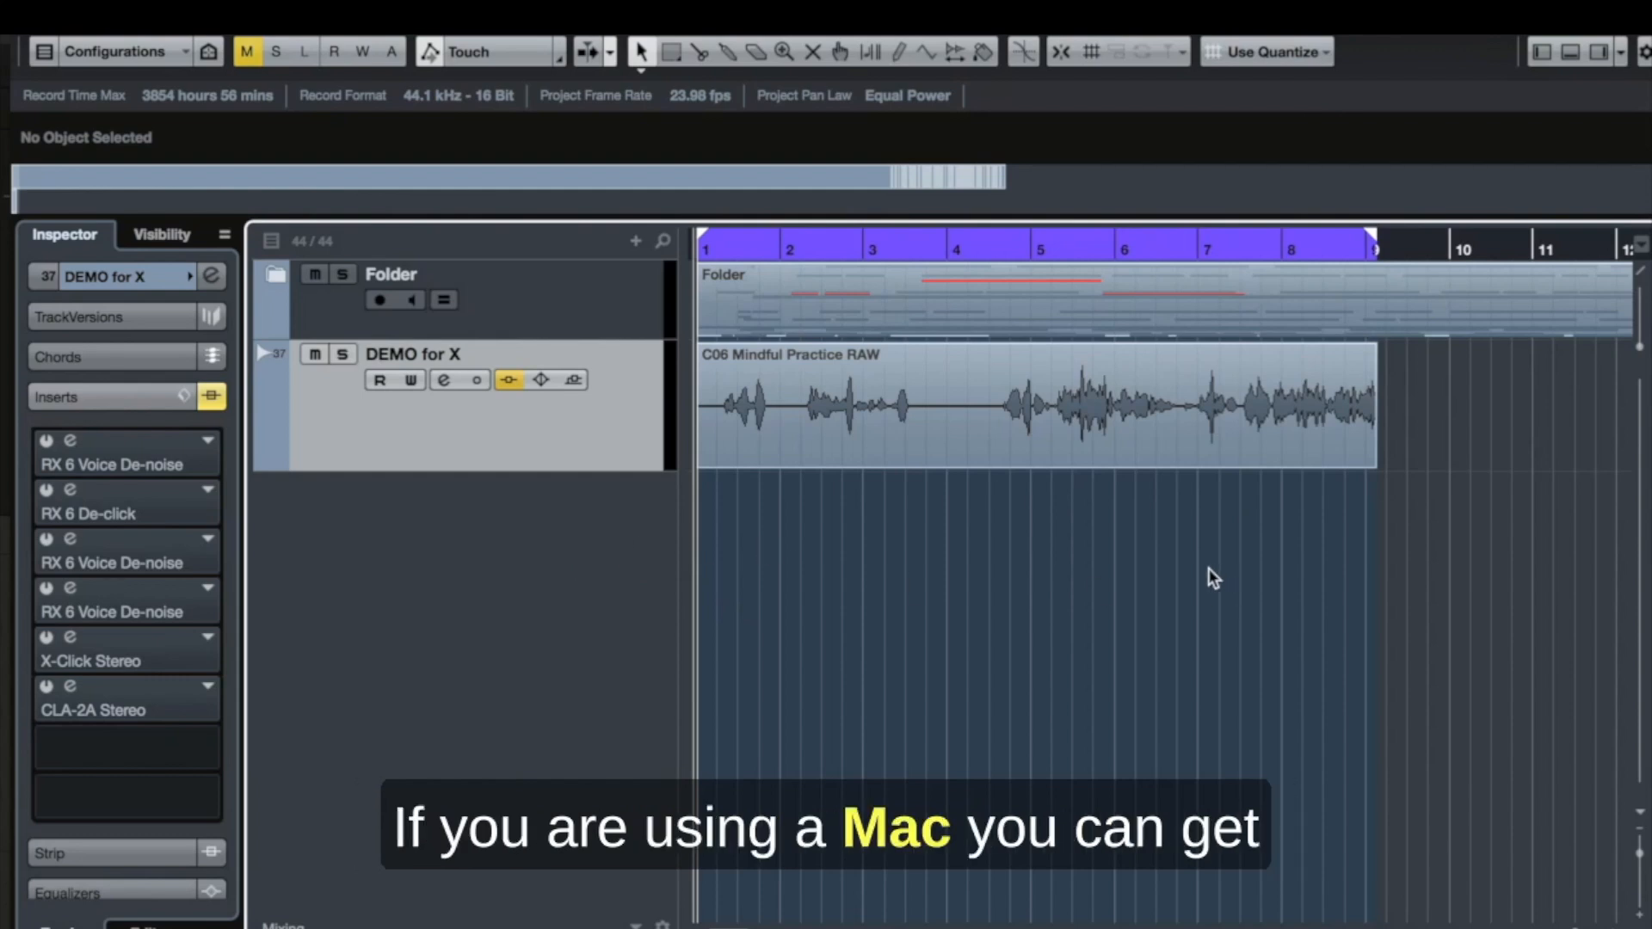
key("g")
key("g")
key("g")
key("g")
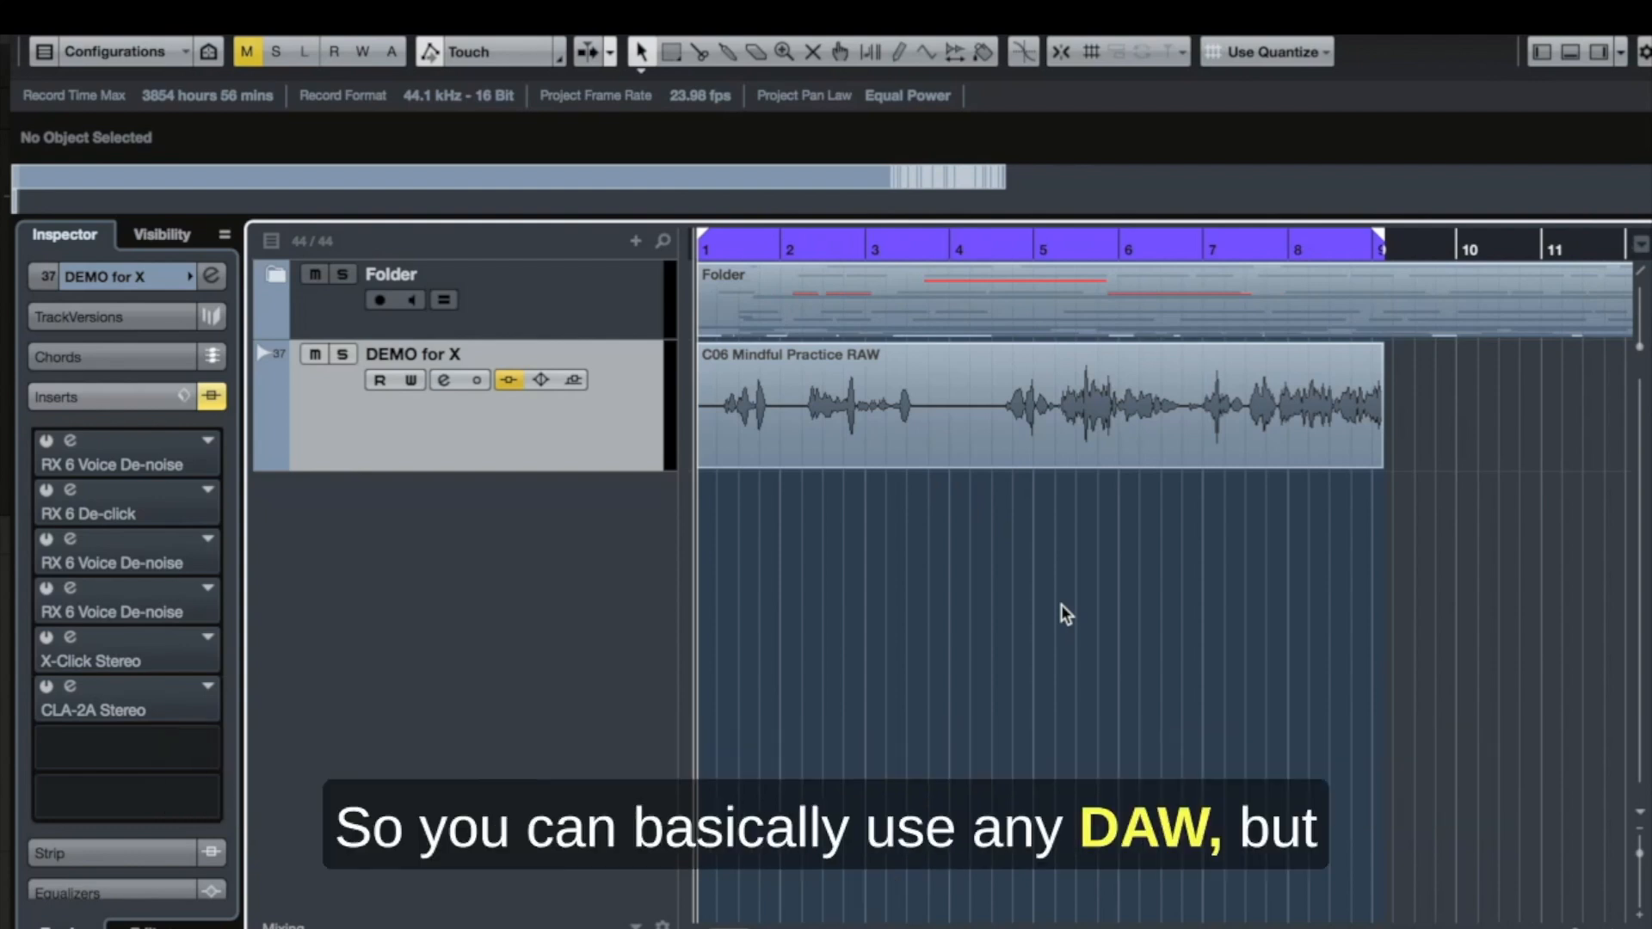
In the project setup, keep the sample rate at 44.100 kHz and set the bit resolution to 24 Bit
left_click(1002, 449)
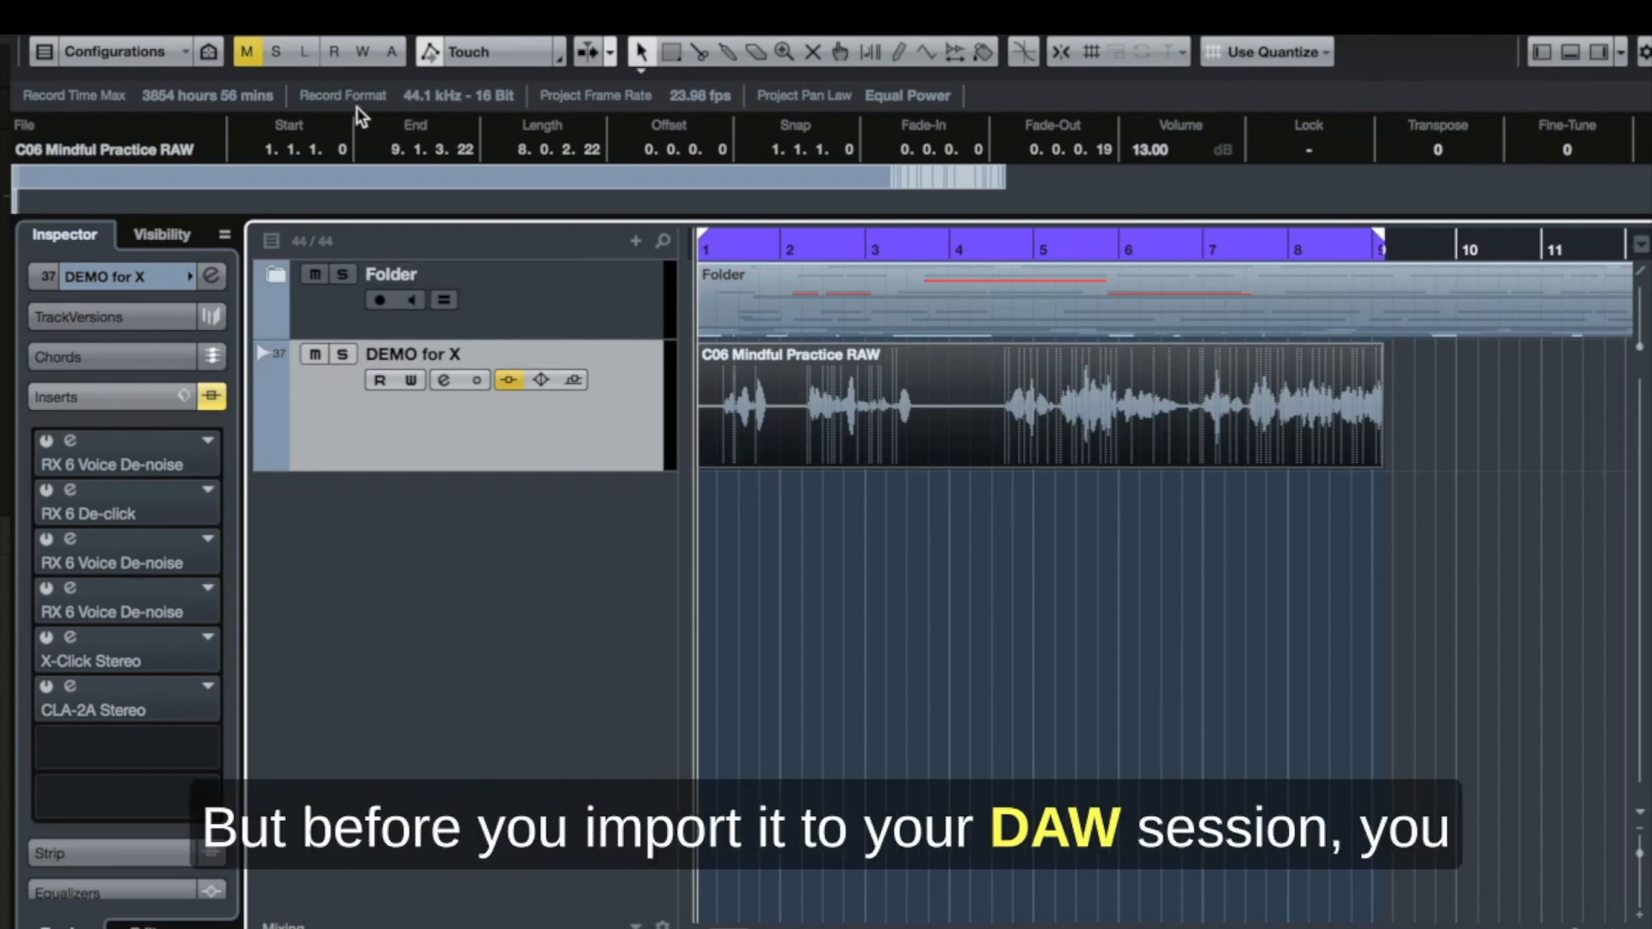
left_click(447, 96)
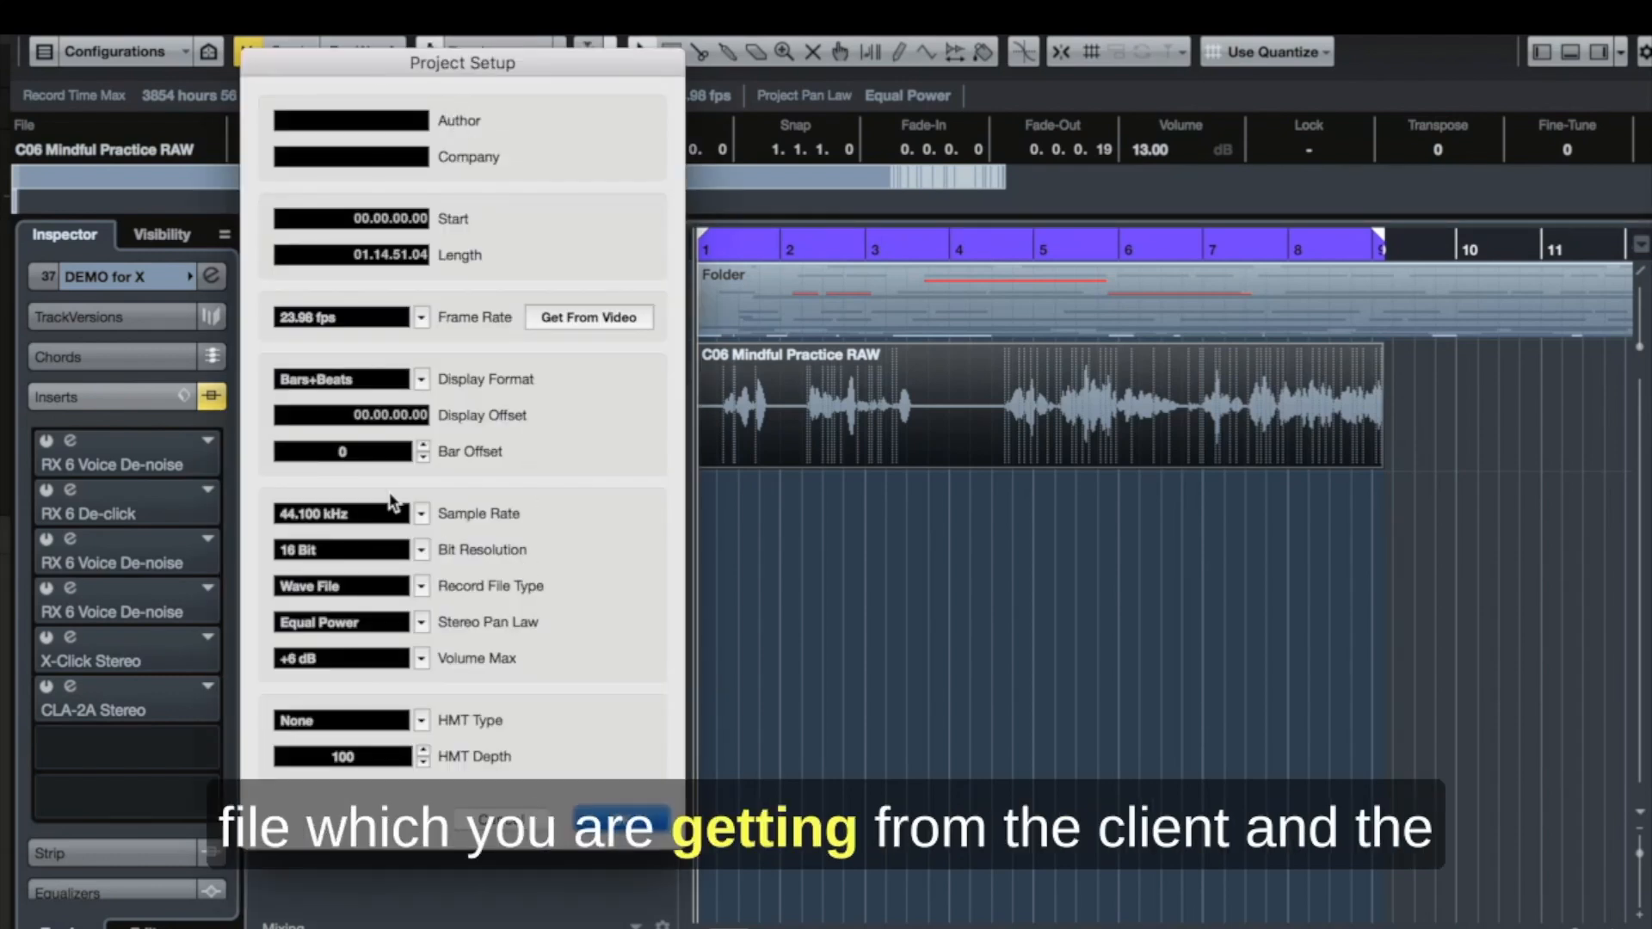
left_click(422, 515)
left_click(509, 523)
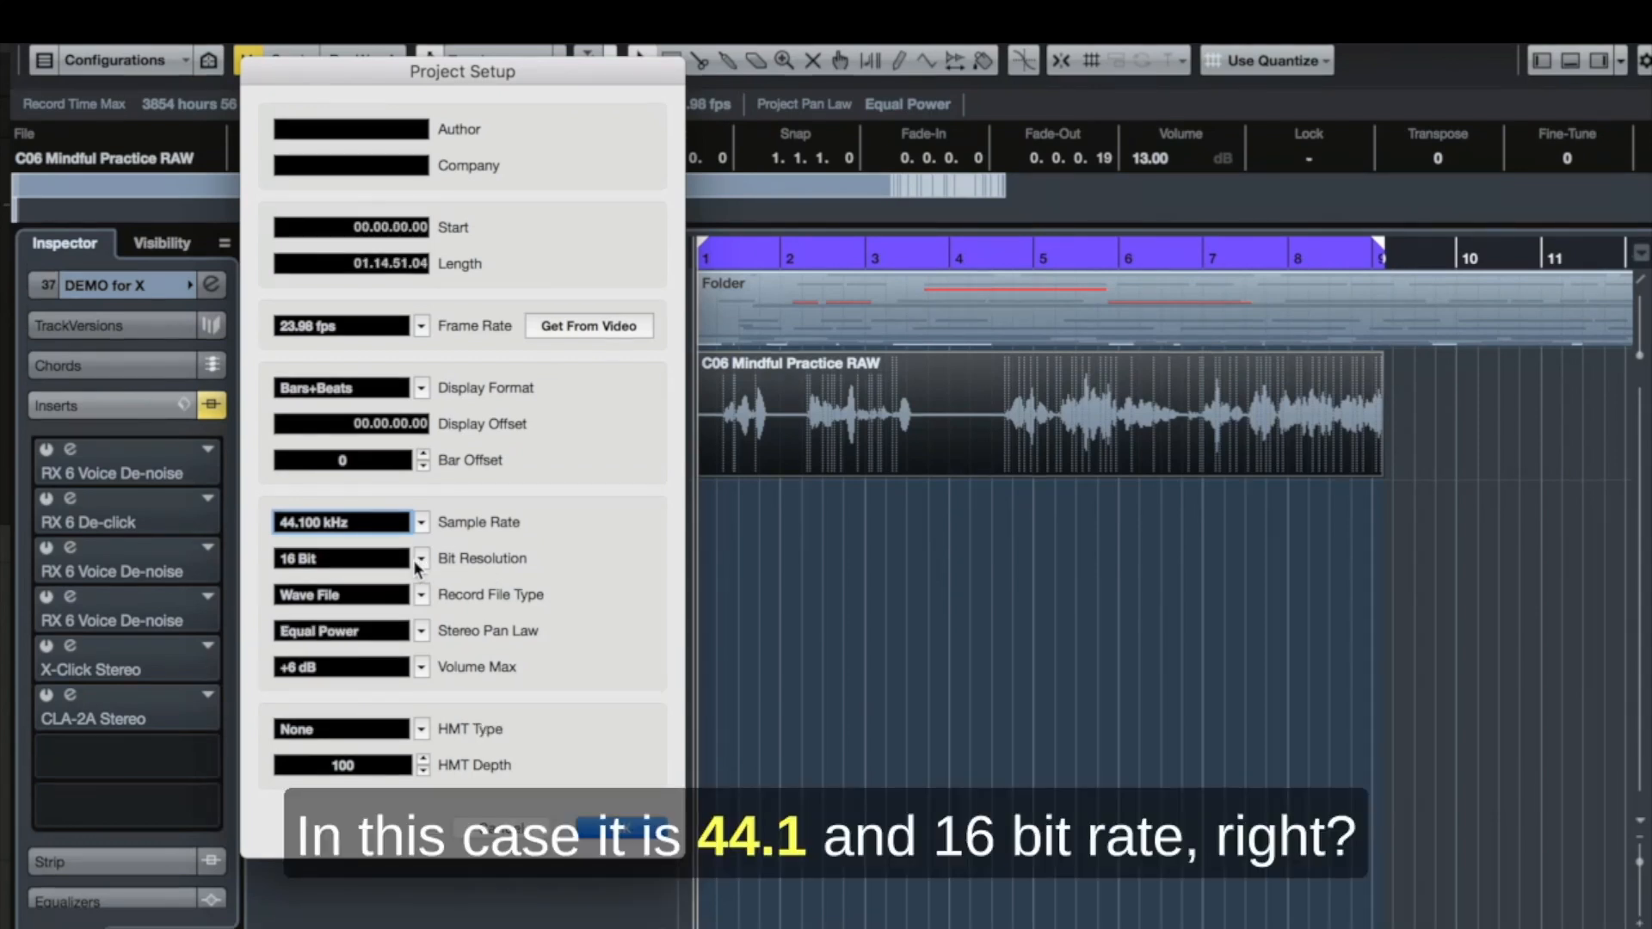
left_click(421, 558)
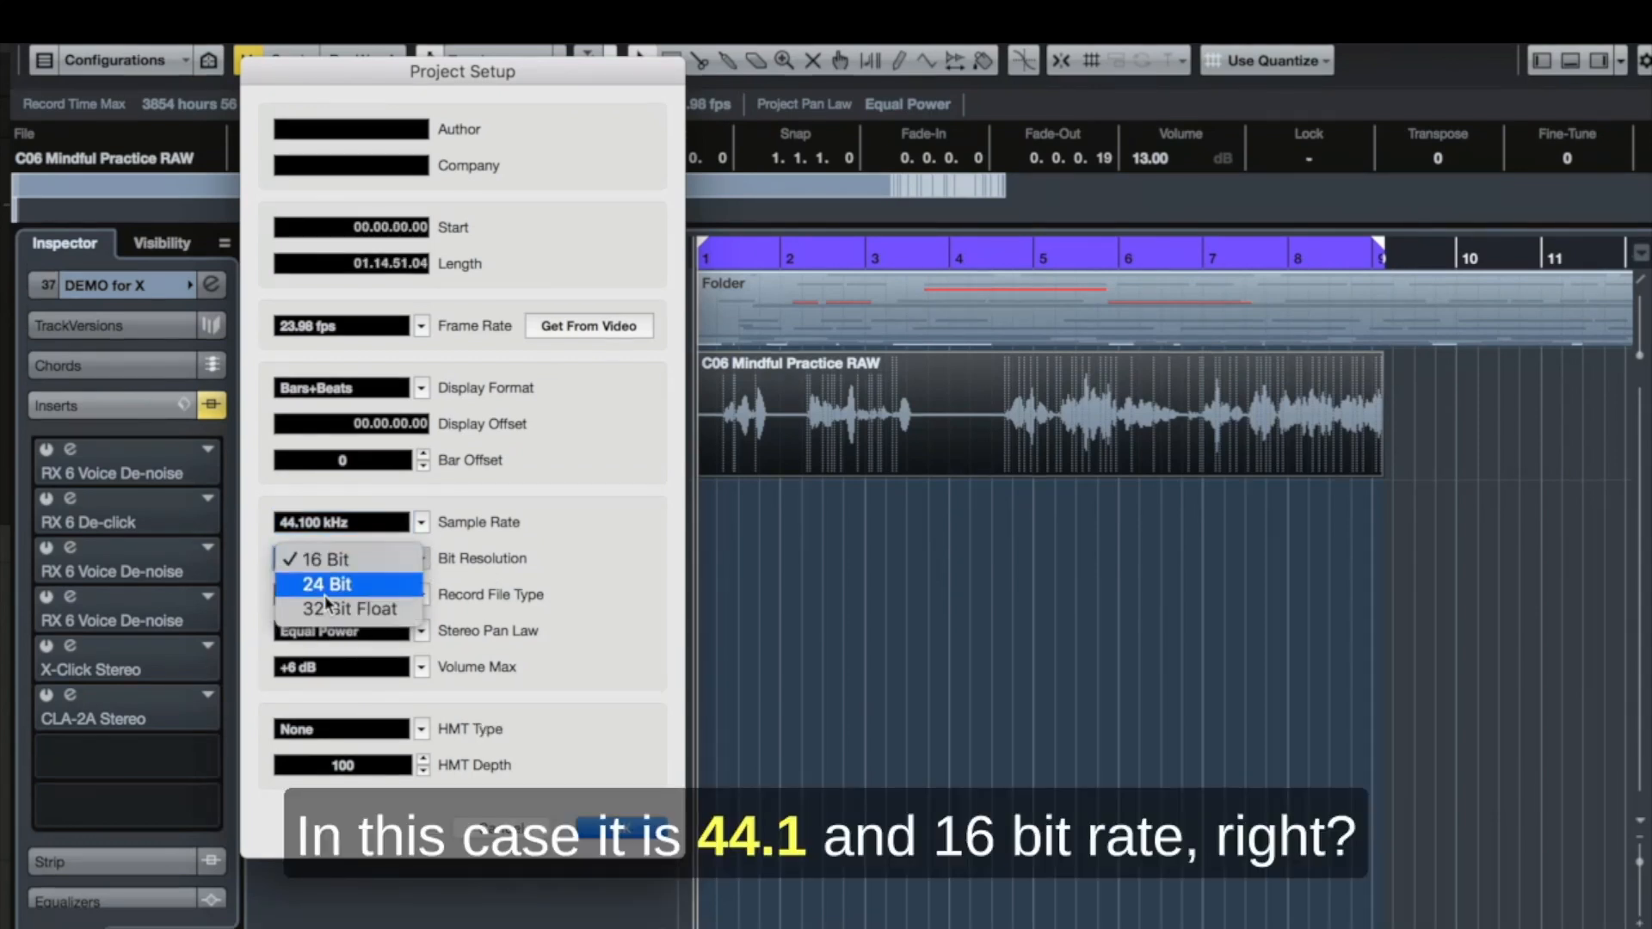
left_click(303, 582)
left_click(637, 828)
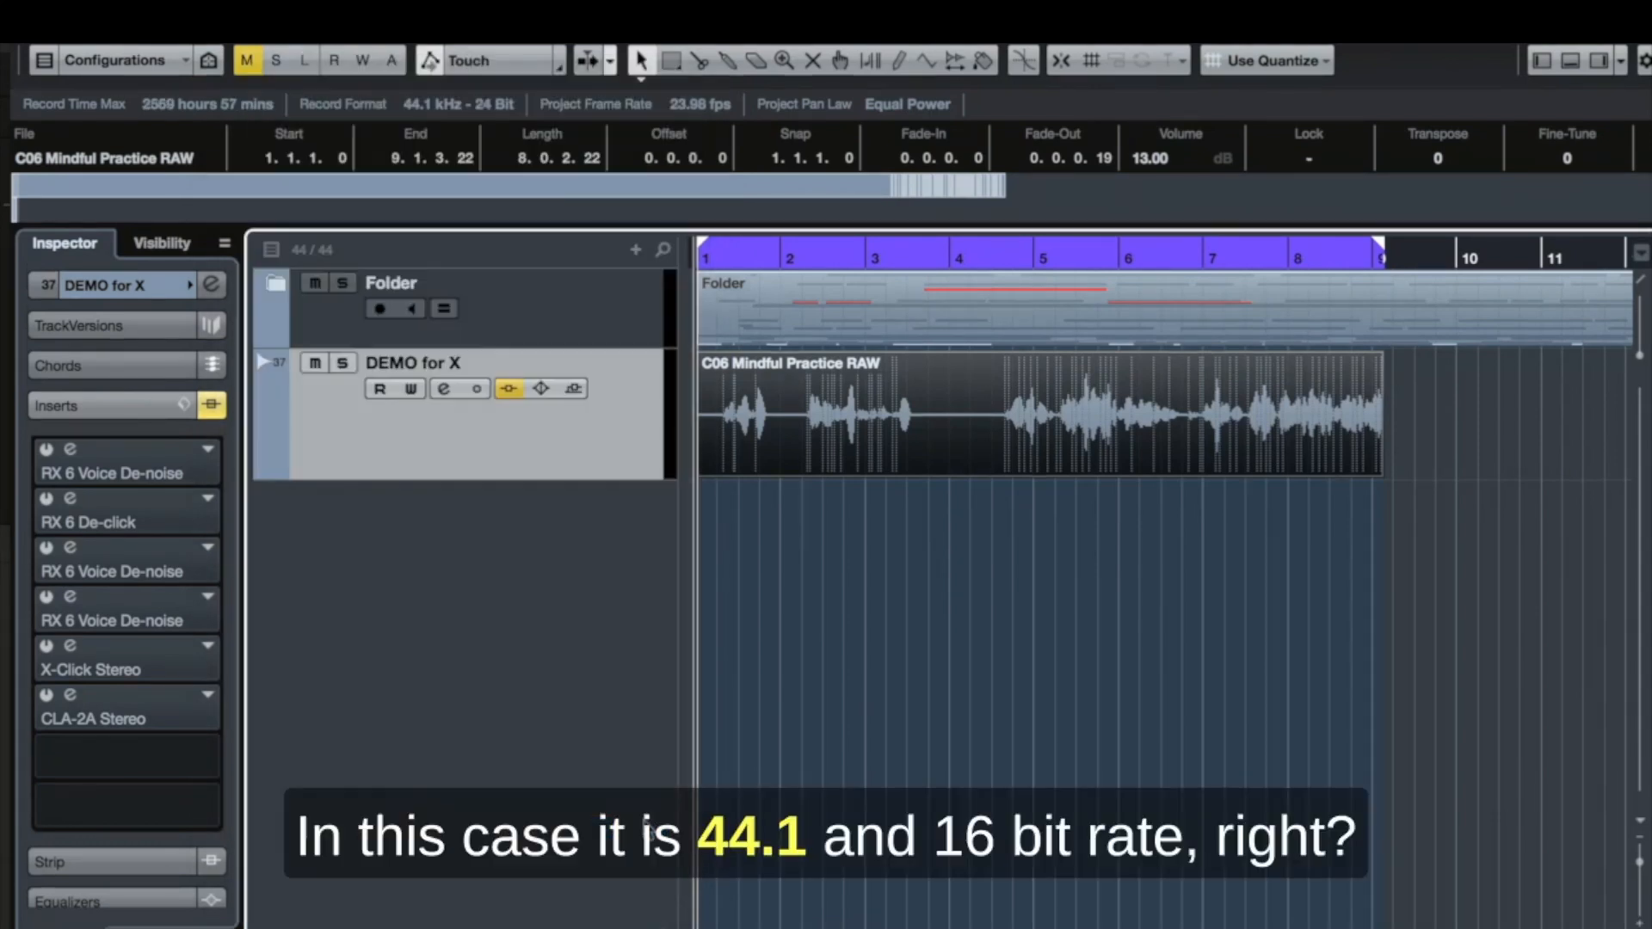
Set the project's bit resolution to 16 Bit and deselect the audio clip
left_click(458, 104)
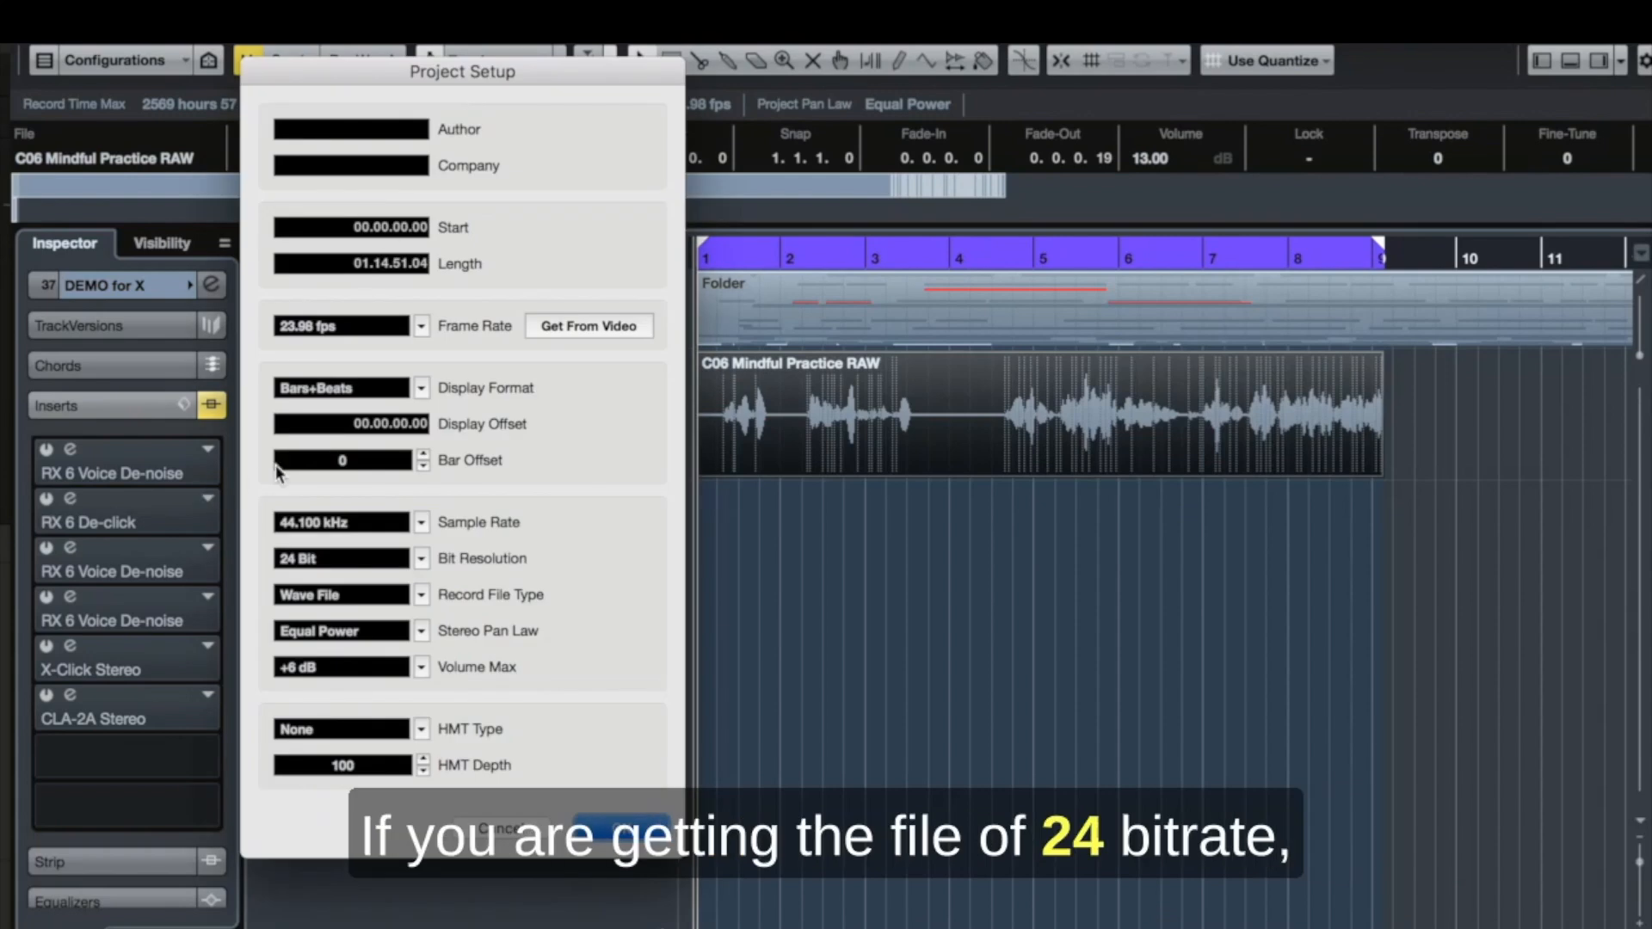
left_click(420, 561)
left_click(314, 553)
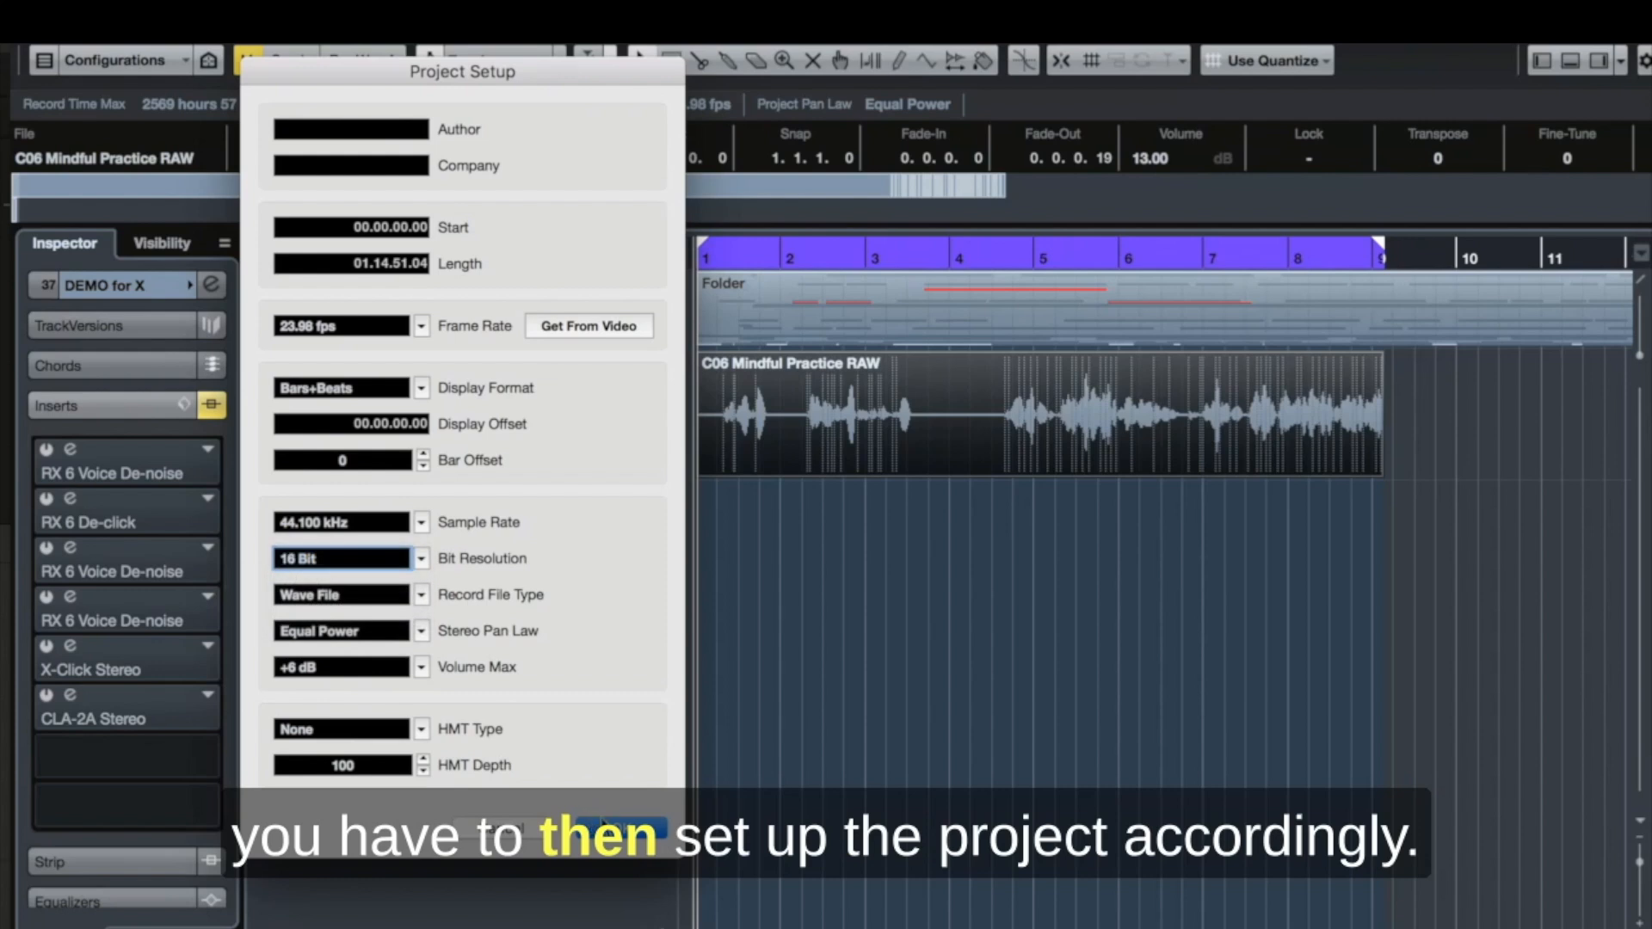
left_click(609, 831)
left_click(843, 625)
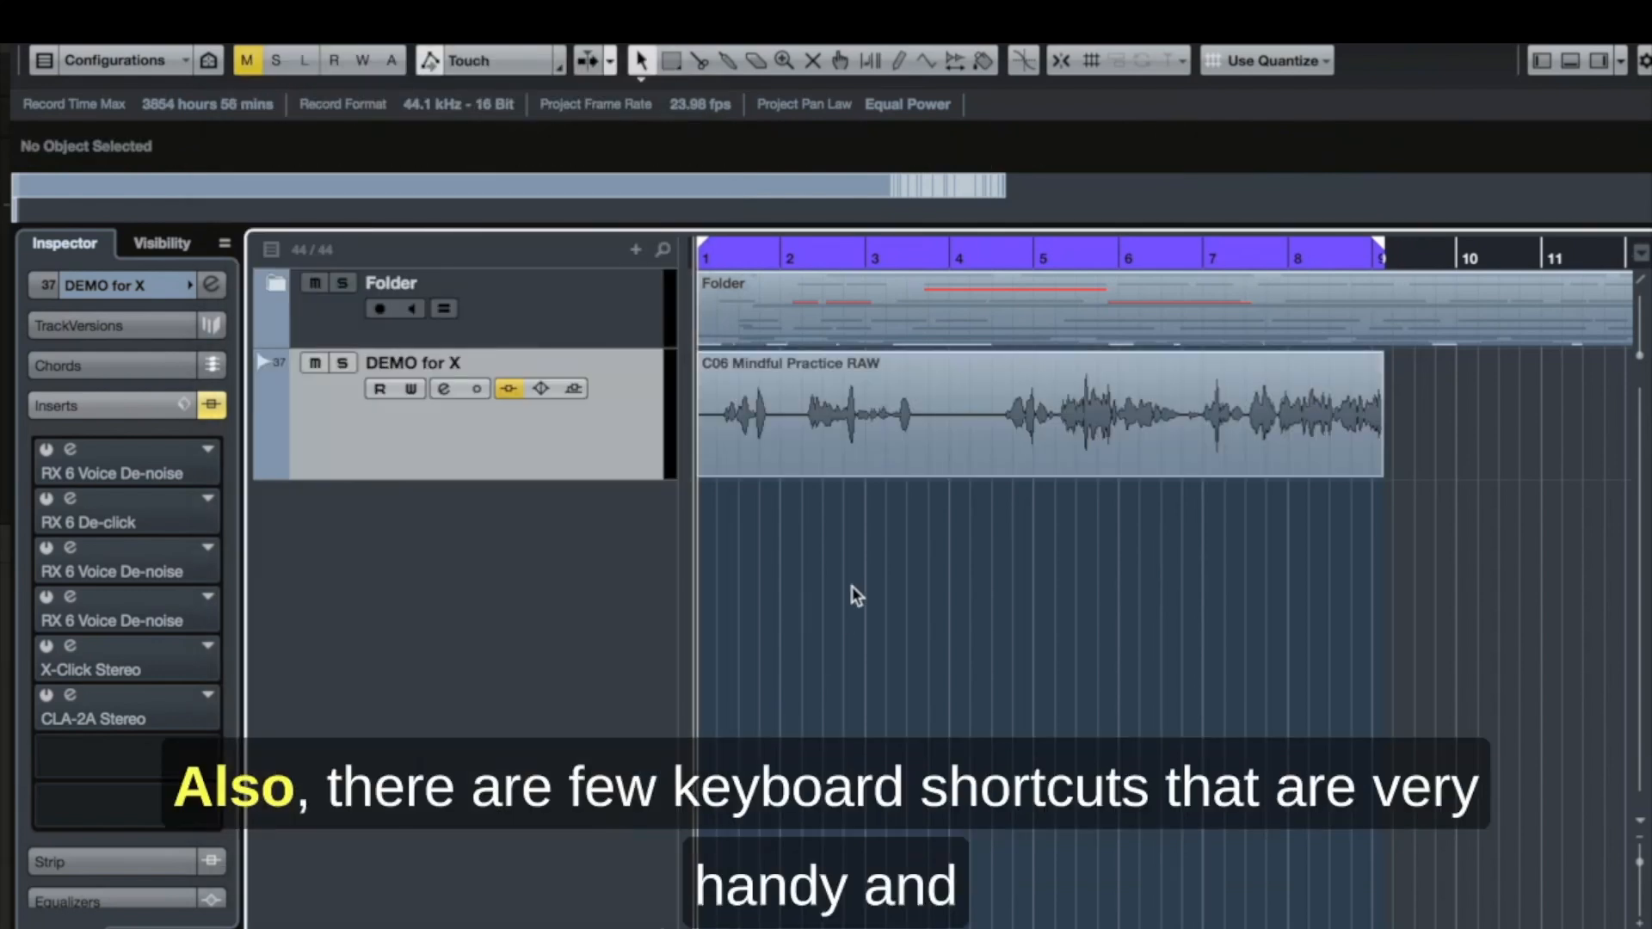
Select the C06 Mindful Practice RAW clip and examine its waveform at wider and closer horizontal zoom levels
left_click(924, 425)
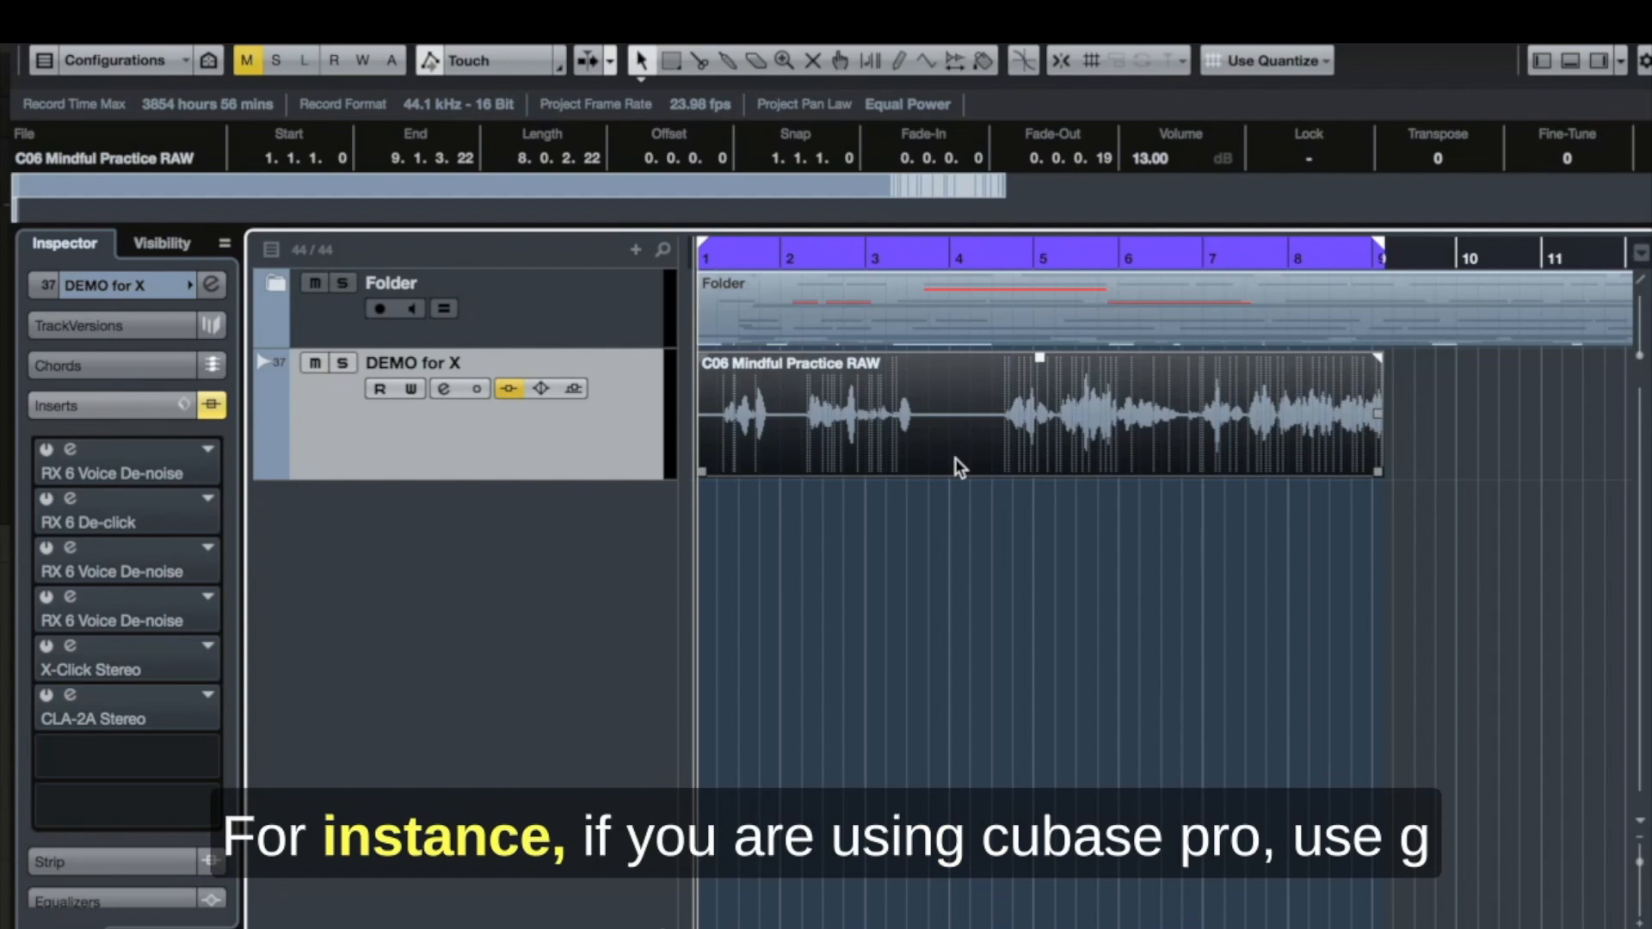
key("g")
key("g")
key("g")
key("g")
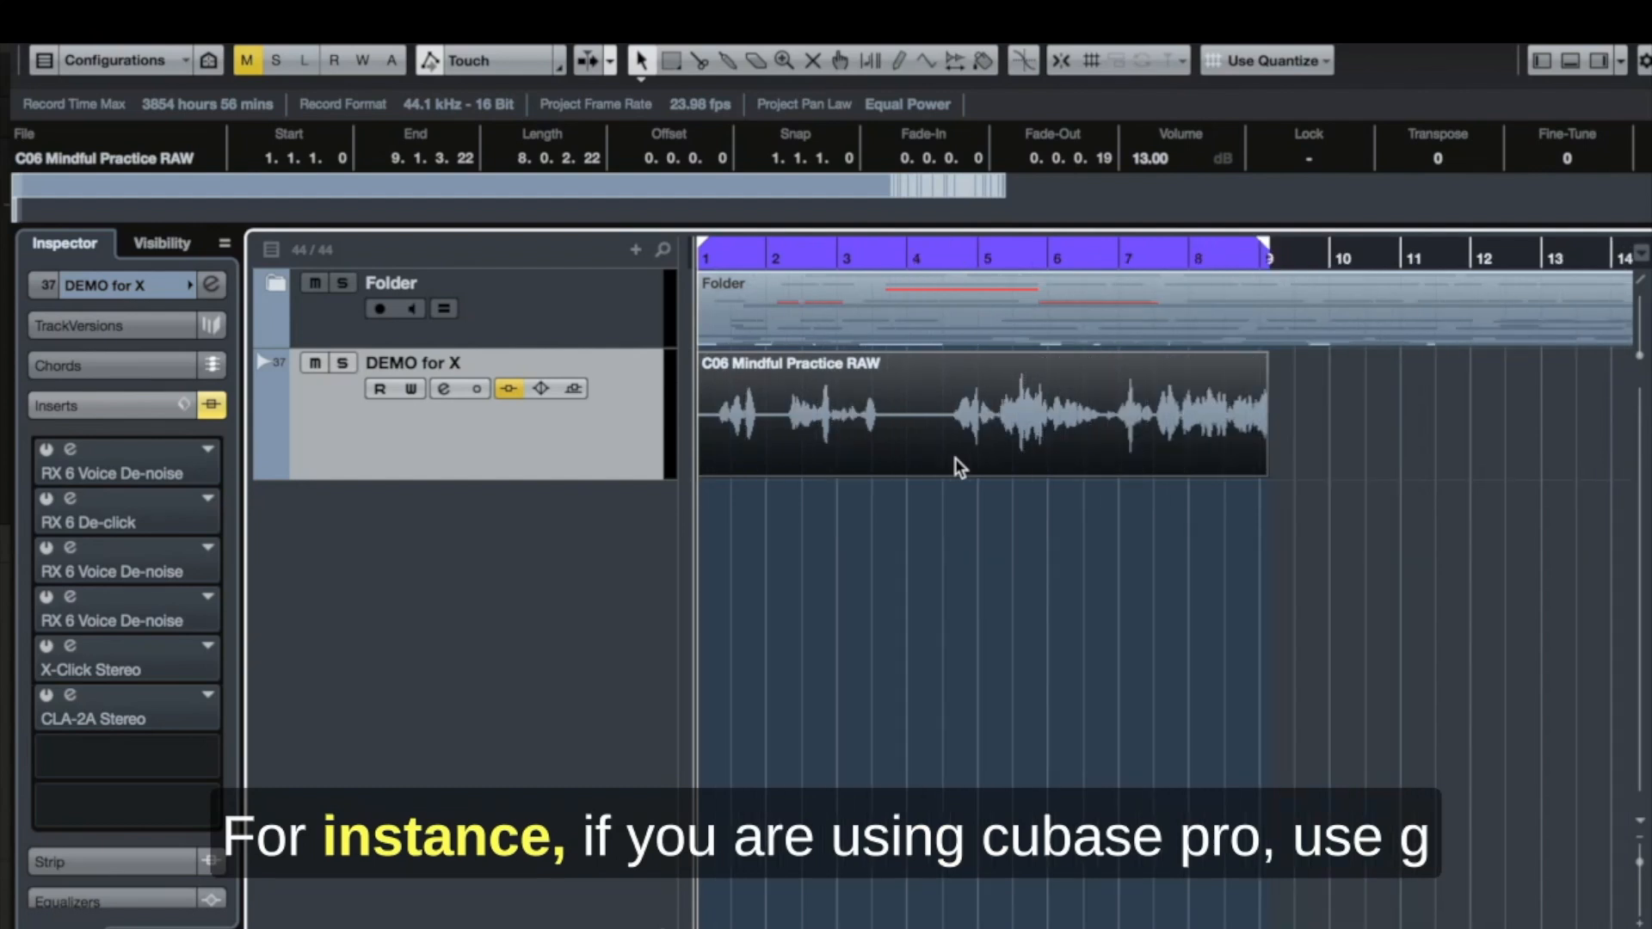
key("h")
key("h")
key("h")
key("h")
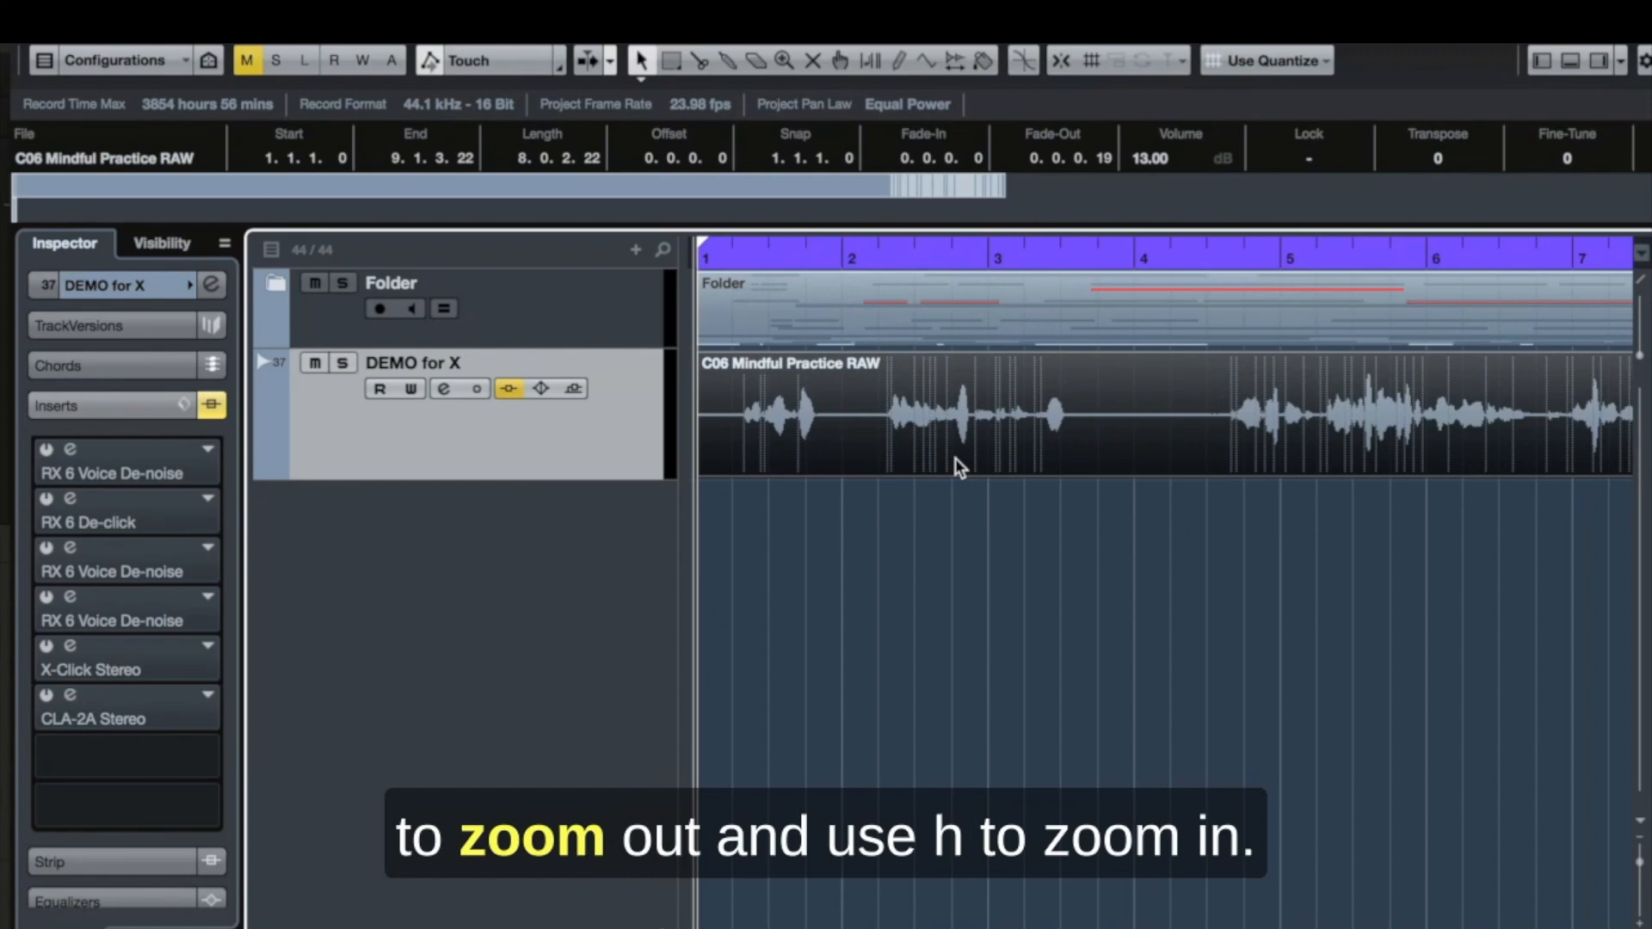
key("g")
key("h")
key("g")
key("h")
key("g")
key("g")
key("h")
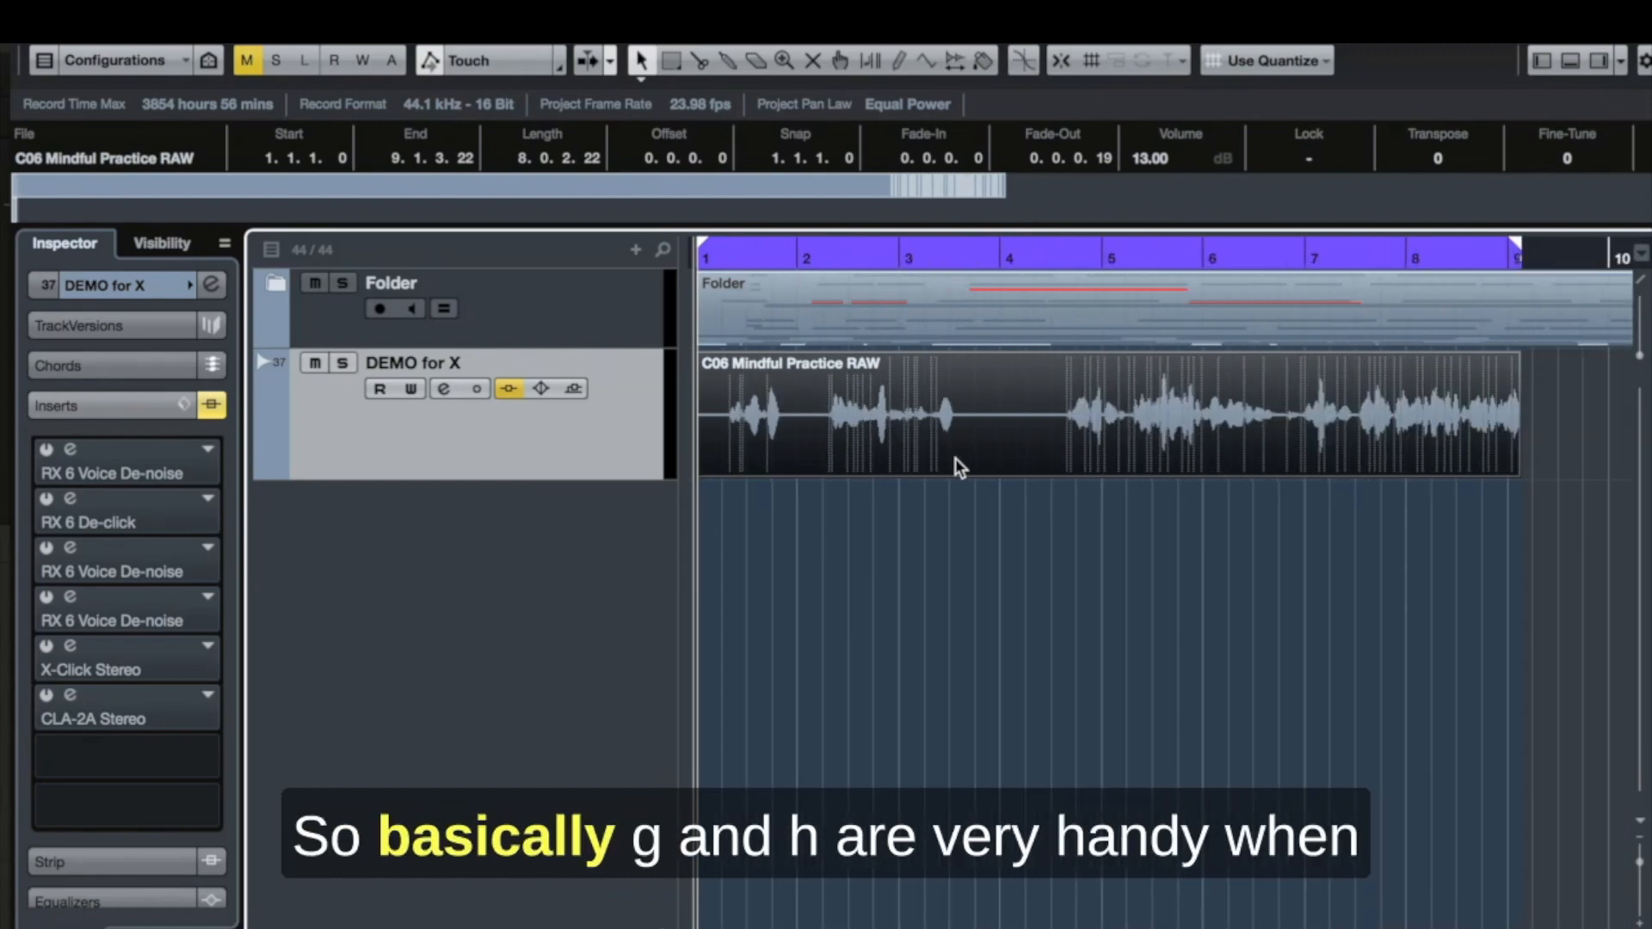
key("g")
key("h")
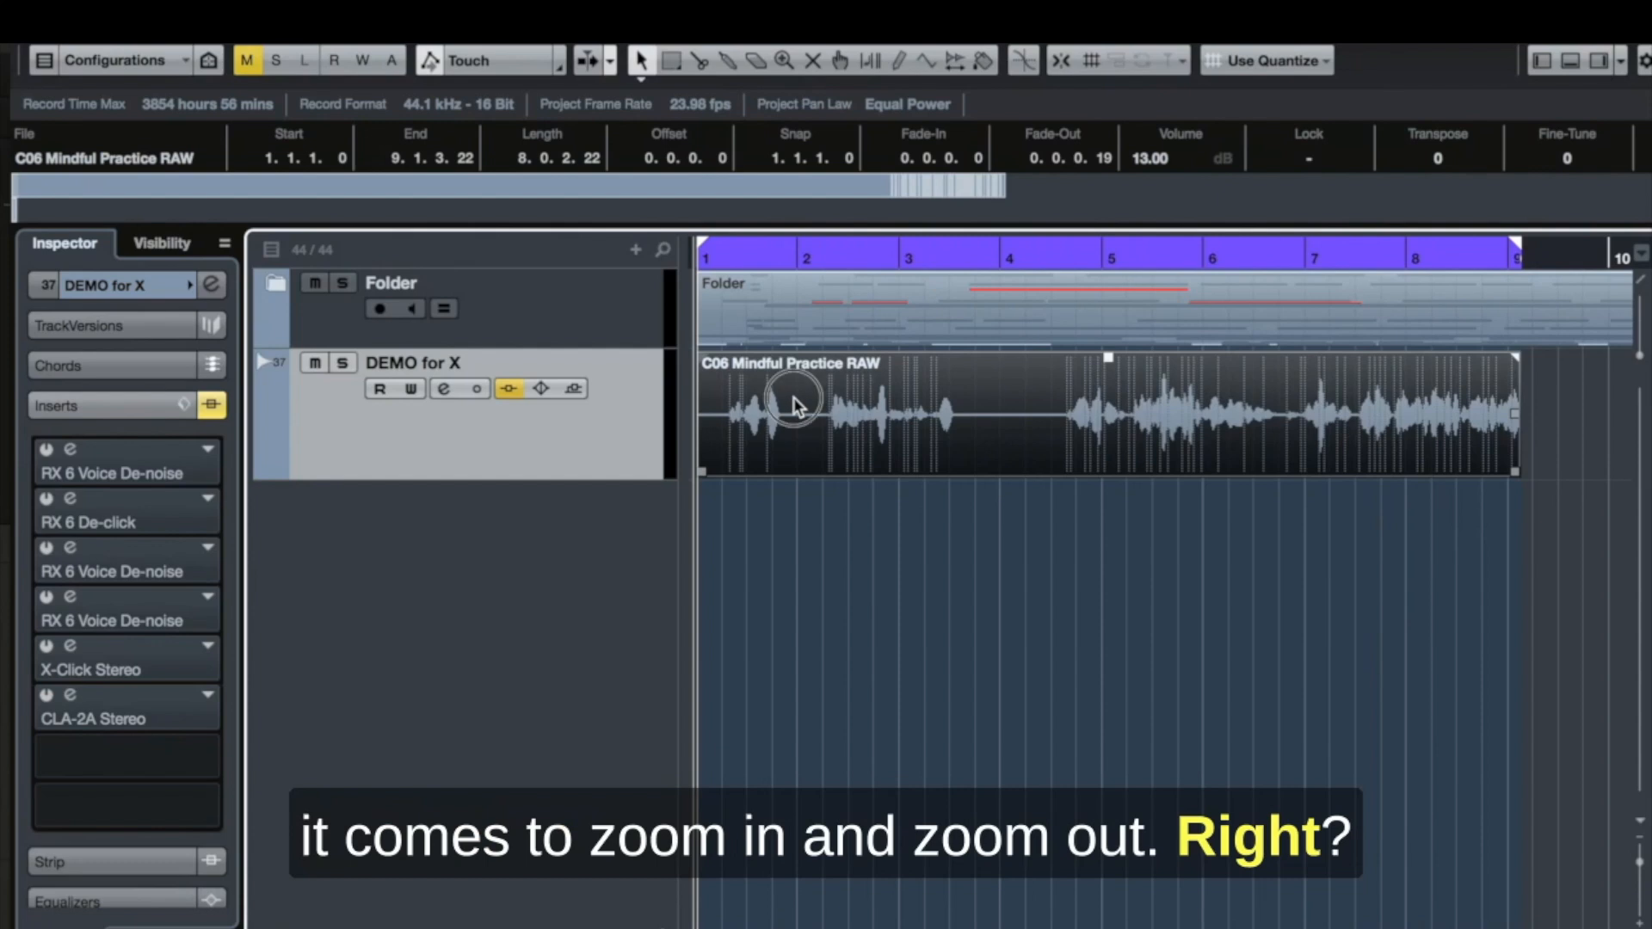
Examine the waveform around a playhead position in bar 1 at several zoom levels, and return the playhead to the project start
left_click(758, 261)
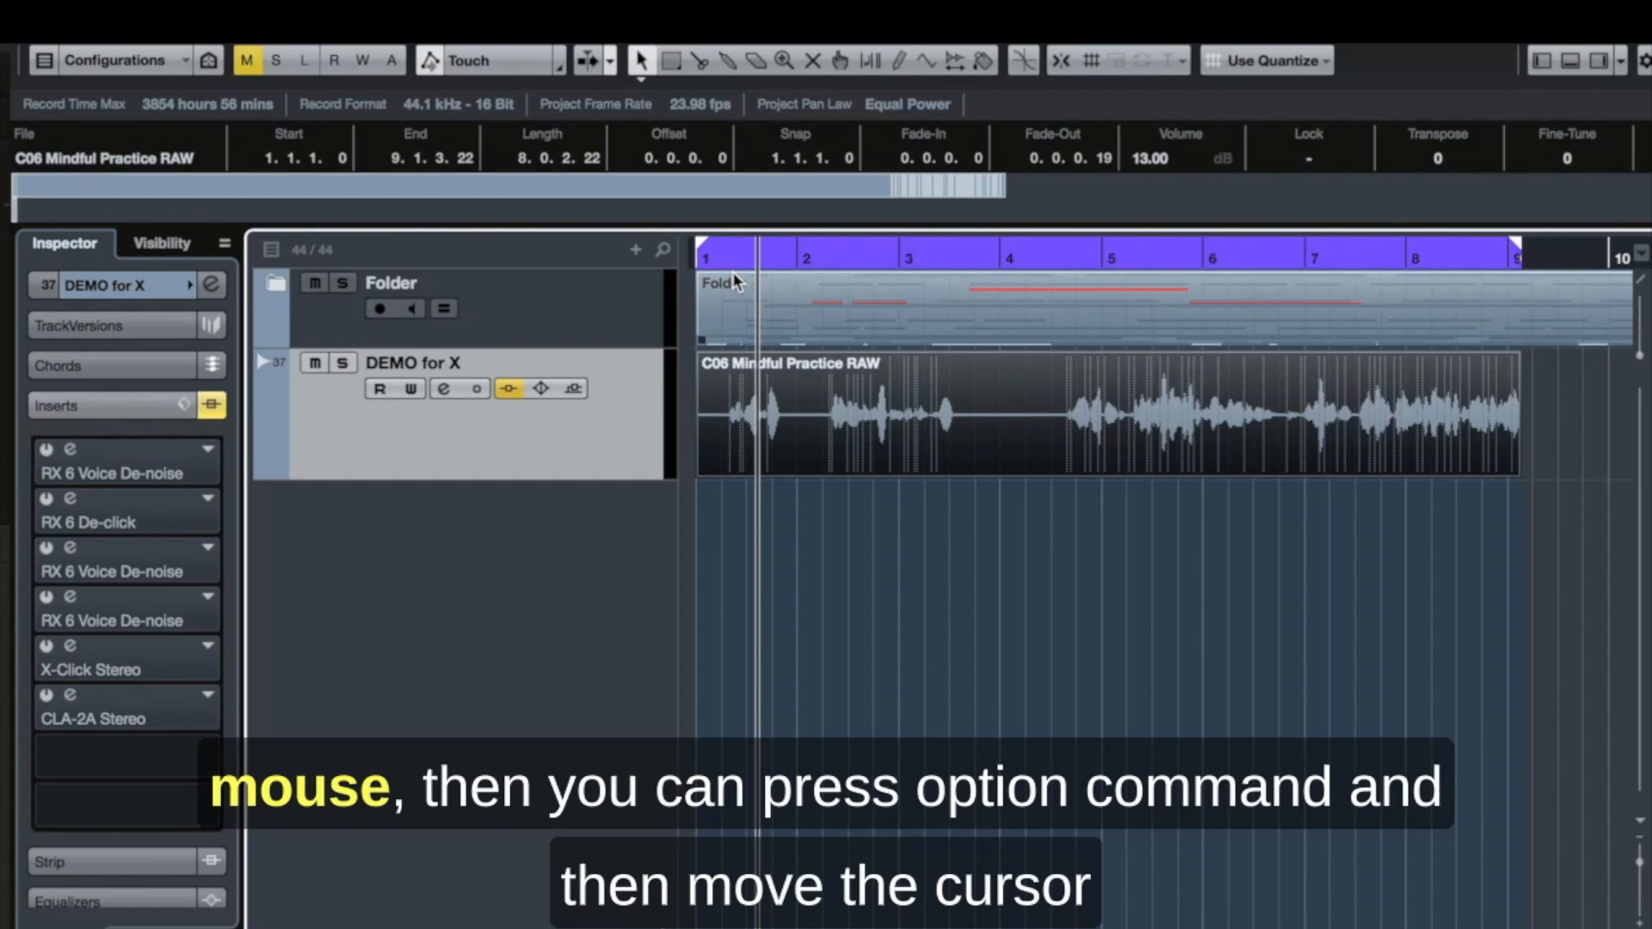
scroll(749, 436, "up", 3)
scroll(749, 436, "up", 2)
scroll(749, 437, "down", 5)
scroll(749, 437, "up", 6)
scroll(750, 436, "down", 5)
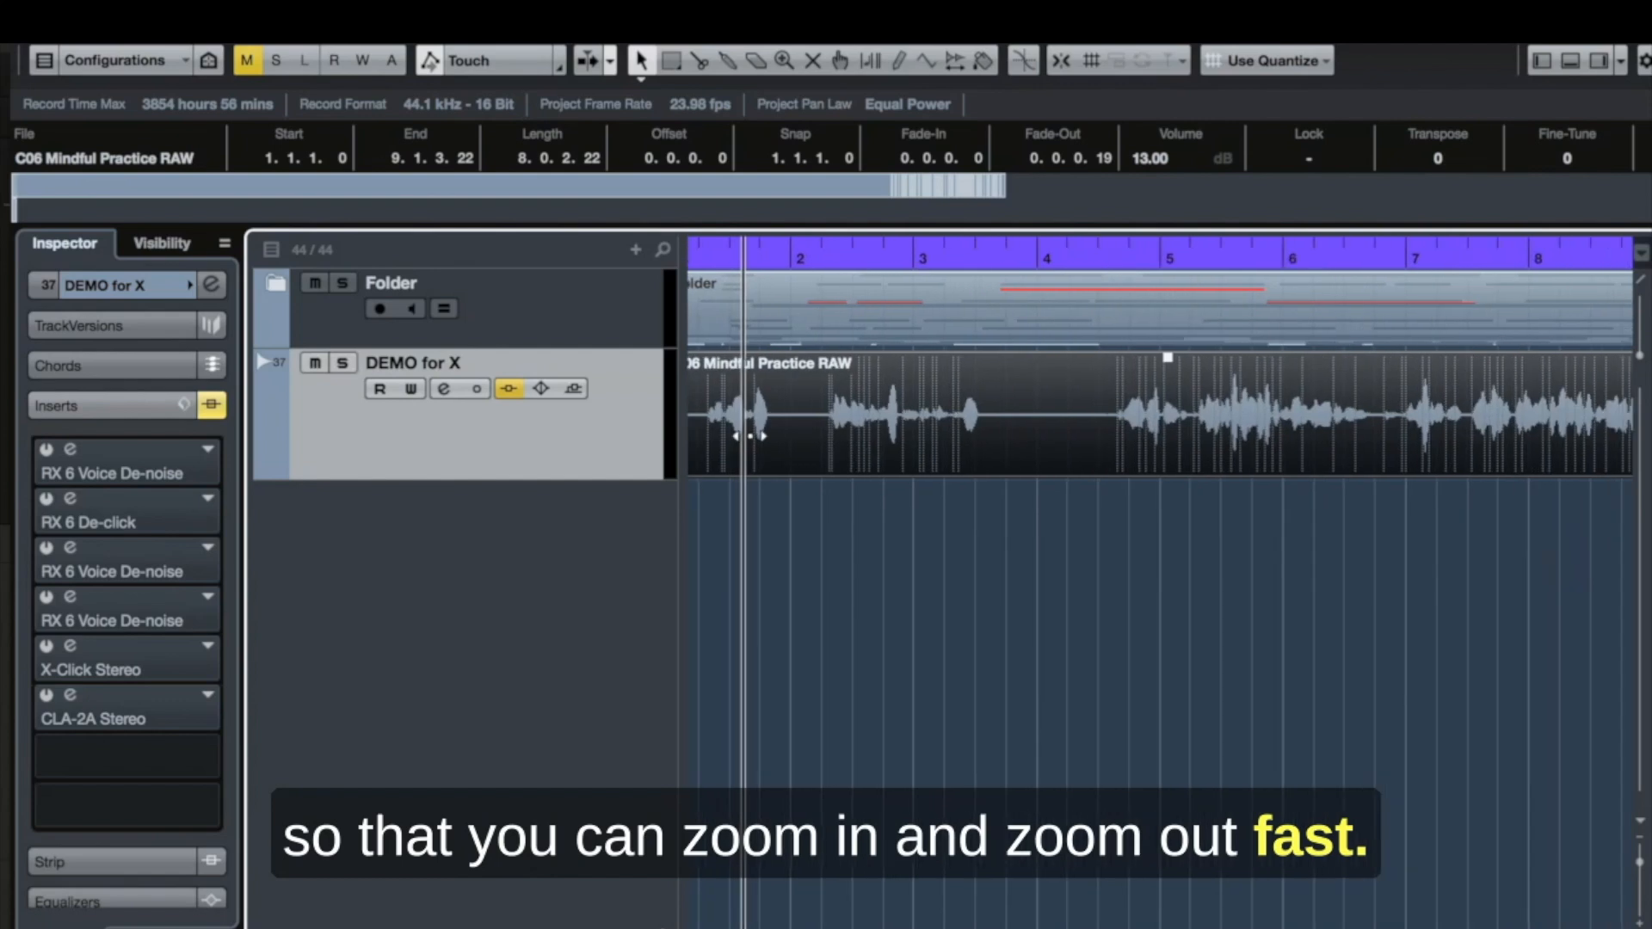
scroll(750, 436, "down", 2)
scroll(752, 439, "up", 3)
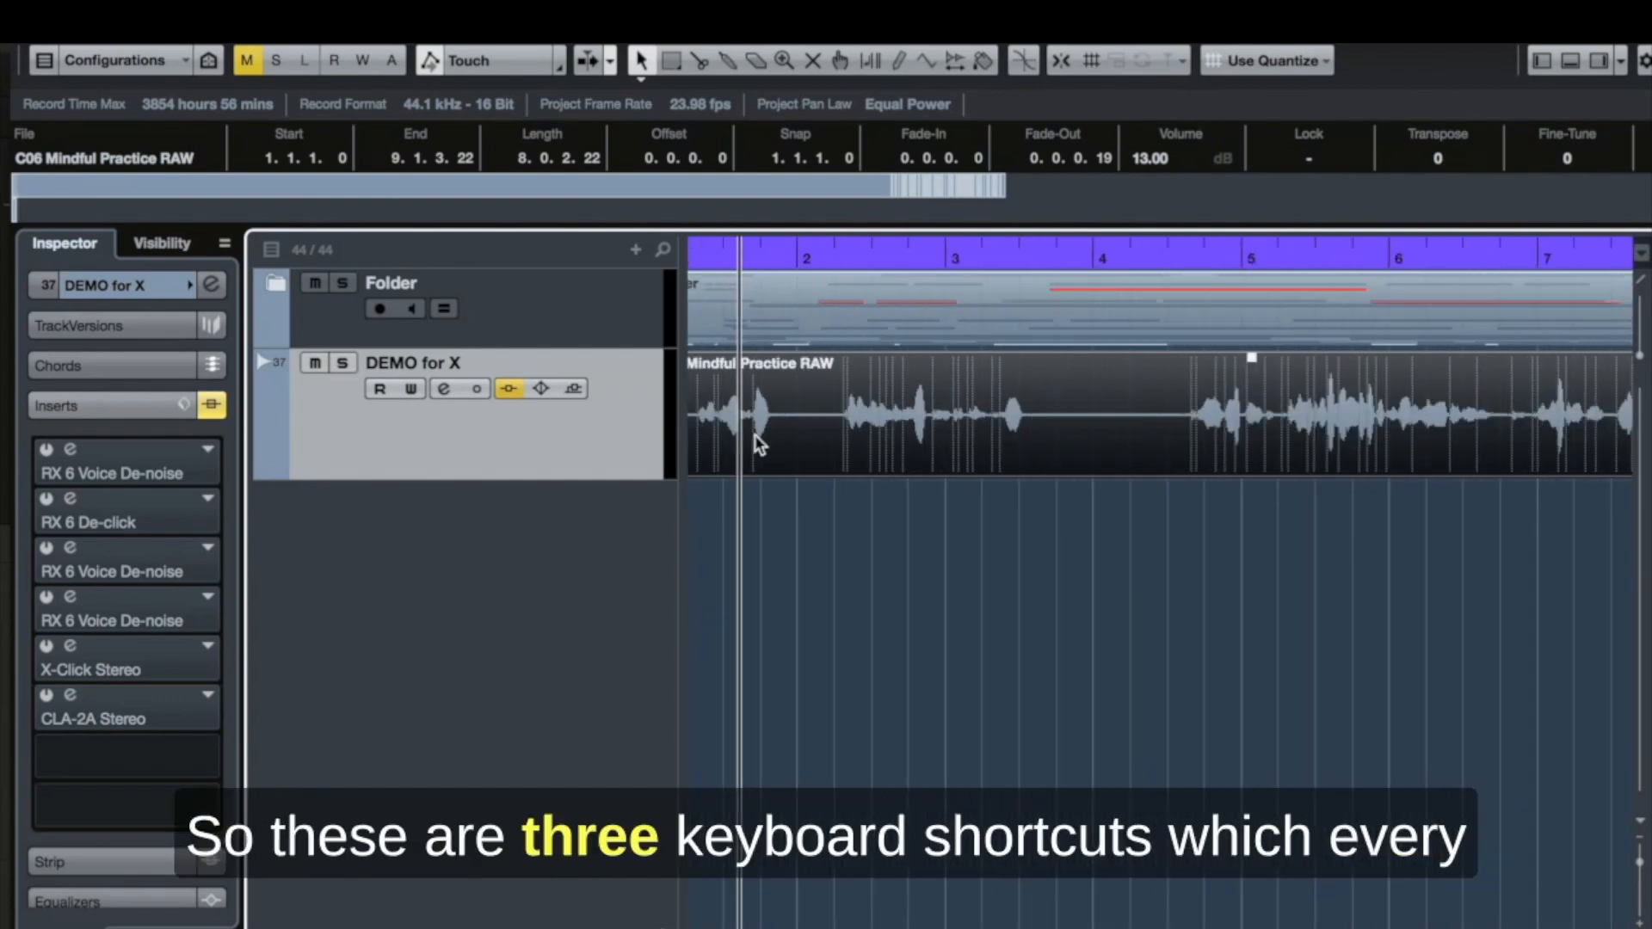
scroll(760, 444, "down", 2)
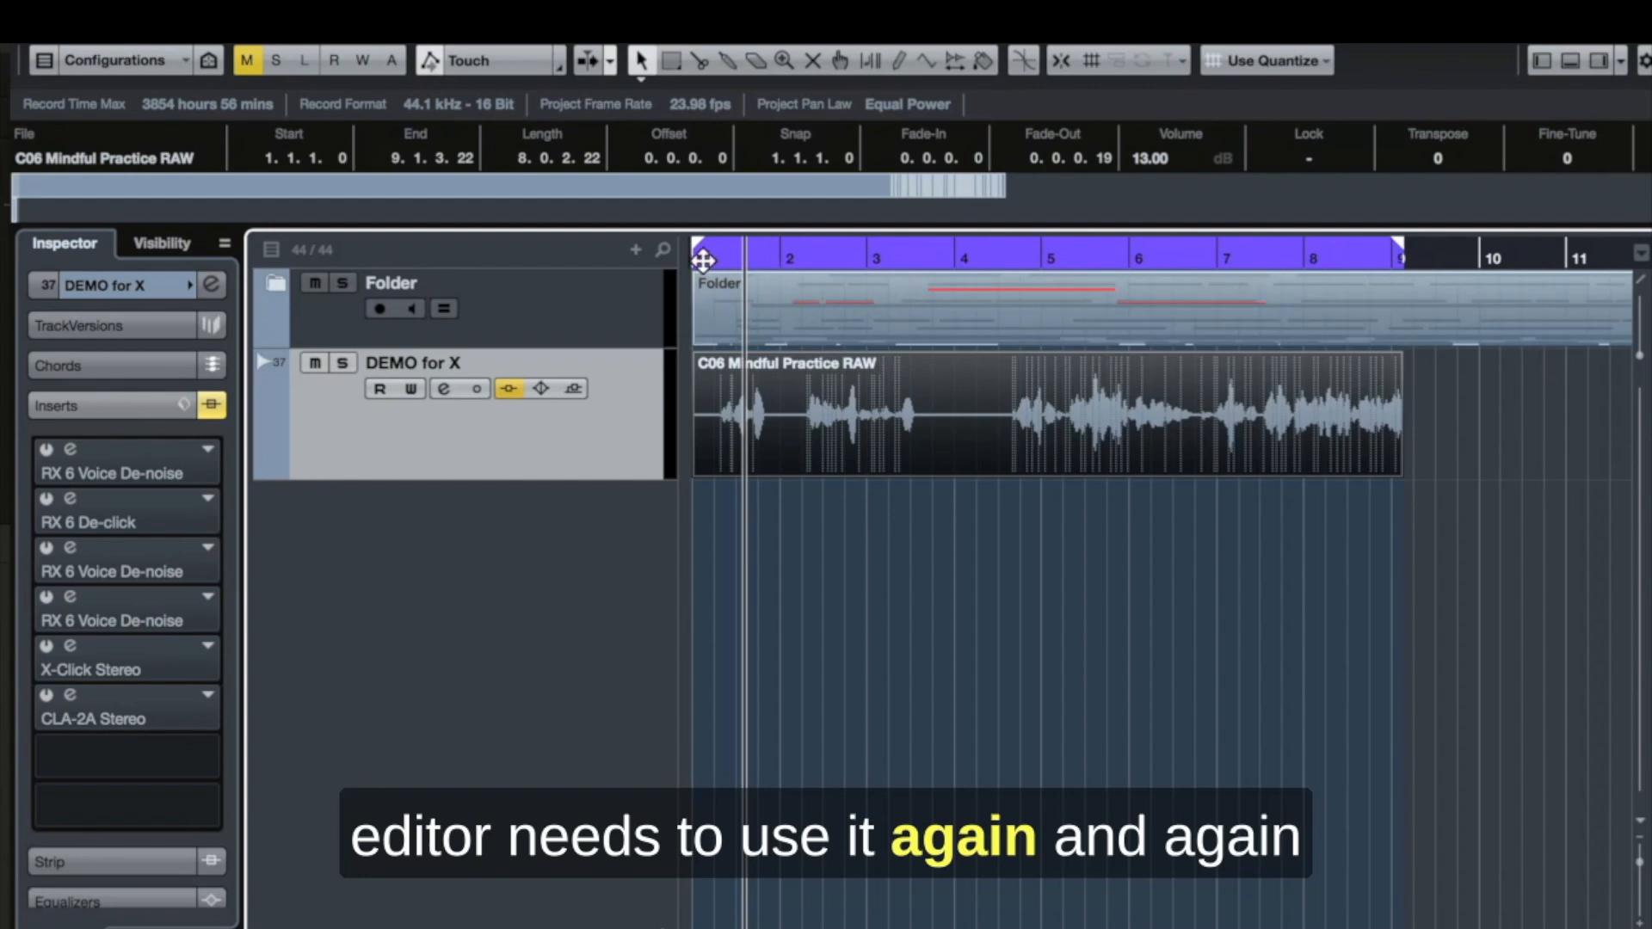
left_click(701, 257)
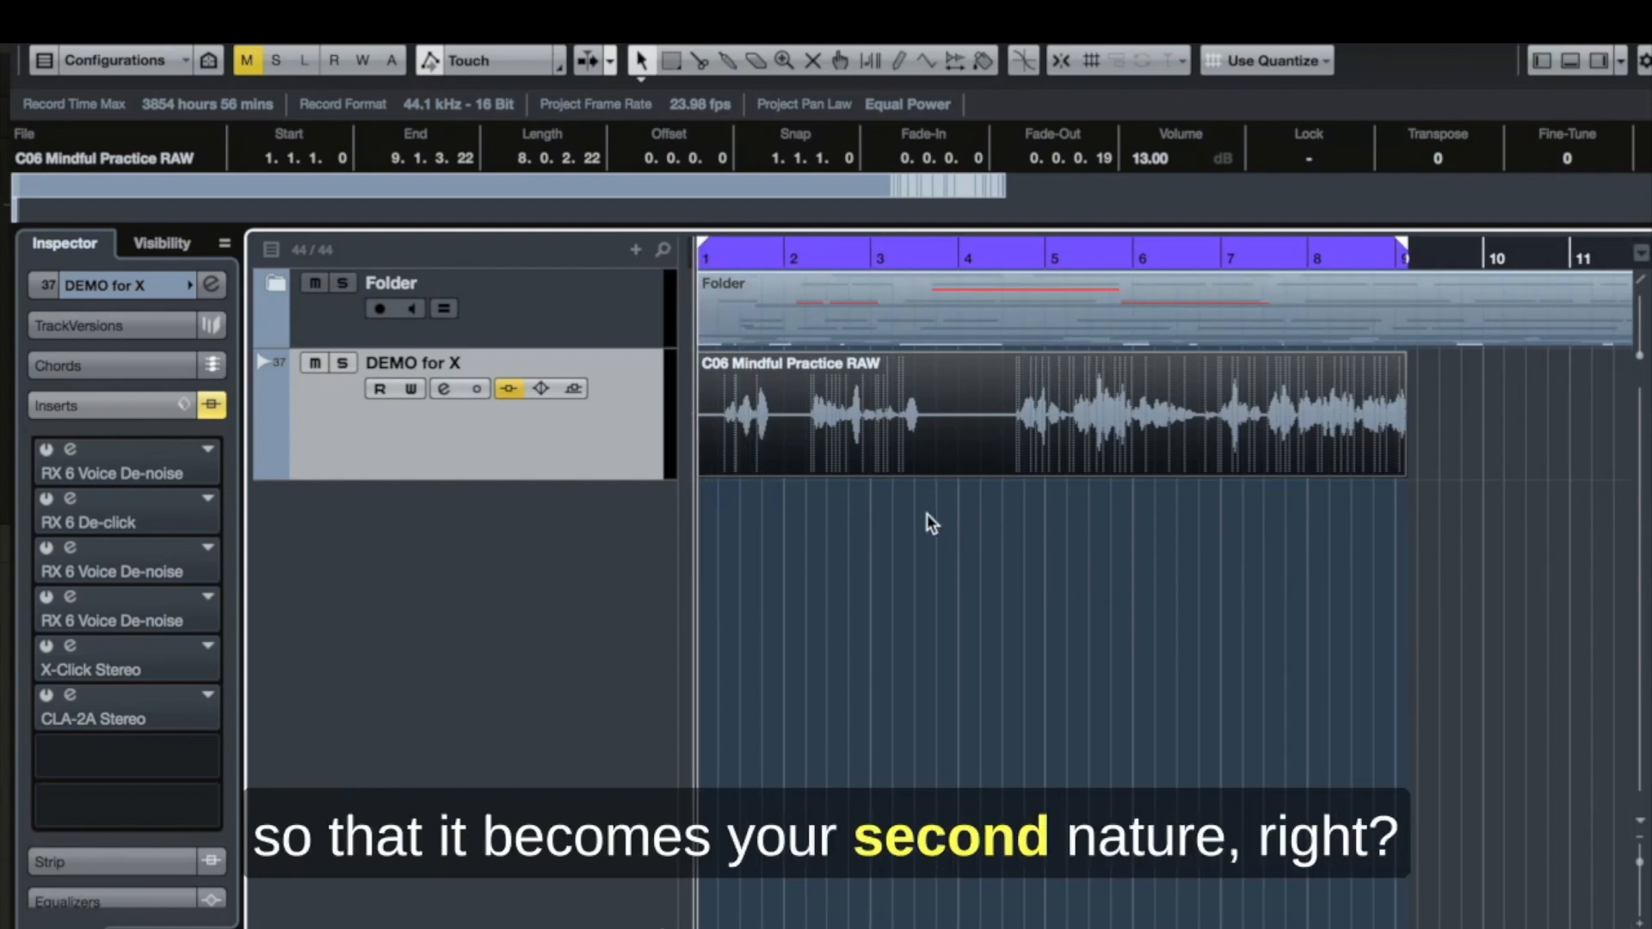
Look through the opening minutes of the long recording, moving forward and back to the start of the timeline
left_click(831, 445)
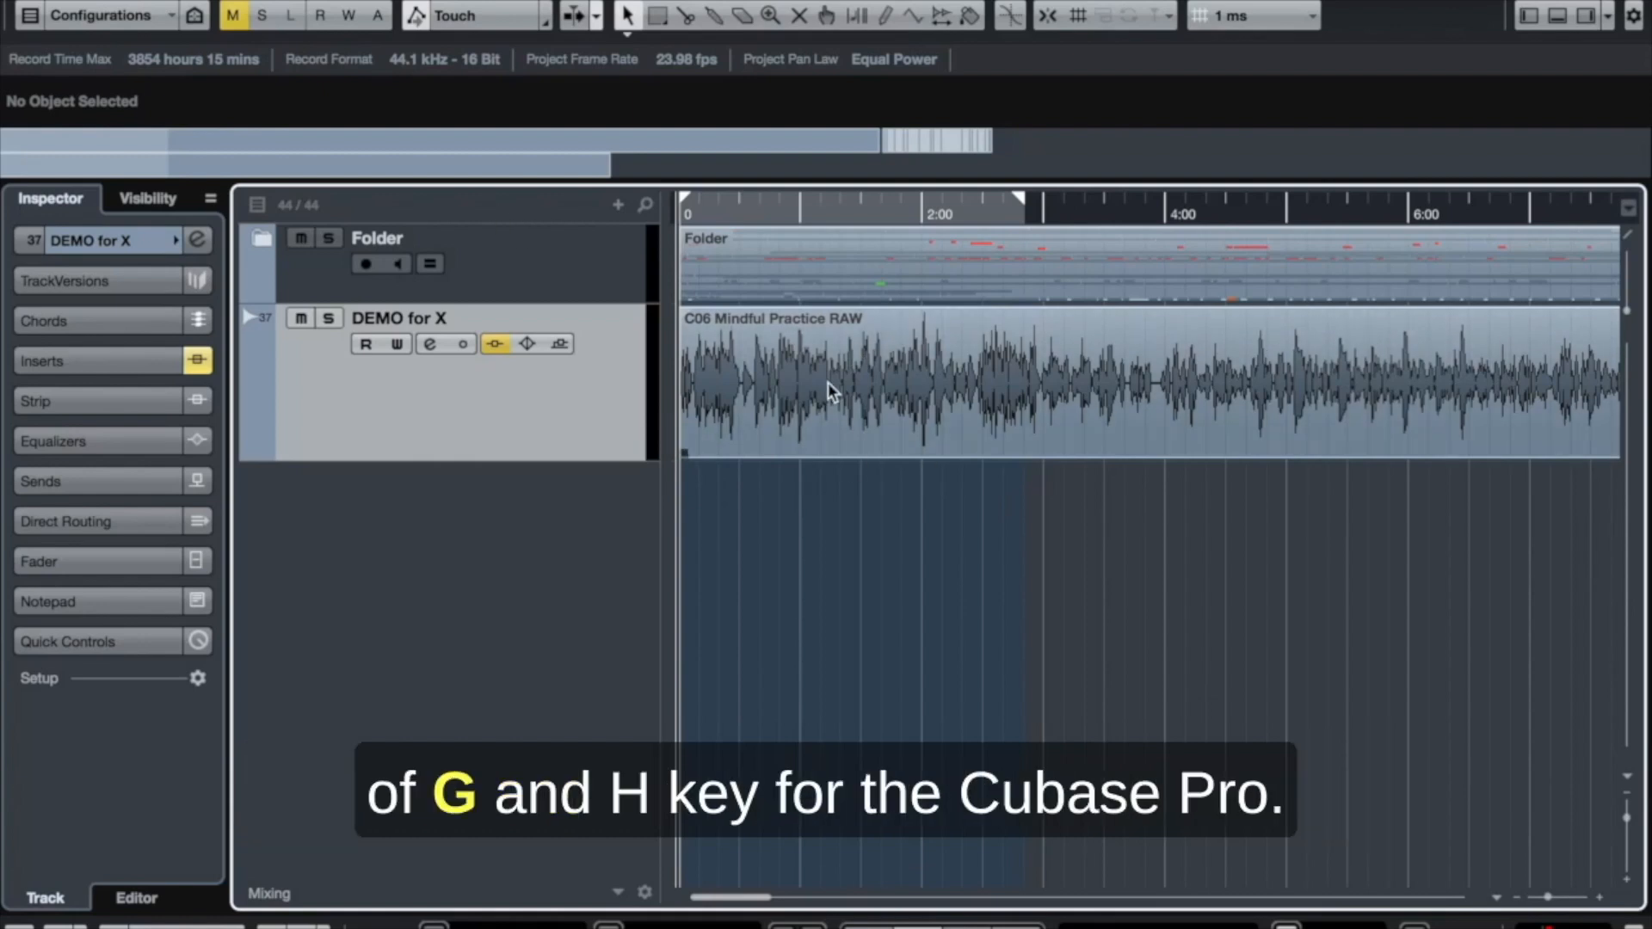
key("g")
key("g")
key("h")
key("h")
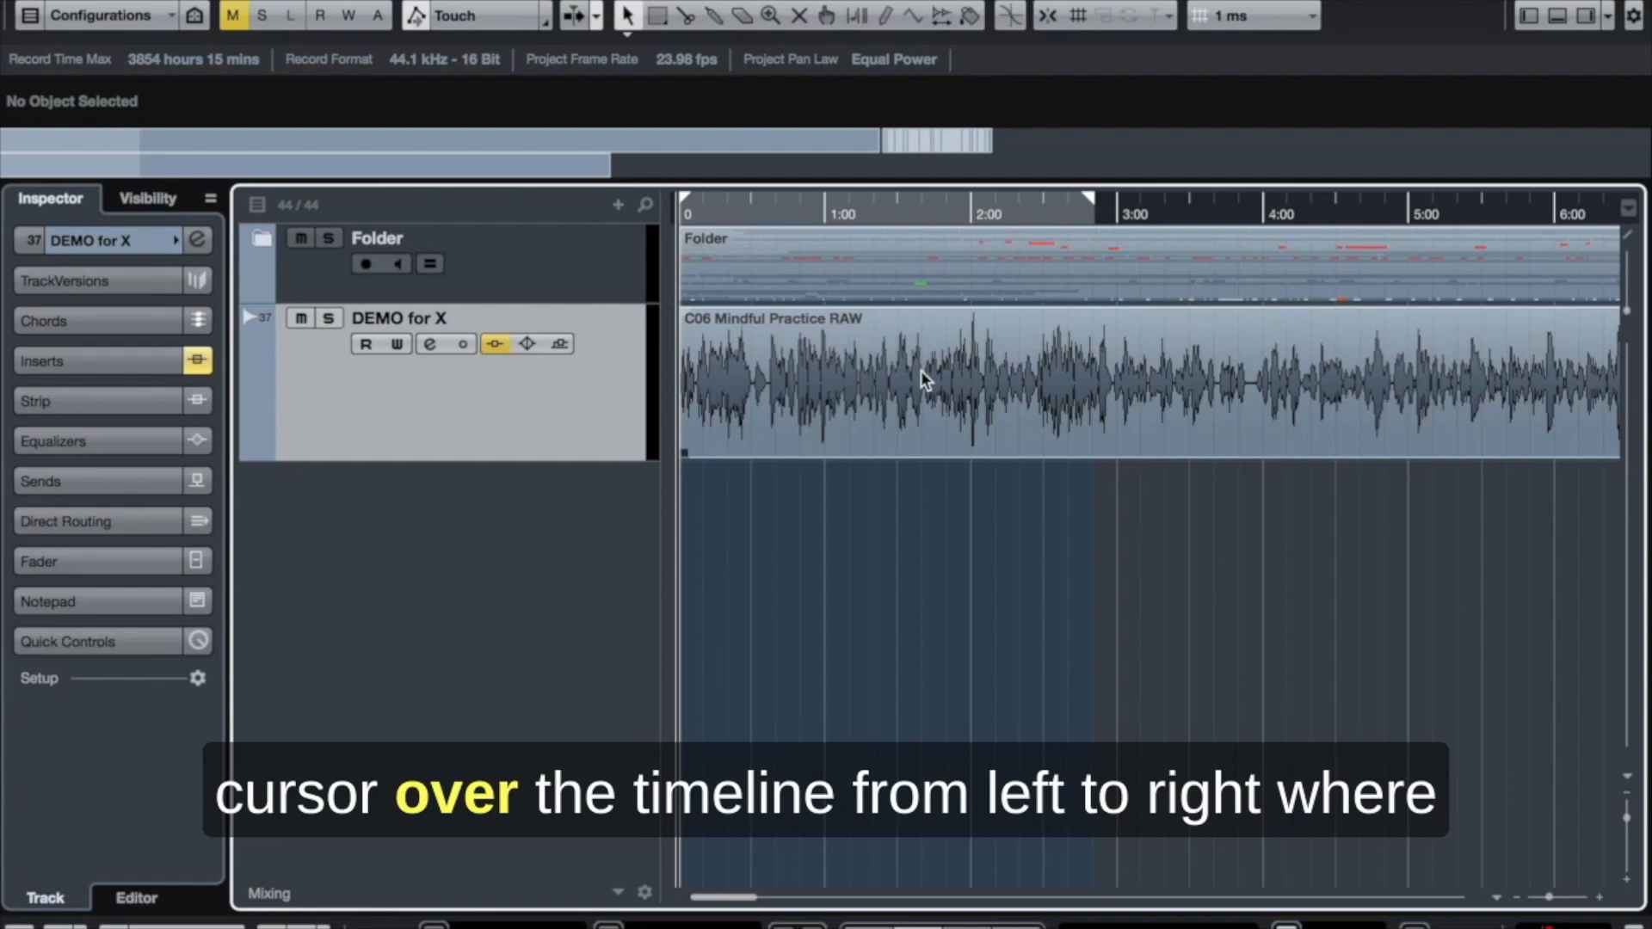
scroll(923, 381, "right", 5)
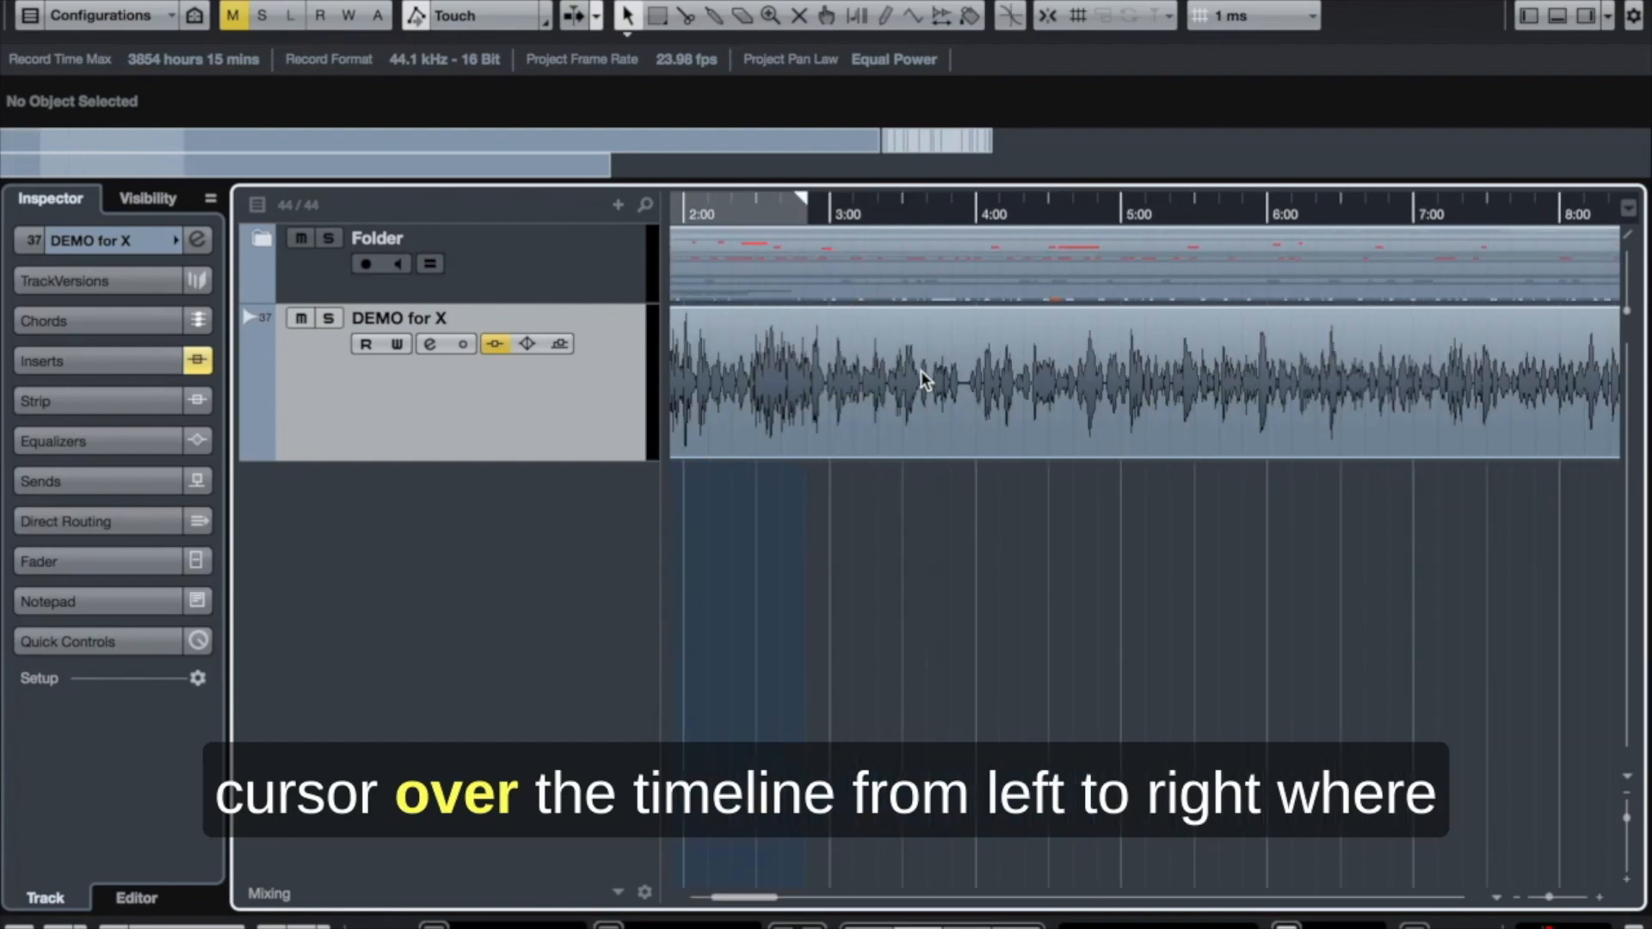
scroll(923, 381, "right", 6)
scroll(923, 378, "left", 10)
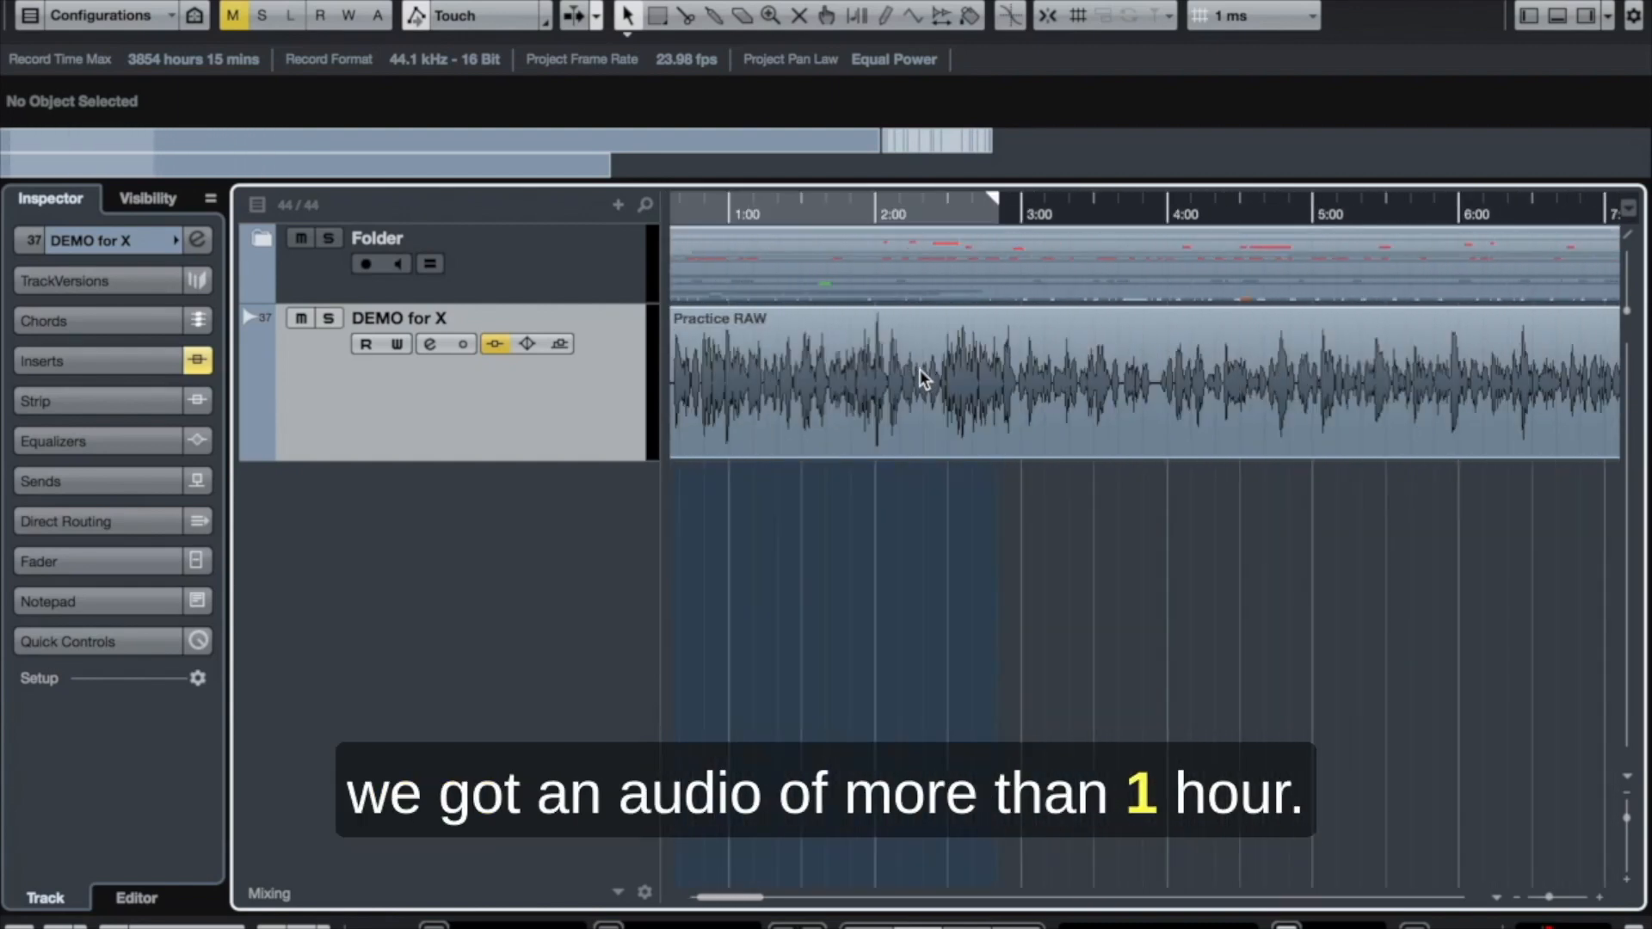
key("g")
key("h")
key("h")
key("h")
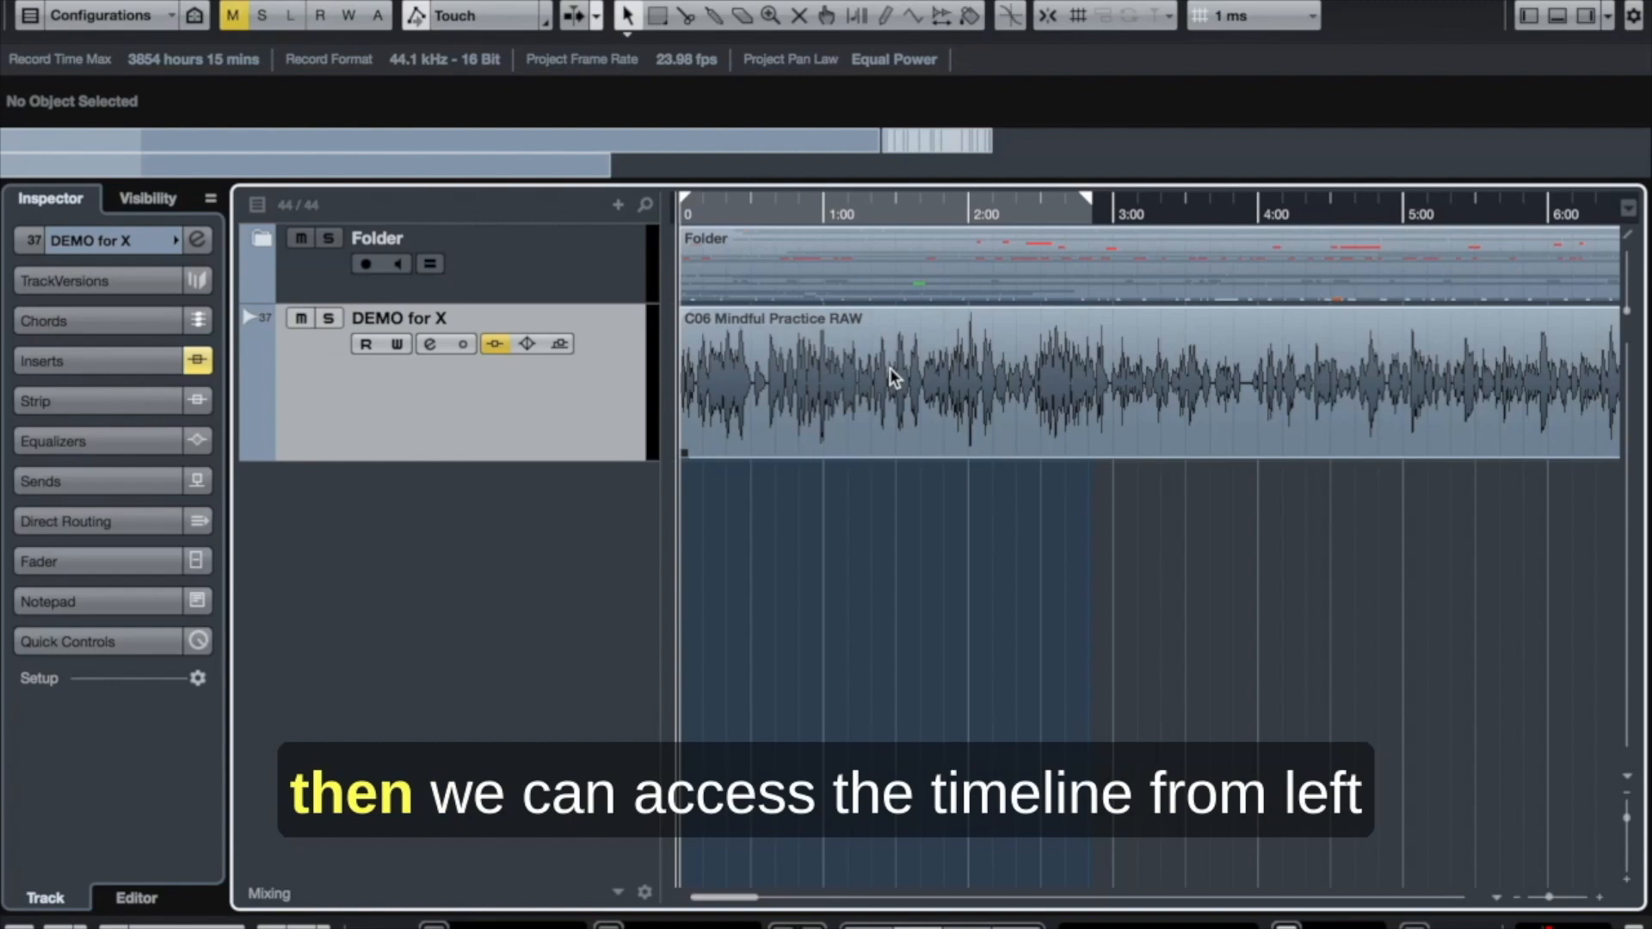
scroll(893, 376, "right", 10)
scroll(892, 376, "left", 8)
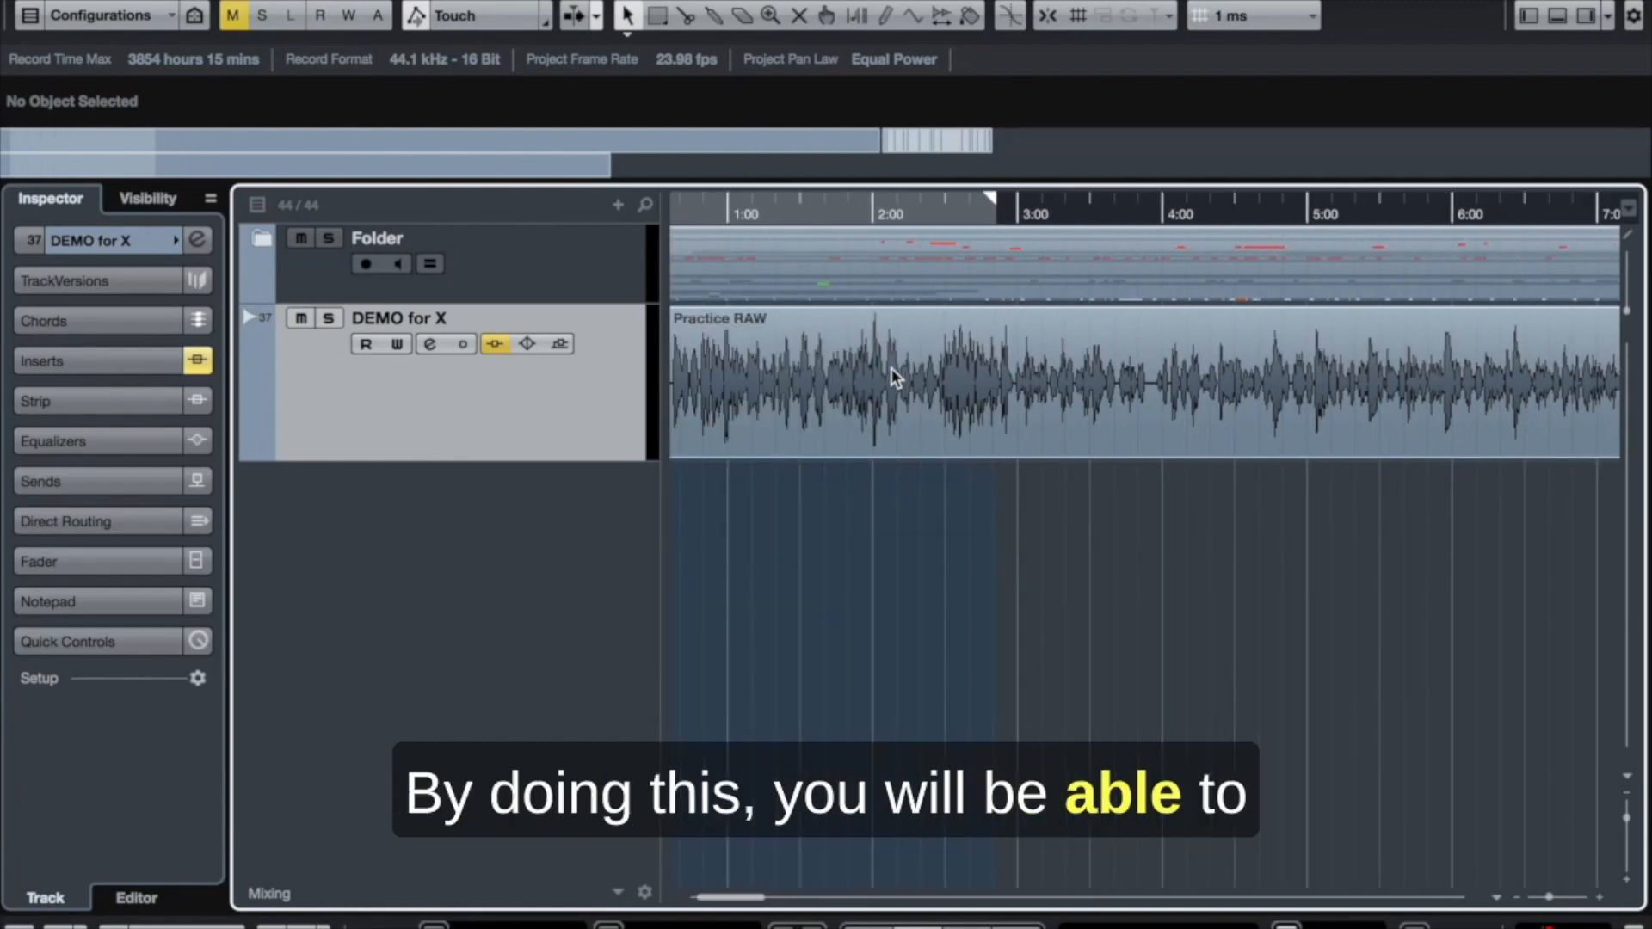
scroll(893, 376, "left", 2)
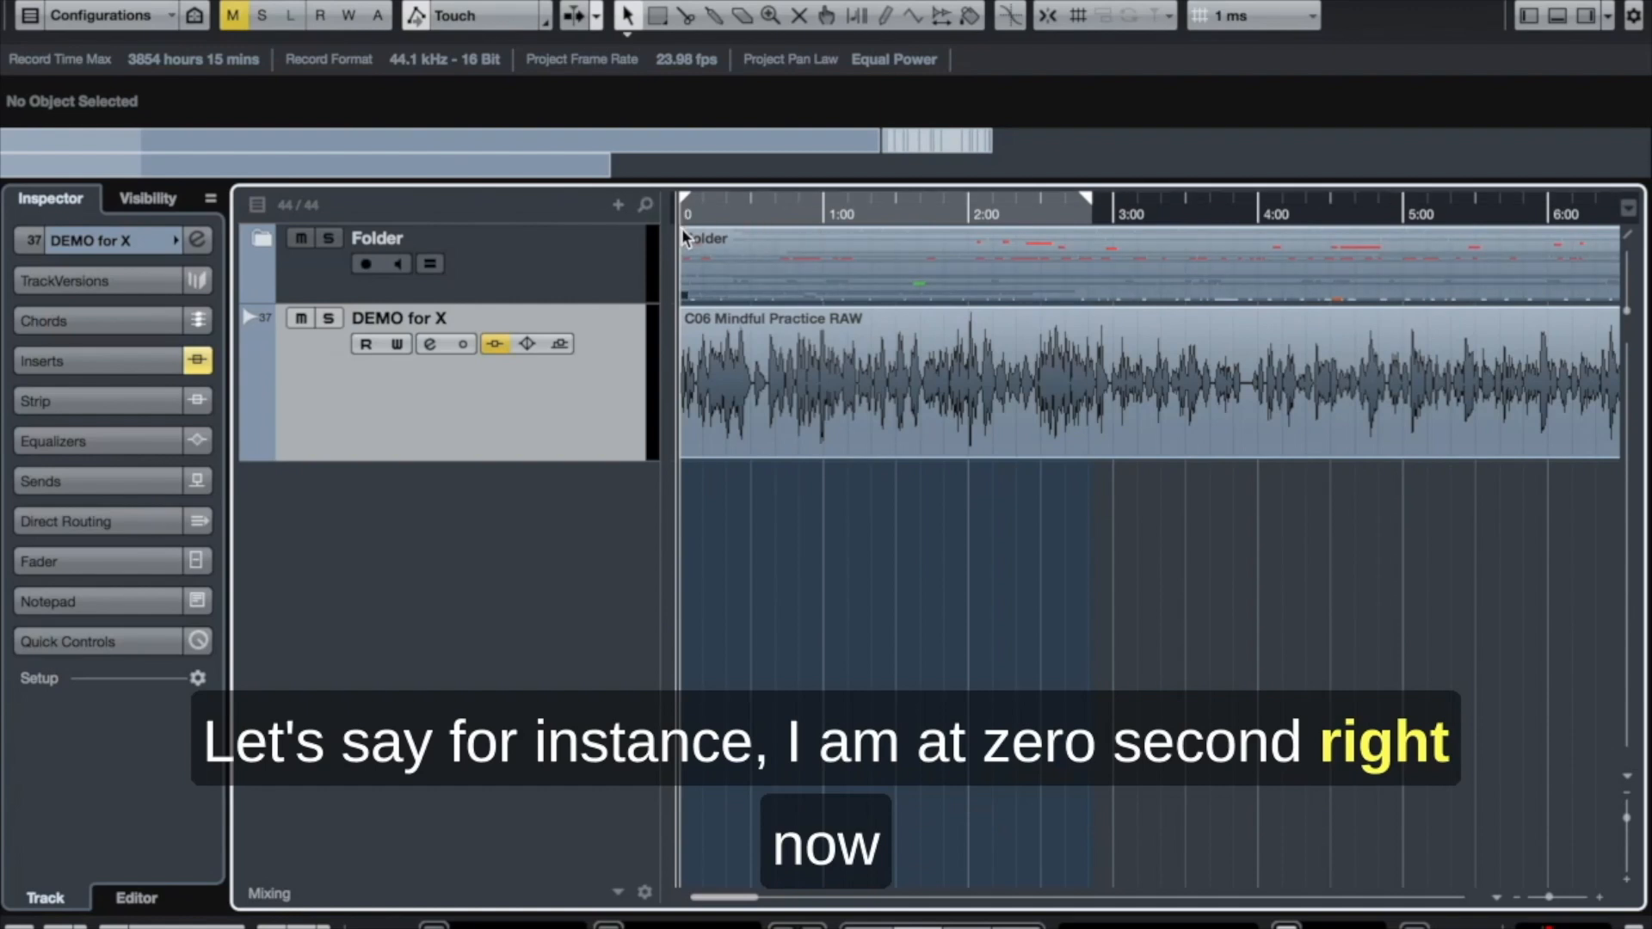
Place the playhead at about 15:00 on the timeline
key("h")
key("h")
key("h")
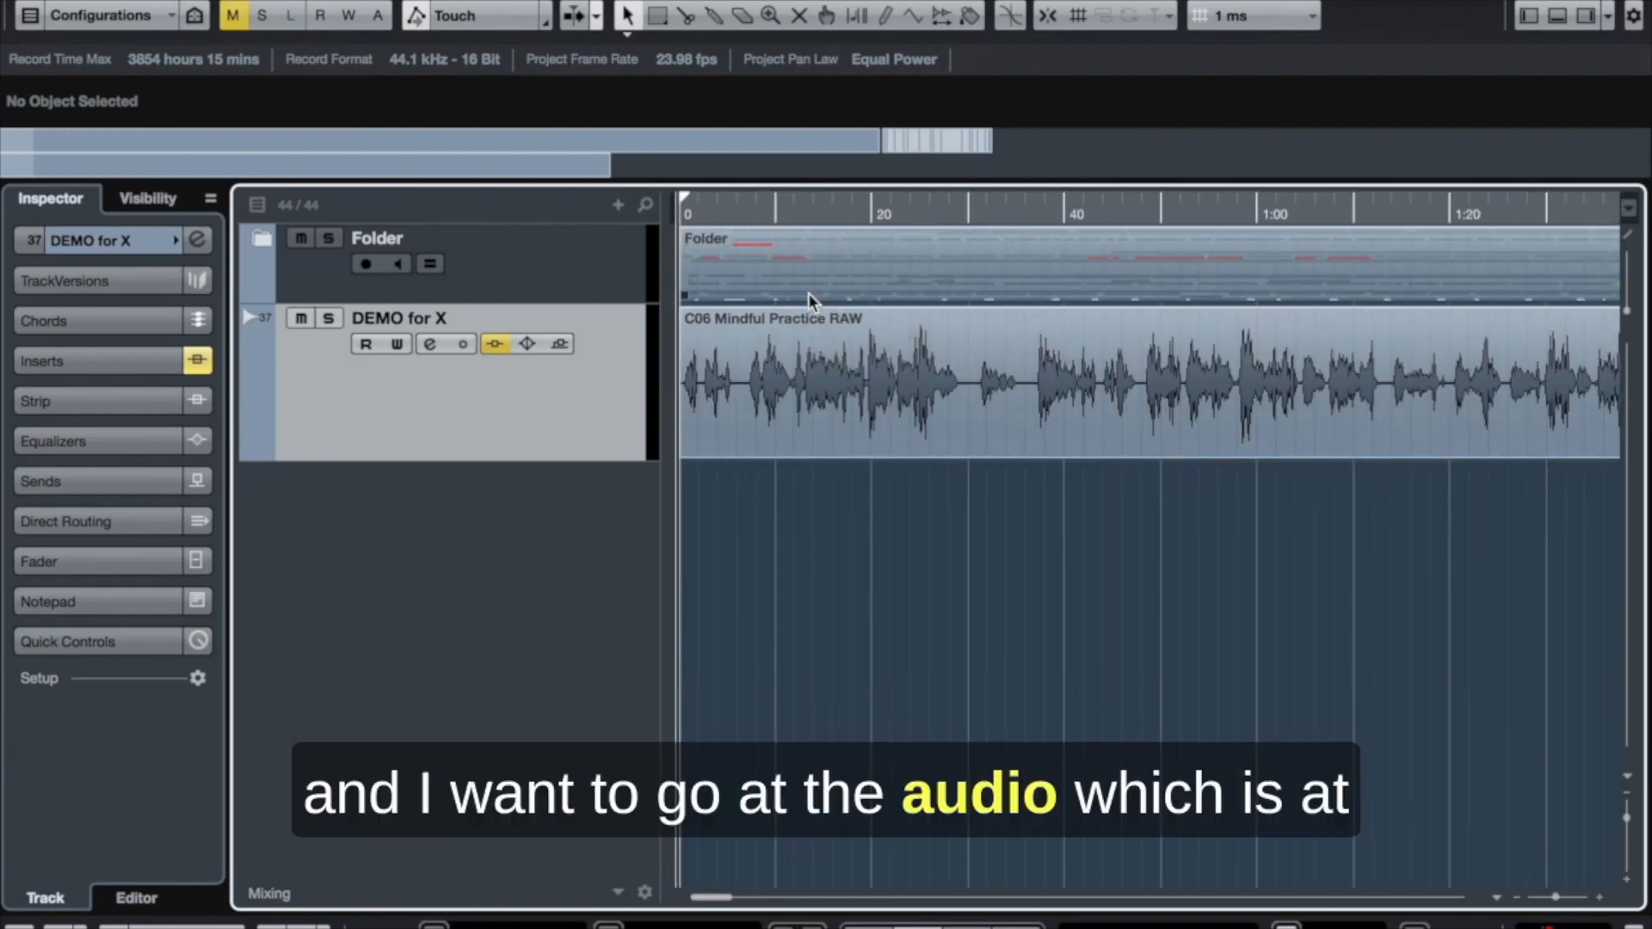
key("g")
key("g")
key("g")
key("g")
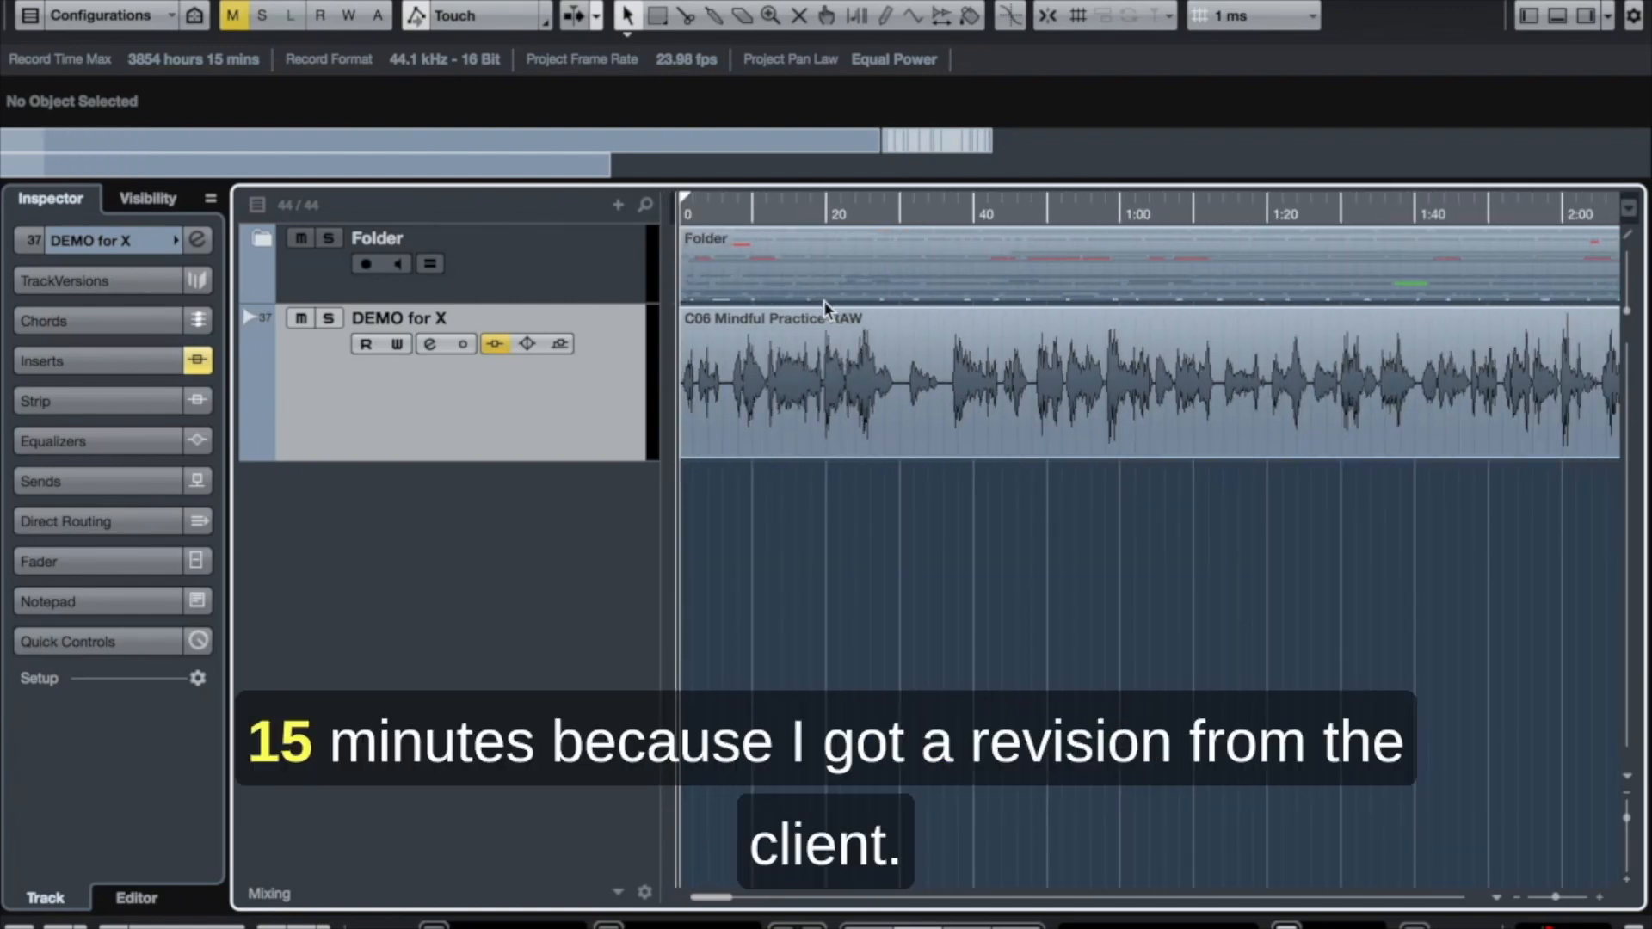
scroll(993, 370, "right", 10)
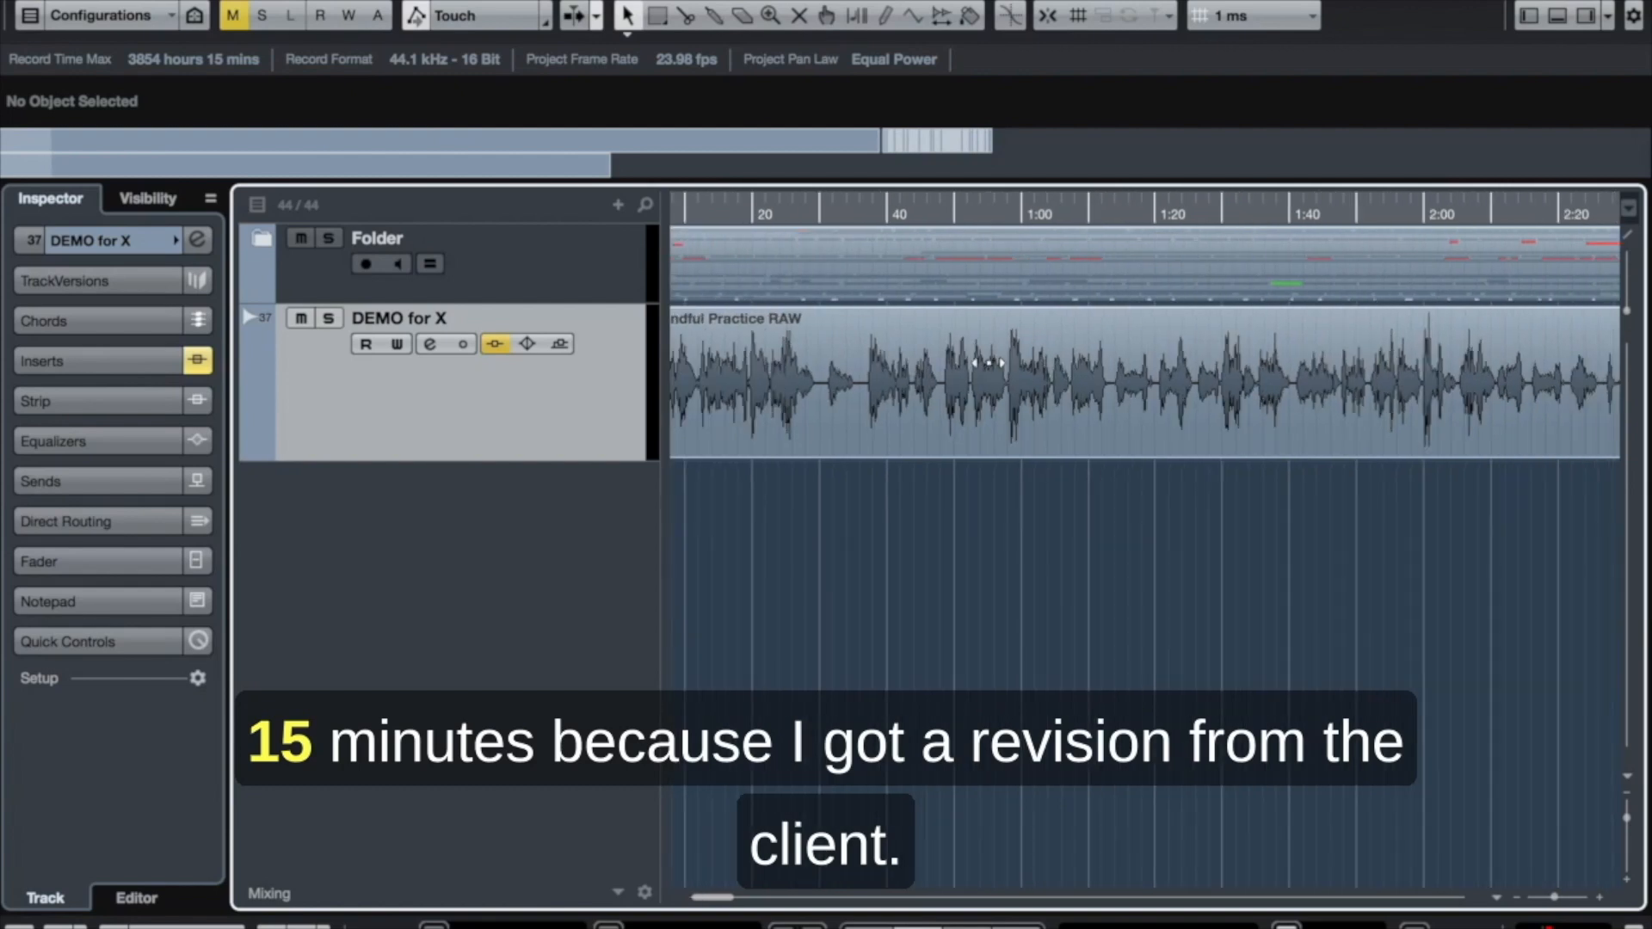
scroll(994, 370, "right", 20)
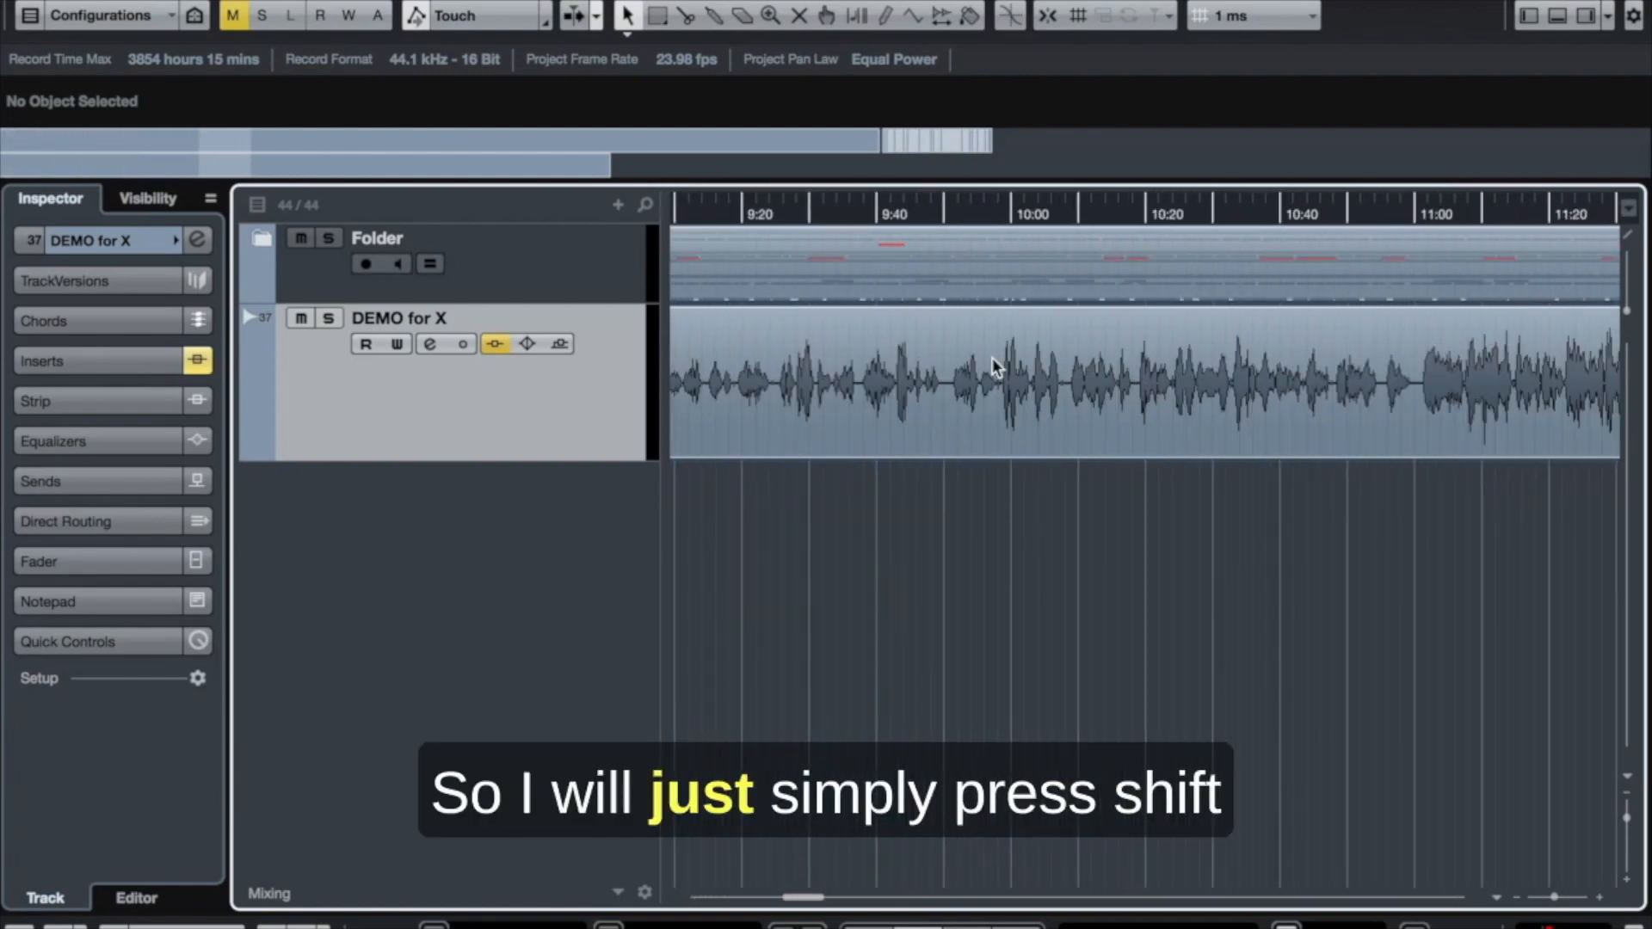
scroll(994, 365, "right", 3)
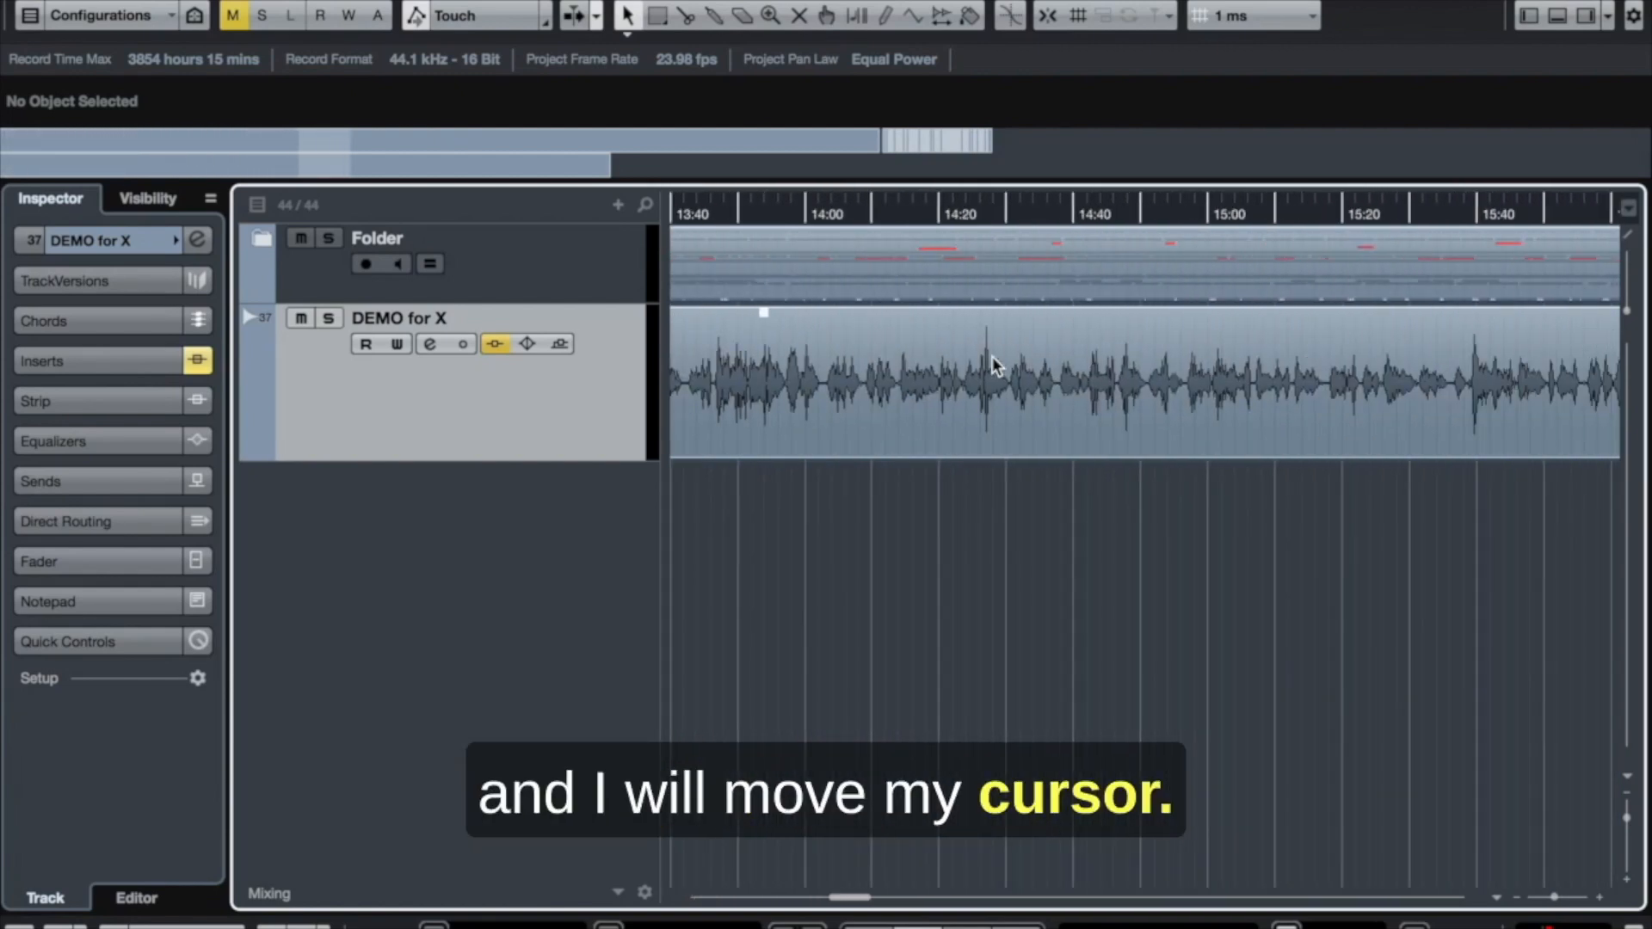
scroll(994, 365, "right", 2)
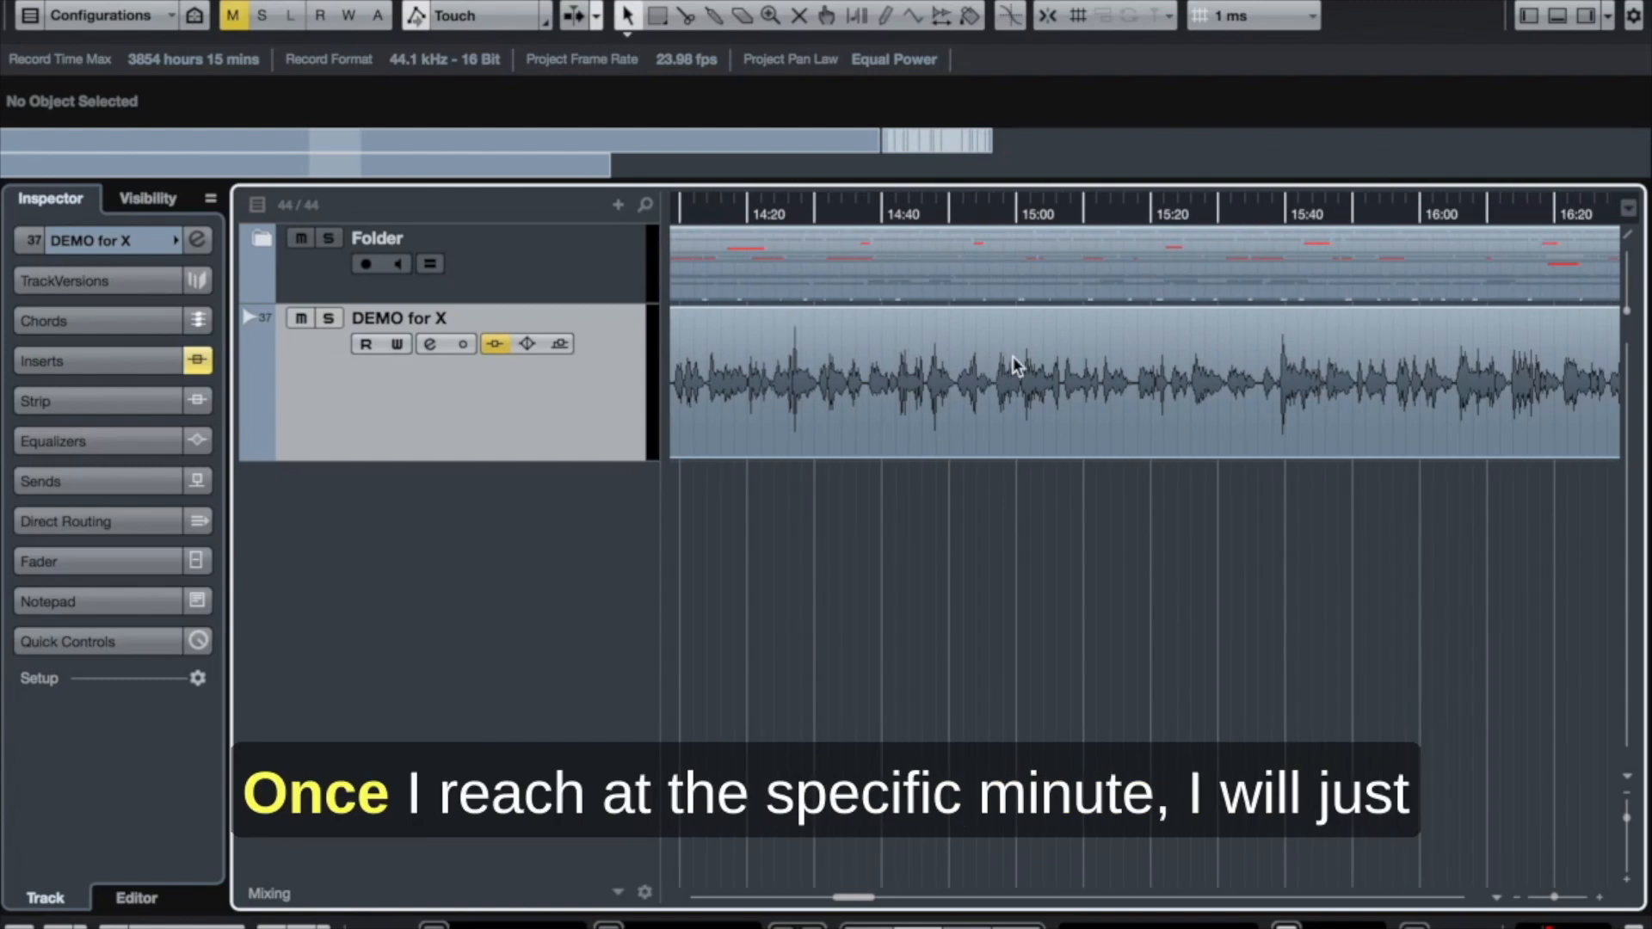
left_click(1020, 216)
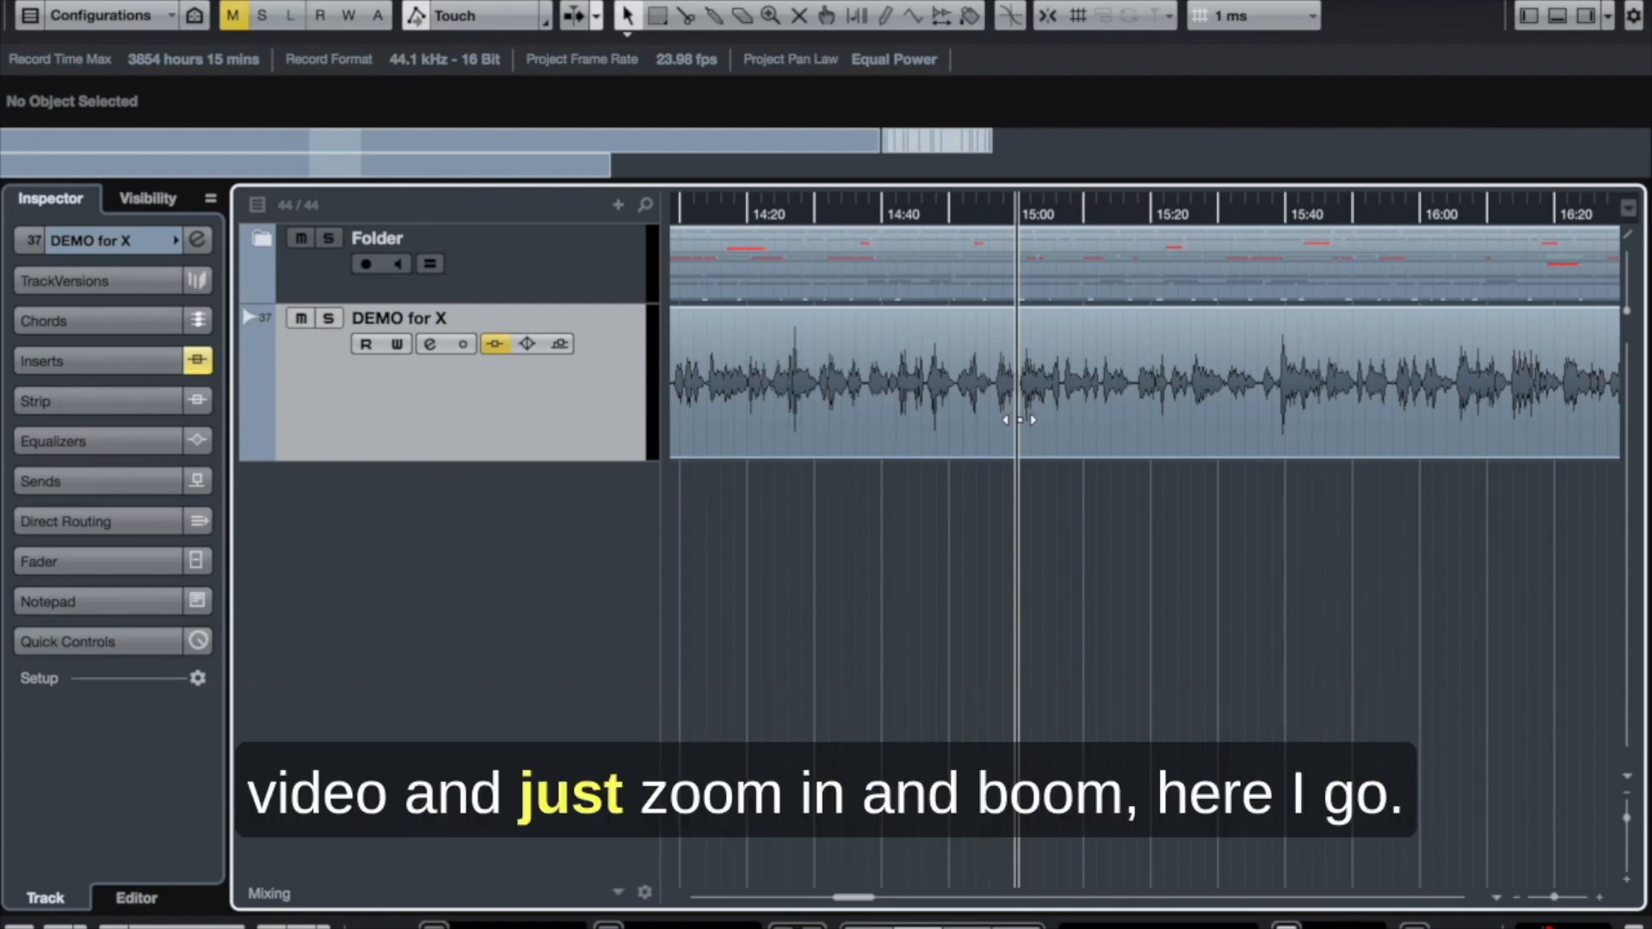
Zoom in closely on the waveform around 15:00 and select the C06 Mindful Practice RAW clip there
scroll(1021, 420, "up", 5)
scroll(1020, 420, "down", 5)
scroll(1019, 315, "up", 2)
left_click(1073, 434)
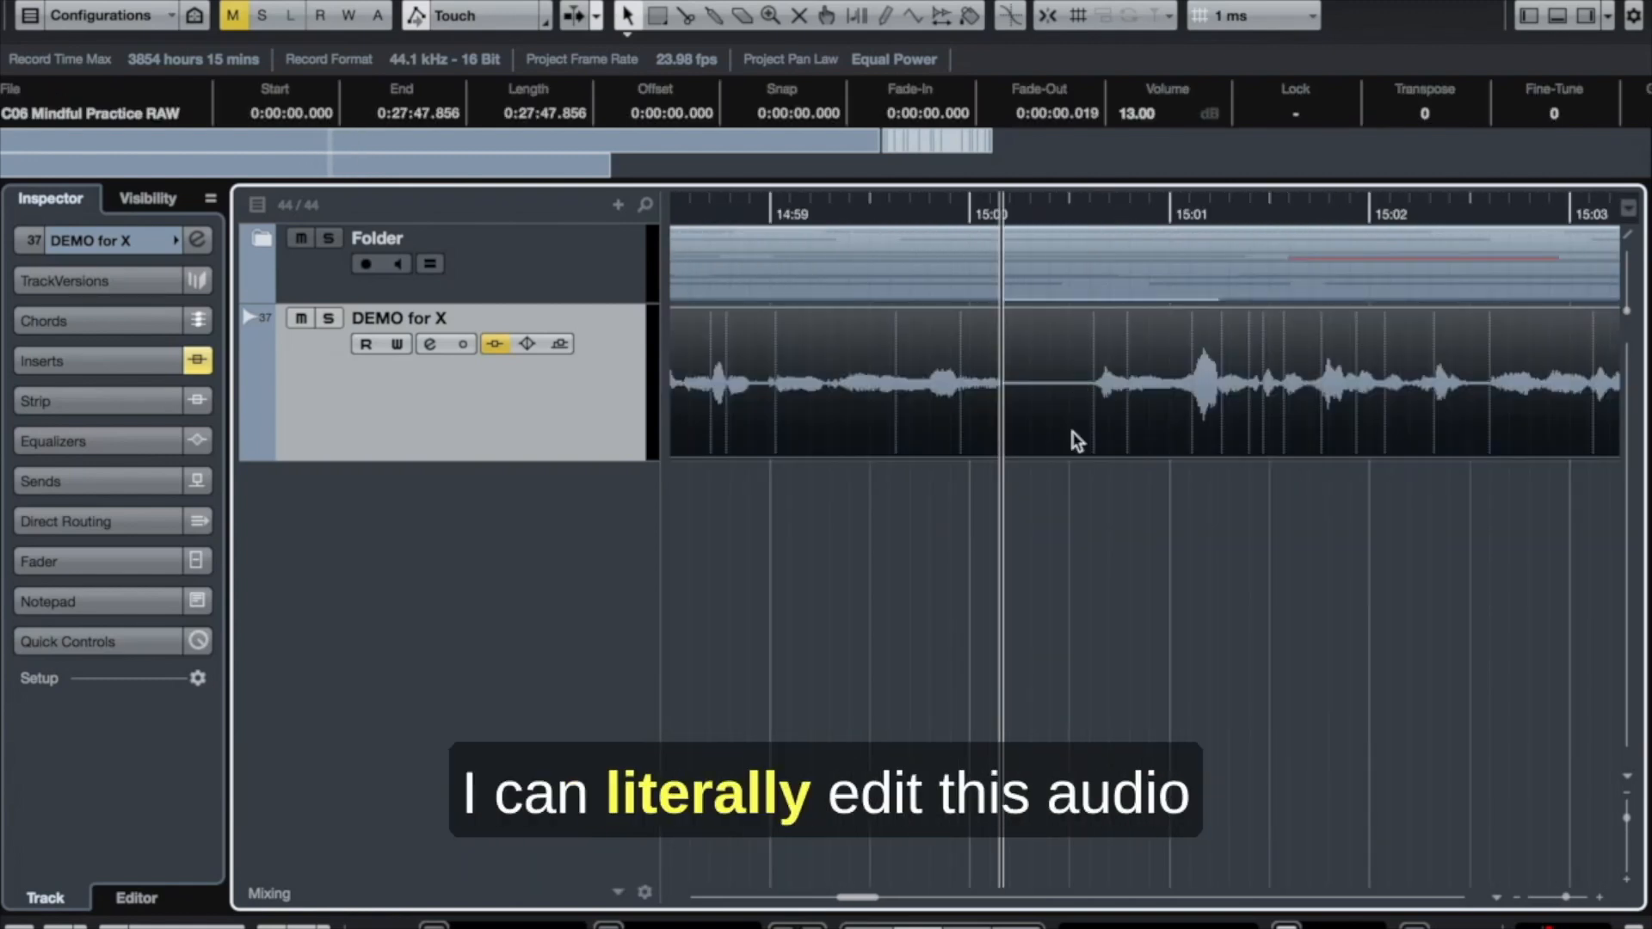
left_click(1144, 560)
left_click(1088, 385)
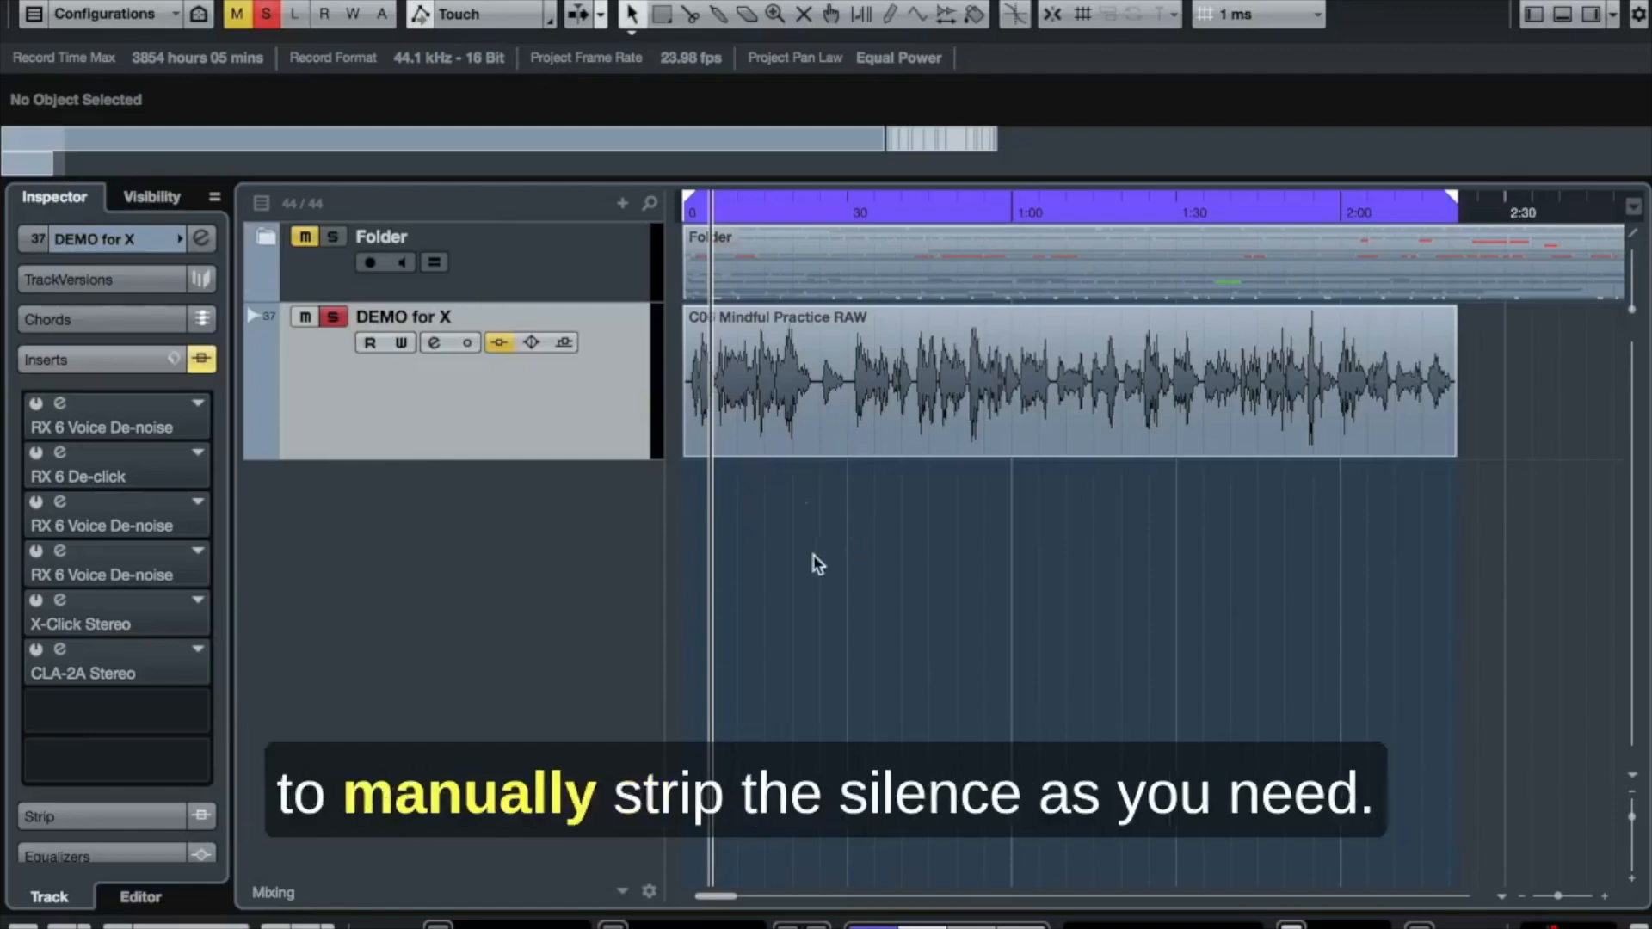
Look through the first minute of the C06 Mindful Practice RAW recording for silent gaps between phrases
left_click(1025, 413)
left_click(969, 513)
scroll(813, 423, "up", 1)
scroll(813, 423, "up", 5)
scroll(1102, 421, "right", 5)
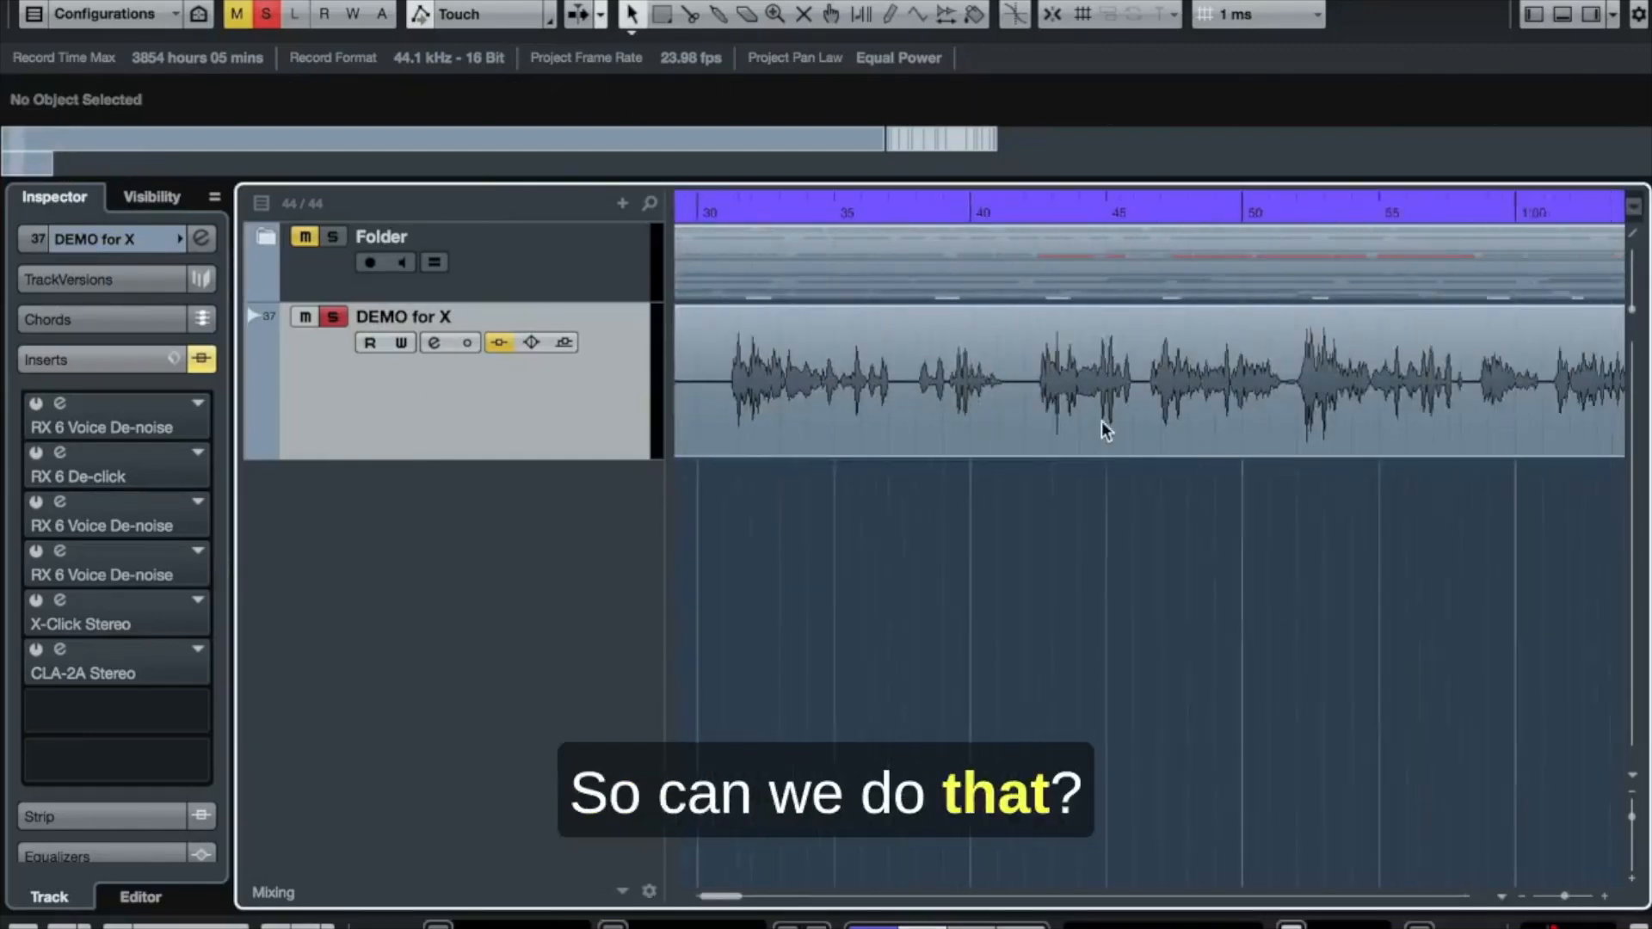
scroll(1101, 421, "left", 6)
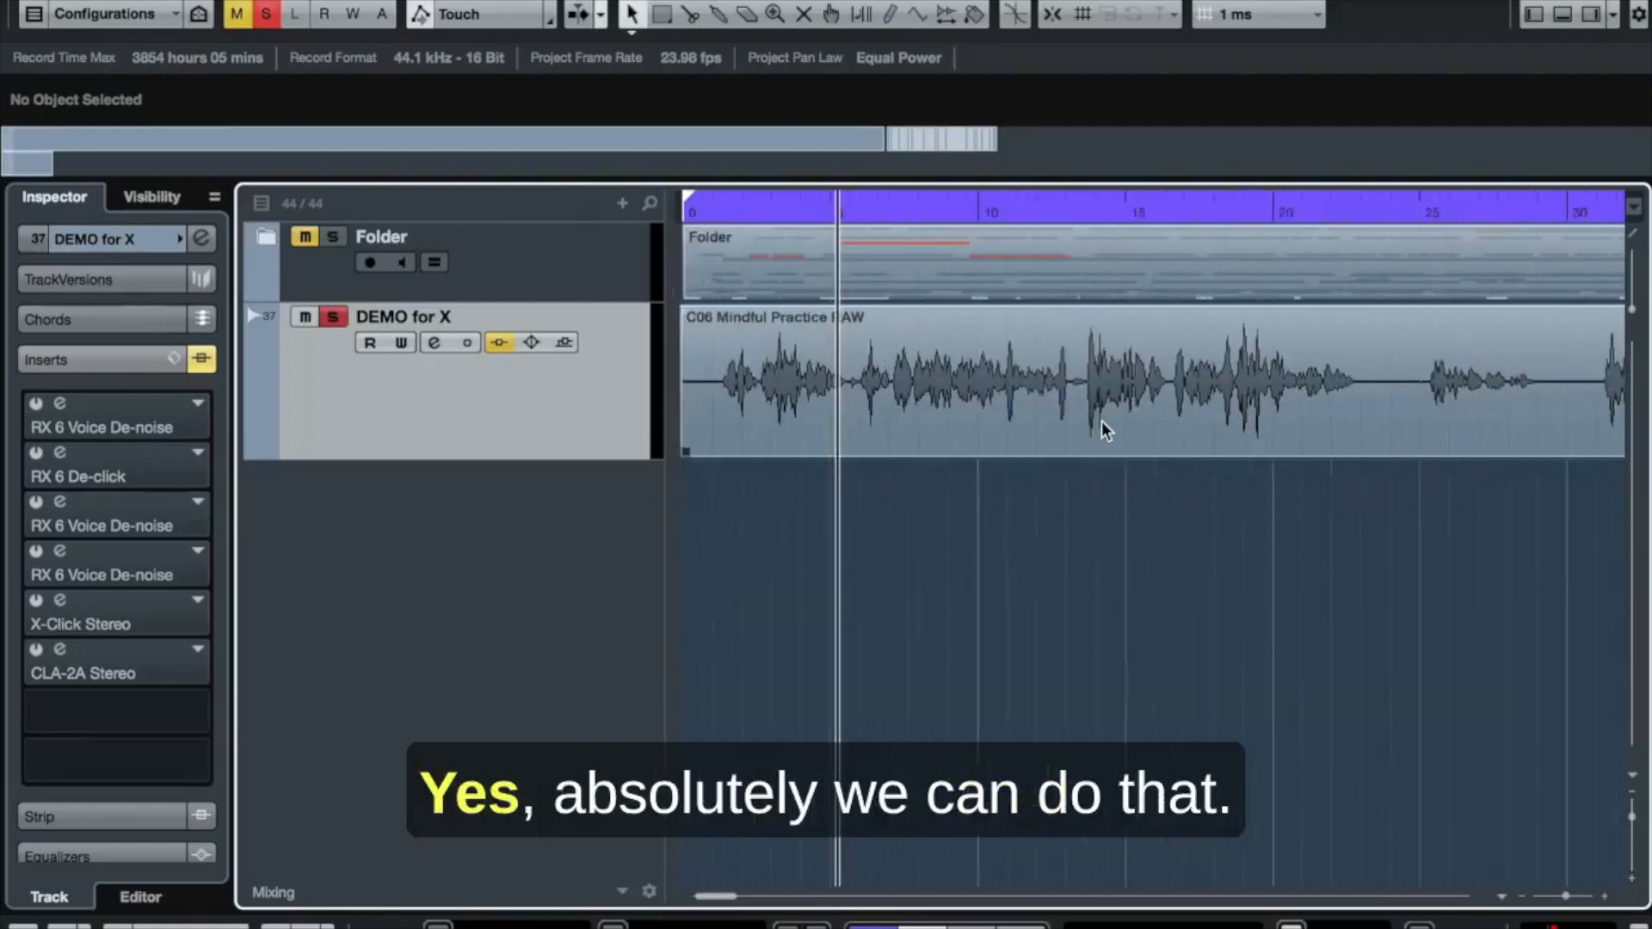
scroll(1102, 421, "right", 1)
scroll(1101, 421, "down", 1)
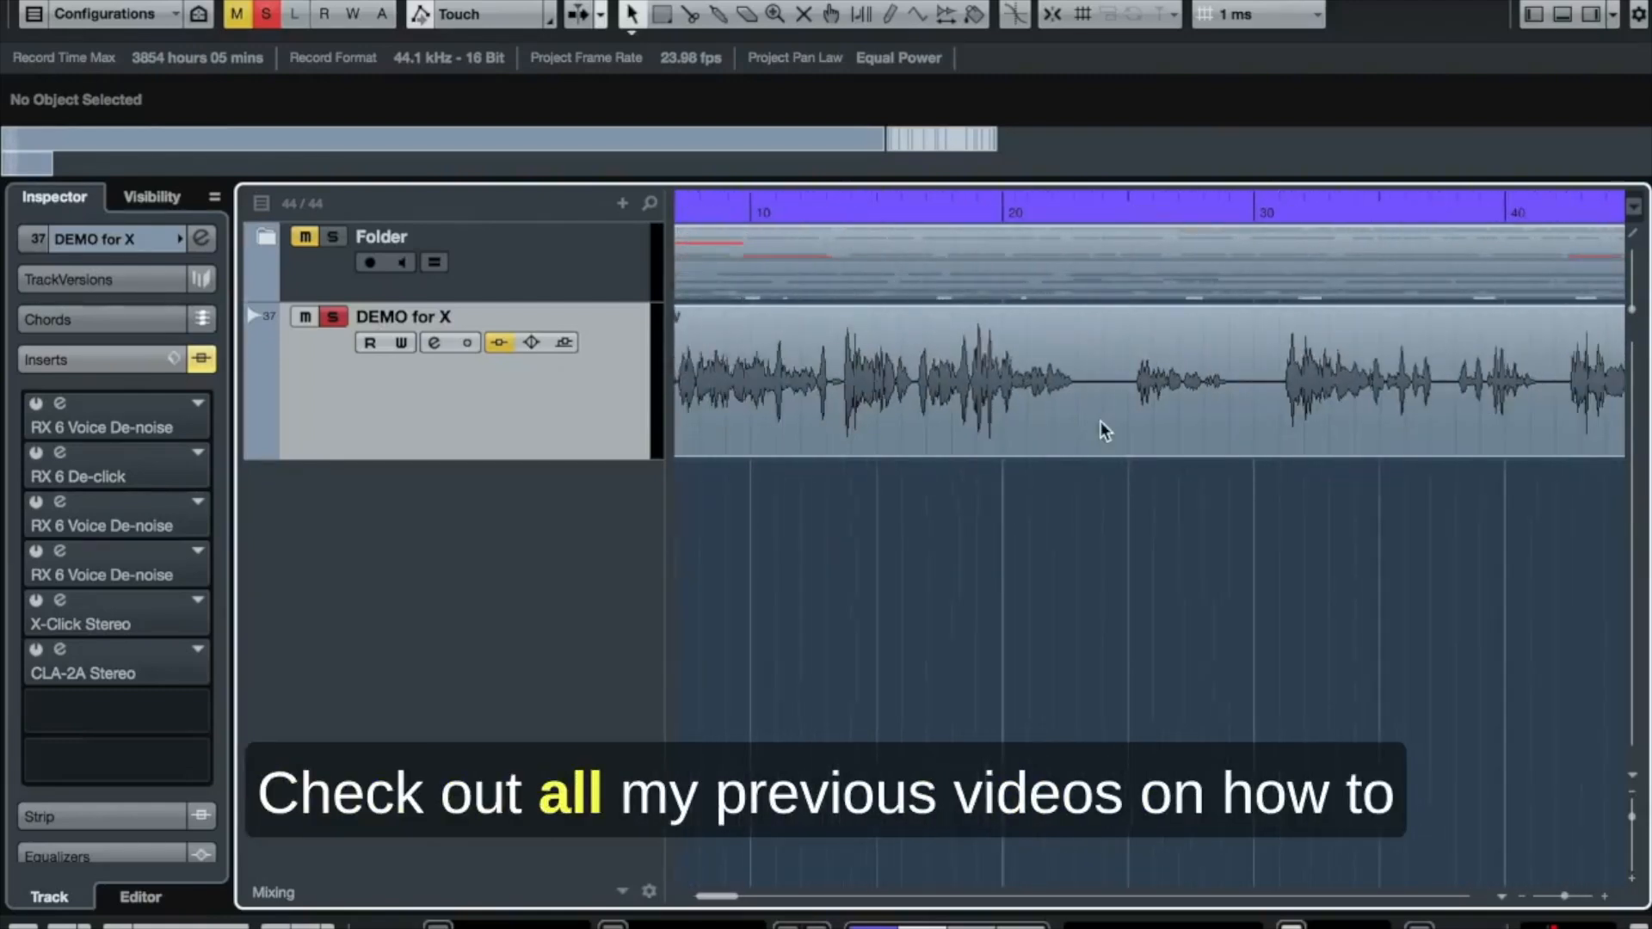
scroll(1100, 421, "right", 2)
scroll(1039, 420, "right", 3)
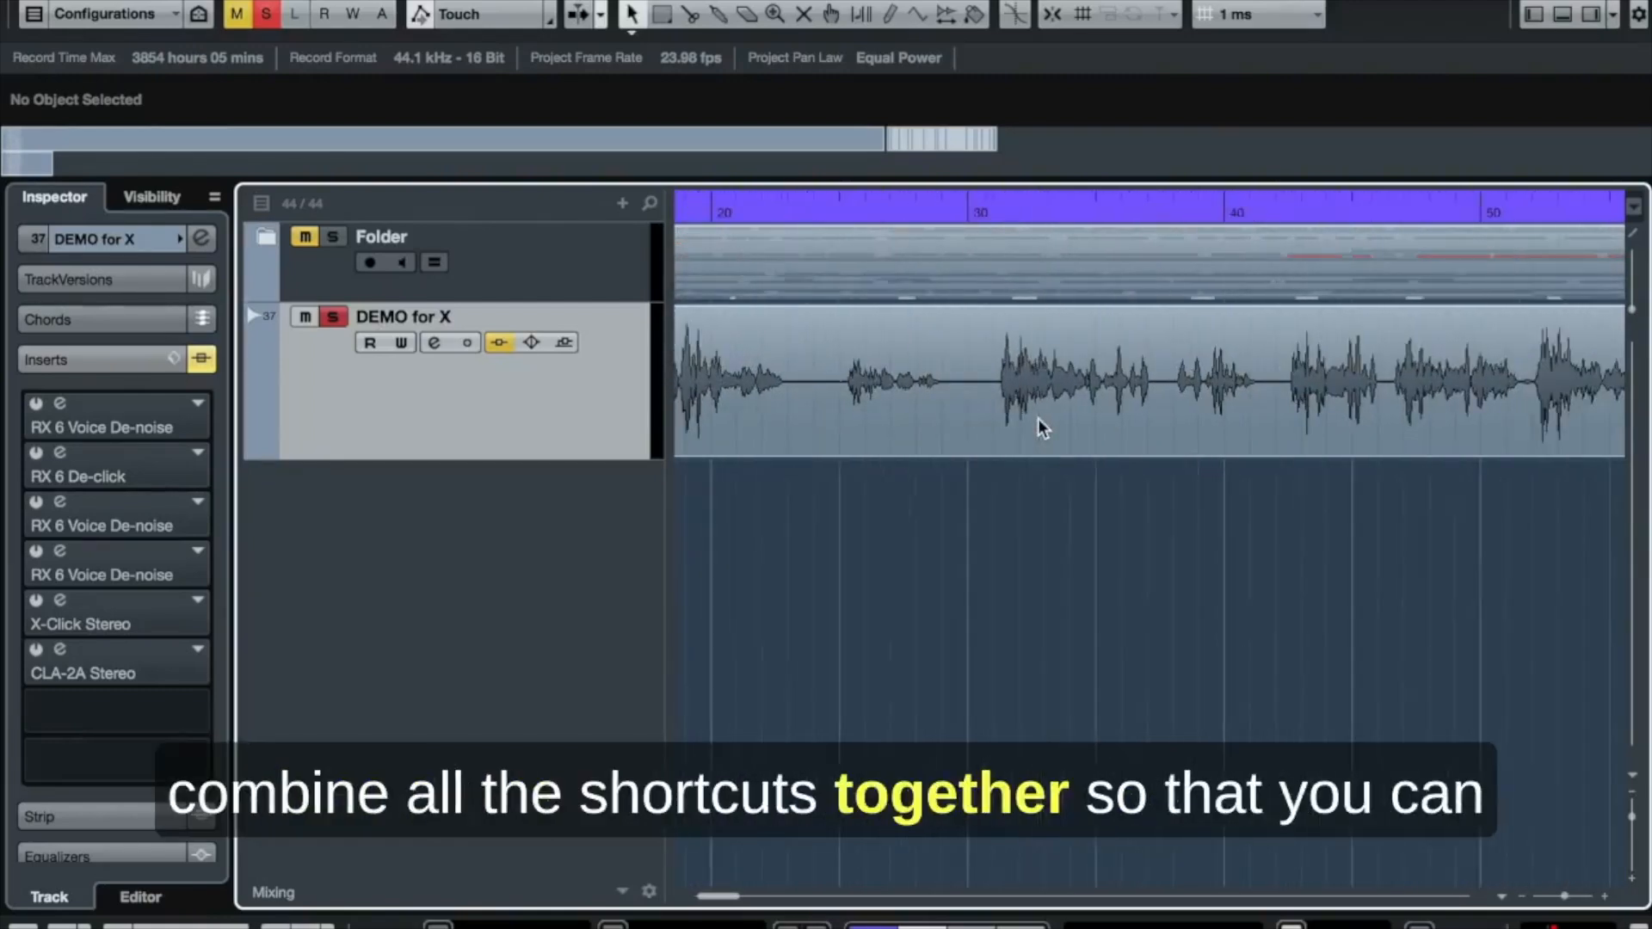
scroll(1038, 420, "left", 3)
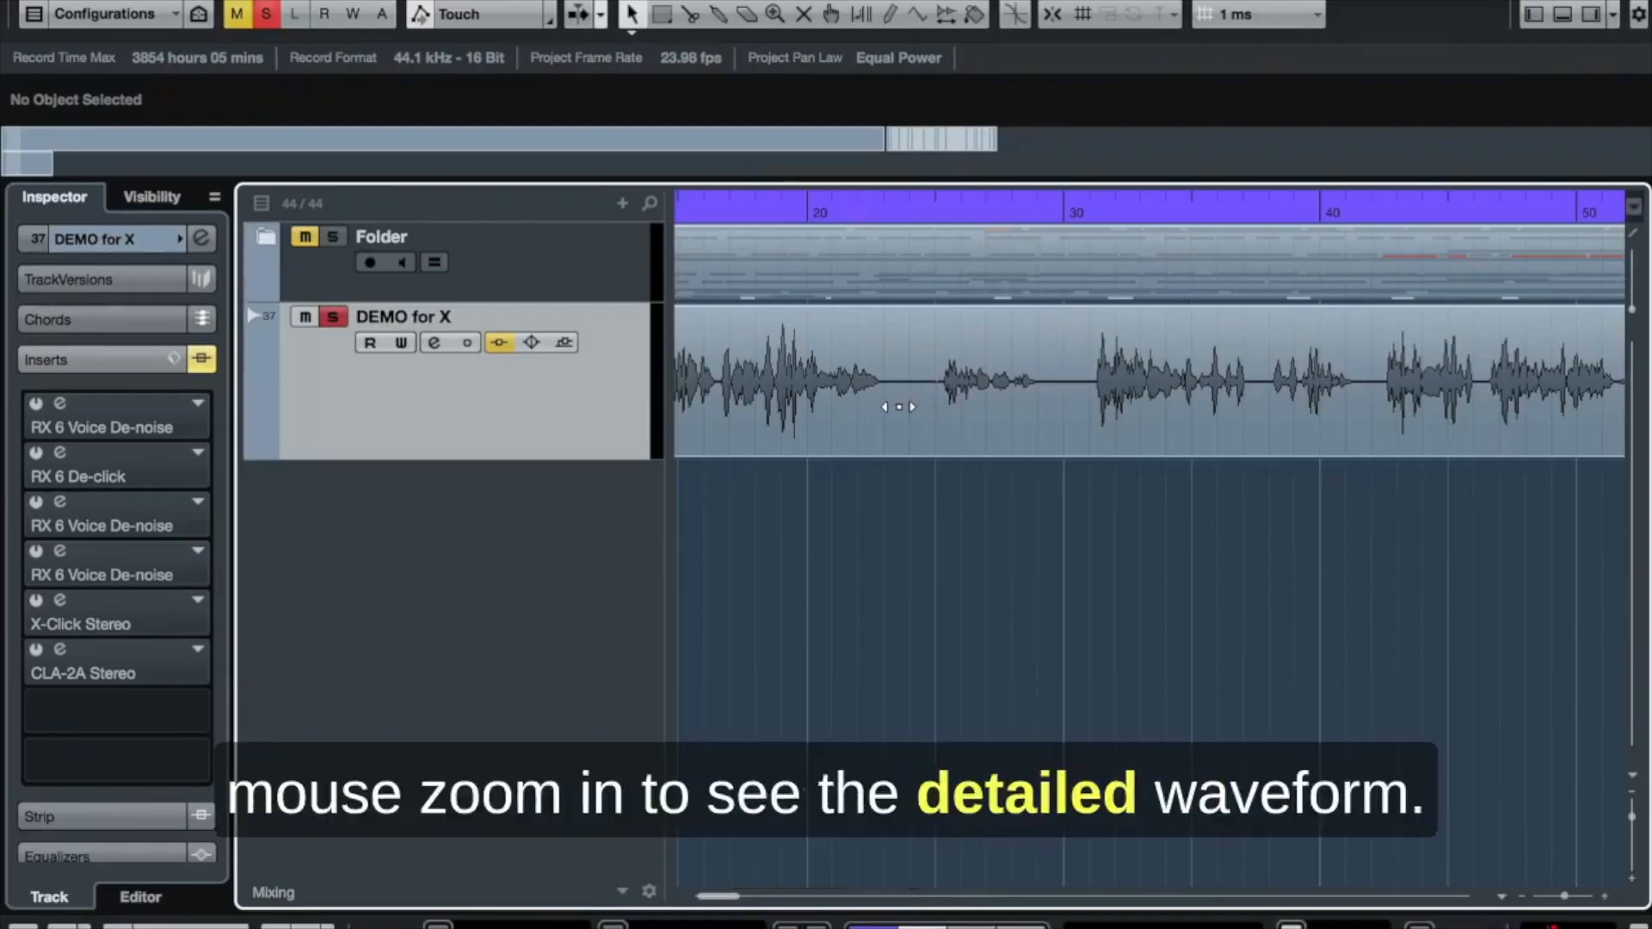
Delete the silent range from about 22.8 s to 25.3 s in the recording on the DEMO for X track
scroll(898, 407, "up", 10)
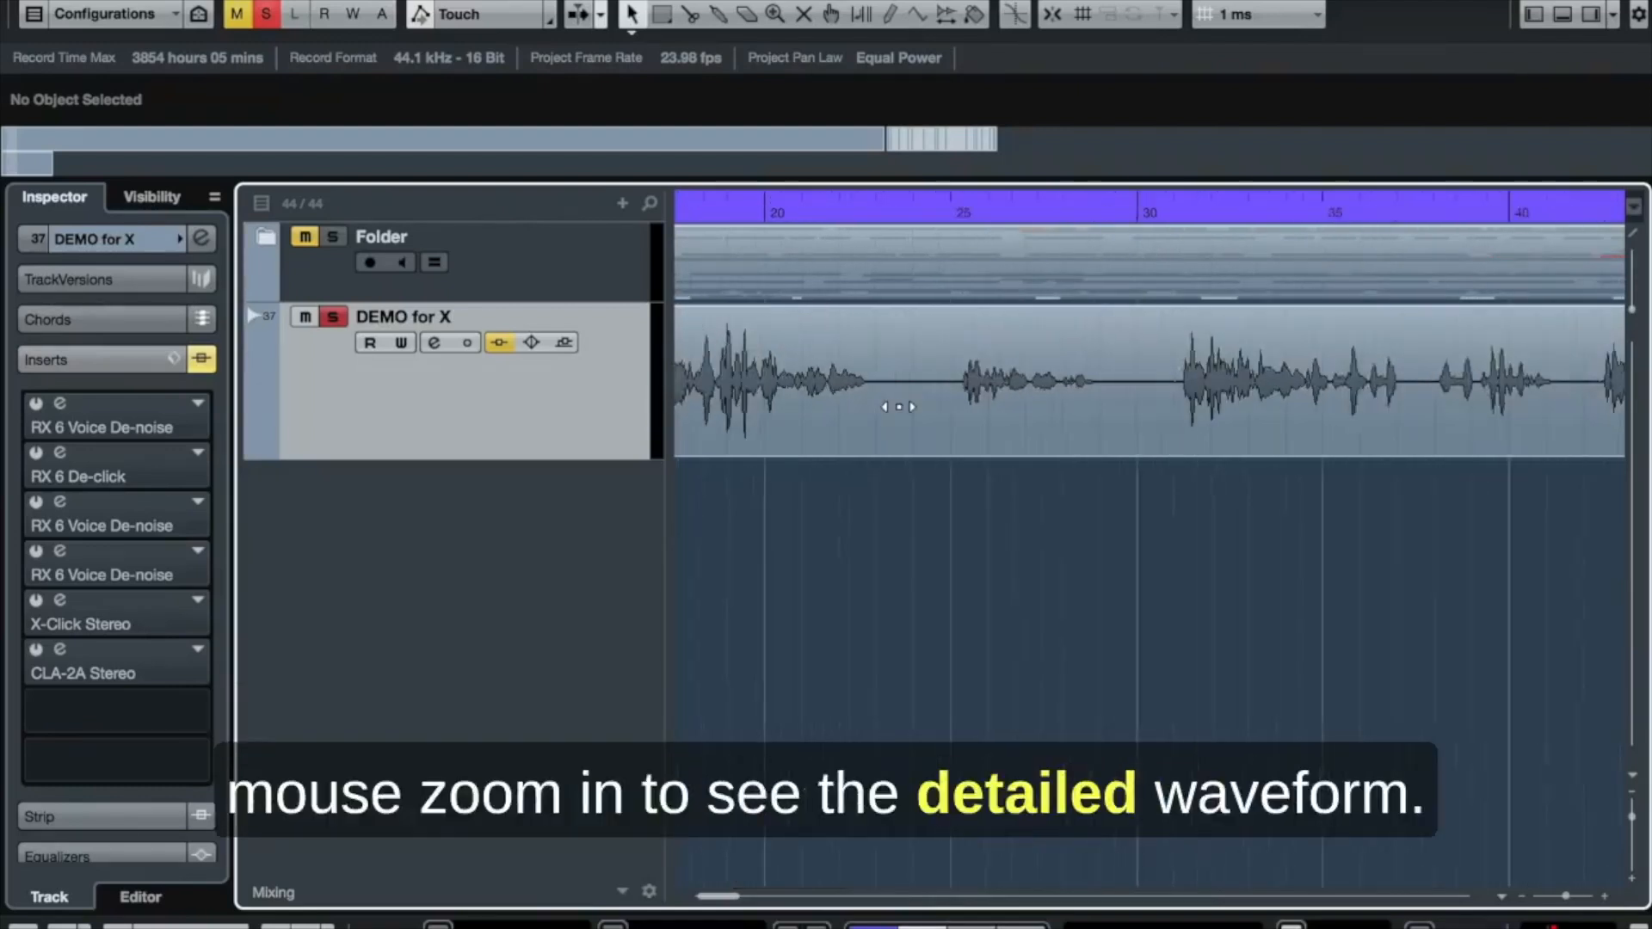
scroll(898, 407, "down", 1)
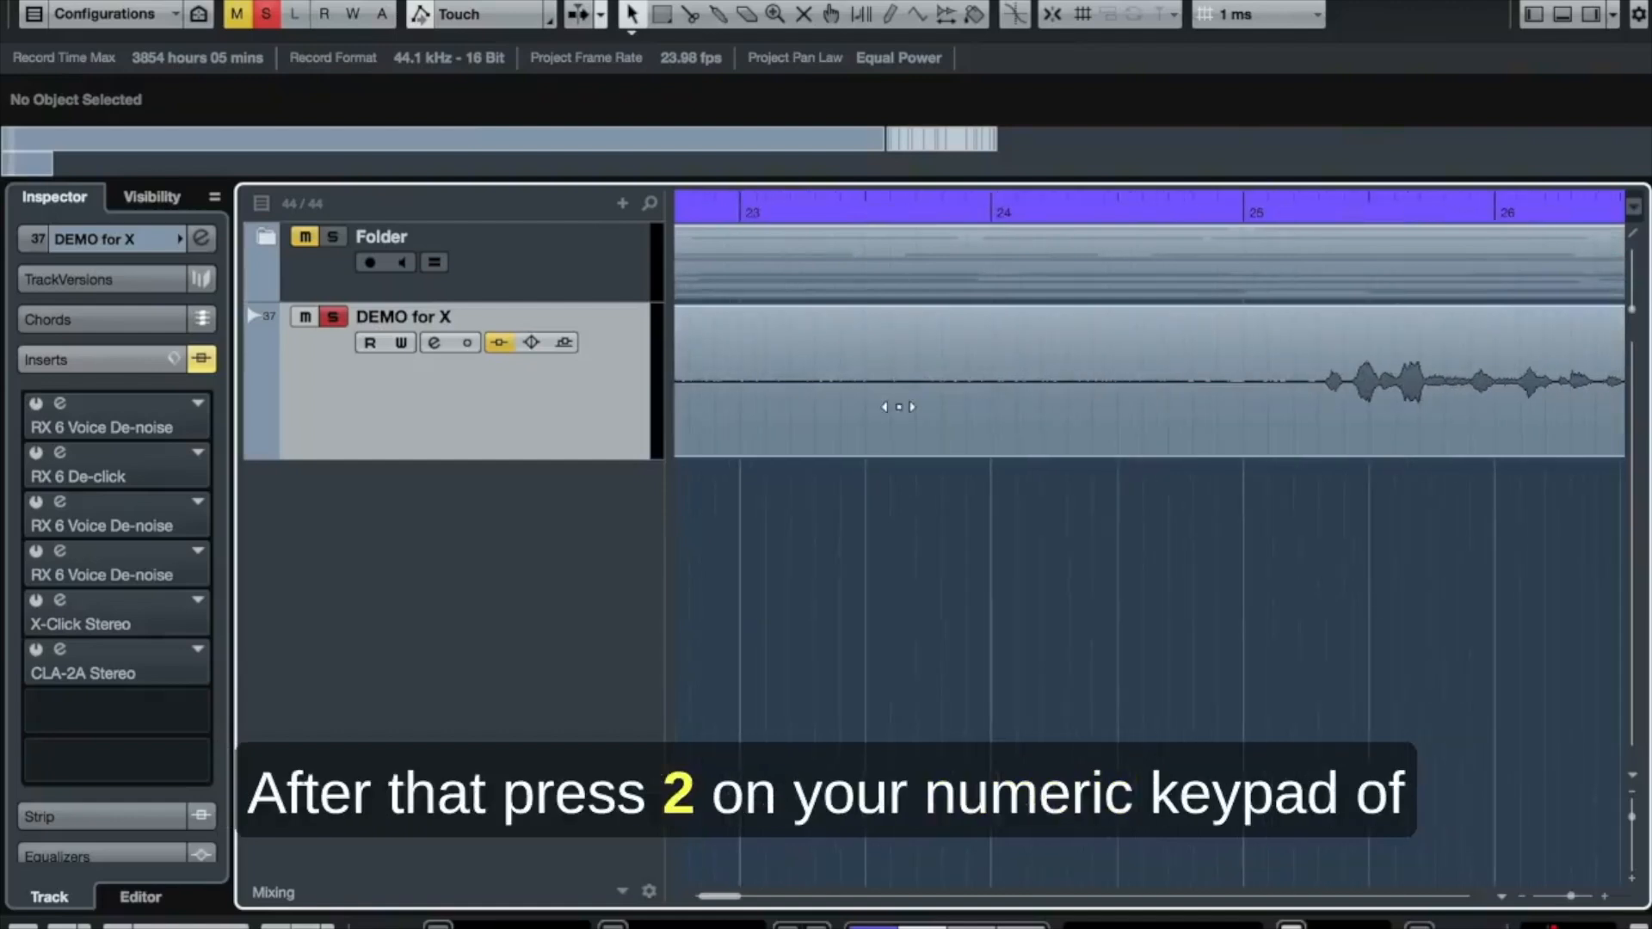
scroll(898, 407, "left", 1)
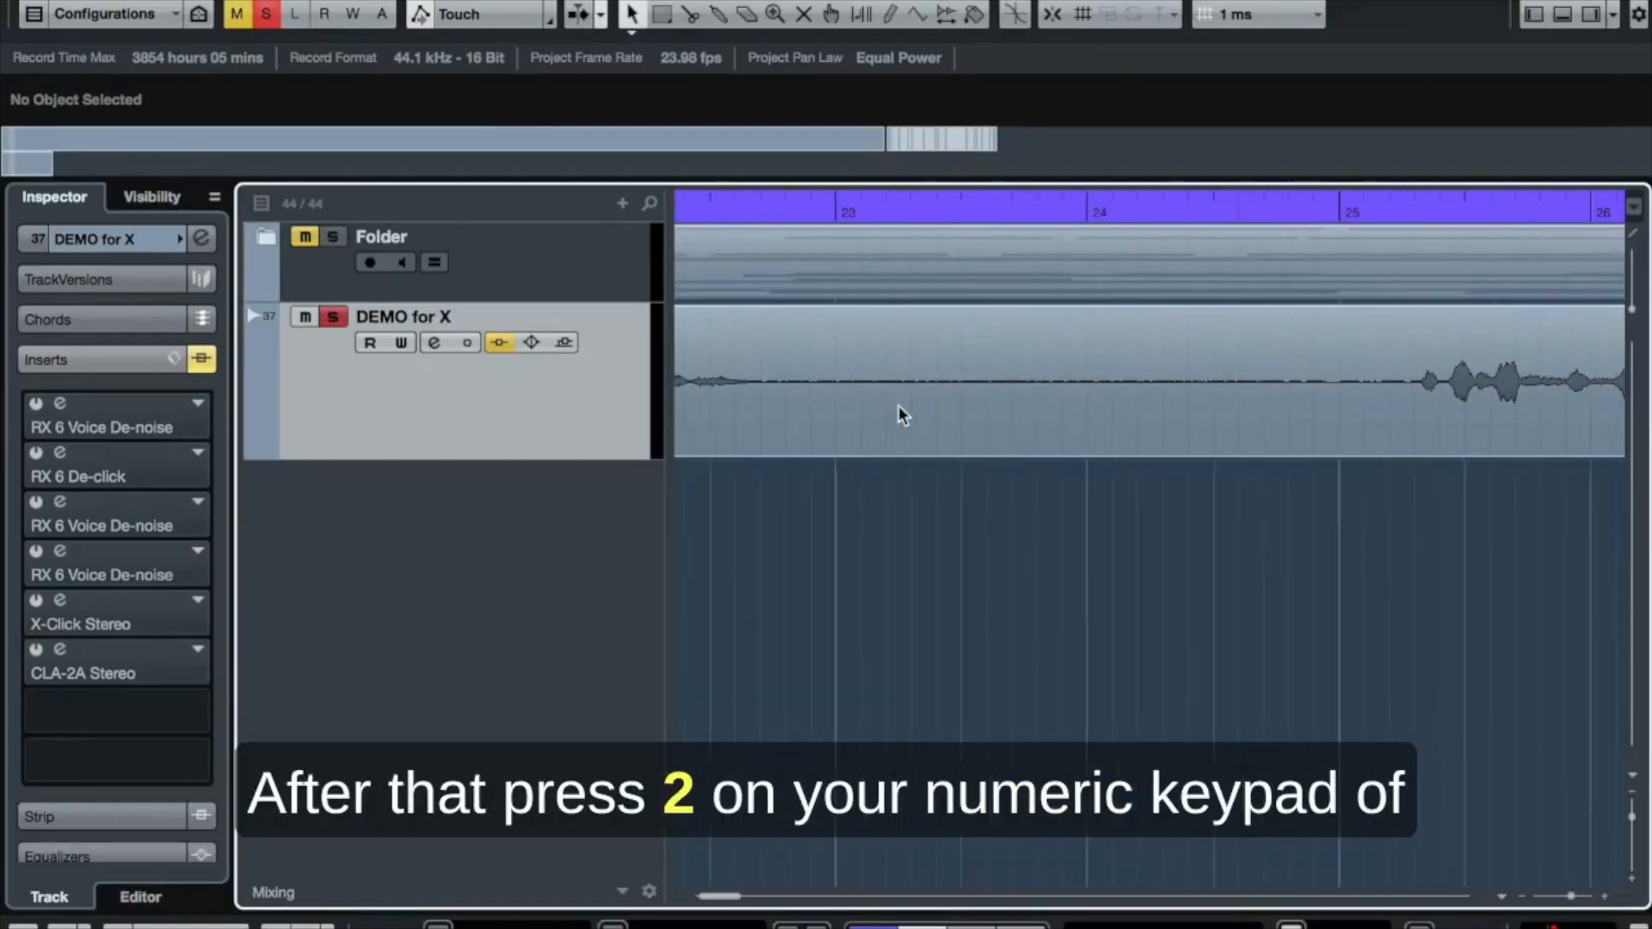
key("2")
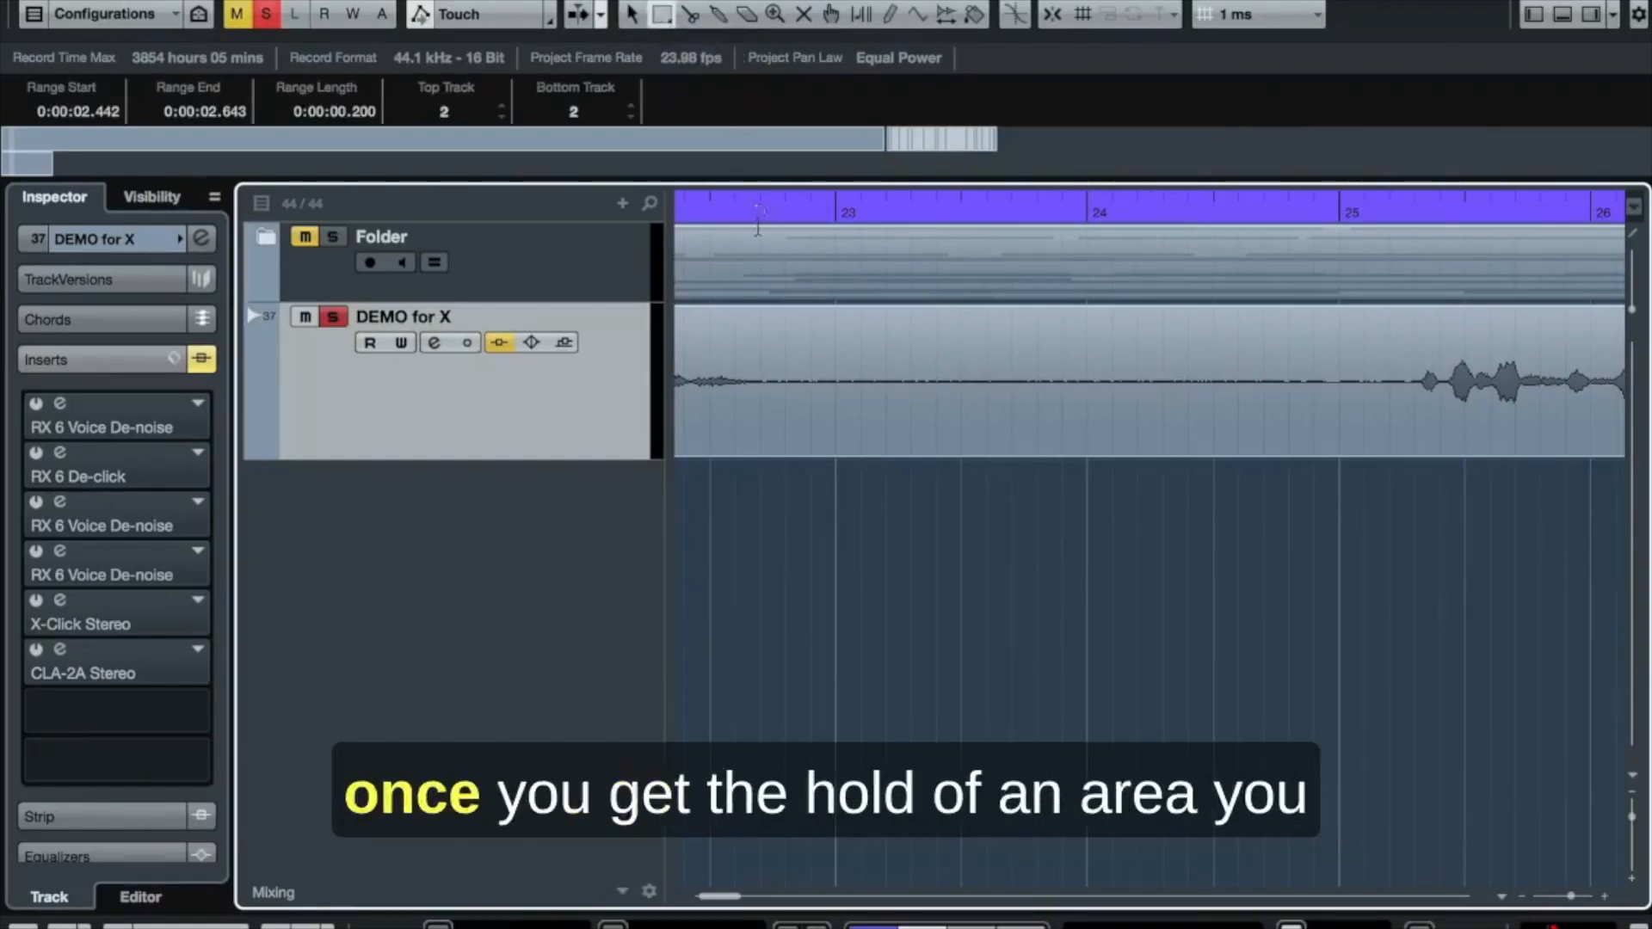
left_click_drag(789, 372, 1403, 434)
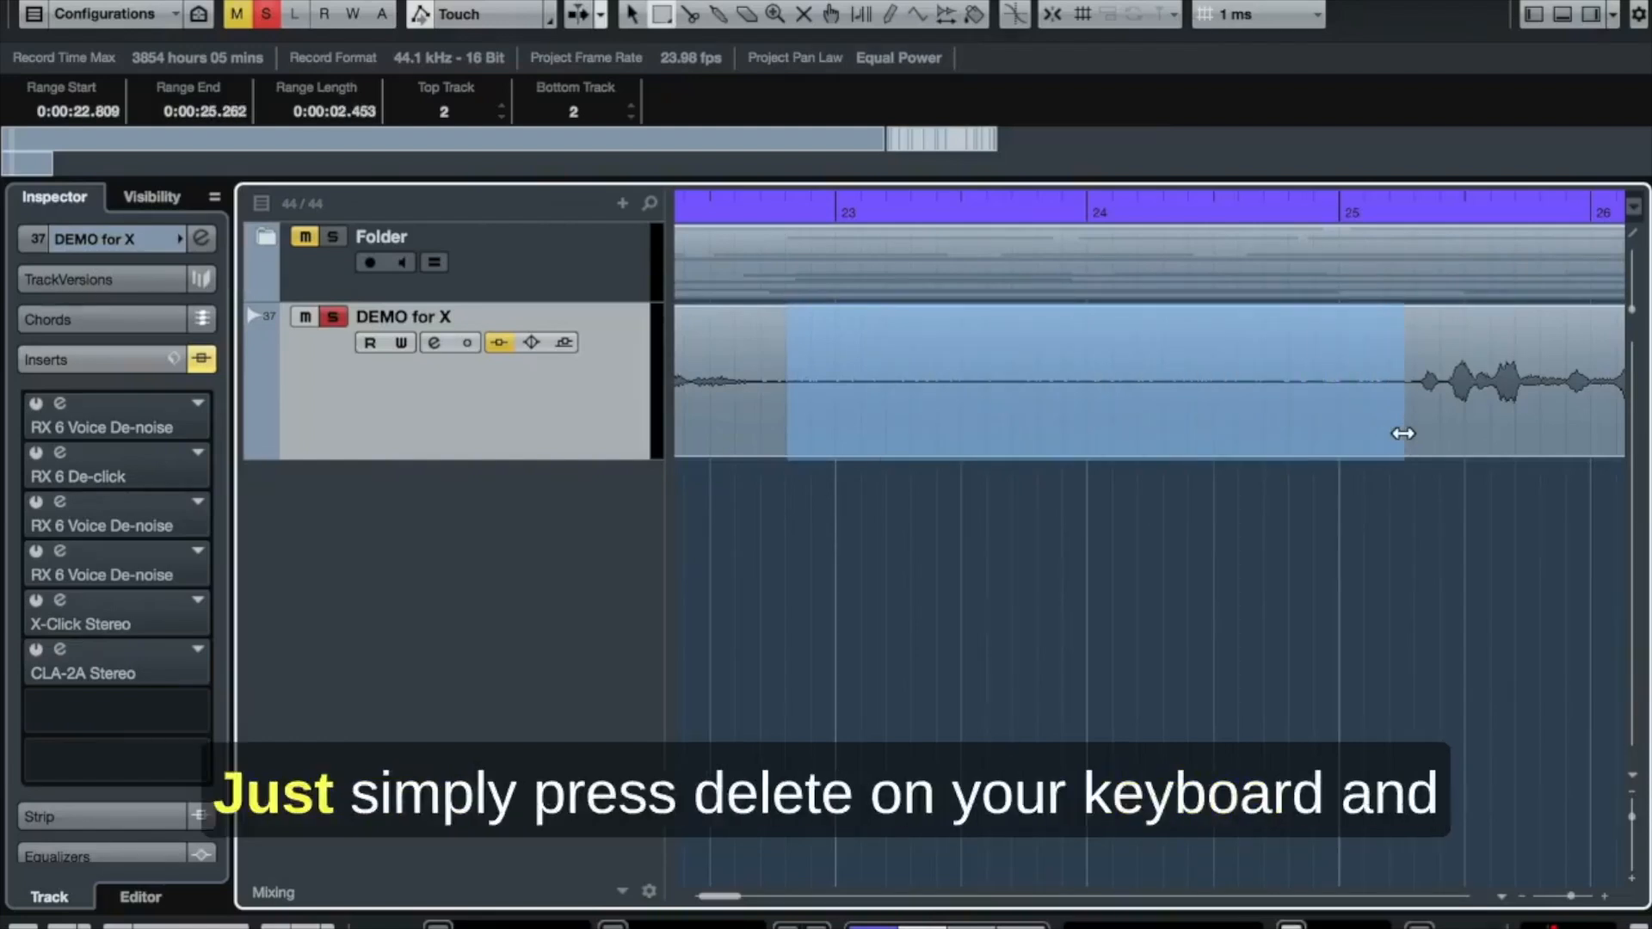
key("Delete")
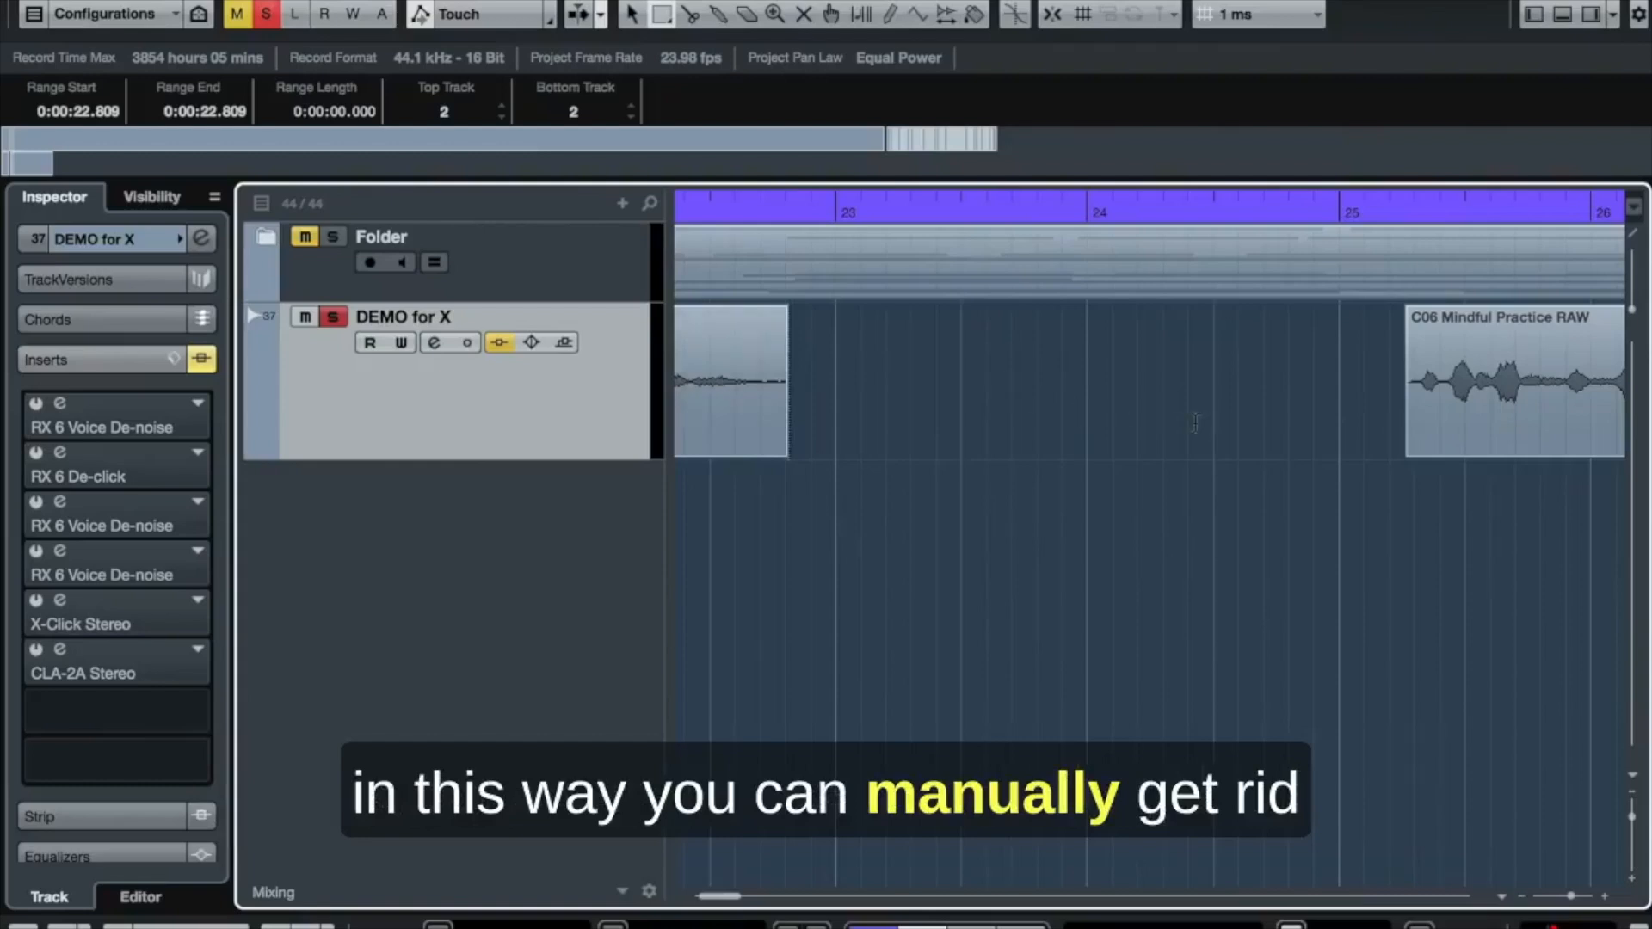
Select the silent stretch around 30 s, between the short phrase and the next spoken passage
scroll(1196, 423, "down", 5)
scroll(1205, 421, "right", 3)
scroll(1300, 417, "up", 3)
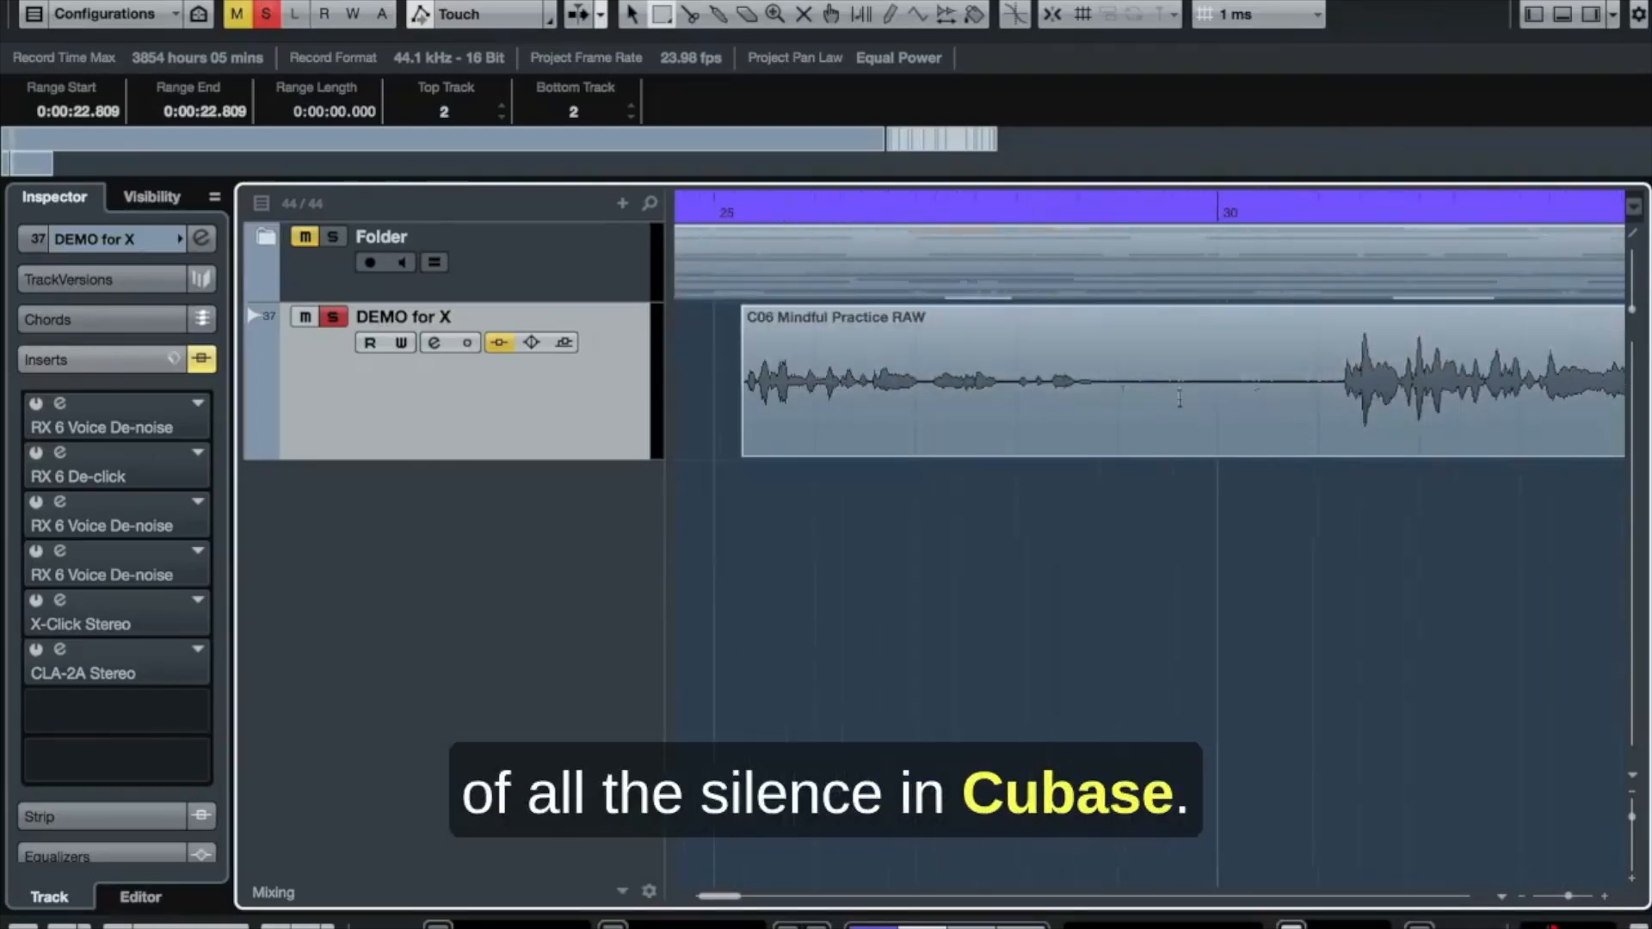
left_click_drag(1110, 396, 1291, 396)
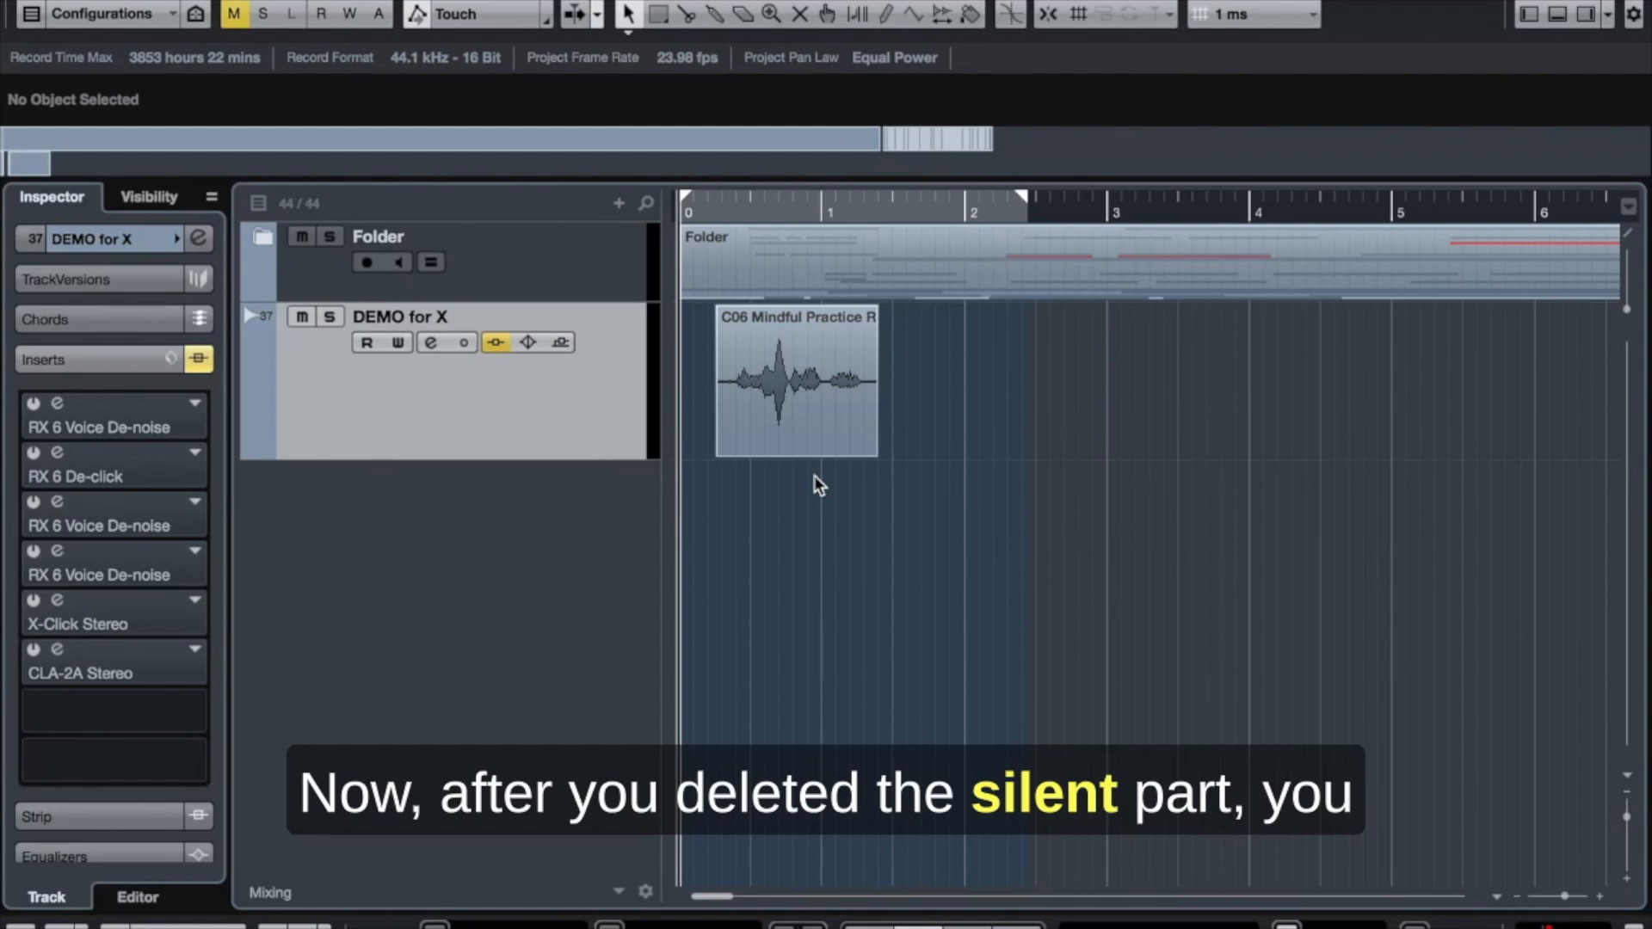
Play back the short C06 Mindful Practice RAW clip near the timeline start to hear it without fades
scroll(771, 369, "up", 3)
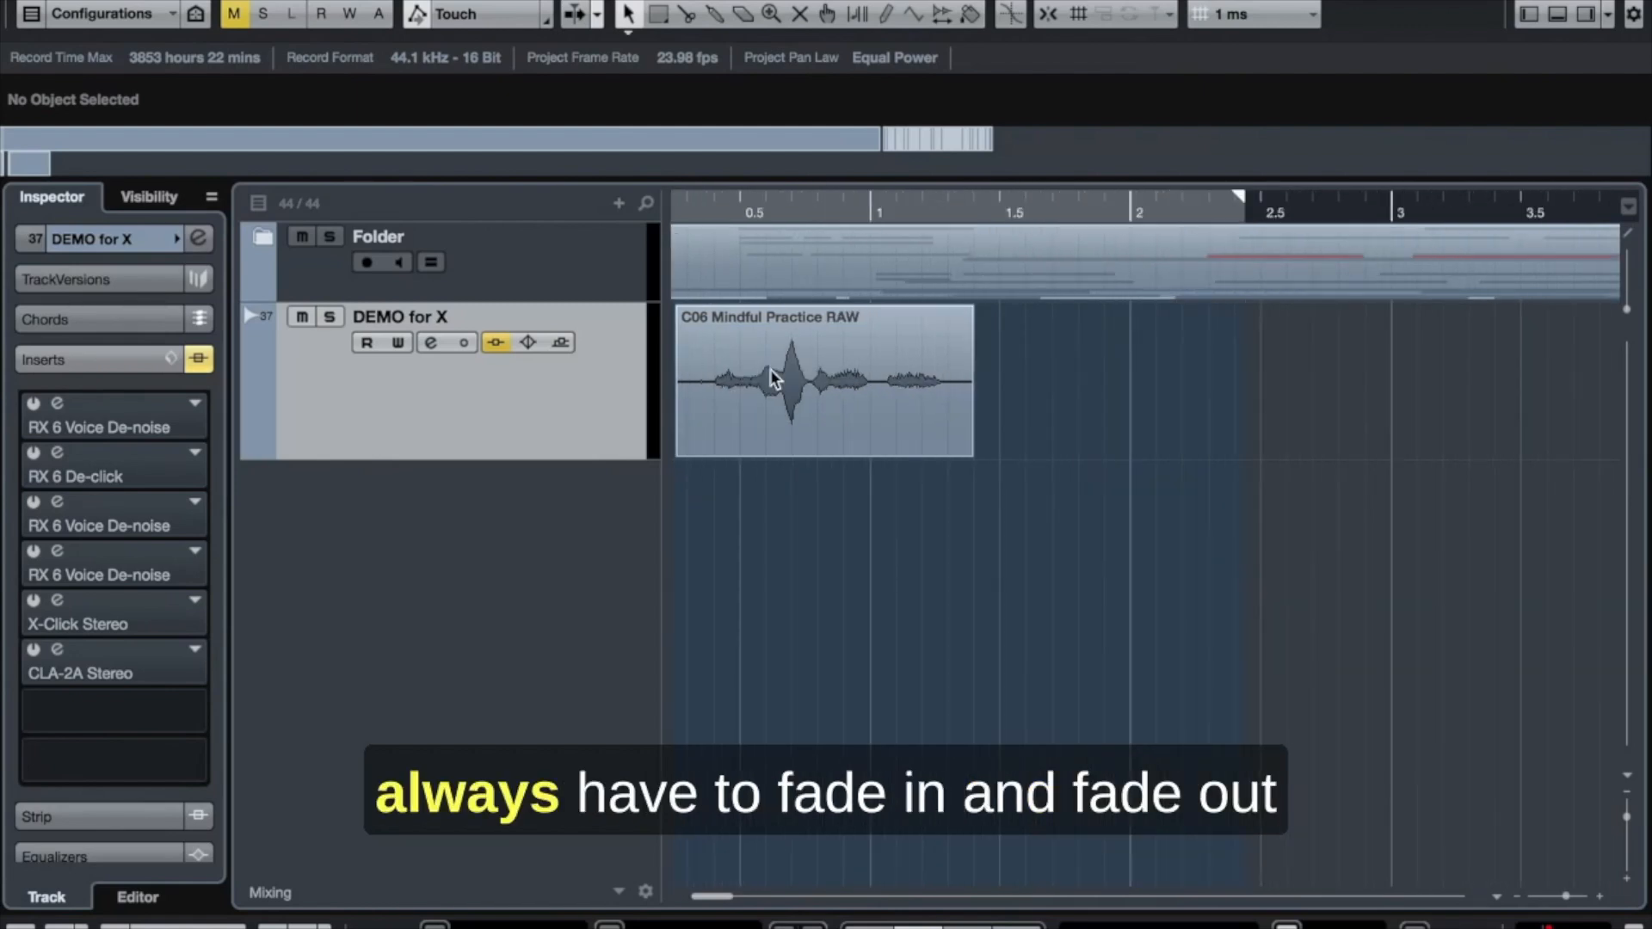
scroll(779, 372, "left", 2)
left_click(800, 413)
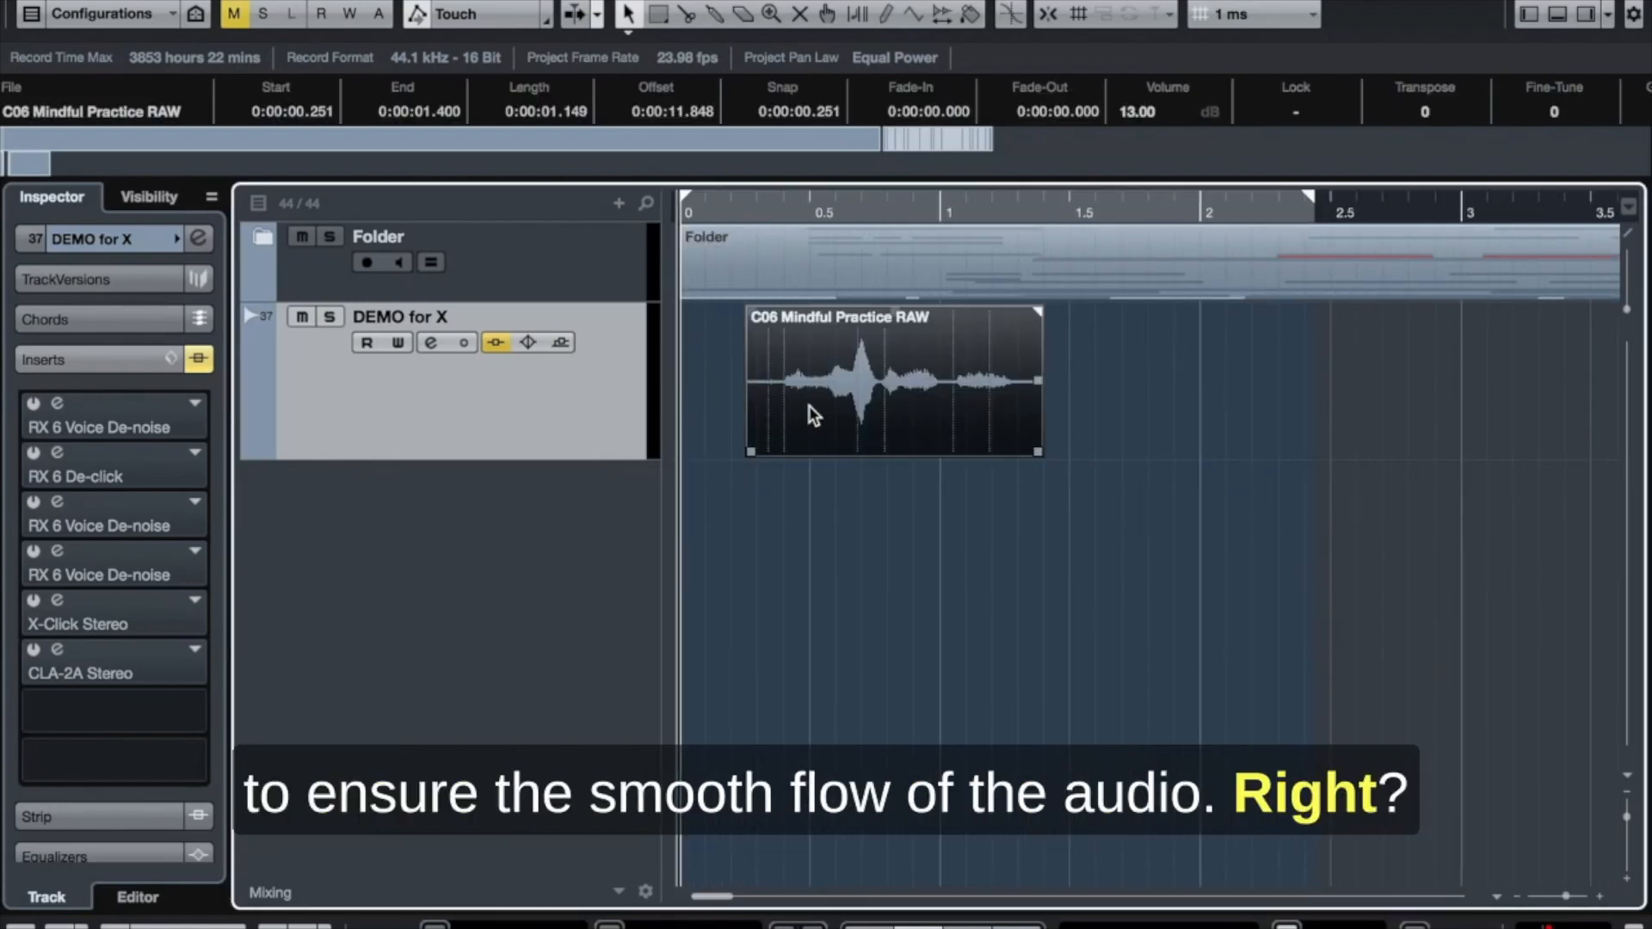
scroll(808, 406, "up", 1)
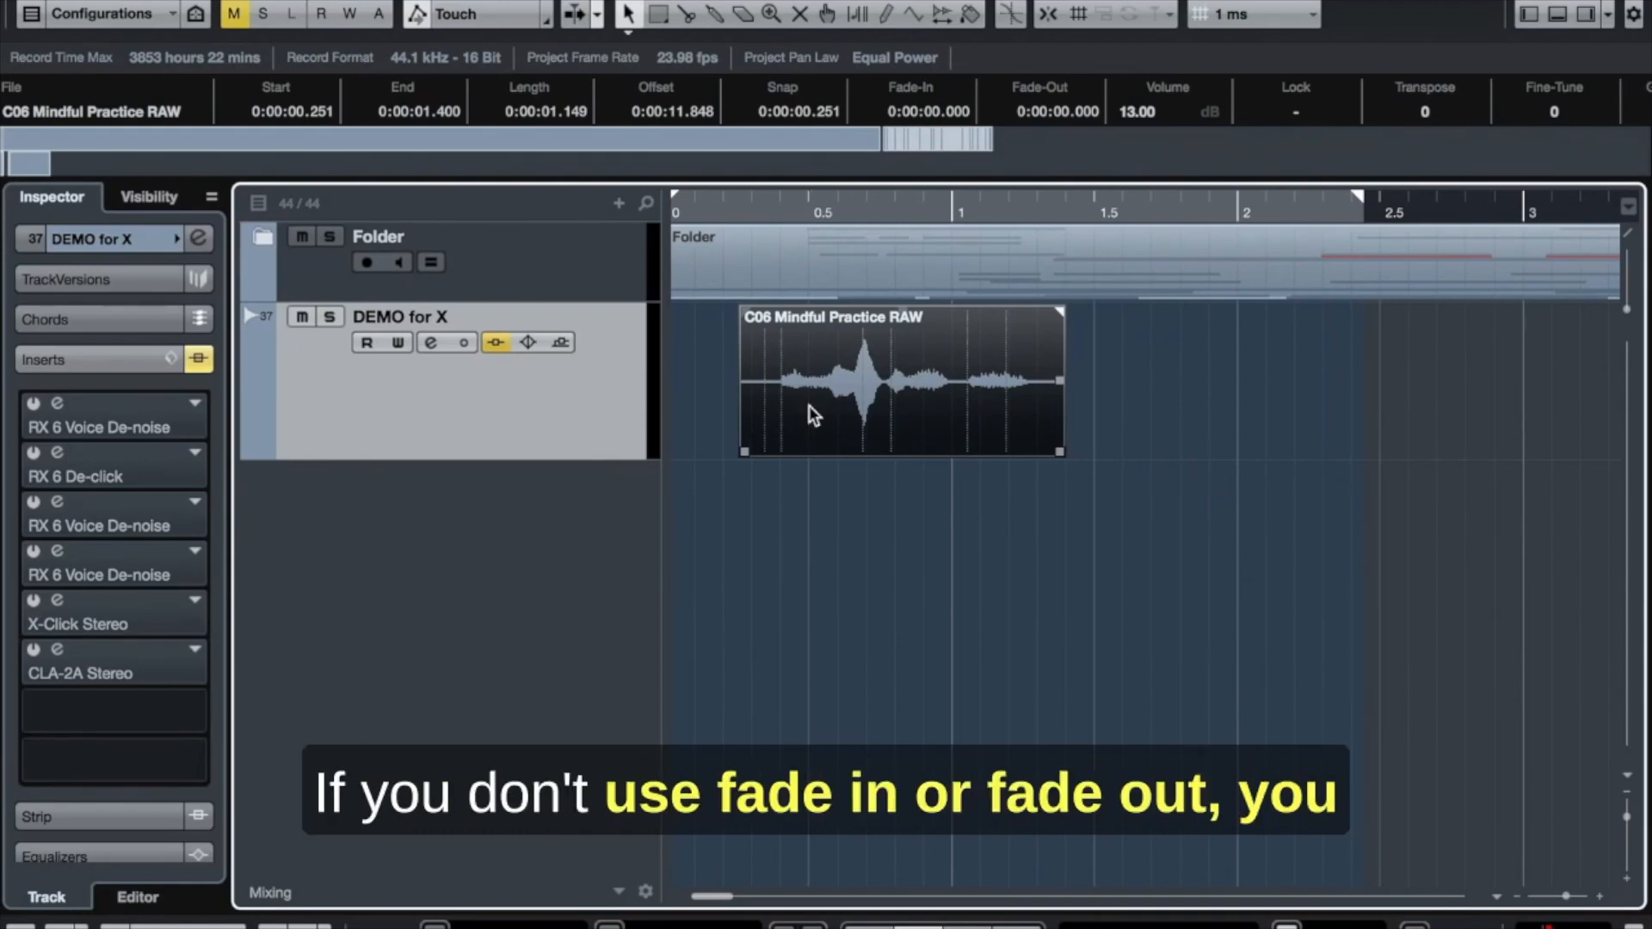
scroll(757, 331, "up", 3)
scroll(745, 344, "down", 5)
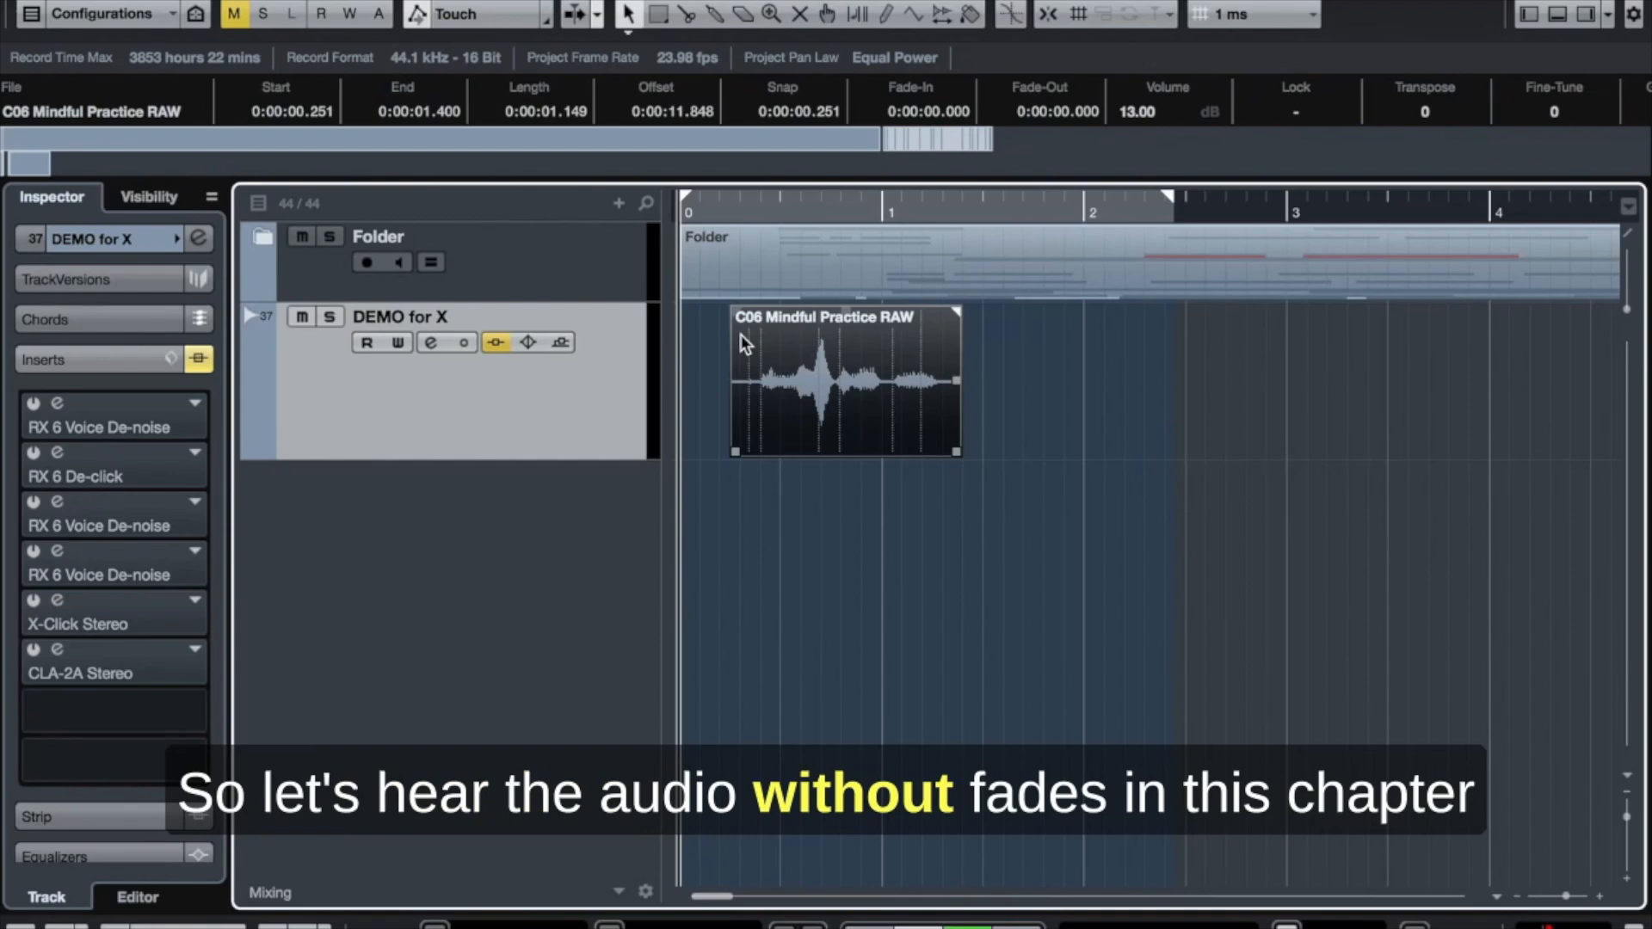
key("space")
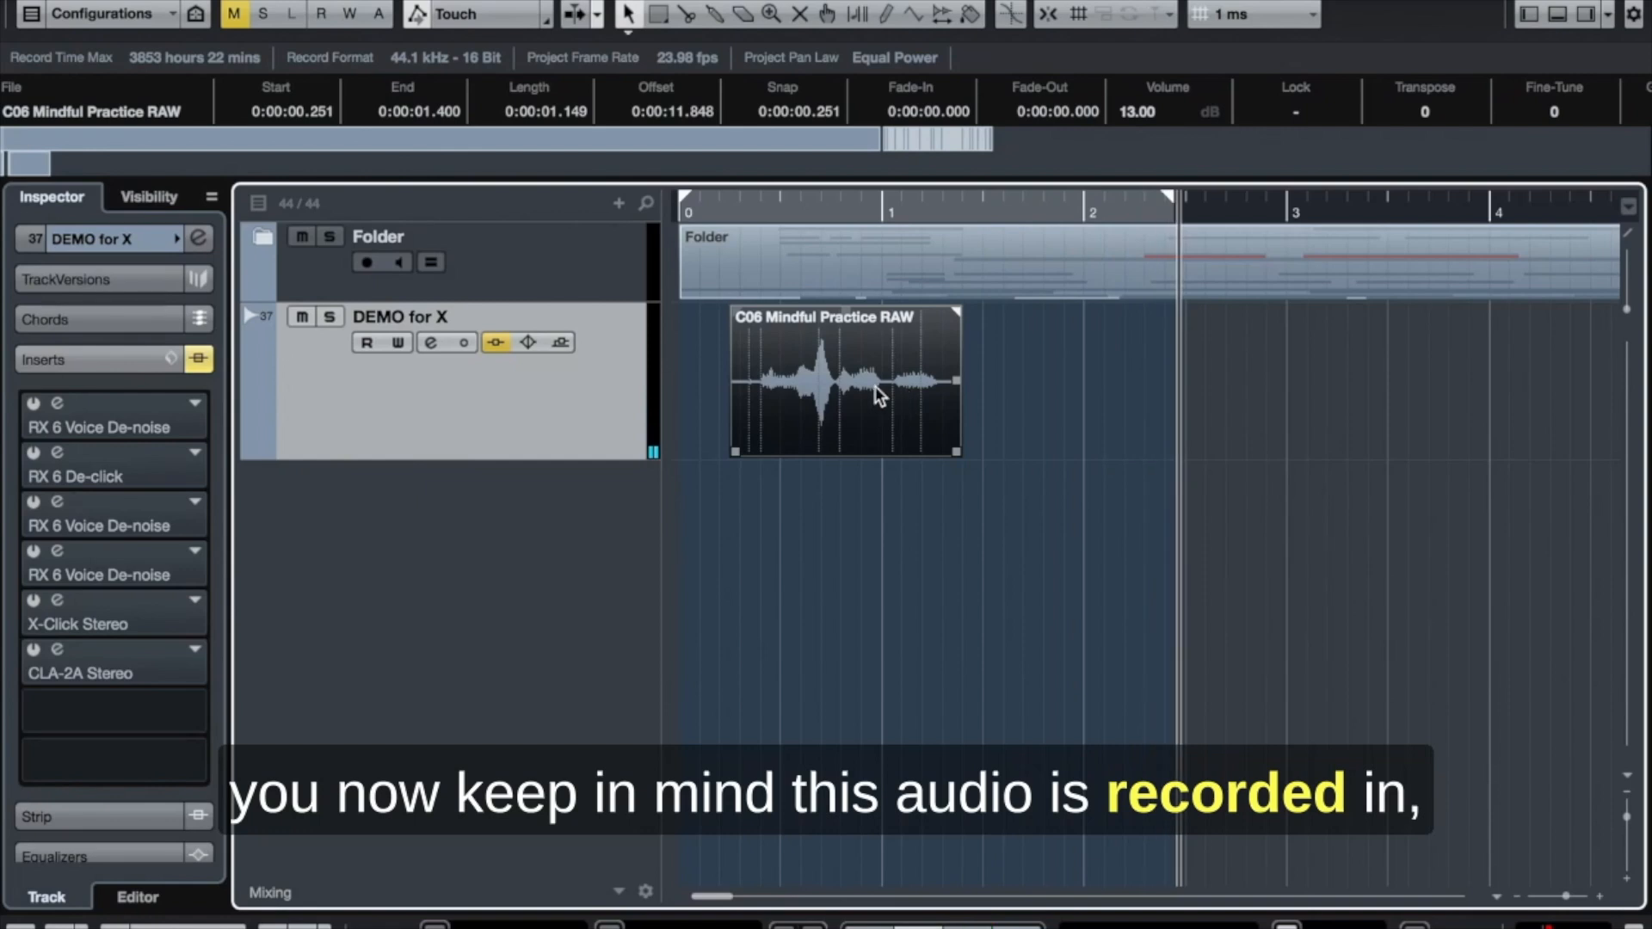
left_click(931, 466)
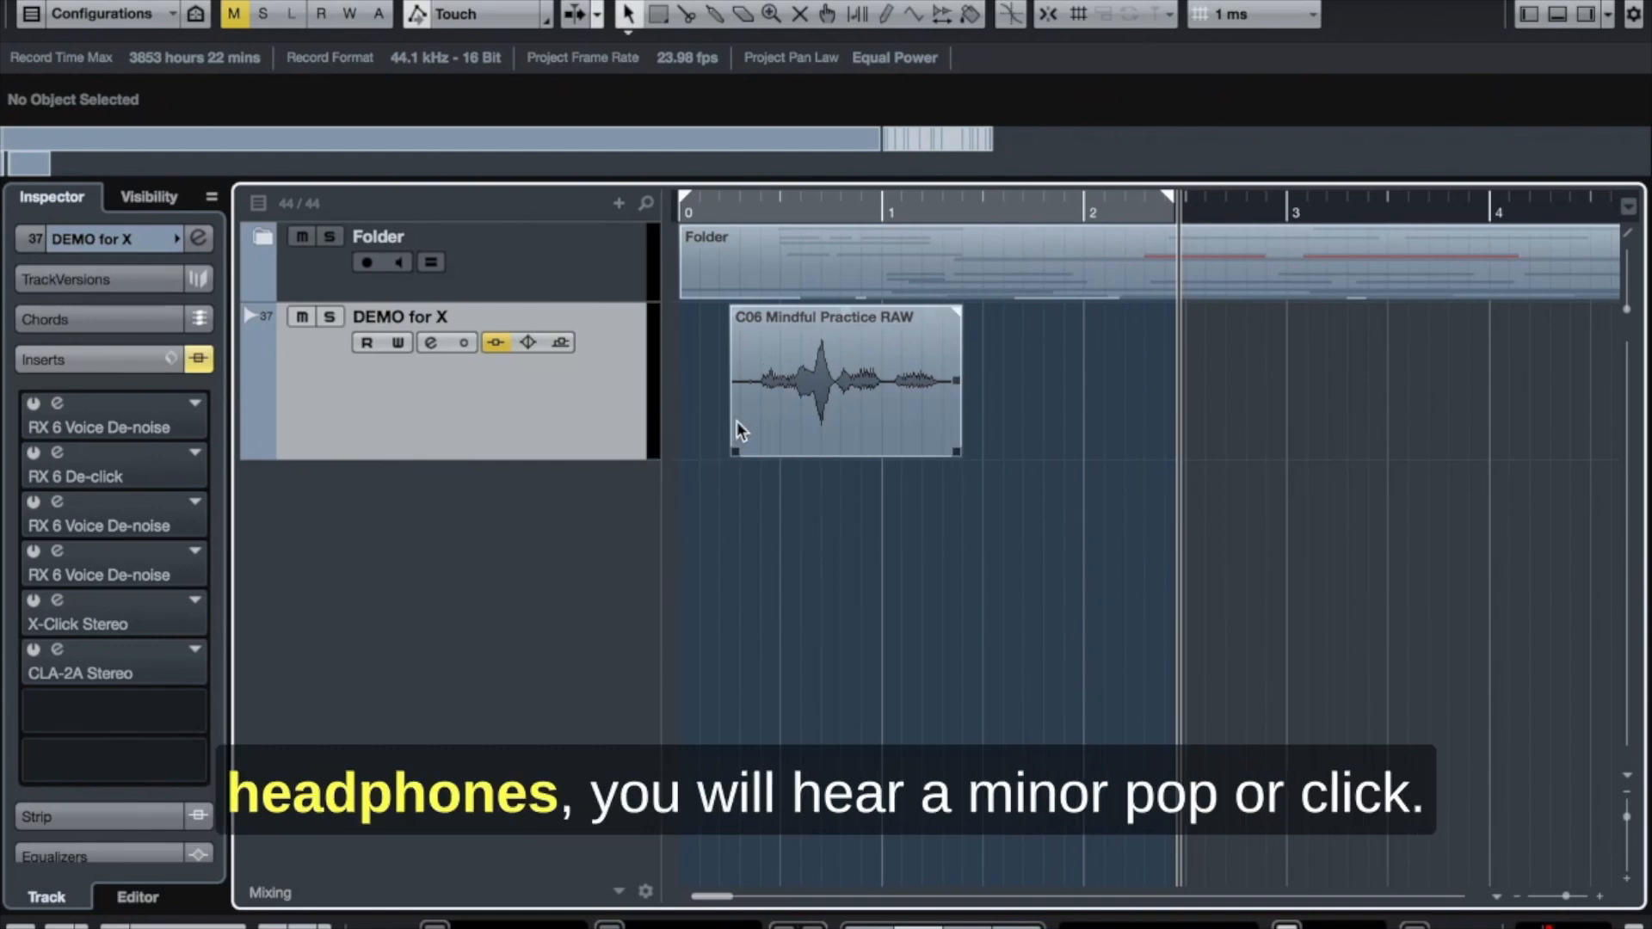
Apply a fade-in to the short clip's start using a range selection from 0.226 s to 0.379 s
scroll(736, 421, "up", 6)
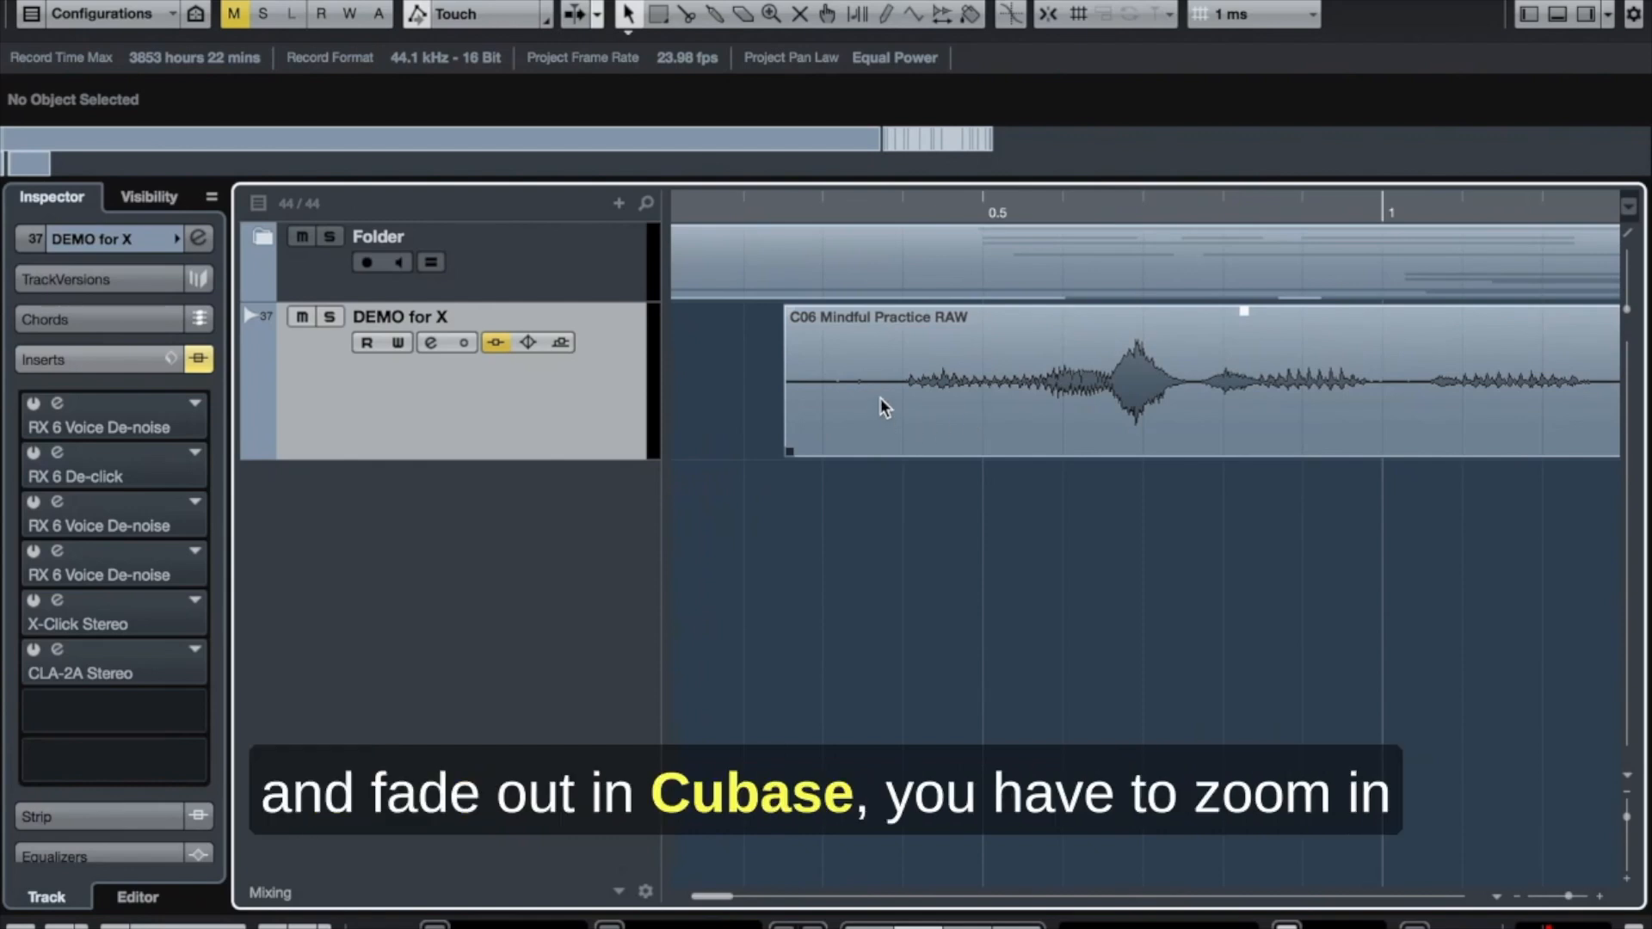
scroll(857, 399, "down", 5)
scroll(843, 400, "up", 5)
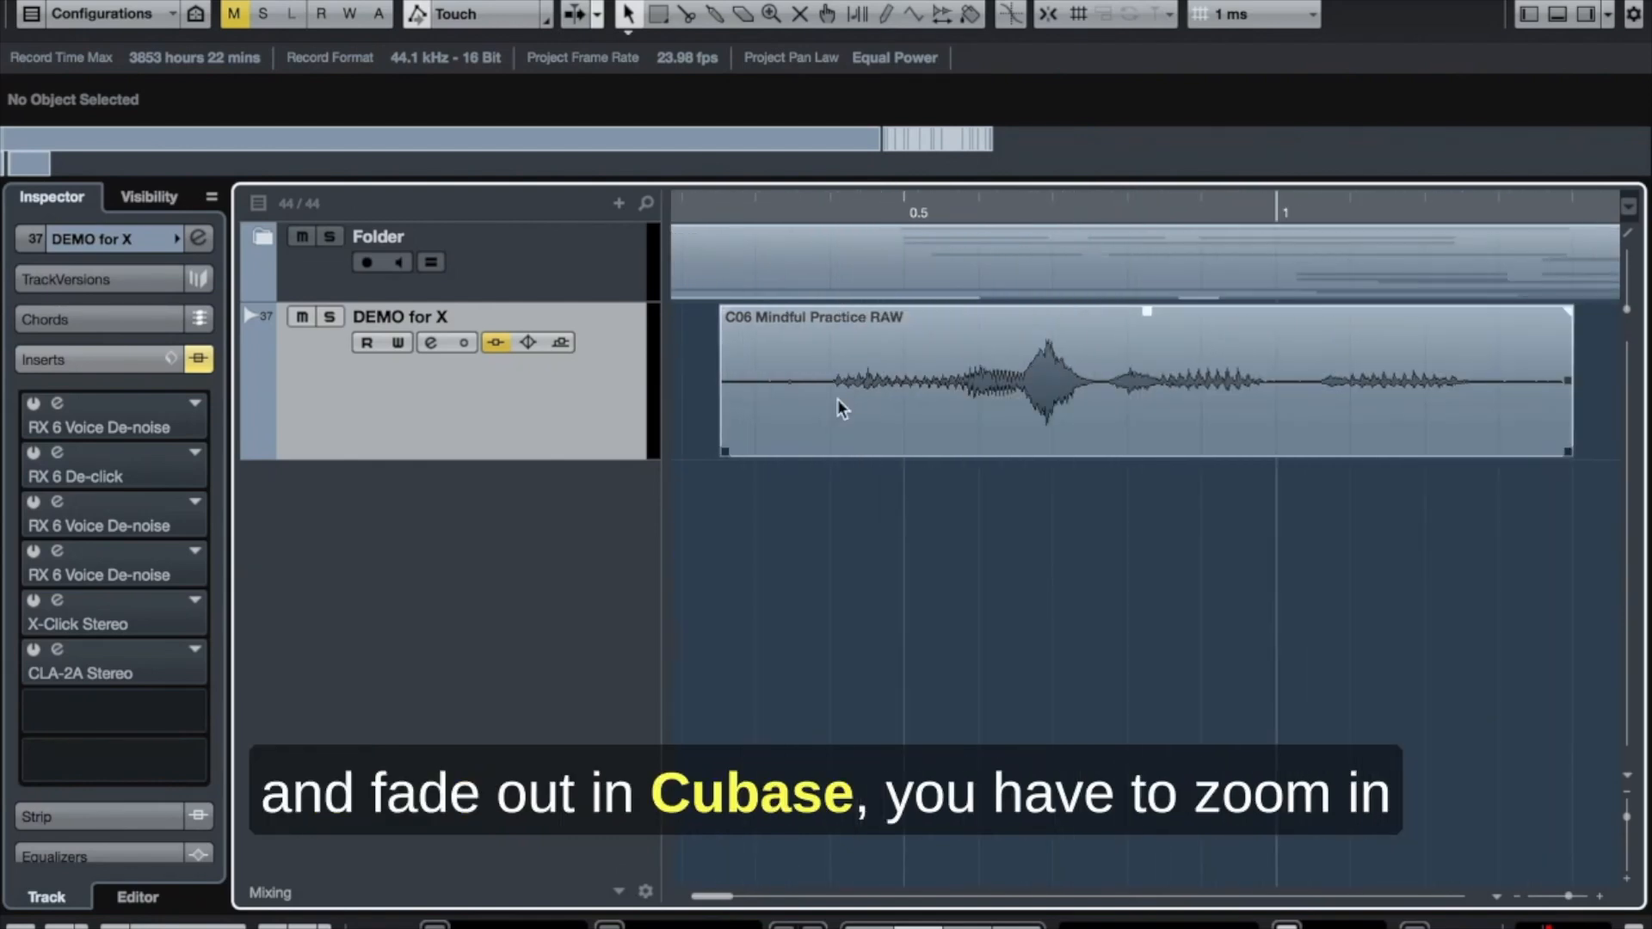
scroll(838, 399, "left", 2)
key("2")
left_click_drag(910, 395, 793, 421)
key("a")
scroll(903, 363, "down", 1)
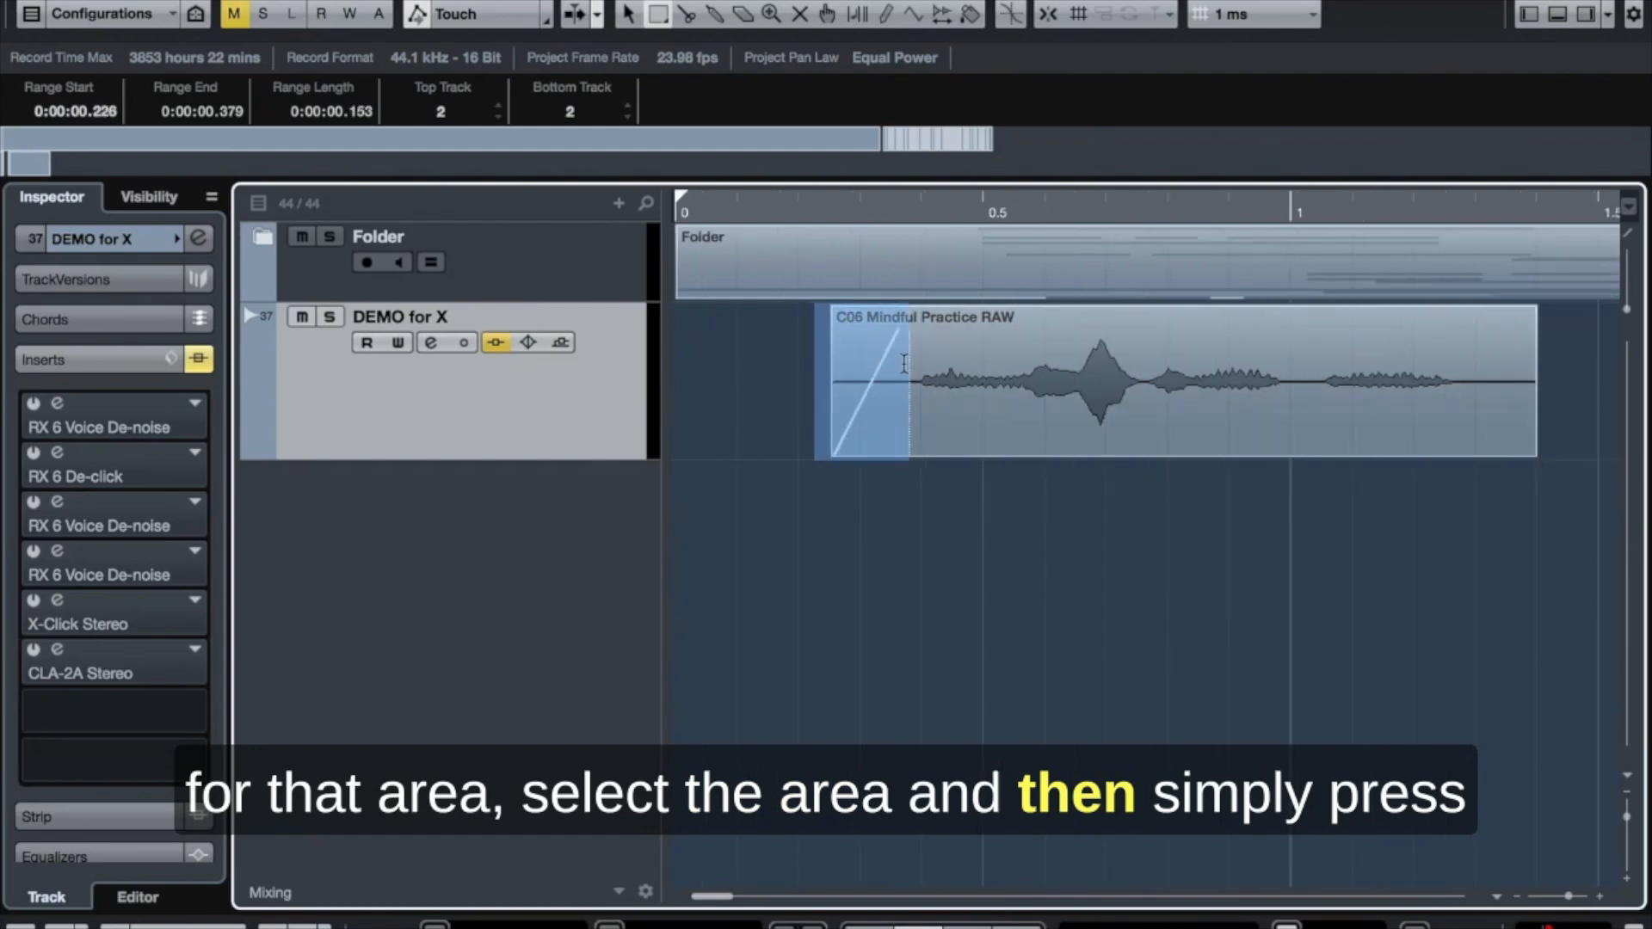
Apply a fade-out to the short clip's end using a range selection from 1.304 s to 1.411 s
scroll(904, 363, "down", 5)
scroll(866, 378, "up", 10)
left_click_drag(824, 378, 1003, 417)
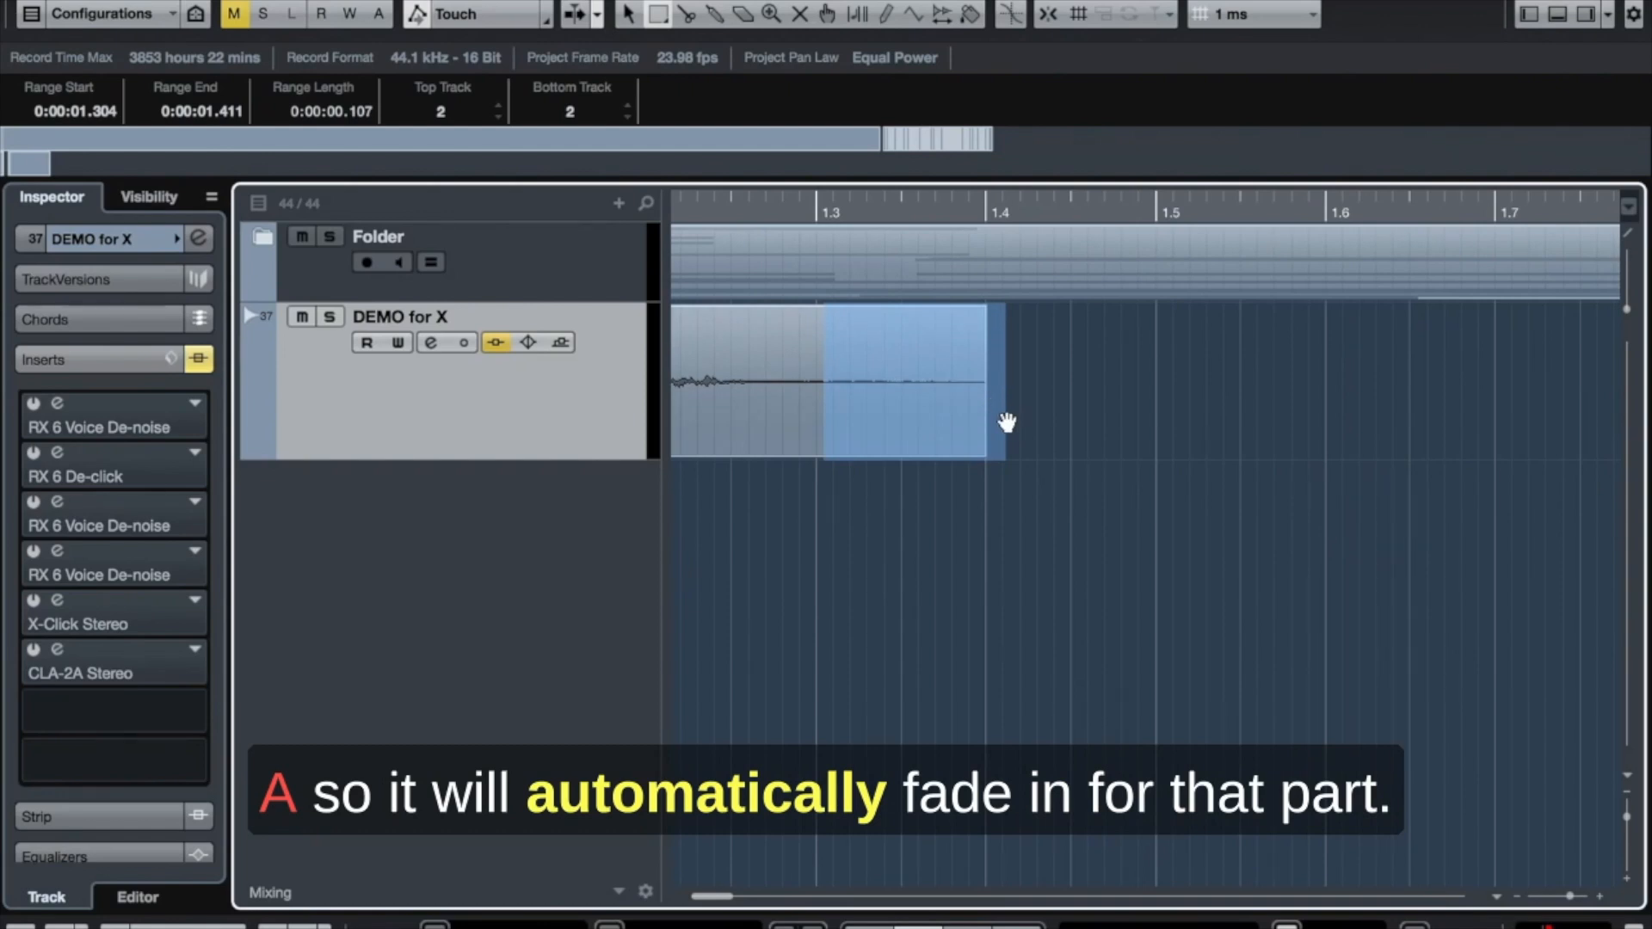
key("a")
scroll(909, 420, "down", 5)
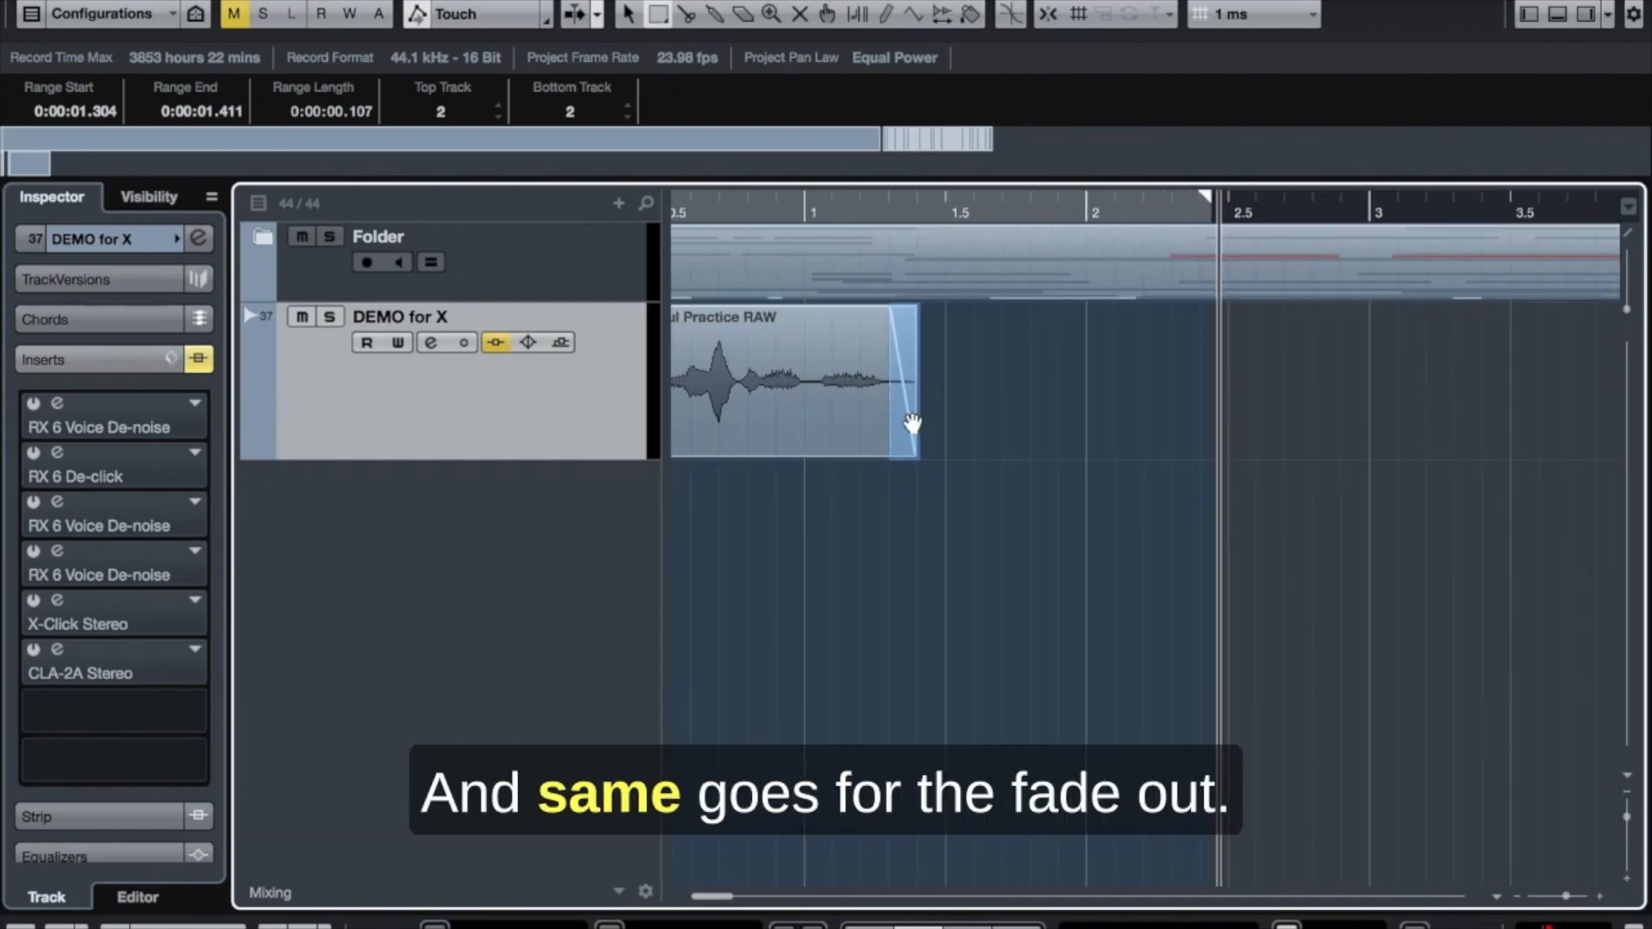
scroll(912, 423, "down", 2)
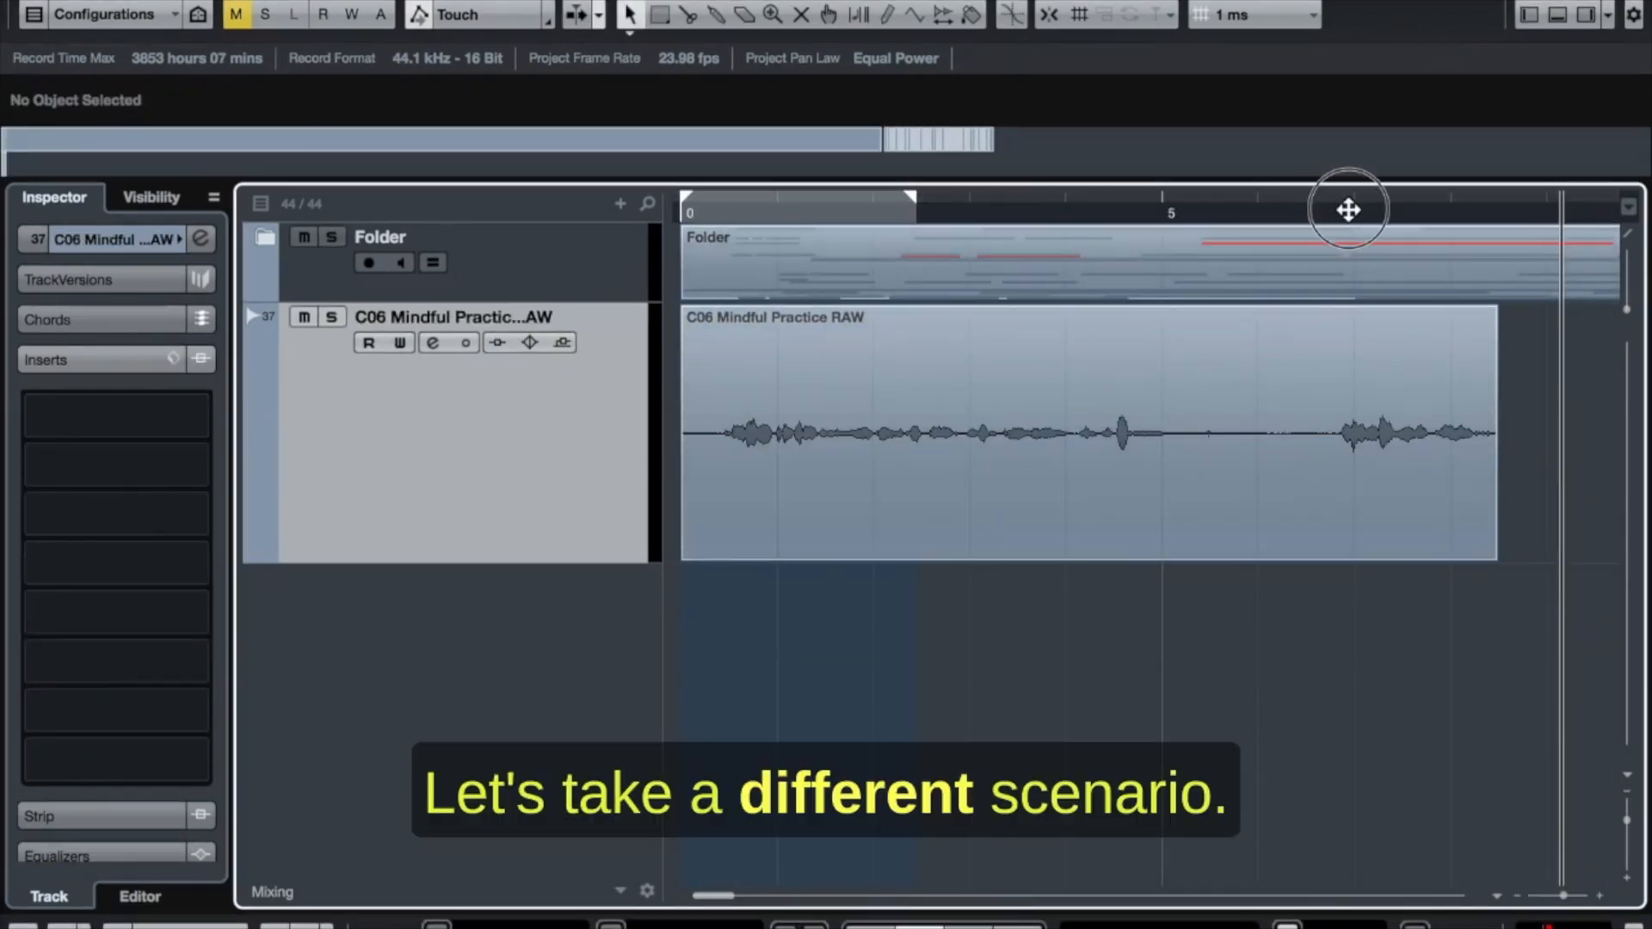
Extend the cycle range to about 8.7 s and delete the clip's silence from about 5.3 s to 6.8 s
left_click_drag(1348, 209, 1519, 239)
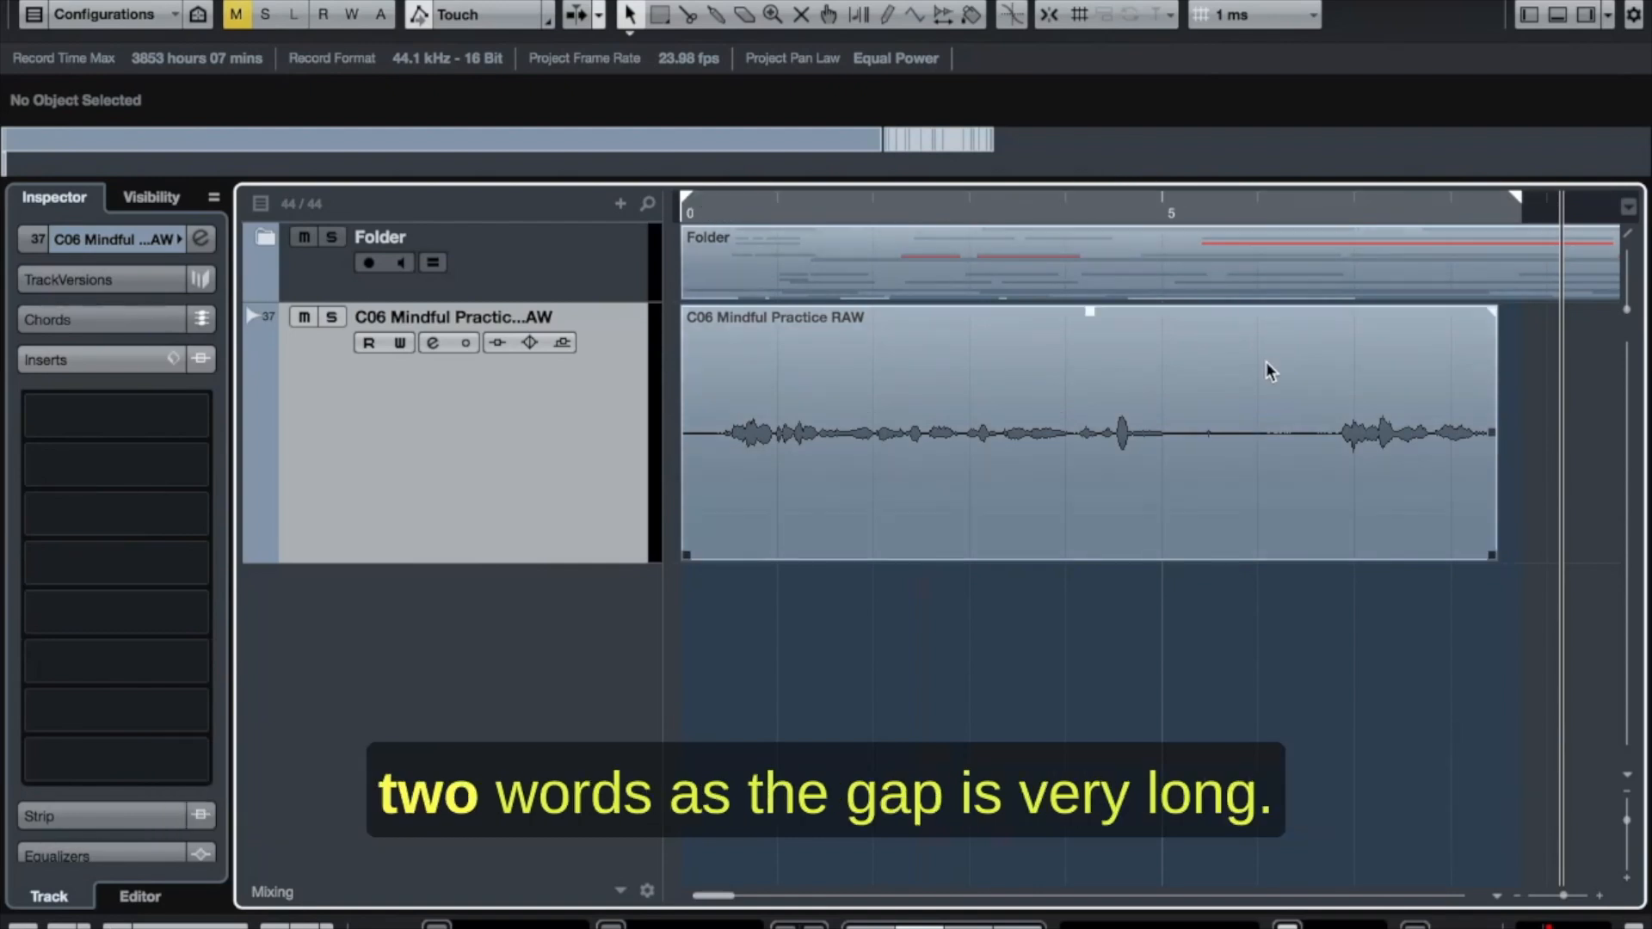
scroll(1241, 485, "up", 2)
scroll(1241, 485, "down", 3)
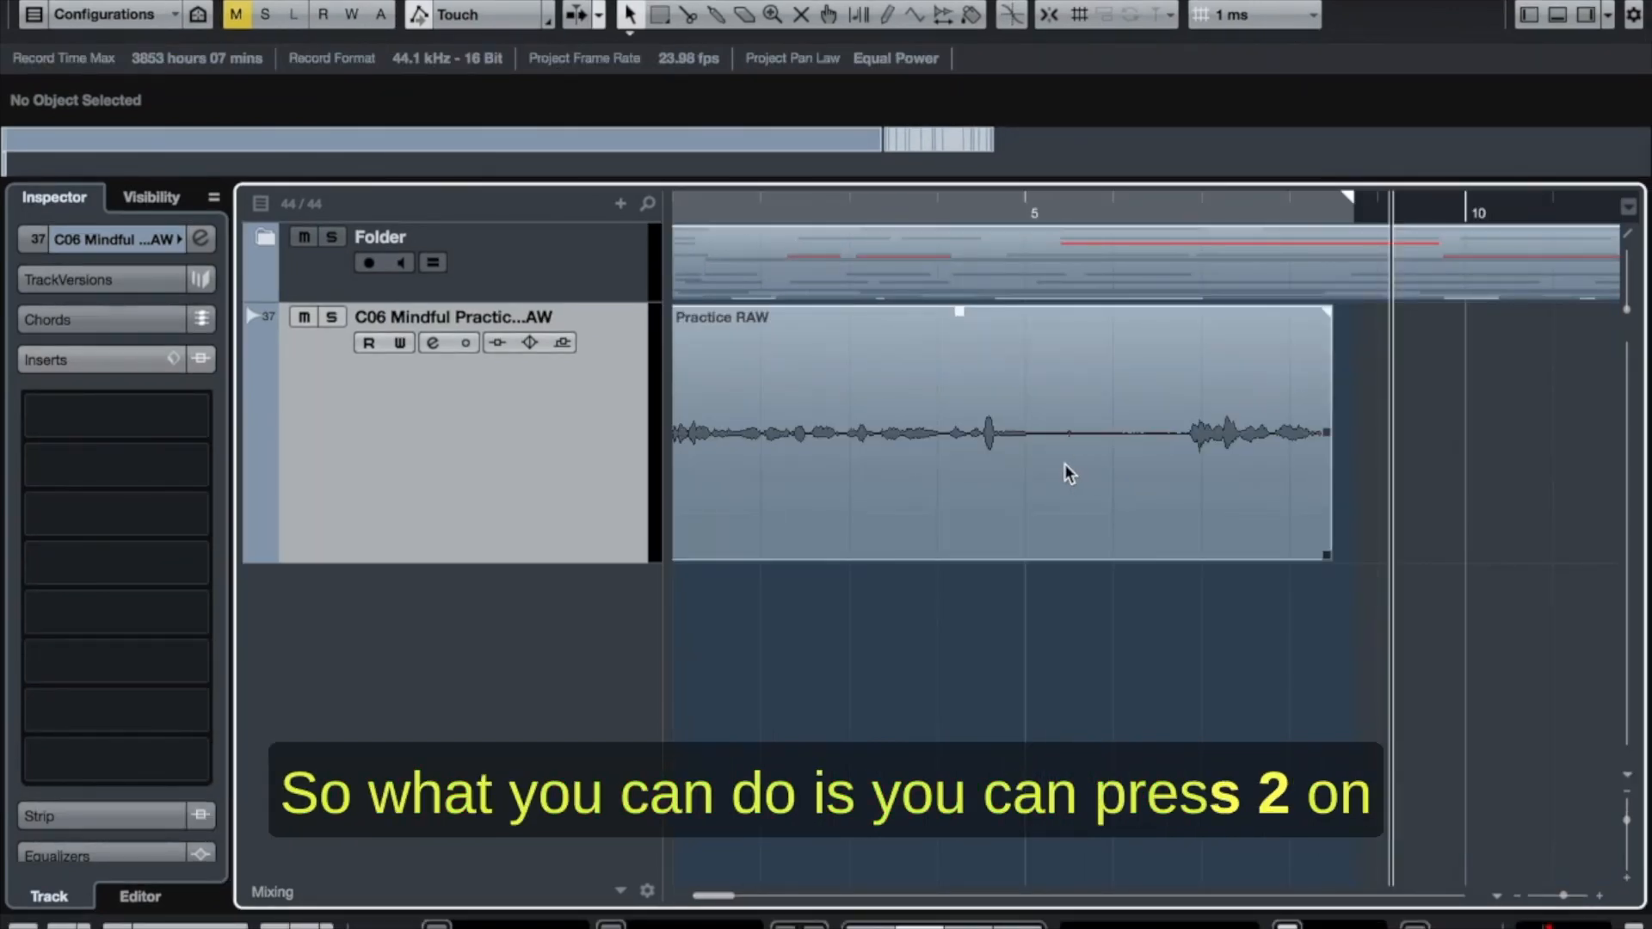
key("2")
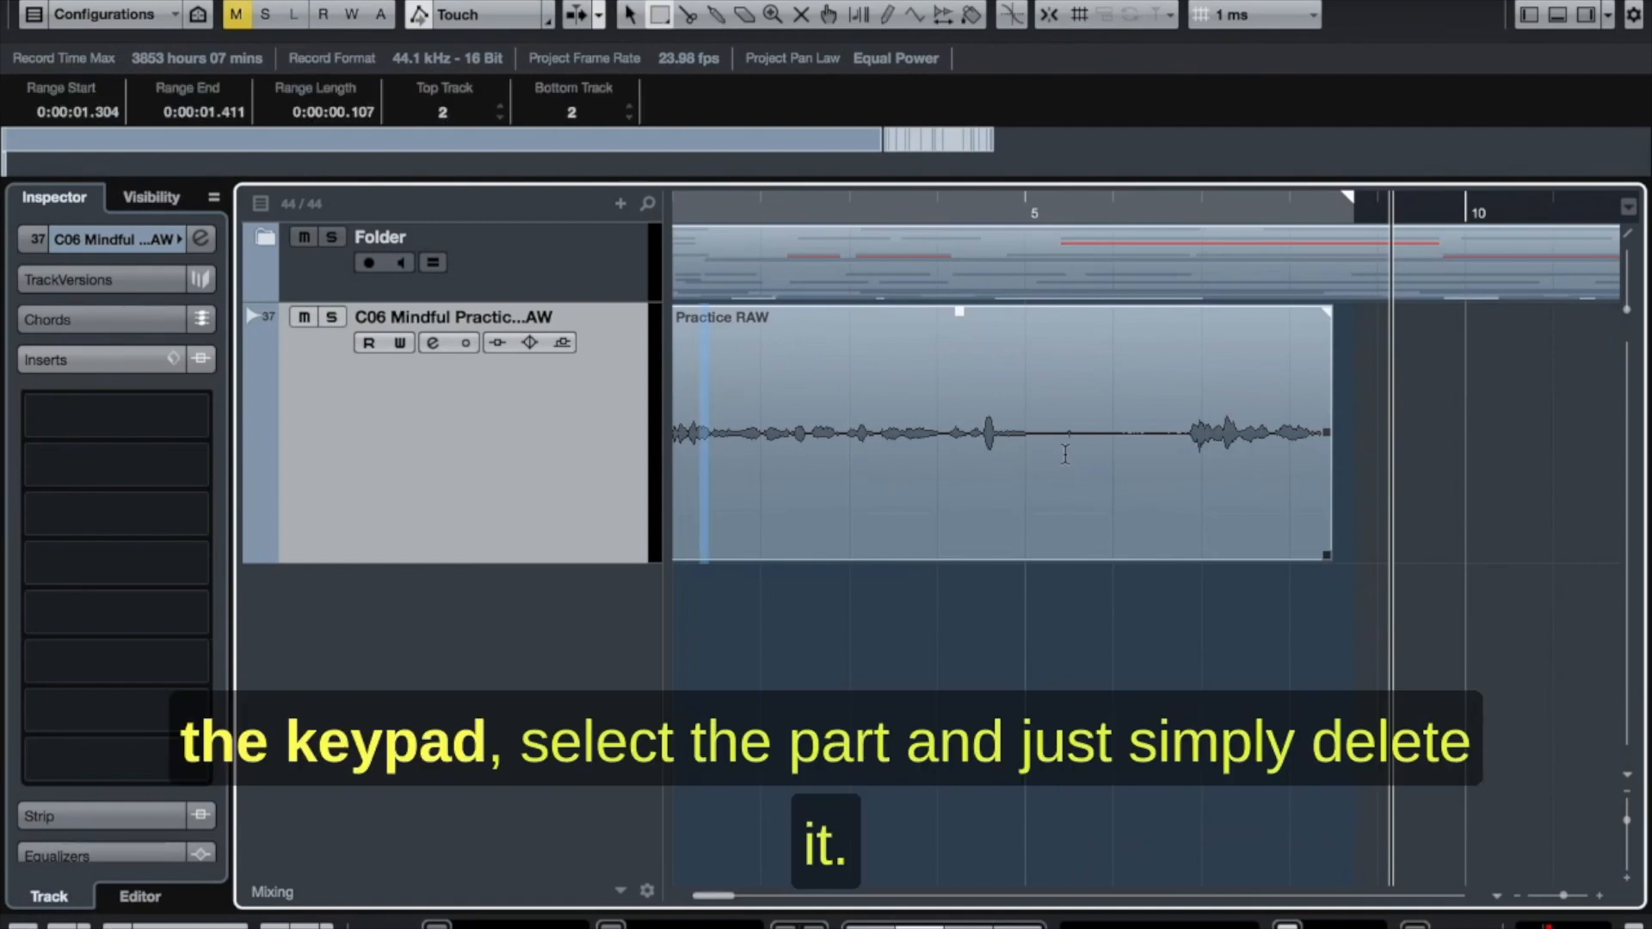
left_click_drag(1055, 423, 1180, 463)
key("Delete")
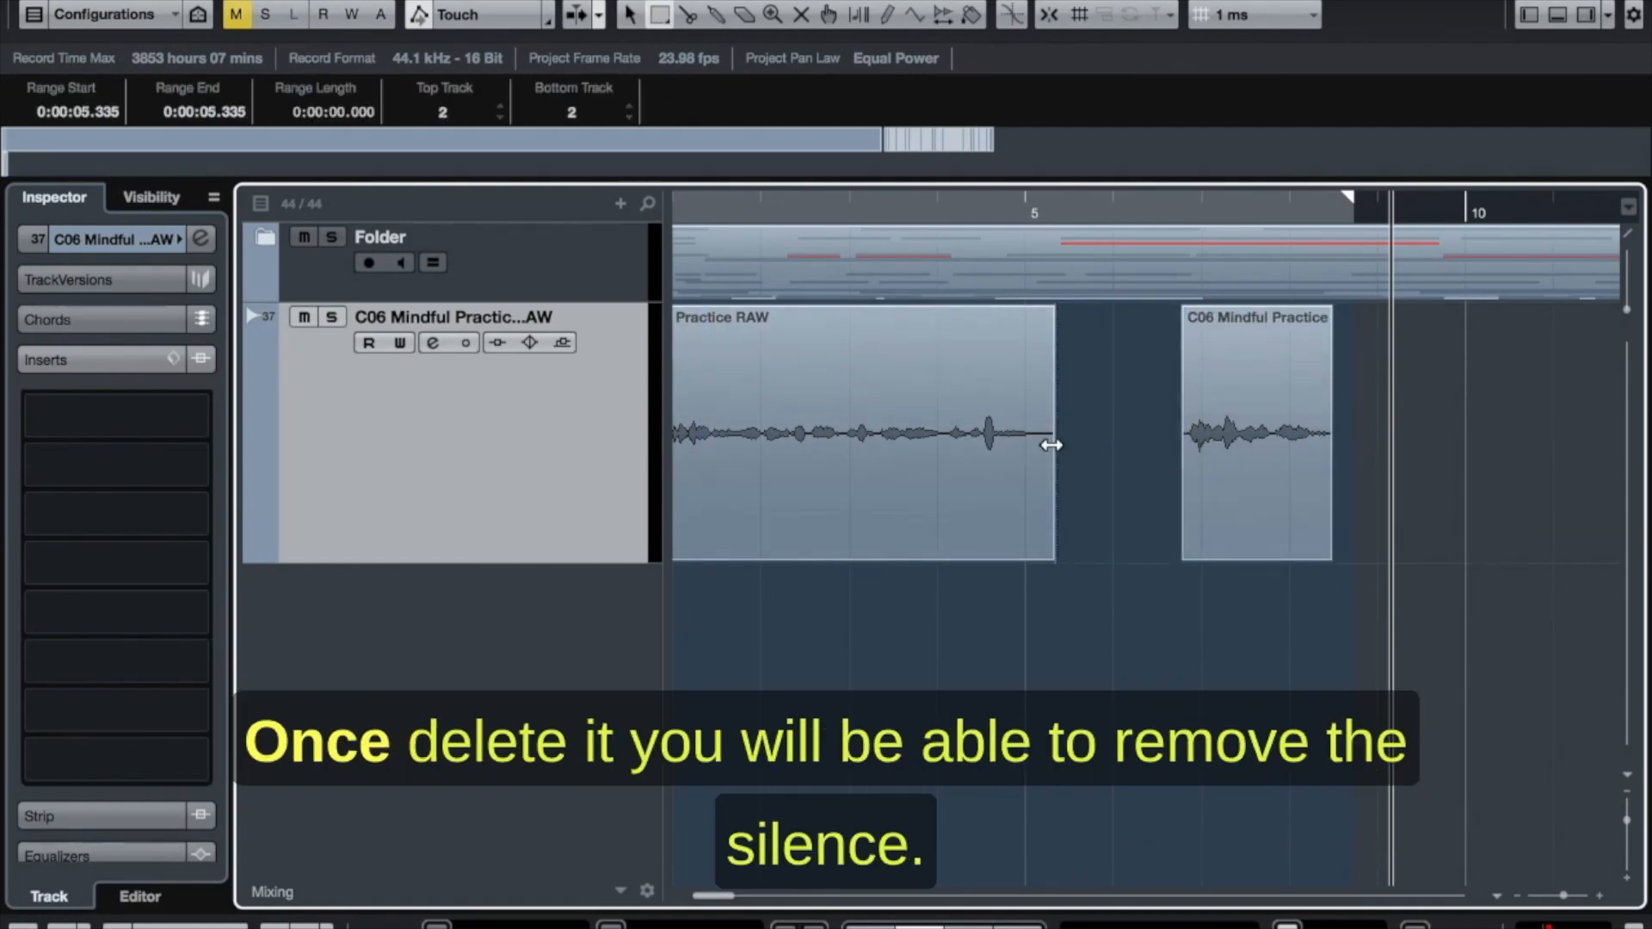
Trim the end of the first clip back to about 5.24 s
scroll(1061, 477, "up", 4)
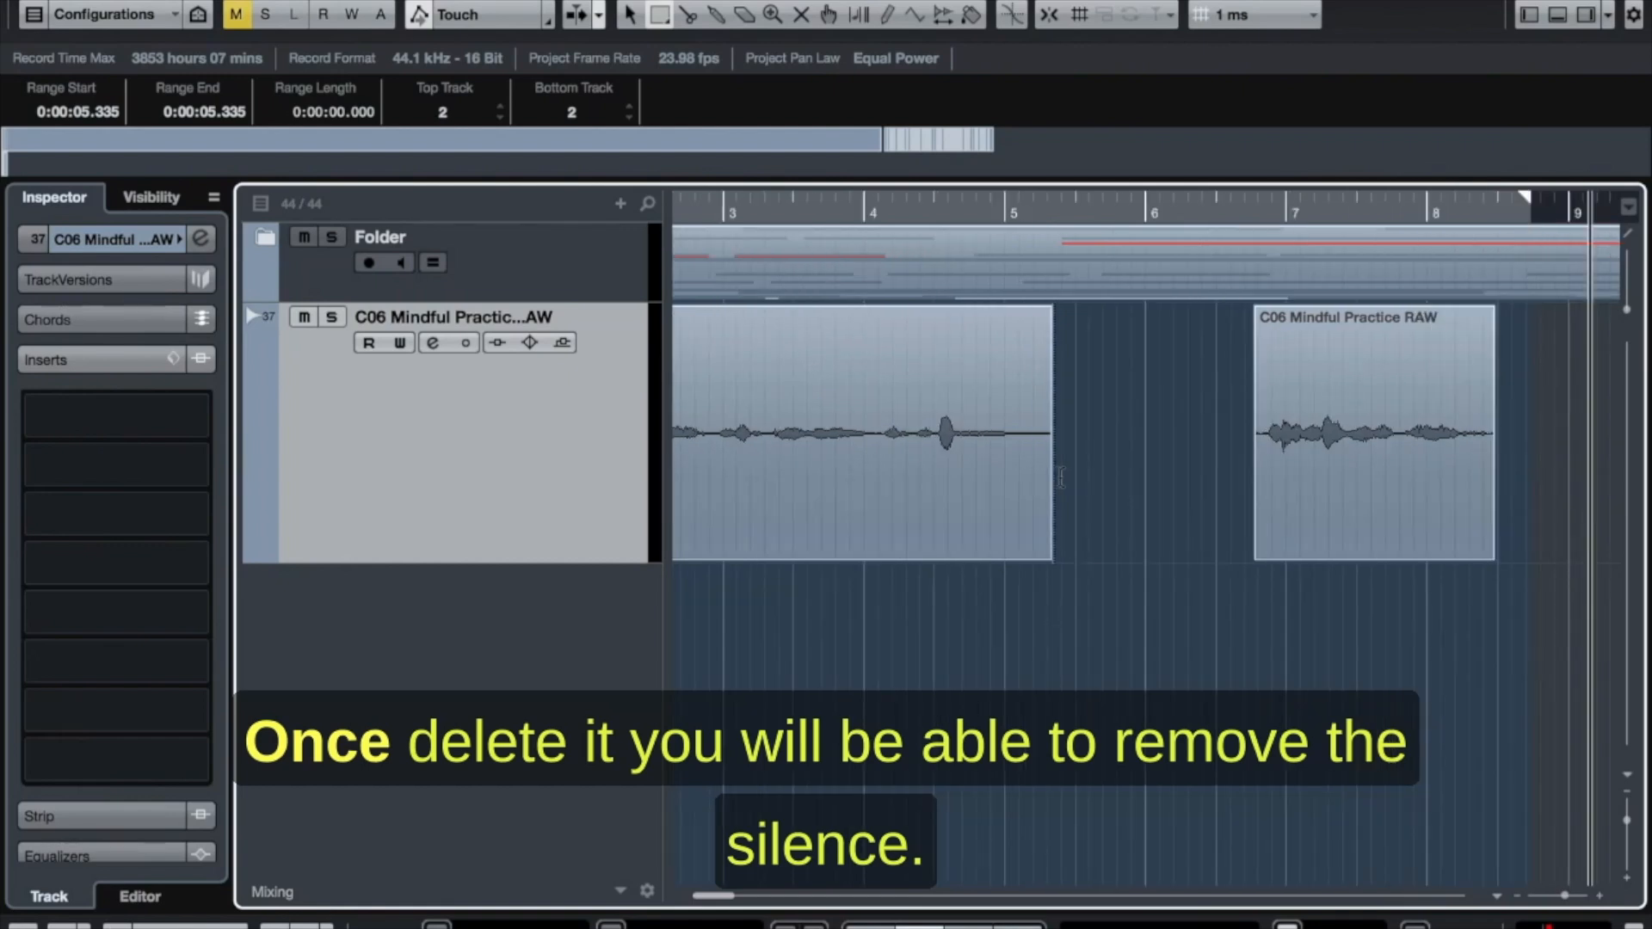
scroll(1061, 477, "down", 2)
mouse_move(1051, 461)
left_mouse_down()
mouse_move(1070, 461)
mouse_move(1042, 447)
left_mouse_up()
scroll(1034, 444, "up", 4)
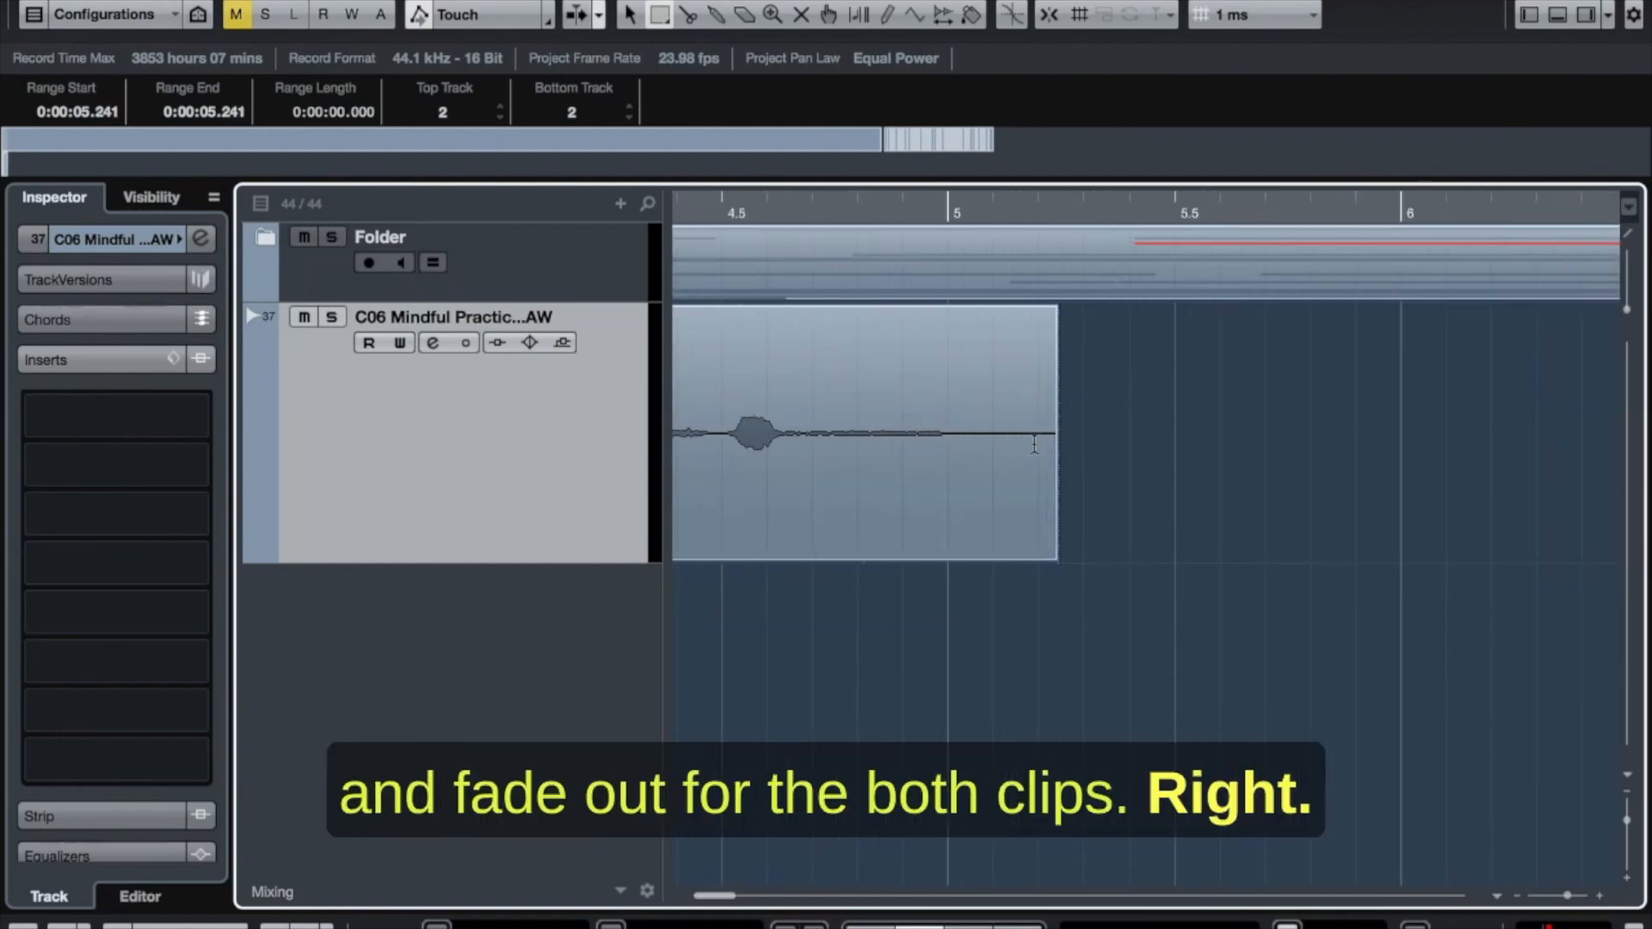
Move the second clip earlier to start at about 6.4 s, shortening the gap between the two clips
scroll(1040, 443, "right", 3)
scroll(1082, 442, "left", 1)
scroll(1083, 442, "down", 3)
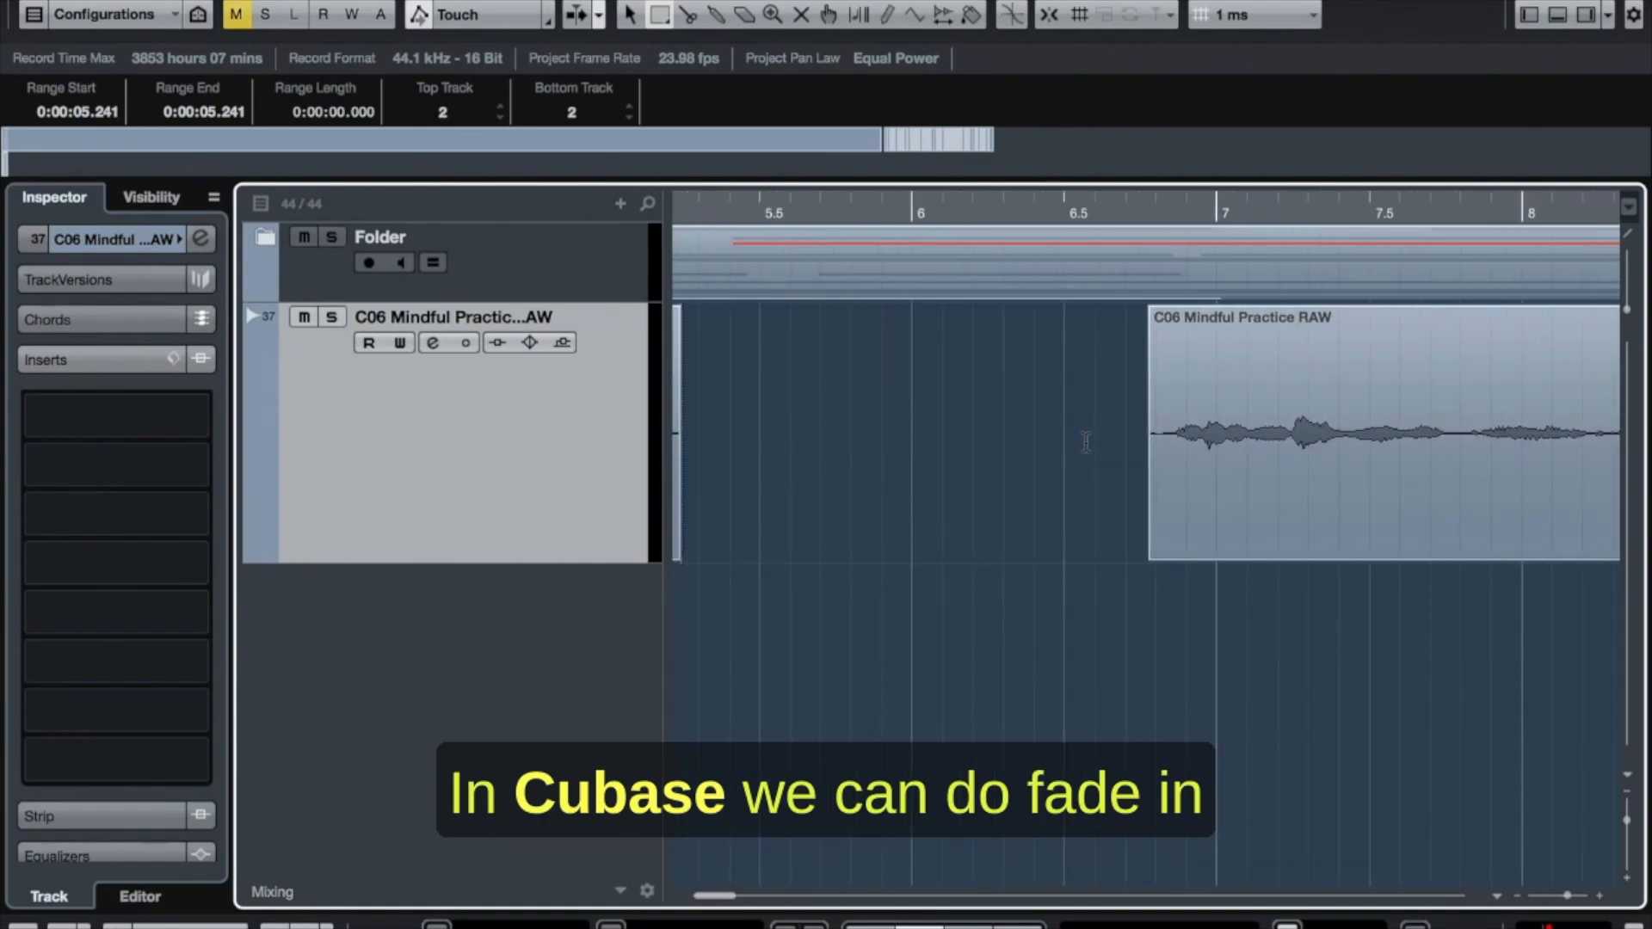
scroll(1076, 448, "left", 2)
left_click_drag(1336, 483, 1241, 486)
Fade out the first clip and fade in the second with one range selection from 5.185 s to 6.487 s
left_click(866, 433)
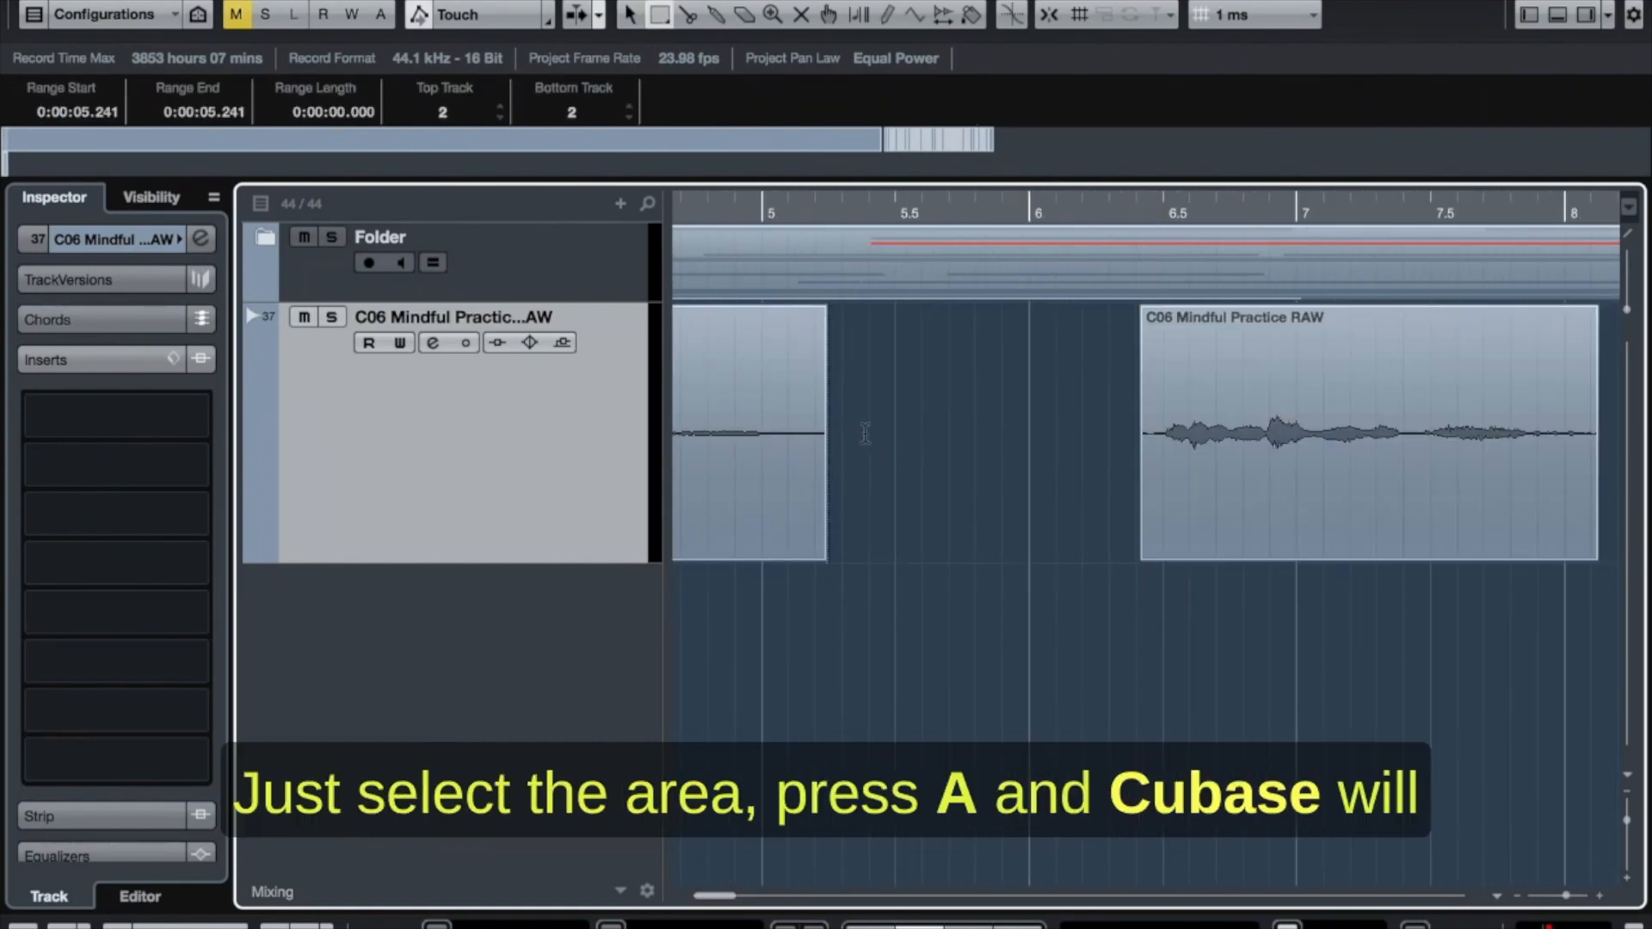
left_click_drag(815, 434, 1161, 488)
scroll(833, 461, "up", 4)
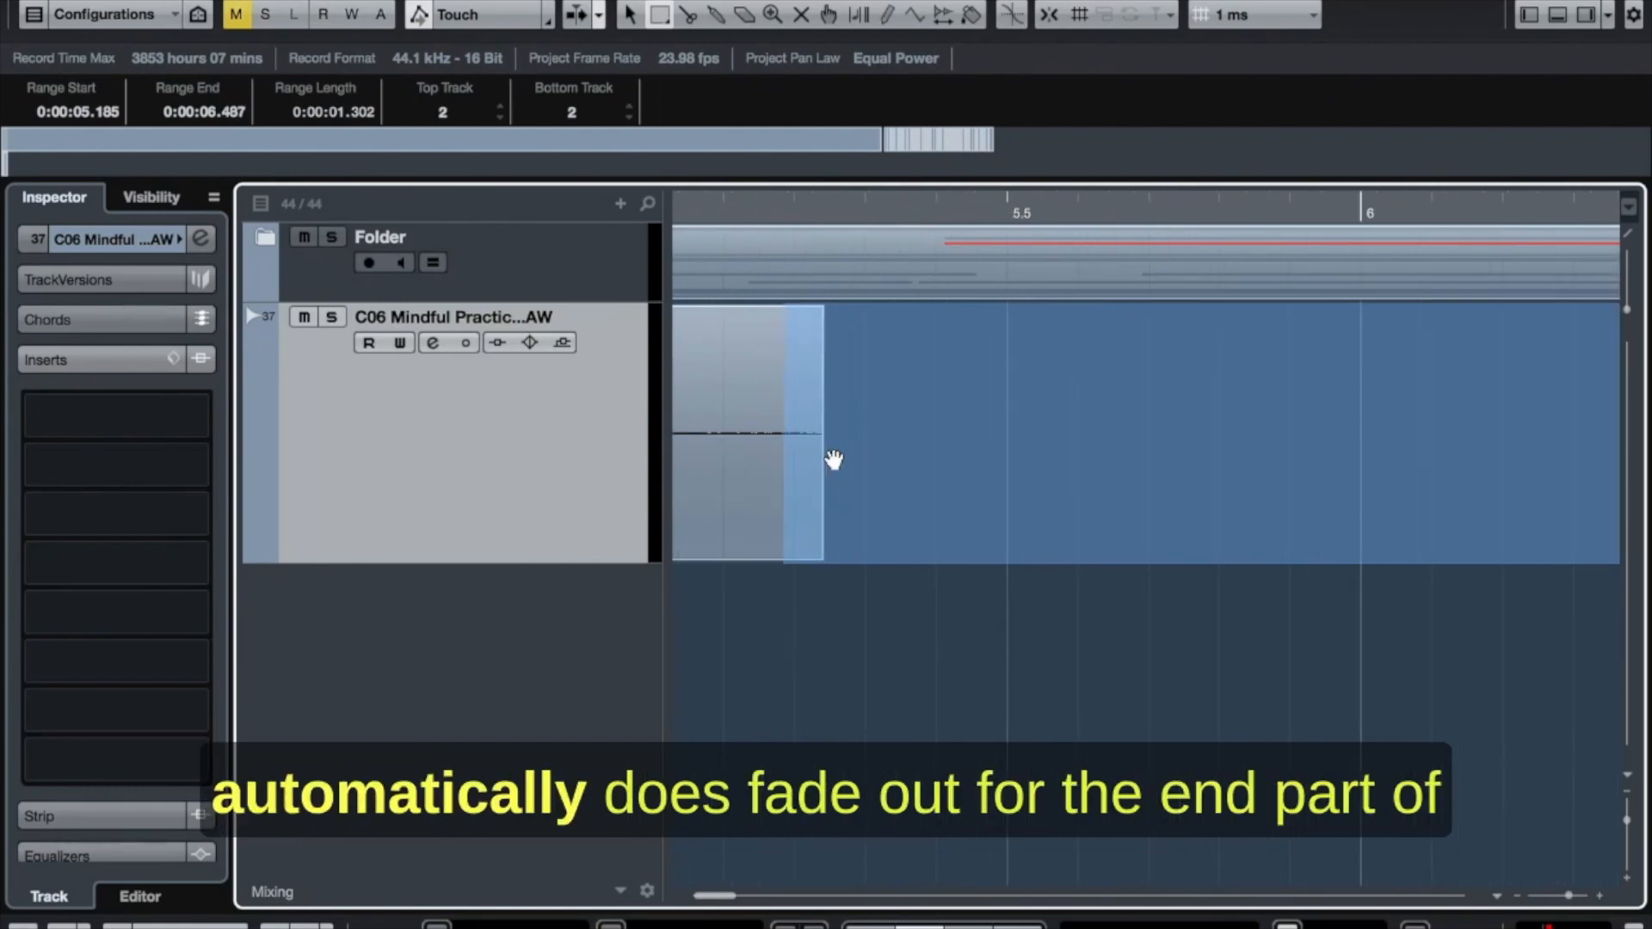
scroll(806, 456, "down", 4)
scroll(936, 450, "up", 4)
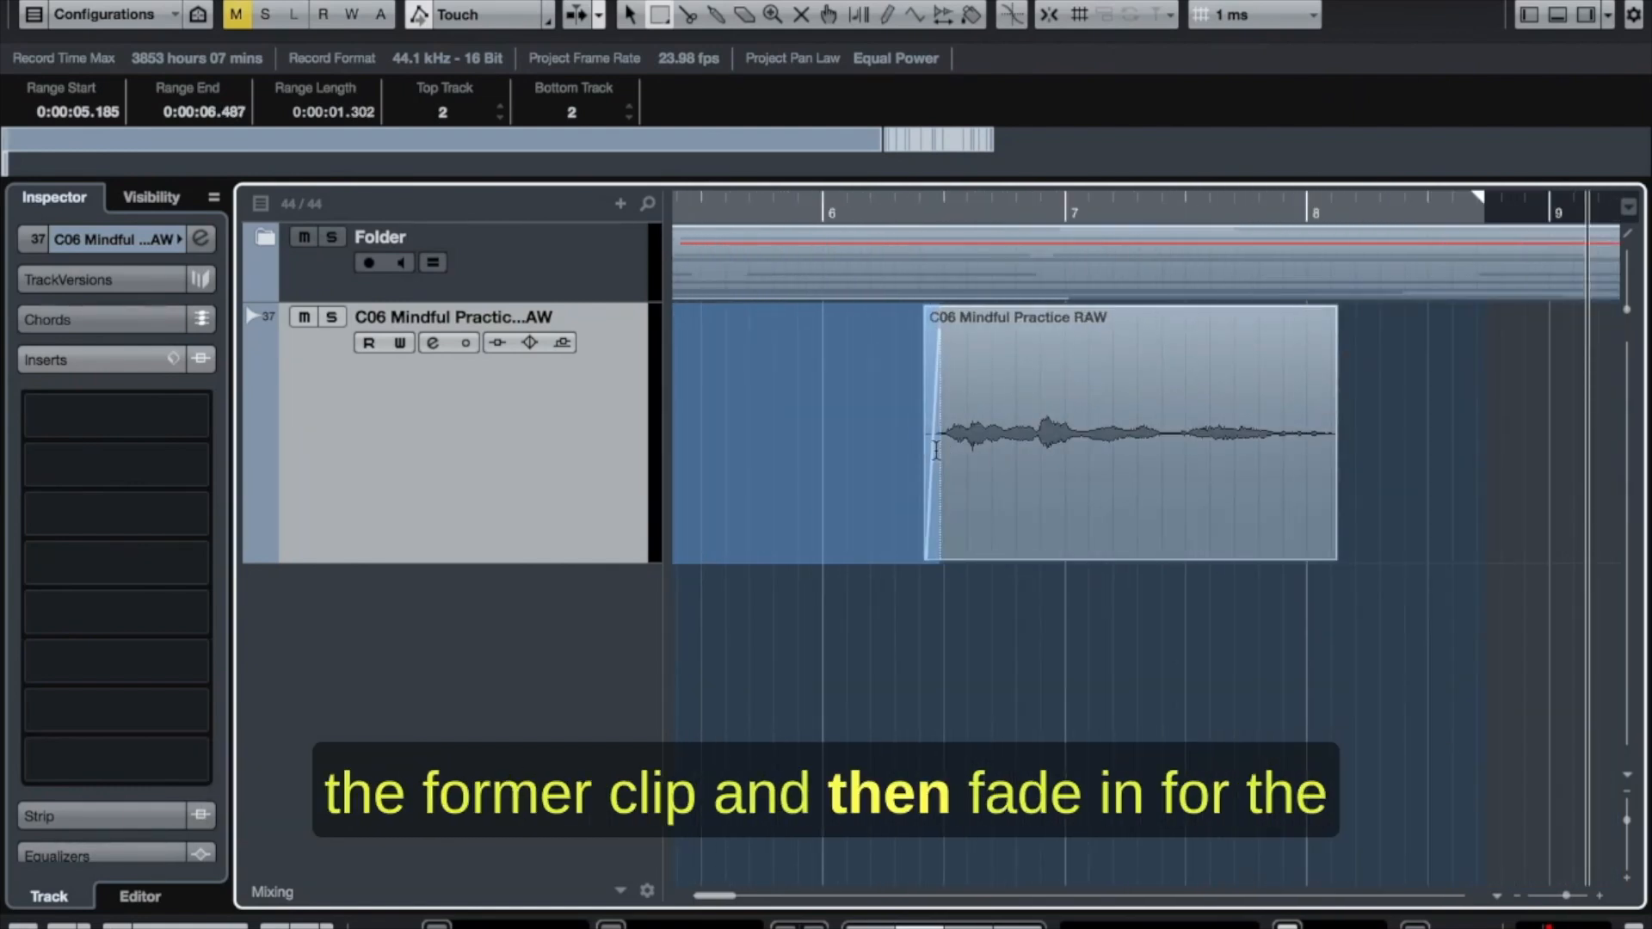
Inspect the fades around the shortened gap and return the playback position to the start of the recording to hear the edit
scroll(937, 450, "down", 1)
scroll(936, 450, "left", 5)
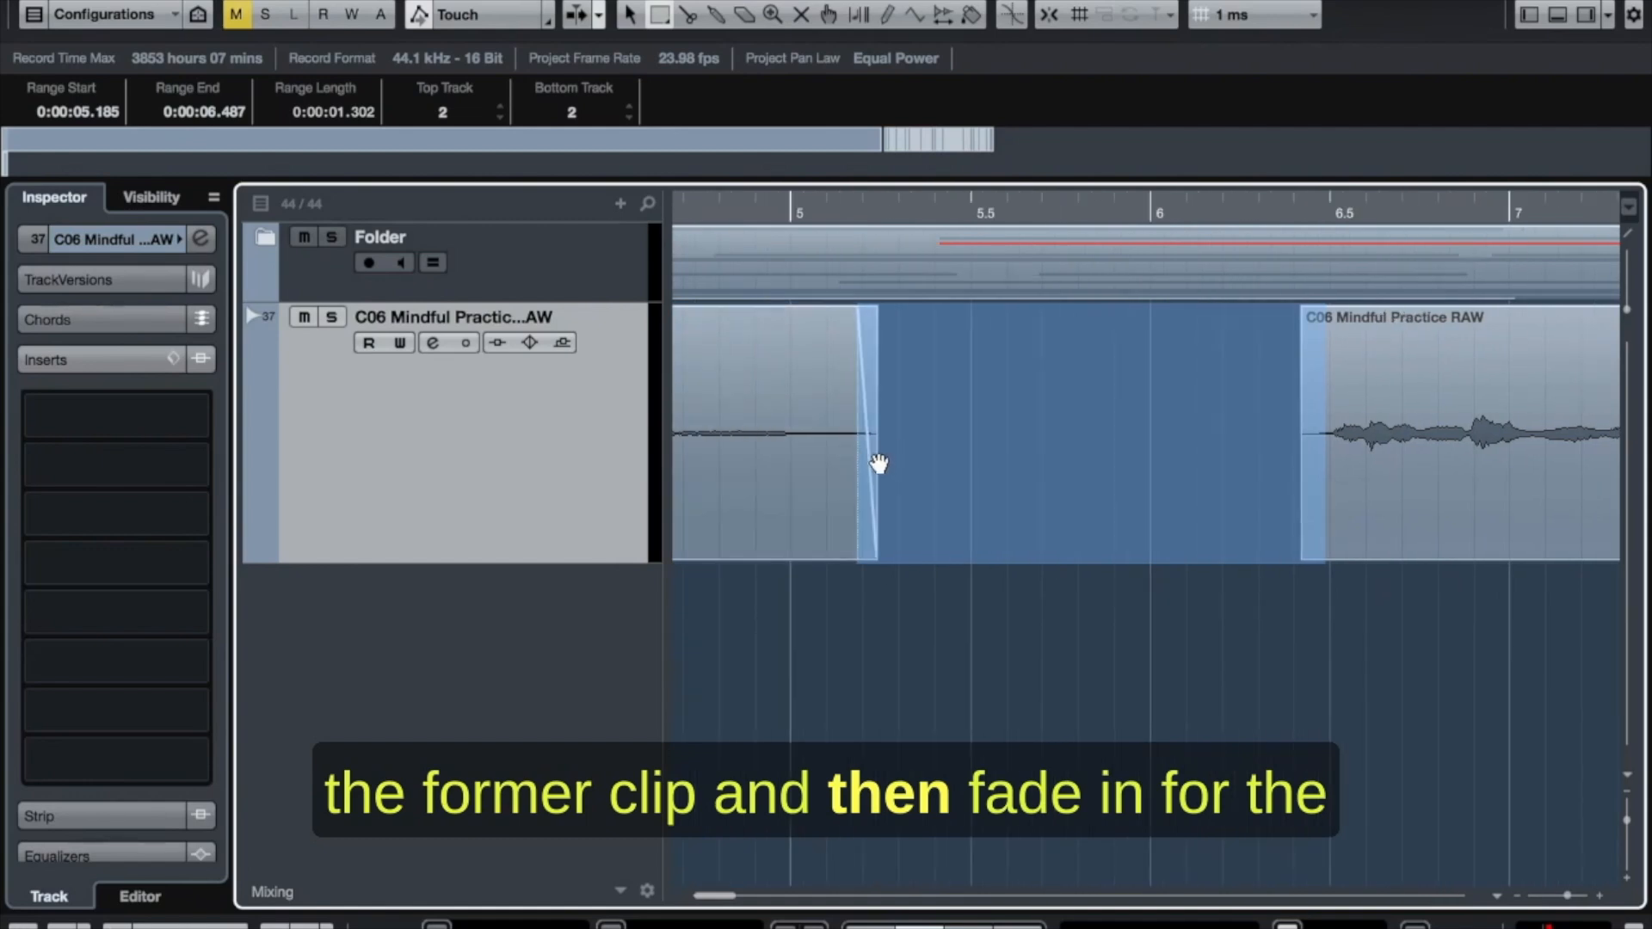
scroll(1308, 486, "up", 3)
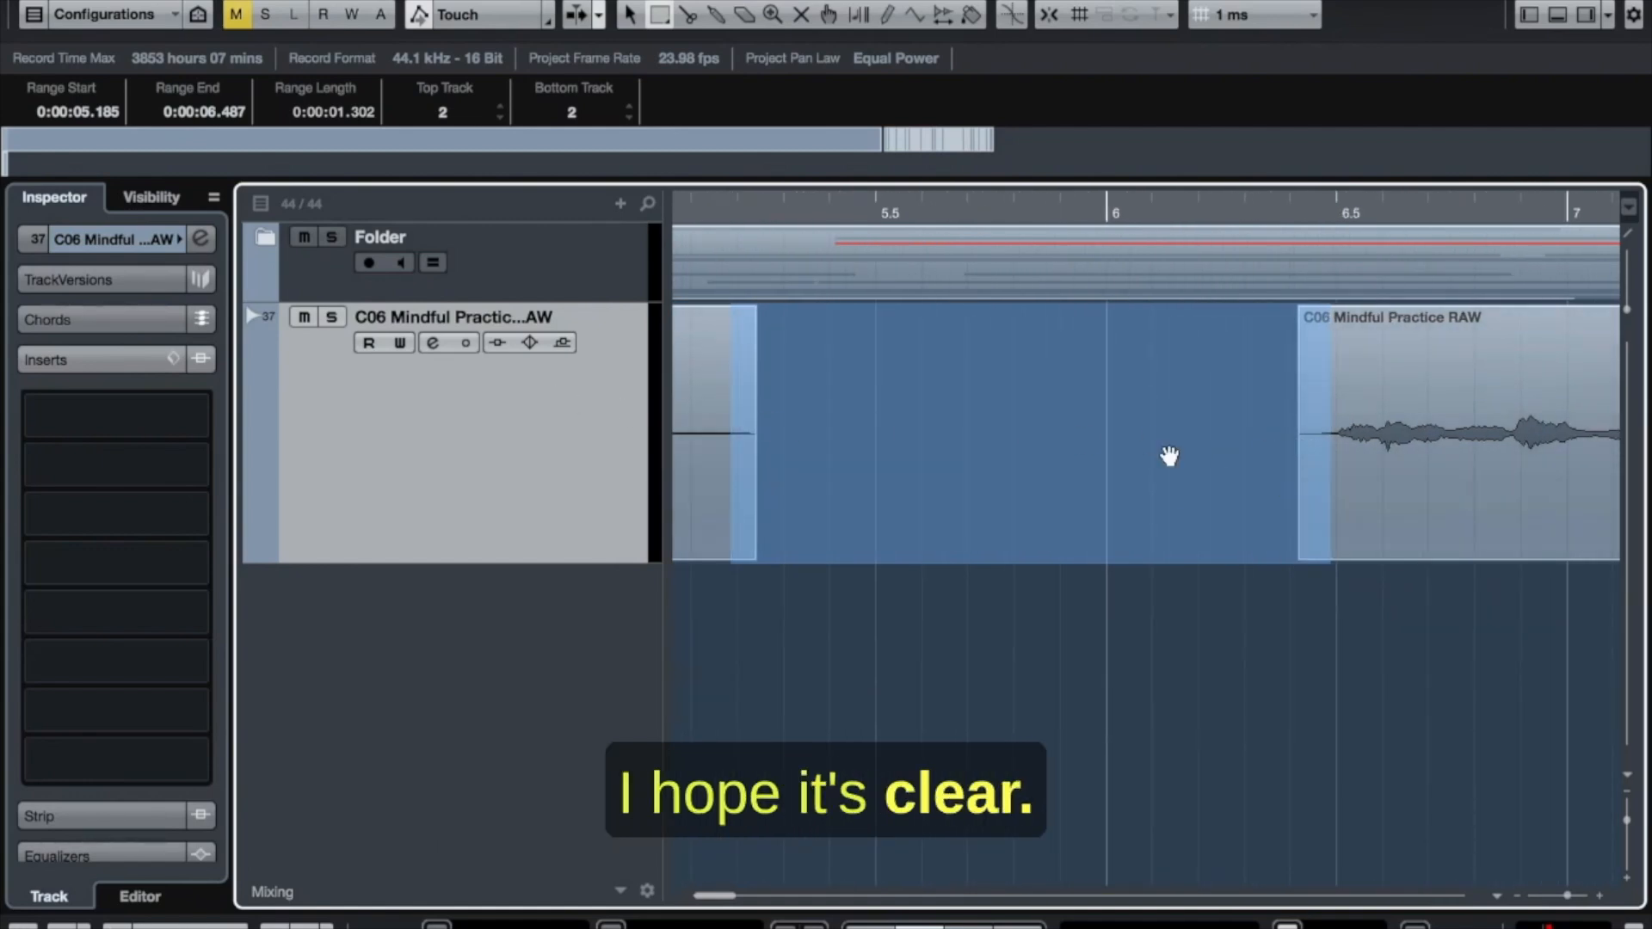
scroll(996, 489, "down", 1)
scroll(996, 490, "down", 6)
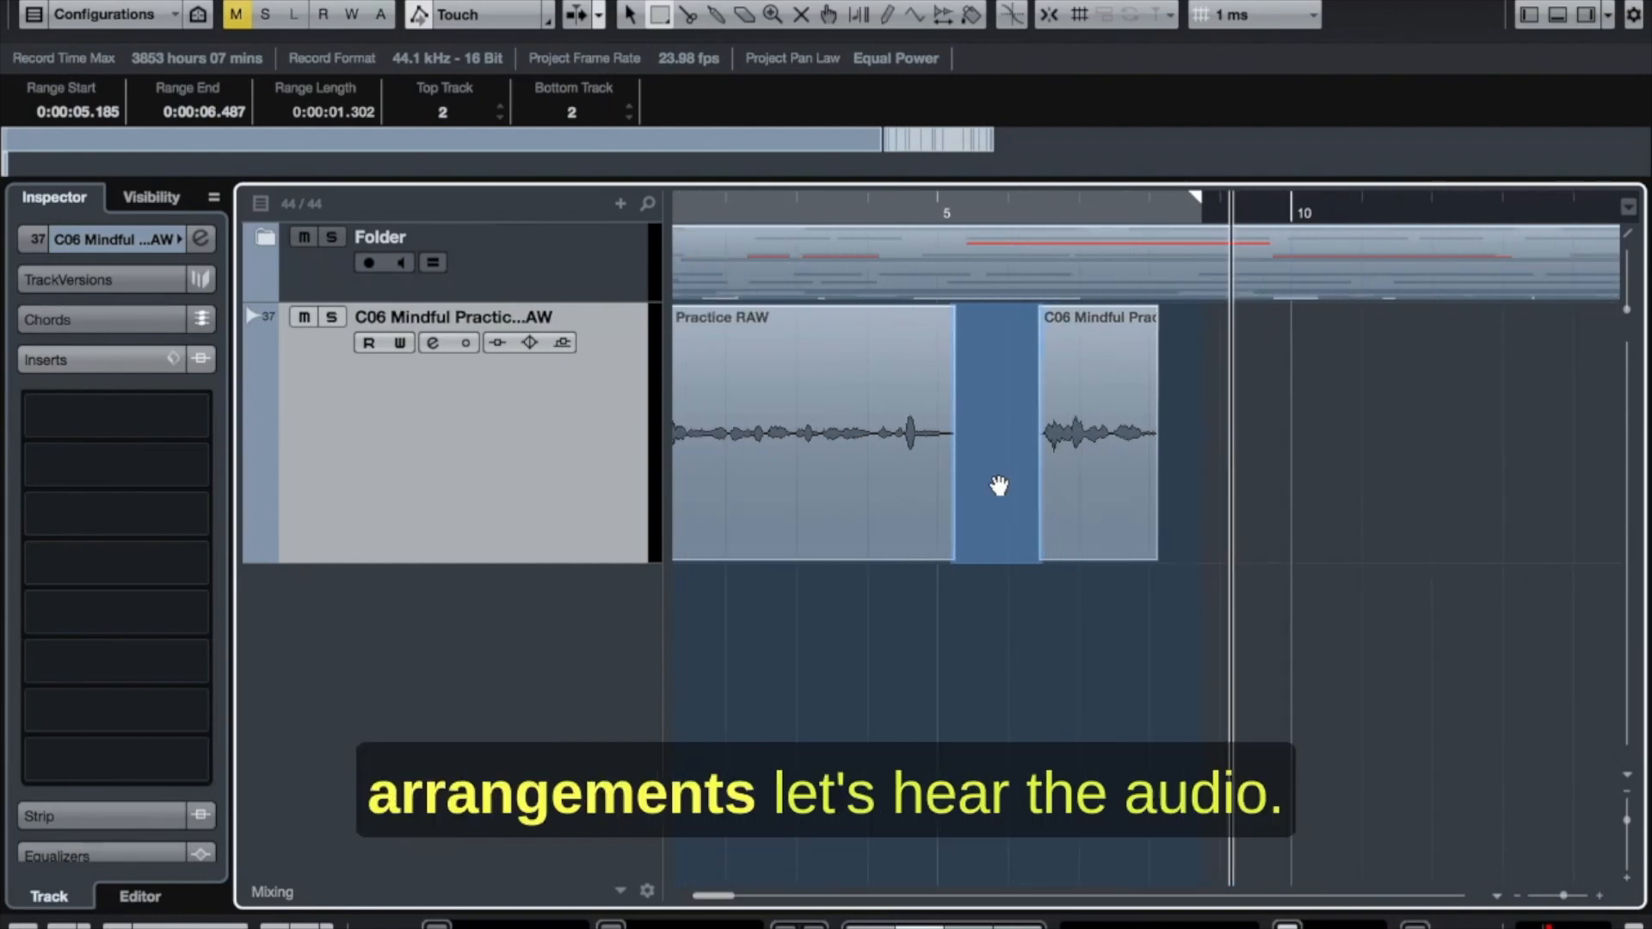
key("1")
left_click_drag(711, 214, 629, 209)
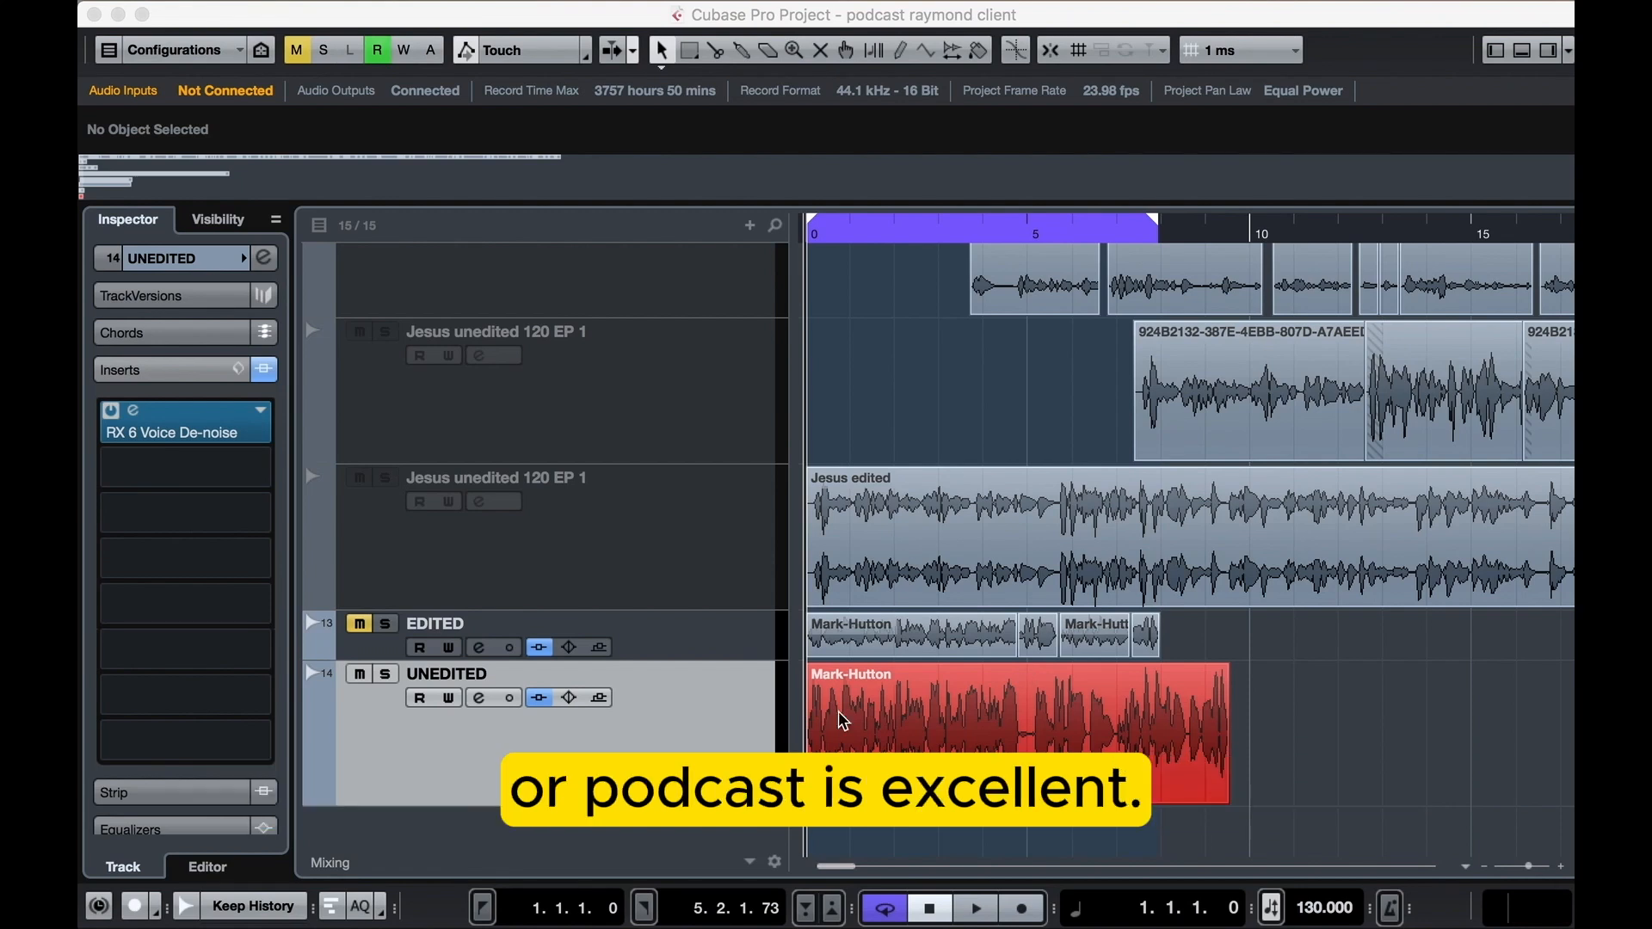
Delete the silence from about 4.77 s to 5.11 s in the clip on the UNEDITED track
scroll(1032, 758, "up", 3)
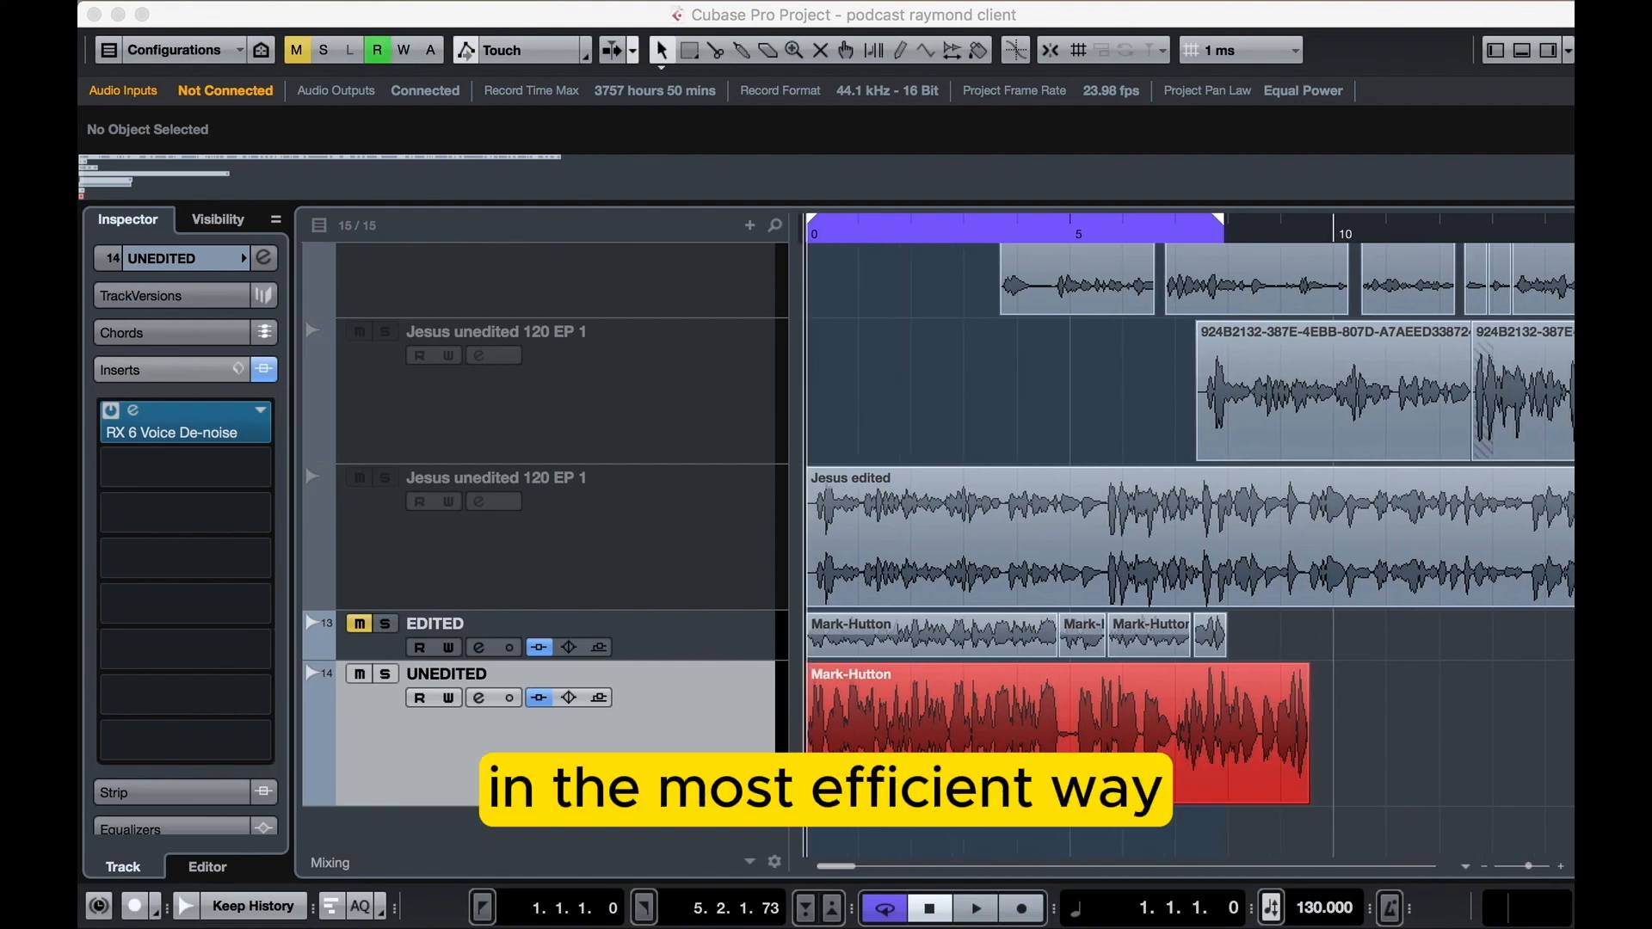
left_click(1009, 739)
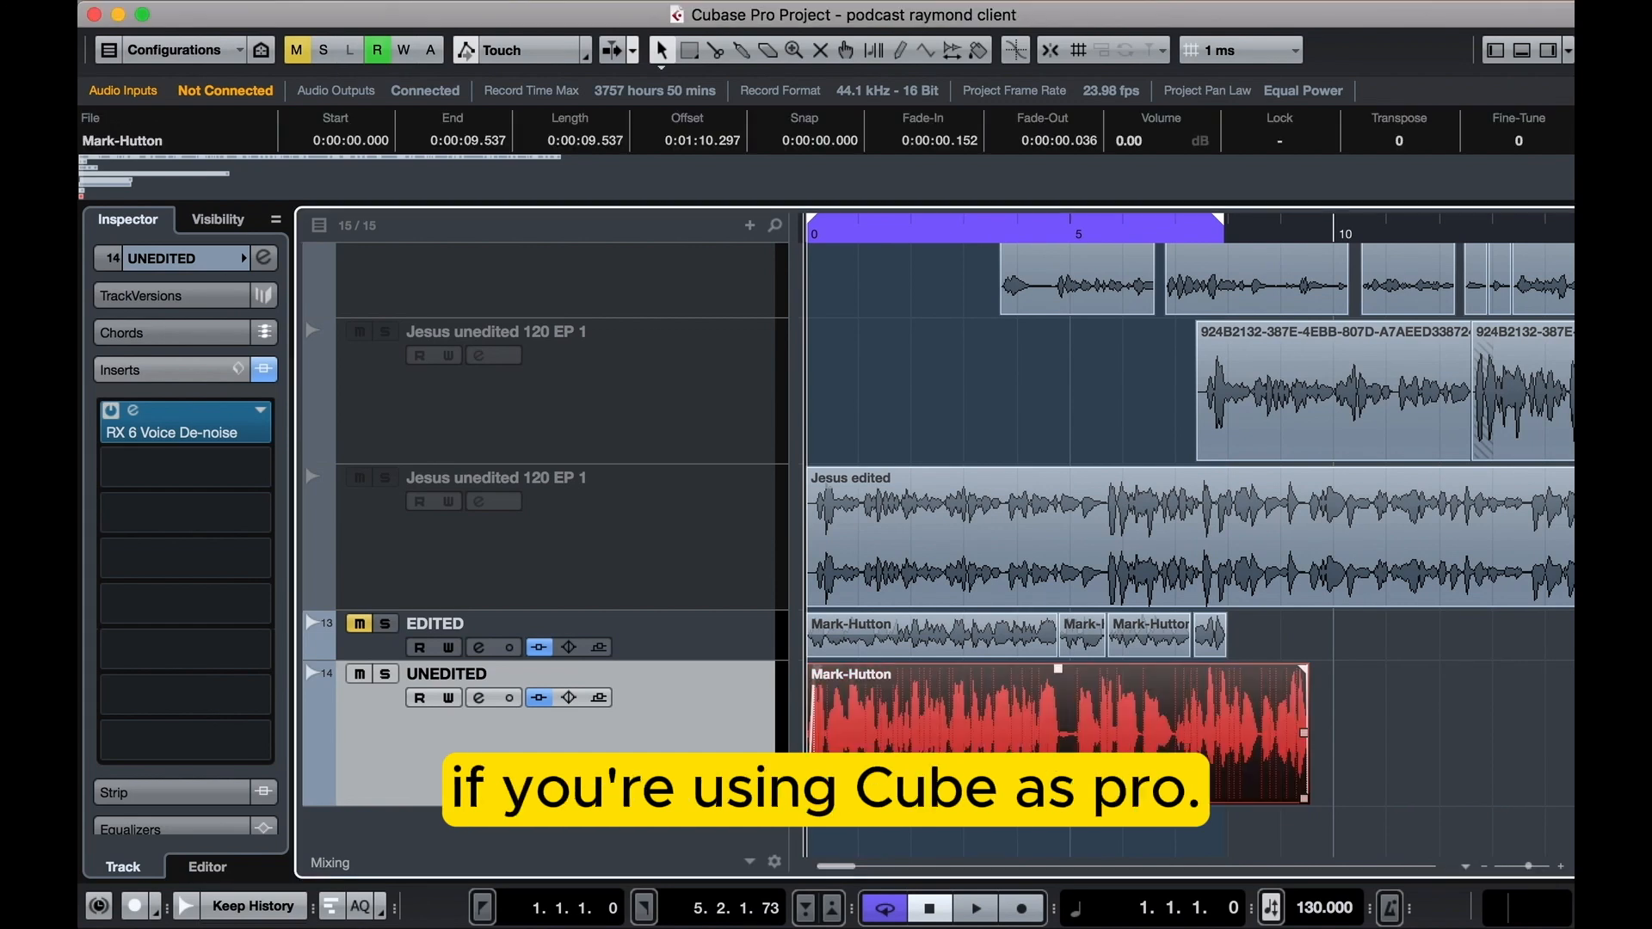
left_click(1086, 828)
left_click(1080, 779)
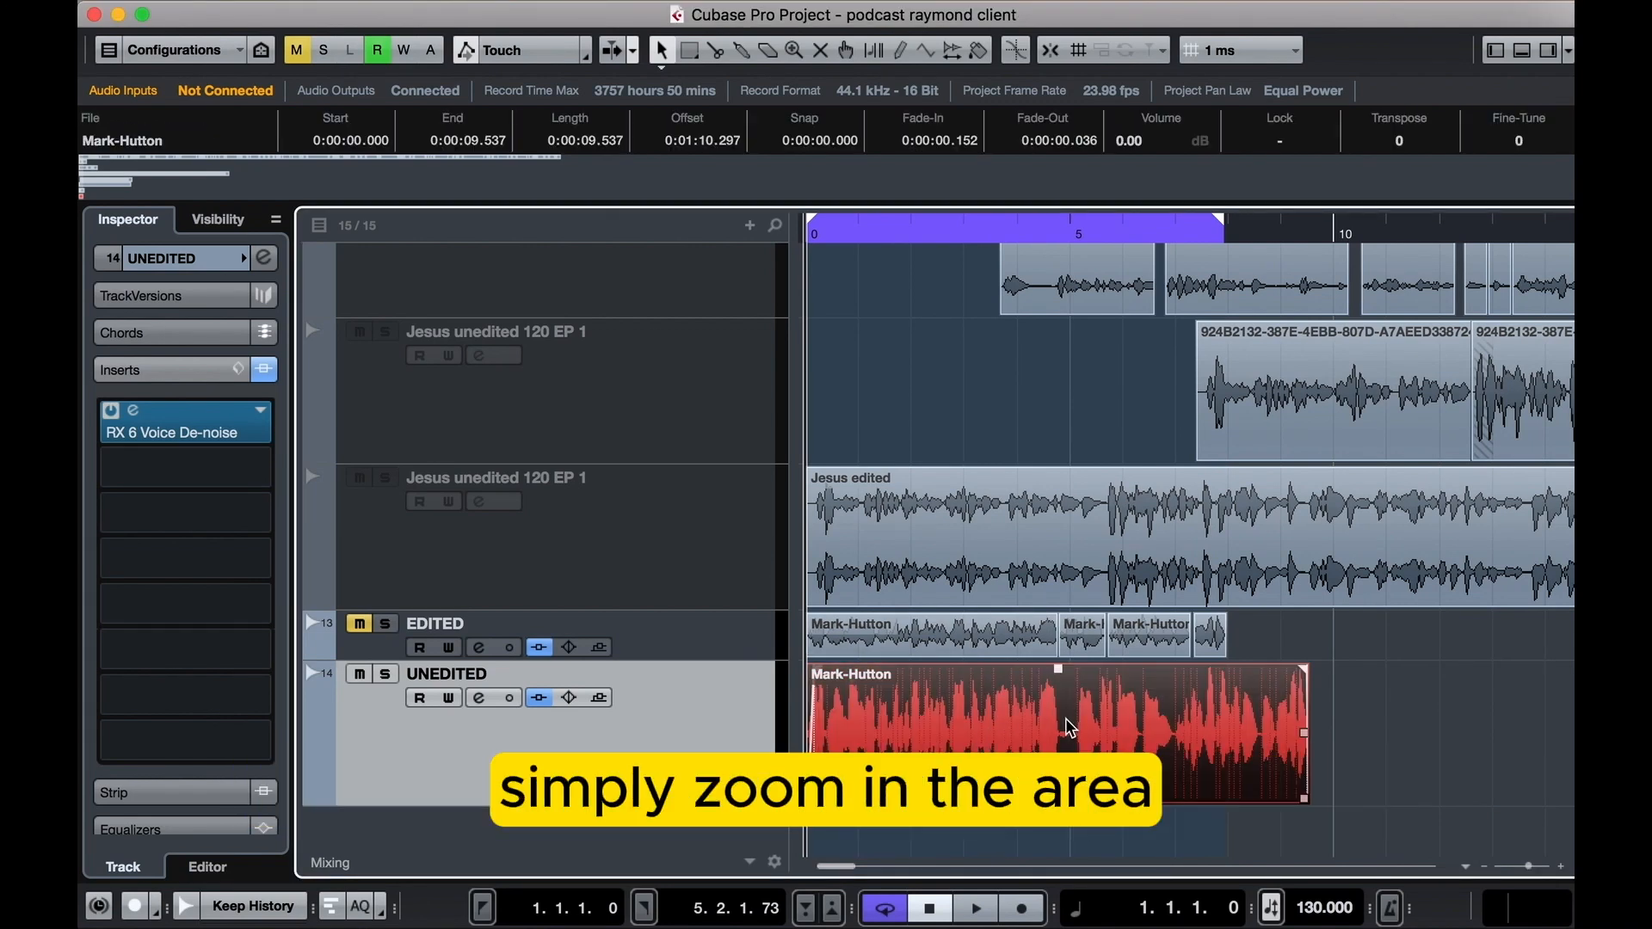
scroll(984, 742, "up", 5)
scroll(996, 740, "up", 1)
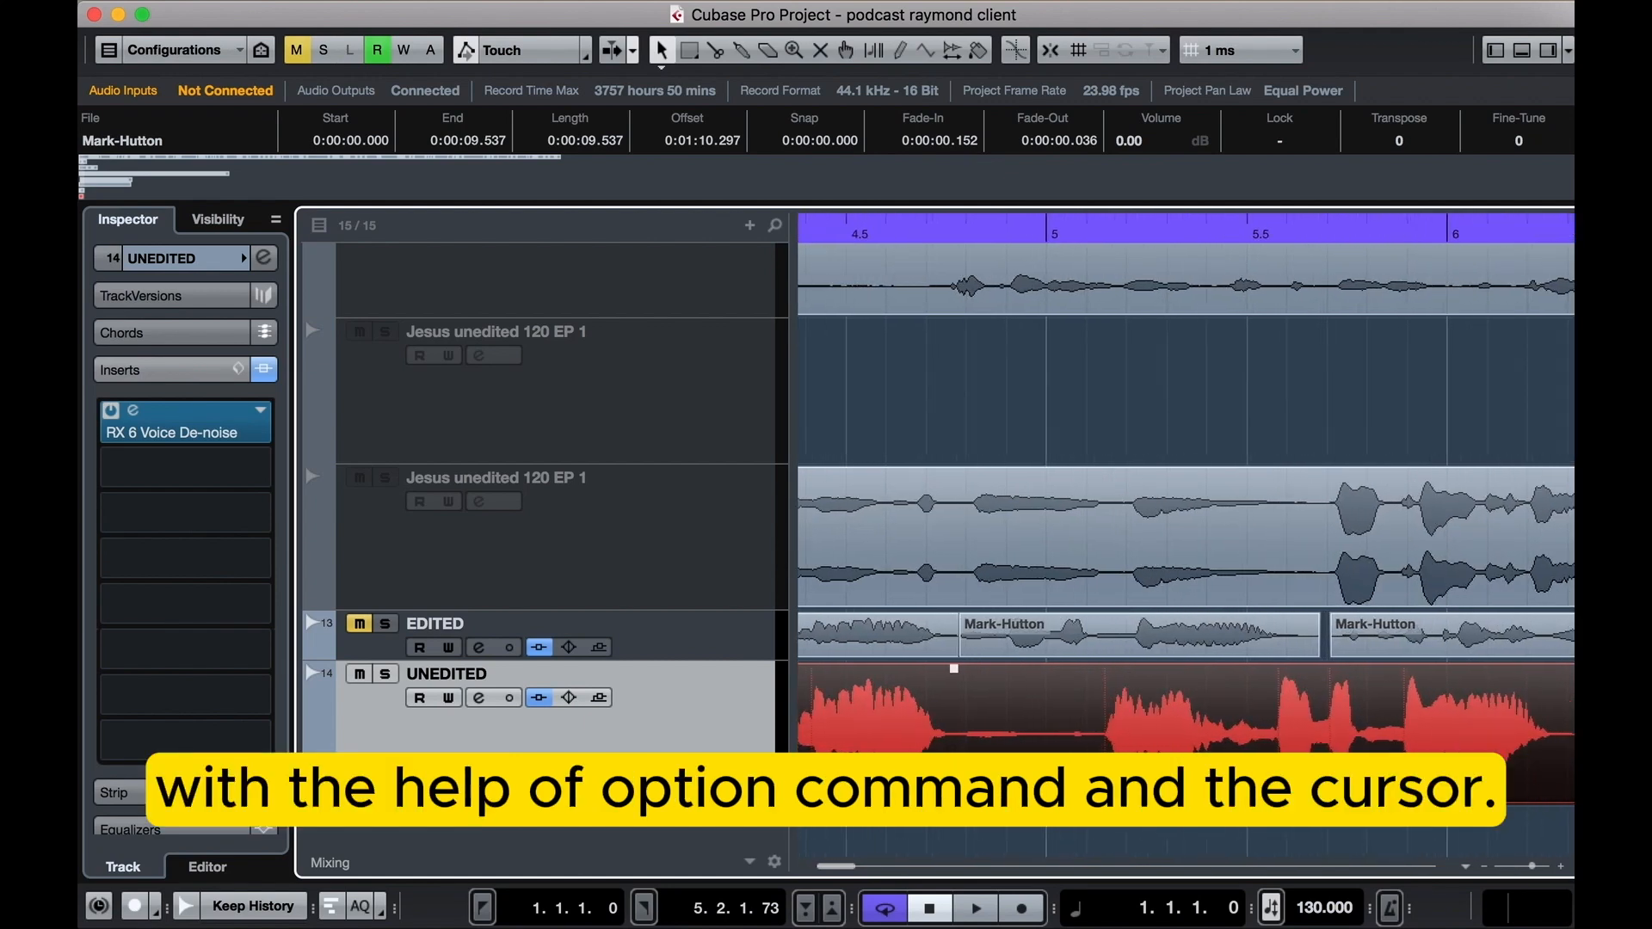
scroll(996, 740, "up", 1)
scroll(996, 740, "left", 2)
left_click(1076, 837)
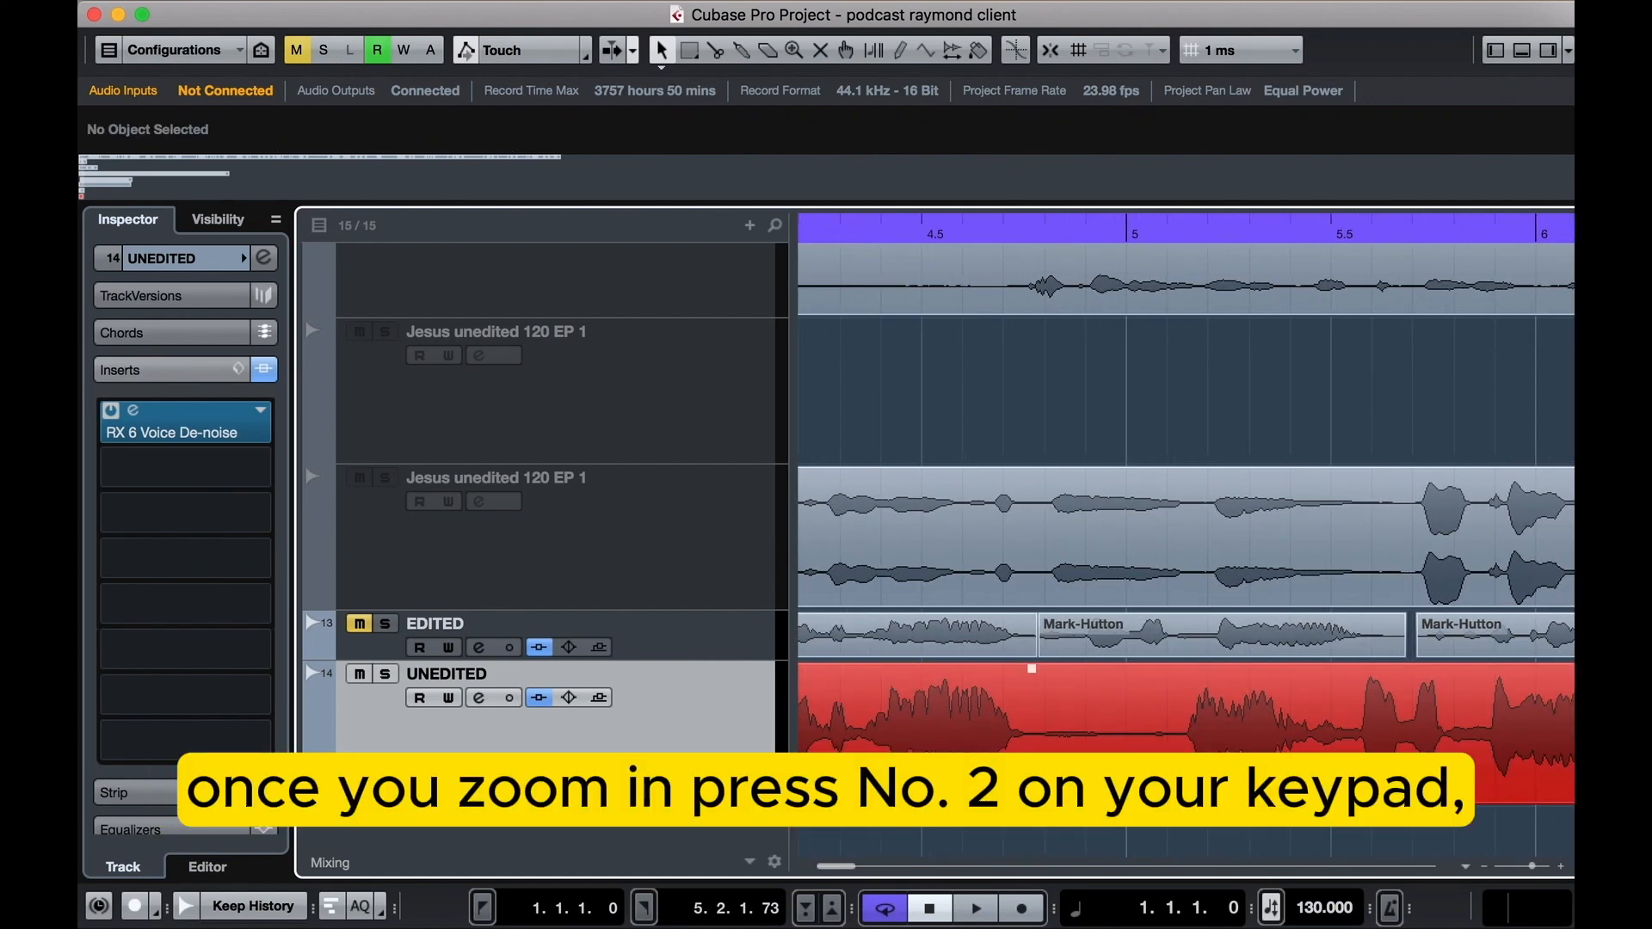
key("2")
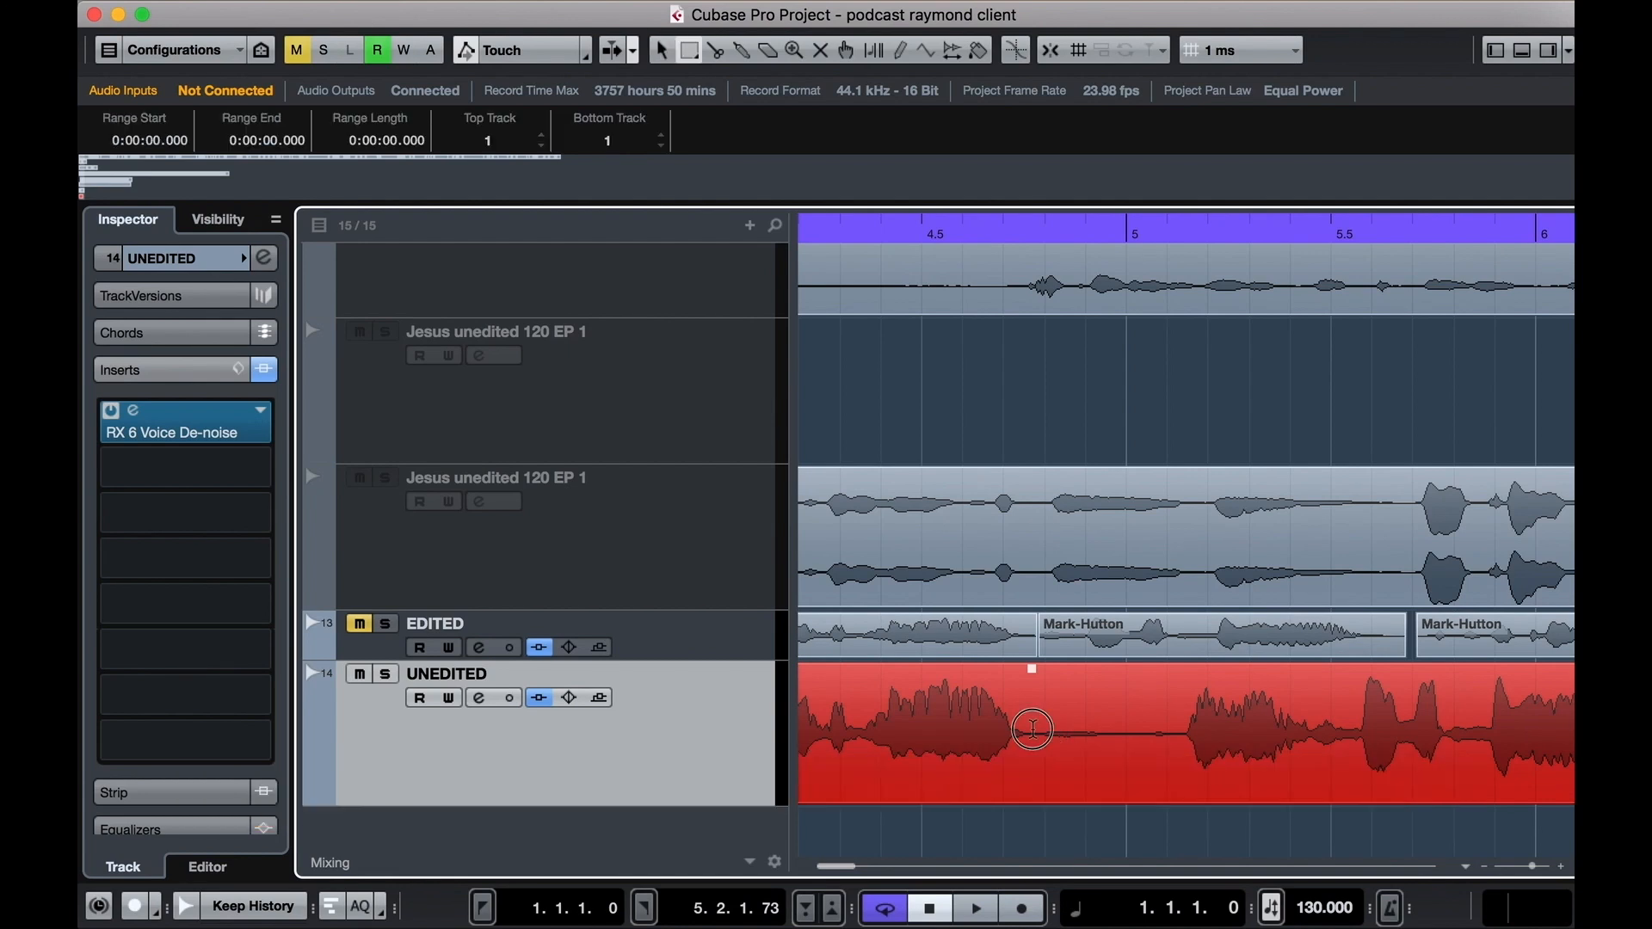
left_click_drag(1032, 727, 1150, 746)
key("Delete")
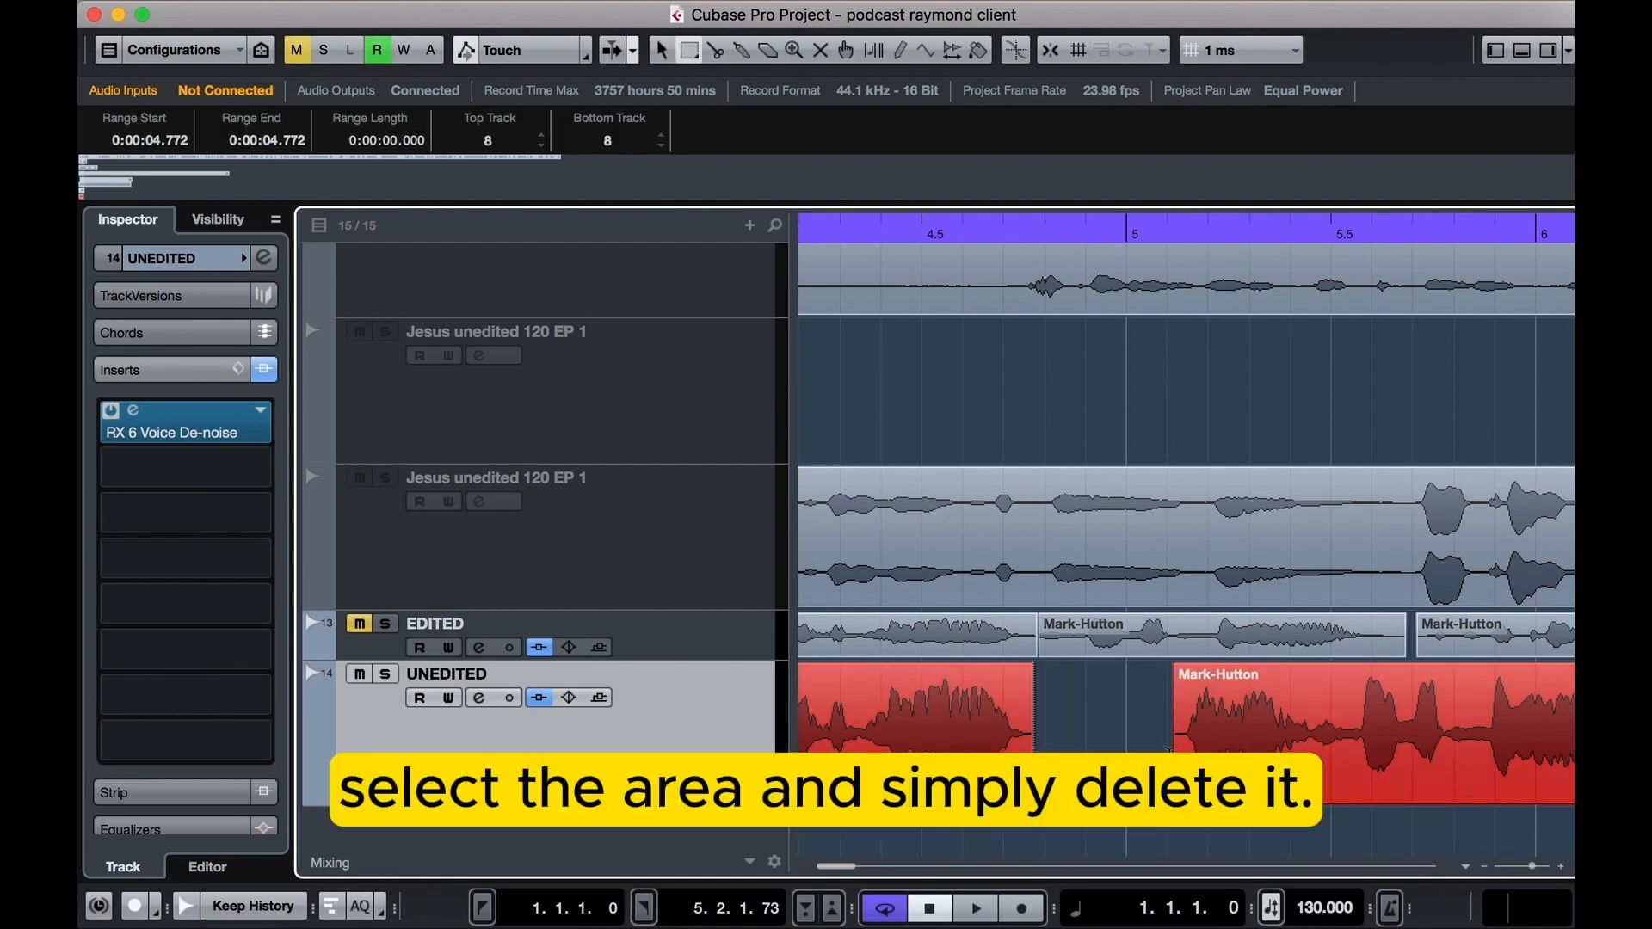
Fade out the first UNEDITED clip and fade in the second with one range selection from 4.745 s to 5.141 s
scroll(1090, 745, "up", 6)
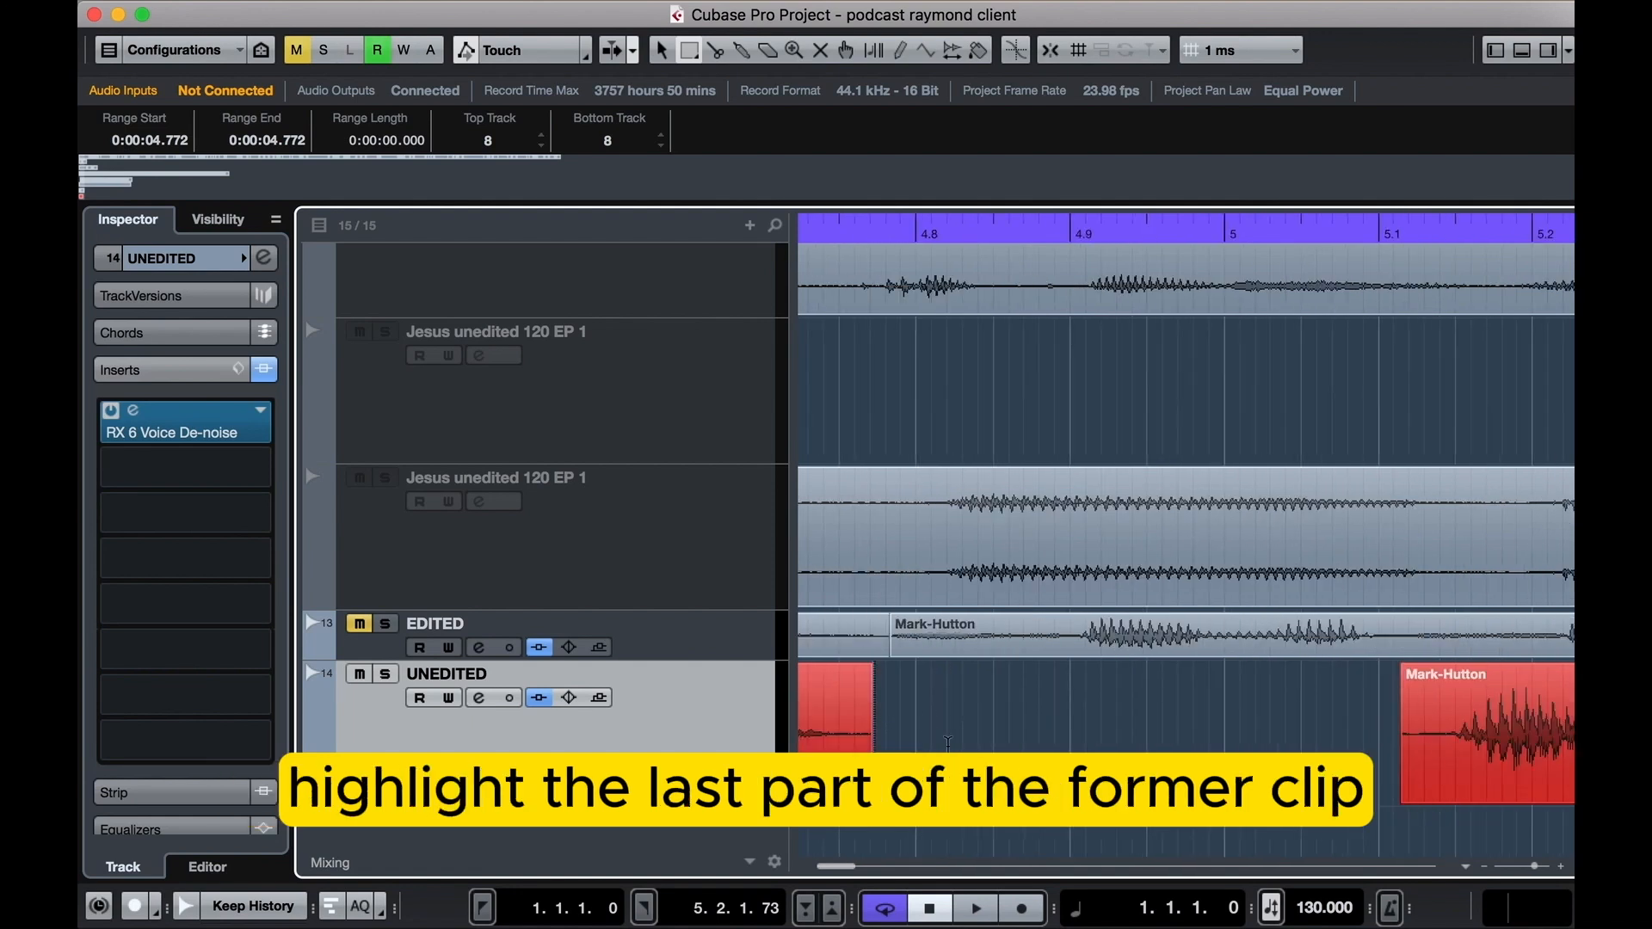
scroll(947, 742, "down", 2)
left_click_drag(860, 730, 1327, 778)
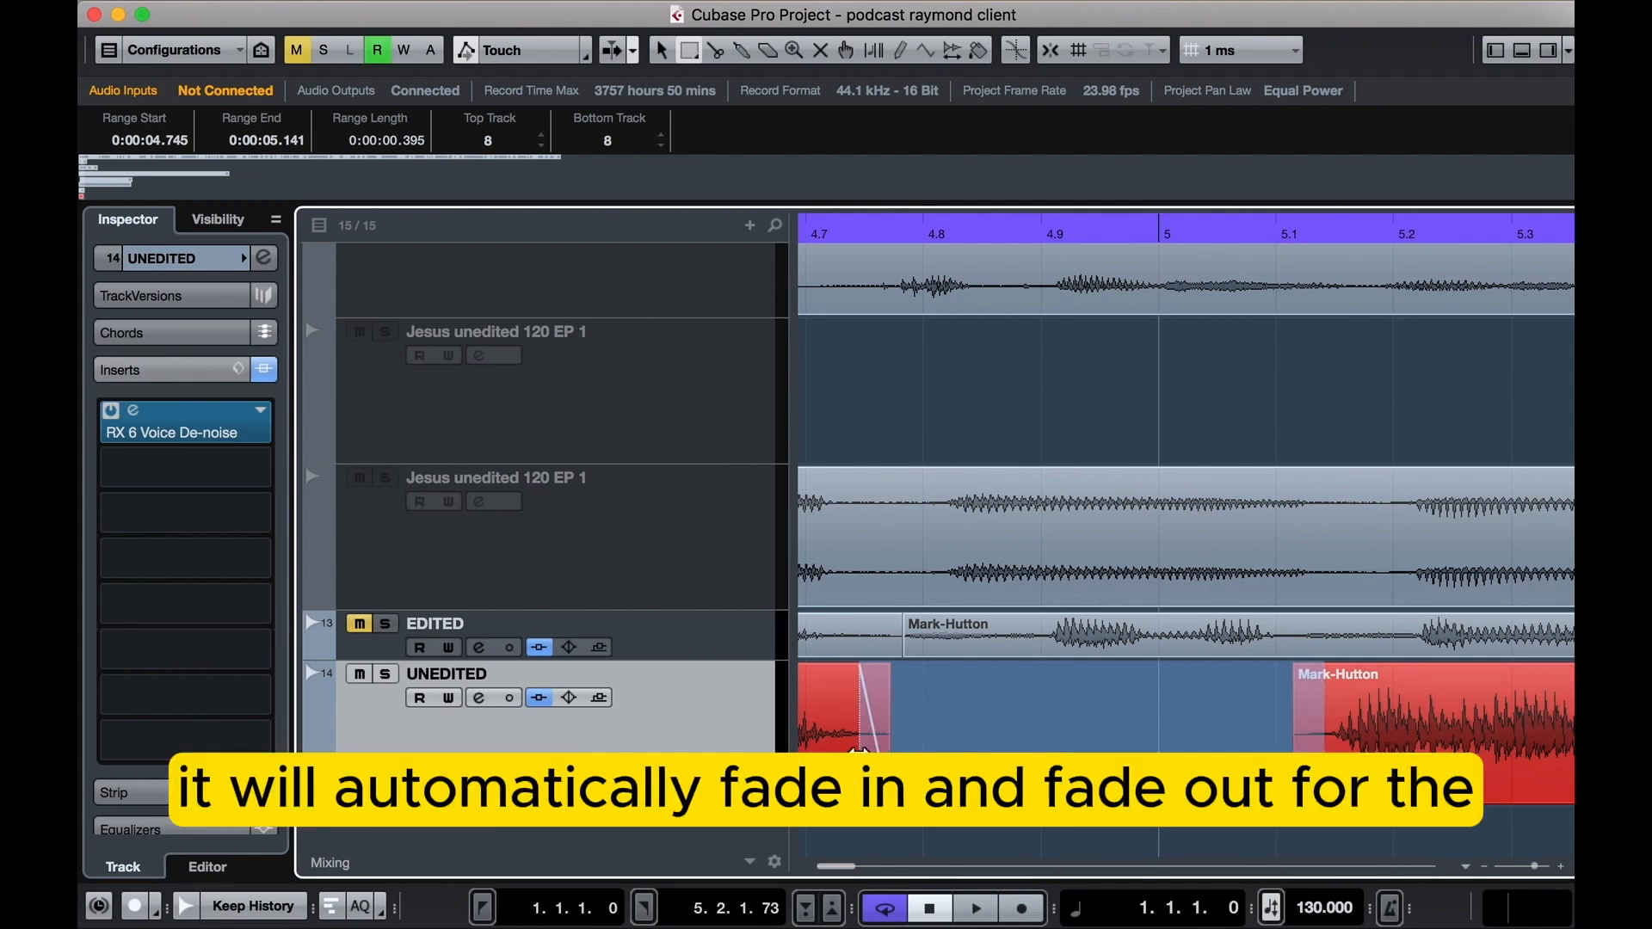
Move the second clip on the UNEDITED track earlier to start at 4.786 s, closing the gap after the first clip
left_click(1103, 742)
key("1")
left_click_drag(1377, 746, 992, 758)
scroll(1052, 747, "down", 10)
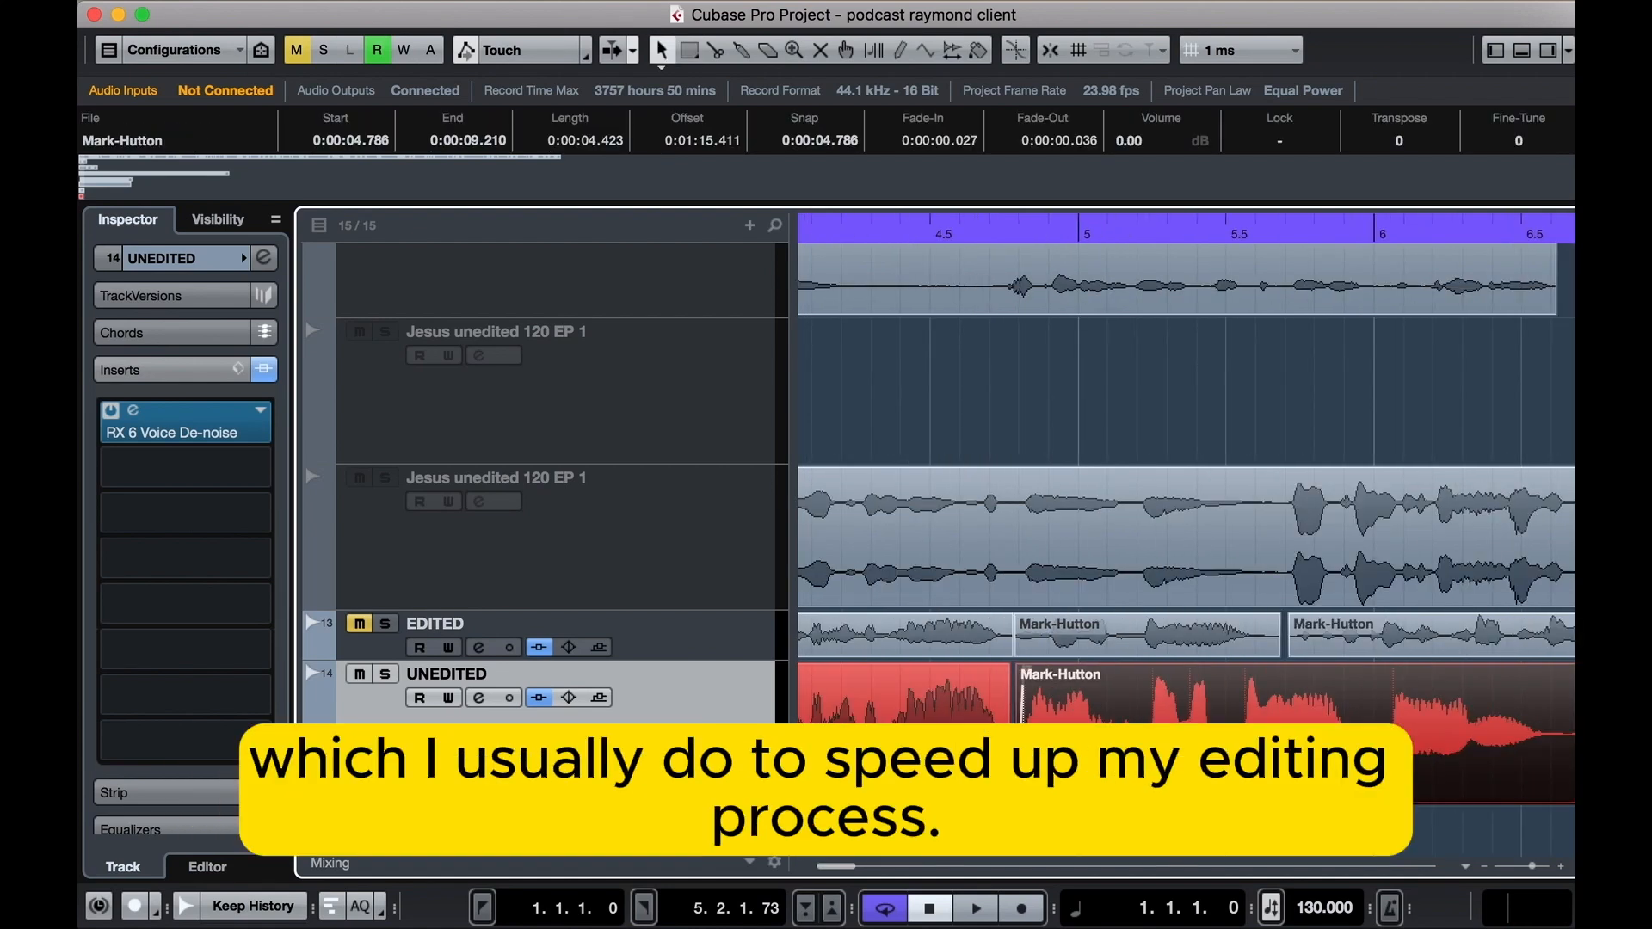
scroll(1051, 747, "down", 8)
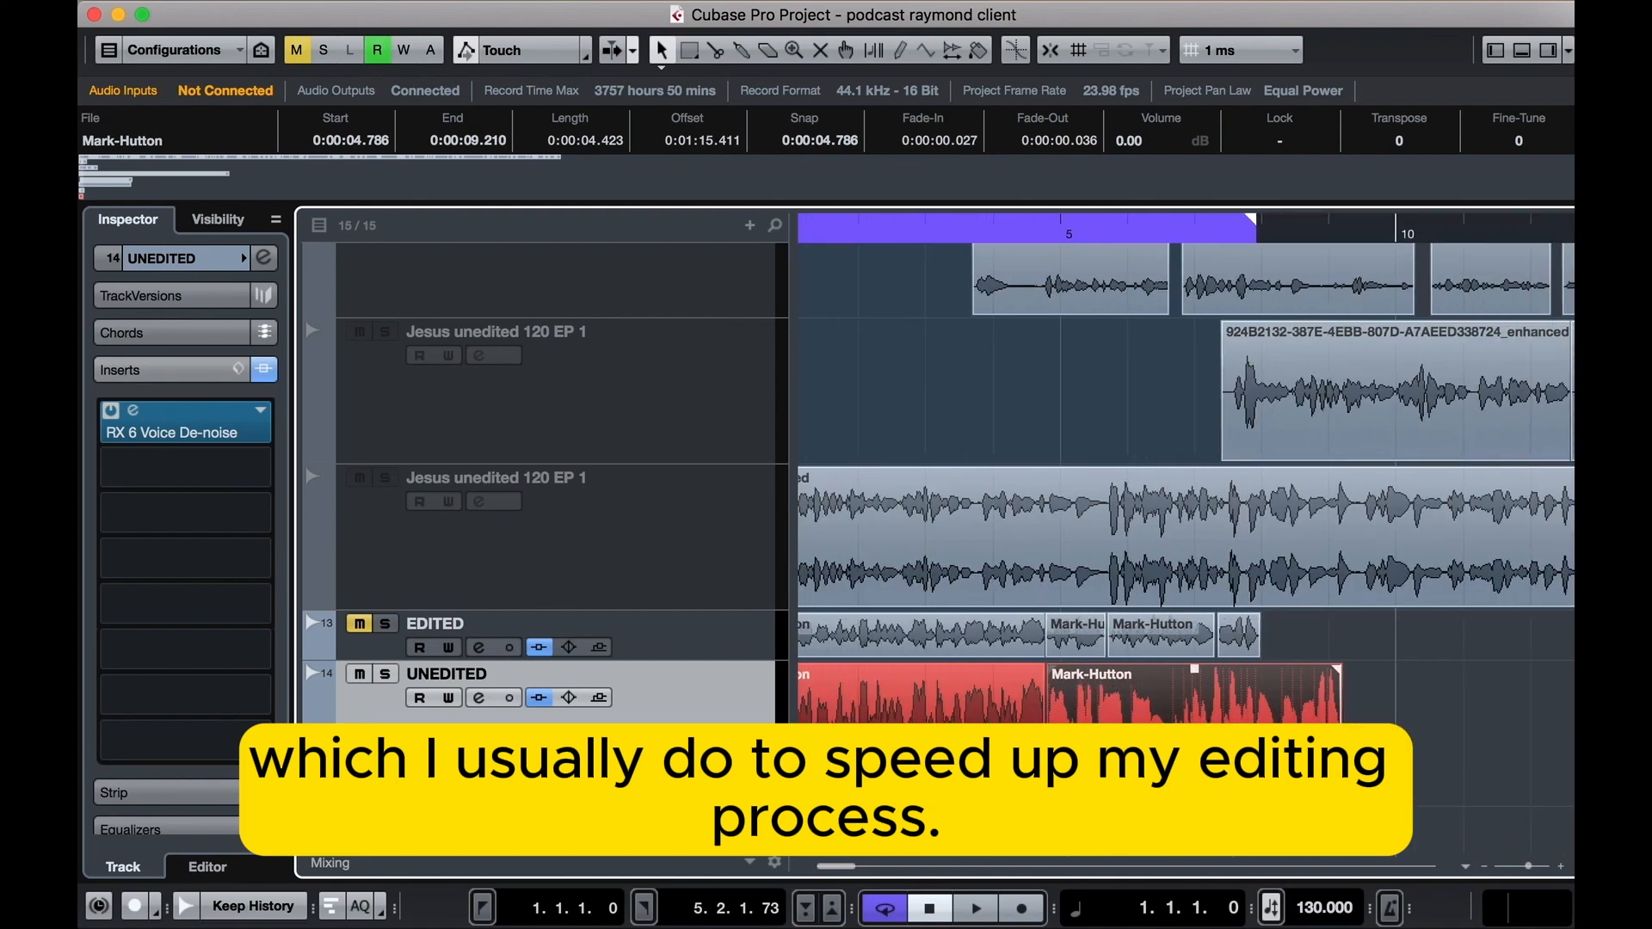
scroll(1117, 749, "down", 2)
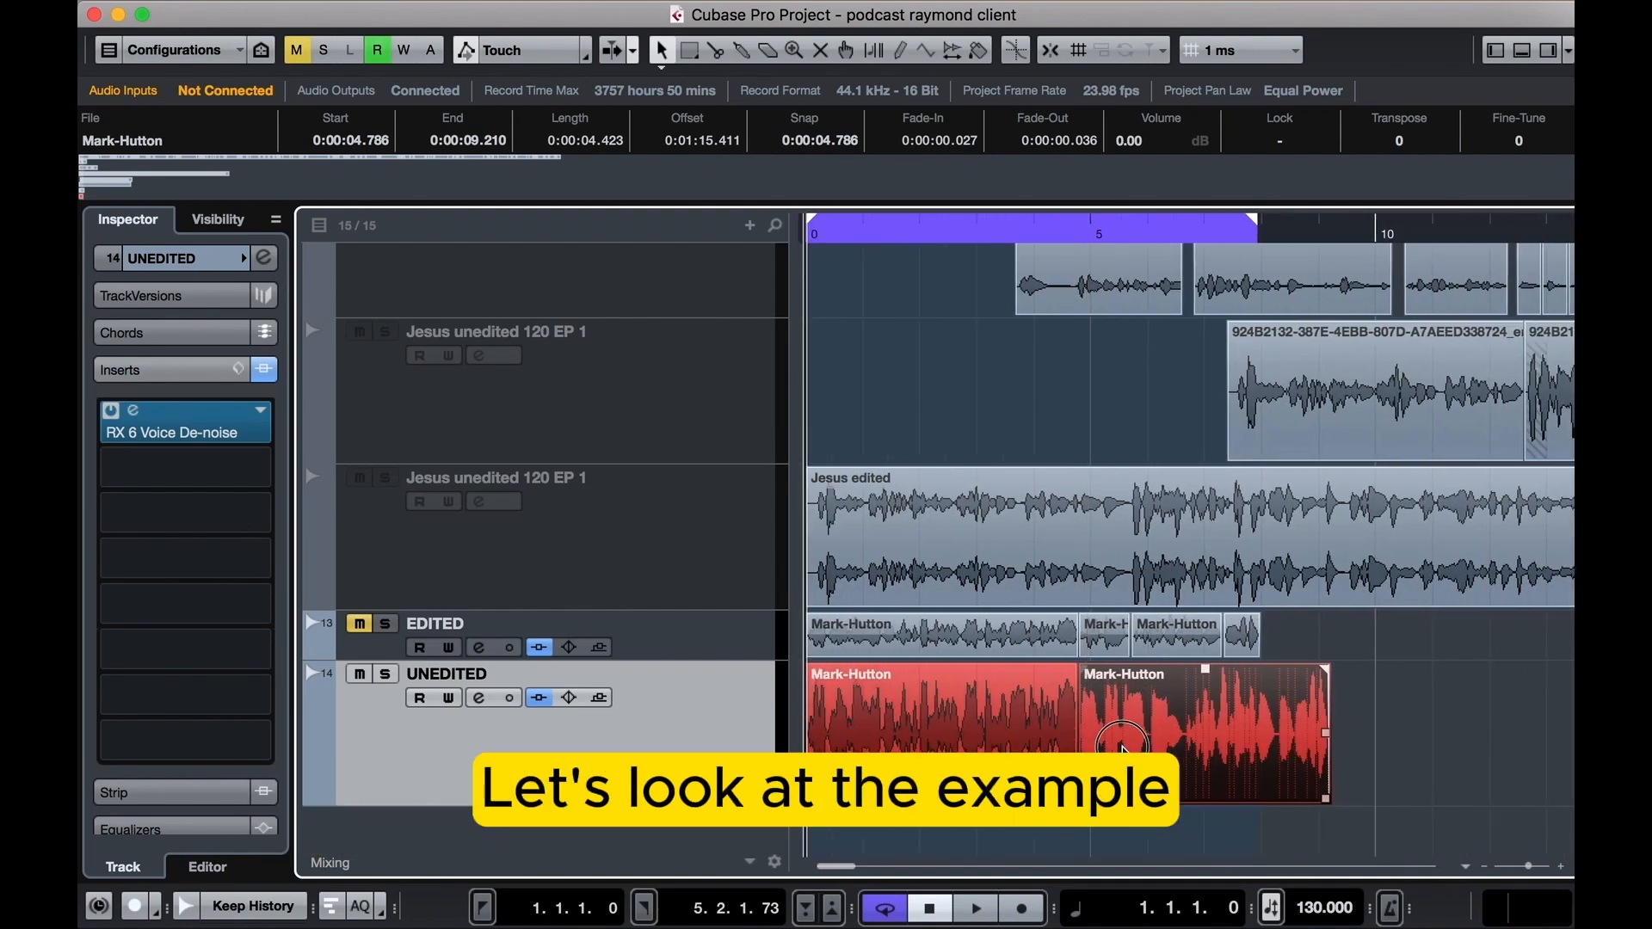
Play the soloed UNEDITED track from the start to listen for ums, ahs and breaths
key("Delete")
left_click_drag(1074, 714, 1394, 774)
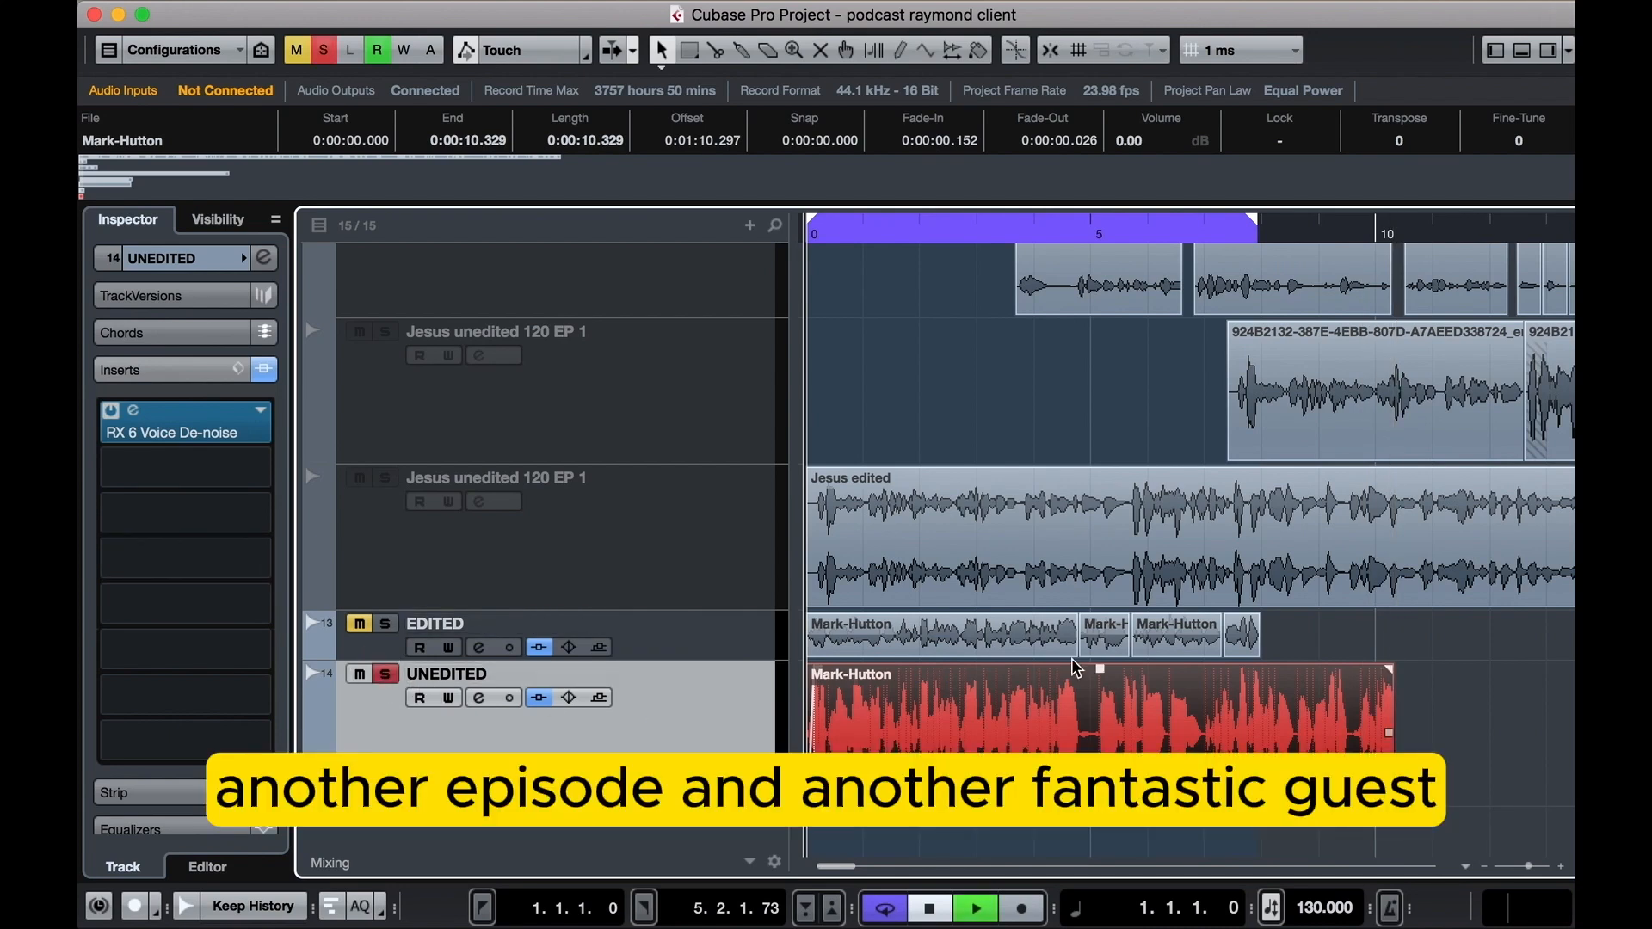
key("space")
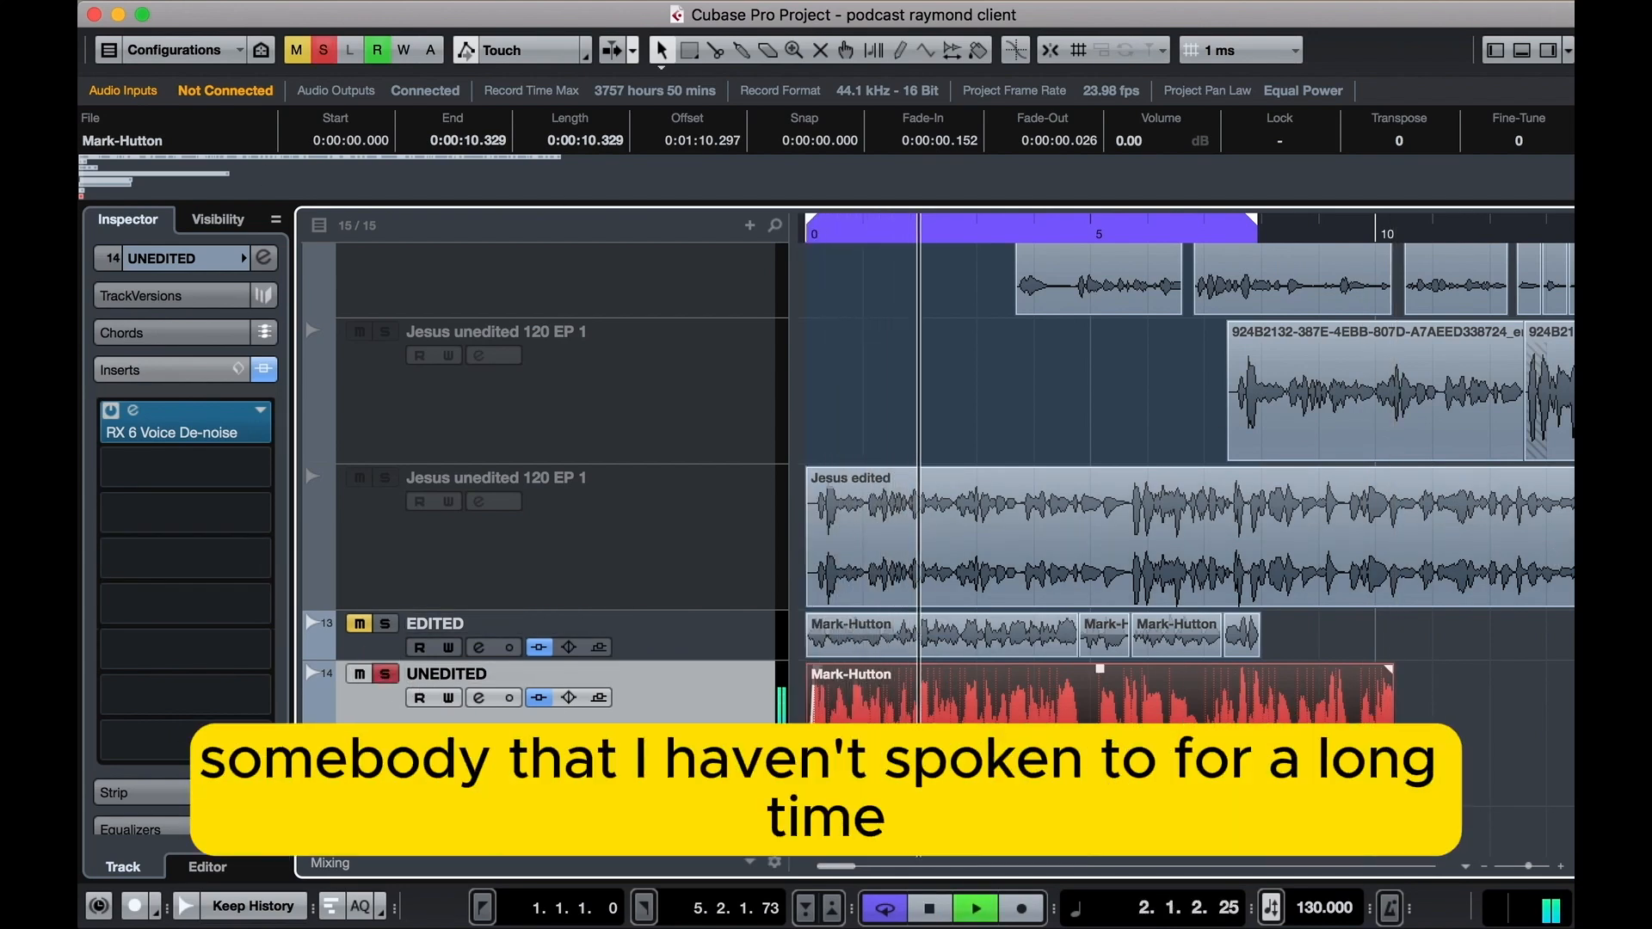
scroll(1067, 766, "up", 3)
scroll(1153, 740, "down", 1)
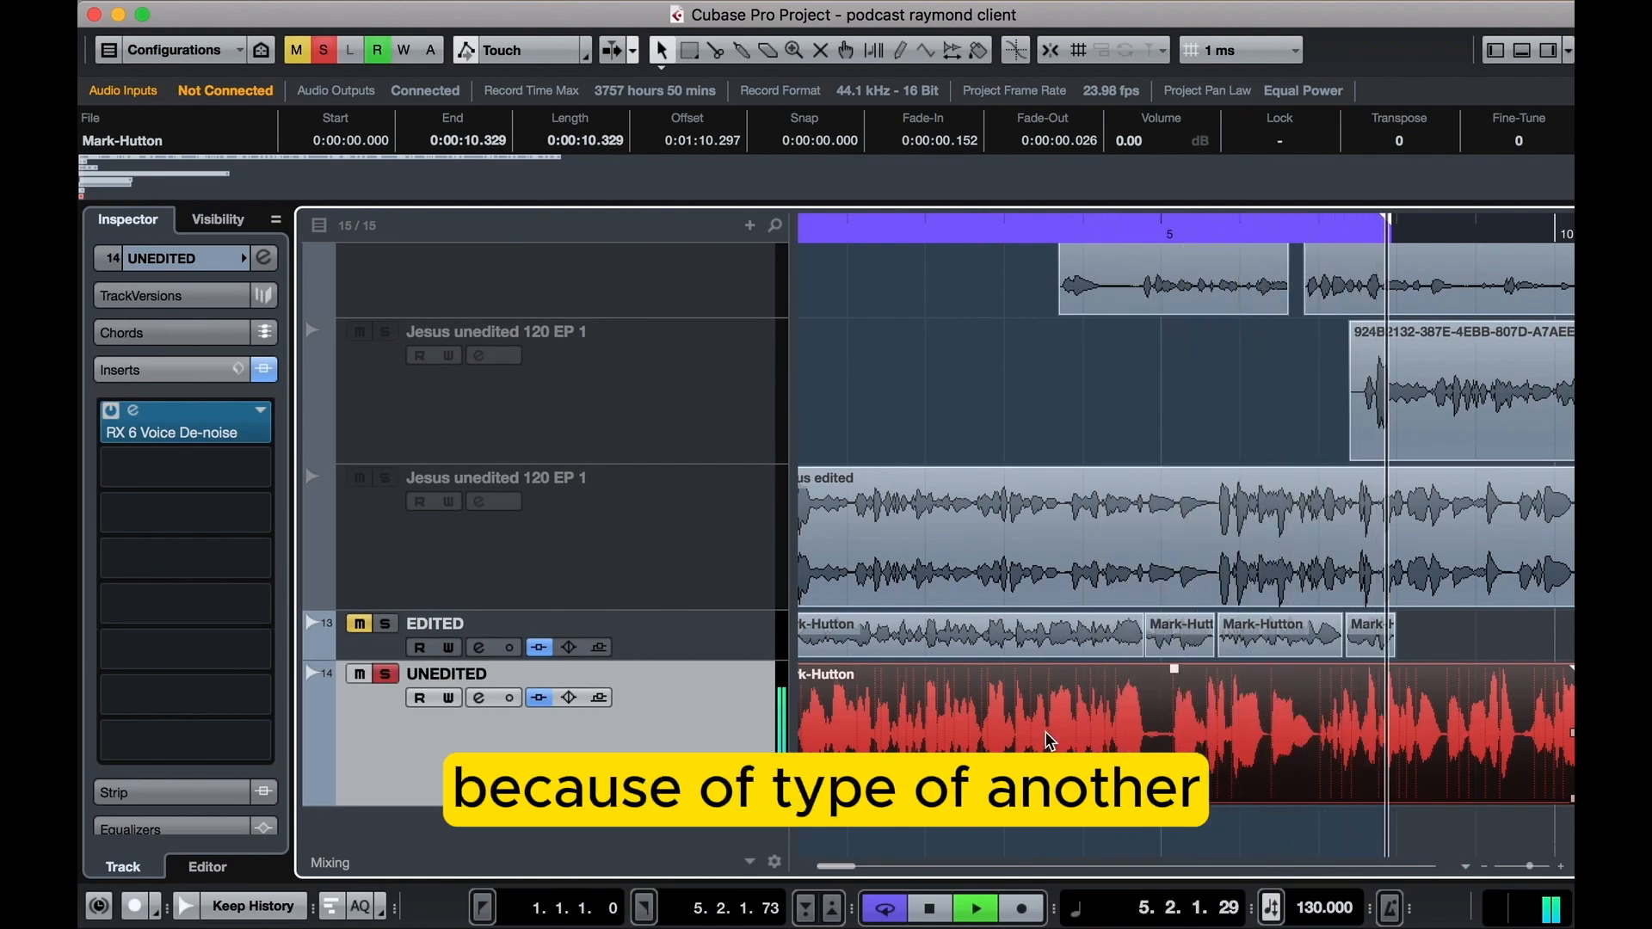
key("space")
Solo the EDITED track with the UNEDITED track muted, and enlarge the height of the EDITED track
left_click(388, 626)
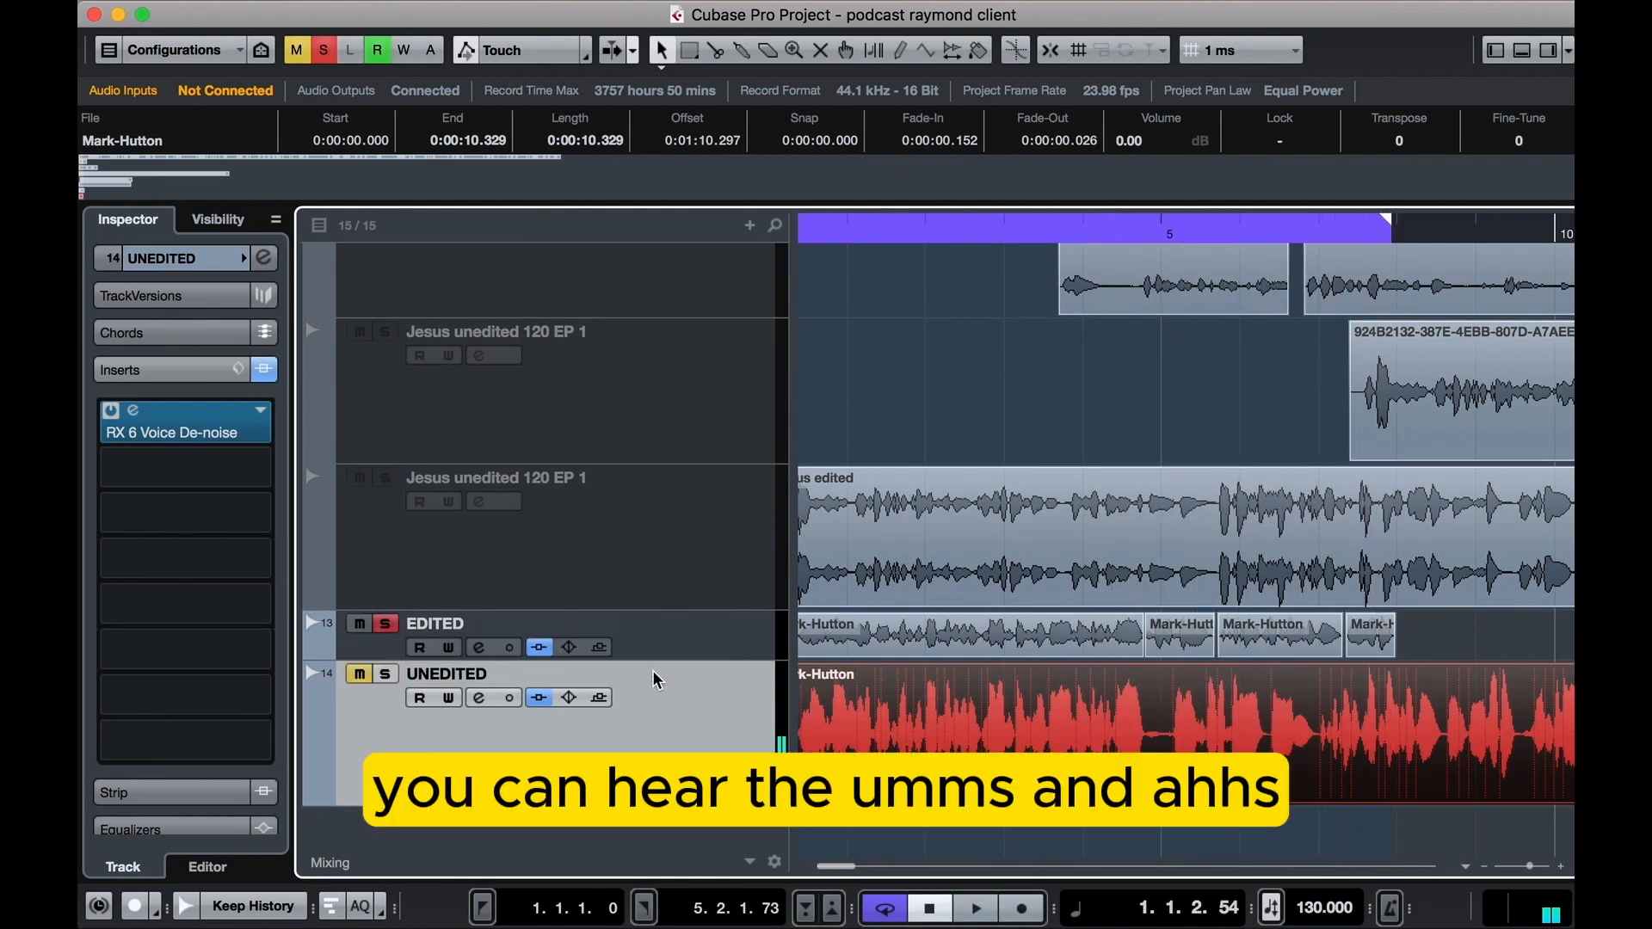
left_click_drag(691, 663, 691, 754)
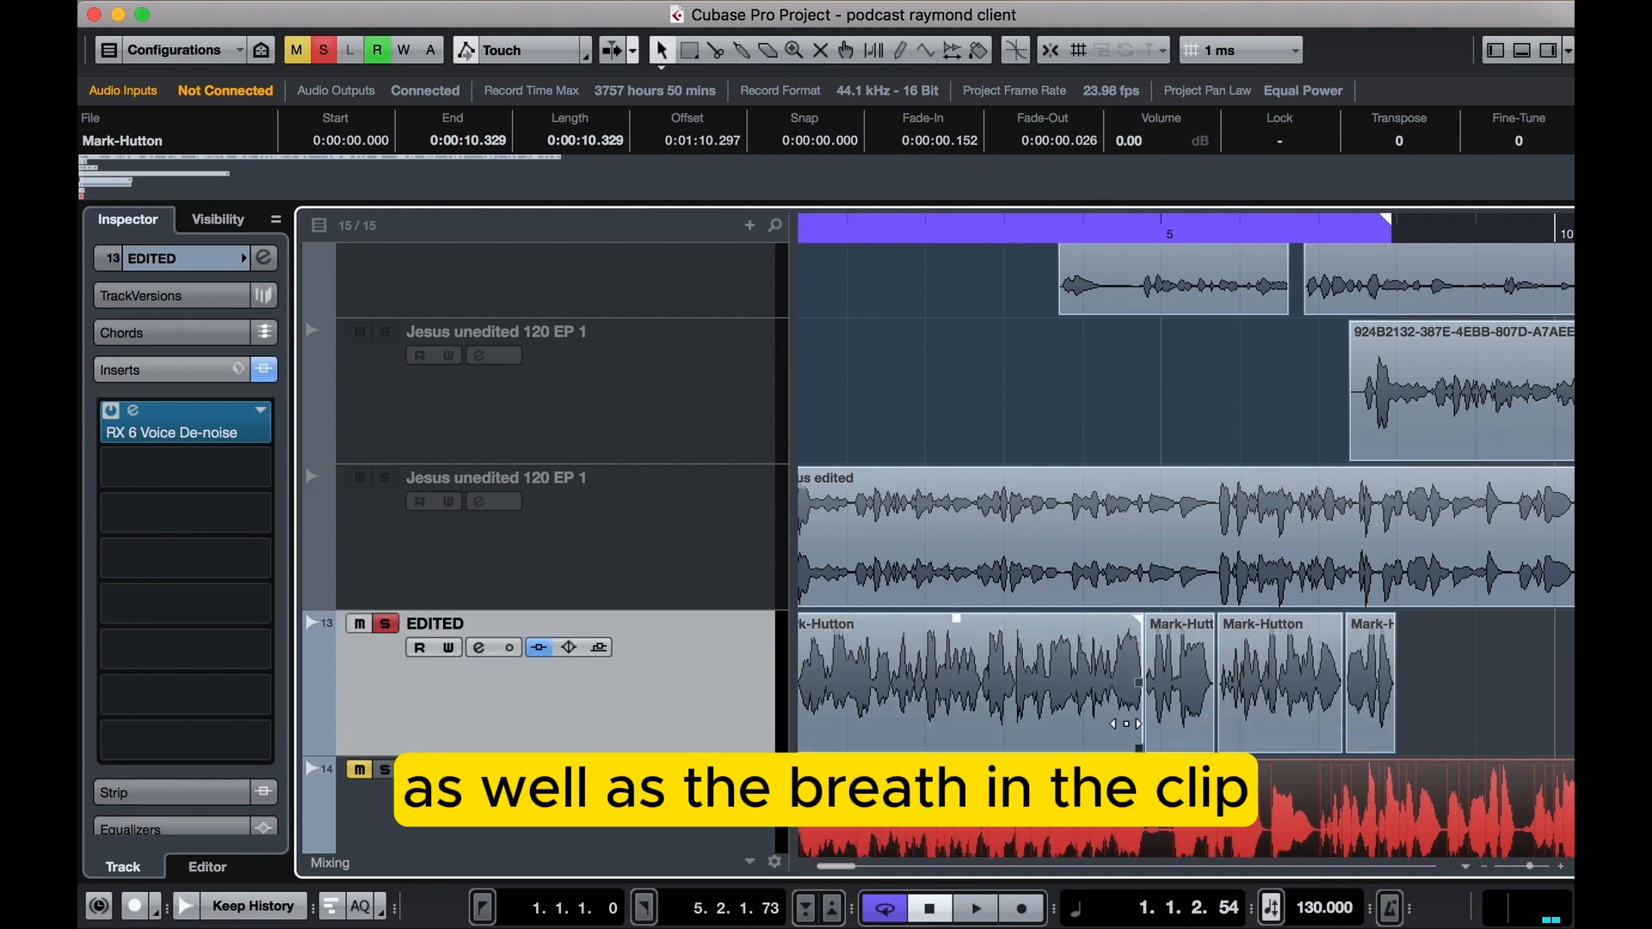
key("g")
key("h")
key("h")
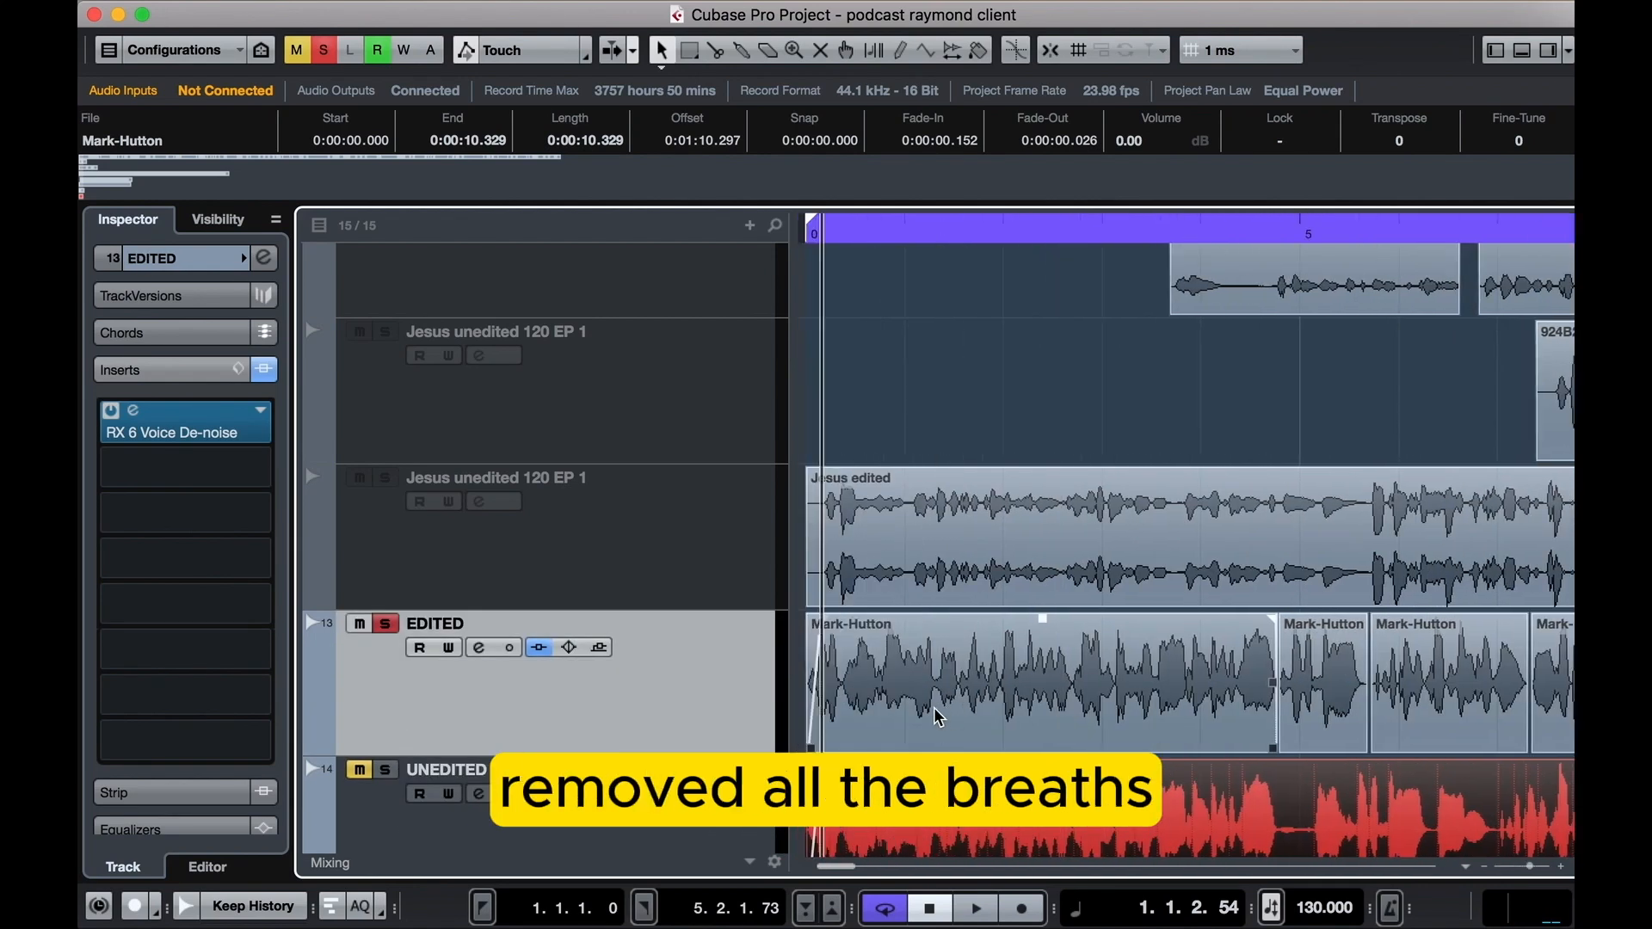
key("g")
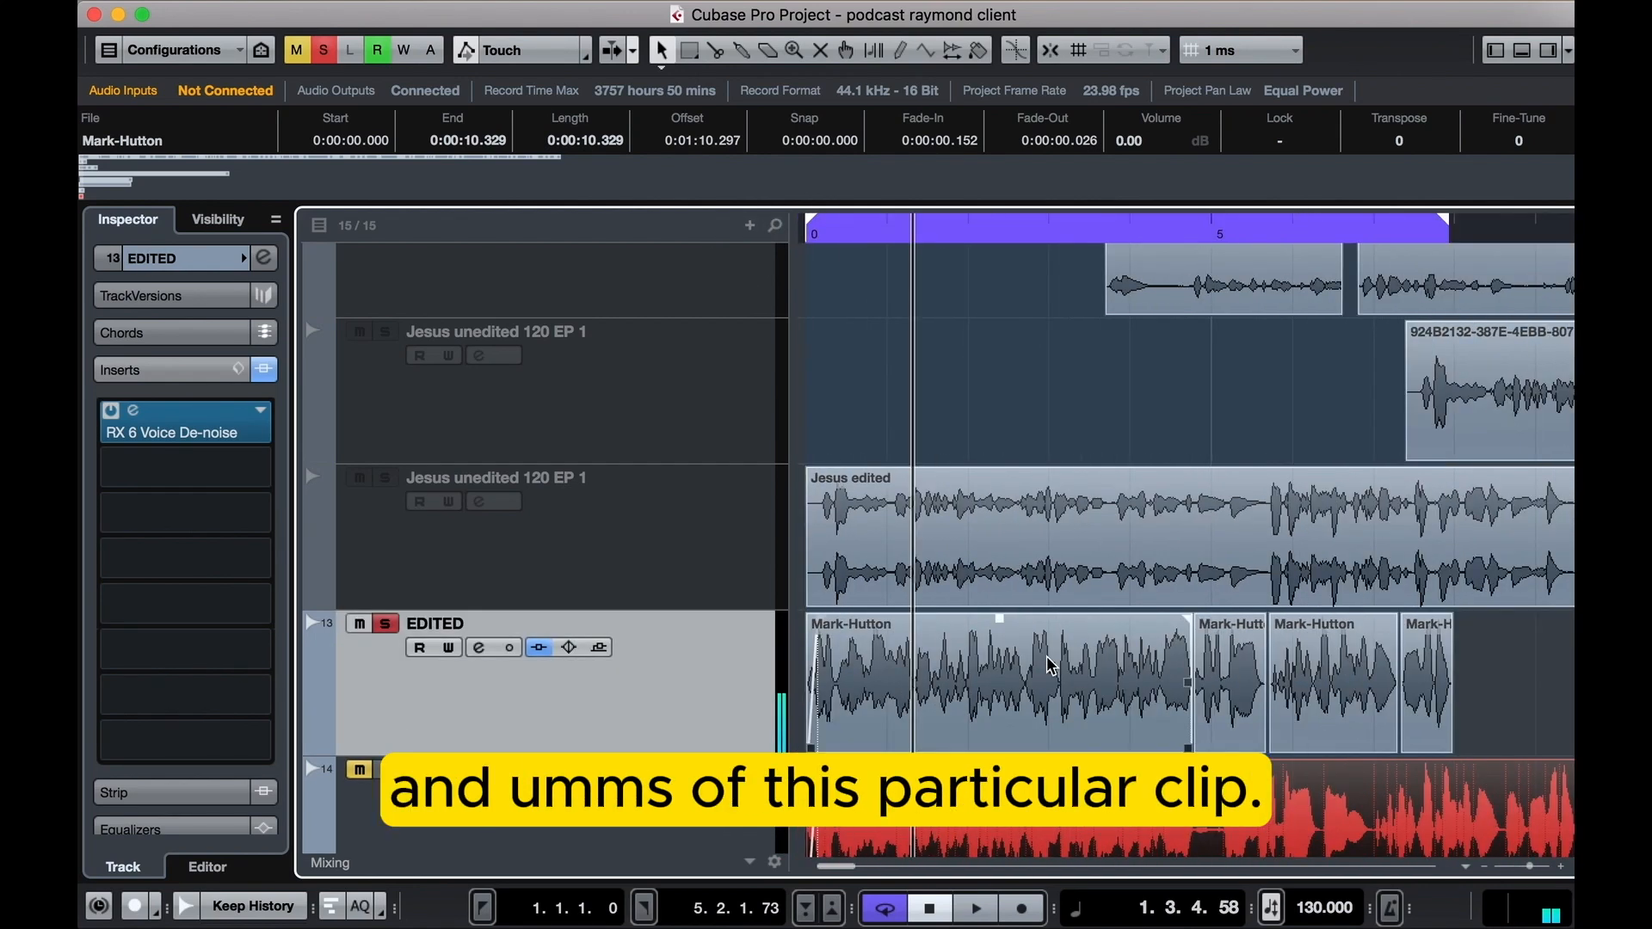
scroll(1049, 665, "down", 1)
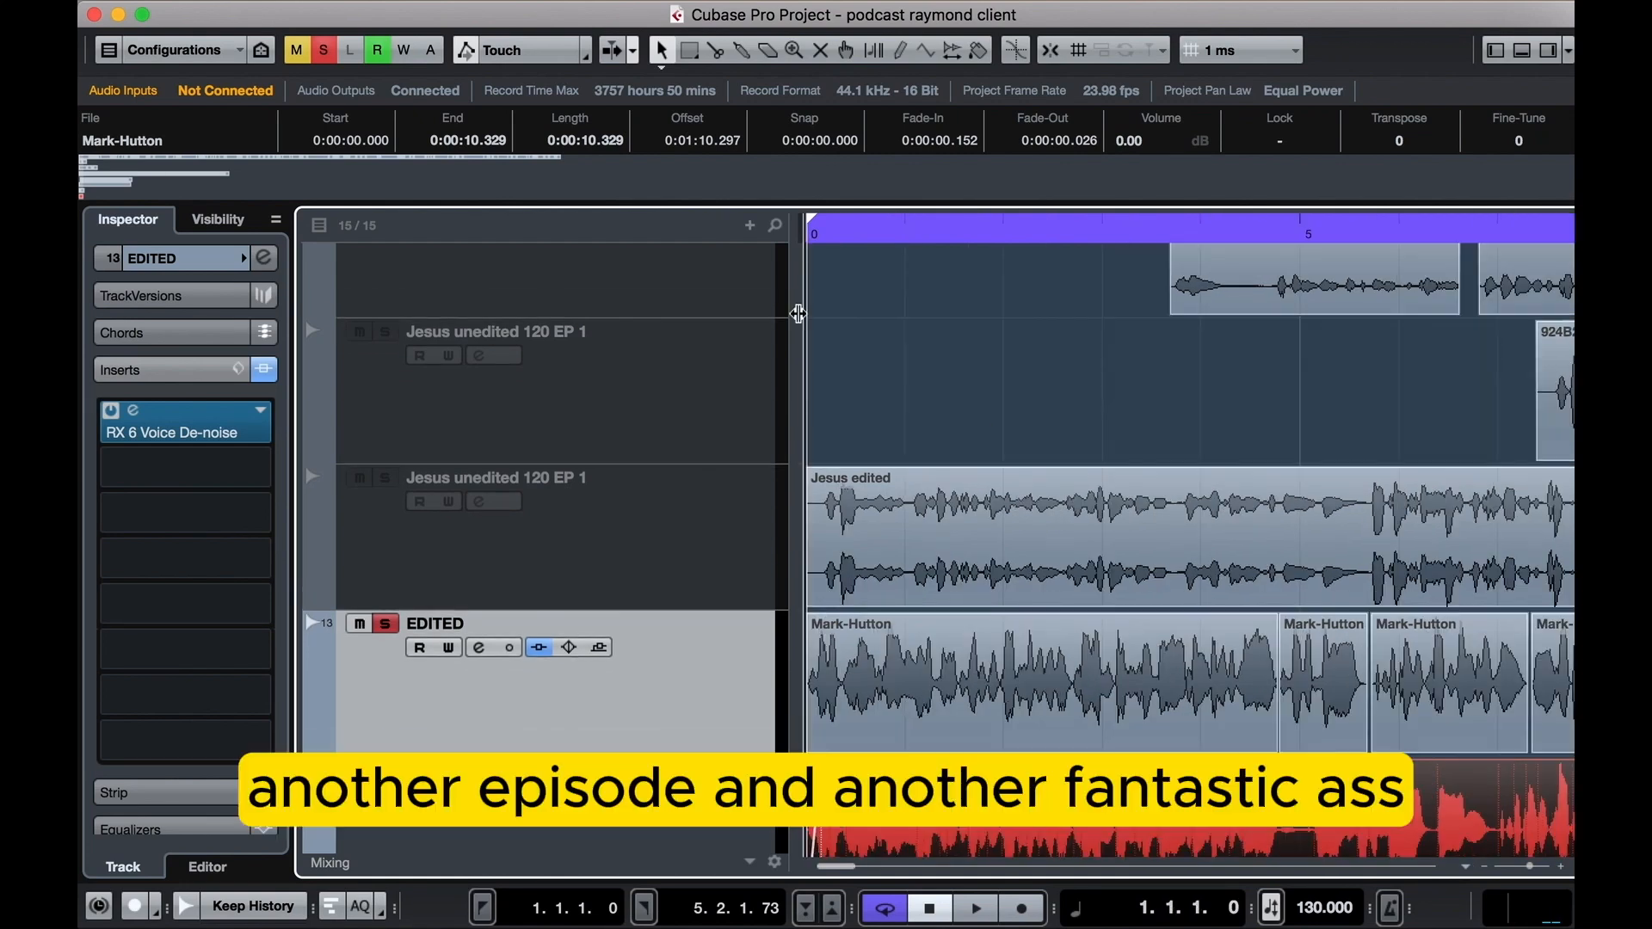
Play the soloed EDITED track from the start to check the removal of breaths and ums
key("space")
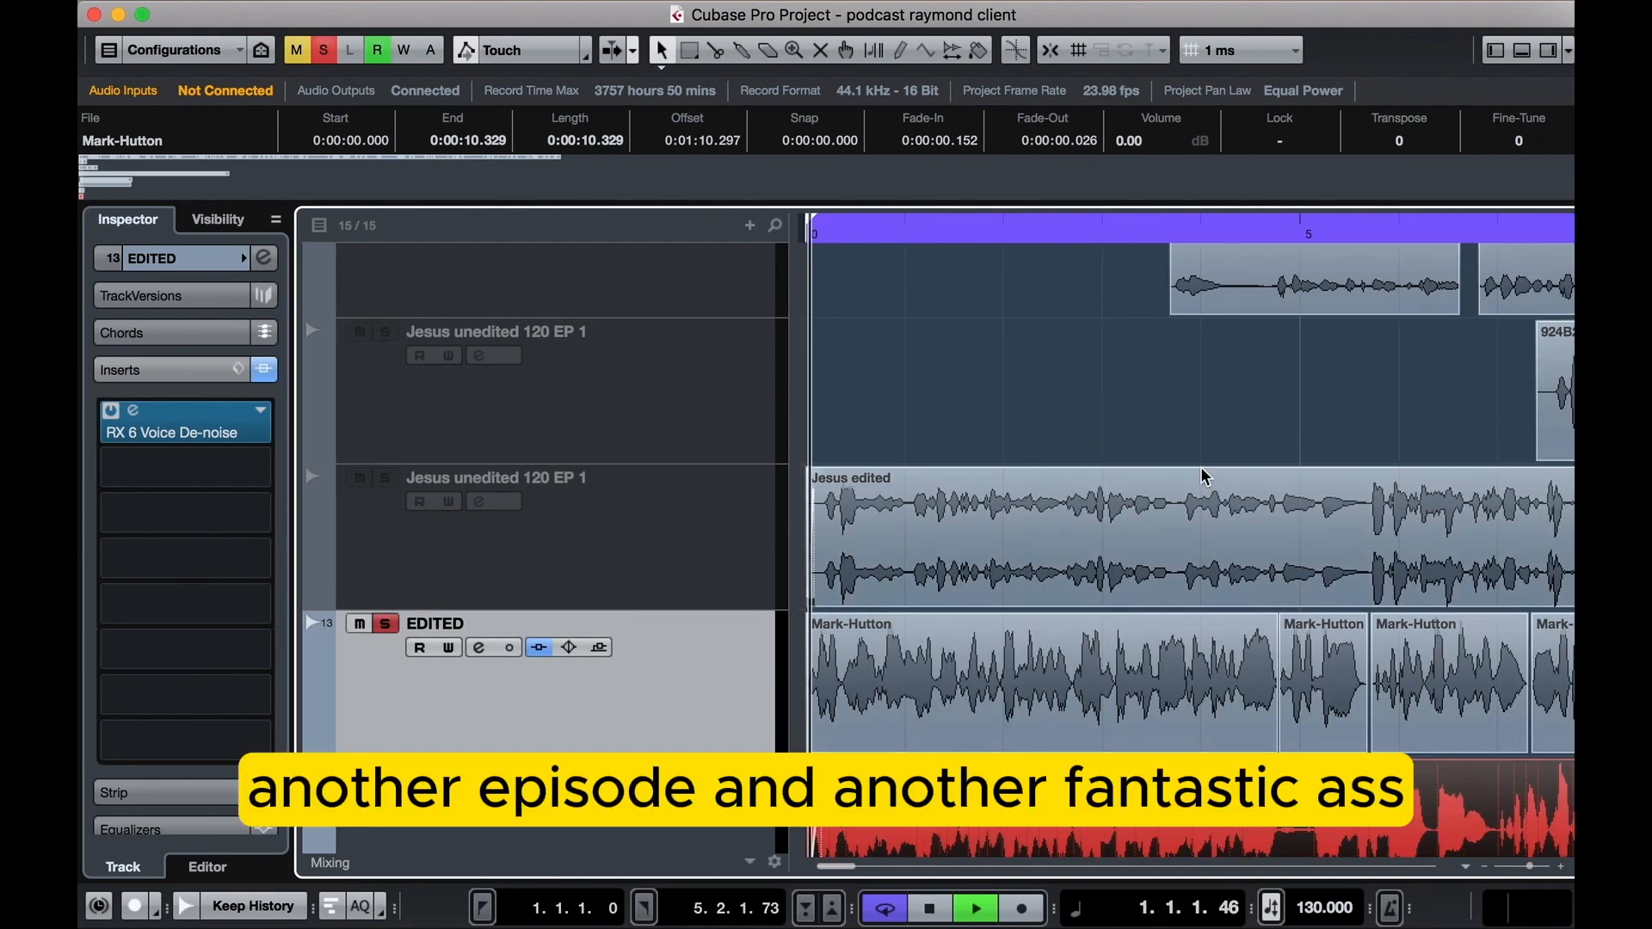
key("g")
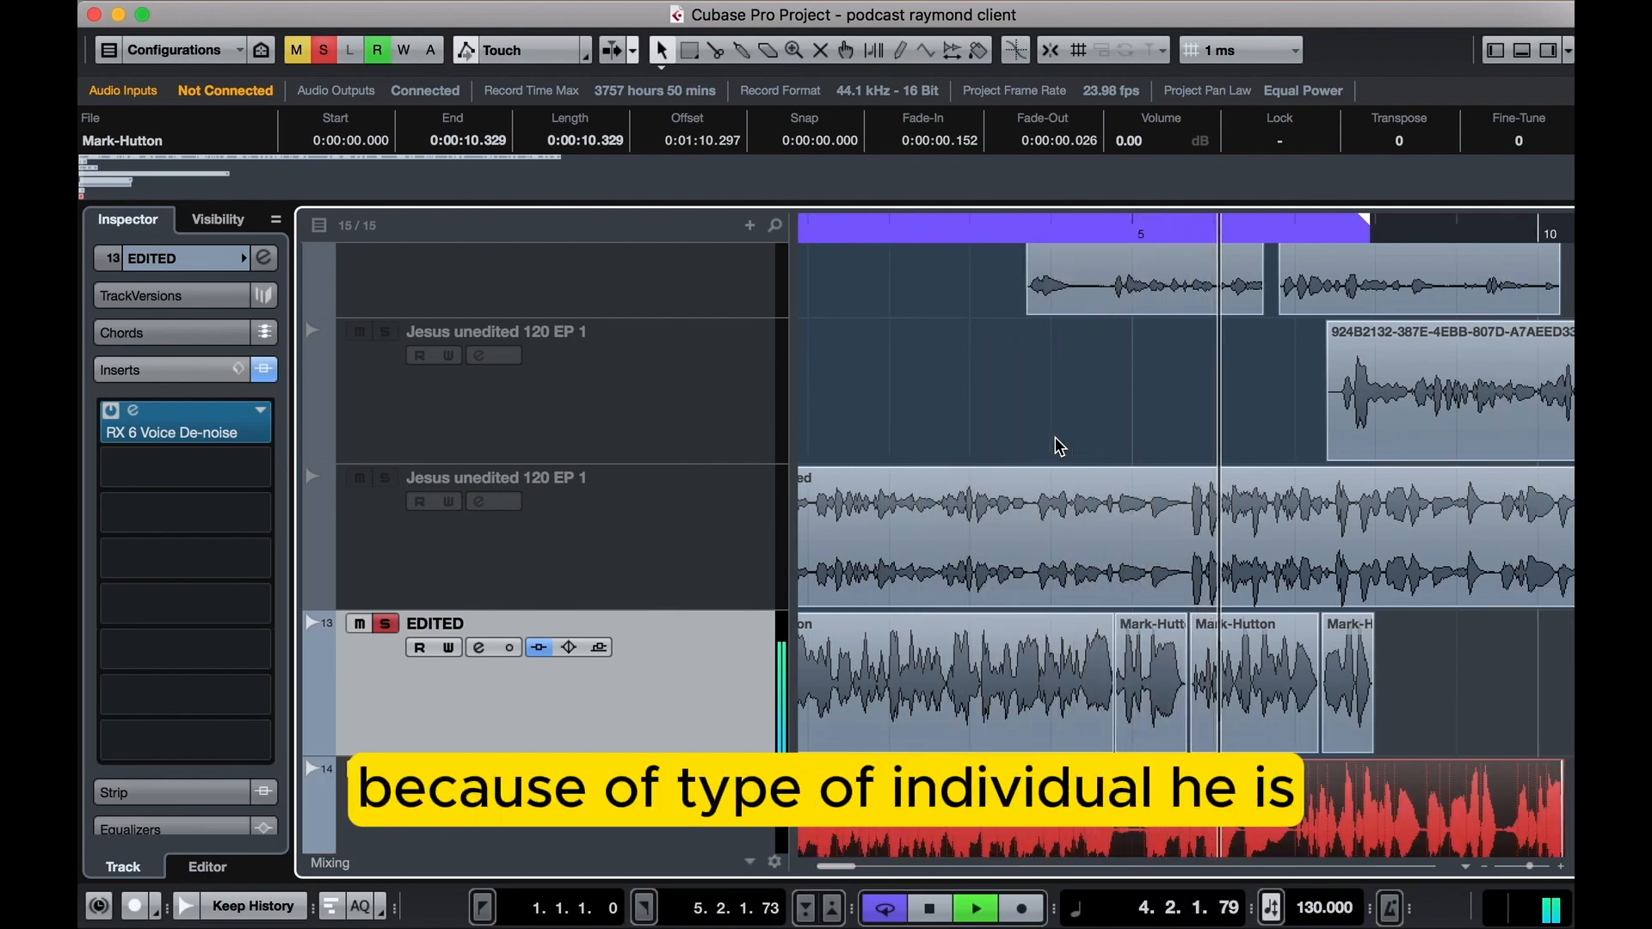
key("space")
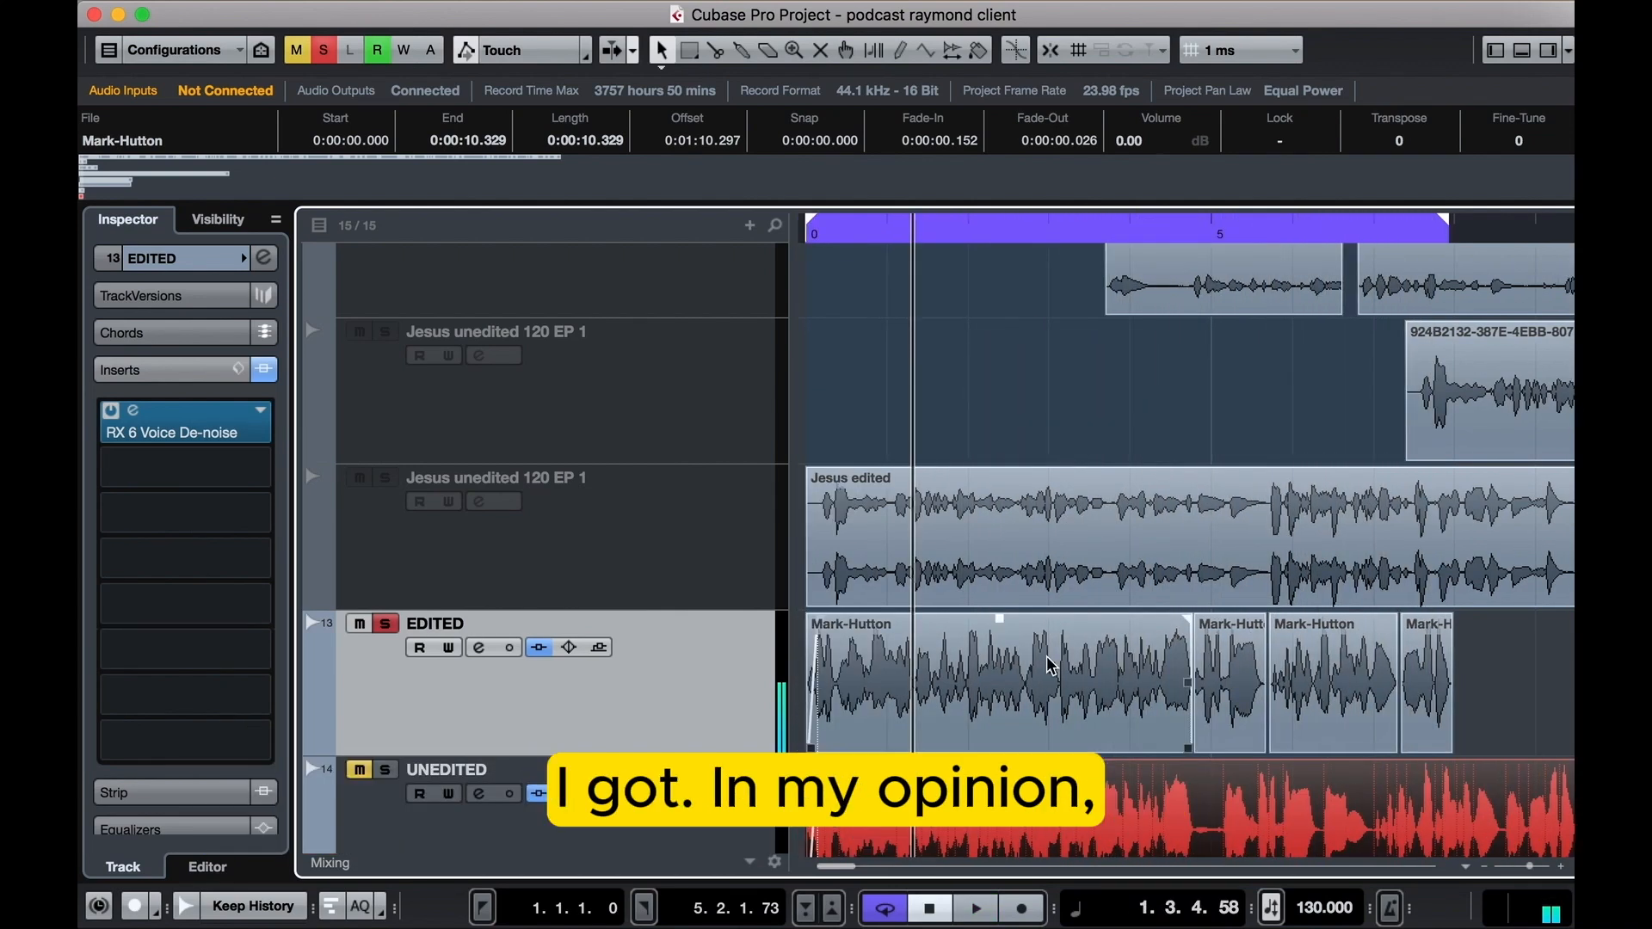
scroll(1050, 665, "down", 2)
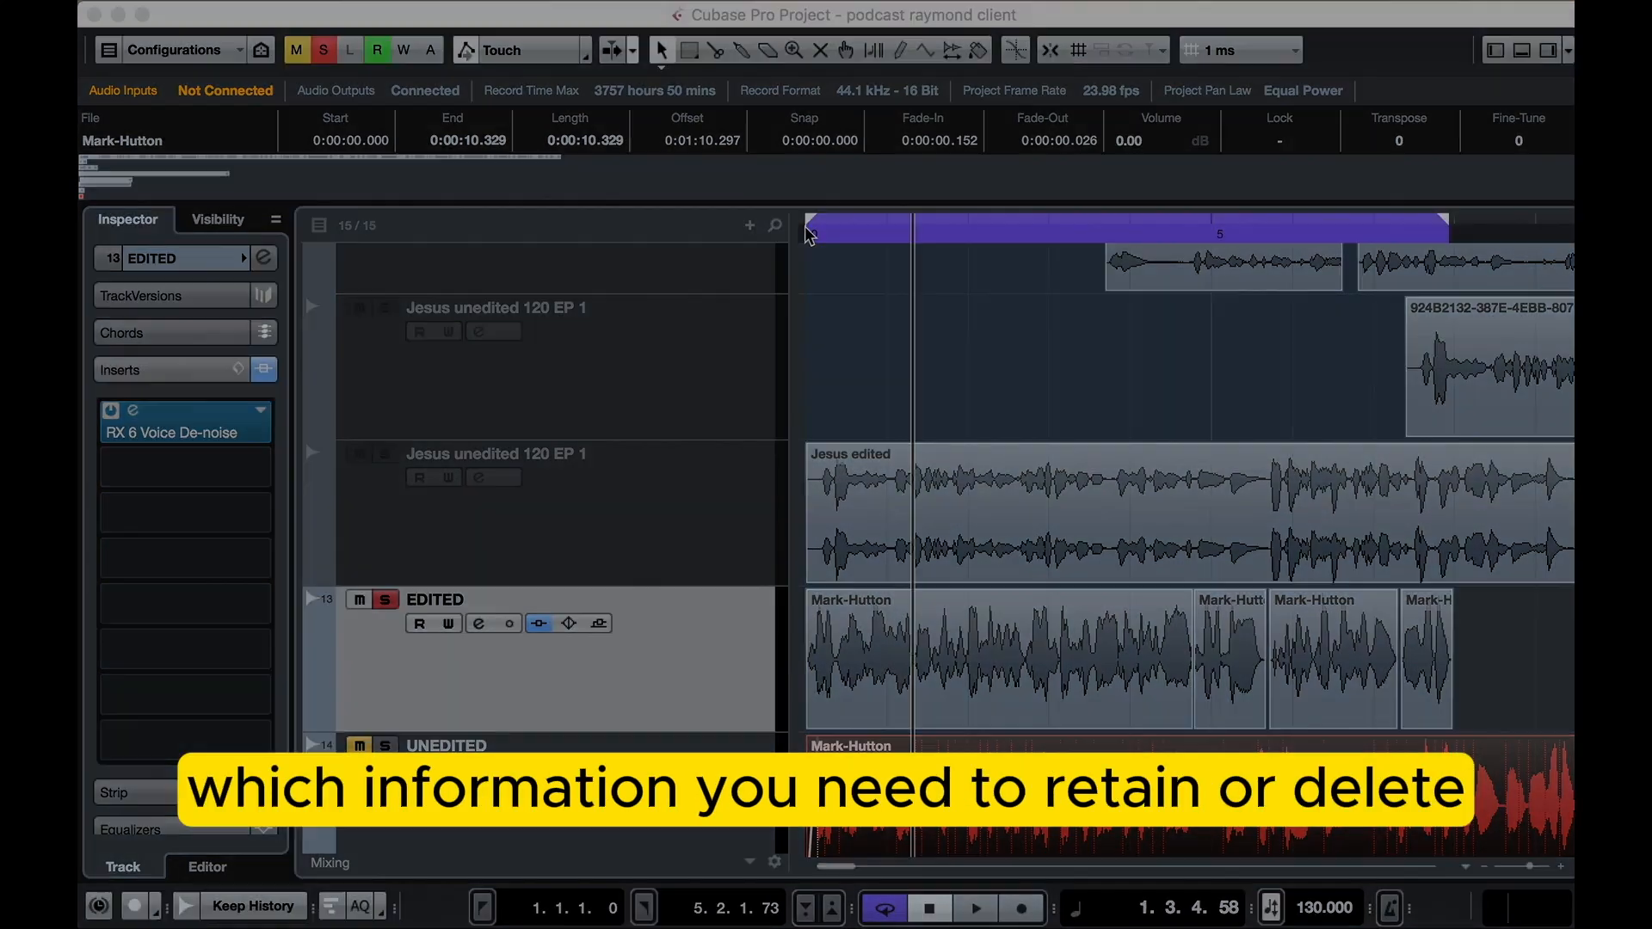
Unmute all the clips on the crossfade version track below EDITED FADE IN/OUT with the Mute tool
right_click(1172, 557)
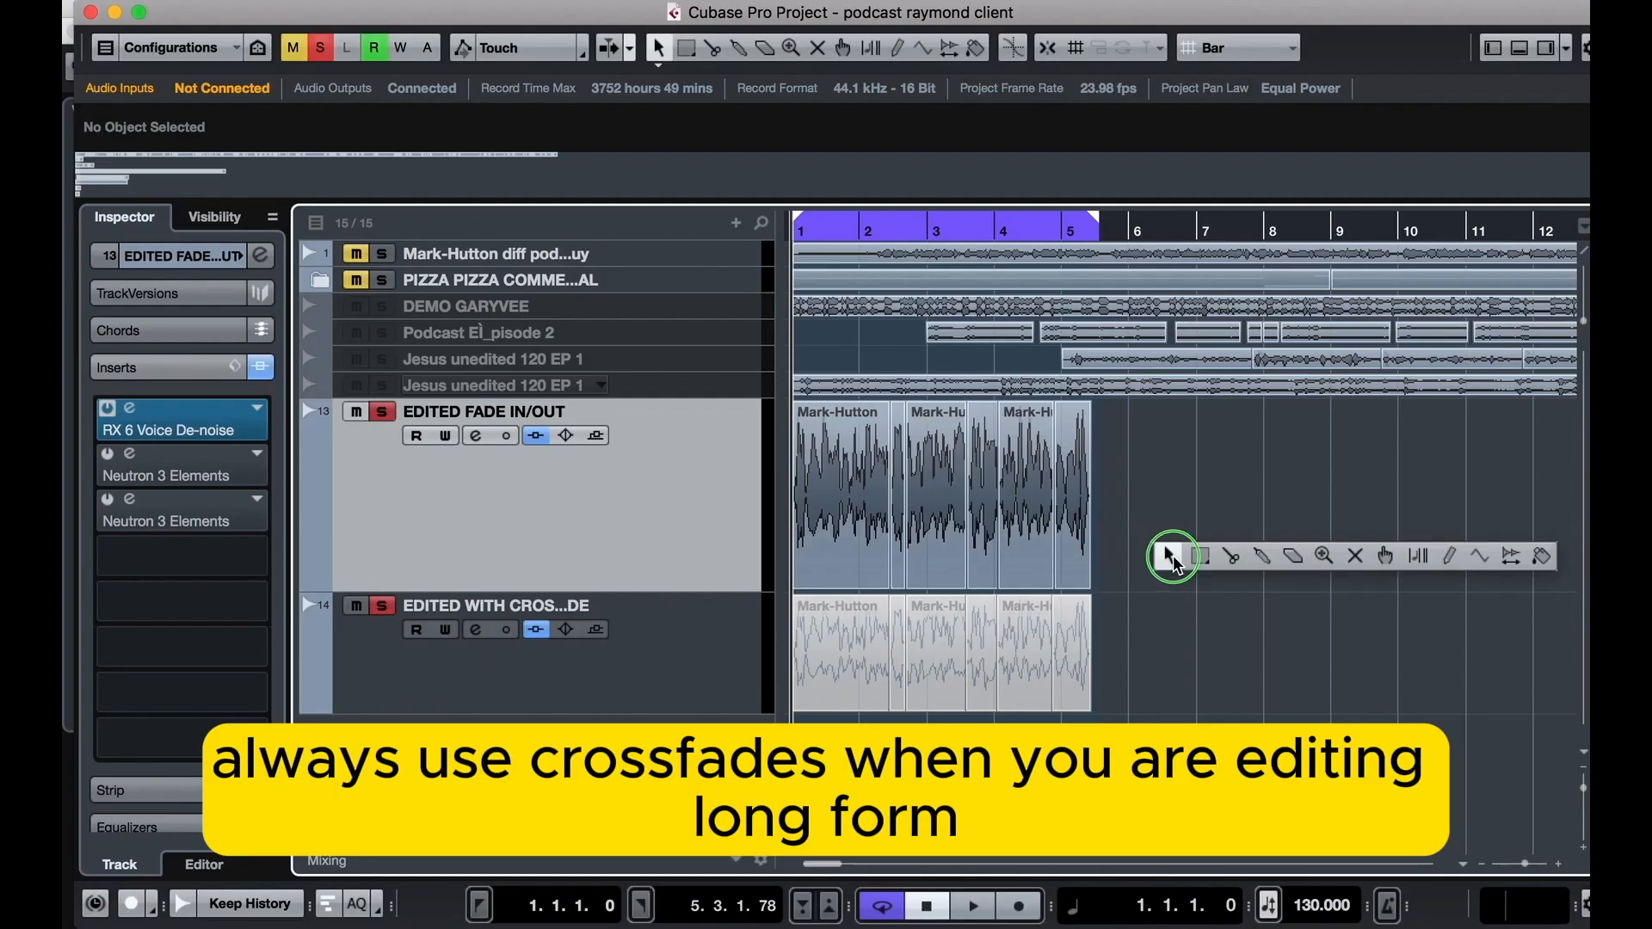
left_click(1183, 558)
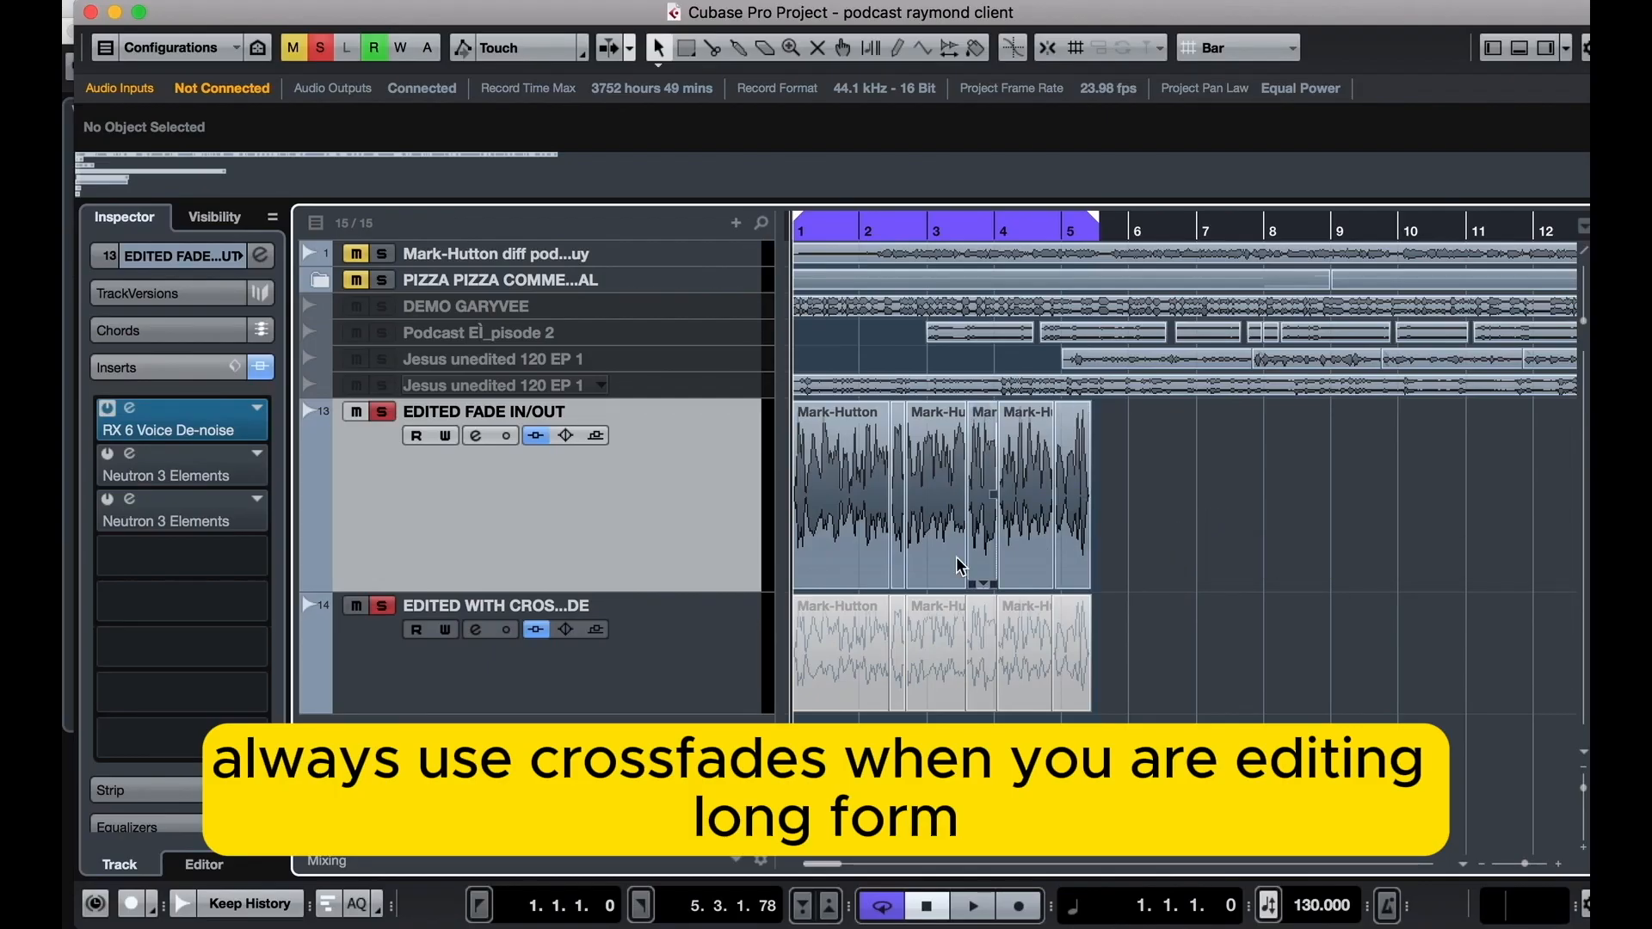
scroll(890, 605, "up", 10)
scroll(915, 584, "down", 8)
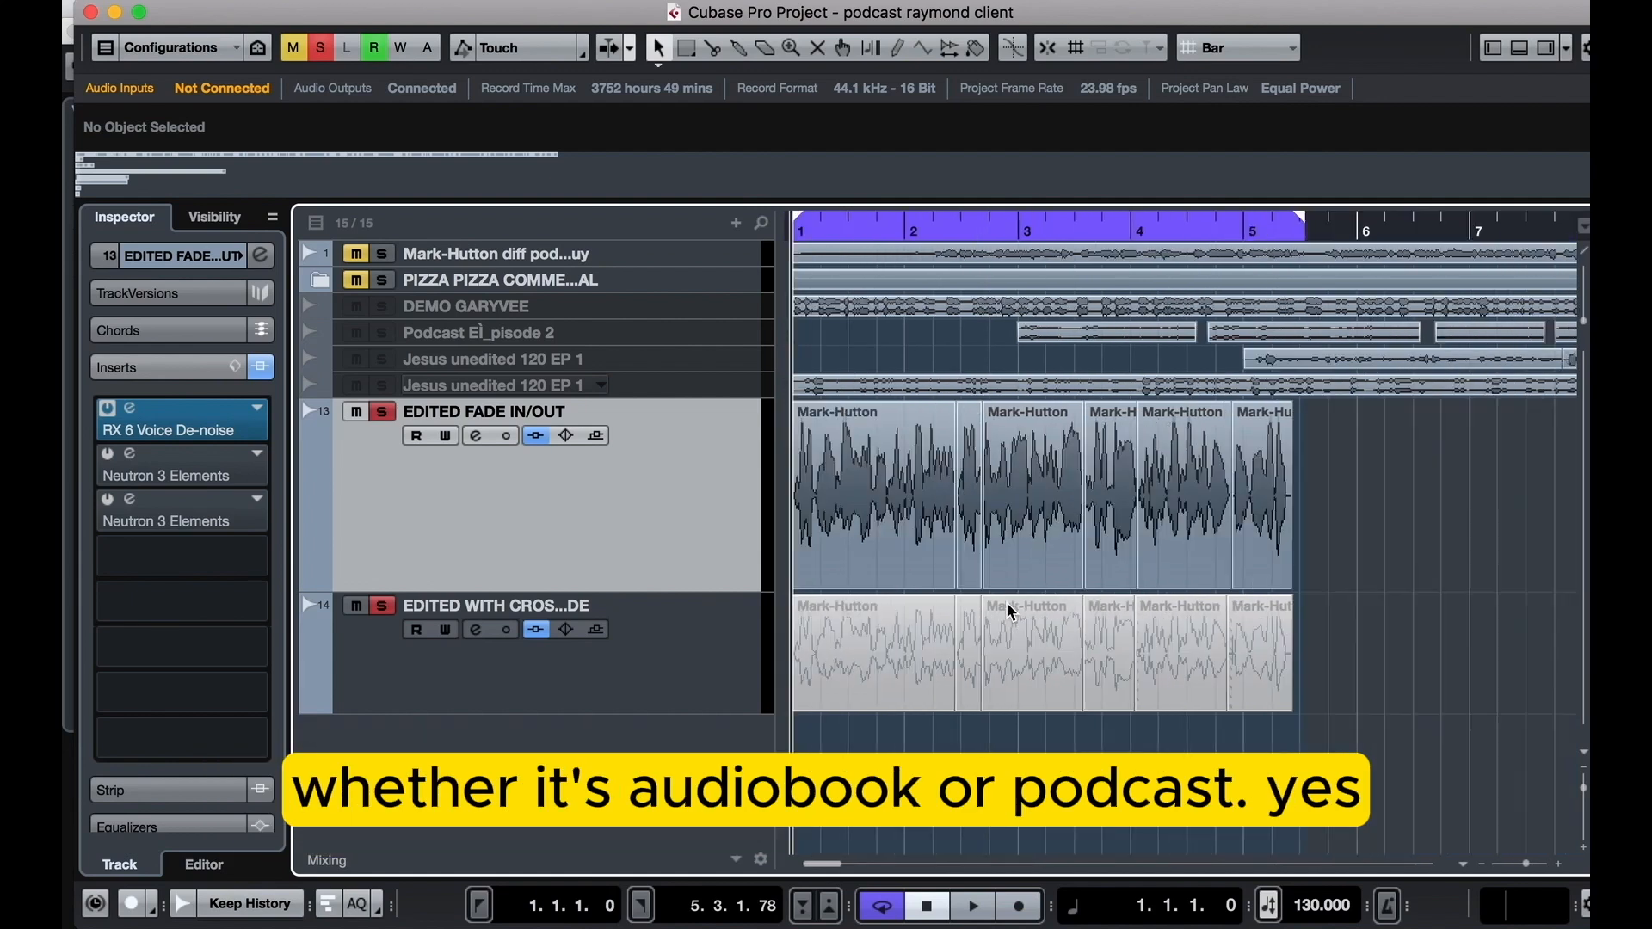
scroll(1009, 609, "down", 3)
right_click(1183, 680)
left_click(1379, 683)
left_click_drag(1324, 671, 716, 654)
Compare the fade-ins and fade-outs with the crossfades at the cuts between beats 2.2 and 3 on both edited tracks
scroll(892, 702, "up", 8)
scroll(1110, 672, "up", 5)
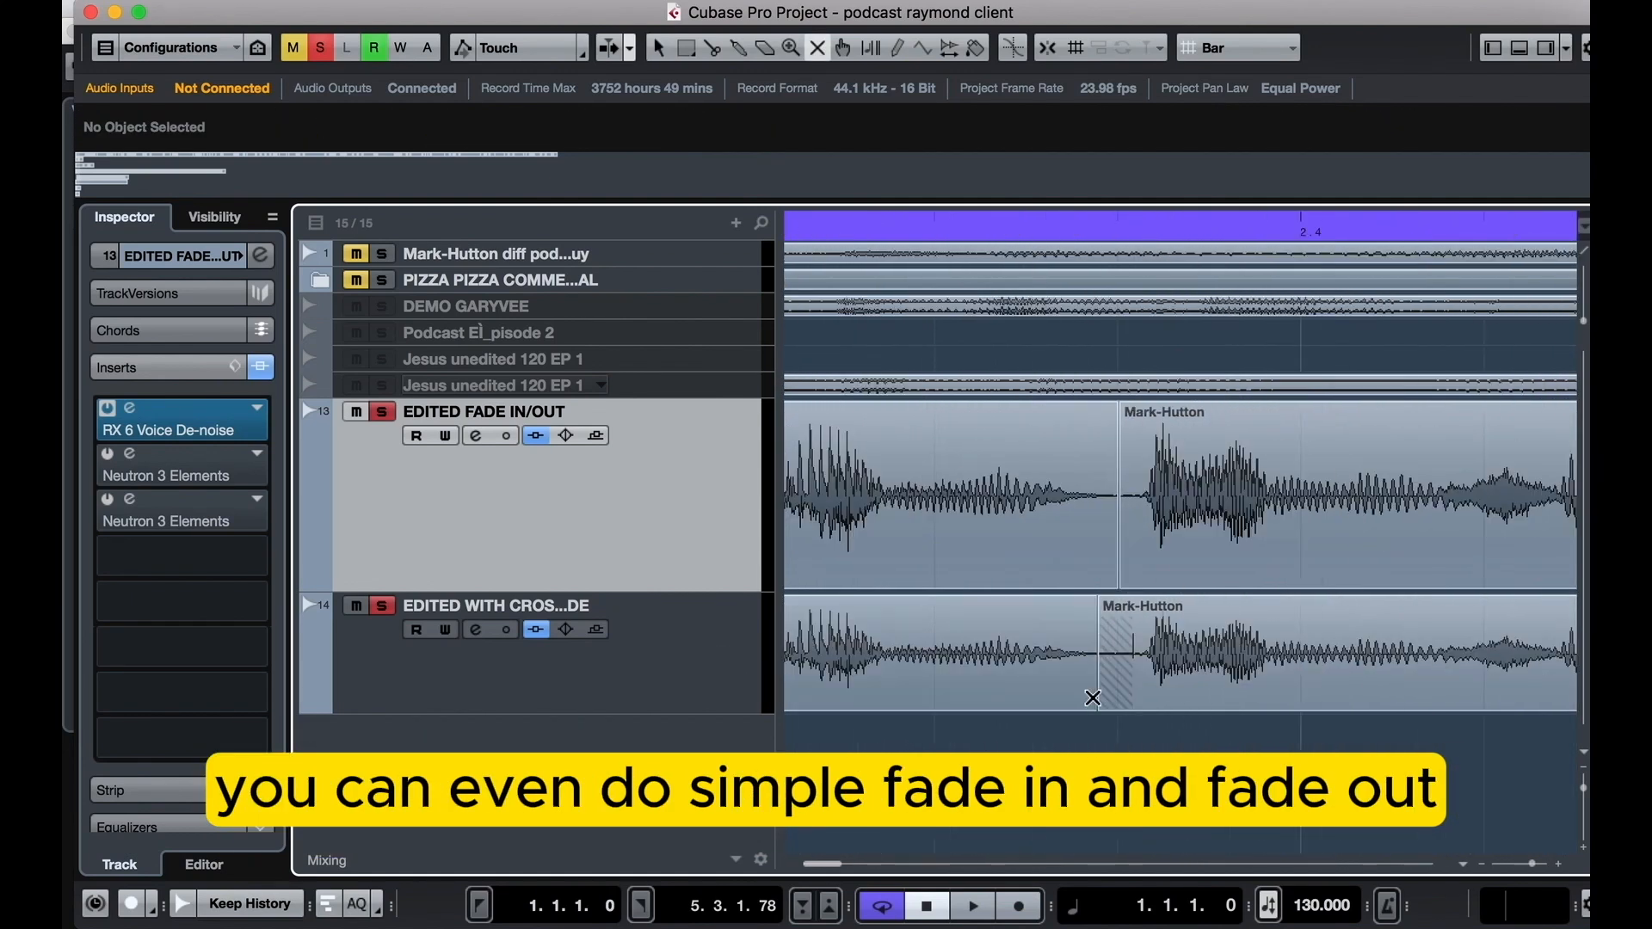
scroll(1112, 673, "up", 6)
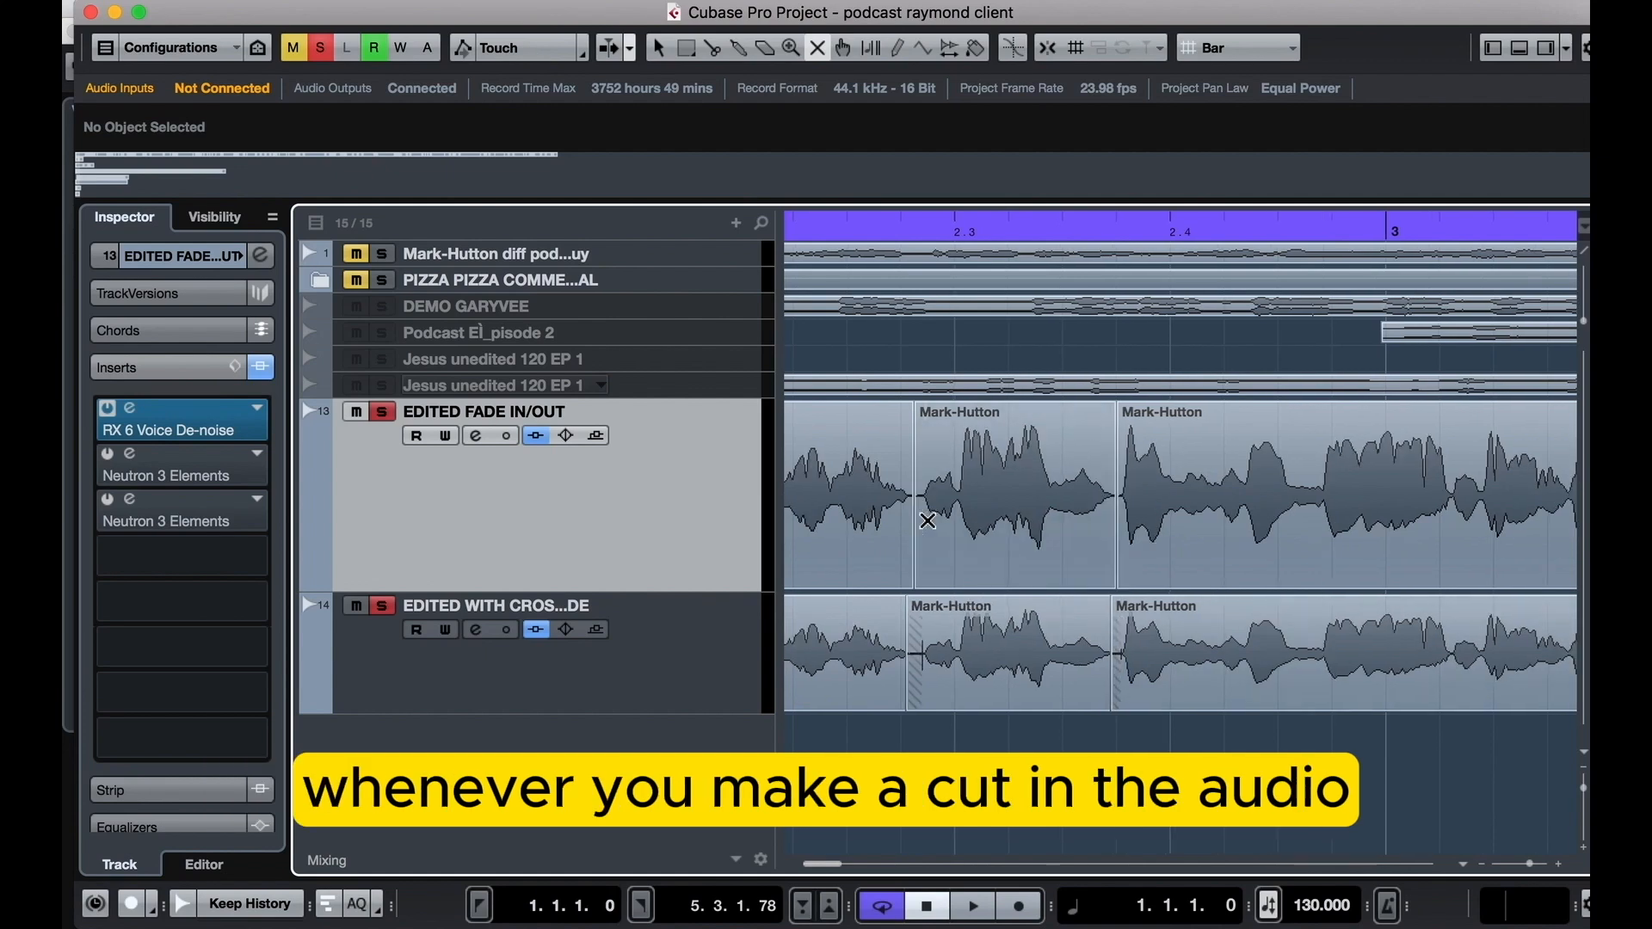
scroll(942, 528, "down", 15)
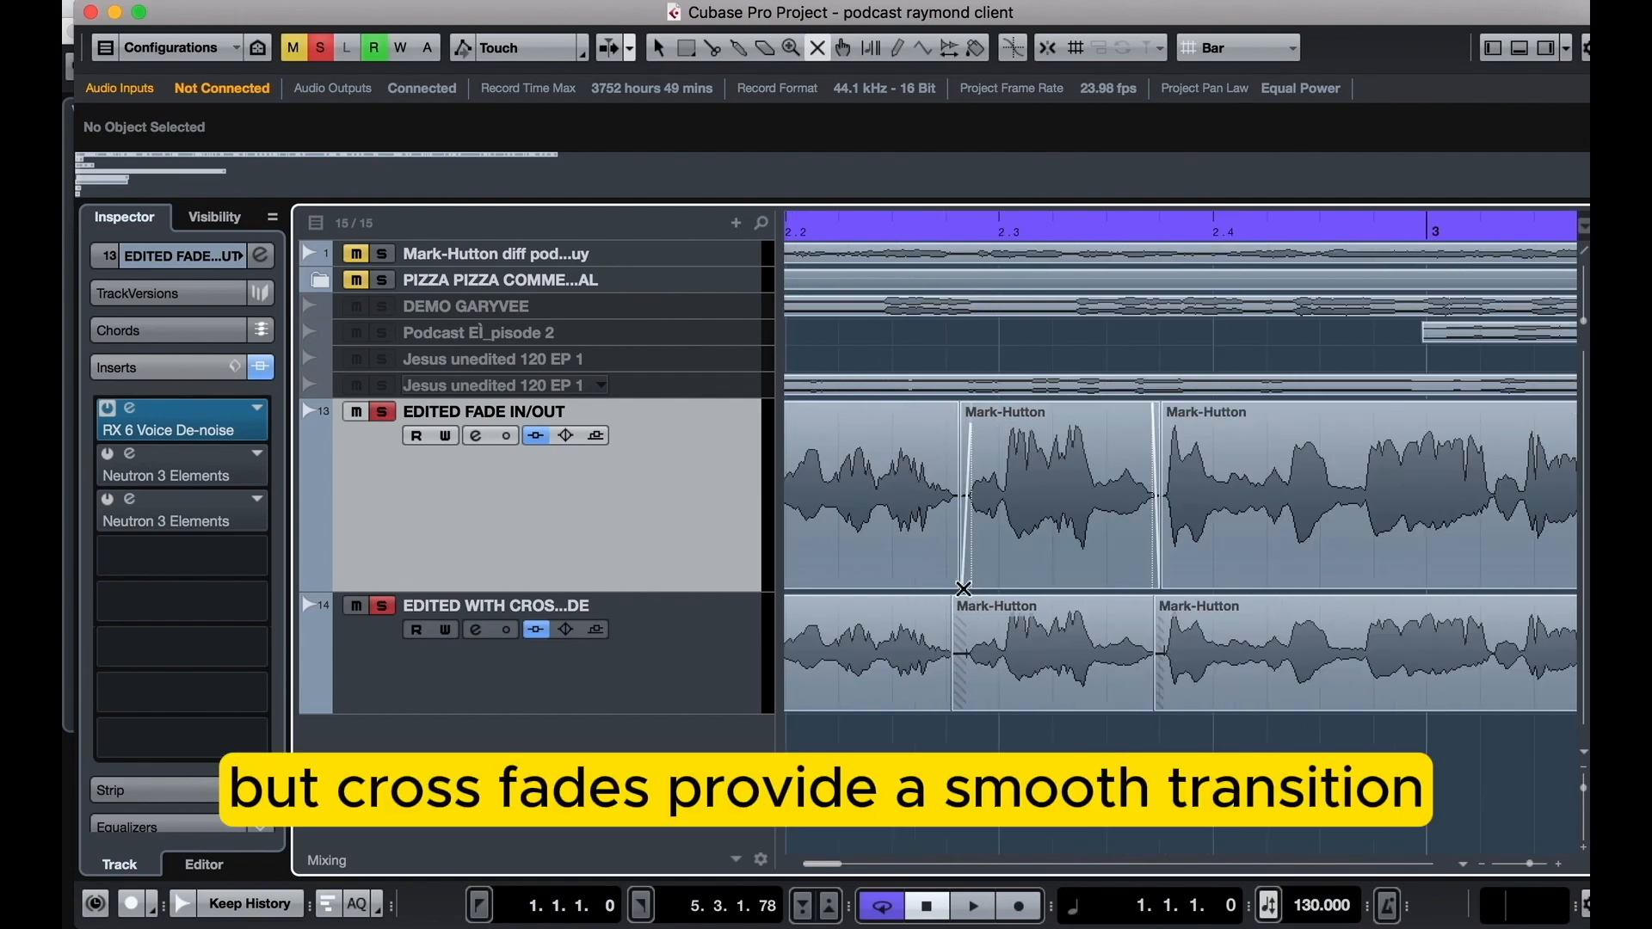
scroll(965, 590, "down", 3)
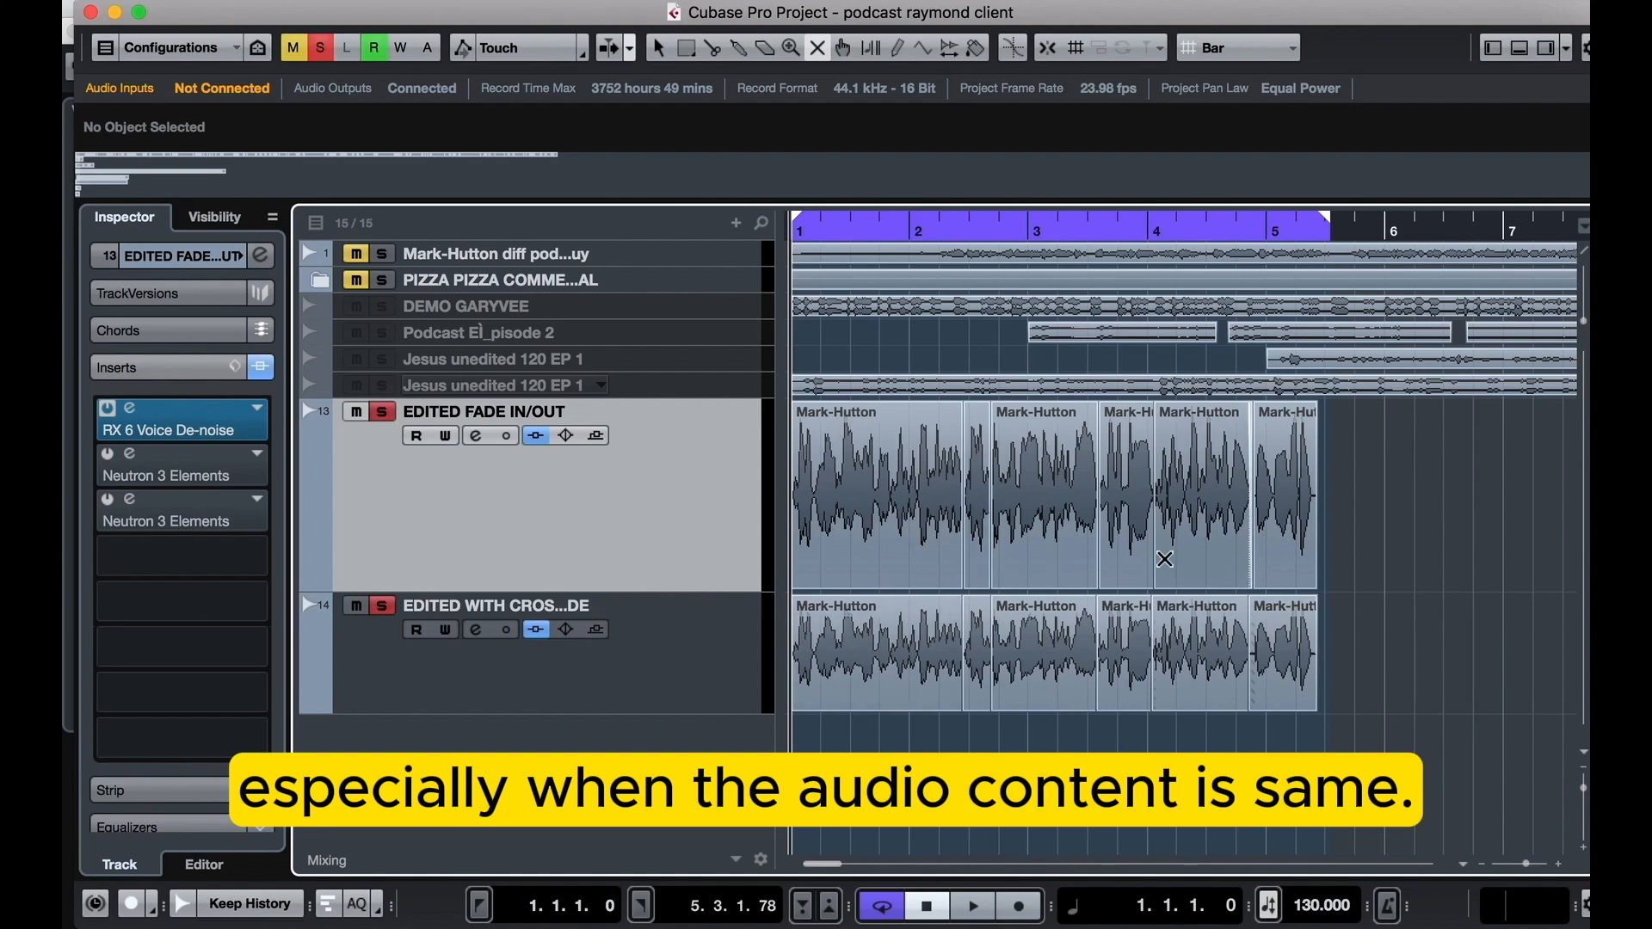
Mute all clips on the EDITED WITH CROSSFADE track with the Mute tool and play the EDITED FADE IN/OUT version
key("1")
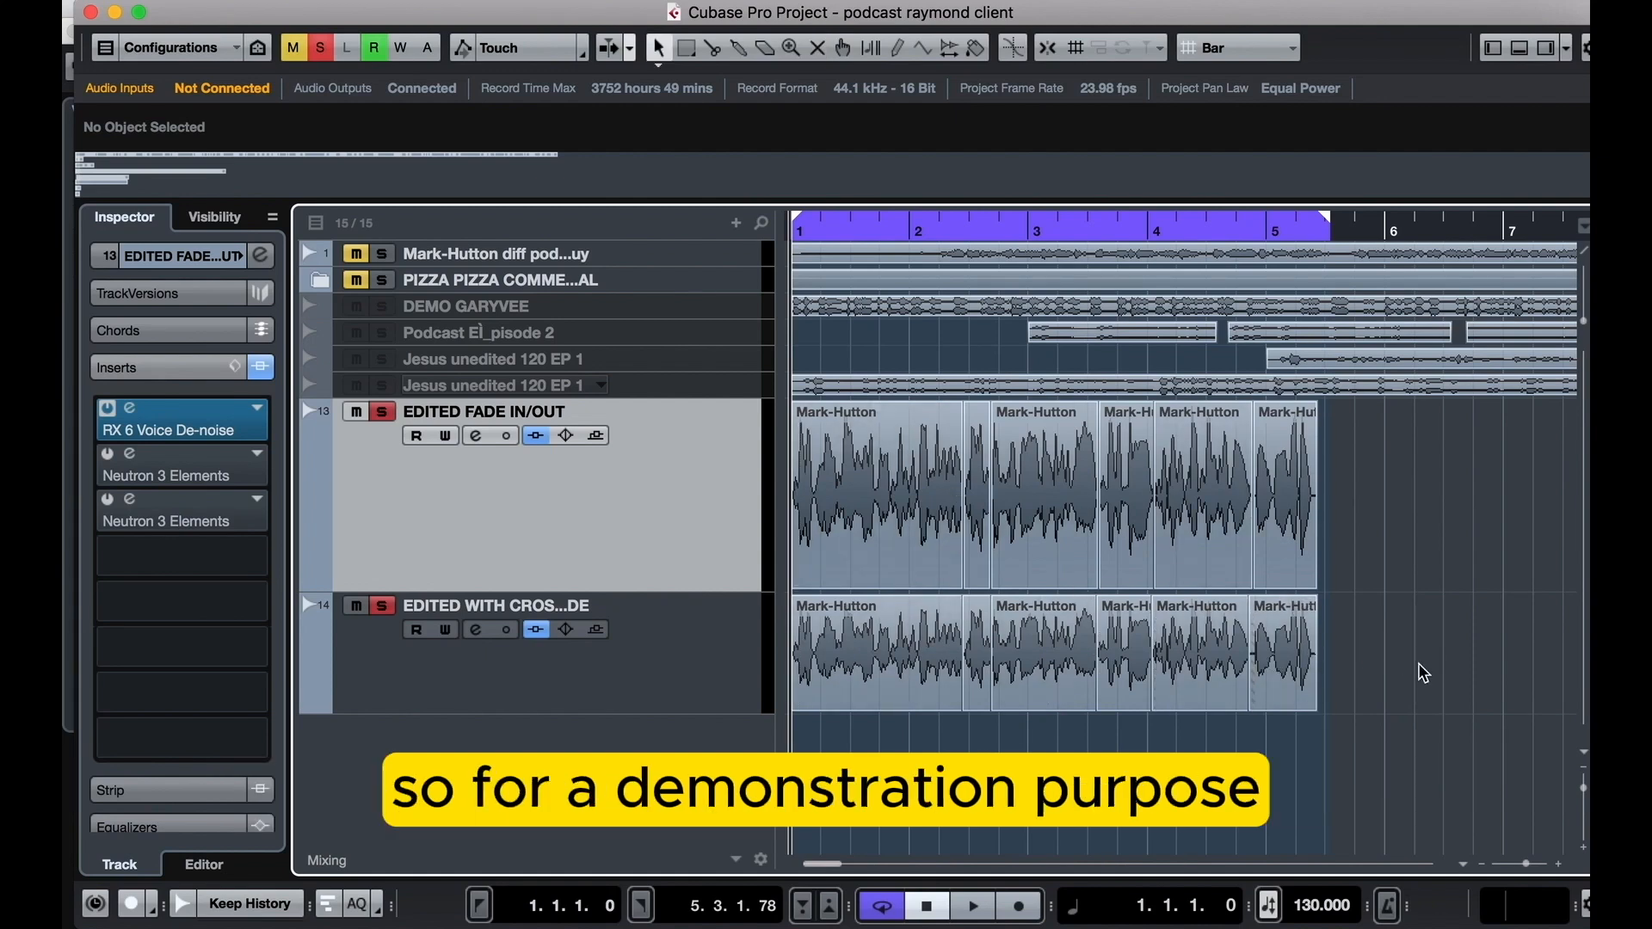
right_click(1356, 657)
left_click(1388, 652)
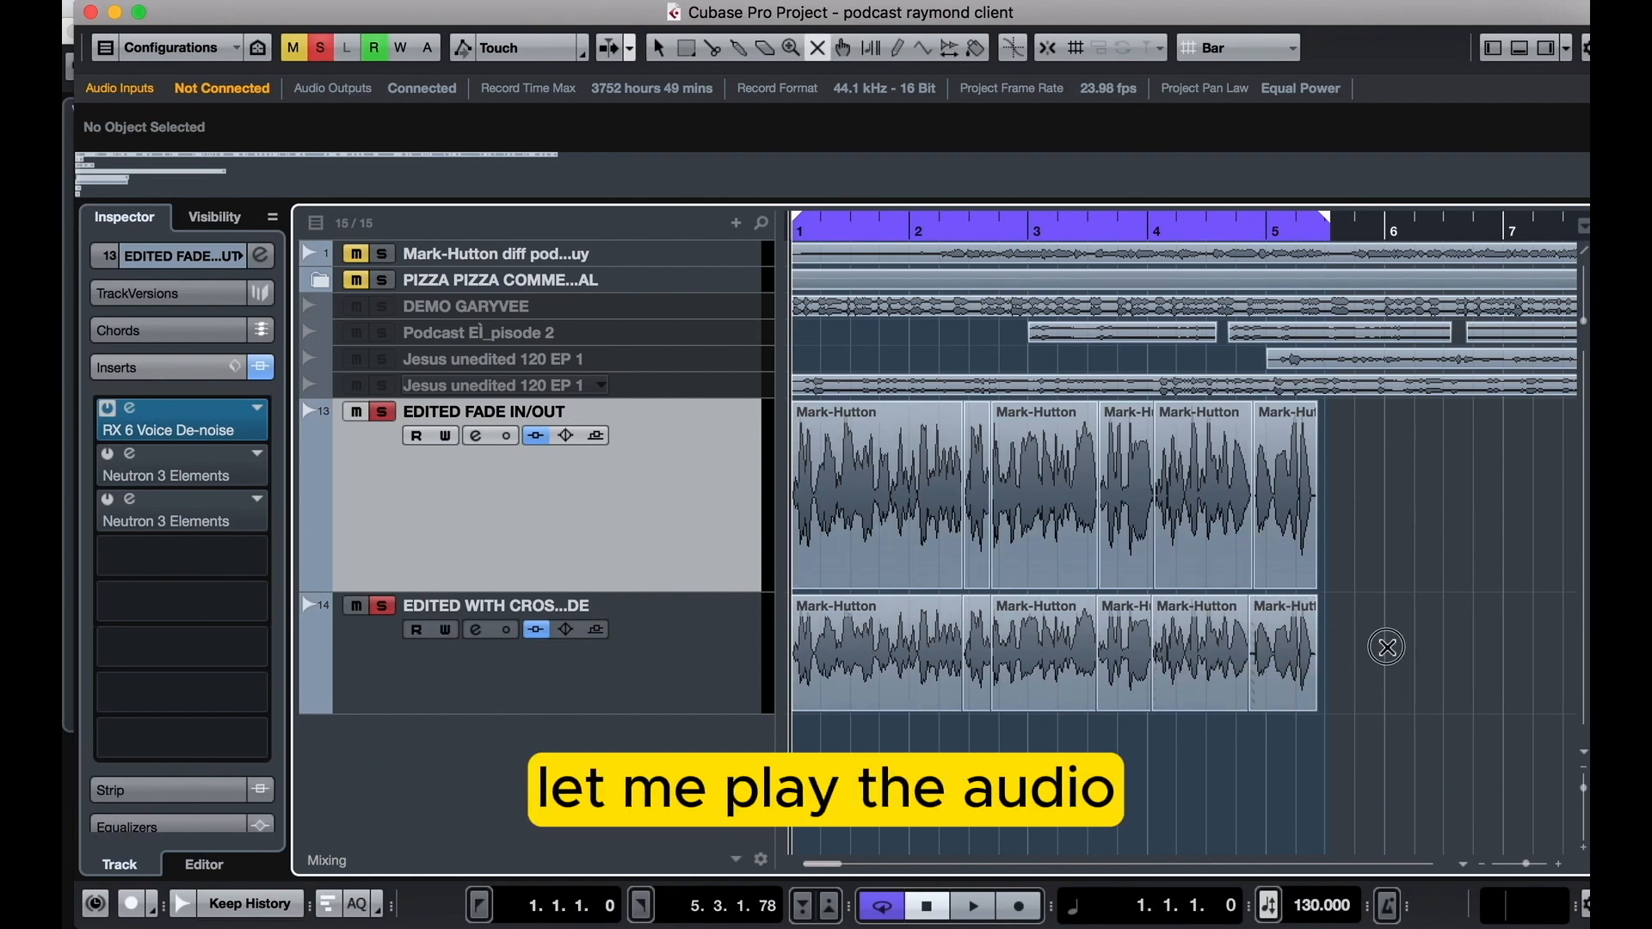
left_click_drag(898, 684, 855, 711)
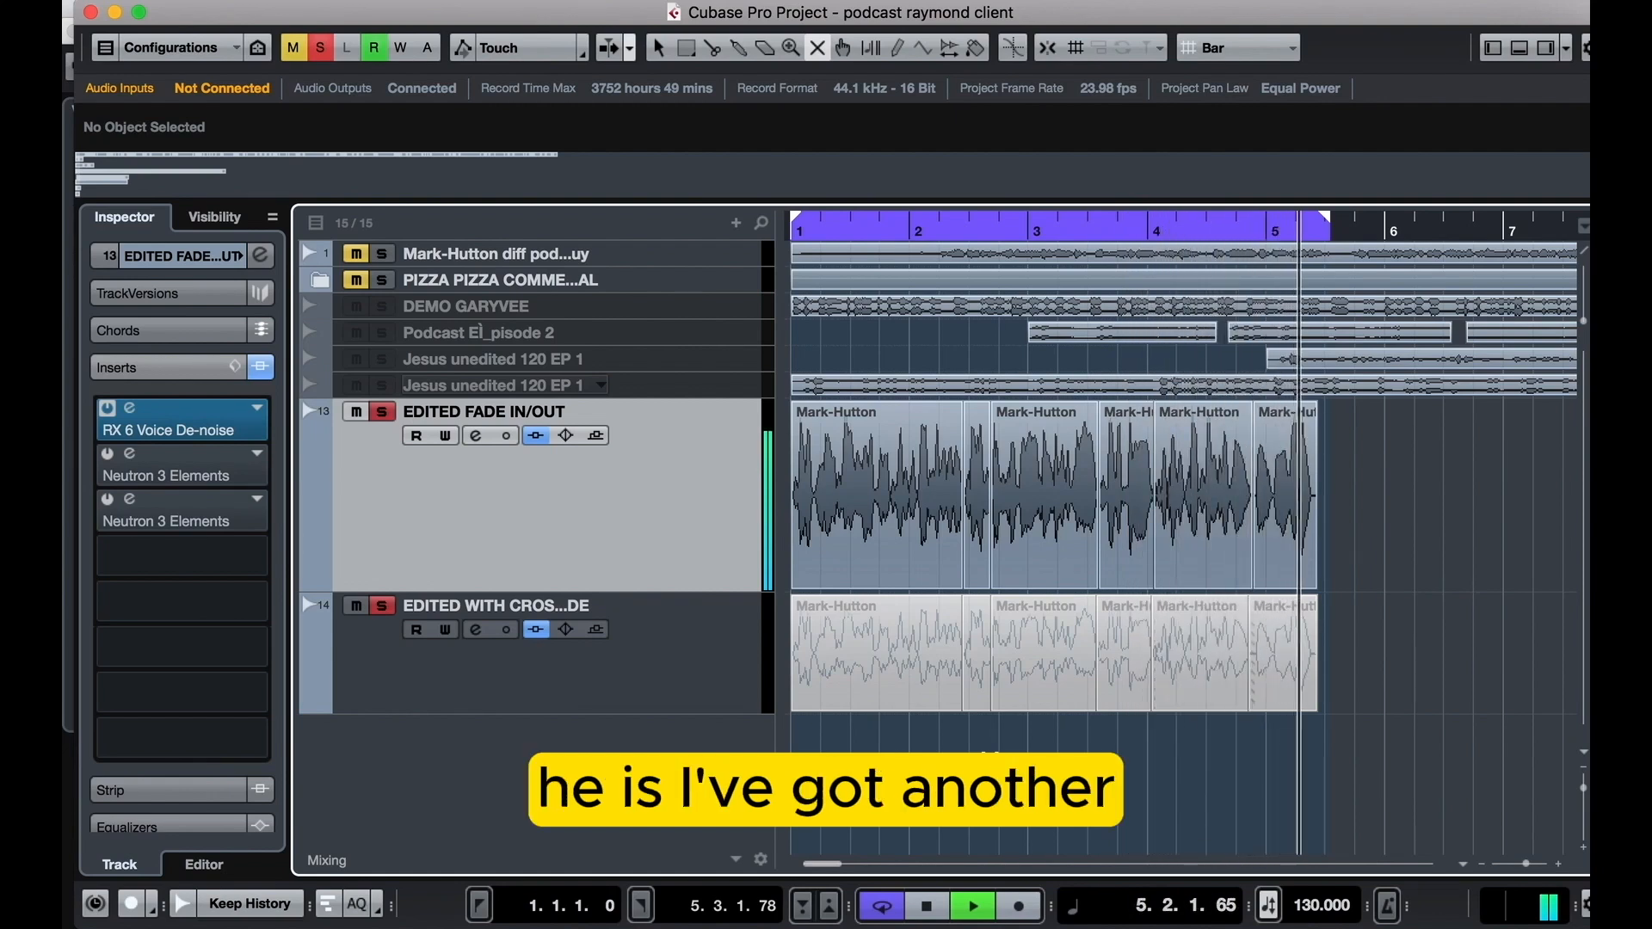
Swap the muted clips between the two edited tracks and play the crossfade version for comparison
left_click_drag(1424, 504, 817, 685)
left_click(890, 727)
key("space")
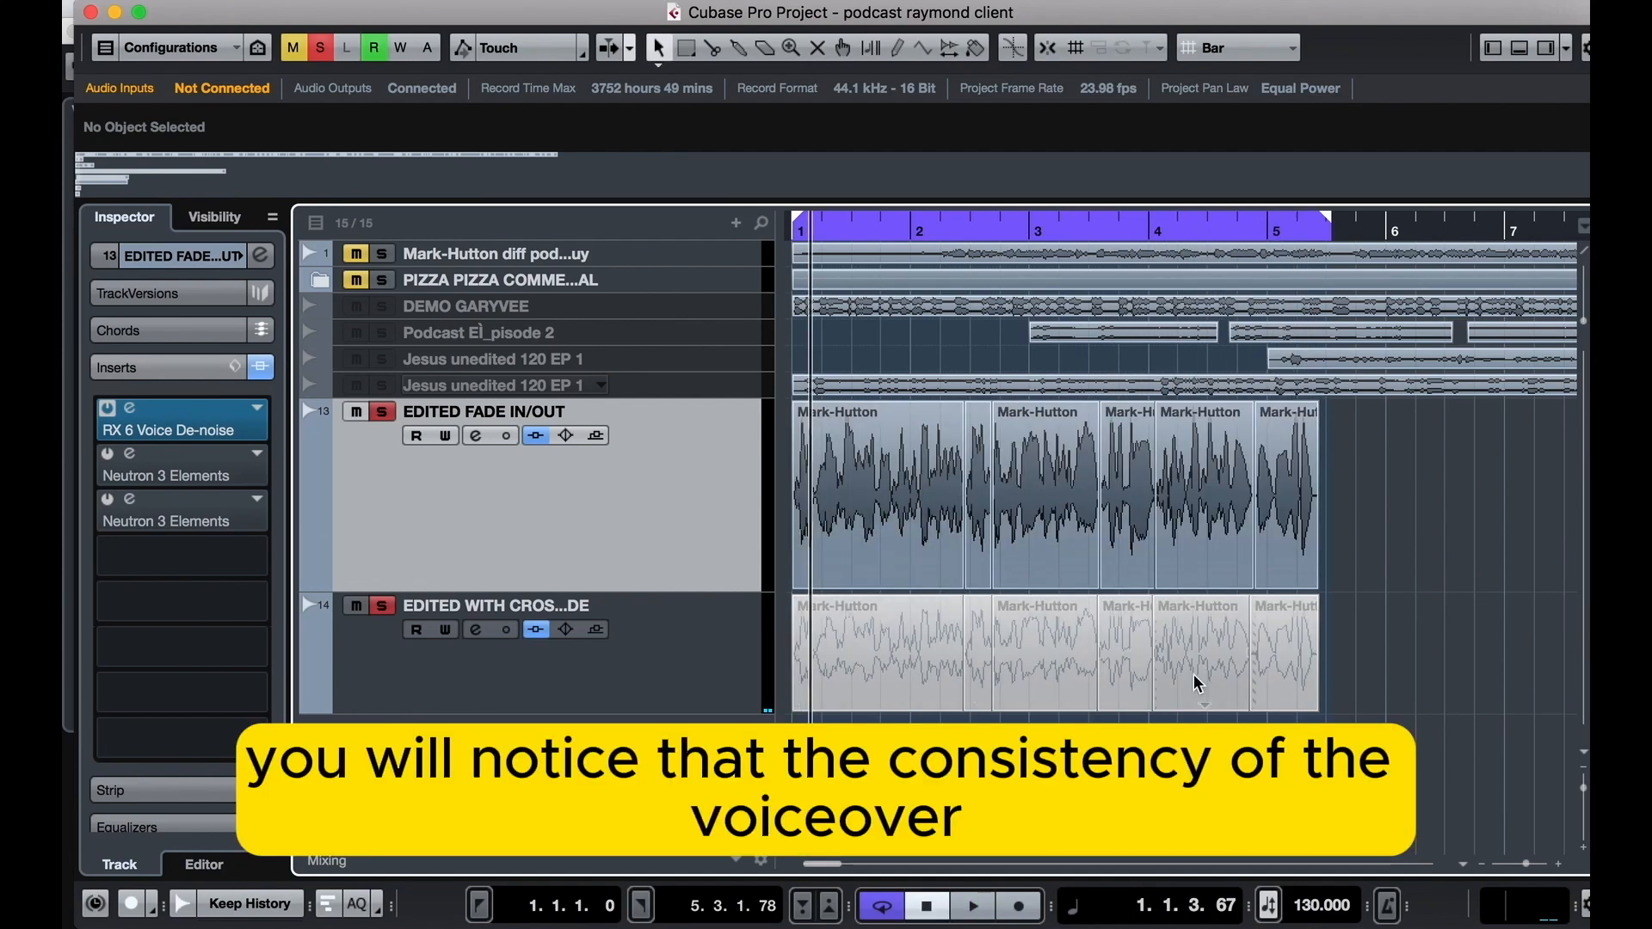
Unmute all clips on the EDITED WITH CROSSFADE track with the Mute tool
right_click(1389, 652)
left_click(1386, 652)
left_click_drag(1403, 653, 847, 745)
left_click(976, 730)
Compare the fades and crossfades on both edited tracks at the cuts around 2.3 and 3.3
scroll(970, 683, "up", 5)
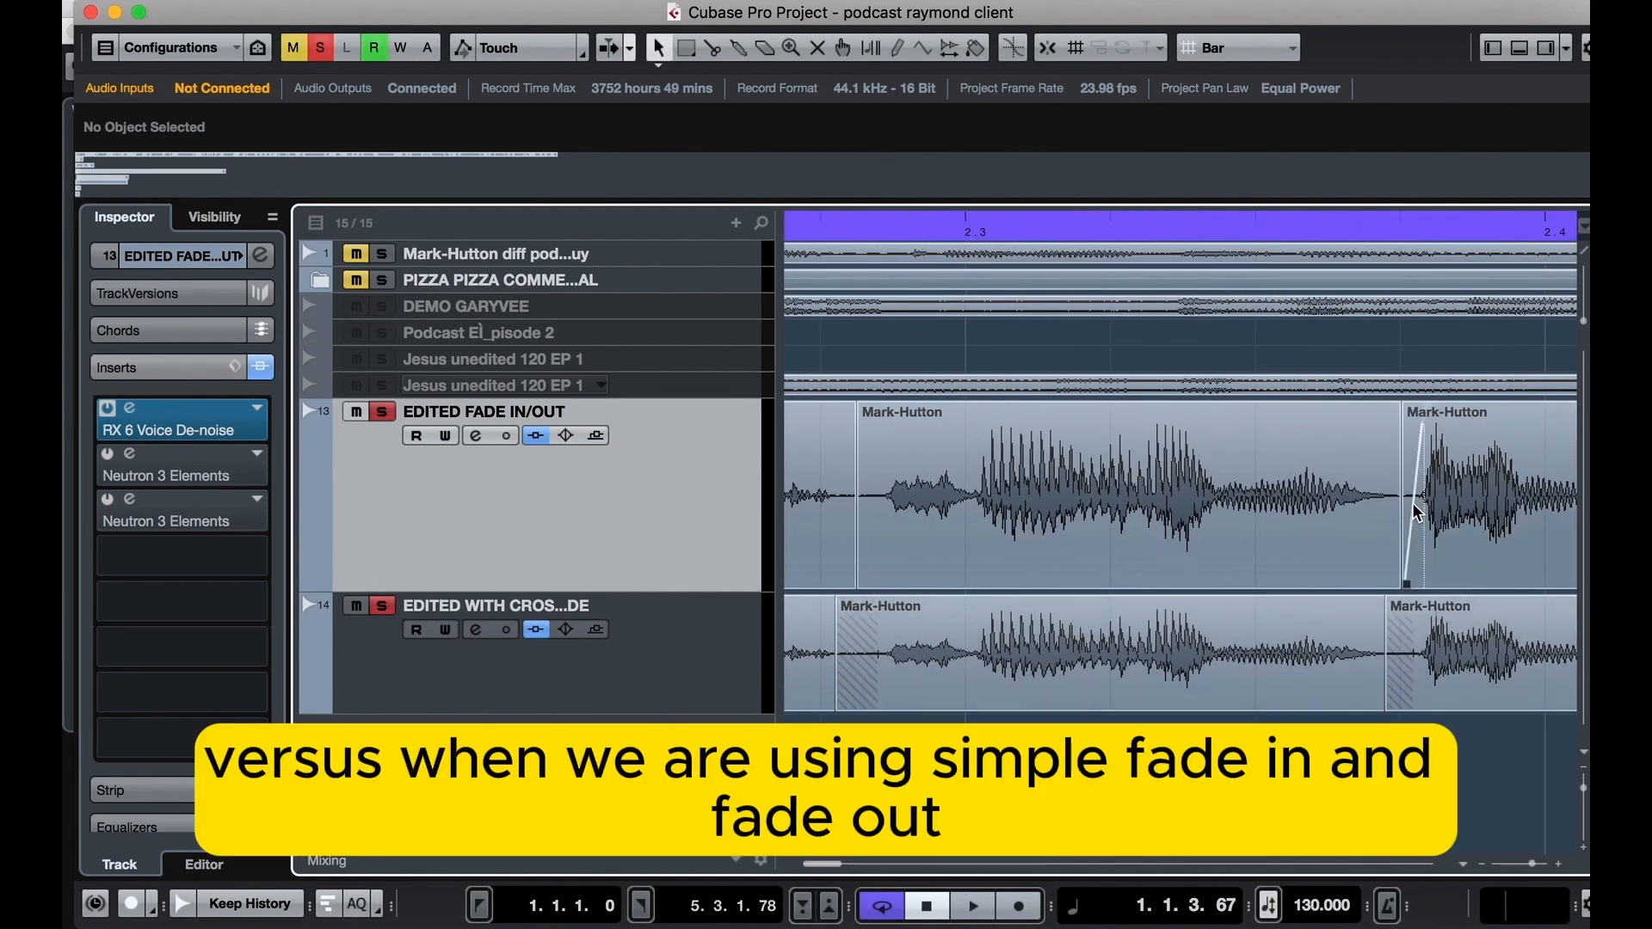
scroll(1394, 495, "up", 3)
left_click(1364, 485)
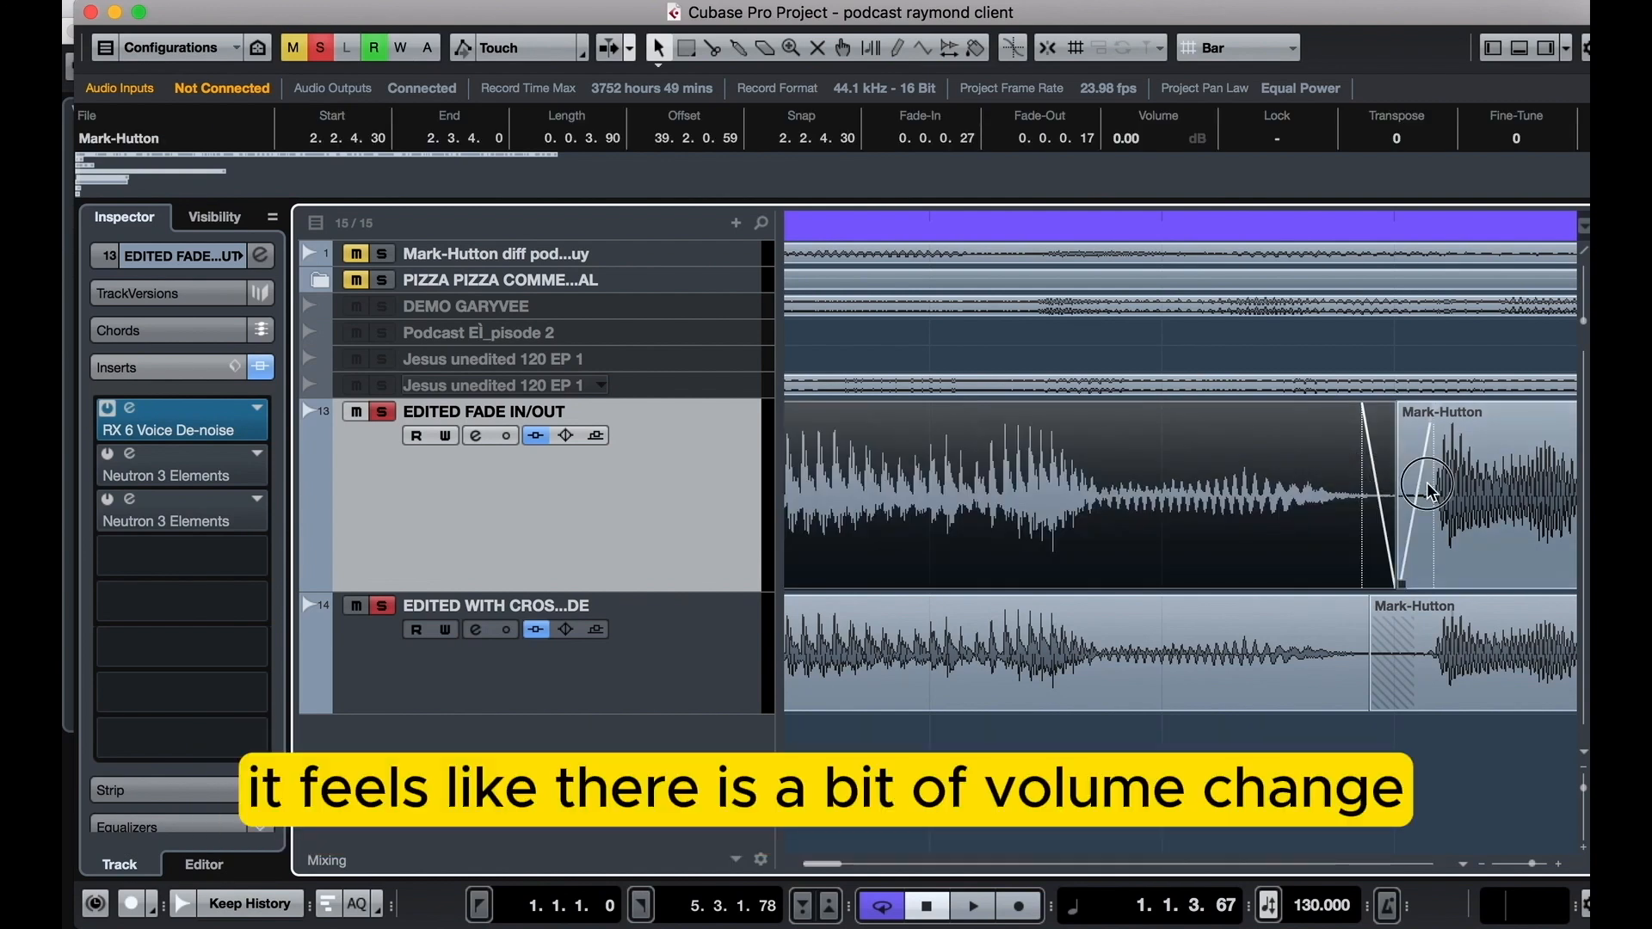
scroll(1355, 499, "down", 4)
scroll(1312, 555, "down", 2)
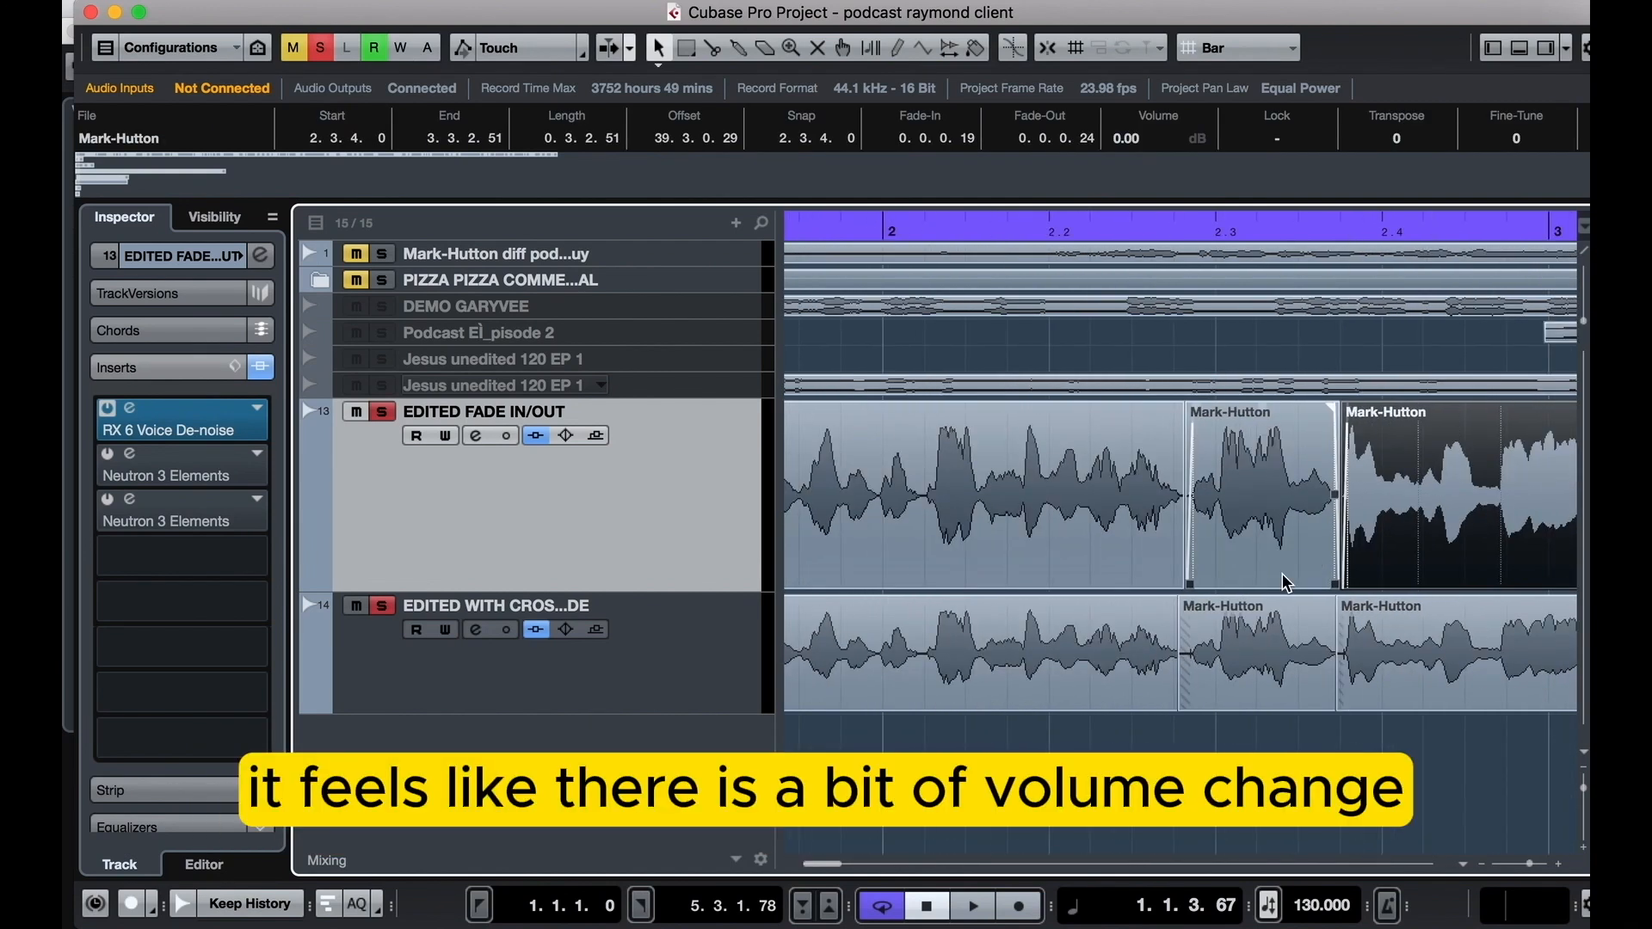
scroll(1213, 654, "down", 1)
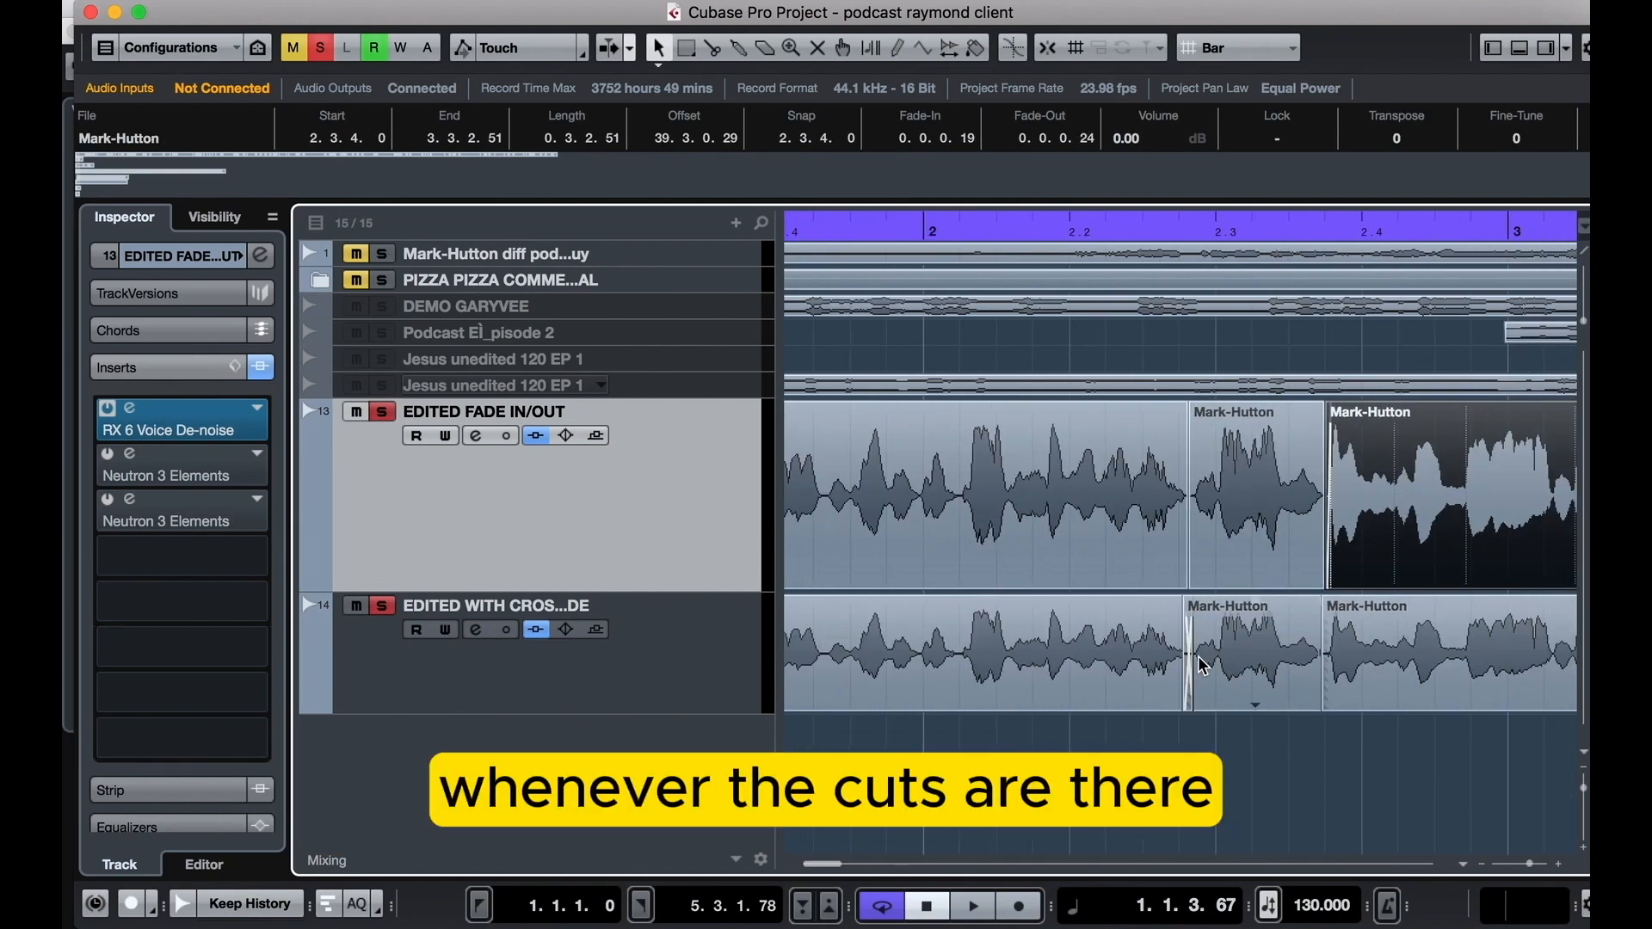
scroll(1202, 665, "up", 5)
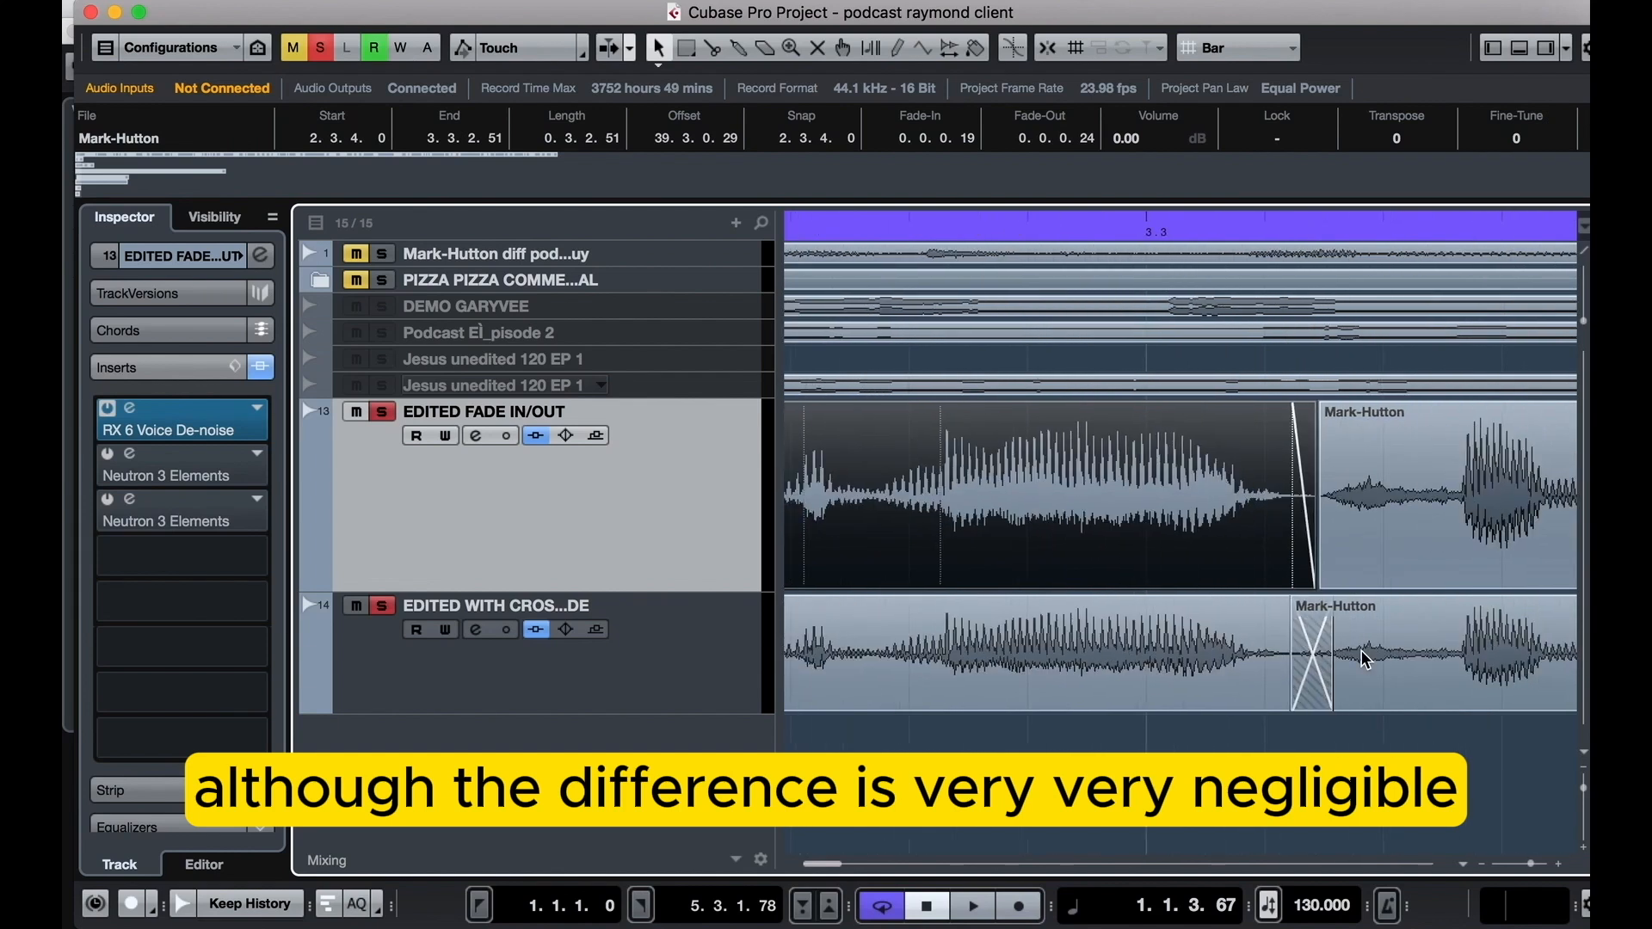
scroll(1365, 659, "down", 8)
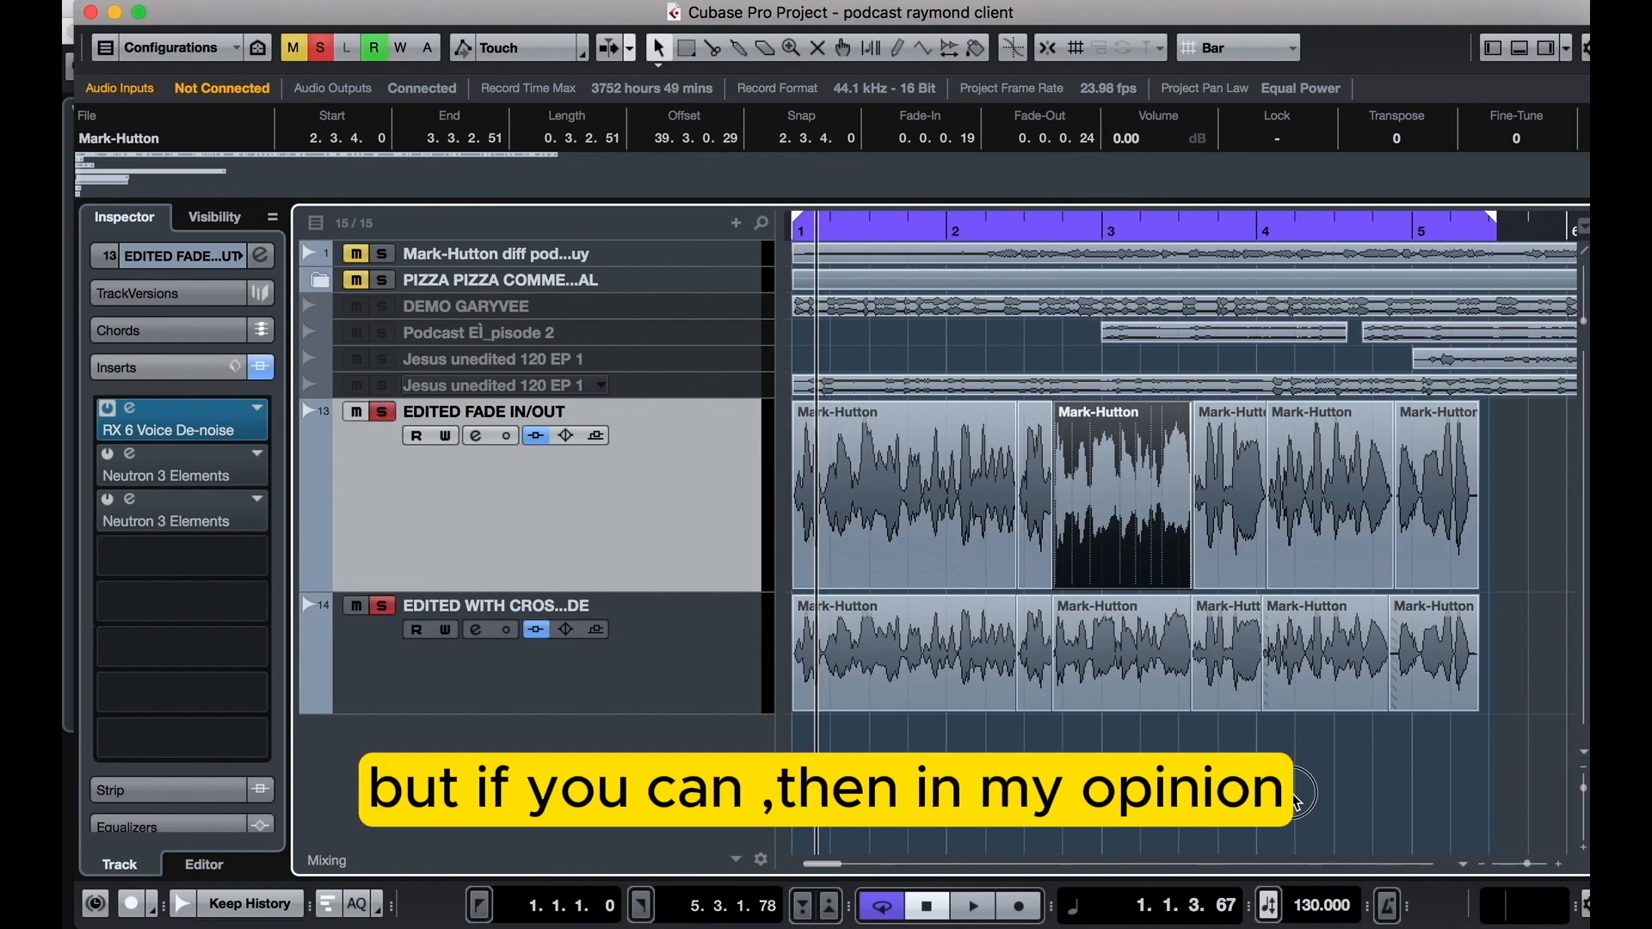
left_click(1294, 795)
Move the left locator to 2.4.1.38 so the cycle range covers the second half of the edited clips
left_click(1069, 221, "super")
left_click(1065, 221)
scroll(1167, 538, "up", 1)
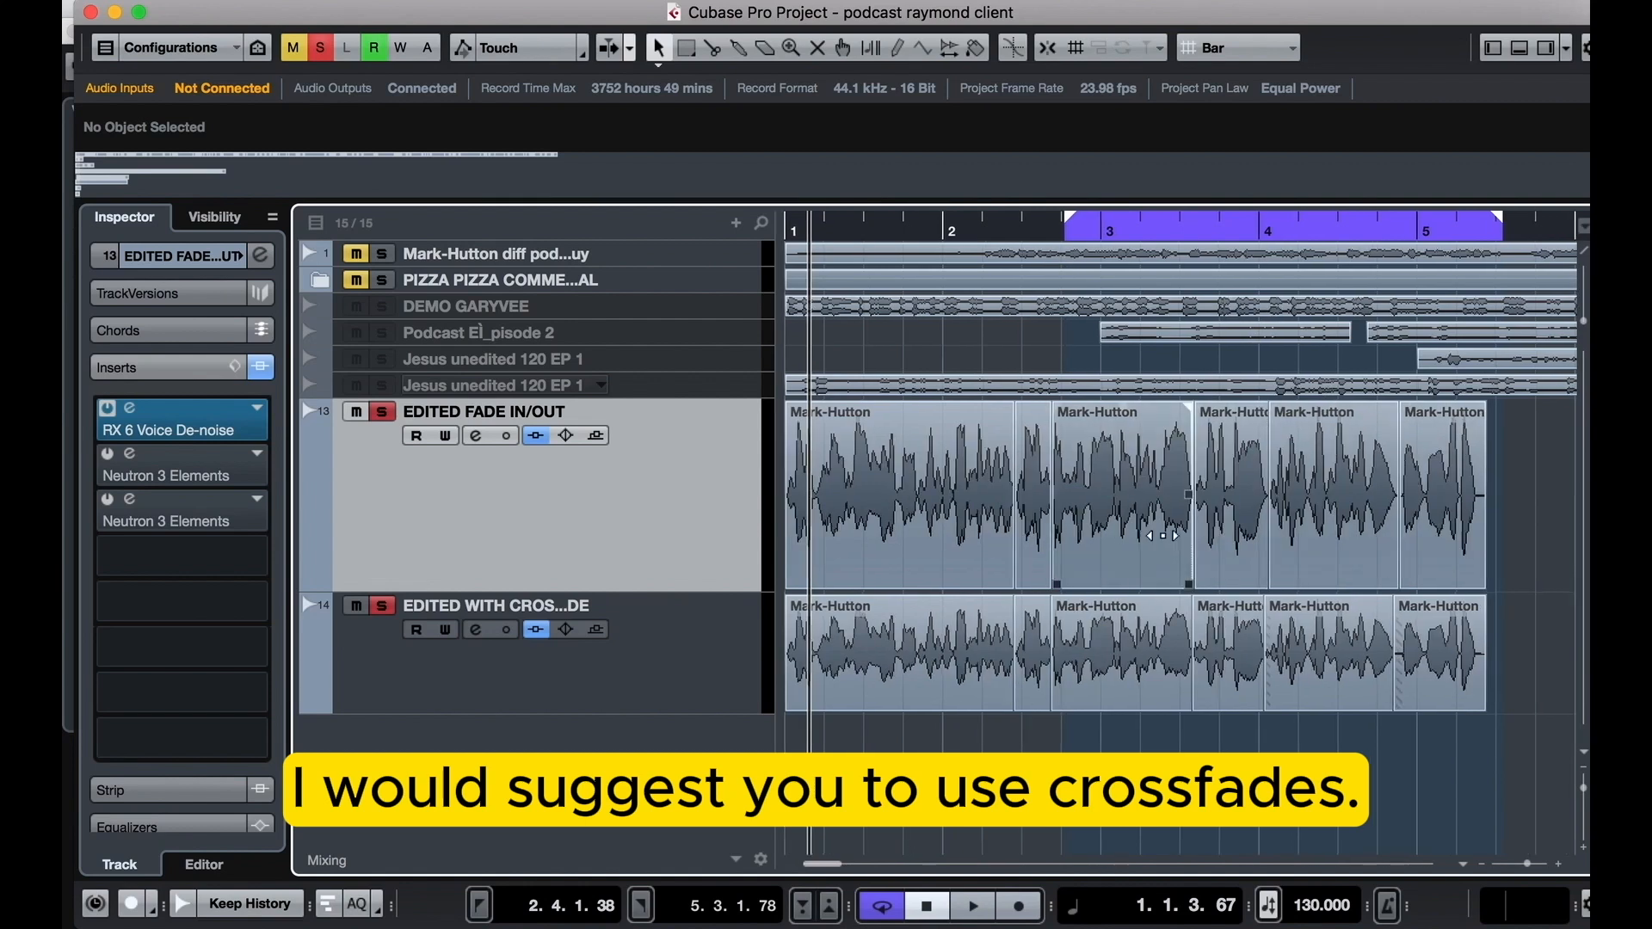
Mute every clip on the EDITED WITH CROSSFADE track with the Mute tool, leaving the fade-in/out version audible
right_click(1433, 516)
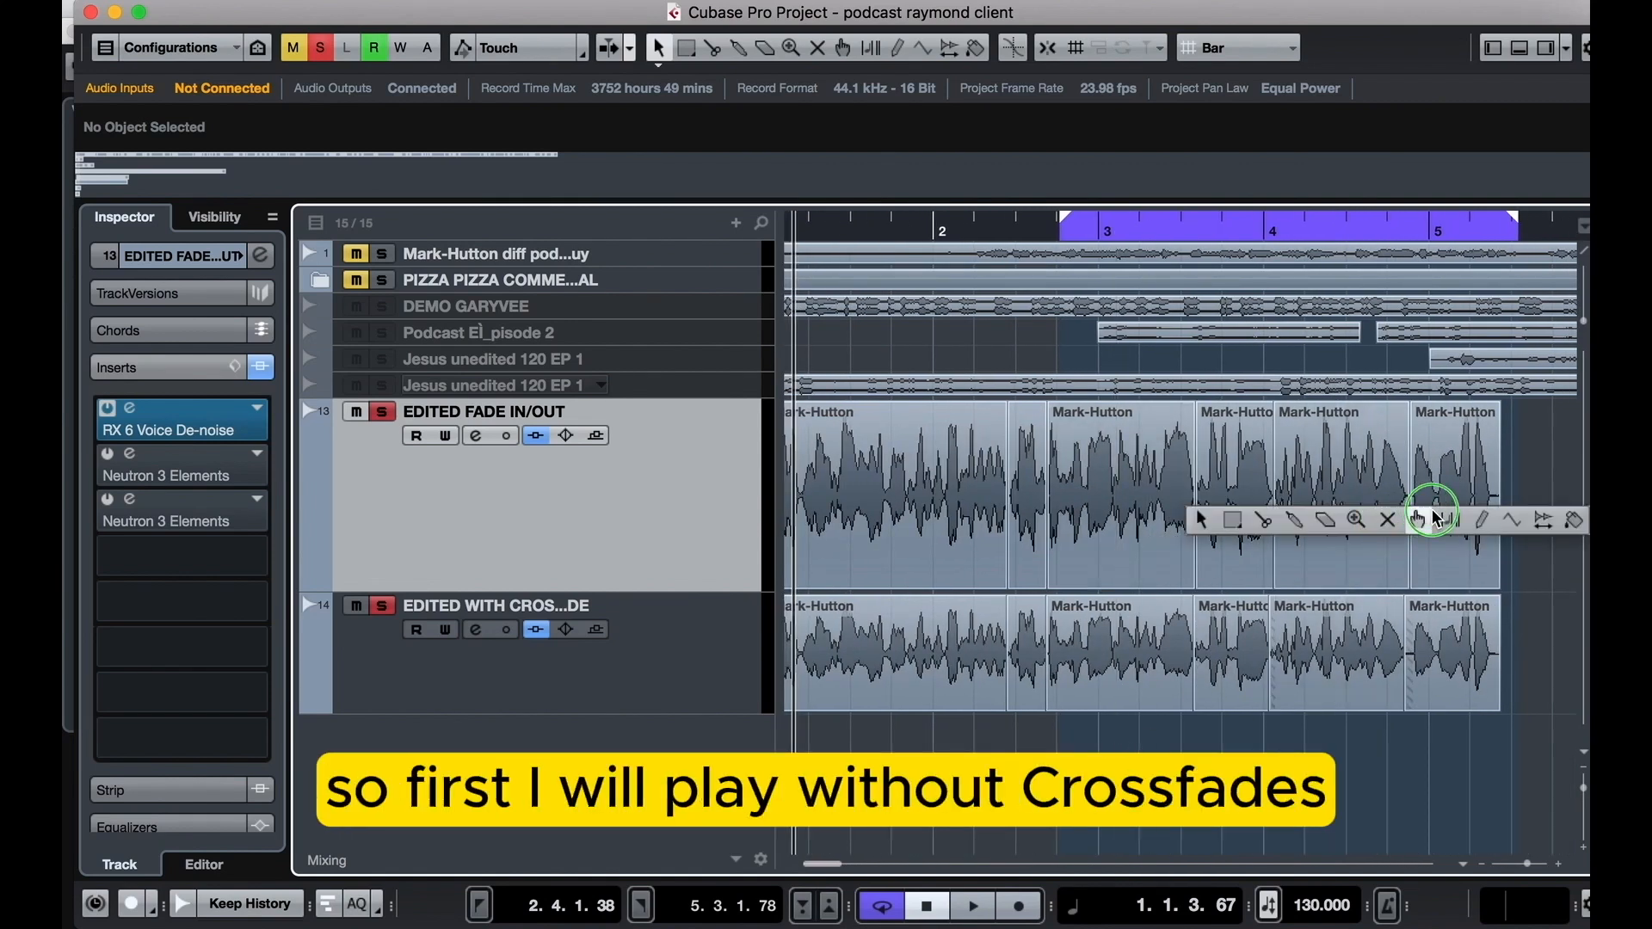
left_click(1384, 523)
left_click_drag(1550, 650, 642, 689)
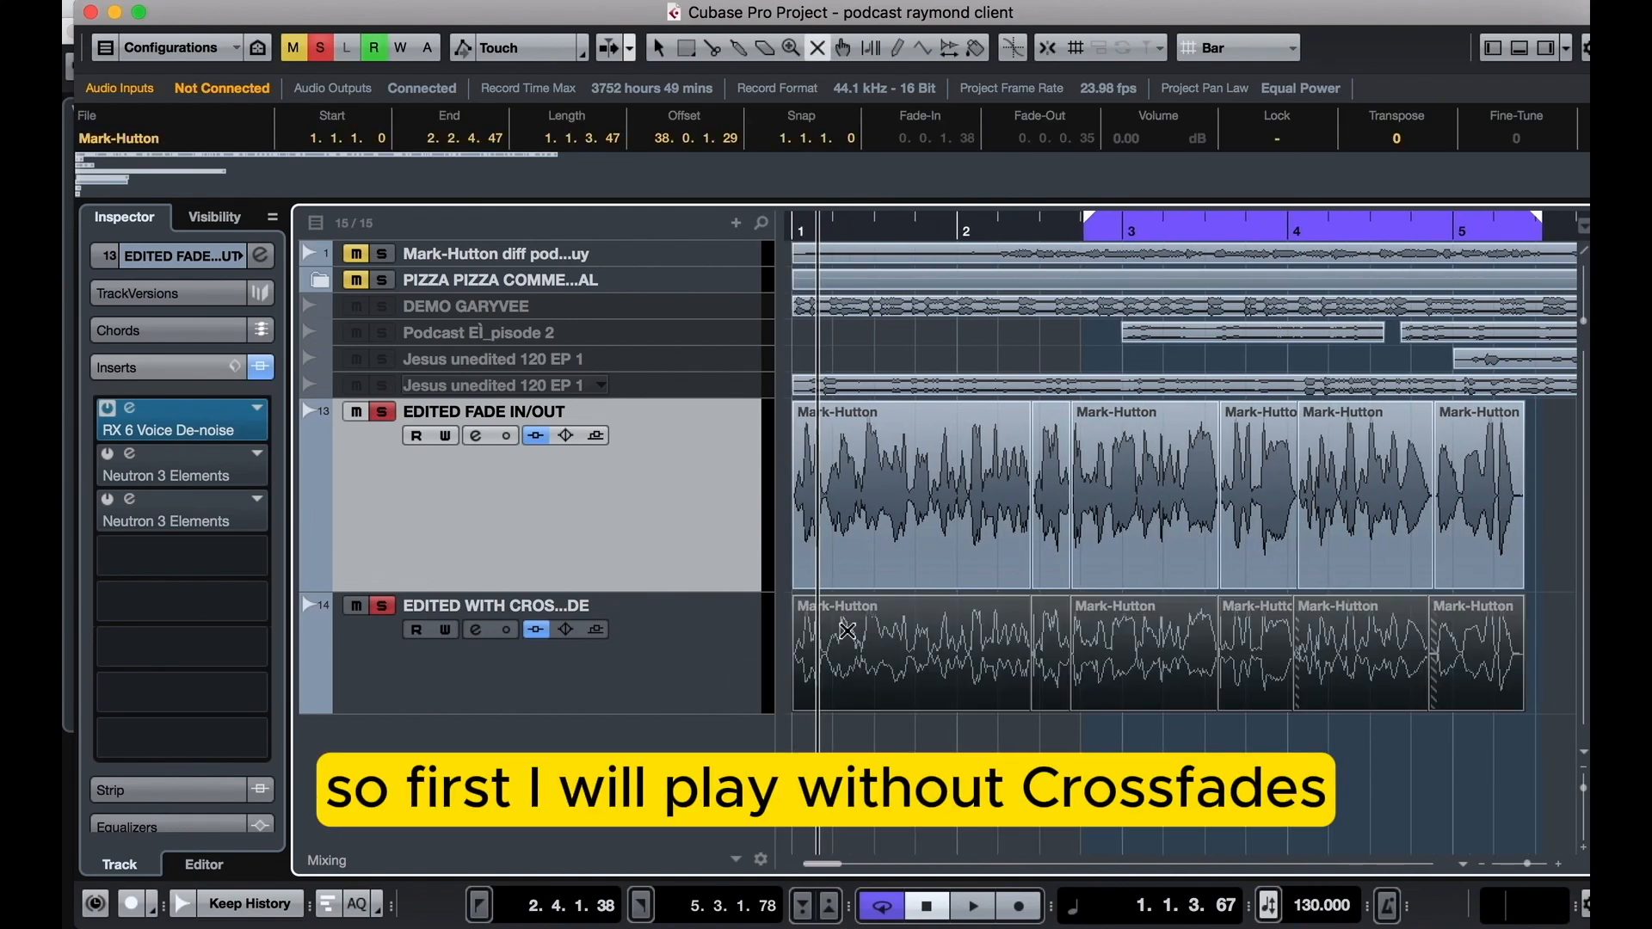
scroll(917, 412, "down", 1)
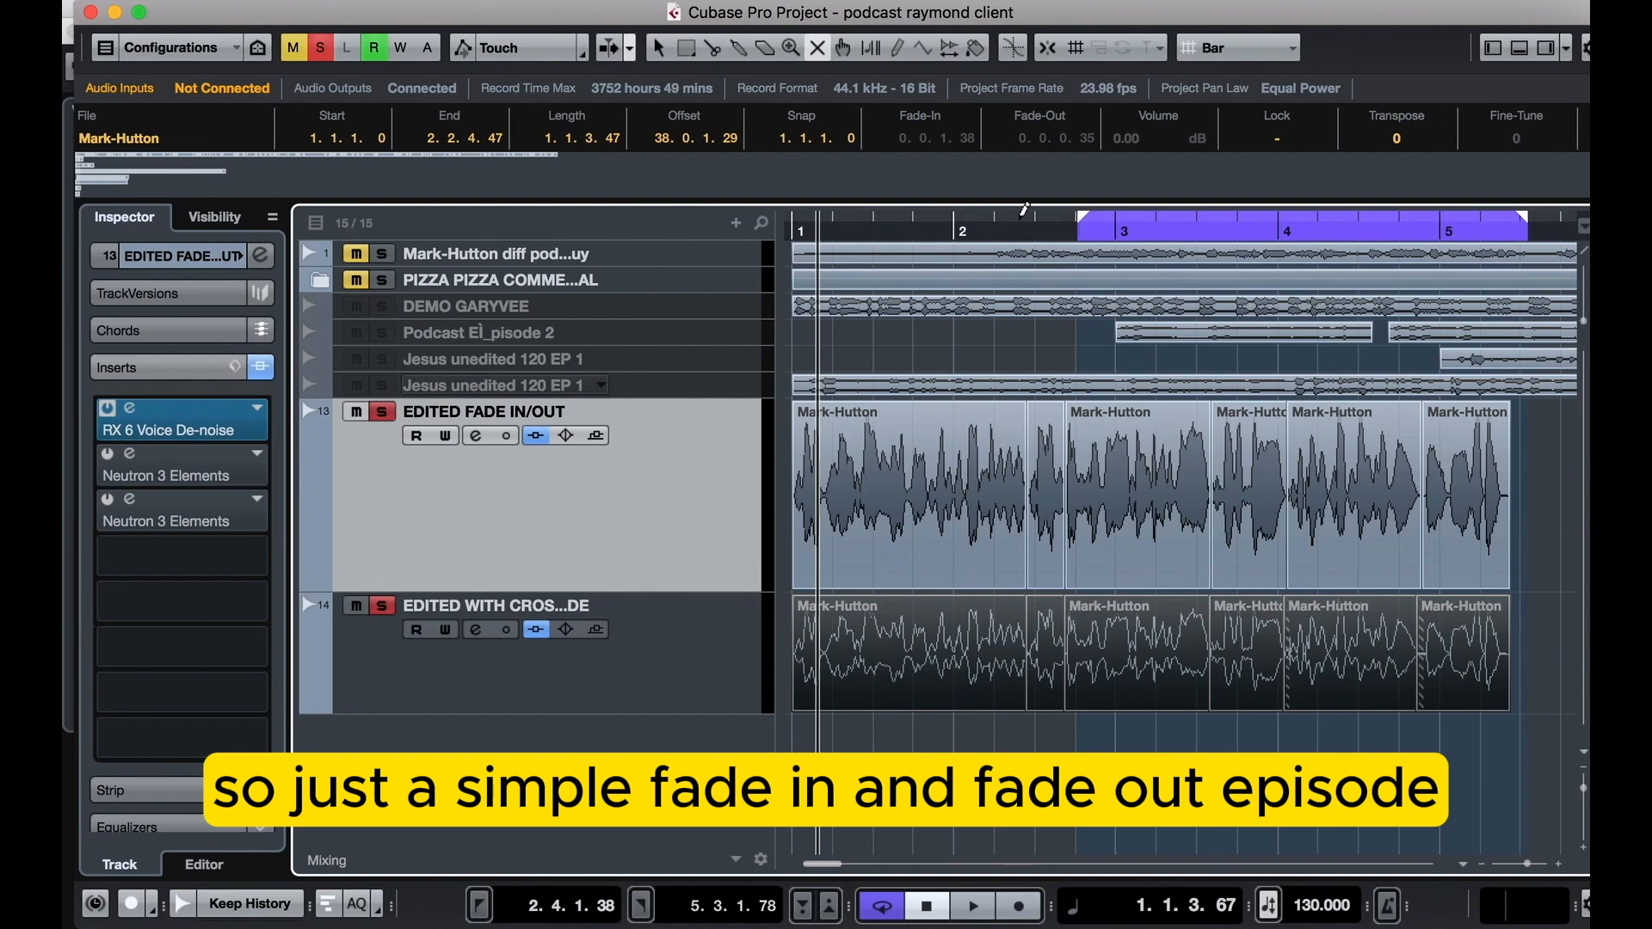
Play the fade-in/out version through its last clip, and set the left locator to 1.1.1.0
key("space")
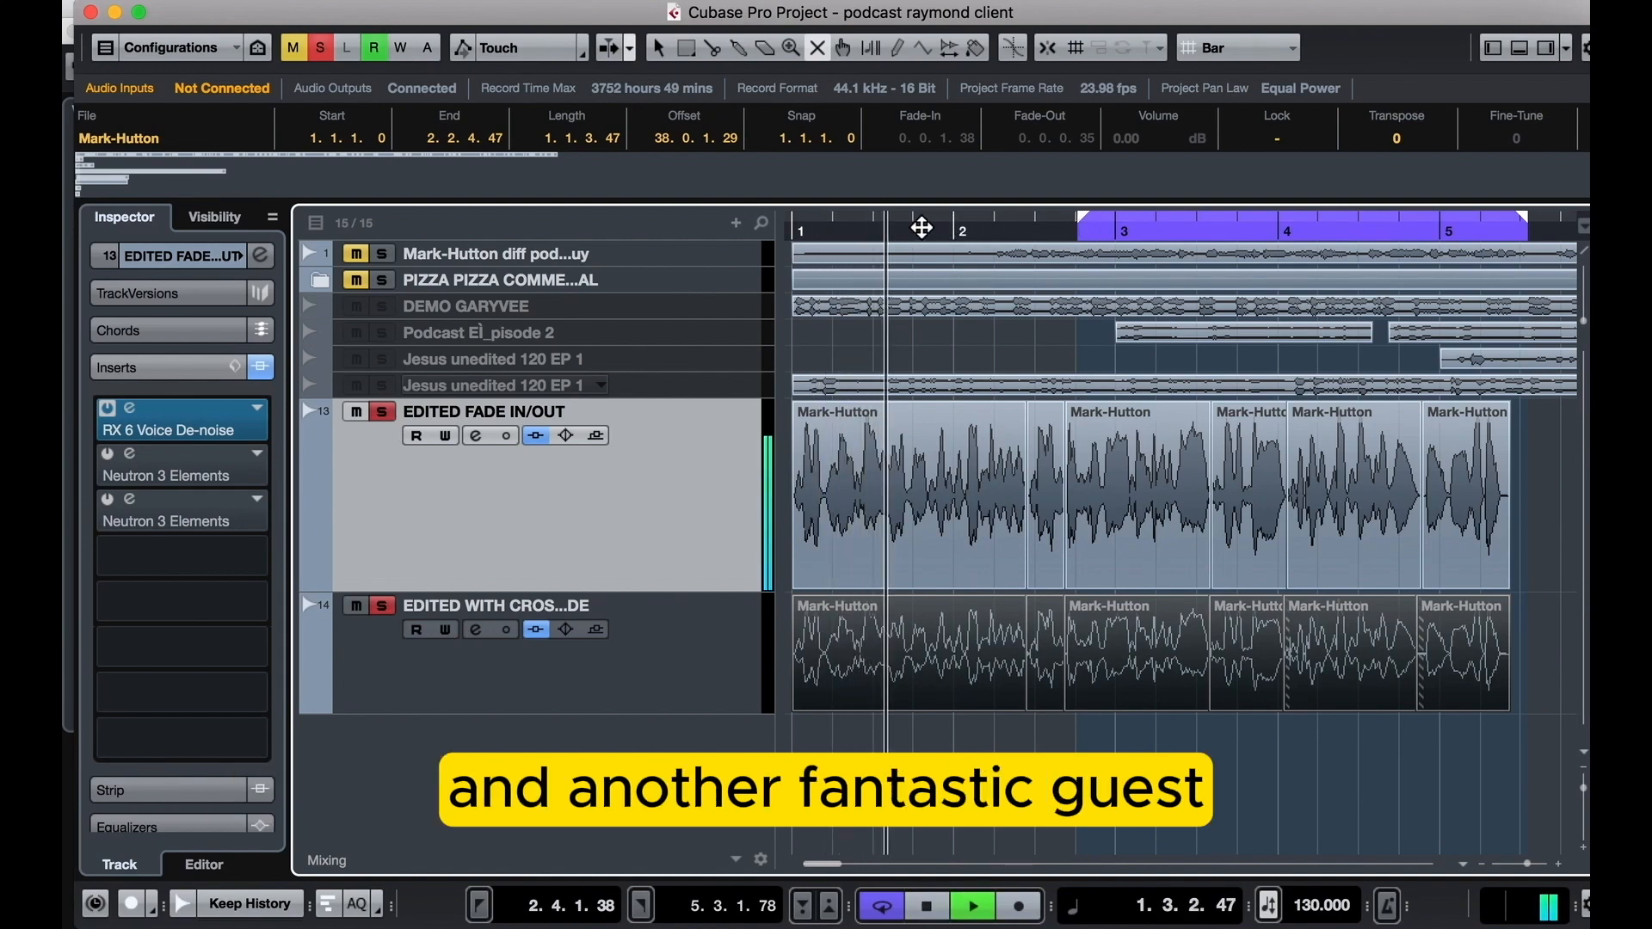
key("1")
left_click(812, 222, "super")
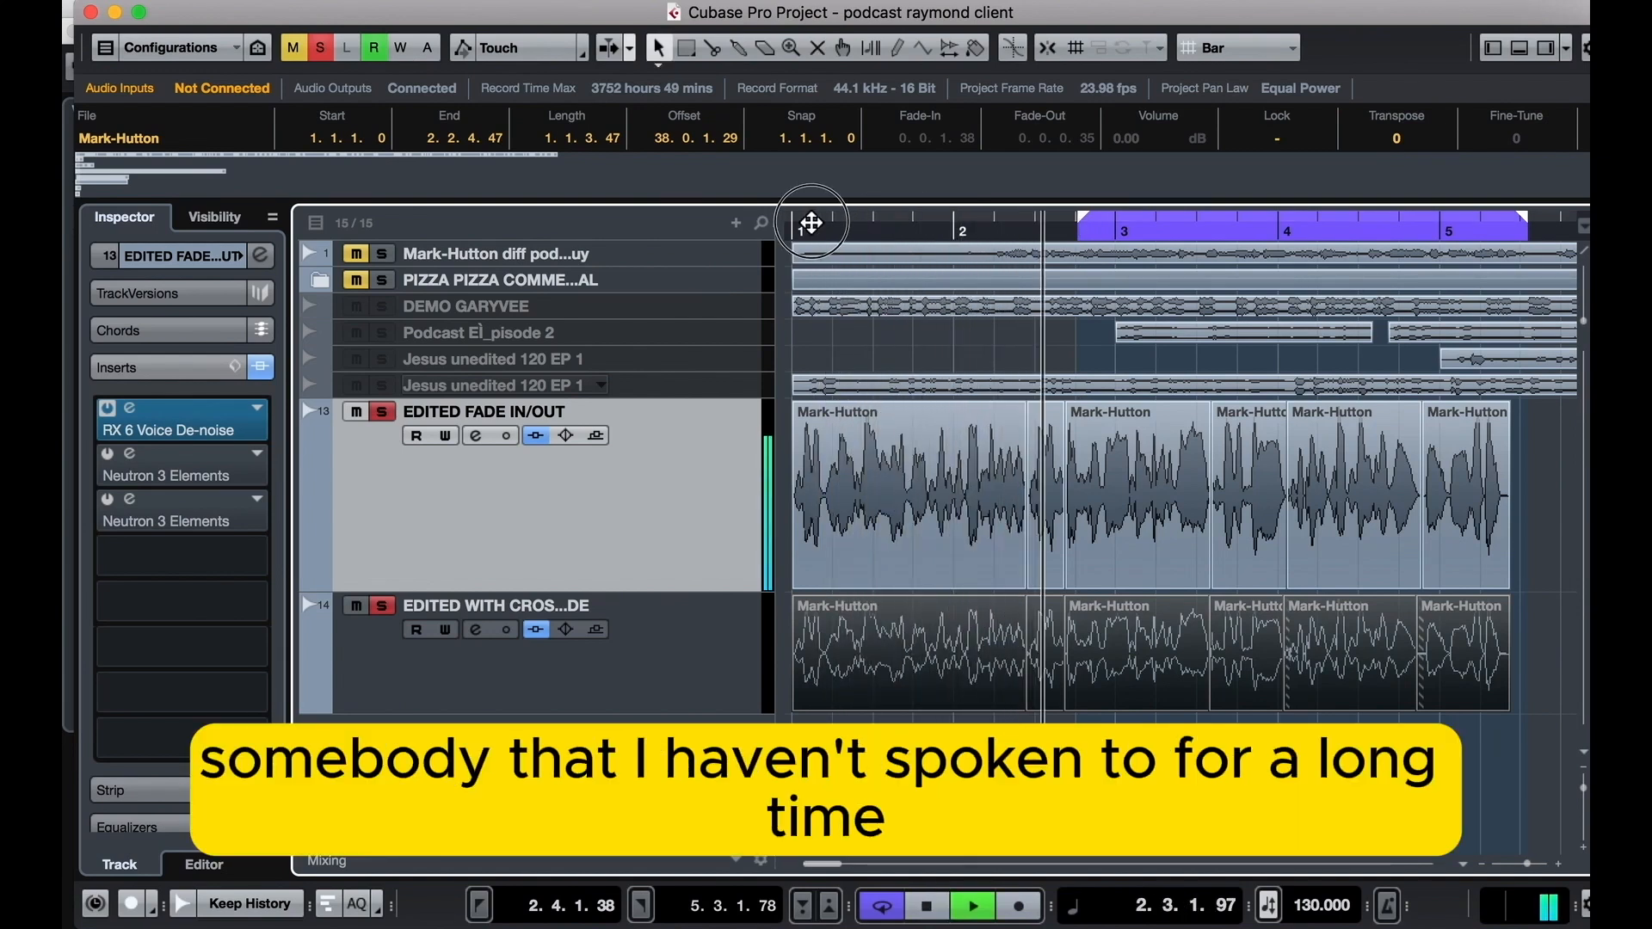
left_click(1496, 806)
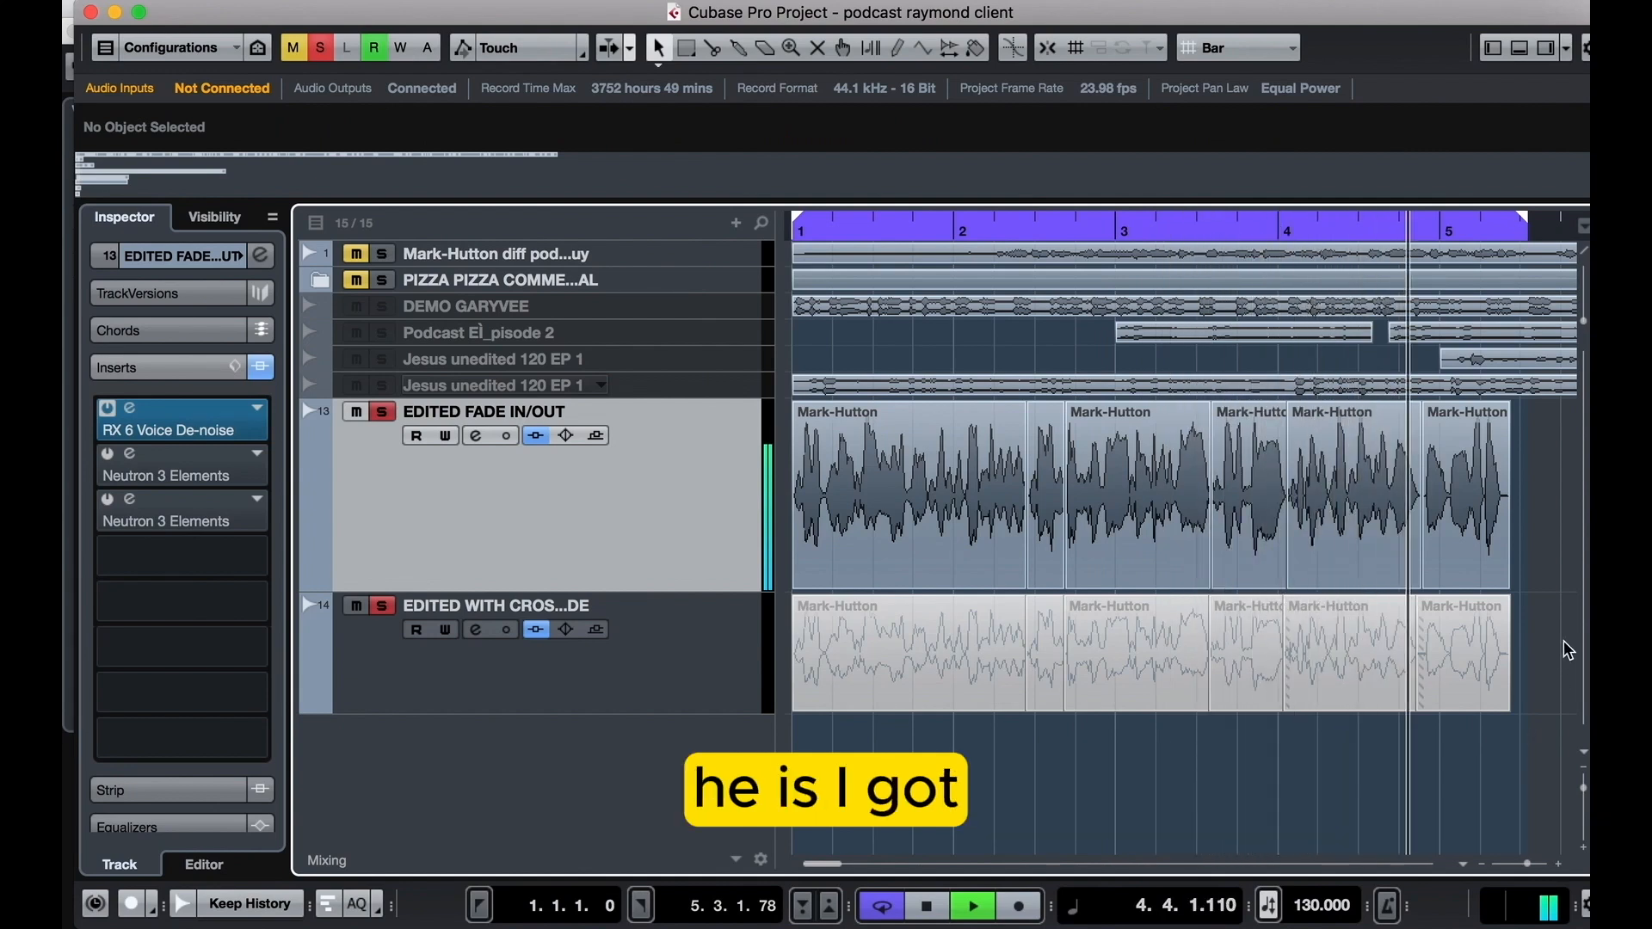
key("space")
Mute the EDITED FADE IN/OUT clips, unmute the EDITED WITH CROSSFADE clips, and play the crossfade version
right_click(1523, 641)
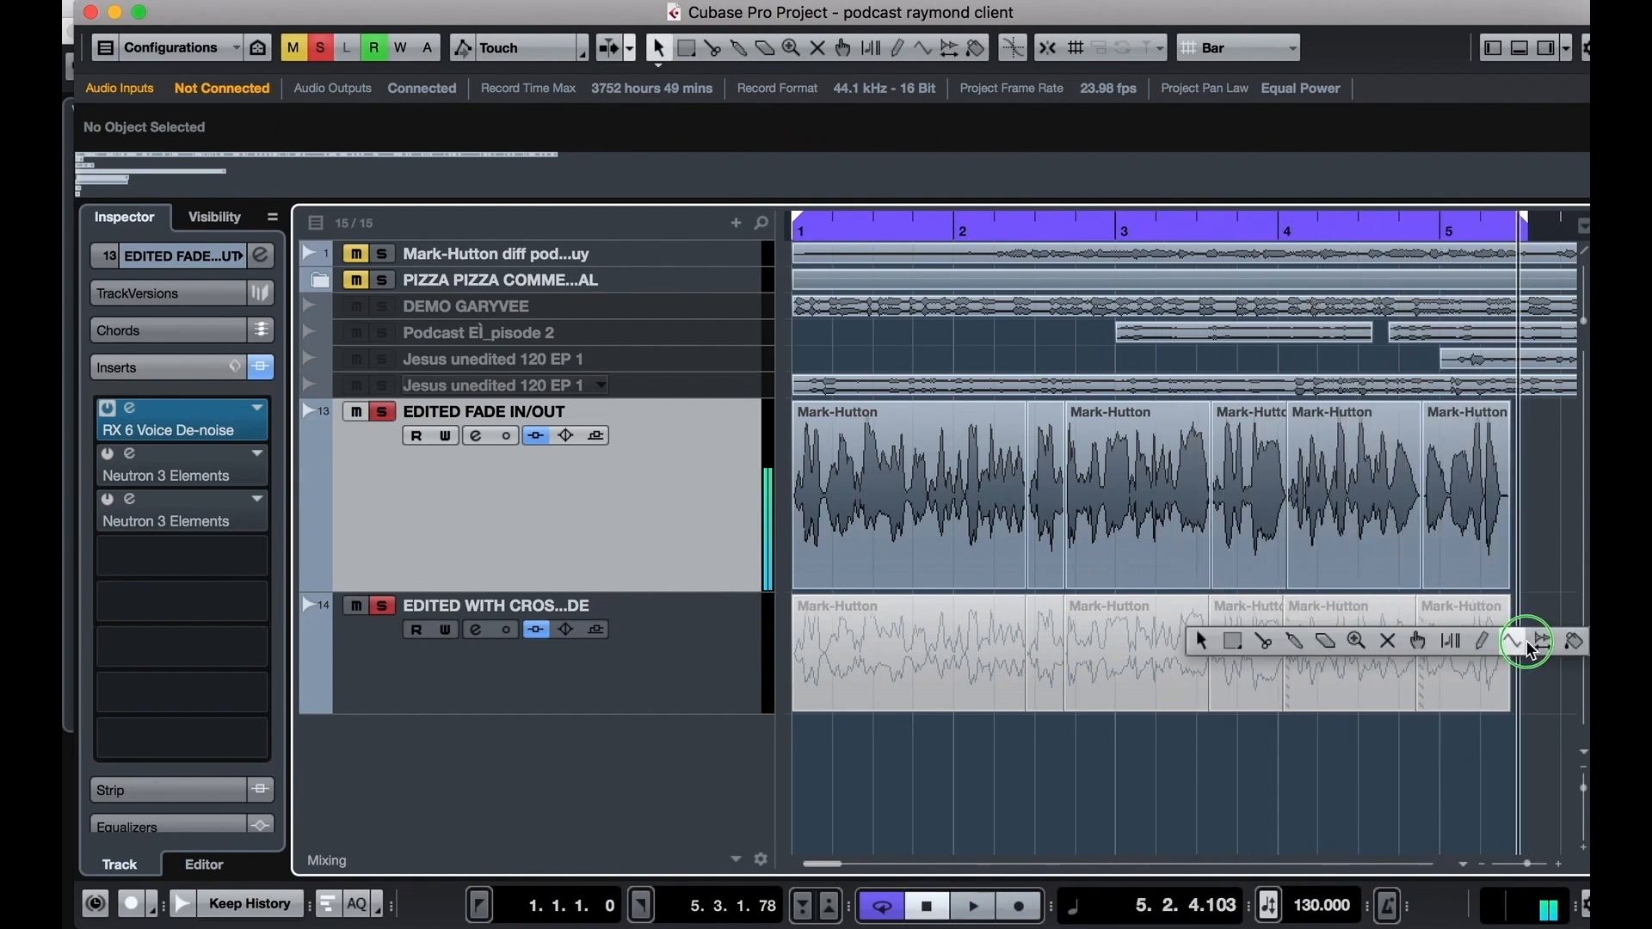
left_click(1394, 641)
left_click_drag(1072, 663, 751, 766)
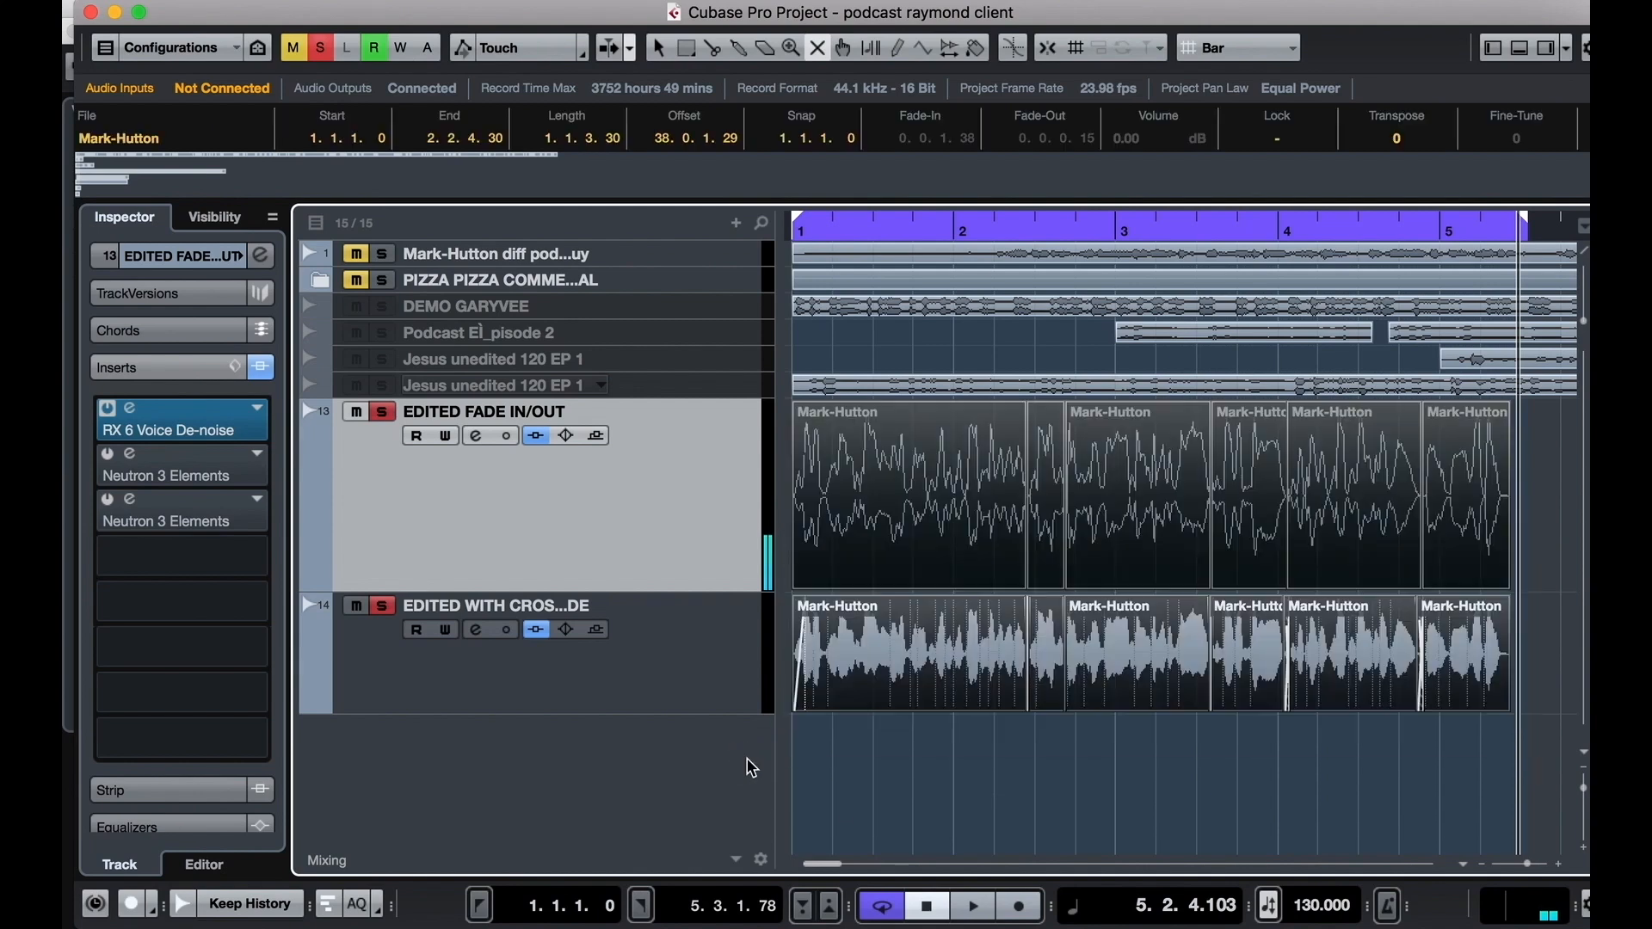
left_click(858, 789)
key("space")
left_click(658, 48)
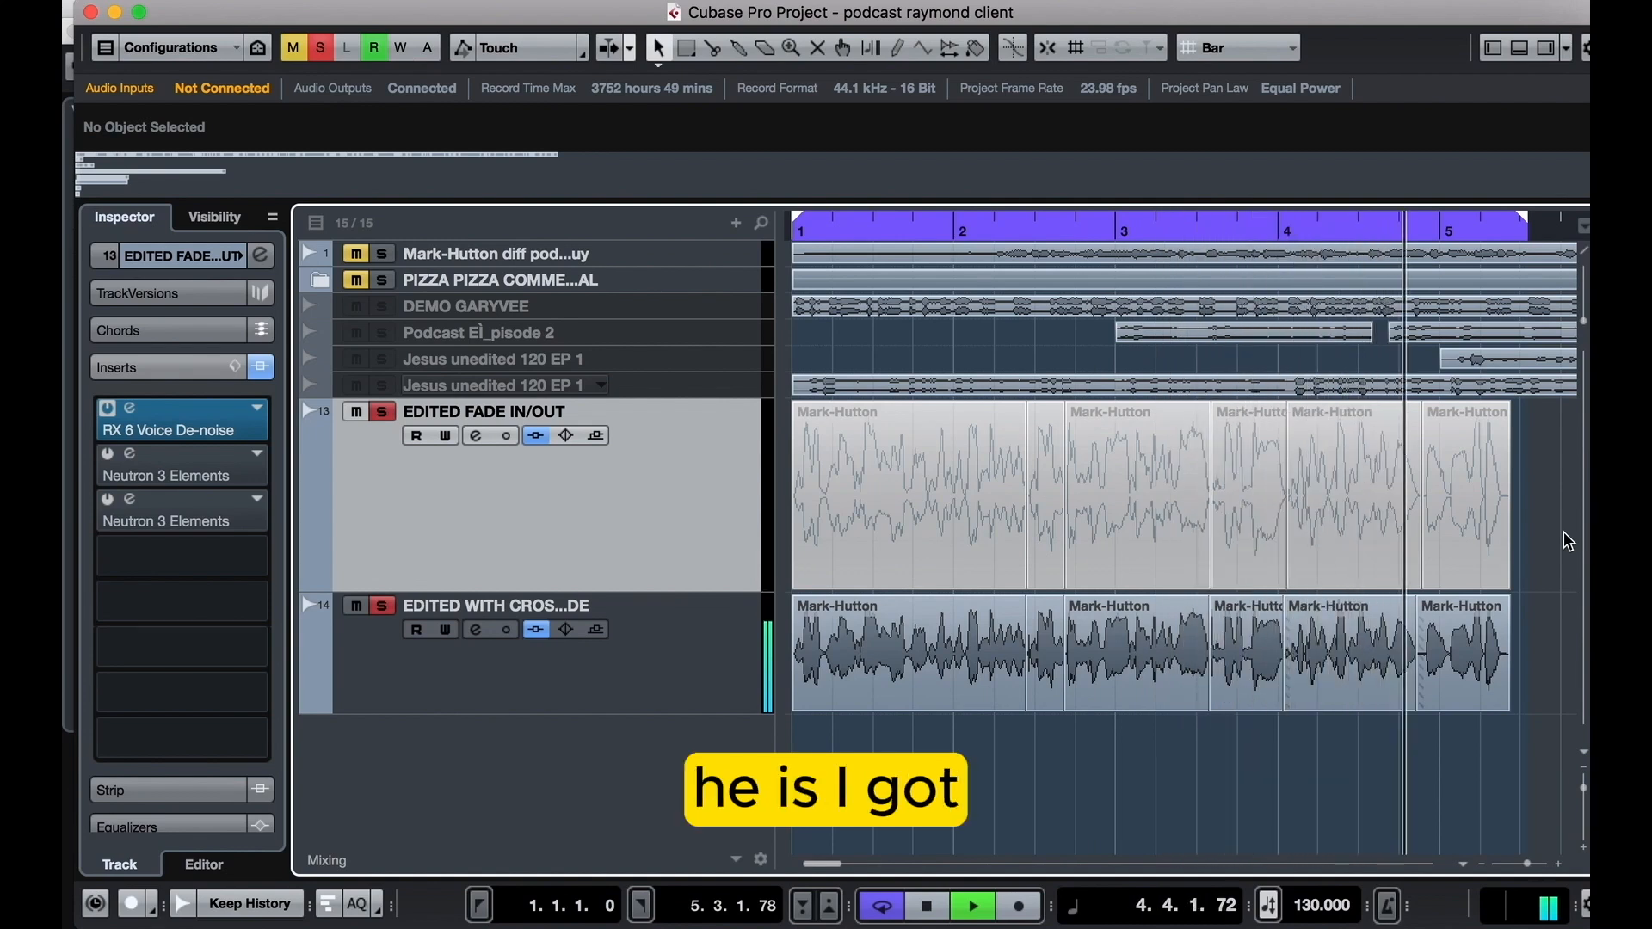
Alternate the muted clips between the two edited tracks and play both versions from 2.2.3.86 to compare their consistency
right_click(1470, 538)
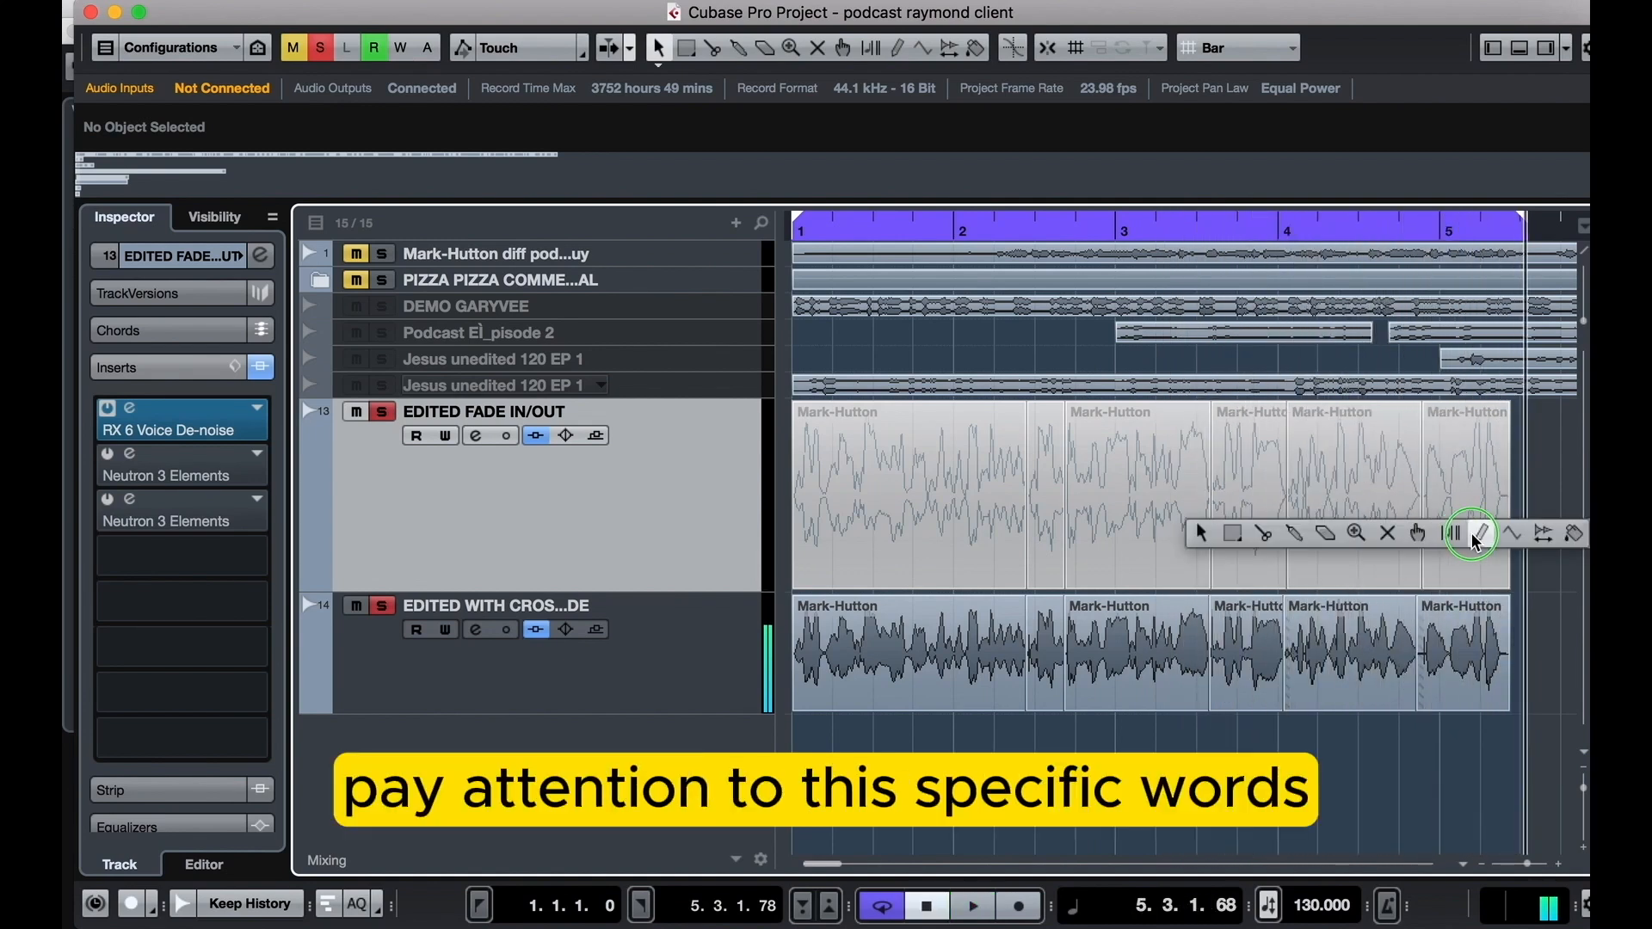
left_click(1386, 533)
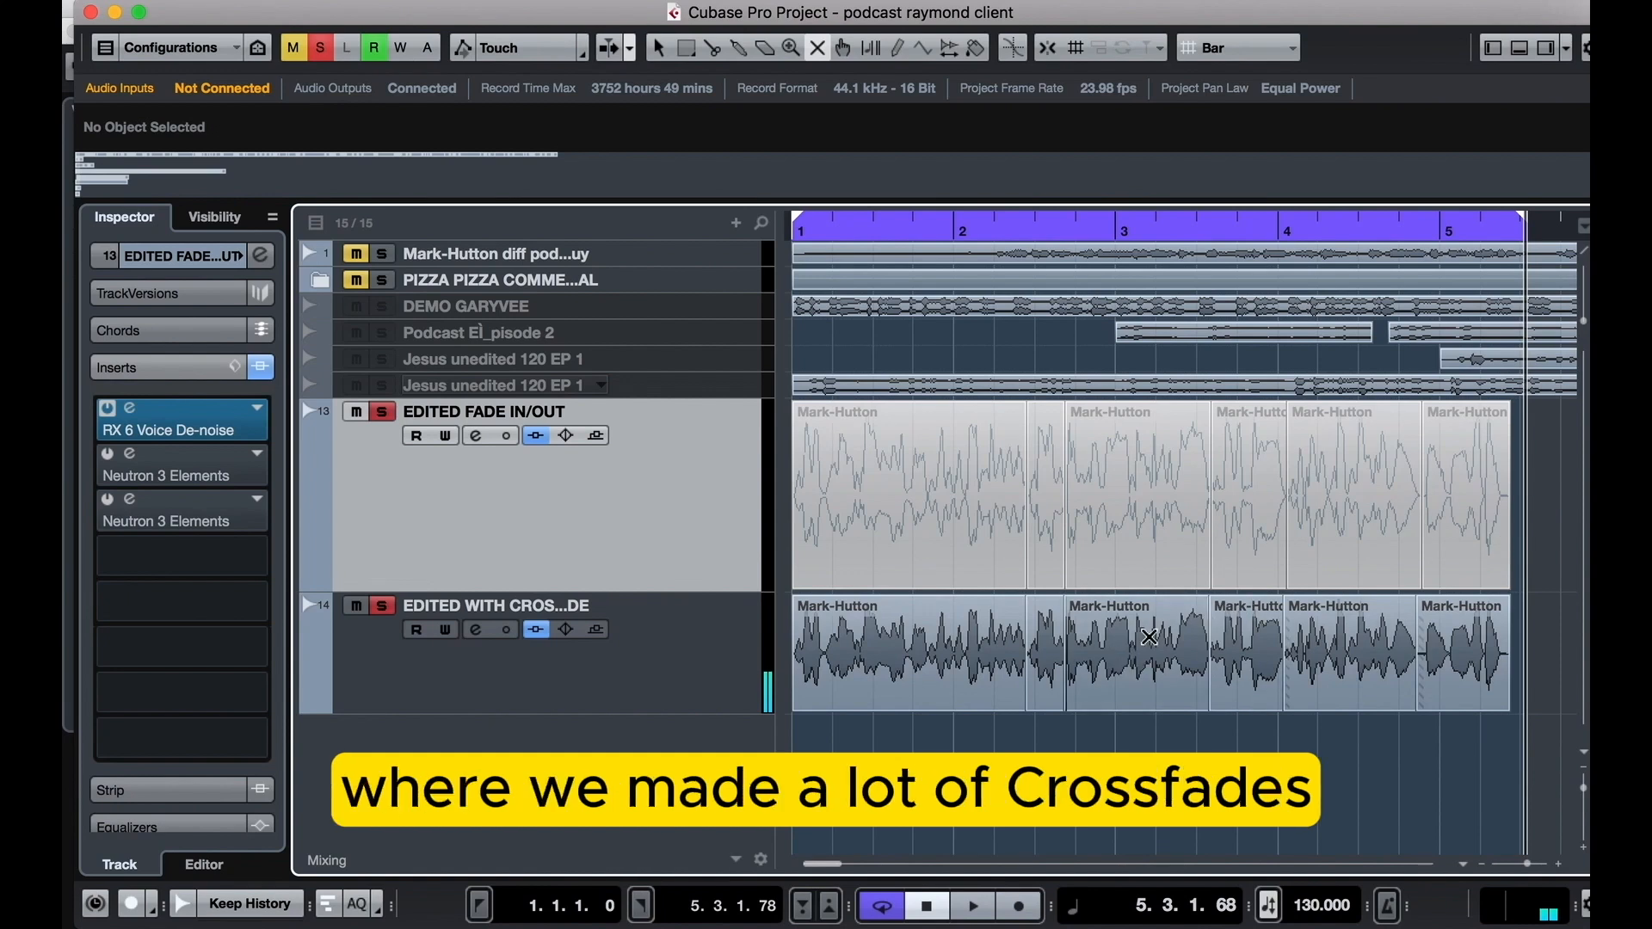
left_click_drag(1539, 511, 1188, 435)
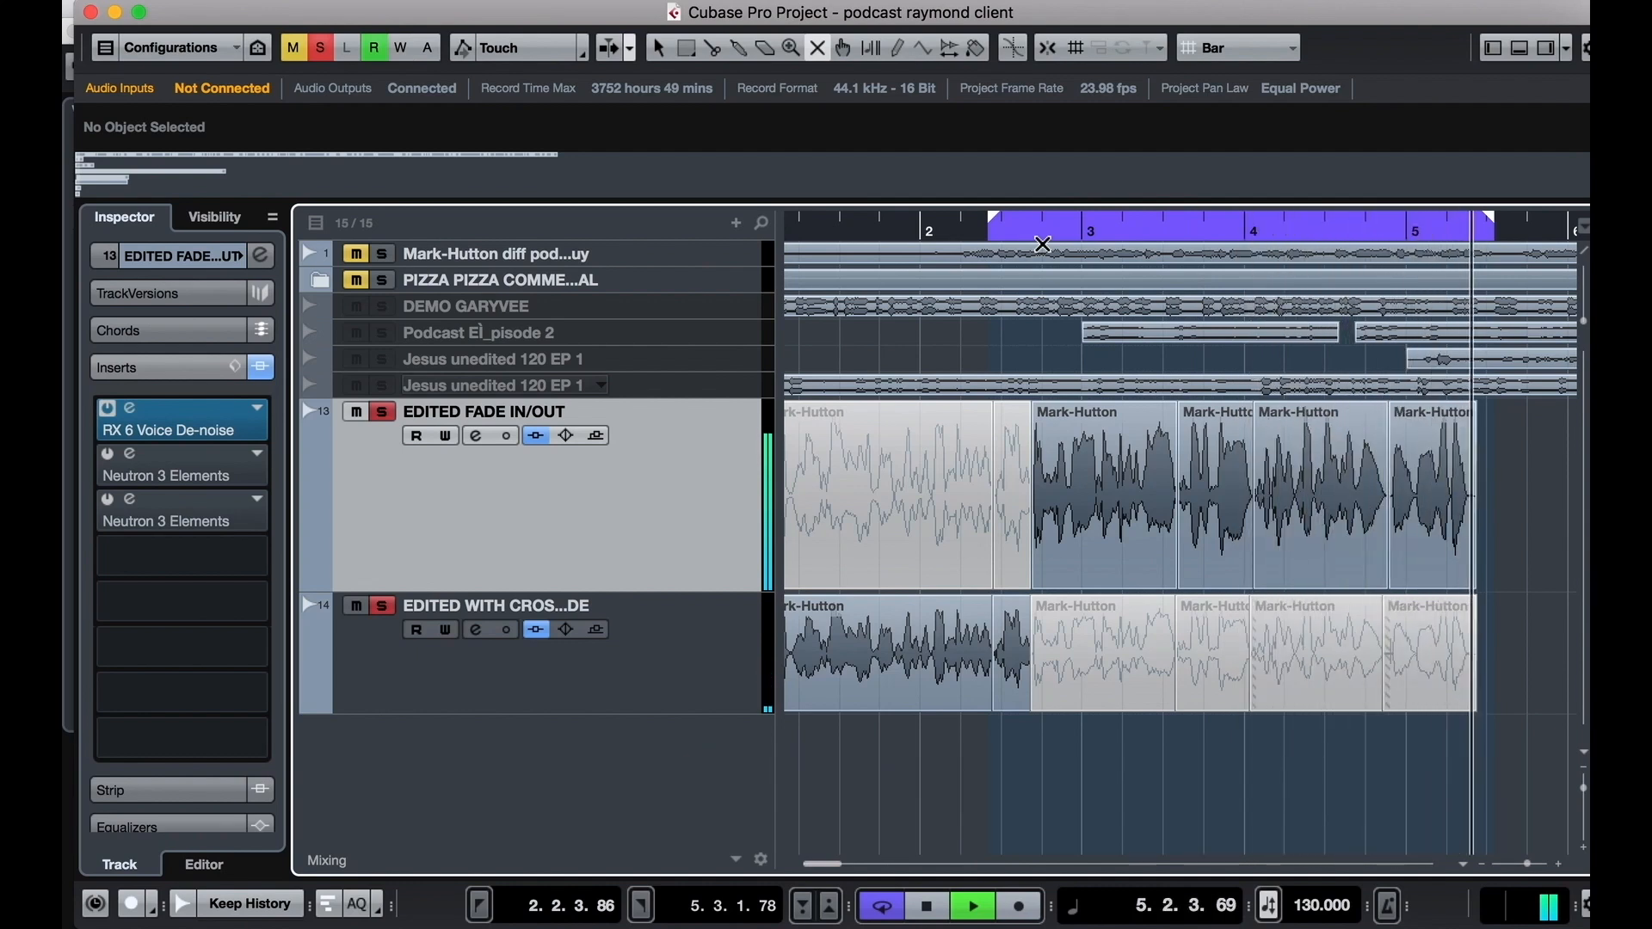
key("space")
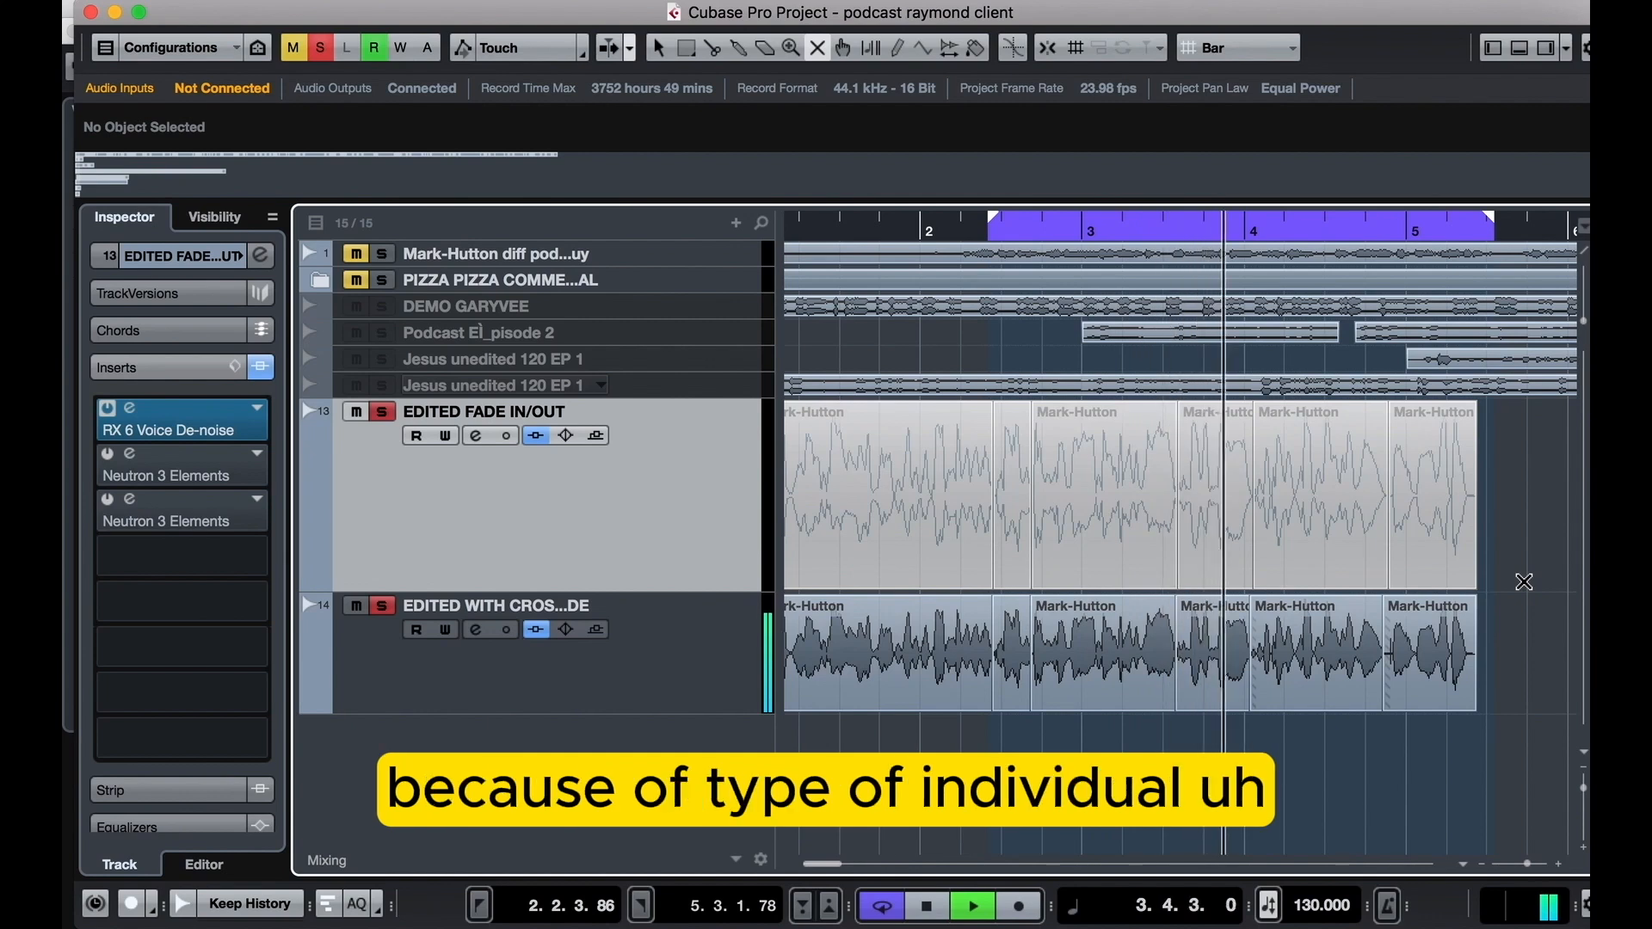
key("space")
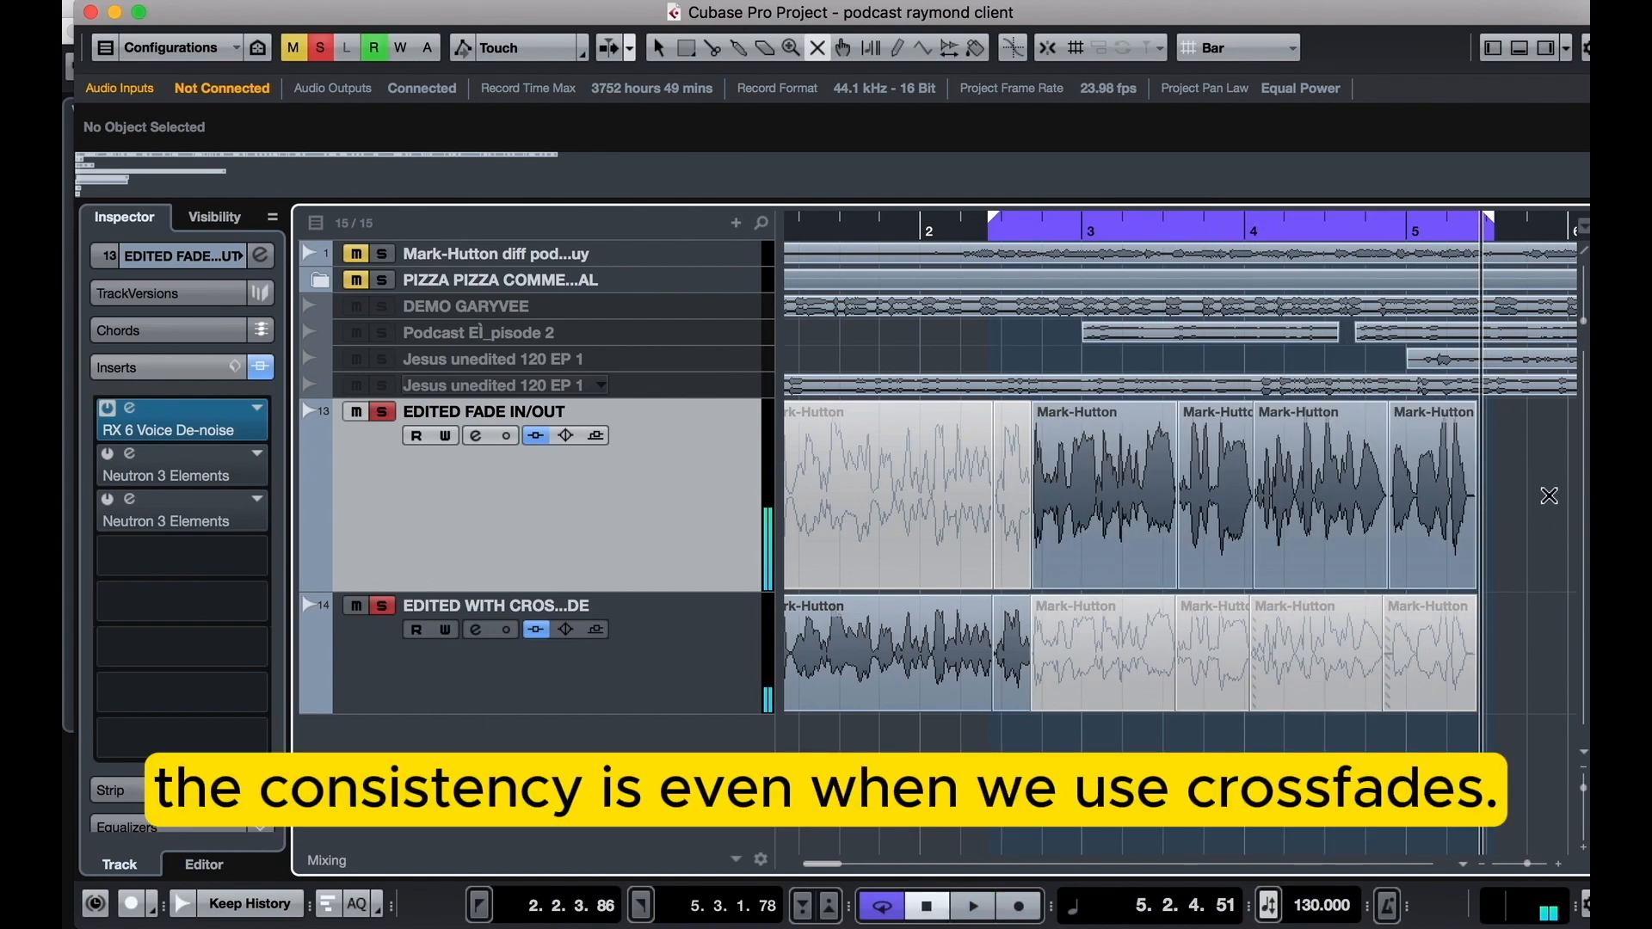
left_click_drag(1549, 491, 1120, 744)
left_click_drag(1391, 531, 1059, 560)
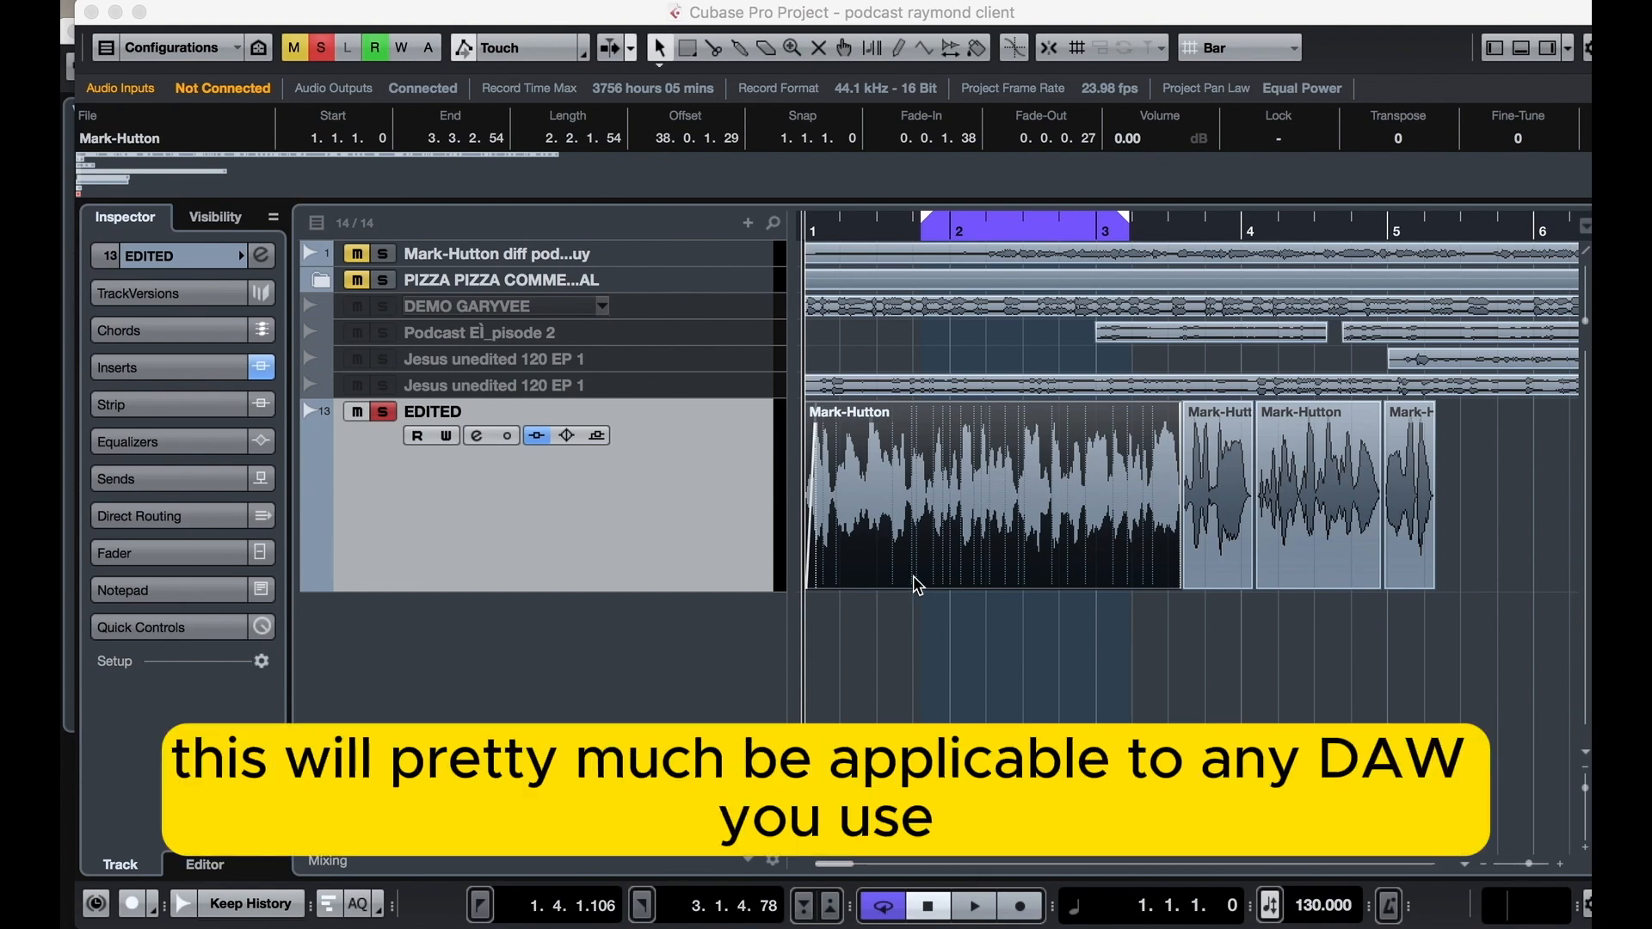
Open the channel settings of the EDITED track to reach its equalizer
left_click(1223, 630)
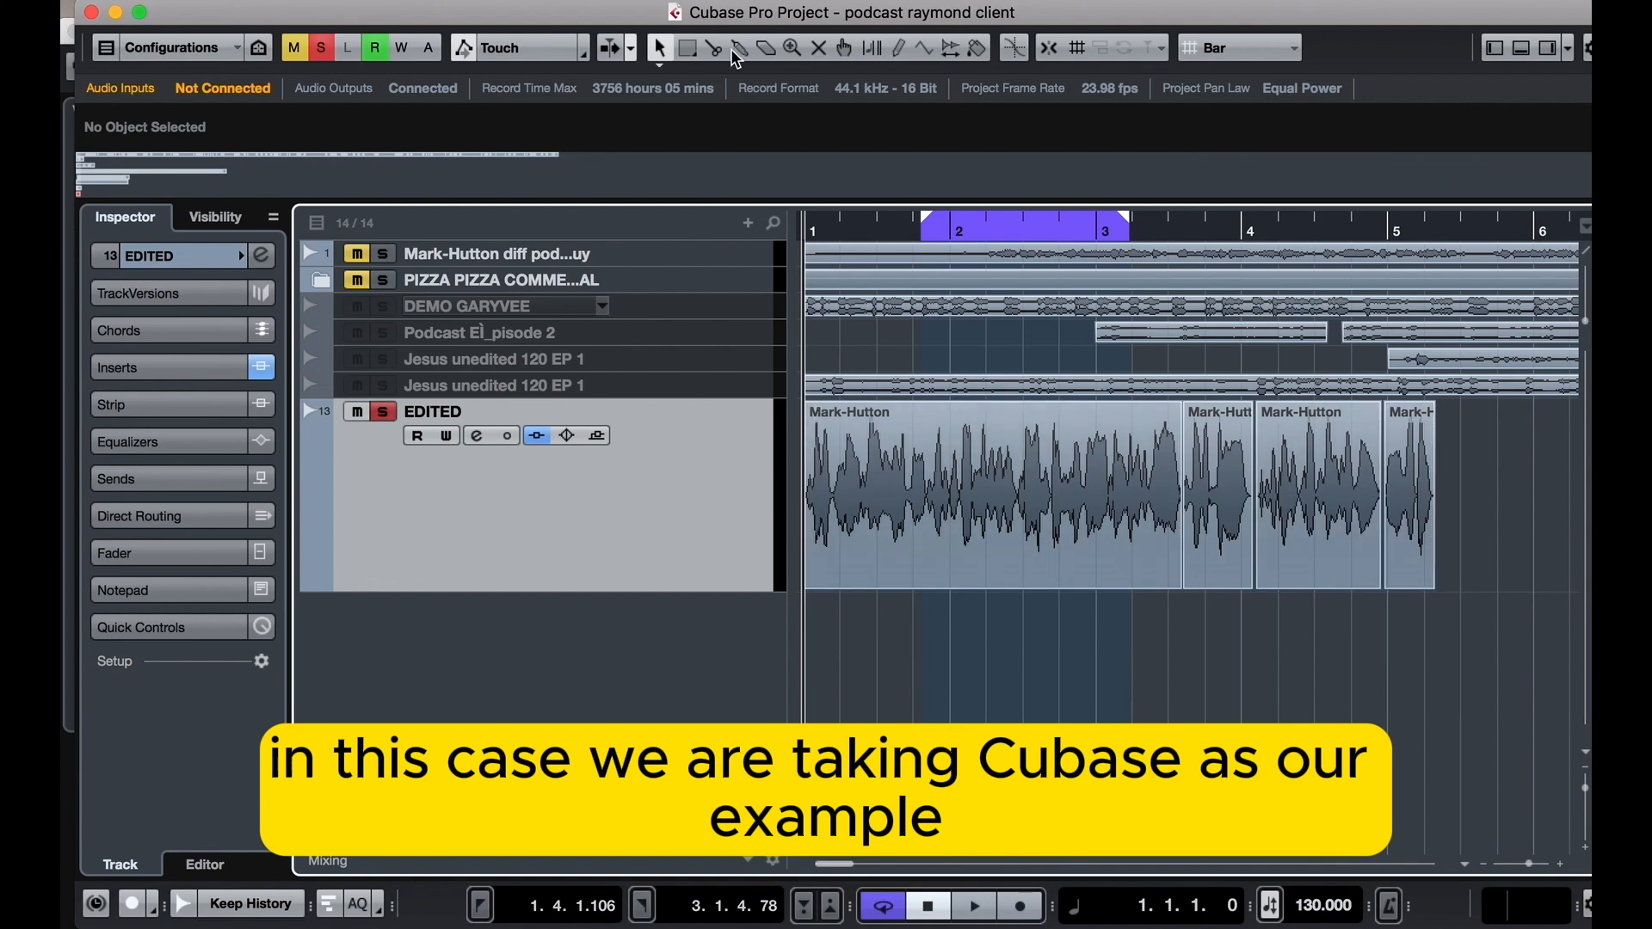
left_click(954, 489)
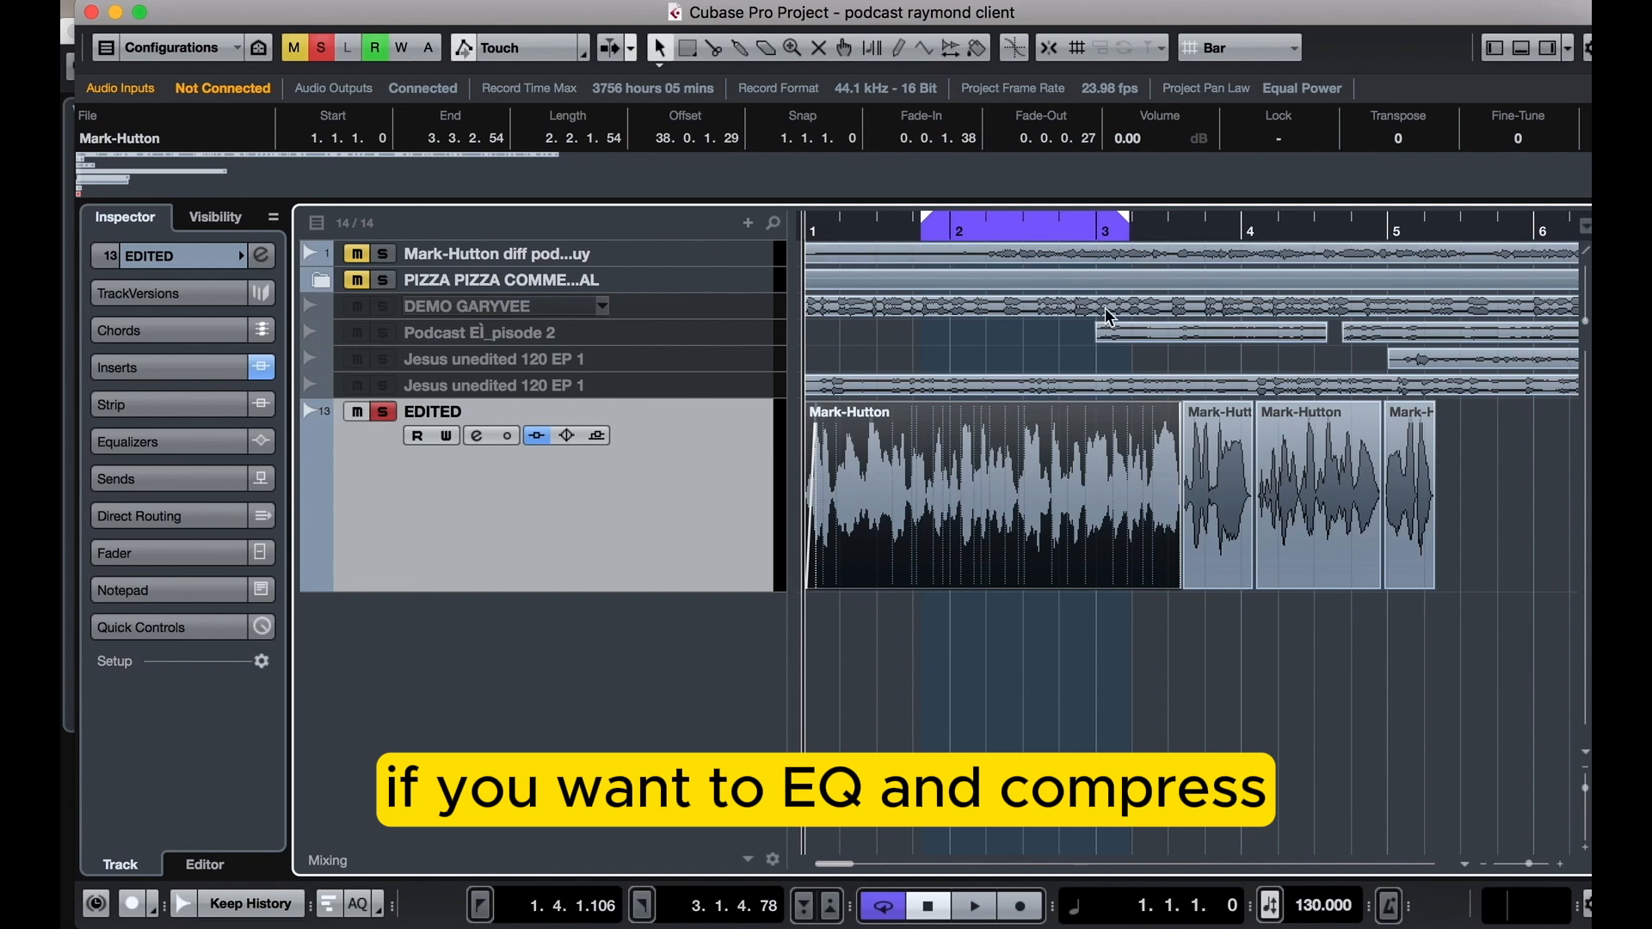
left_click_drag(1557, 574, 1071, 523)
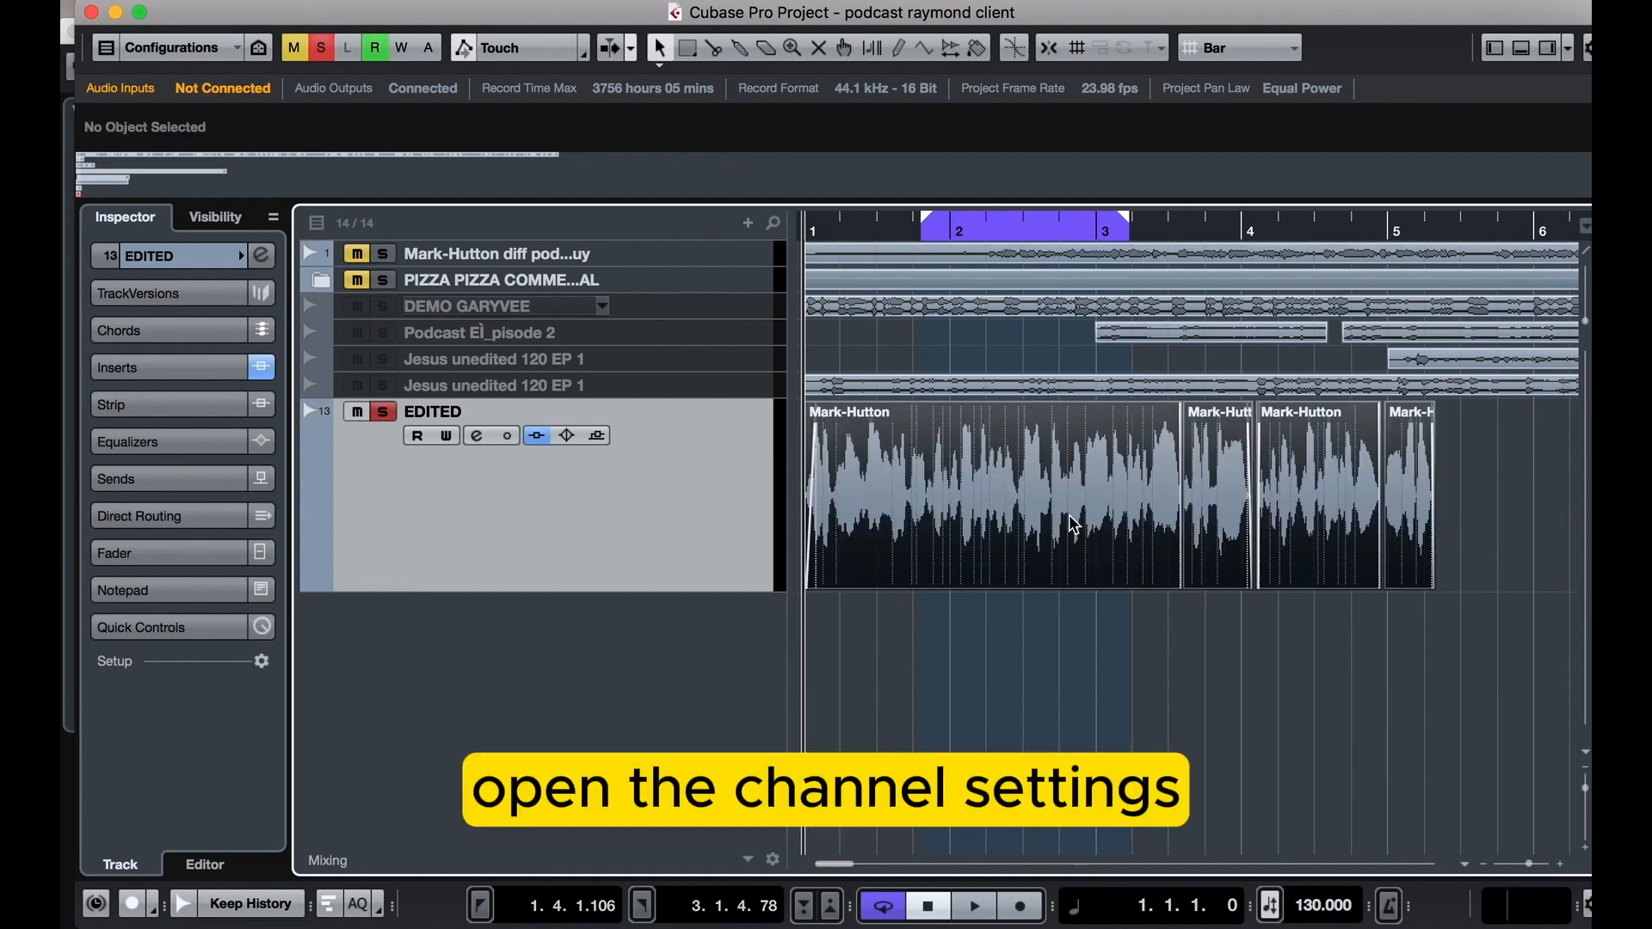
left_click(1032, 659)
left_click(478, 437)
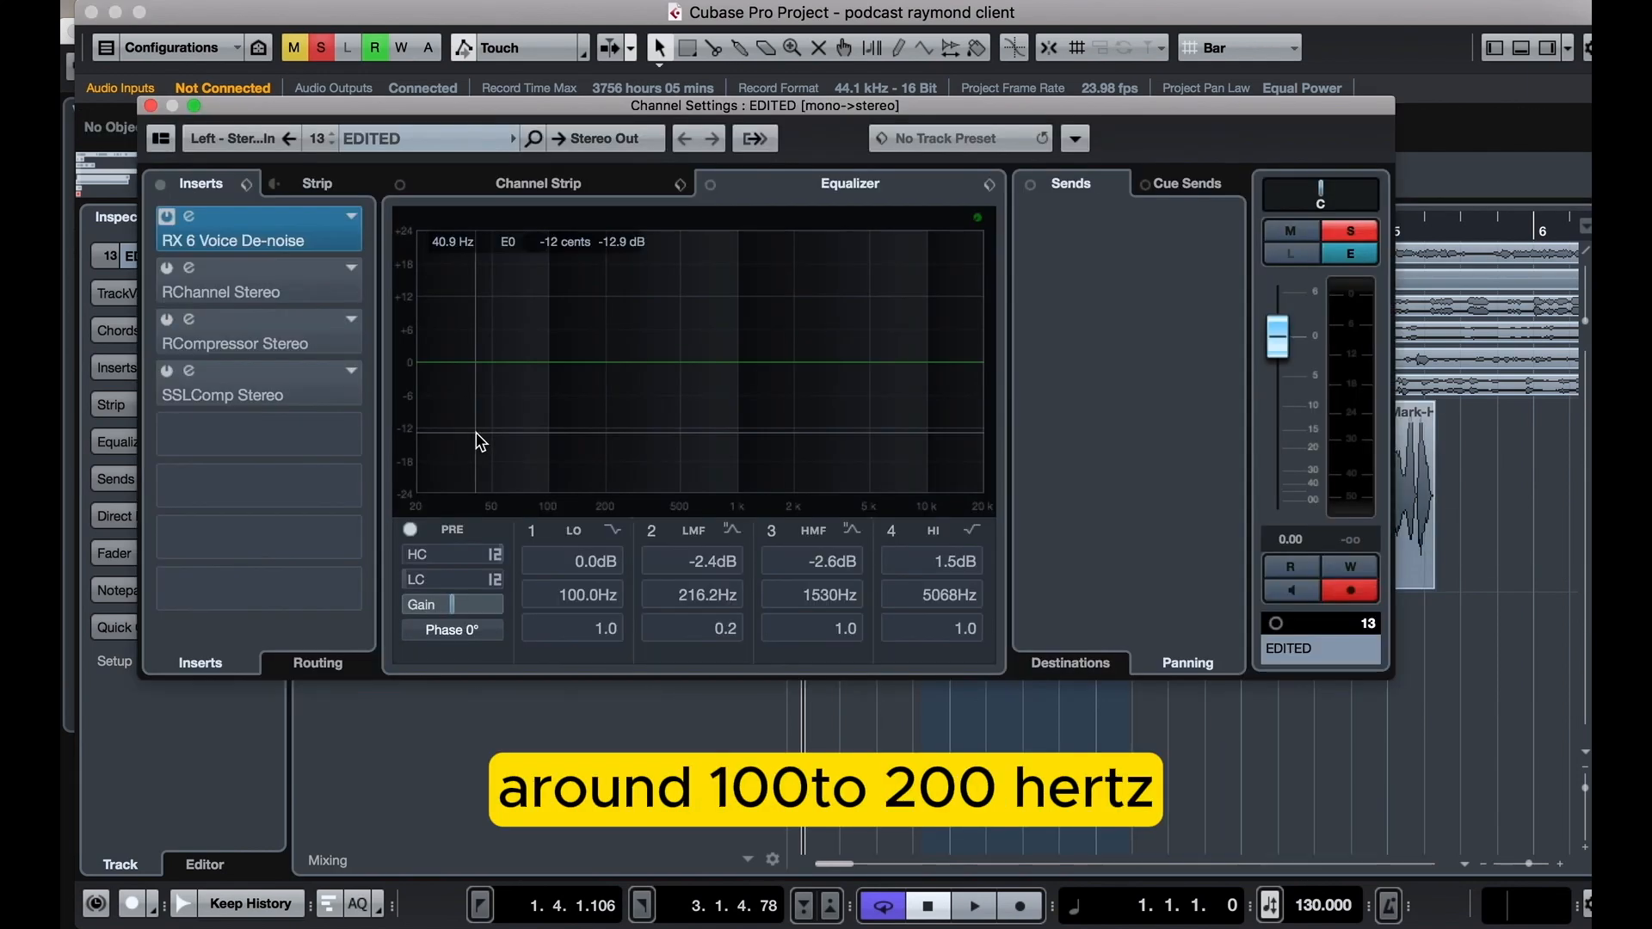
In the equalizer, set band 2 to -2.0 dB at 236 Hz with Q 0.2, and band 3 to -2.2 dB at 1047 Hz
left_click_drag(611, 375, 619, 379)
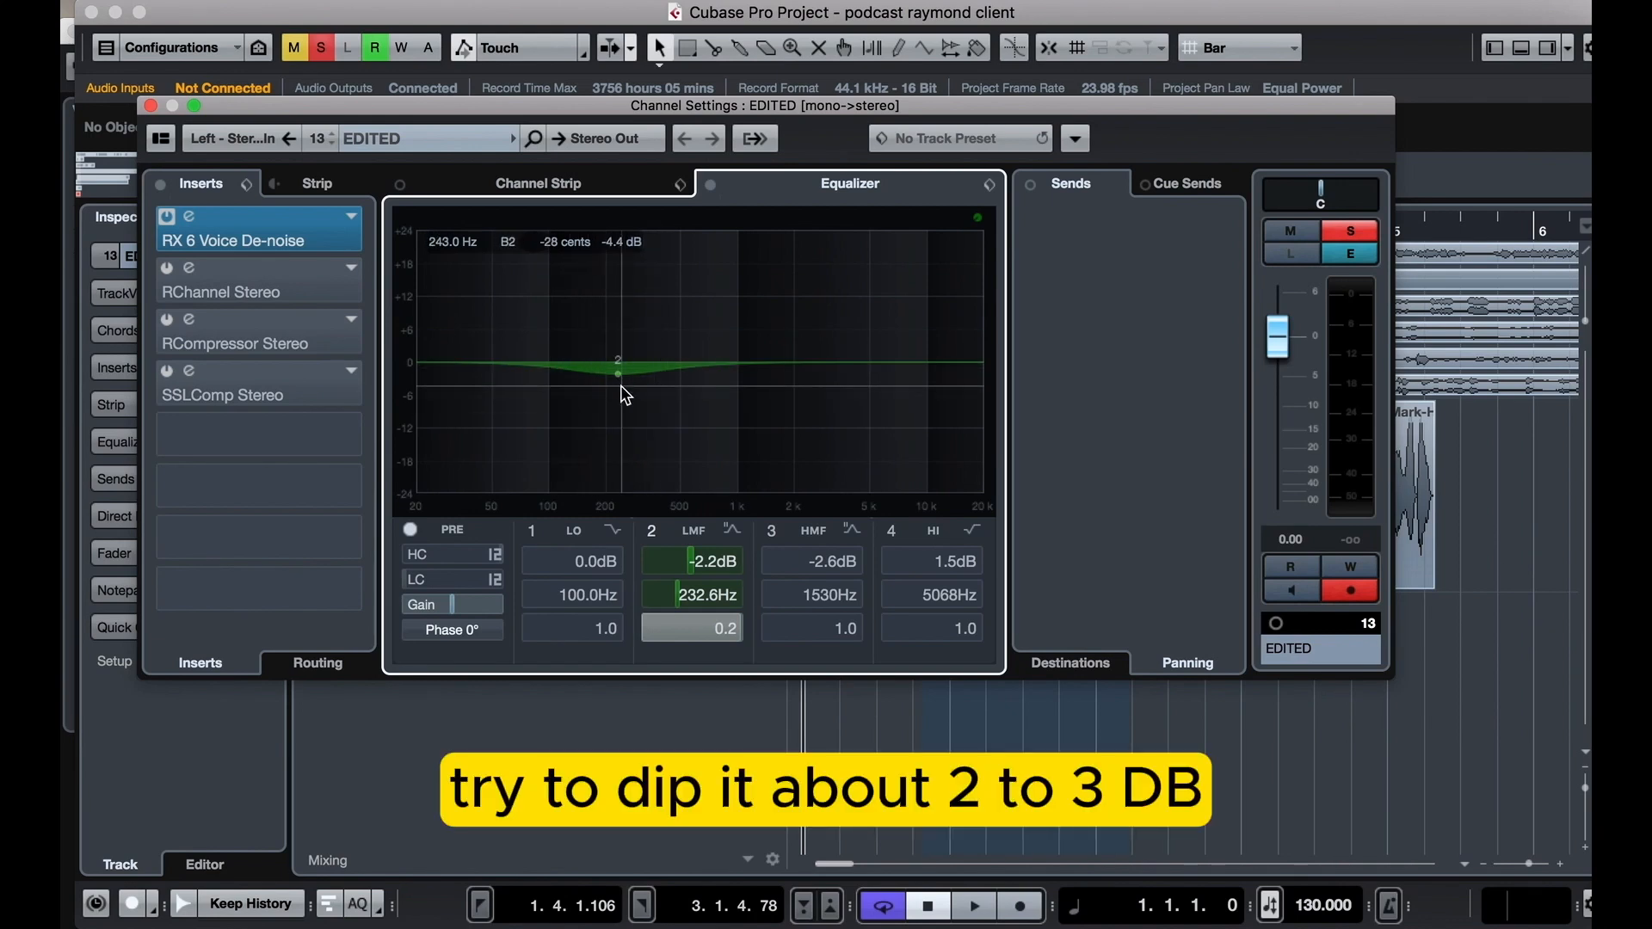
left_click_drag(620, 379, 620, 372)
scroll(700, 620, "up", 2)
scroll(700, 621, "down", 4)
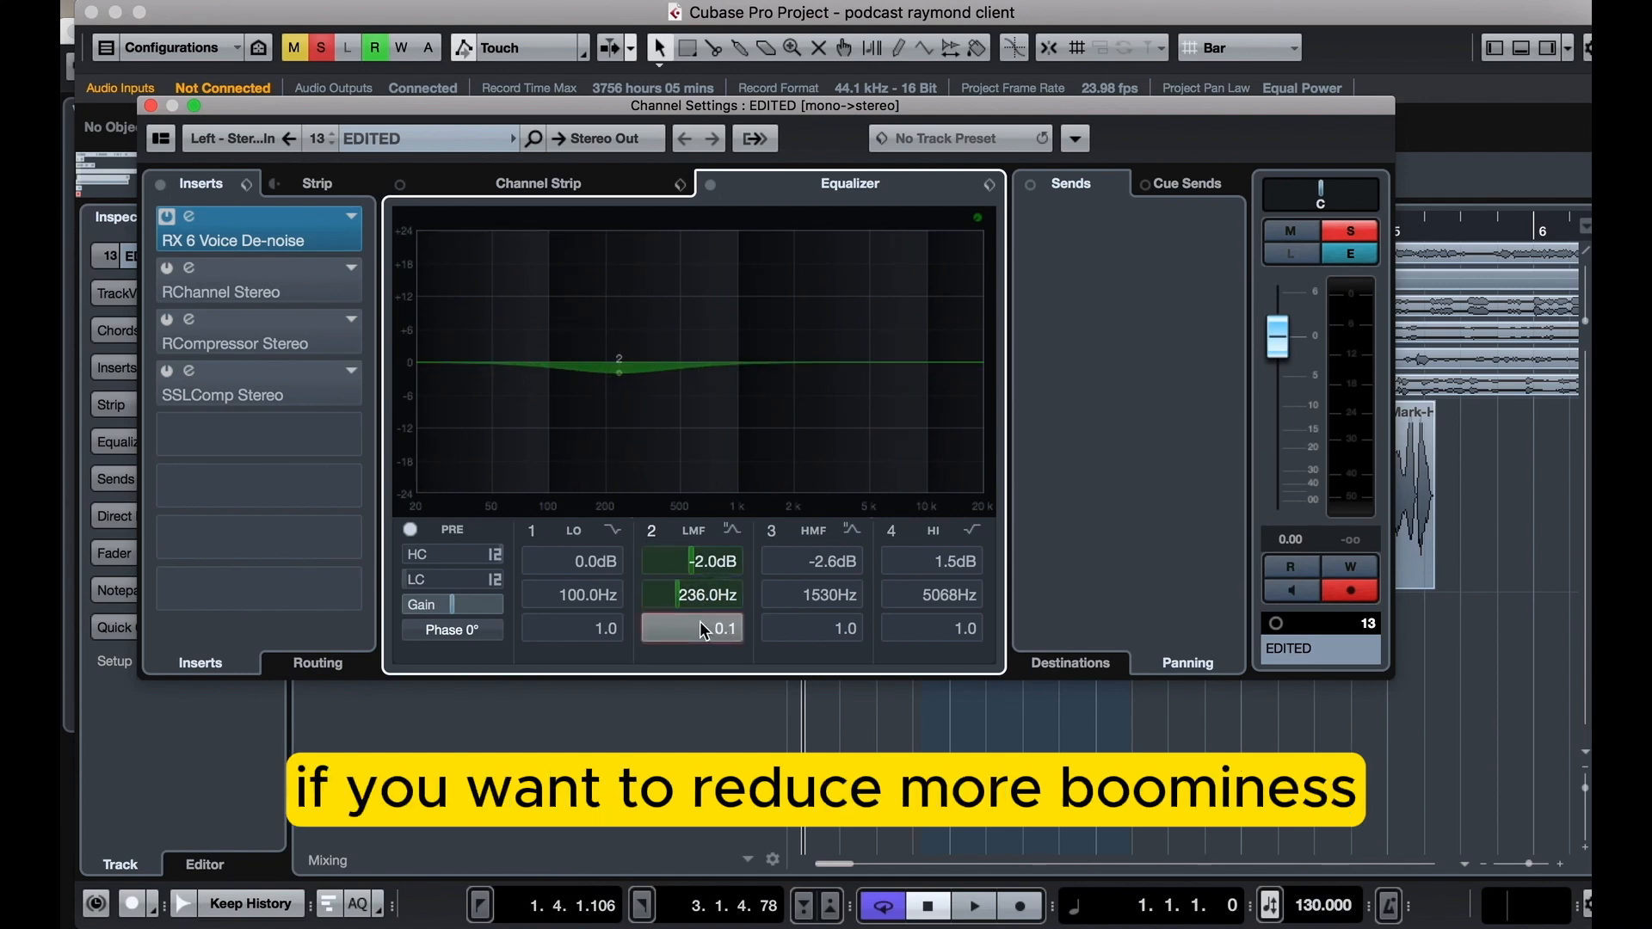
scroll(700, 629, "up", 4)
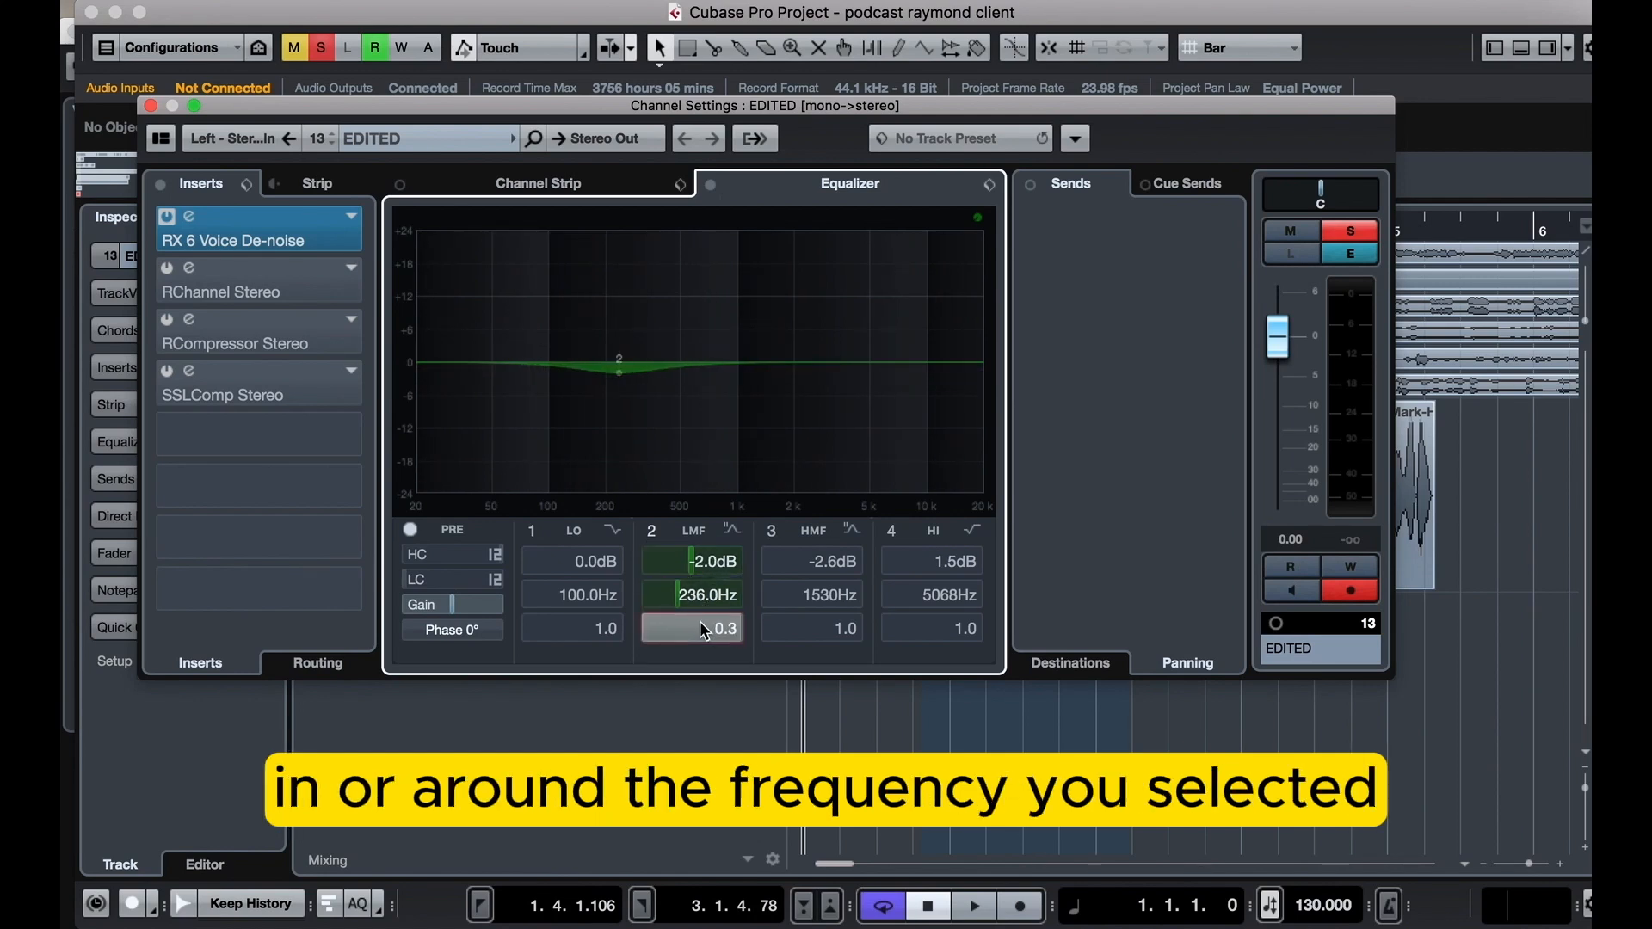
scroll(700, 623, "down", 1)
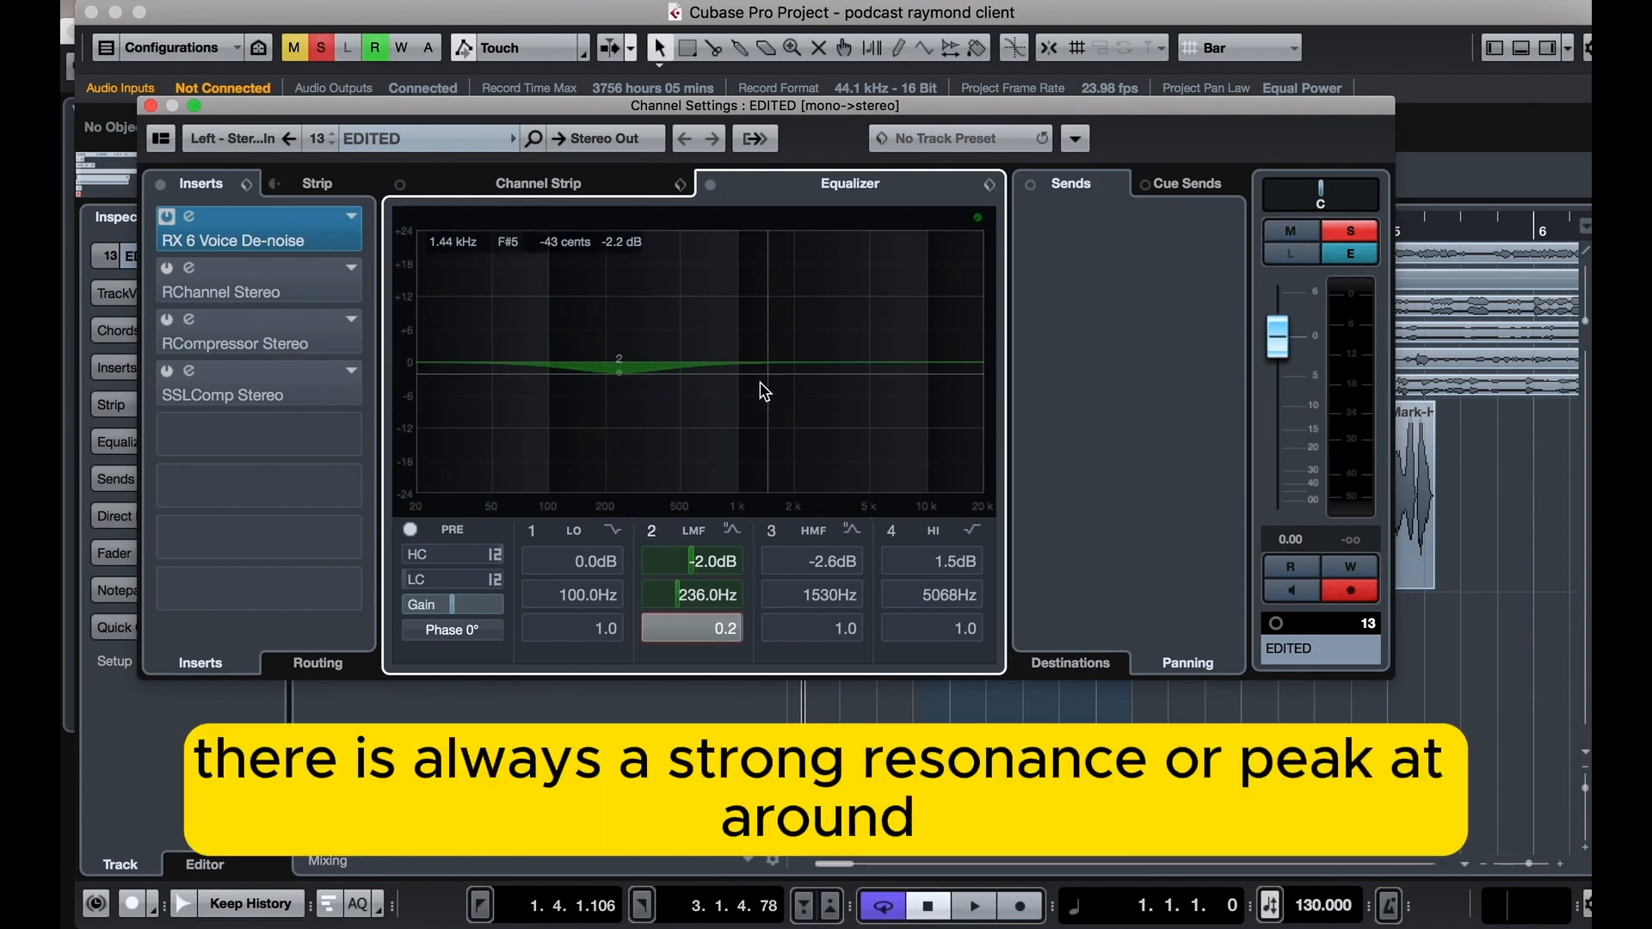
mouse_move(772, 375)
left_mouse_down()
mouse_move(771, 326)
mouse_move(738, 343)
mouse_move(742, 375)
left_mouse_up()
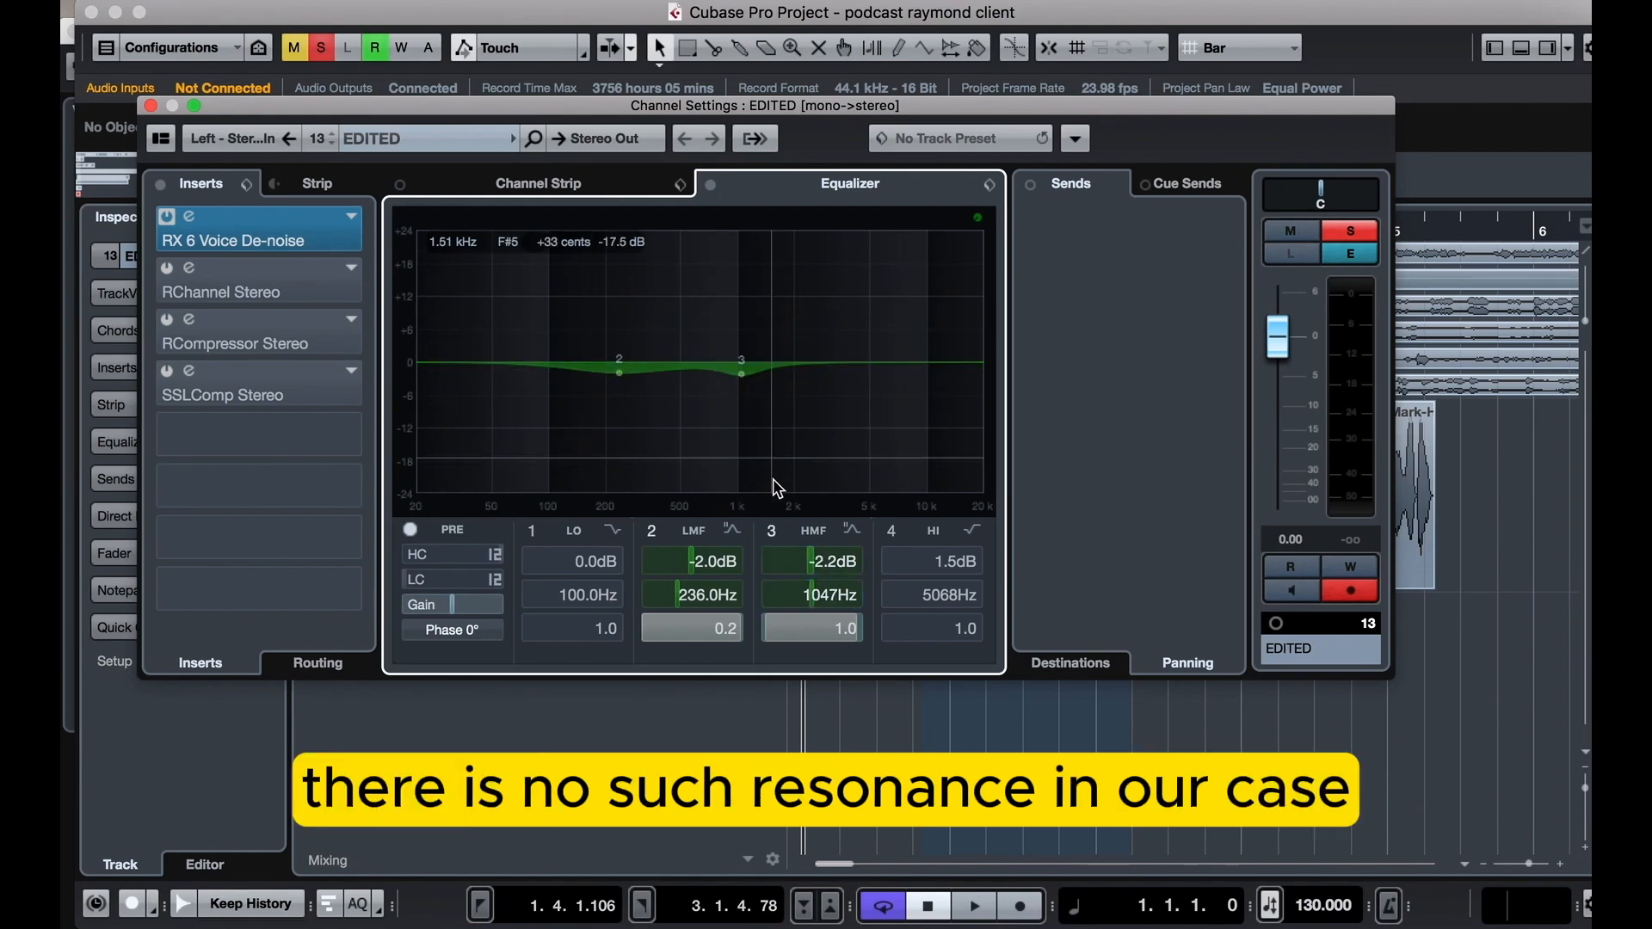
Turn off equalizer band 3 and enable high band 4 at 1.2 dB and 4780 Hz
left_click(772, 530)
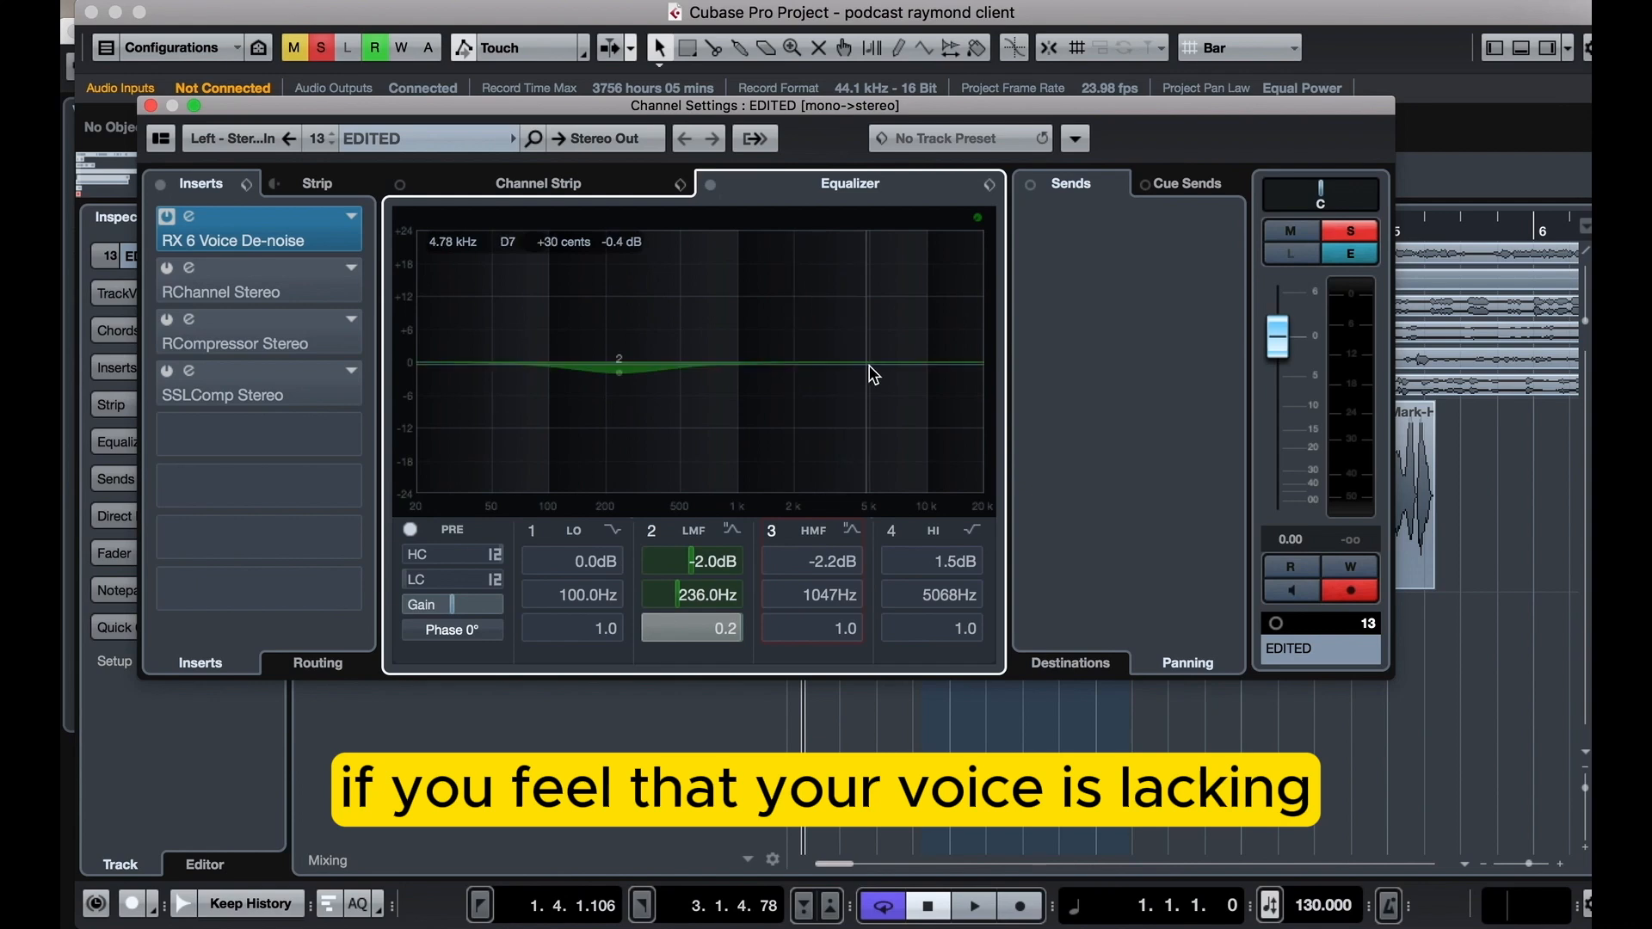
left_click(893, 532)
left_click_drag(870, 356, 867, 360)
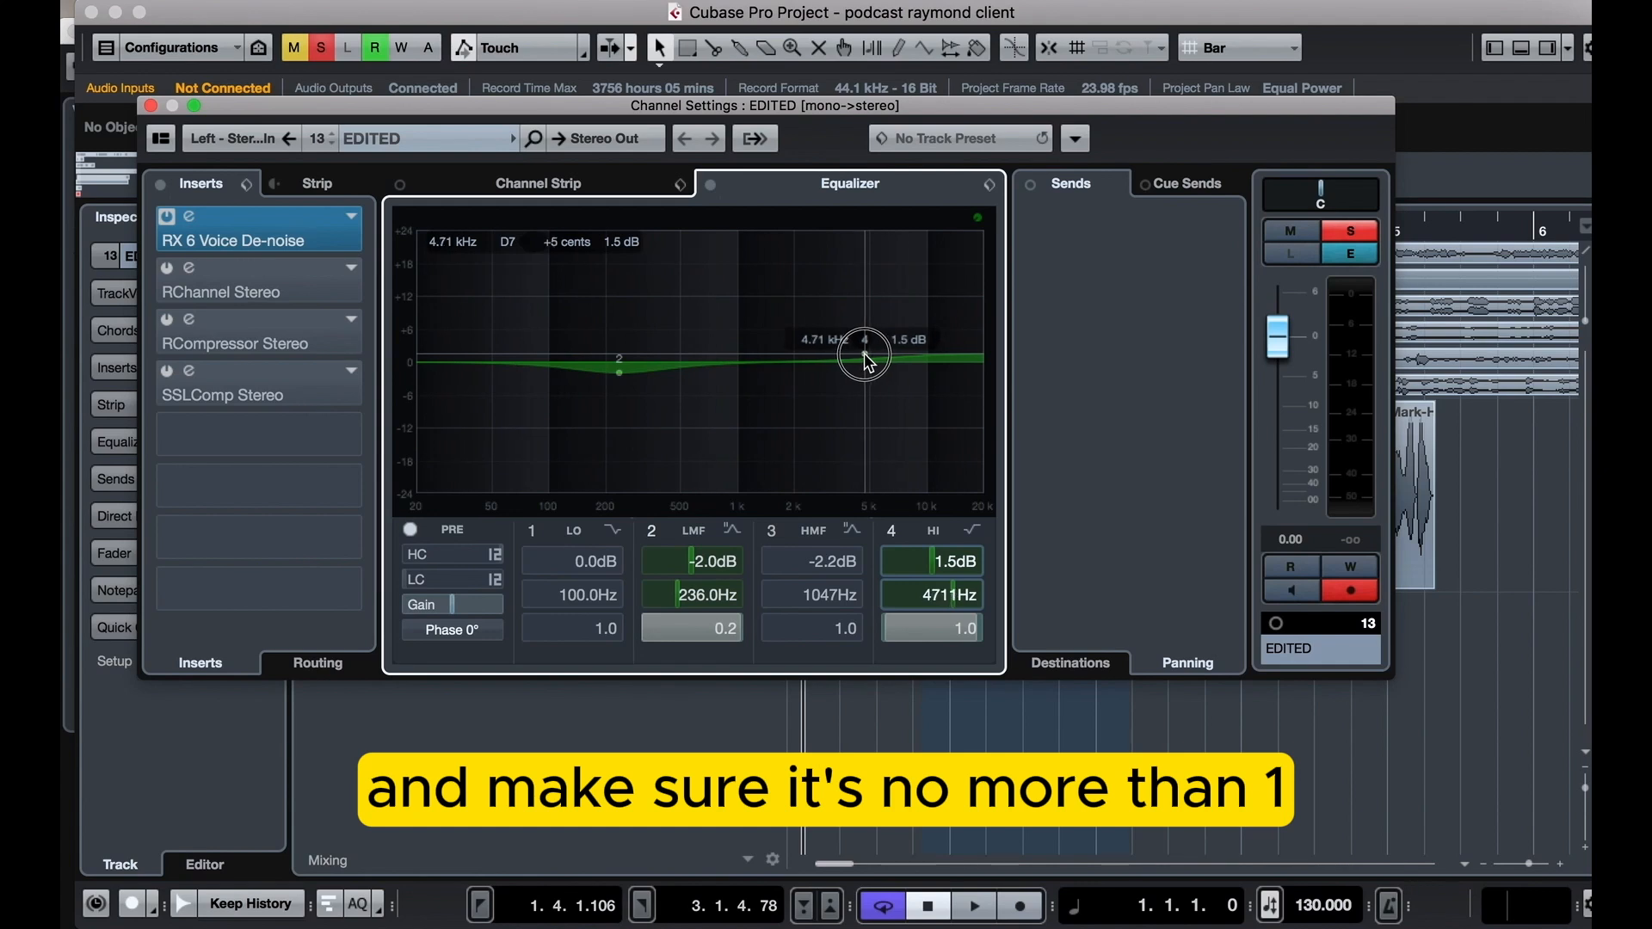
scroll(971, 568, "down", 2)
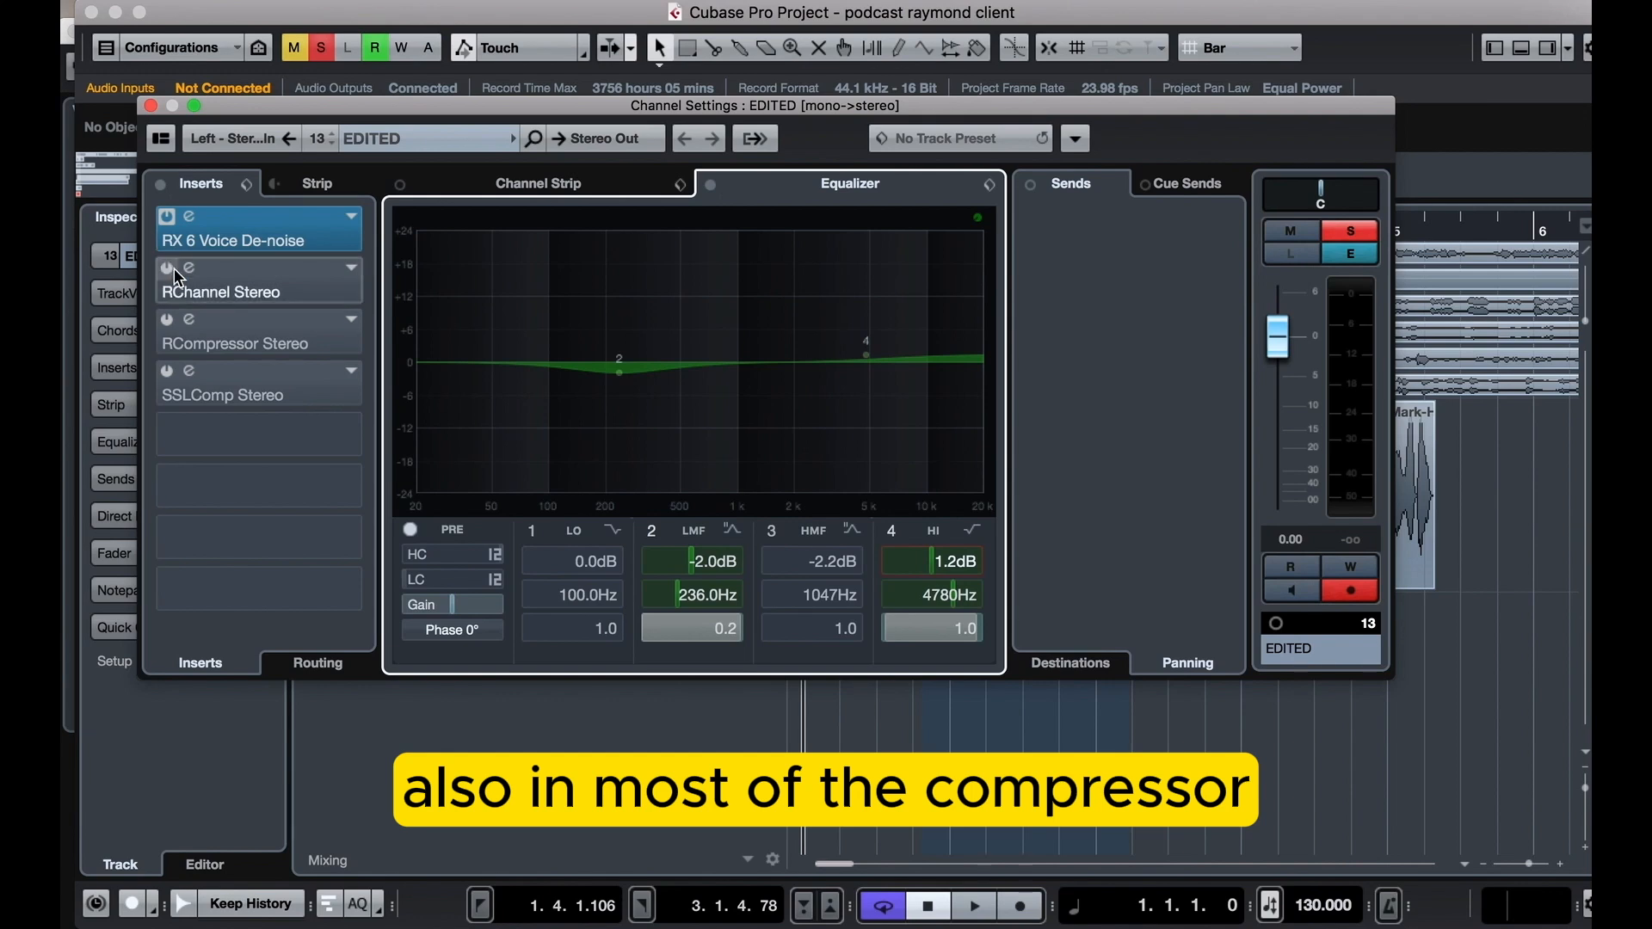
Open the RChannel Stereo insert, look through its factory presets for VoiceOver, and close the plug-in without loading one
left_click(149, 105)
left_click(476, 435)
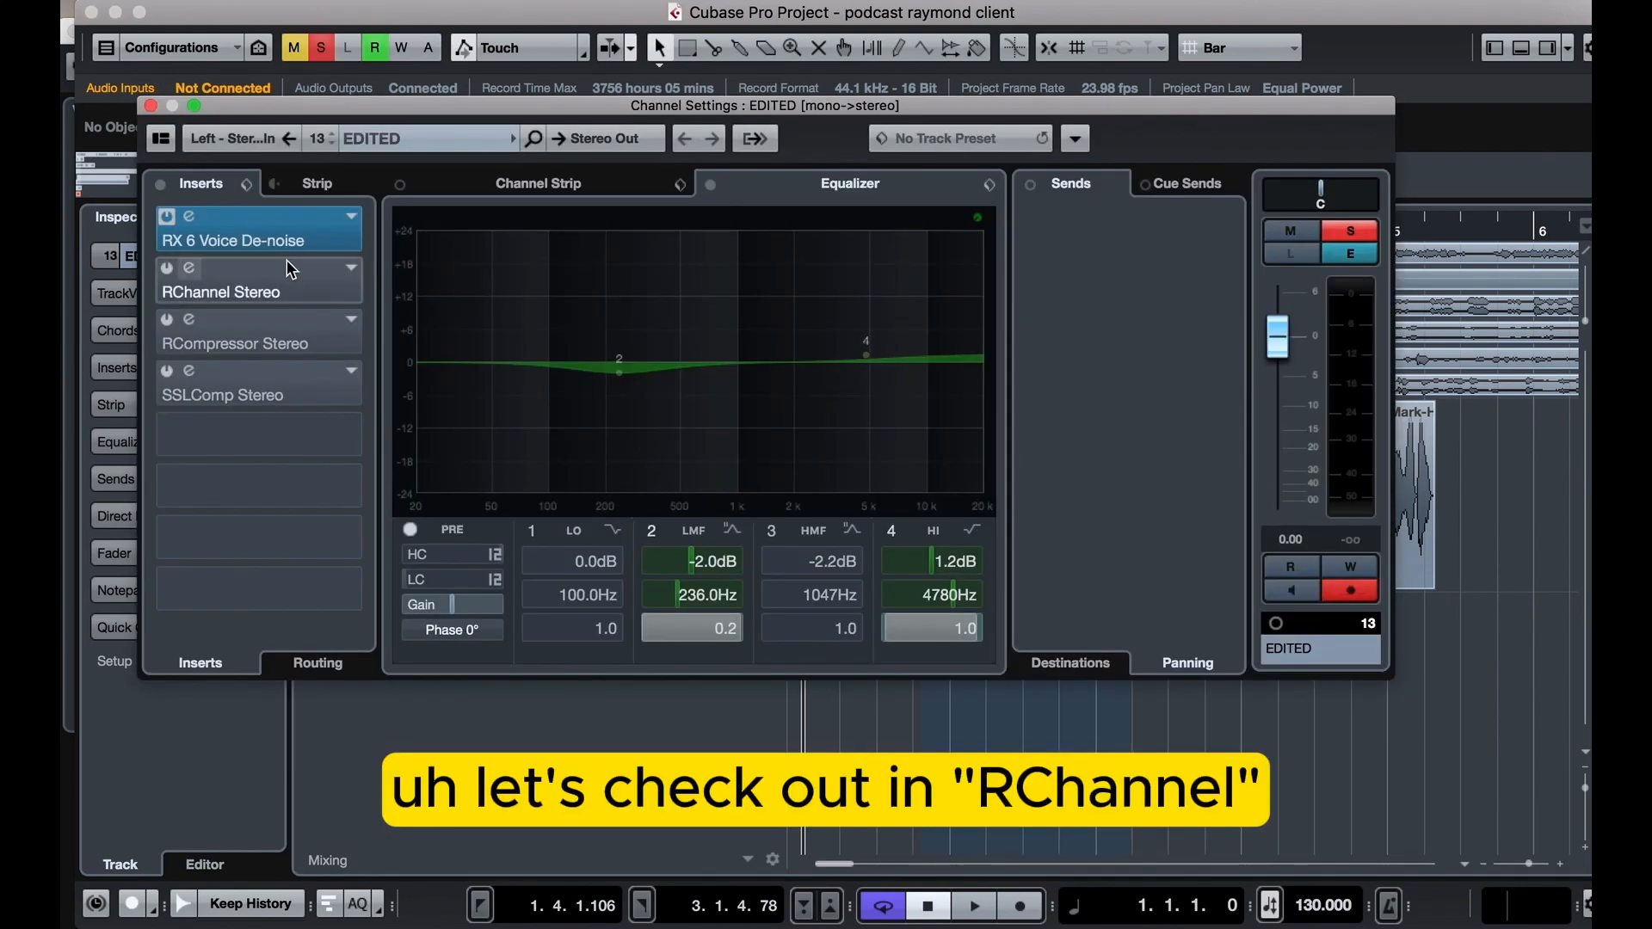
left_click(196, 278)
left_click(190, 269)
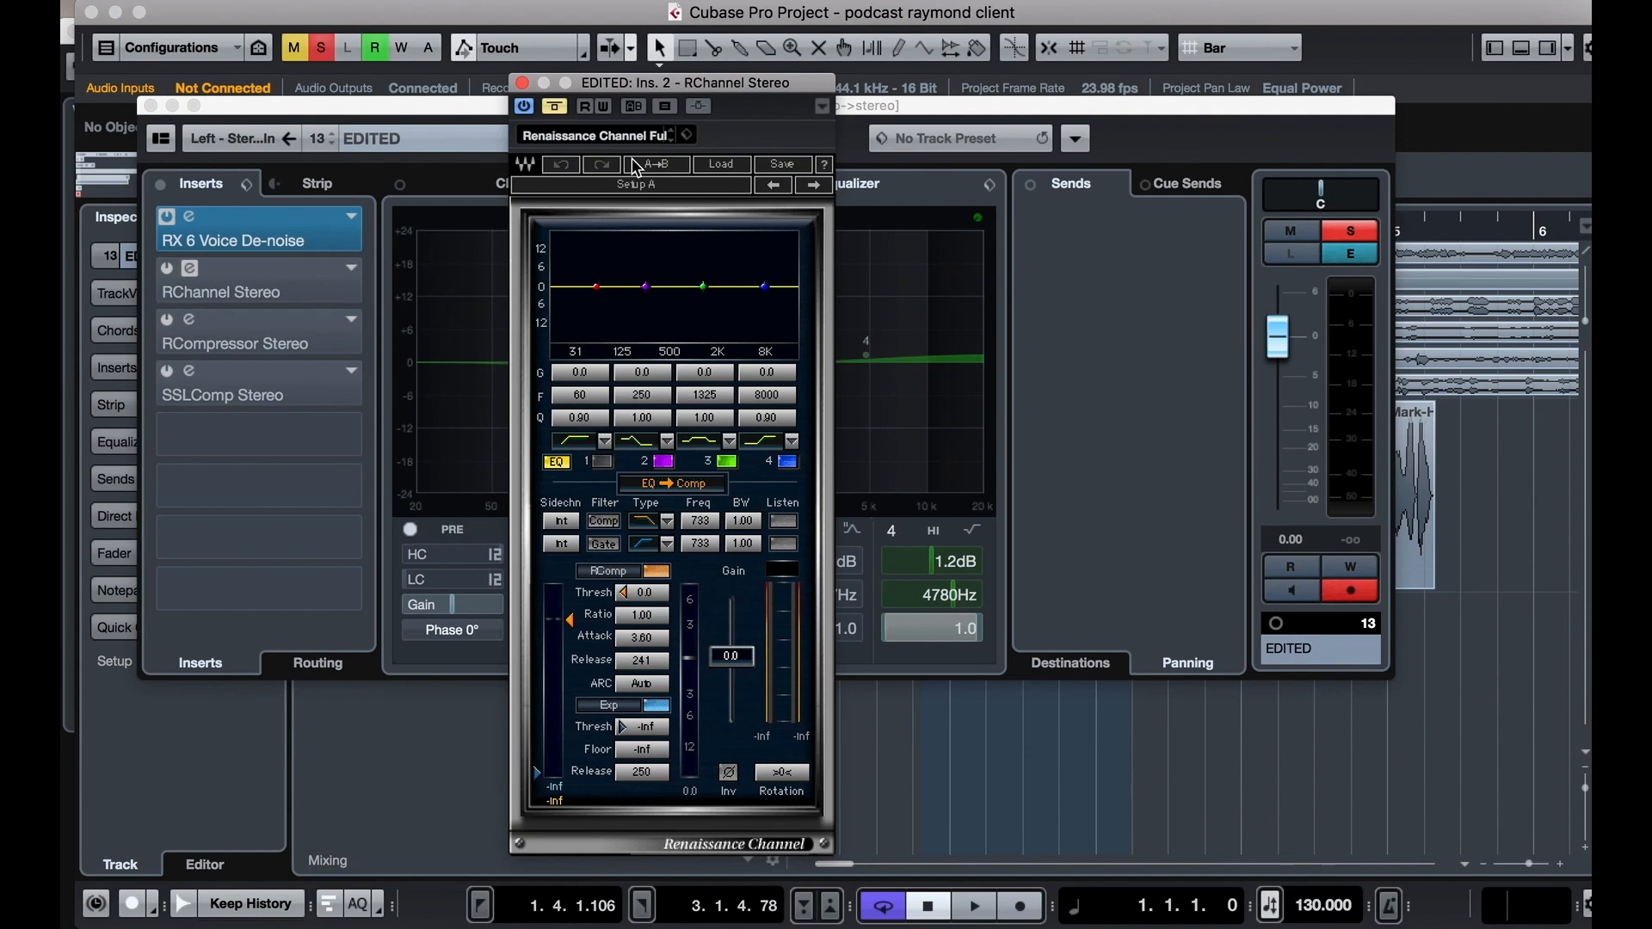
left_click(741, 166)
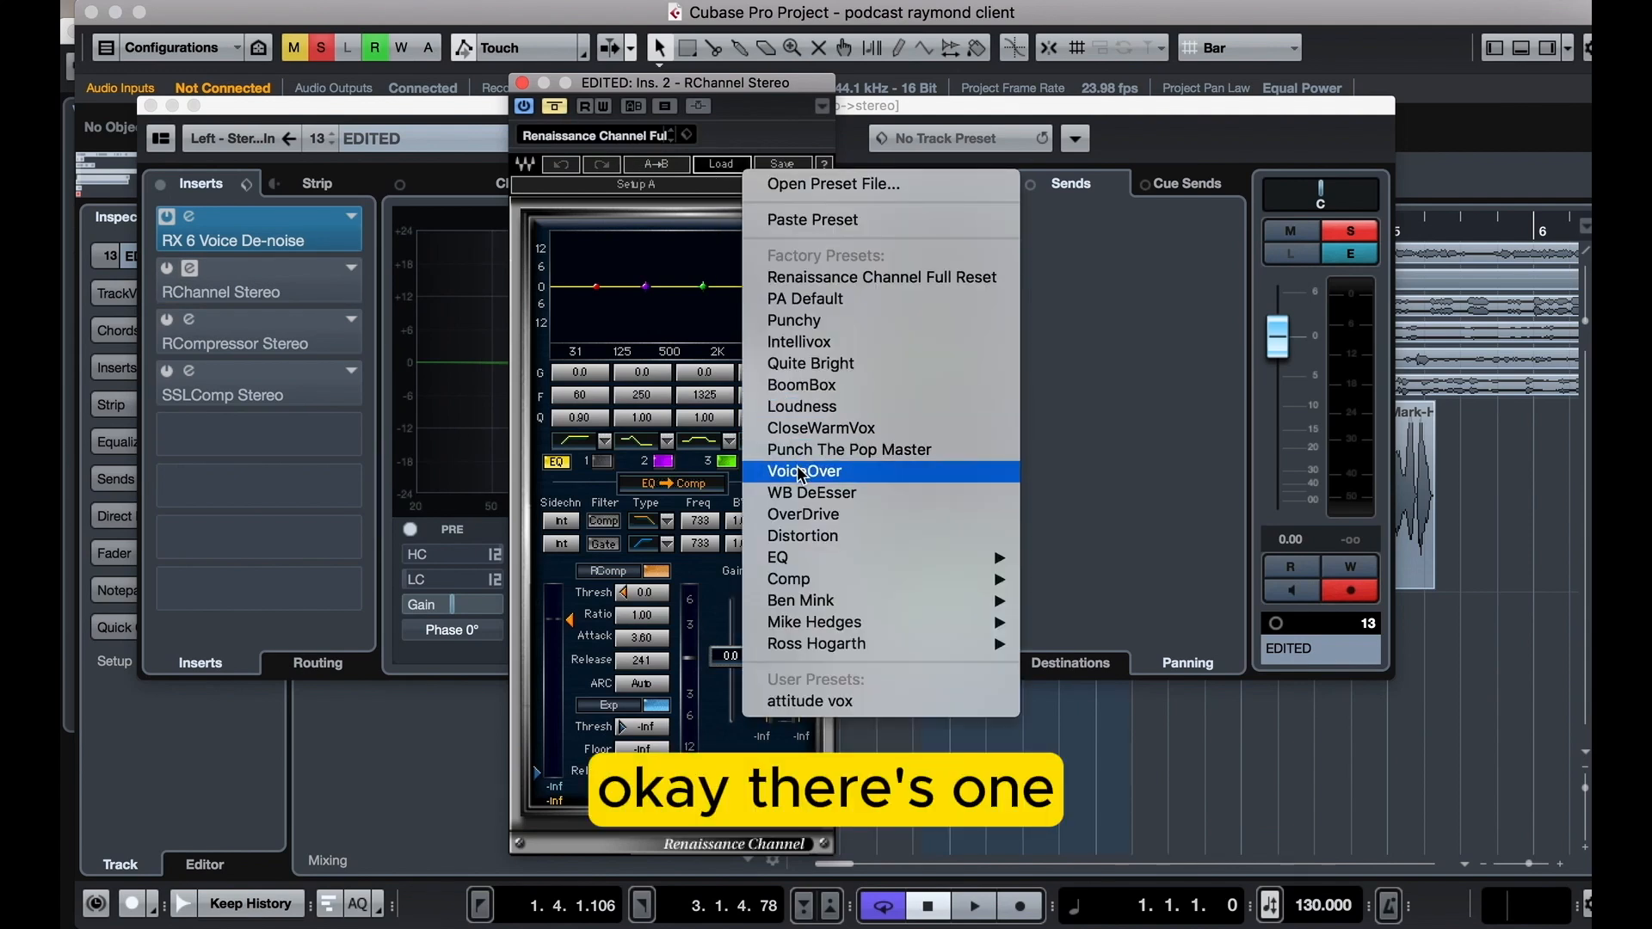
left_click(522, 82)
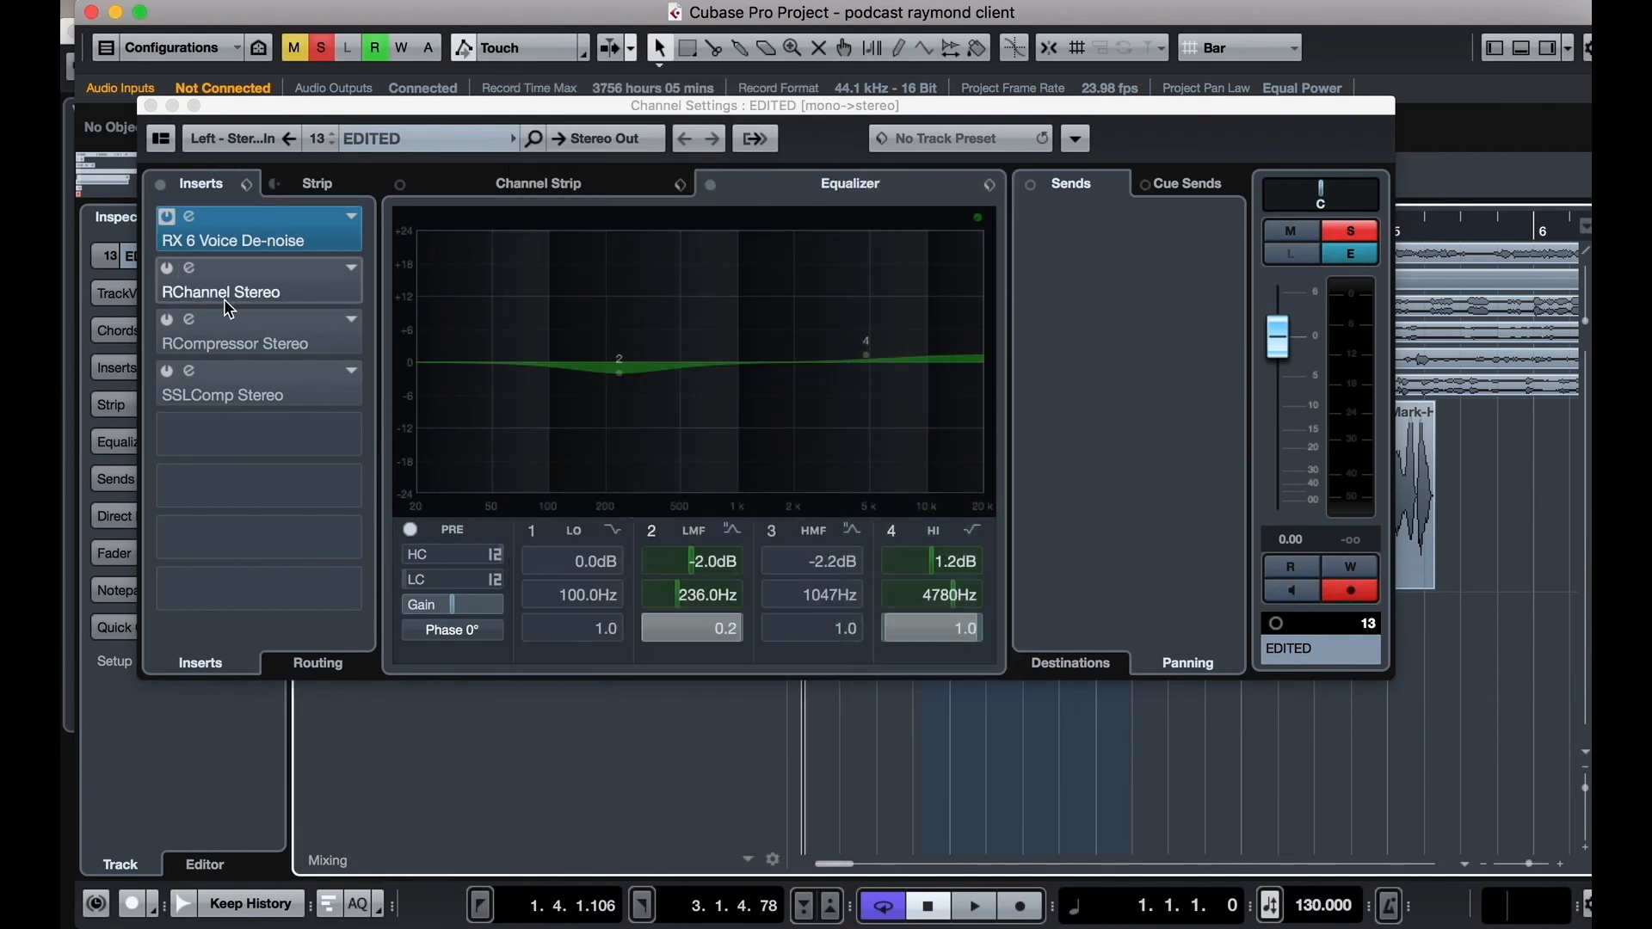
Open the RCompressor Stereo insert, view the Voiceover preset among its factory presets, and close the plug-in
left_click(203, 320)
left_click(201, 319)
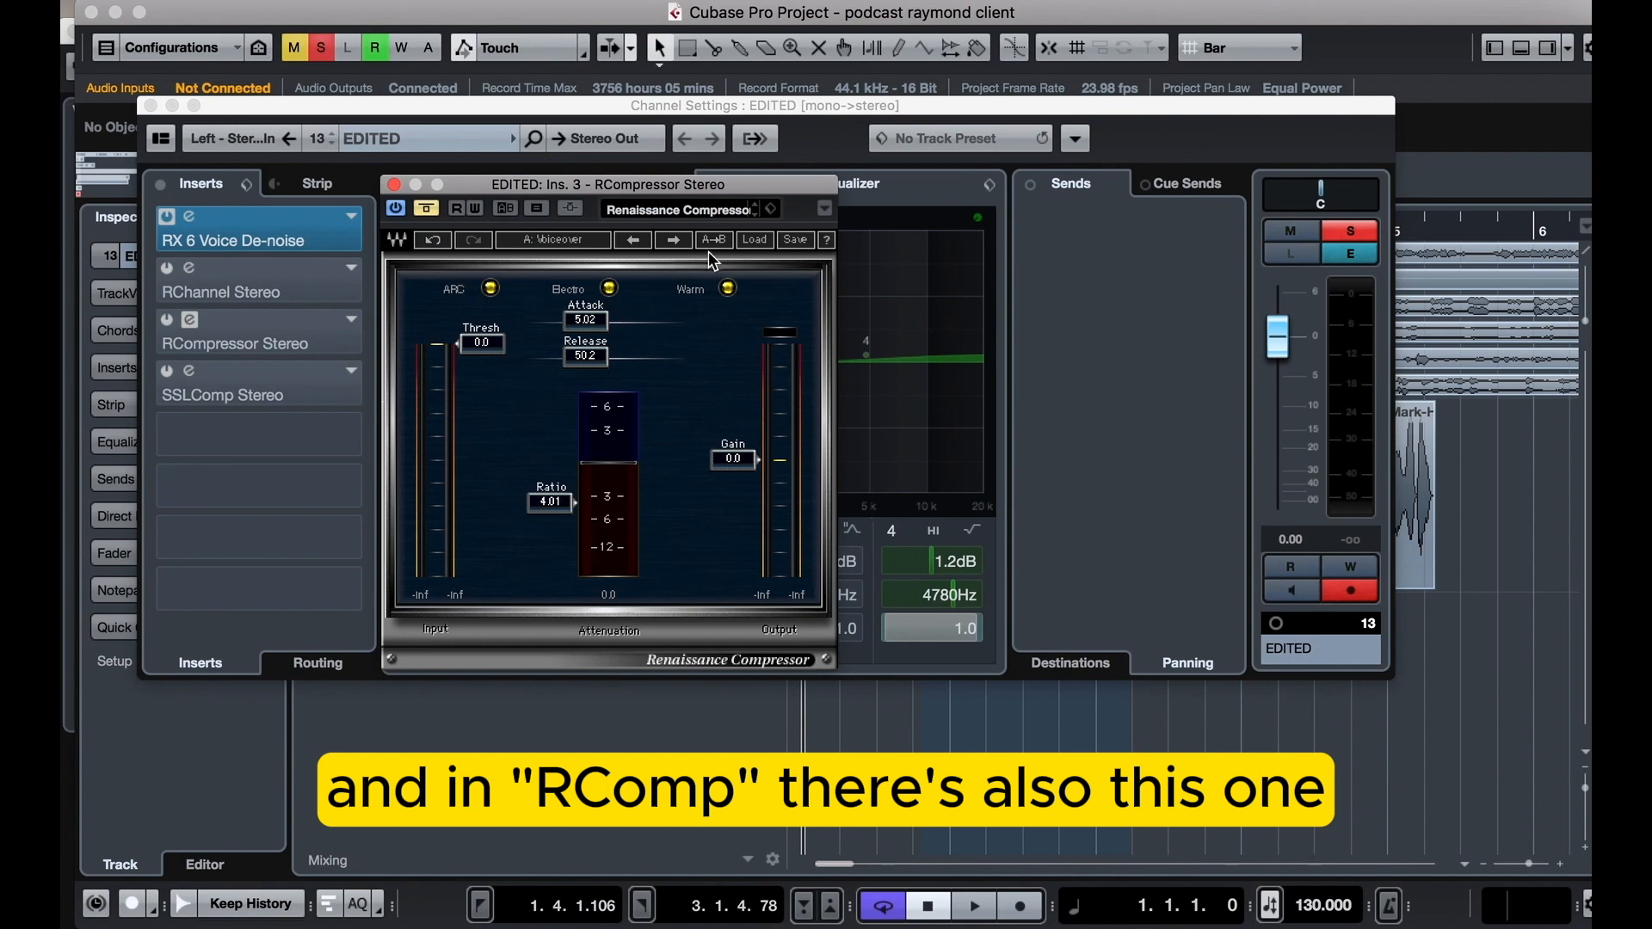
left_click(754, 240)
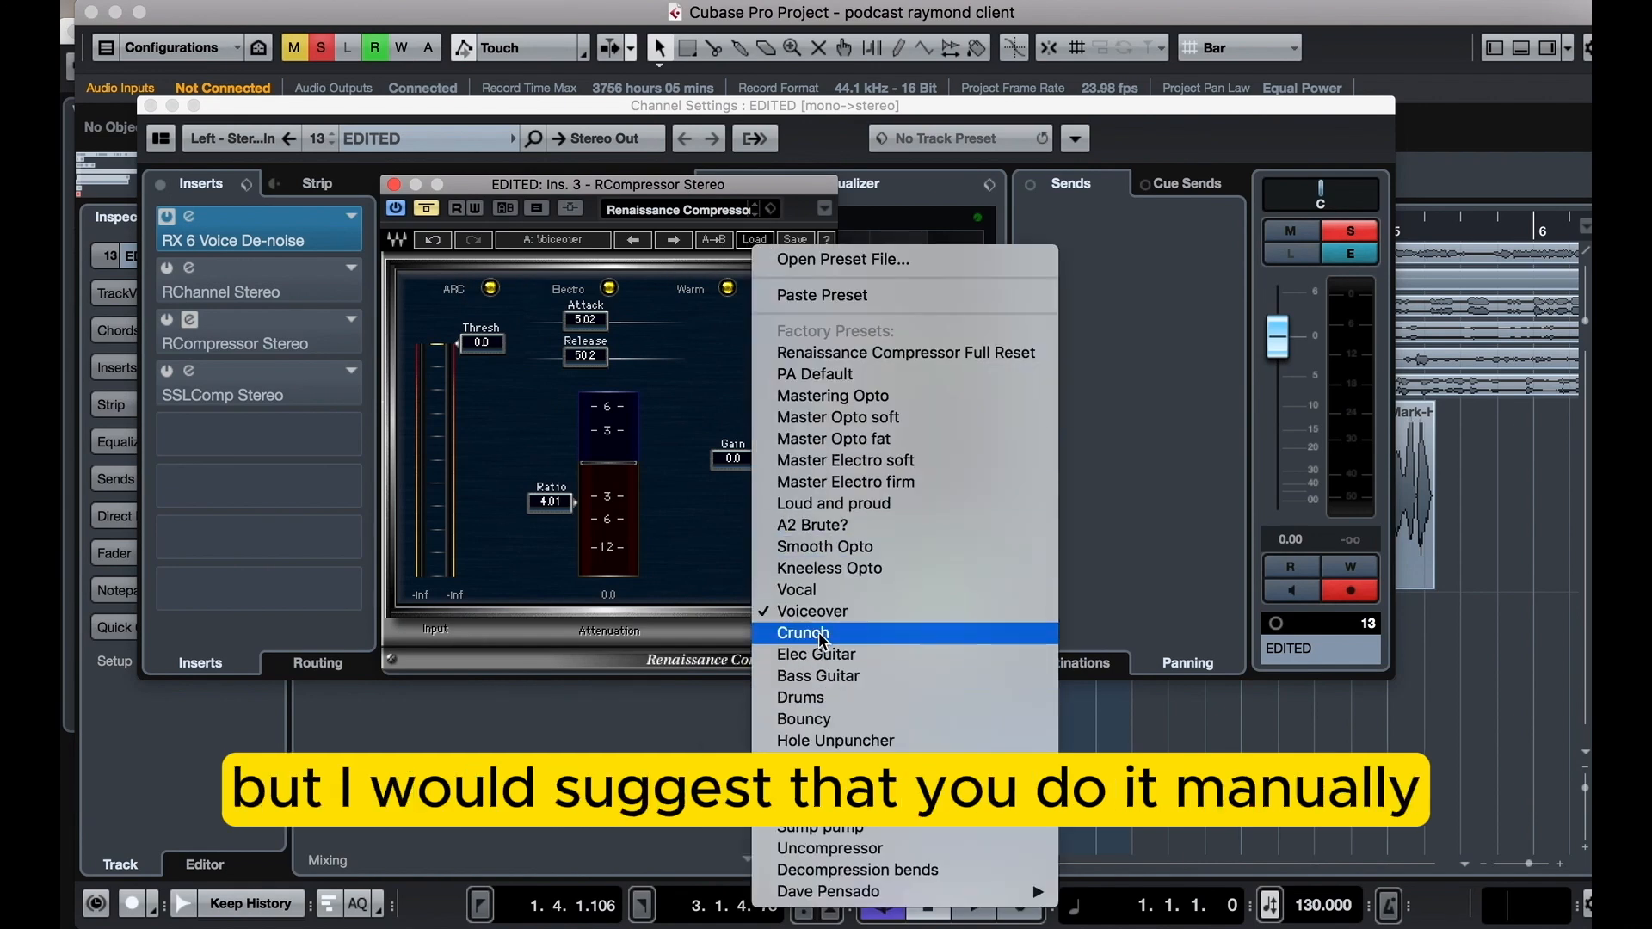
left_click(813, 611)
left_click(394, 184)
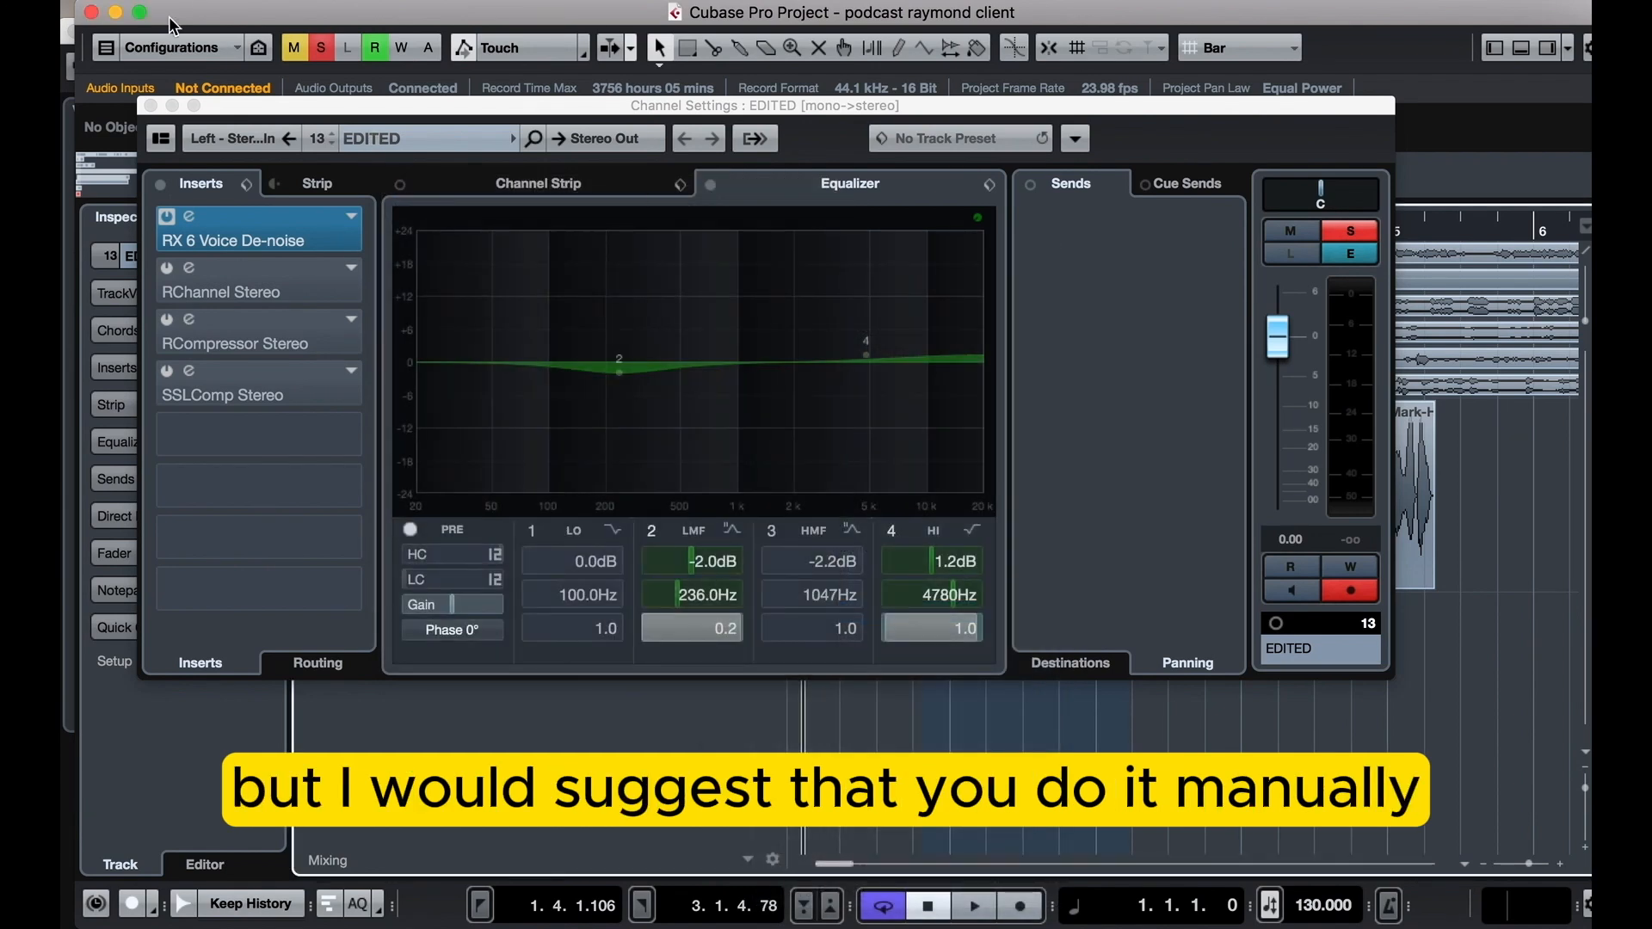
Open the SSLComp Stereo insert, close the channel settings, and place the compressor so the EDITED track's waveform stays visible
left_click(178, 371)
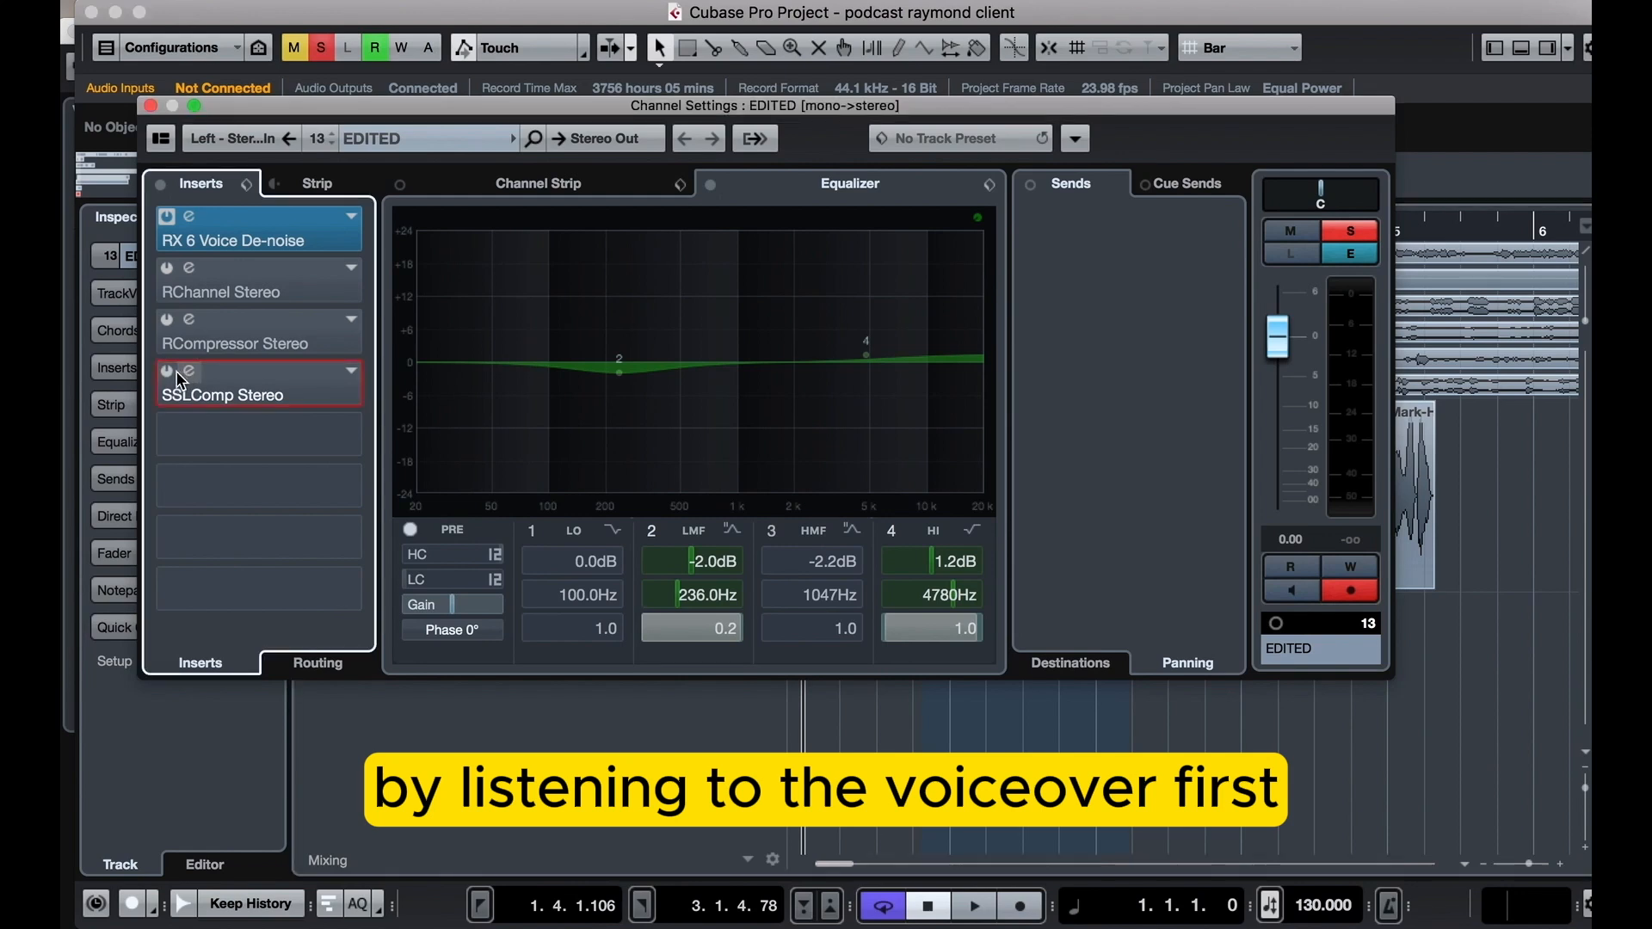
left_click_drag(464, 67, 826, 103)
left_click(152, 105)
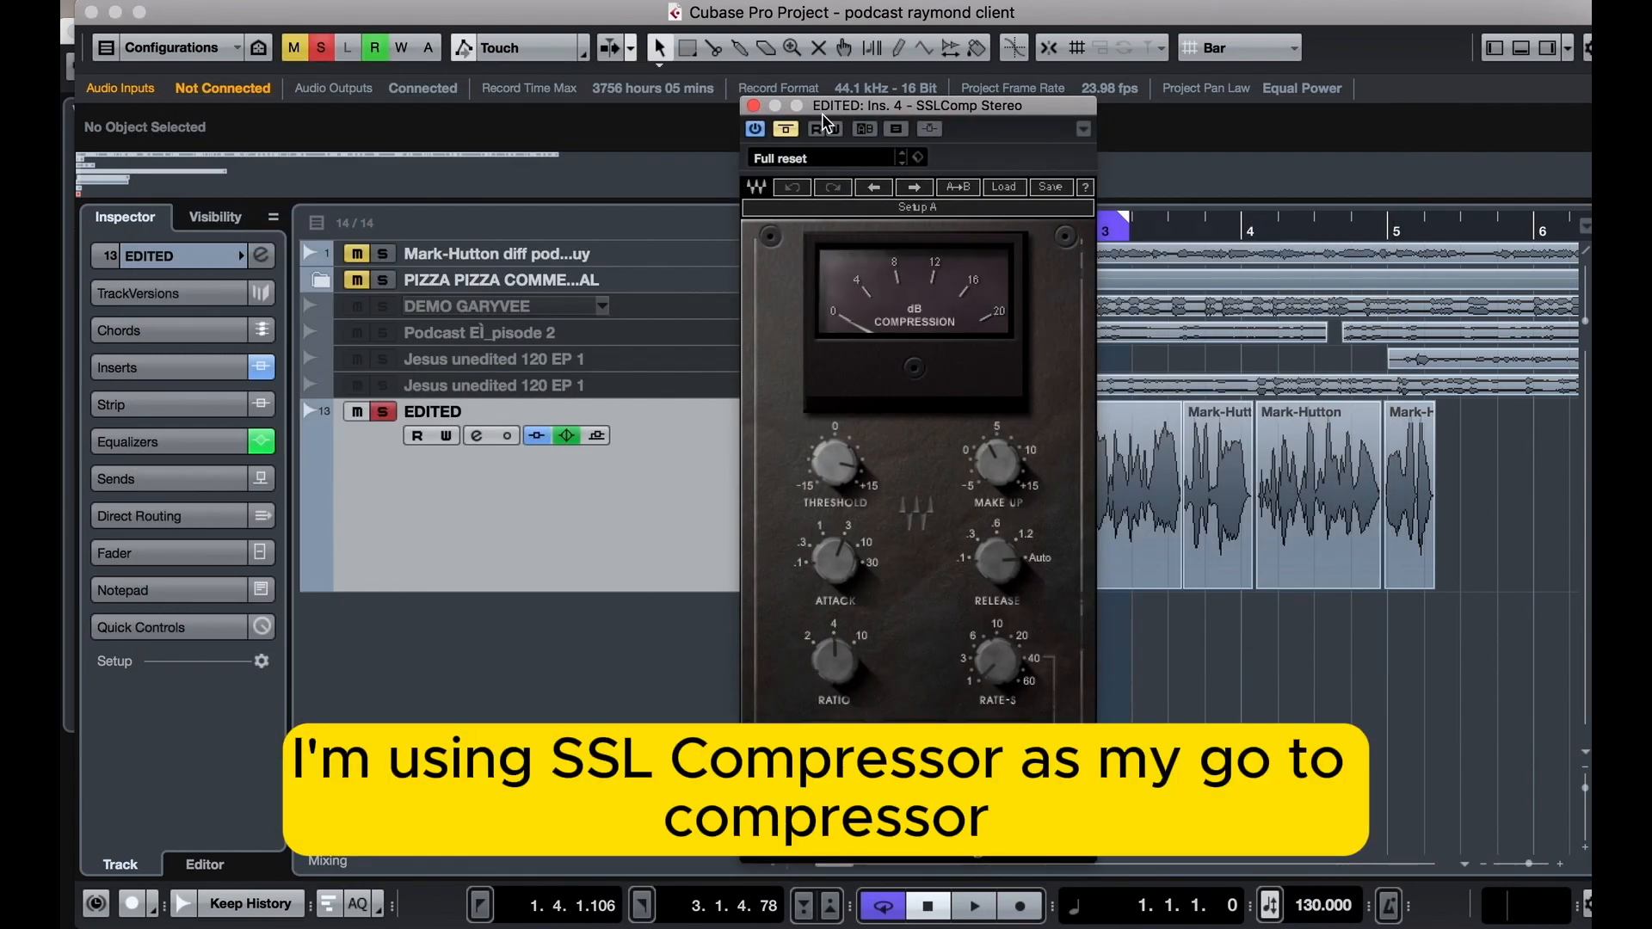
left_click_drag(885, 158, 523, 148)
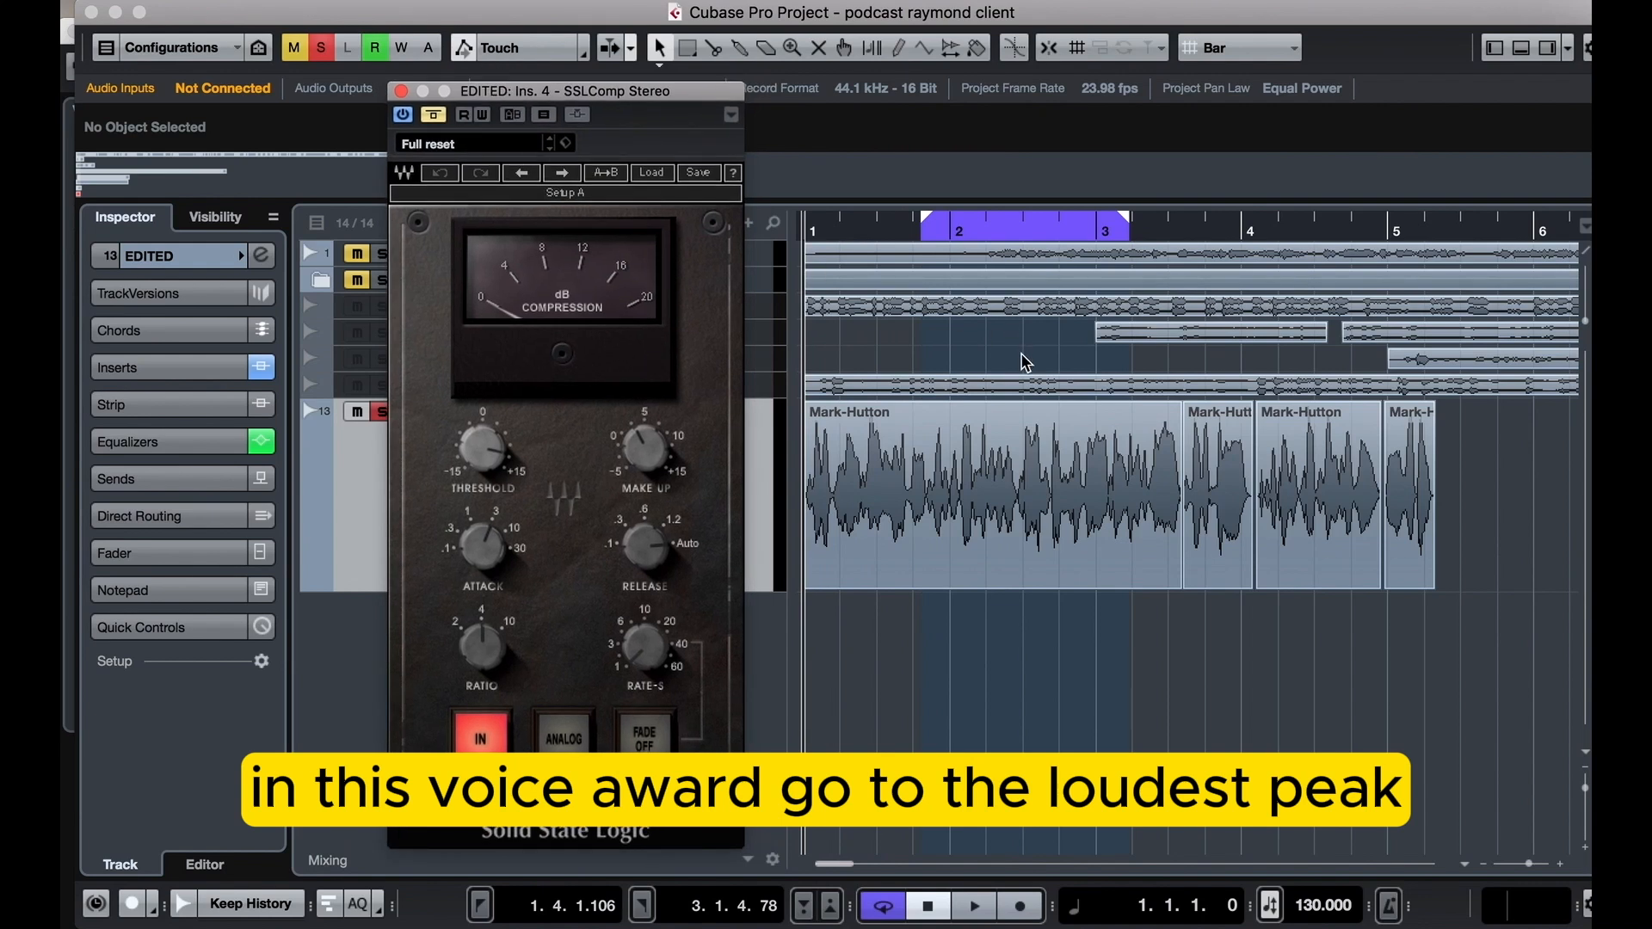
Take the SSL compressor out of bypass and play the loud passage around bar 2 to check the compression
scroll(1021, 361, "up", 4)
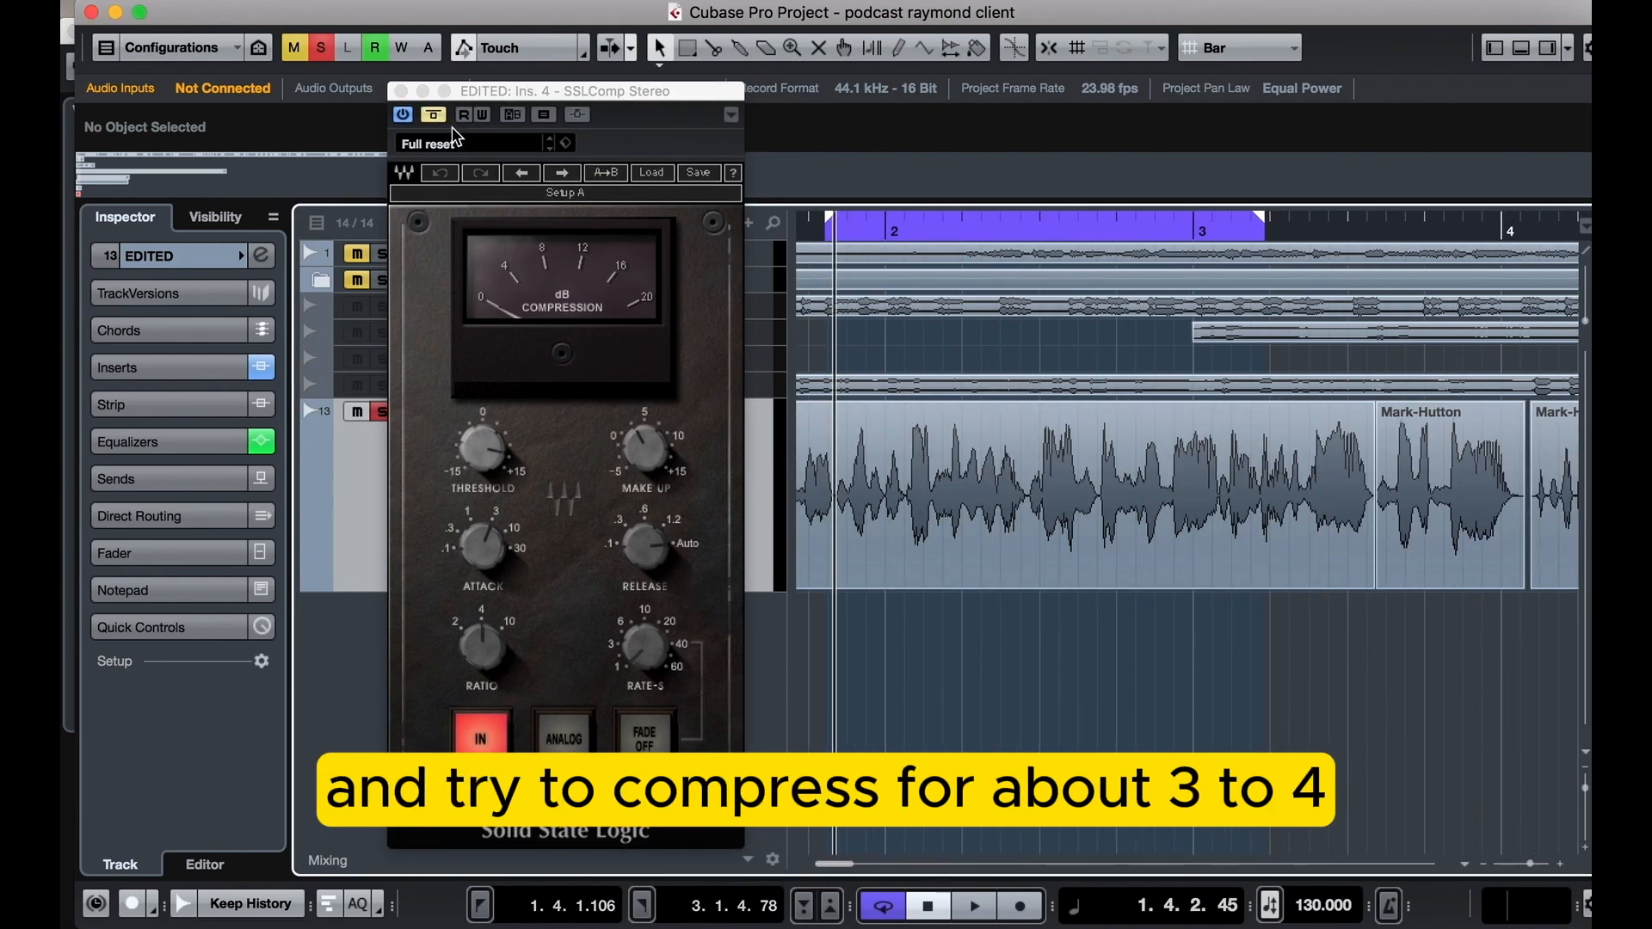
scroll(1022, 443, "down", 1)
scroll(1003, 435, "up", 1)
key("space")
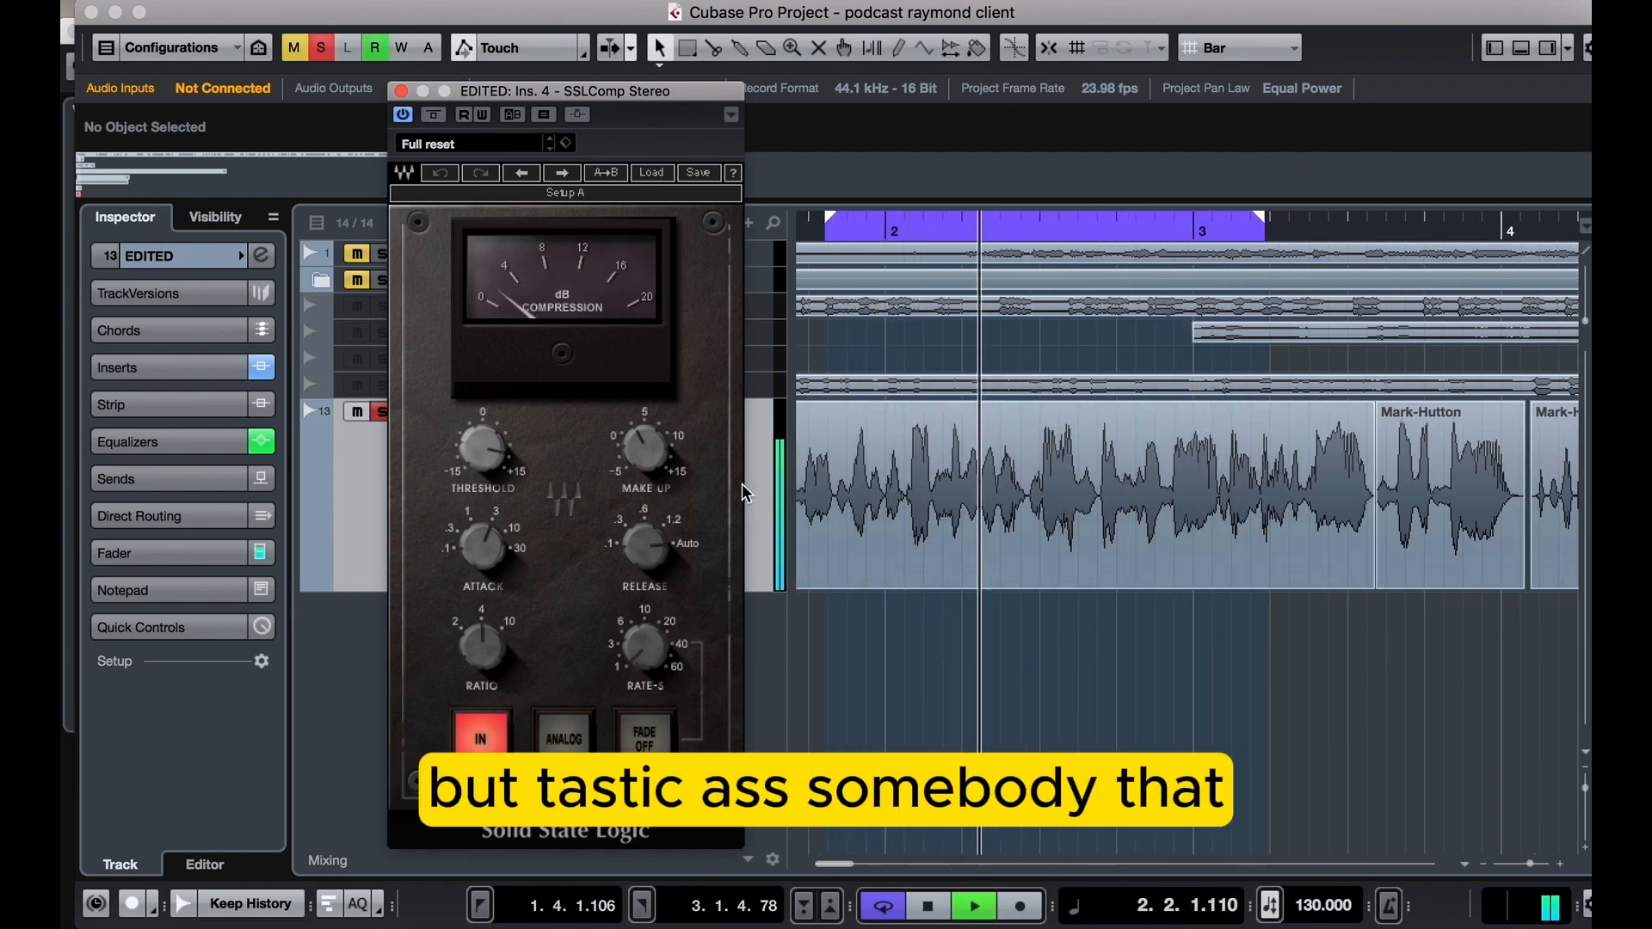
key("space")
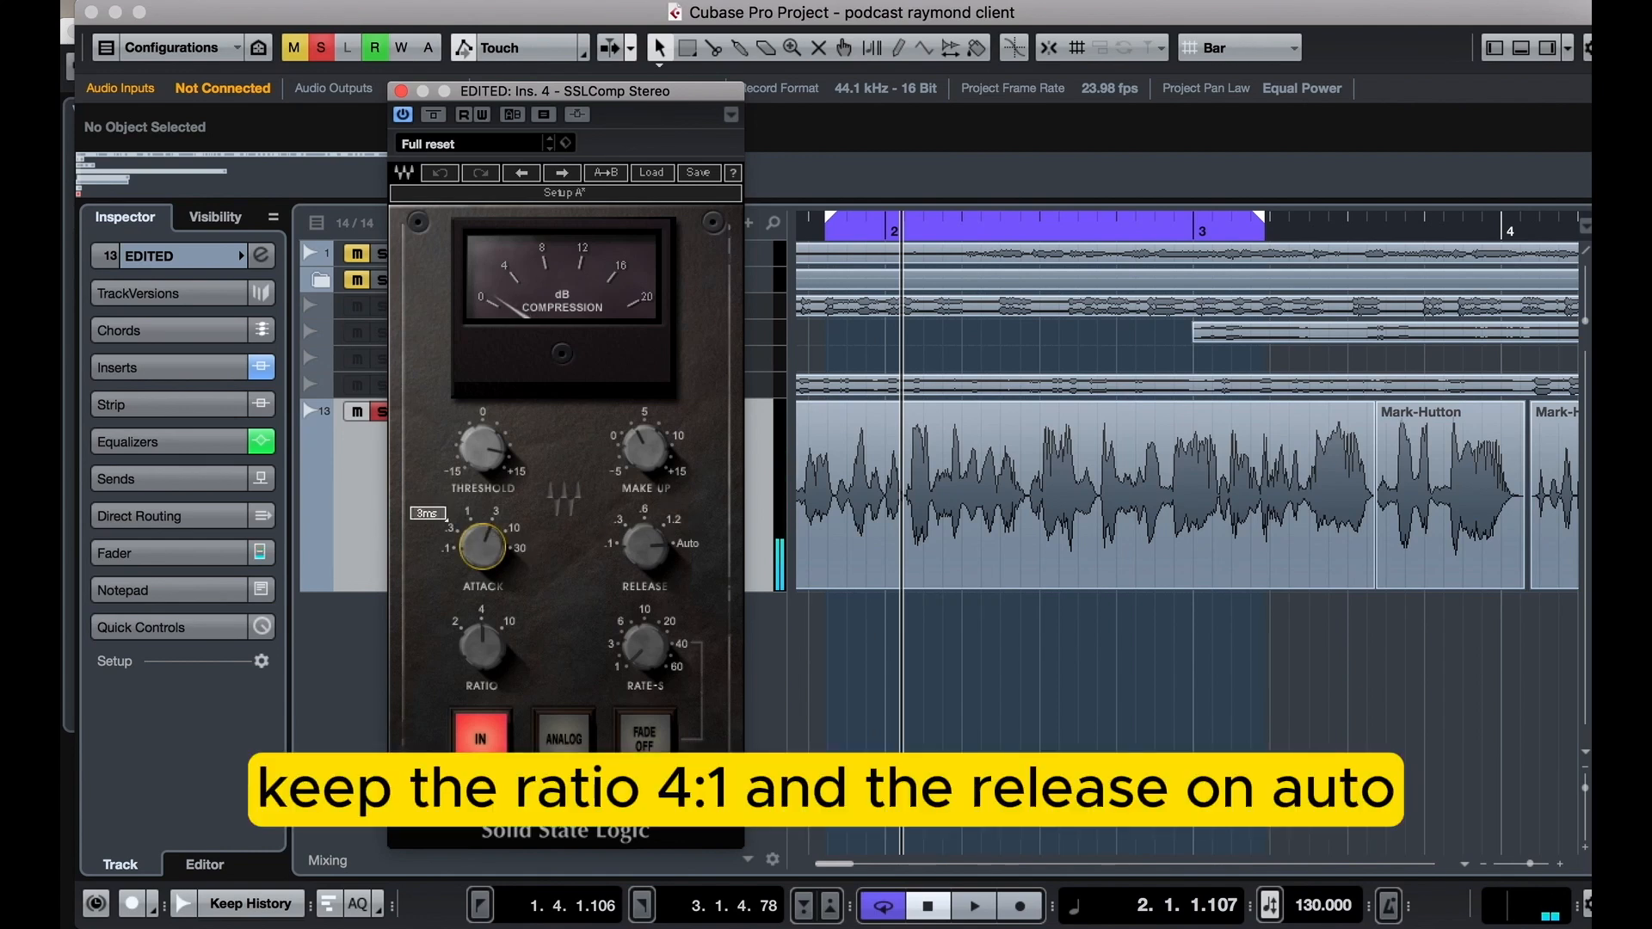
Keep the SSL compressor's release on Auto, set the make-up gain to about 3.5, and enable Analog
left_click(634, 555)
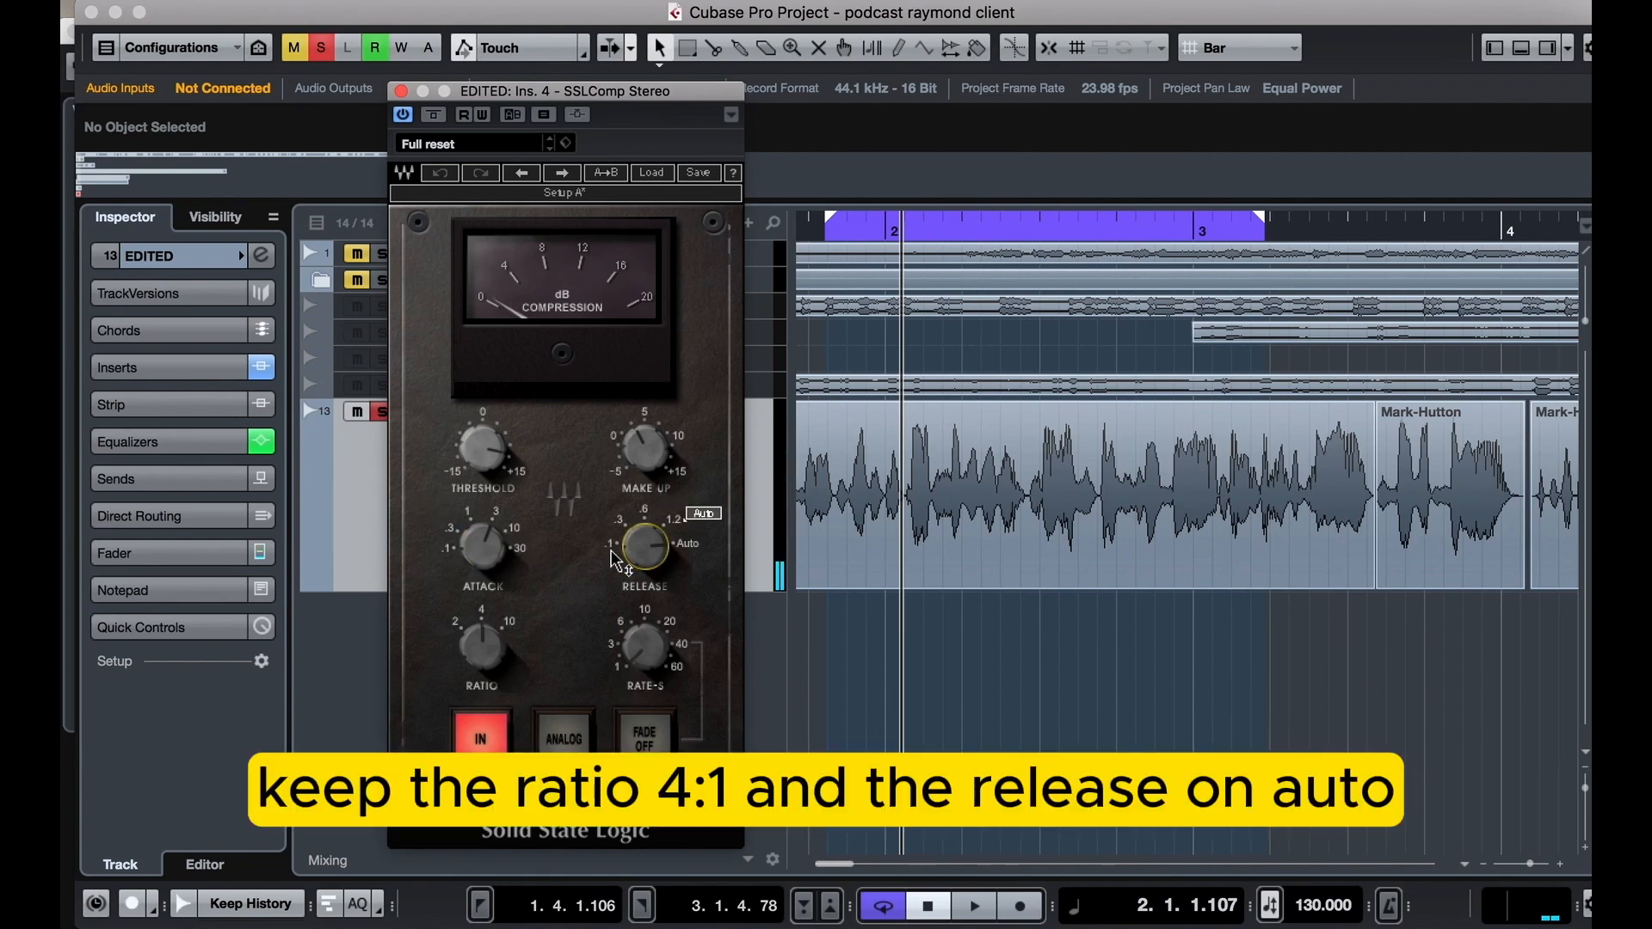
left_click(618, 463)
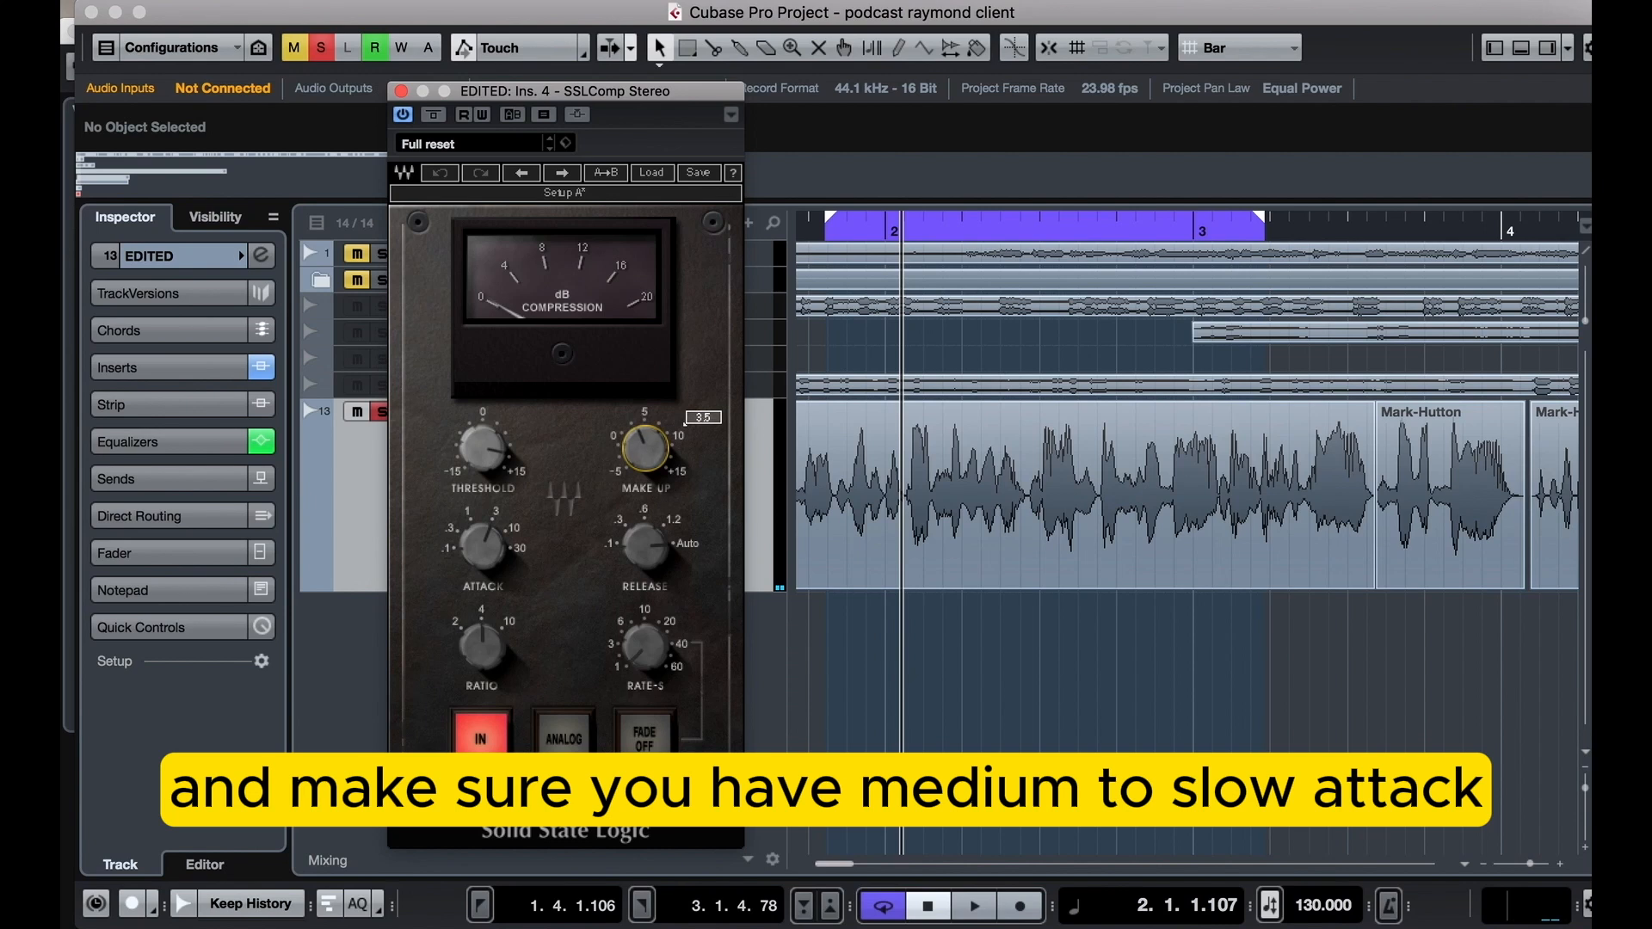
left_click_drag(618, 463, 618, 461)
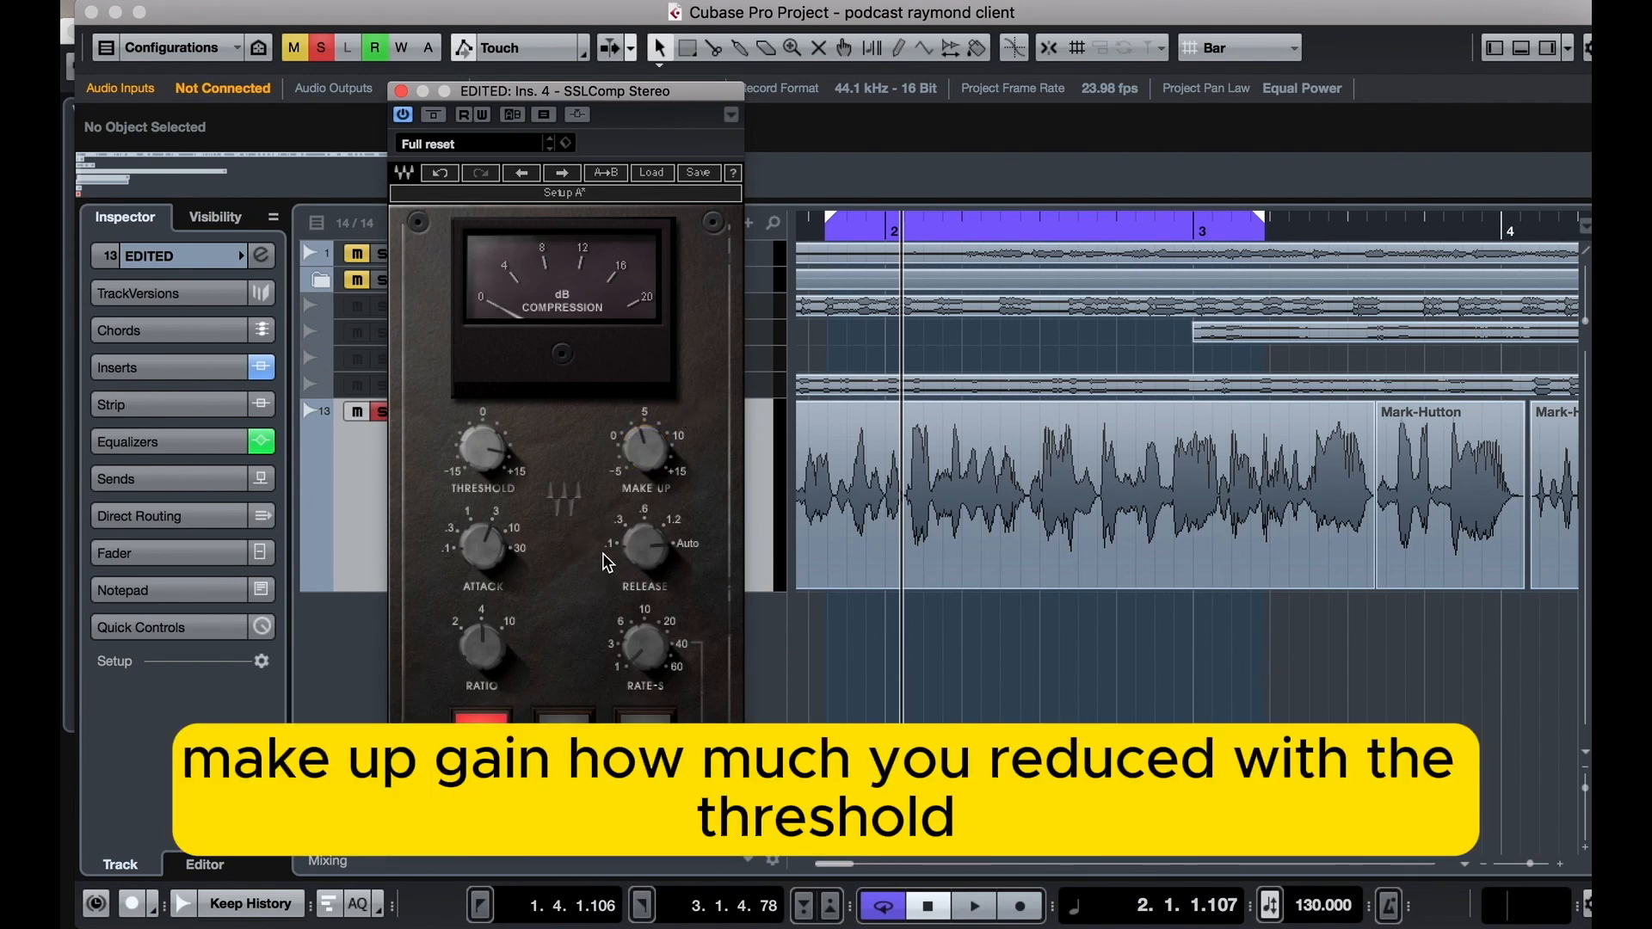
left_click(484, 646)
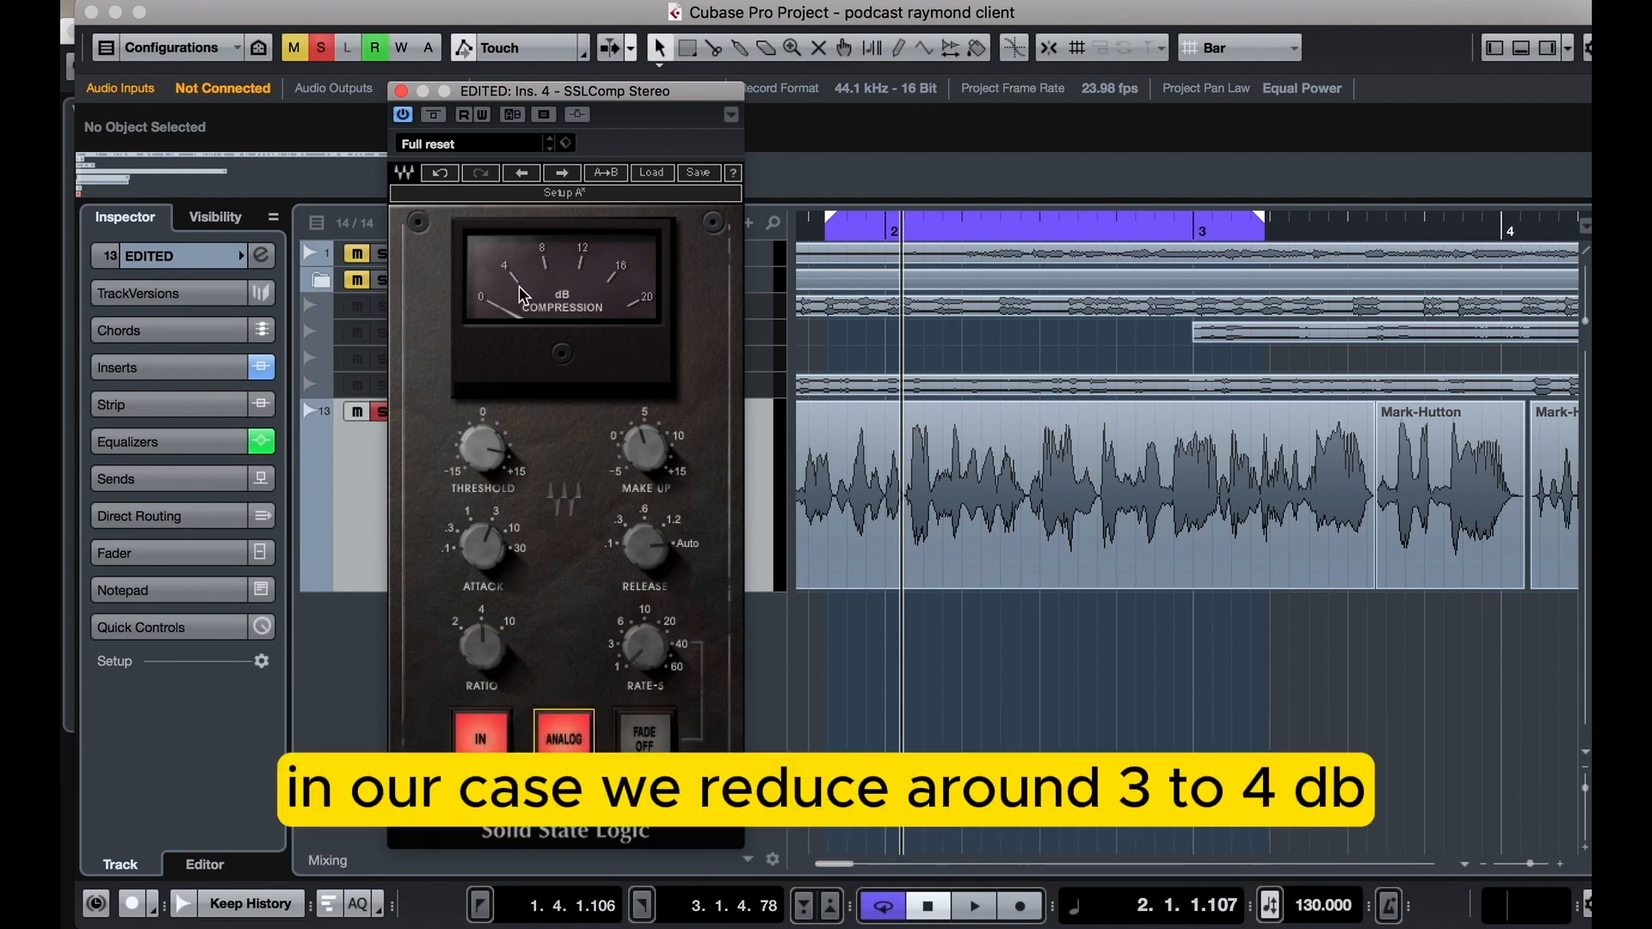
Play the compressed voice from 1.4.2.1 to judge the result and stop playback
left_click(826, 234)
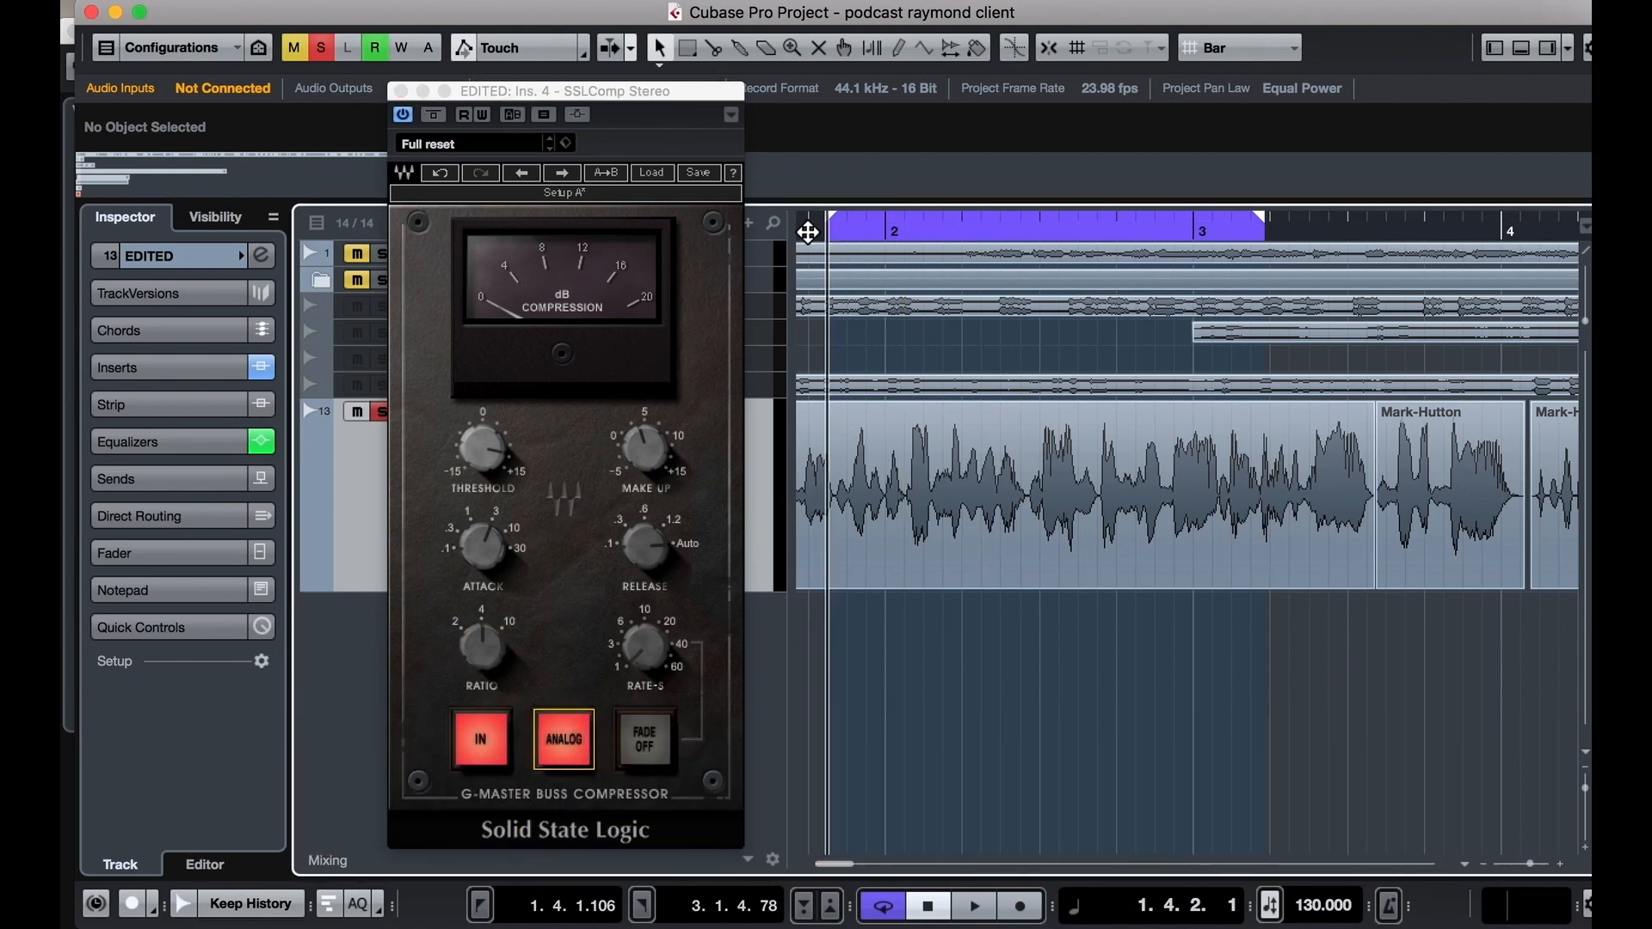
key("space")
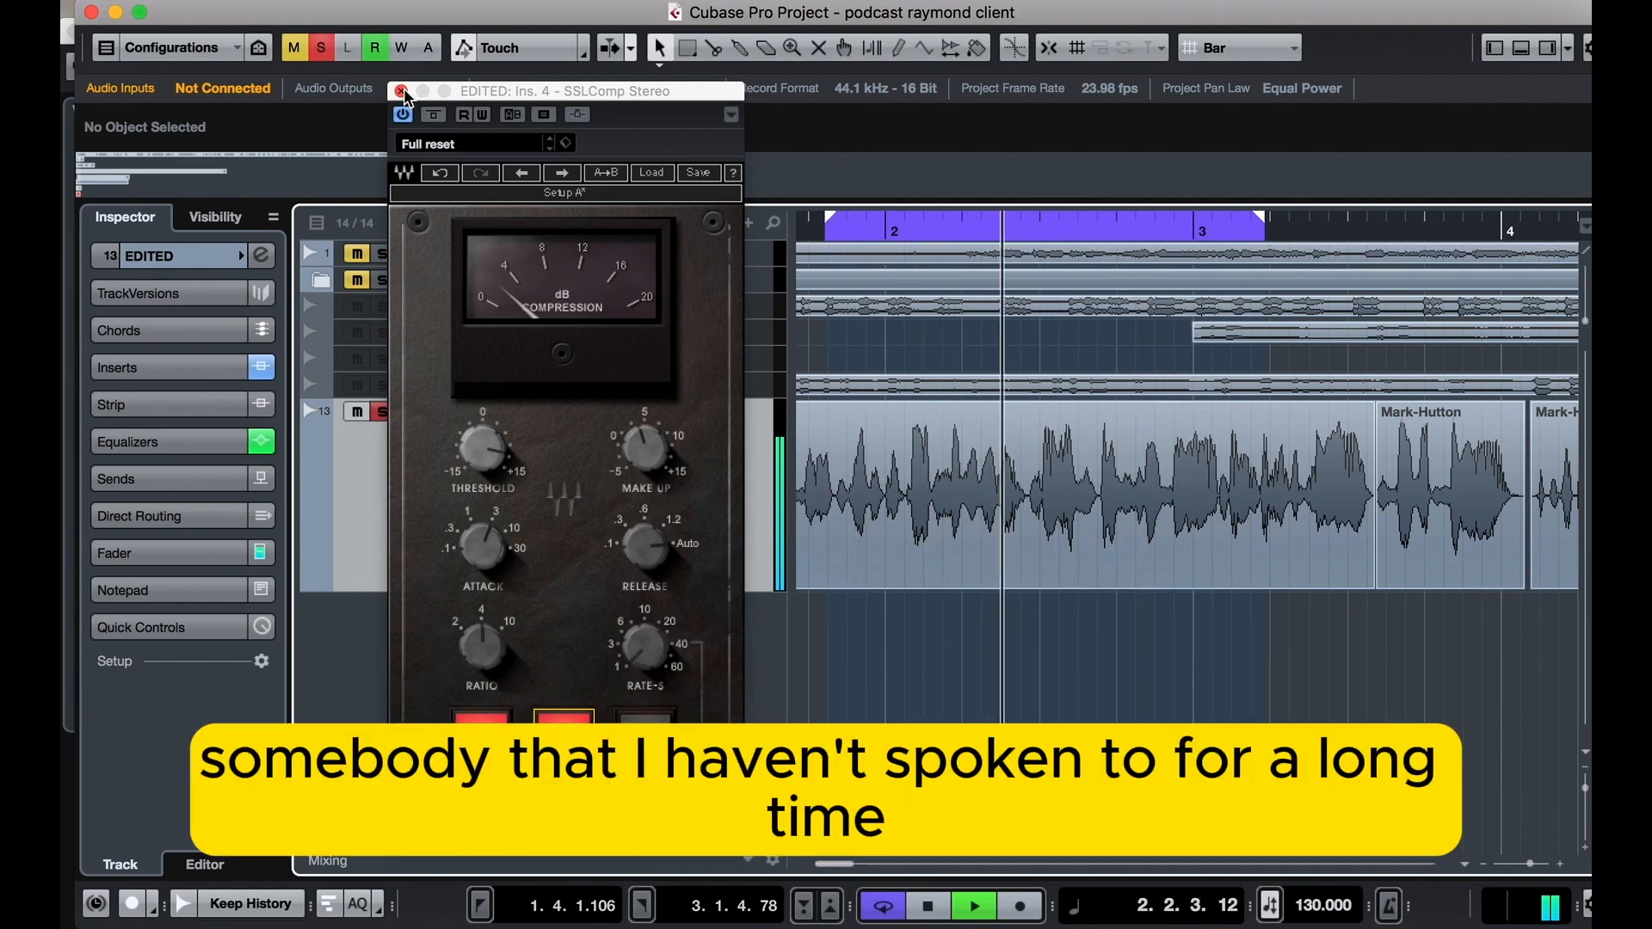
key("g")
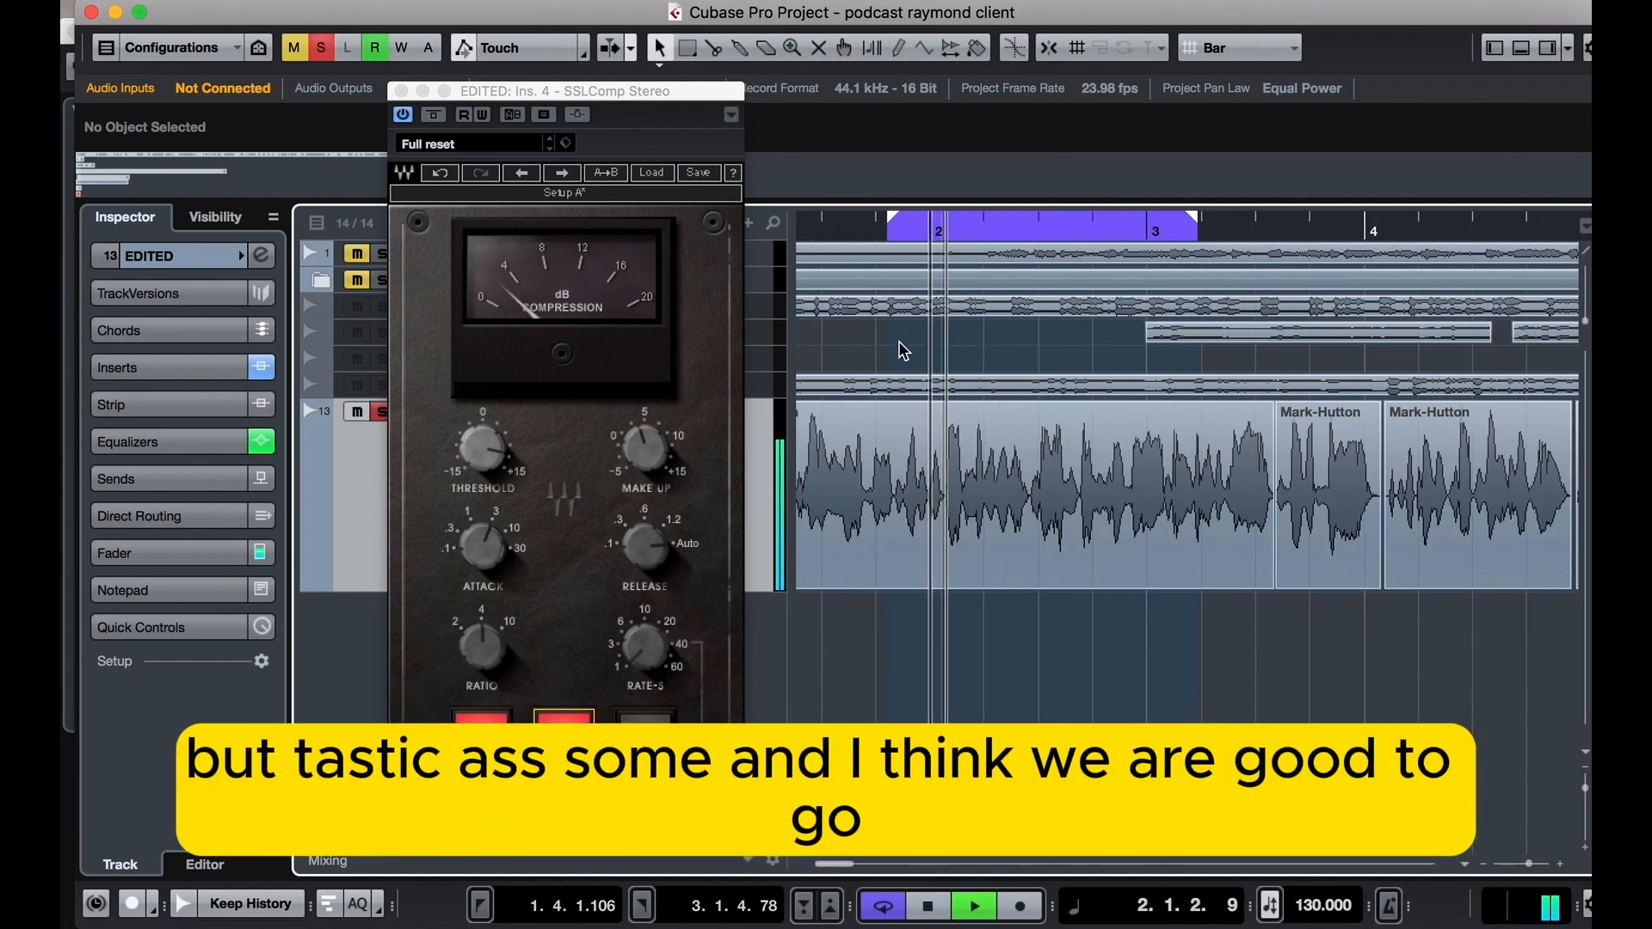
key("space")
key("g")
scroll(947, 310, "left", 1)
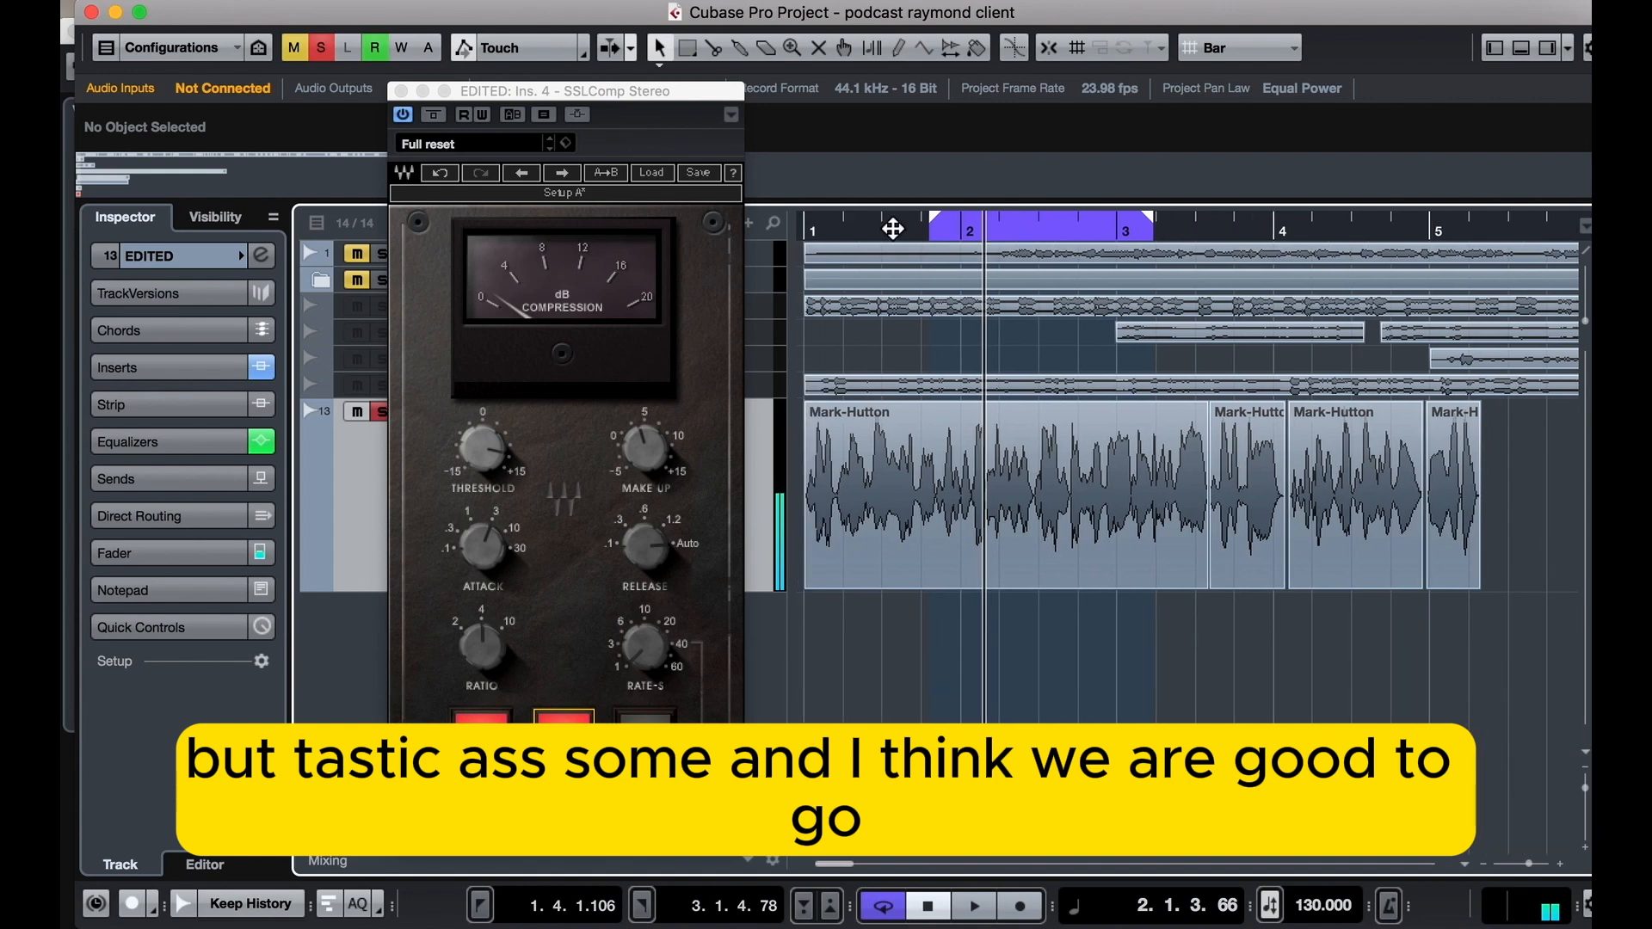
left_click(905, 2)
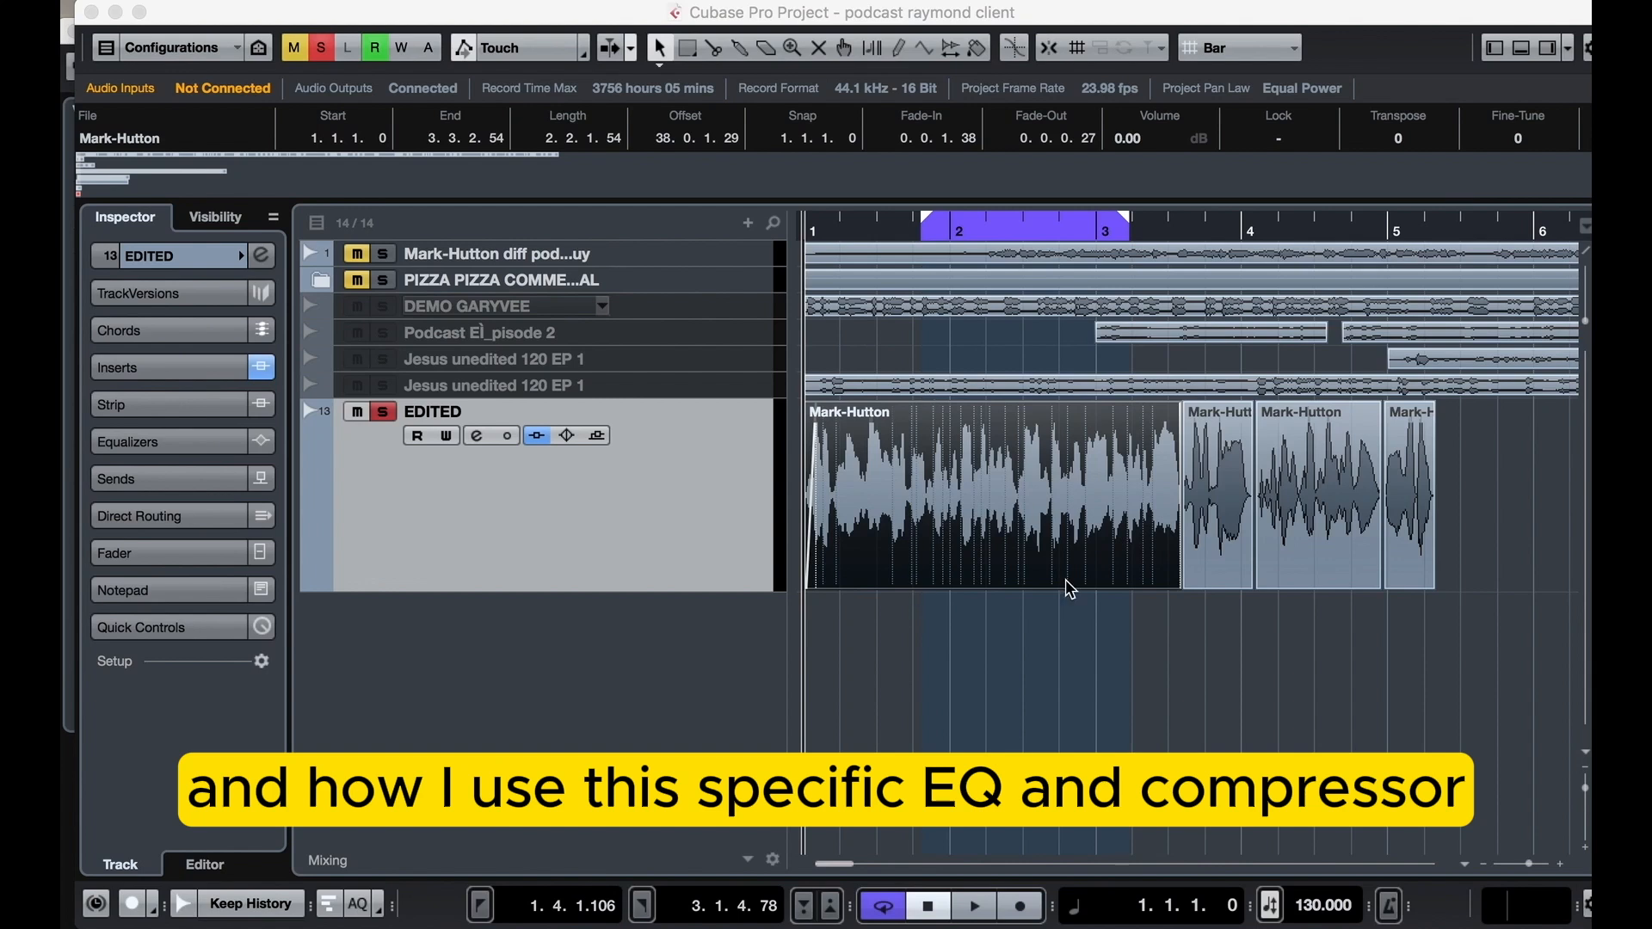
left_click(1331, 647)
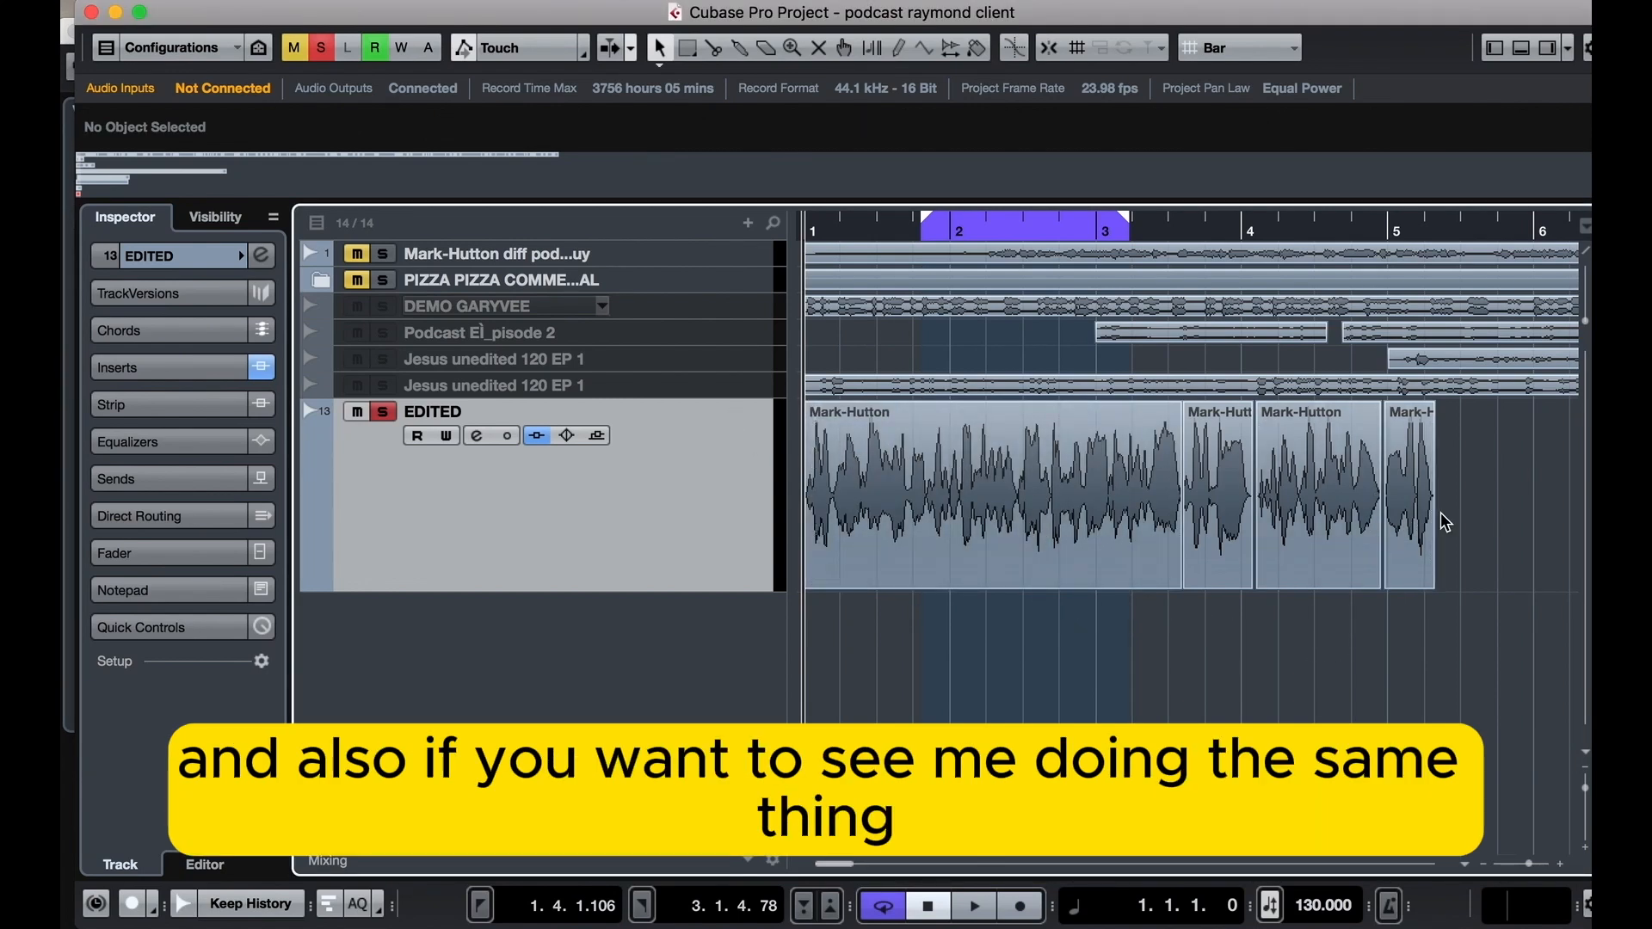
left_click(713, 27)
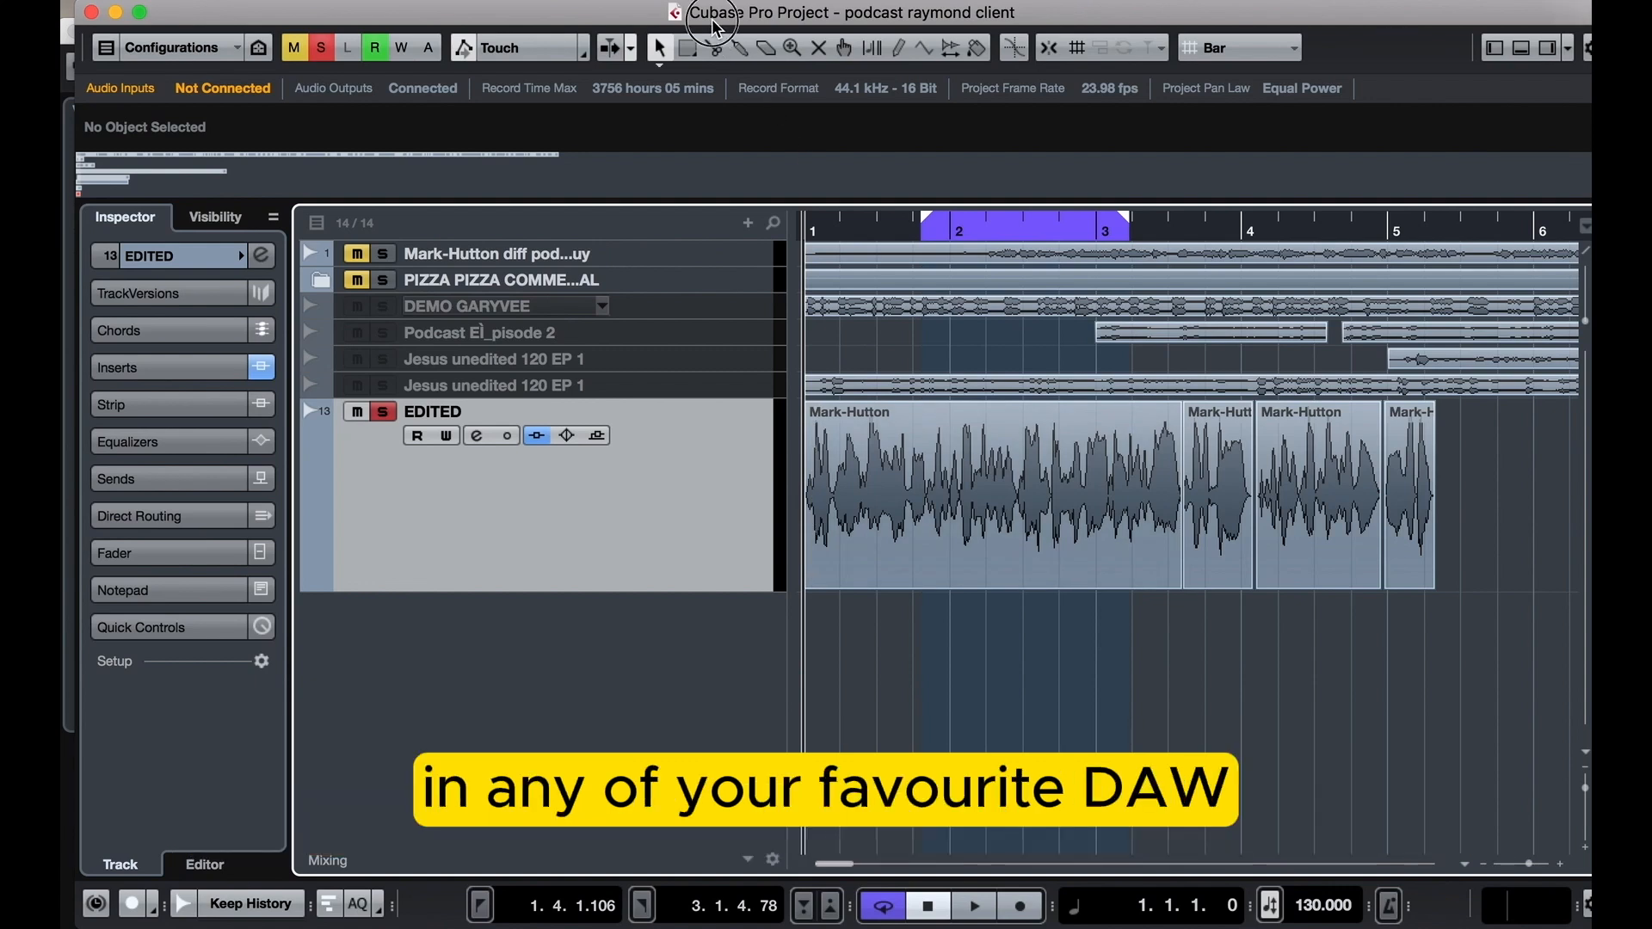
left_click(955, 491)
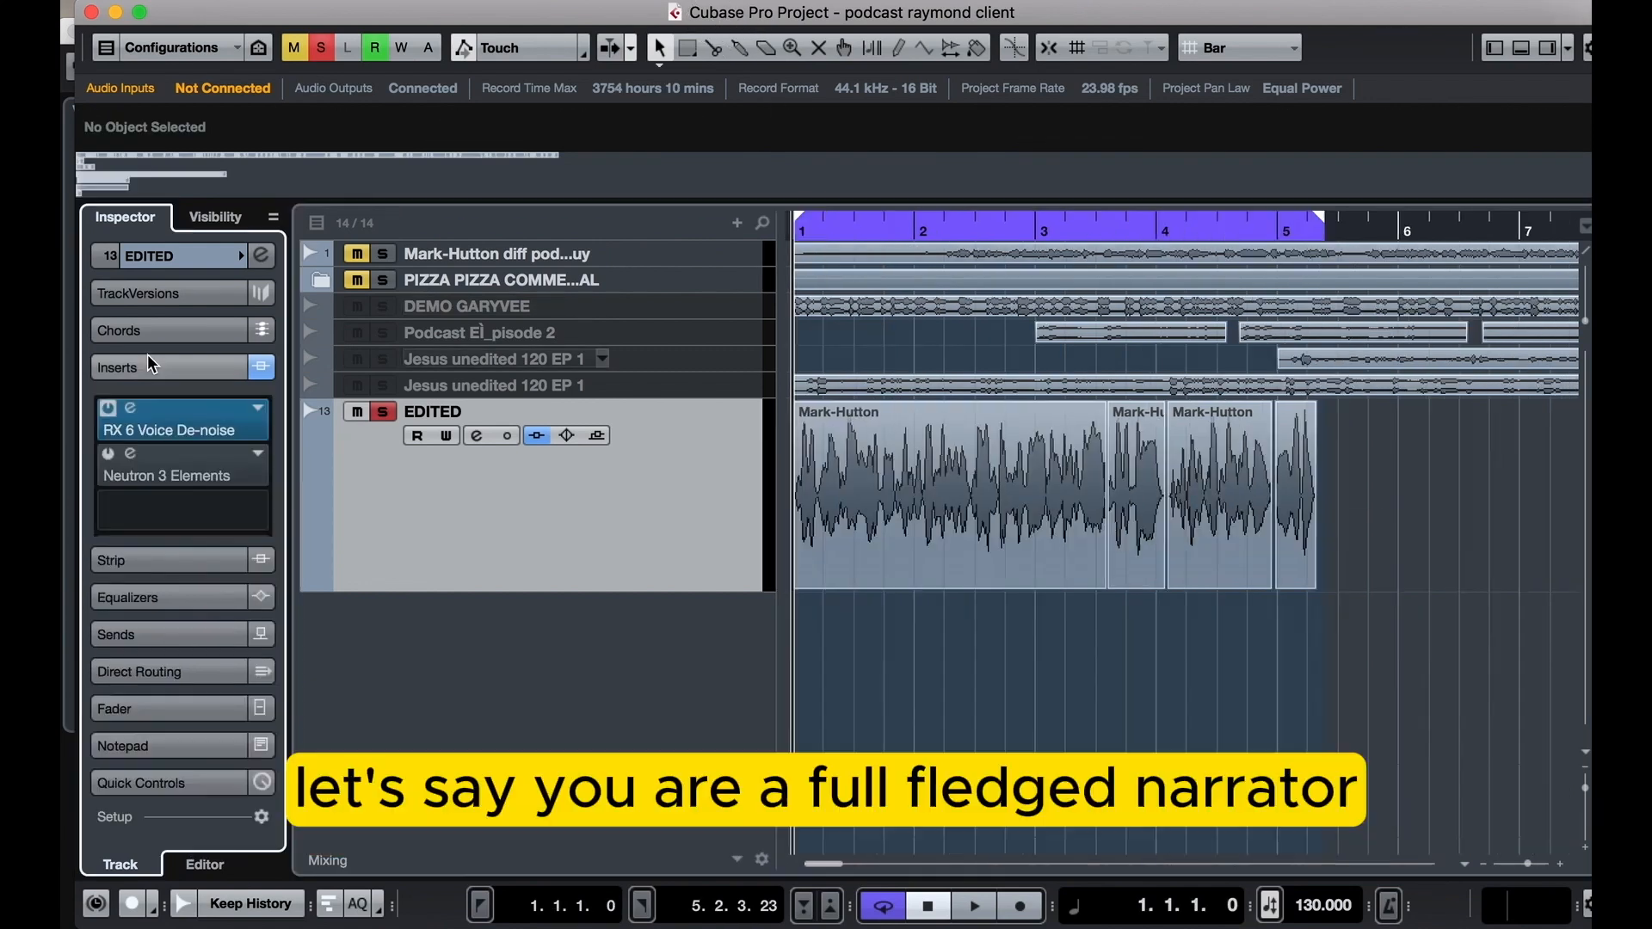
left_click(147, 366)
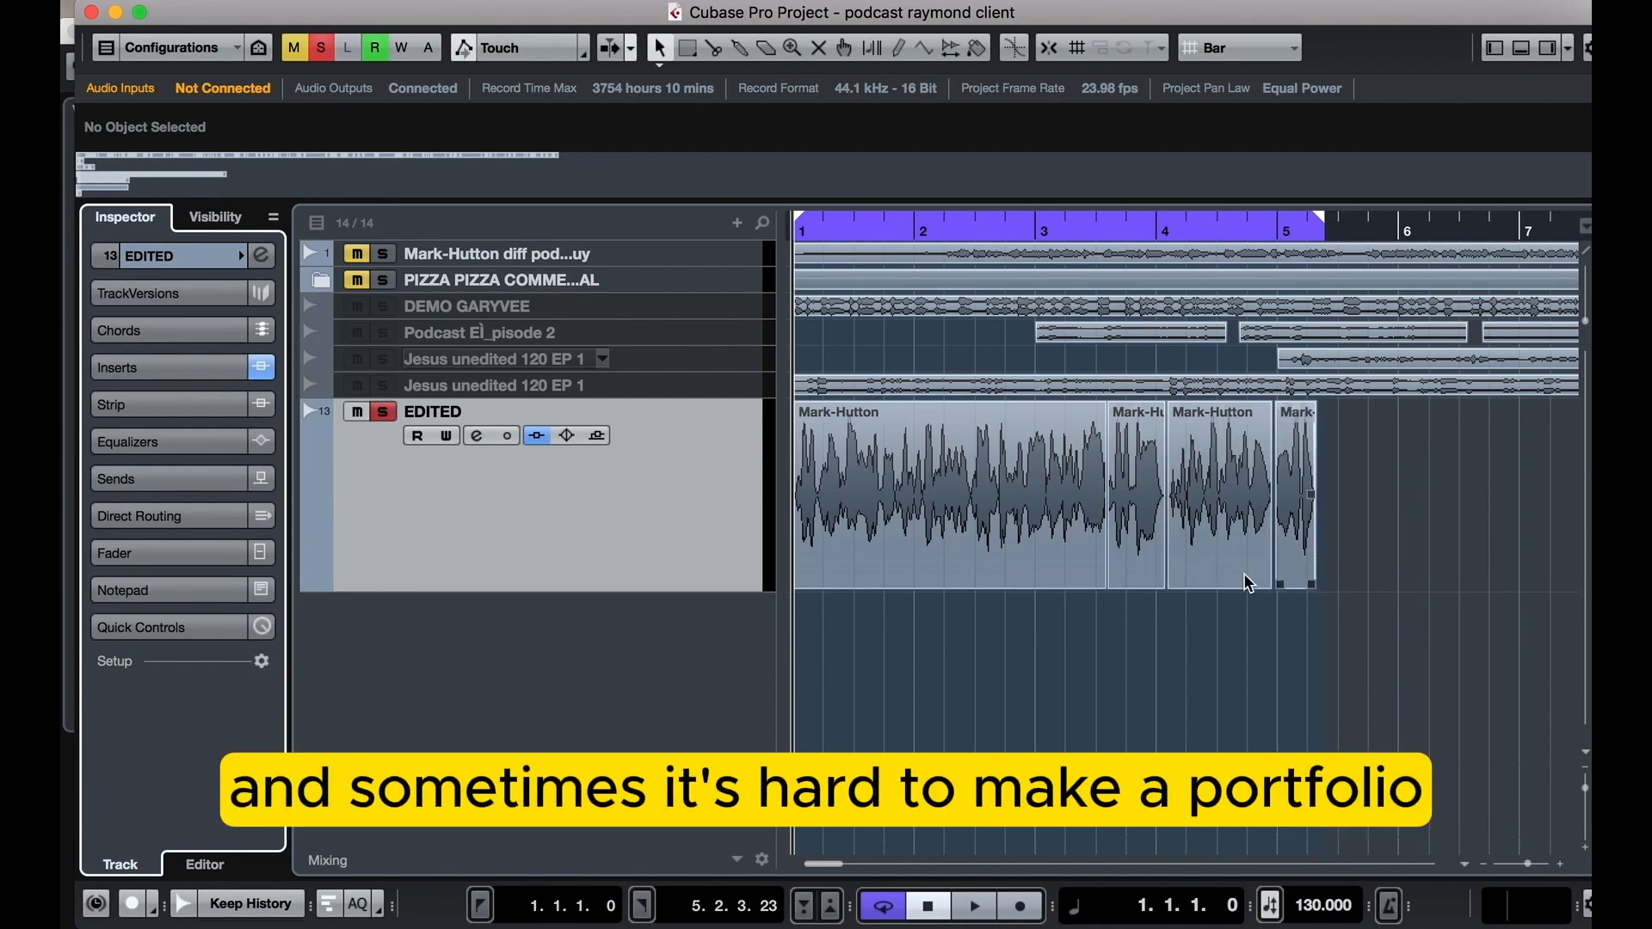
left_click(926, 529)
left_click(1222, 550)
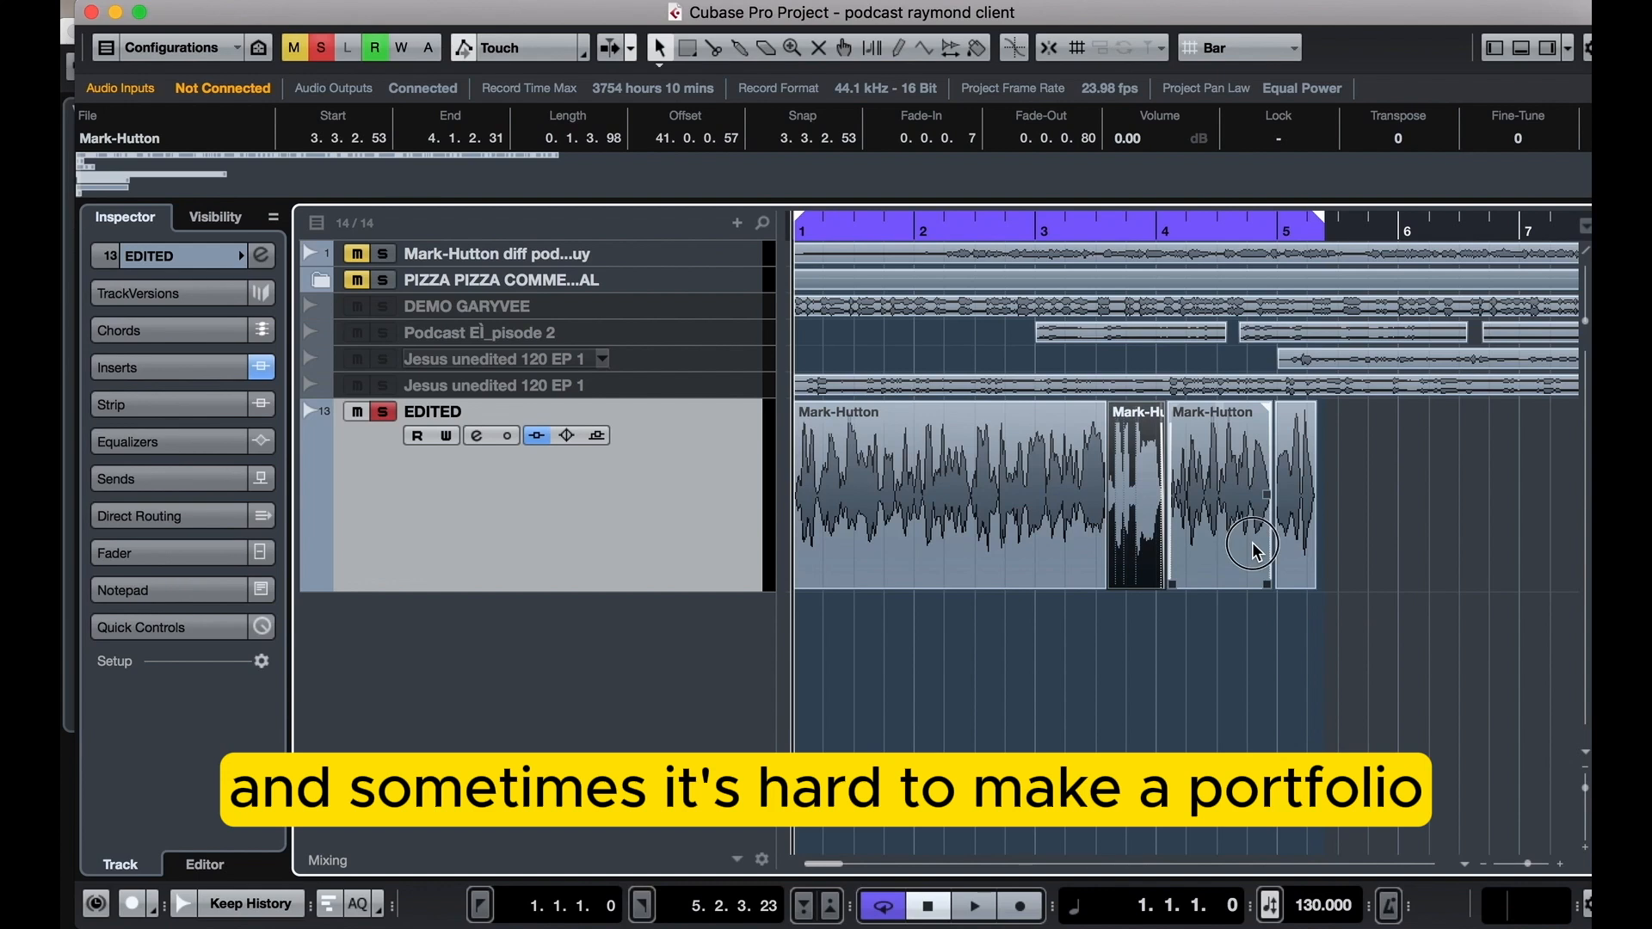
left_click(1338, 550)
left_click_drag(1338, 550, 959, 575)
left_click(972, 616)
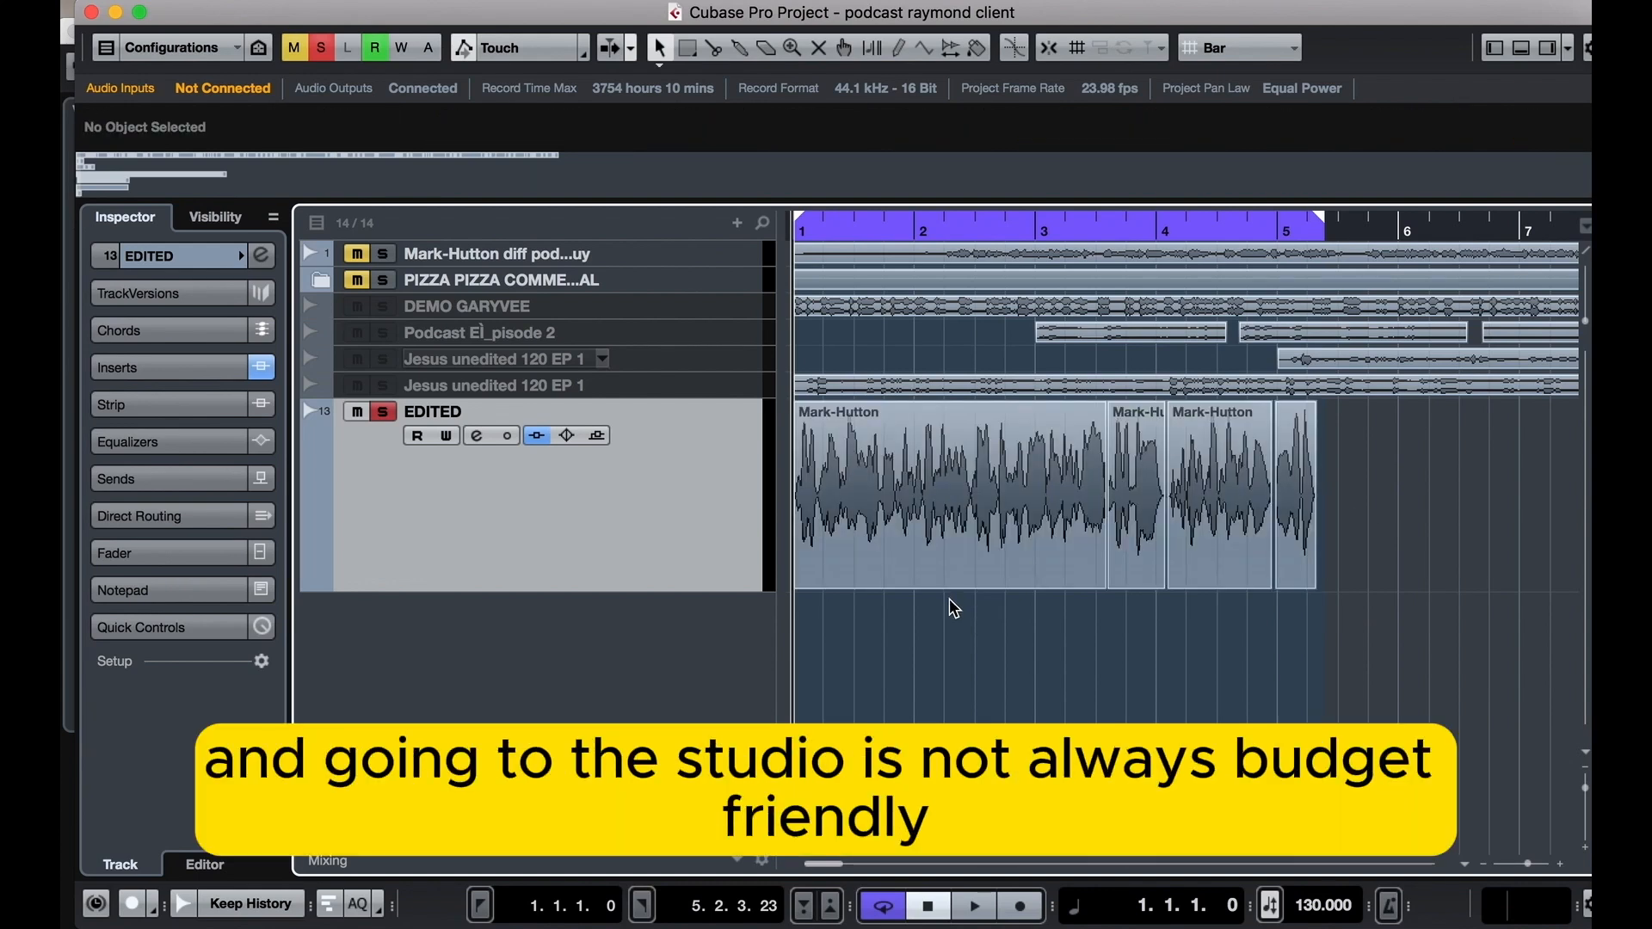
Search the effects for "neu" and add Neutron 3 Elements to the EDITED track's third insert slot
left_click(168, 367)
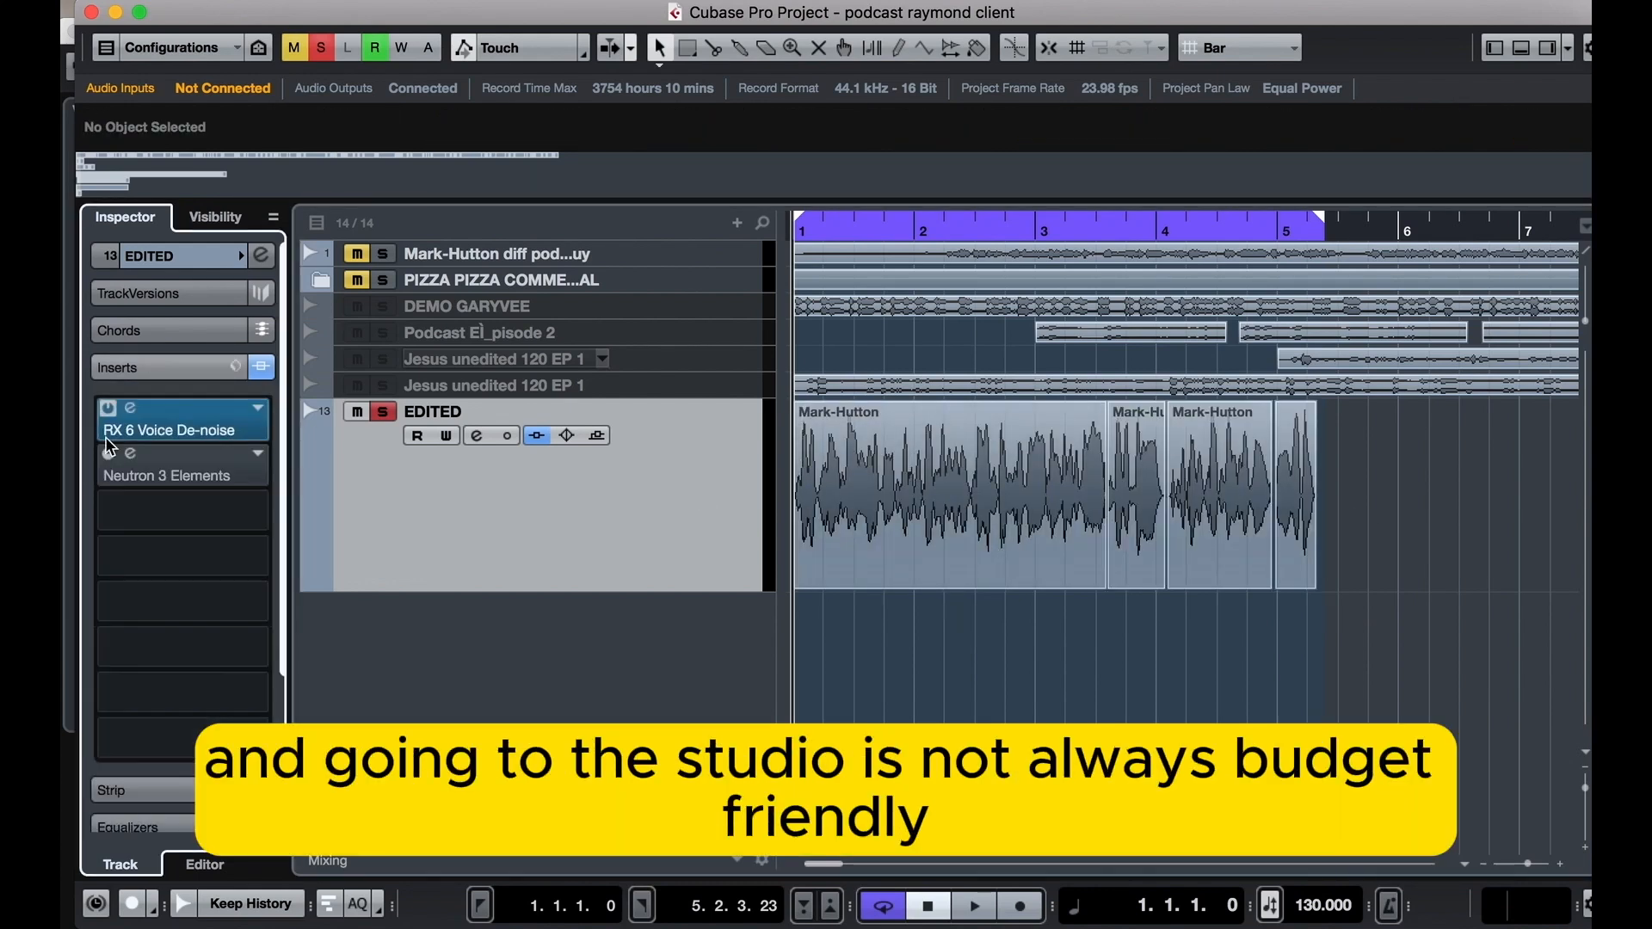
left_click(143, 516)
type("n")
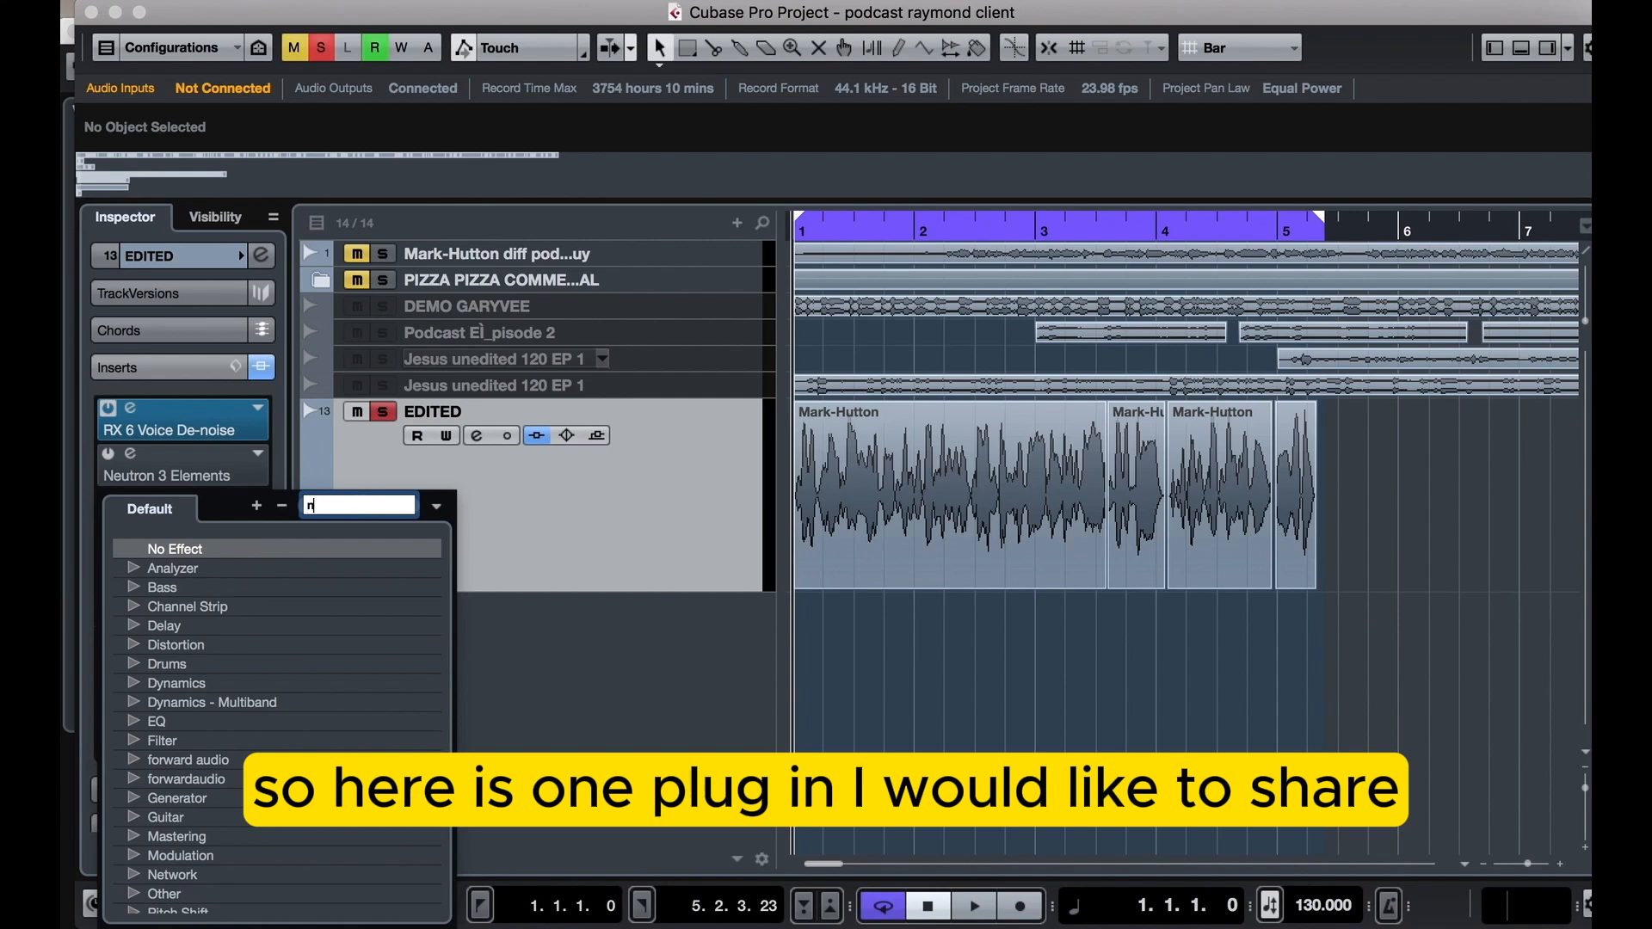
type("euu")
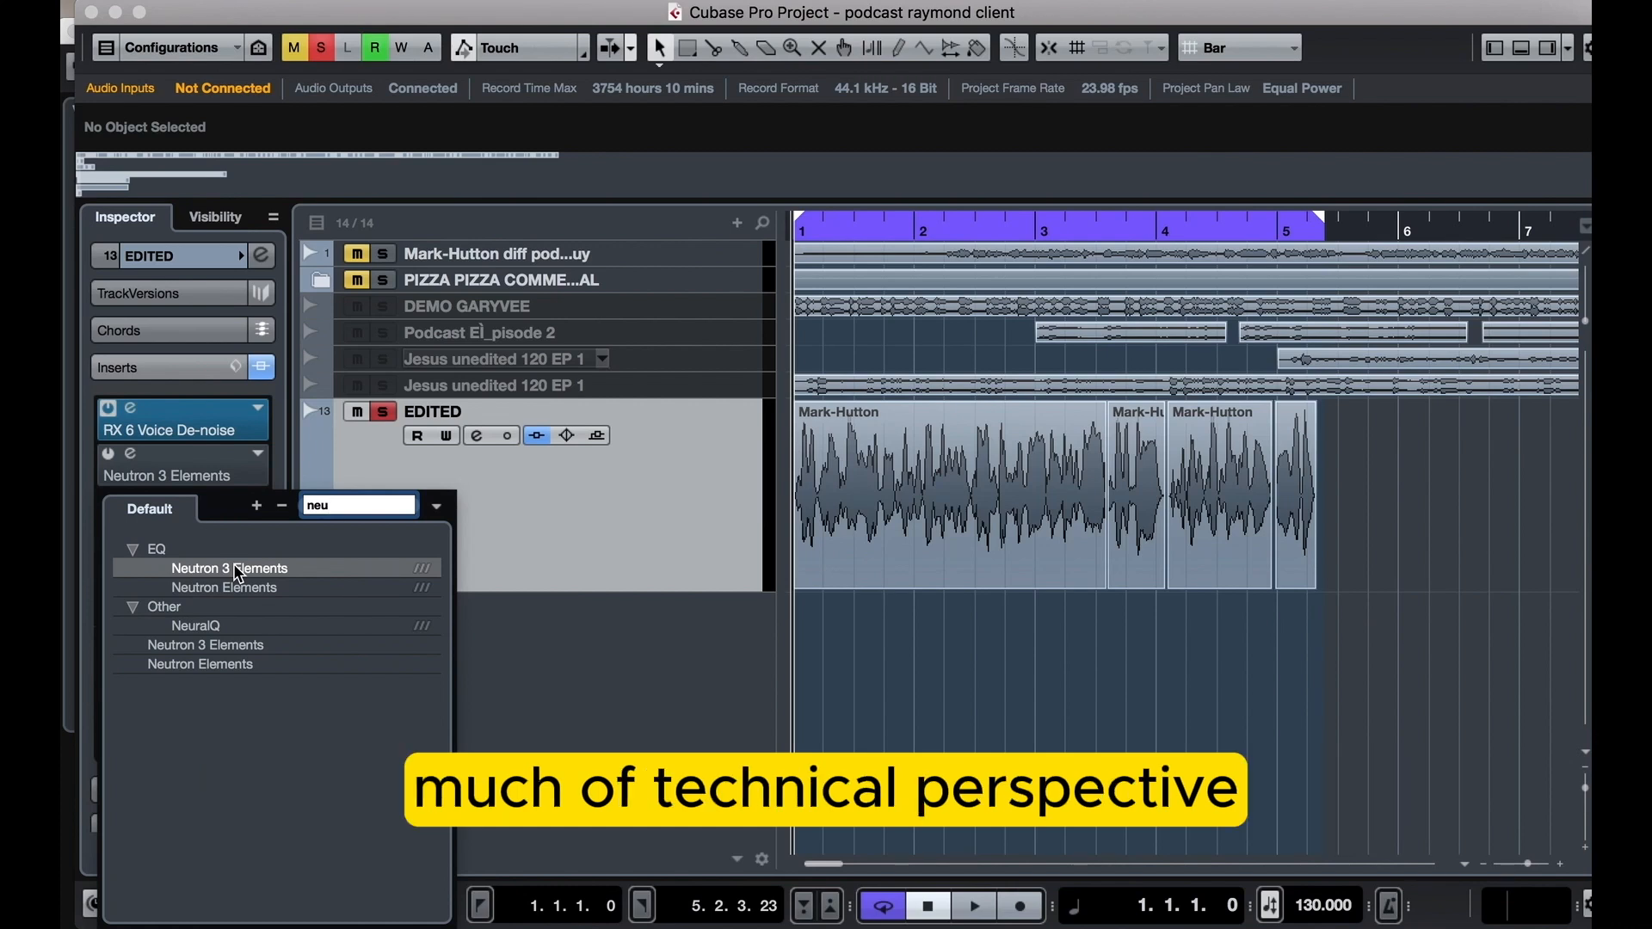
left_click(209, 564)
left_click(209, 565)
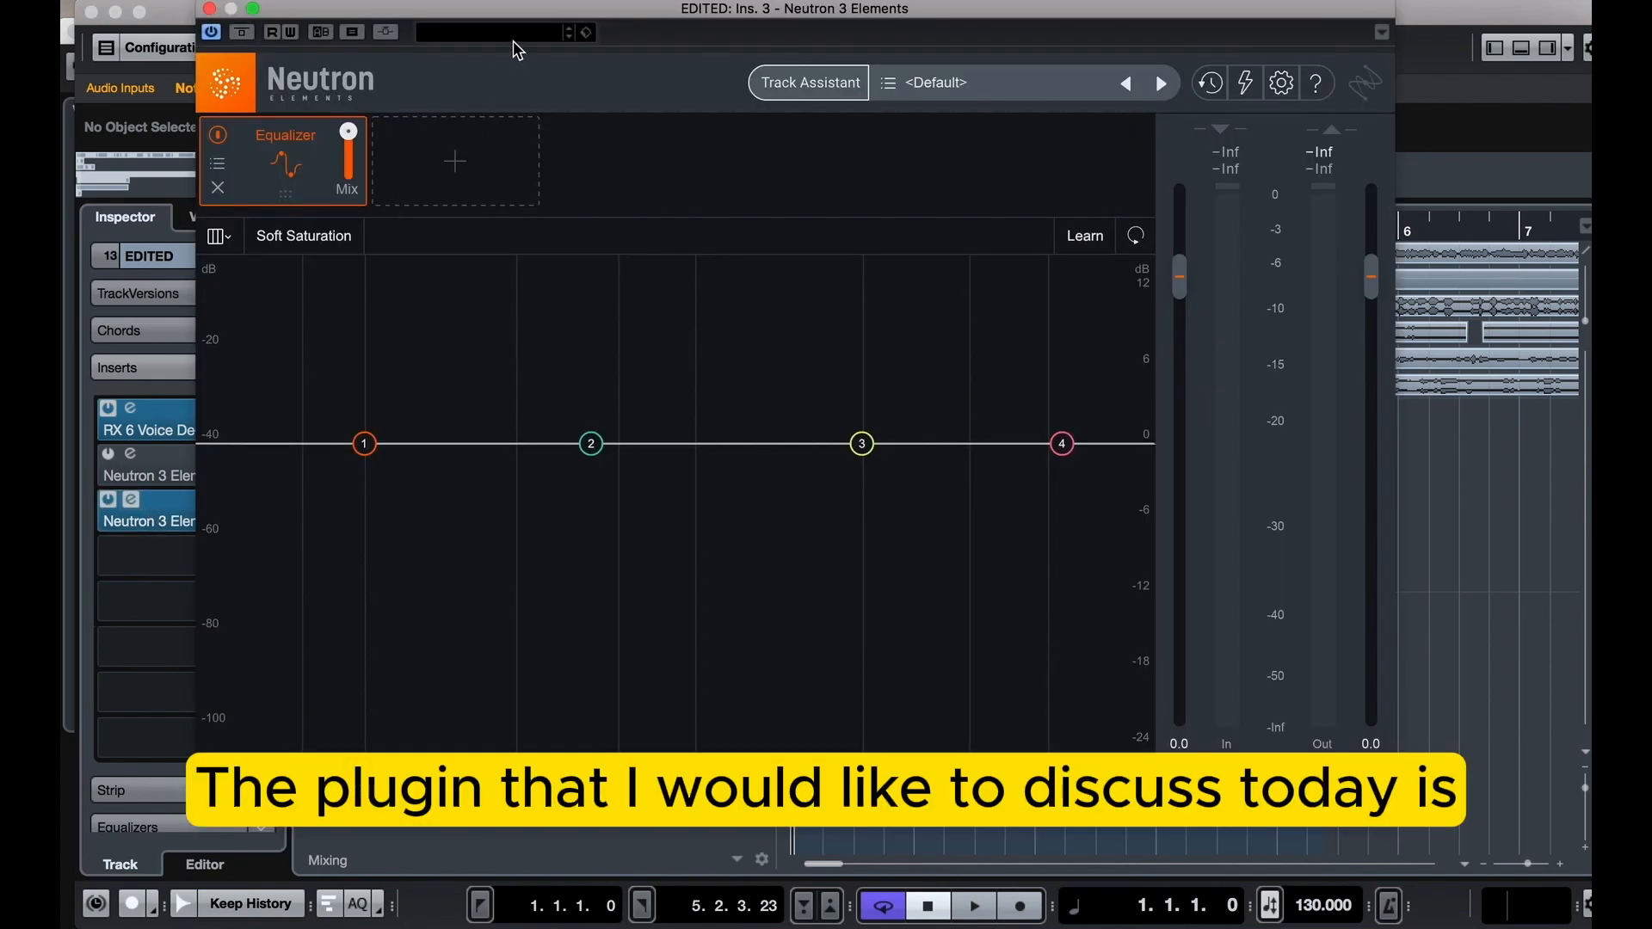
left_click_drag(520, 10, 535, 161)
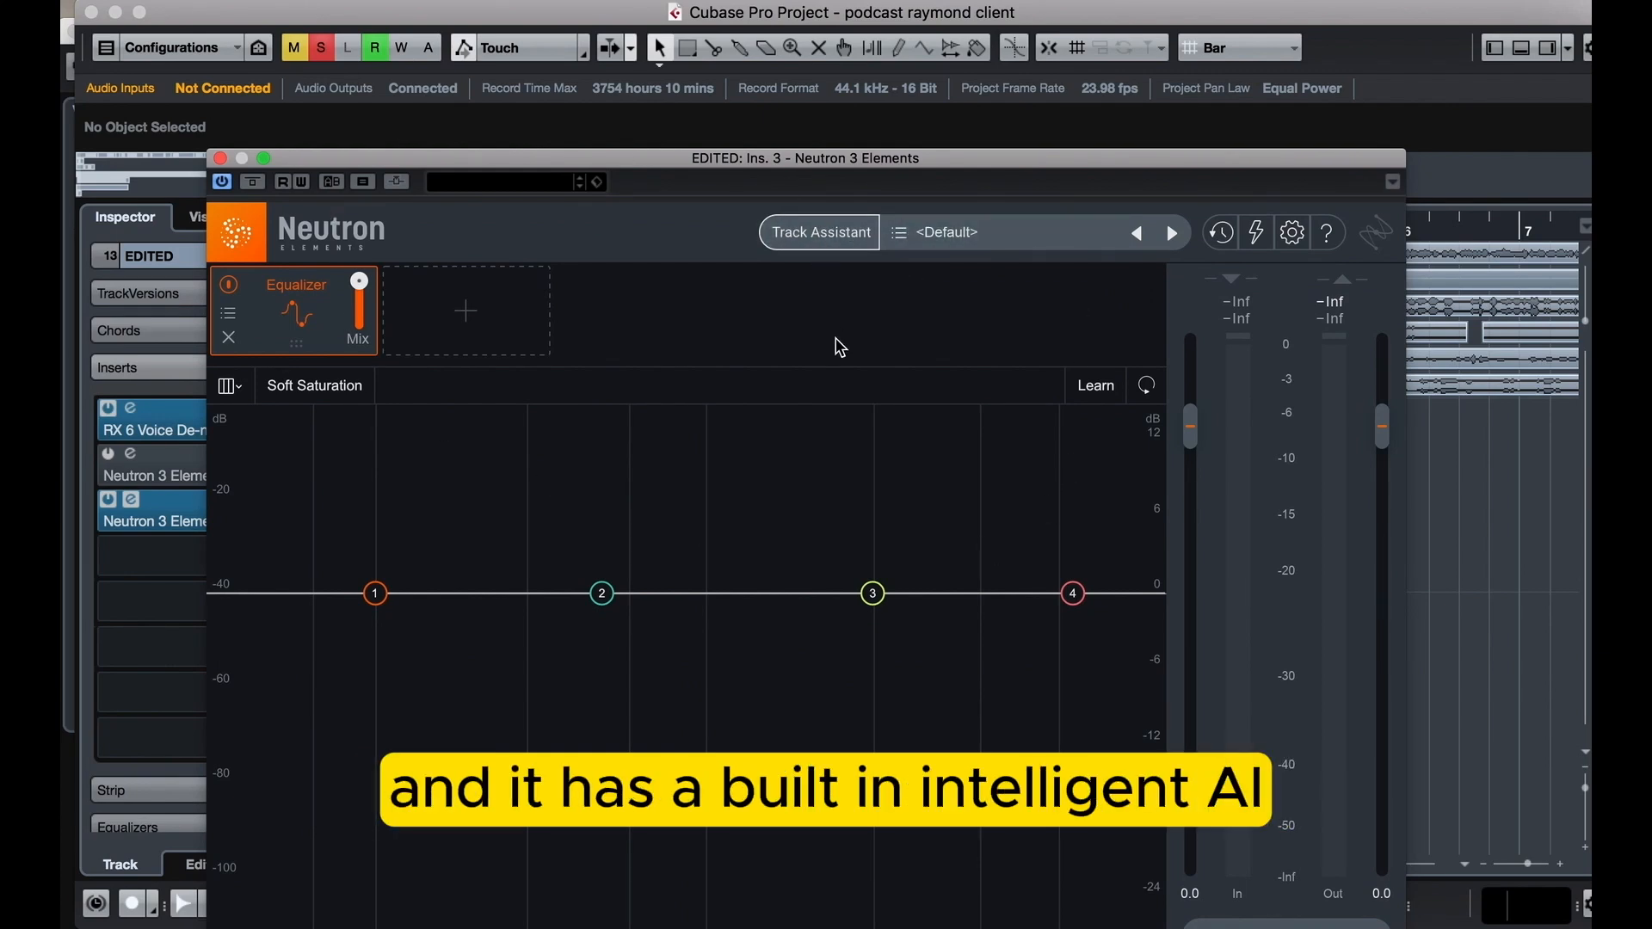
left_click_drag(723, 167, 713, 87)
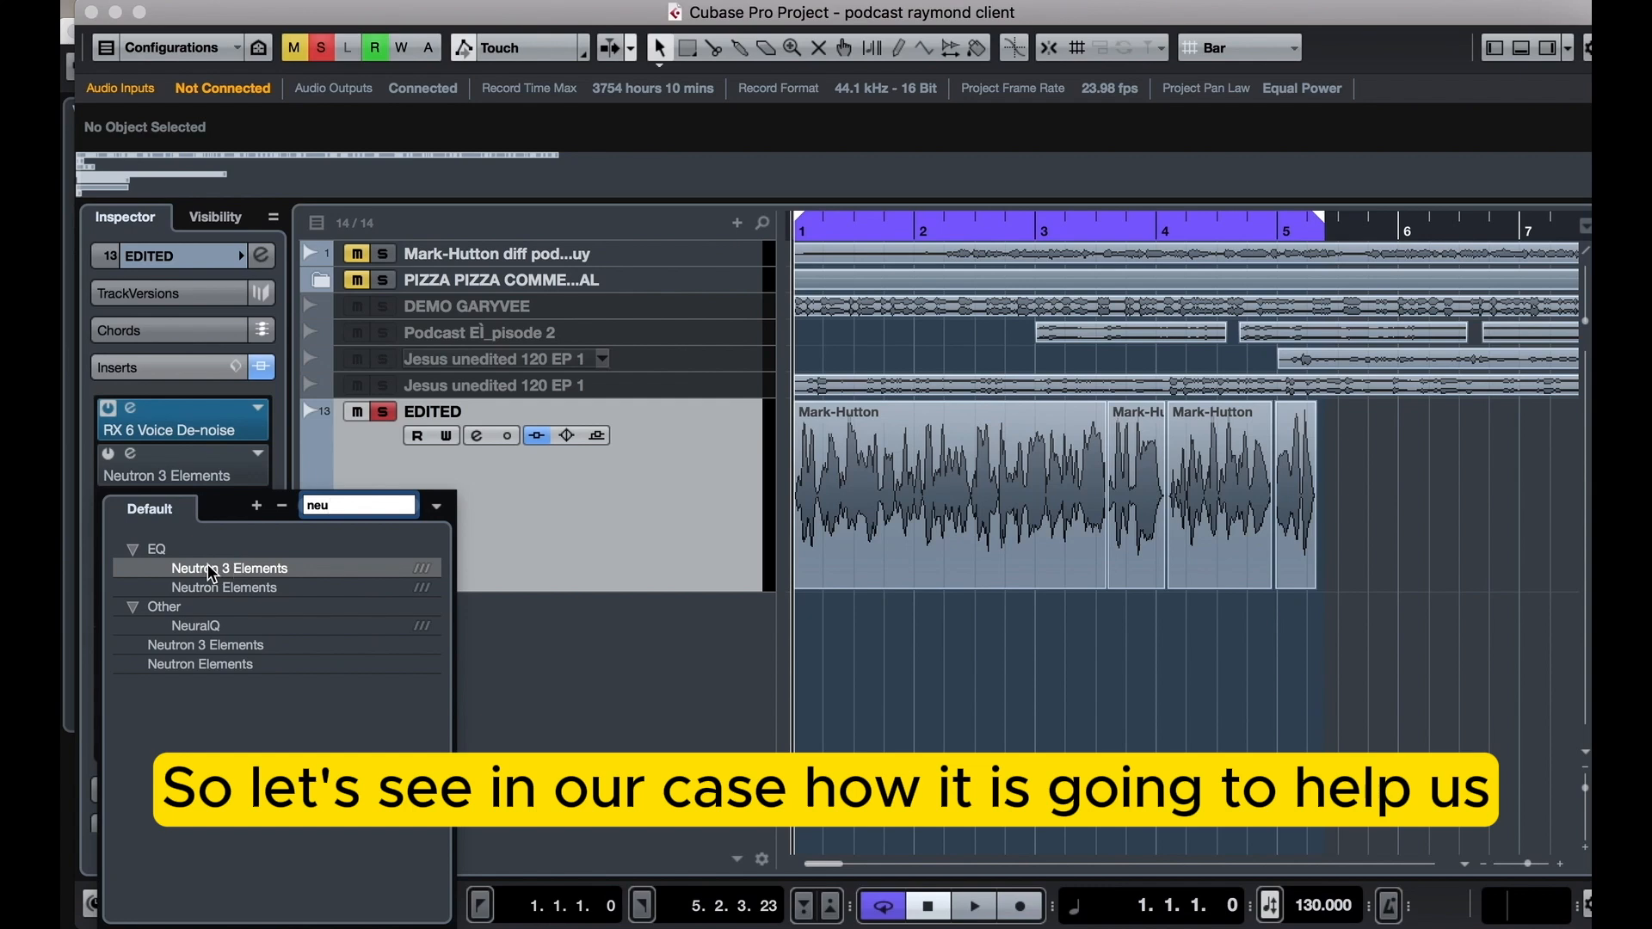
key("Escape")
key("Escape")
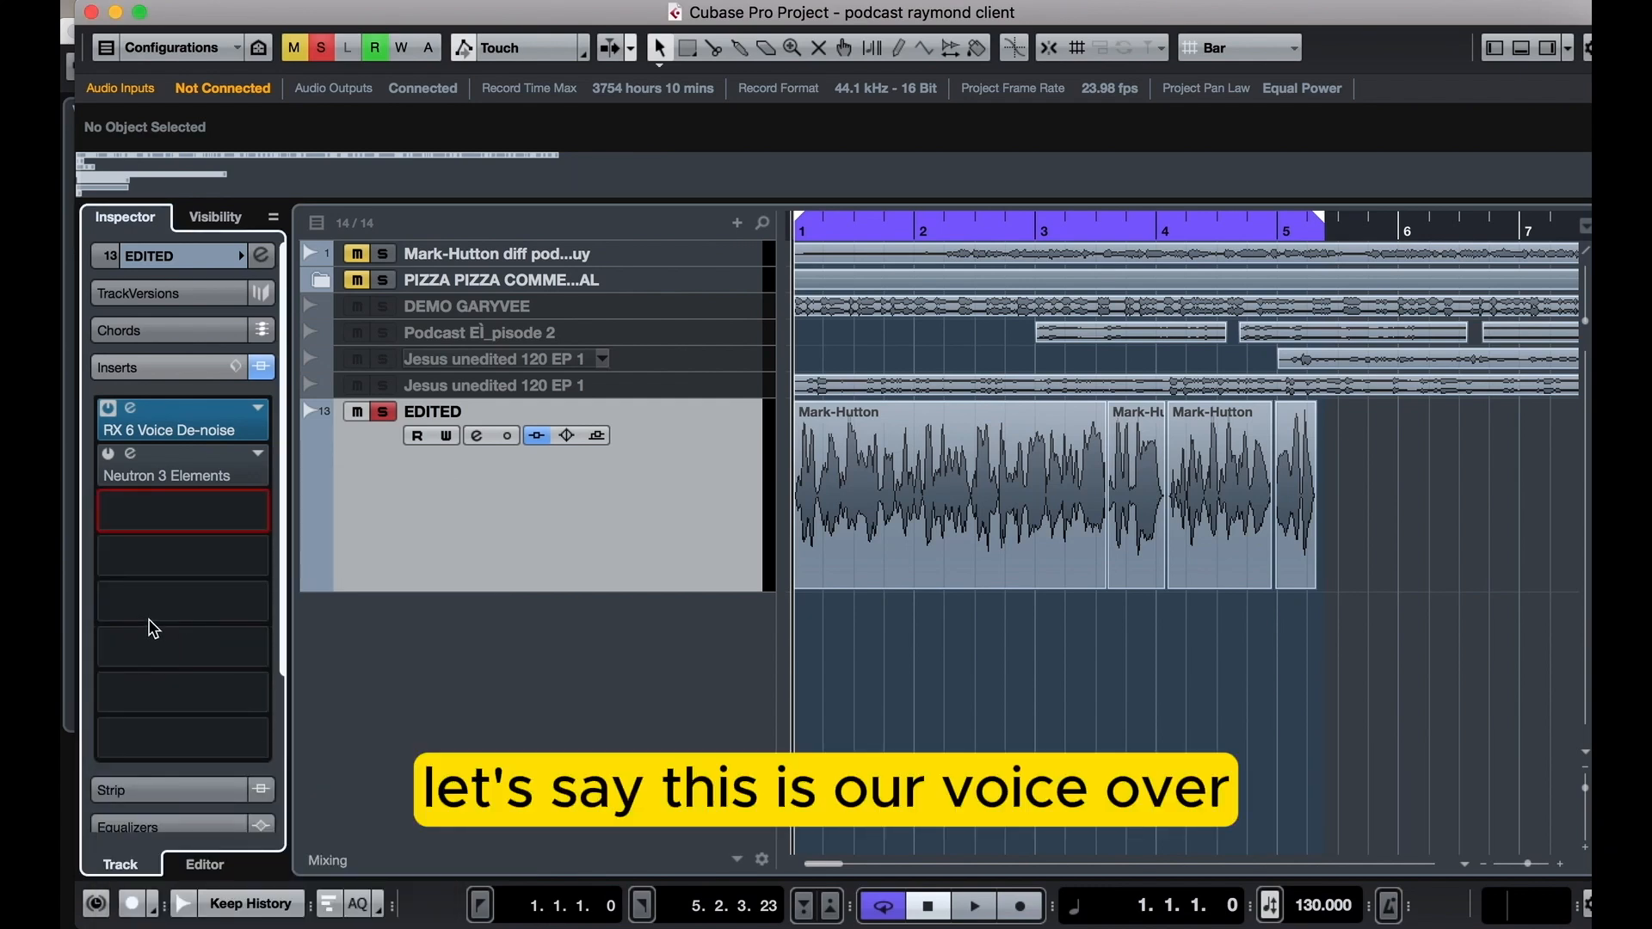
left_click(258, 369)
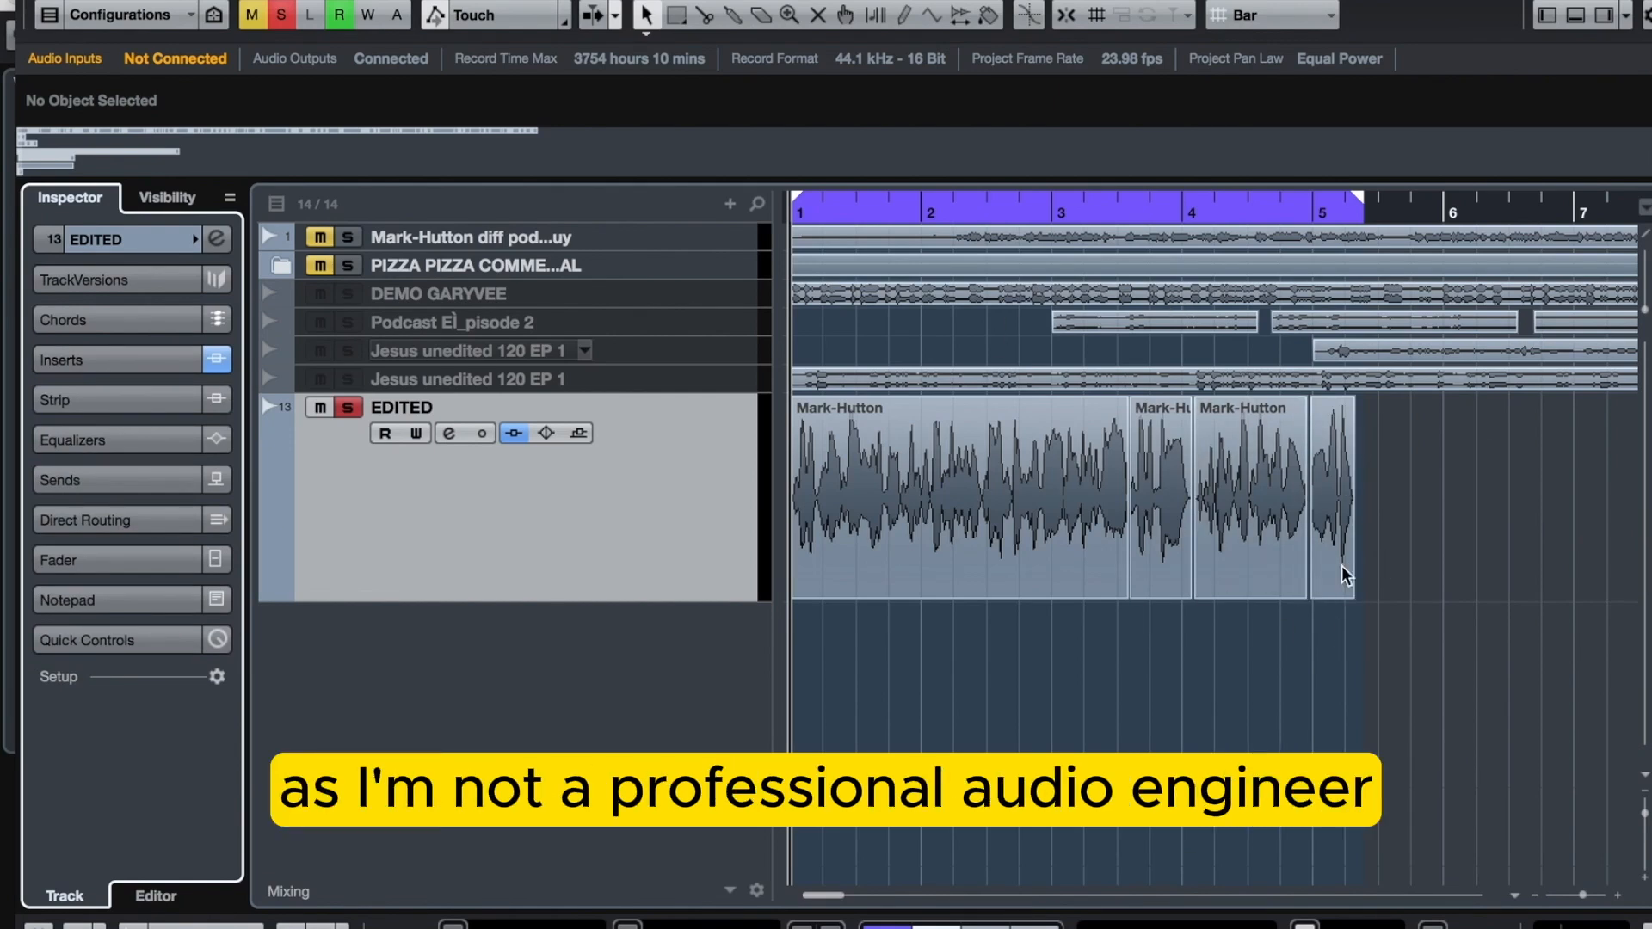
Select the voice clips on the EDITED track one after another and clear the selection
left_click(988, 527)
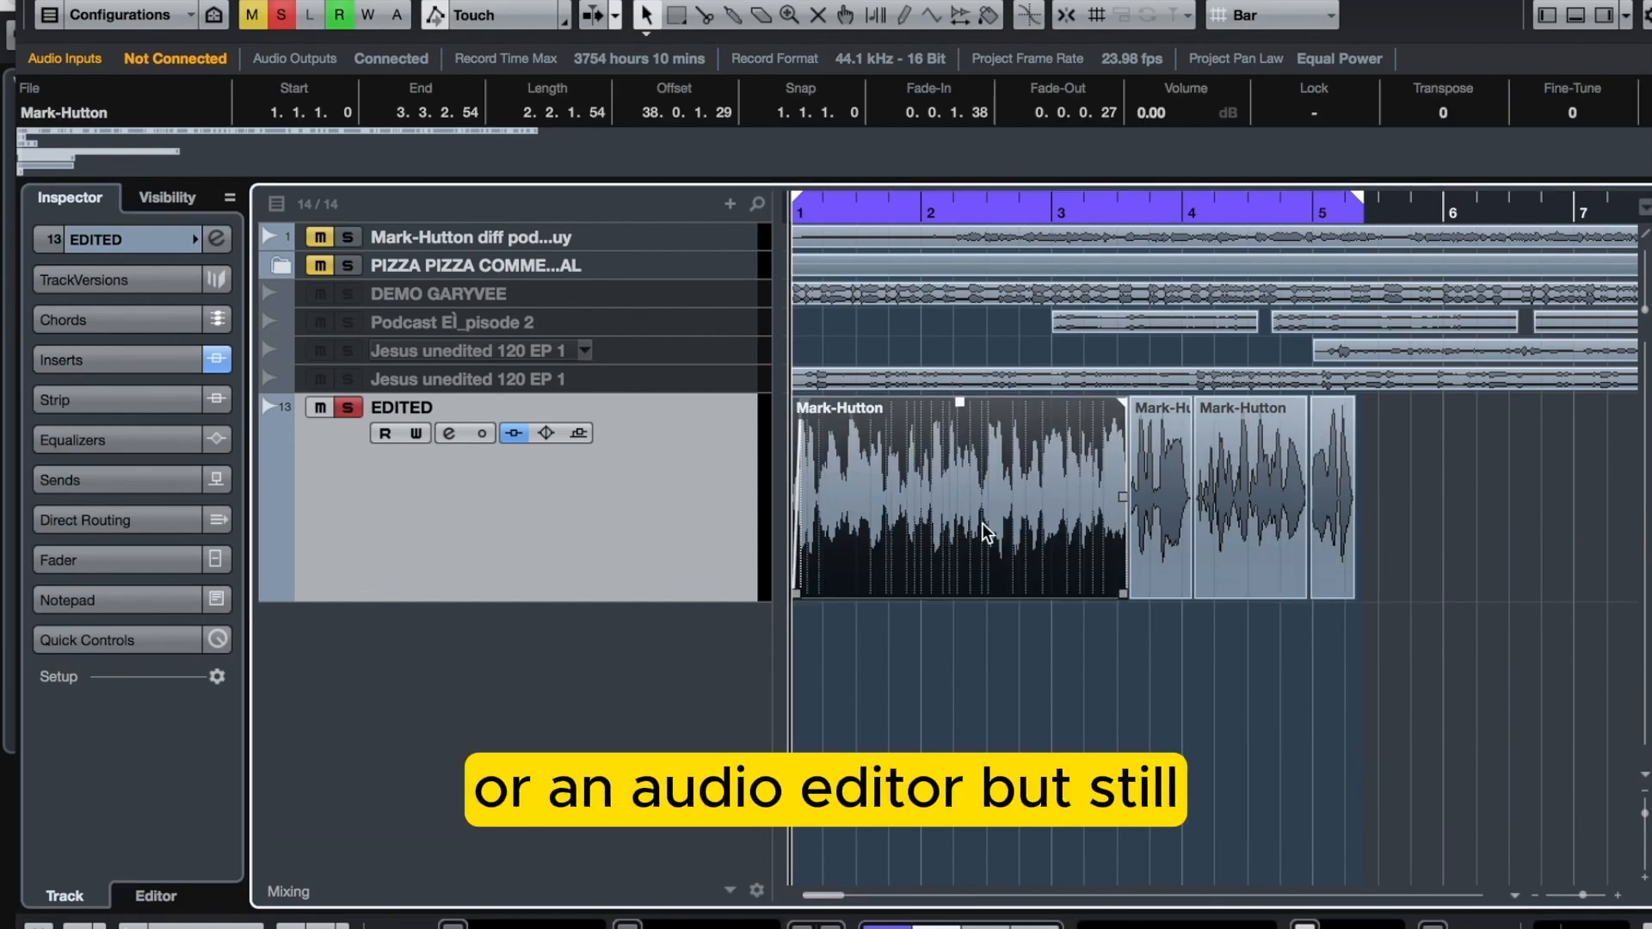
left_click(1183, 552)
left_click(1285, 550)
left_click(1386, 548)
left_click_drag(1392, 547, 982, 570)
left_click(988, 638)
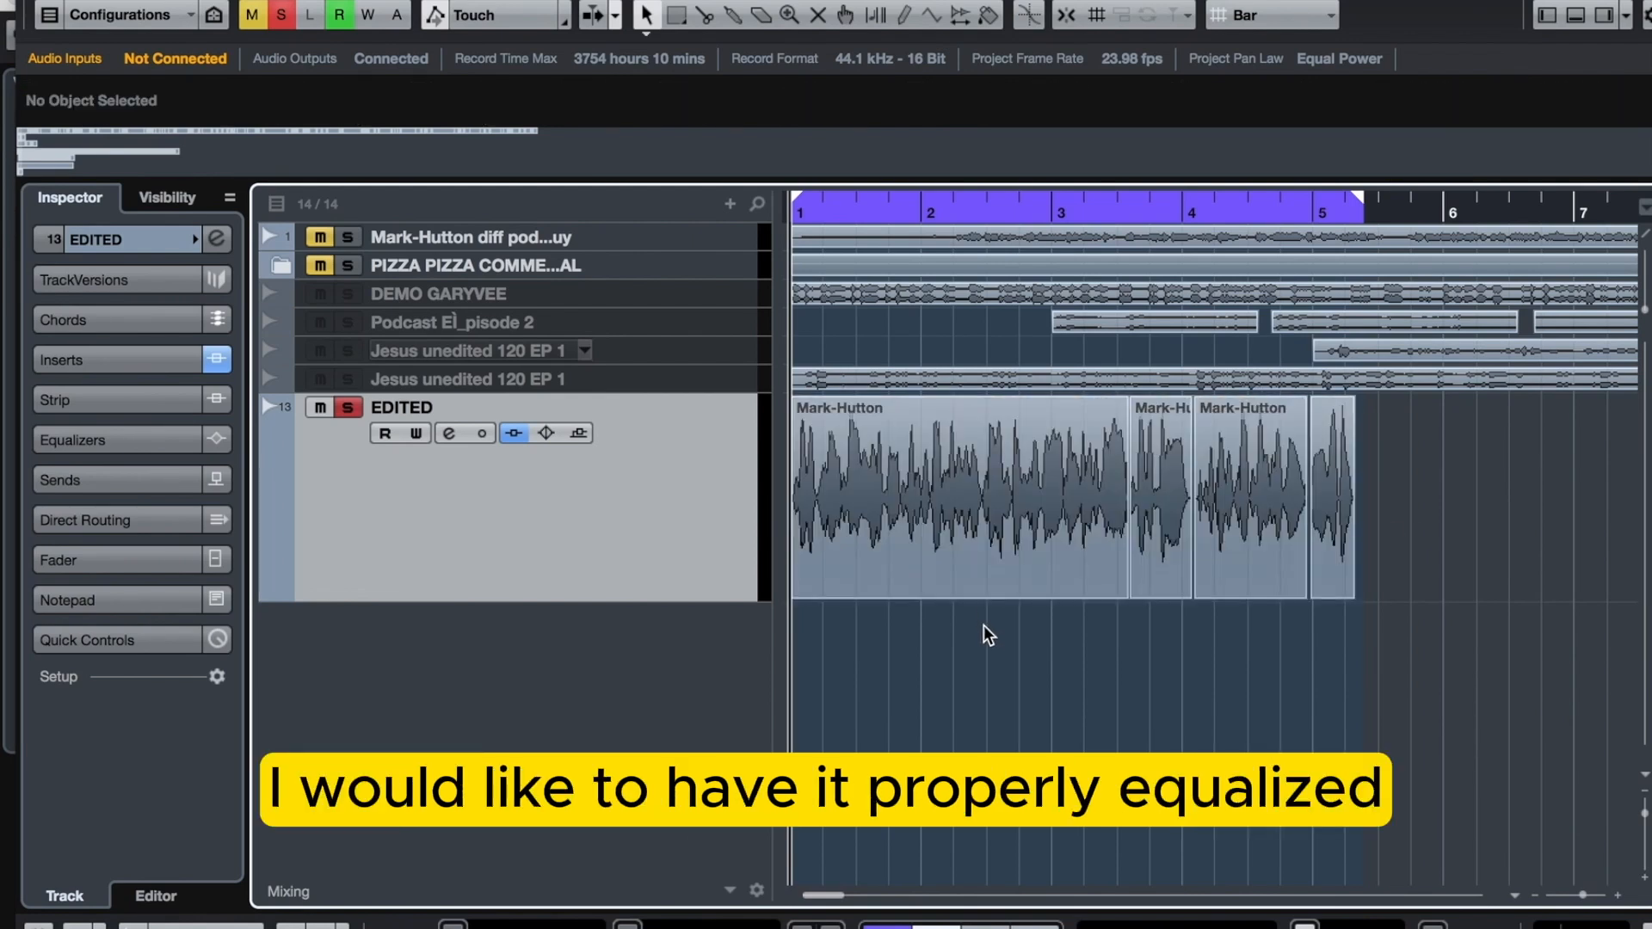
Search the effects for "neu" and load Neutron 3 Elements in the EDITED track's third insert slot
left_click(110, 361)
left_click(92, 514)
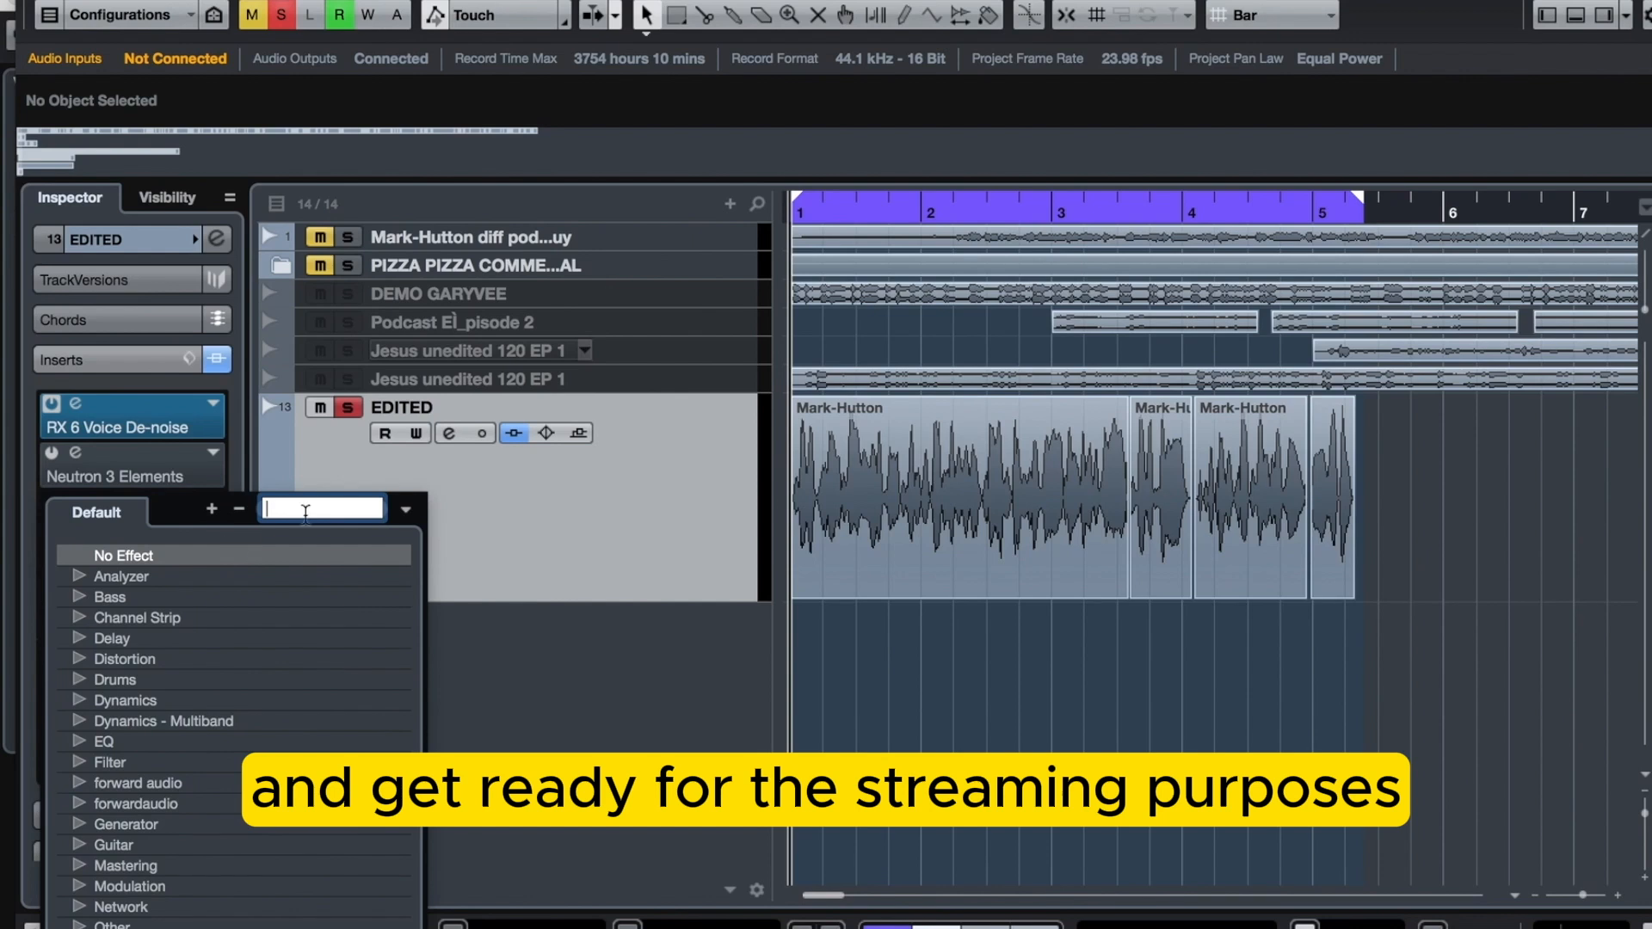
type("neu")
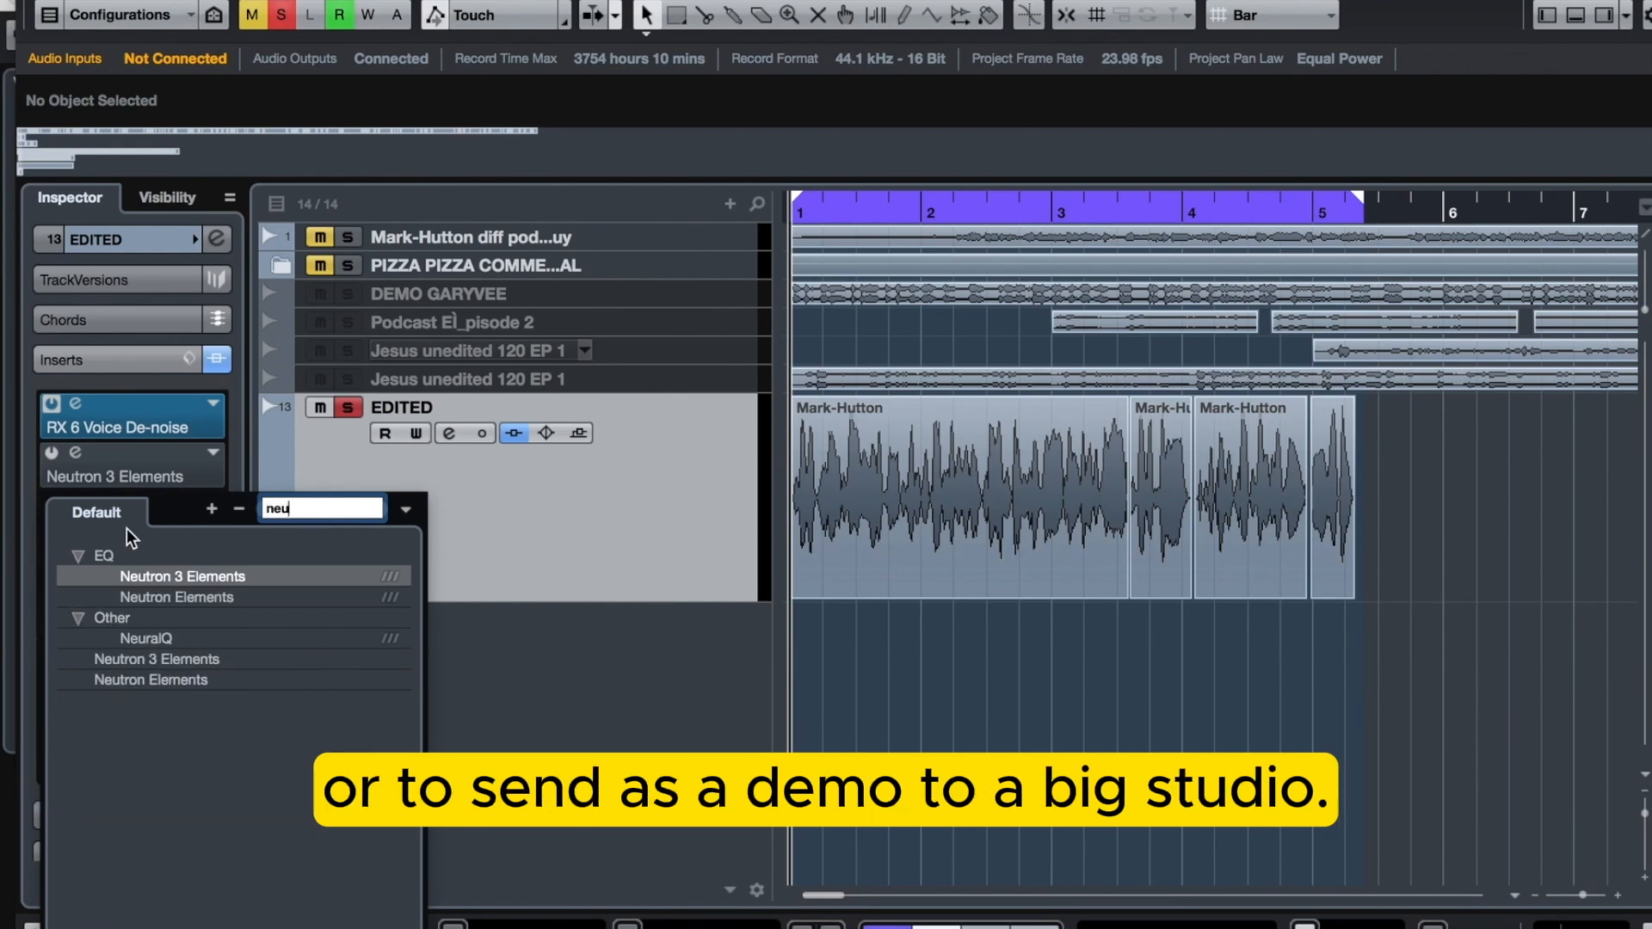
left_click(247, 578)
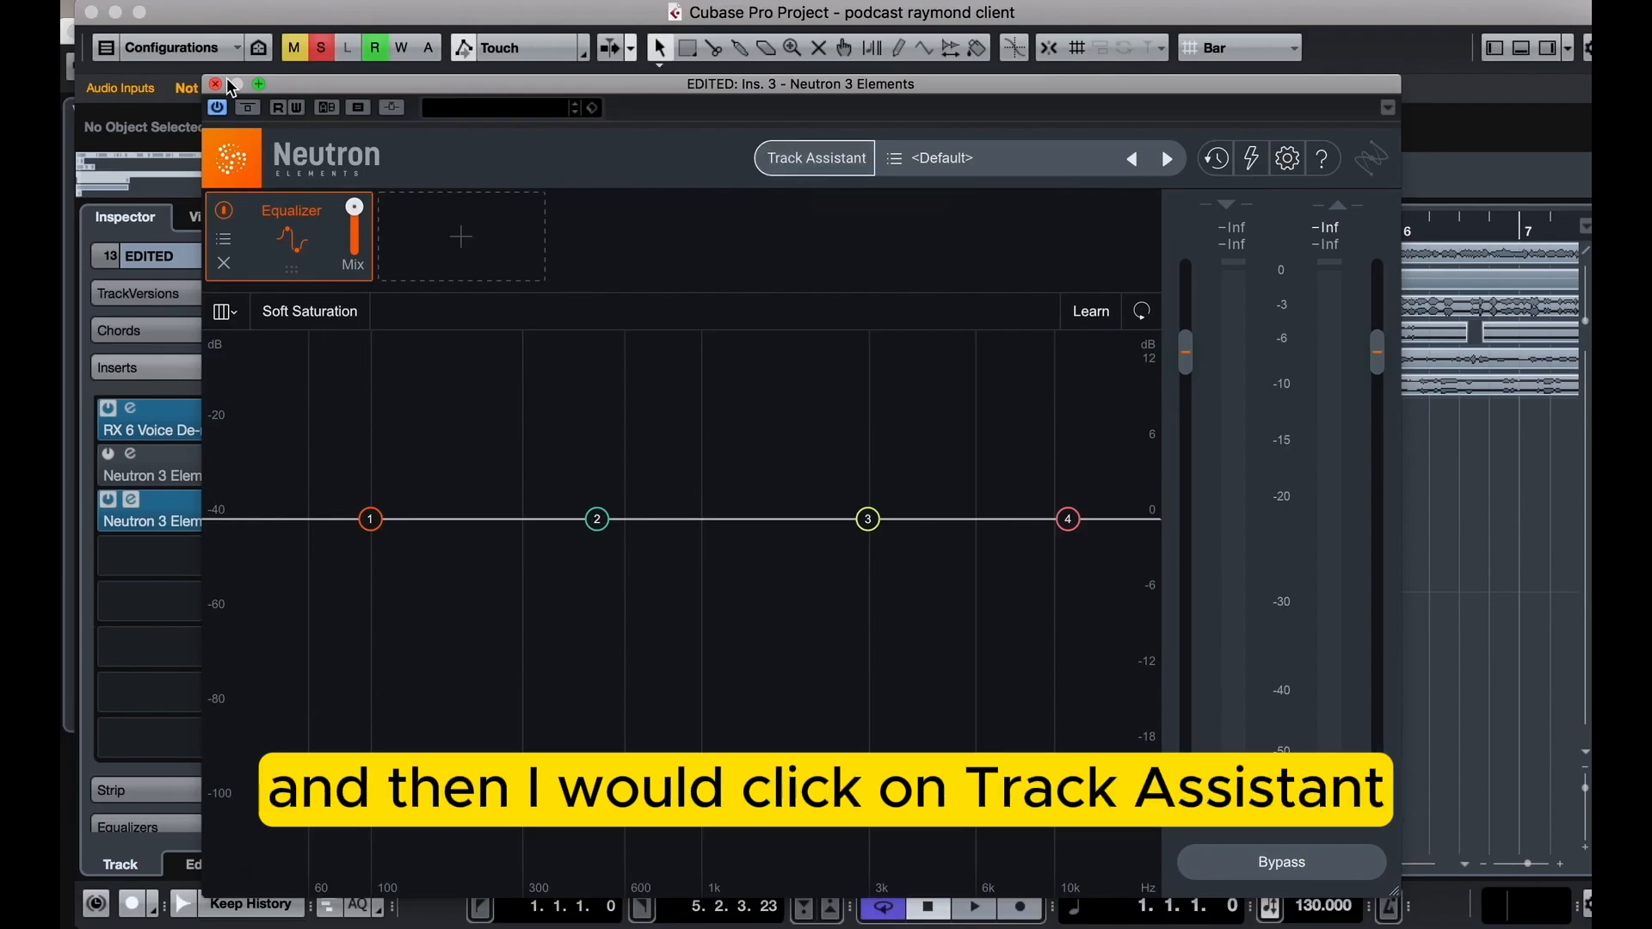
Start Neutron's Track Assistant and set the instrument to Voice, keeping the Balanced style
left_click(809, 160)
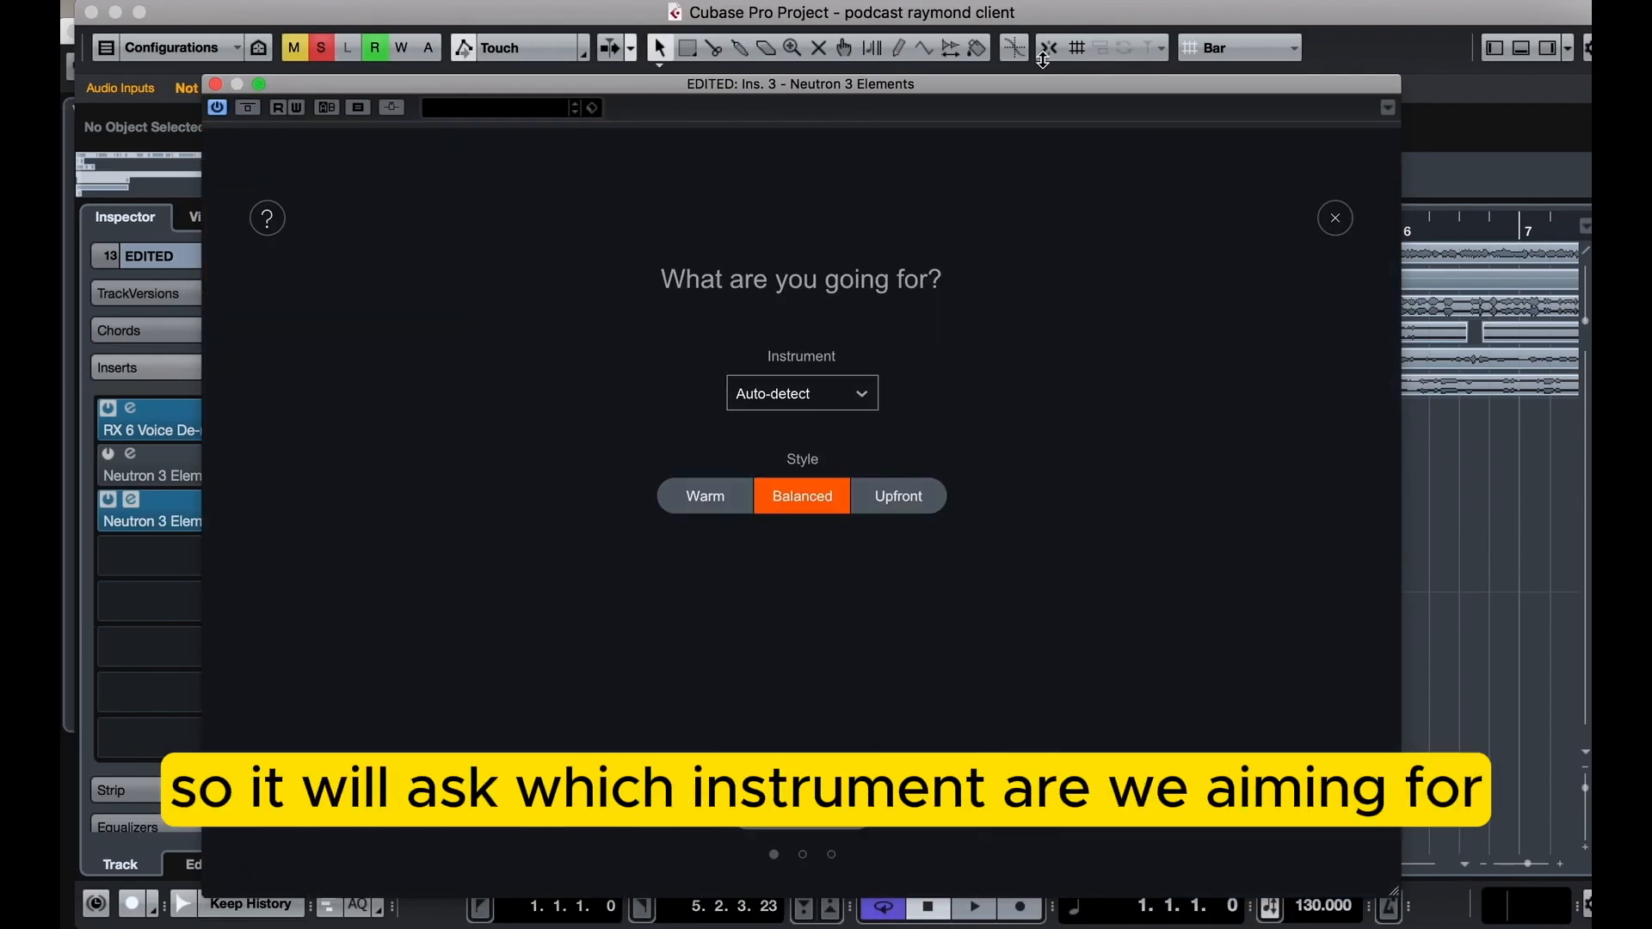
left_click(793, 402)
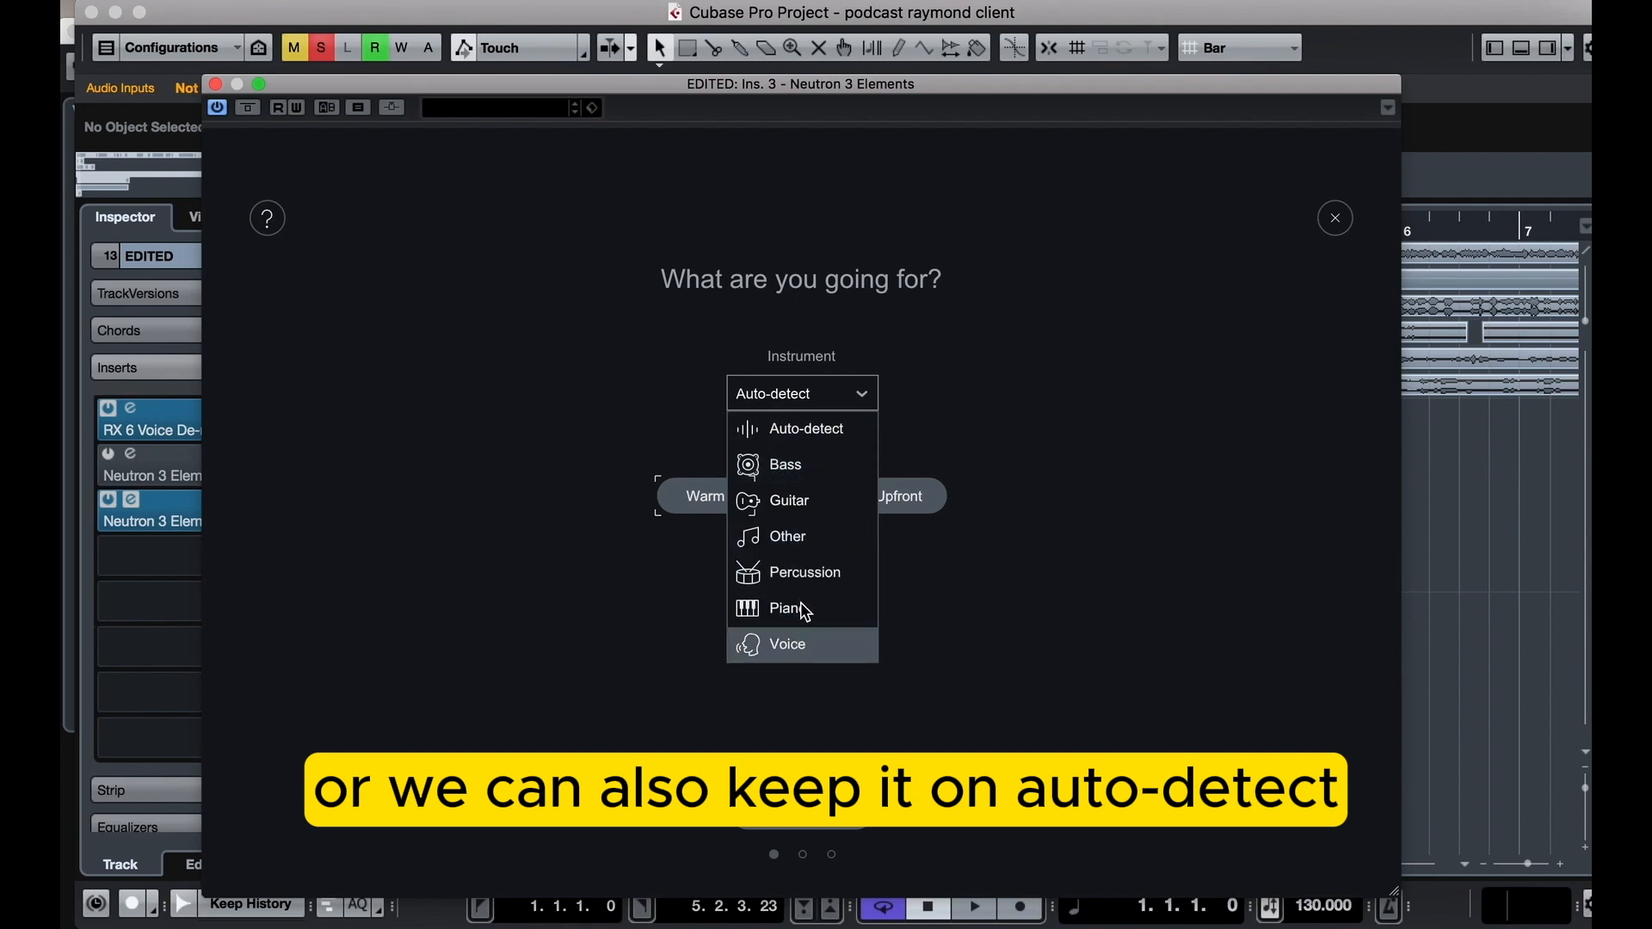
left_click(794, 429)
left_click(795, 400)
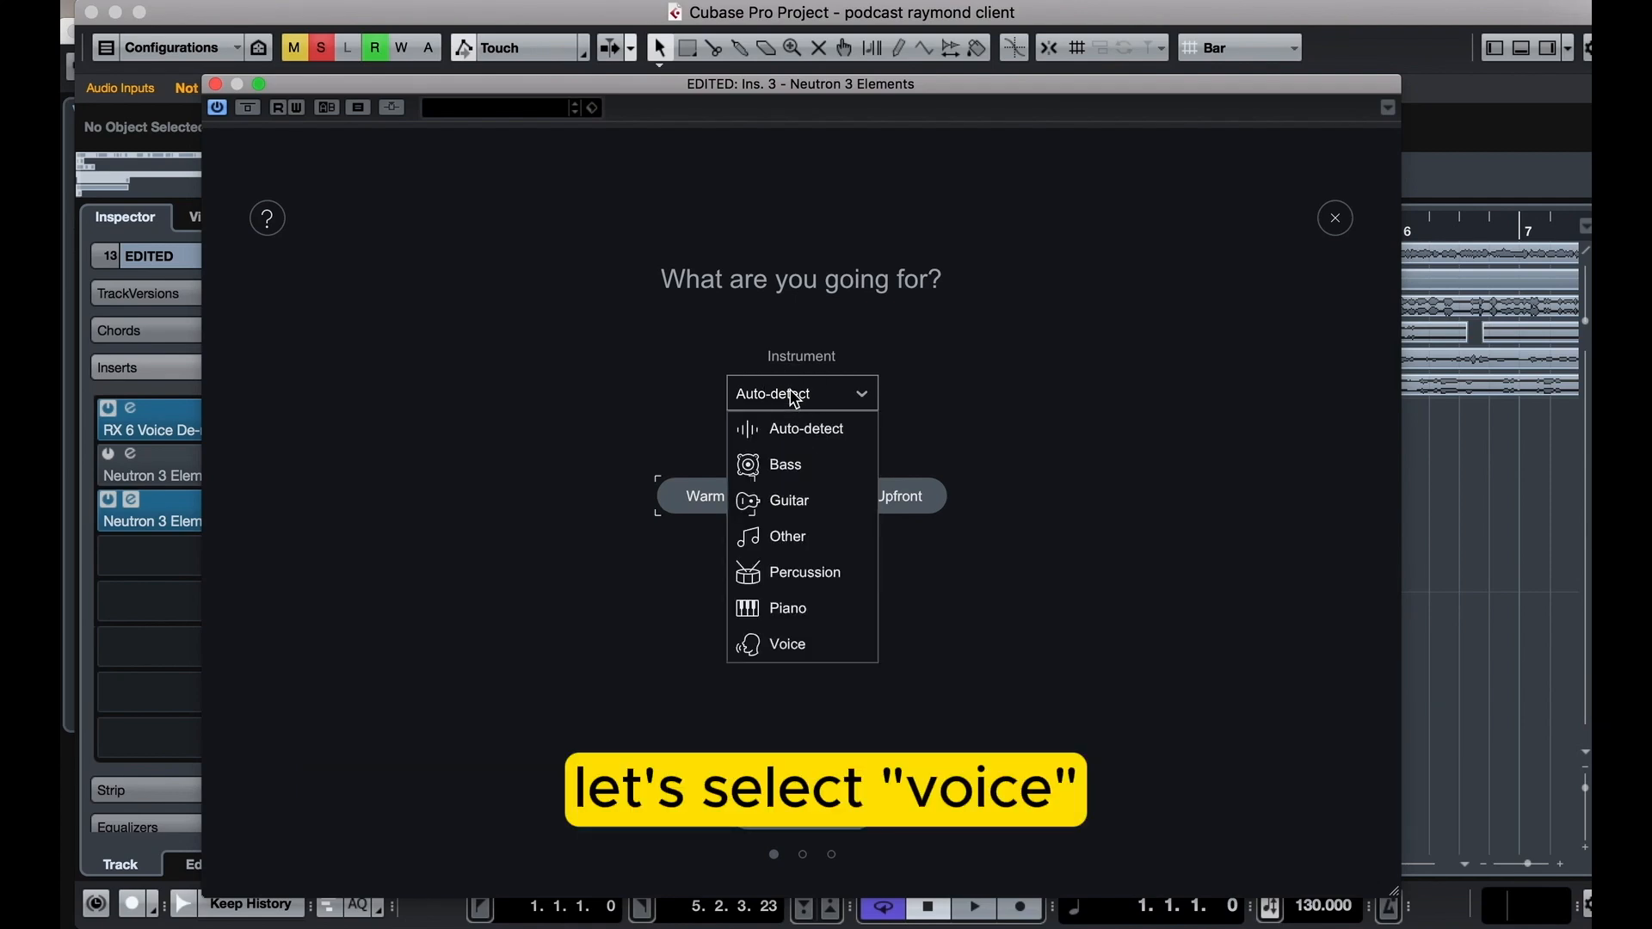
left_click(785, 642)
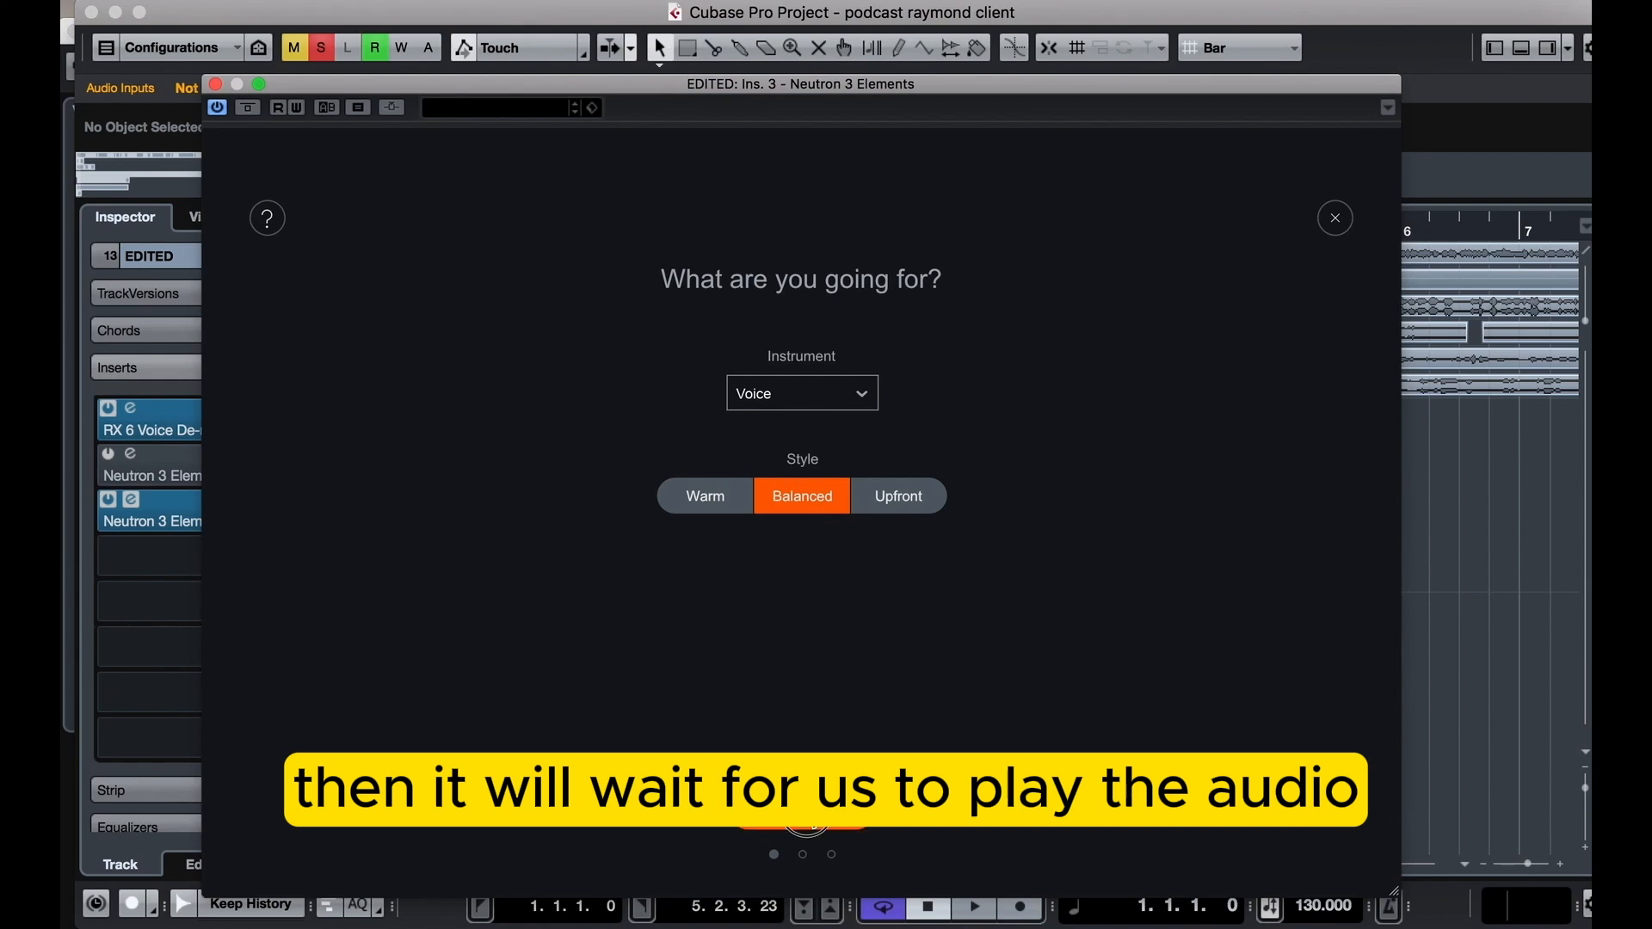
Run the Track Assistant's analysis while playing the voice audio and accept its suggested settings
left_click(807, 825)
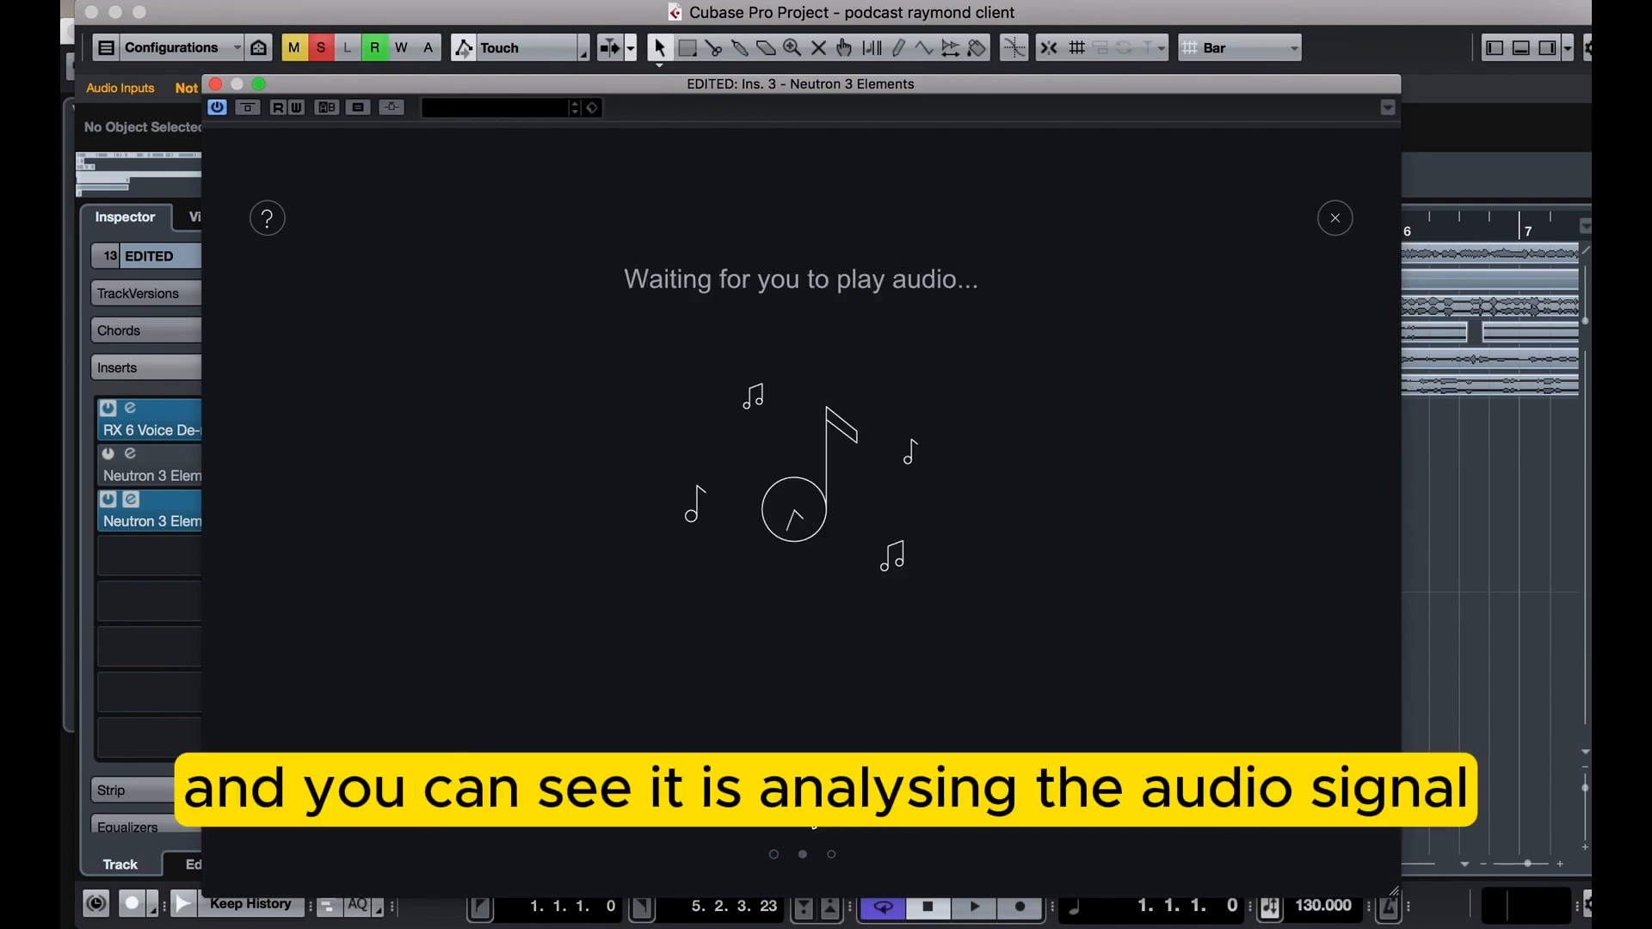
key("space")
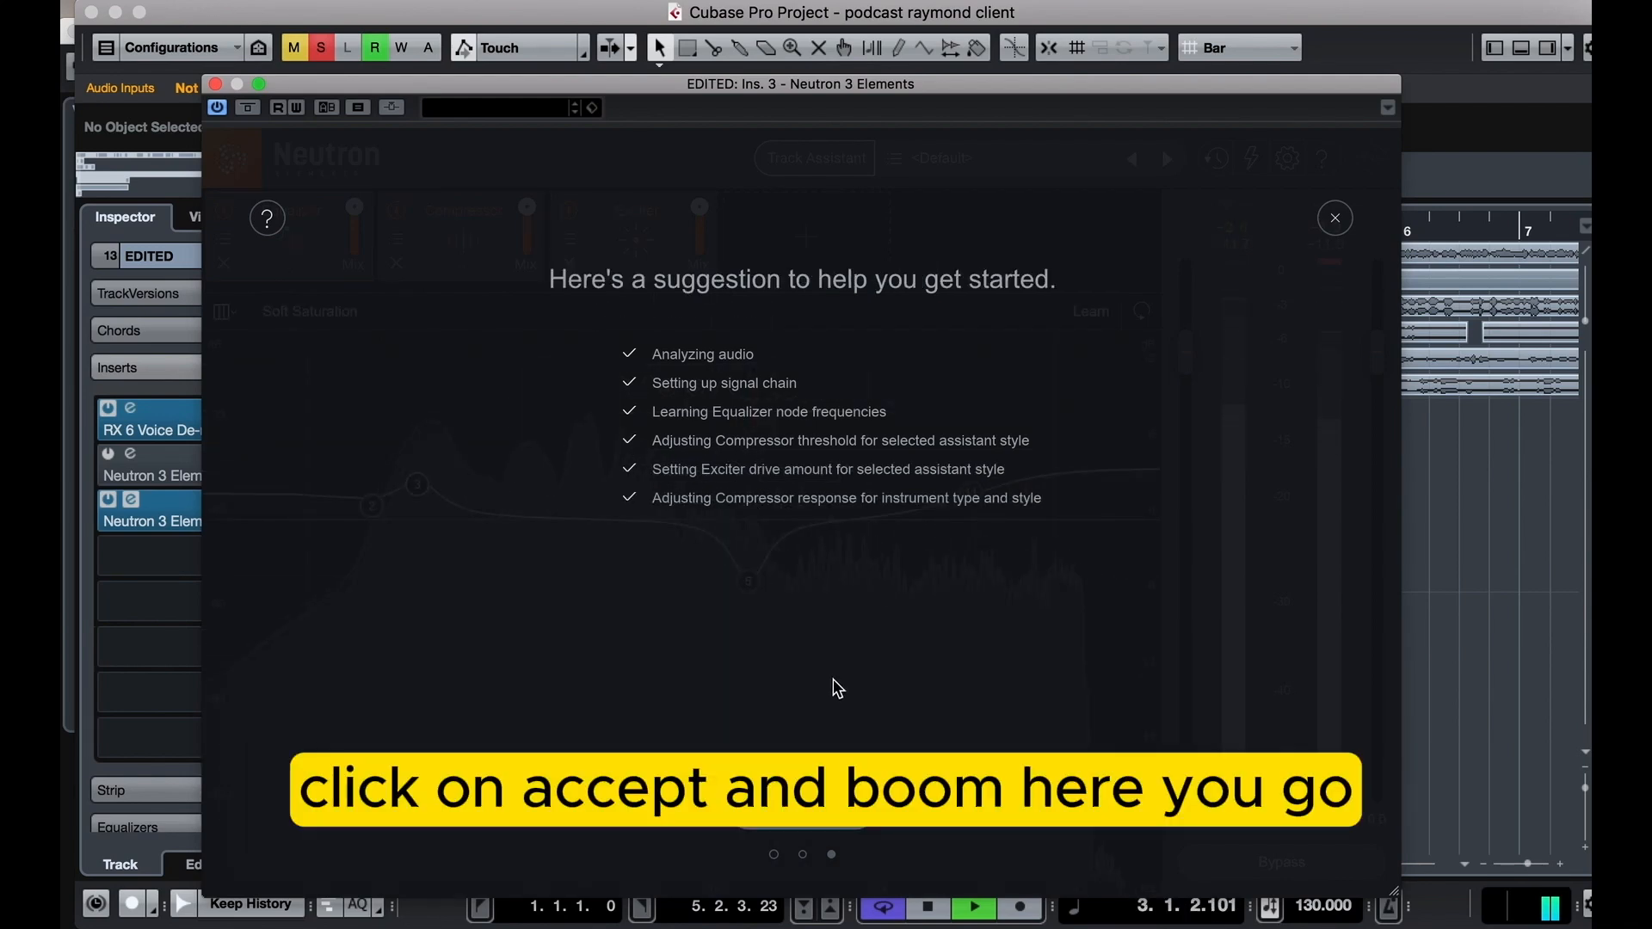
left_click(817, 831)
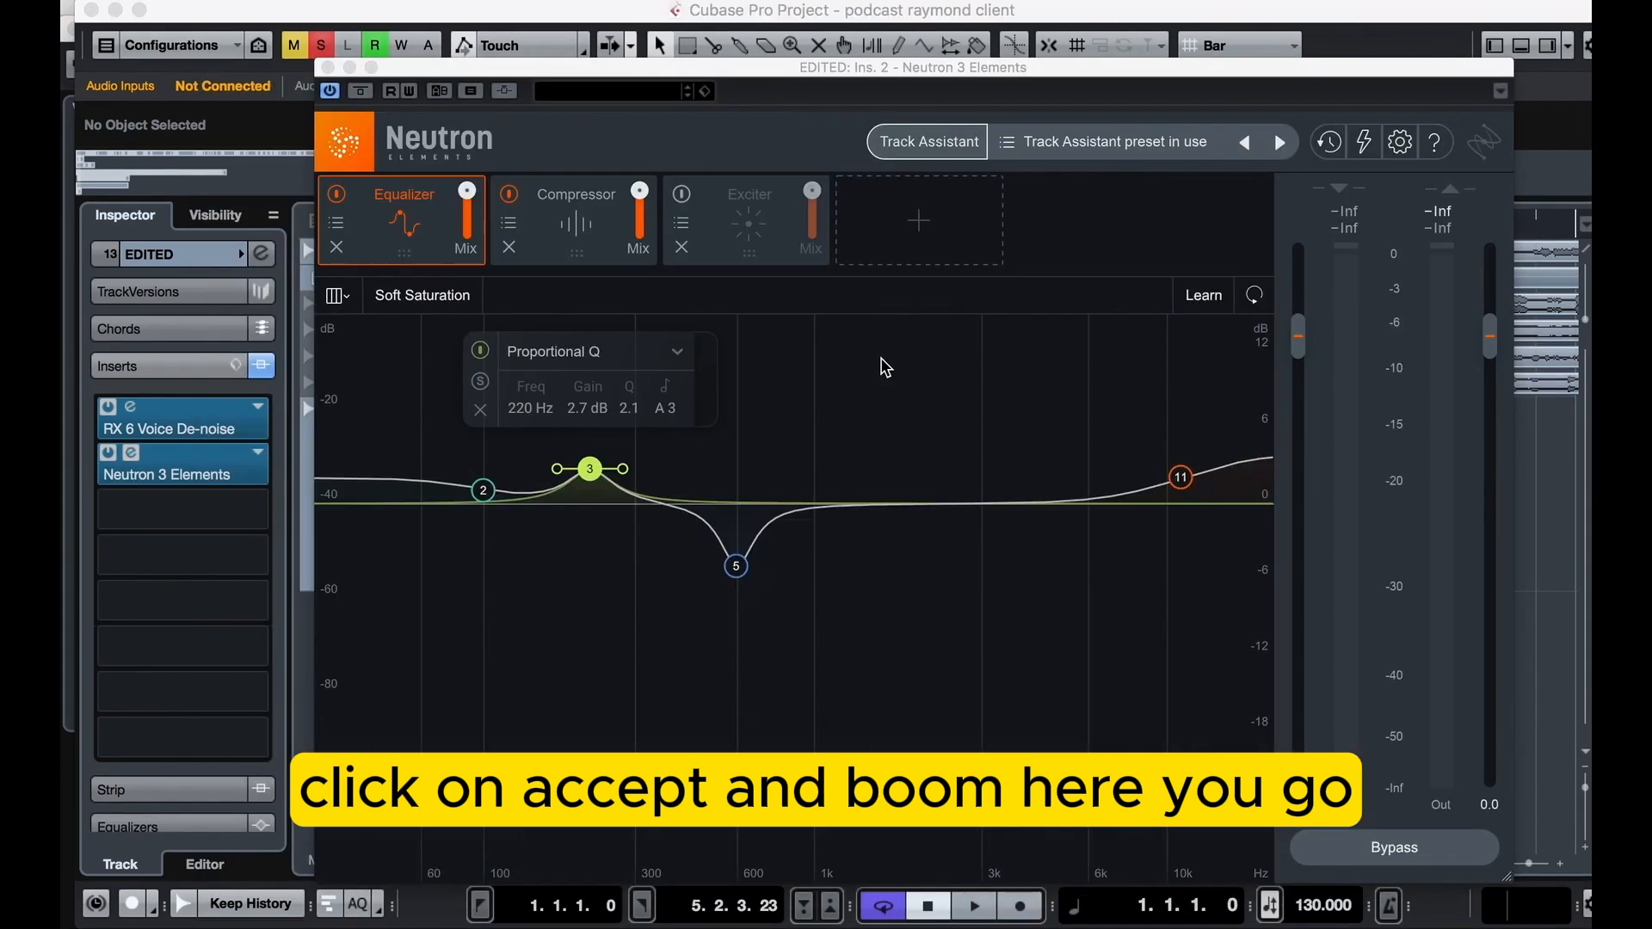
Inspect the settings of the Equalizer's mid-frequency cut (node 5) and its high shelf (node 11)
left_click(400, 226)
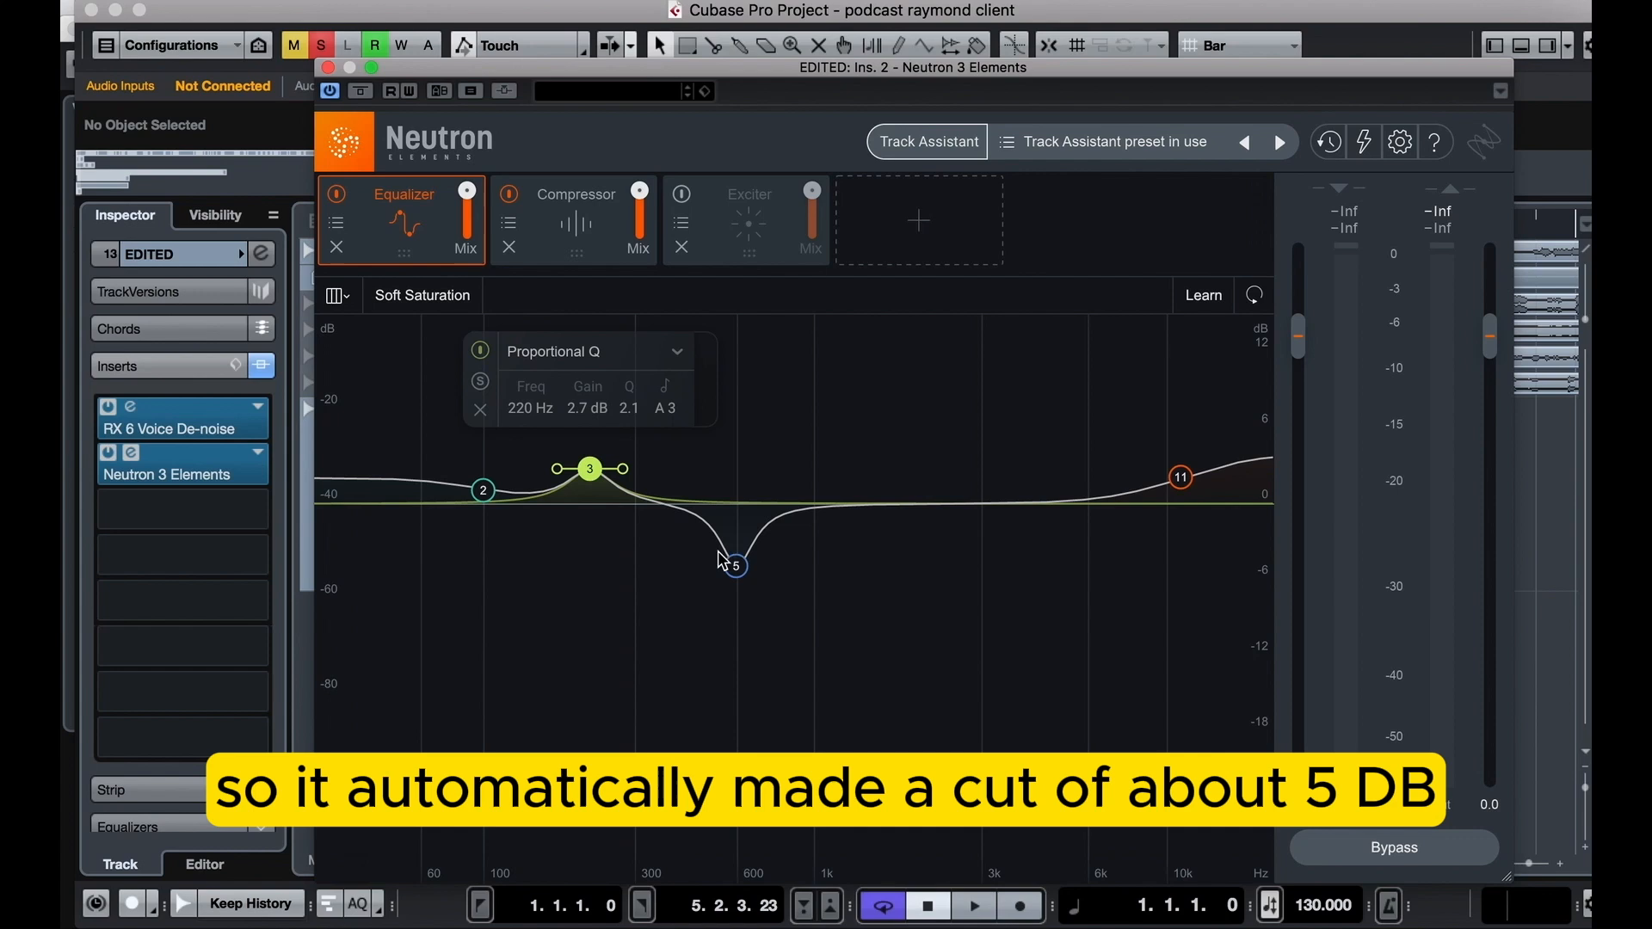
left_click(739, 571)
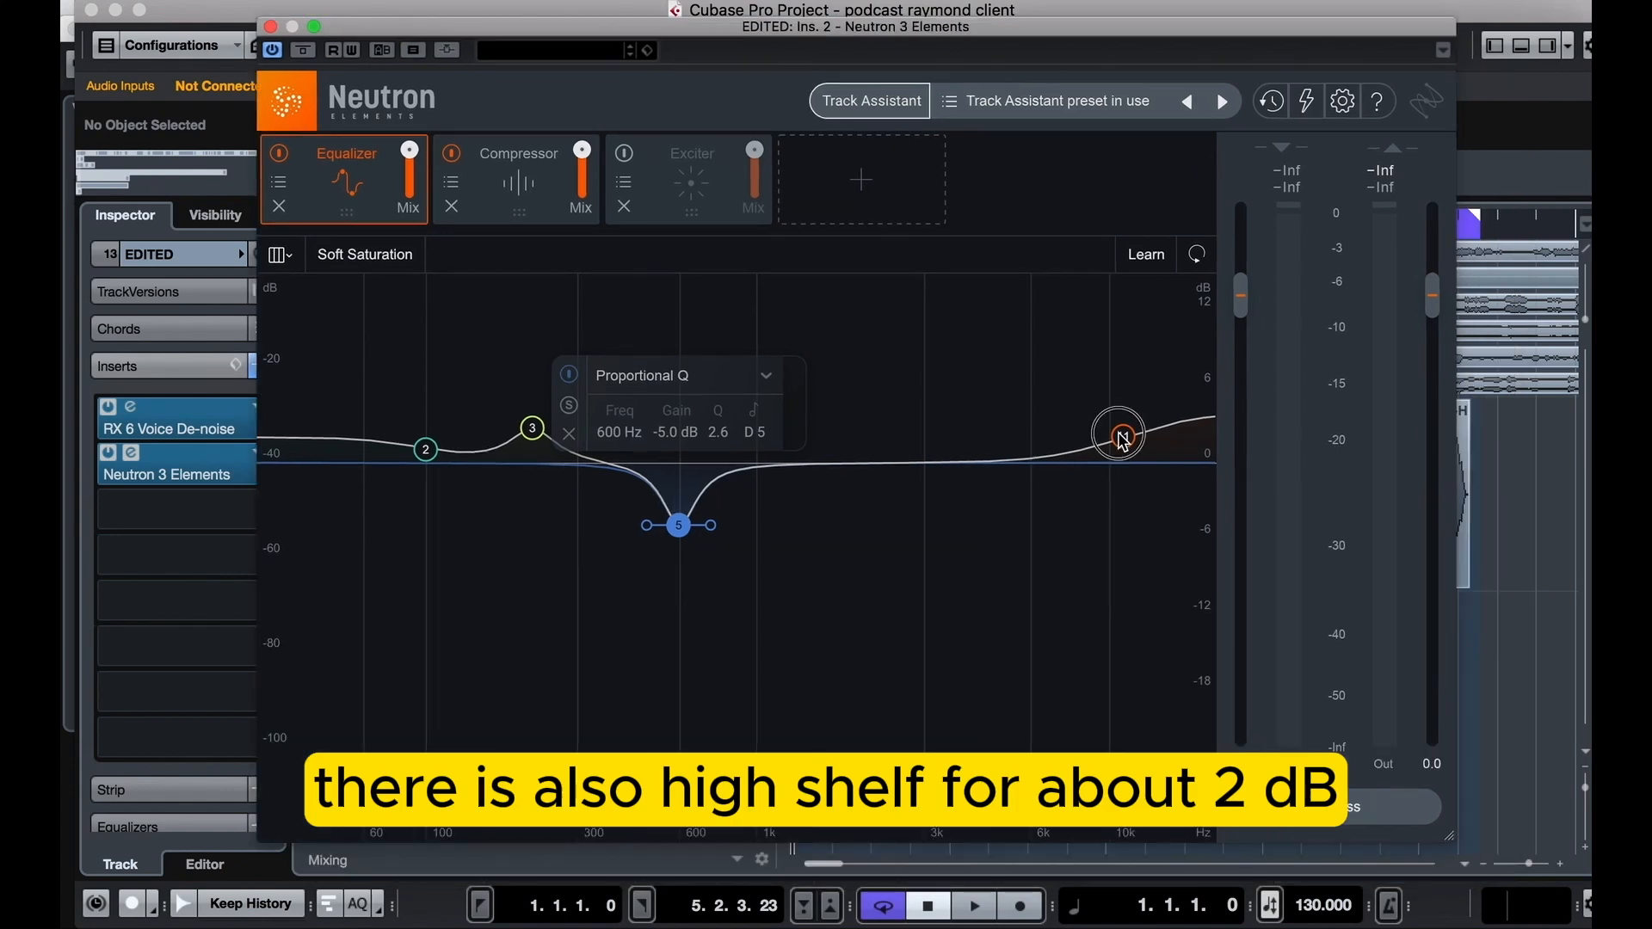
left_click(1123, 437)
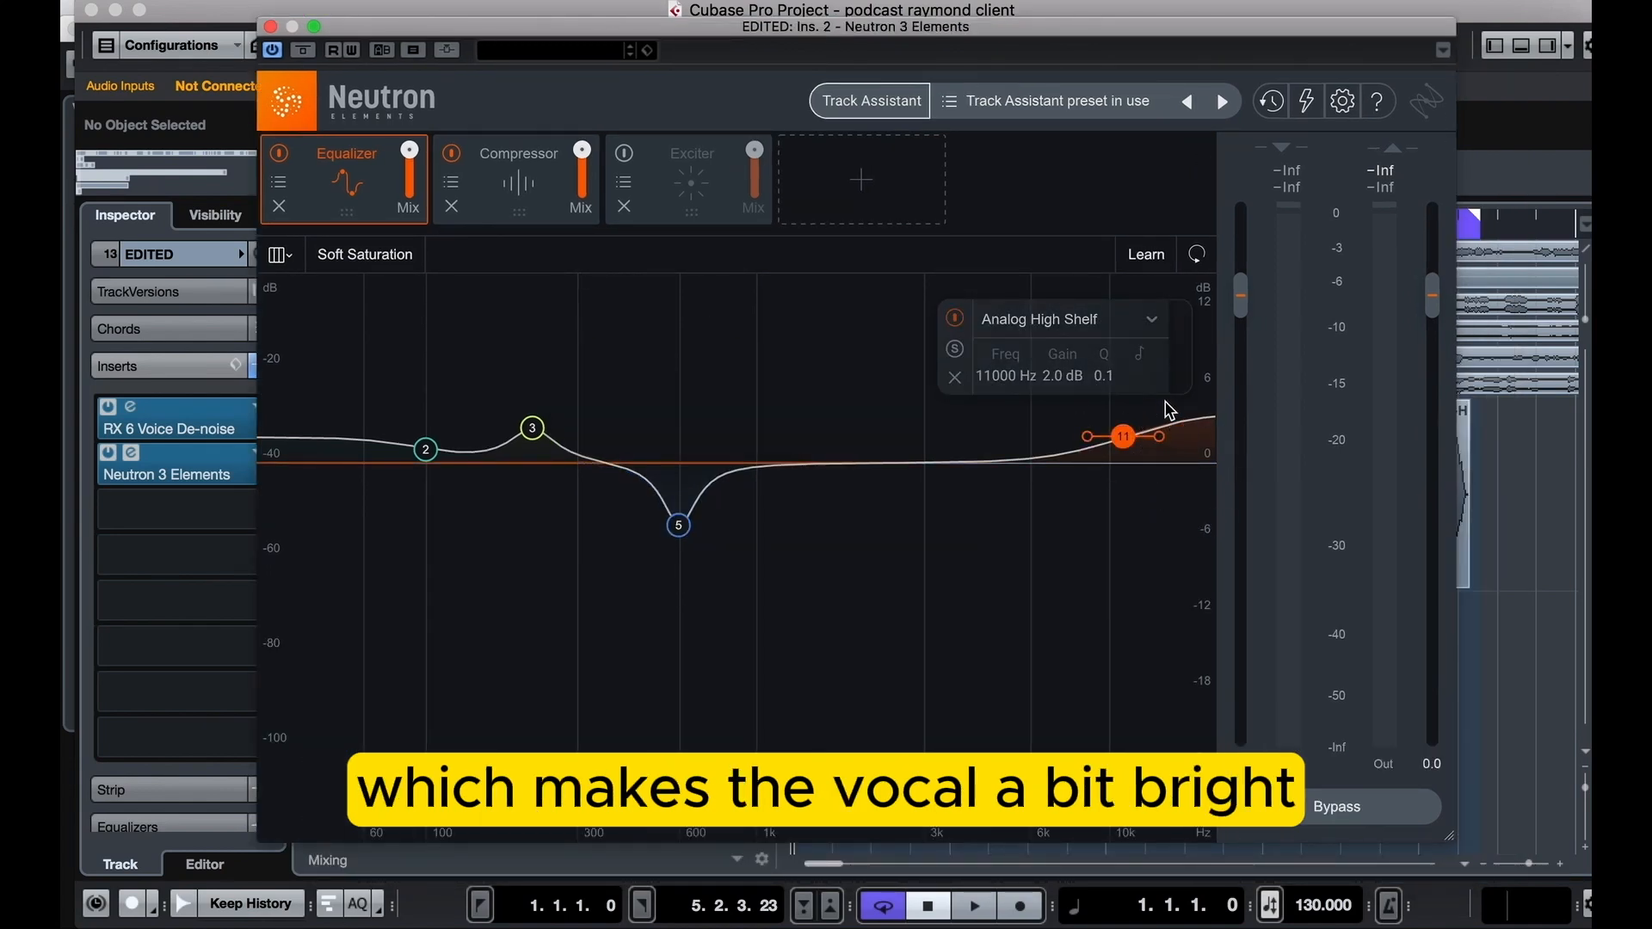
Turn off the Equalizer's 100 Hz Analog Low Shelf band and its 220 Hz Proportional Q band
left_click(424, 450)
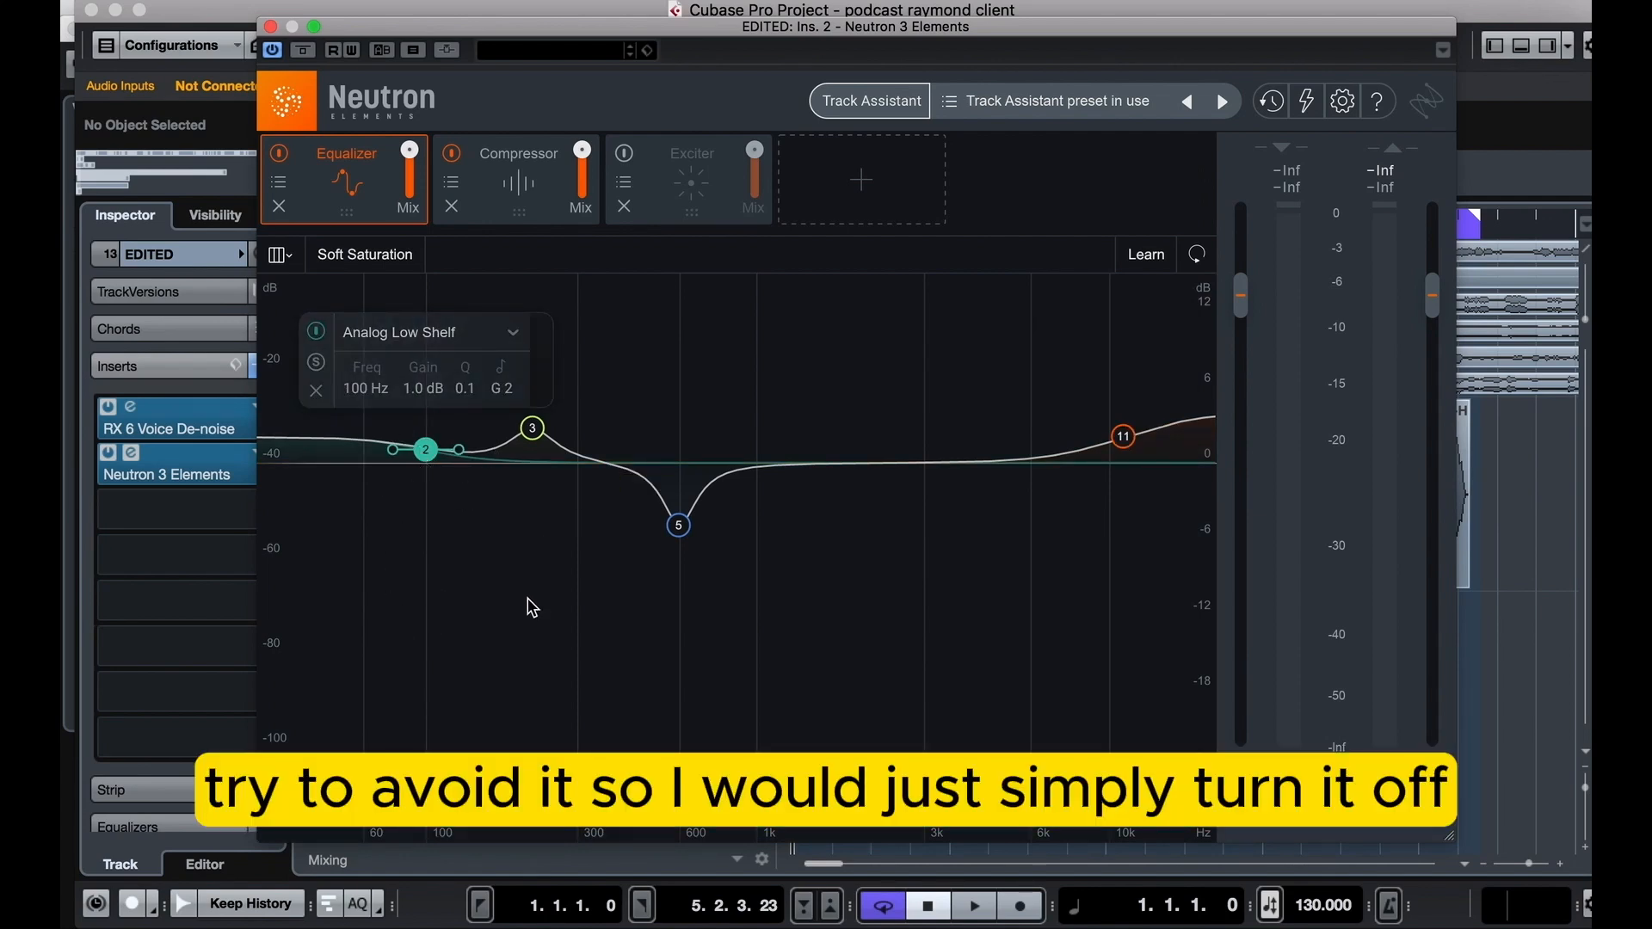
left_click(316, 330)
left_click(533, 428)
left_click(422, 310)
Play the voice through Neutron's Compressor and lower its threshold to apply more compression
left_click(508, 198)
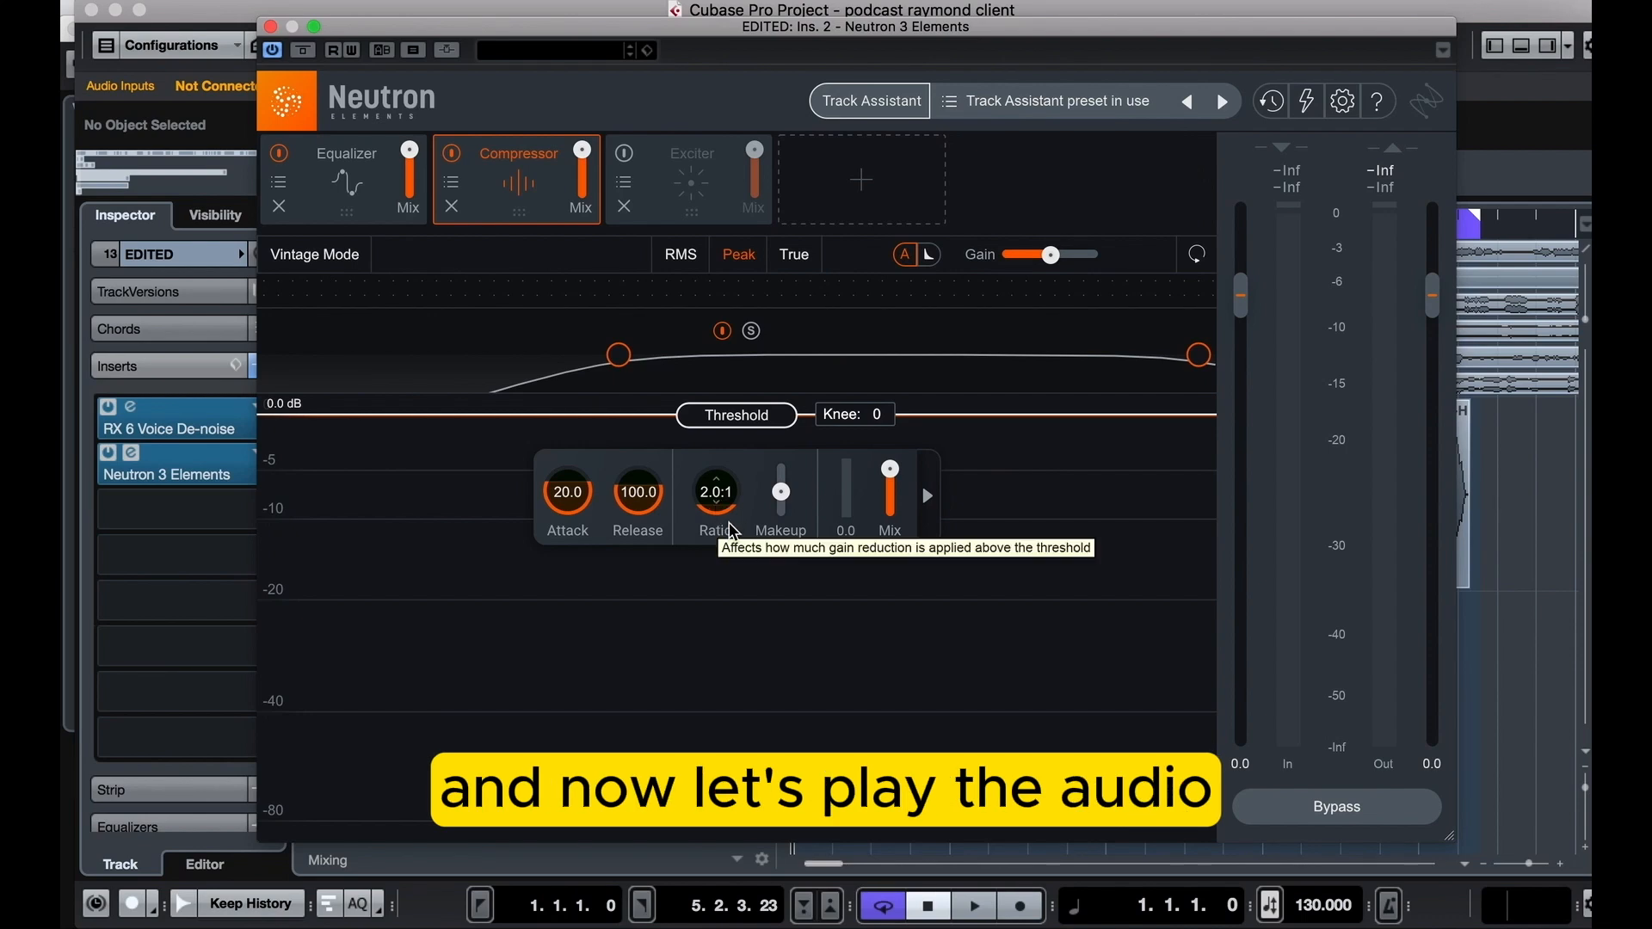
key("space")
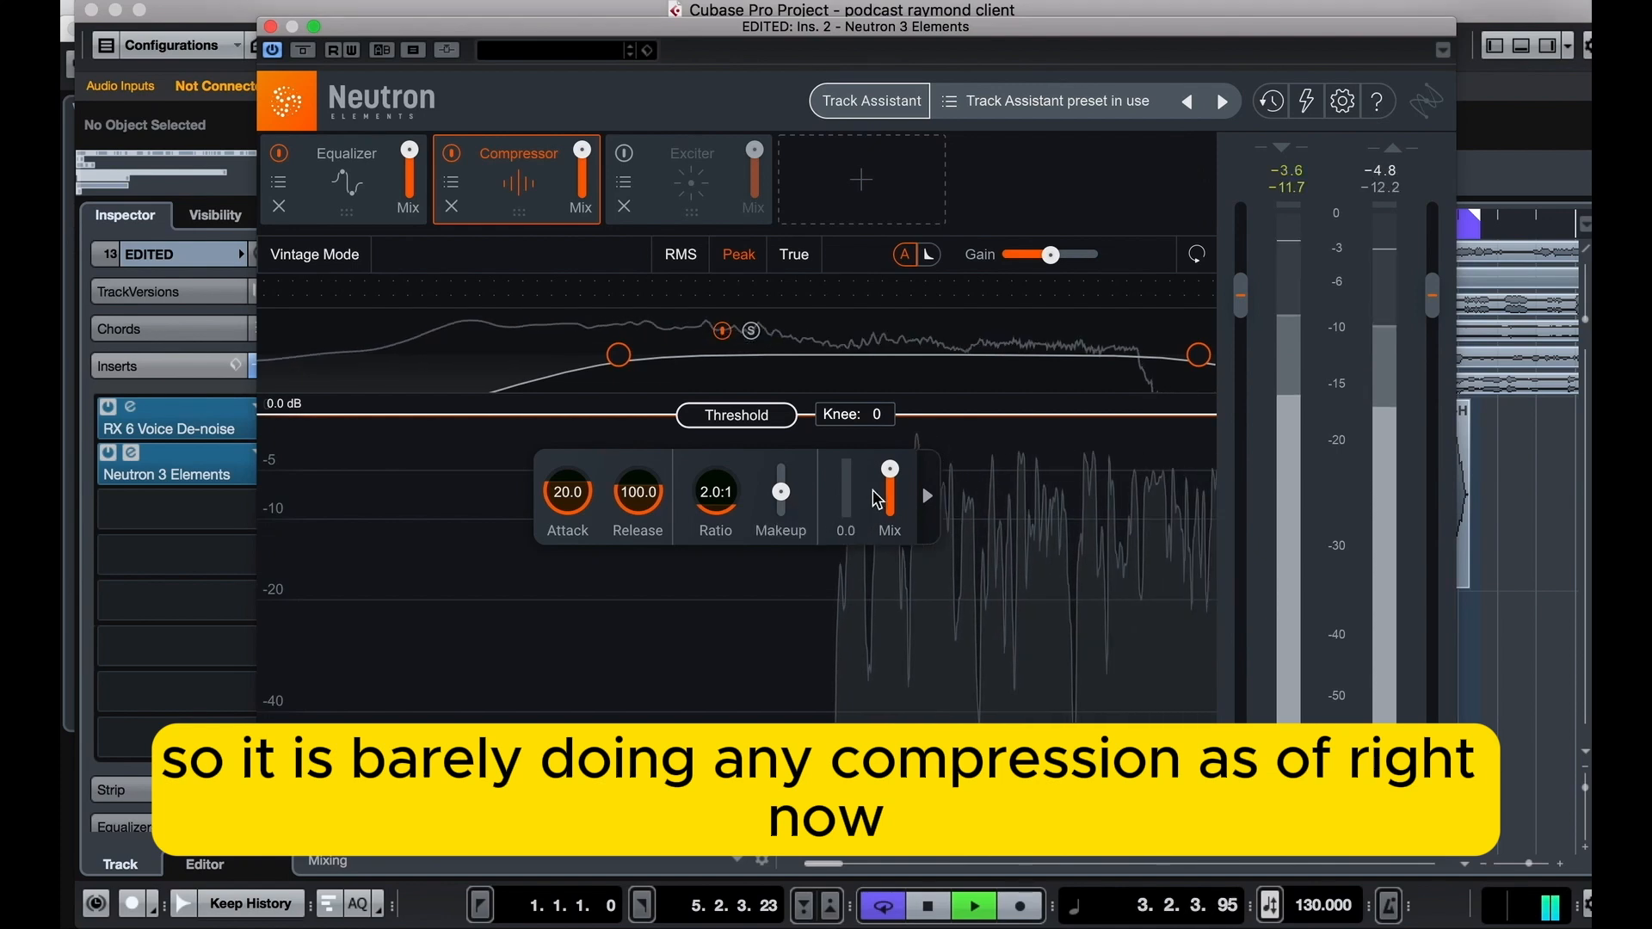
left_click_drag(736, 415, 753, 551)
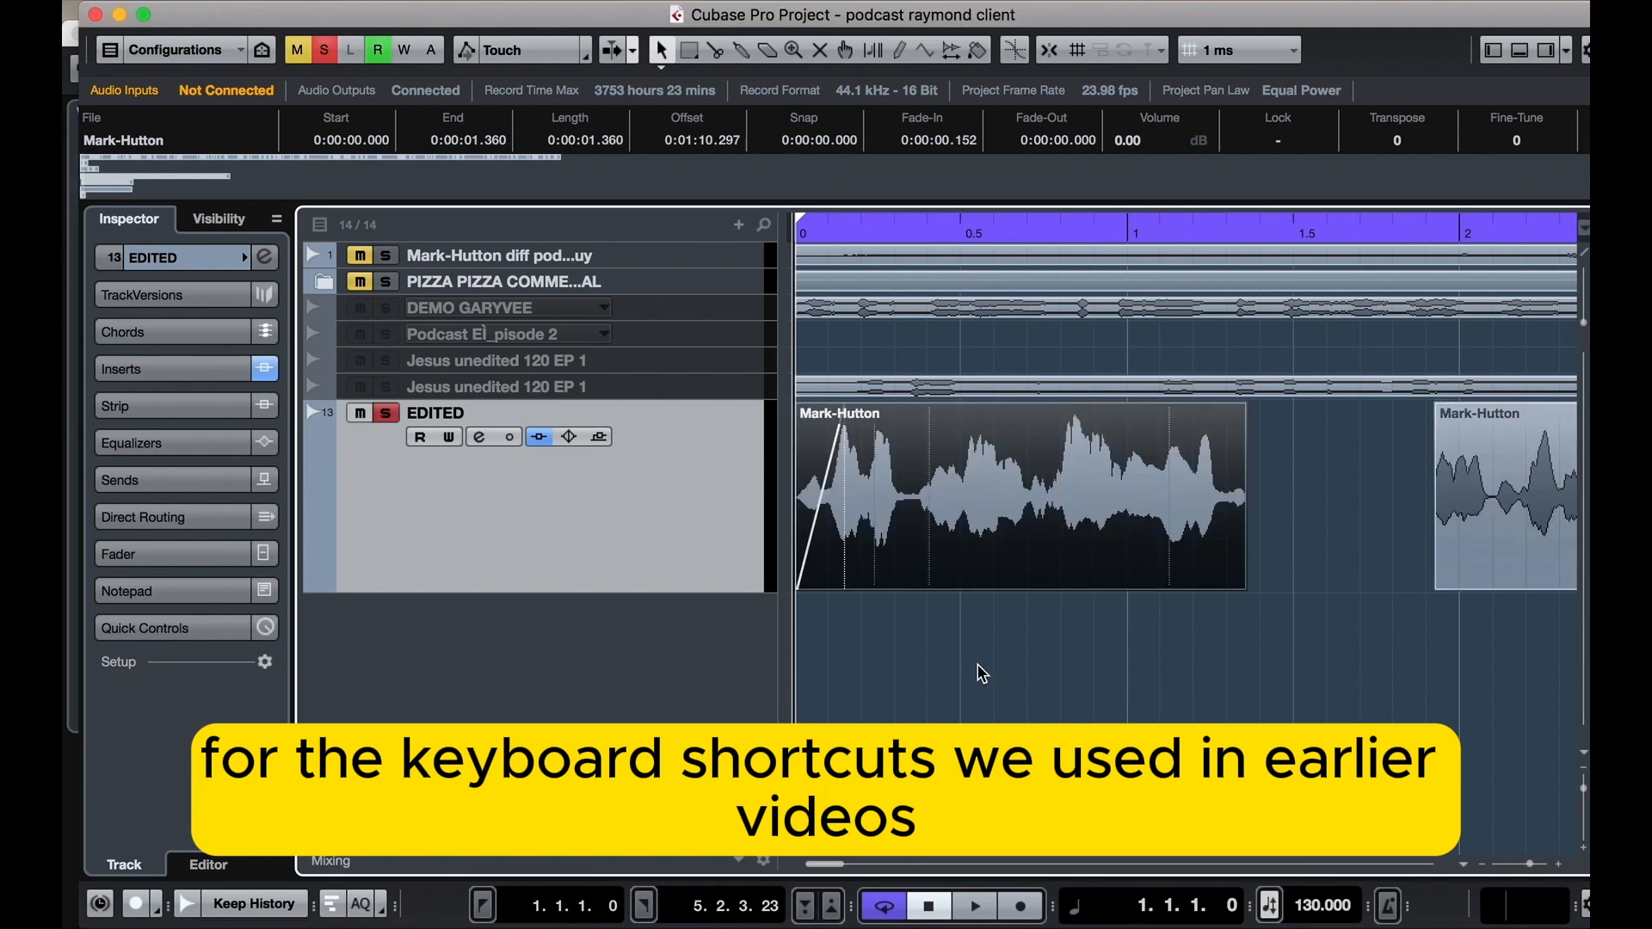
Look over the voice clips along the EDITED track at different timeline positions and zoom levels
left_click(933, 749)
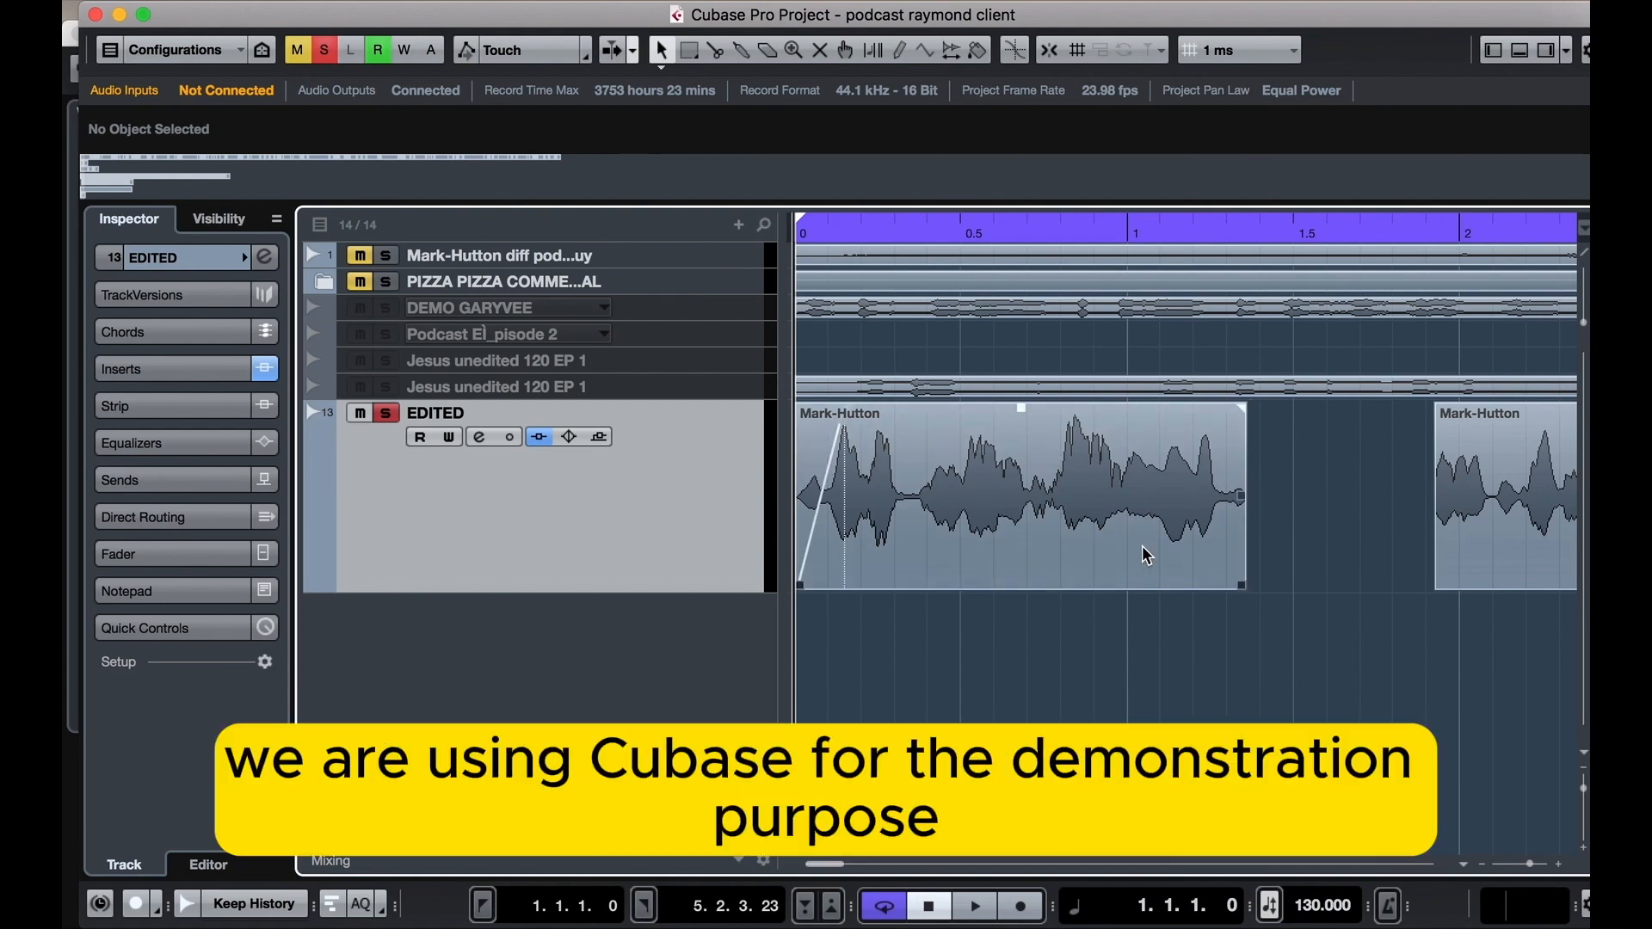
left_click(1017, 522)
left_click(990, 659)
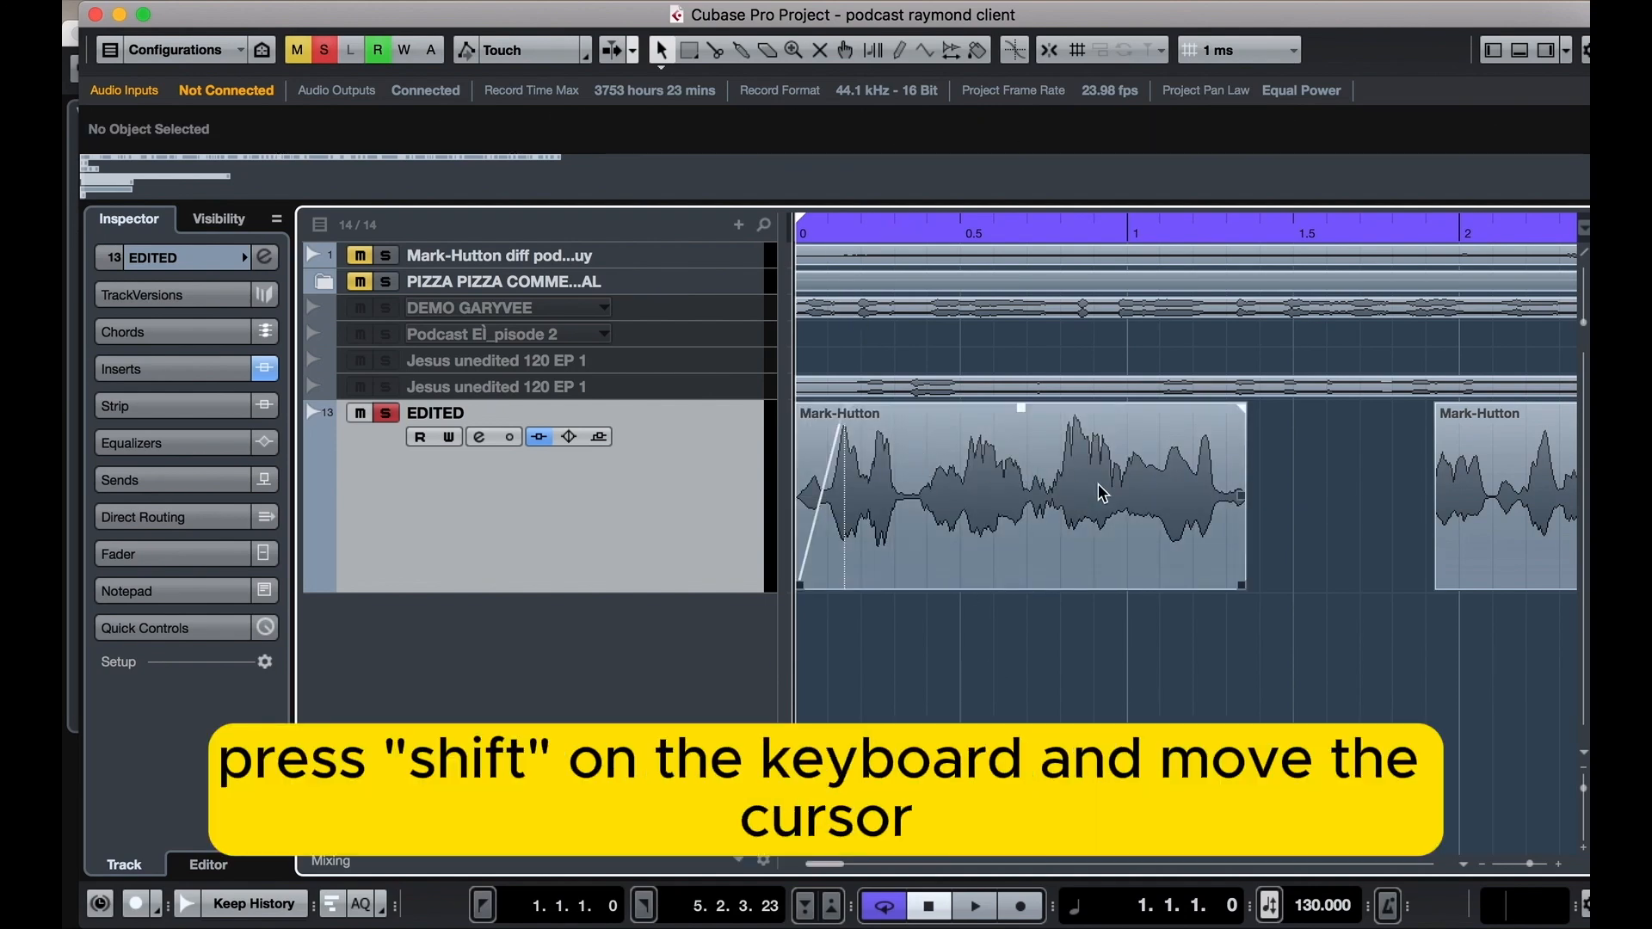
scroll(1037, 470, "right", 10)
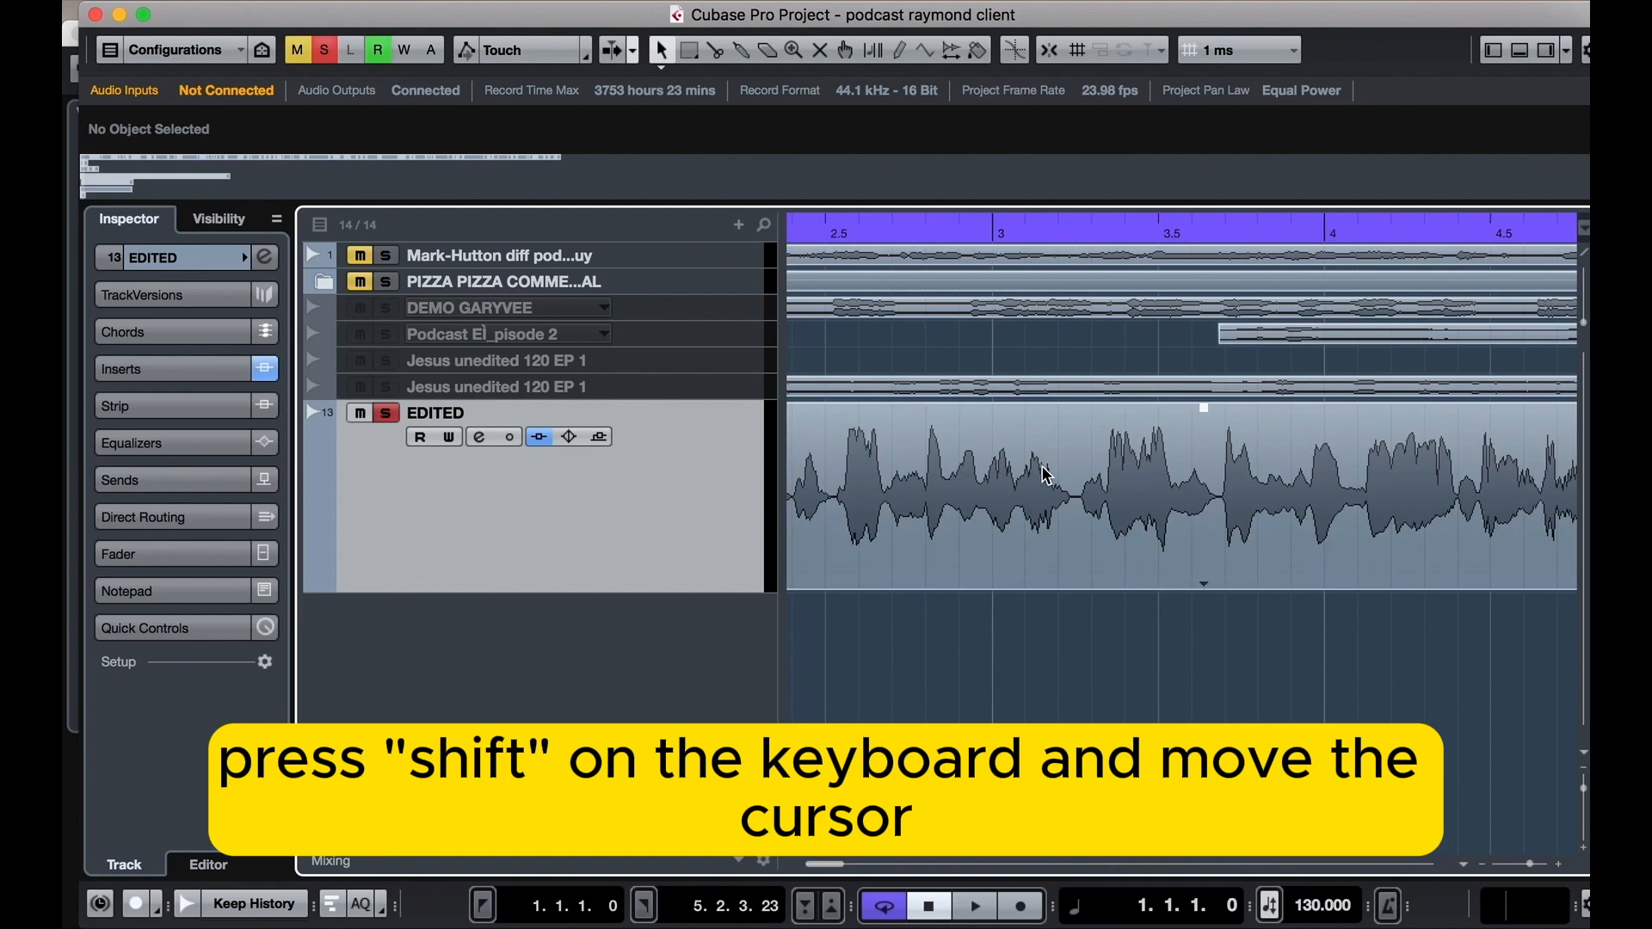
scroll(1045, 473, "left", 10)
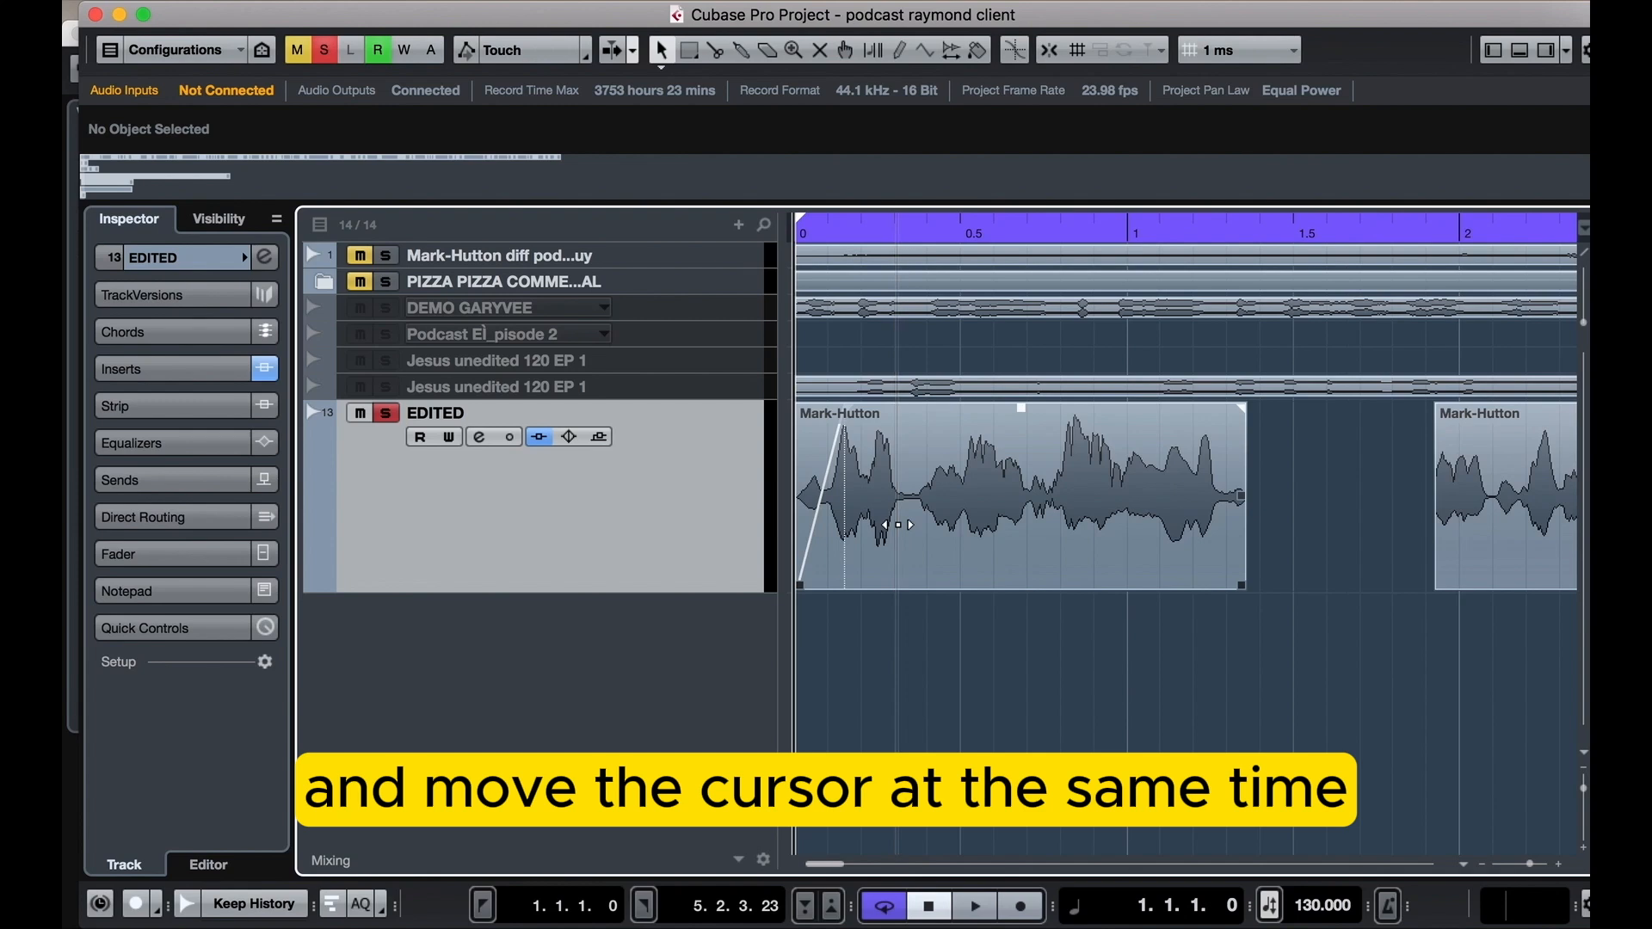
scroll(908, 522, "up", 10)
scroll(908, 522, "down", 9)
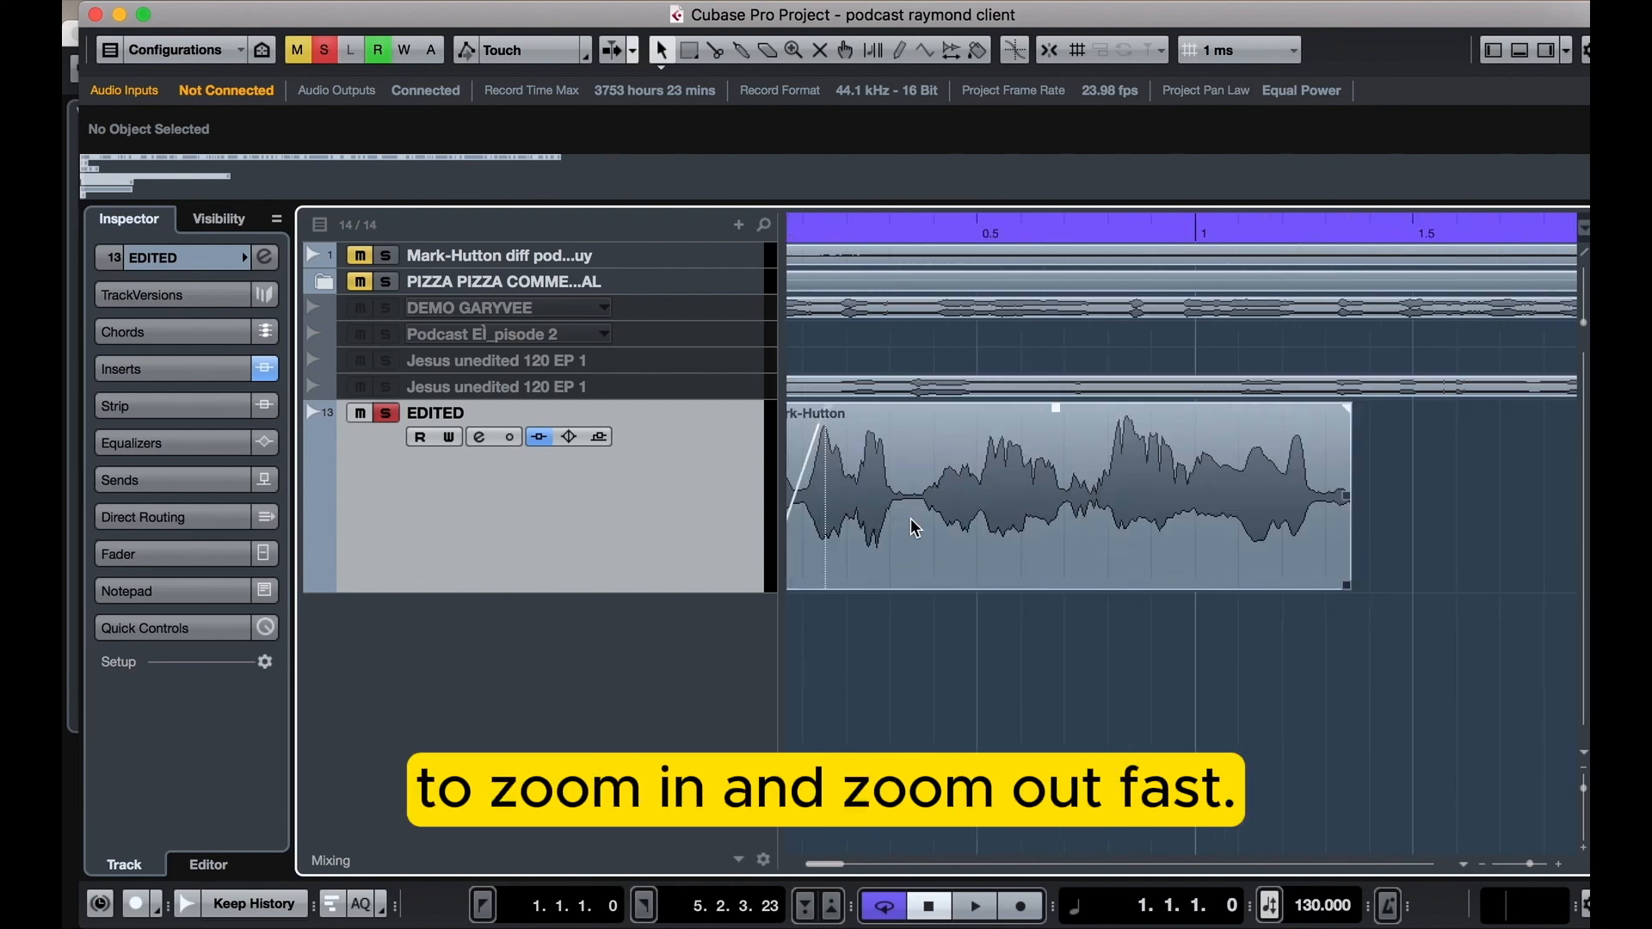
scroll(1113, 523, "down", 10)
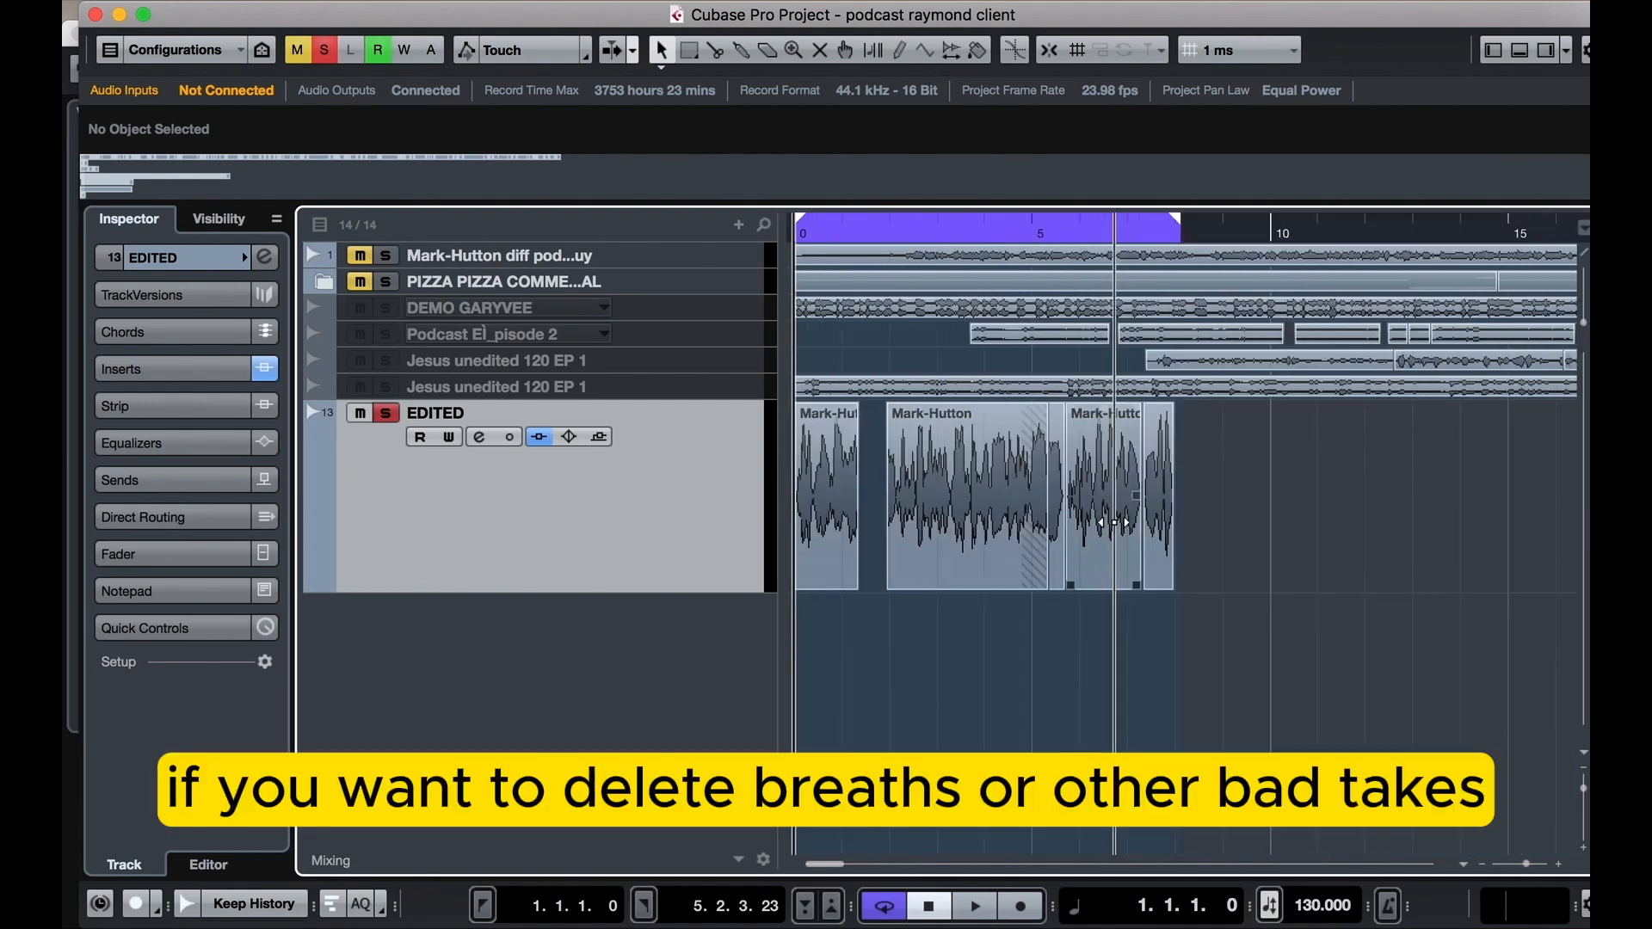
scroll(1039, 514, "up", 5)
scroll(1002, 517, "down", 7)
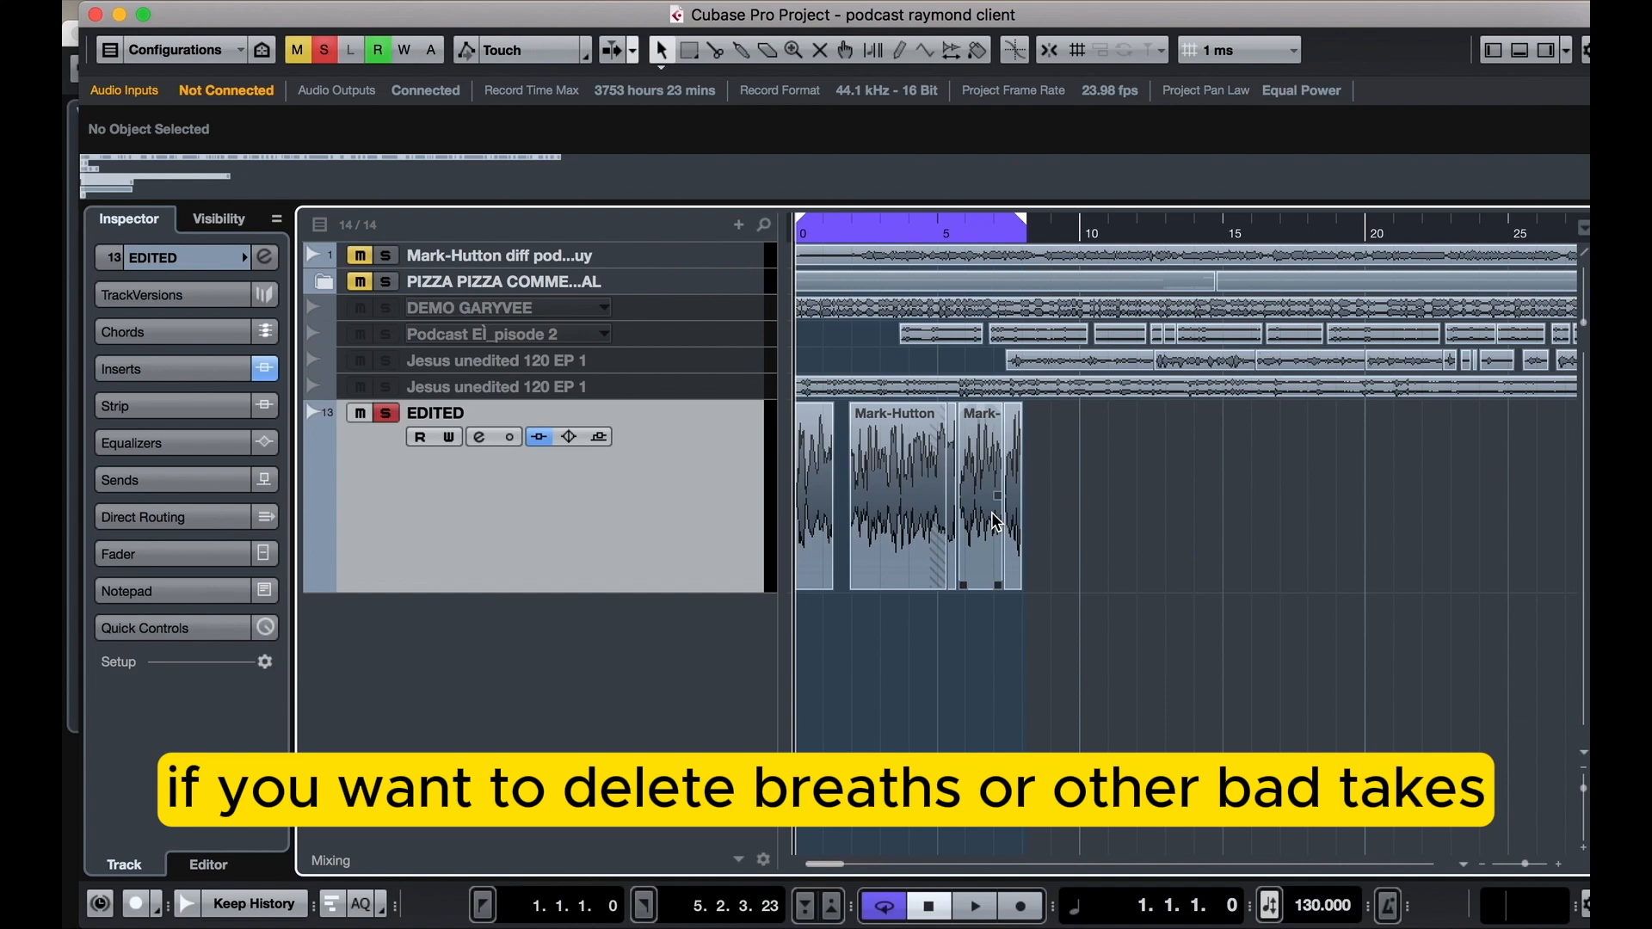
Delete the quiet range from 0:00:03.228 to 0:00:03.267 on the EDITED track using the Range Selection tool
scroll(996, 521, "up", 10)
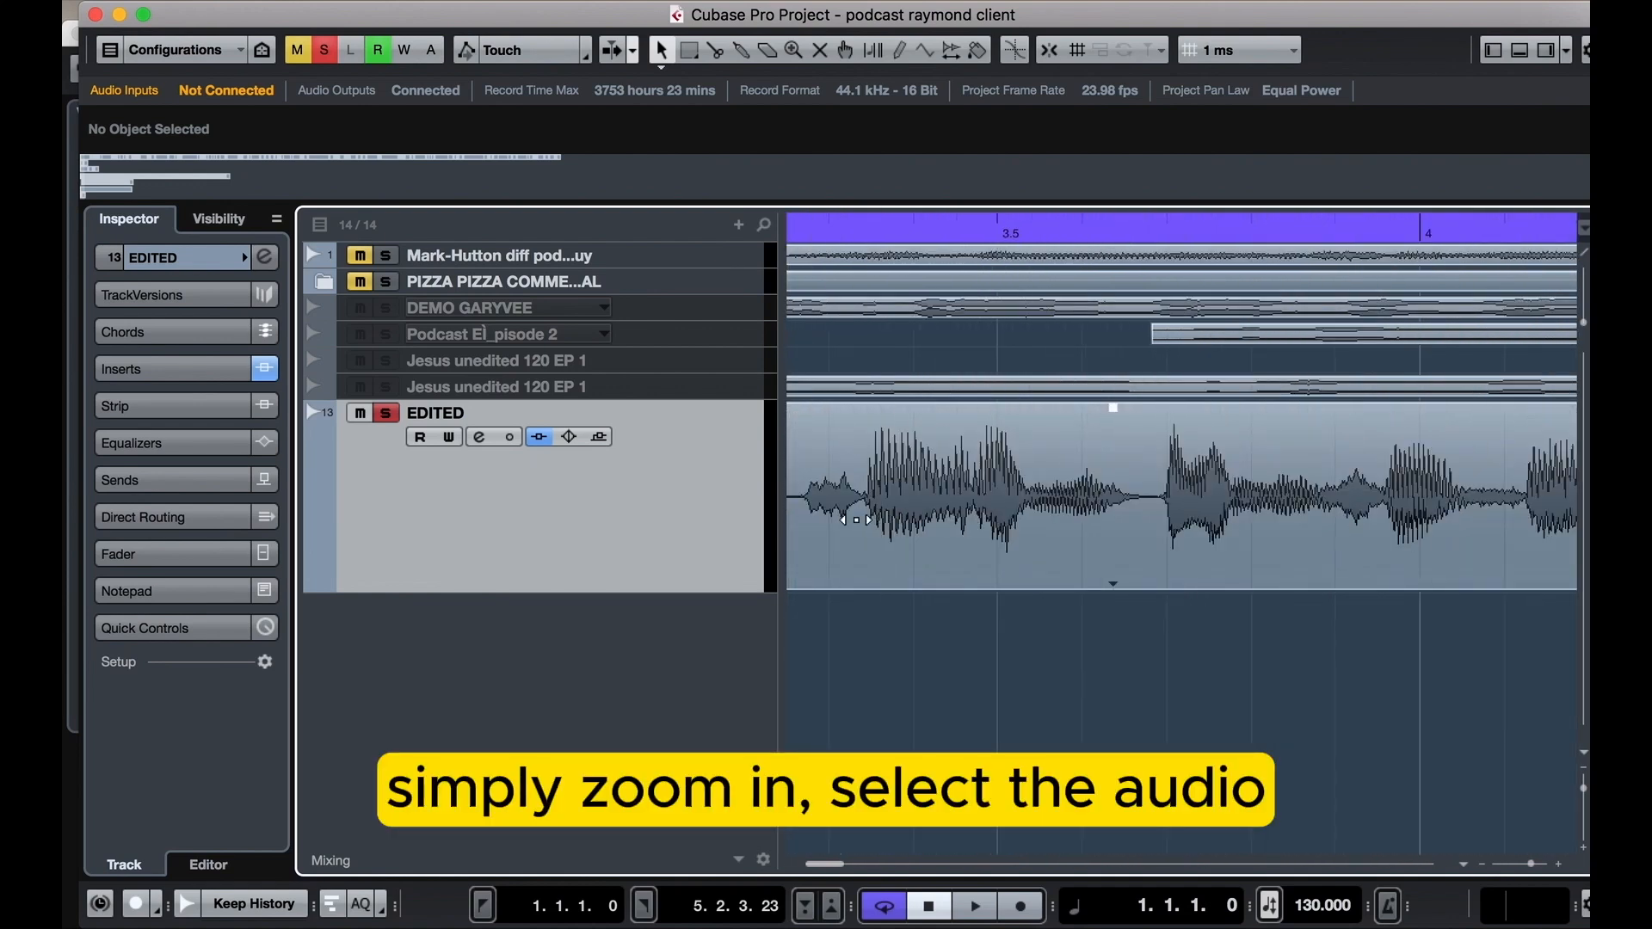
scroll(878, 524, "up", 5)
scroll(1117, 537, "up", 2)
key("2")
left_click_drag(1018, 507, 1116, 521)
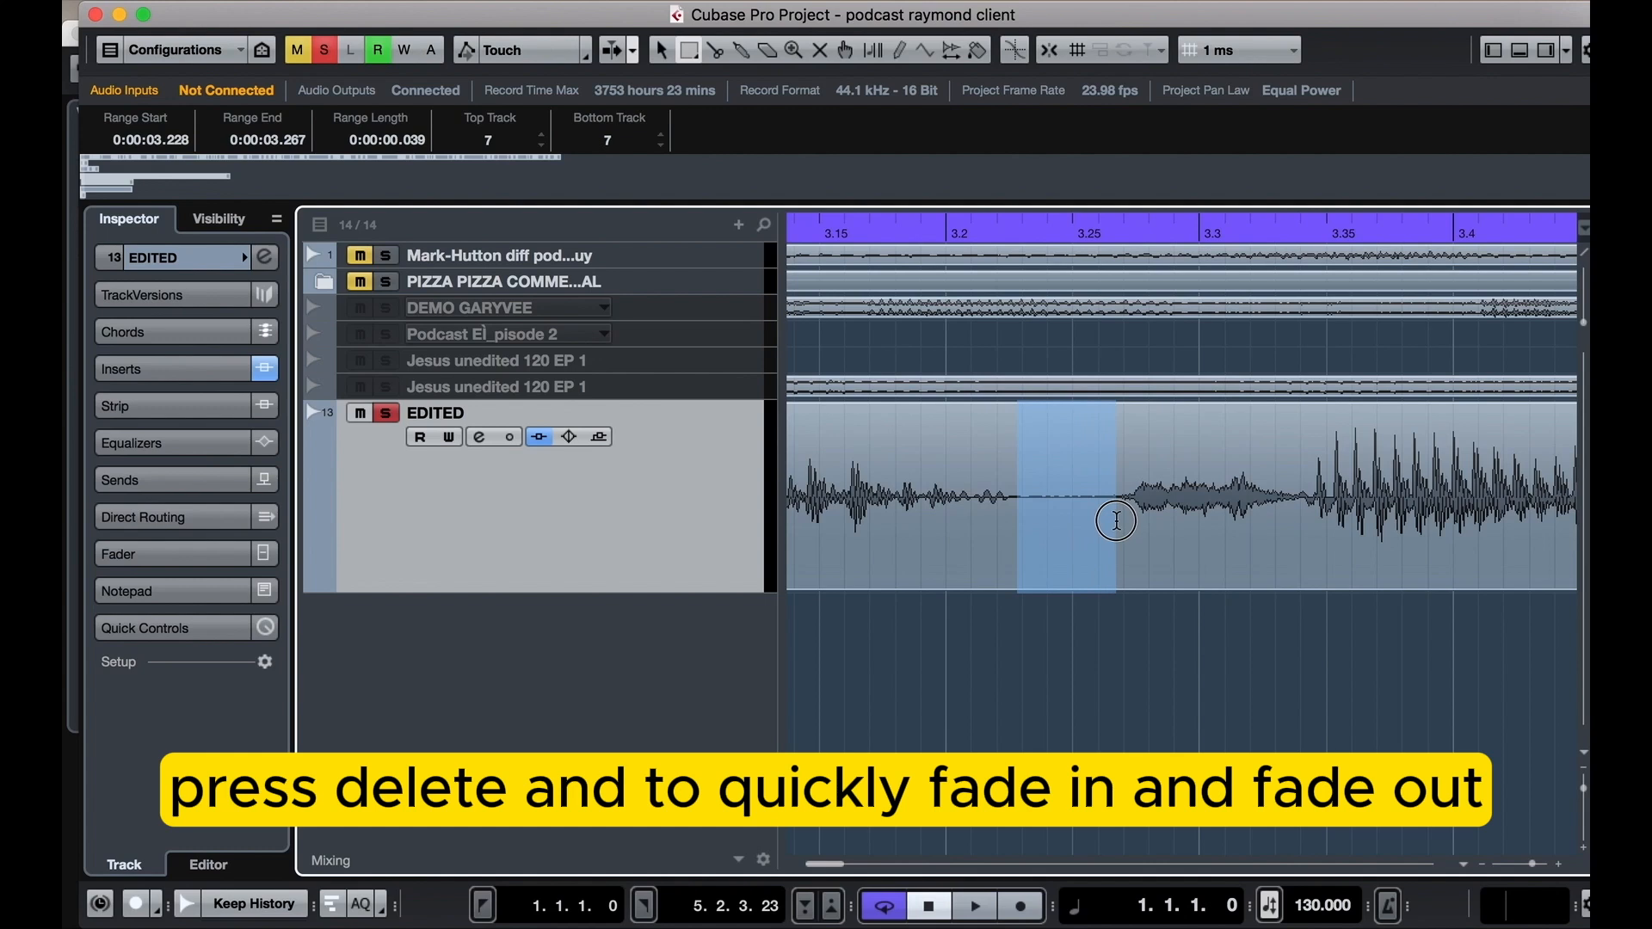
key("Delete")
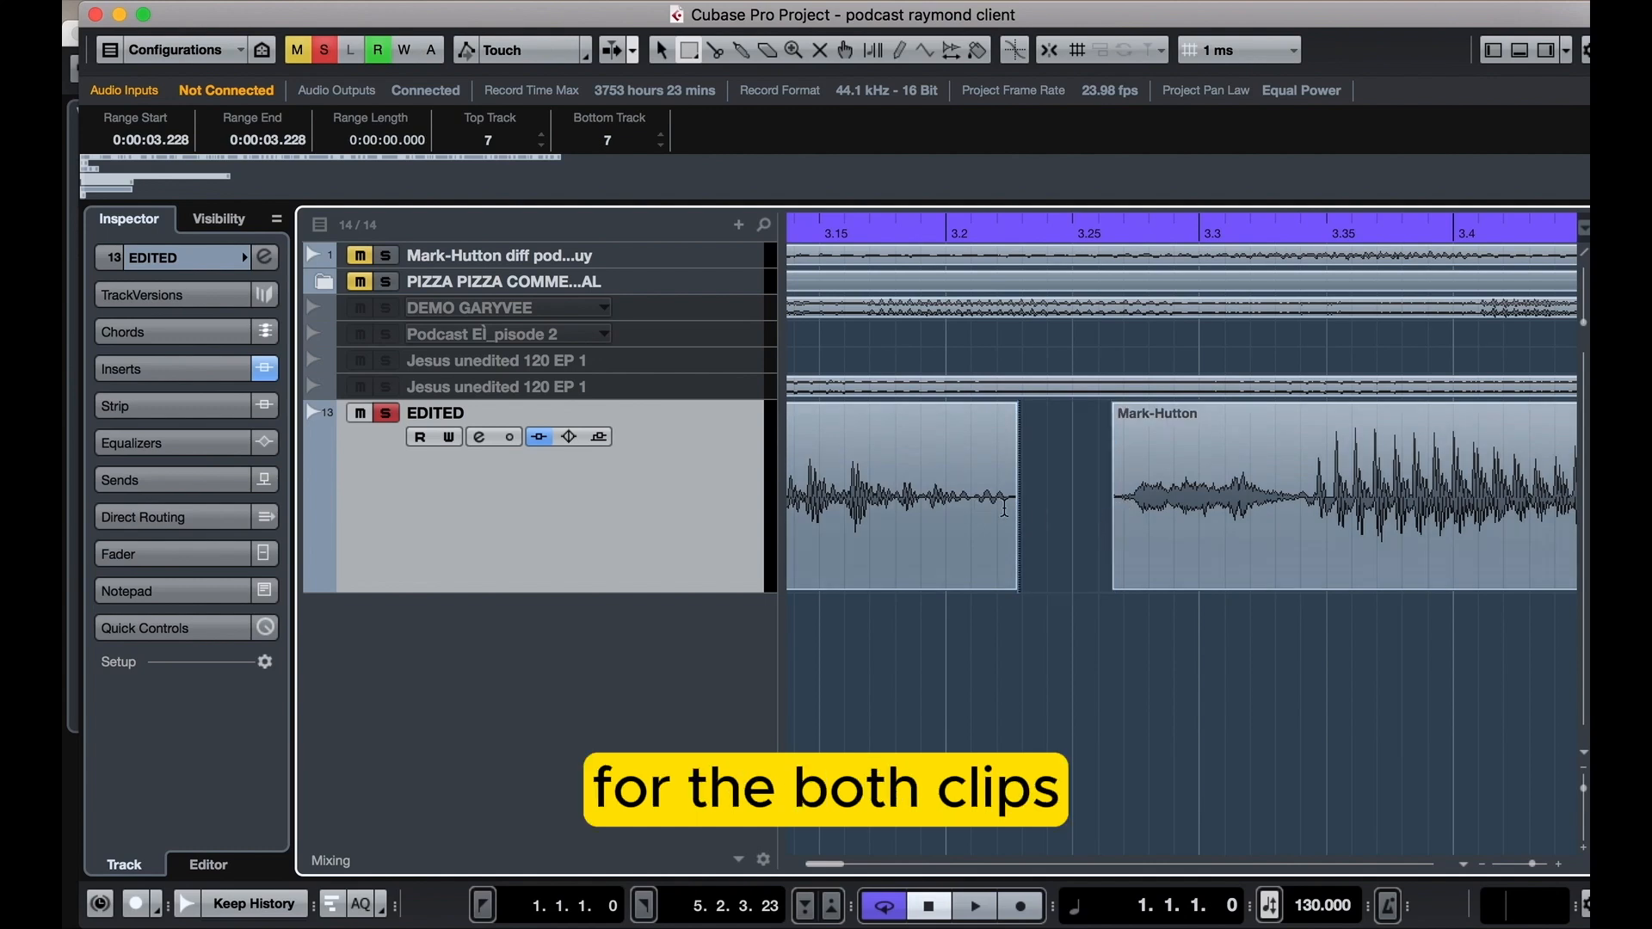
Select the range from 0:00:03.223 to 0:00:03.272 across the gap, overlapping the edges of both neighbouring clips
left_click_drag(1004, 507, 1127, 517)
scroll(1117, 551, "up", 2)
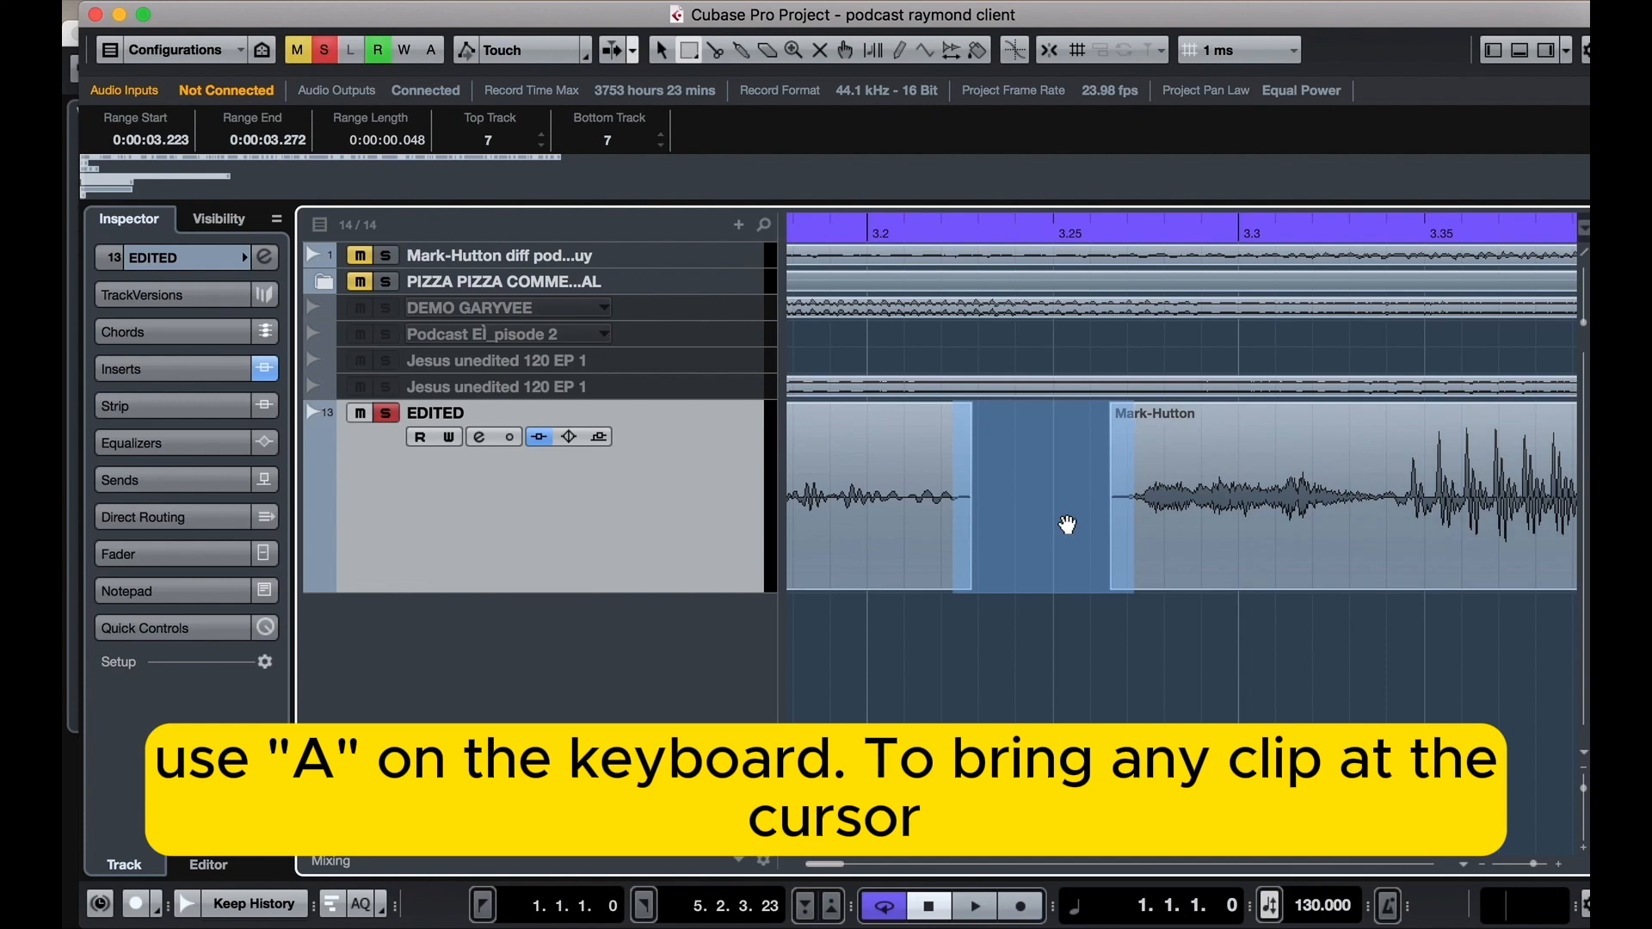
scroll(968, 519, "down", 10)
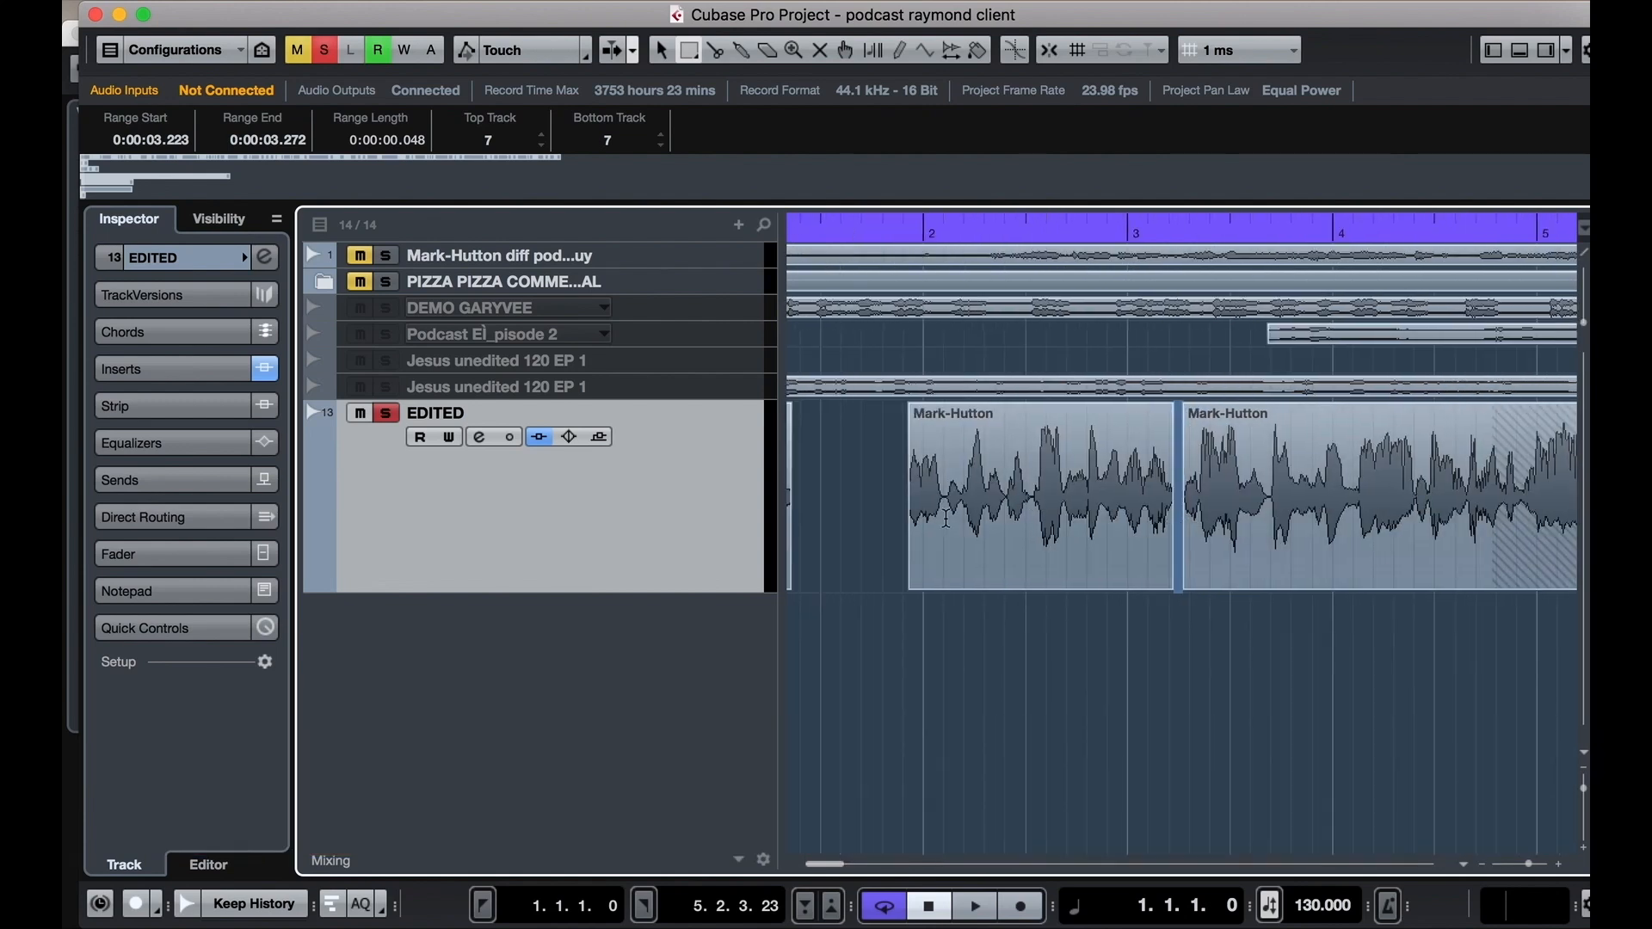
Set the cursor to 1.3.4.93 at the end of the EDITED track's first clip and move the second clip to it
key("1")
left_click(1070, 238)
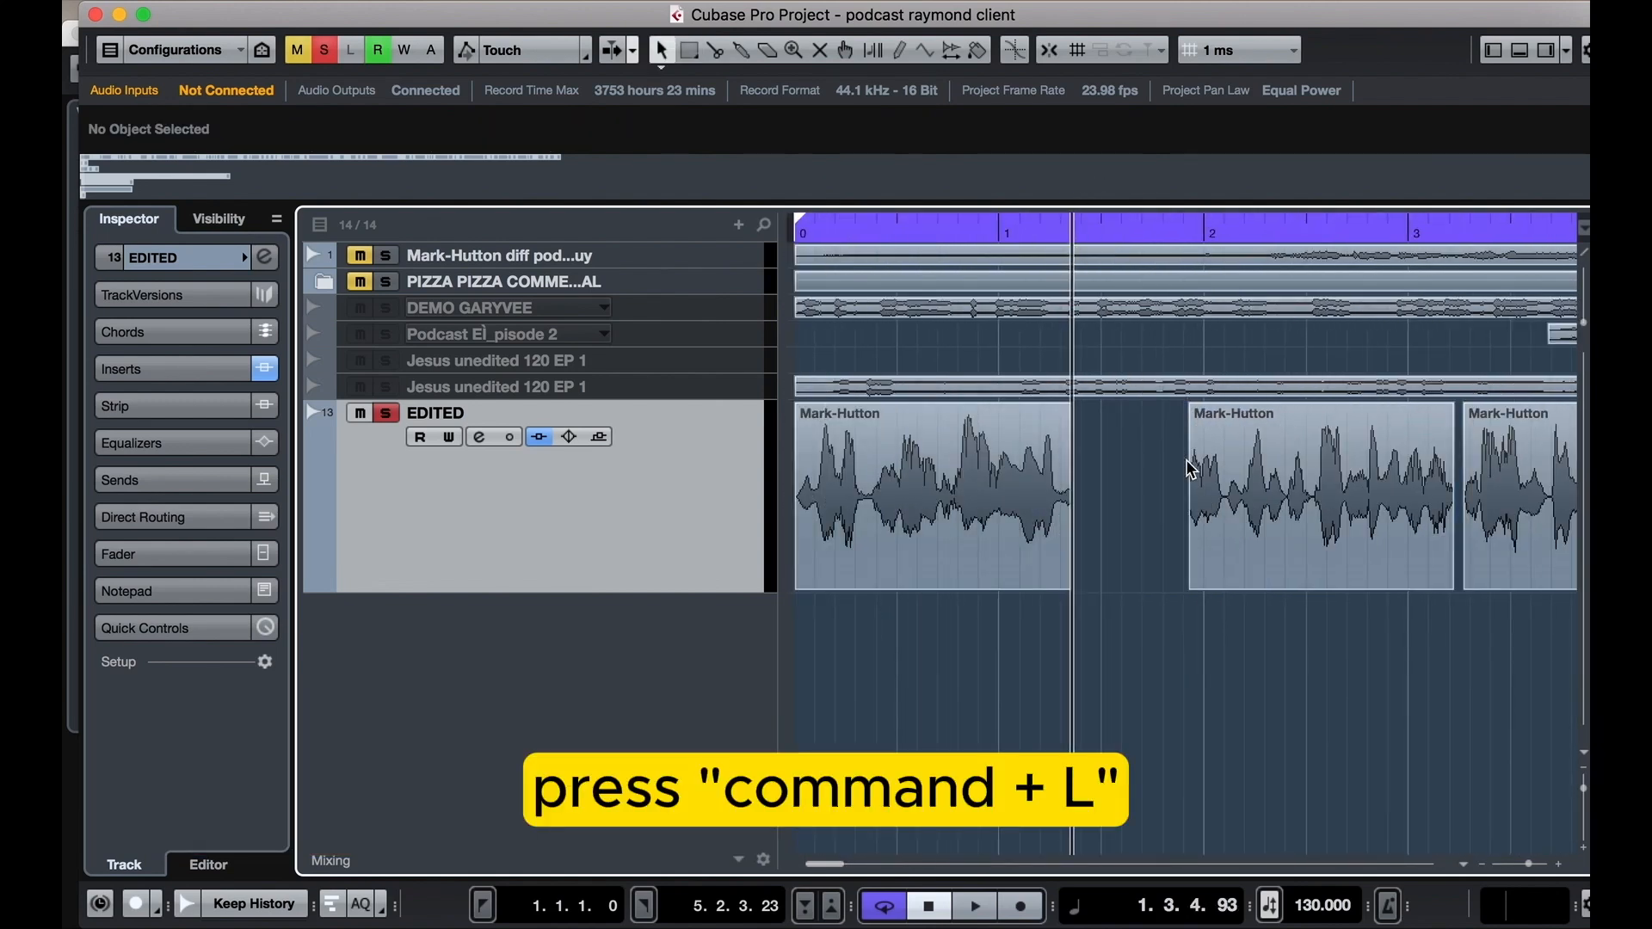
left_click(1247, 495)
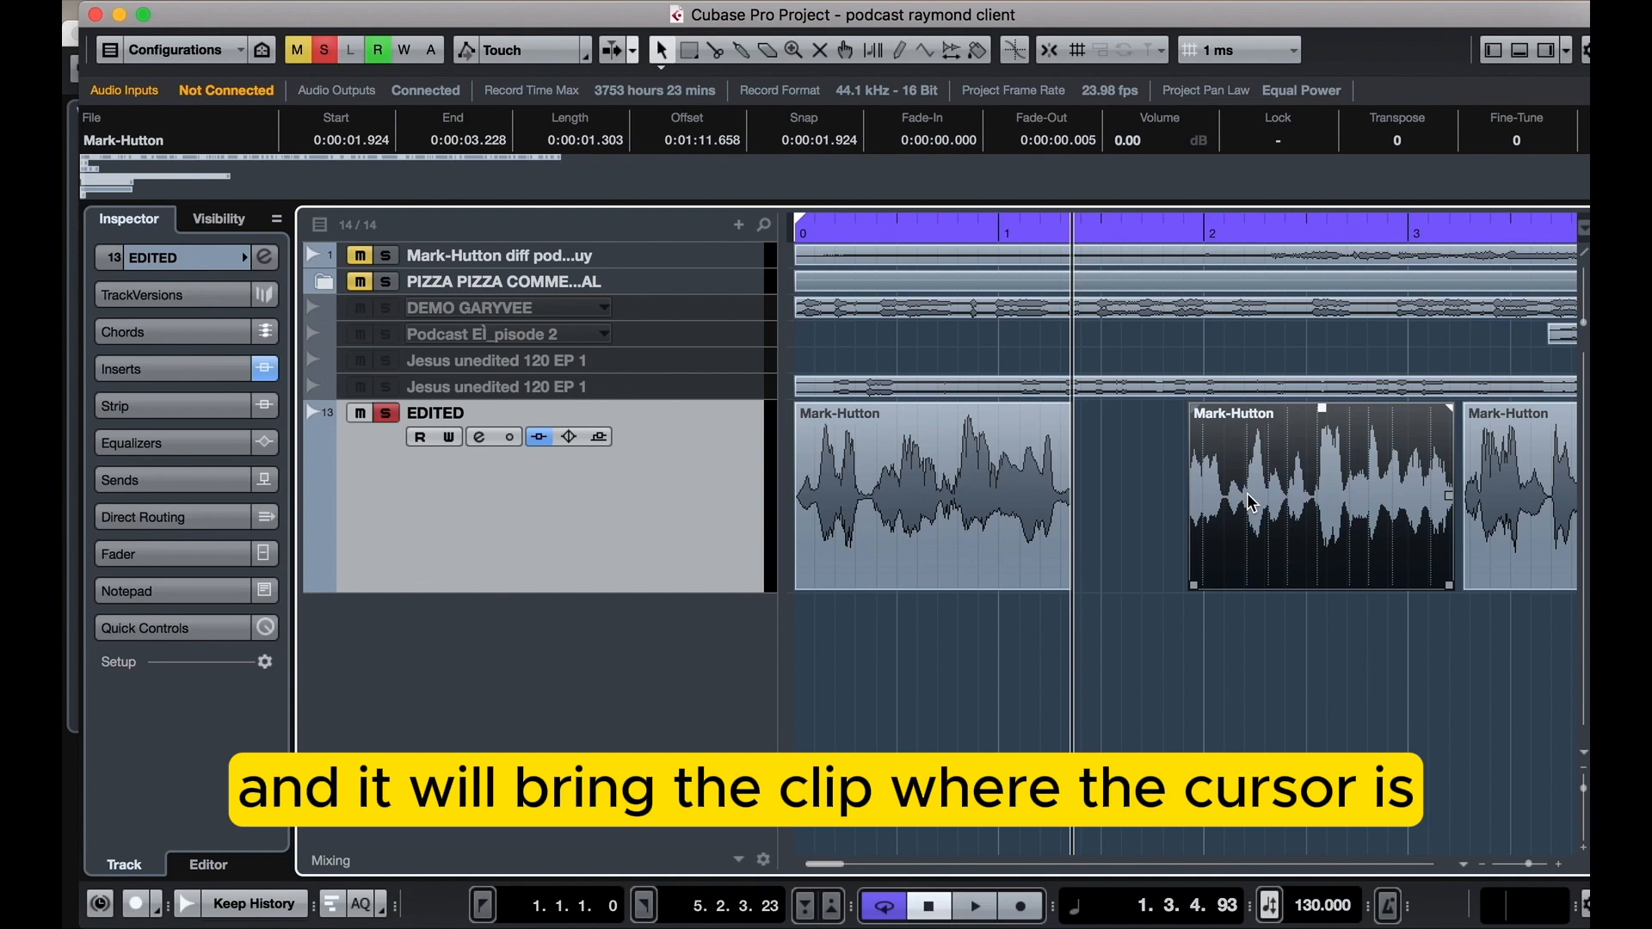
key("super+l")
Set the cursor to 2.2.3.59 at the end of the second clip and move the third clip to it
left_click(1326, 231)
left_click(1541, 510)
key("super+l")
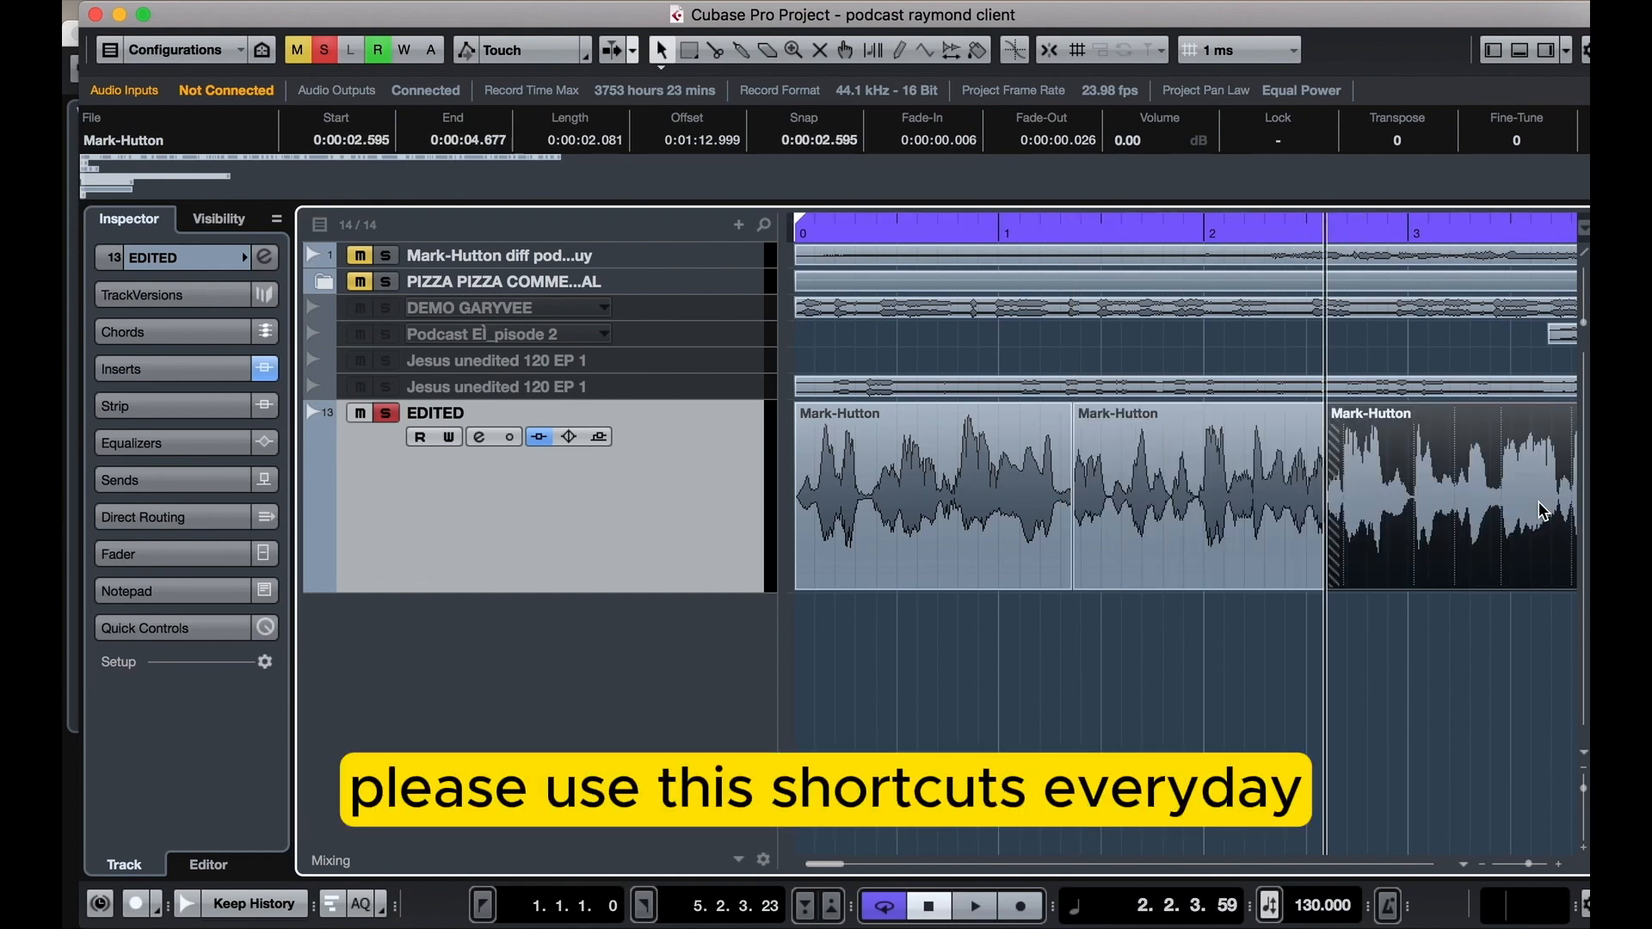
Inspect the joins between the clips on the EDITED track, both close up and across the first seven seconds
left_click(1085, 666)
scroll(1268, 537, "up", 5)
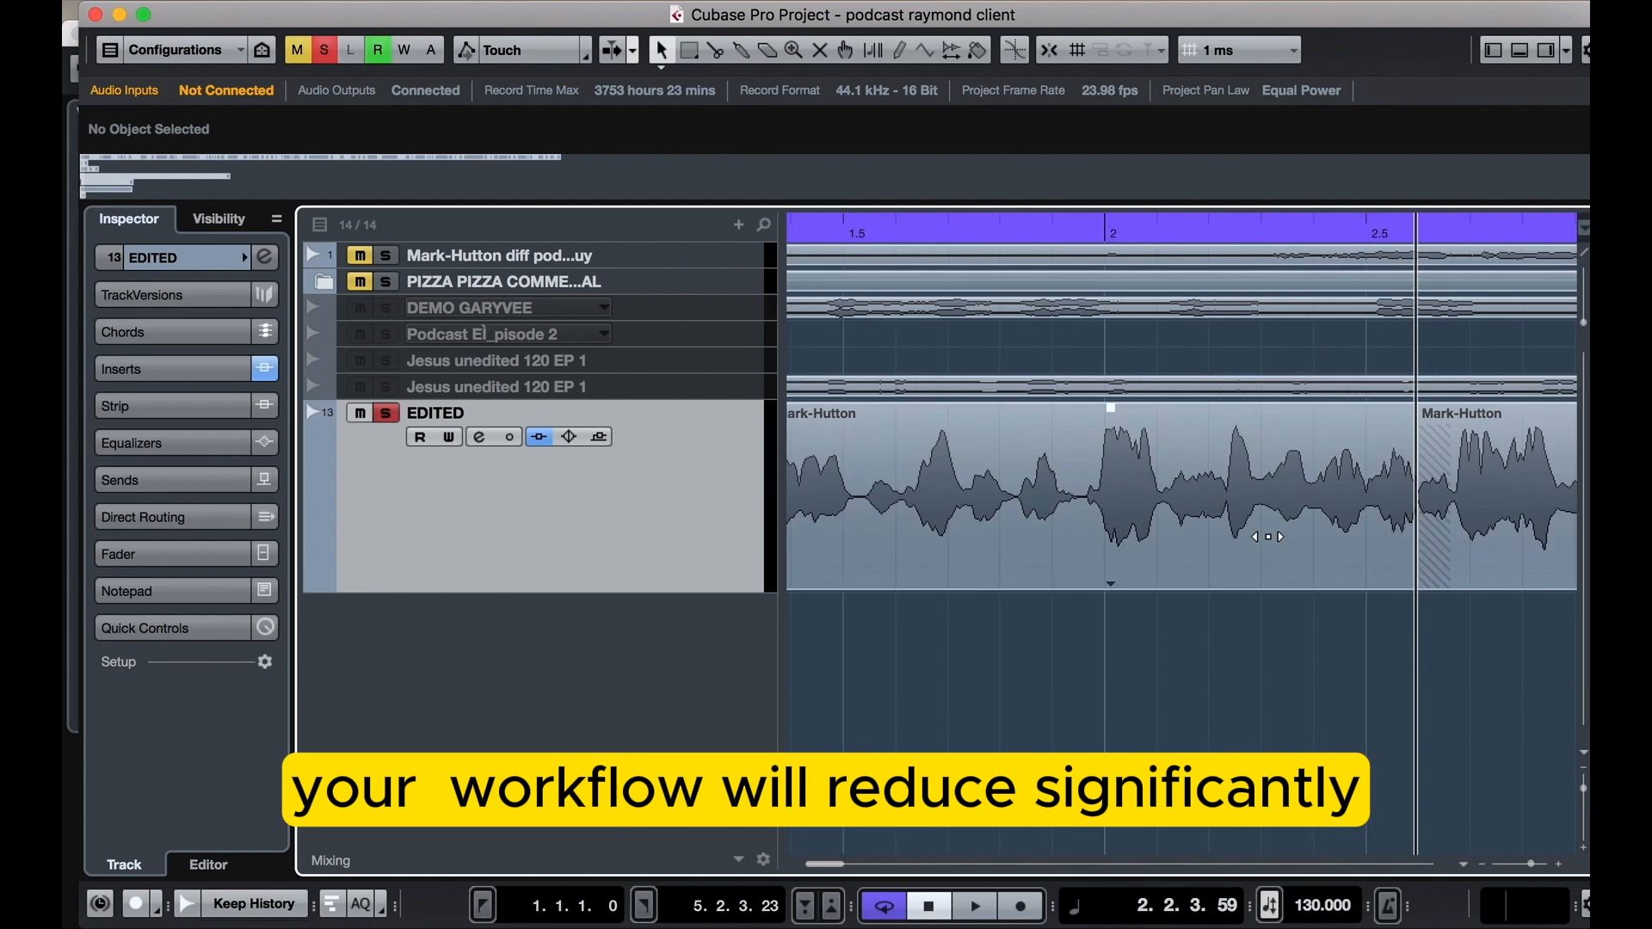
scroll(1267, 537, "down", 8)
scroll(1267, 537, "down", 2)
scroll(1199, 586, "up", 1)
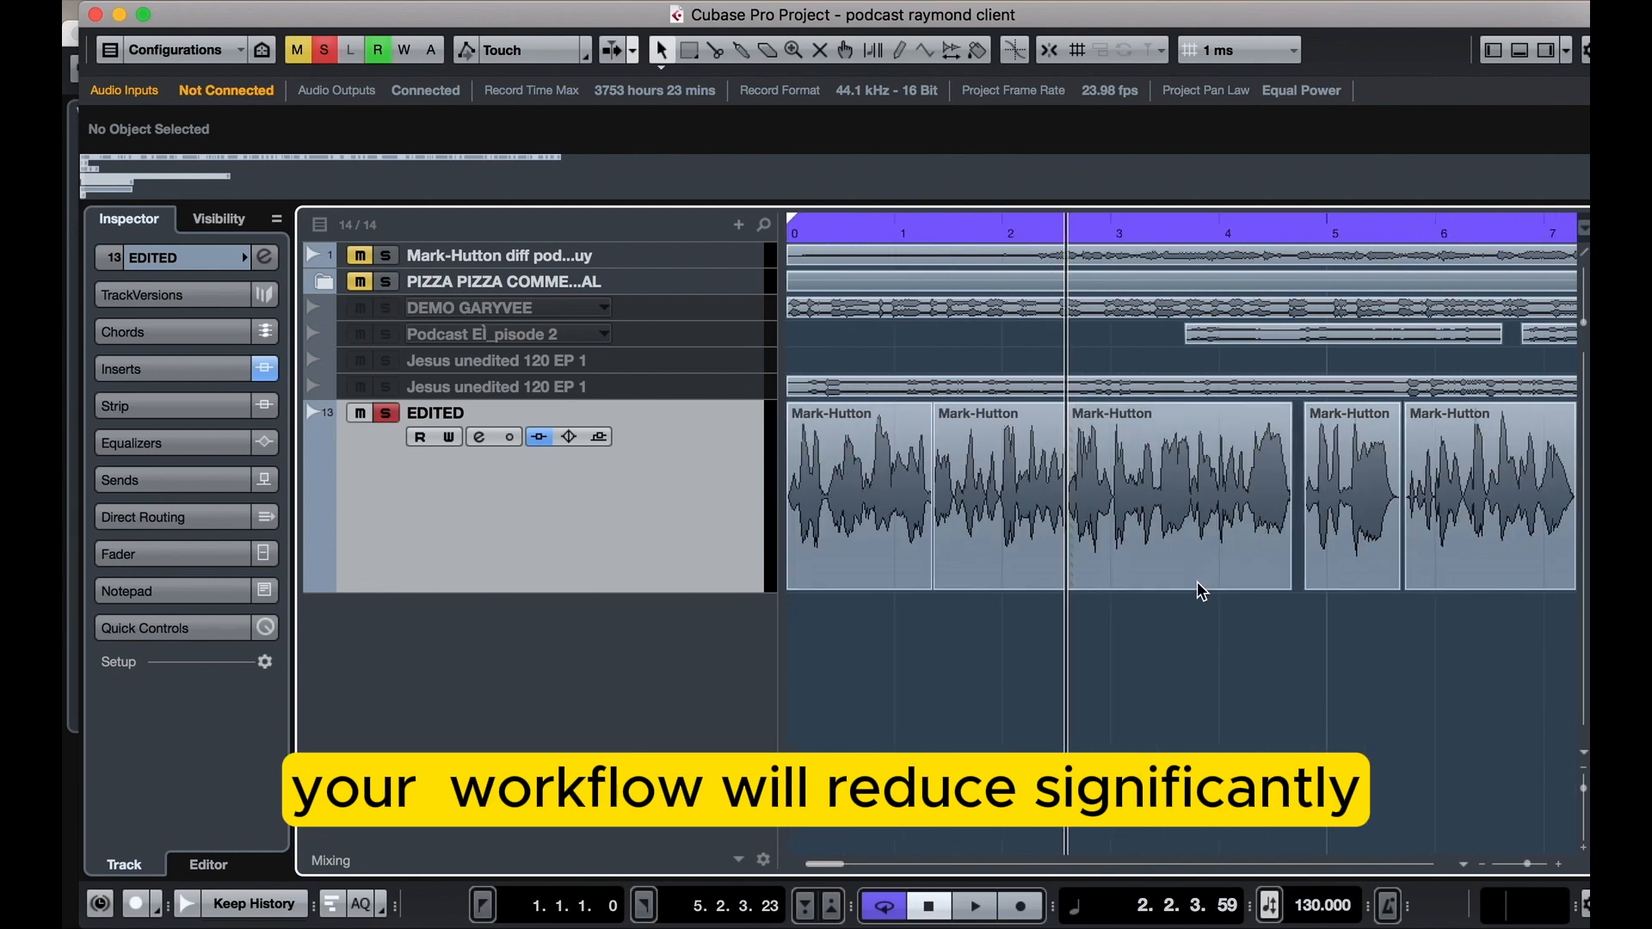
left_click(1197, 581)
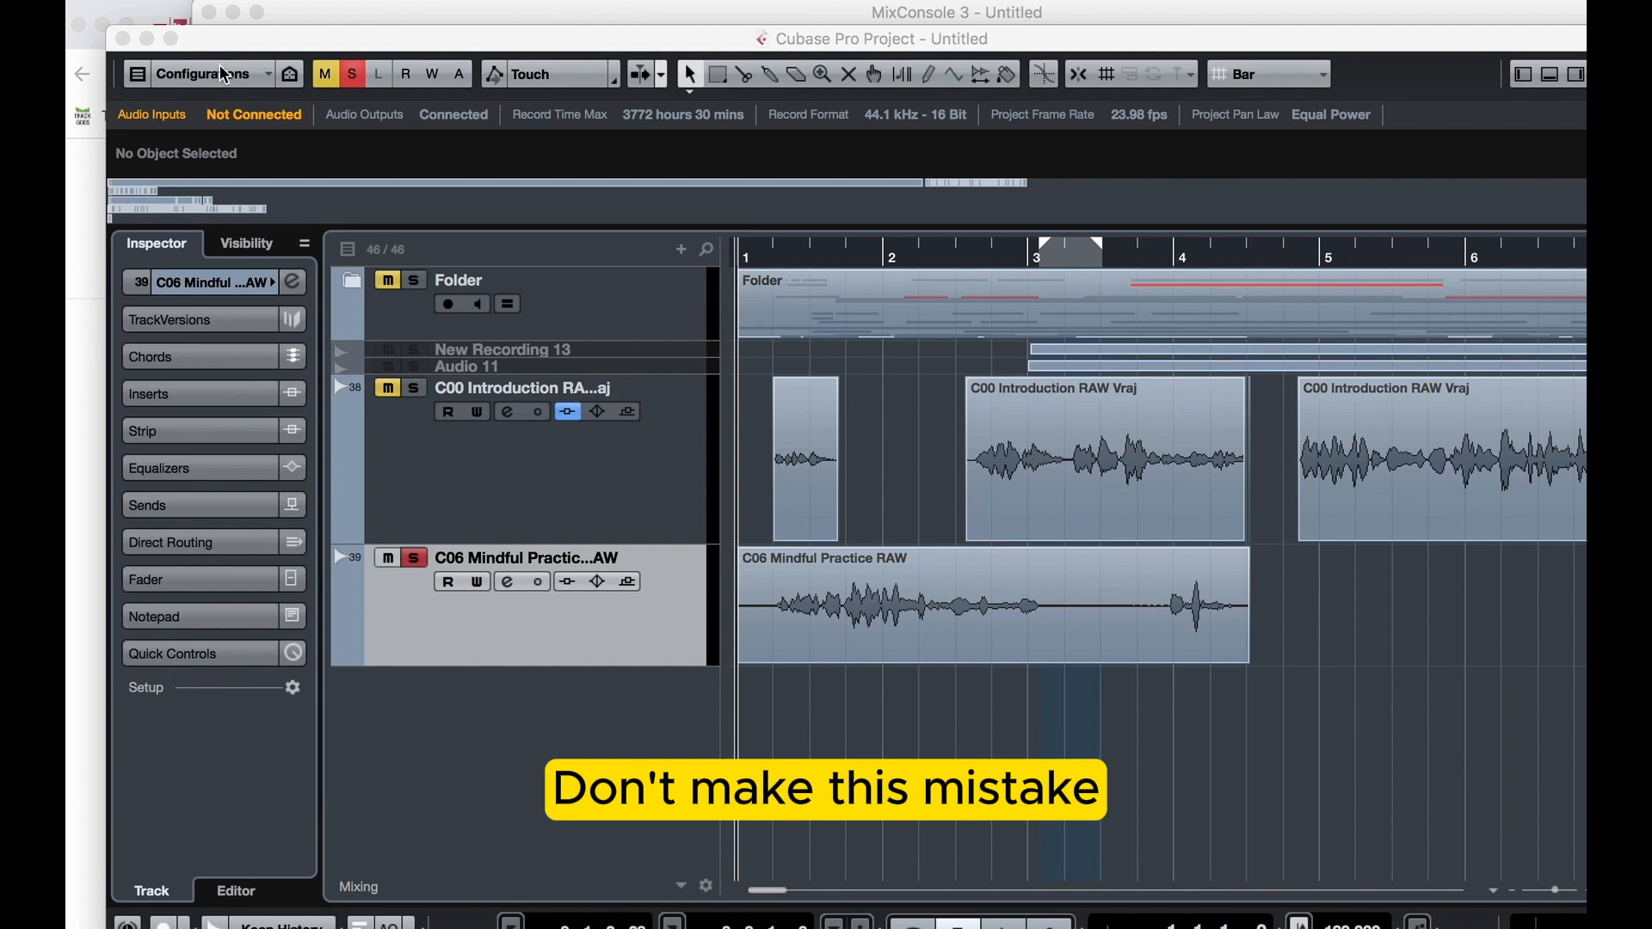
Look at the C06 Mindful Practice RAW clip in the untitled Cubase project and at the ACX home page in Chrome
left_click_drag(284, 41, 281, 39)
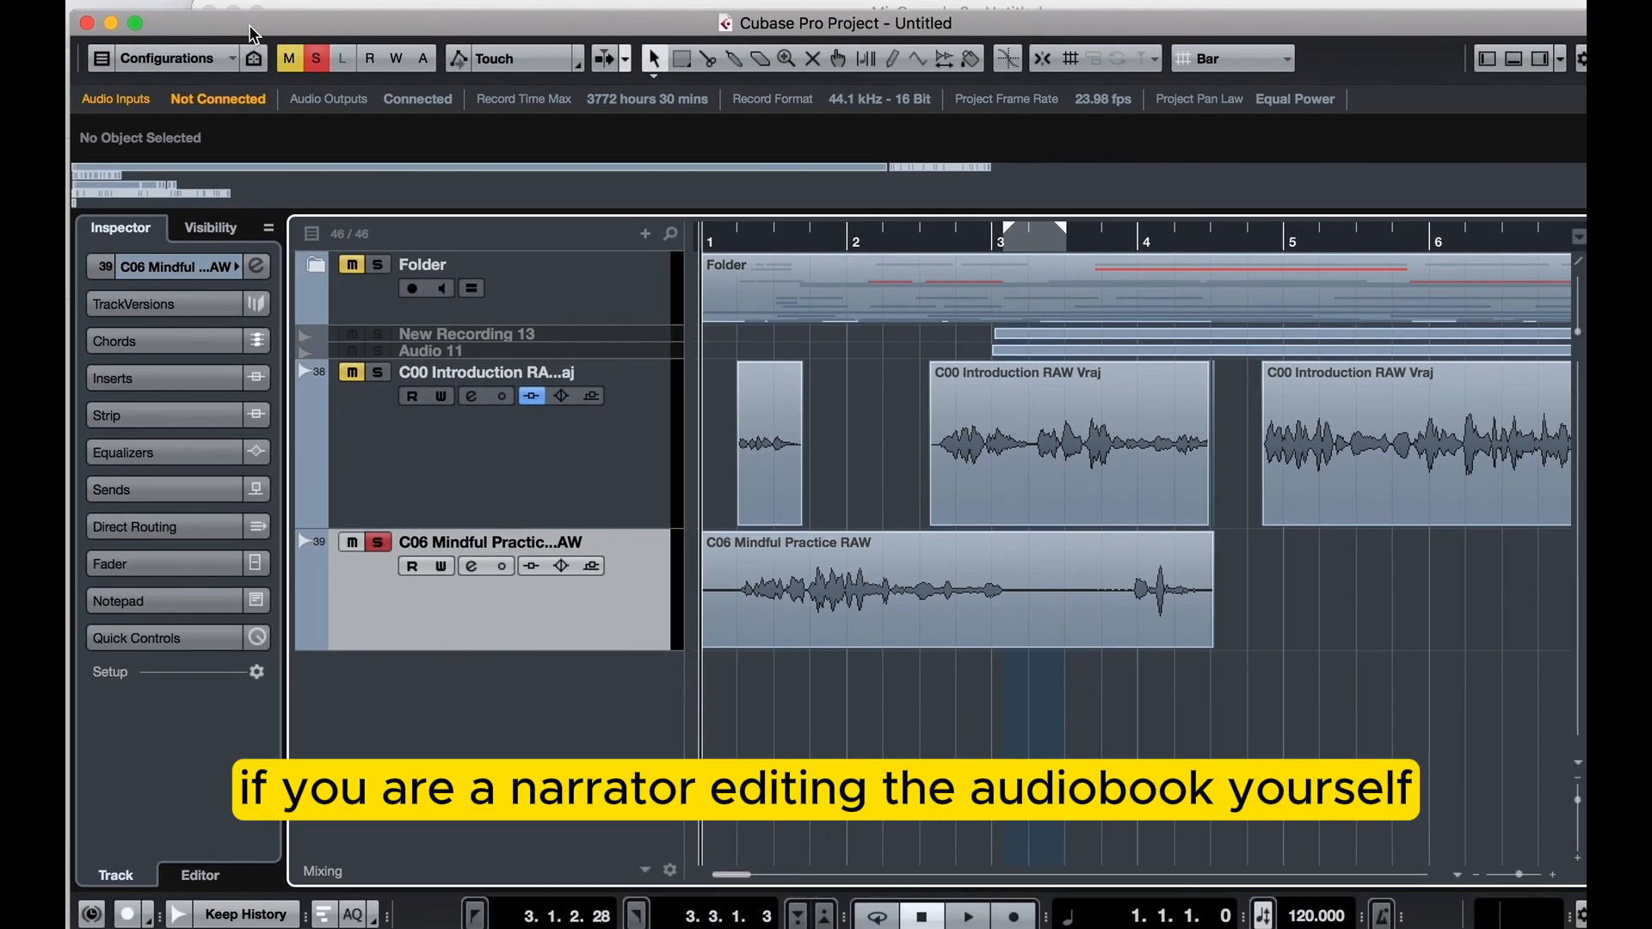
left_click(988, 616)
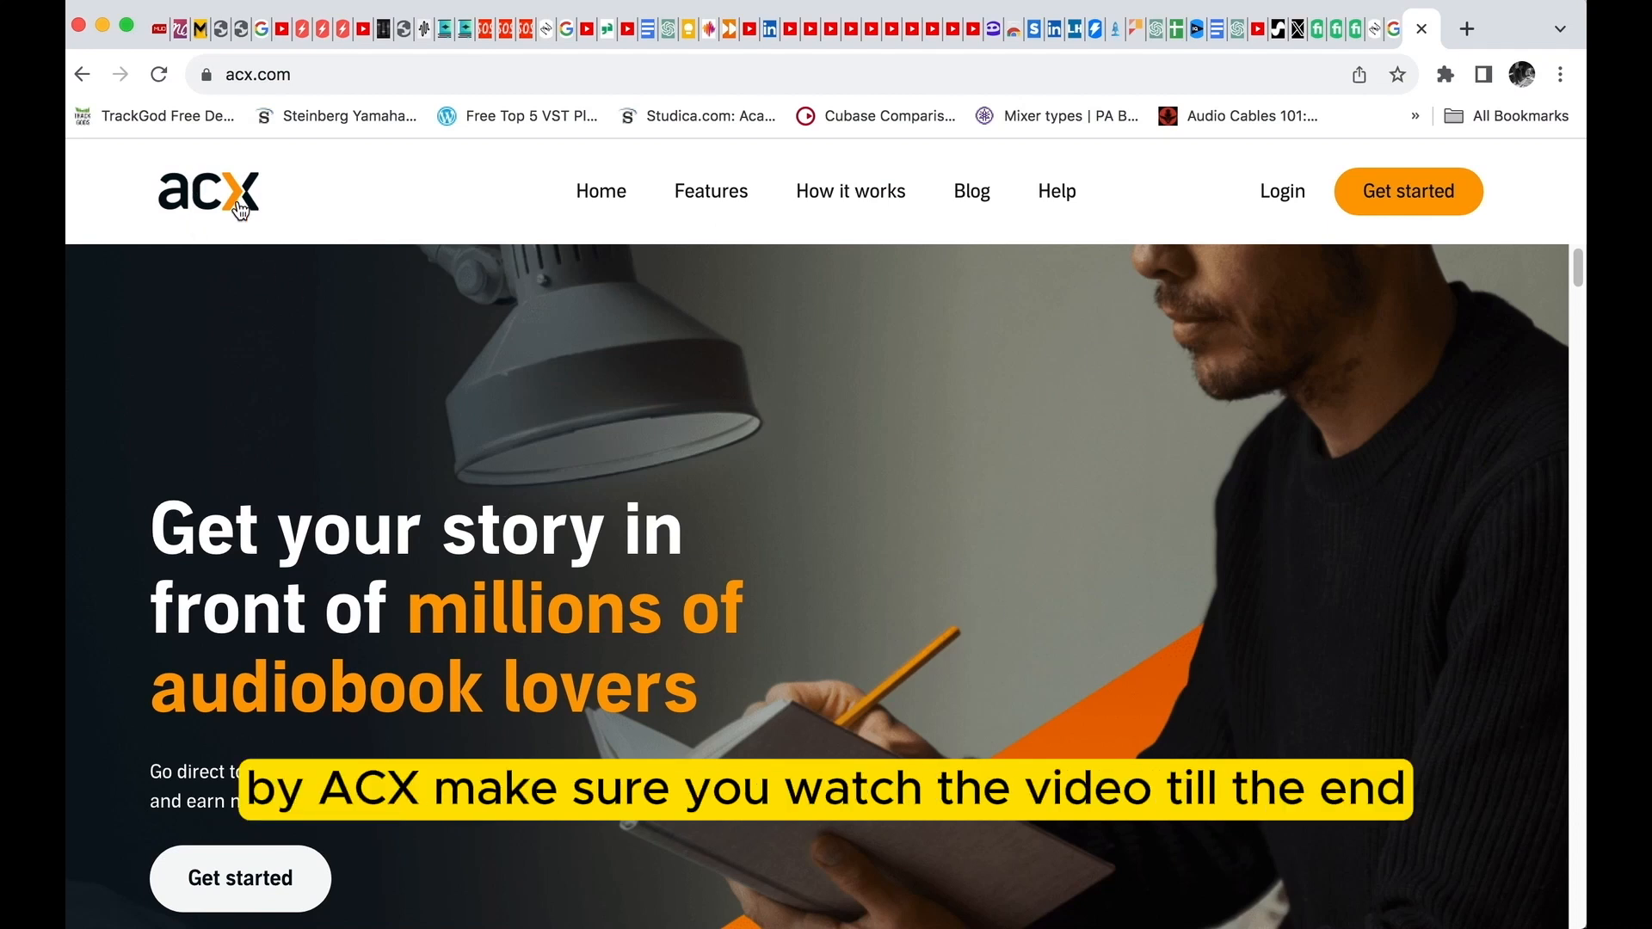
key("super+Tab")
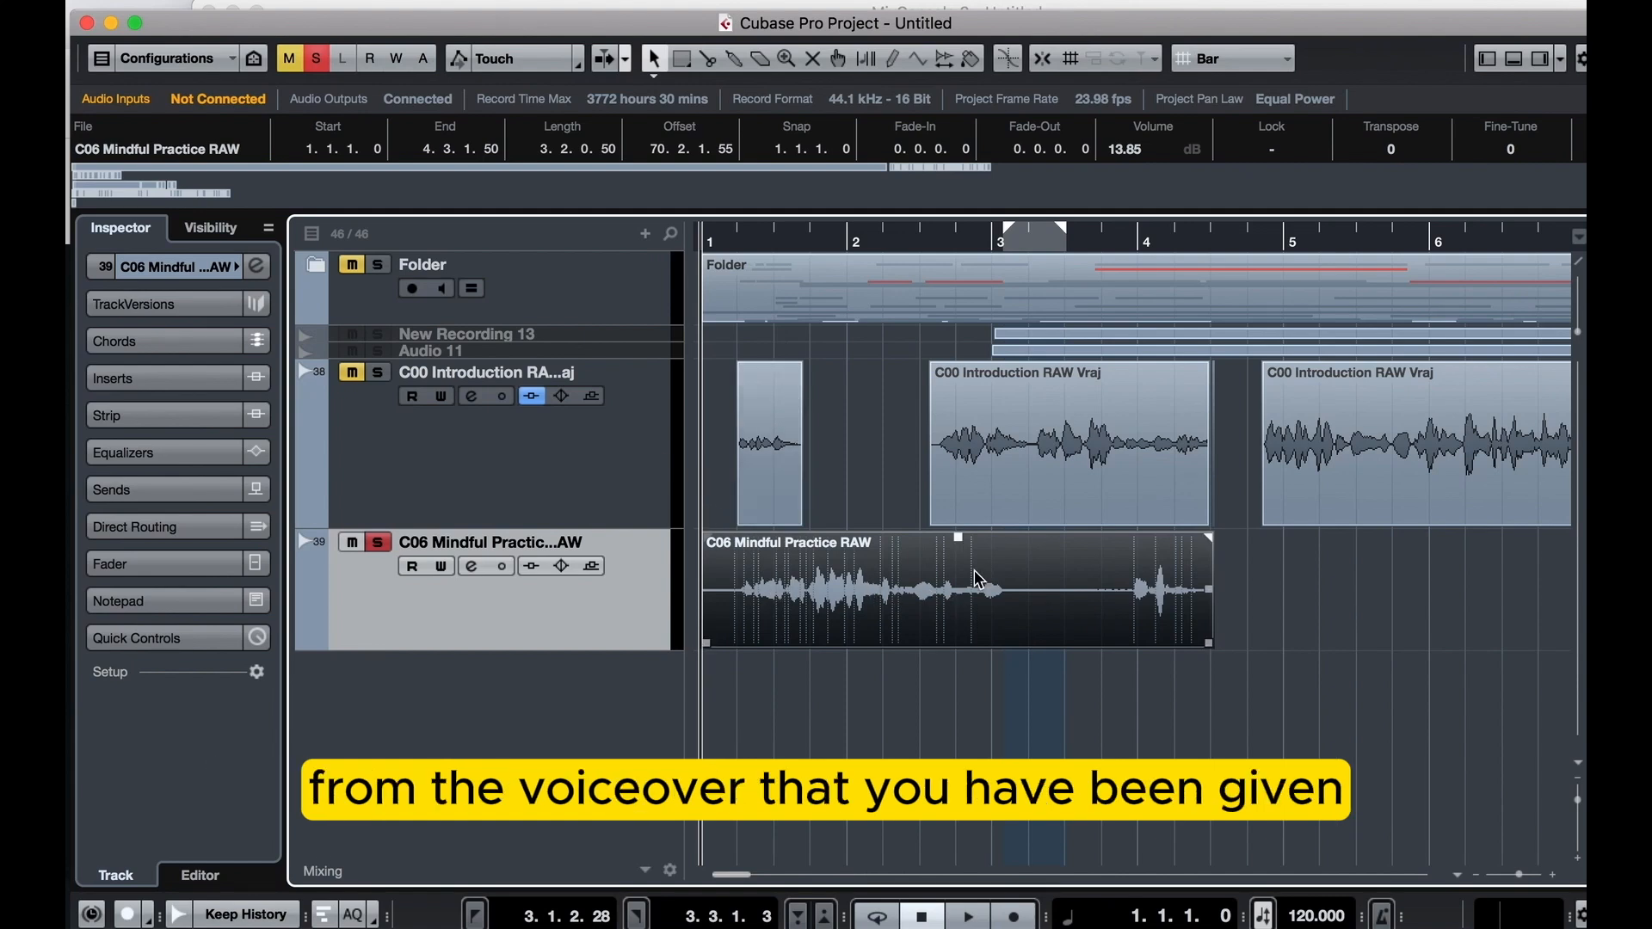
left_click(1107, 699)
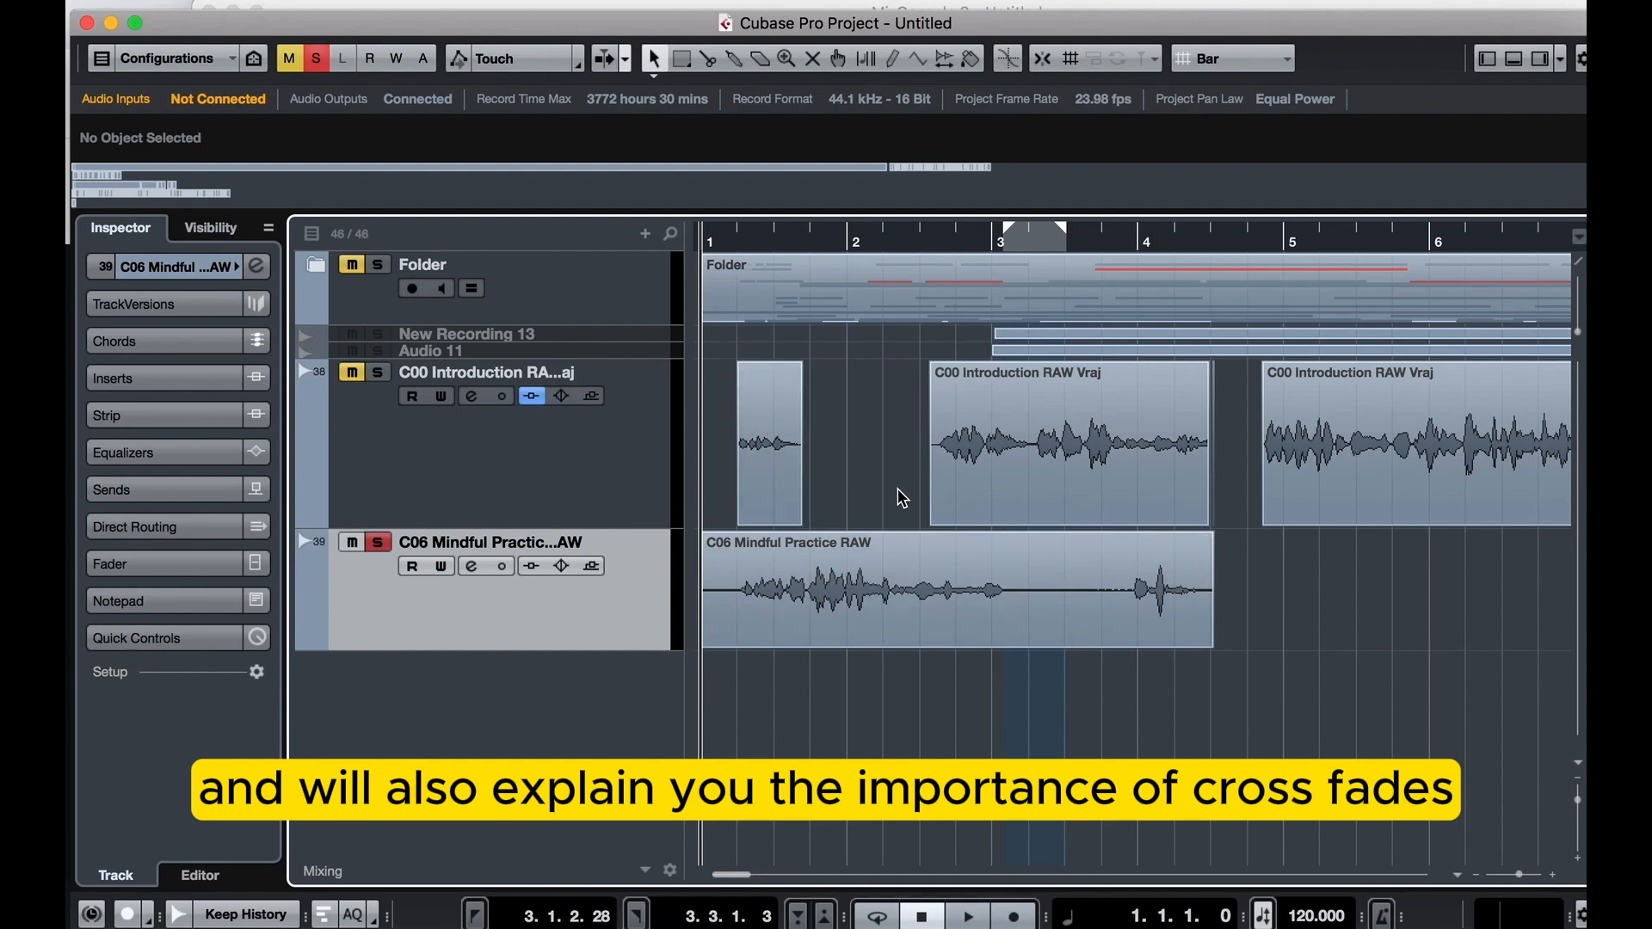
key("super+Tab")
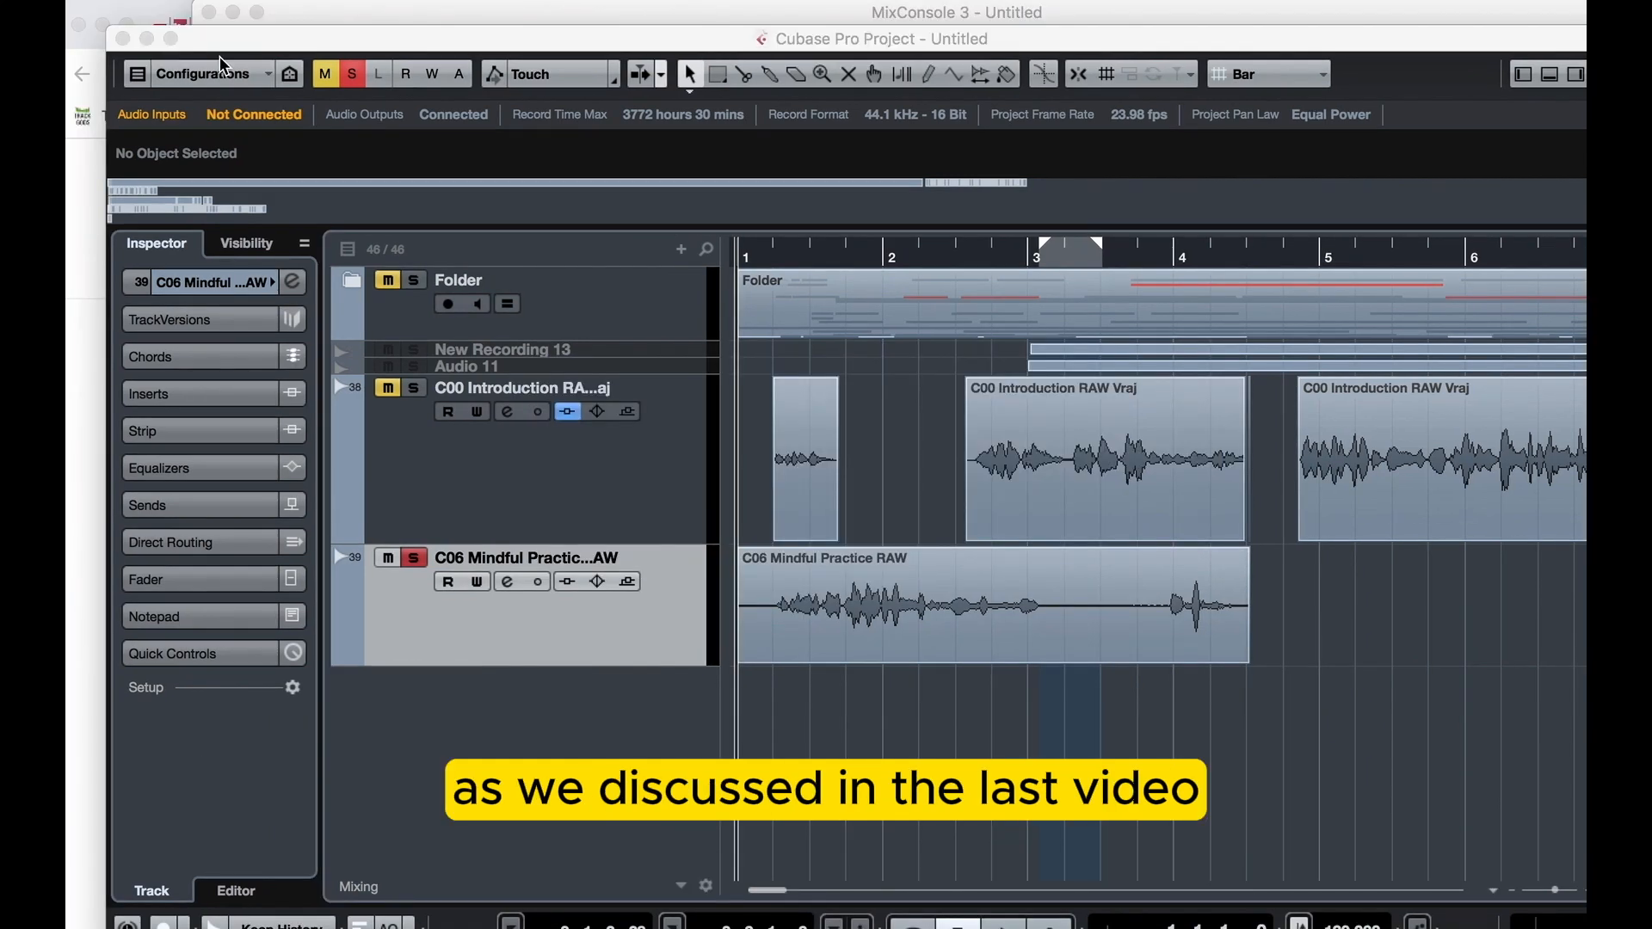
left_click_drag(286, 51, 249, 35)
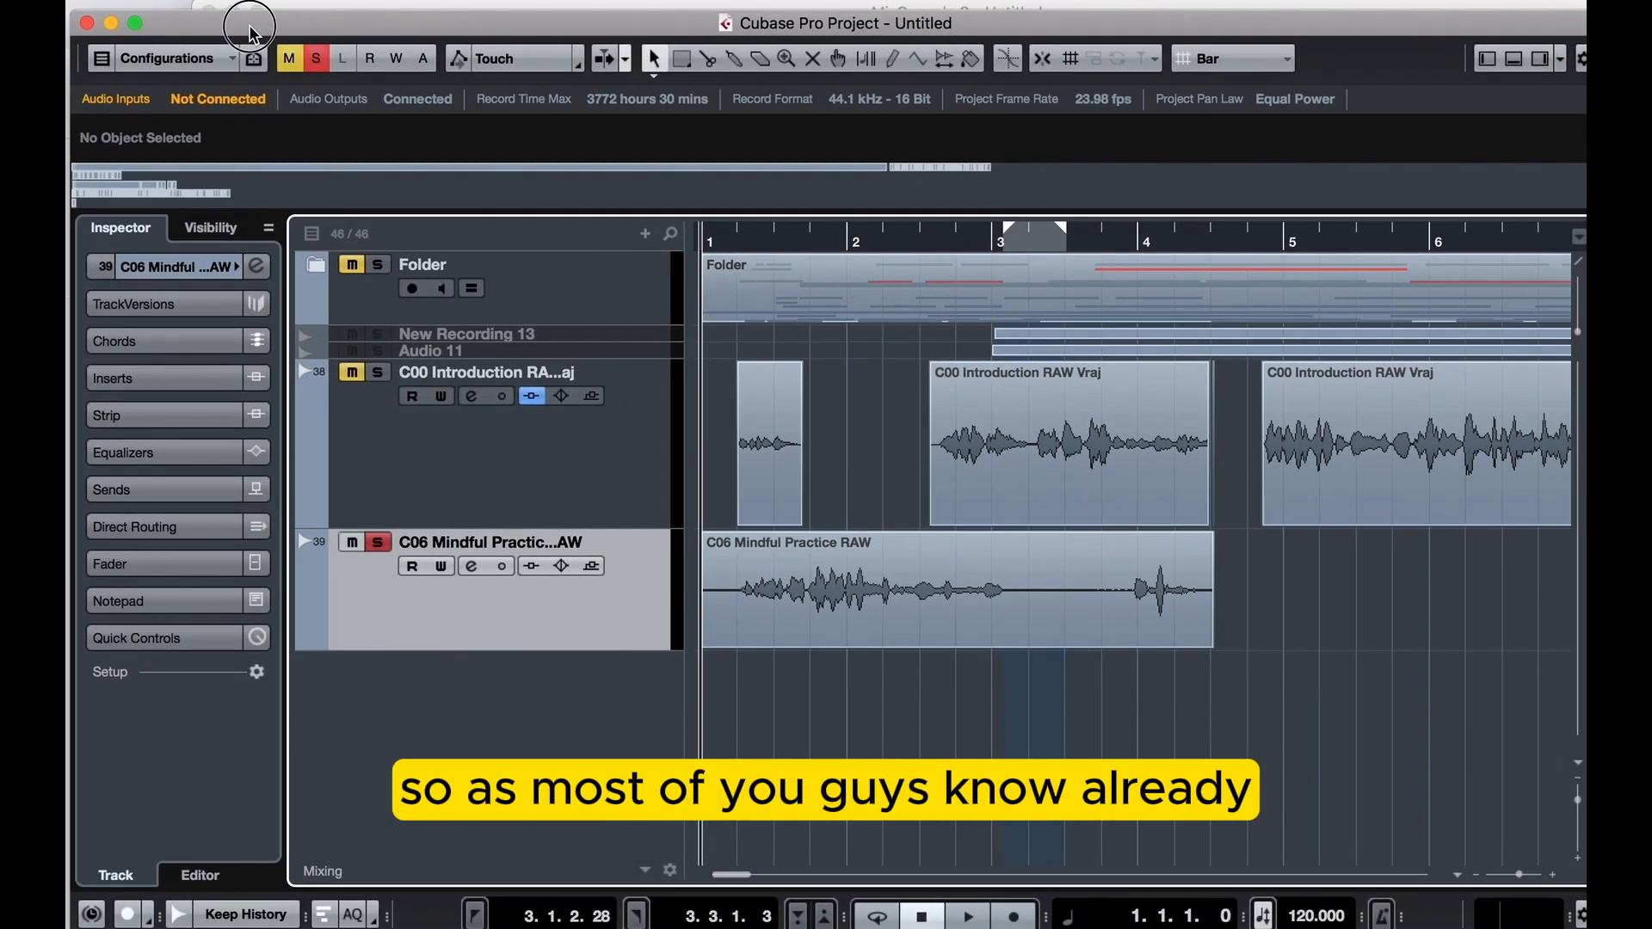
left_click(989, 616)
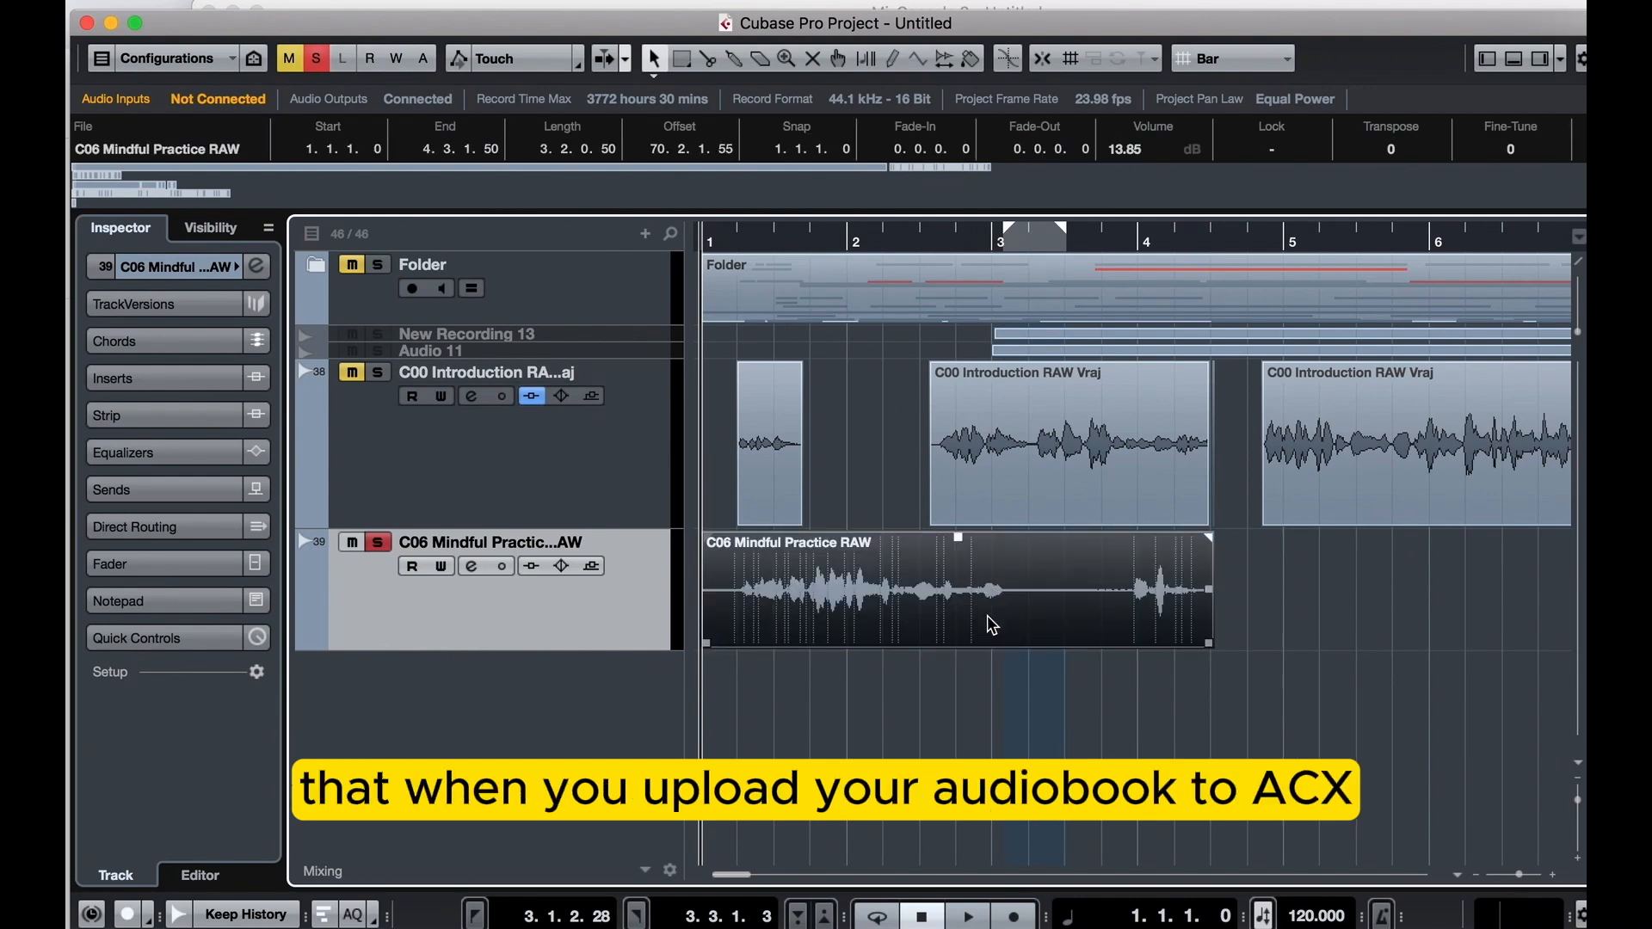
Switch to the Google results for "acx audio requirements" in Chrome and highlight the noise floor requirement
key("super+Tab")
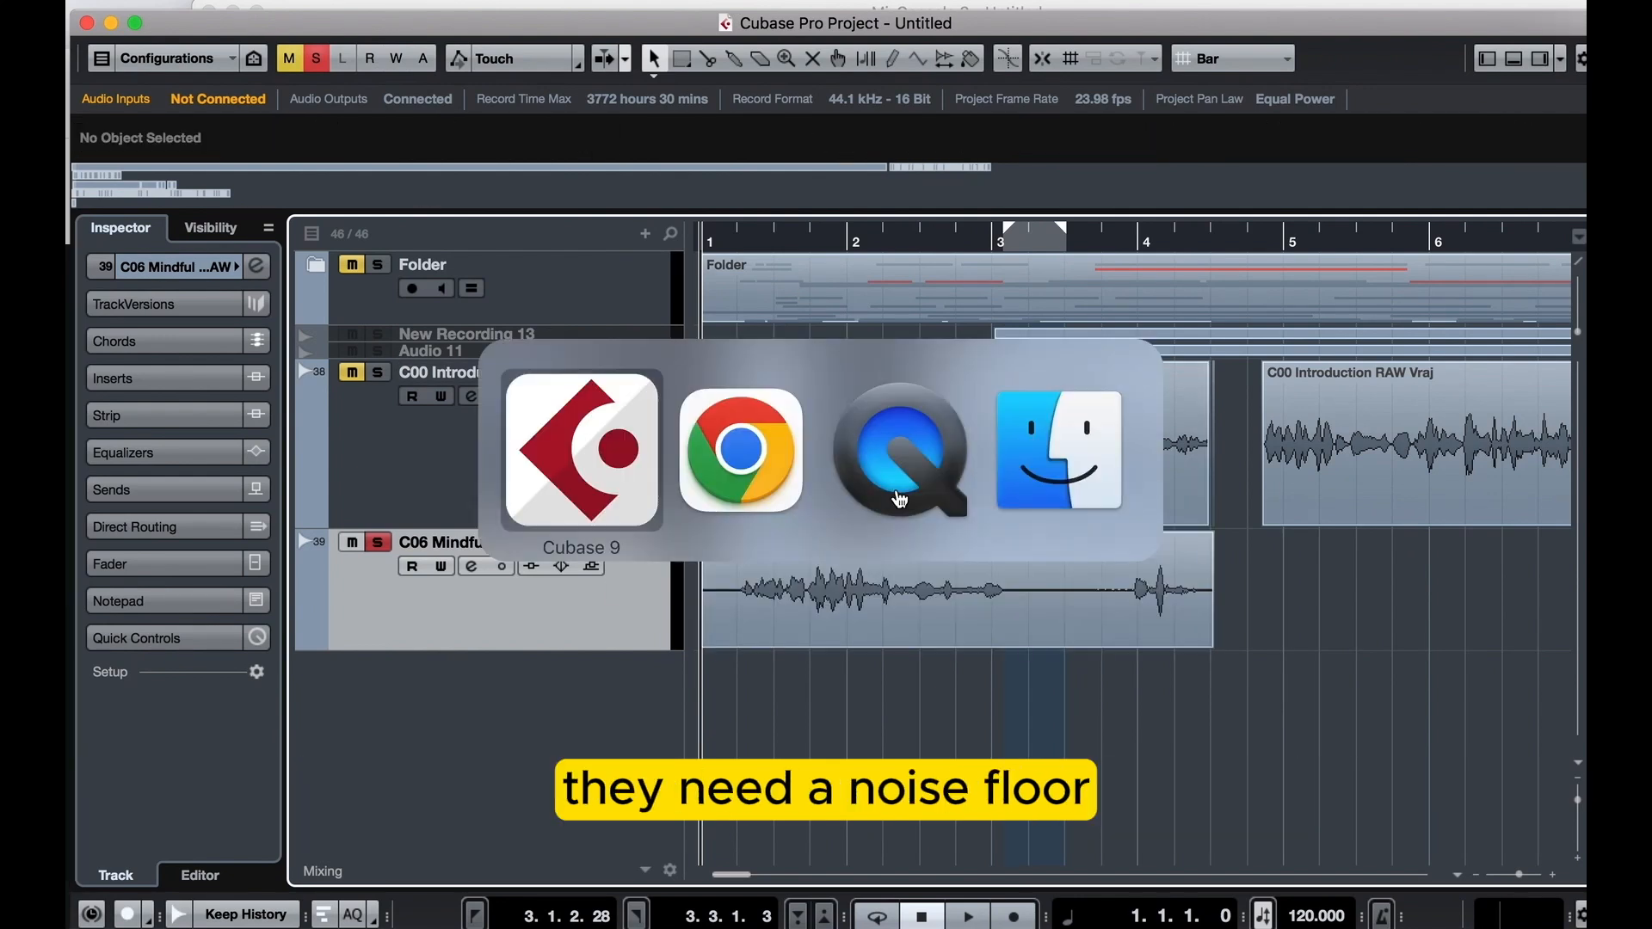
left_click(1390, 32)
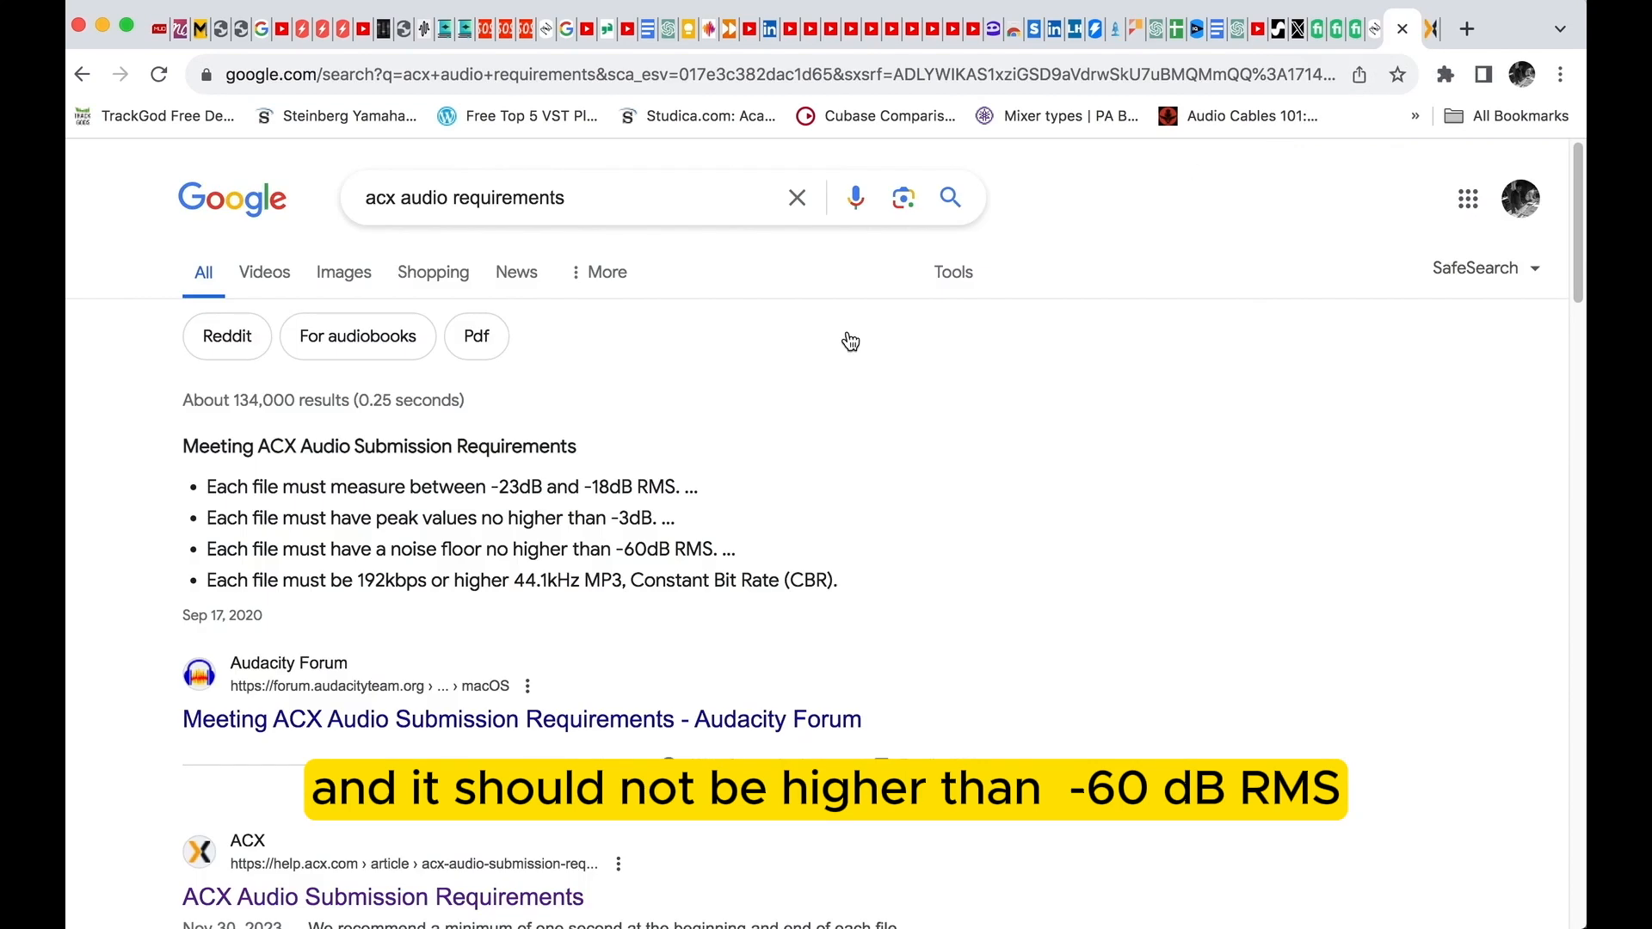
left_click_drag(426, 544, 752, 553)
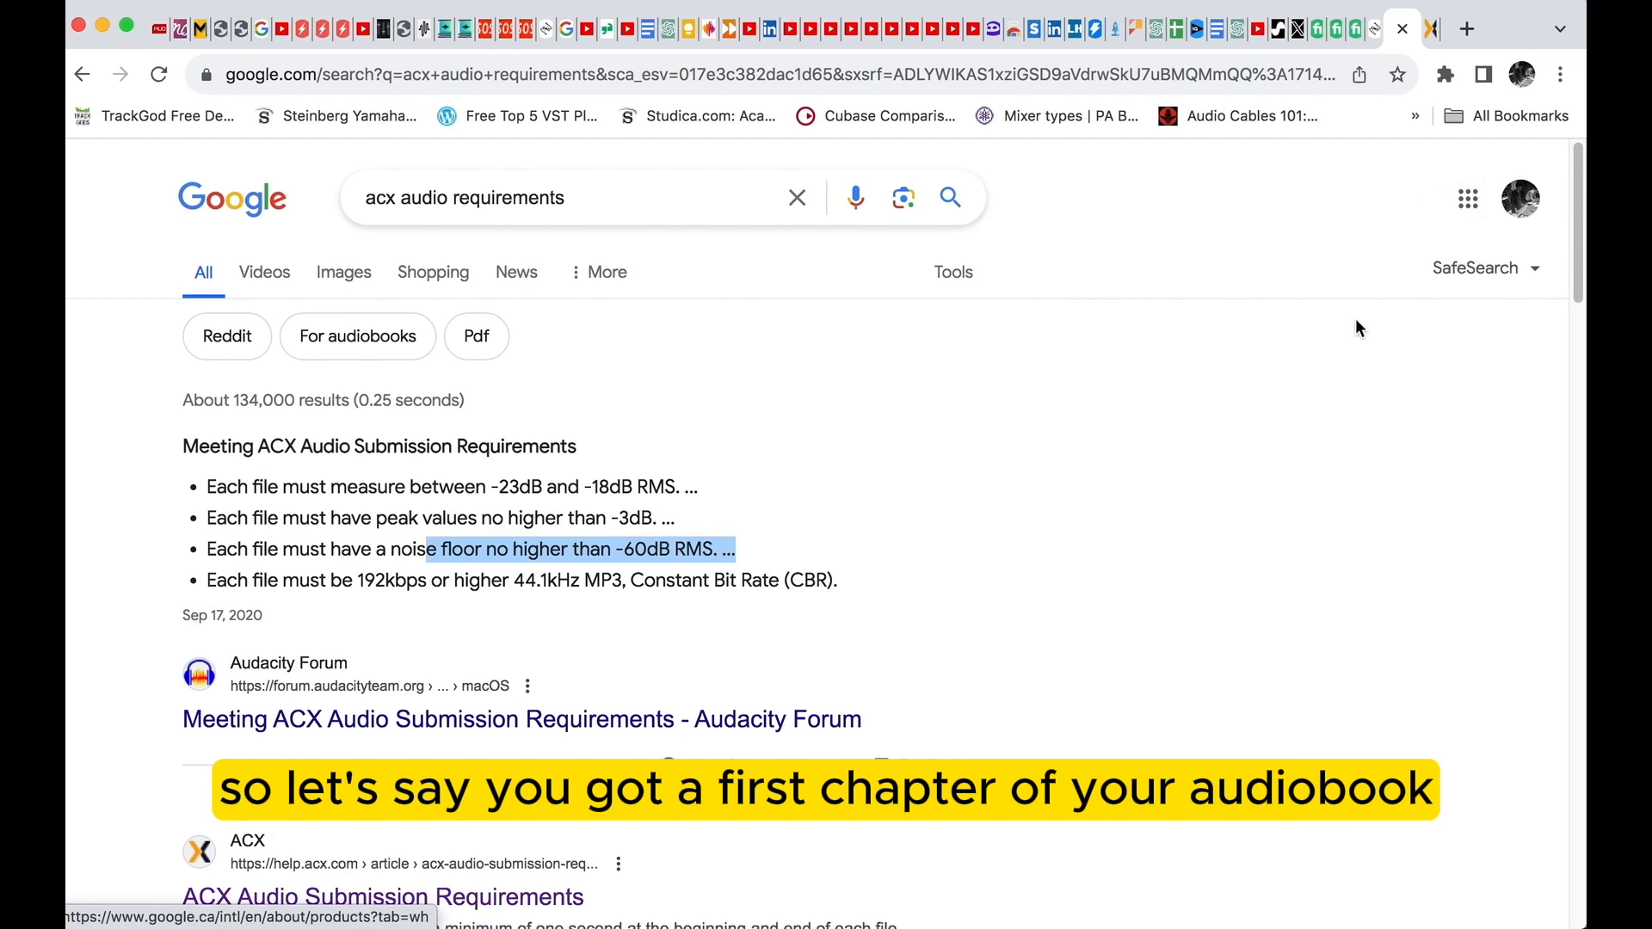
Back in Cubase, examine the cuts and gaps between the C00 Introduction RAW clips along the timeline at different zoom levels
key("super+Tab")
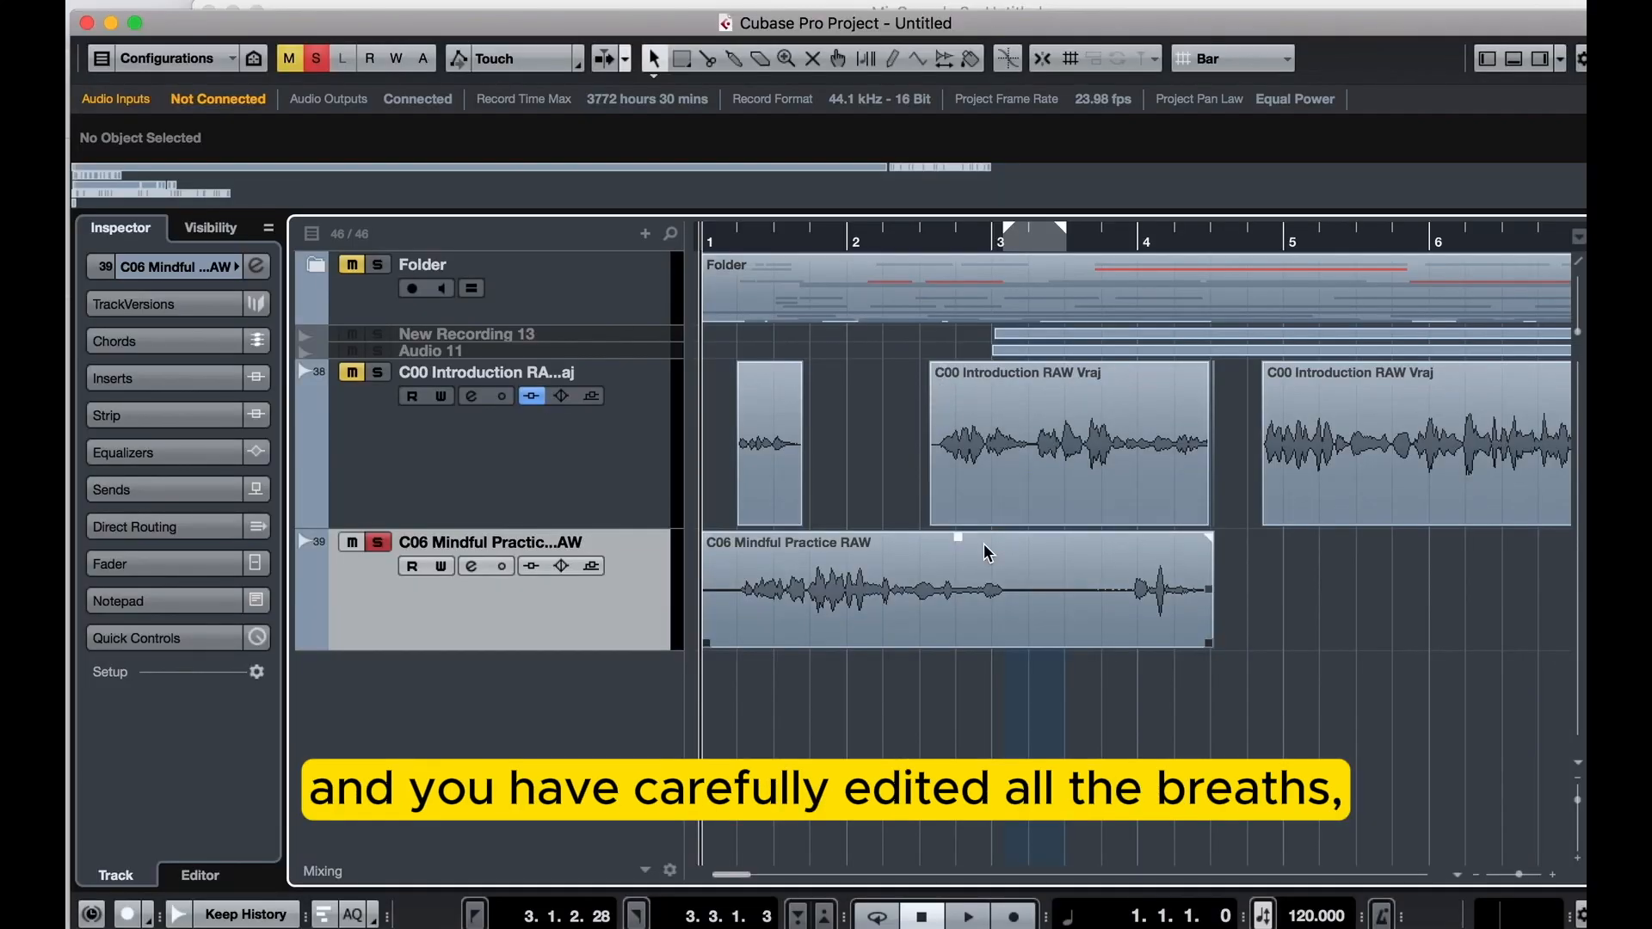
left_click(1031, 496)
scroll(1076, 446, "right", 15)
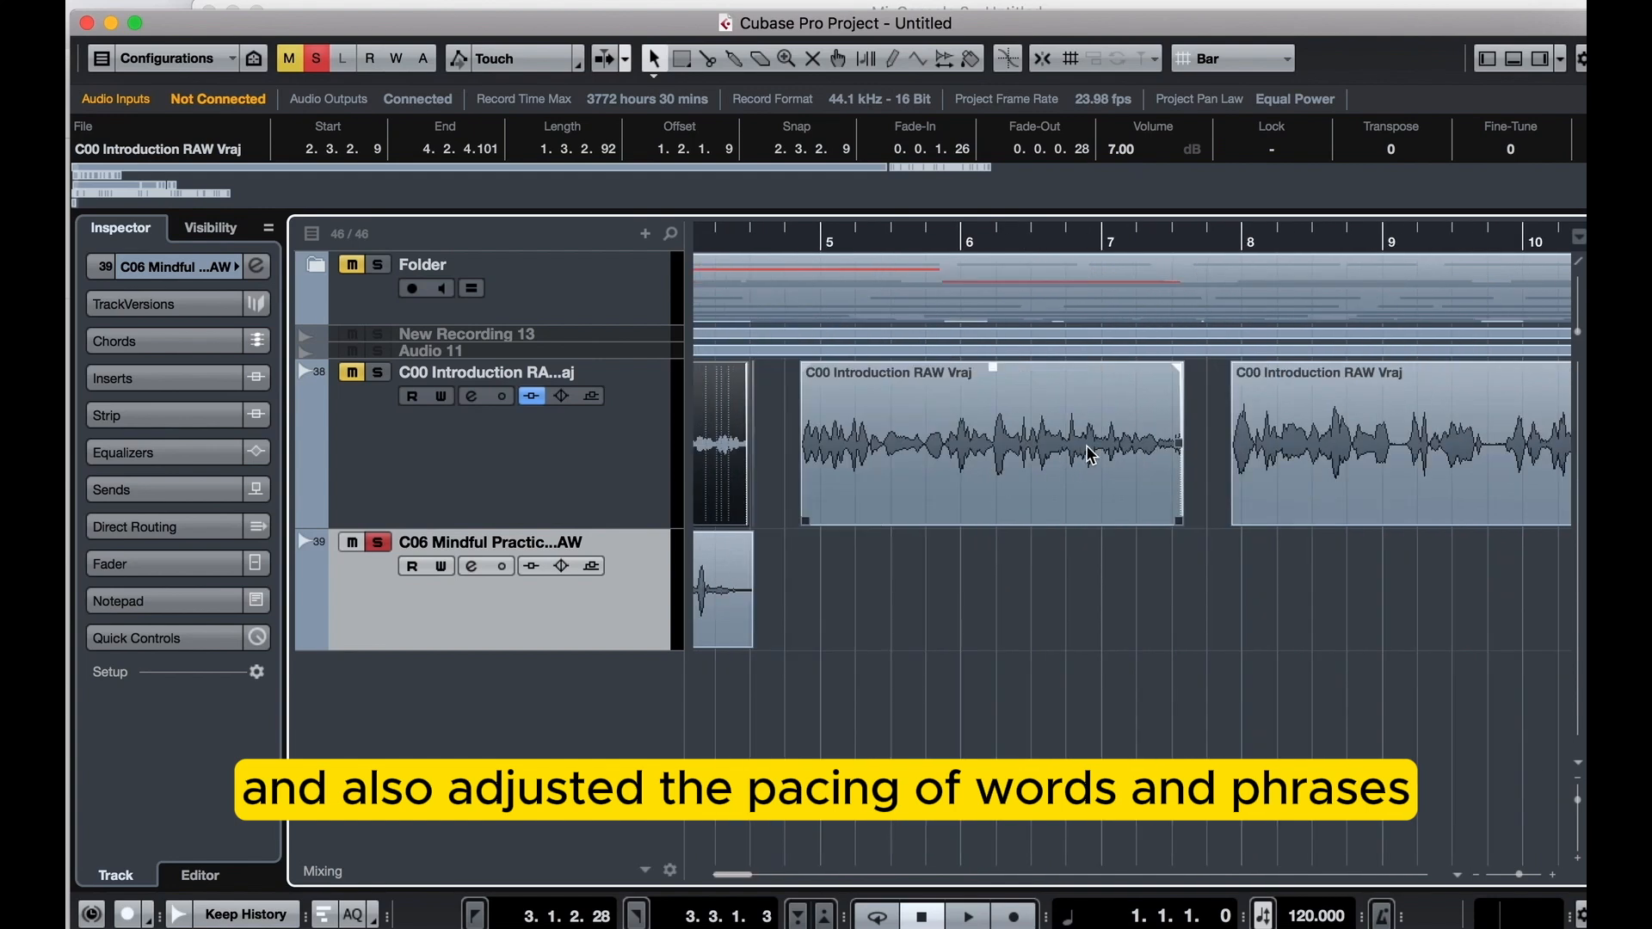
scroll(1091, 446, "right", 10)
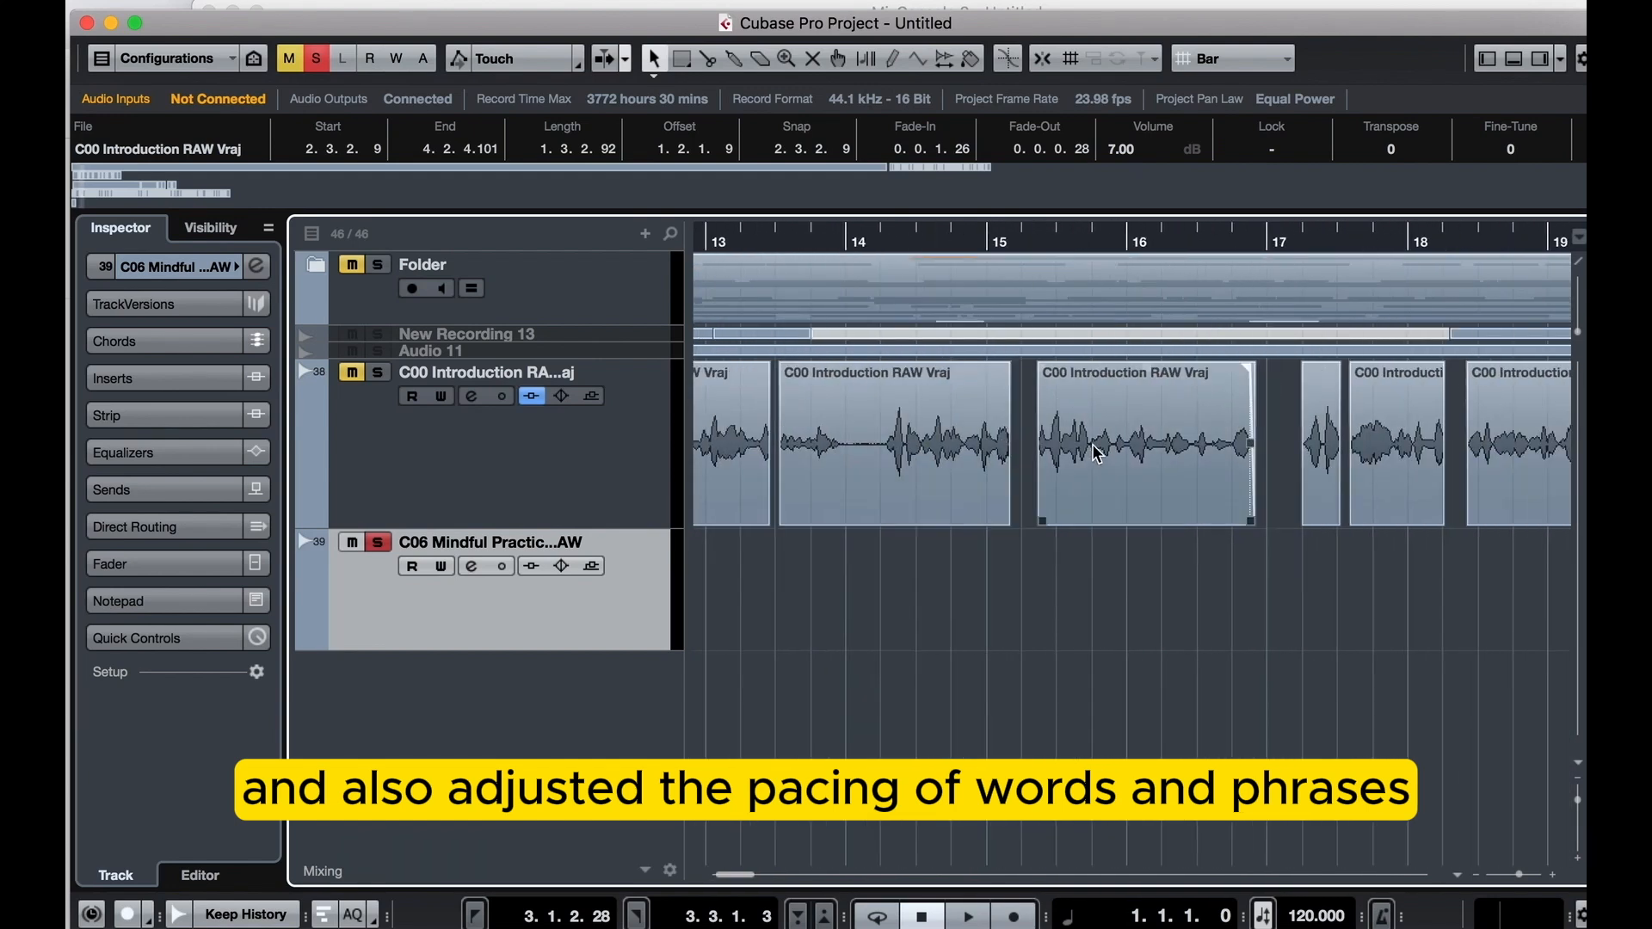
scroll(1165, 451, "down", 3)
scroll(1164, 448, "right", 20)
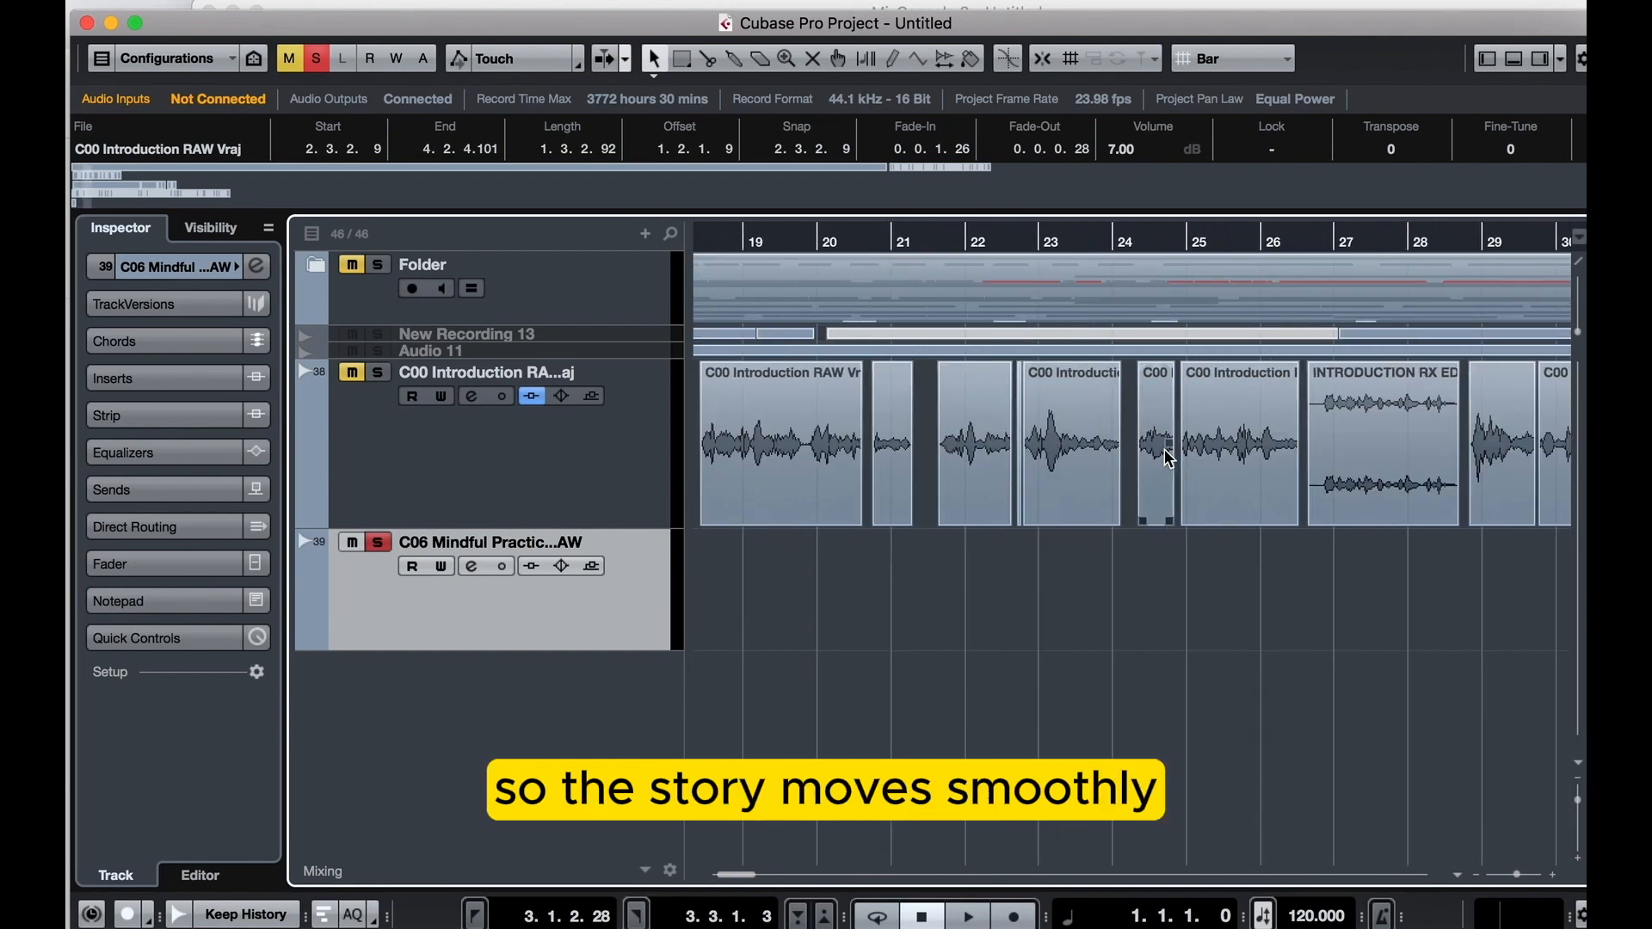
scroll(1165, 447, "right", 15)
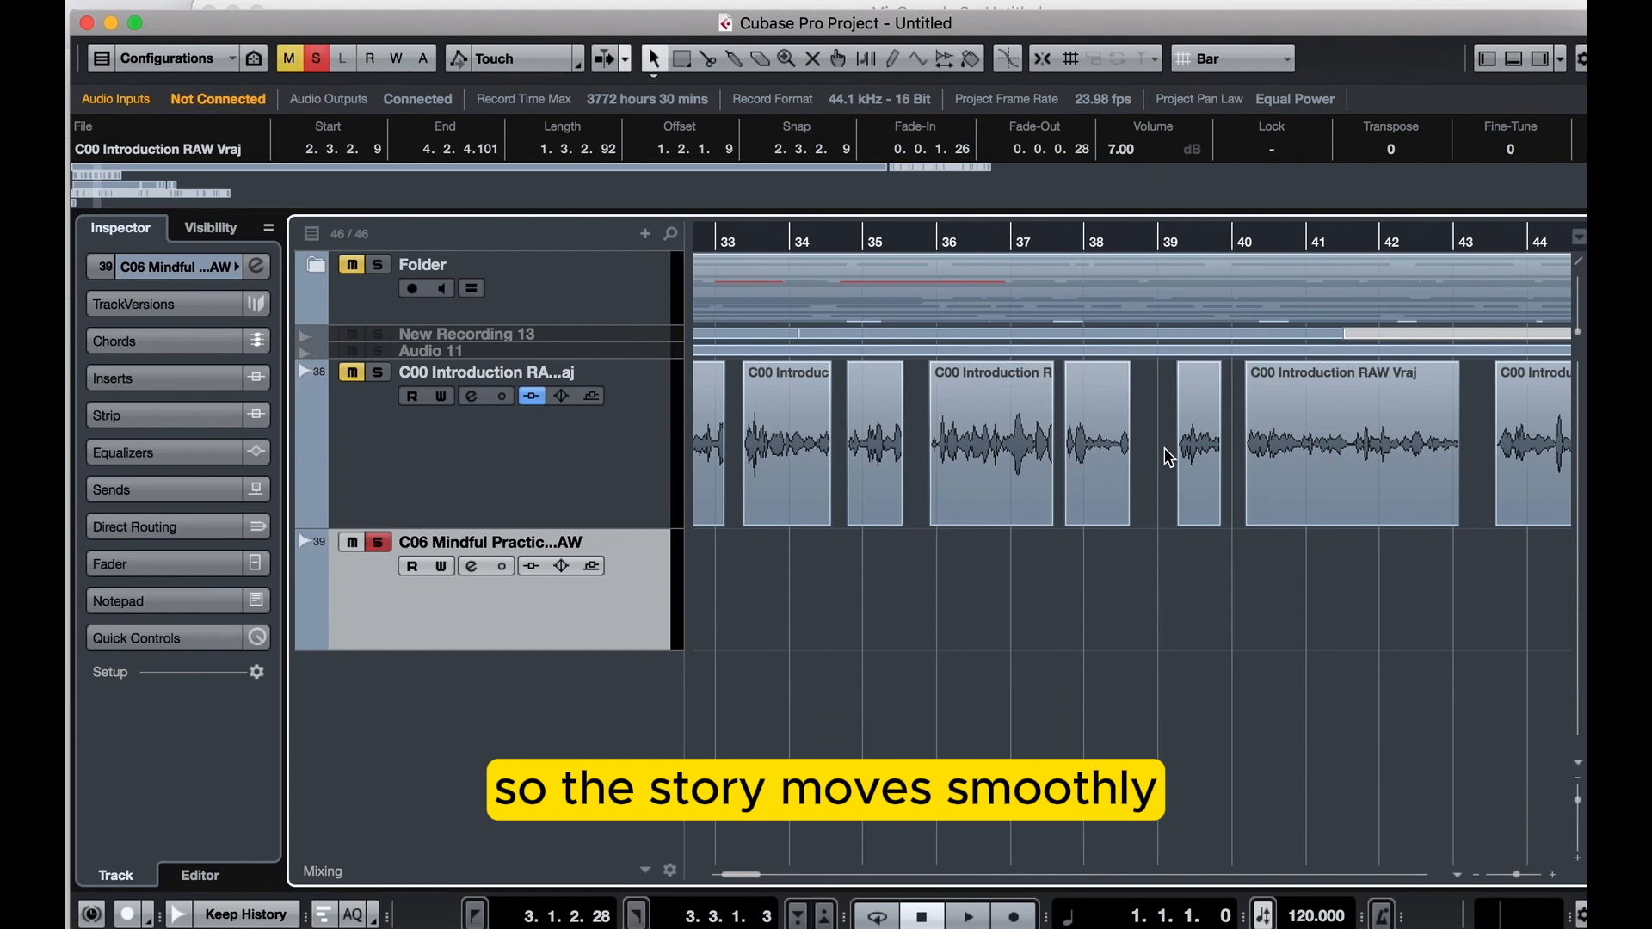
scroll(1164, 448, "down", 8)
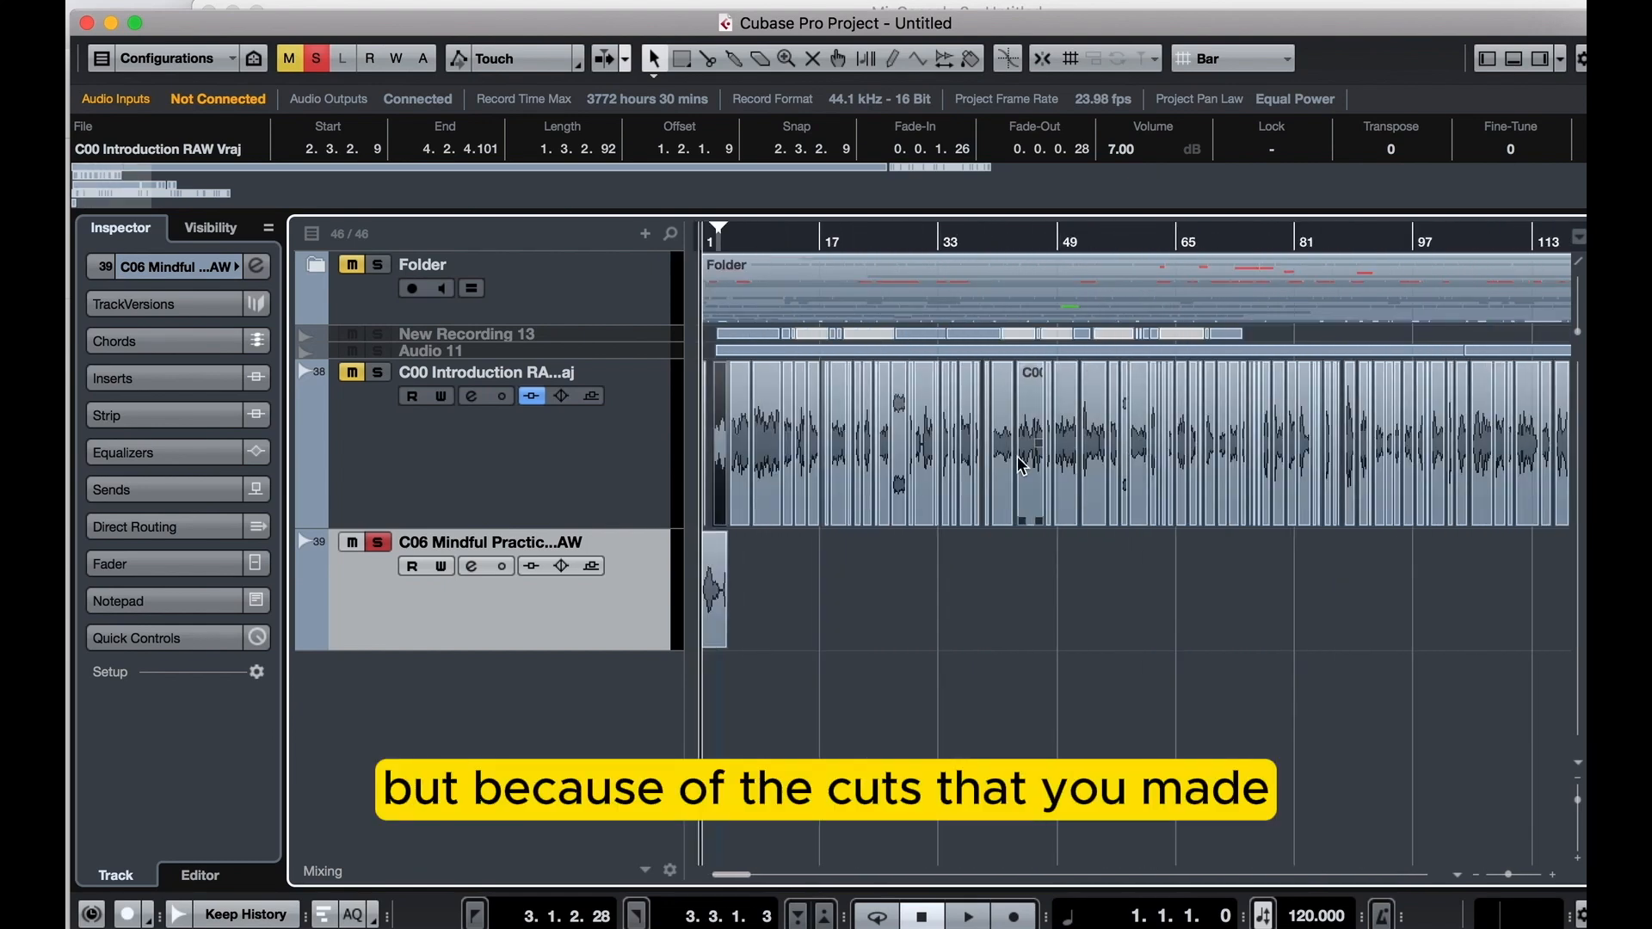
scroll(874, 487, "up", 8)
scroll(875, 487, "left", 10)
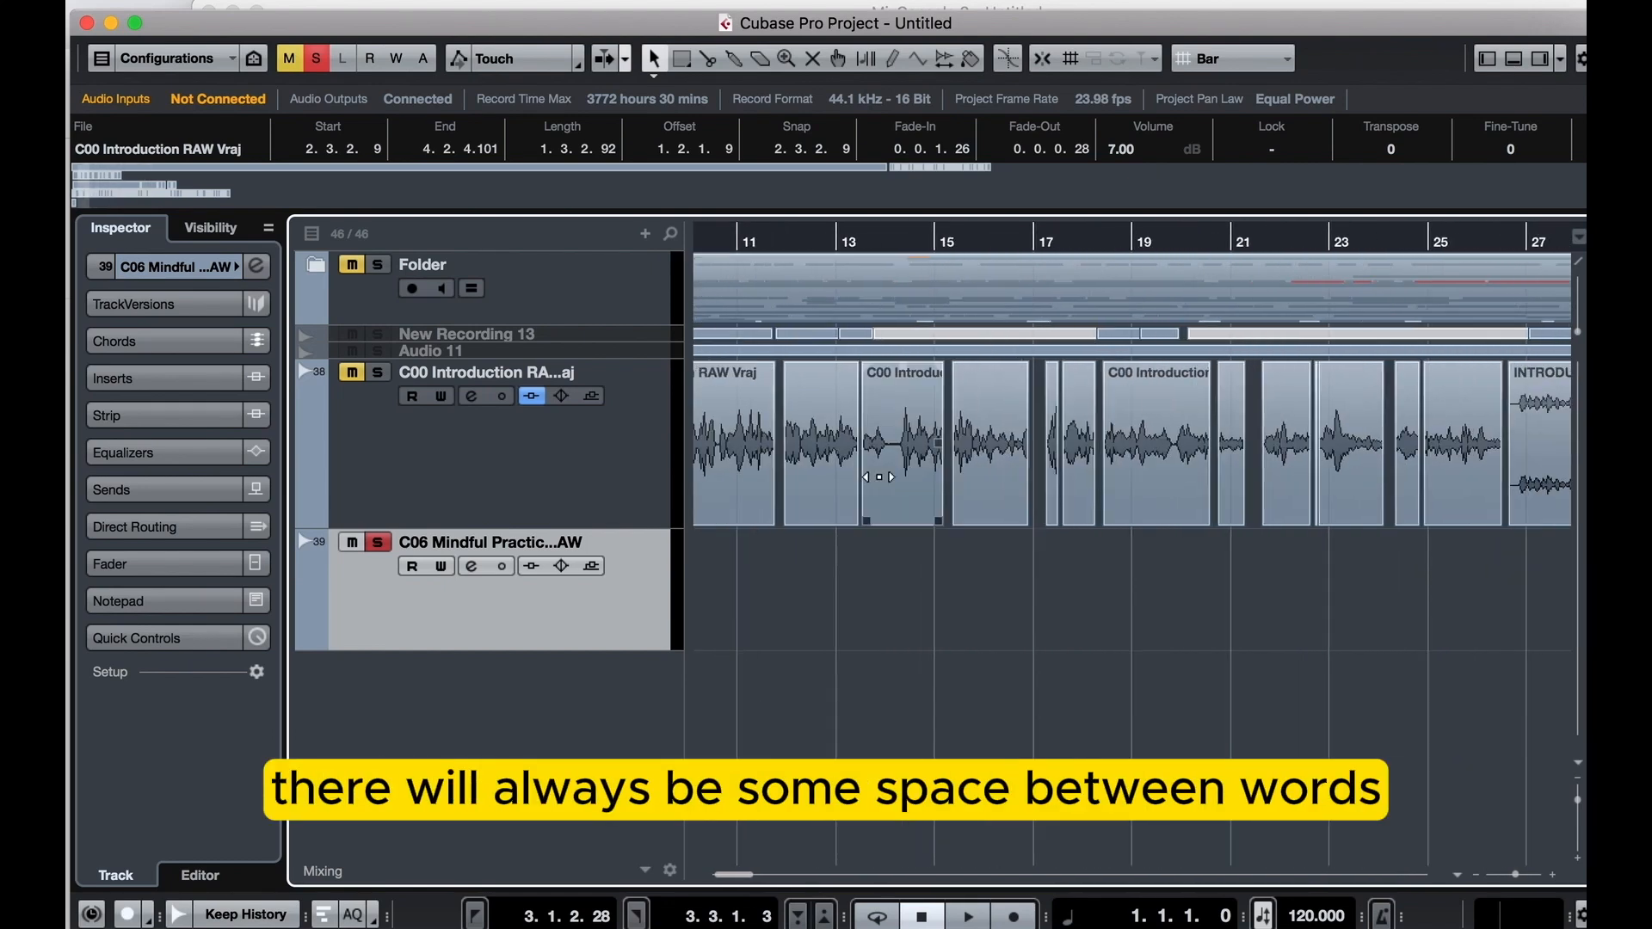
scroll(1196, 476, "left", 3)
scroll(1015, 487, "up", 3)
scroll(1014, 487, "left", 2)
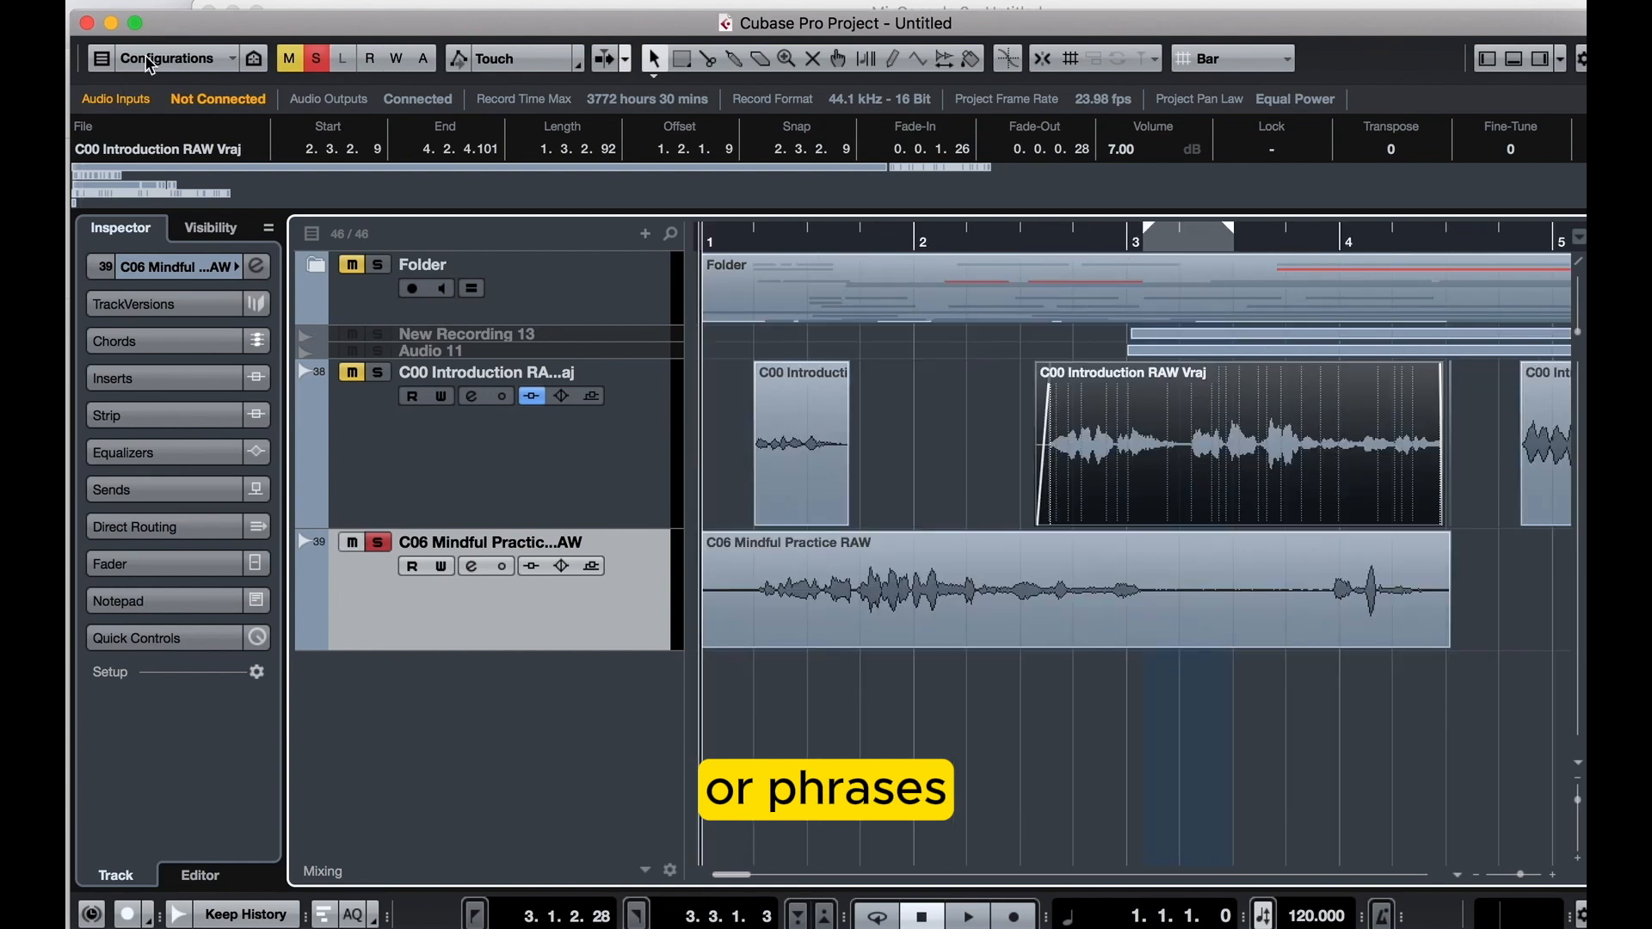
Open the Audio Mixdown export and view the ACX home page in Chrome before returning to the Cubase project
left_click(211, 0)
mouse_move(258, 330)
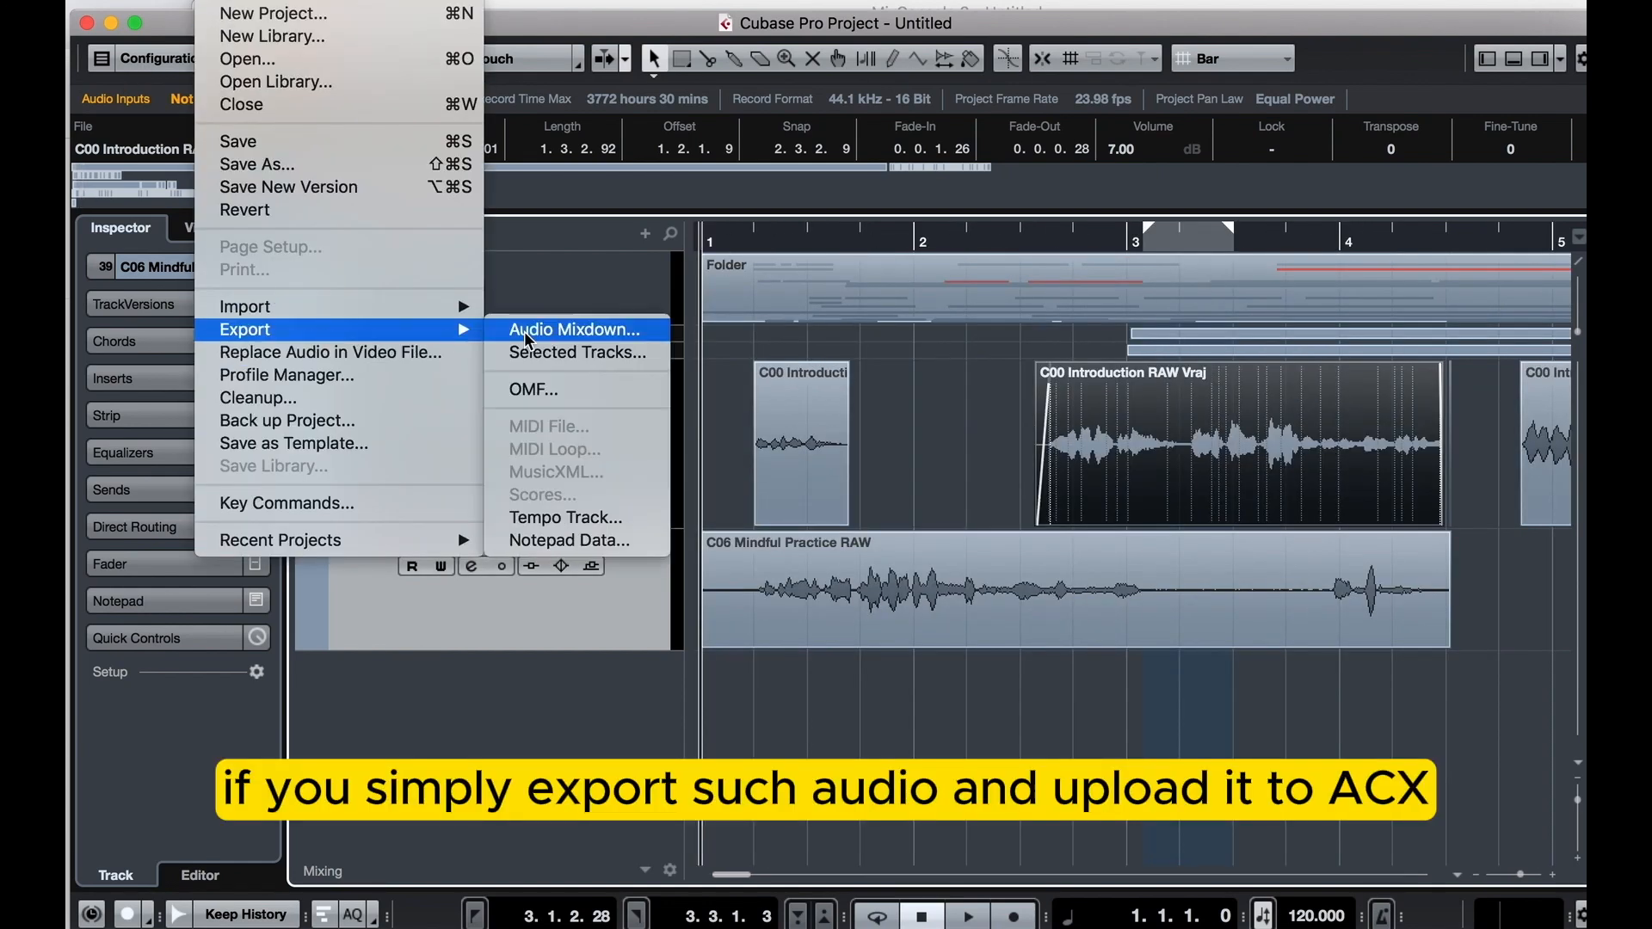
left_click(527, 334)
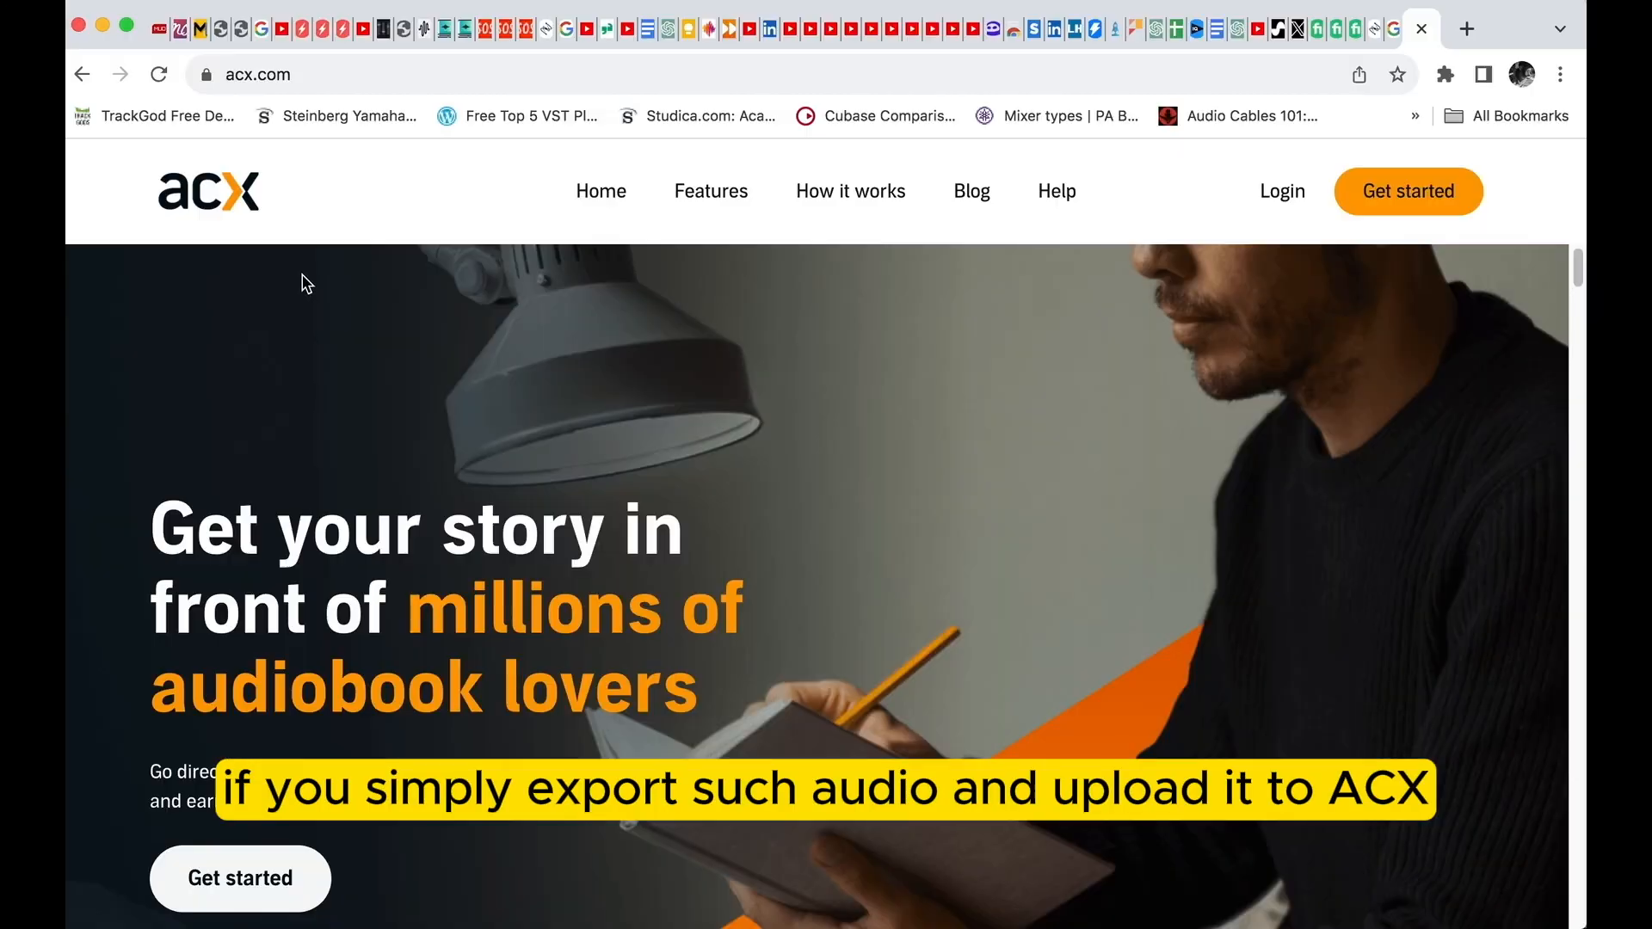
key("super+Tab")
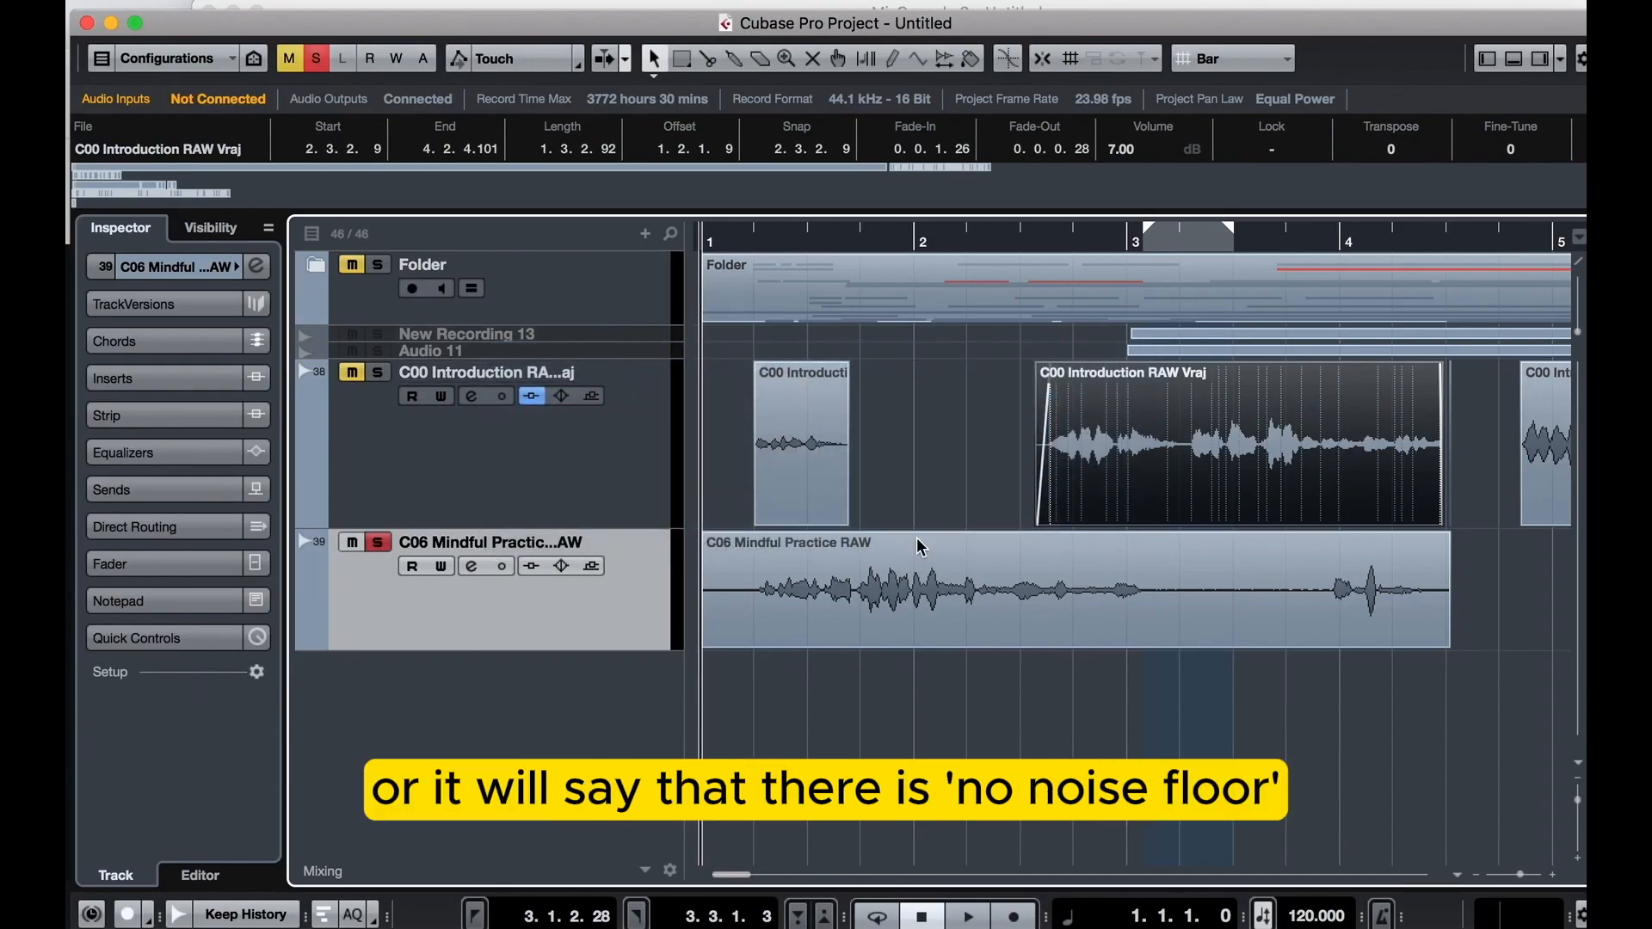
Show more of the timeline and compare the C06 Mindful Practice RAW clip with the C00 Introduction clips above it
left_click(901, 477)
key("g")
left_click(904, 590)
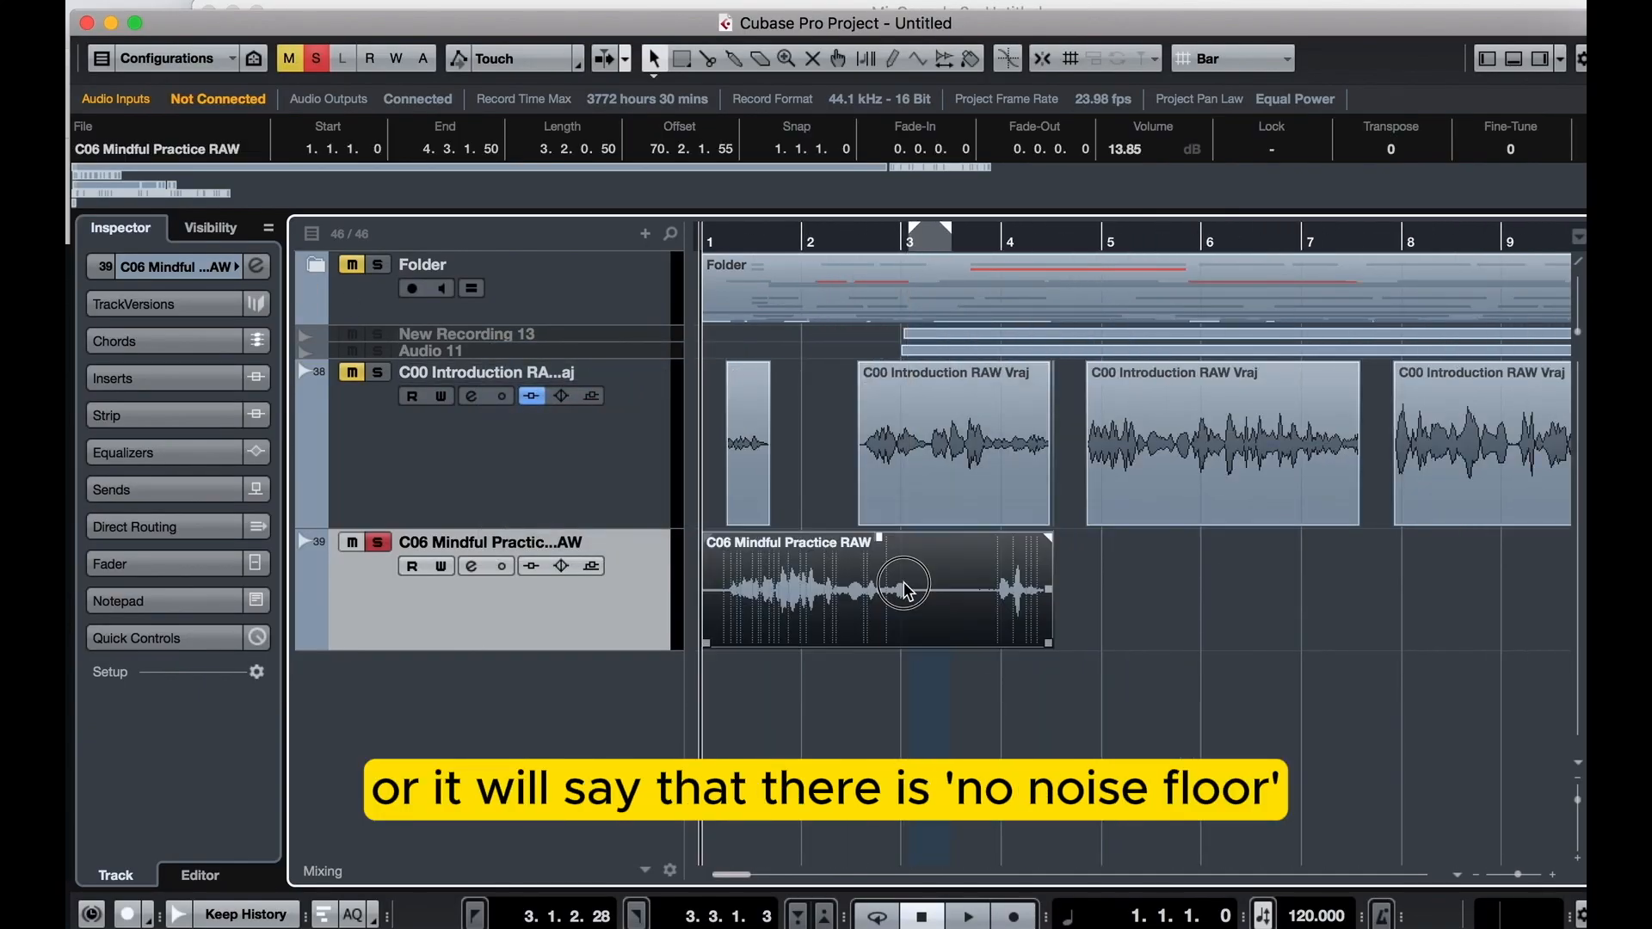
left_click(889, 466)
left_click(919, 601)
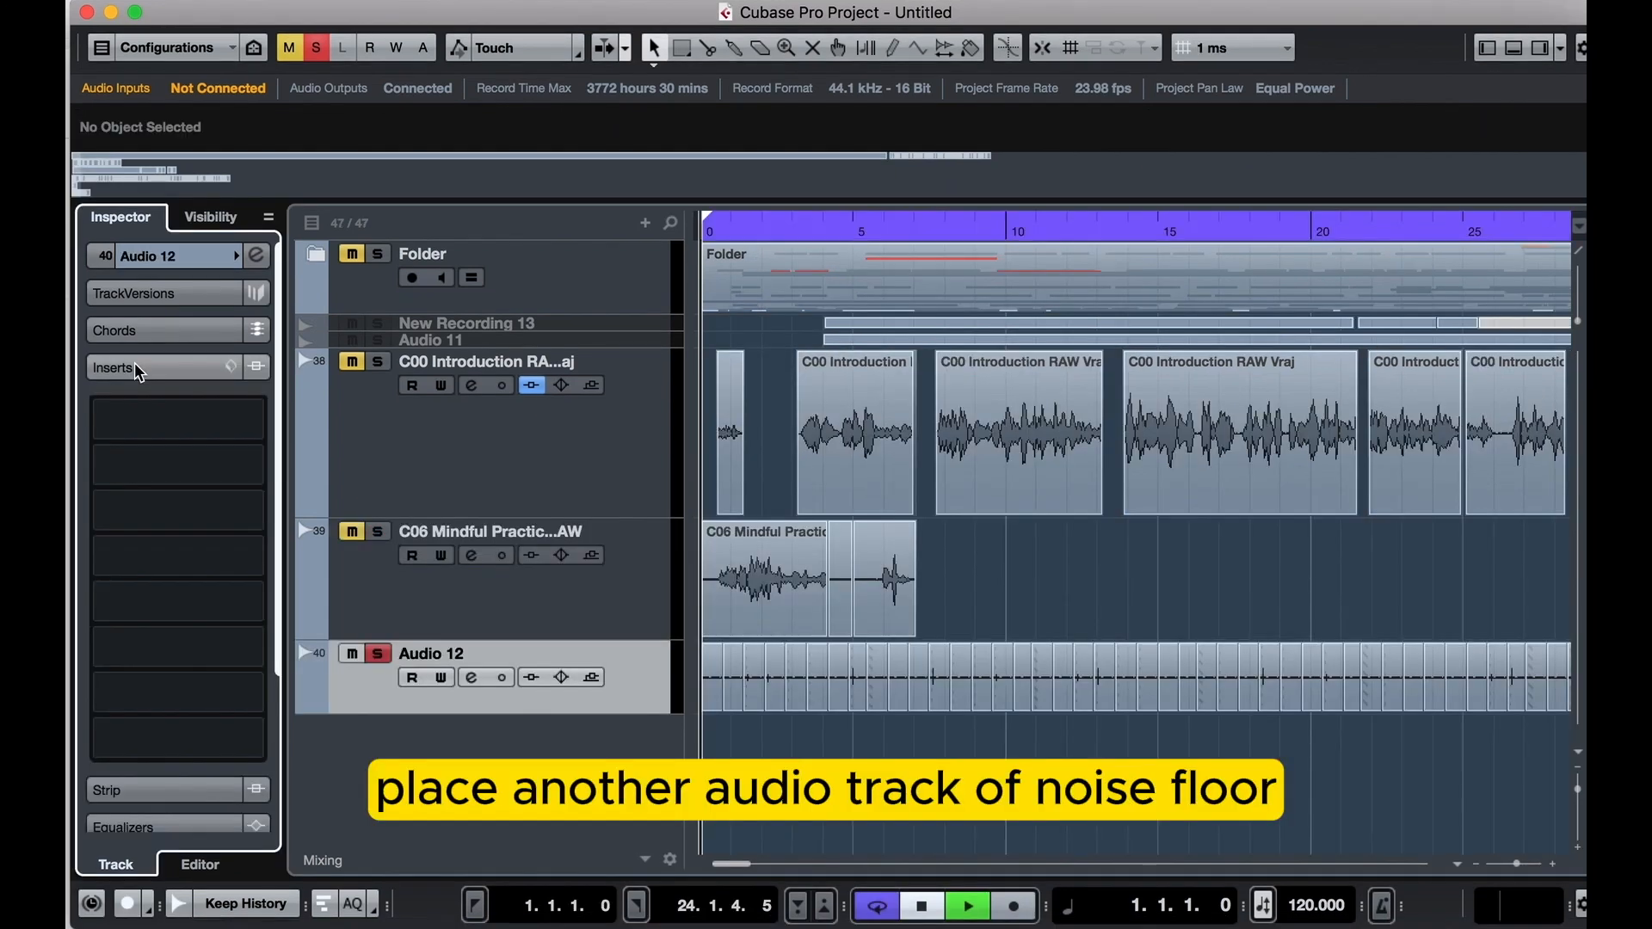
Play the Audio 12 noise floor track with the system volume raised, and view its track settings and full length beneath the voiceover
key("space")
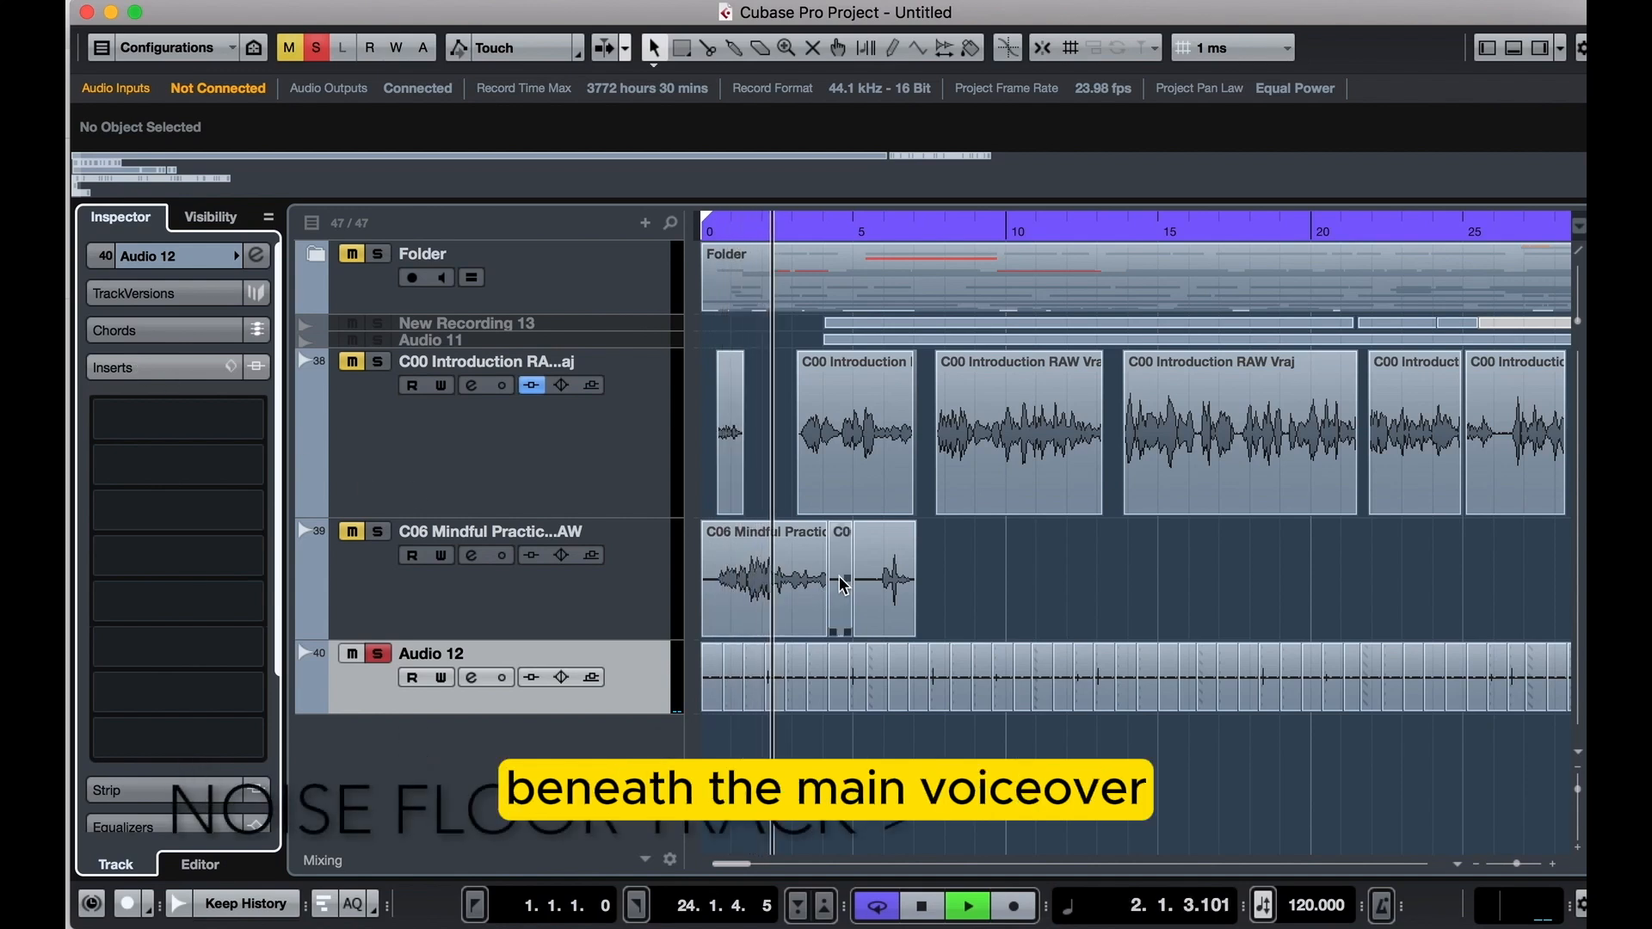
key("XF86AudioRaiseVolume")
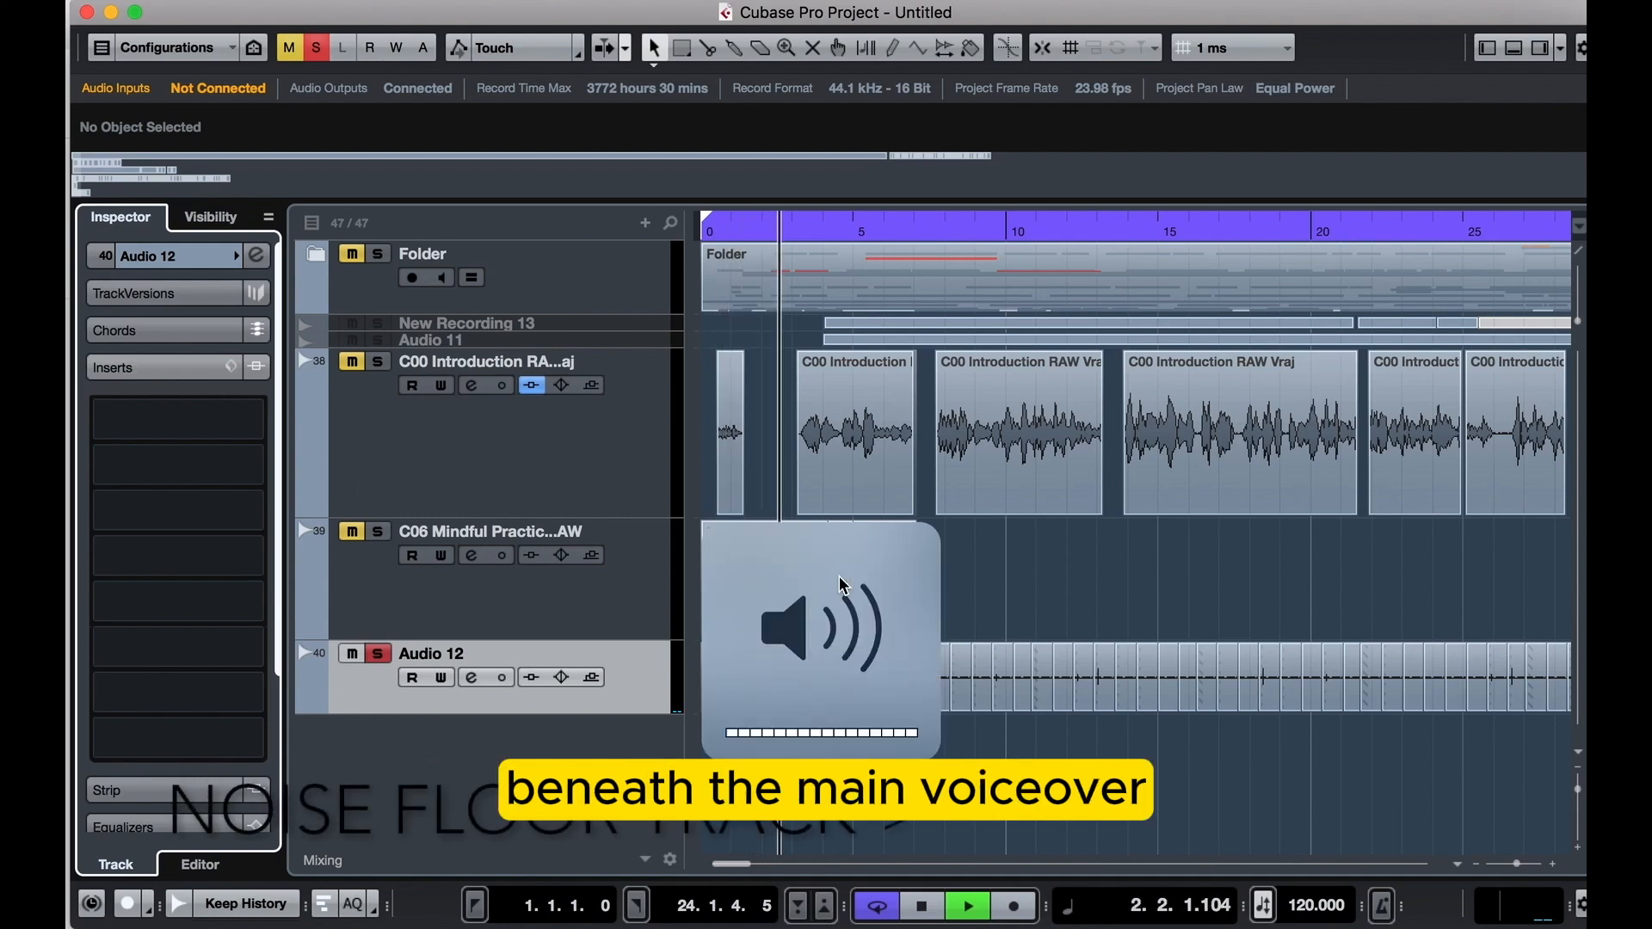
left_click(101, 259)
scroll(1014, 685, "down", 8)
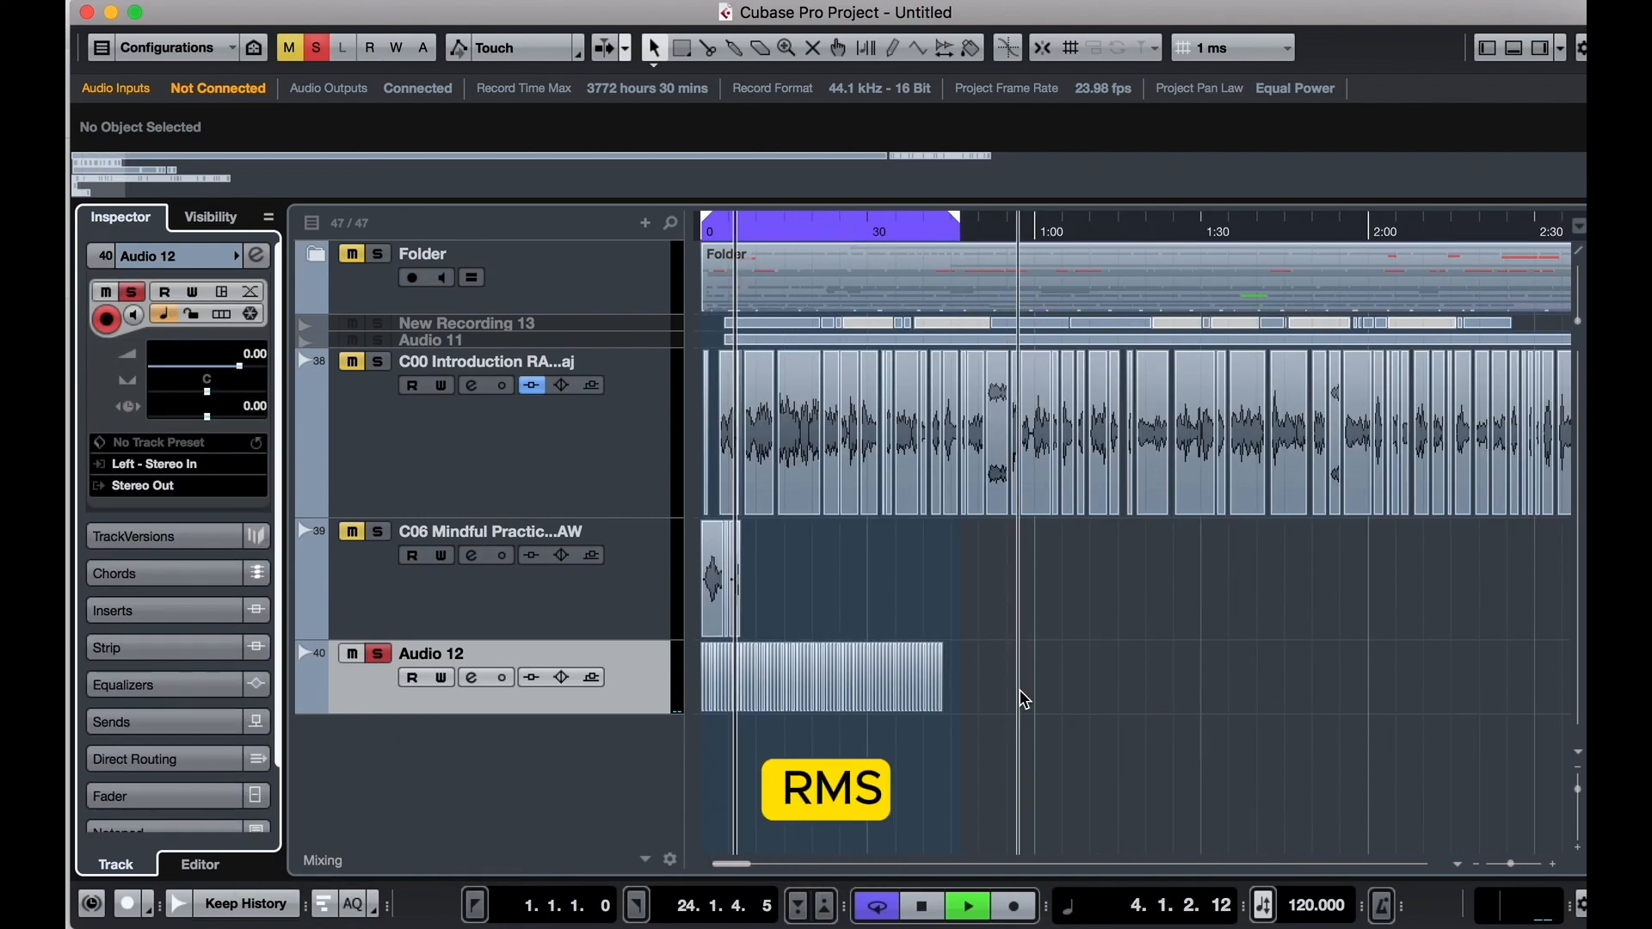
left_click(672, 652)
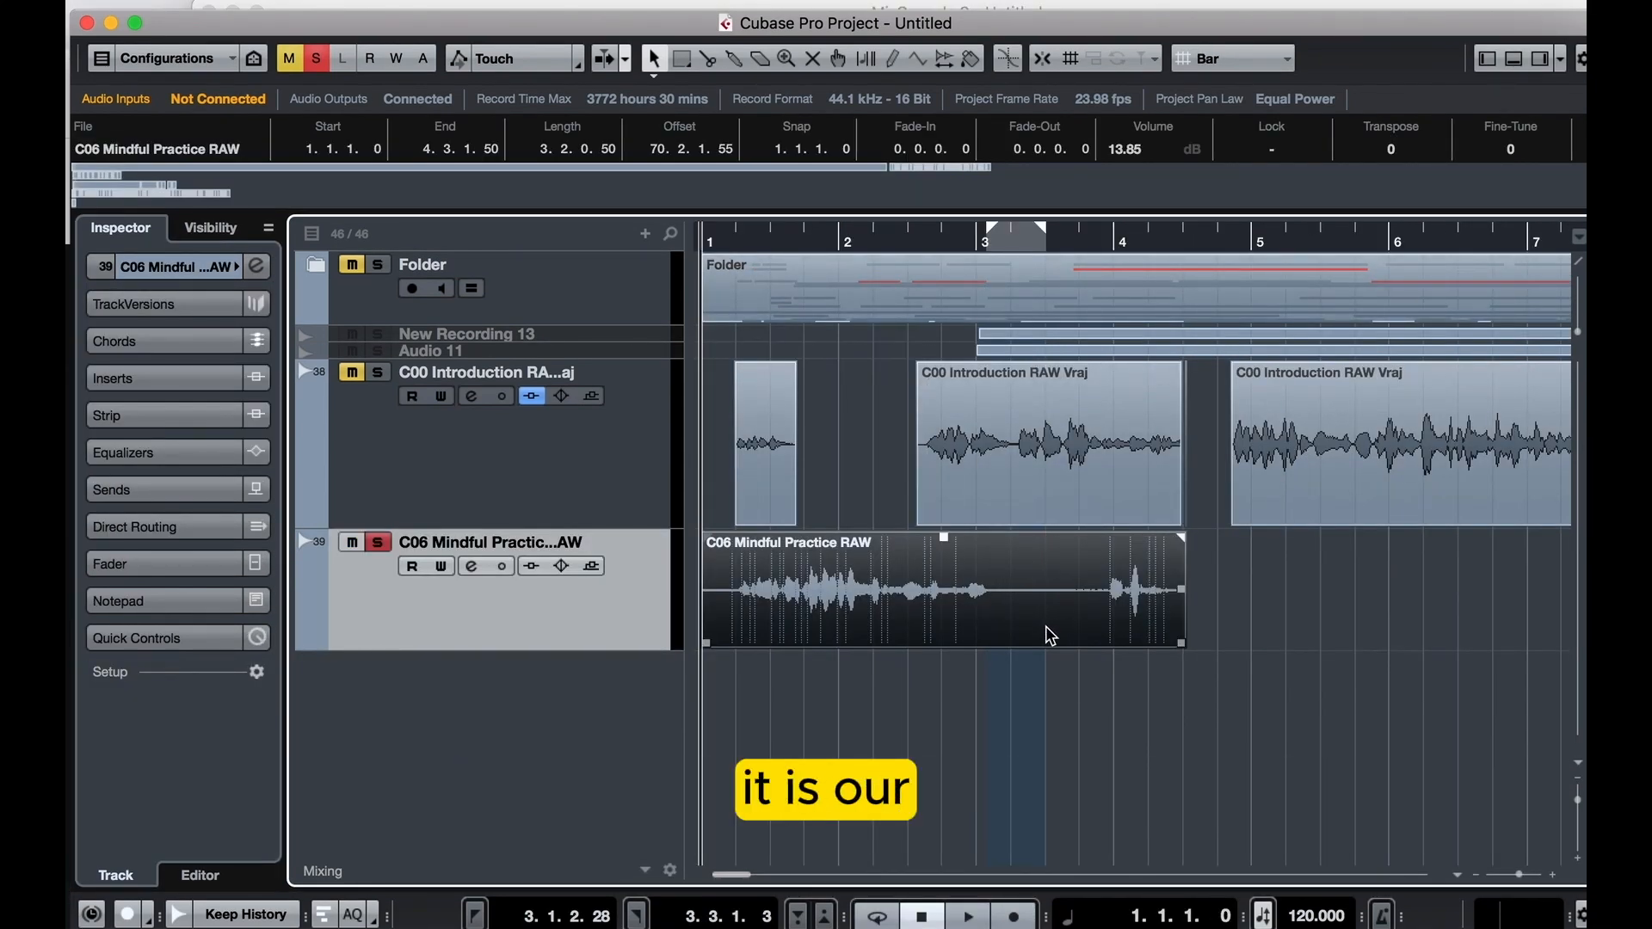
Switch to the ACX audio requirements results in Chrome and highlight part of the peak values requirement
key("super+Tab")
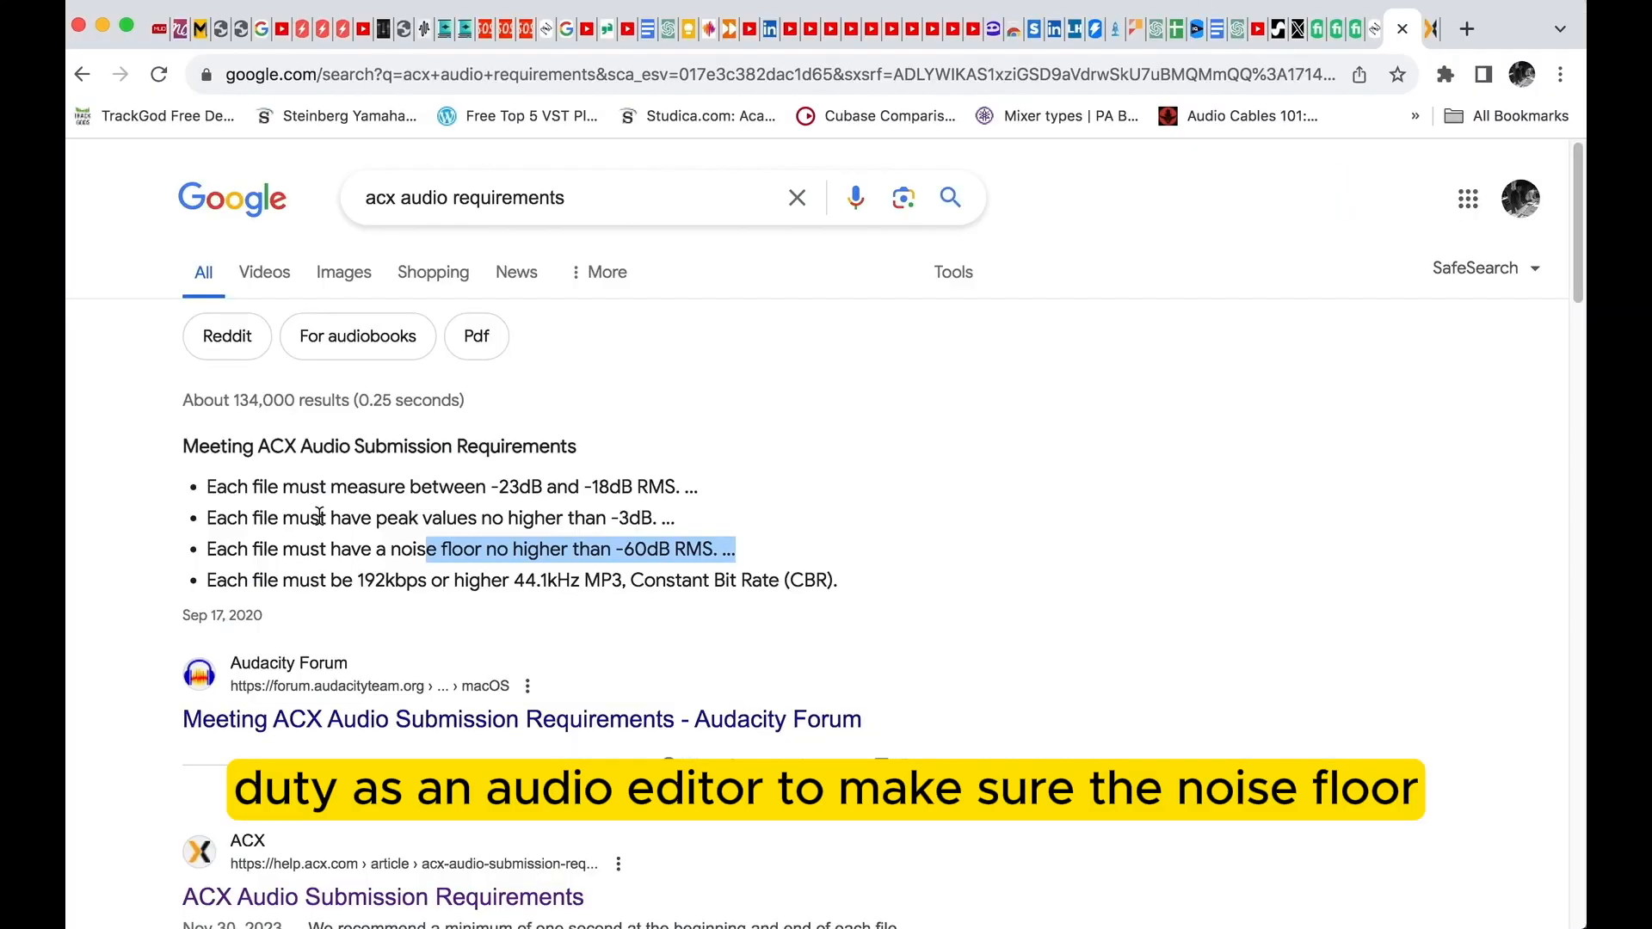
left_click_drag(319, 516, 425, 523)
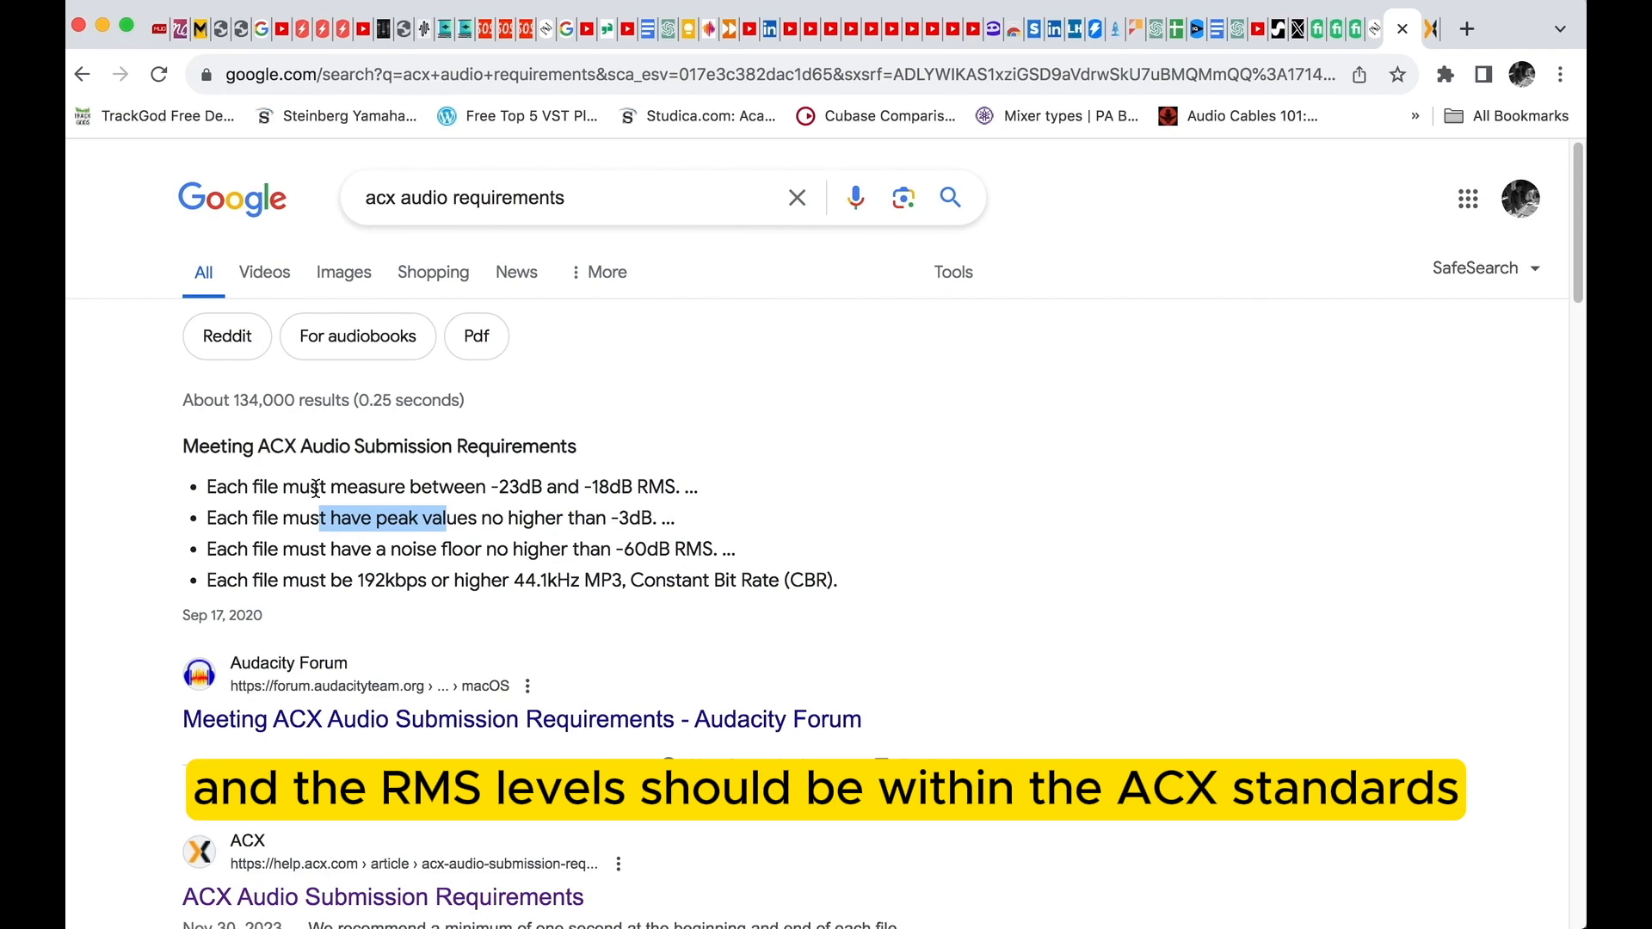
Highlight part of the RMS requirement in the ACX results, switch back to Cubase, and select the C00 Introduction clip starting in bar 2
left_click_drag(316, 488, 476, 494)
key("super+Tab")
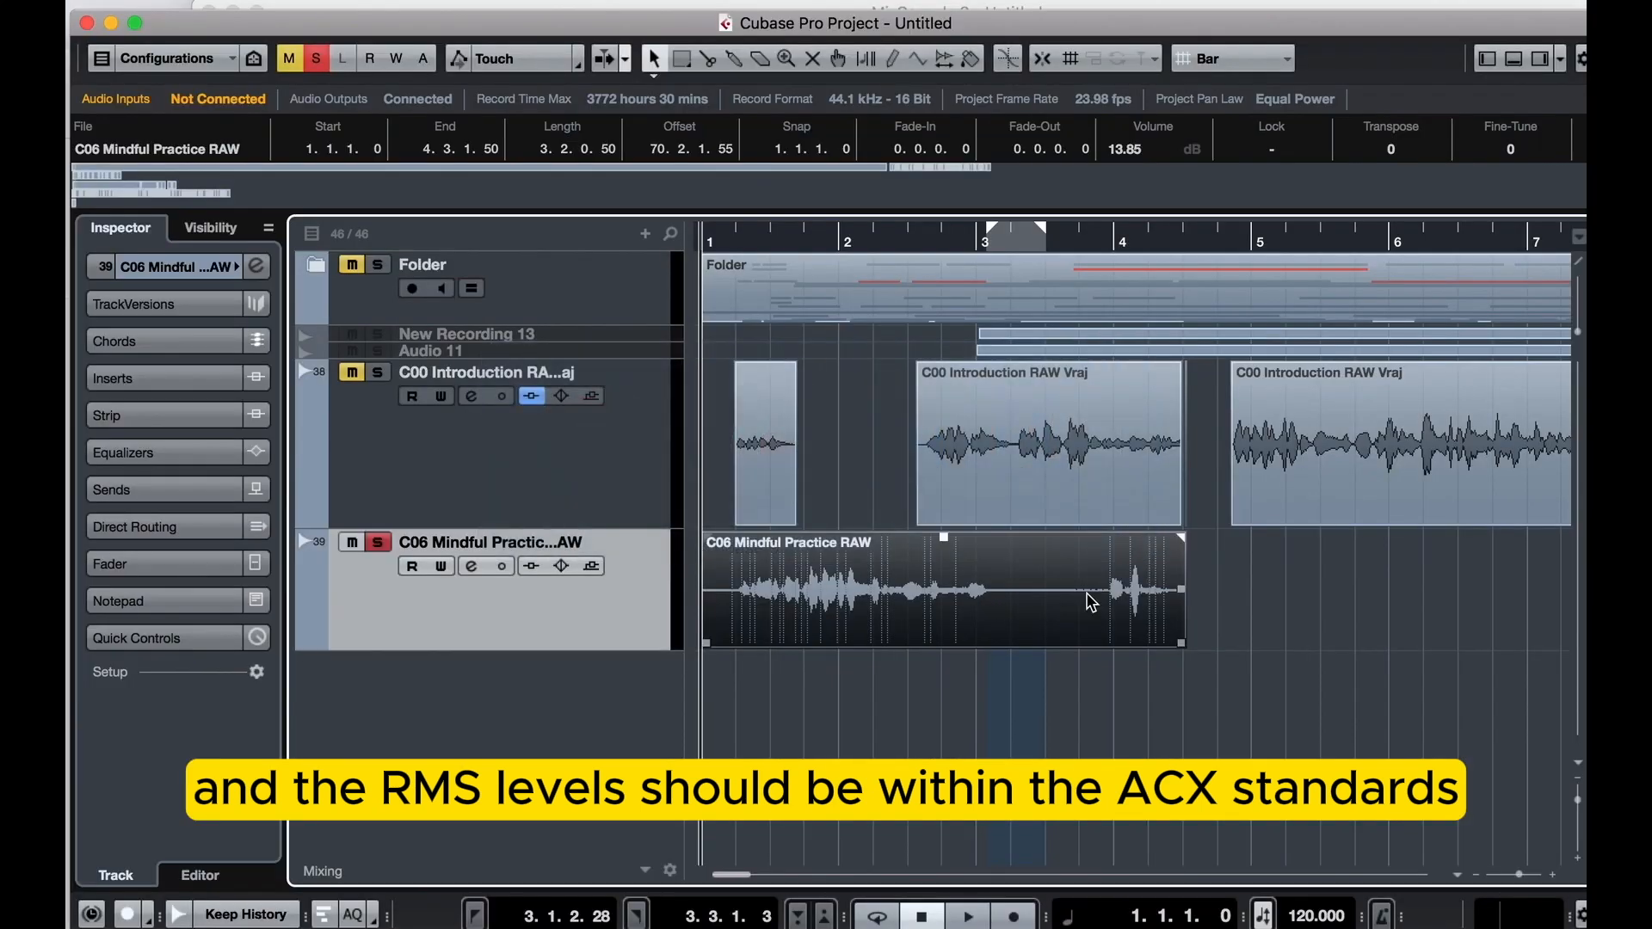
left_click(867, 446)
left_click(988, 487)
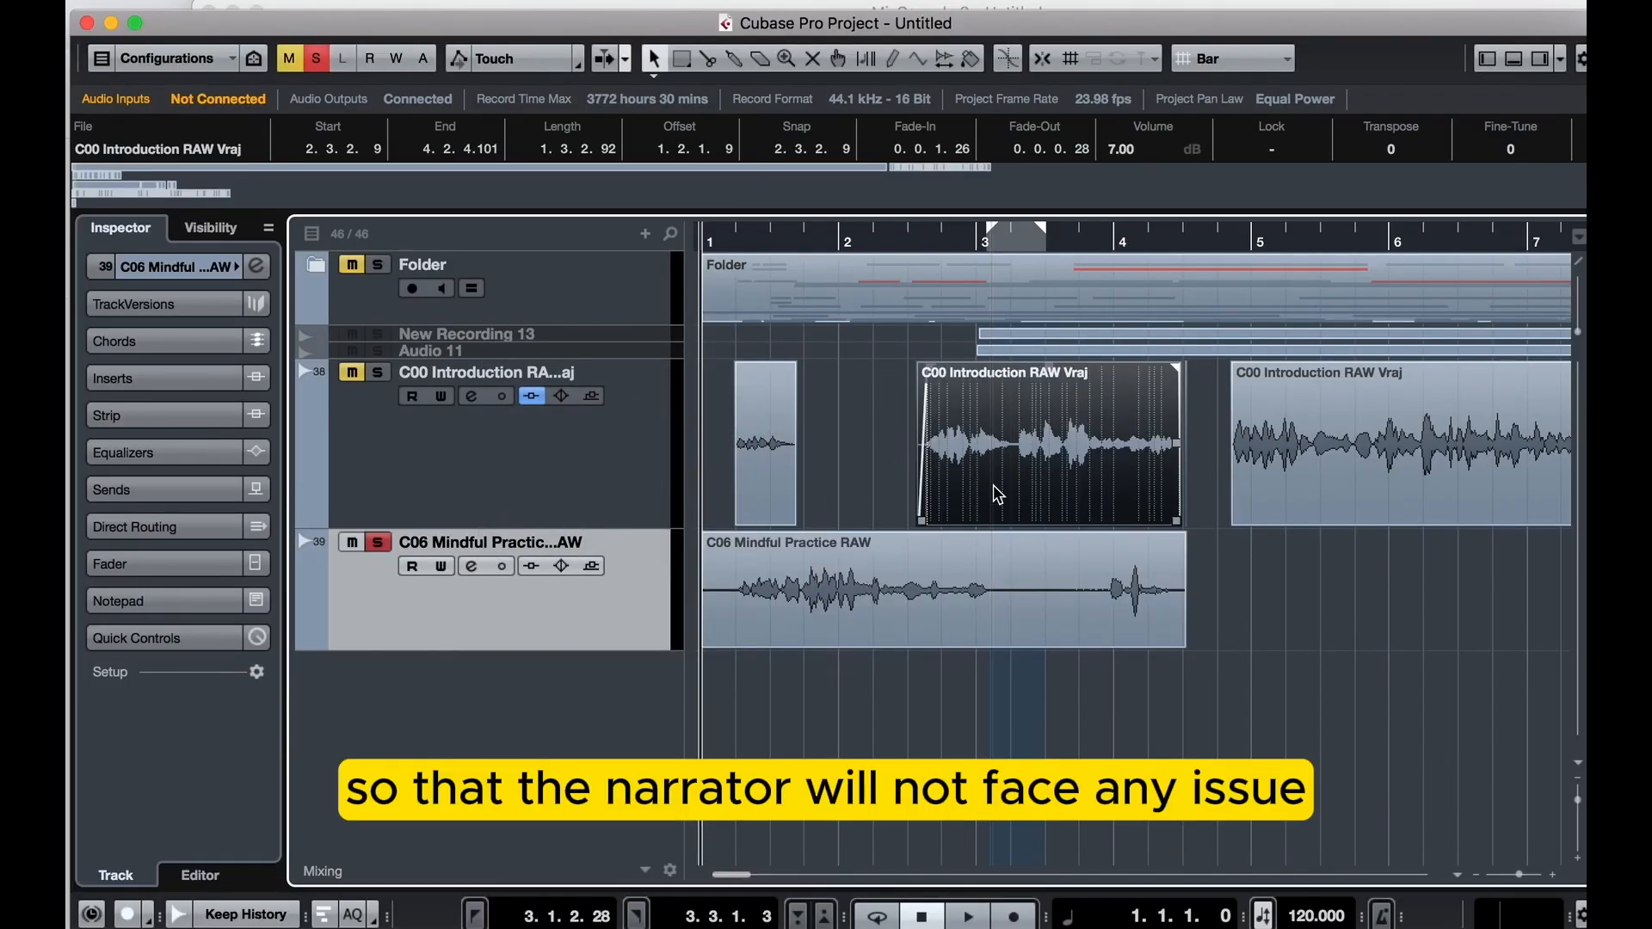
Look through the C00 Introduction clips along the timeline to about bar 19 and return to the project start
key("g")
scroll(1079, 474, "right", 5)
scroll(1111, 477, "right", 10)
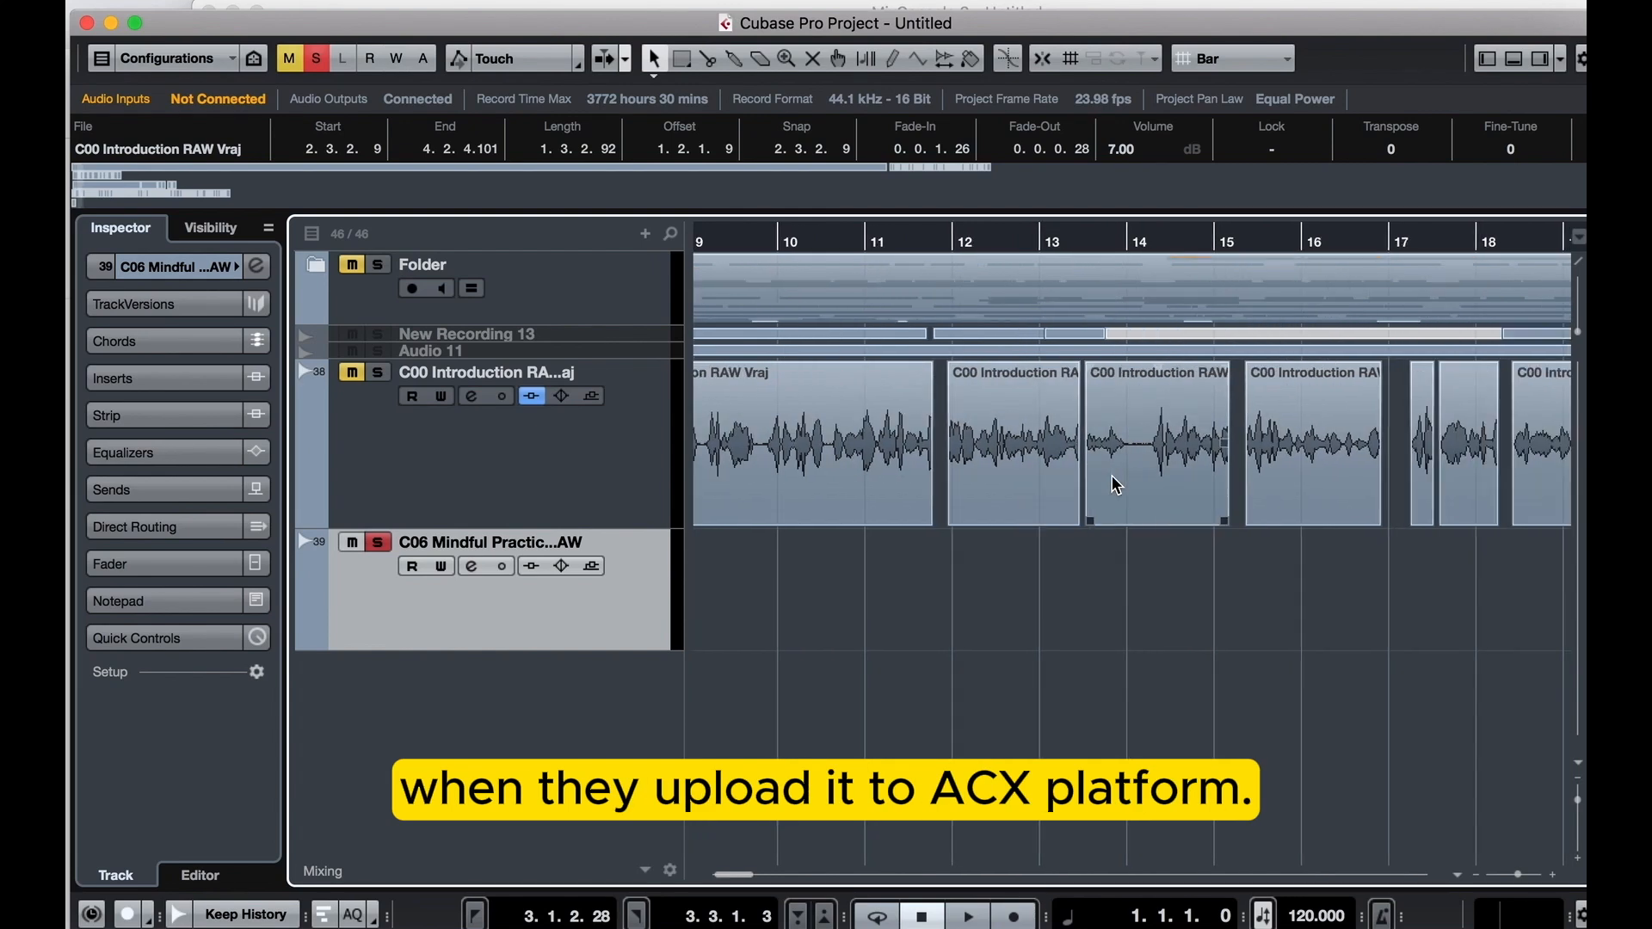
scroll(1139, 470, "right", 4)
scroll(1151, 466, "left", 4)
scroll(1149, 463, "left", 12)
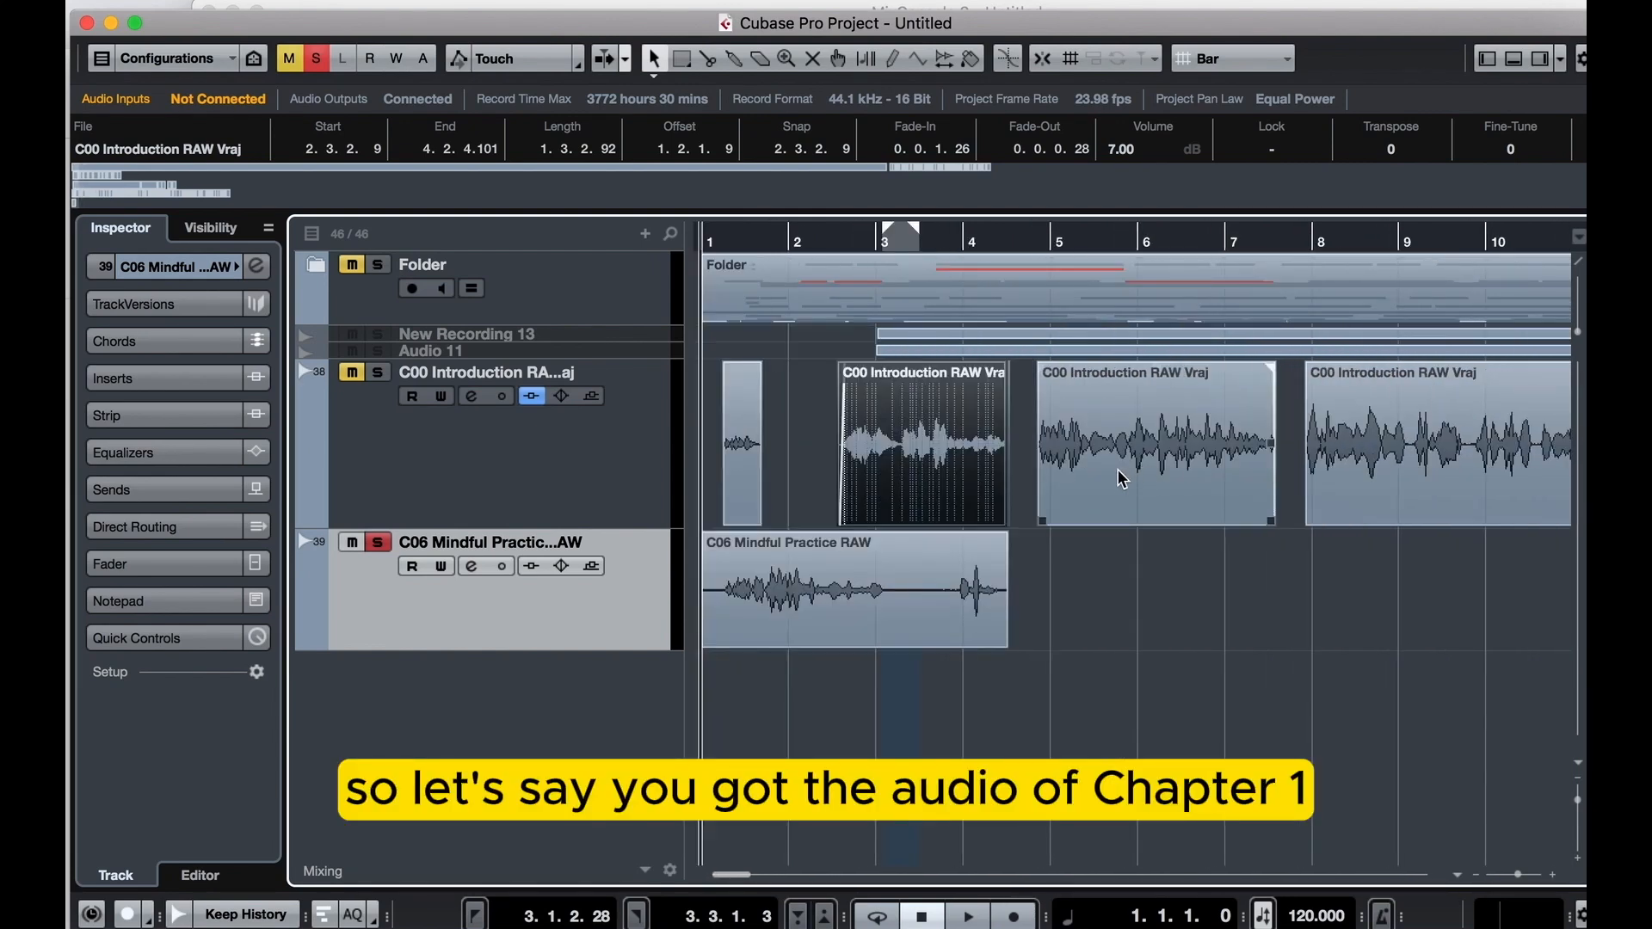
Examine the spaces between words in the C00 Introduction clips, closely around bar 3 and at the quiet passage near bar 14
scroll(907, 580, "up", 10)
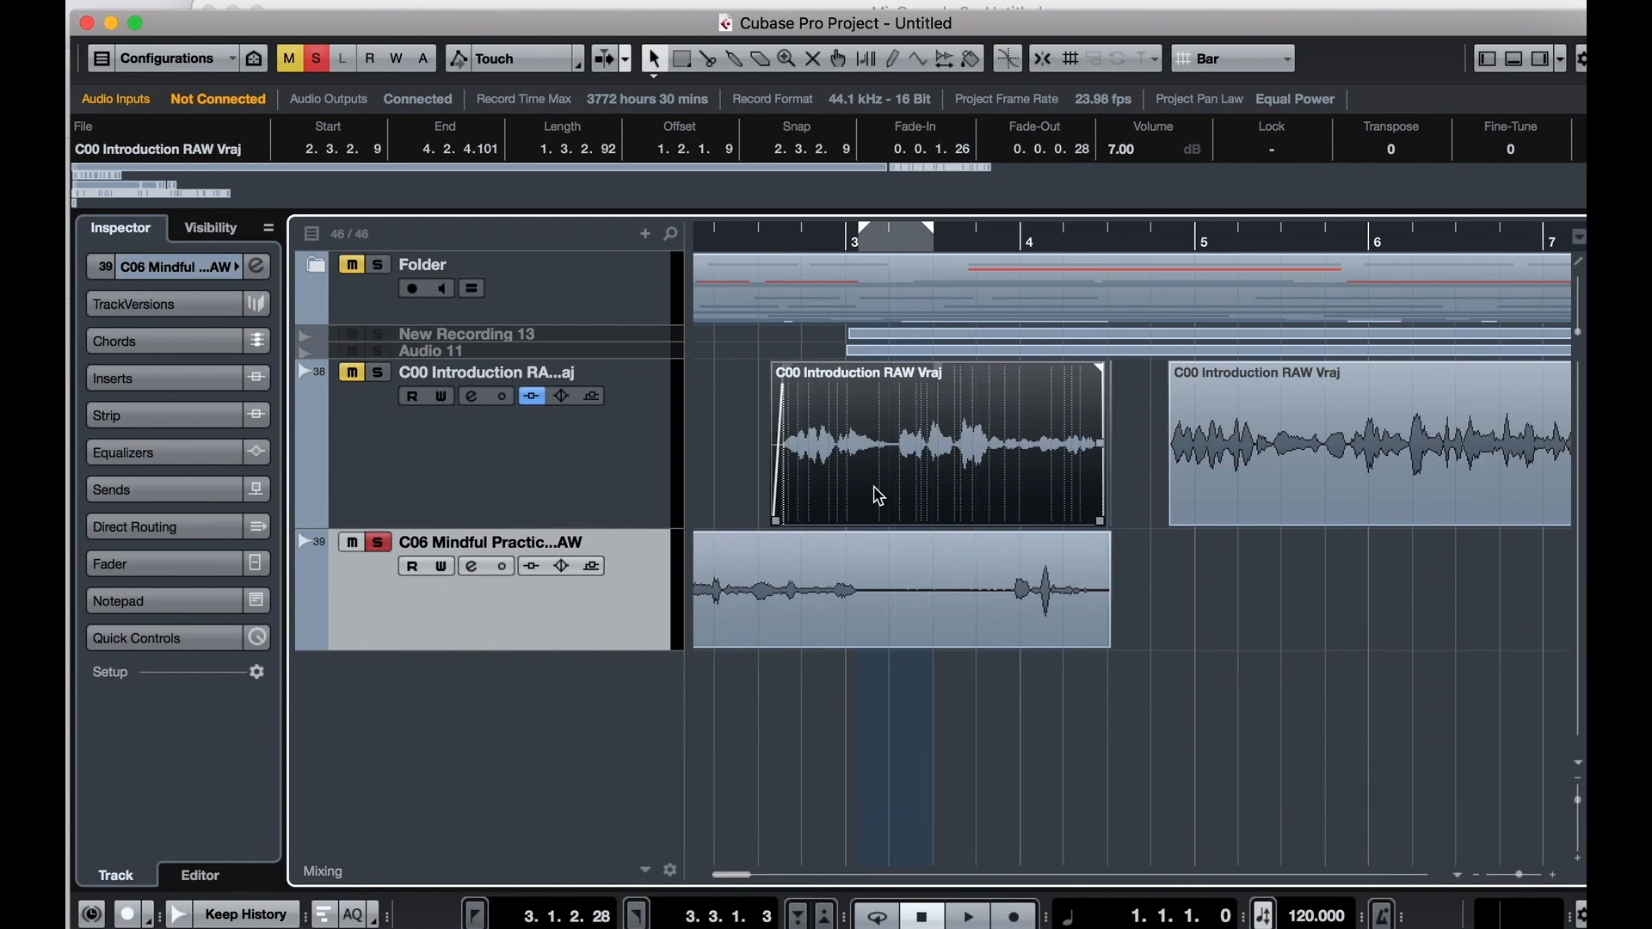
scroll(1143, 469, "up", 5)
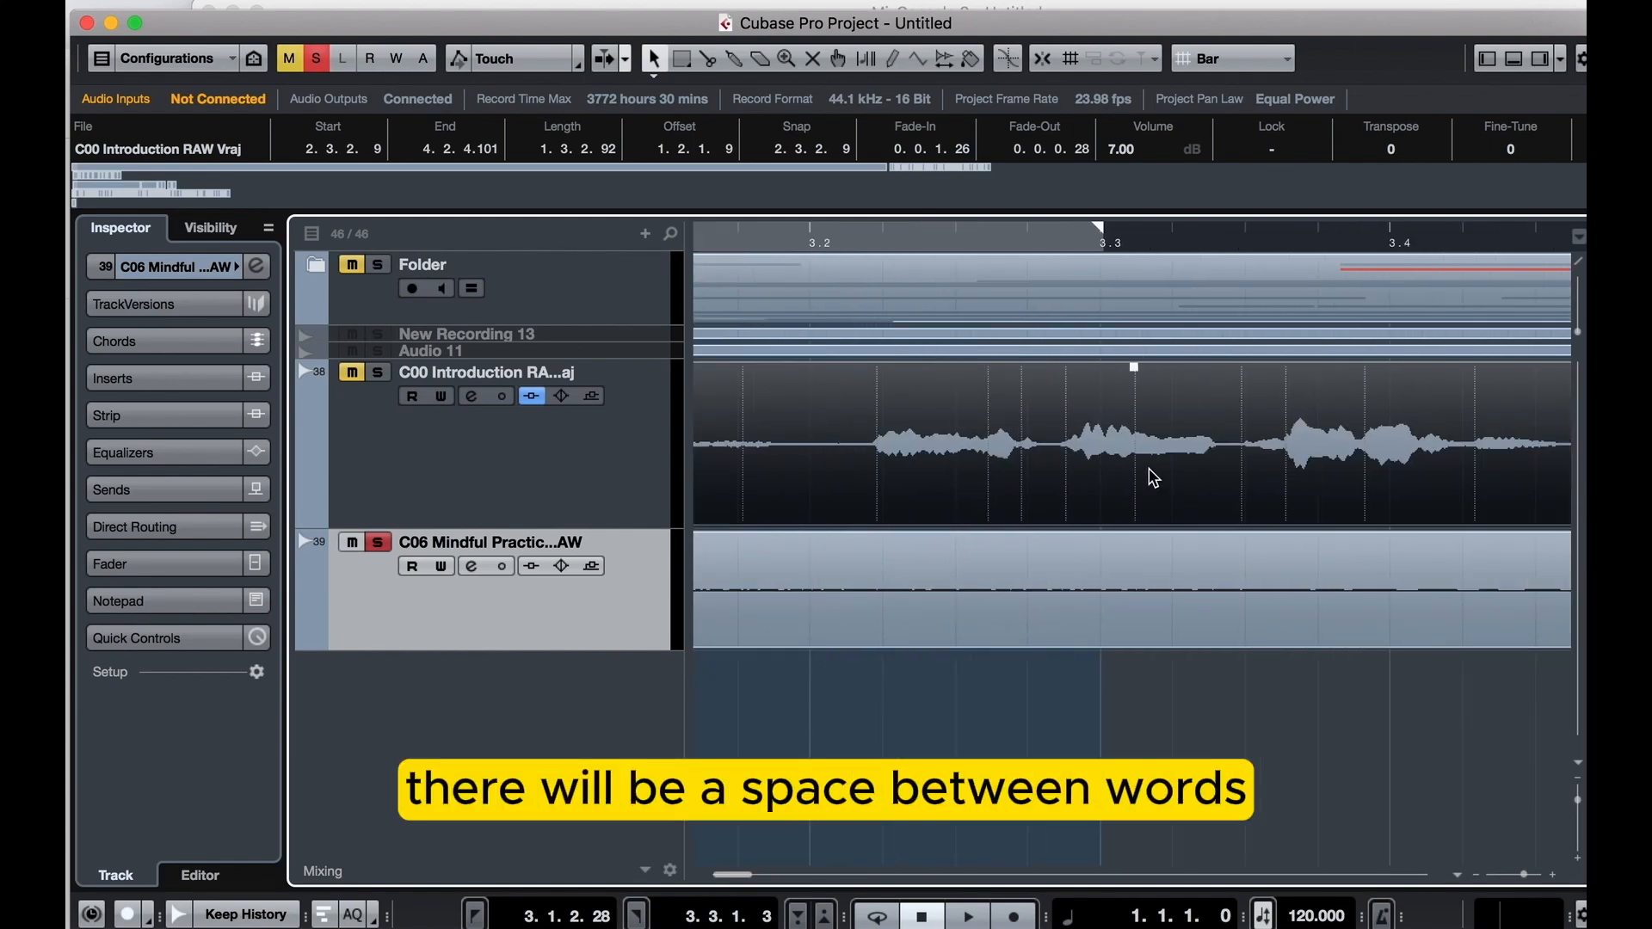
scroll(1151, 455, "down", 10)
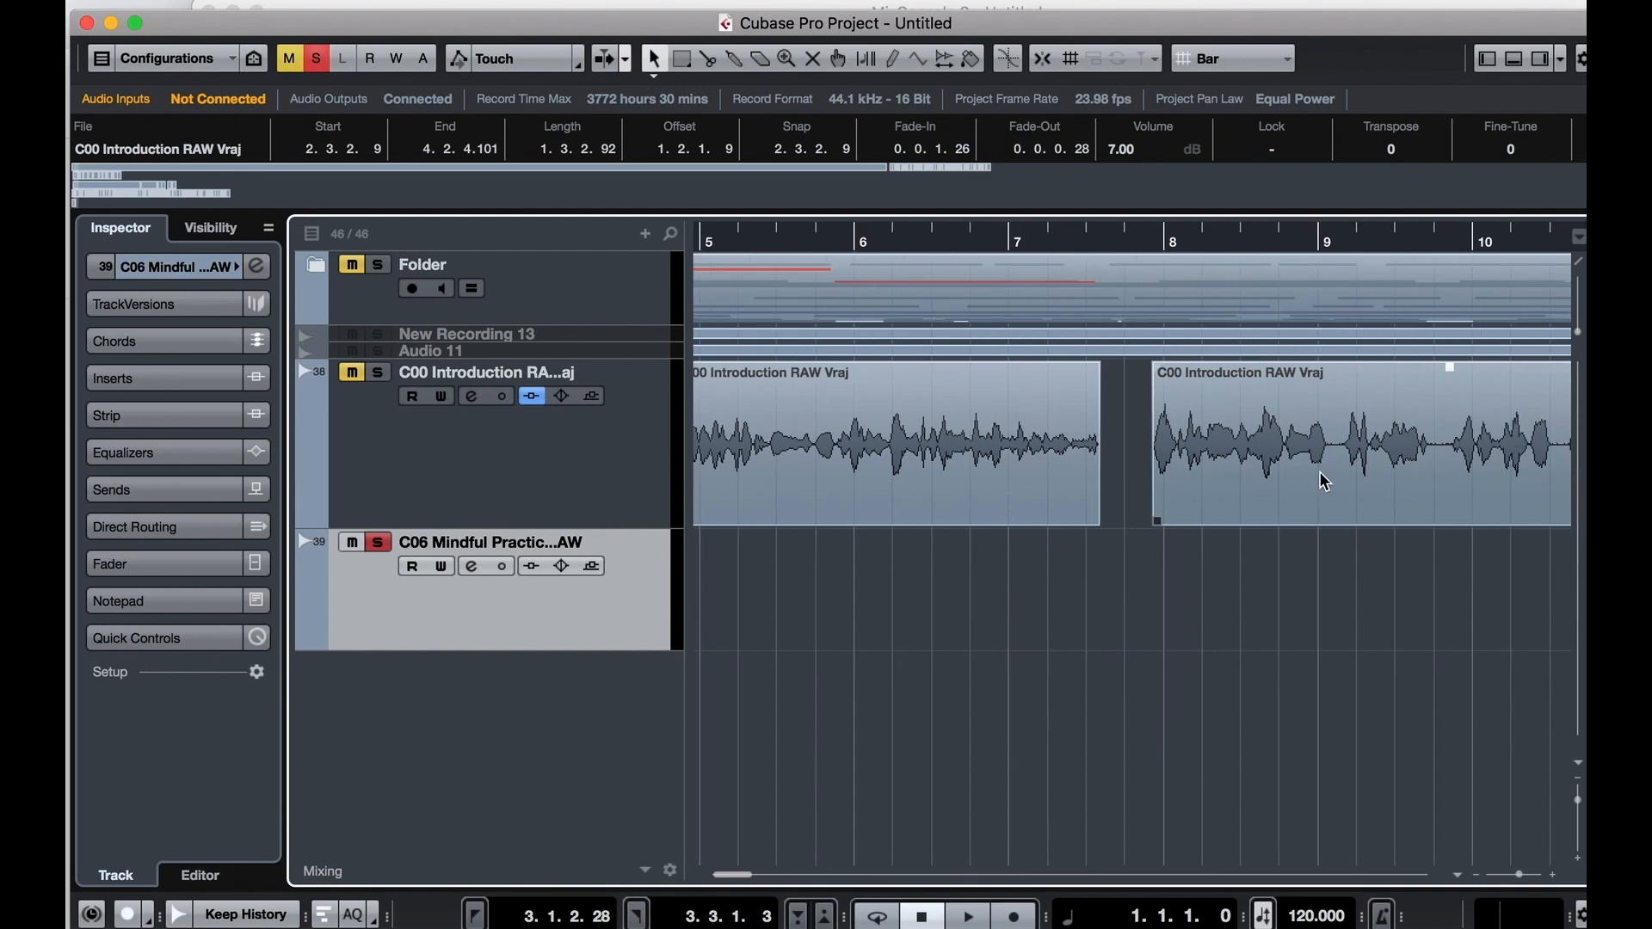
scroll(1333, 473, "right", 5)
scroll(1334, 473, "right", 3)
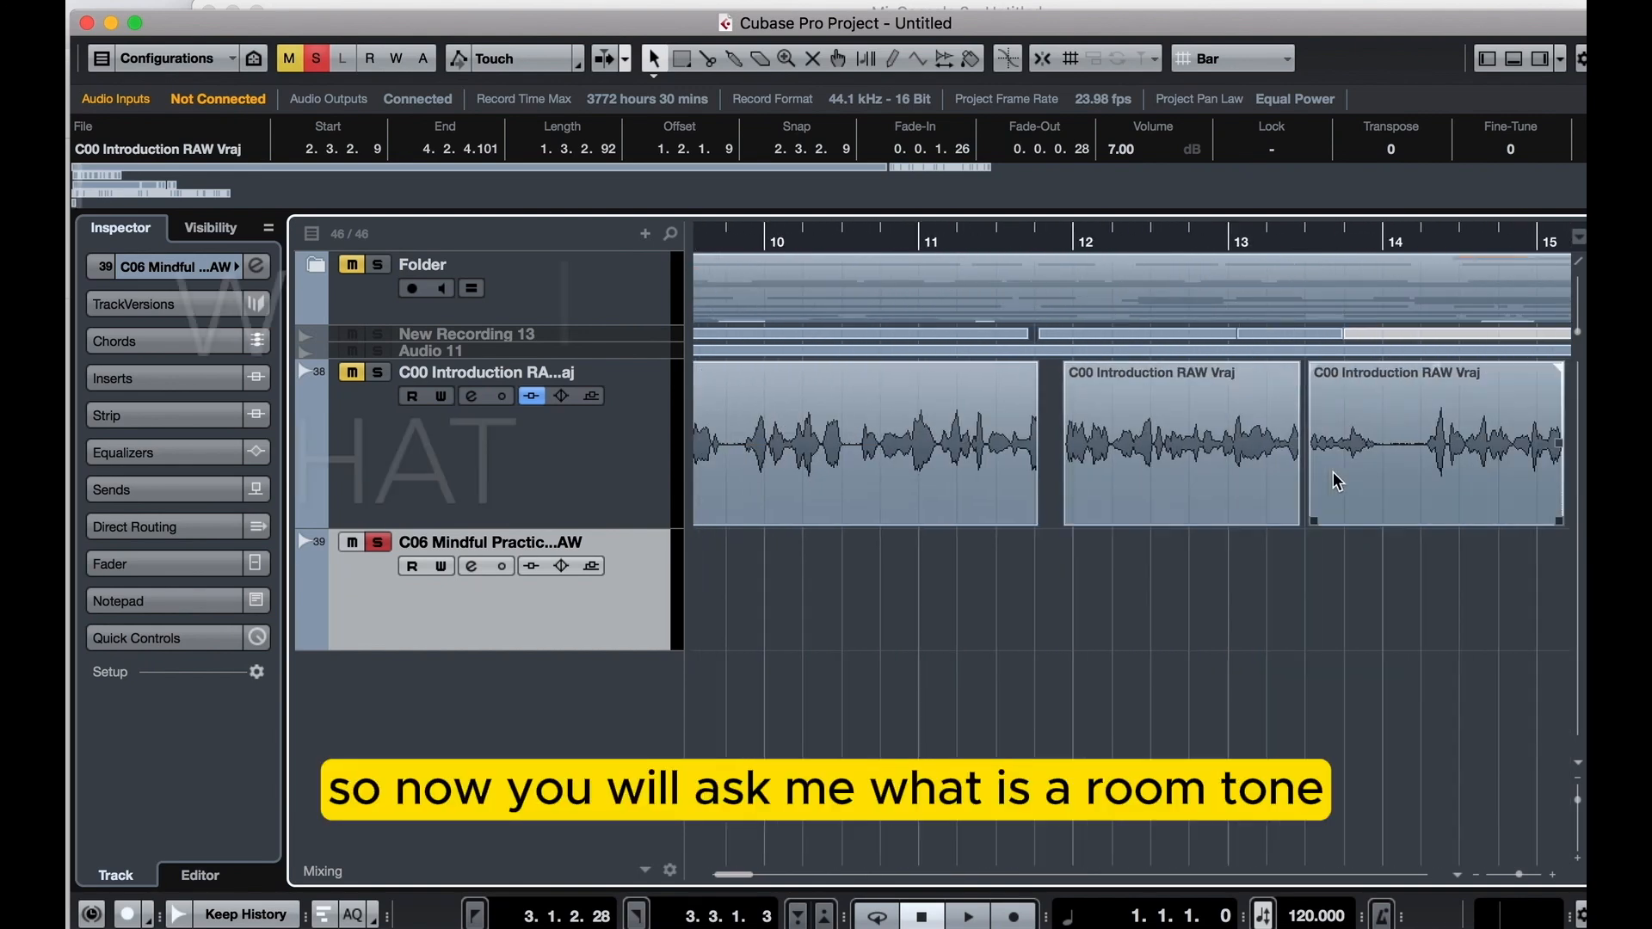
scroll(1312, 469, "up", 5)
scroll(1121, 453, "up", 4)
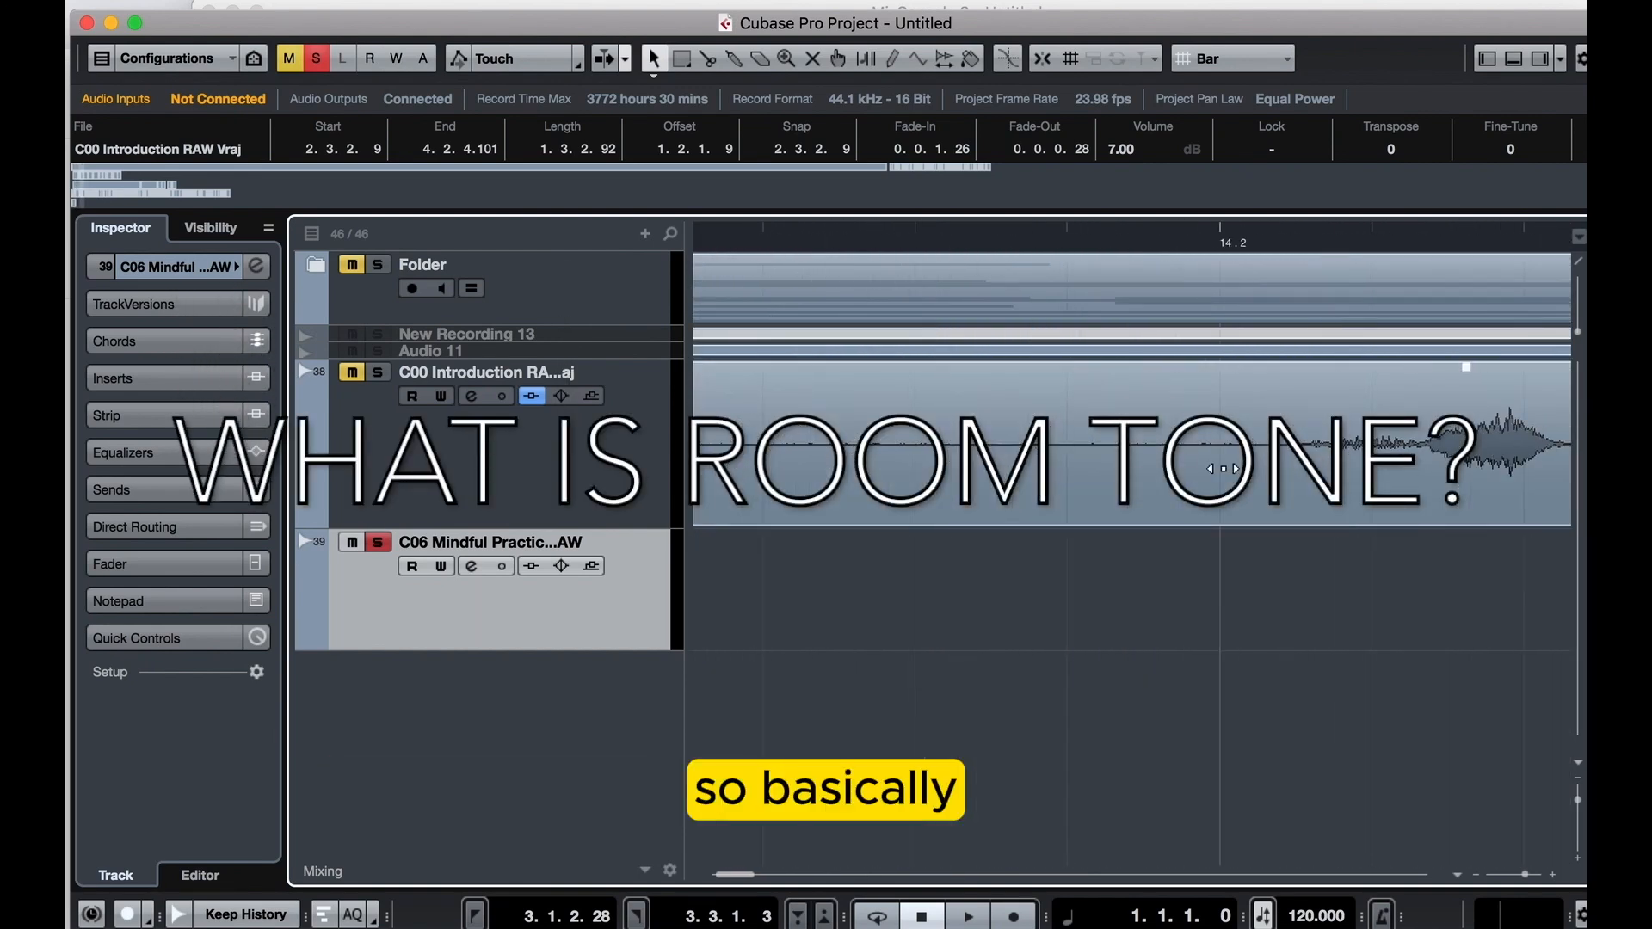
Inspect the pauses and fade-out of the C00 Introduction clip ending near bar 17, and return to the C06 Mindful Practice RAW clip
scroll(1121, 452, "down", 9)
scroll(1225, 466, "right", 5)
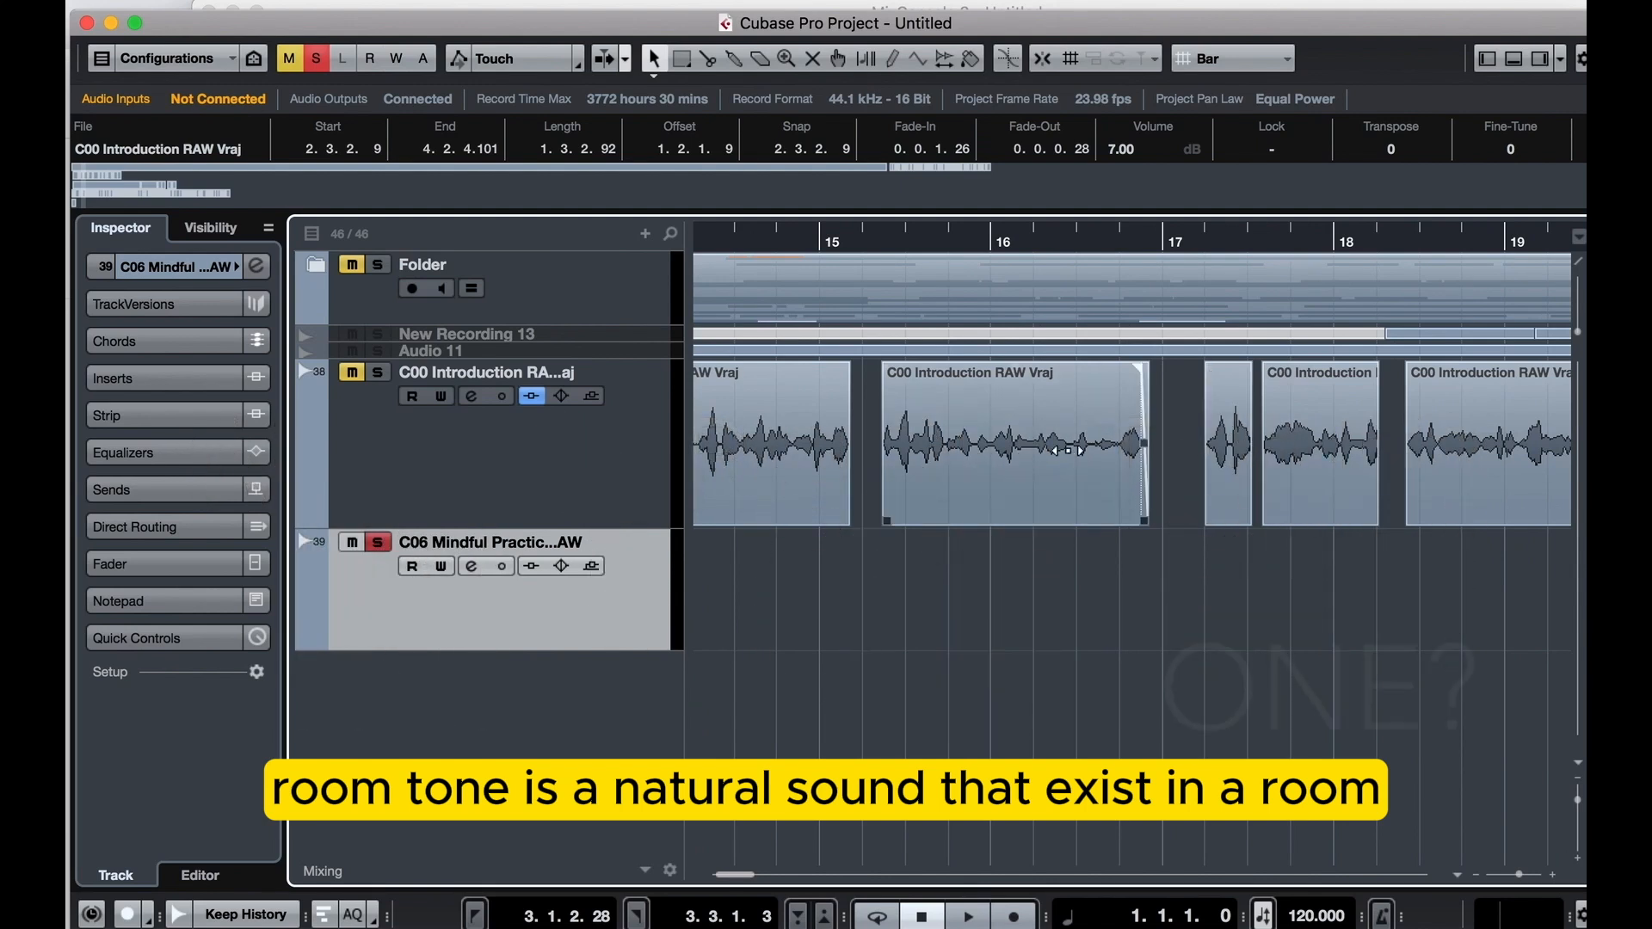
scroll(1226, 466, "up", 10)
scroll(1107, 462, "down", 12)
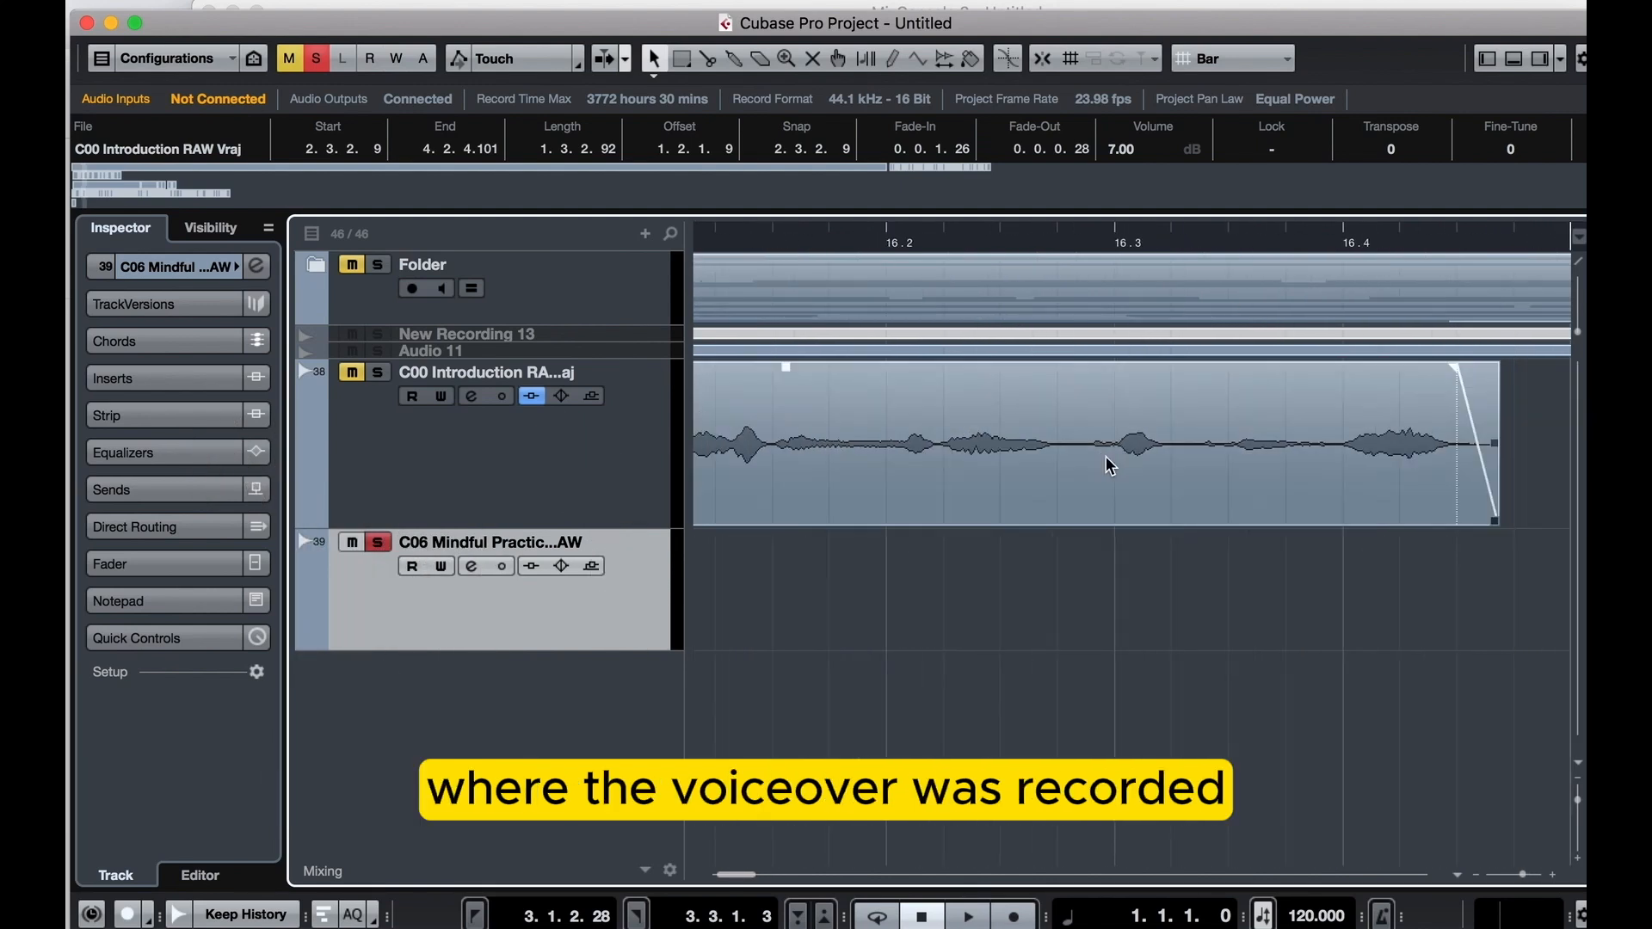
scroll(1065, 516, "left", 8)
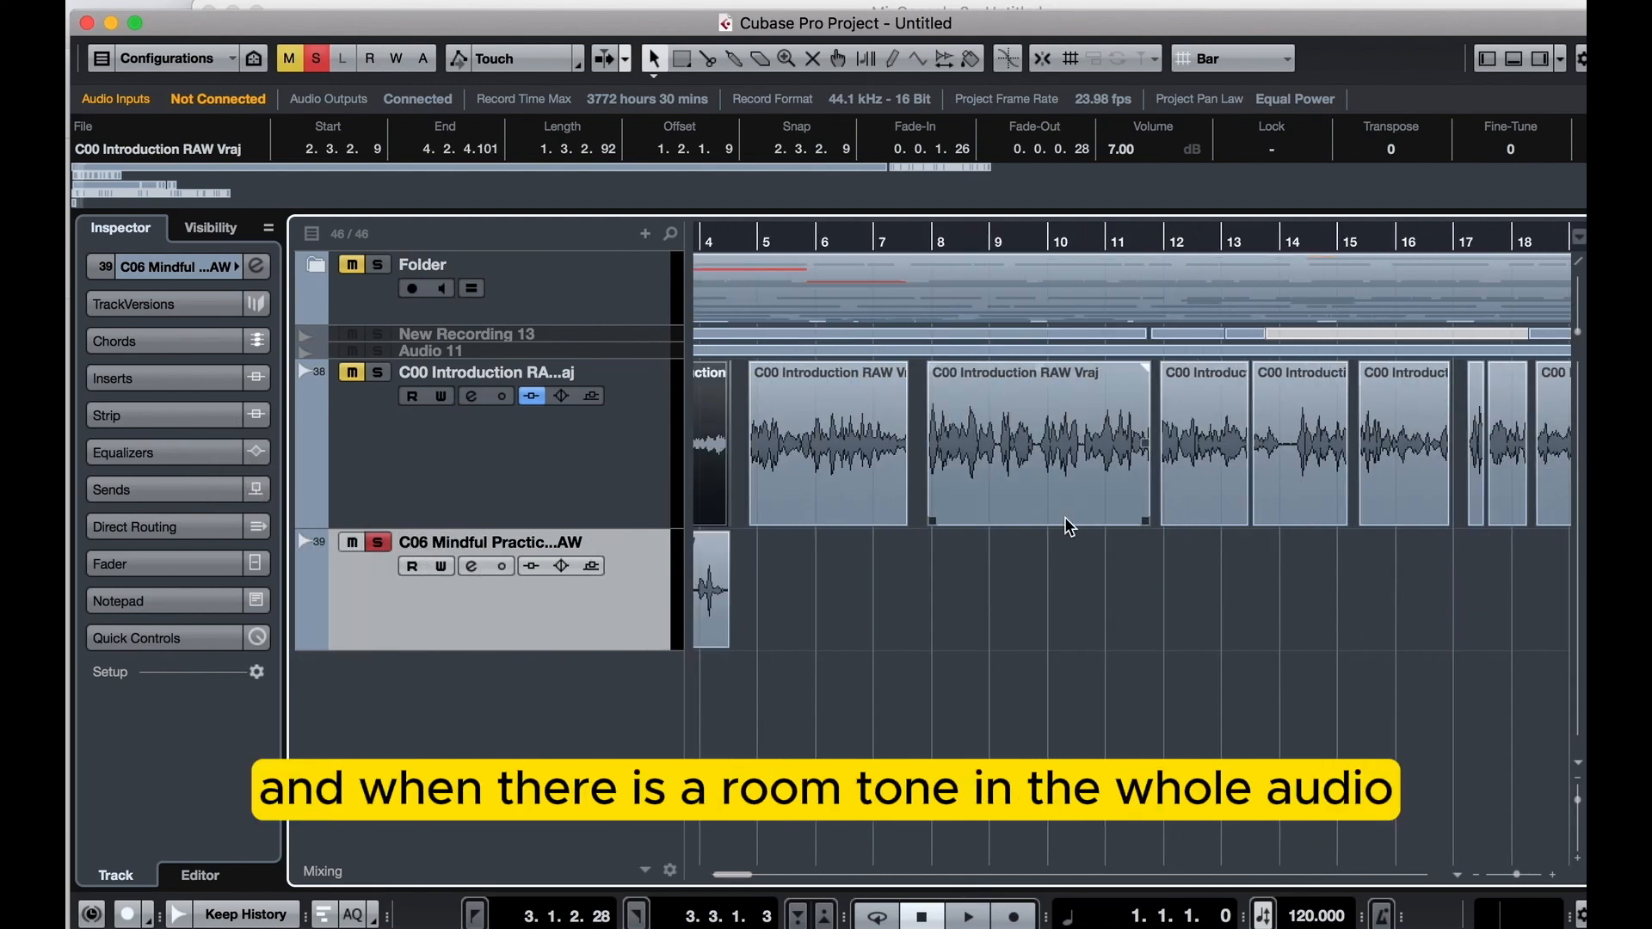
scroll(832, 610, "up", 5)
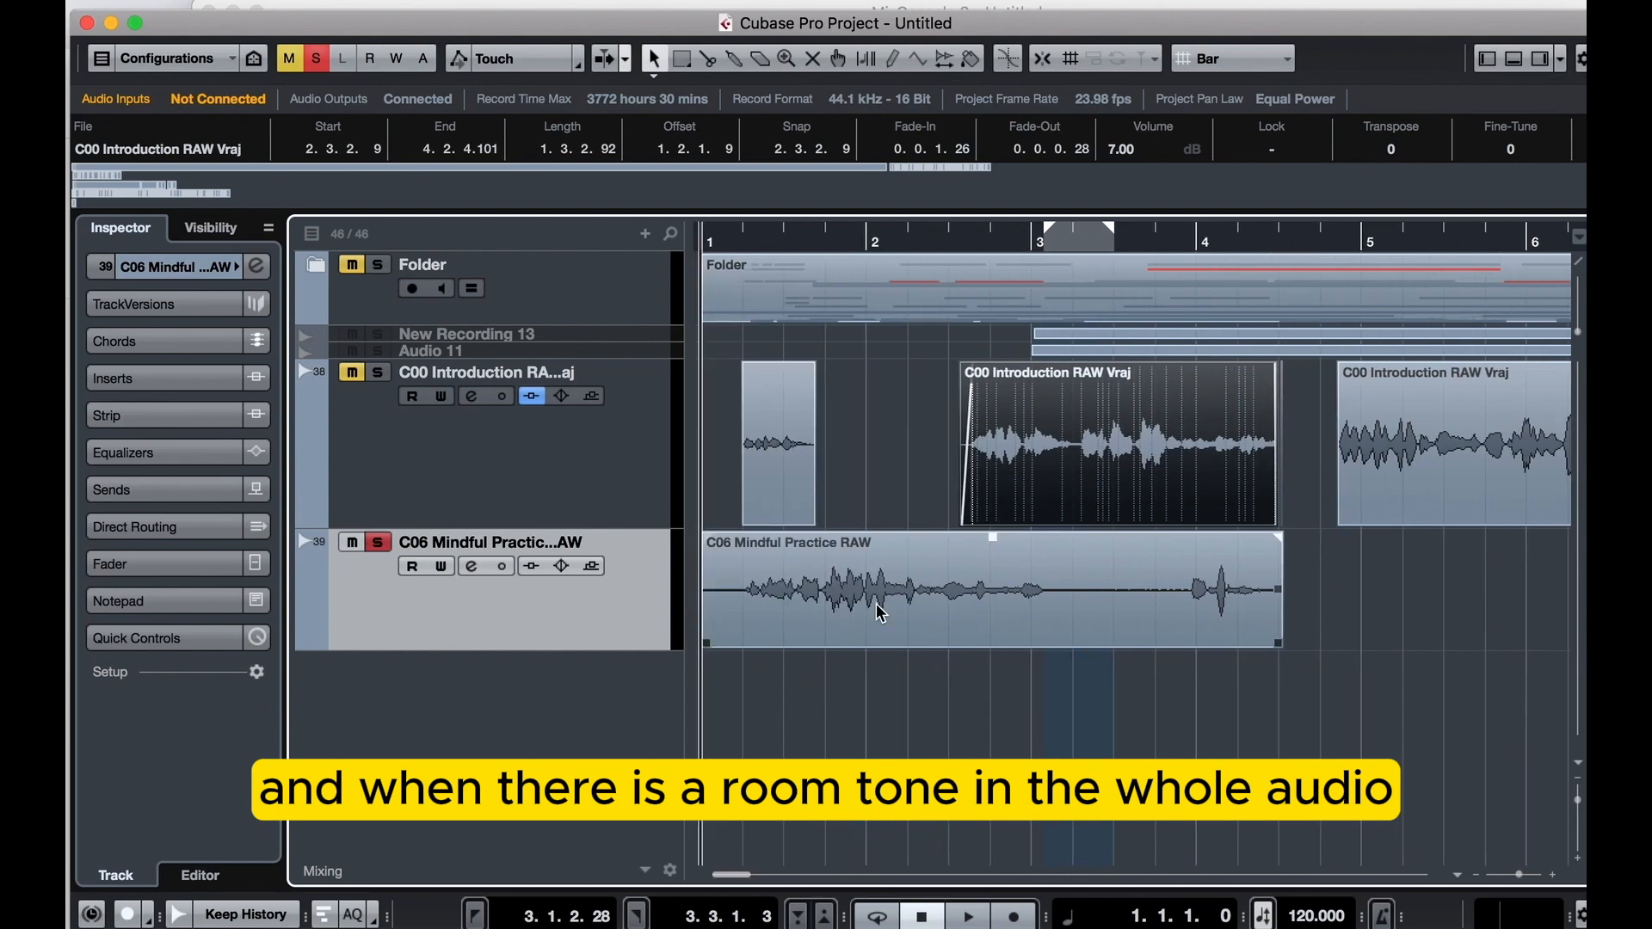
Shift the Cubase project window slightly upward and leave all clips deselected
left_click(1106, 711)
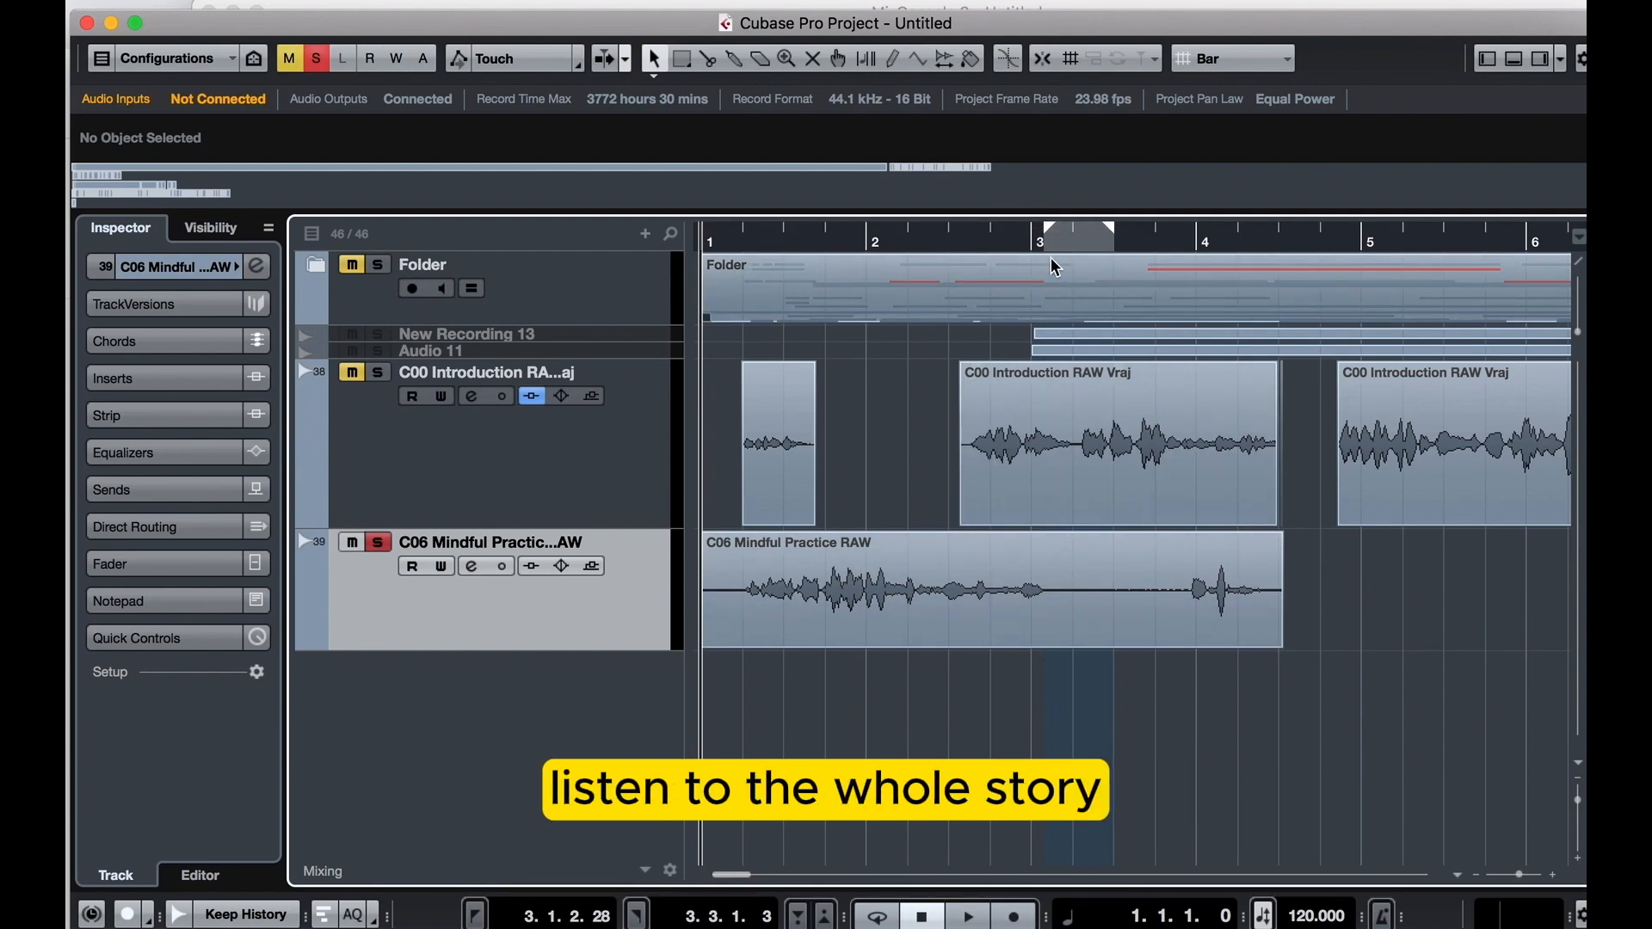
left_click(793, 556)
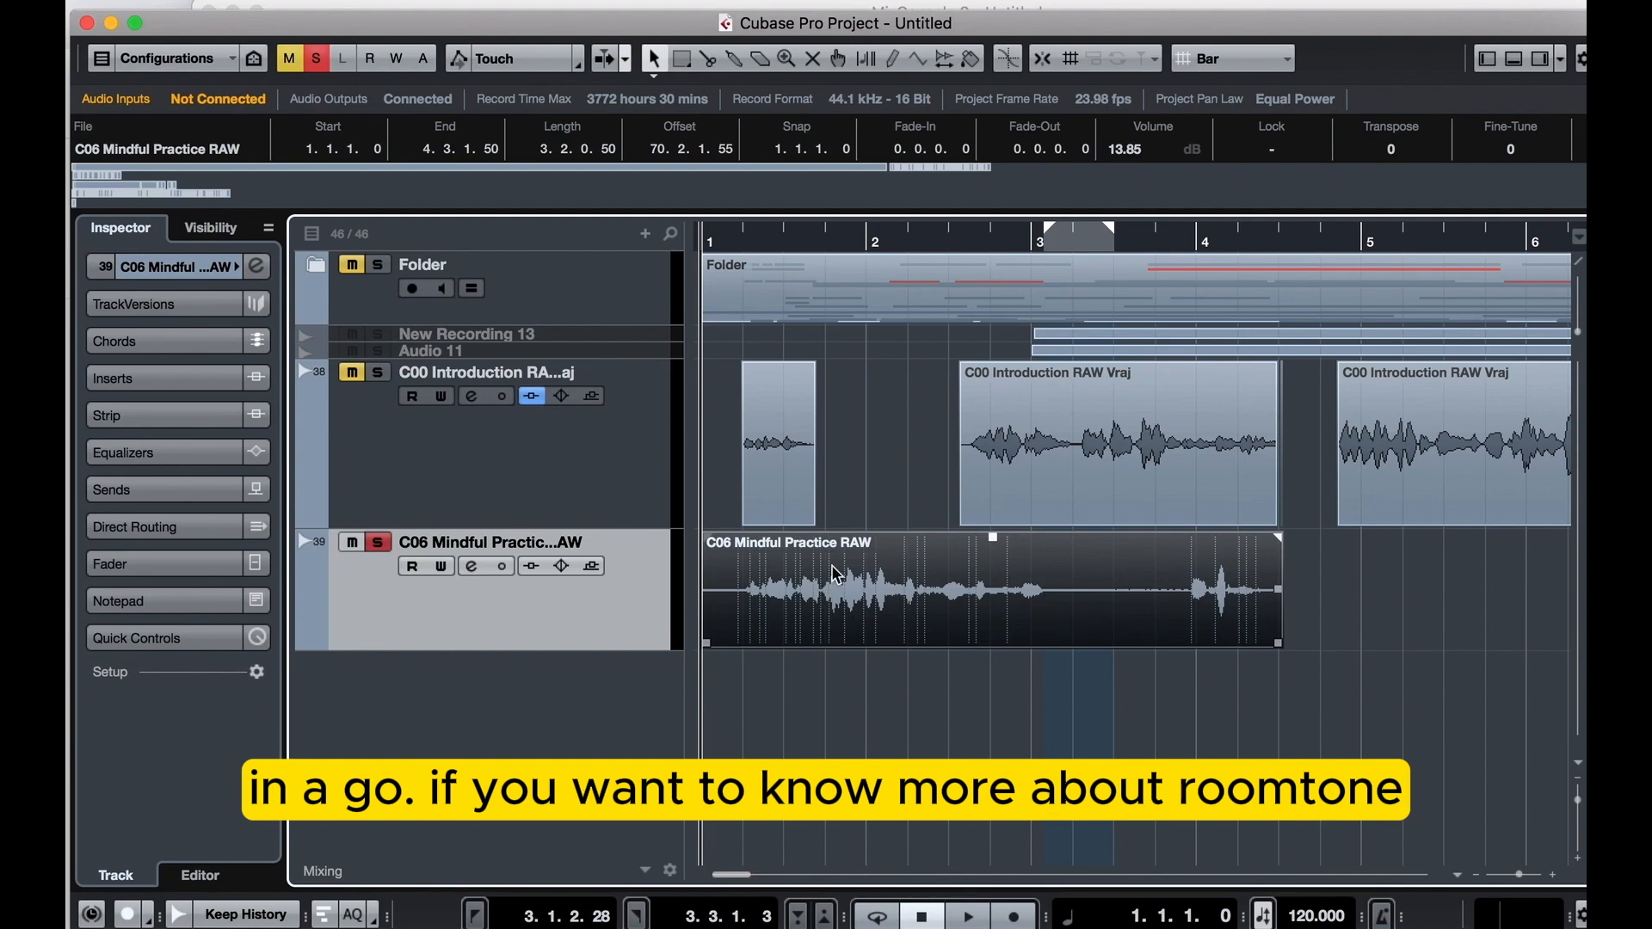
left_click_drag(673, 25, 673, 14)
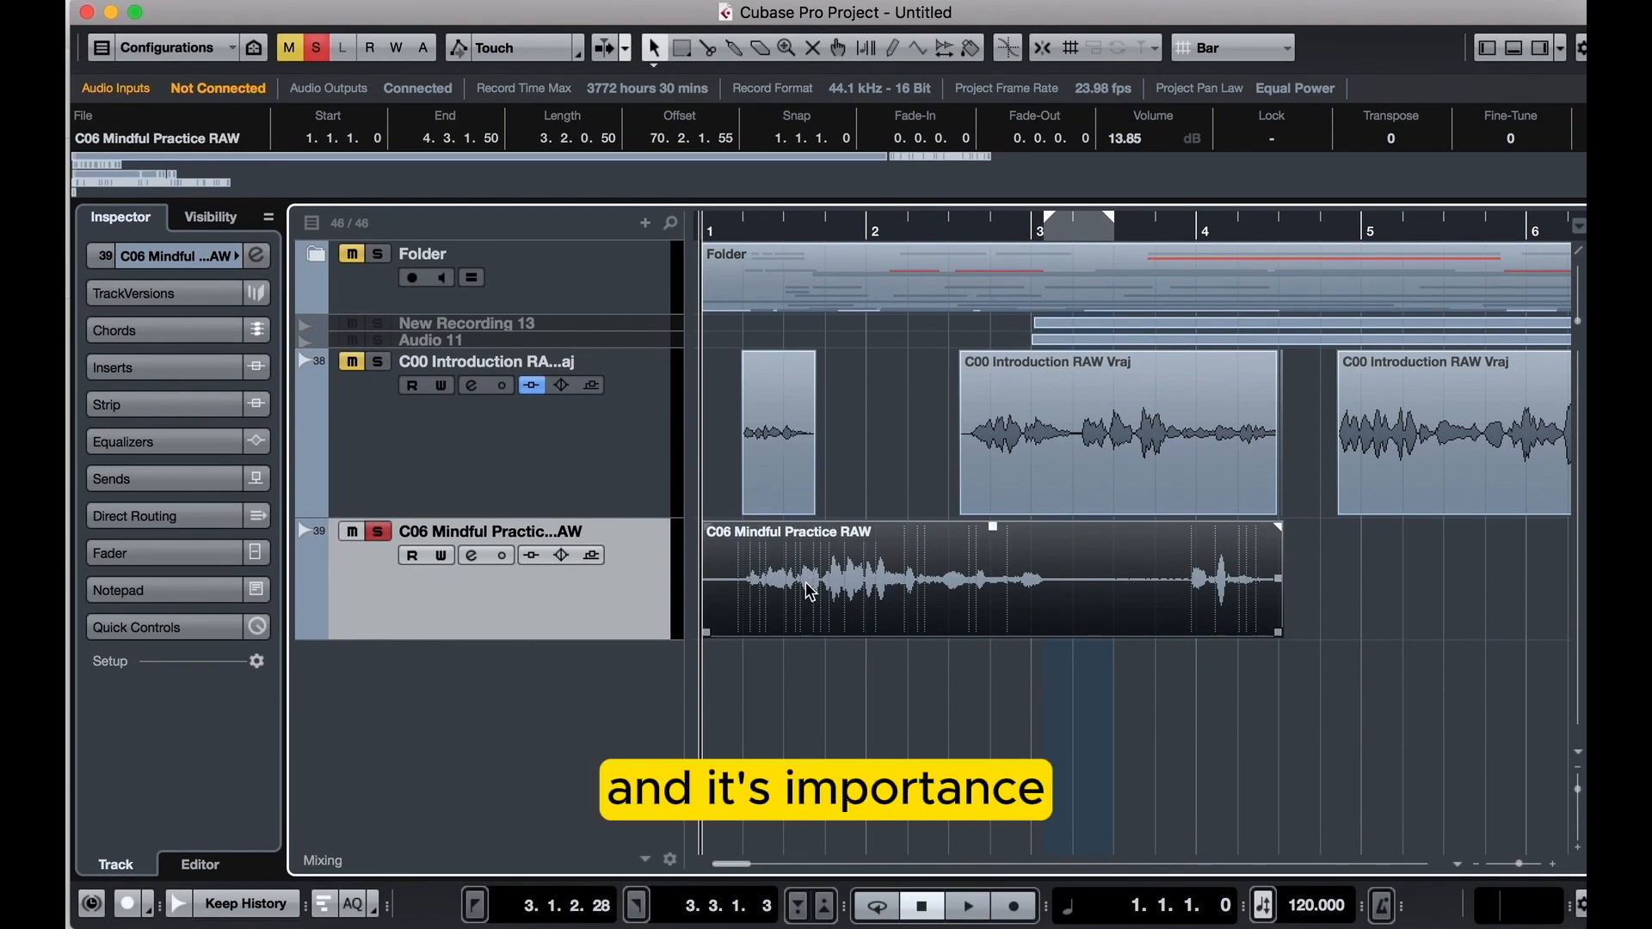
left_click(885, 450)
Compare the gaps between phrases across the C00 Introduction clips and within the C06 Mindful Practice RAW clip
key("g")
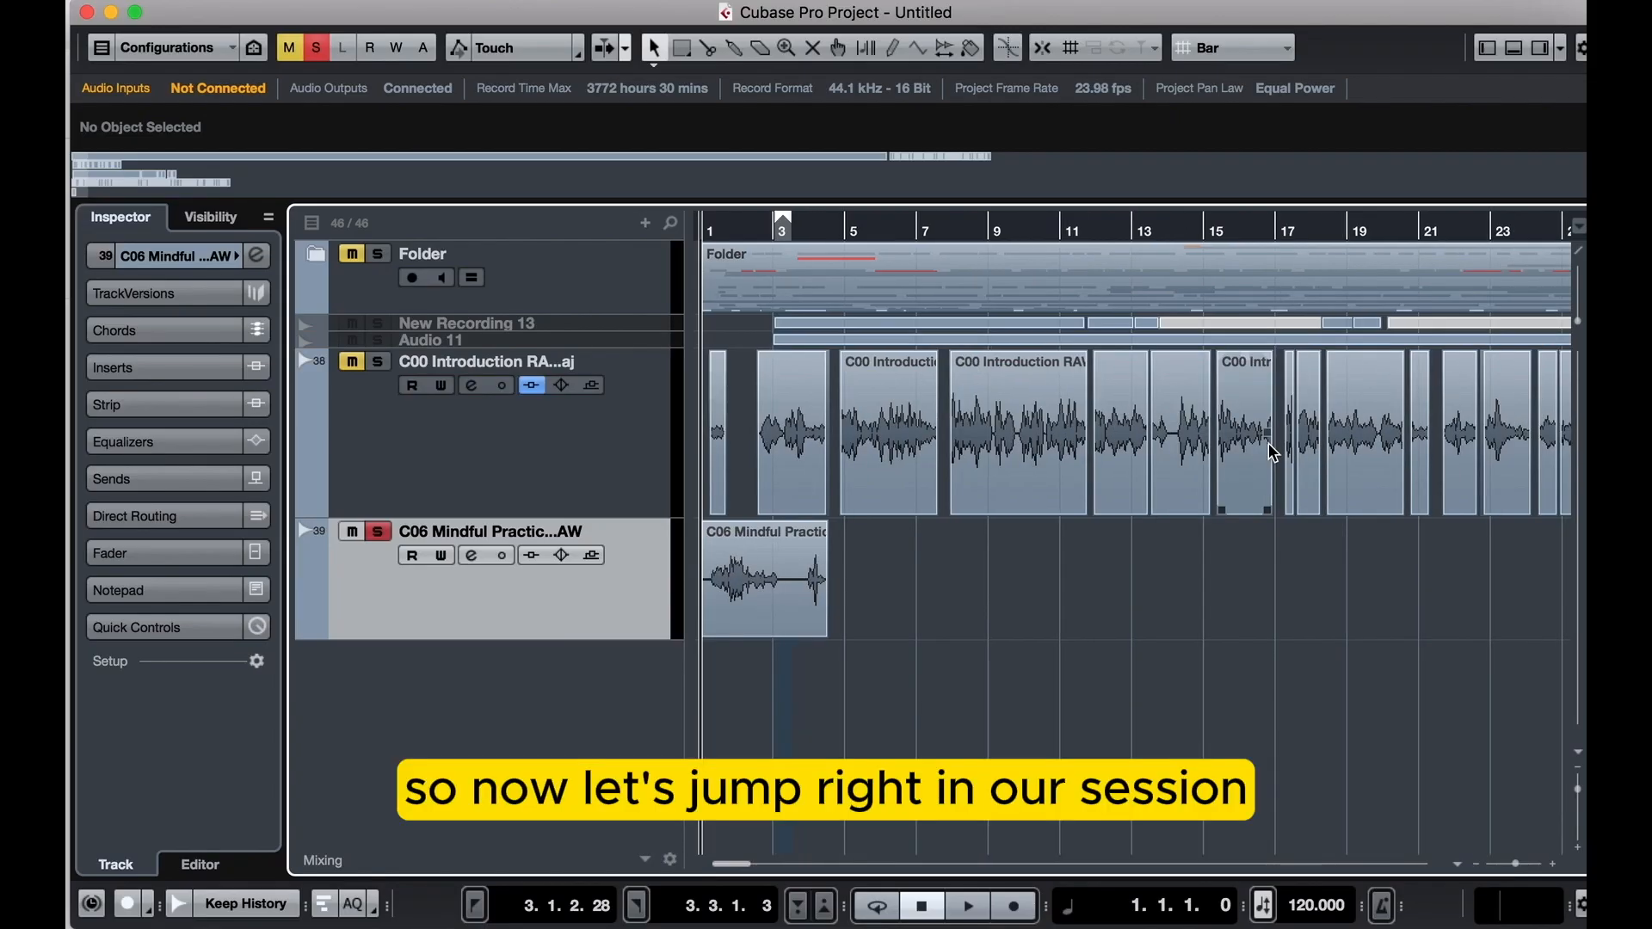
key("h")
scroll(1273, 453, "left", 10)
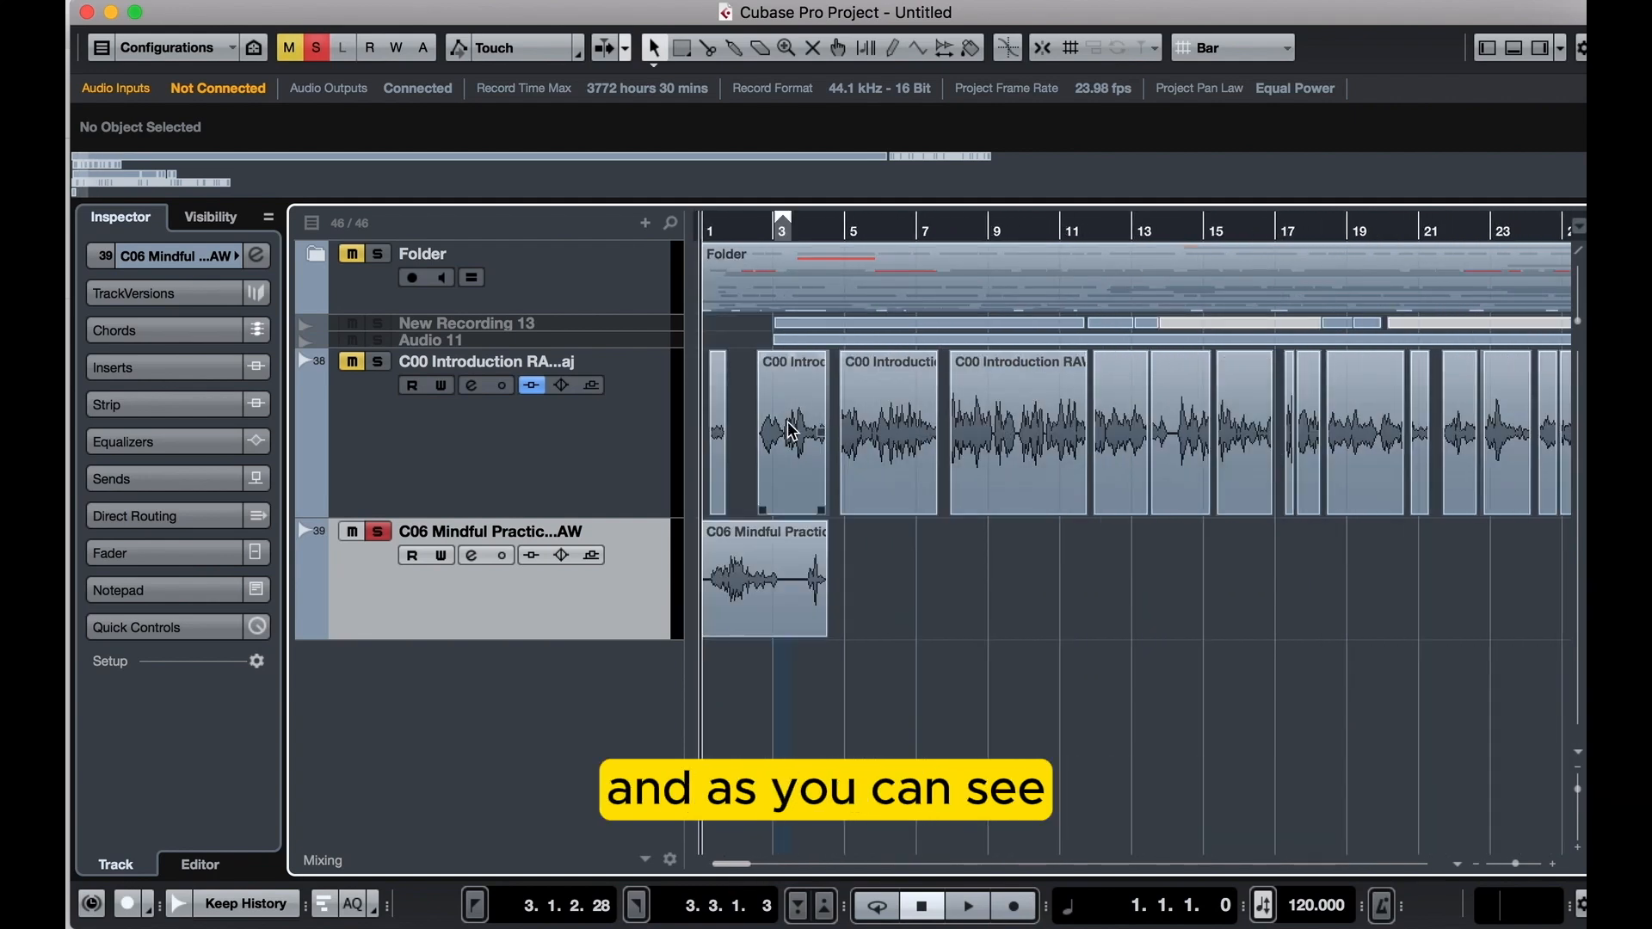
key("h")
key("h")
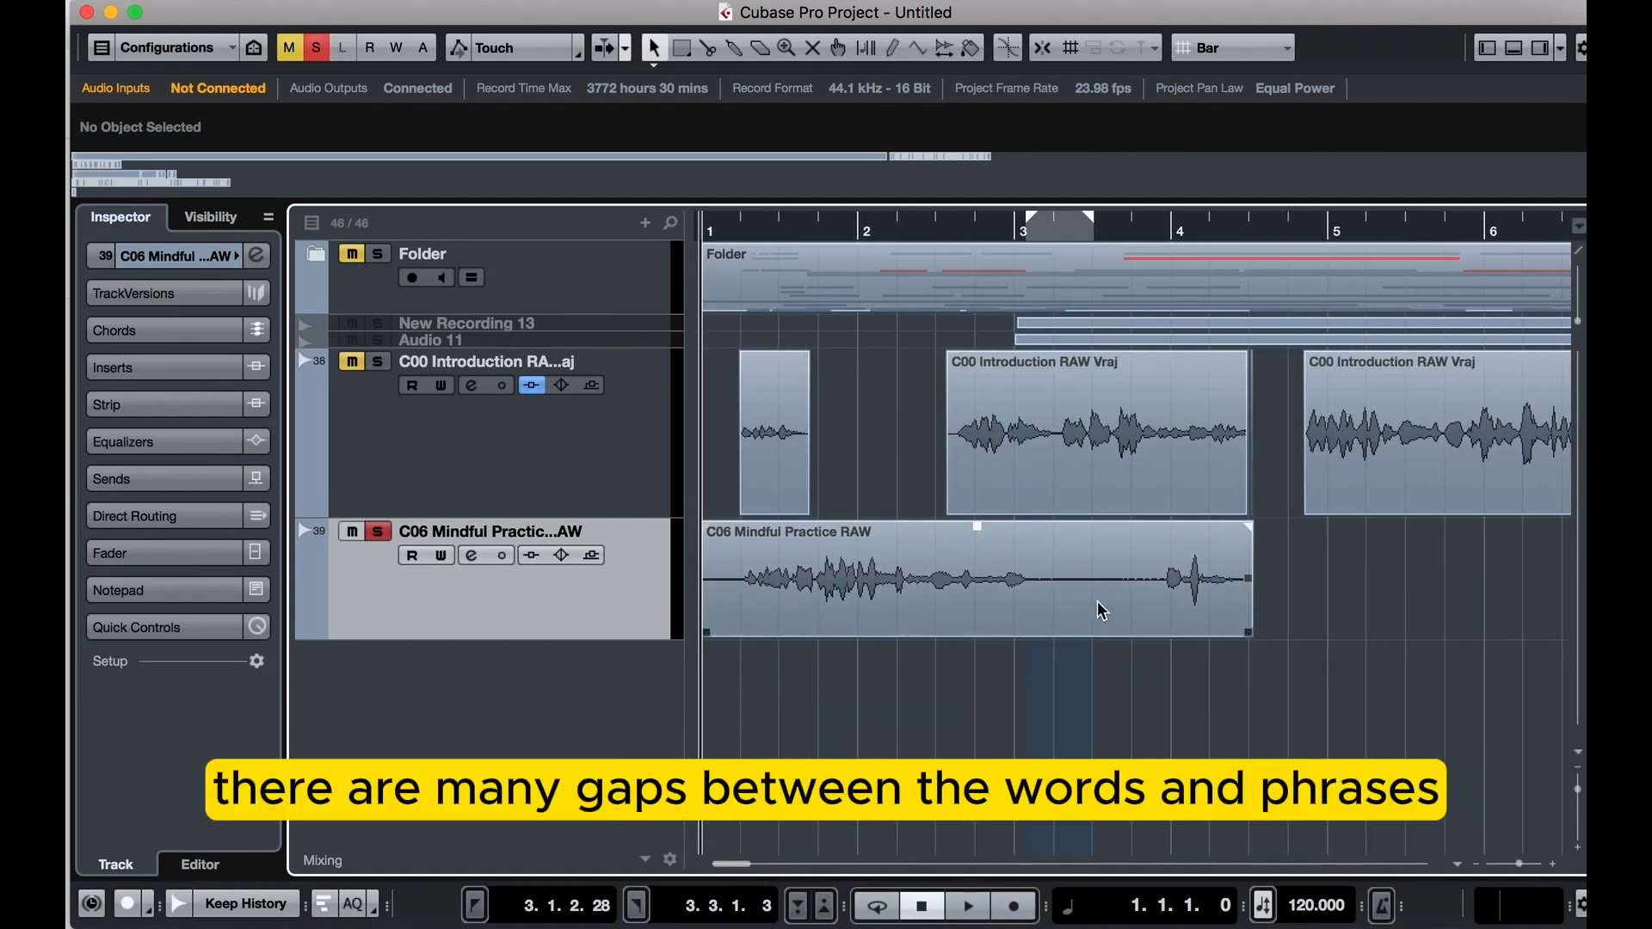
Turn on cycle for the marked range just after bar 3 and play the quiet gap in the C06 Mindful Practice RAW clip
scroll(1105, 602, "up", 5)
scroll(1015, 629, "up", 3)
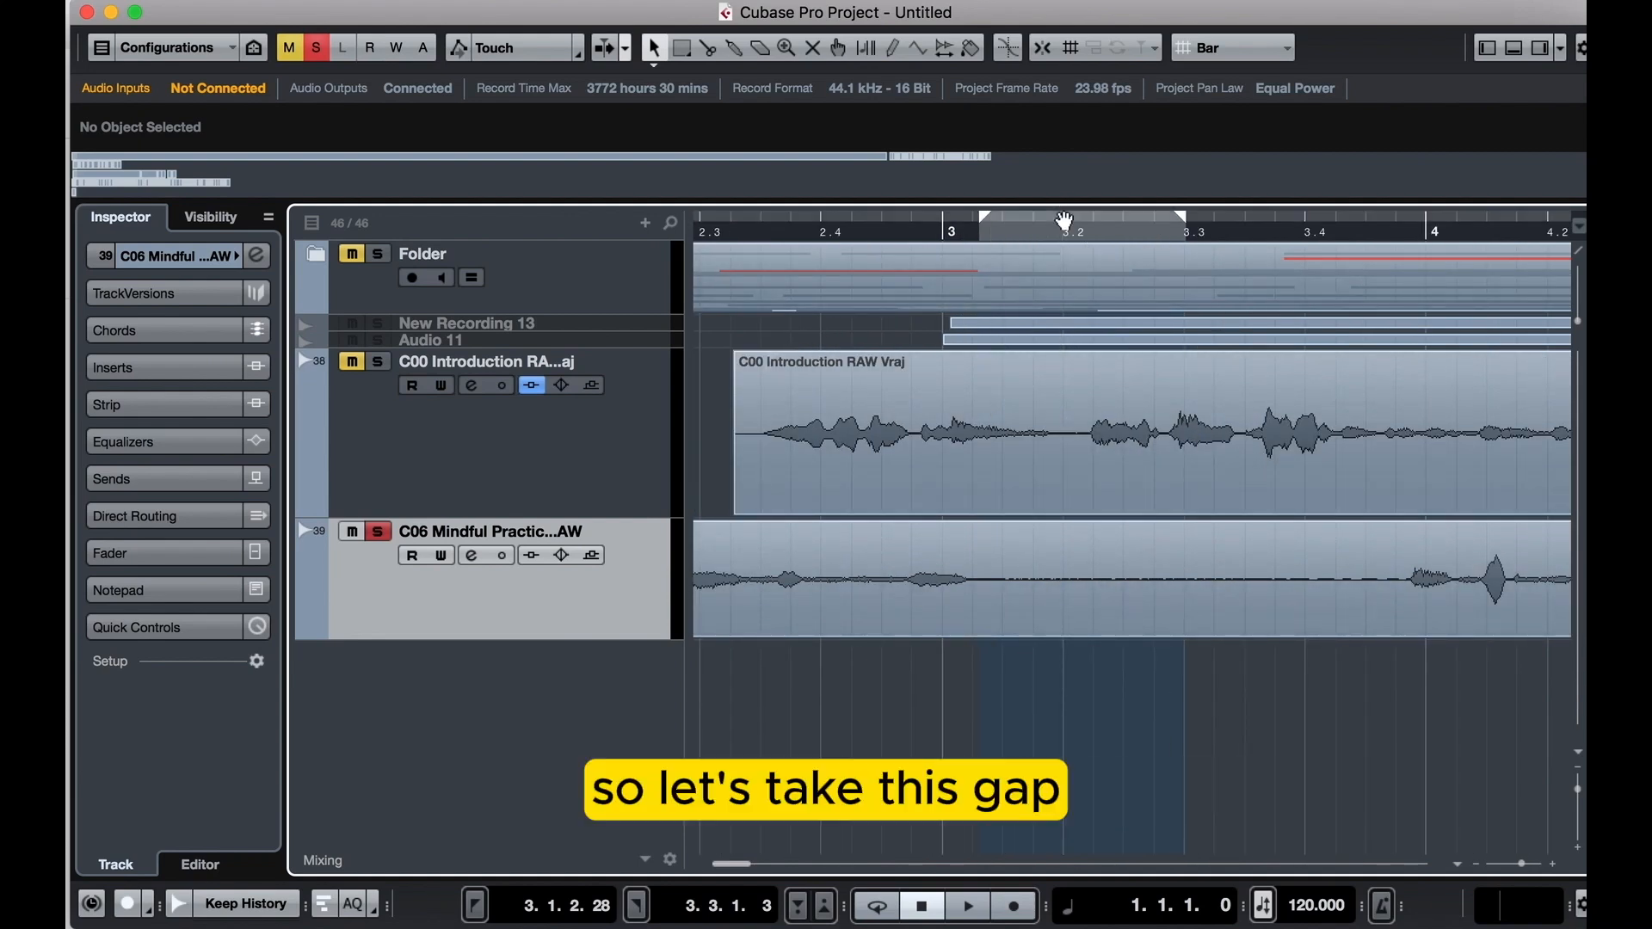
left_click(982, 231)
left_click(983, 231)
key("space")
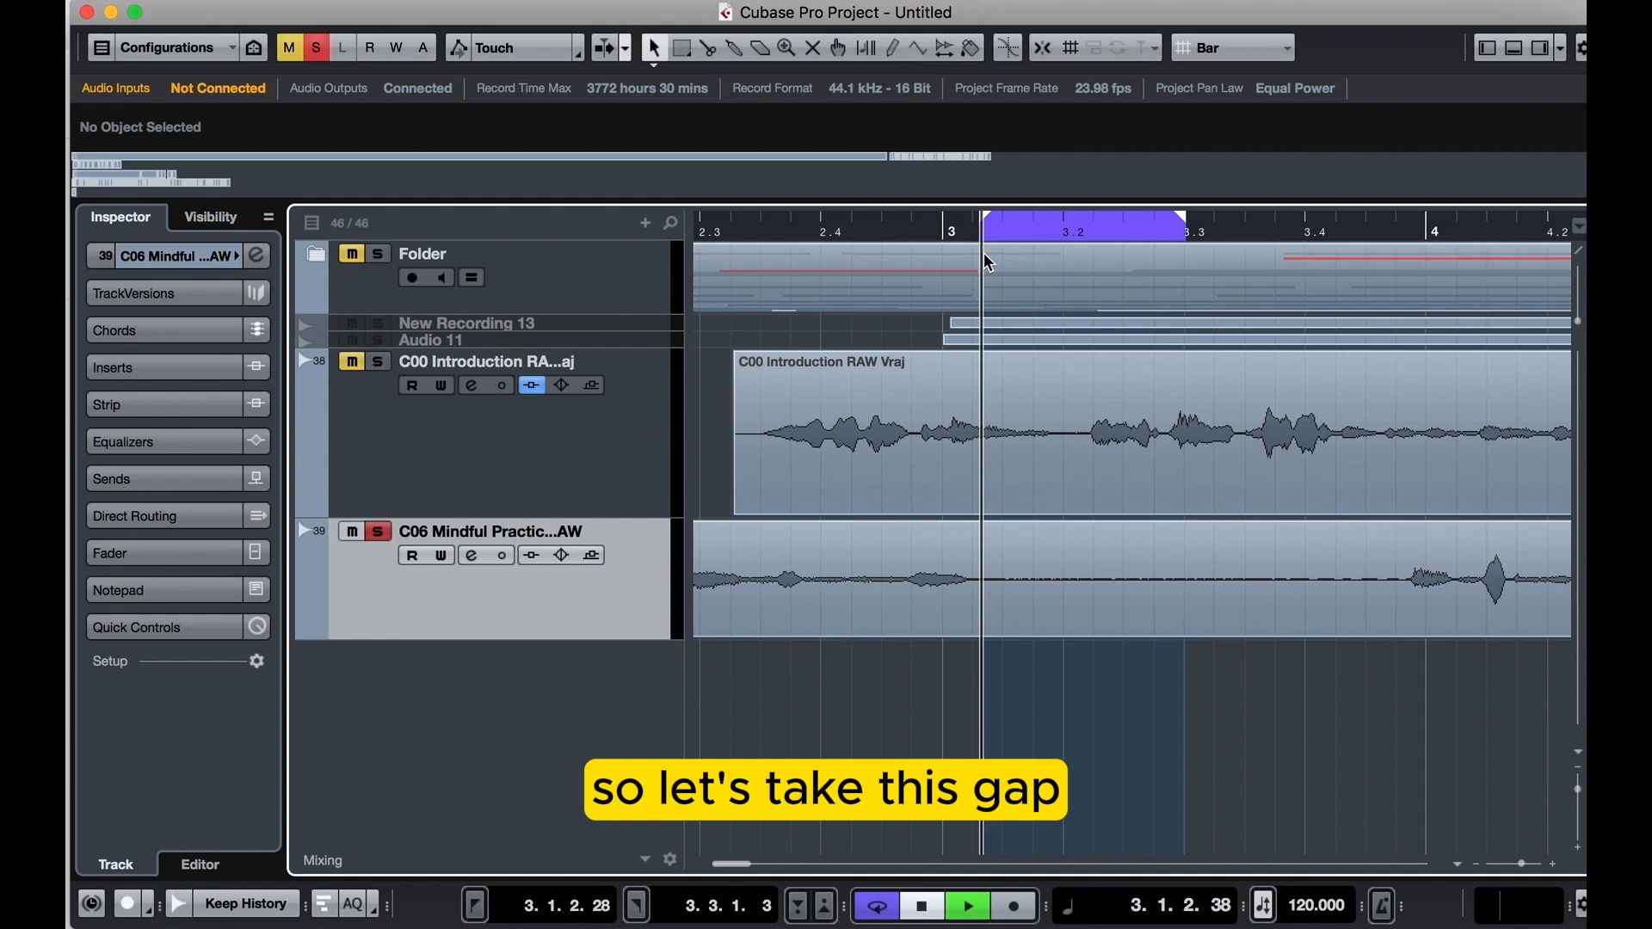
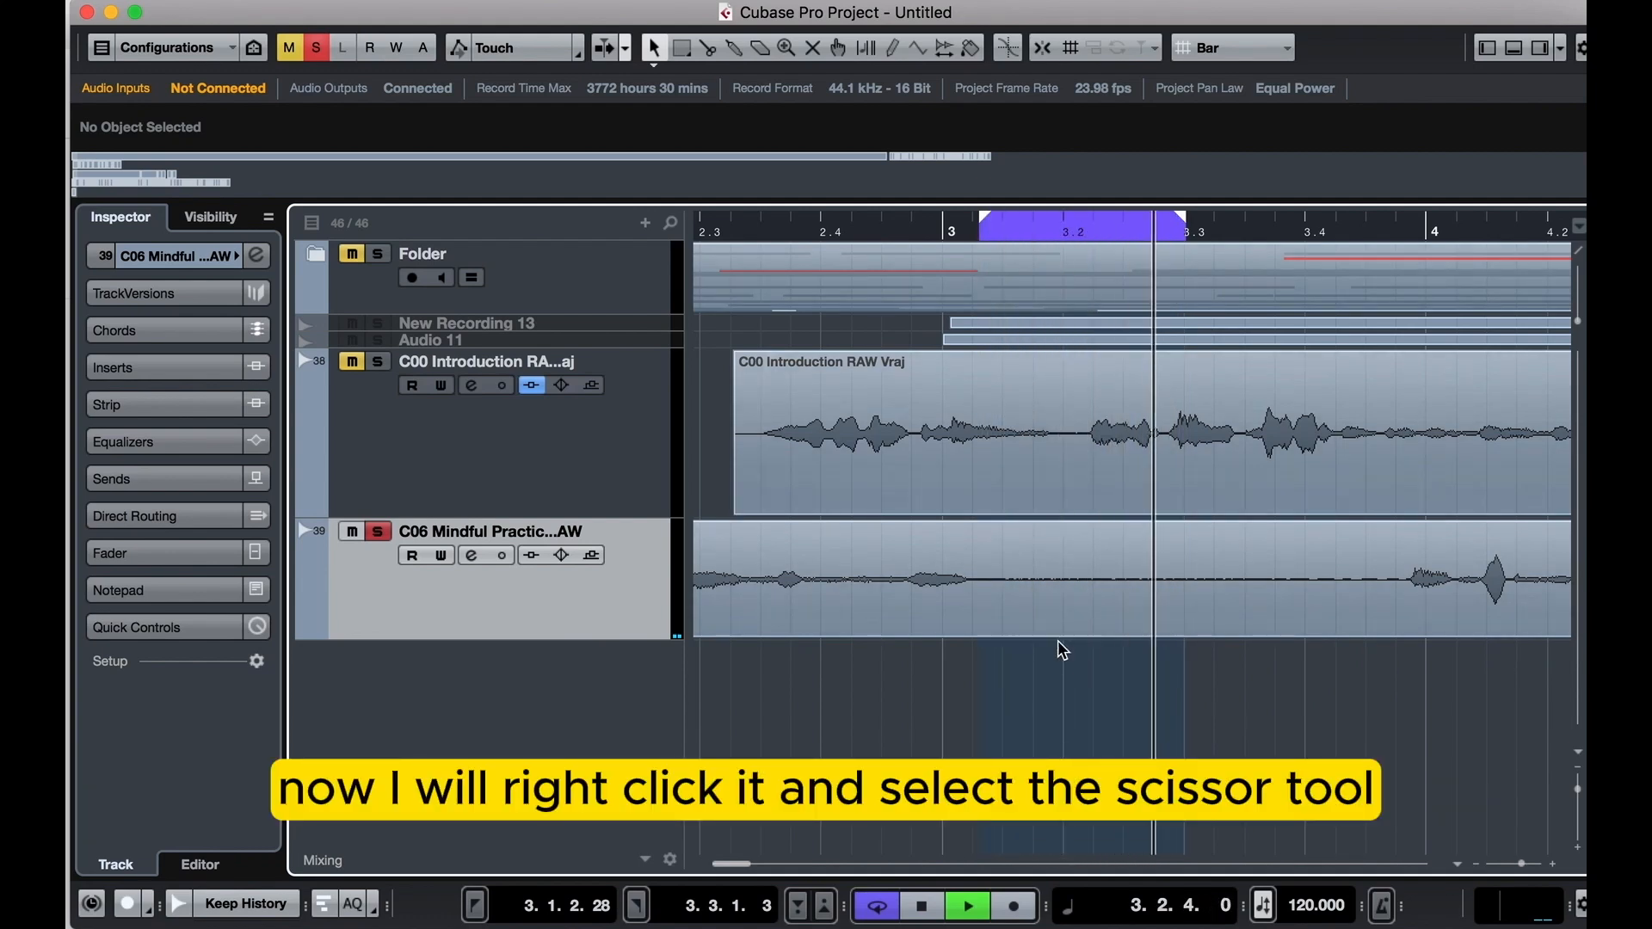
Split the C06 Mindful Practice RAW clip at about 3.1.2.38 and 3.2.4.119 and select the quiet room-tone chunk between the cuts
key("space")
right_click(985, 600)
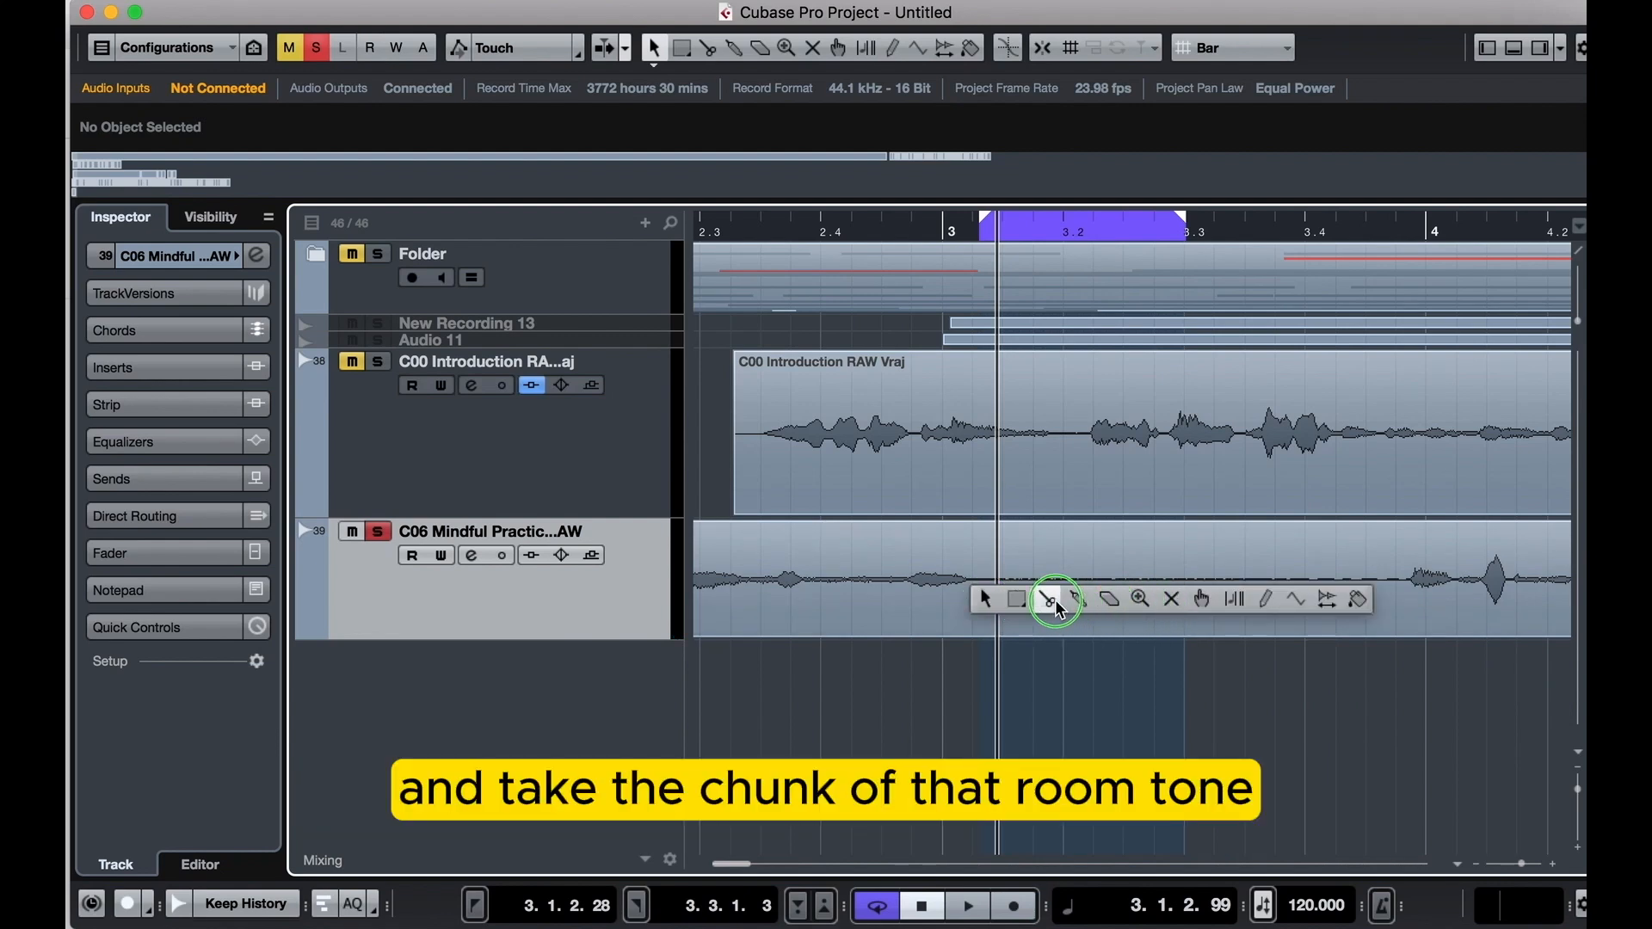
left_click(1050, 600)
left_click(983, 594)
left_click(1185, 593)
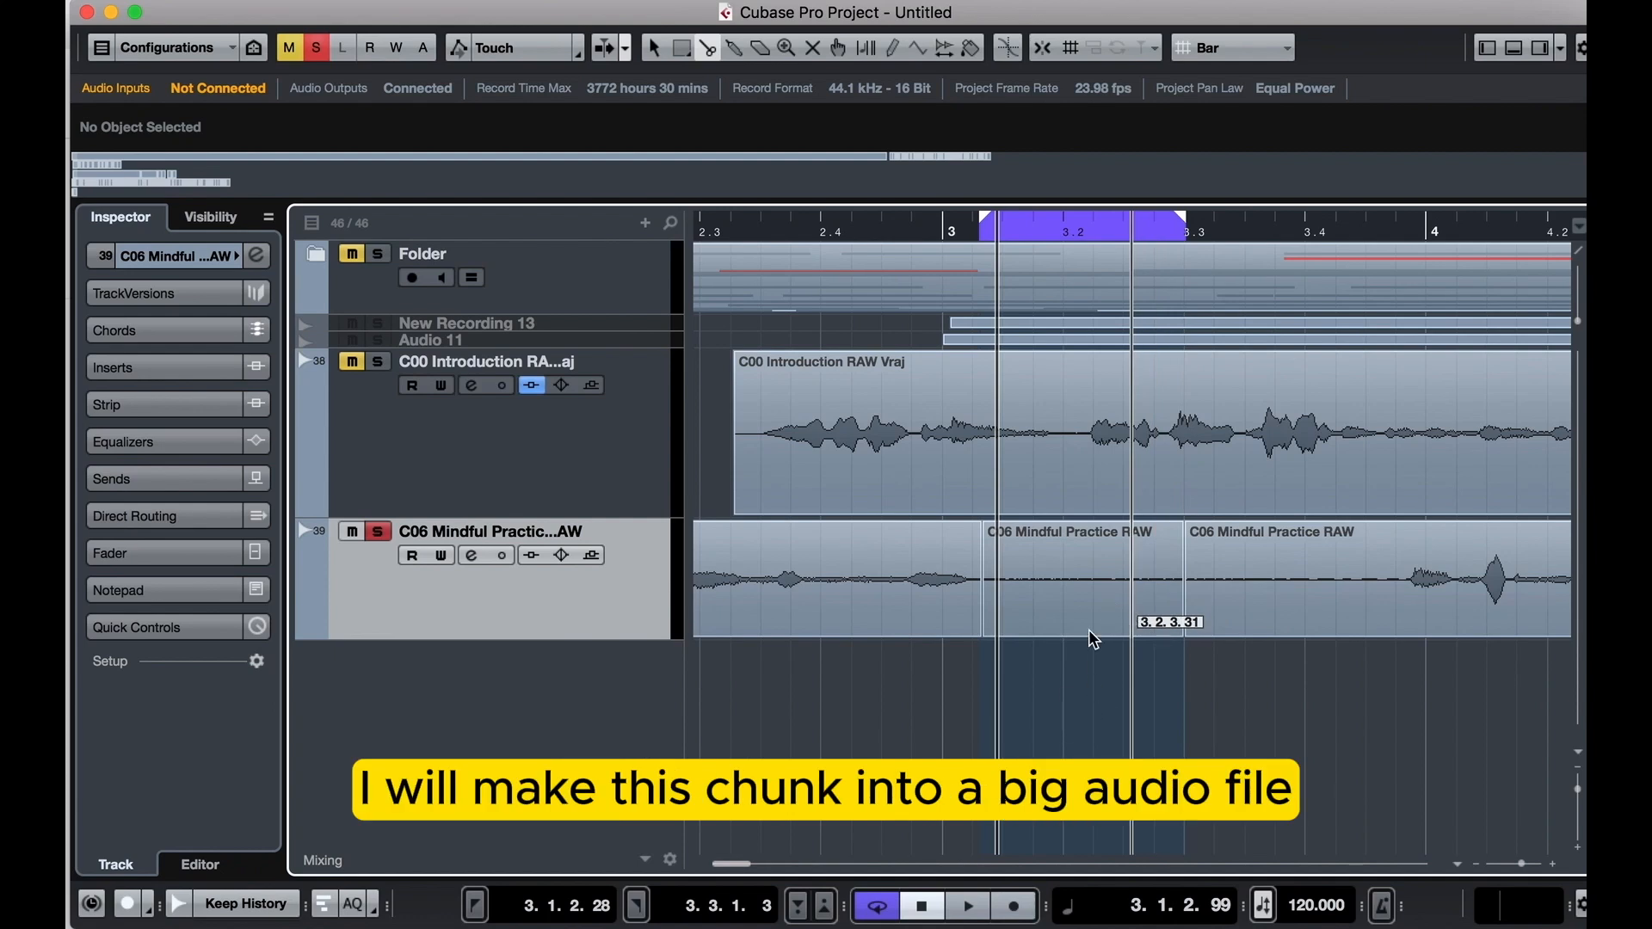
key("1")
left_click(1139, 618)
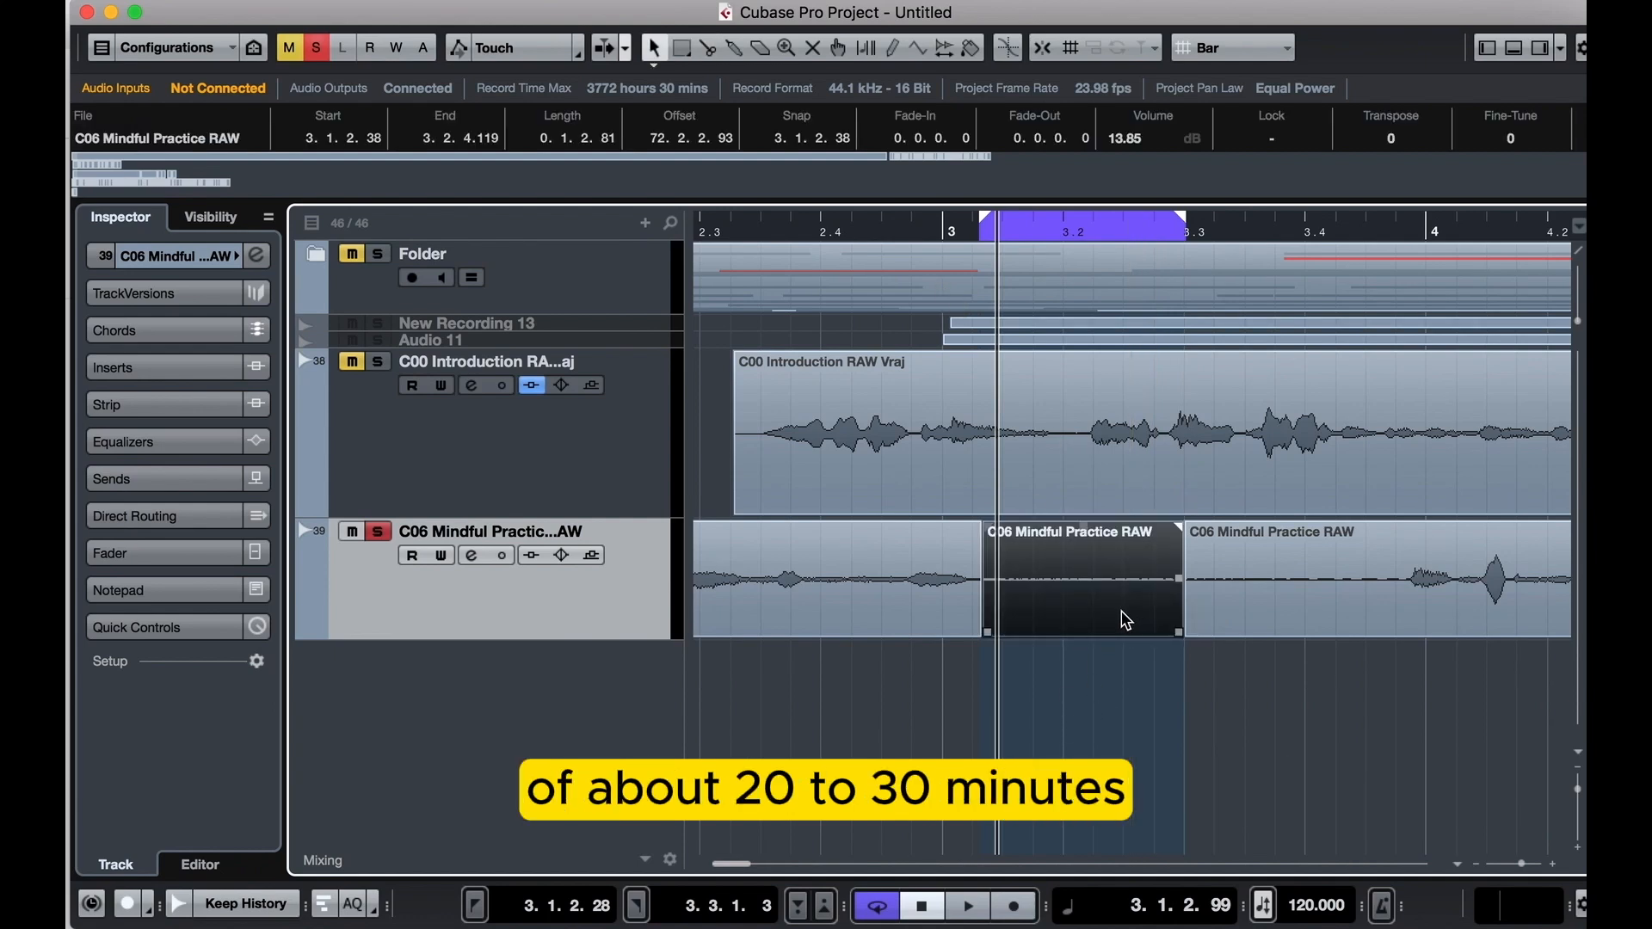
scroll(1129, 623, "left", 2)
scroll(1134, 630, "down", 2)
scroll(1176, 625, "left", 1)
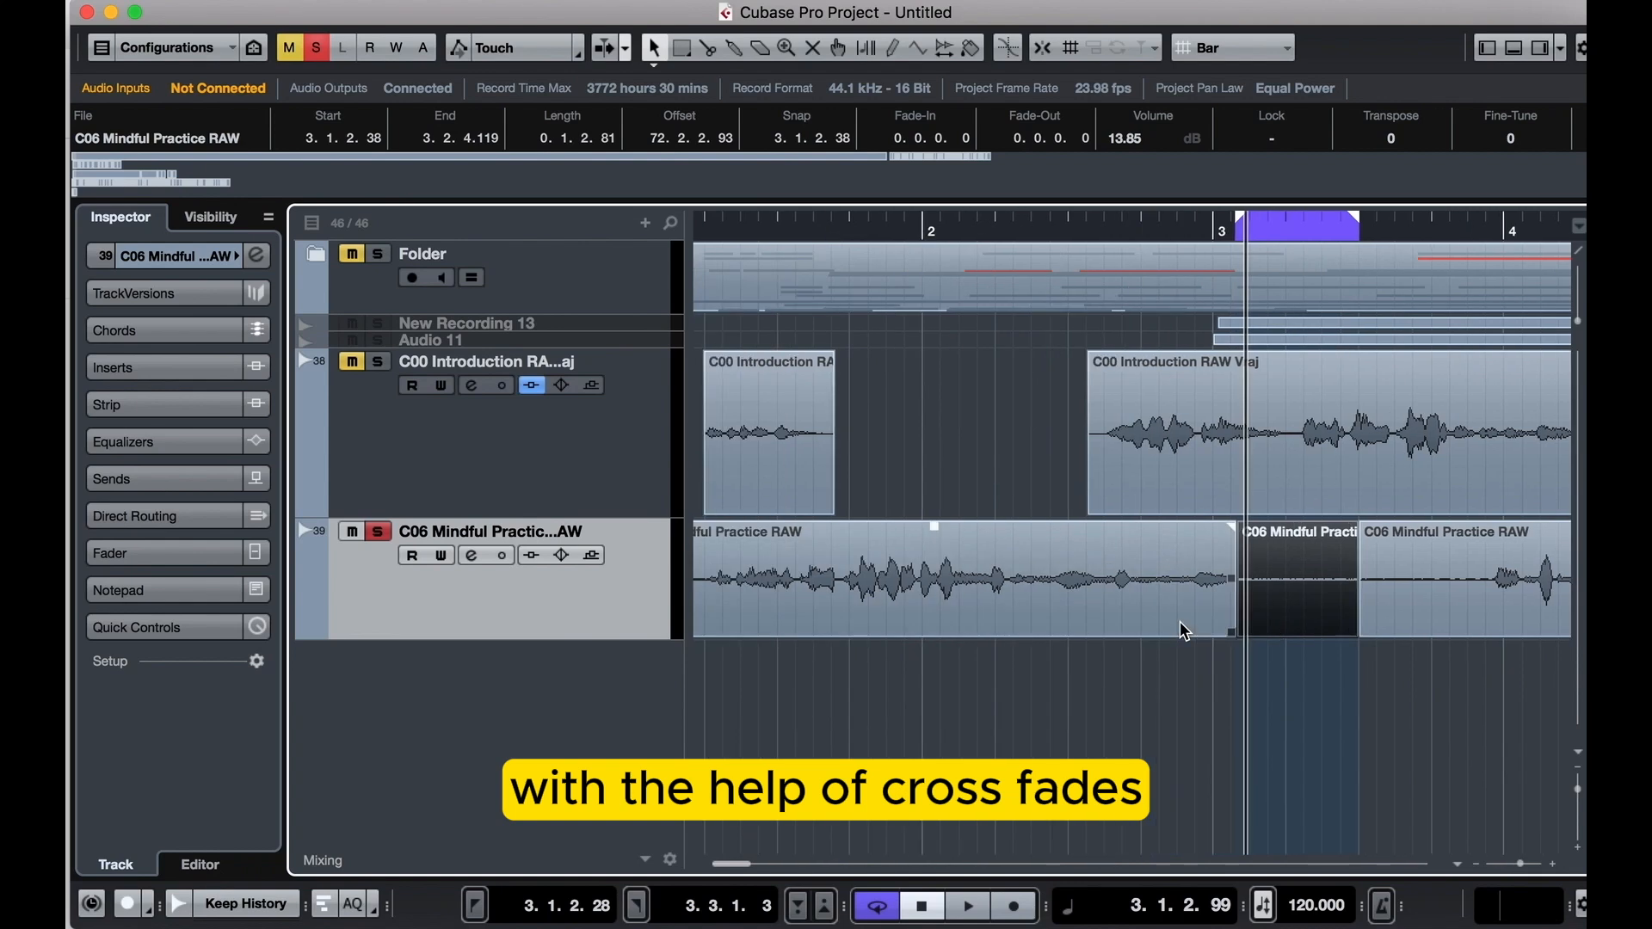
scroll(1180, 621, "left", 1)
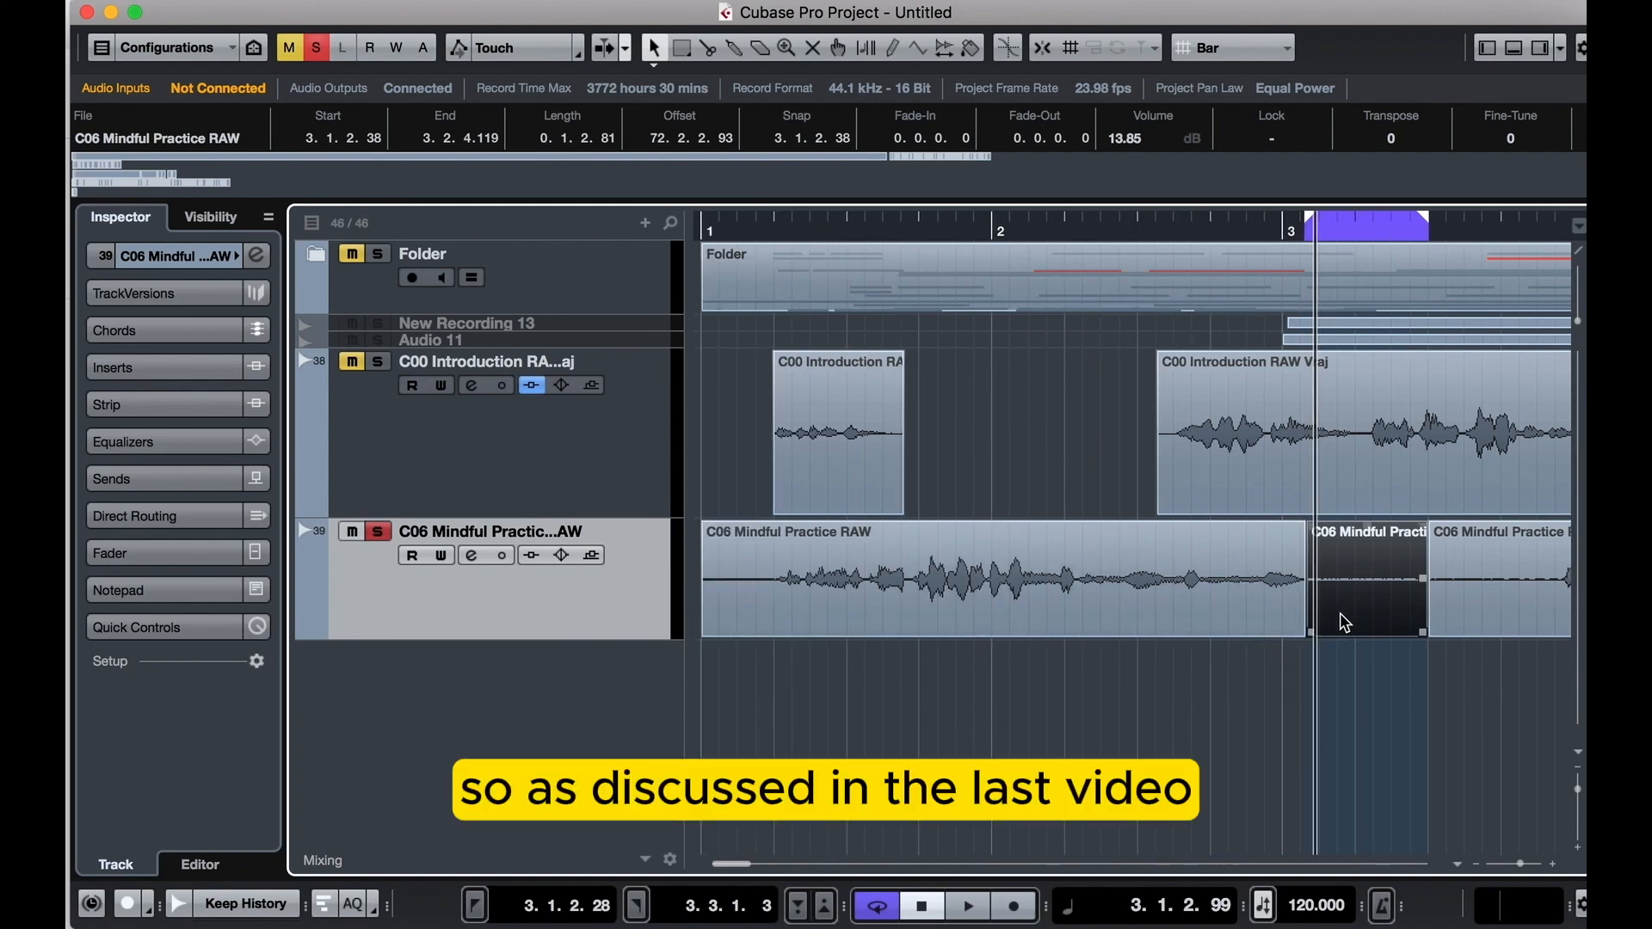
scroll(1273, 616, "up", 4)
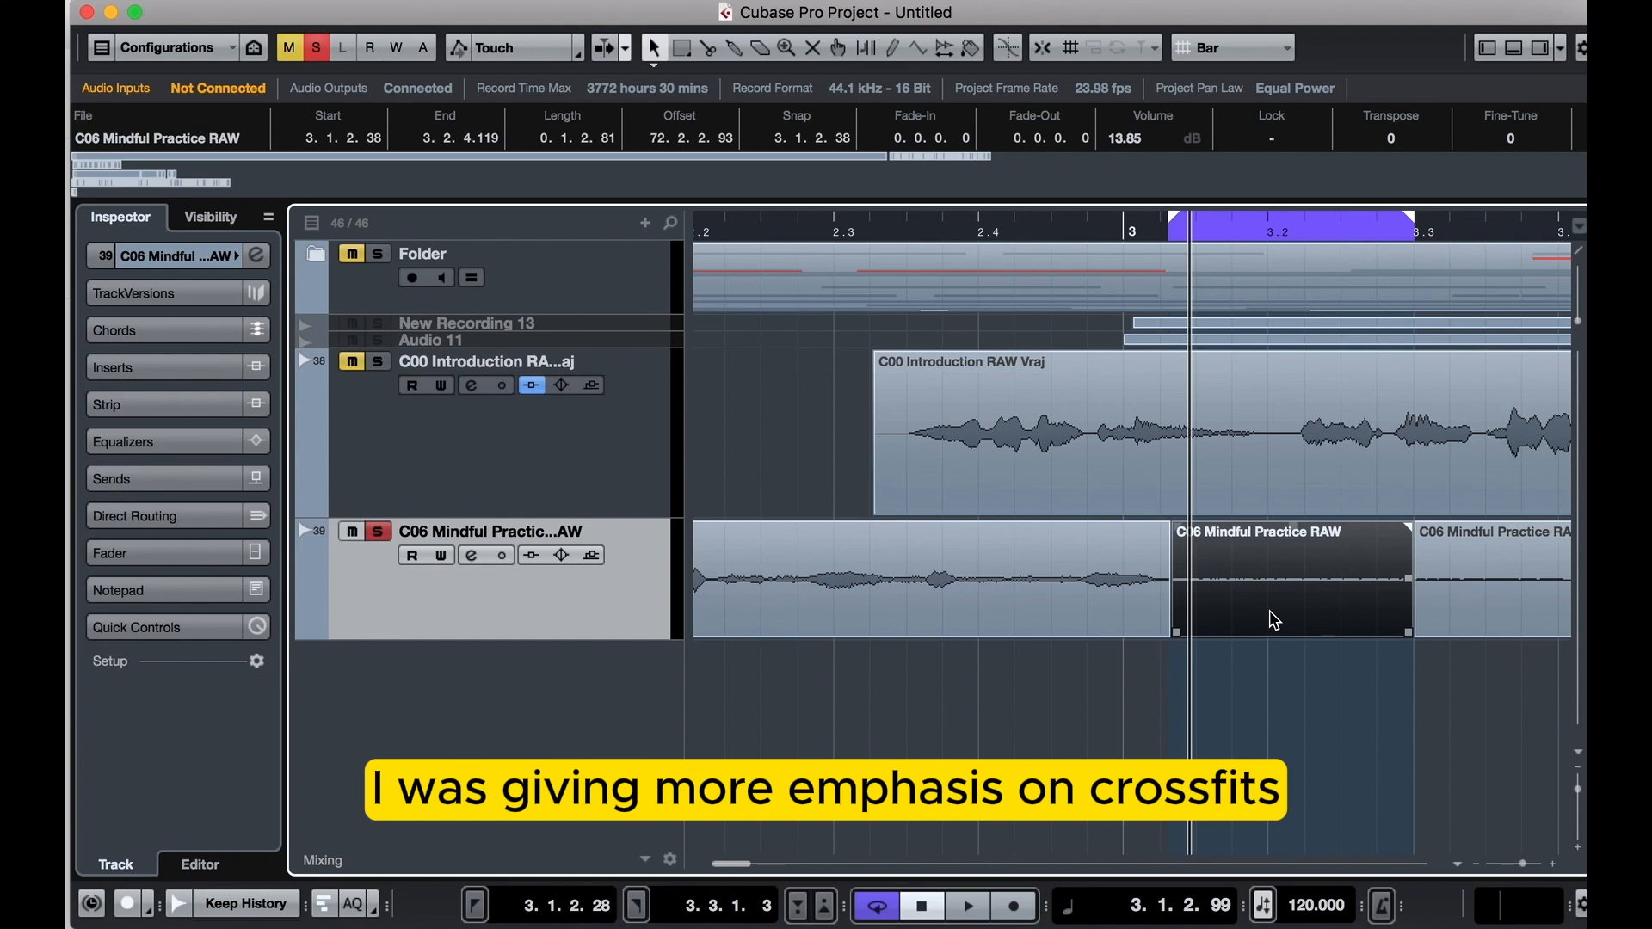
scroll(1275, 618, "right", 2)
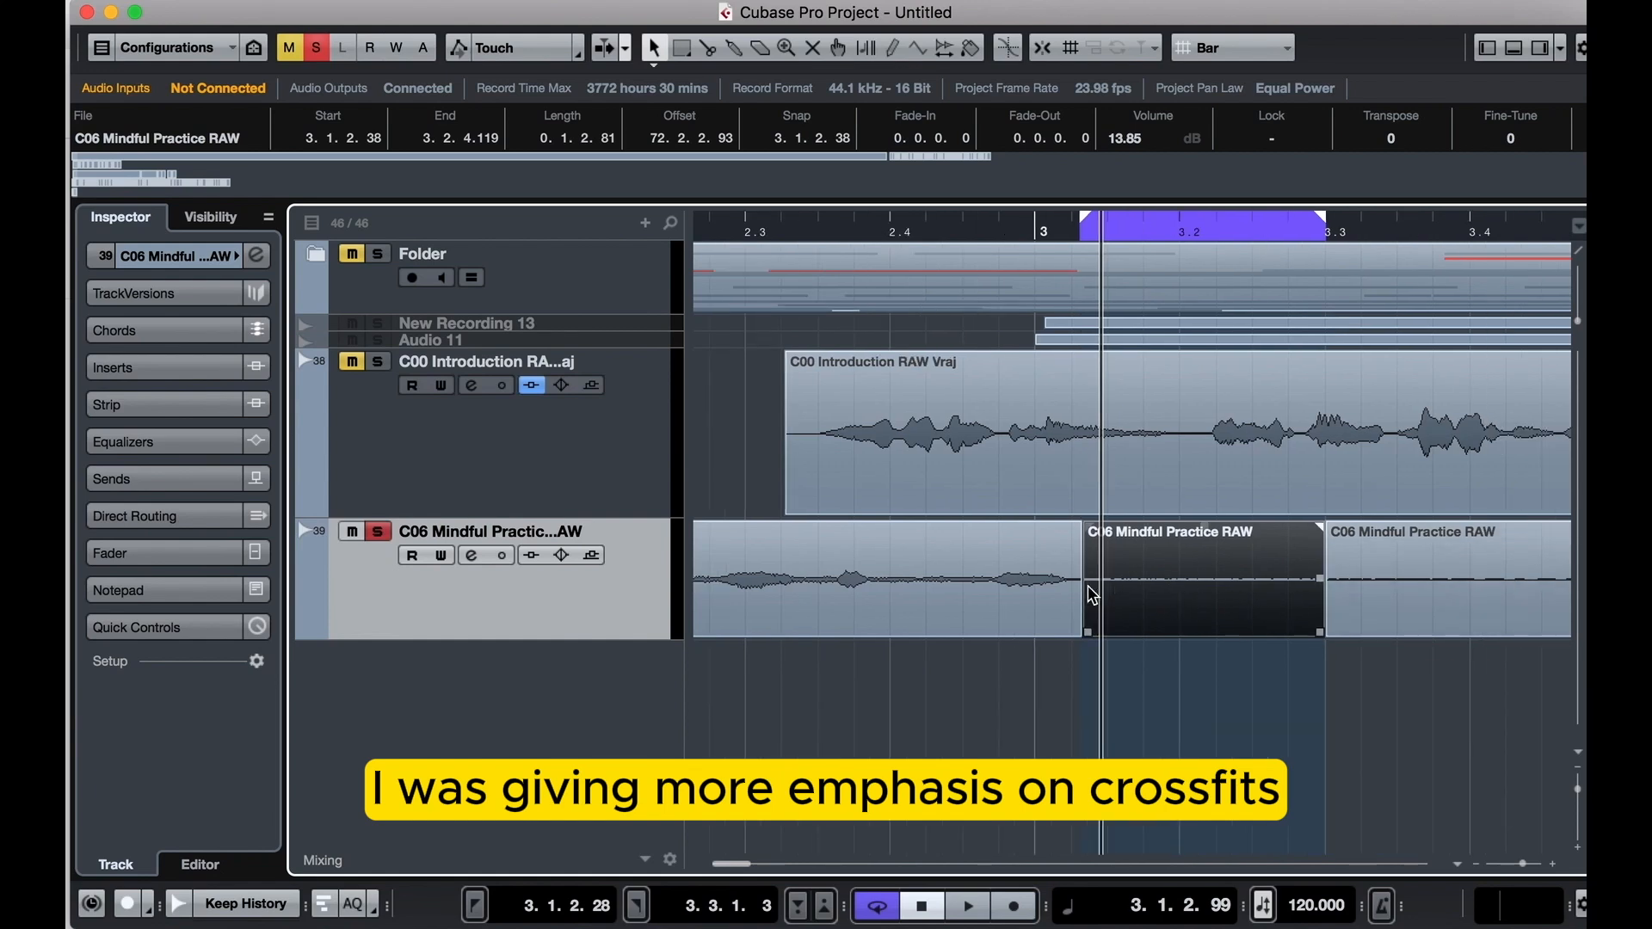
scroll(1093, 594, "up", 3)
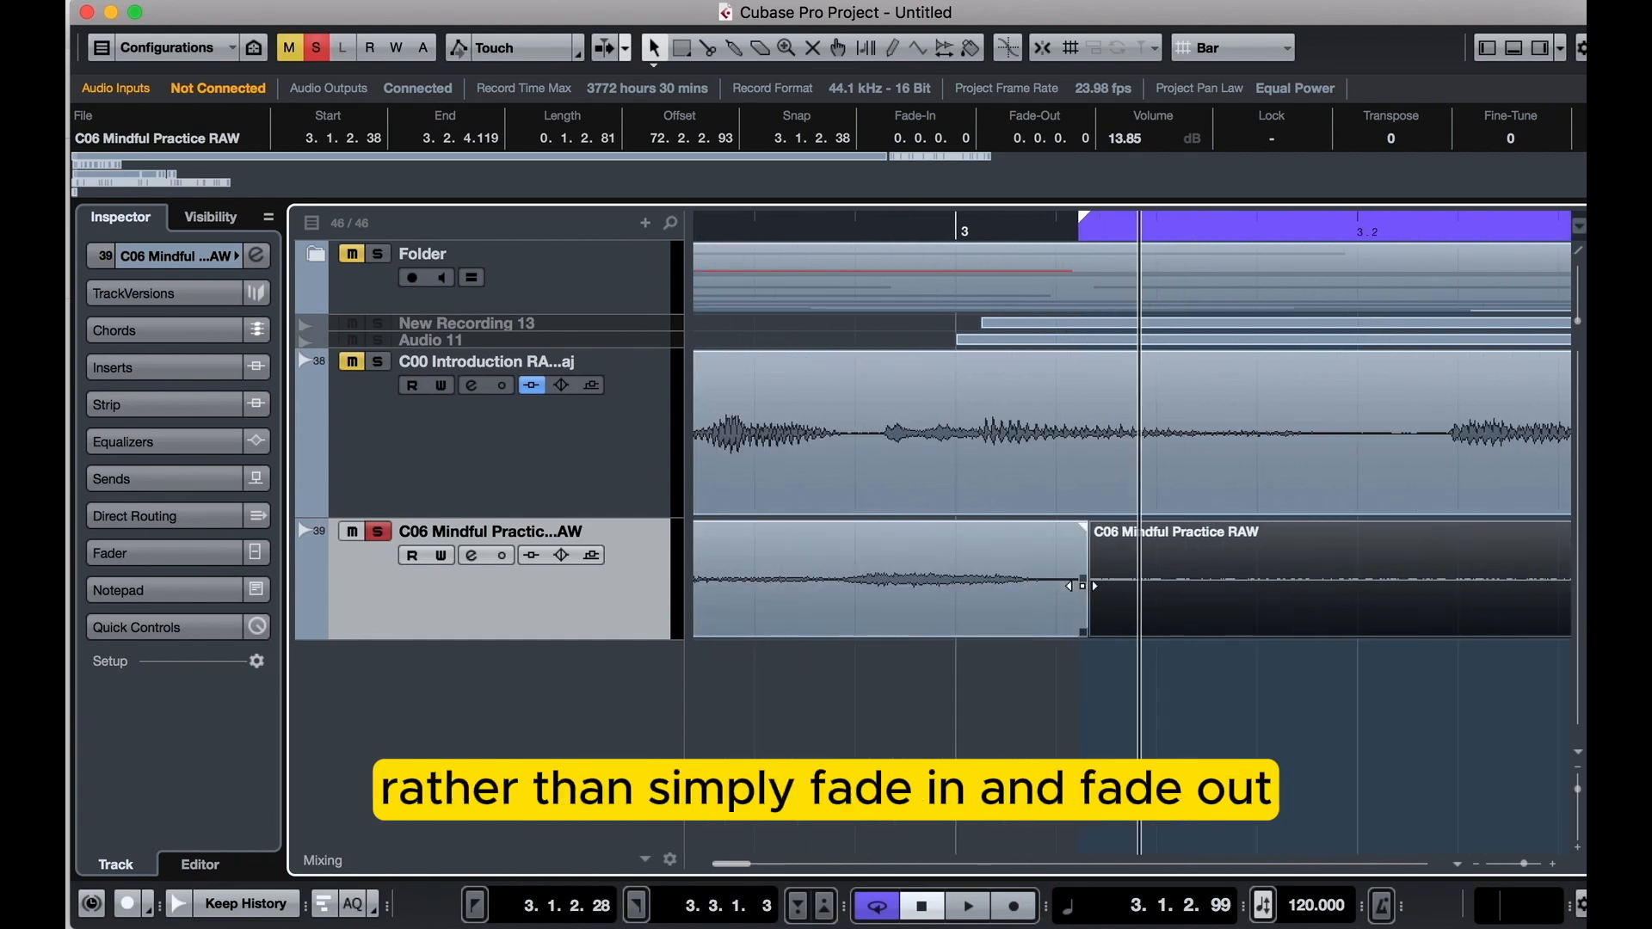
left_click(1080, 526)
left_click_drag(1106, 533, 1085, 558)
scroll(1127, 613, "down", 5)
left_click(1223, 695)
Copy the selected room-tone chunk to a new audio track below and move the copy to the project start at 1.1.1.0
left_click_drag(1196, 612, 811, 680)
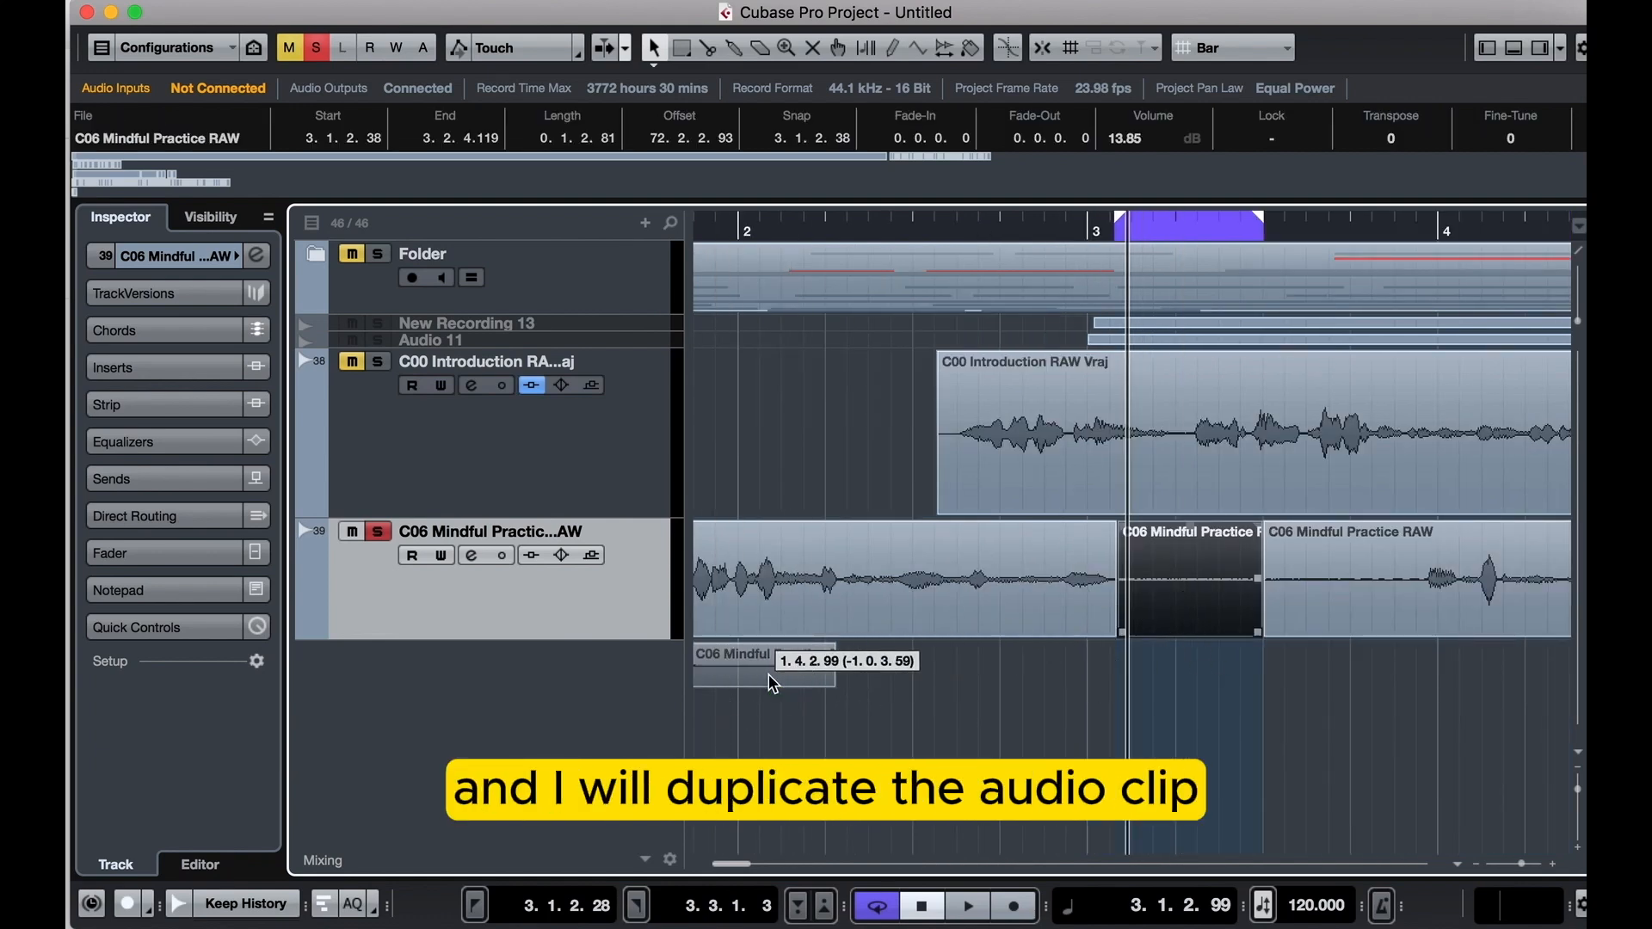
left_click_drag(767, 674, 767, 674)
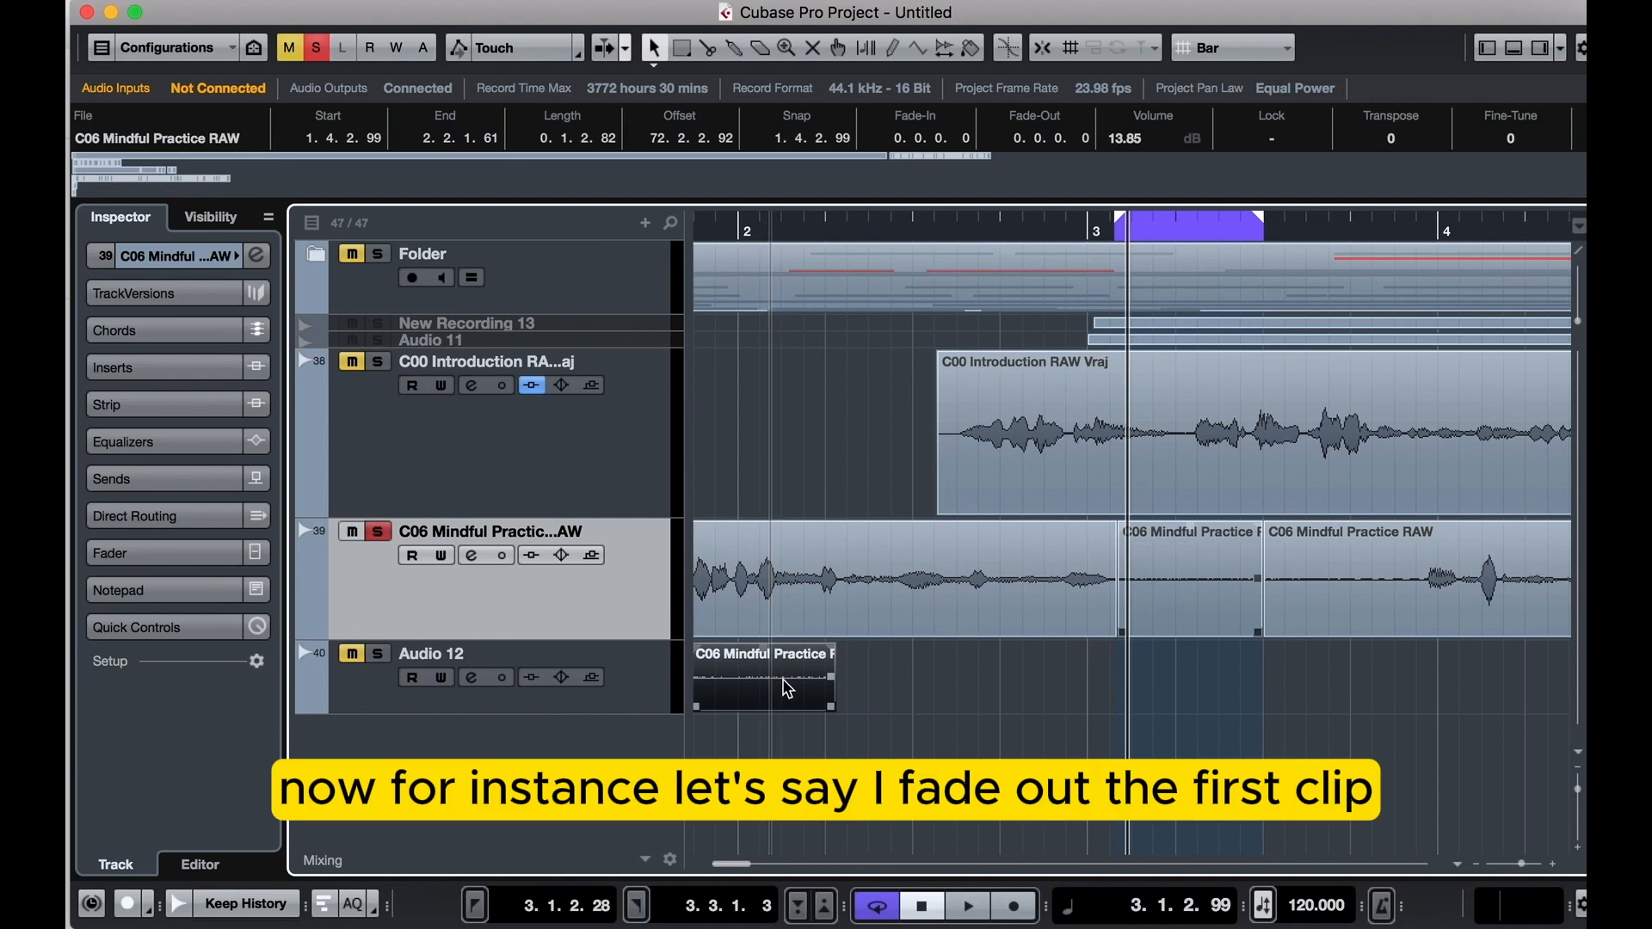
scroll(790, 682, "left", 3)
left_click_drag(1046, 668, 740, 687)
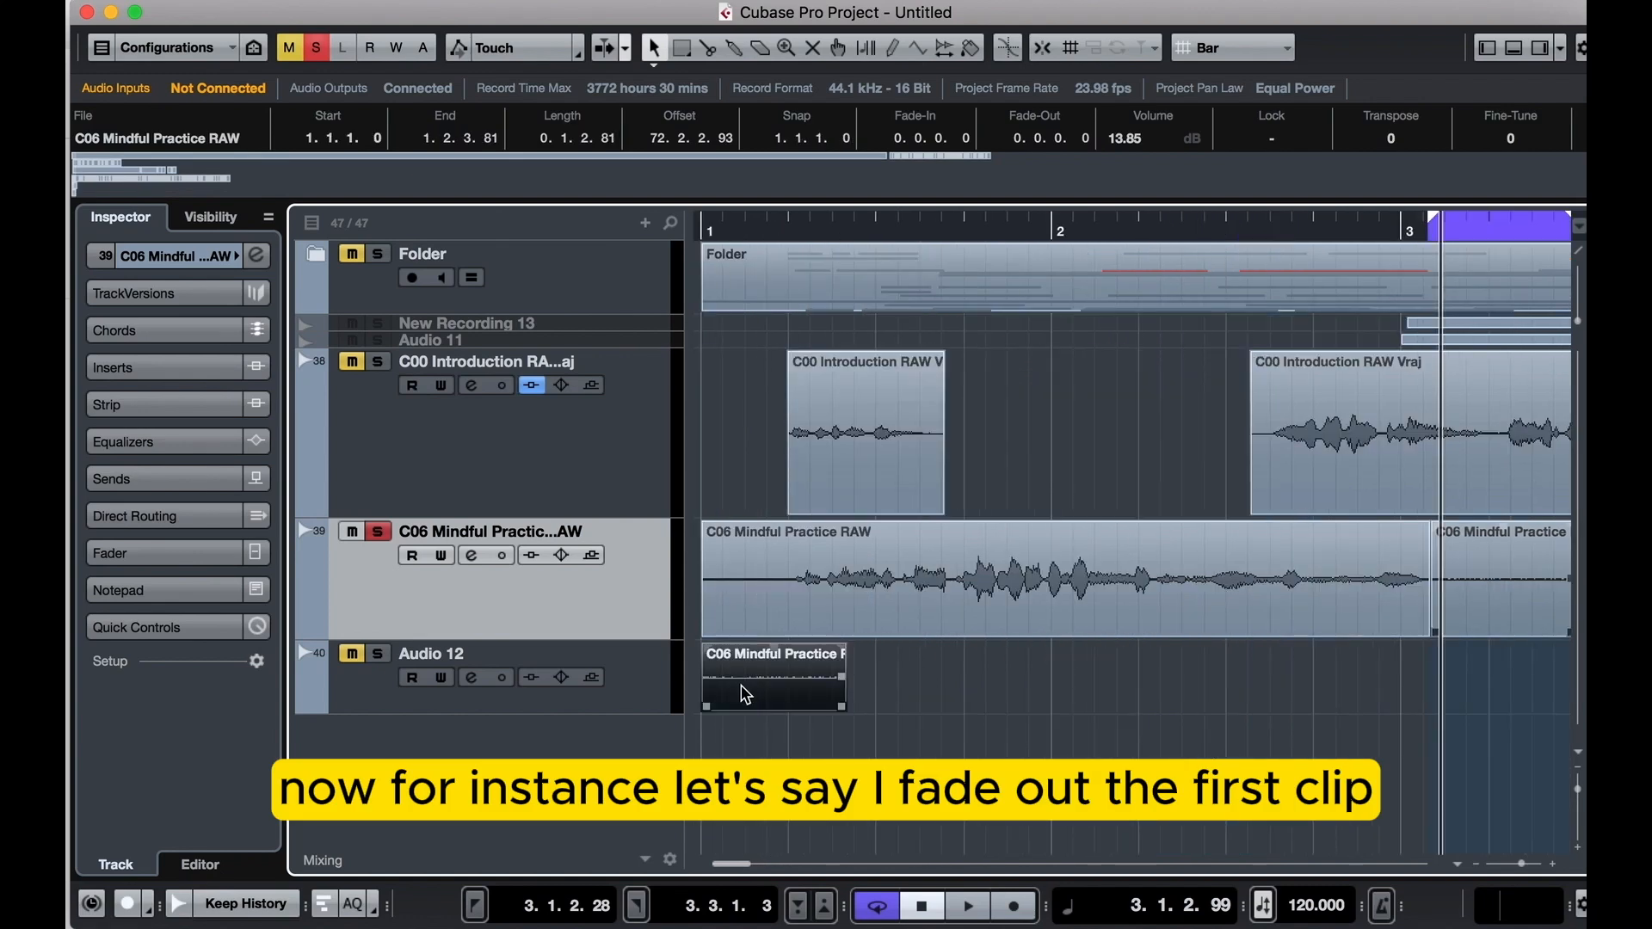
Duplicate the room-tone clip directly after itself and give the copy a short fade-in of about 0.0.0.75
scroll(743, 690, "up", 3)
scroll(764, 690, "left", 2)
scroll(852, 684, "down", 2)
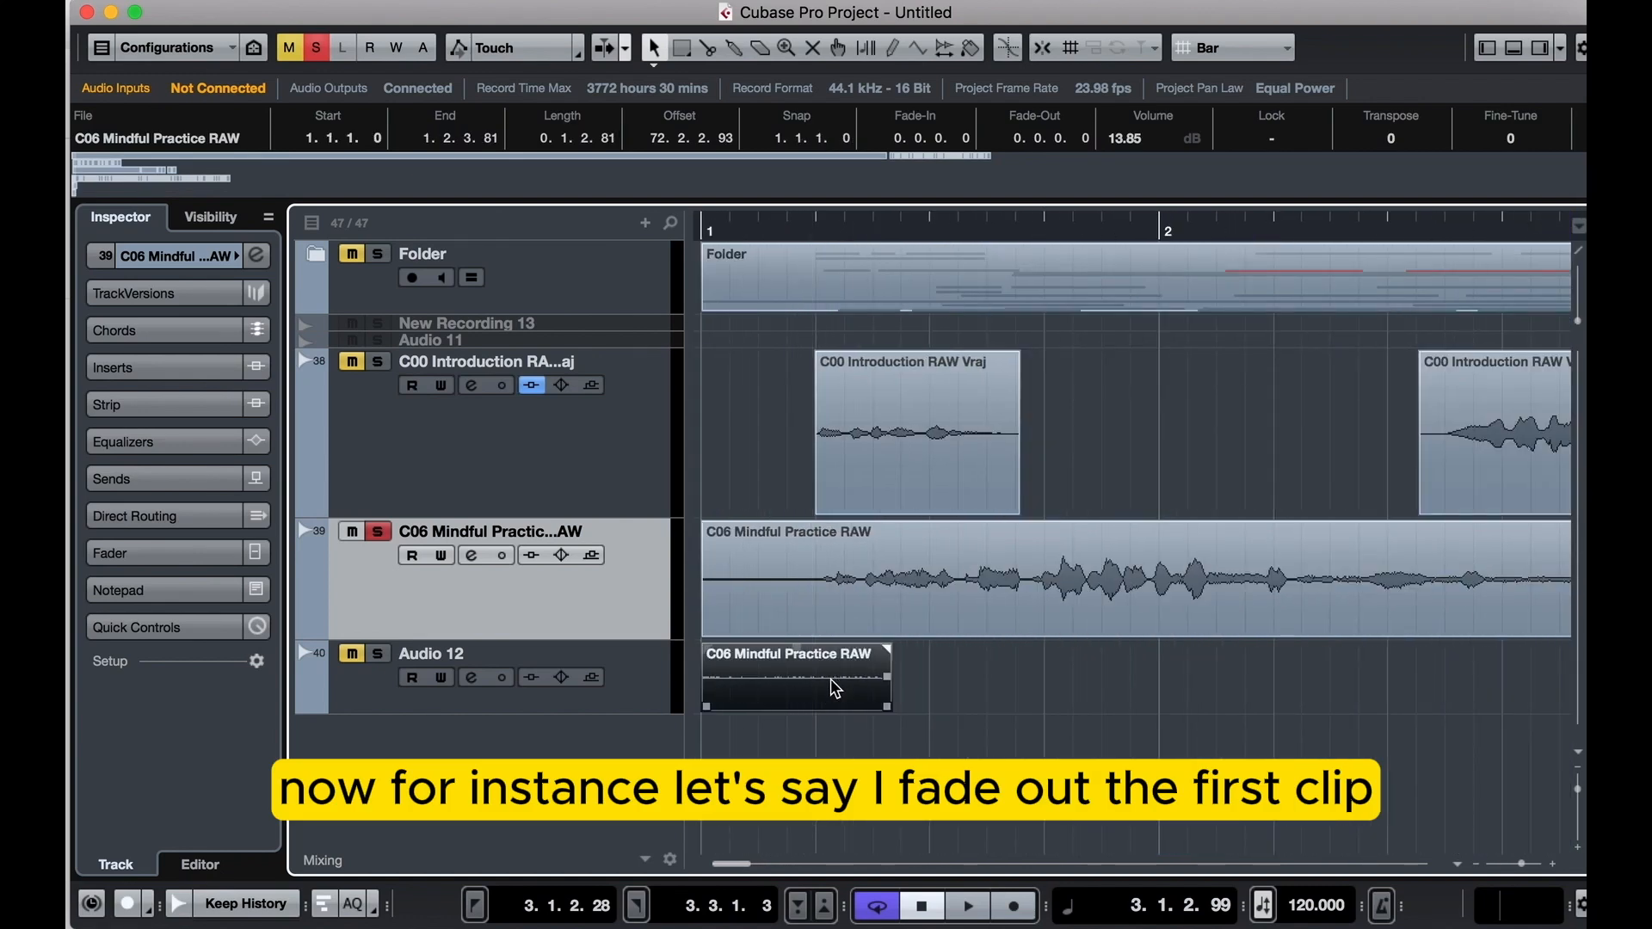
key("super+d")
left_click_drag(895, 647, 916, 652)
Set the loop range from 1.1.1.0 to about 1.4.3.85 over both Audio 12 clips and play back the transition between them
left_click_drag(1142, 212, 612, 212)
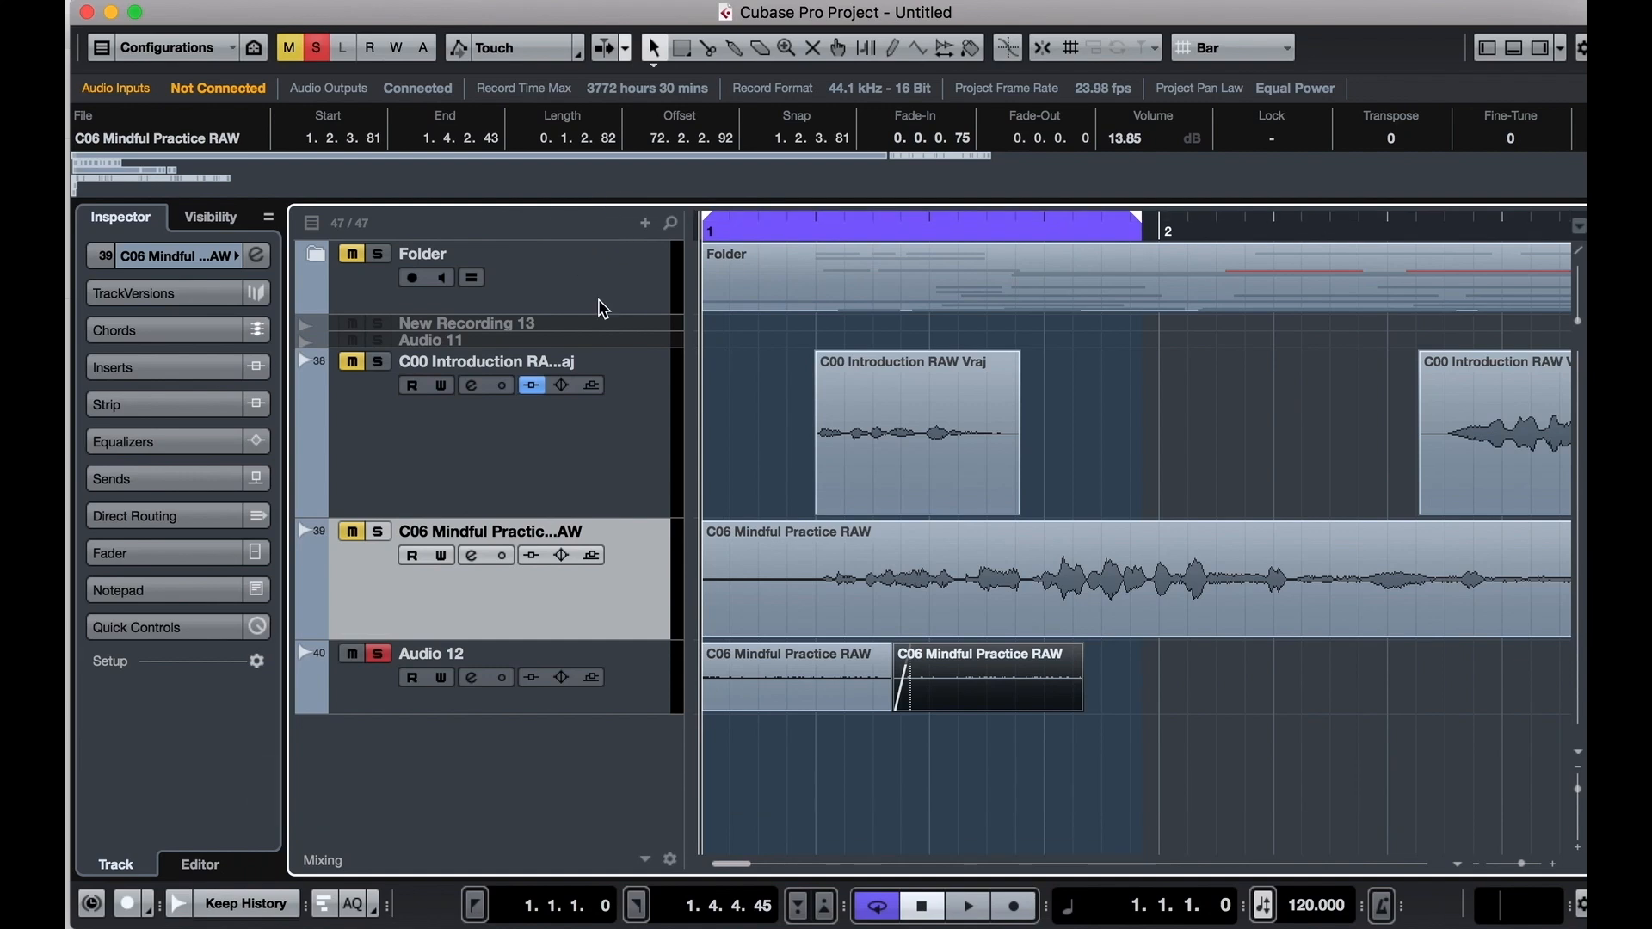
left_click(1051, 759)
key("space")
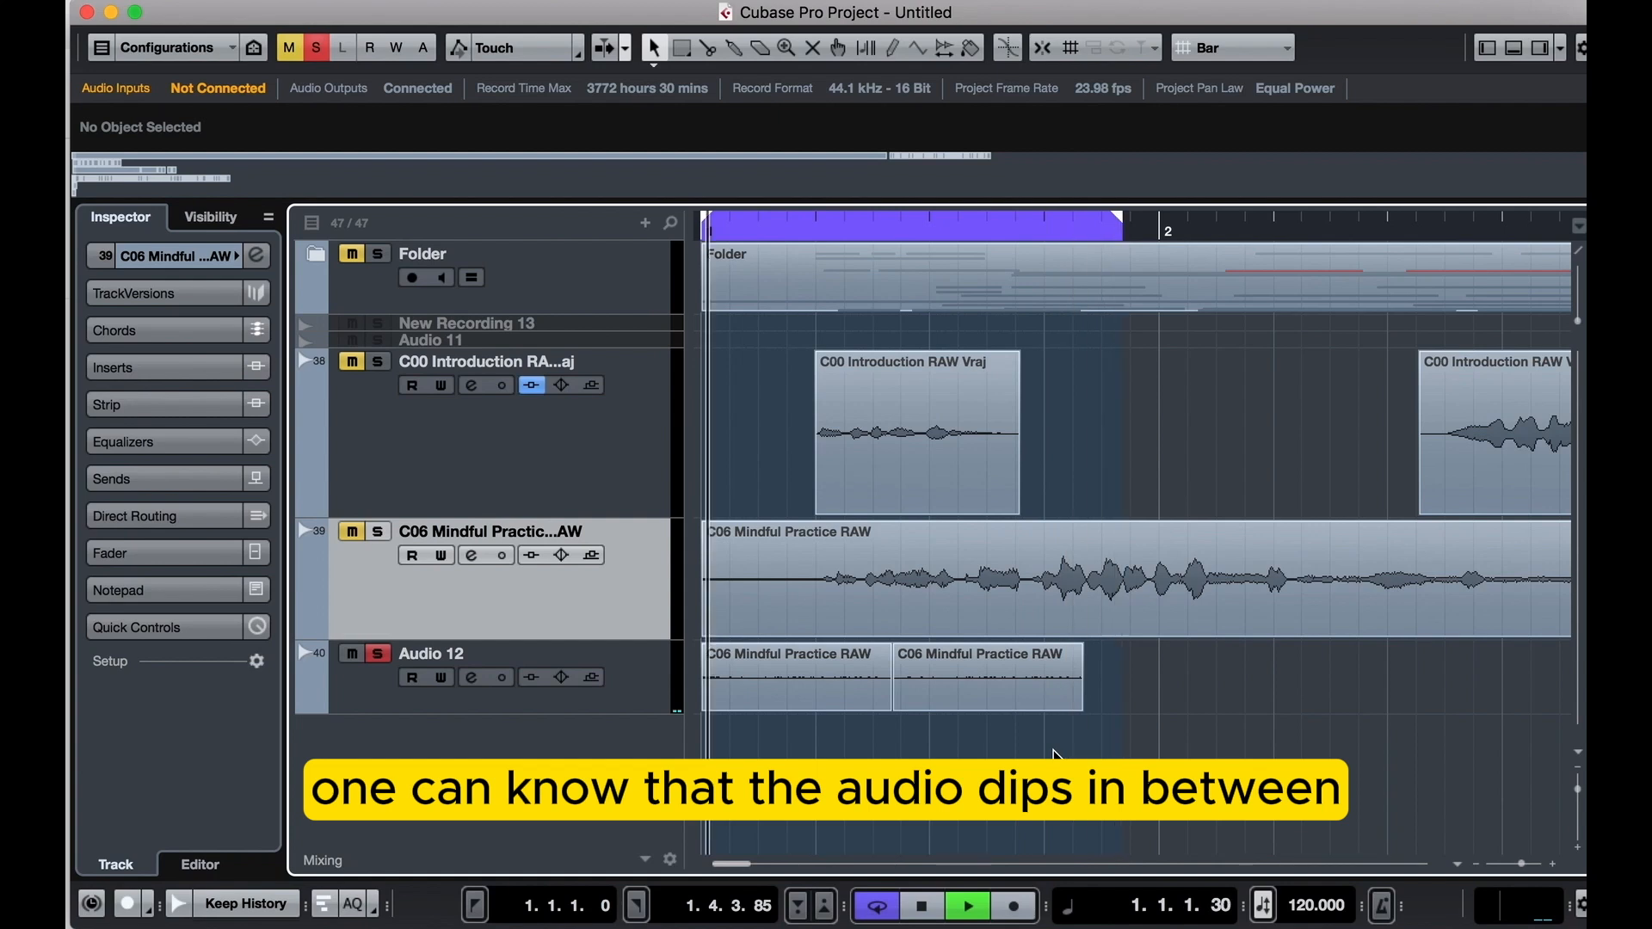
key("space")
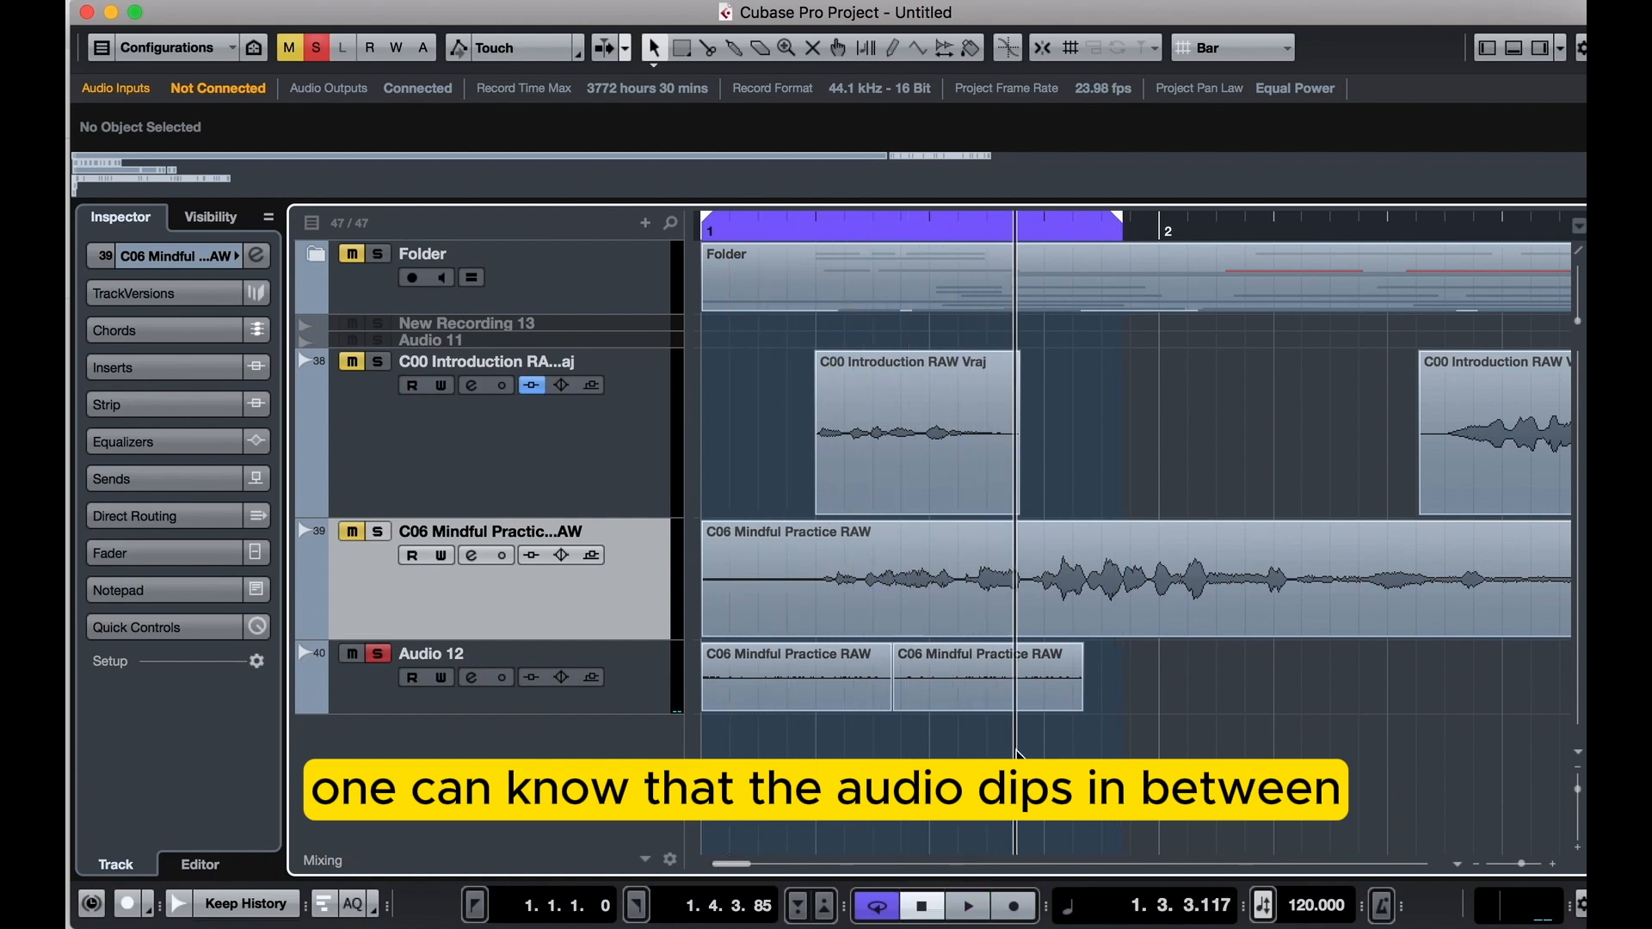
Overlap the second room-tone clip onto the end of the first by about 0.0.1.12 and crossfade the two clips
scroll(894, 689, "up", 3)
mouse_move(887, 652)
left_mouse_down()
mouse_move(940, 663)
mouse_move(893, 664)
left_mouse_up()
left_click(985, 679)
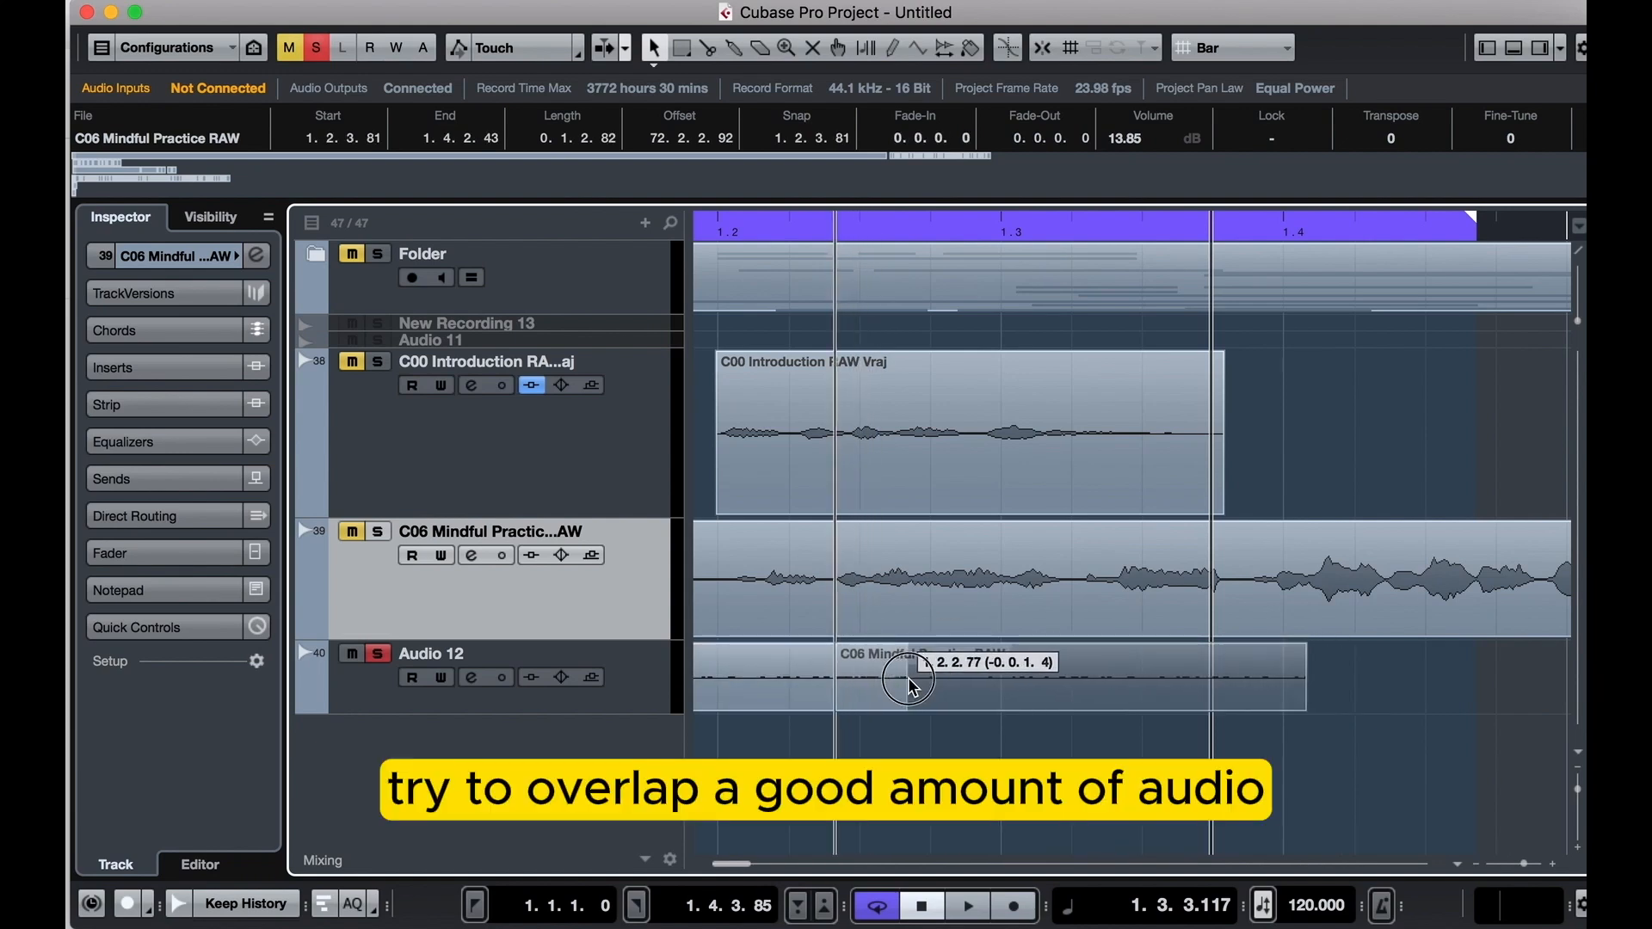
key("g")
key("g")
key("g")
left_click(752, 693)
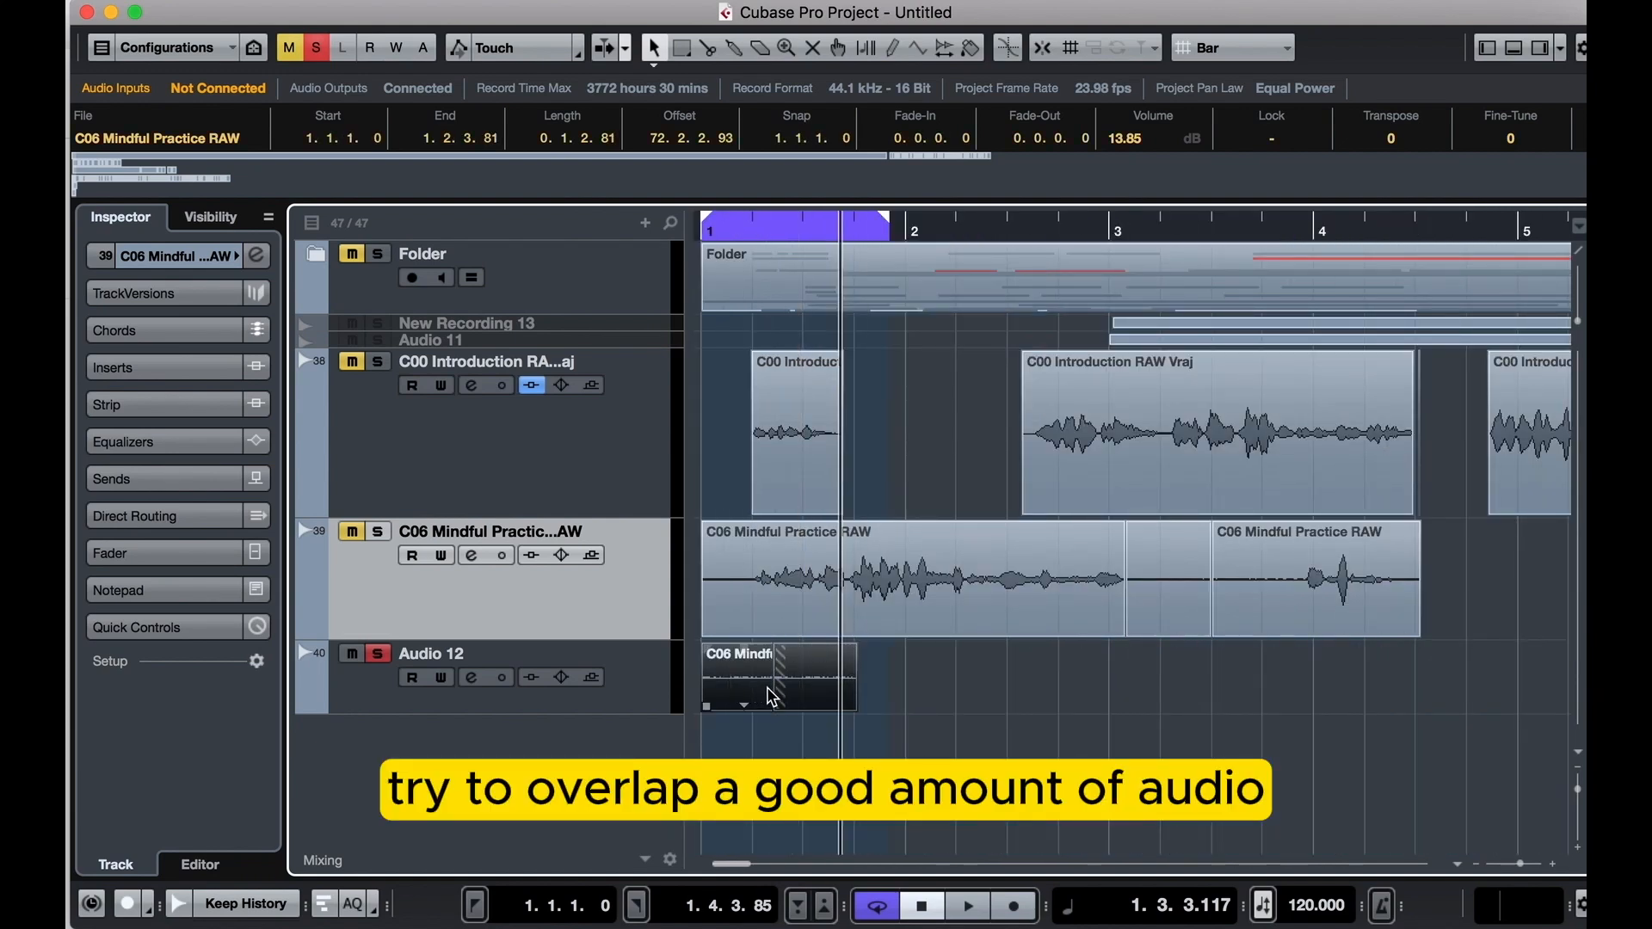
scroll(778, 714, "up", 8)
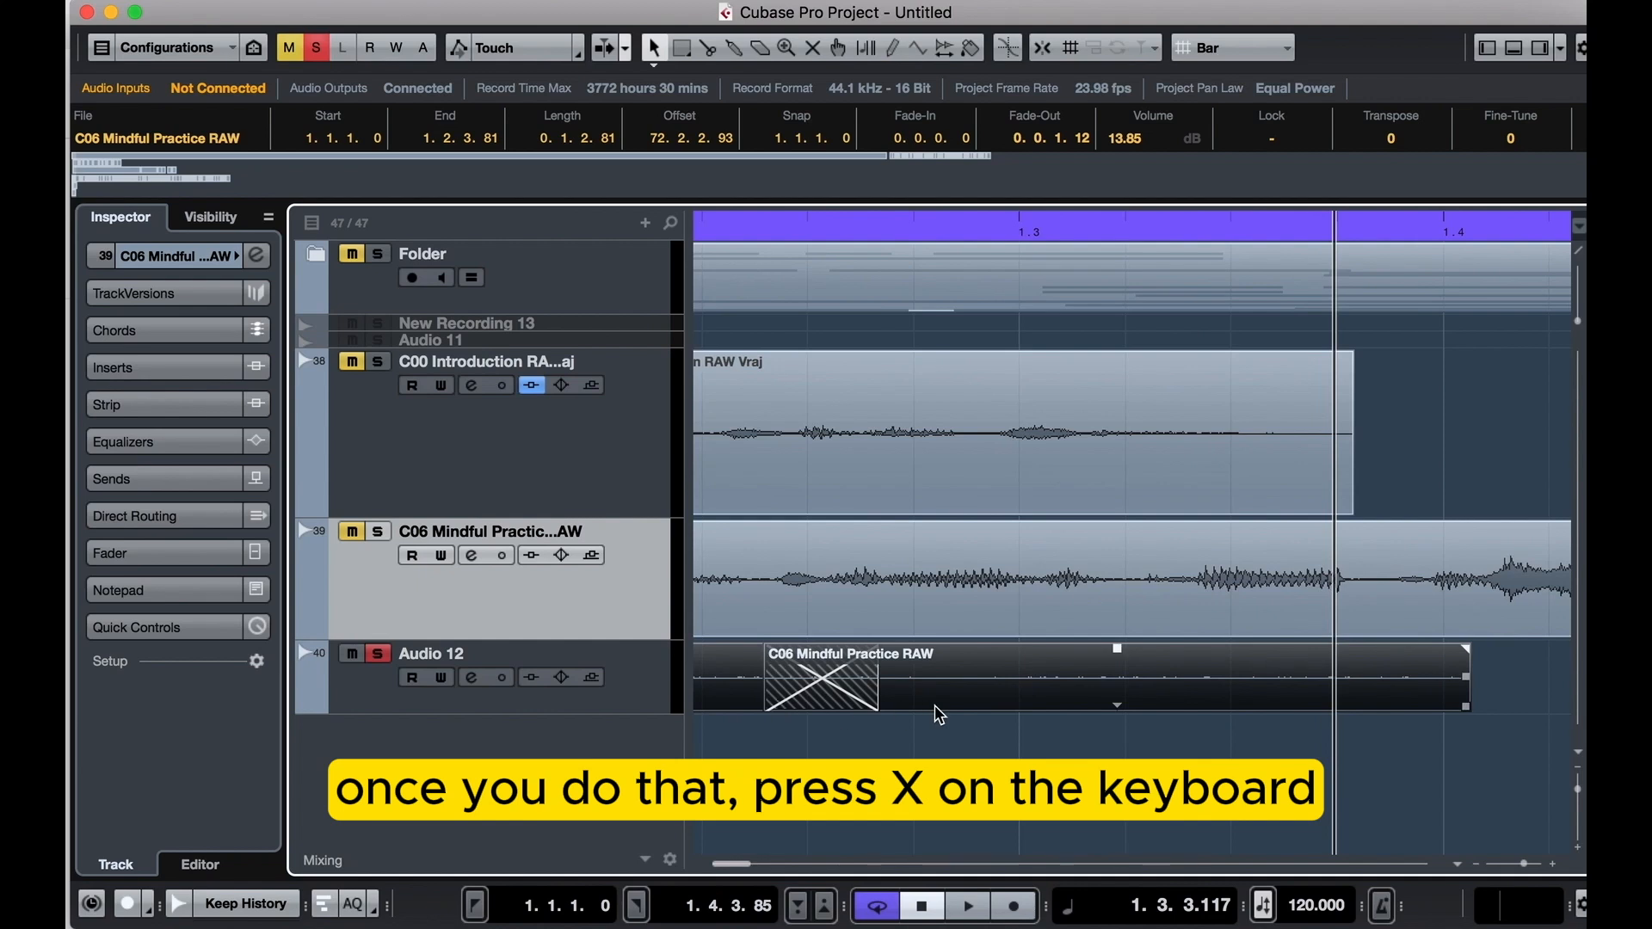
scroll(938, 715, "left", 4)
scroll(1019, 702, "down", 2)
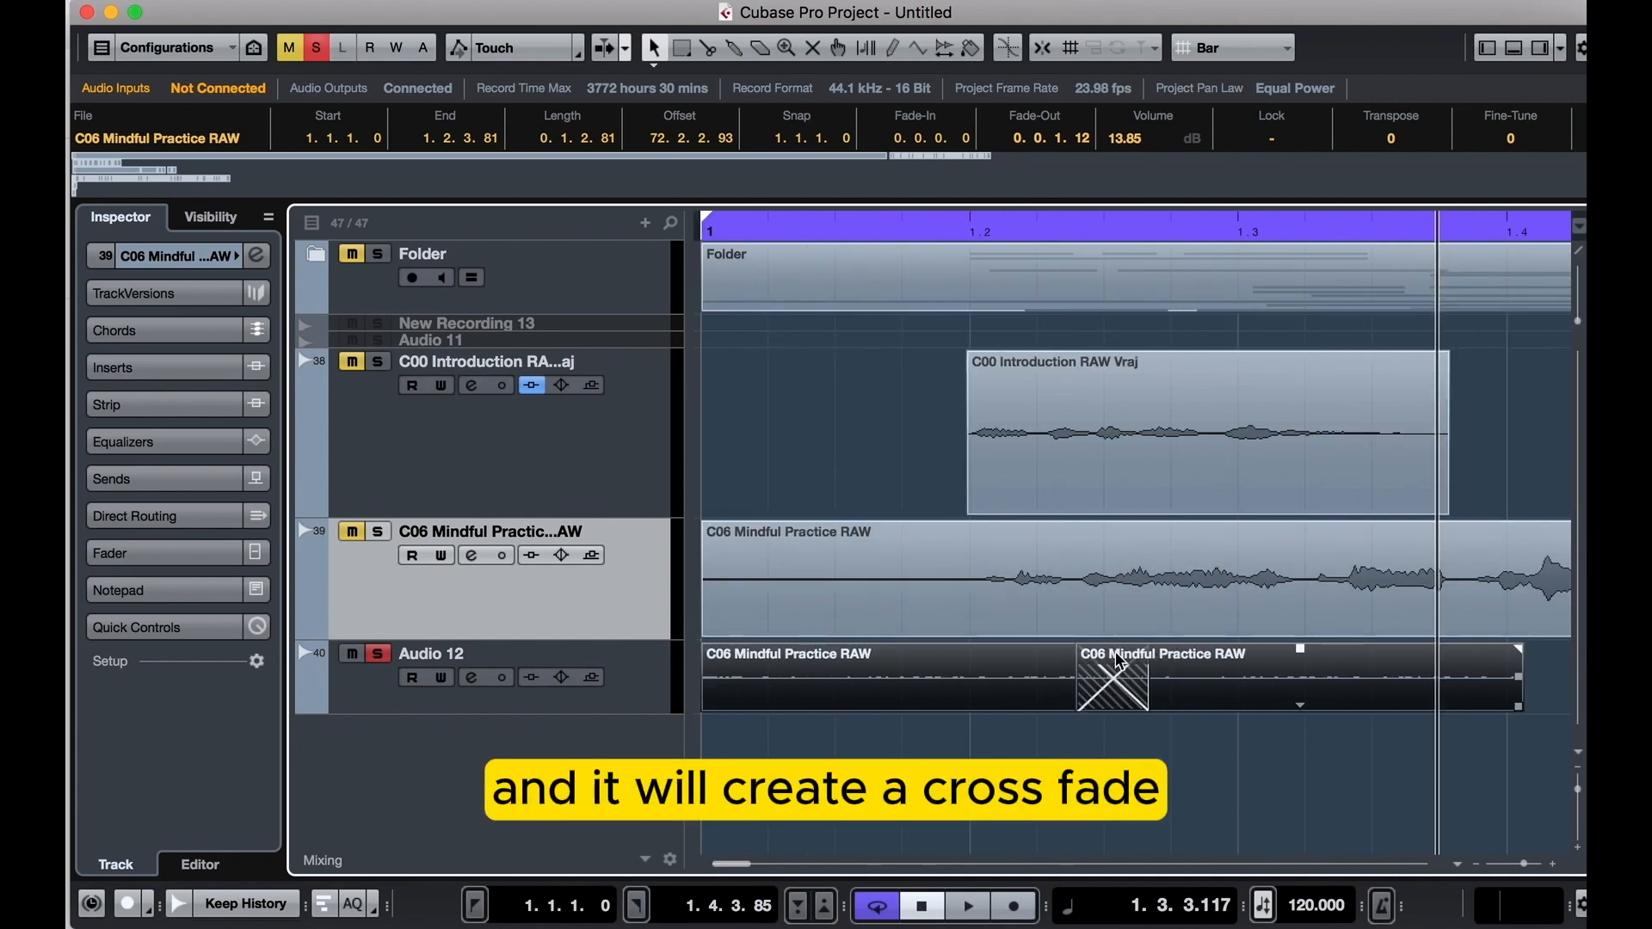
Set the crossfade between the two room-tone clips to Equal Power
left_click(1116, 740)
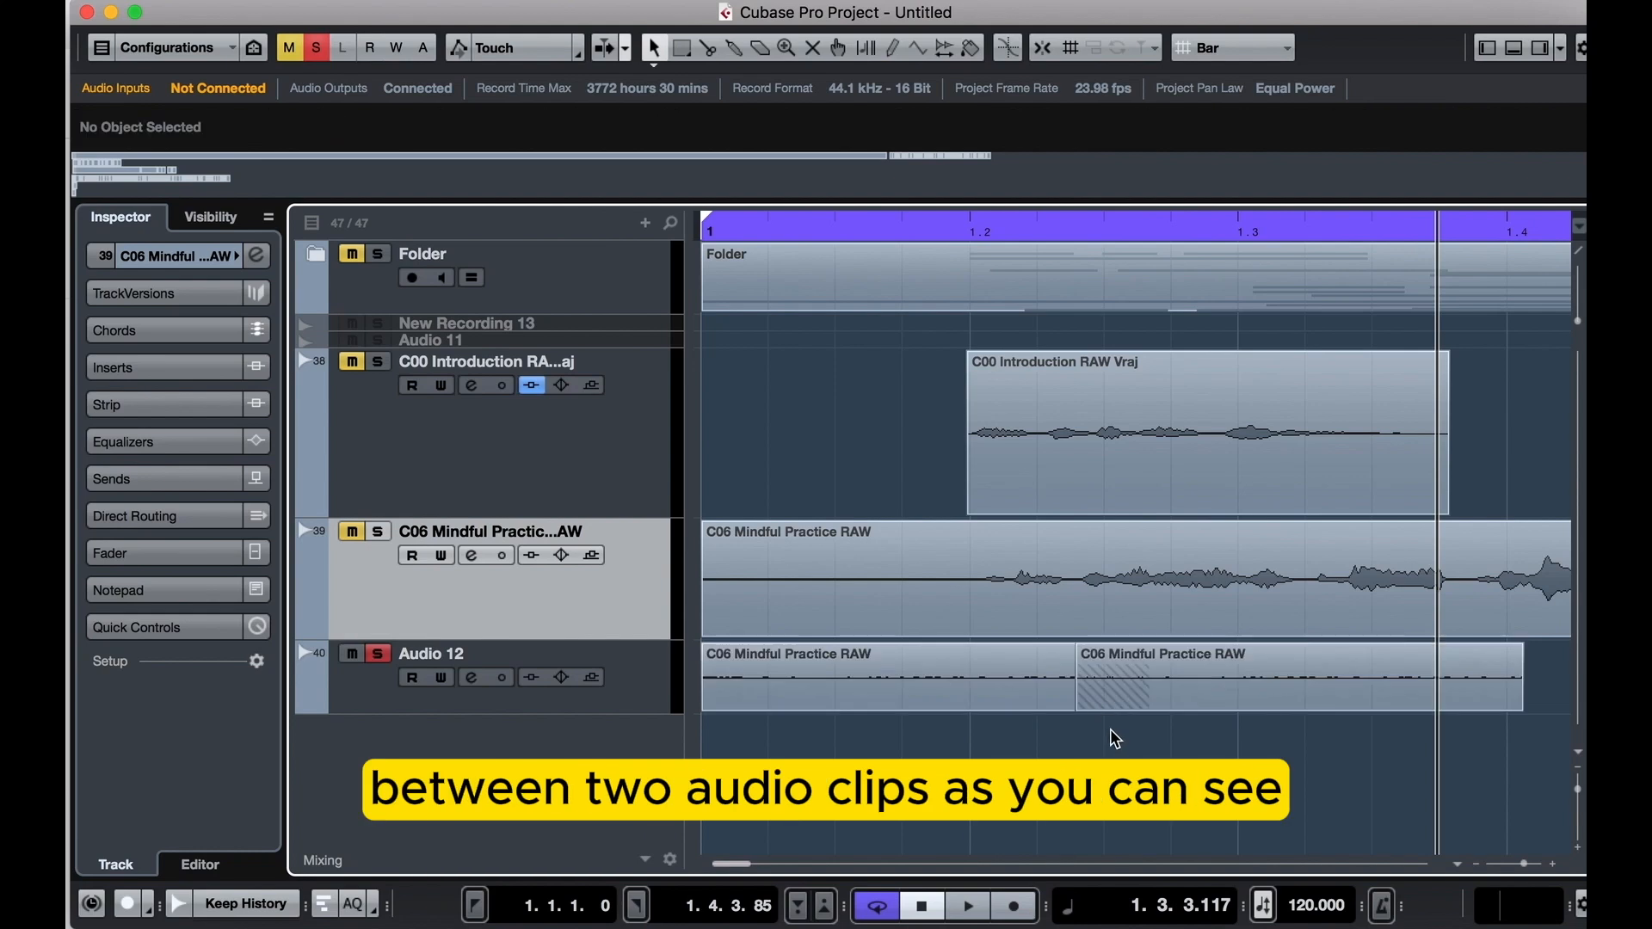
left_click(1115, 666)
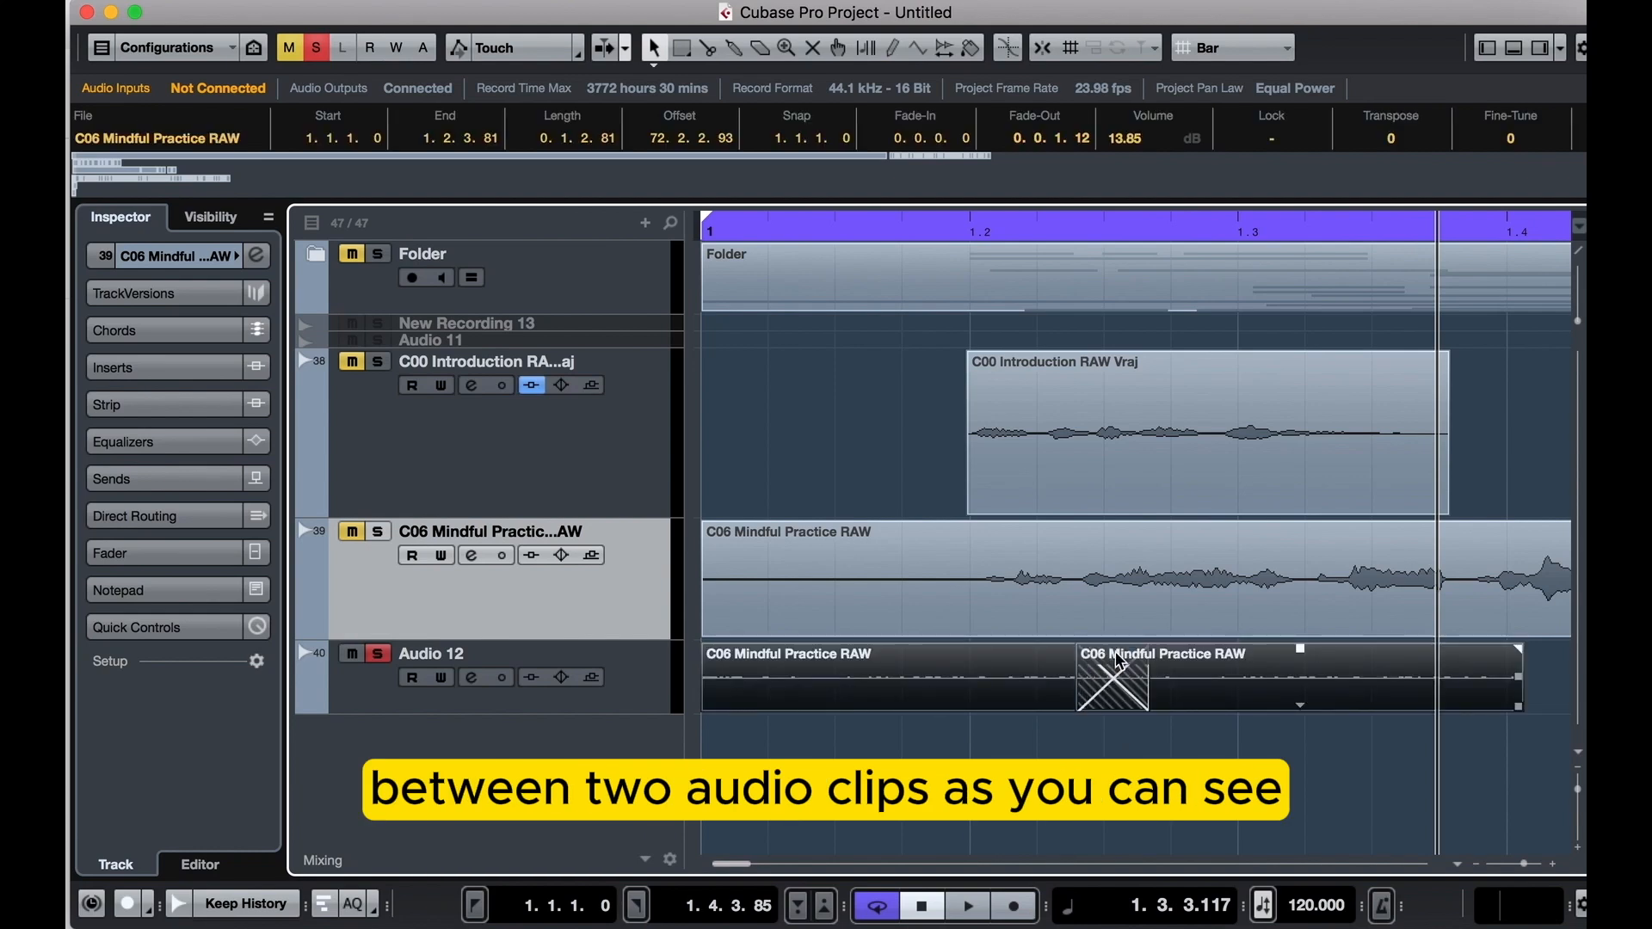
left_click(1114, 740)
double_click(1113, 685)
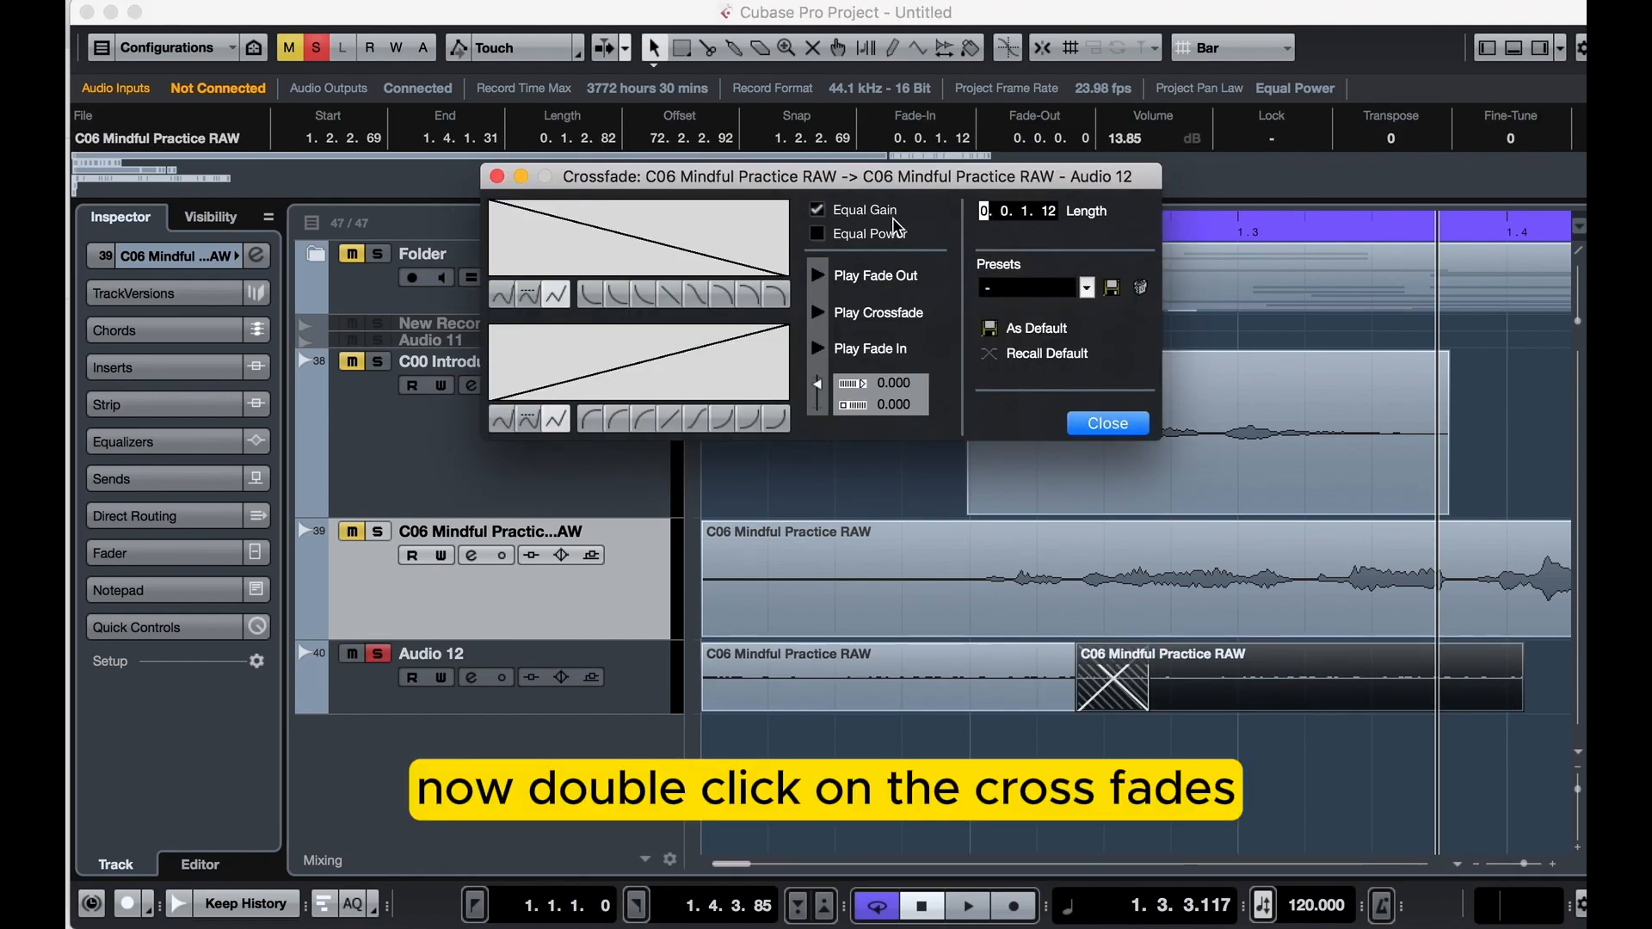
left_click(887, 237)
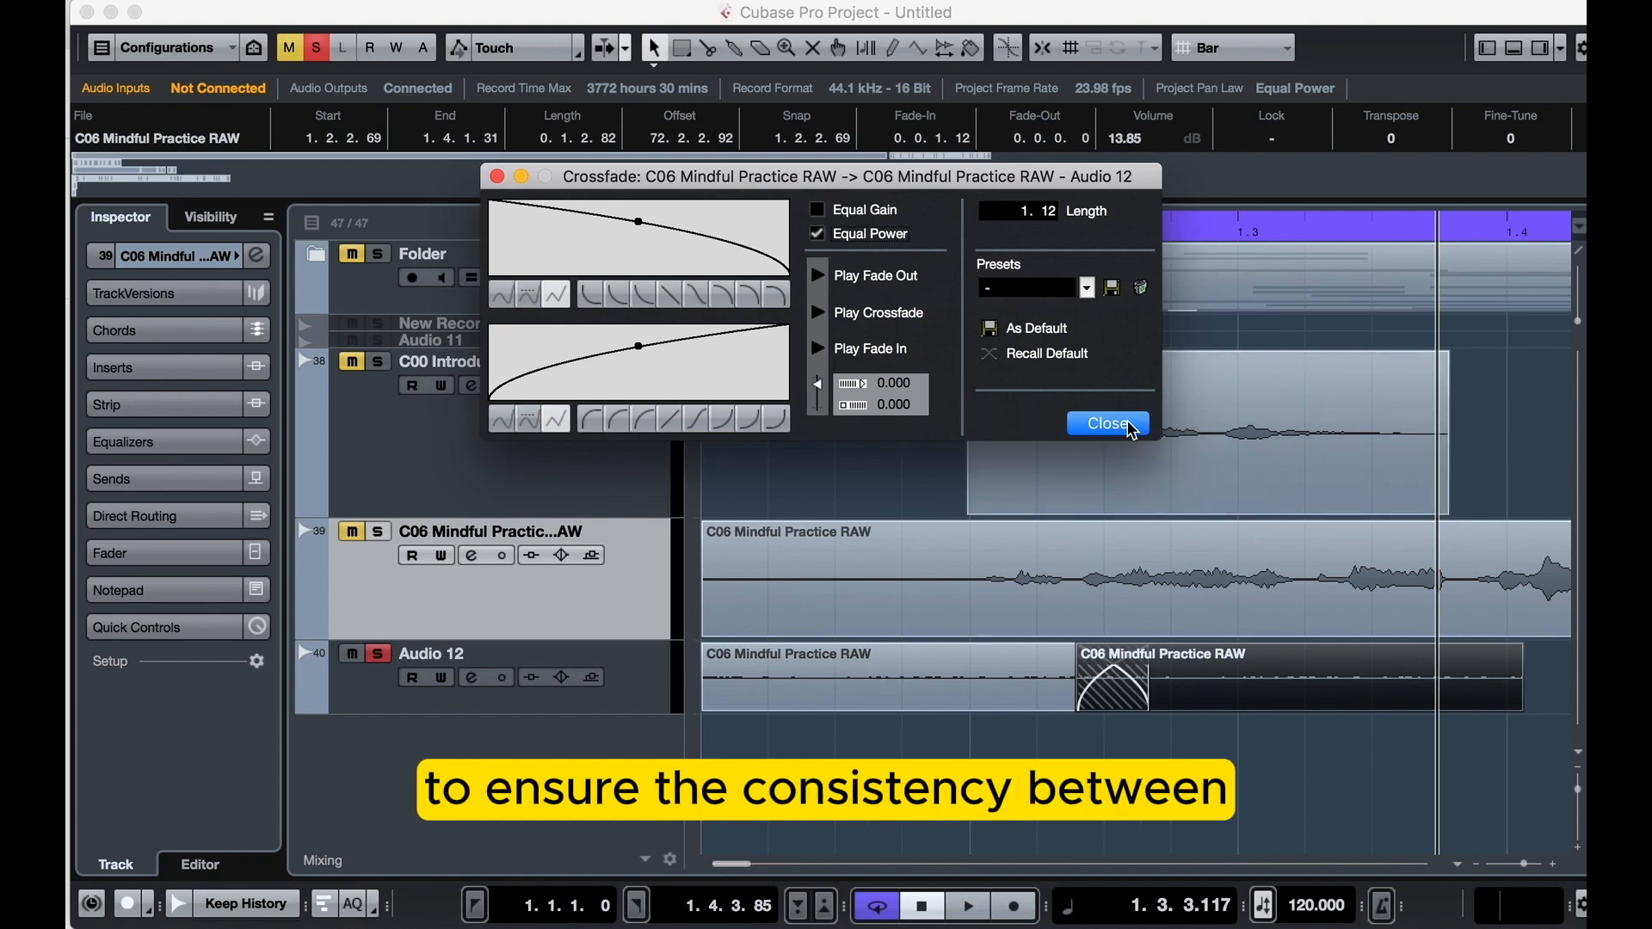
left_click(1108, 424)
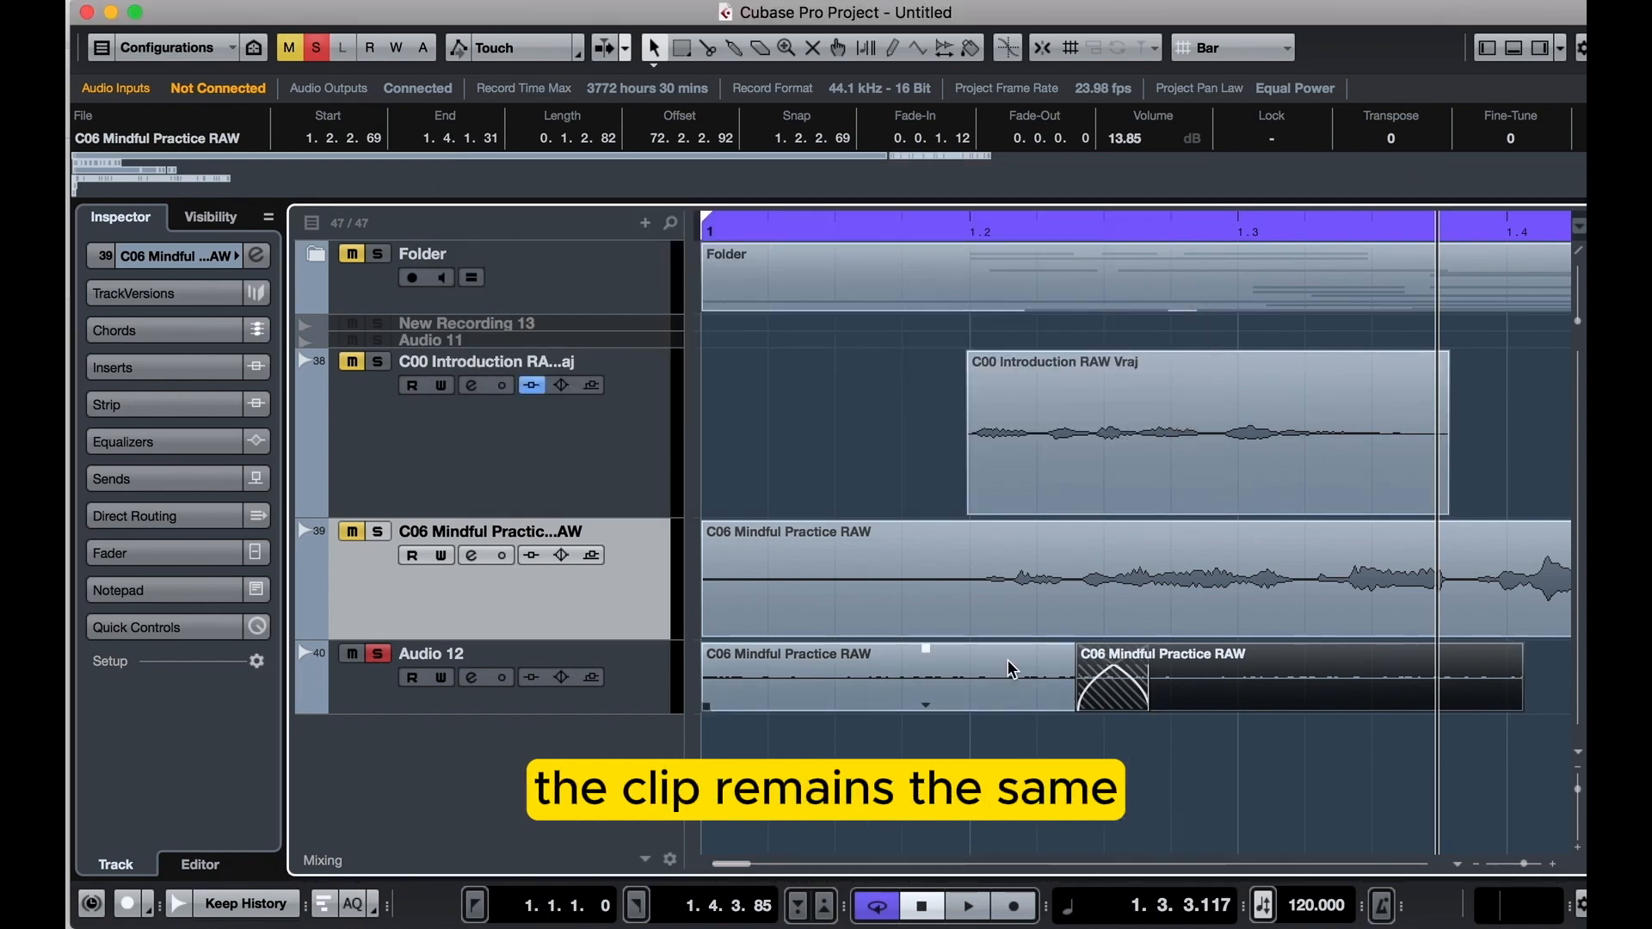
Select both crossfaded room-tone clips on Audio 12 and duplicate them directly after the originals
left_click(1010, 681)
key("g")
key("g")
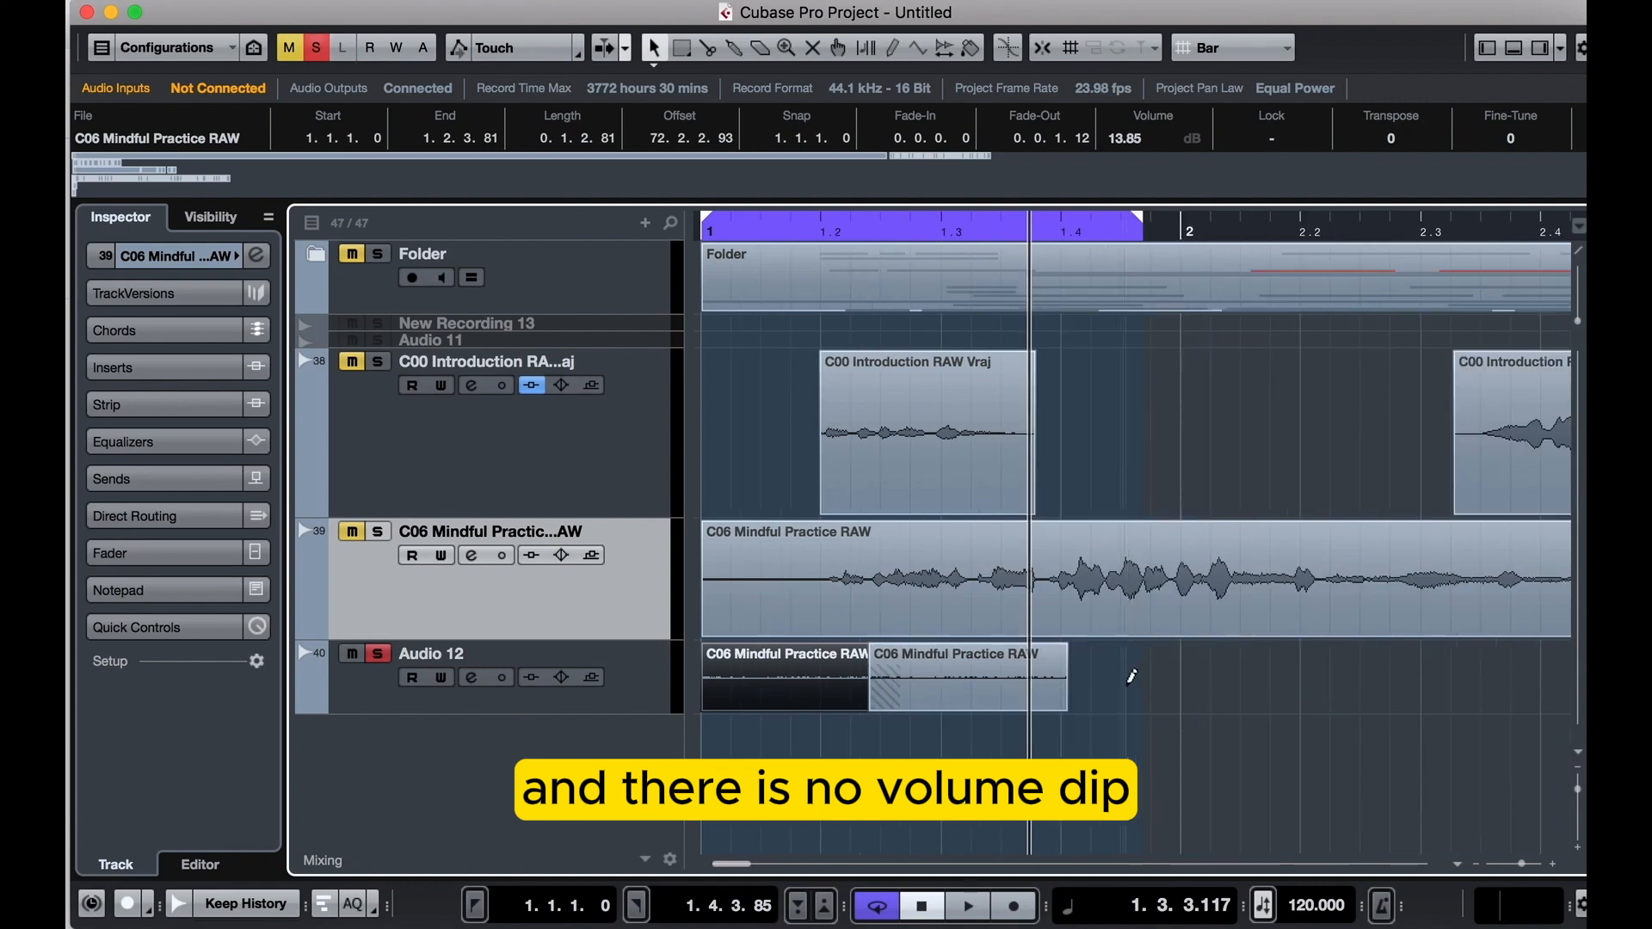
left_click(1133, 684)
left_click_drag(1155, 697, 852, 692)
key("super+d")
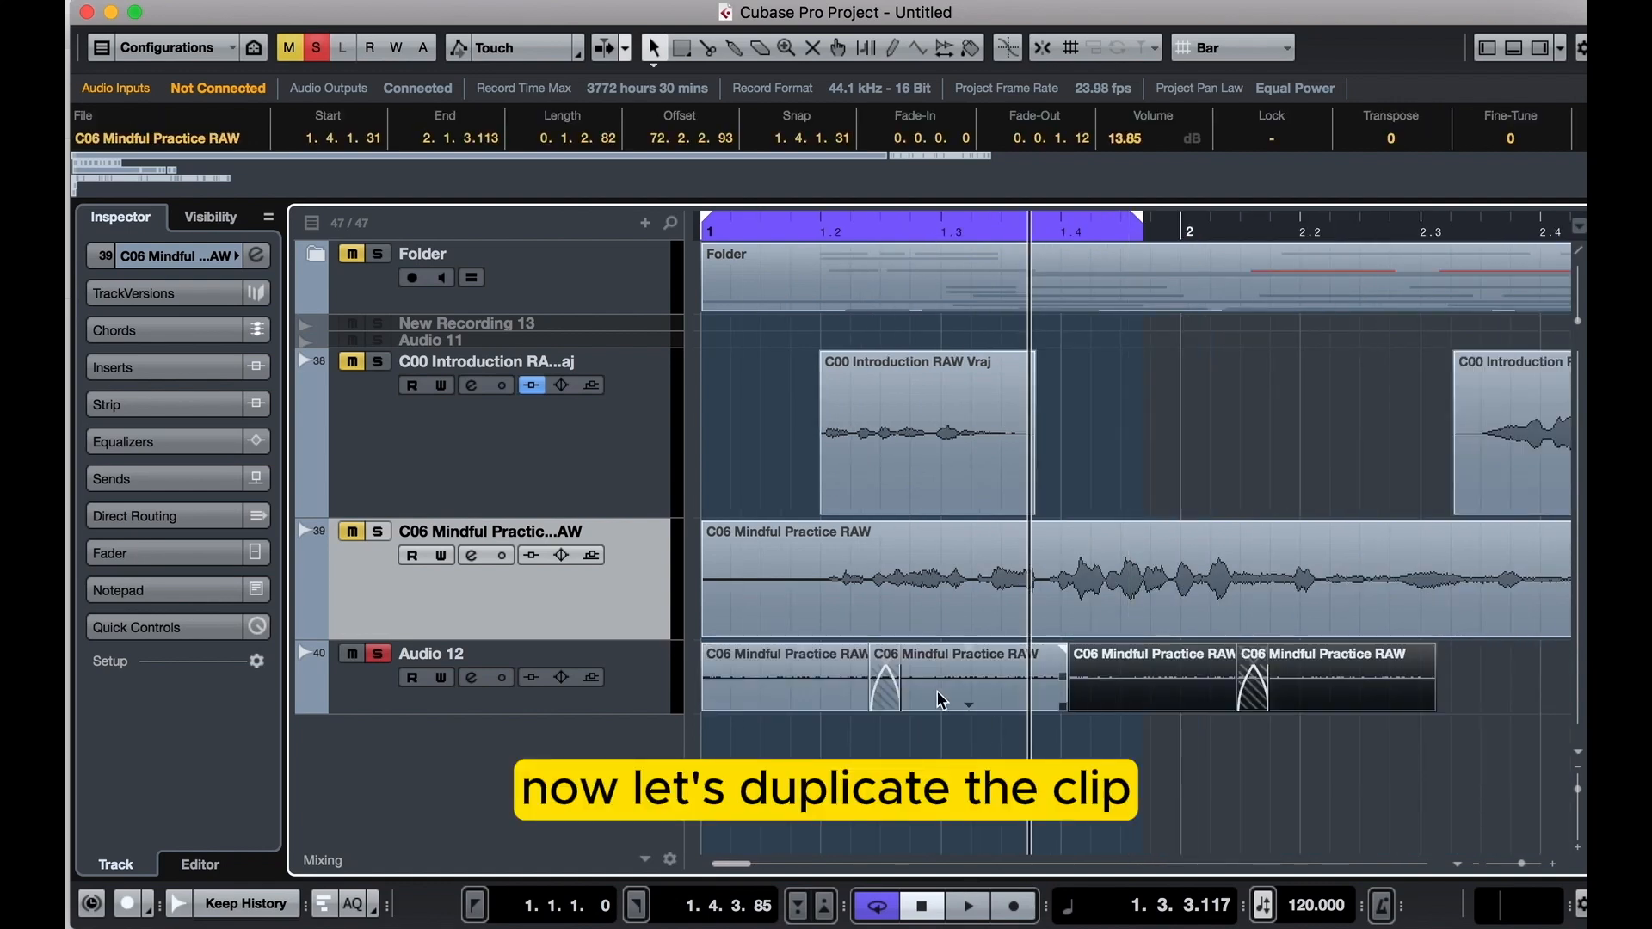
Overlap the duplicated pair onto the end of the first pair by about 0.0.1.40 and crossfade them
left_click_drag(1125, 679, 1087, 679)
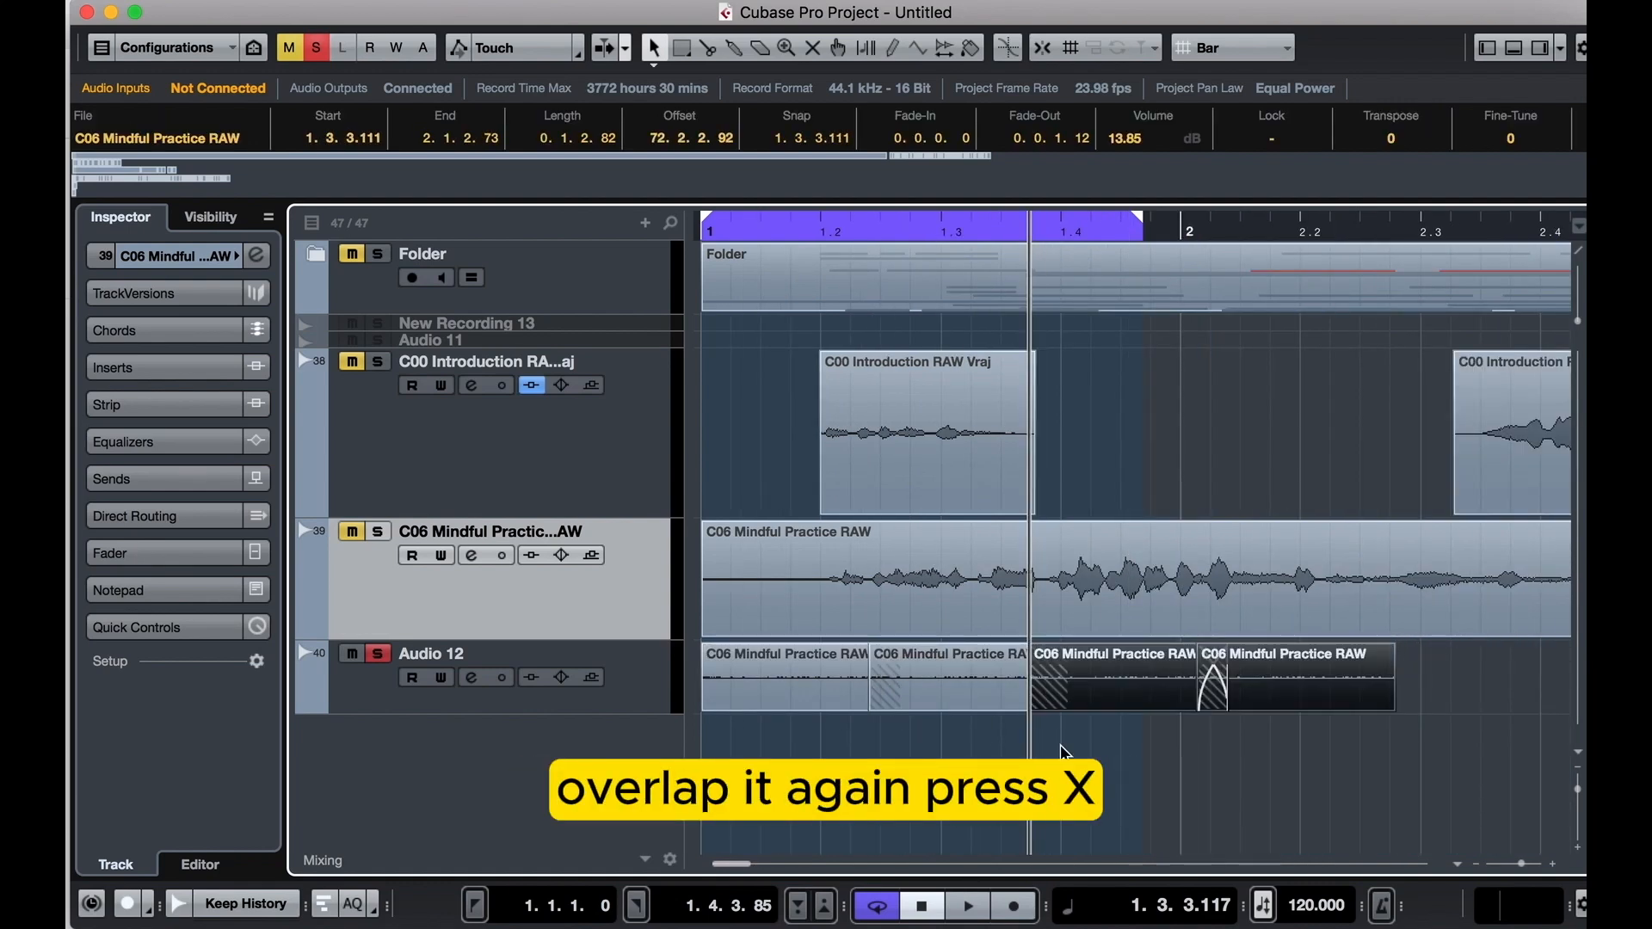
left_click(1065, 738)
left_click_drag(1064, 738, 998, 671)
key("x")
key("h")
key("h")
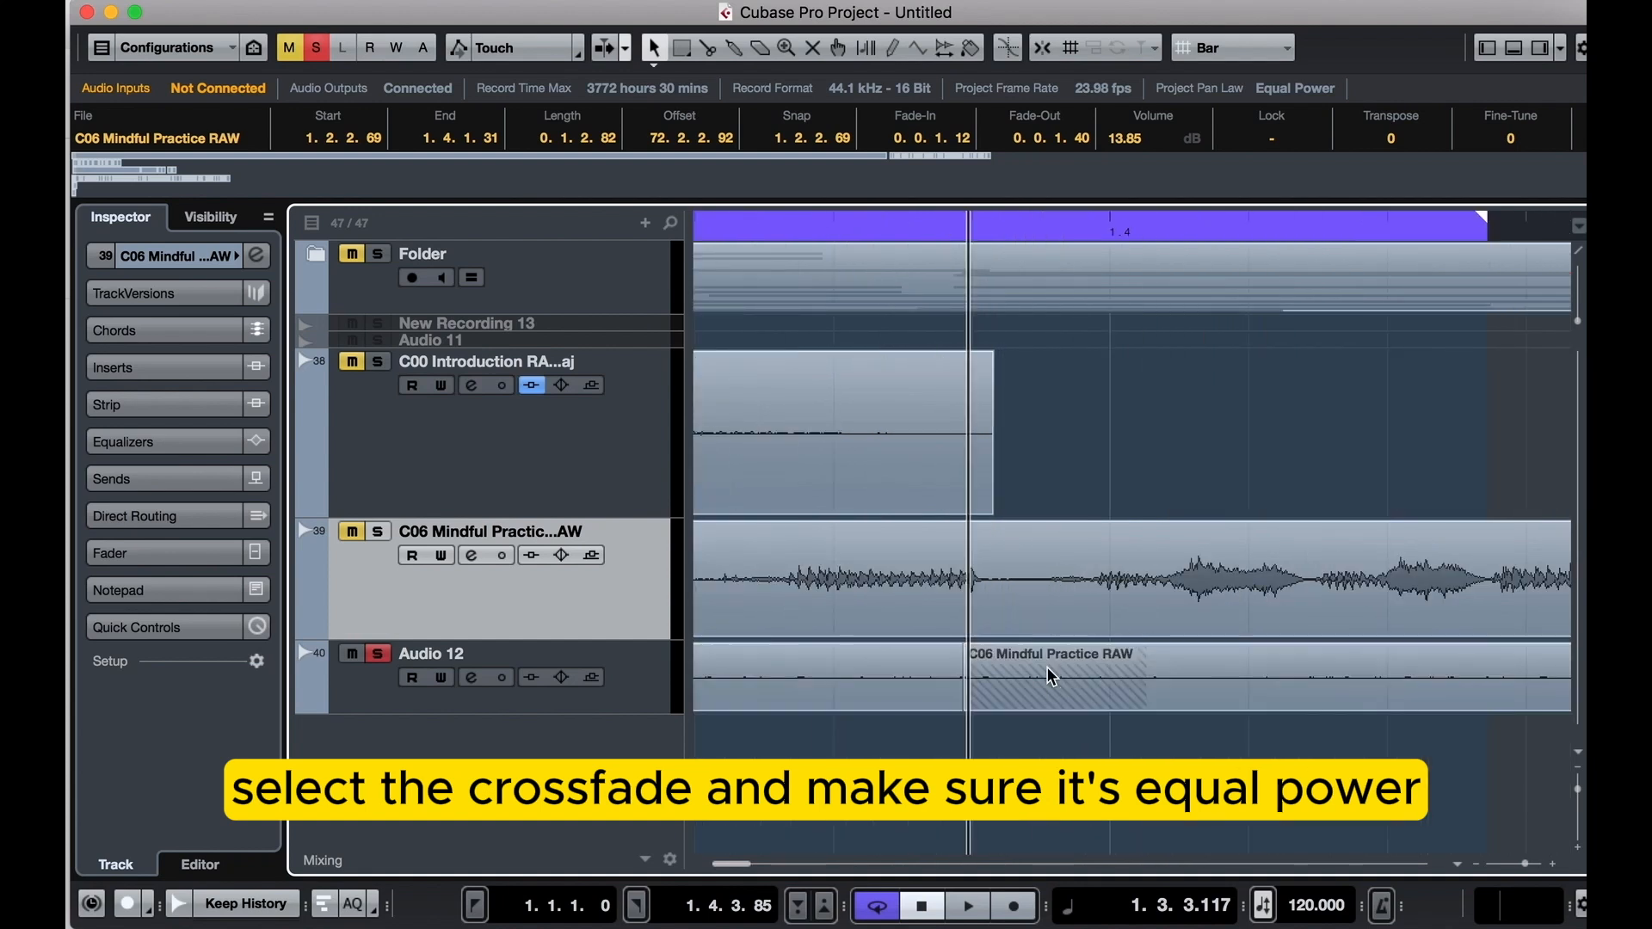
Set the crossfade between the two pairs of room-tone clips to Equal Power
double_click(1051, 678)
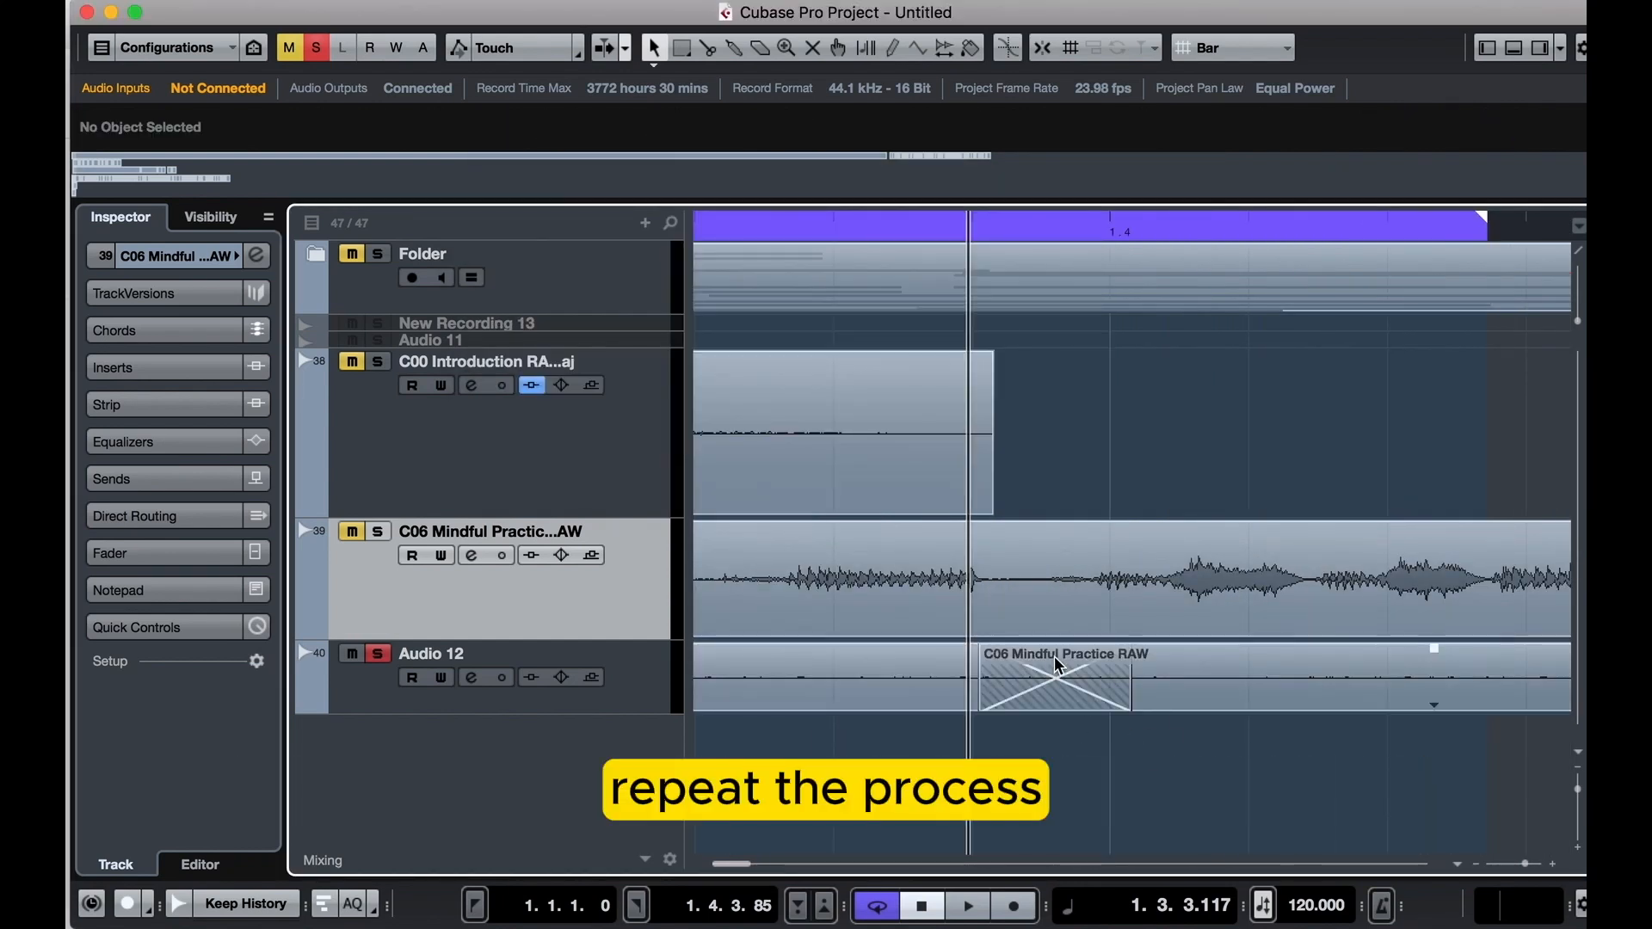
double_click(1054, 680)
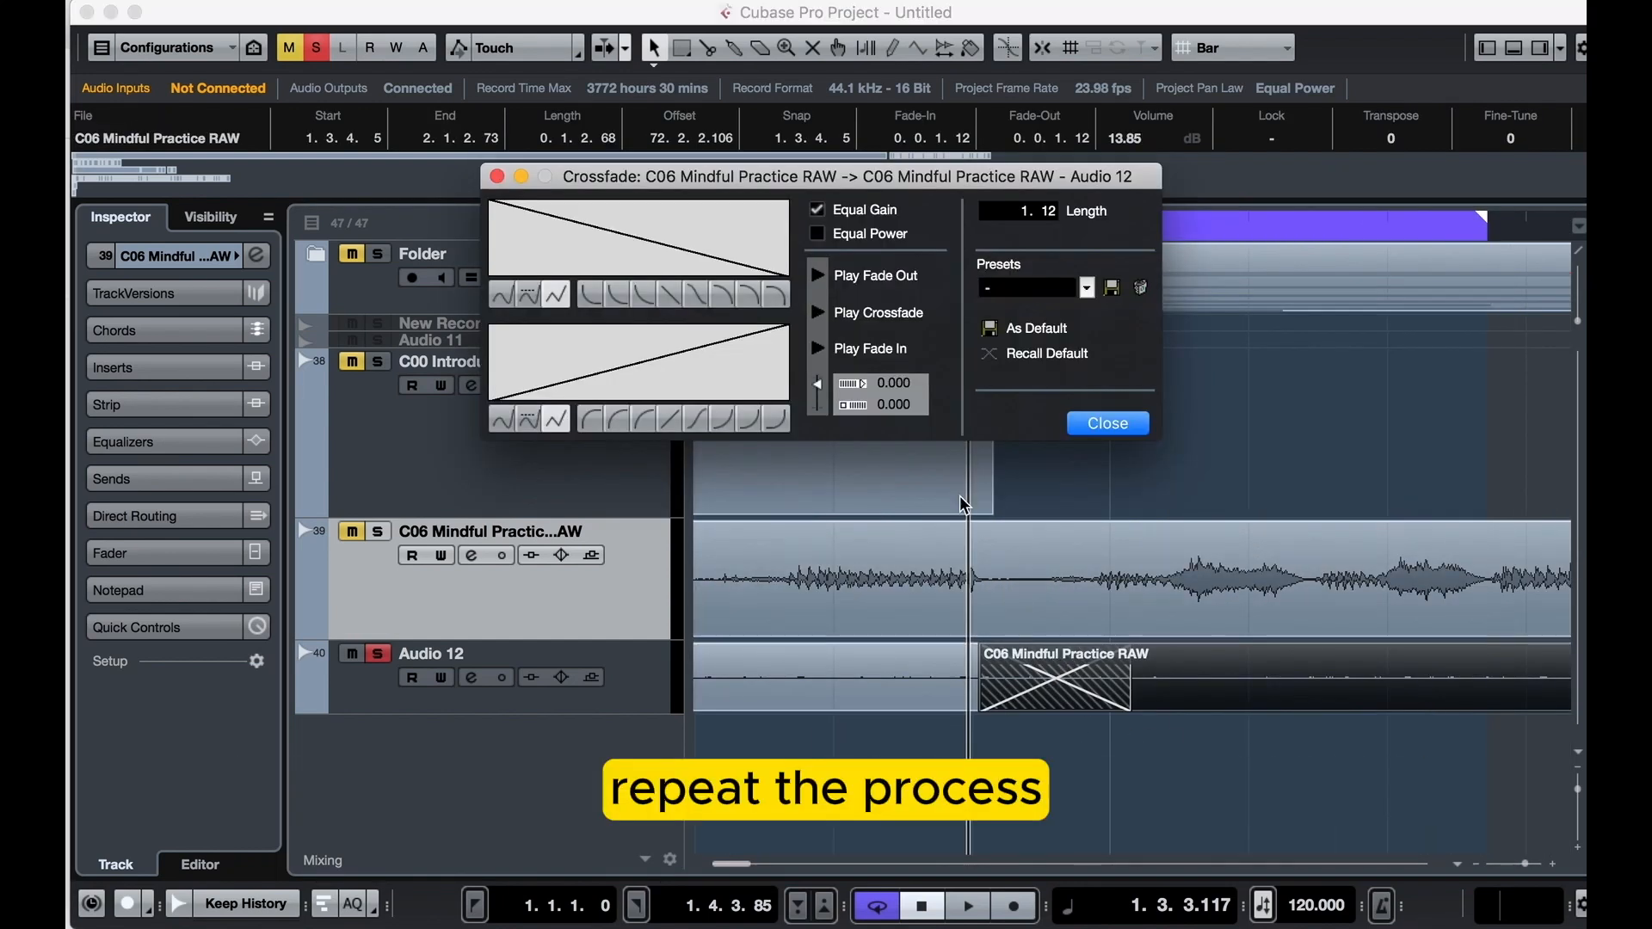
left_click(850, 233)
left_click(1103, 425)
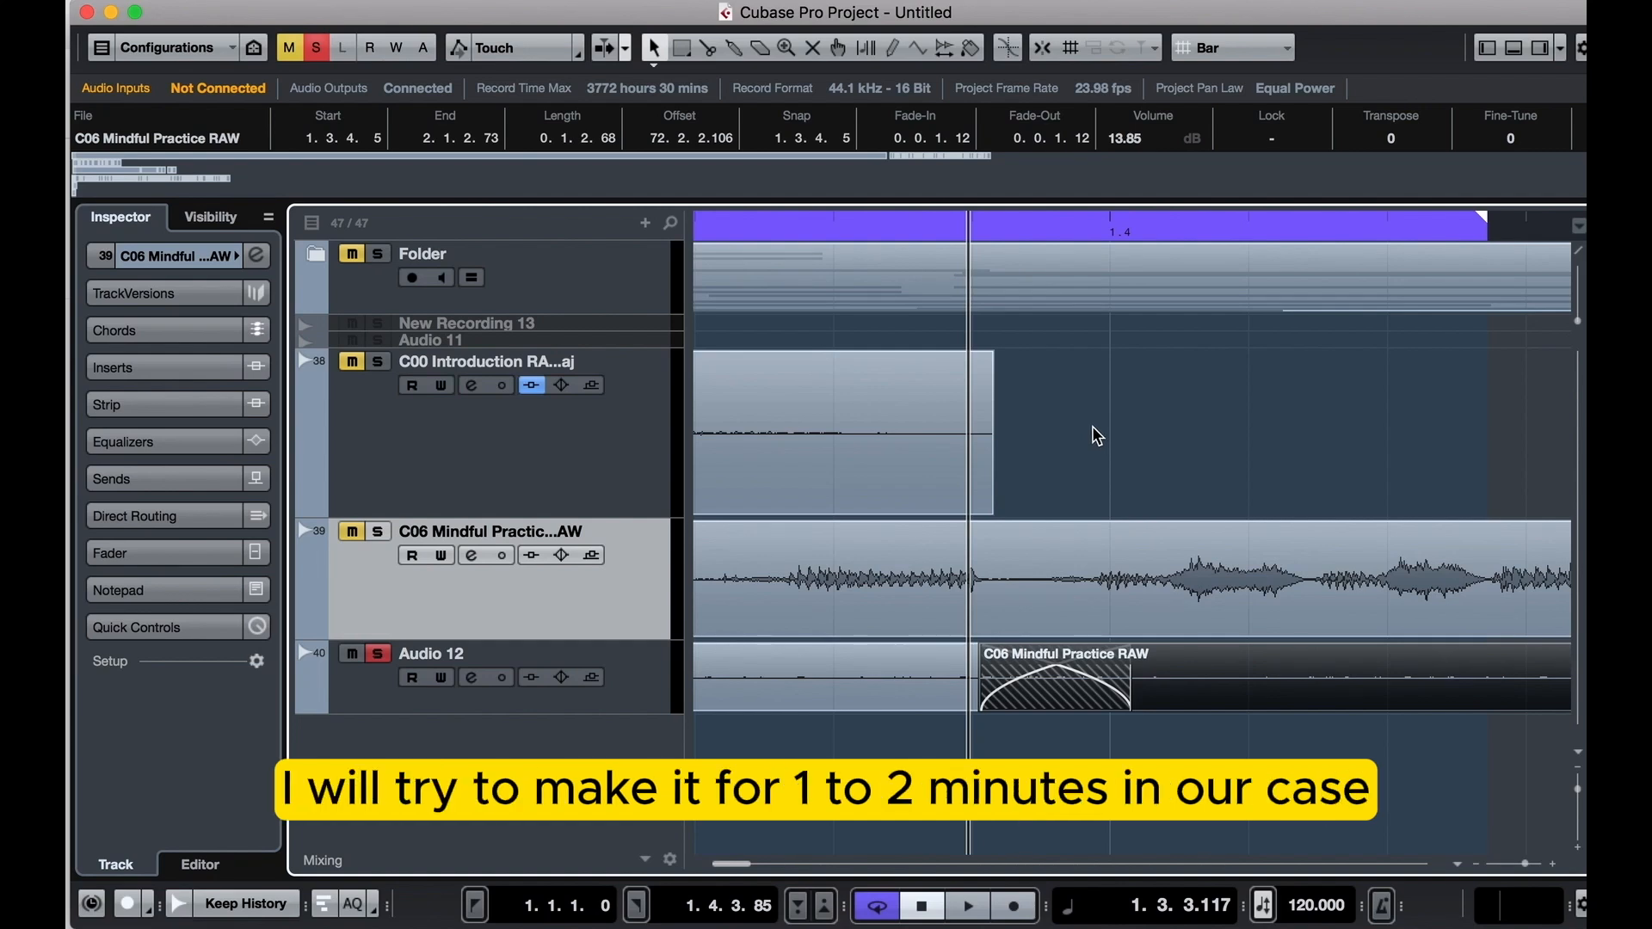
Duplicate all four room-tone clips on Audio 12, overlap the copies slightly with the originals and crossfade them
key("g")
key("g")
key("g")
key("g")
left_click_drag(1103, 656, 721, 705)
key("super+d")
key("h")
key("h")
left_click(989, 679)
key("x")
Duplicate the eight room-tone clips on Audio 12 and join the copies to the originals with an overlapping crossfade
key("g")
key("g")
key("g")
key("g")
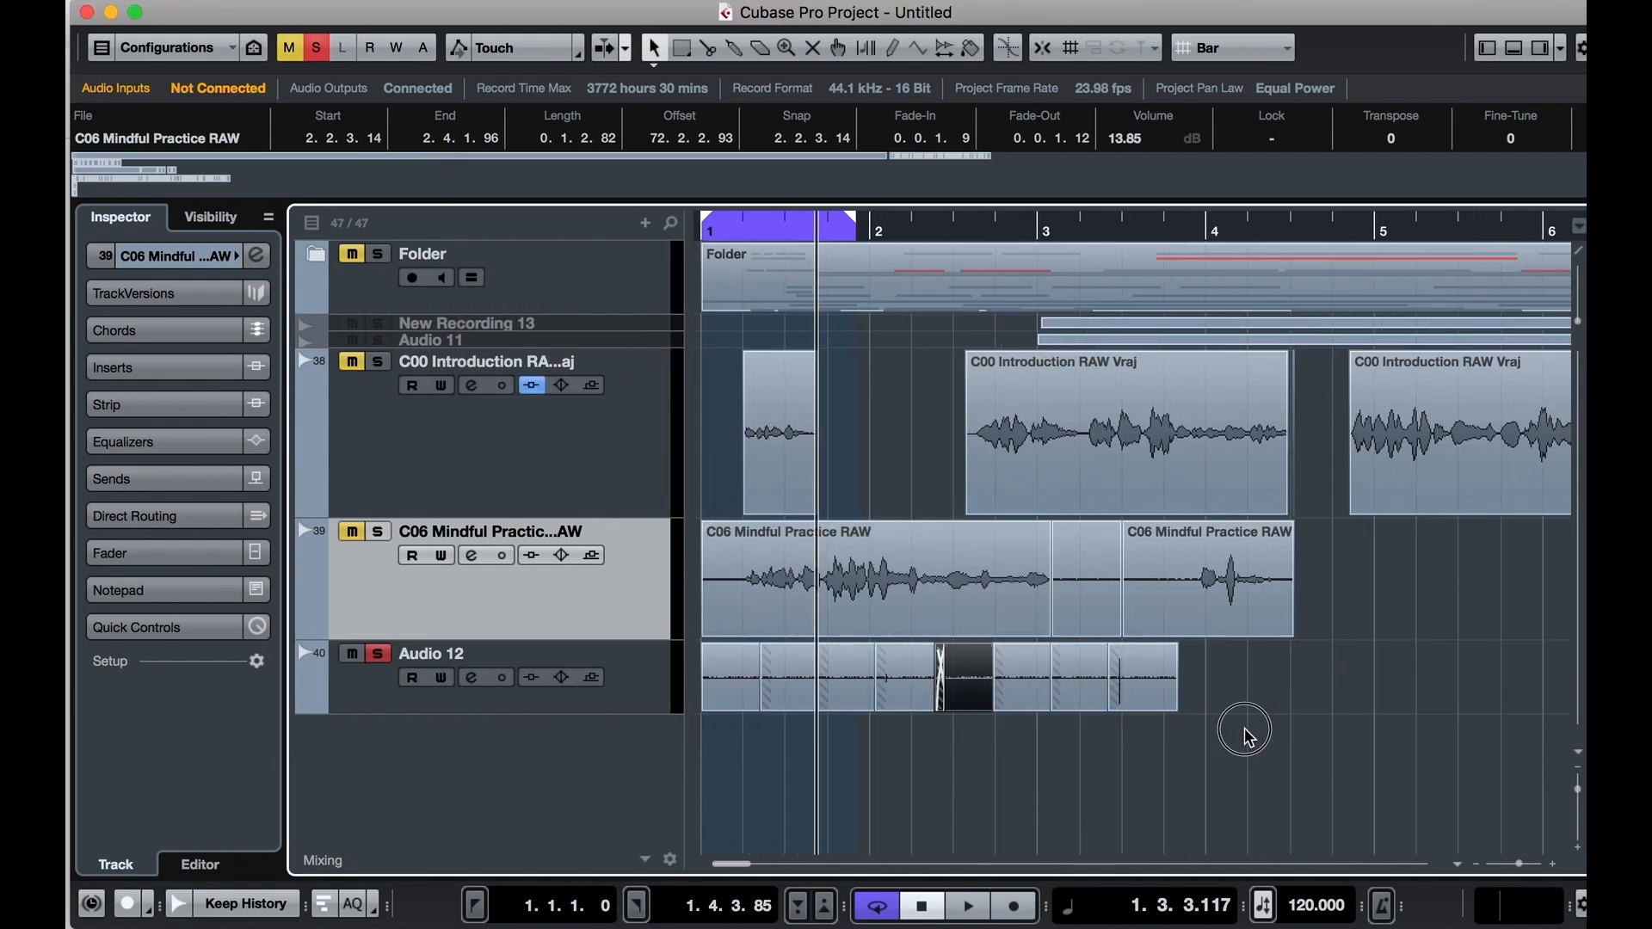
left_click_drag(1247, 737, 722, 680)
key("super+d")
key("h")
key("h")
key("h")
left_click(964, 689)
key("x")
Duplicate the whole extended room-tone sequence on Audio 12 once more and crossfade the new copies into it
key("g")
key("g")
key("g")
key("g")
key("g")
left_click_drag(1261, 741, 590, 688)
key("super+d")
left_click(1197, 689)
key("x")
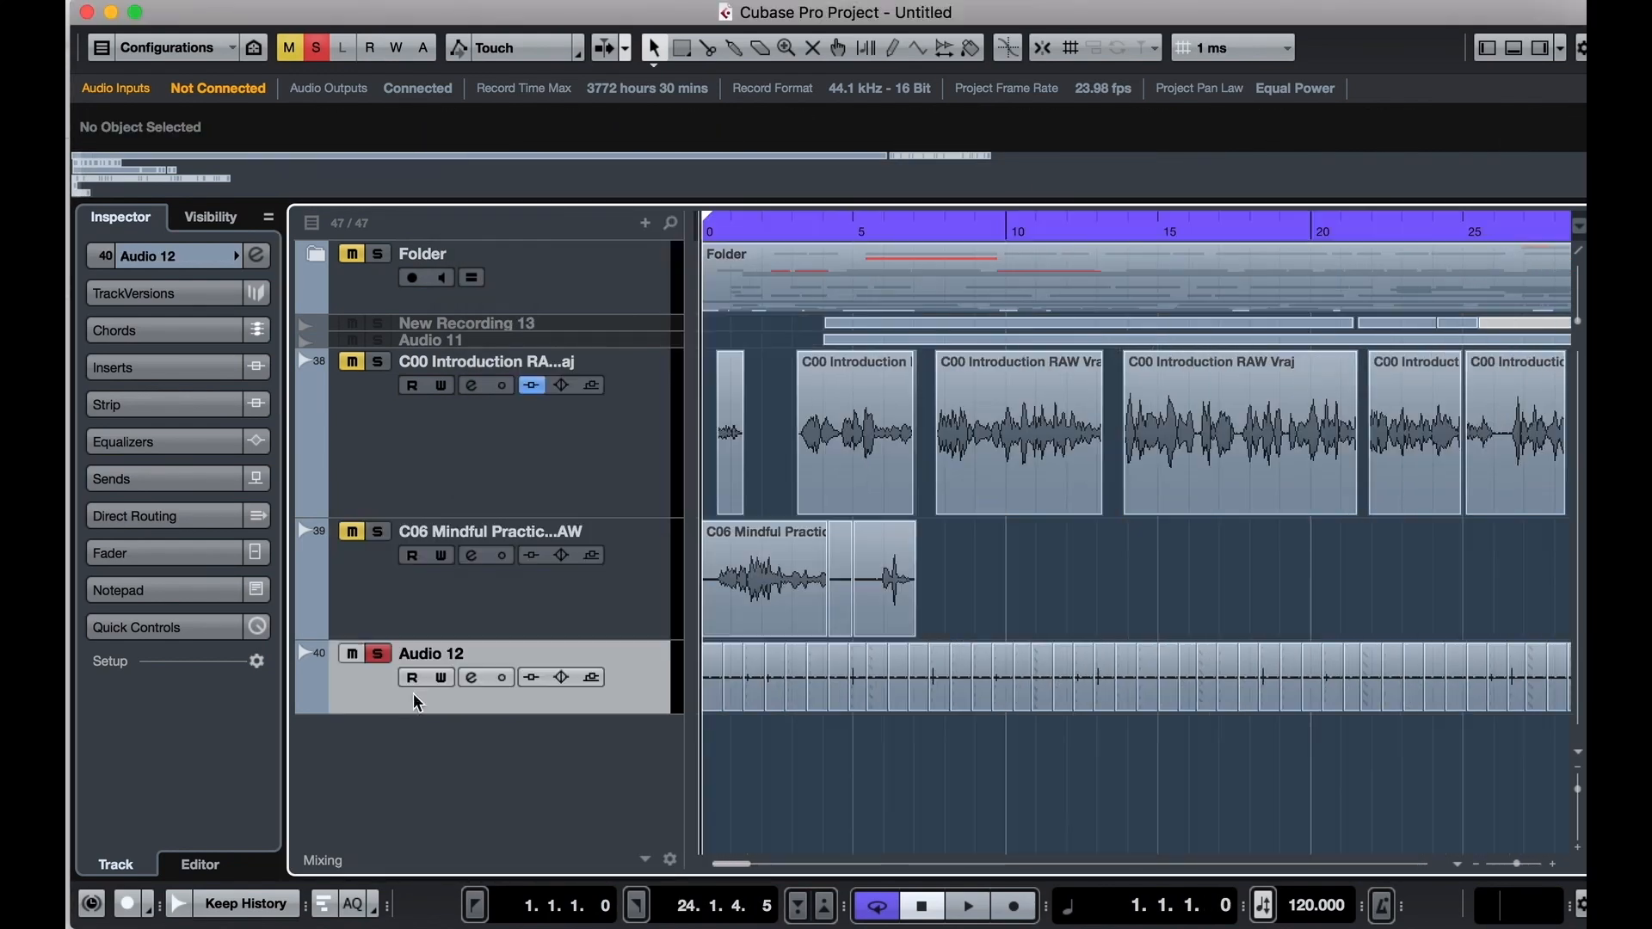
Show the insert effect slots of the Audio 12 track and raise the system volume while the room tone plays
left_click(138, 368)
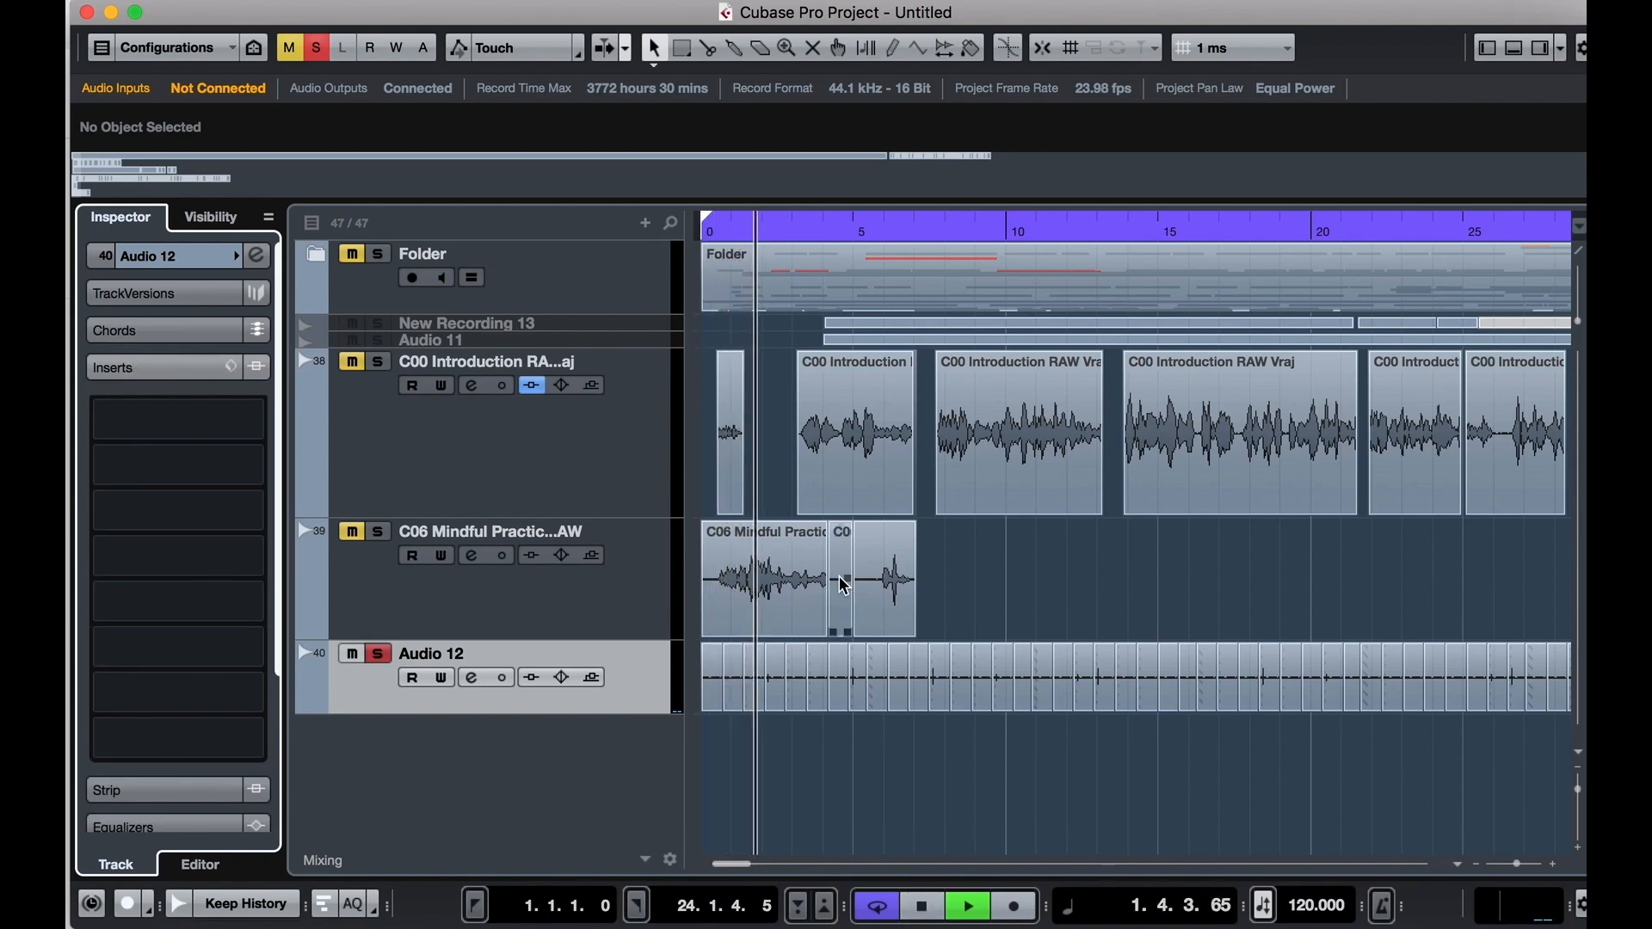
key("XF86AudioRaiseVolume")
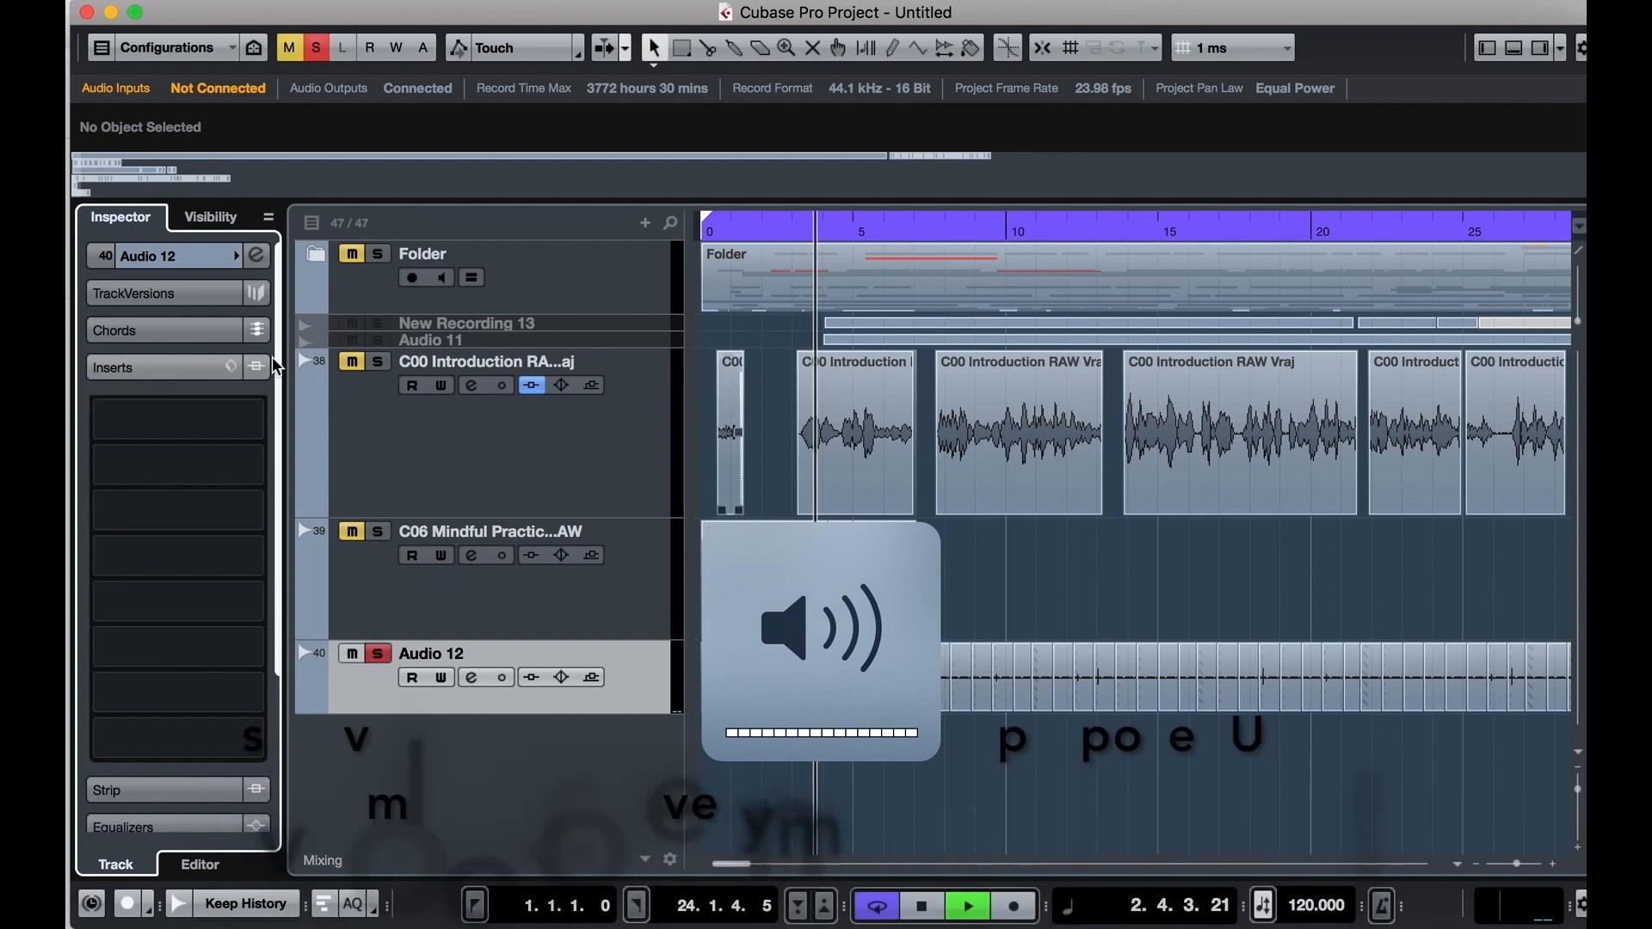
Raise all room-tone clips on Audio 12 to 24 dB and set the track's volume to 6.02
left_click(107, 255)
key("g")
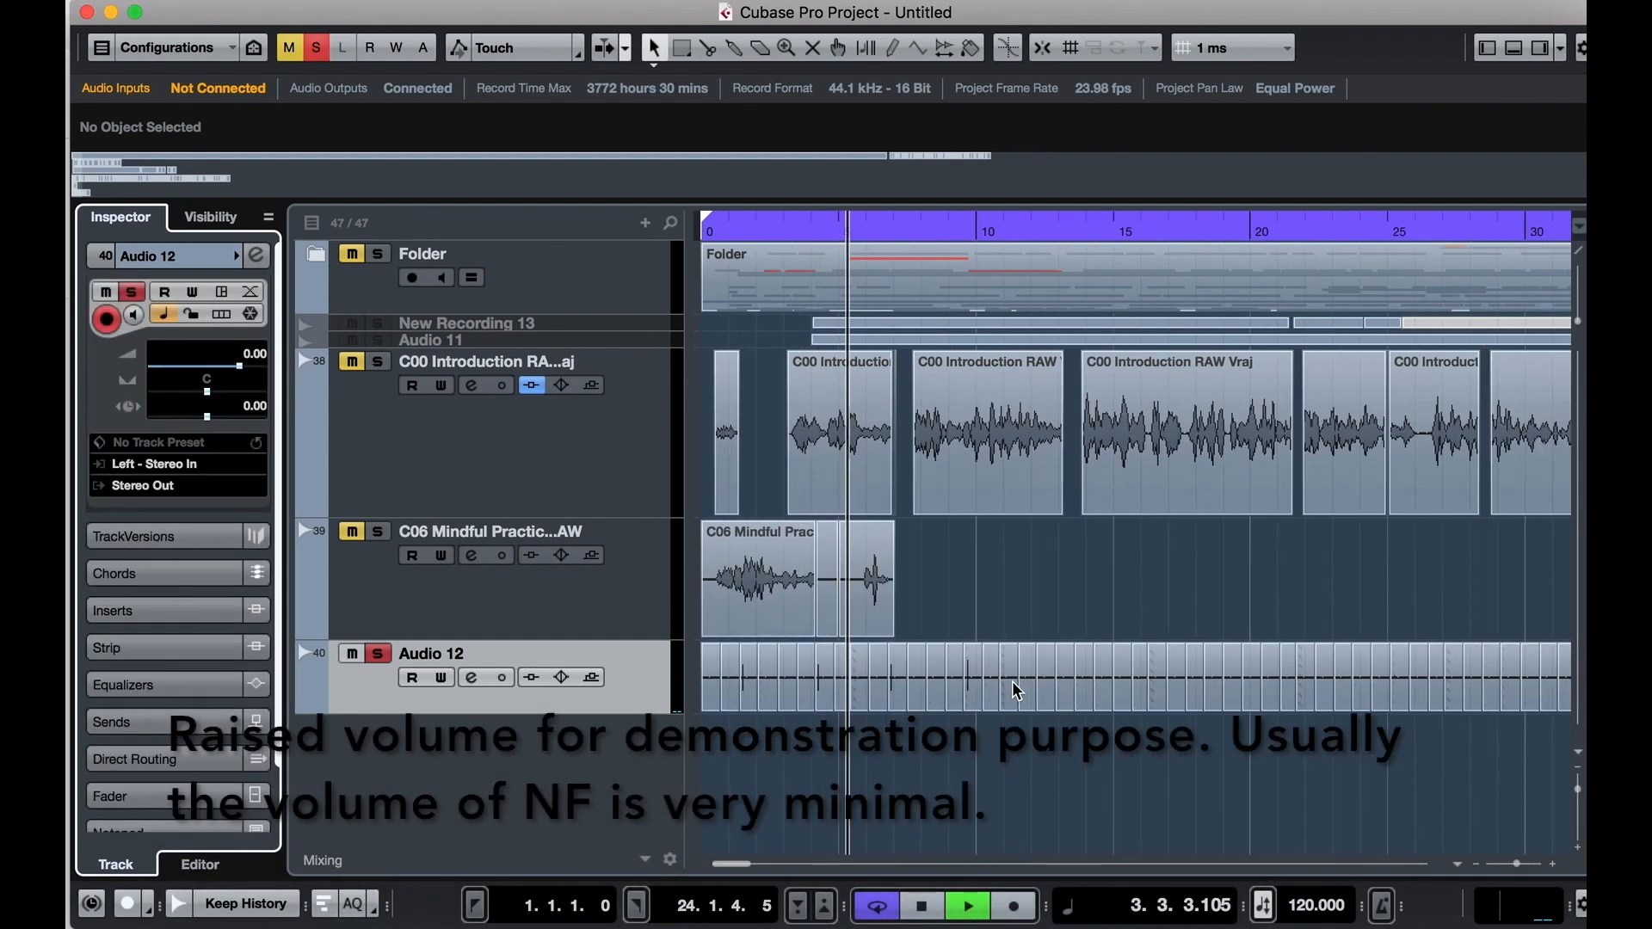
scroll(1015, 685, "down", 10)
left_click_drag(1021, 696, 656, 671)
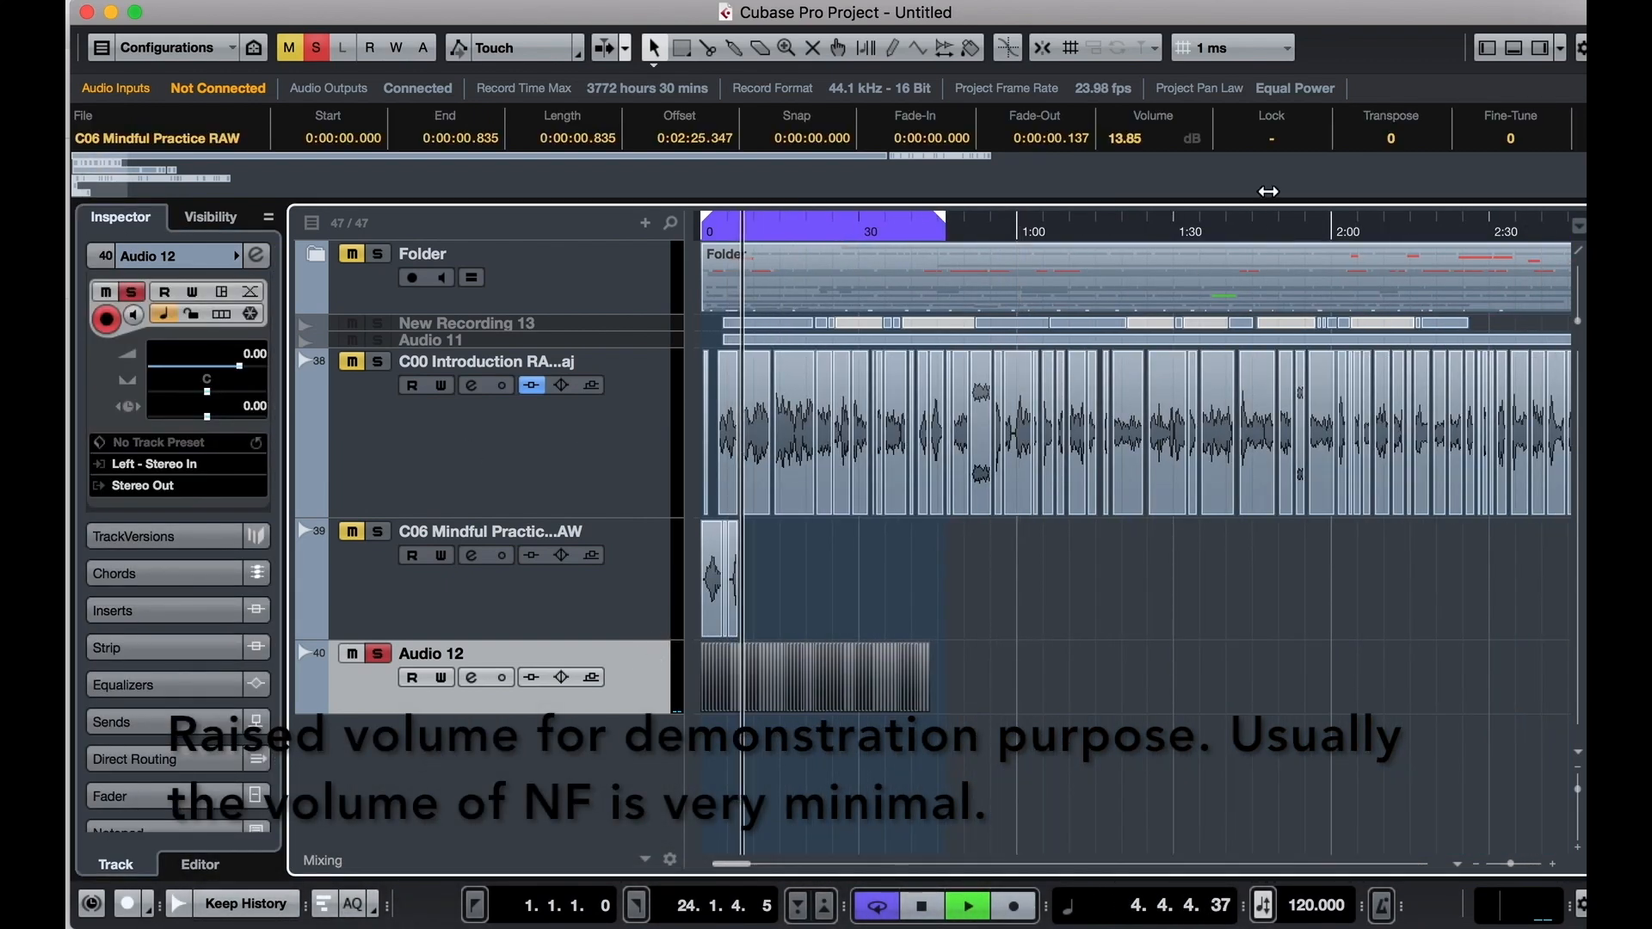
scroll(1144, 142, "up", 6)
scroll(1144, 143, "up", 5)
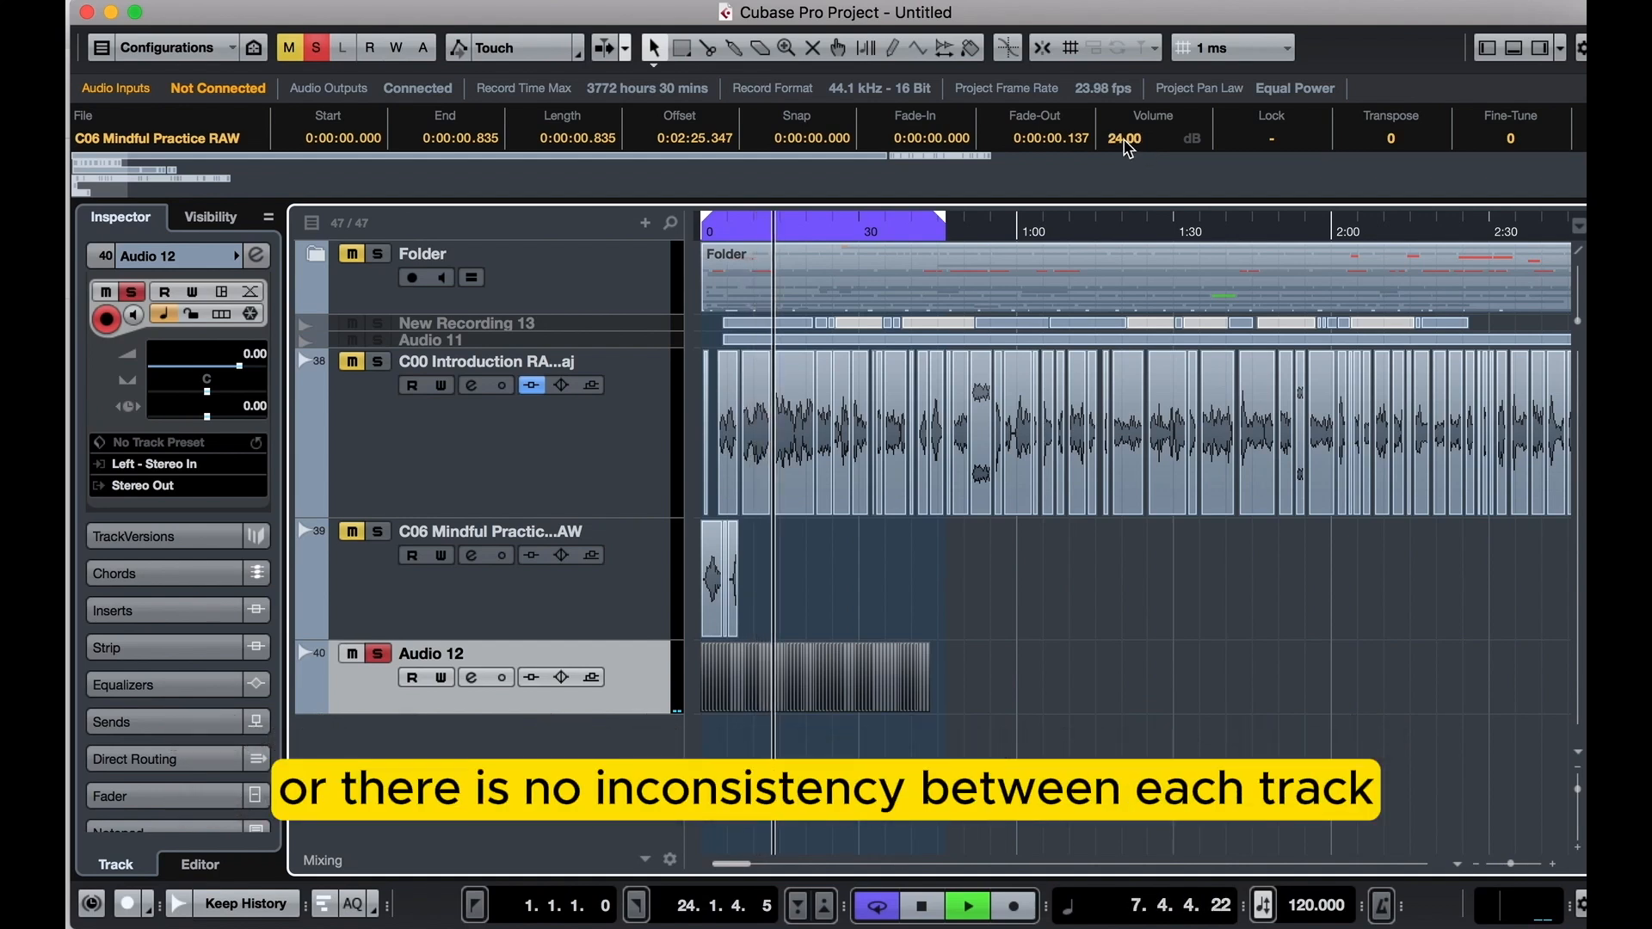
left_click_drag(241, 366, 271, 370)
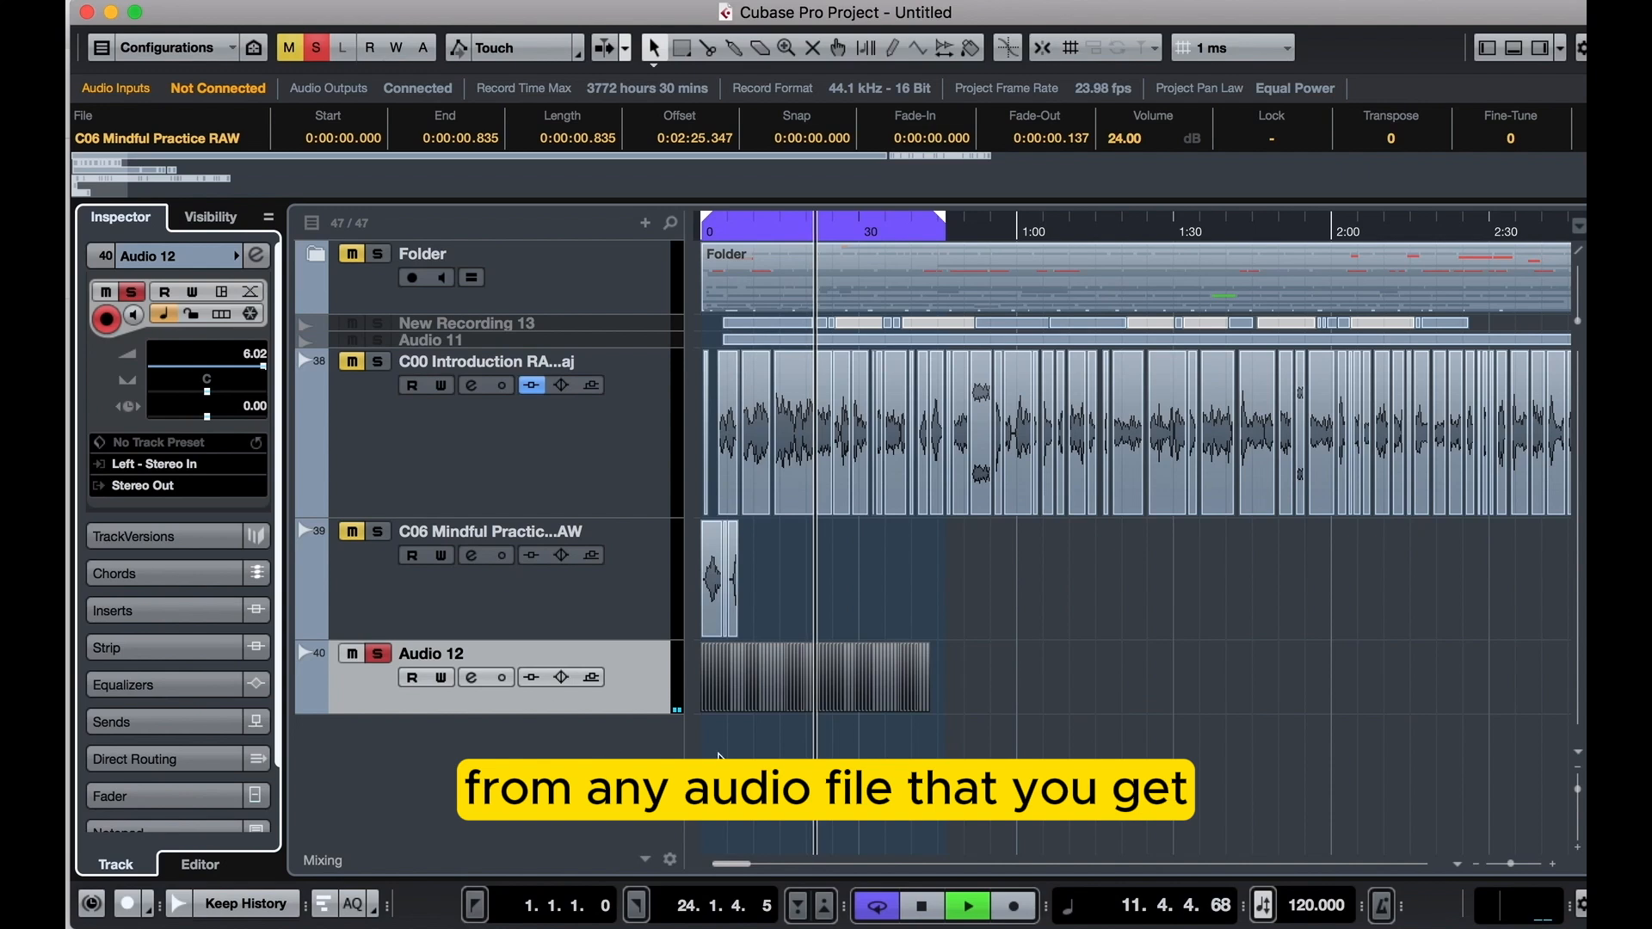
Inspect the boosted, crossfaded room-tone clips along Audio 12 during playback and show the track's insert slots
scroll(808, 687, "up", 1)
scroll(808, 687, "up", 5)
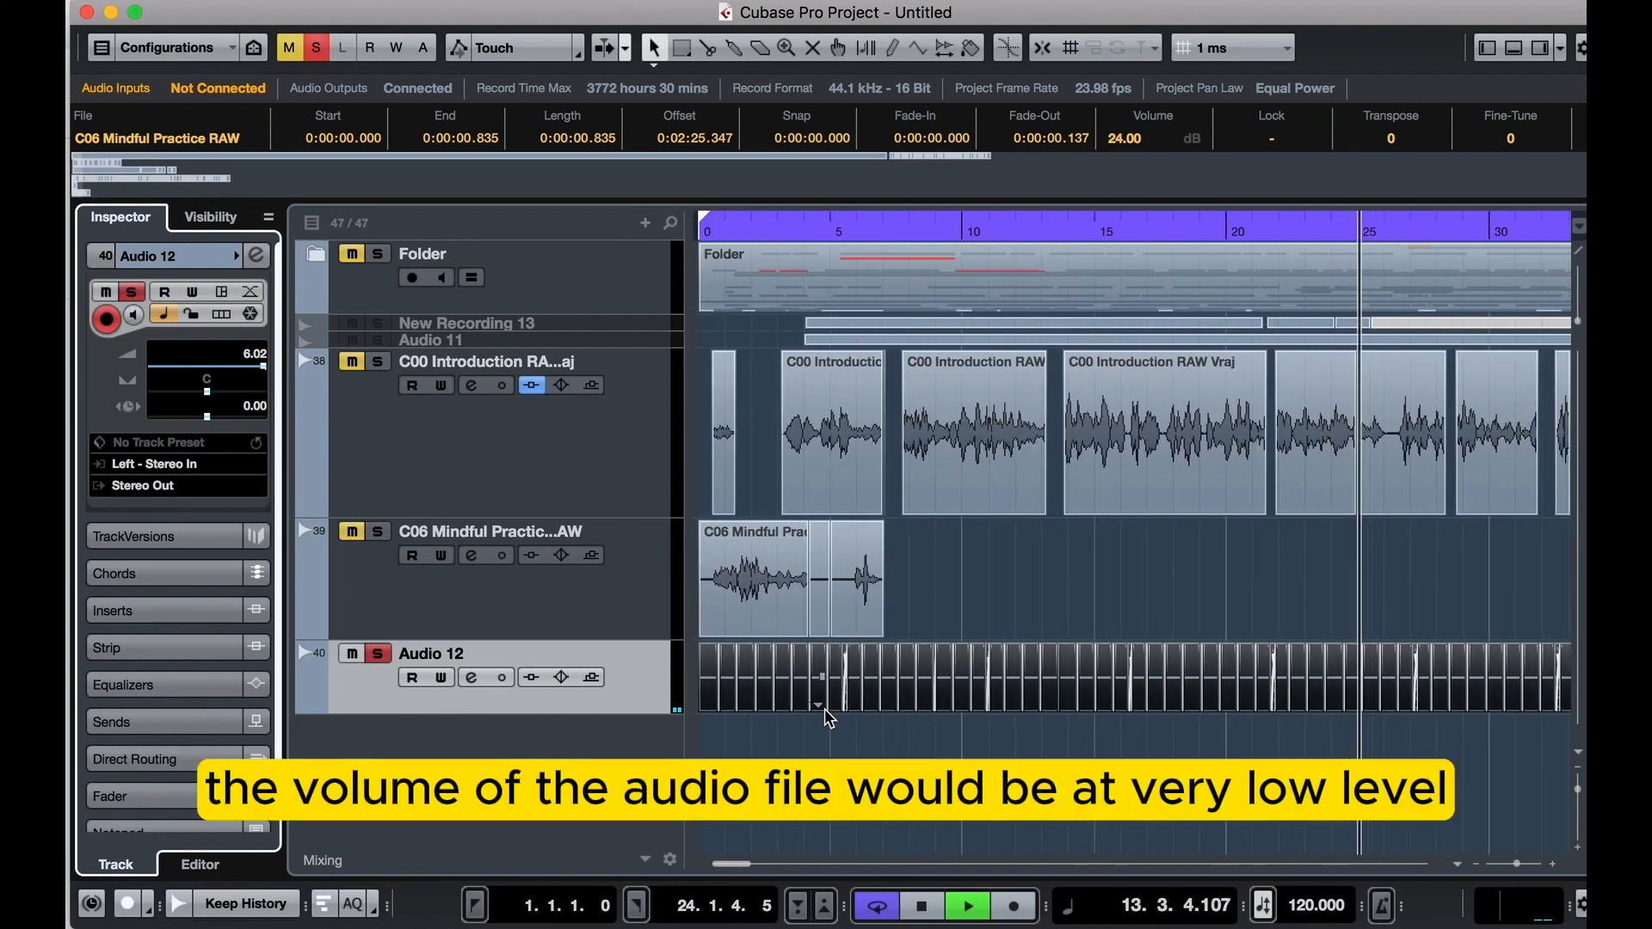
scroll(878, 728, "up", 5)
scroll(879, 711, "down", 4)
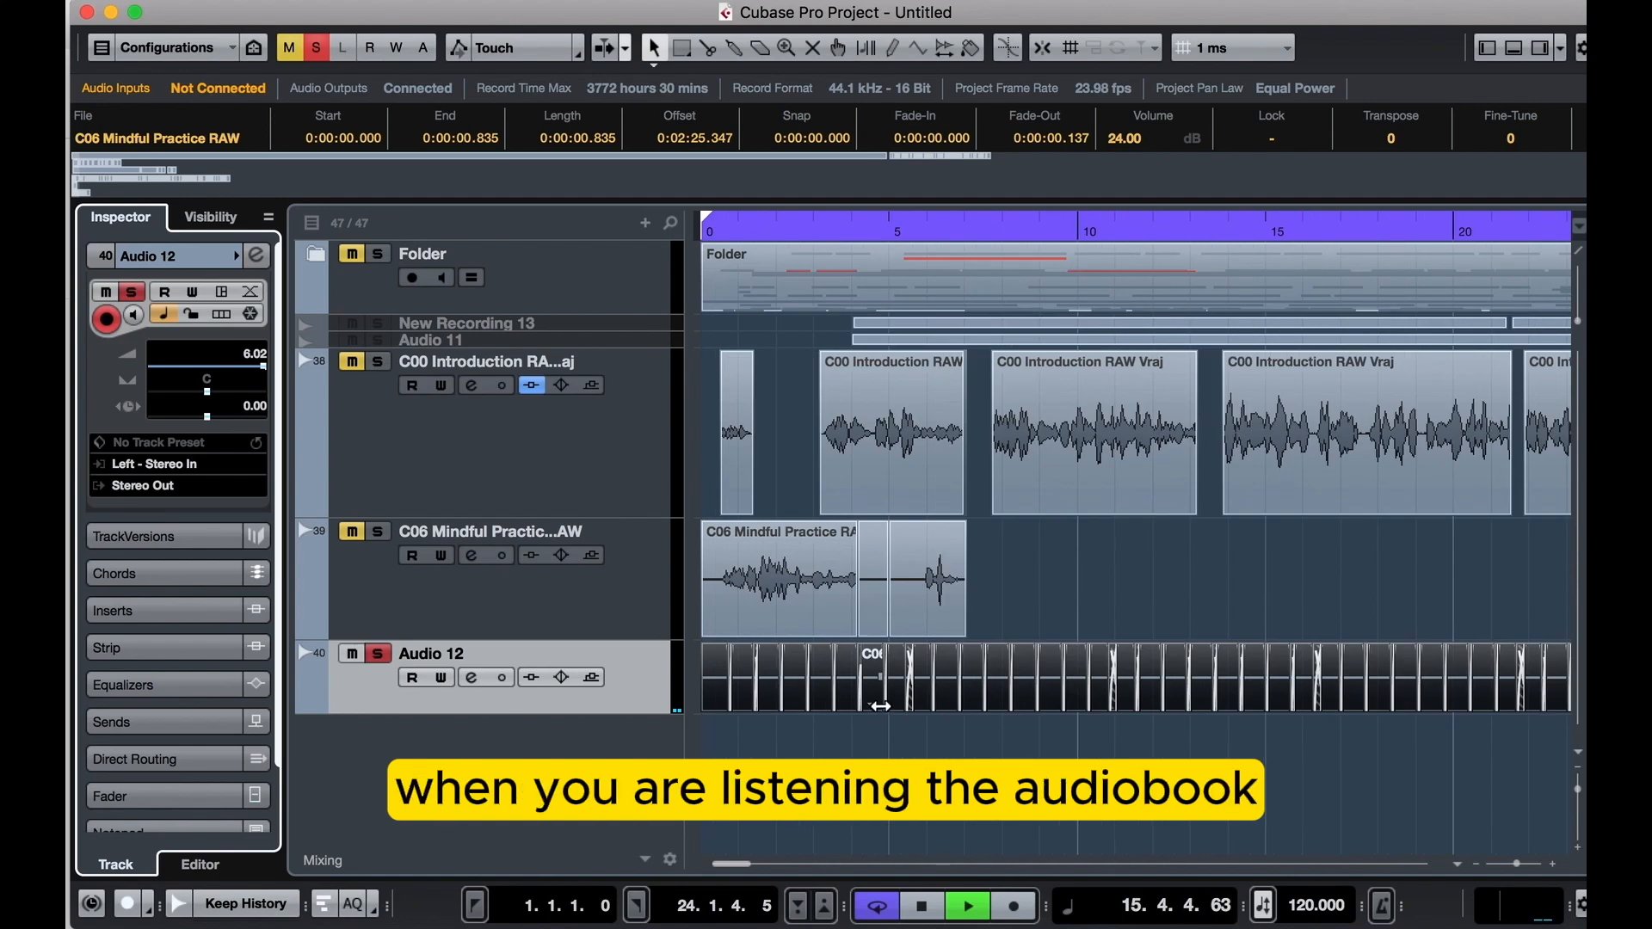
scroll(895, 645, "down", 5)
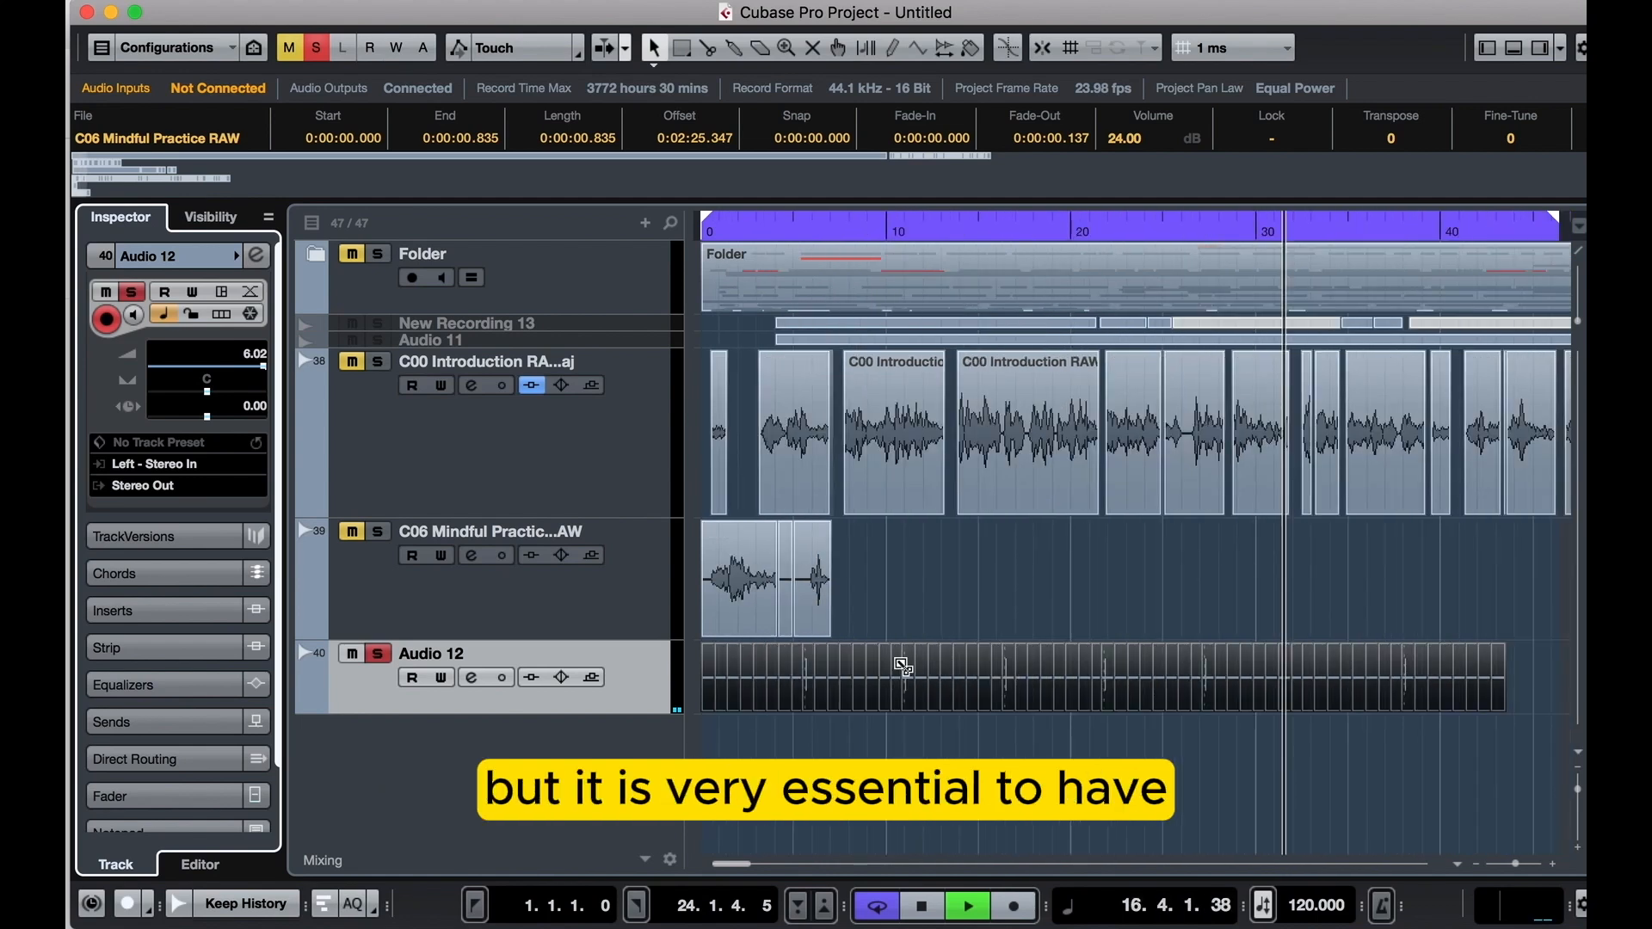
key("space")
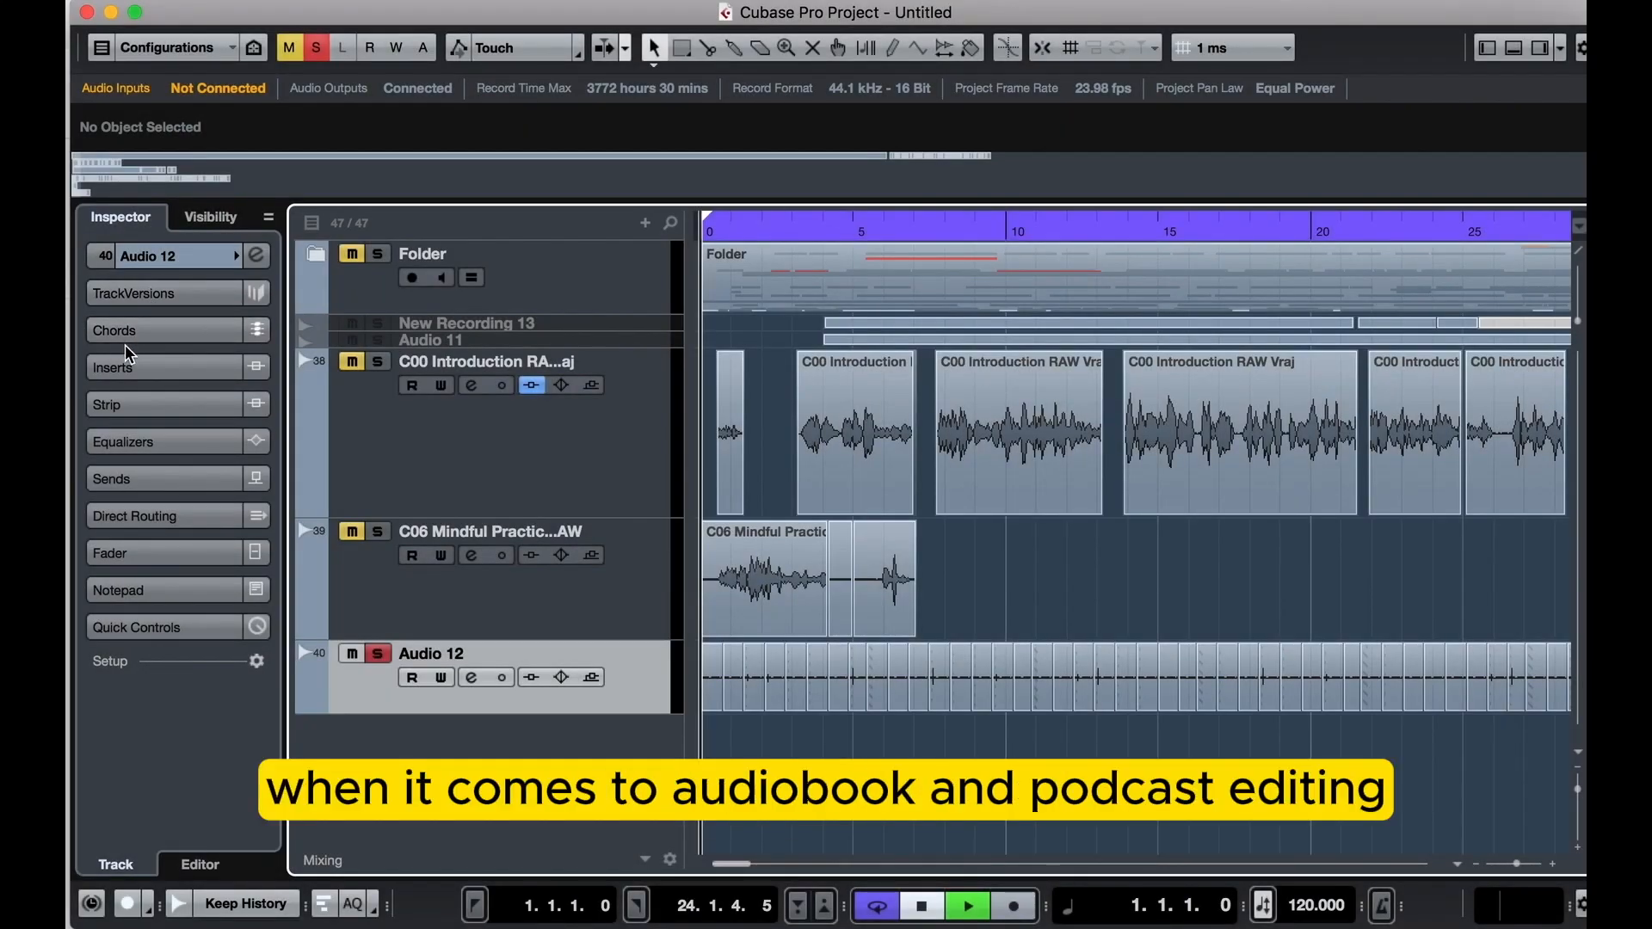
left_click(130, 363)
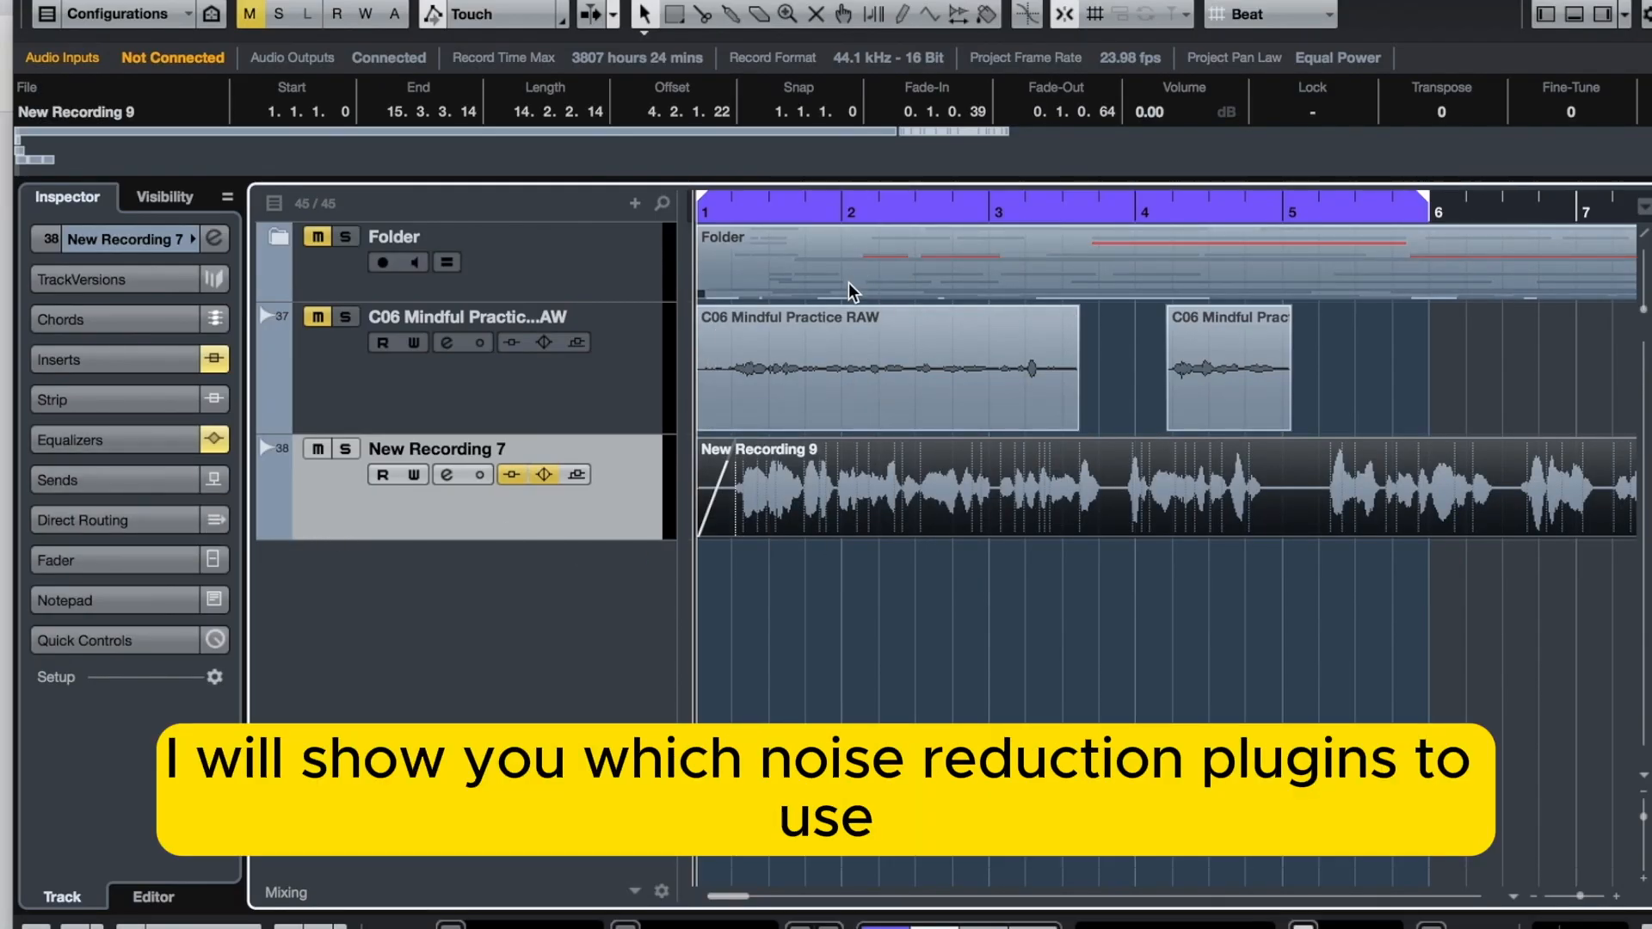
Take the first RX 6 Voice De-noise insert on New Recording 7 out of bypass, optimized for Dialogue
scroll(891, 542, "down", 3)
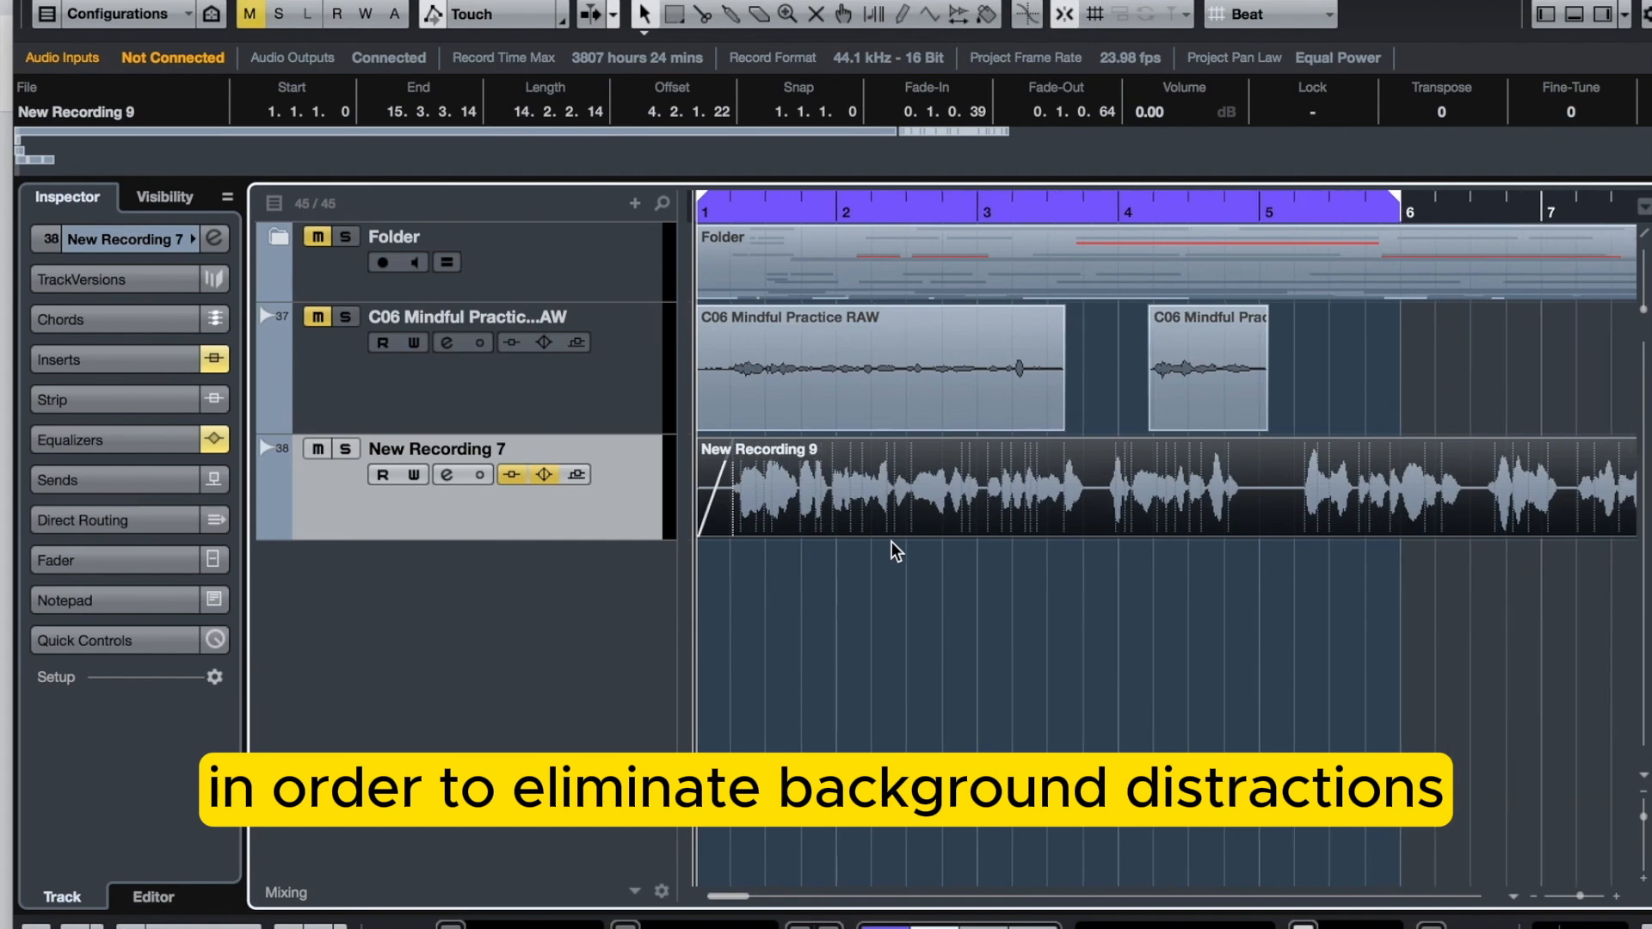
scroll(797, 516, "up", 2)
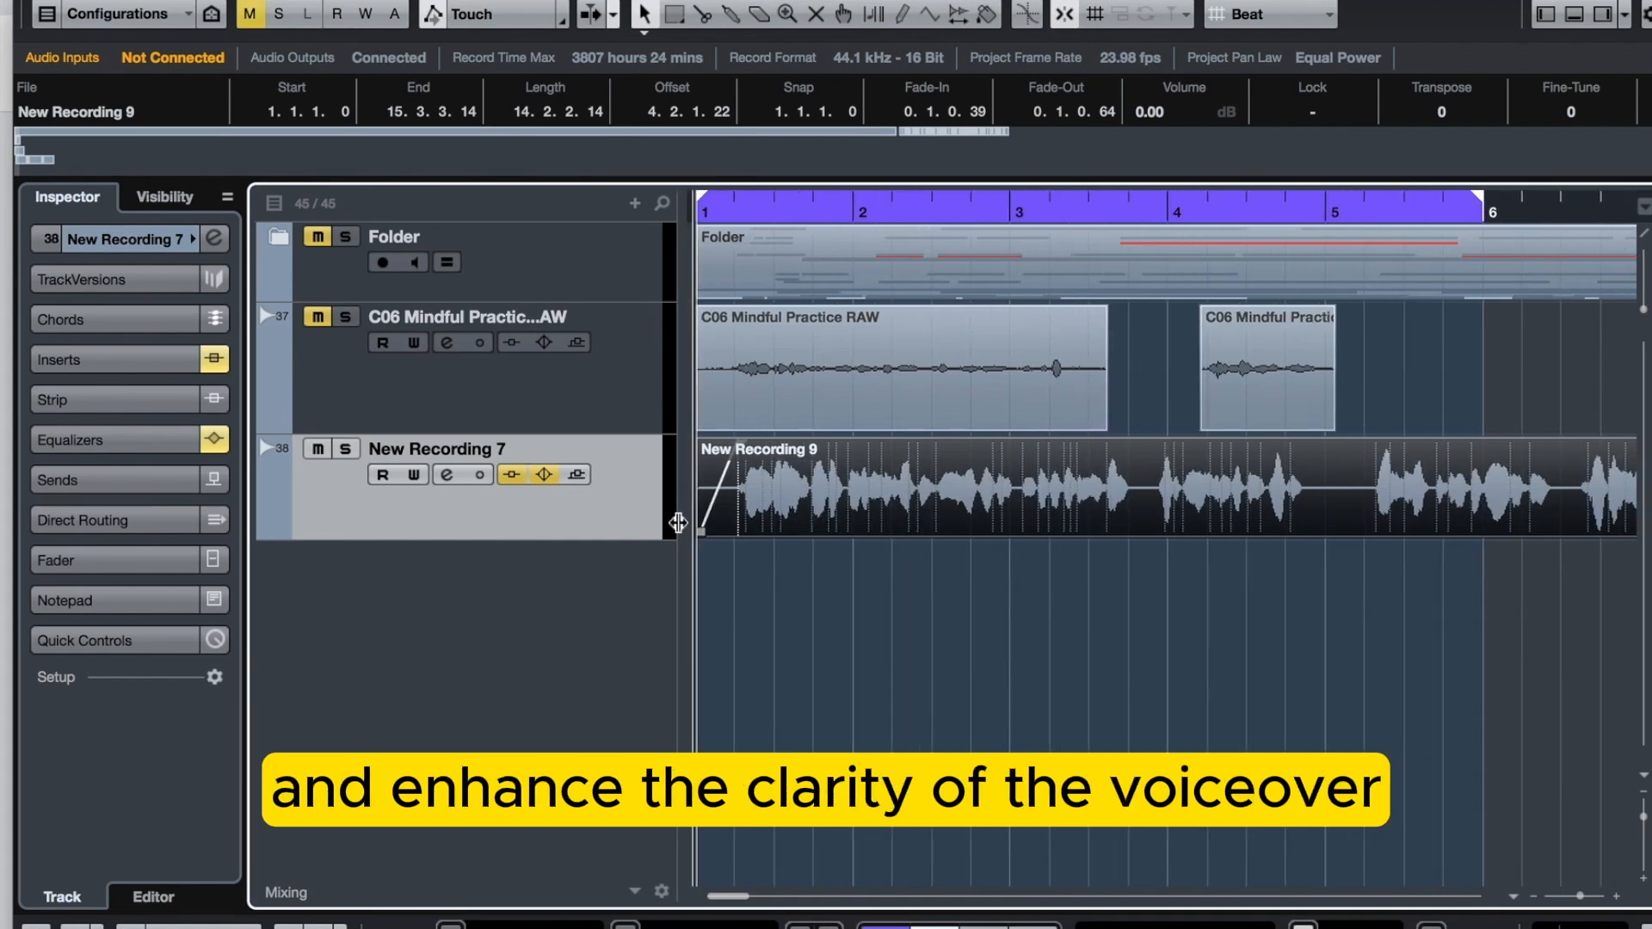
left_click(105, 371)
left_click(74, 411)
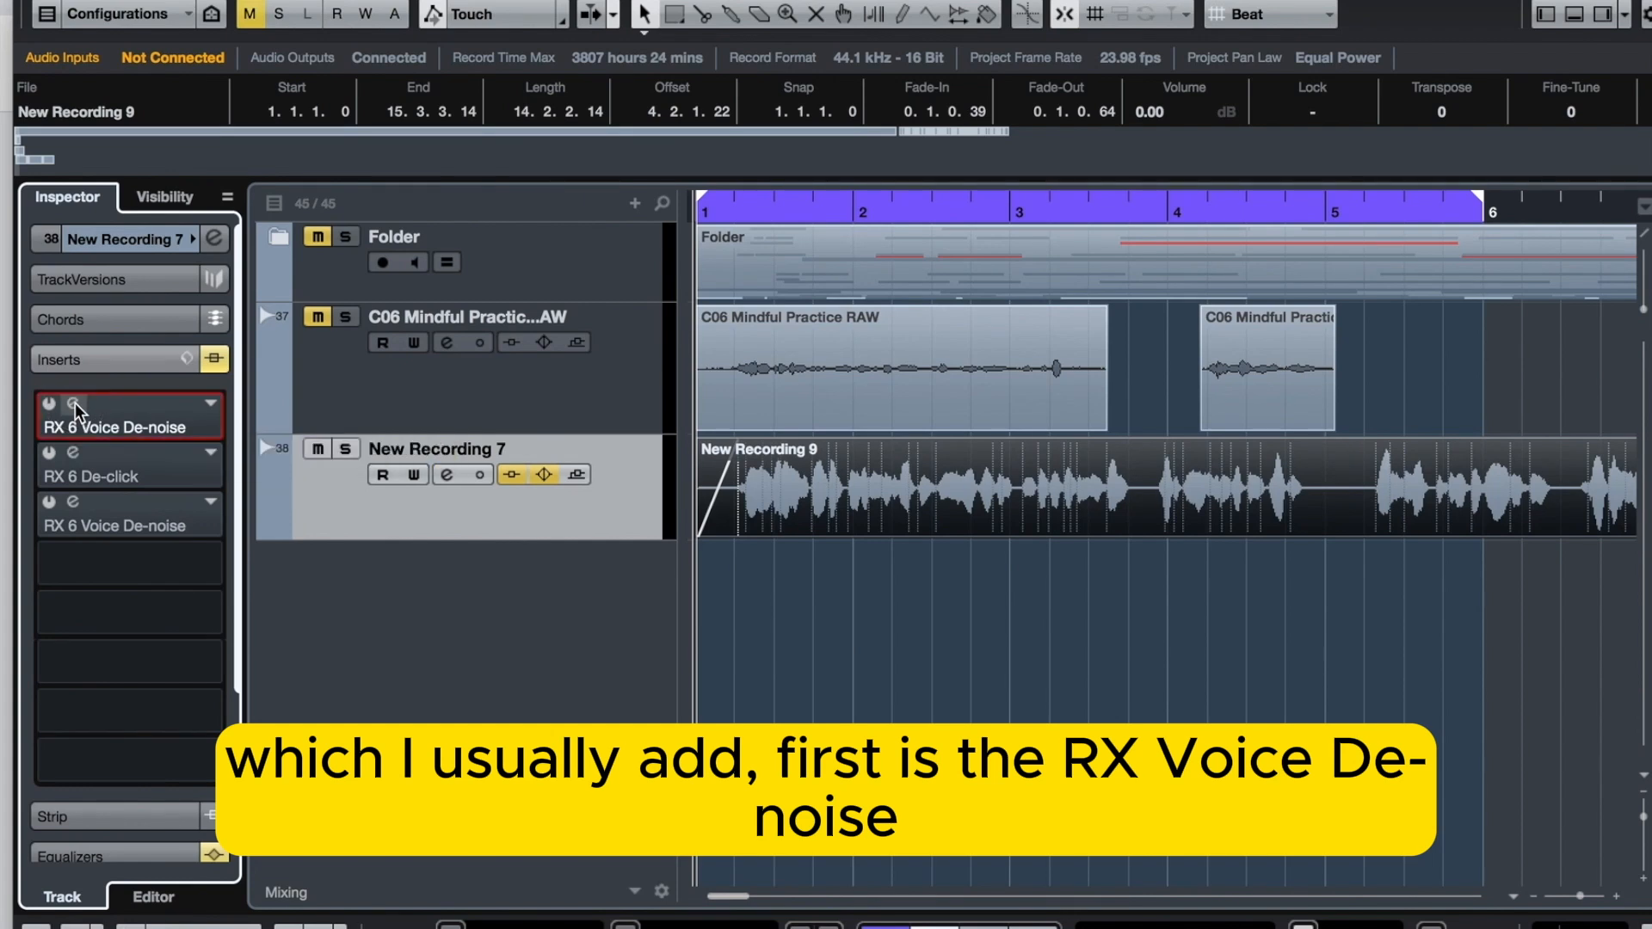
left_click(64, 428)
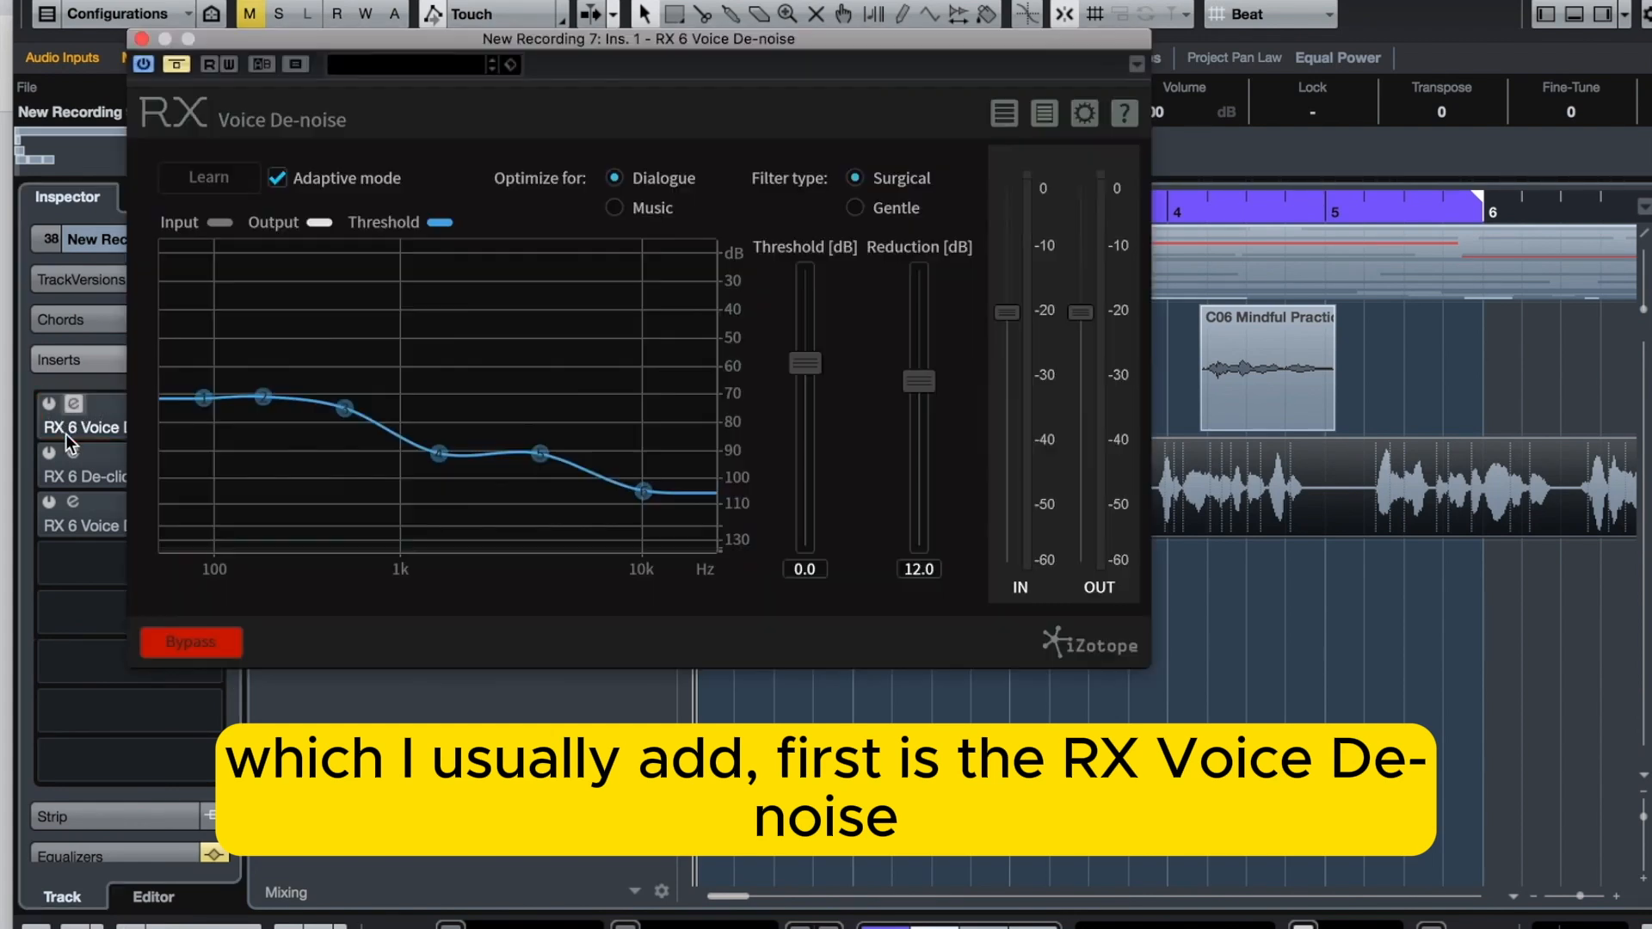
left_click(176, 66)
left_click_drag(281, 41, 378, 61)
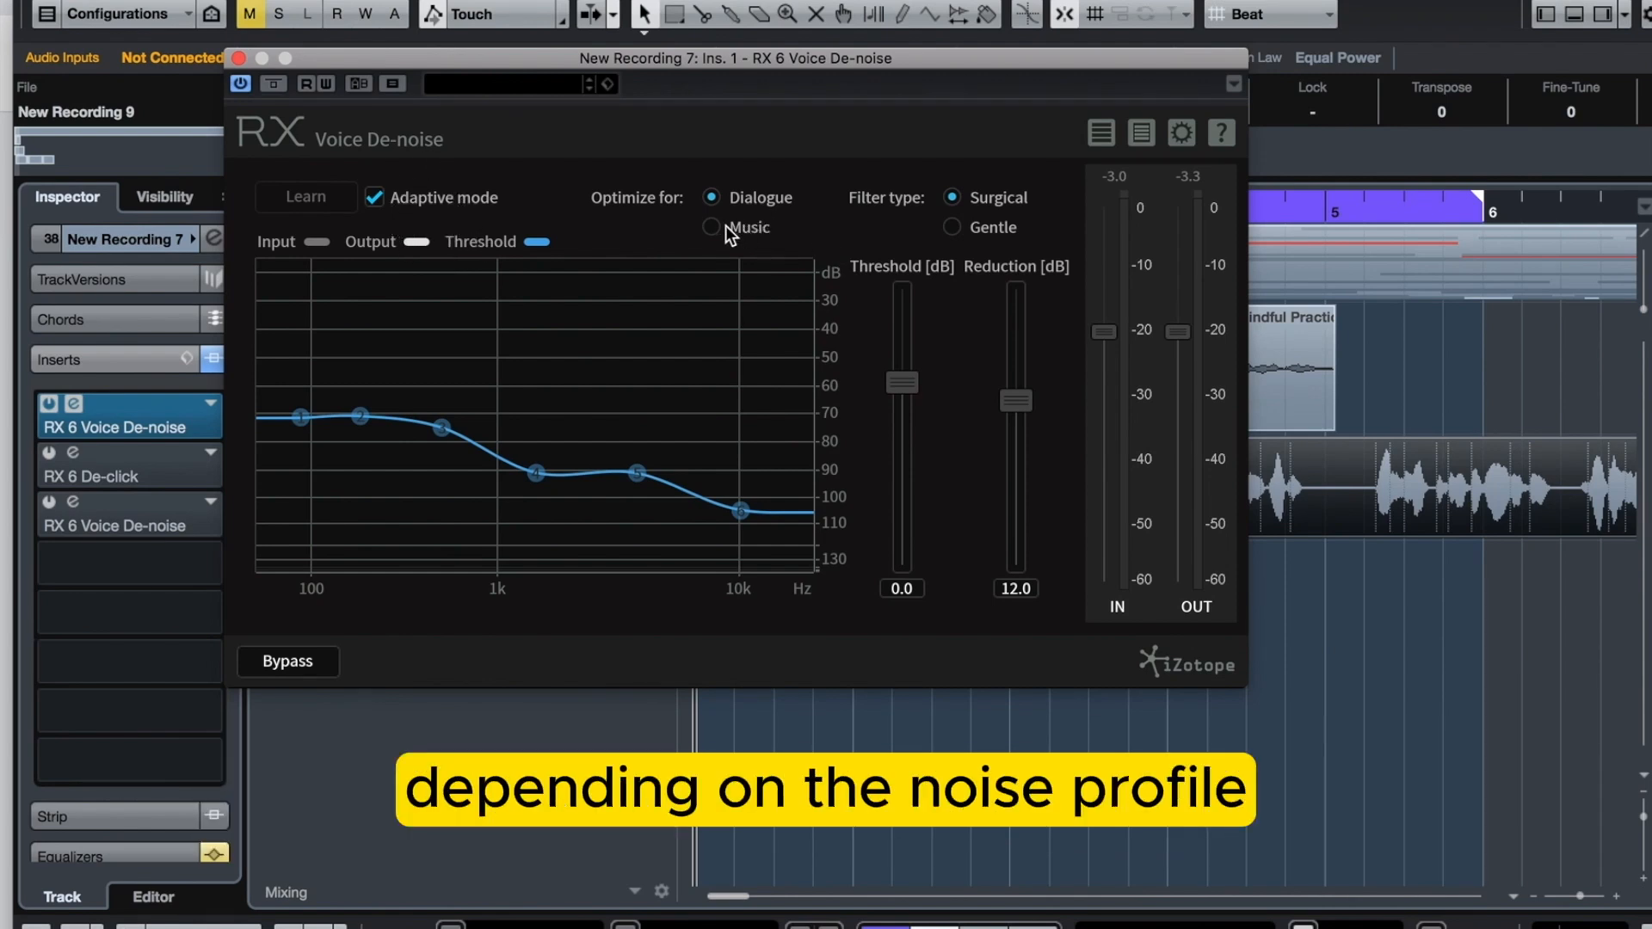
left_click(712, 197)
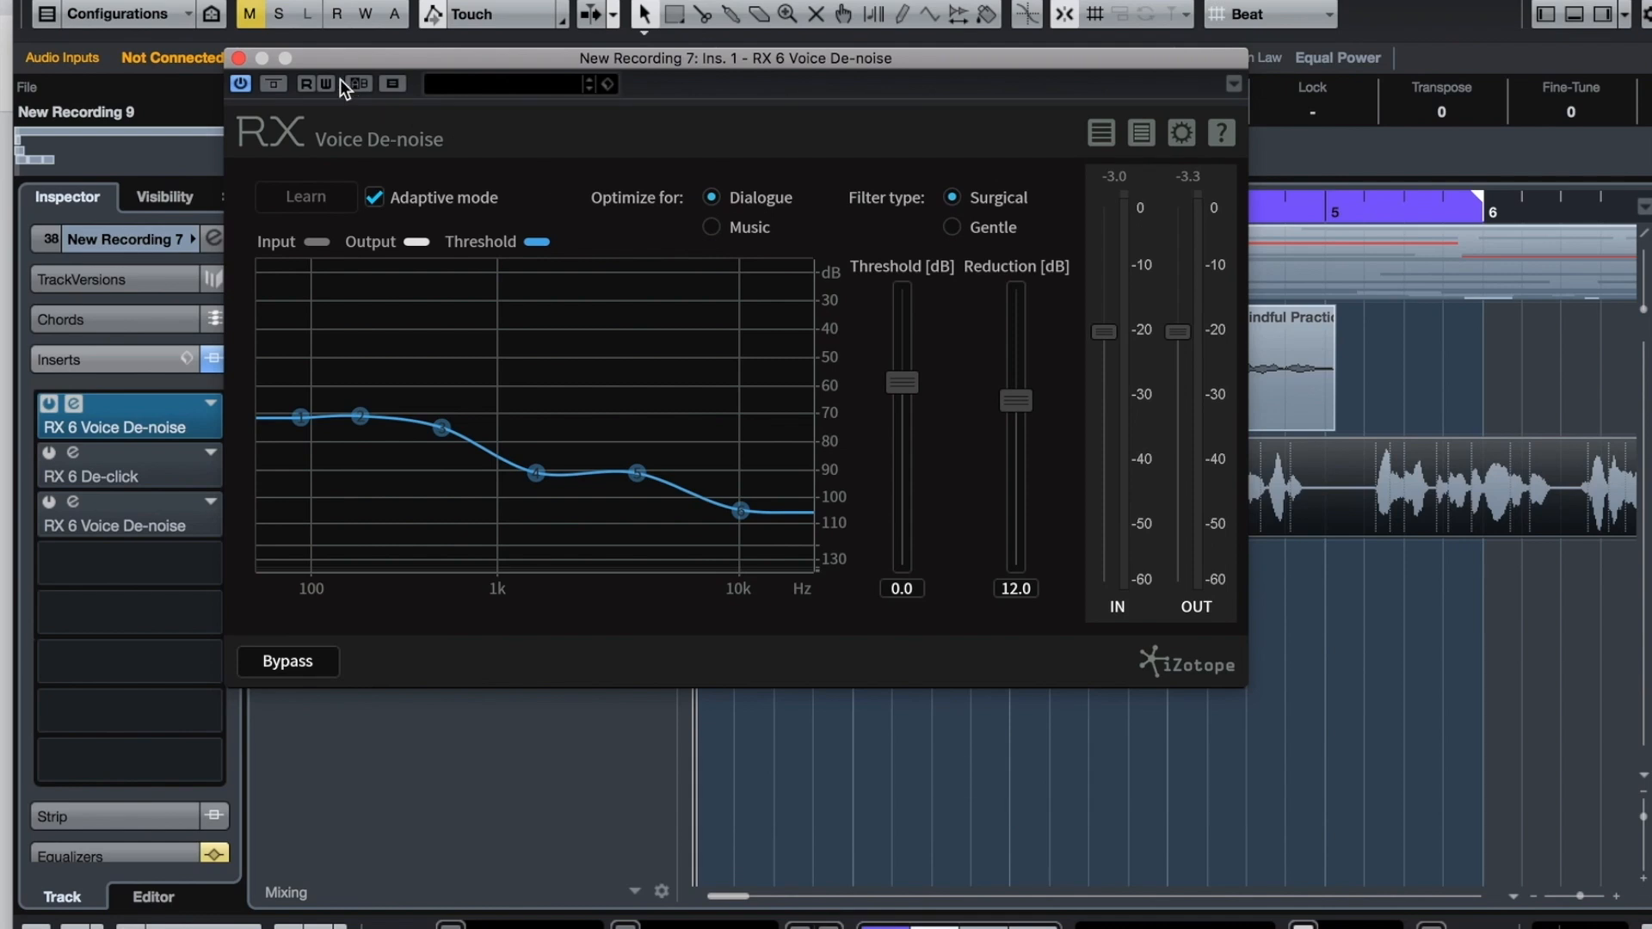
left_click(240, 57)
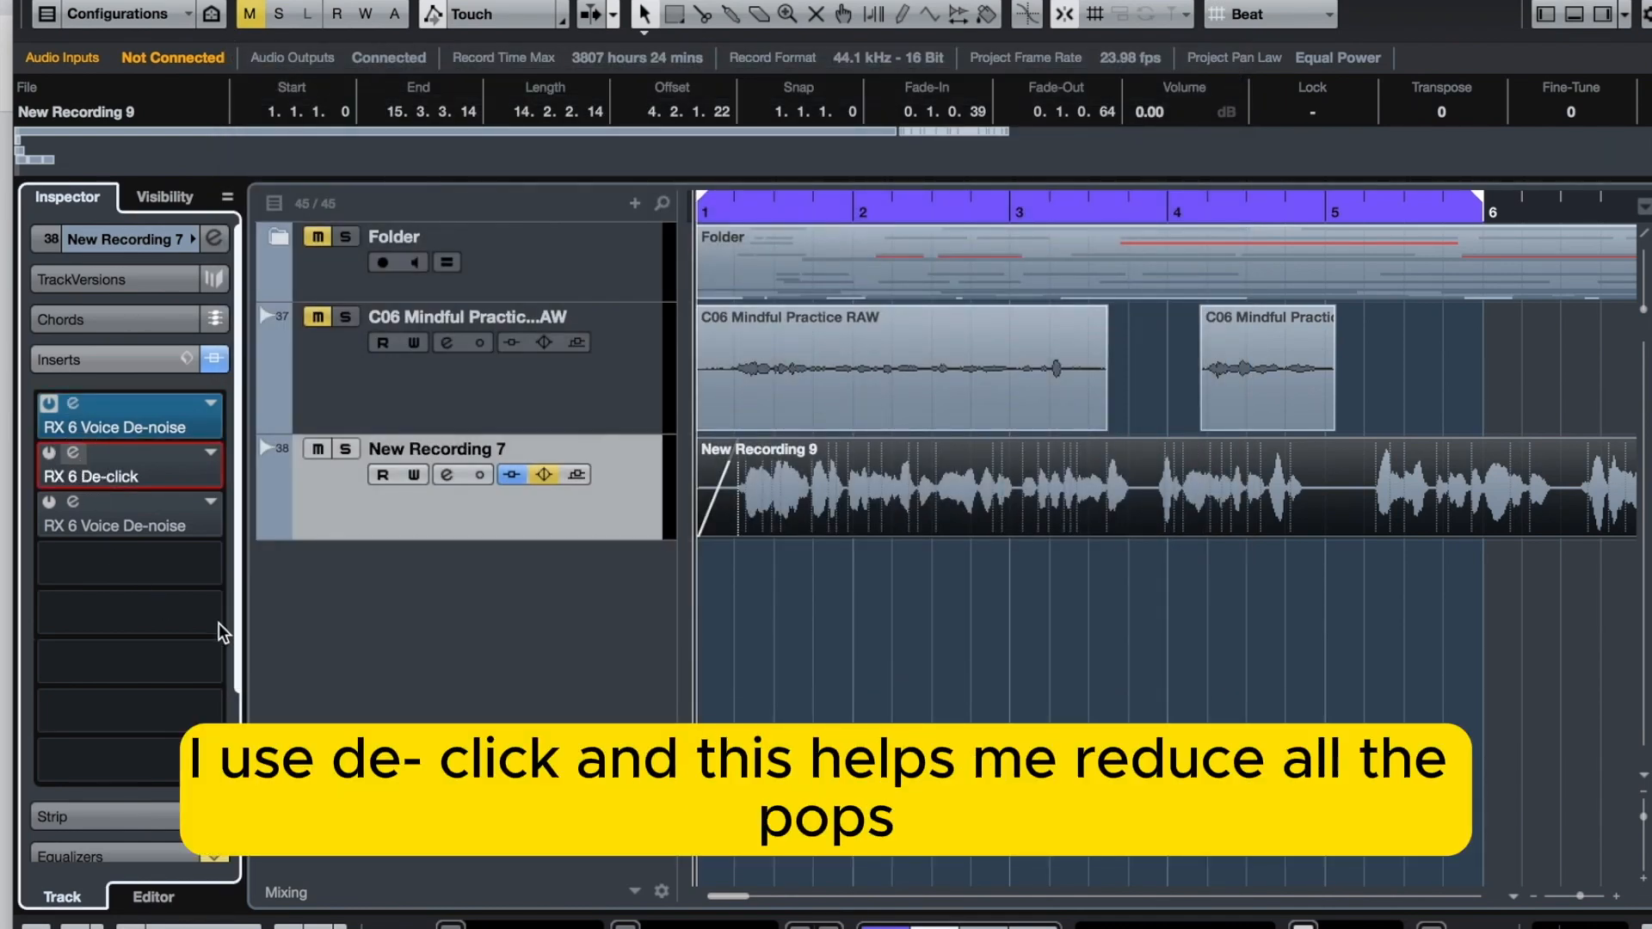
Take the track's RX 6 De-click insert out of bypass, using the Multi-band (random clicks) algorithm and sensitivity 4.0
left_click(73, 453)
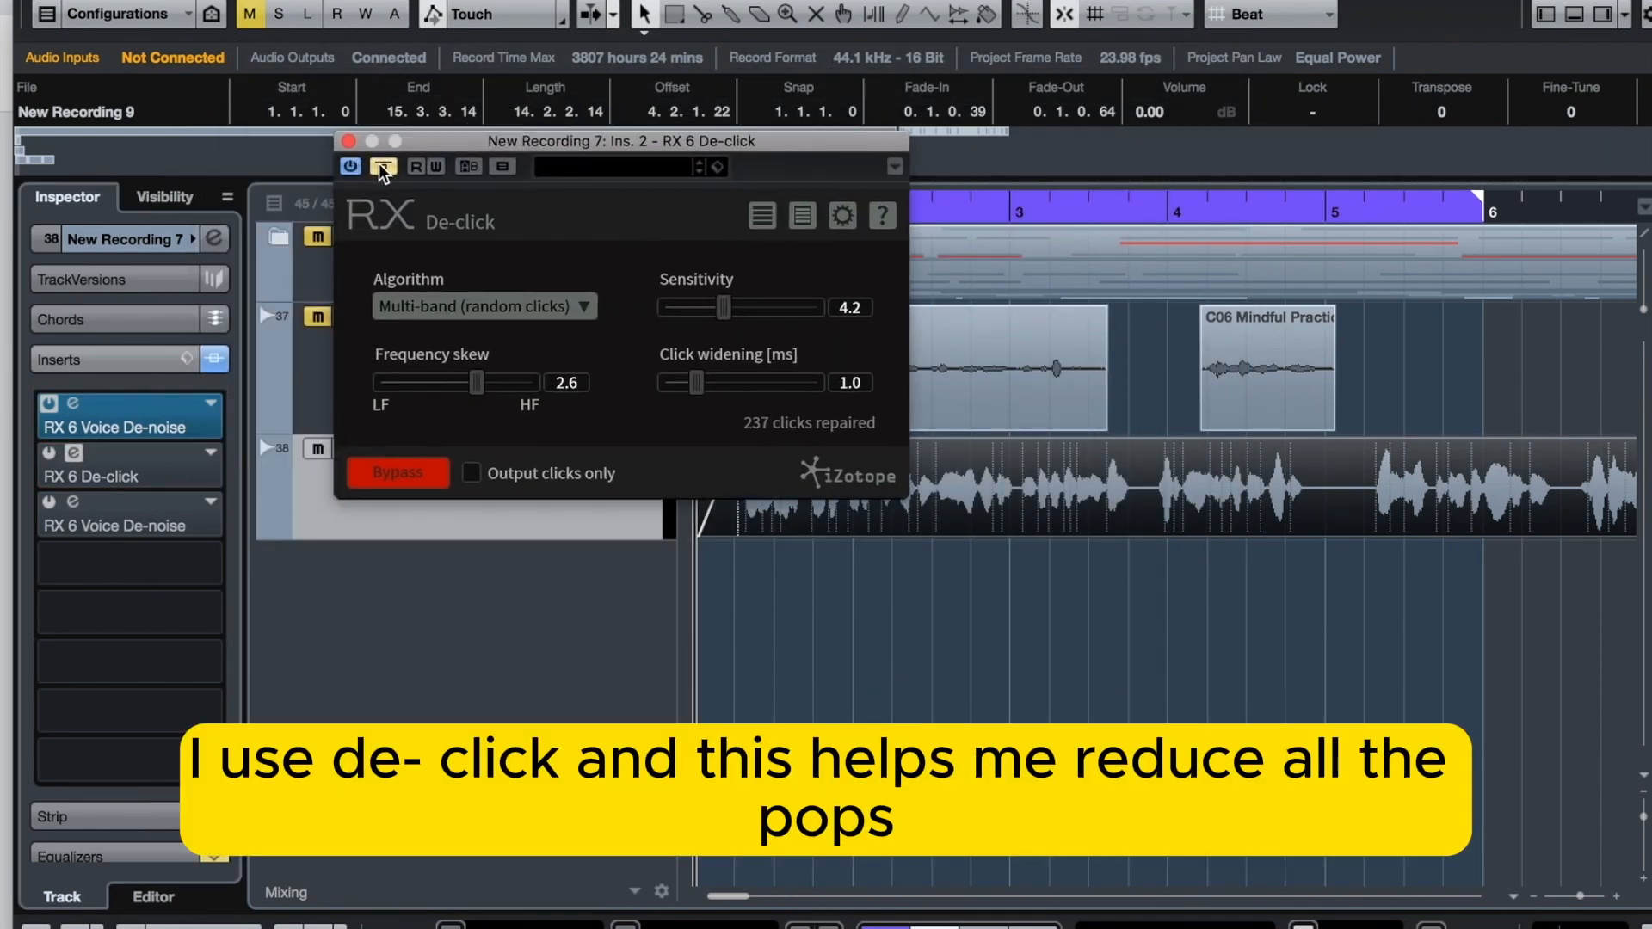
left_click(383, 168)
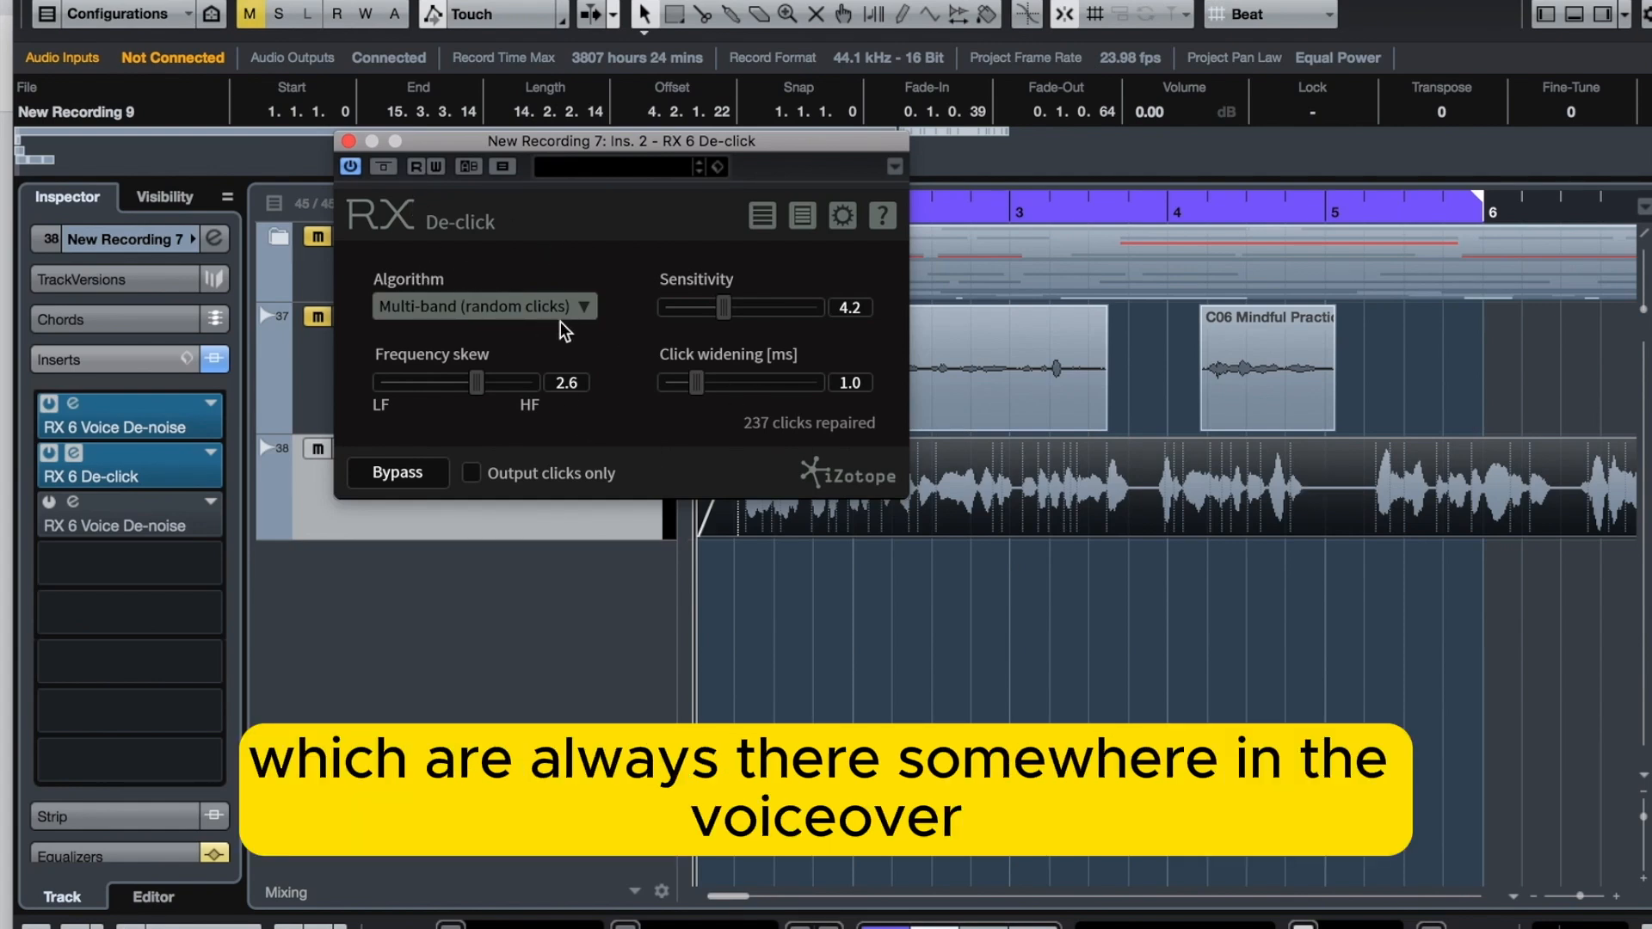
left_click(513, 308)
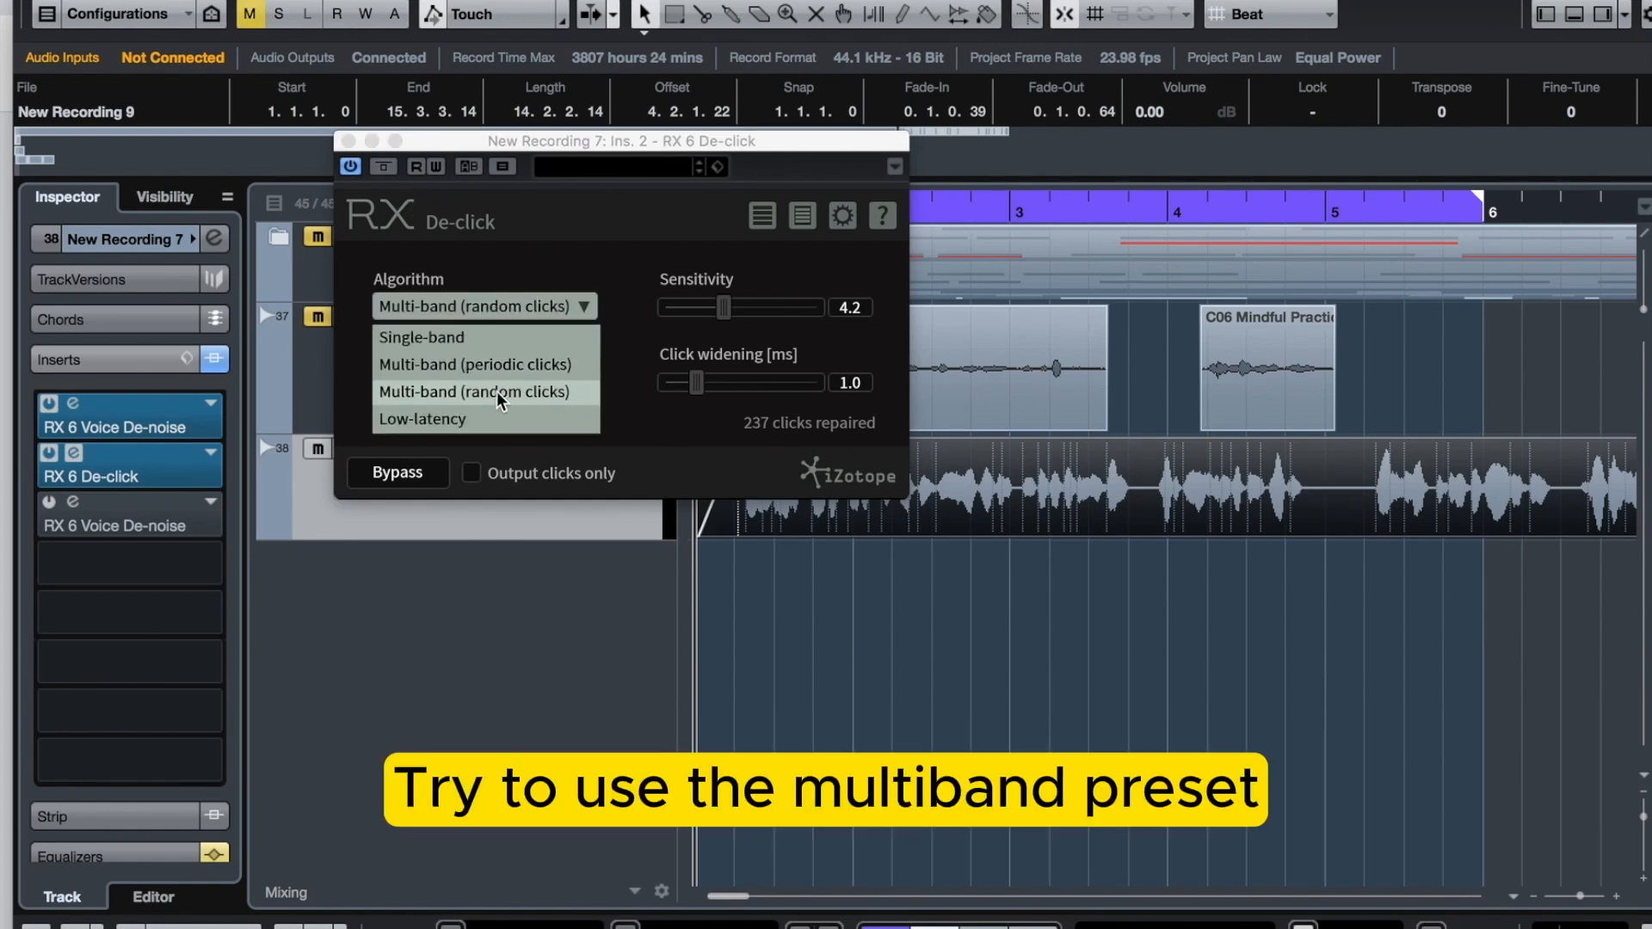
left_click(527, 393)
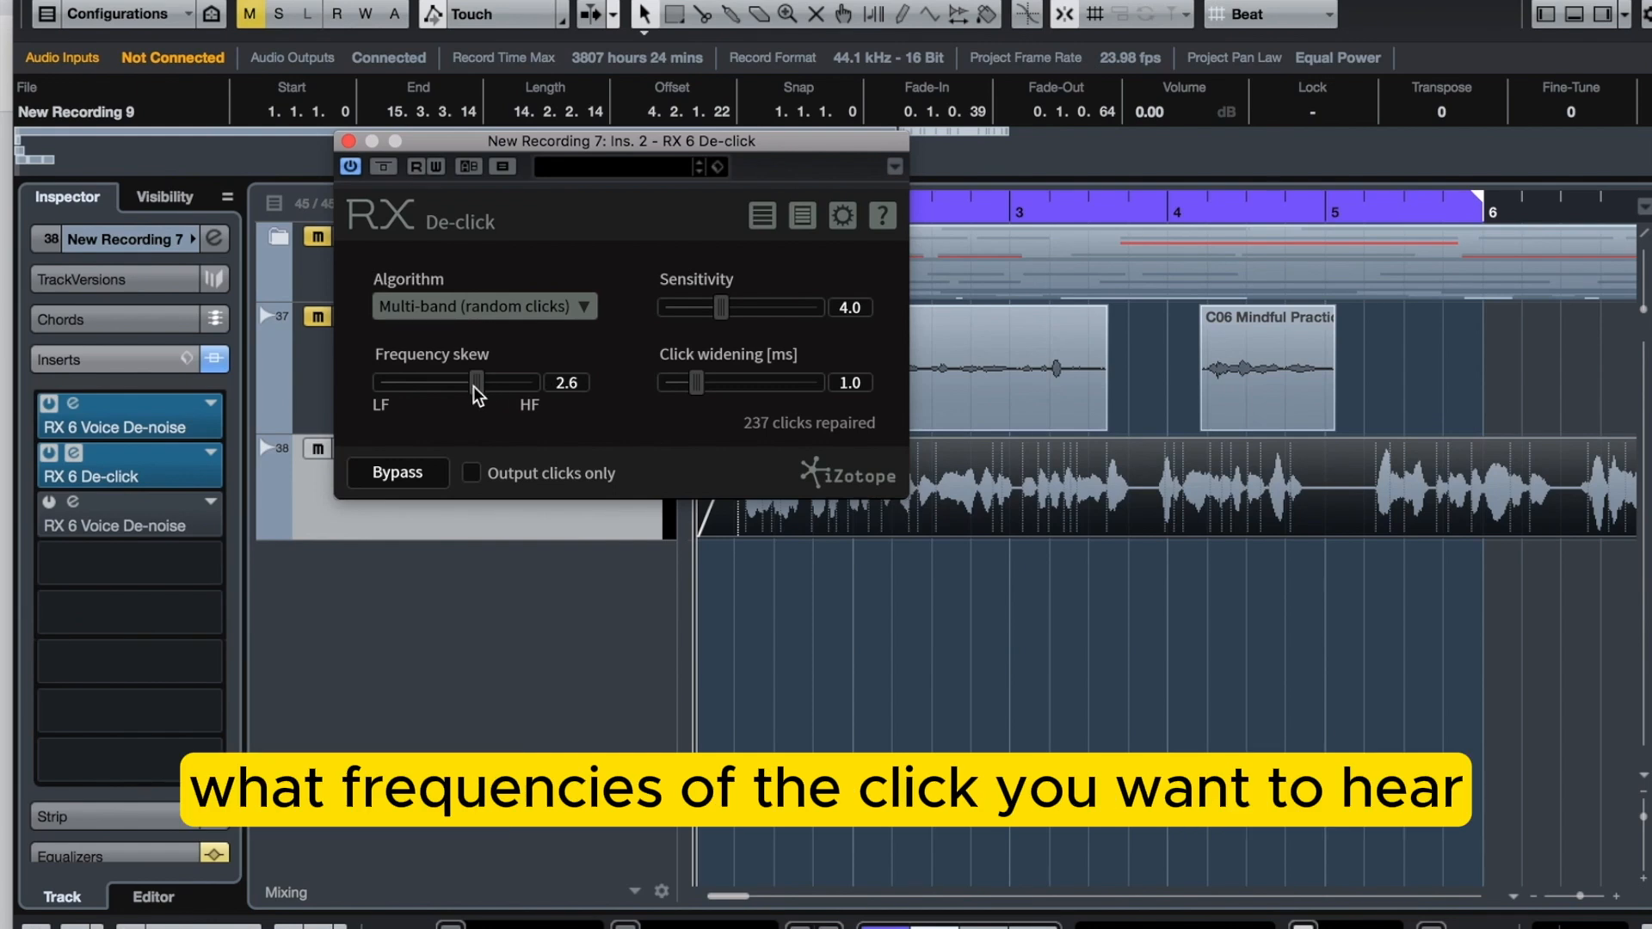
Set De-click's frequency skew to 2.5 and its click widening to 0.9 ms, and close the plugin
left_click_drag(439, 392, 451, 392)
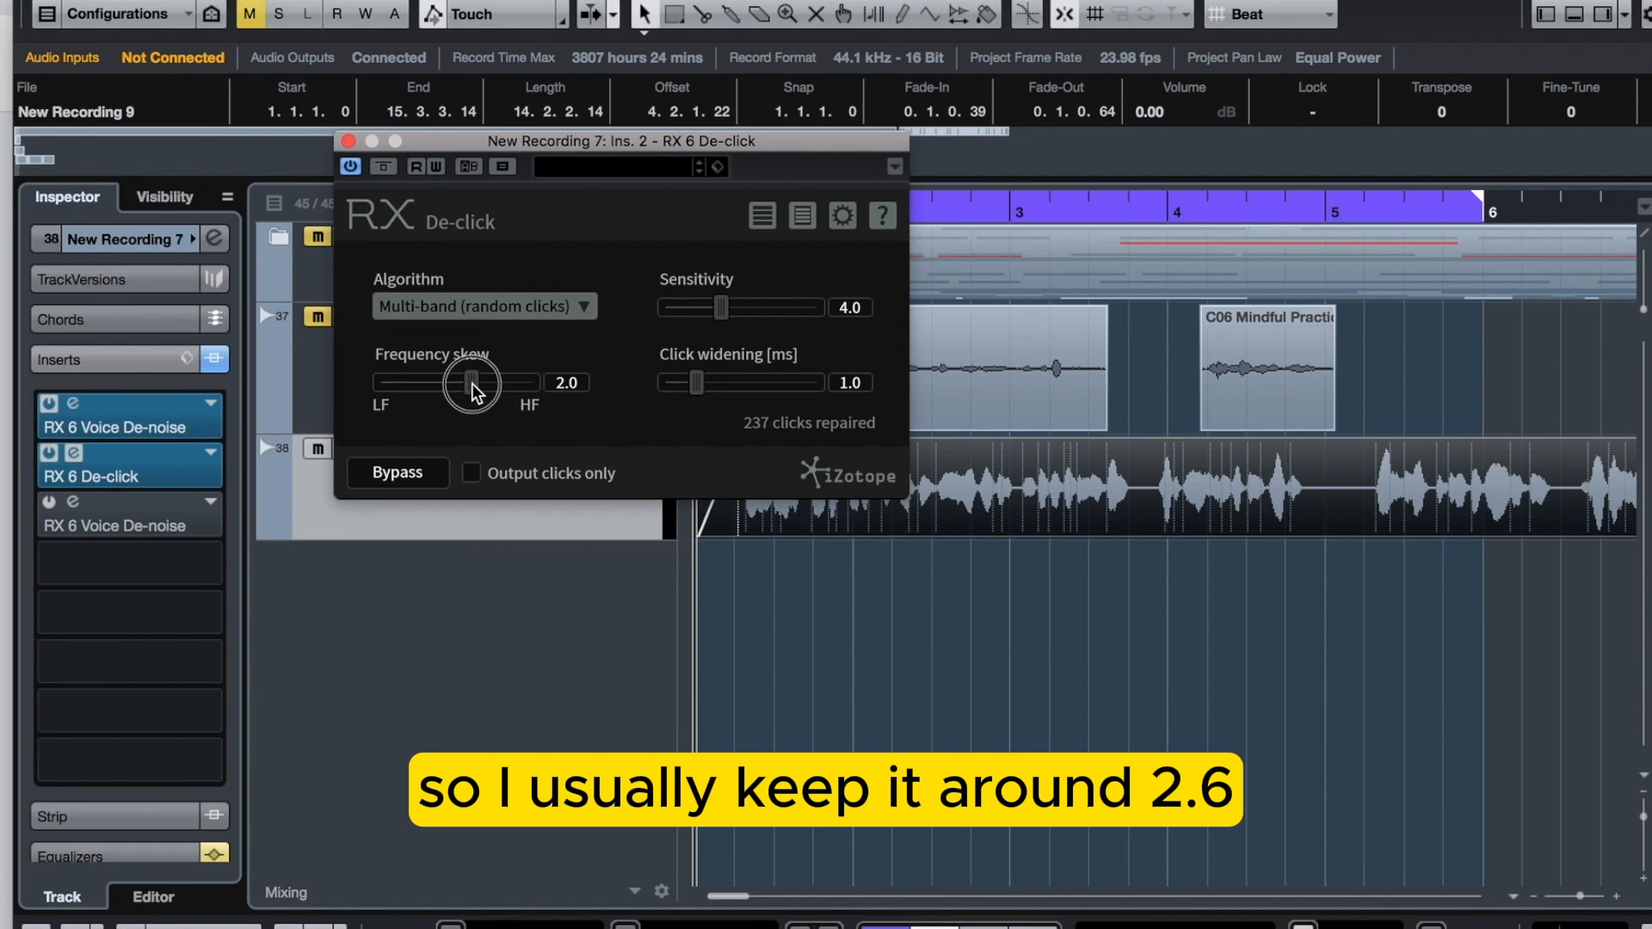
left_click_drag(475, 393, 477, 393)
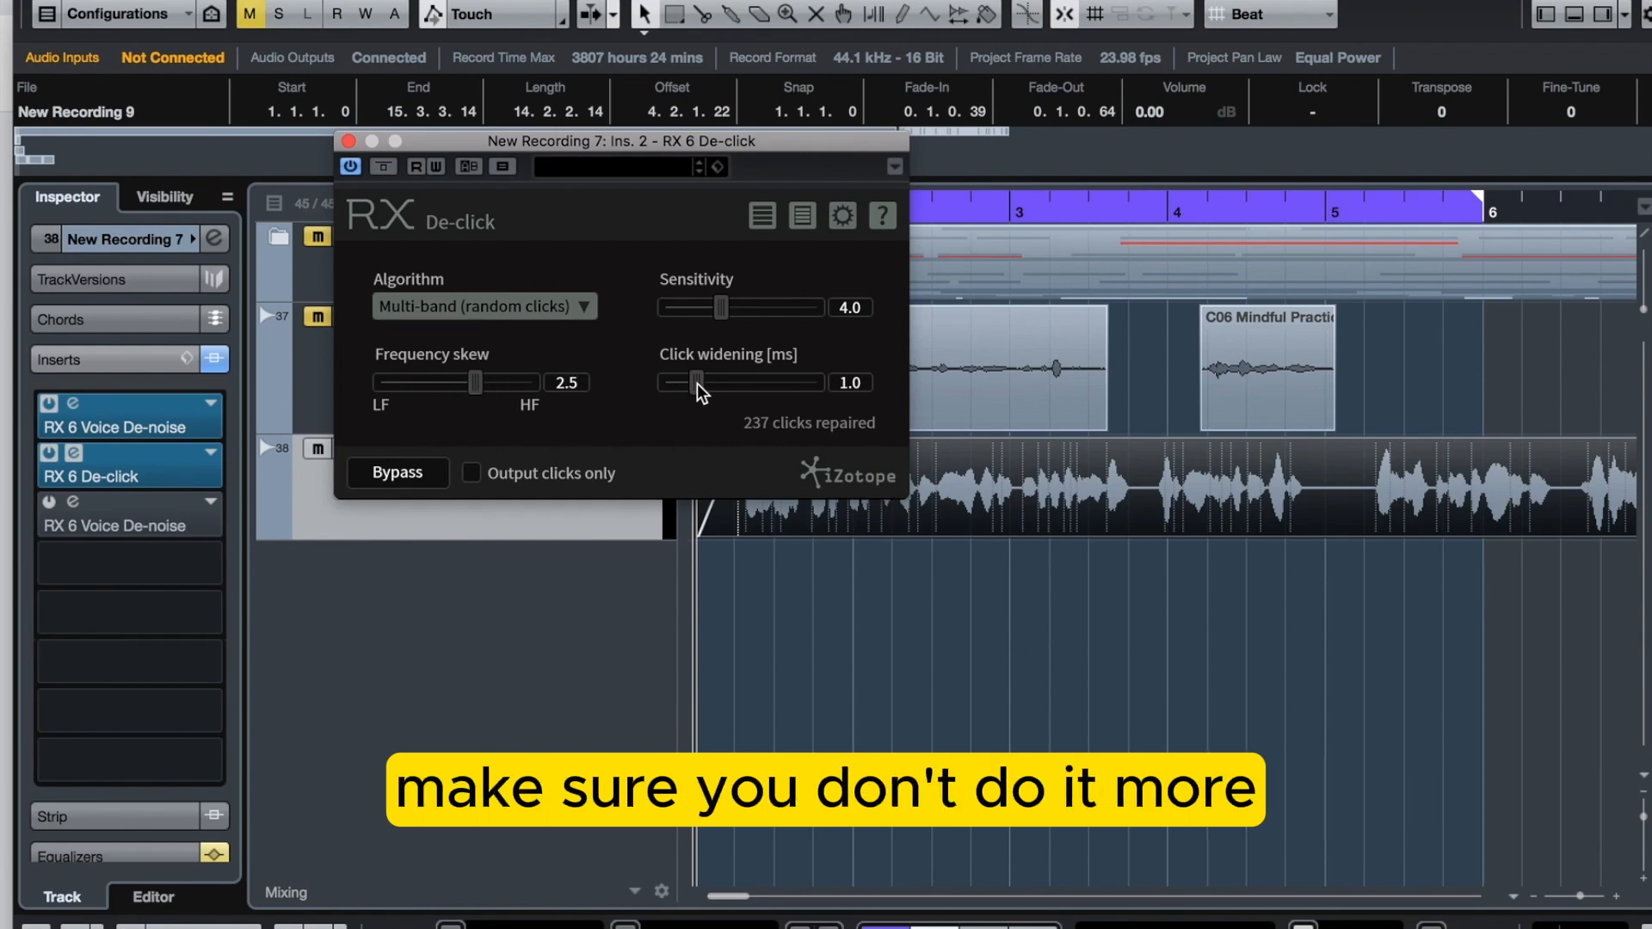
left_click_drag(701, 393, 707, 394)
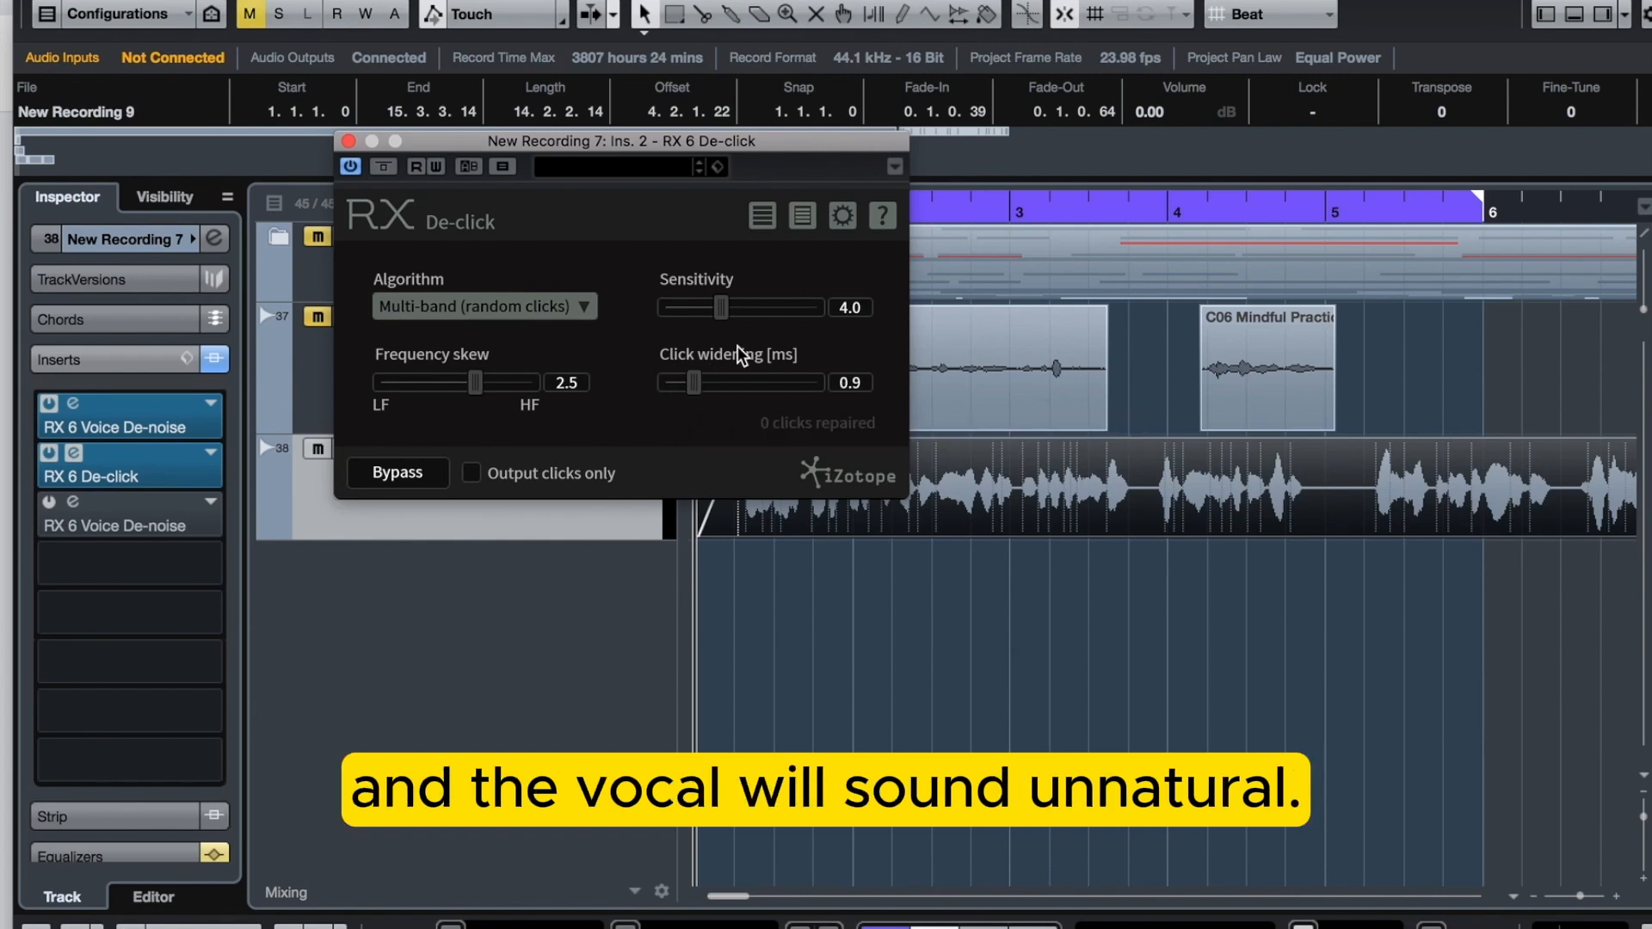
left_click(349, 140)
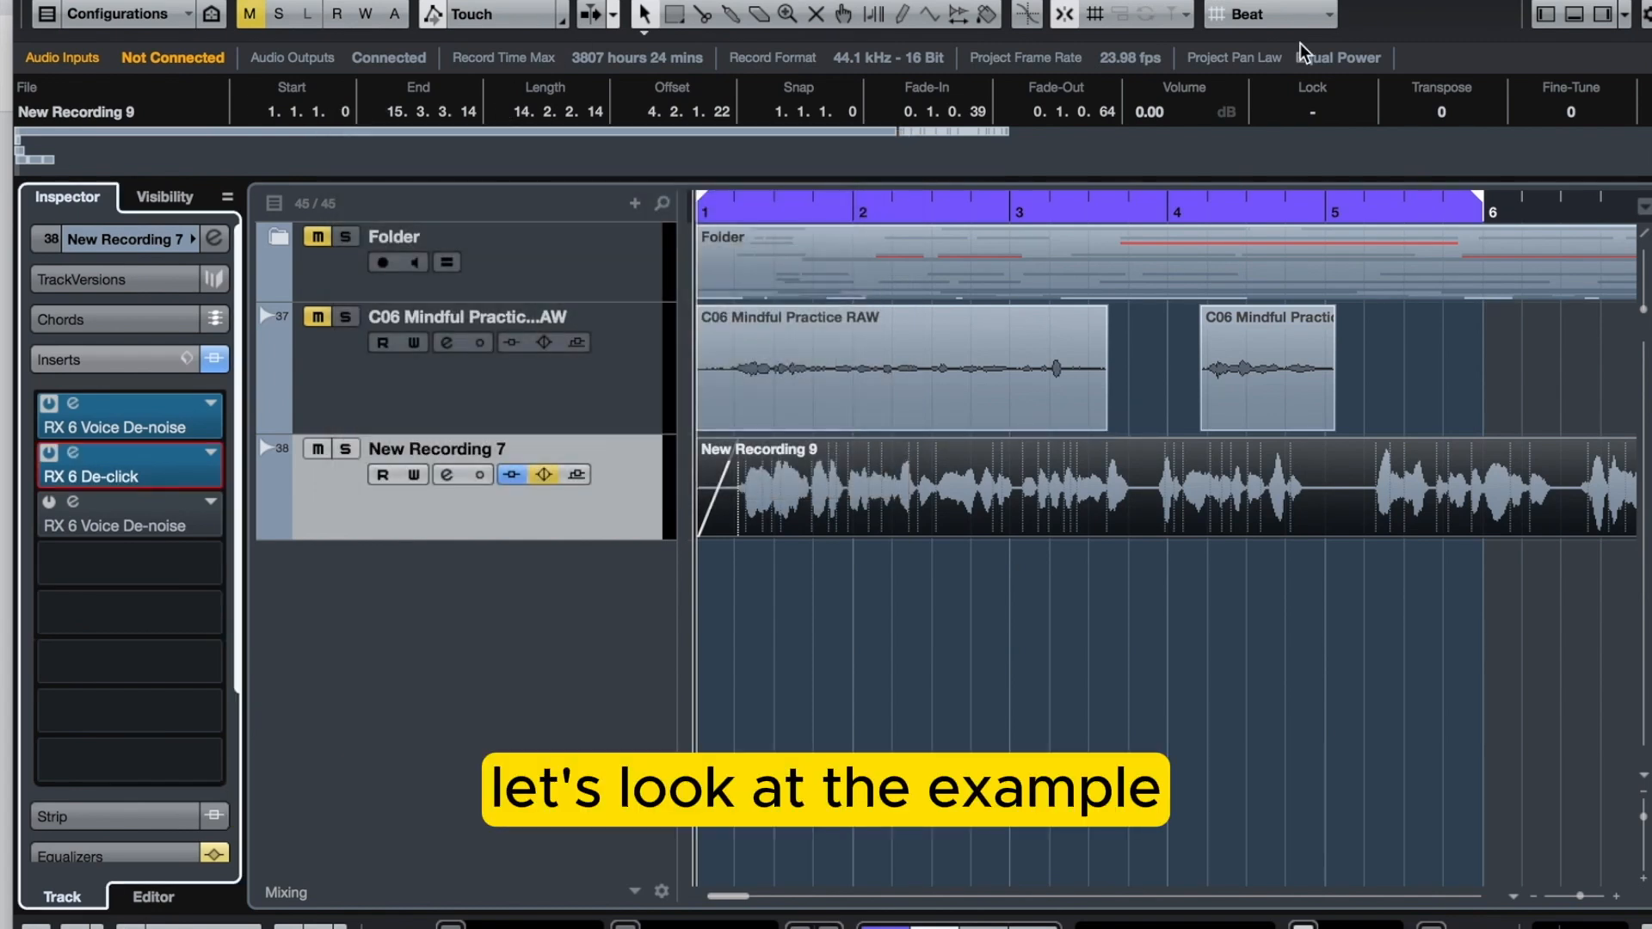
Bypass all inserts on New Recording 7 and play the voiceover without the plugins
left_click(214, 359)
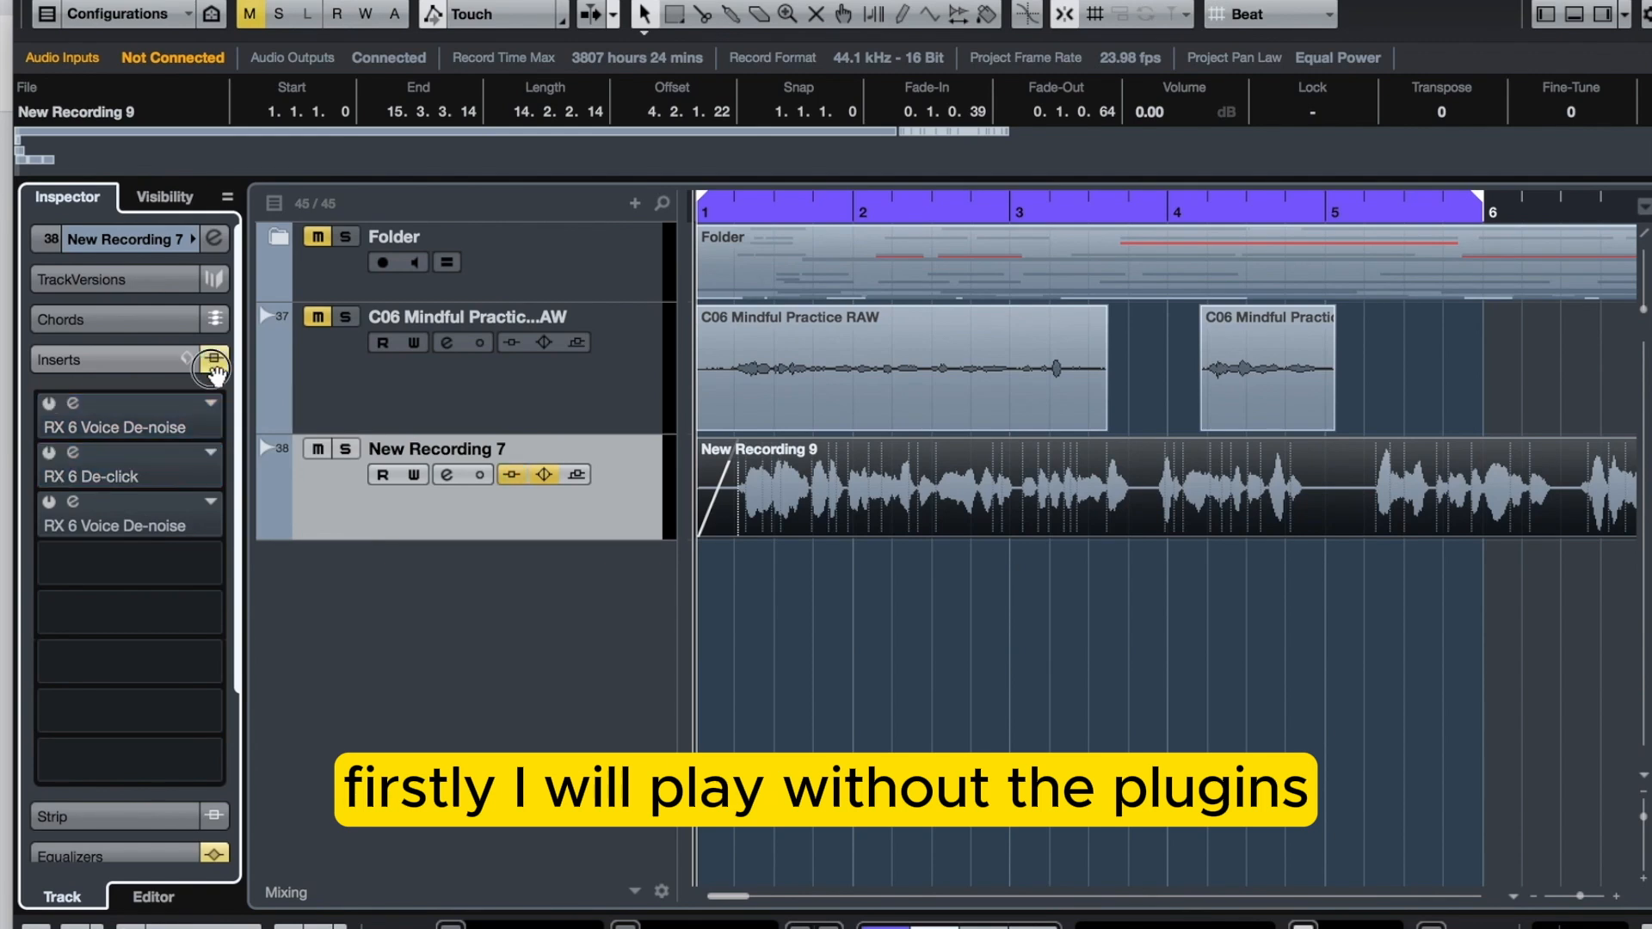
key("space")
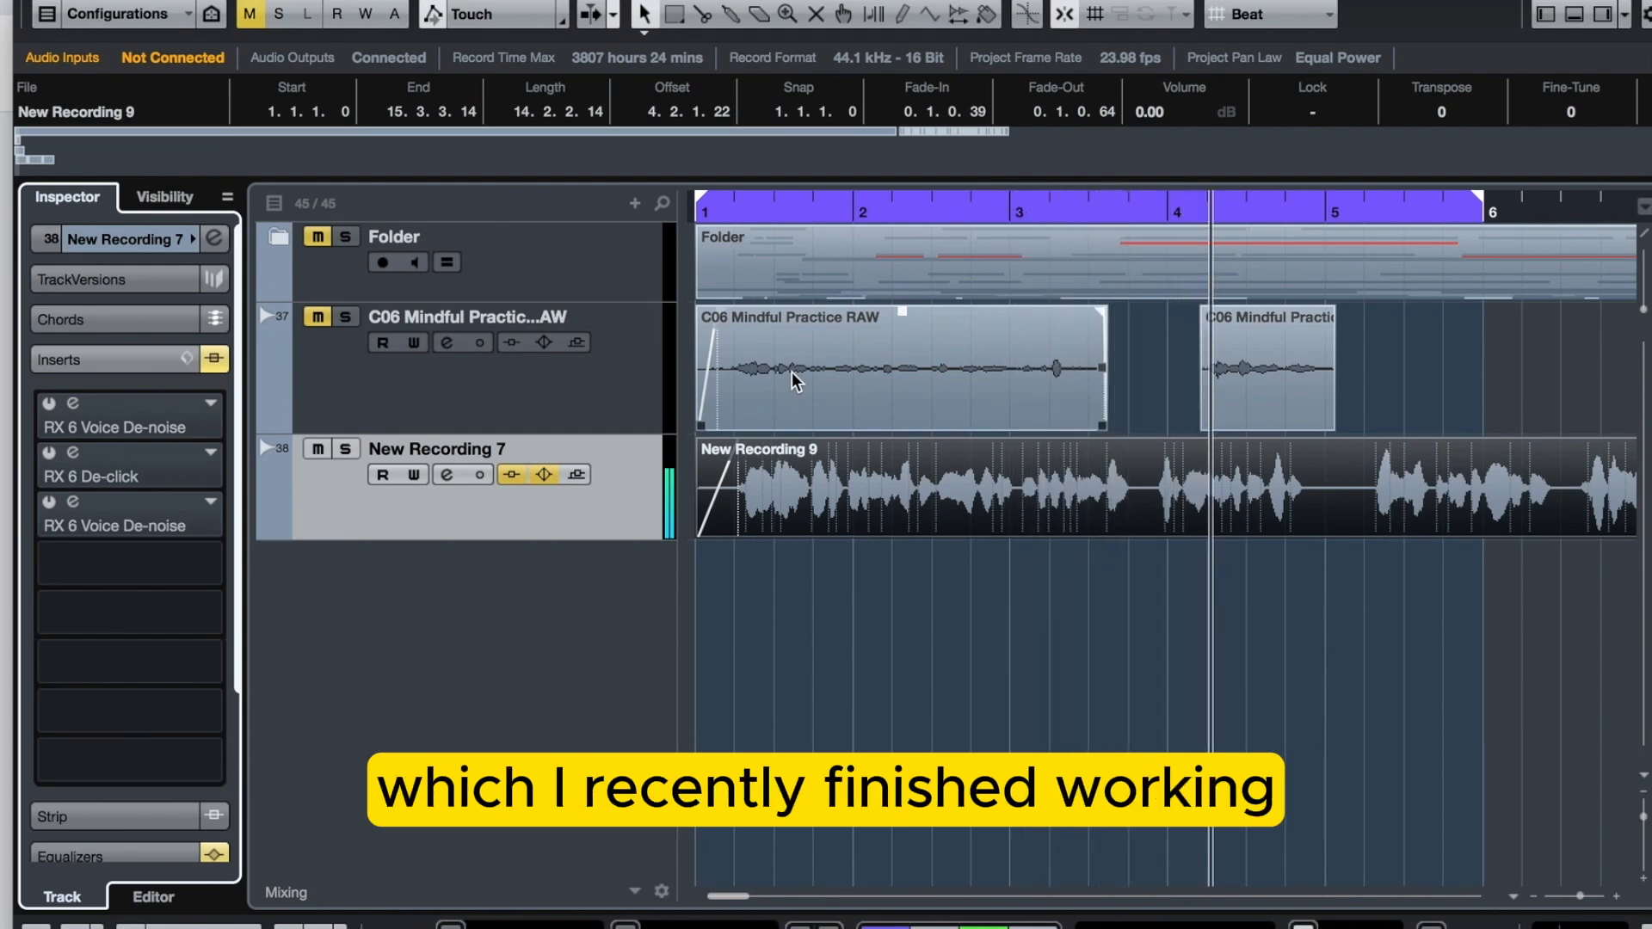
key("space")
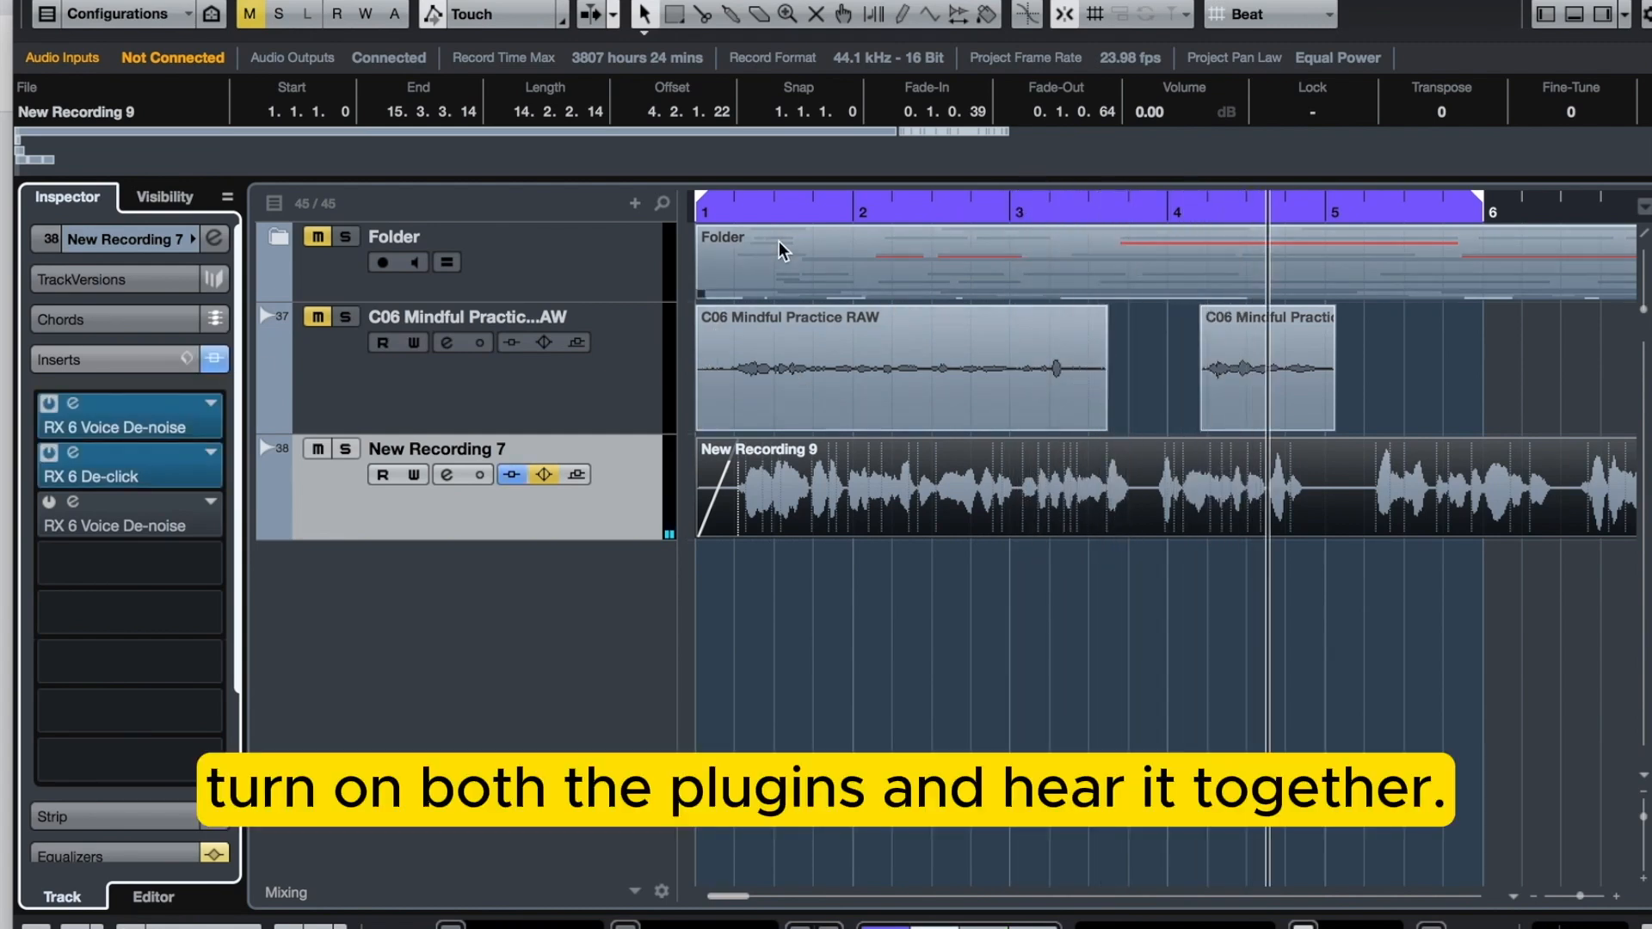
Play New Recording 7 from the start with the Voice De-noise and De-click inserts active
left_click_drag(762, 209, 621, 216)
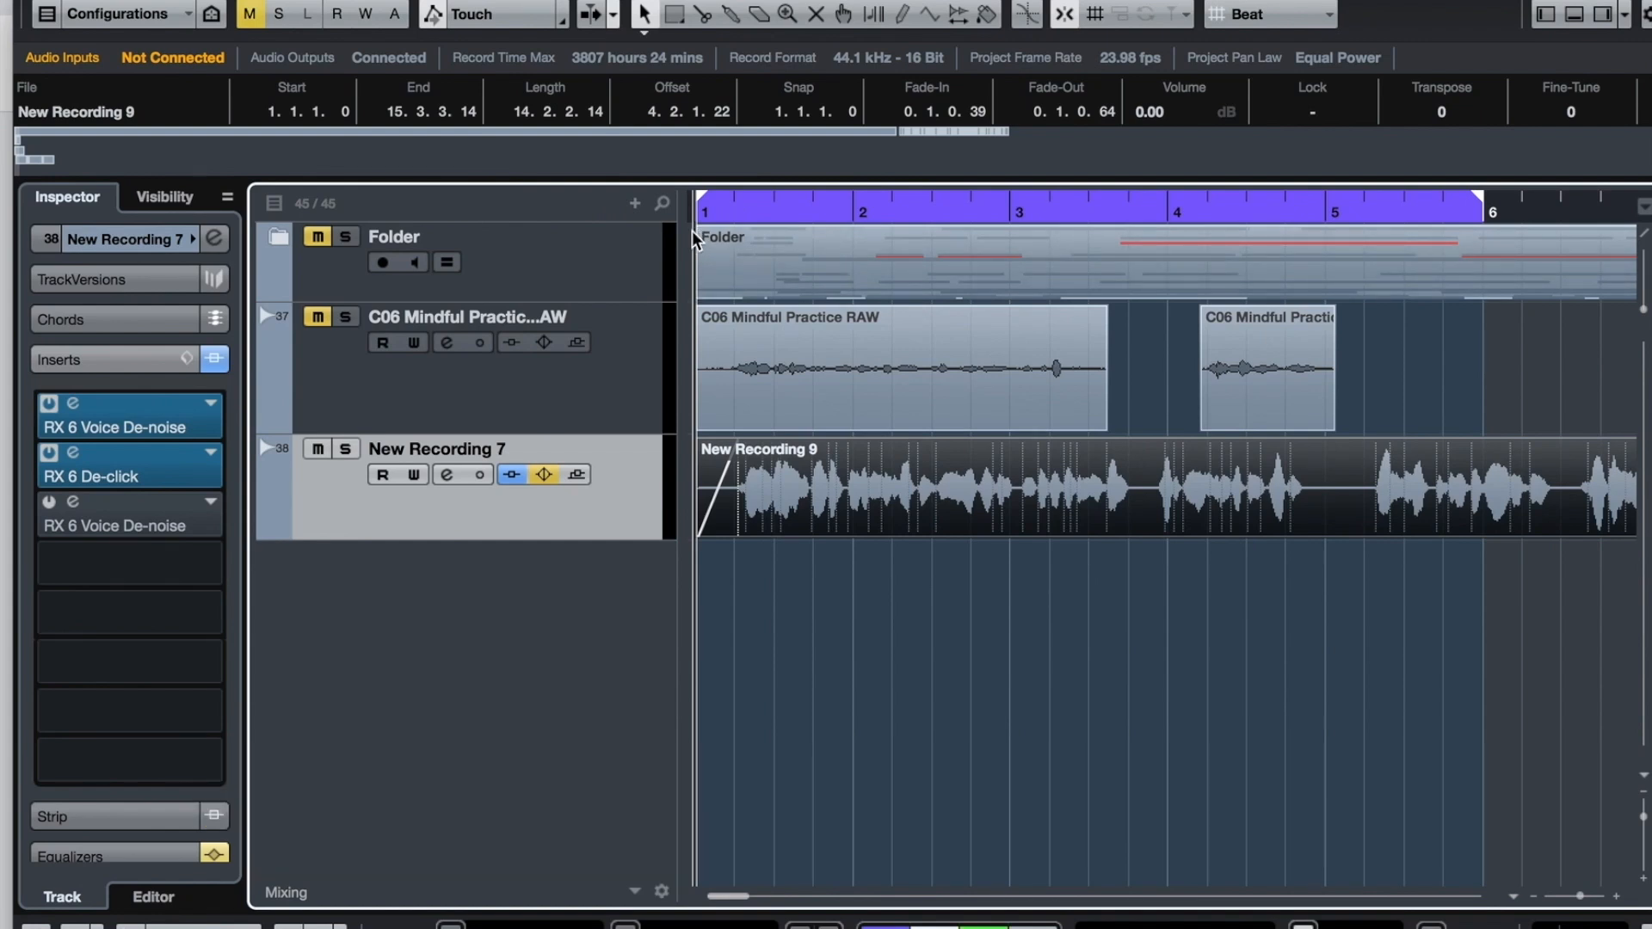
key("space")
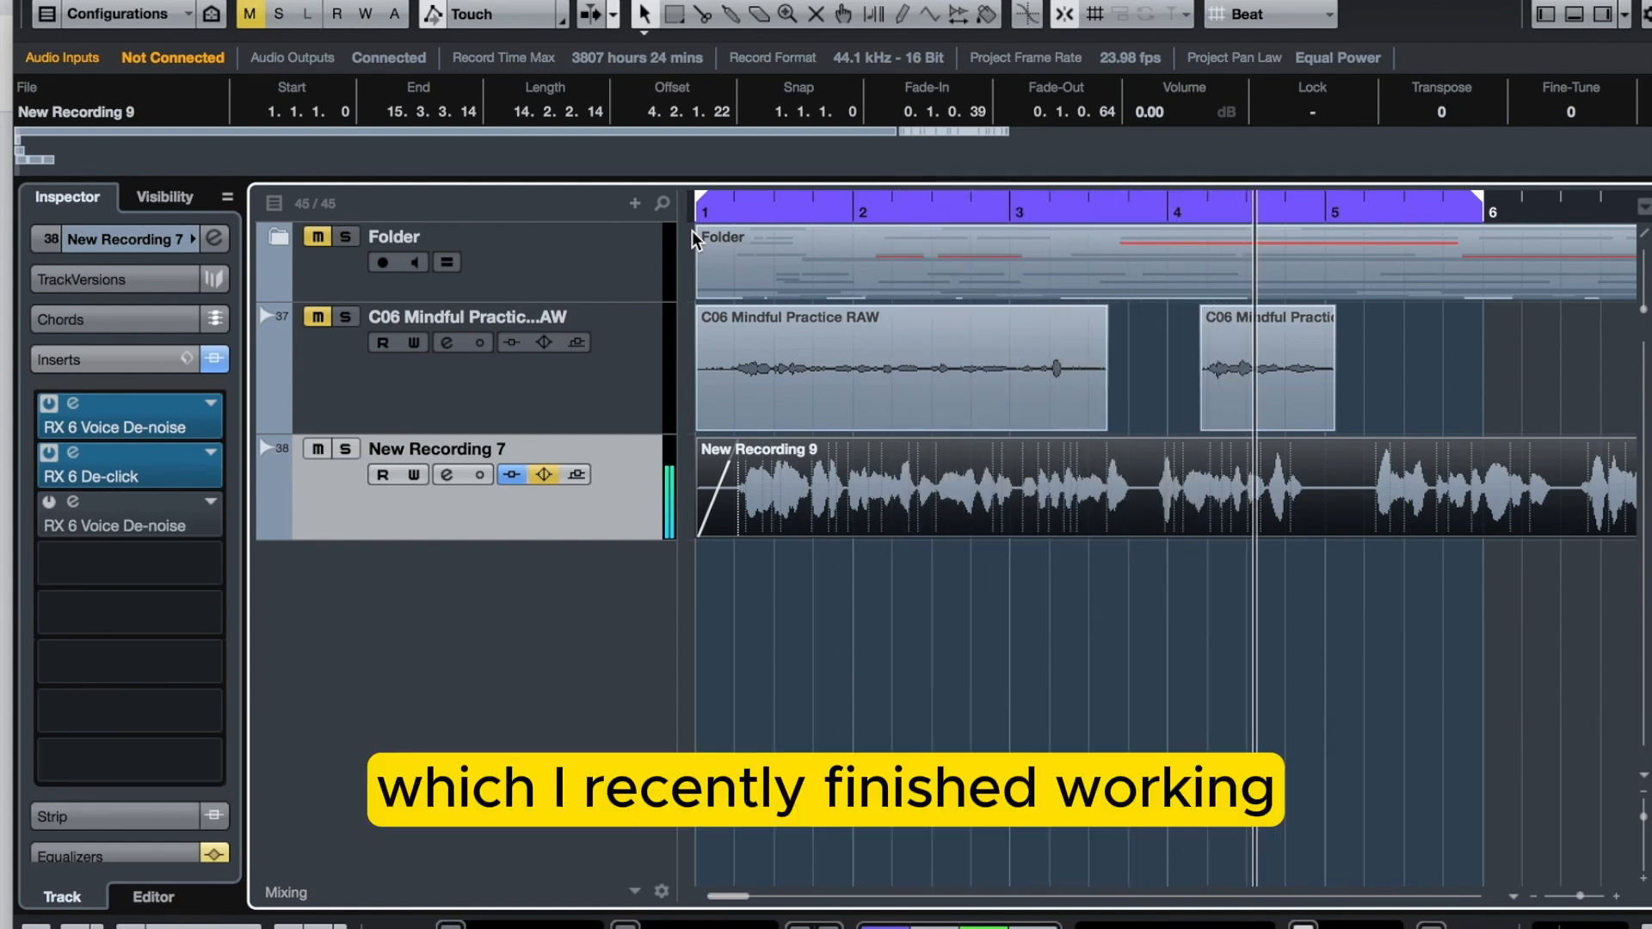
key("space")
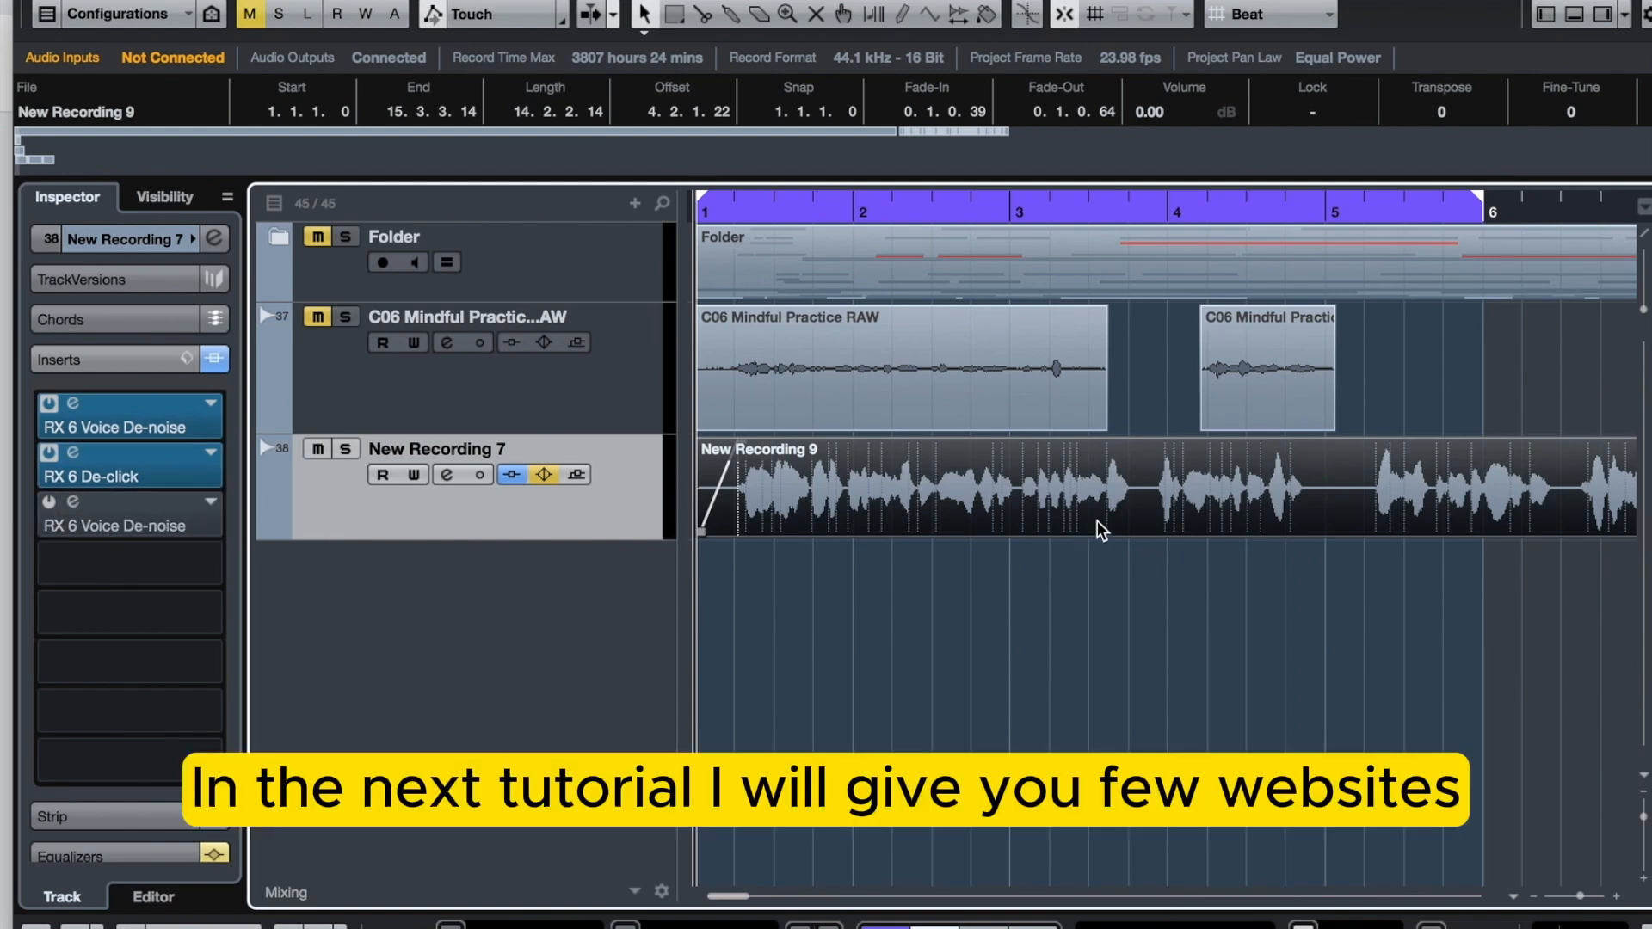
scroll(1140, 517, "up", 5)
scroll(1139, 508, "down", 5)
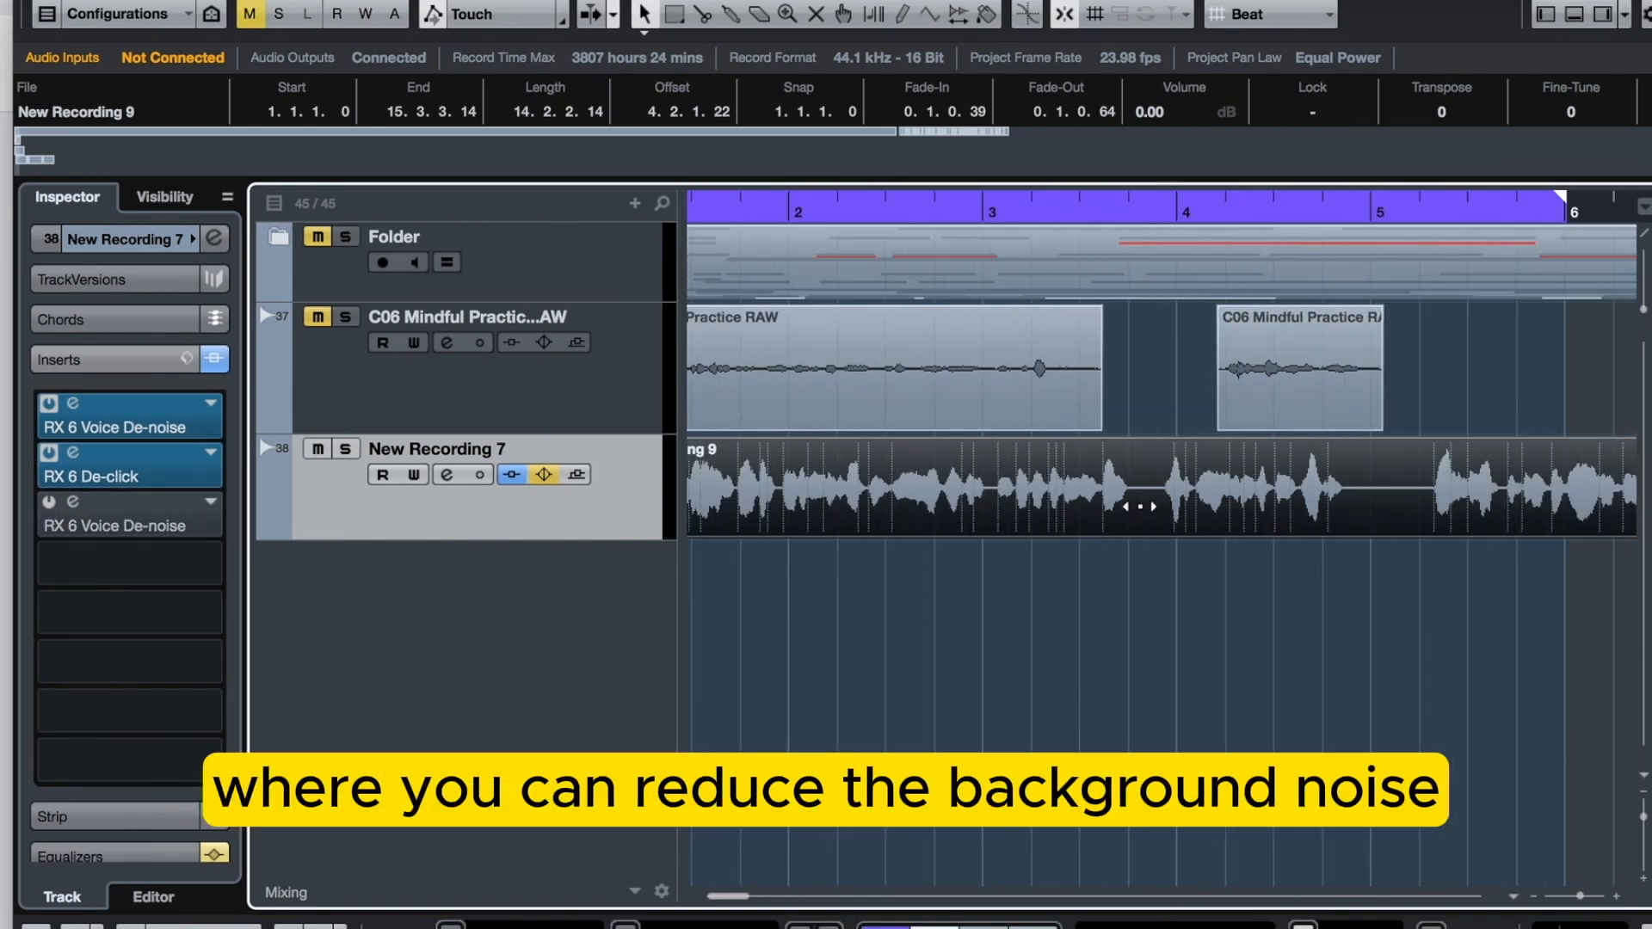
scroll(1076, 499, "down", 3)
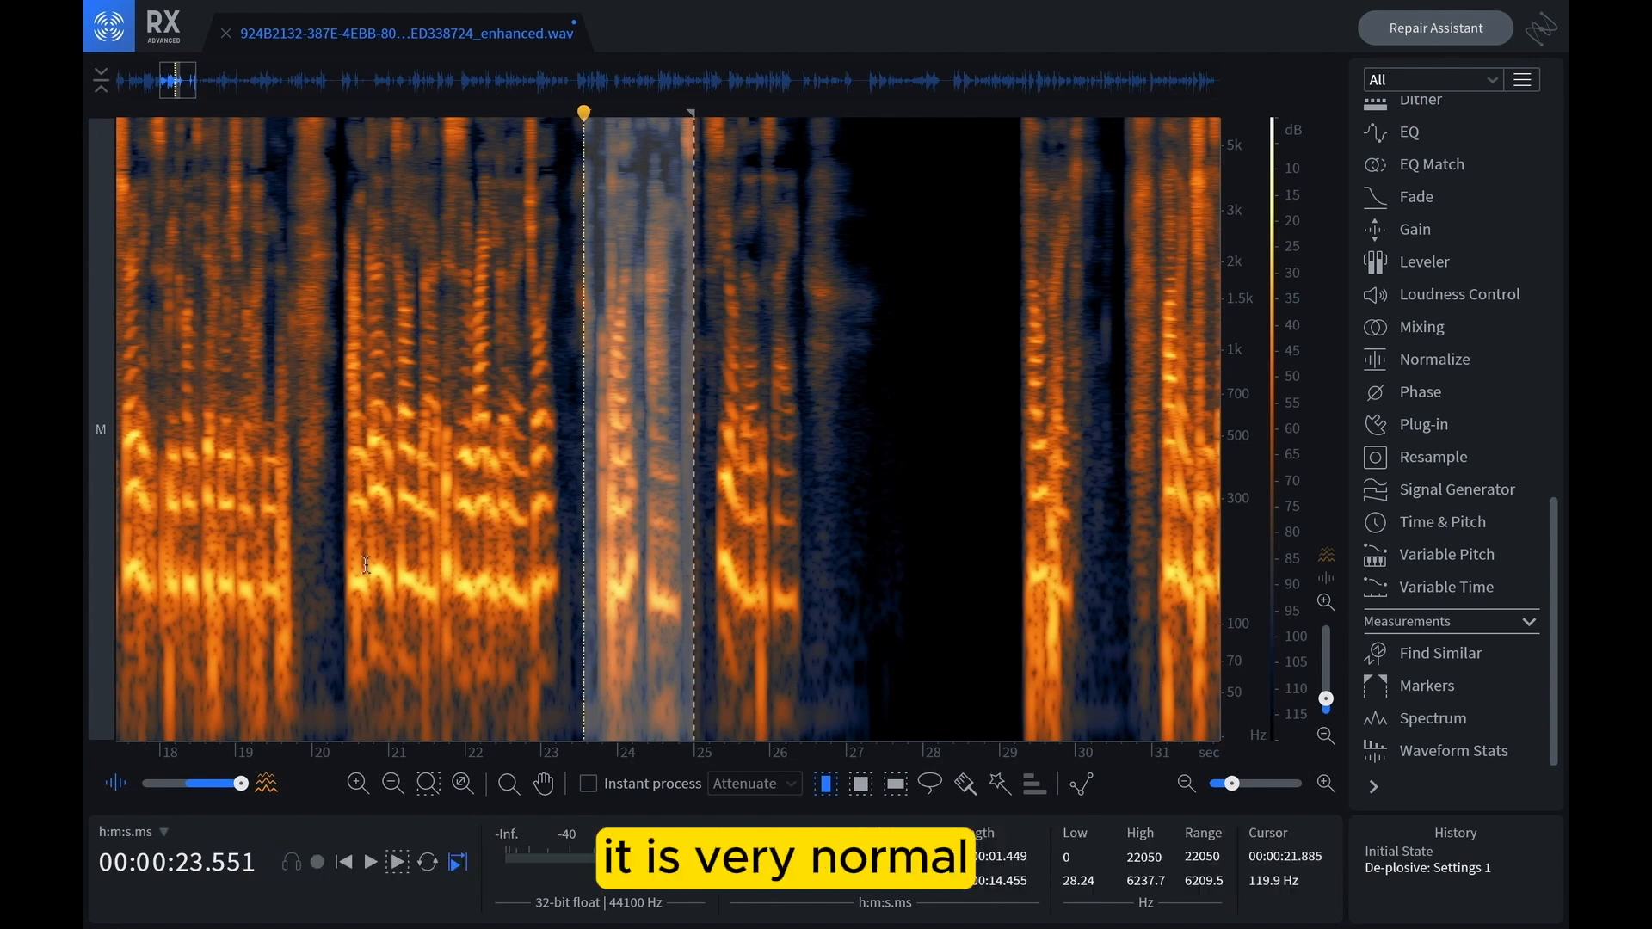
In iZotope RX, examine the plosives within the selected part of the voice spectrogram, between about 23.5 and 25 seconds
scroll(634, 675, "down", 1)
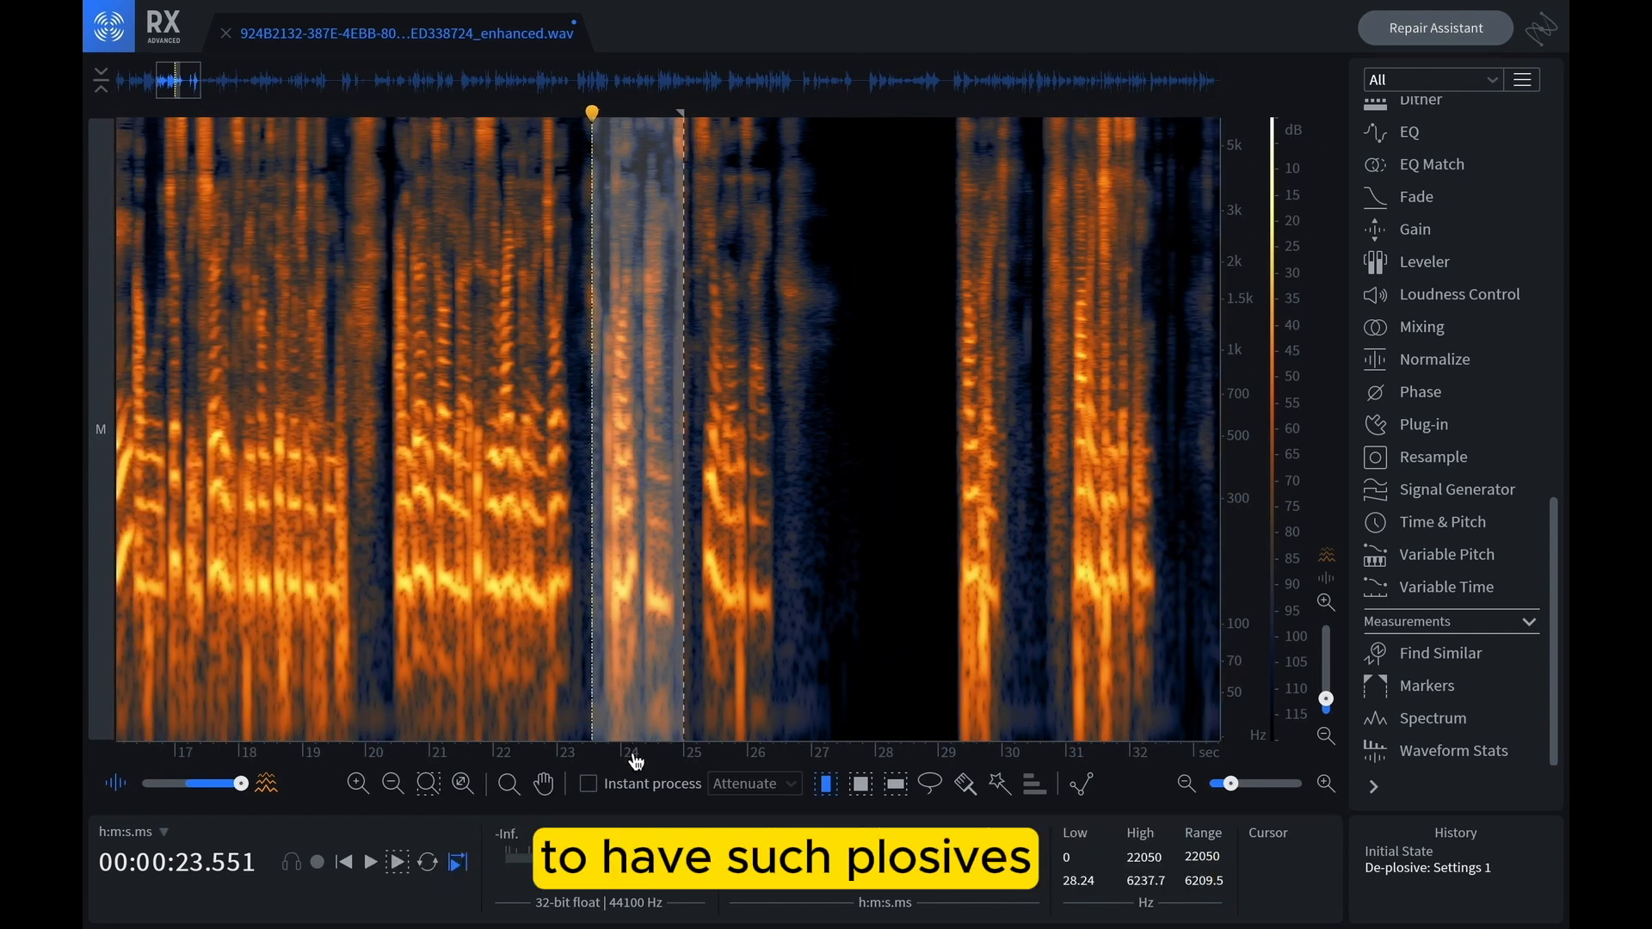
scroll(629, 761, "up", 3)
scroll(1235, 676, "down", 2)
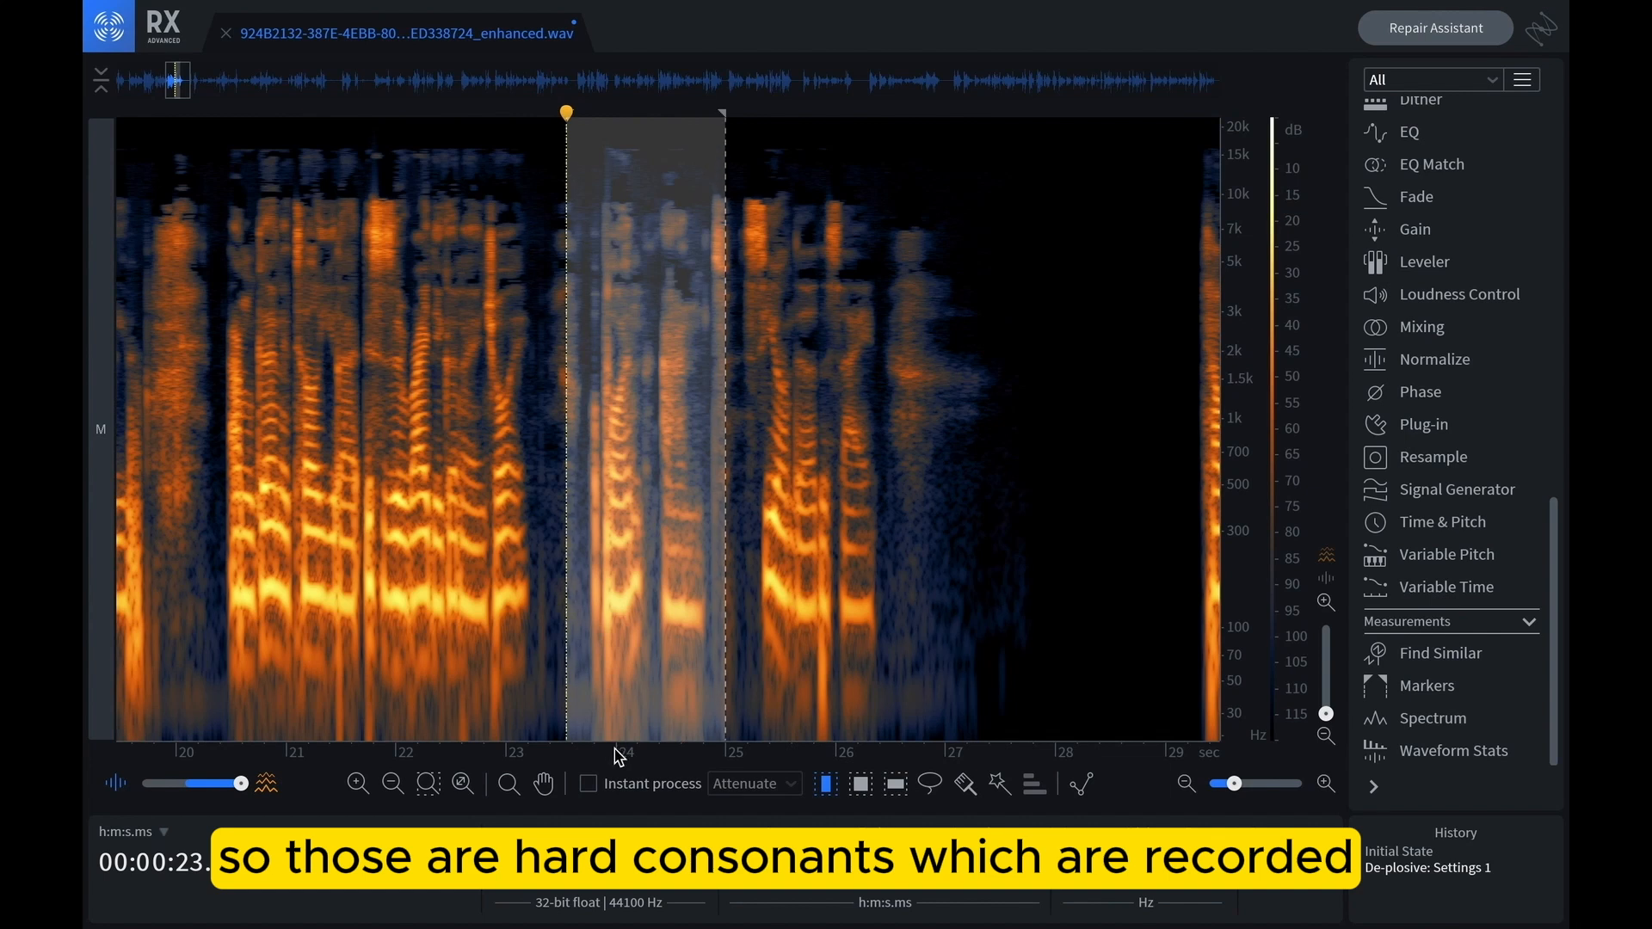
scroll(618, 757, "up", 1)
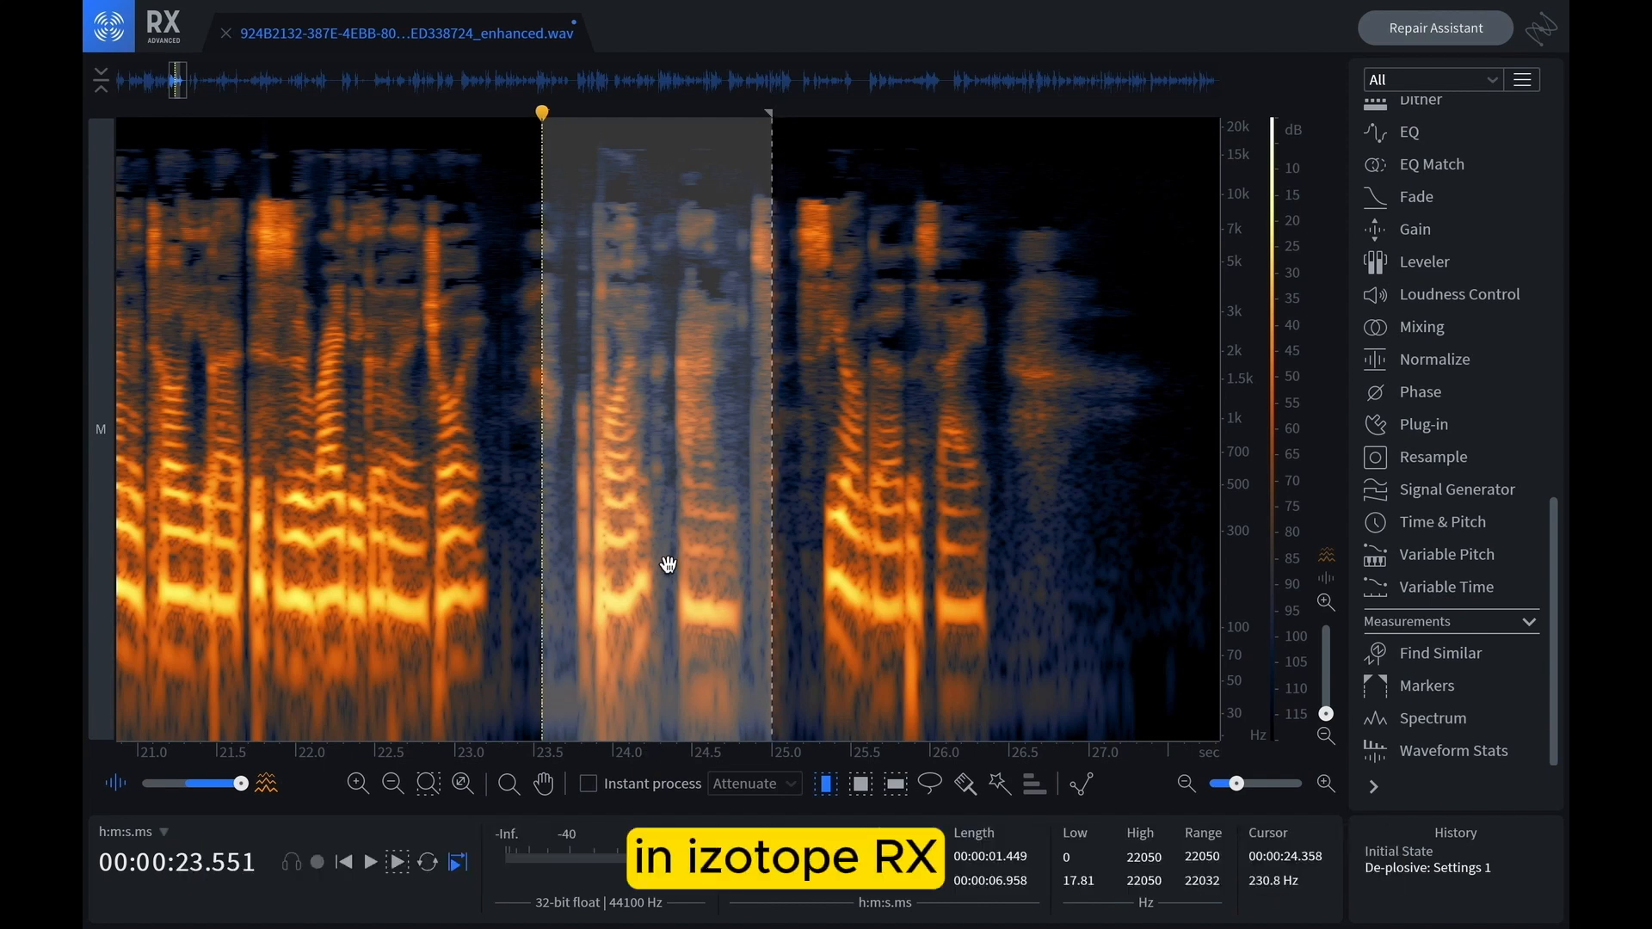
Select the voice audio from about 23.7 to 24.9 seconds and open the De-plosive module for it
scroll(1524, 526, "up", 3)
scroll(1463, 521, "up", 8)
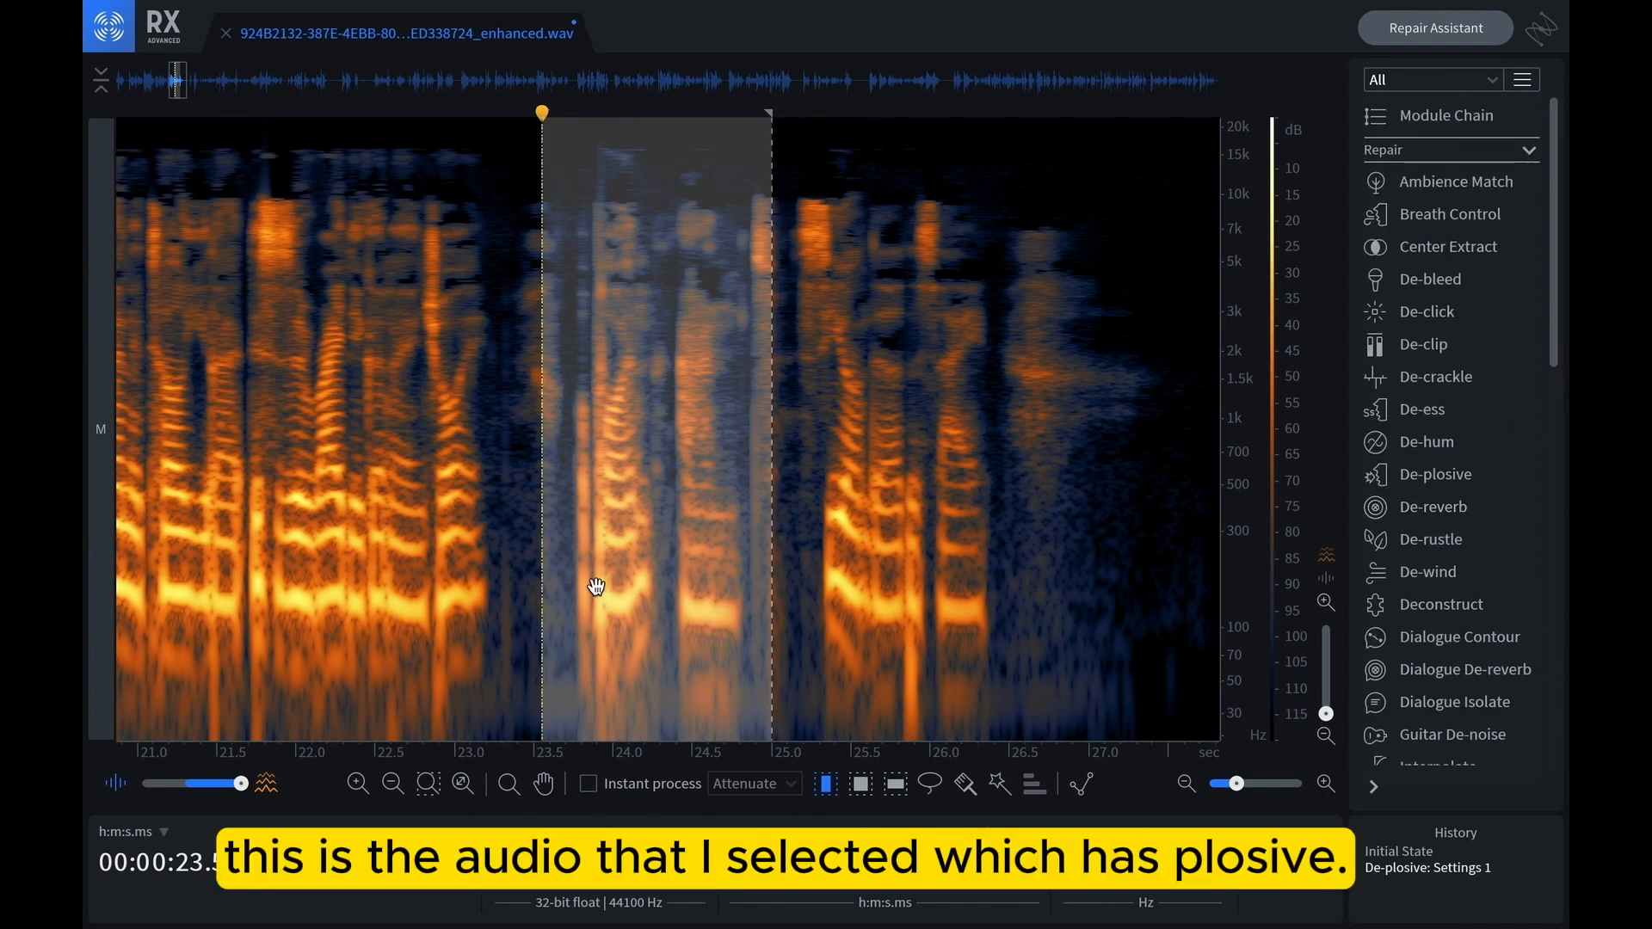
left_click_drag(565, 572, 718, 591)
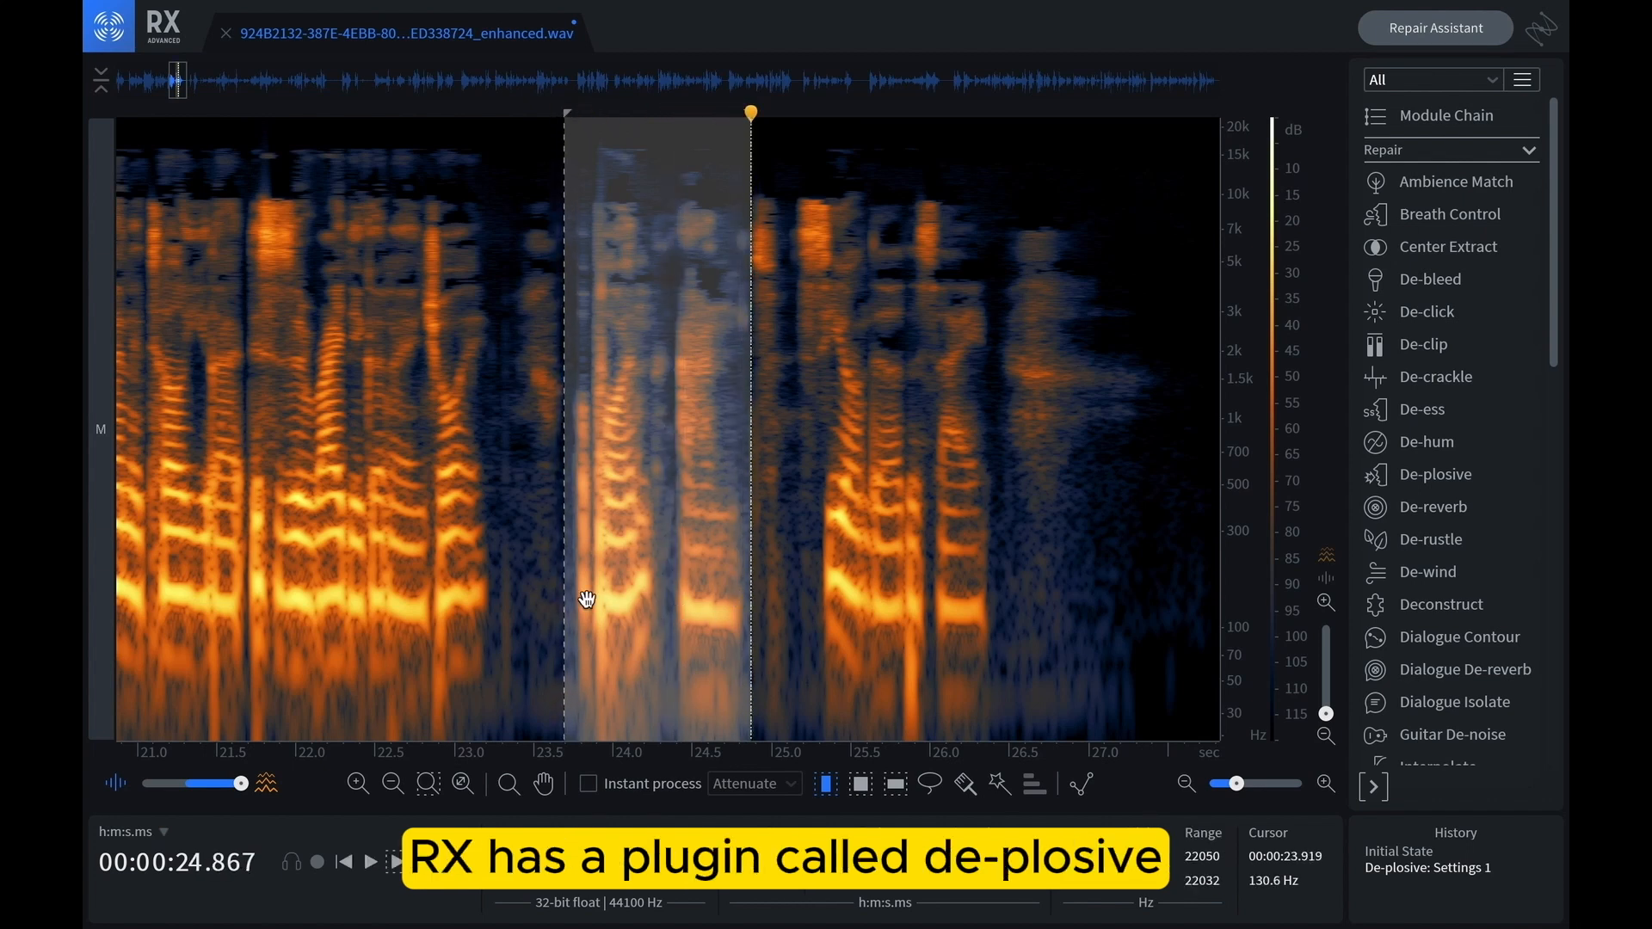
left_click(1435, 476)
left_click_drag(382, 129, 1224, 141)
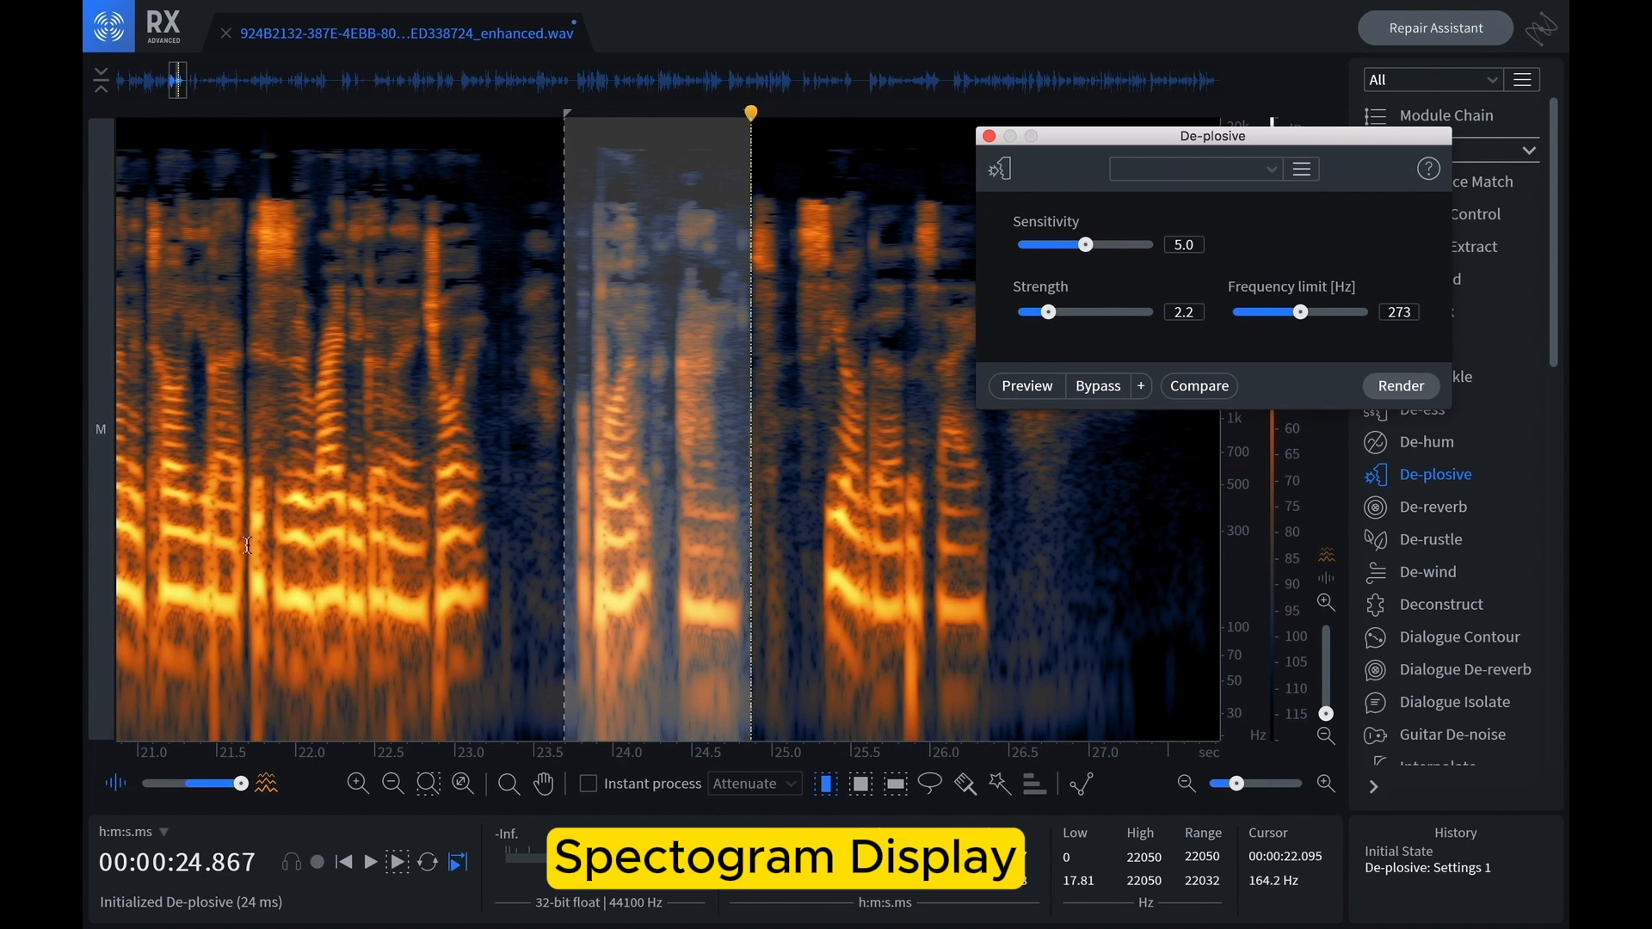
Examine the plosive near 25.8 seconds in the low frequencies and reselect the word between about 23.8 and 24.9 seconds
scroll(1243, 543, "down", 2)
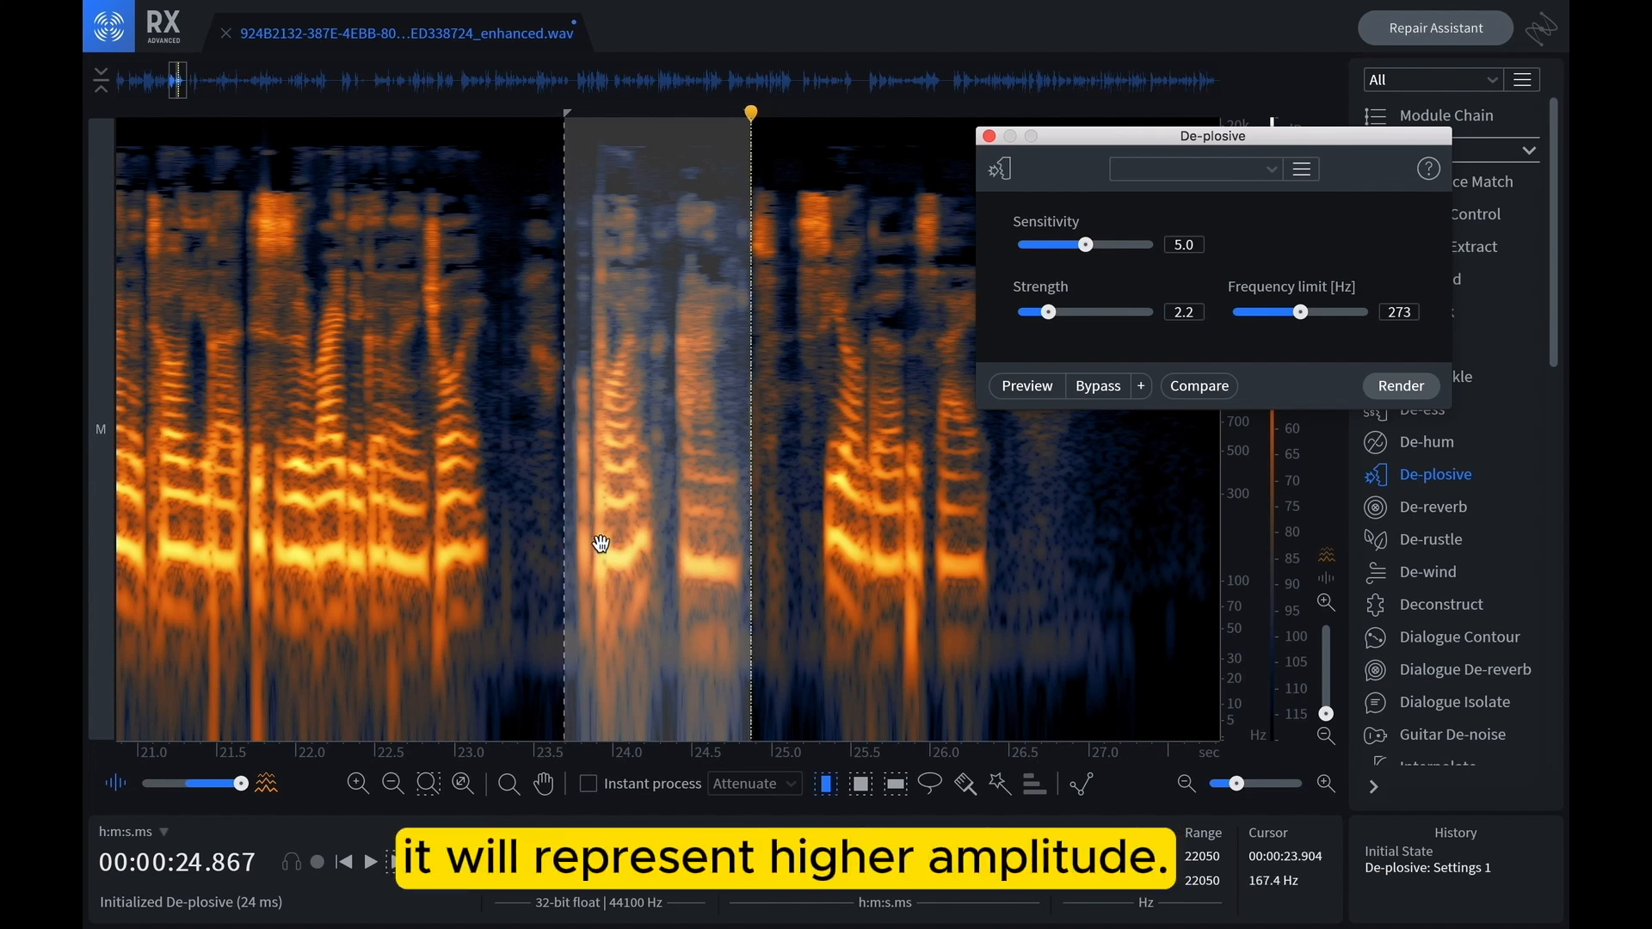
left_click_drag(894, 627, 930, 627)
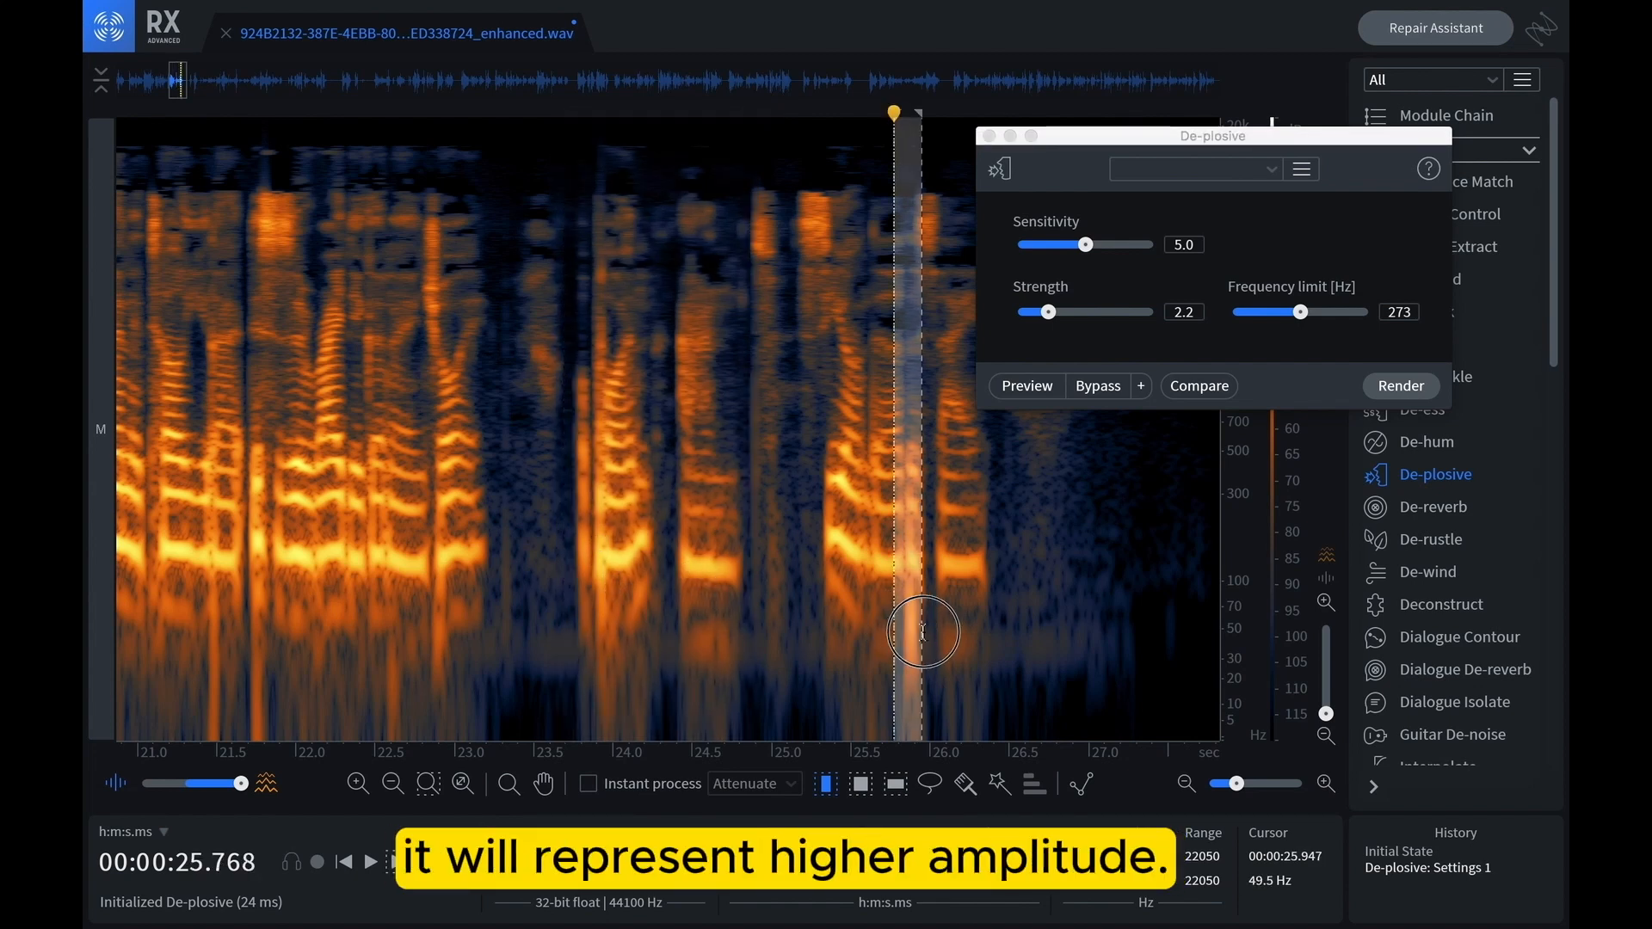
left_click(826, 539)
left_click_drag(822, 540, 916, 557)
left_click(871, 575)
left_click_drag(576, 559, 757, 602)
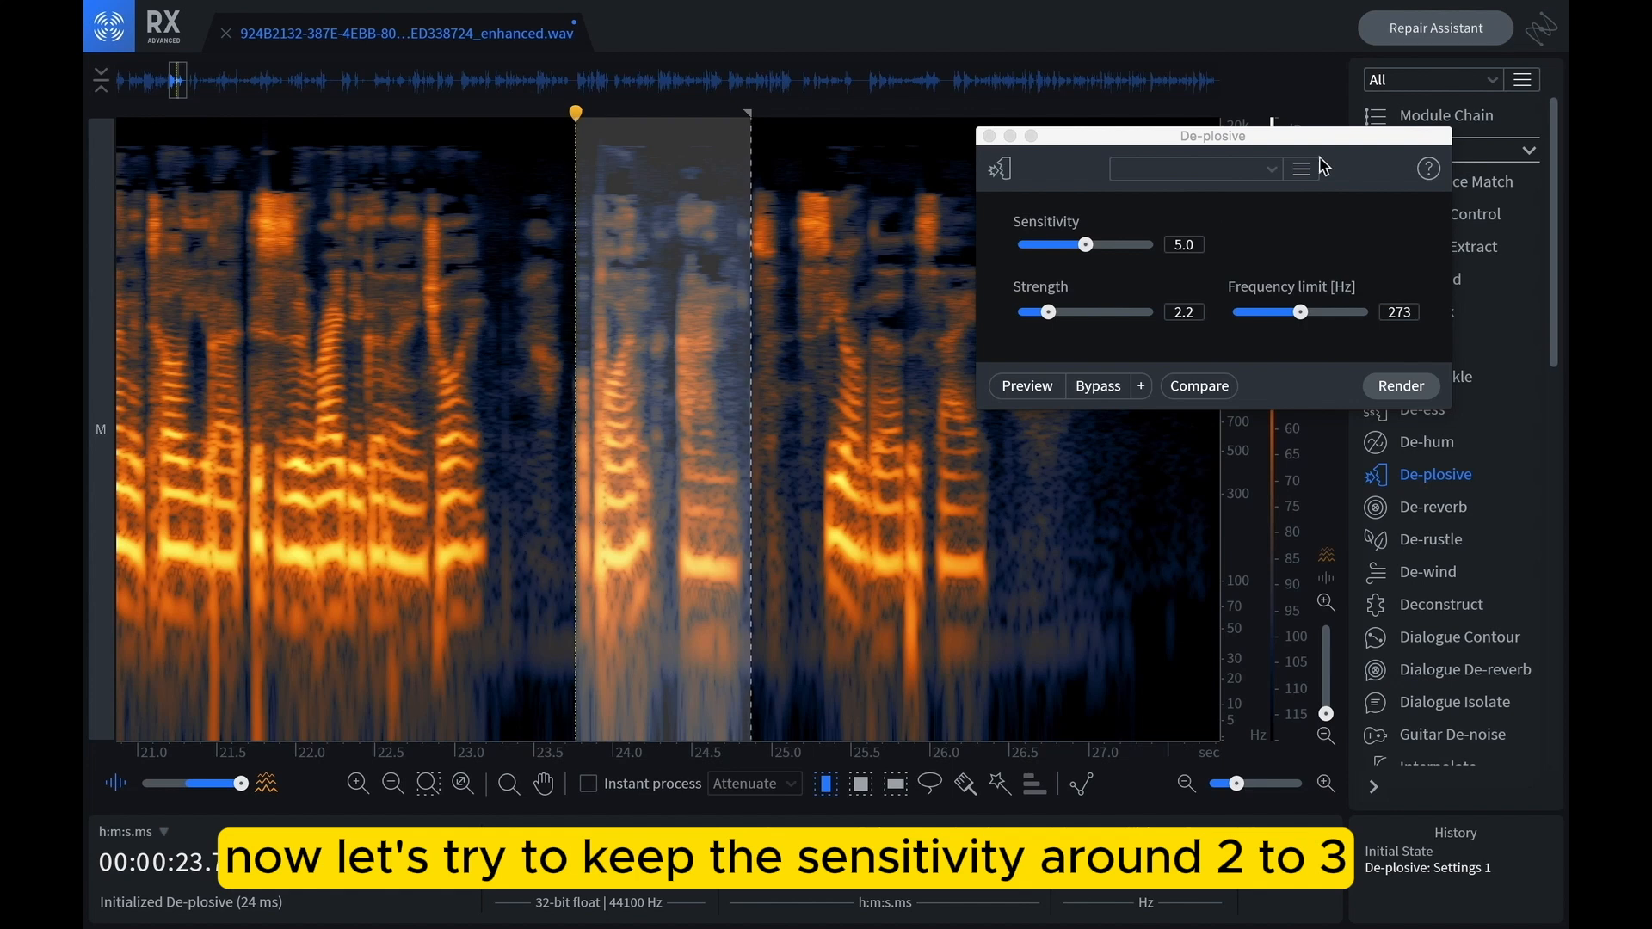
Set De-plosive's sensitivity to 2.5 and its frequency limit to 292 Hz, with the word at about 23.8 to 24.8 seconds selected
left_click_drag(1106, 149, 1041, 154)
left_click_drag(1020, 246, 987, 261)
left_click_drag(1013, 146, 974, 125)
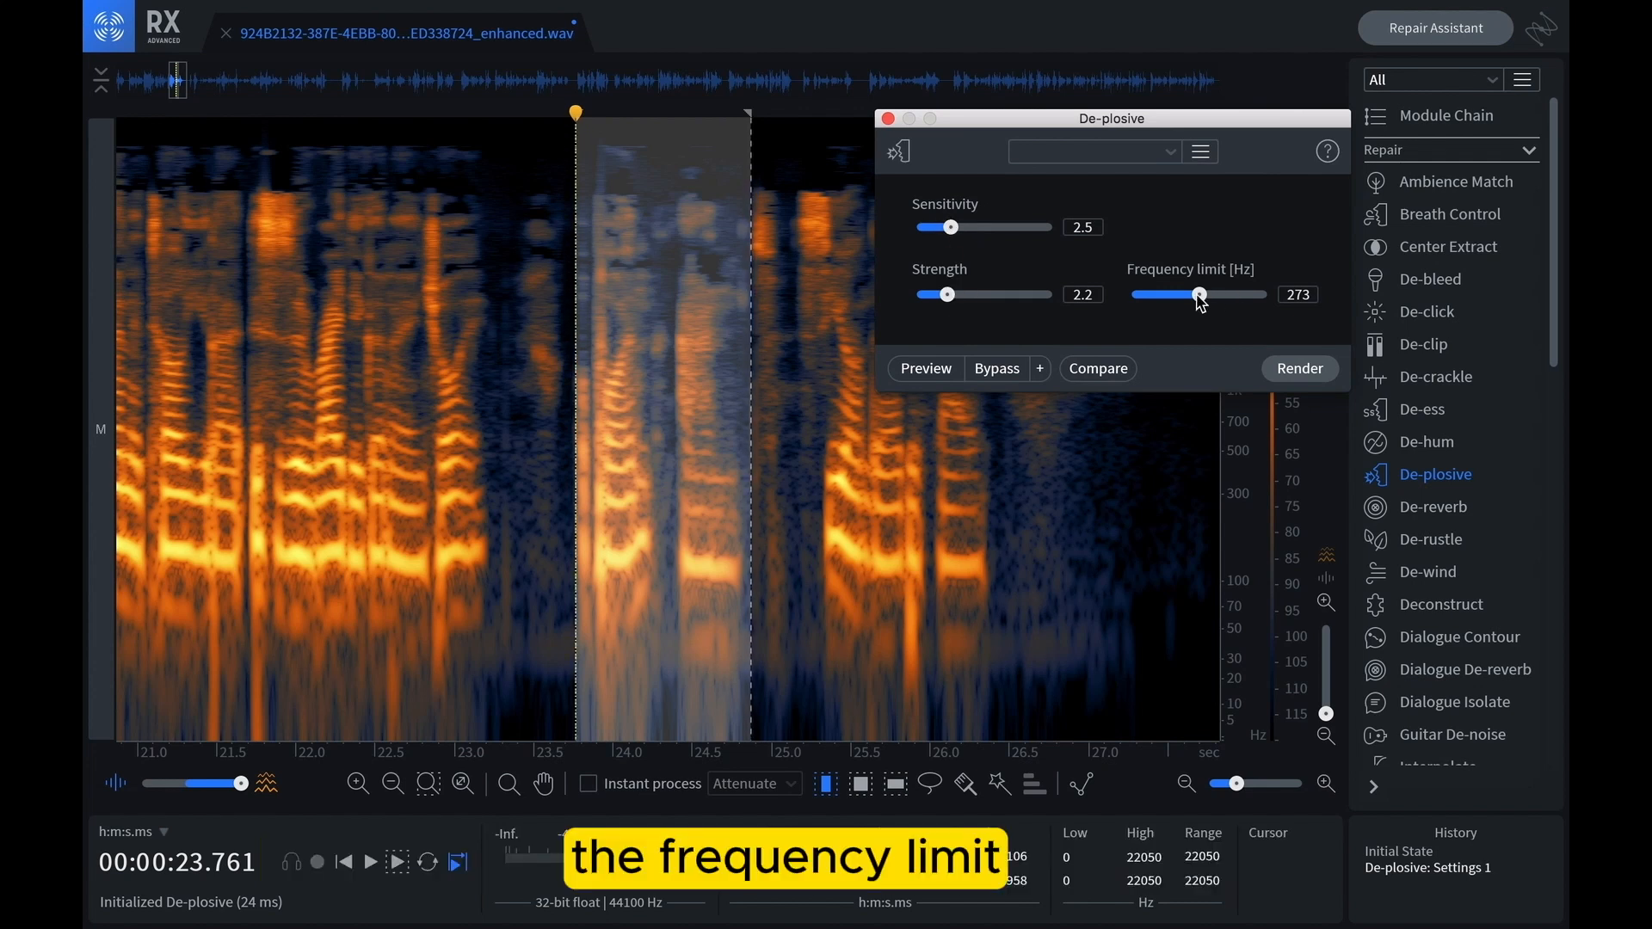
left_click_drag(1091, 135, 284, 133)
left_click(594, 569)
left_click_drag(580, 568, 742, 570)
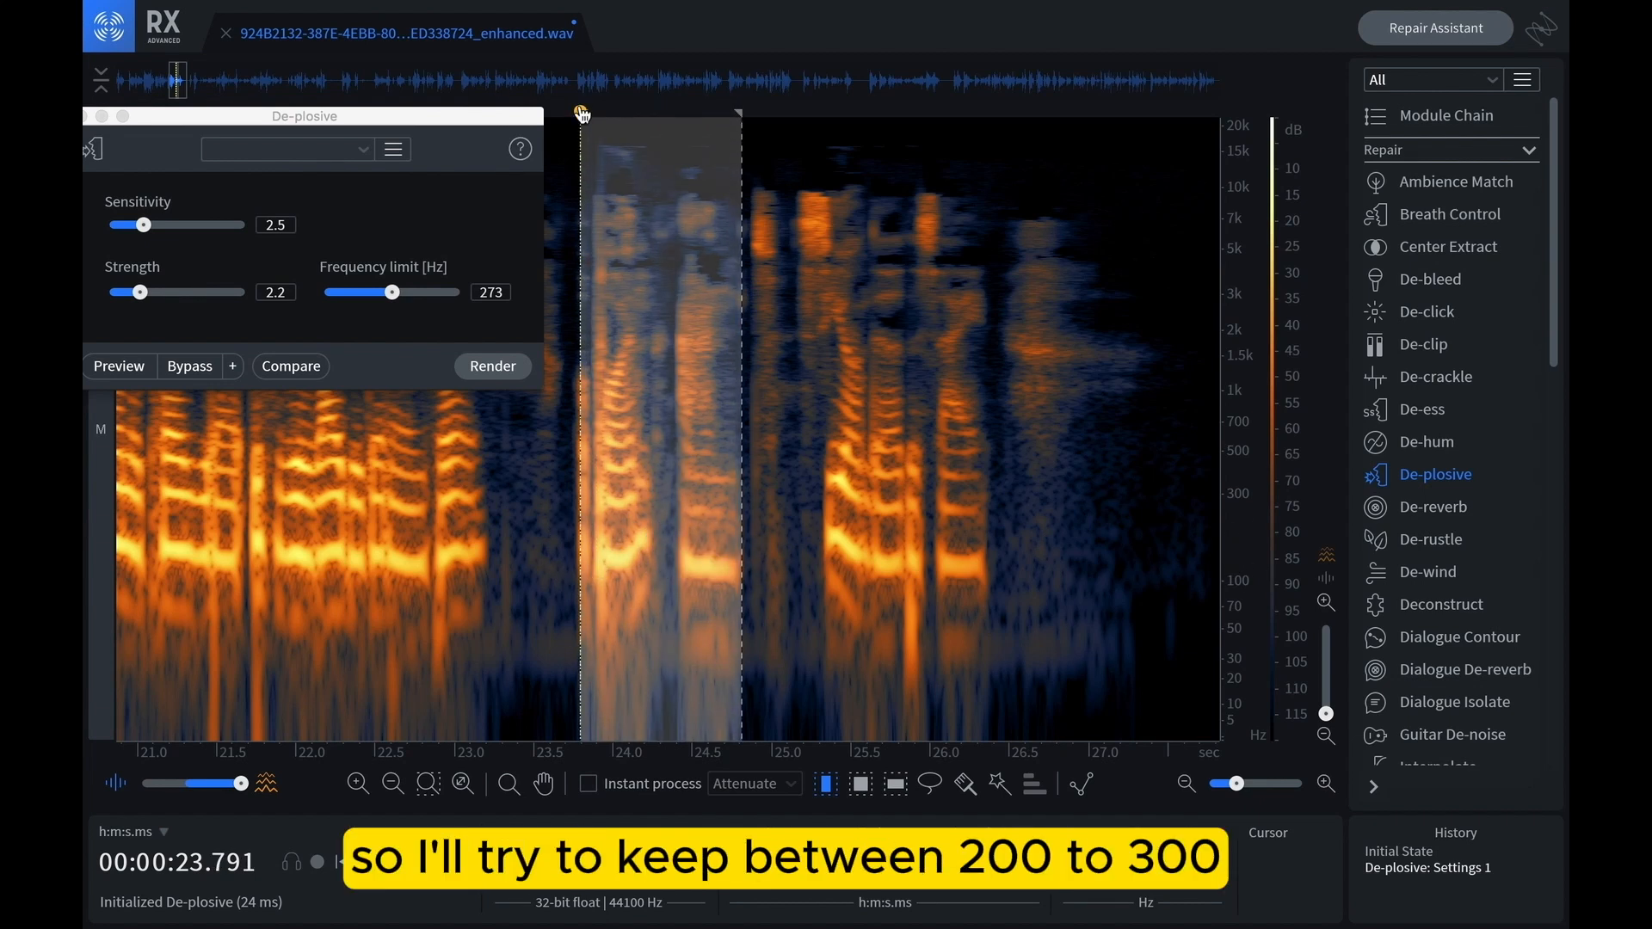
left_click_drag(456, 111, 993, 124)
left_click_drag(933, 305, 936, 306)
left_click_drag(814, 129, 1082, 47)
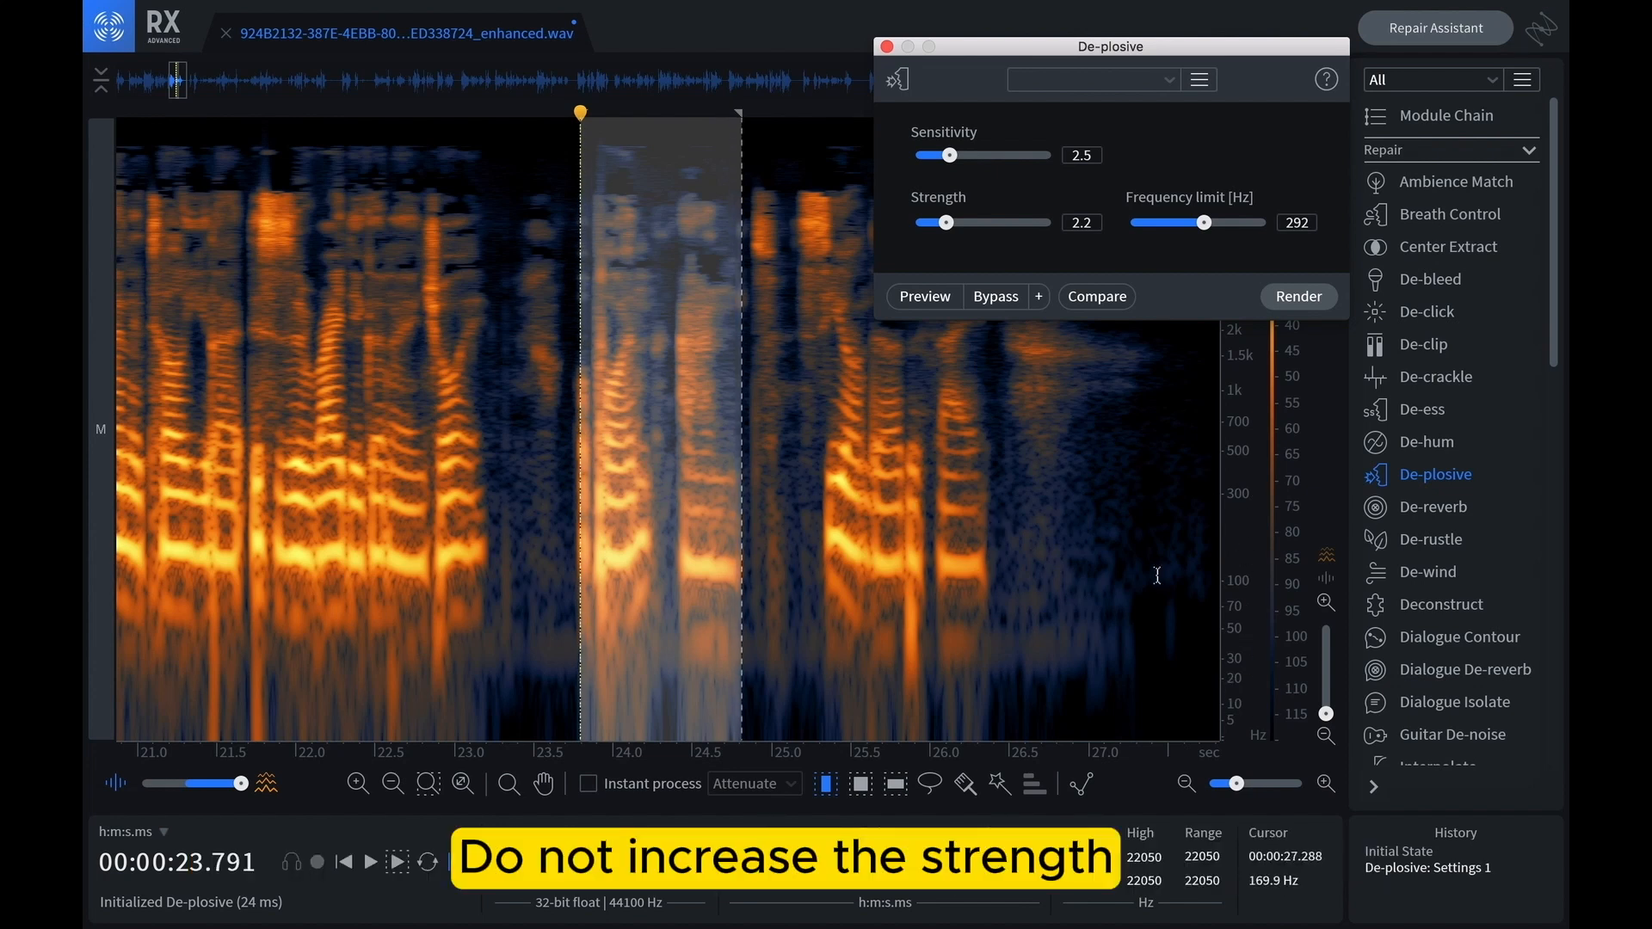
Reselect the plosive word from about 23.7 seconds and set De-plosive's sensitivity to 4.8 and strength to 1.9
mouse_move(947, 223)
left_mouse_down()
mouse_move(1004, 228)
mouse_move(944, 228)
left_mouse_up()
left_click_drag(977, 47, 927, 52)
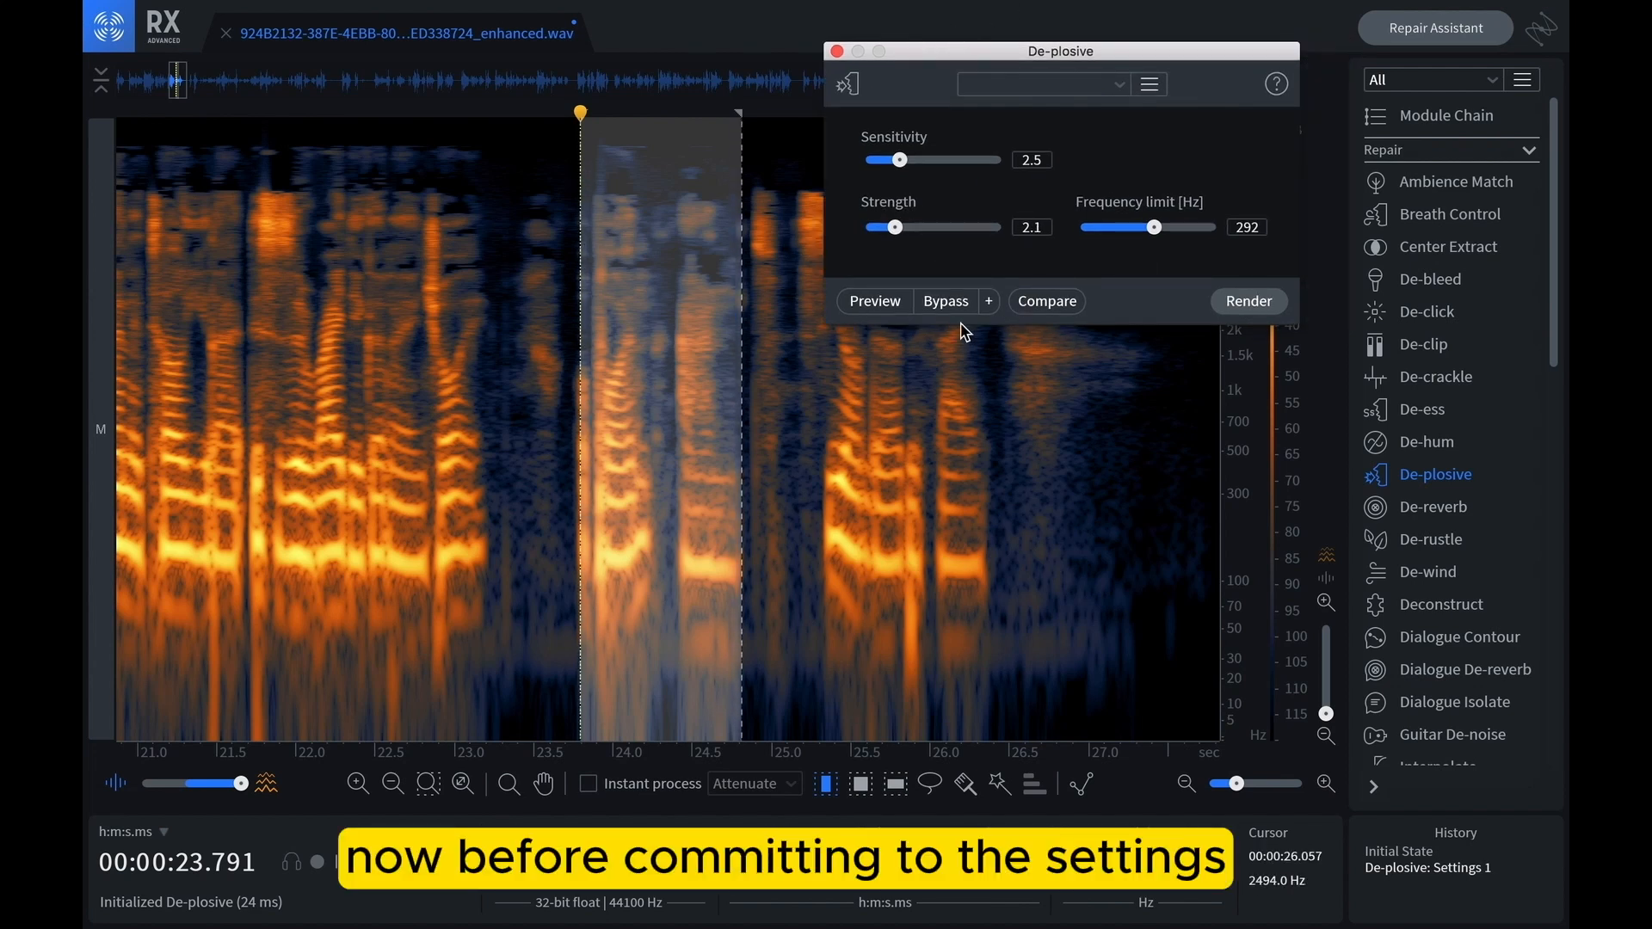
left_click_drag(559, 465, 753, 488)
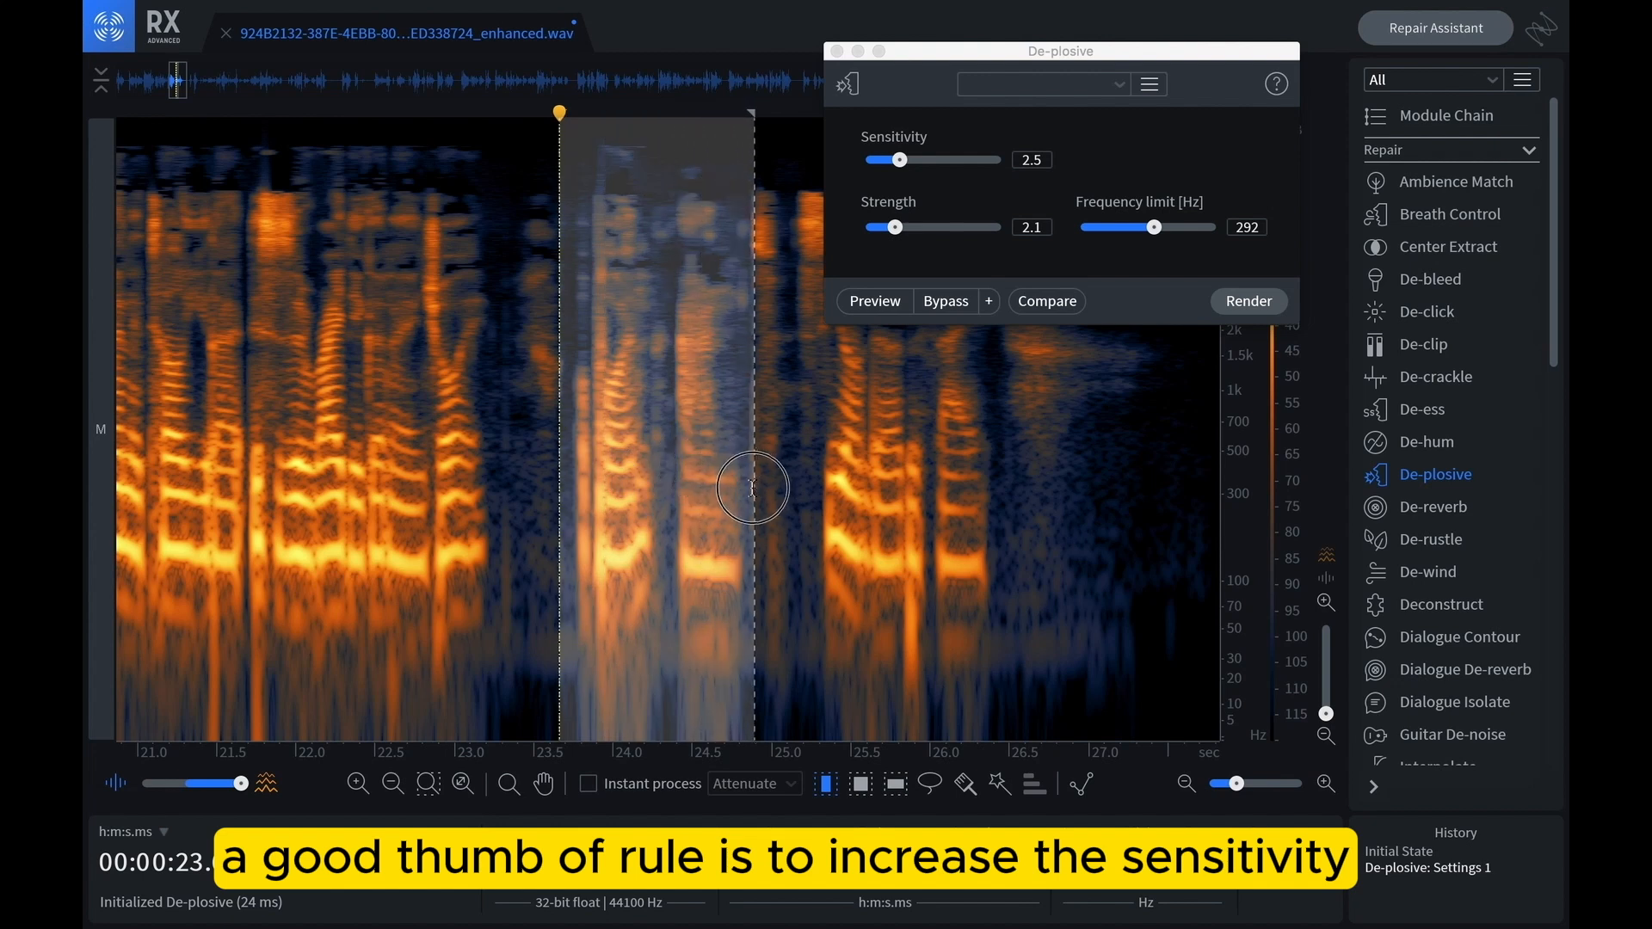
left_click_drag(887, 158, 929, 168)
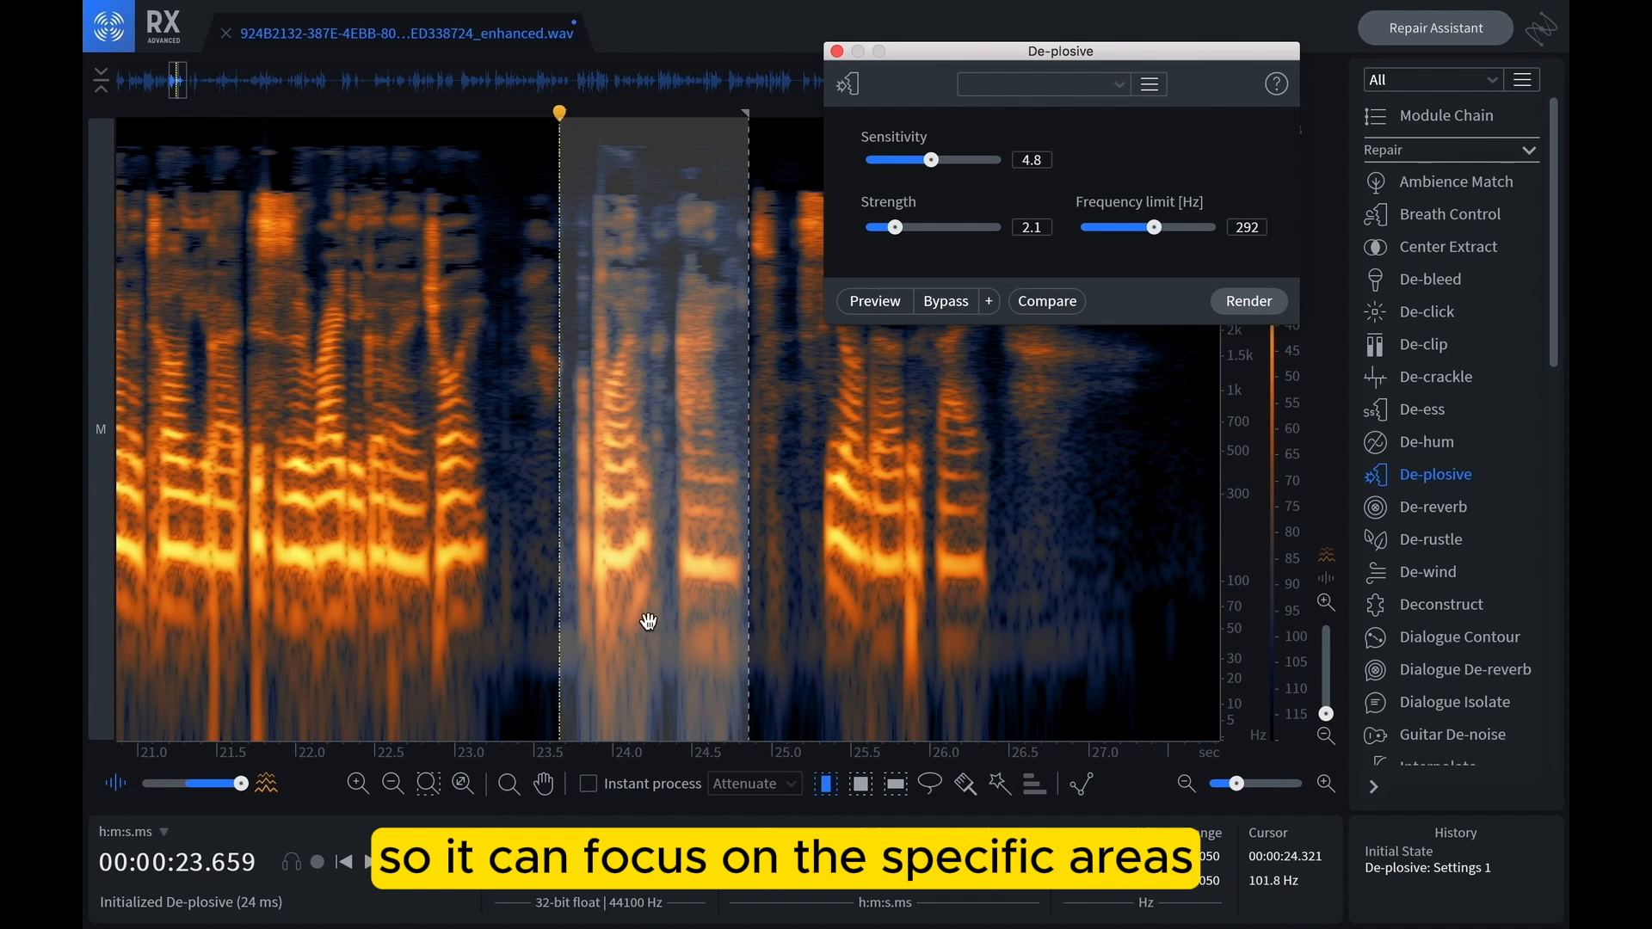
mouse_move(902, 232)
left_mouse_down()
mouse_move(888, 231)
mouse_move(902, 235)
left_mouse_up()
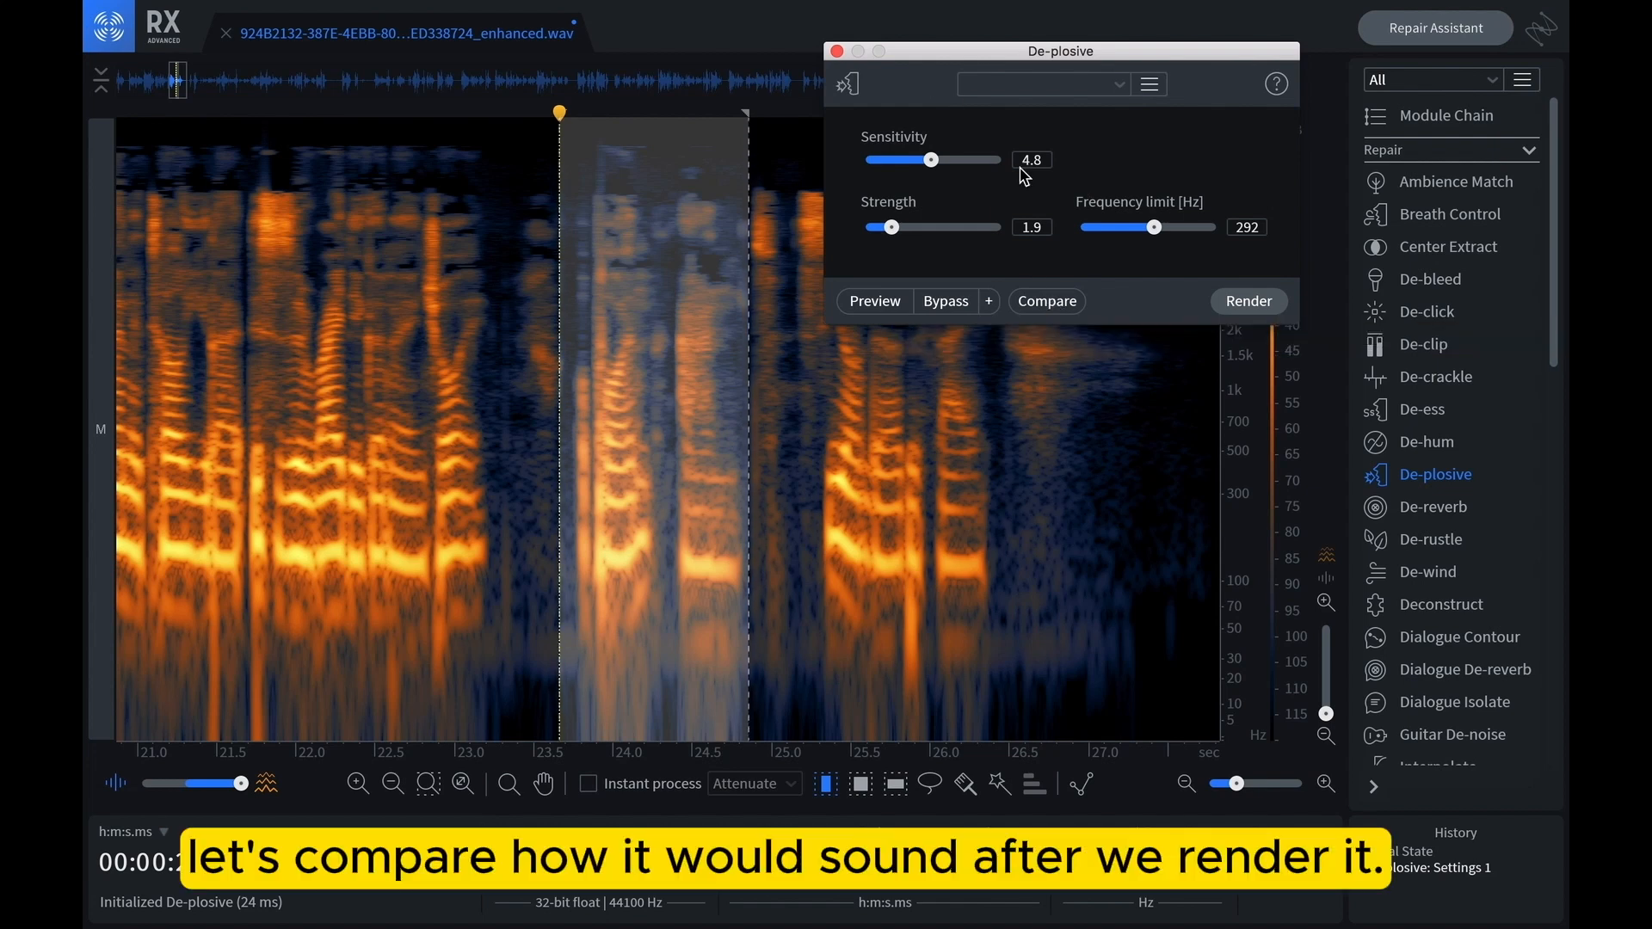
Compare previews of the original audio and De-plosive: Settings 1, and render the De-plosive version
left_click(1046, 302)
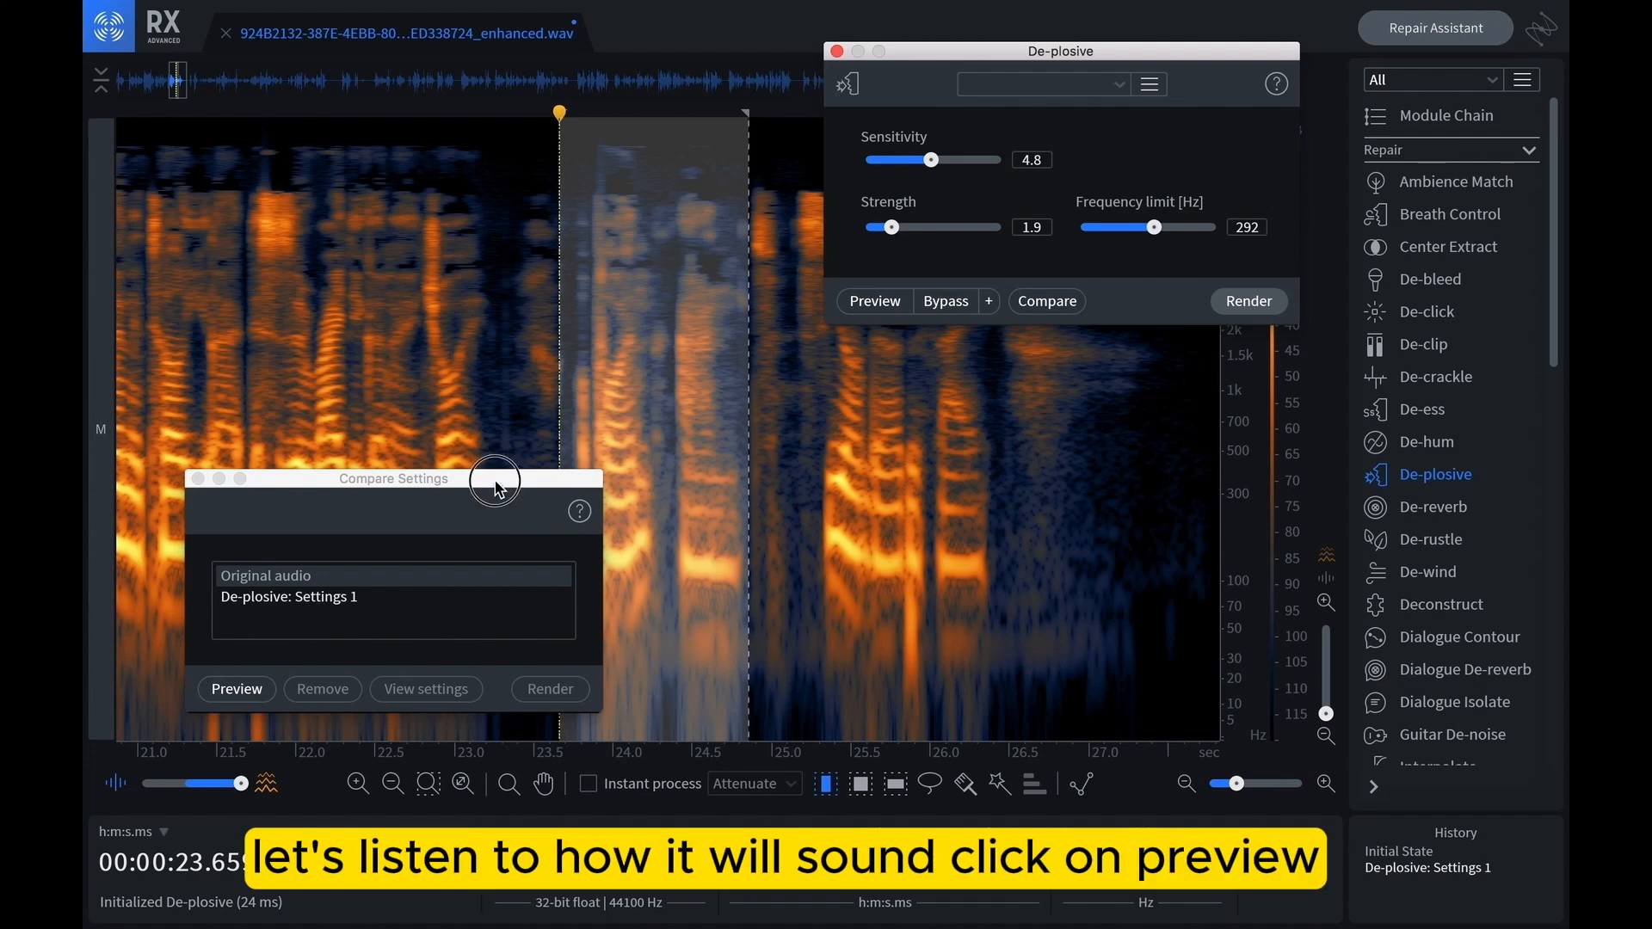
left_click_drag(483, 479, 380, 360)
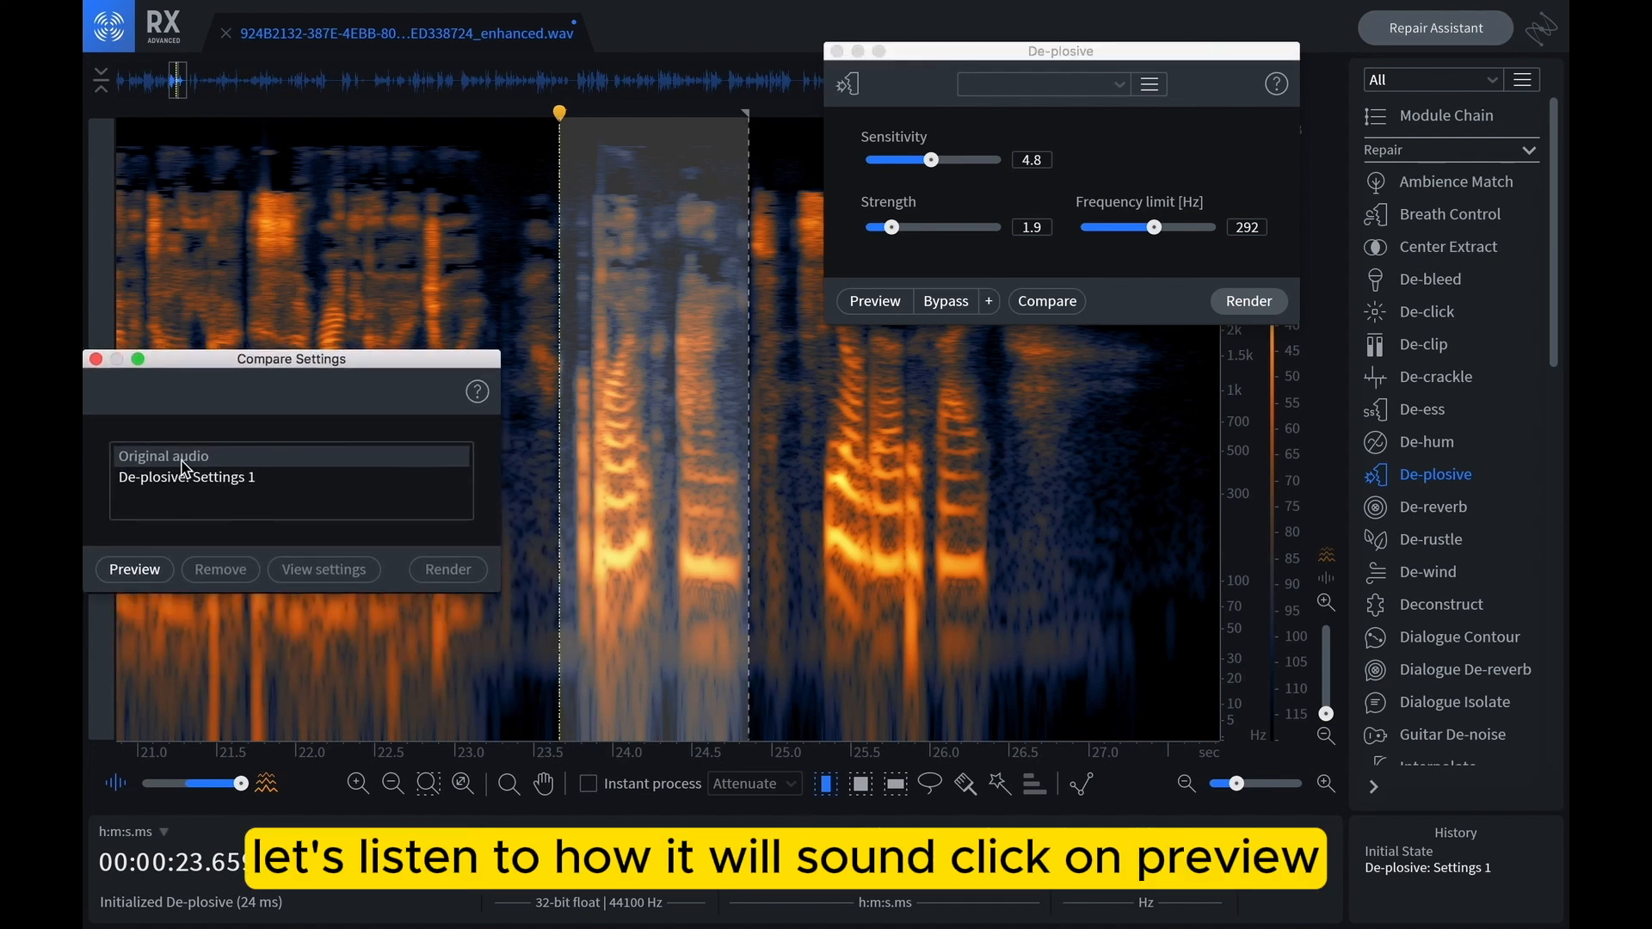
left_click(142, 570)
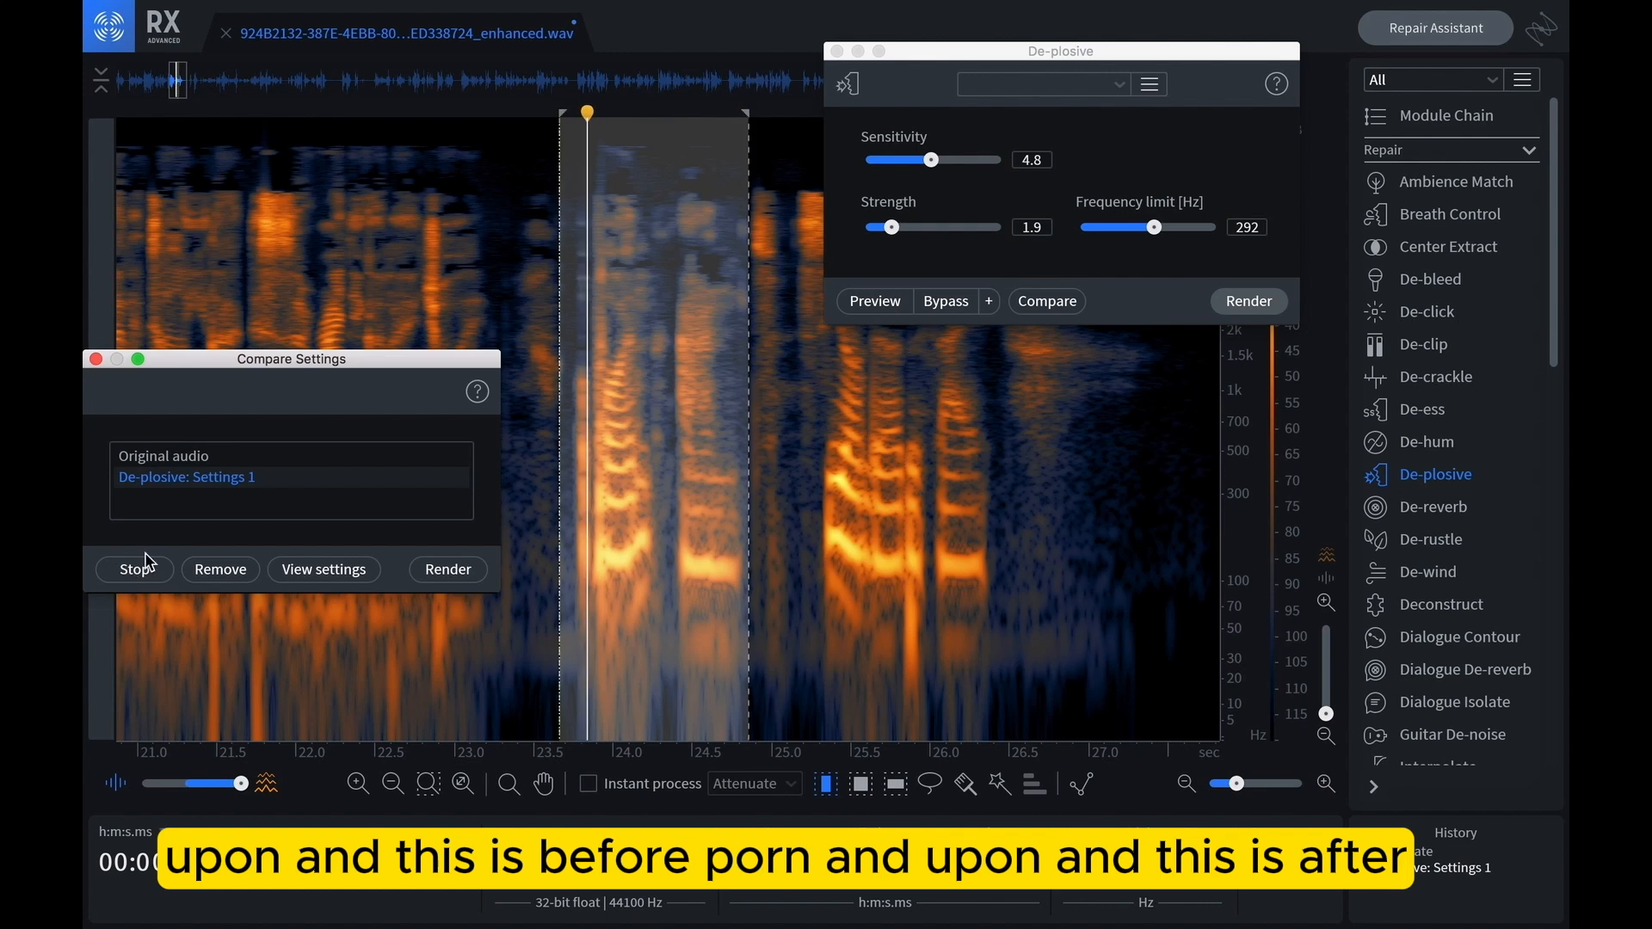
left_click(153, 454)
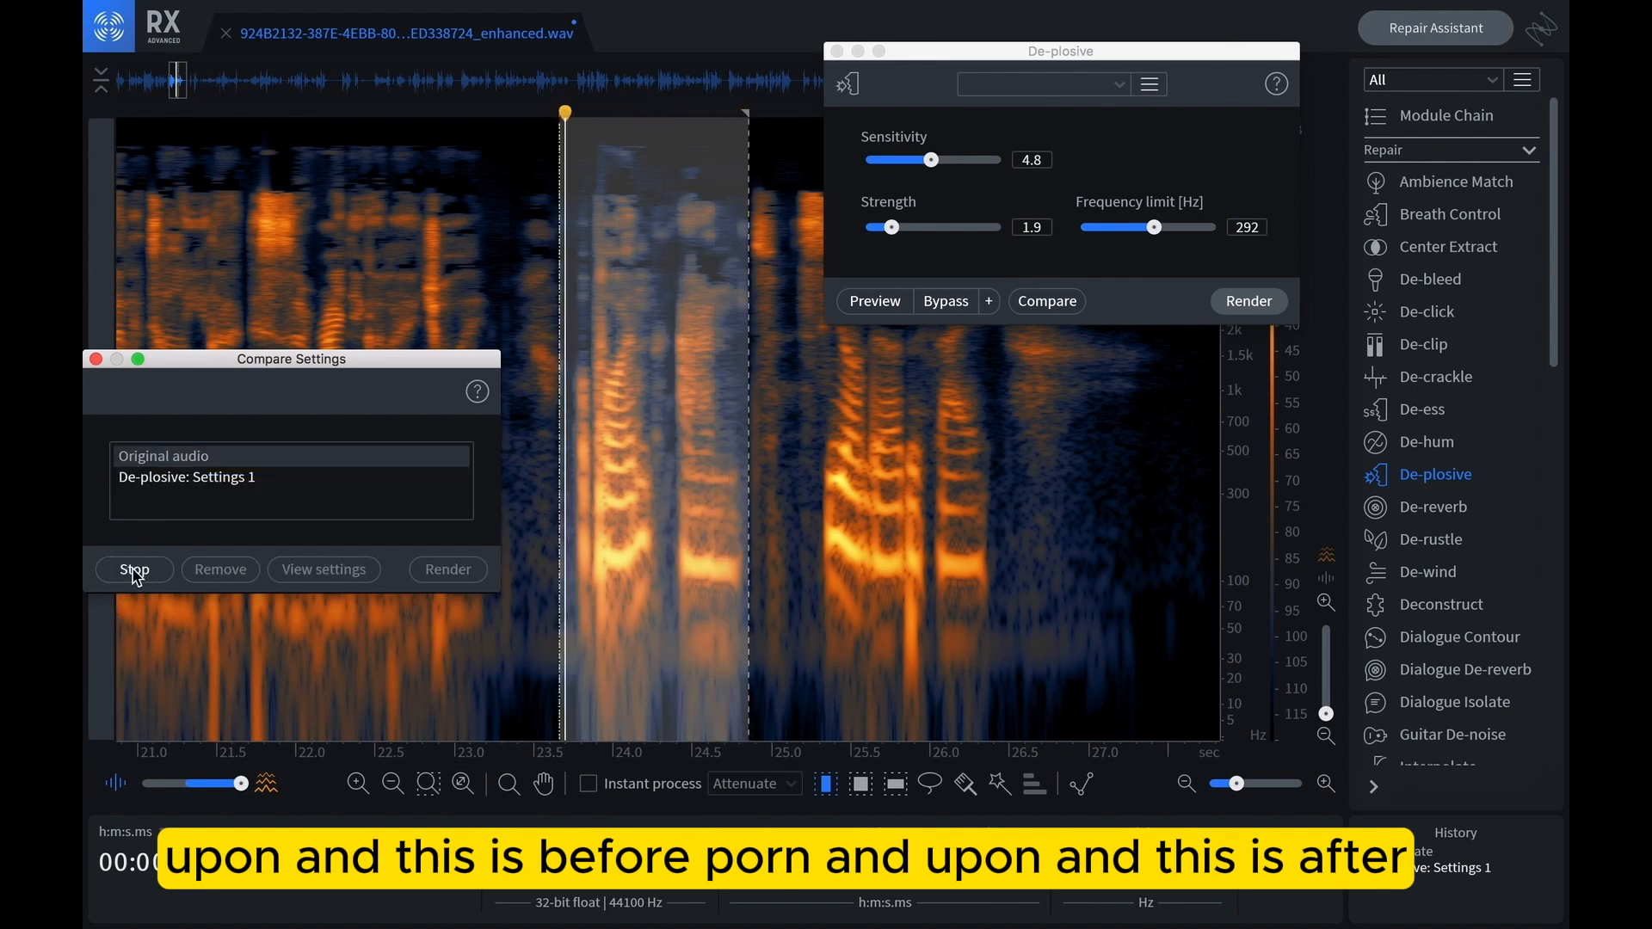
left_click(138, 477)
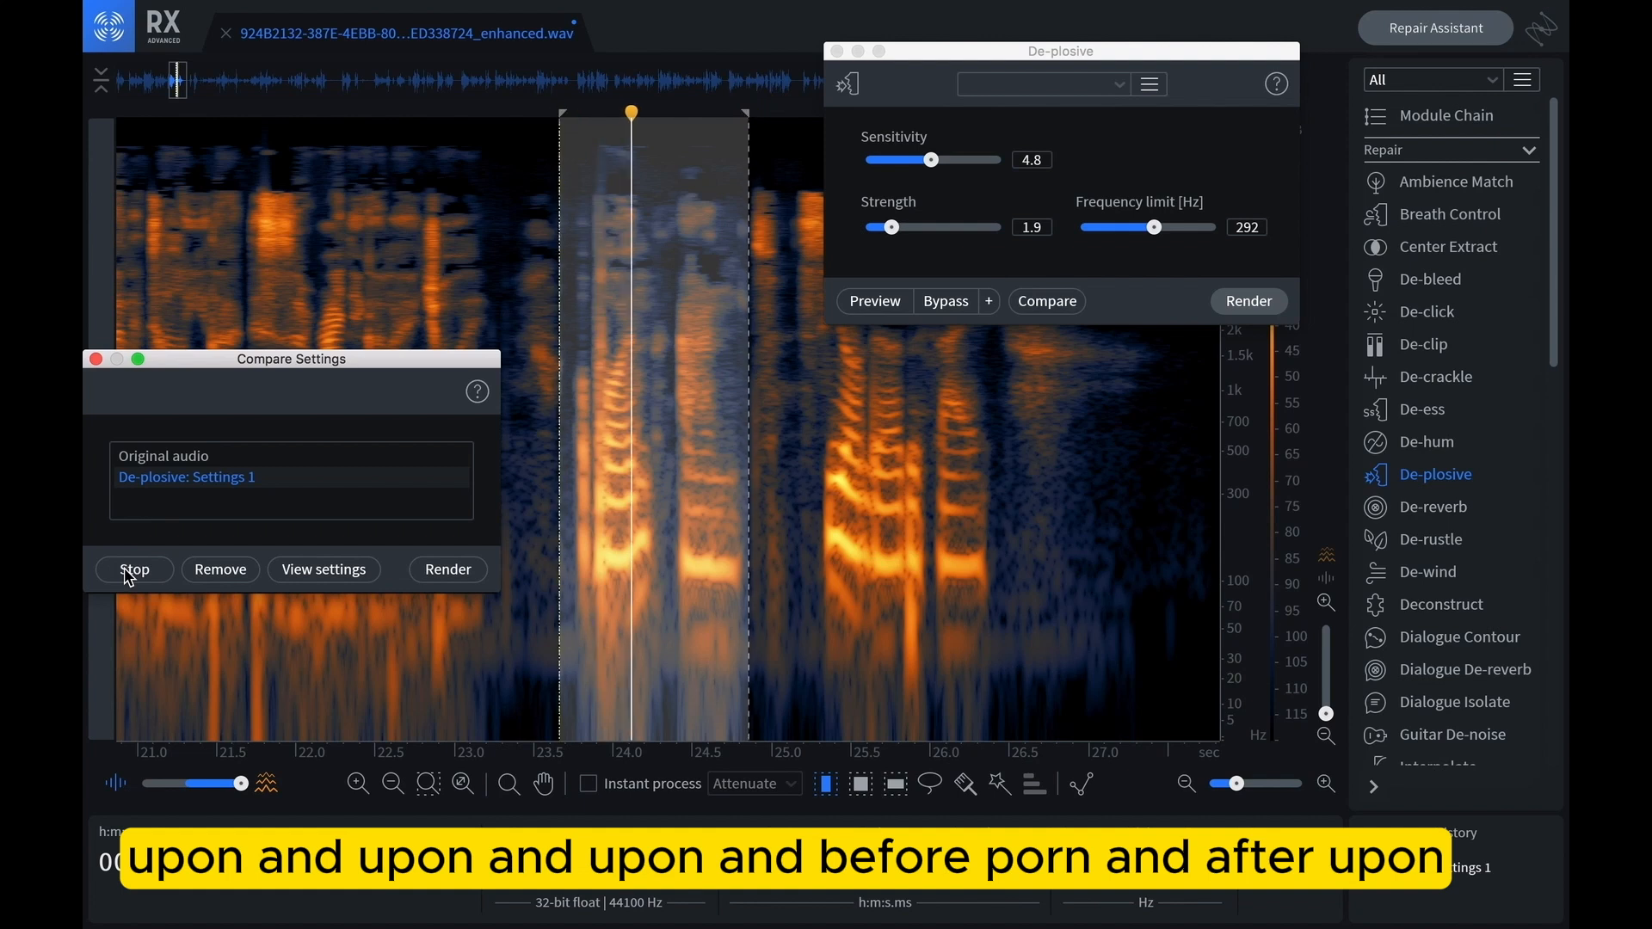
left_click(128, 575)
left_click(153, 465)
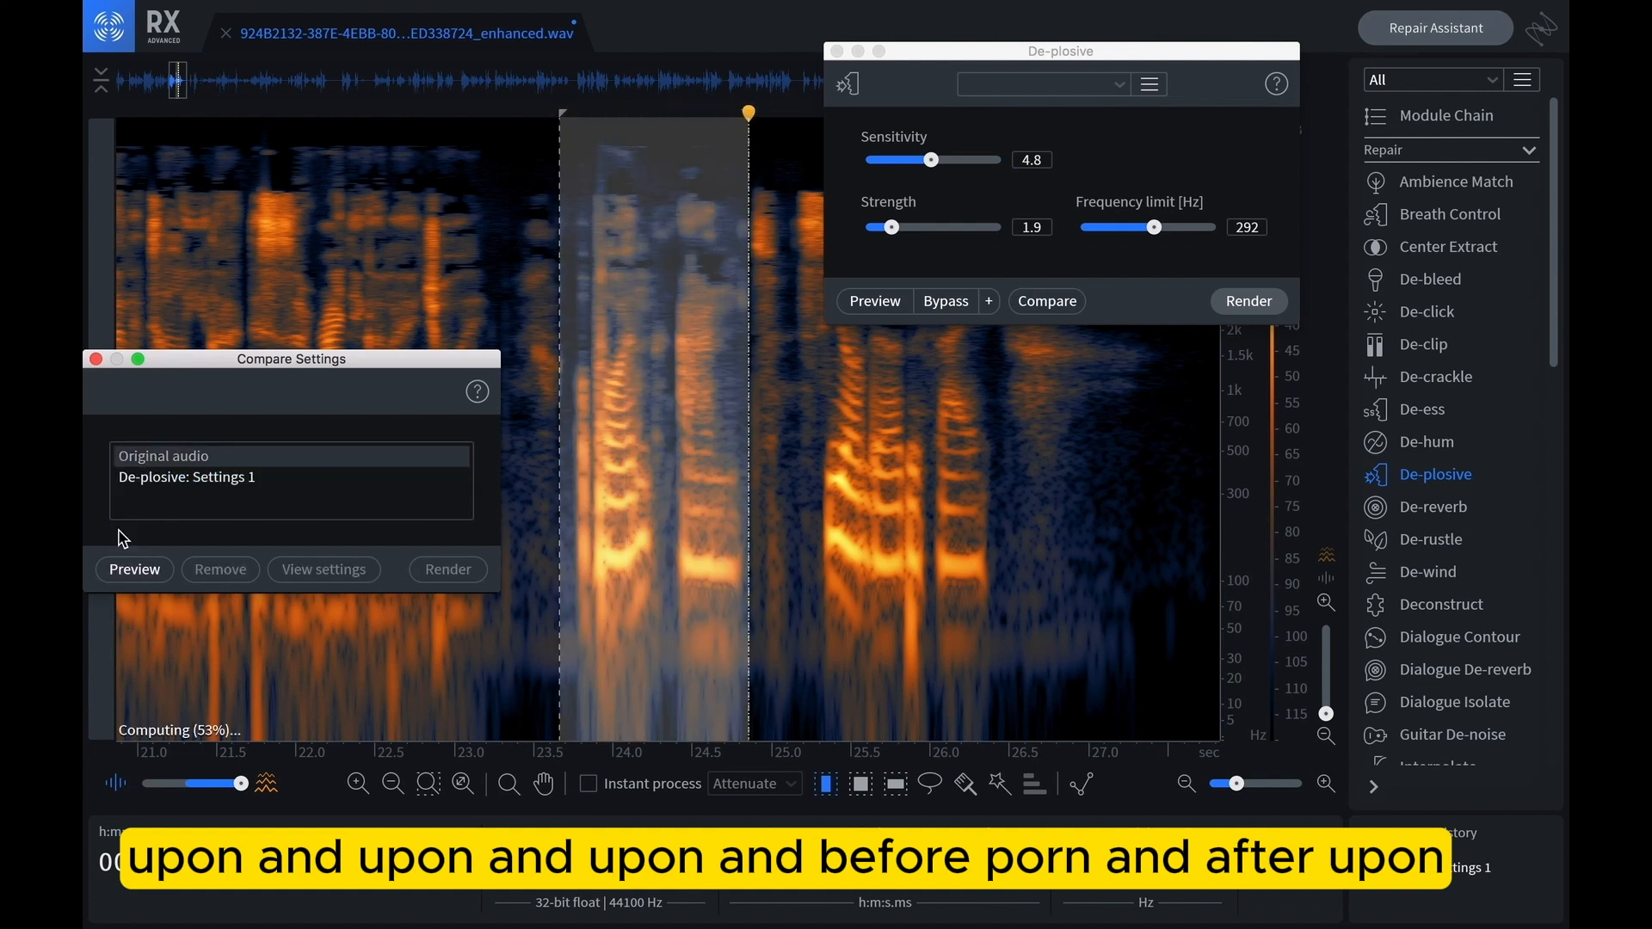
left_click(129, 573)
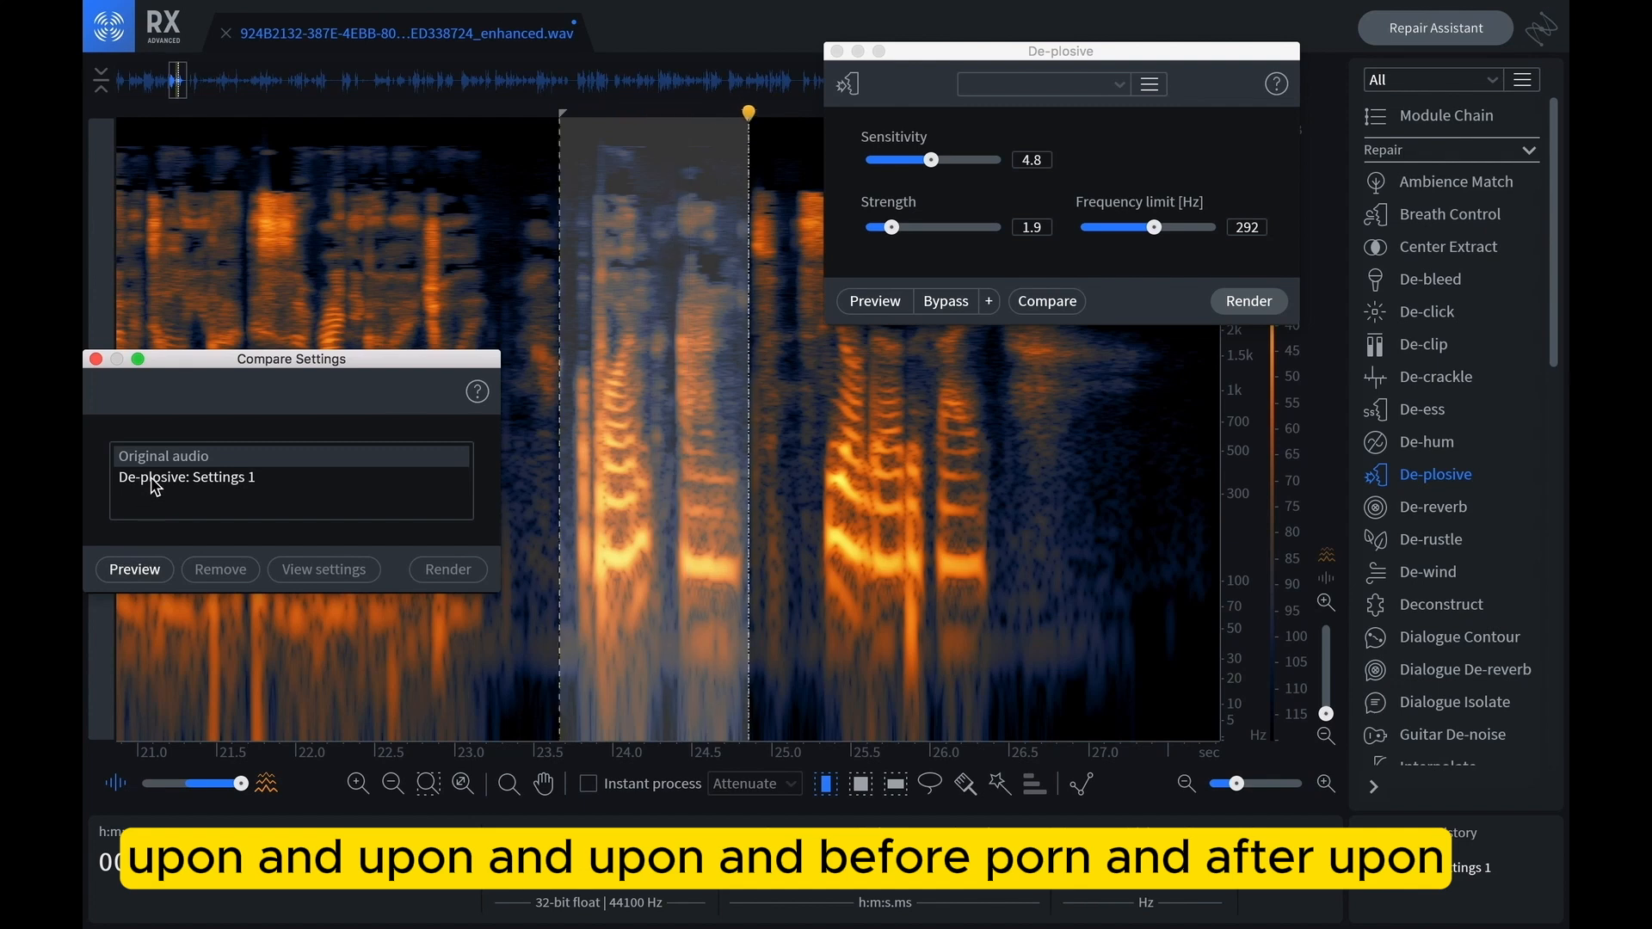
left_click(121, 573)
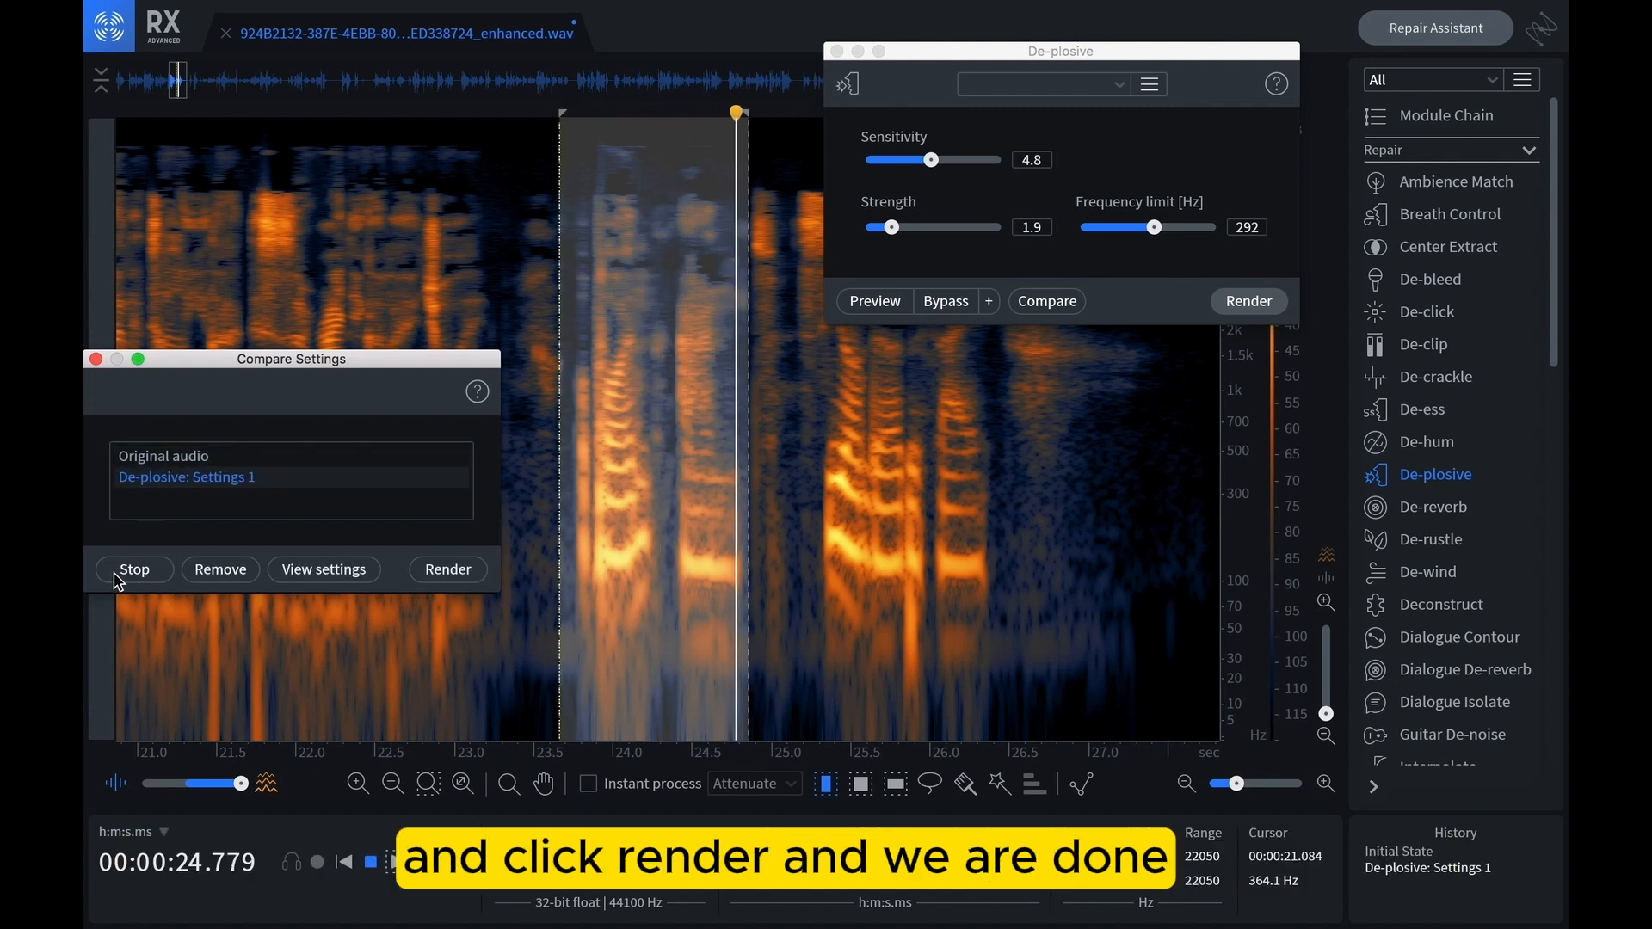
left_click(448, 570)
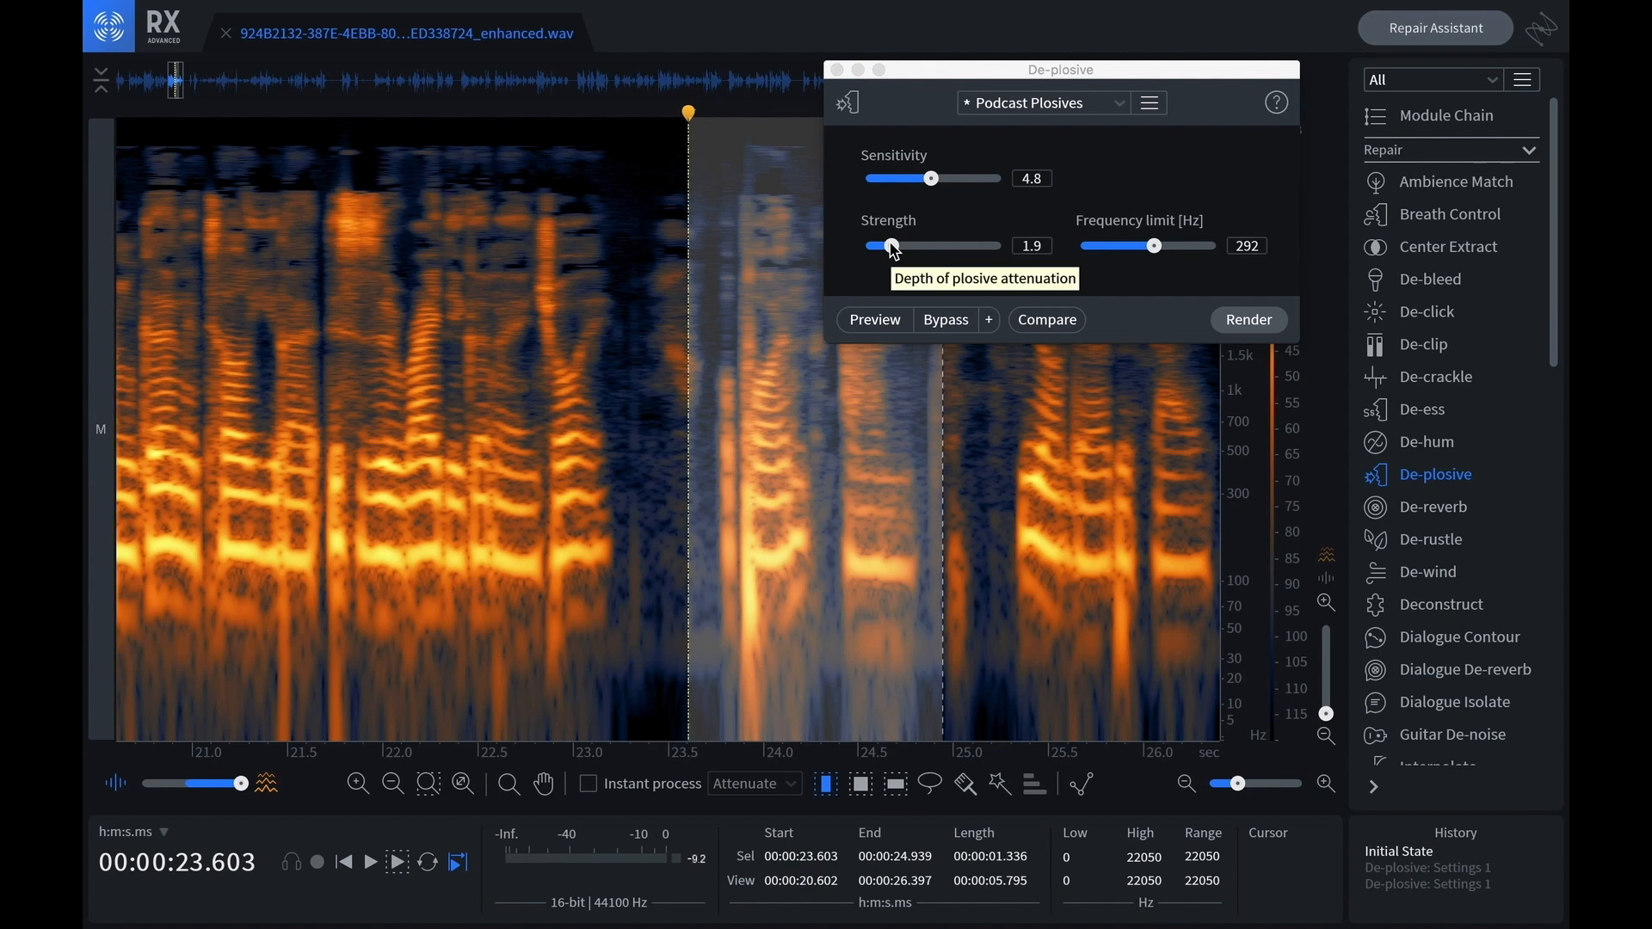
Preview De-plosive at strength 4.3 against the original audio, and reduce the strength again
left_click_drag(894, 250, 925, 251)
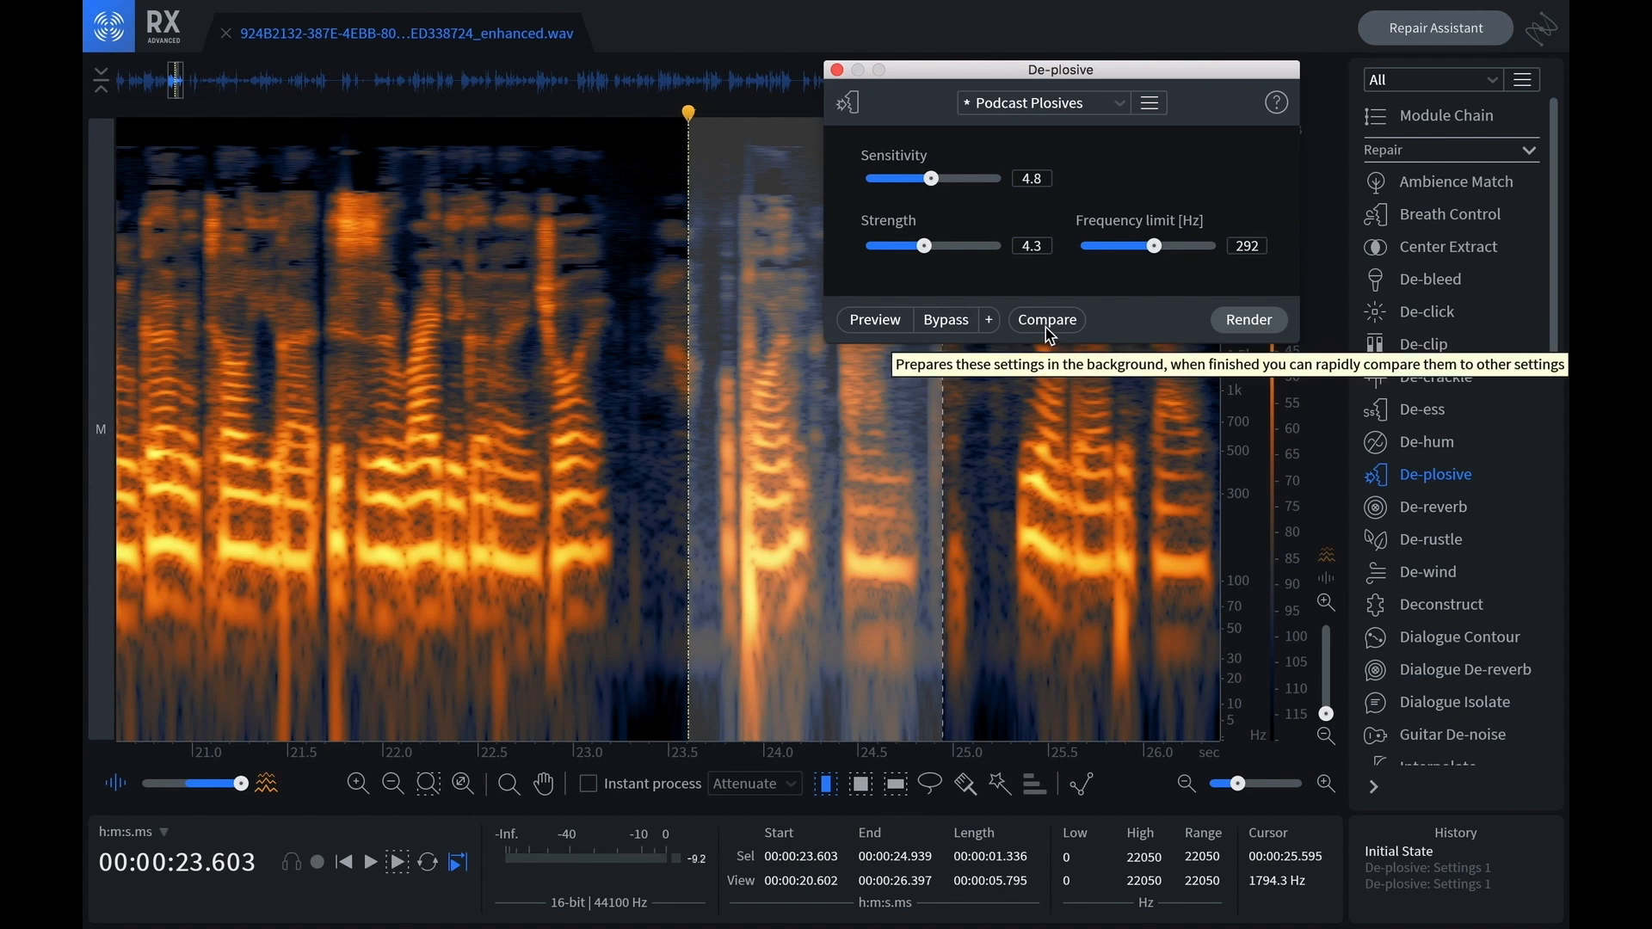
left_click(1047, 325)
left_click(365, 445)
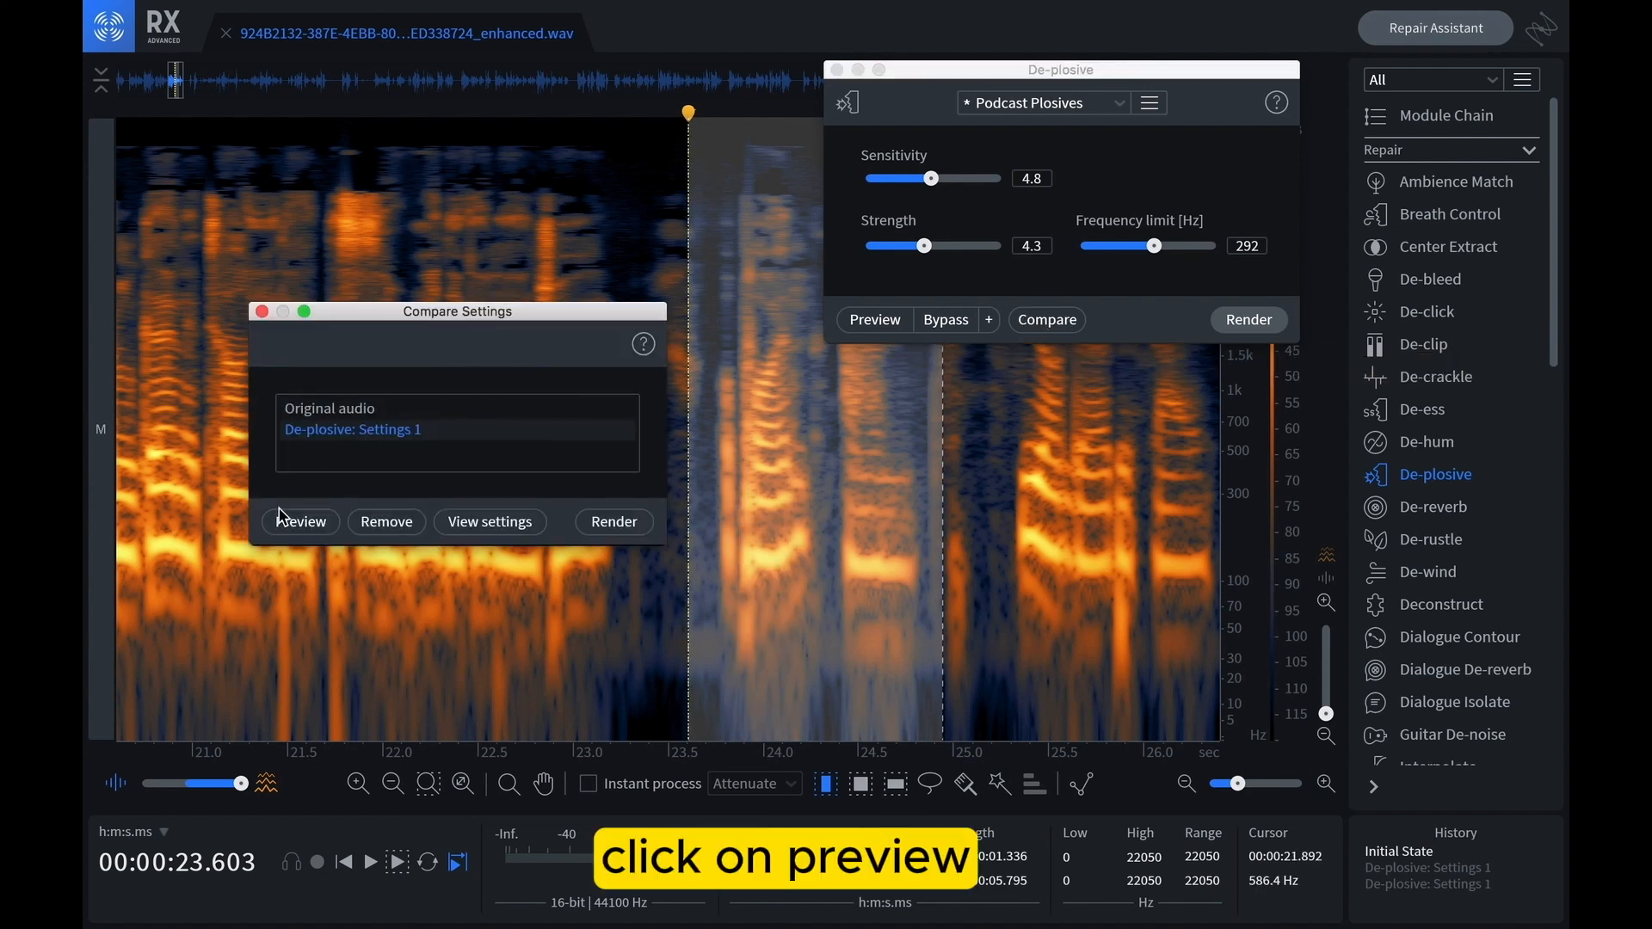
left_click(301, 522)
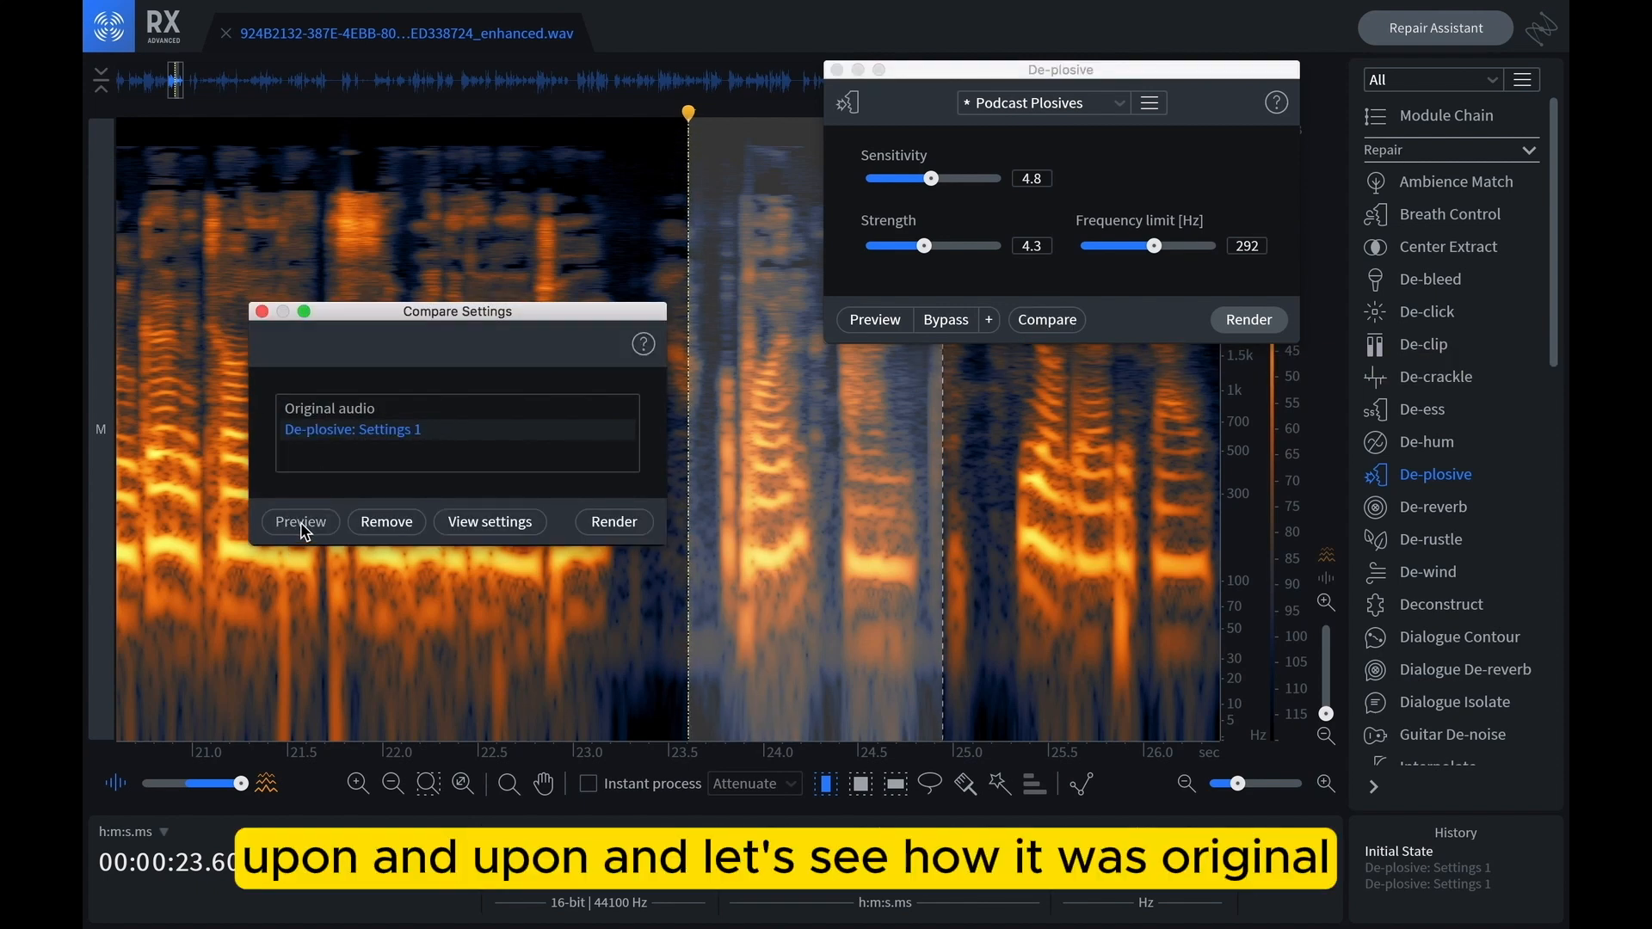
left_click(301, 523)
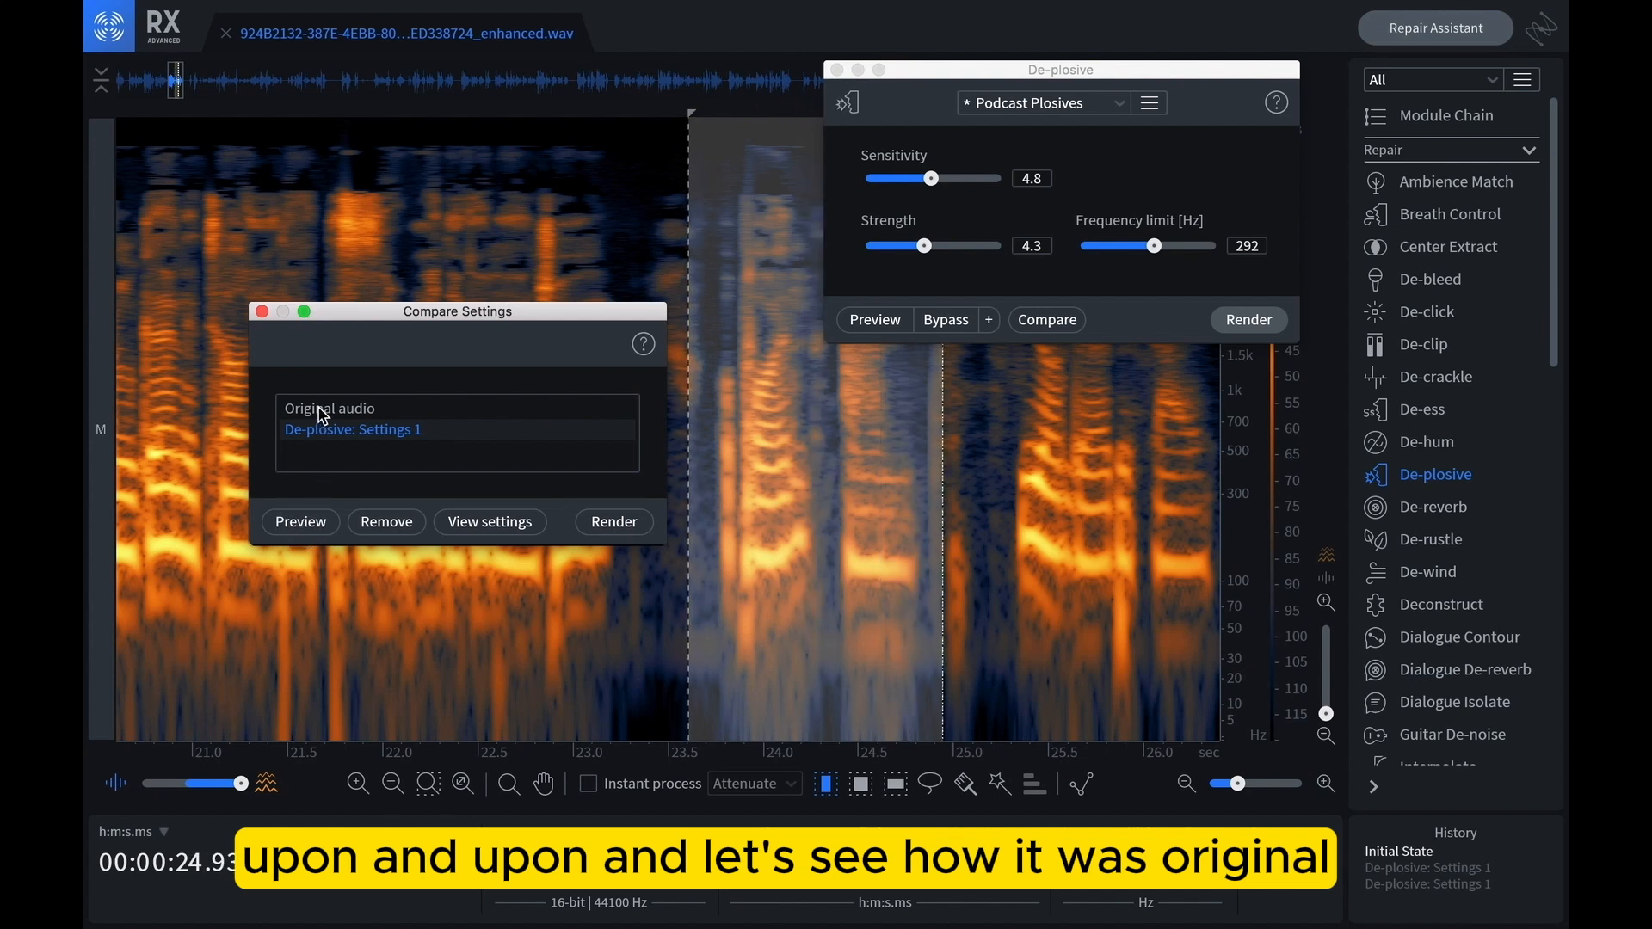
left_click(320, 413)
left_click(300, 521)
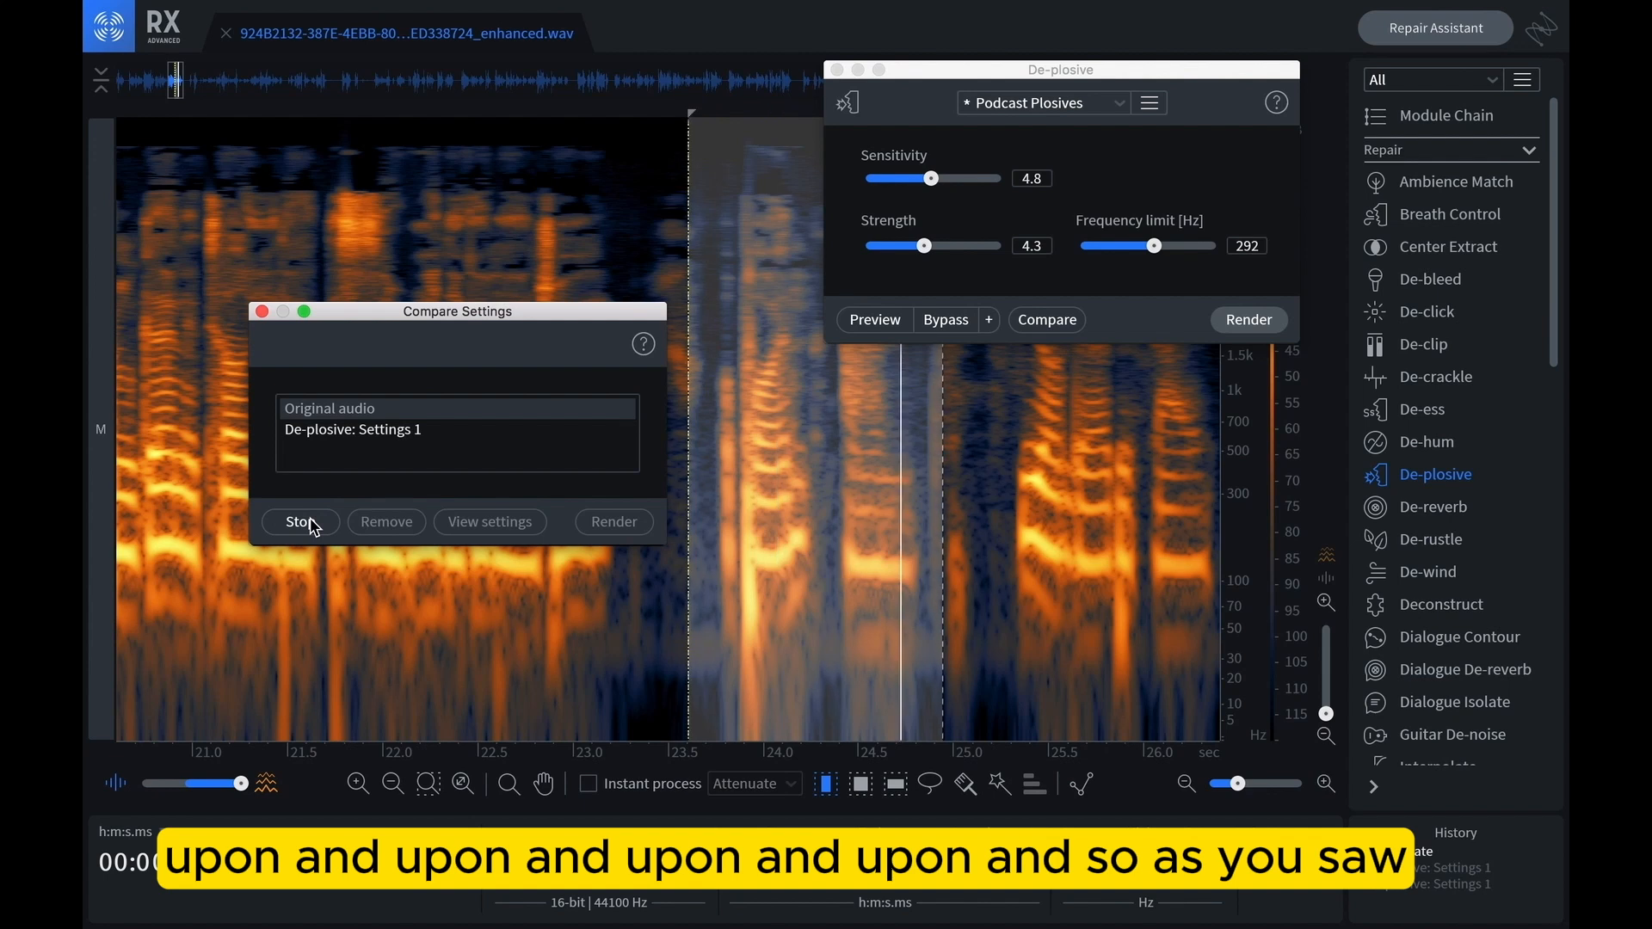
left_click(333, 430)
left_click(300, 522)
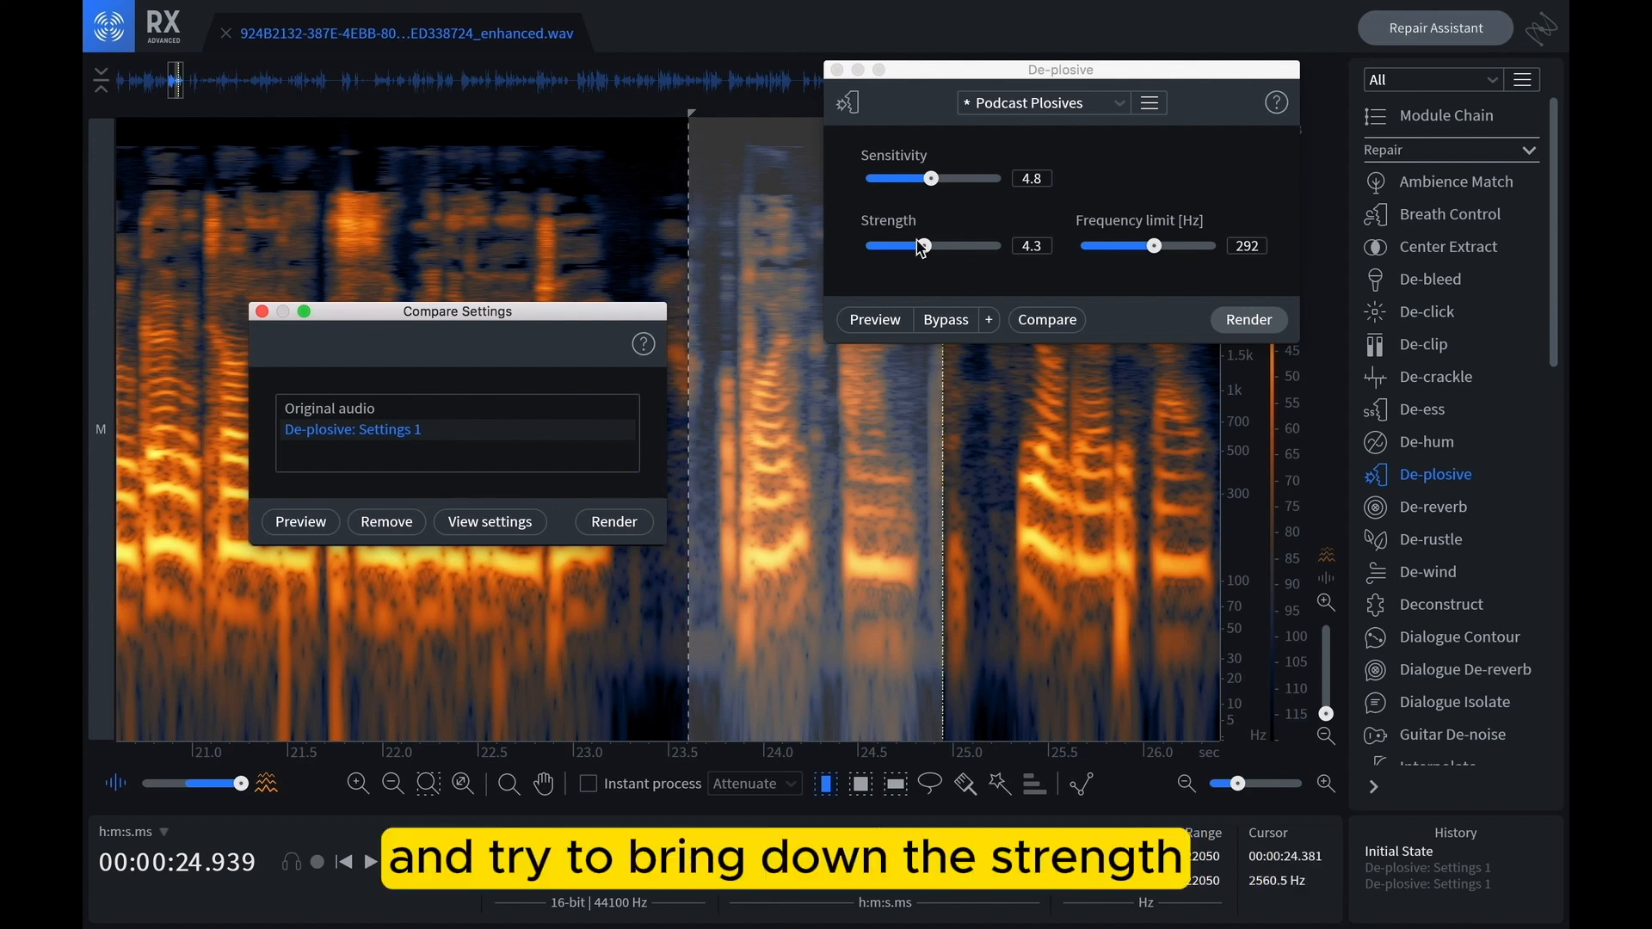
left_click_drag(922, 250, 905, 263)
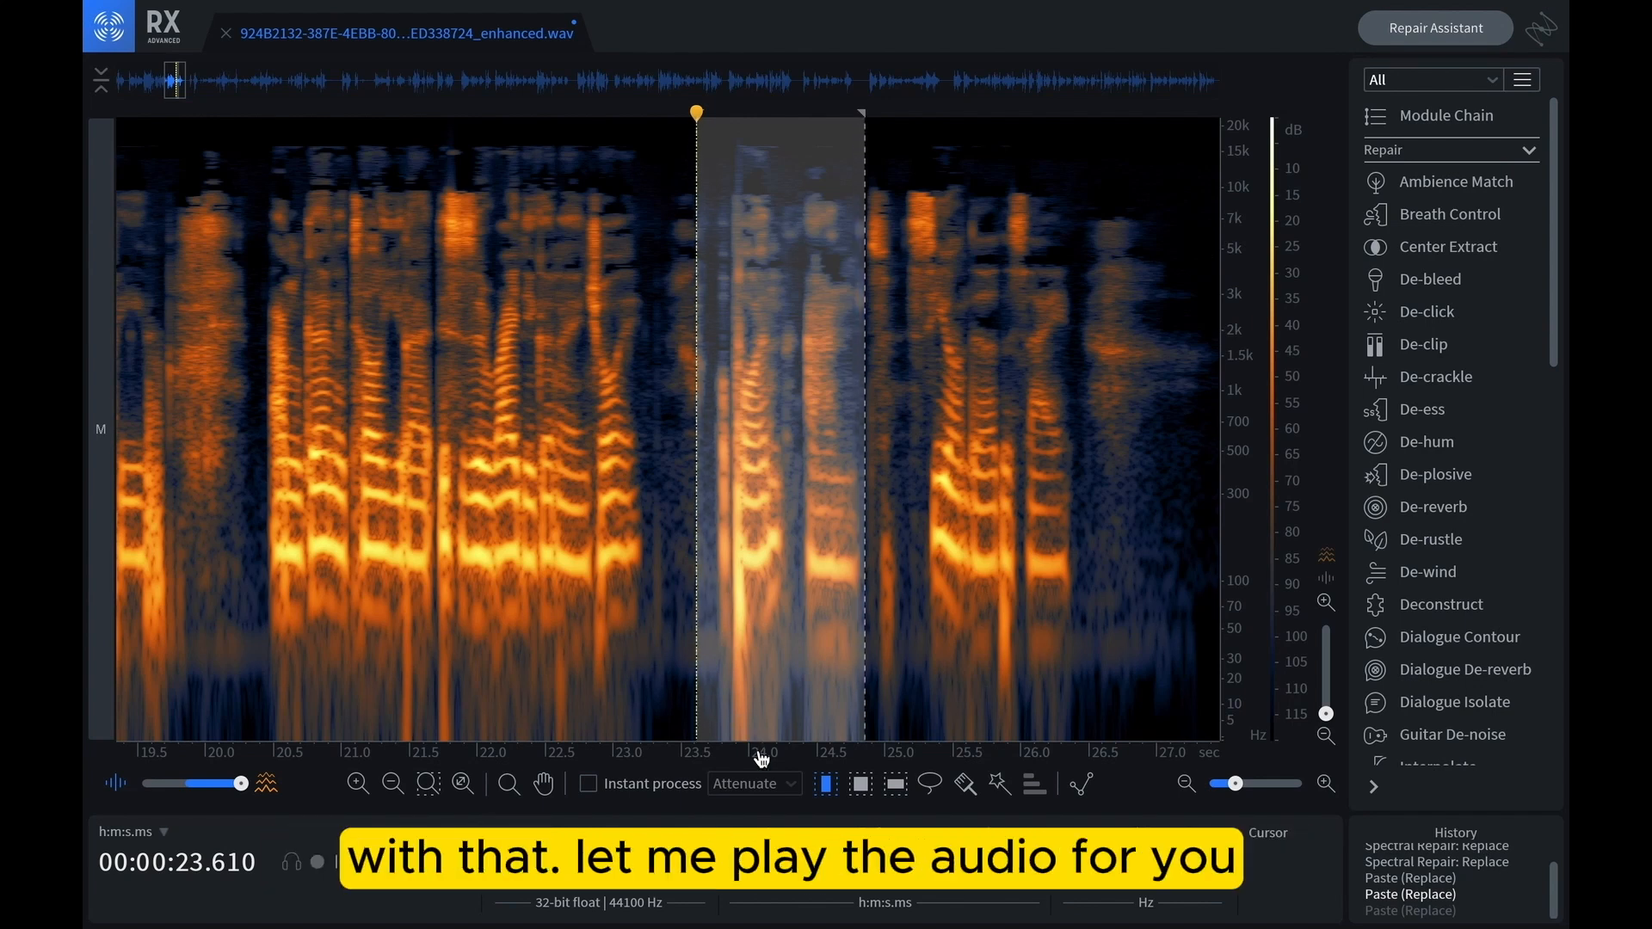
Play the selected voice audio between about 23.6 and 24.9 seconds to hear its plosive
scroll(760, 733, "up", 2)
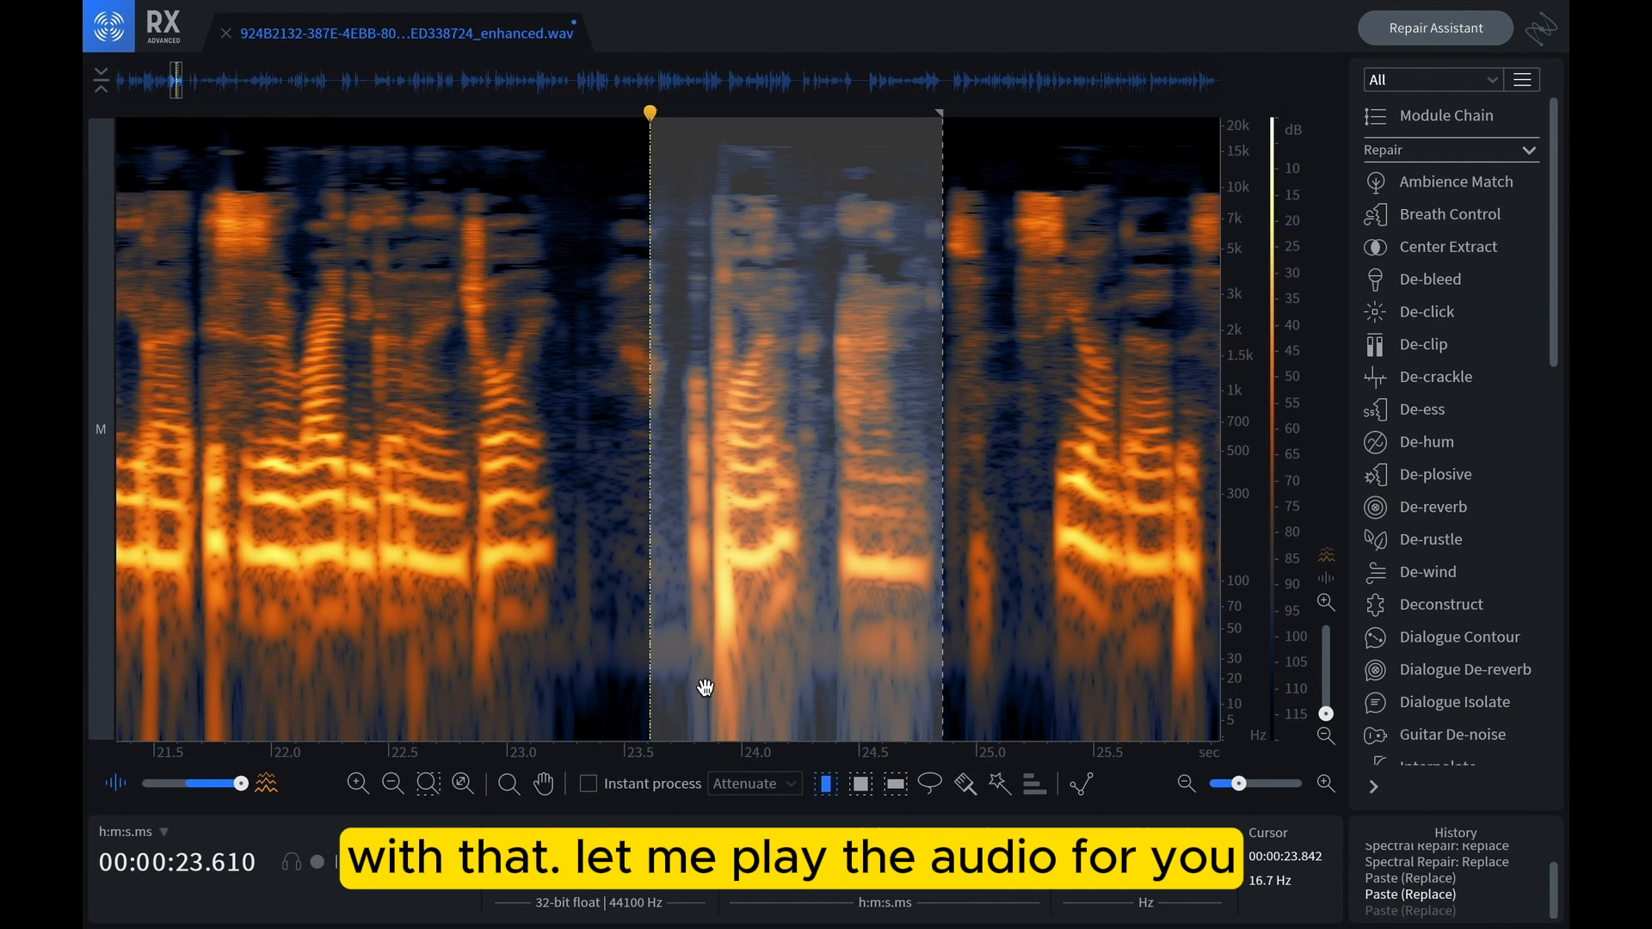
key("space")
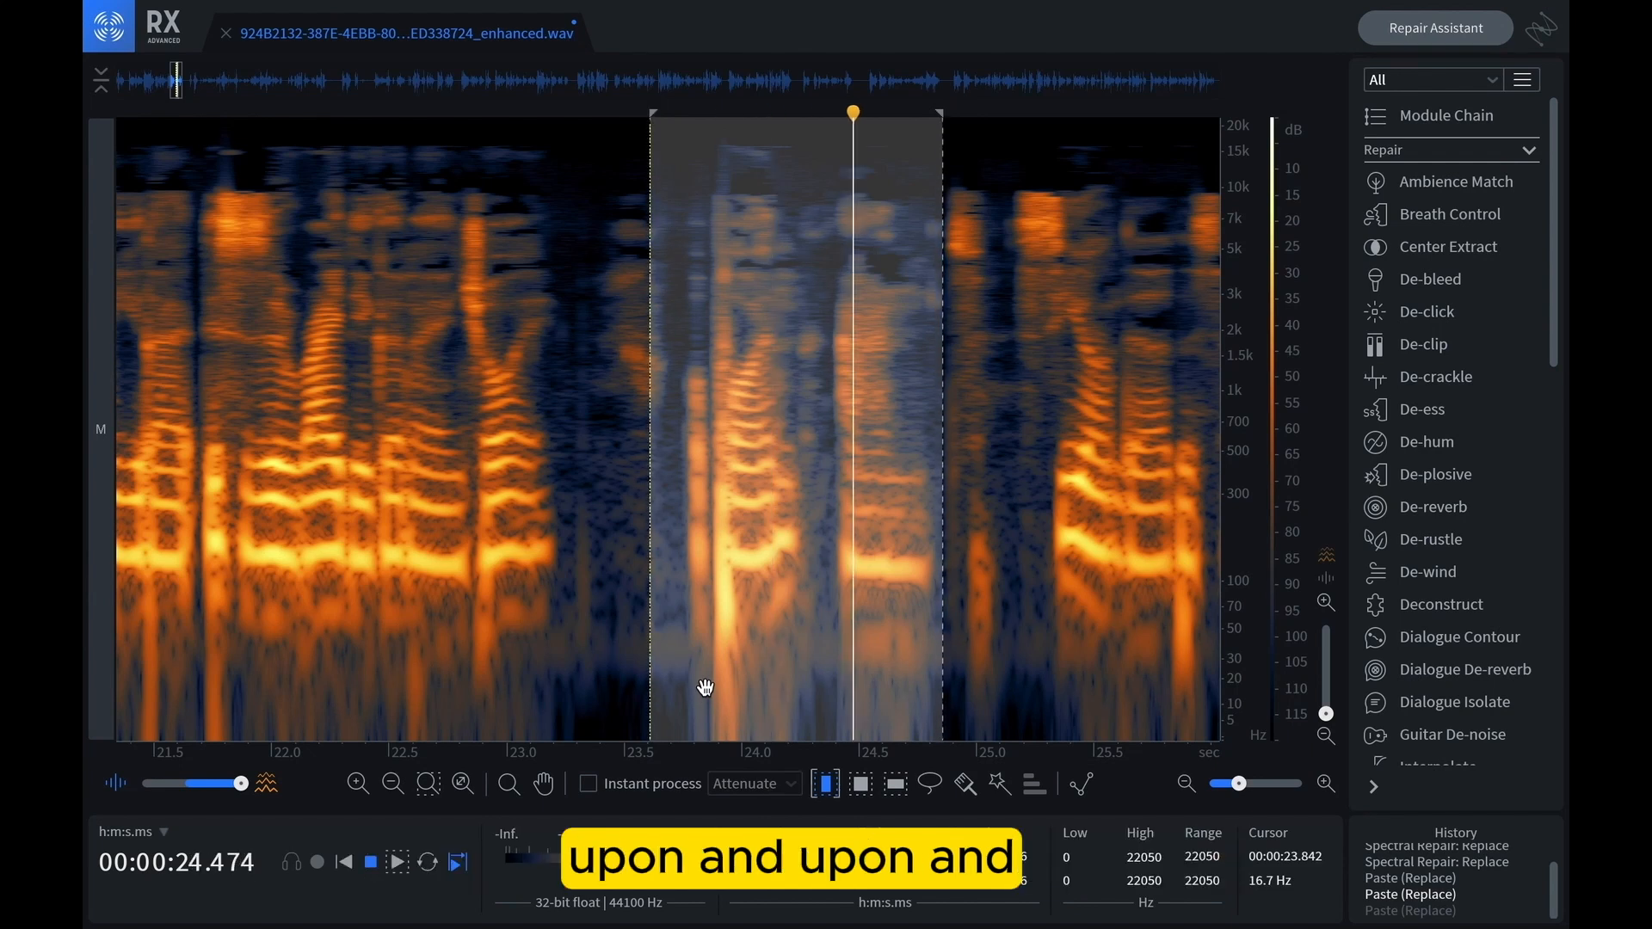
key("space")
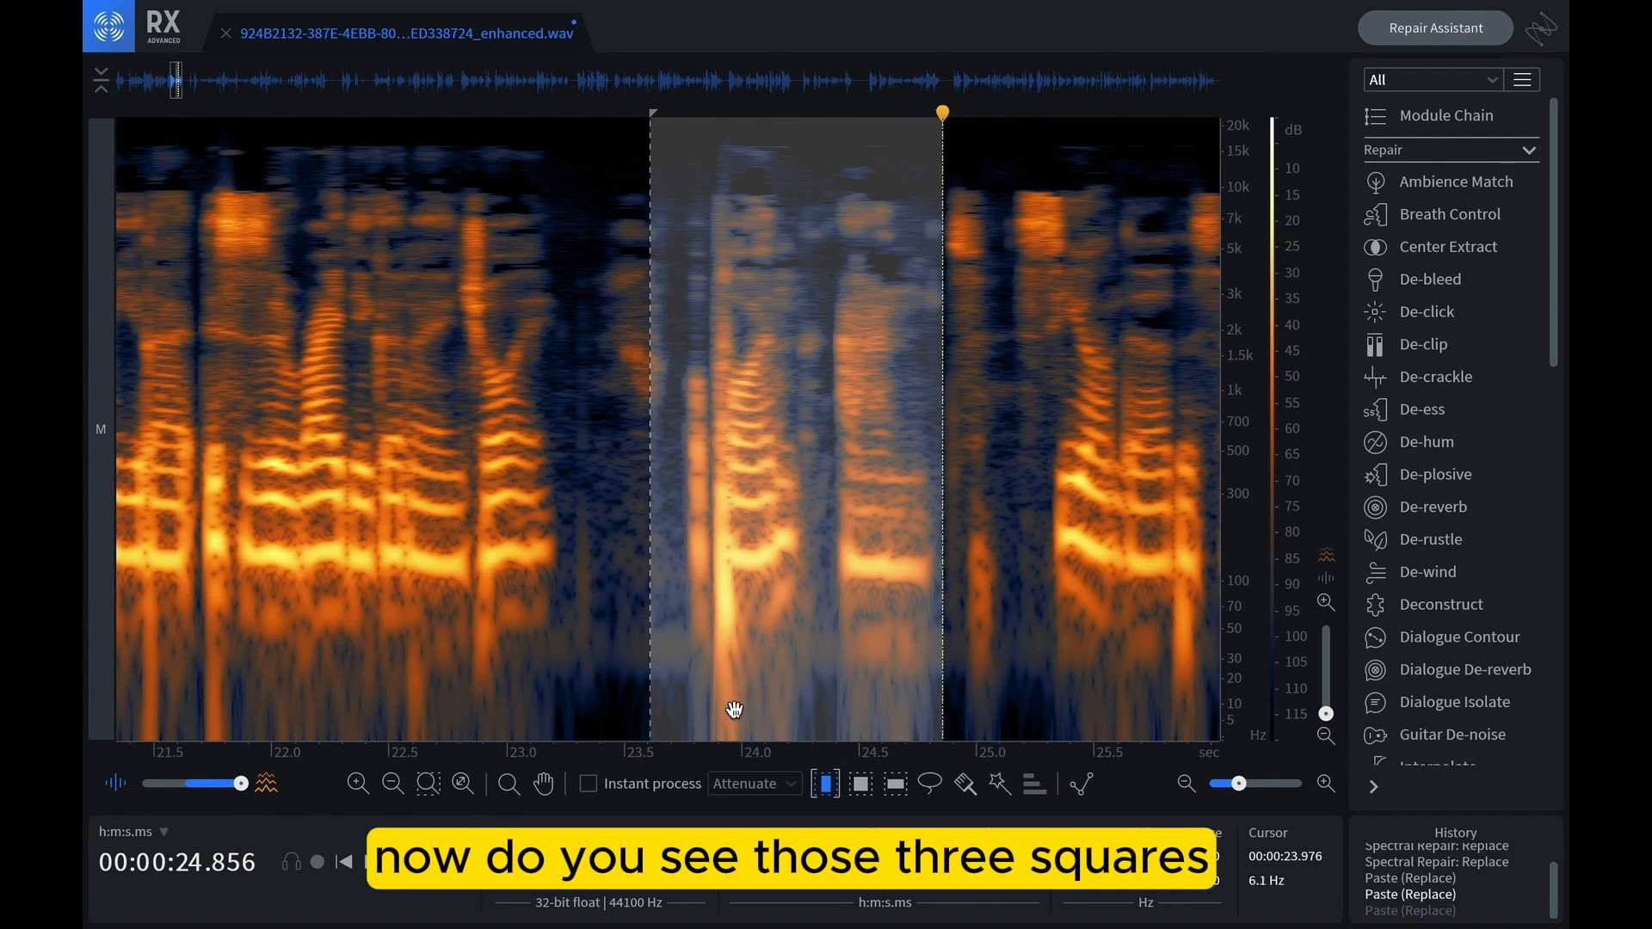
Switch to time-frequency selection and copy the consonant's low frequencies below about 400 Hz at about 25.8 to 25.9 seconds
left_click(860, 784)
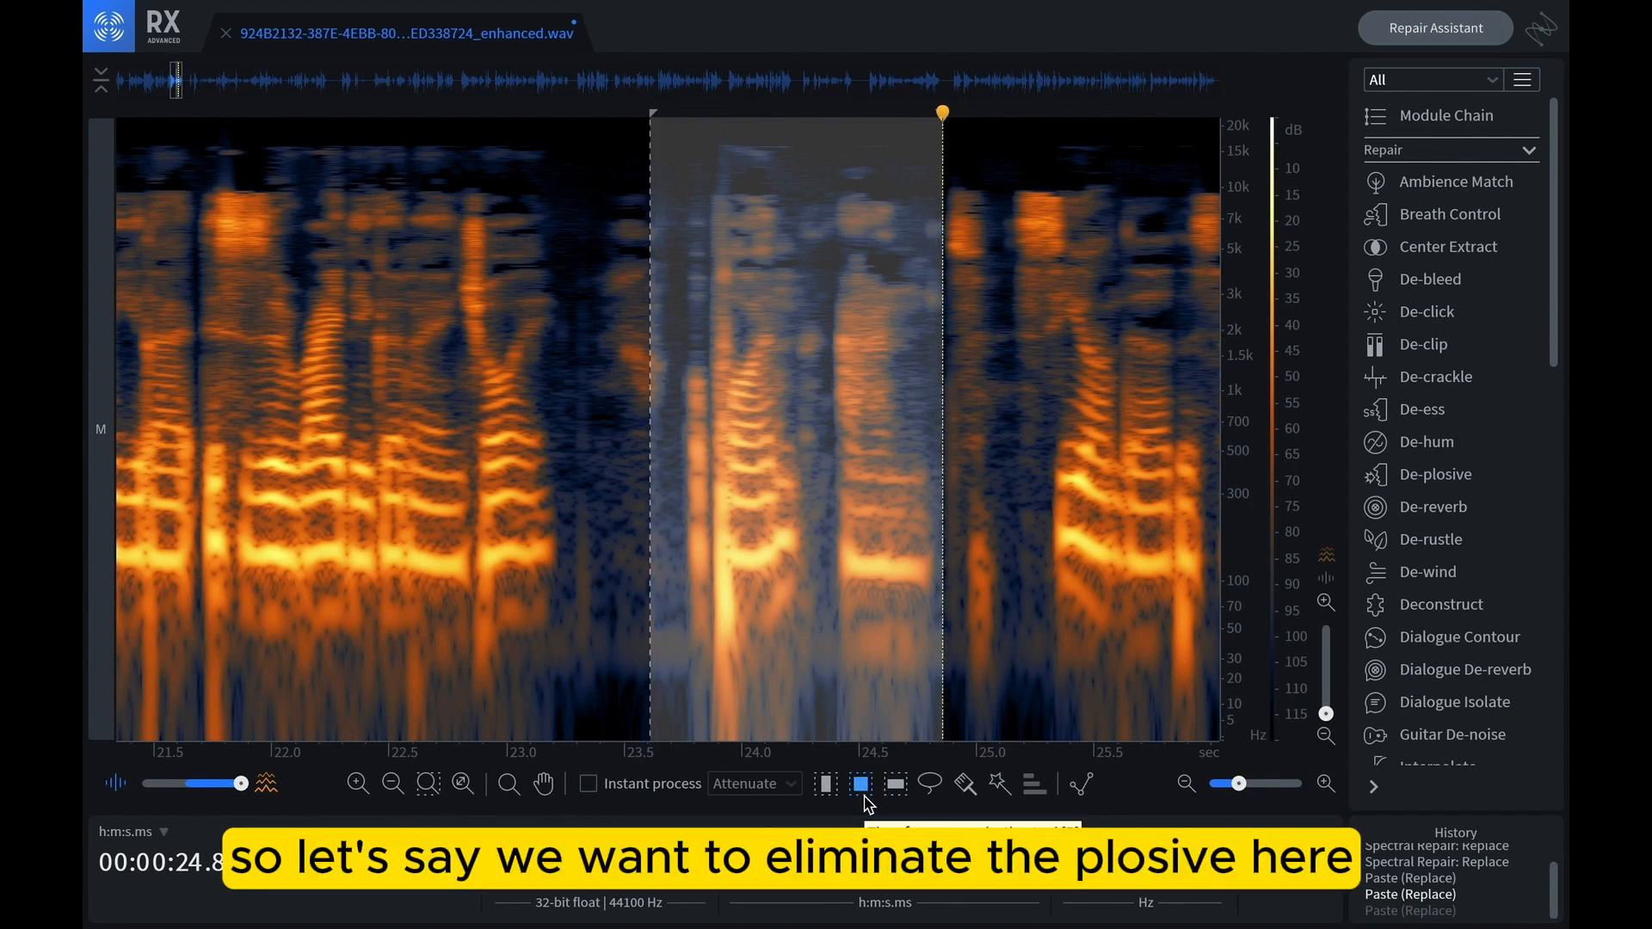
left_click(701, 660)
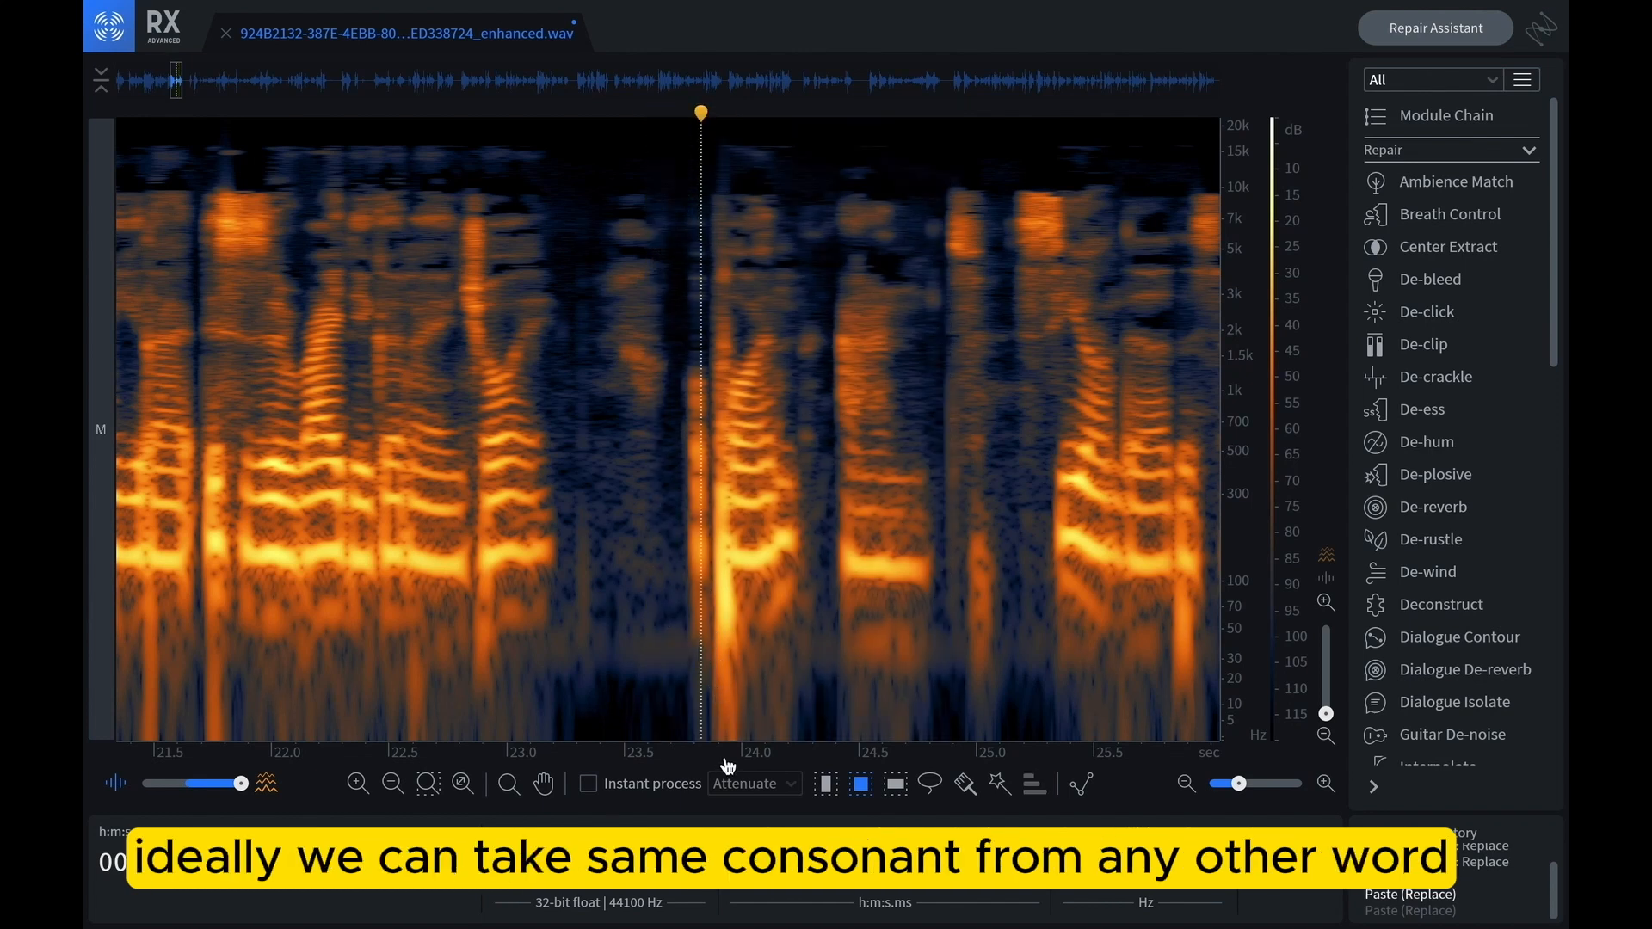
scroll(727, 758, "down", 2)
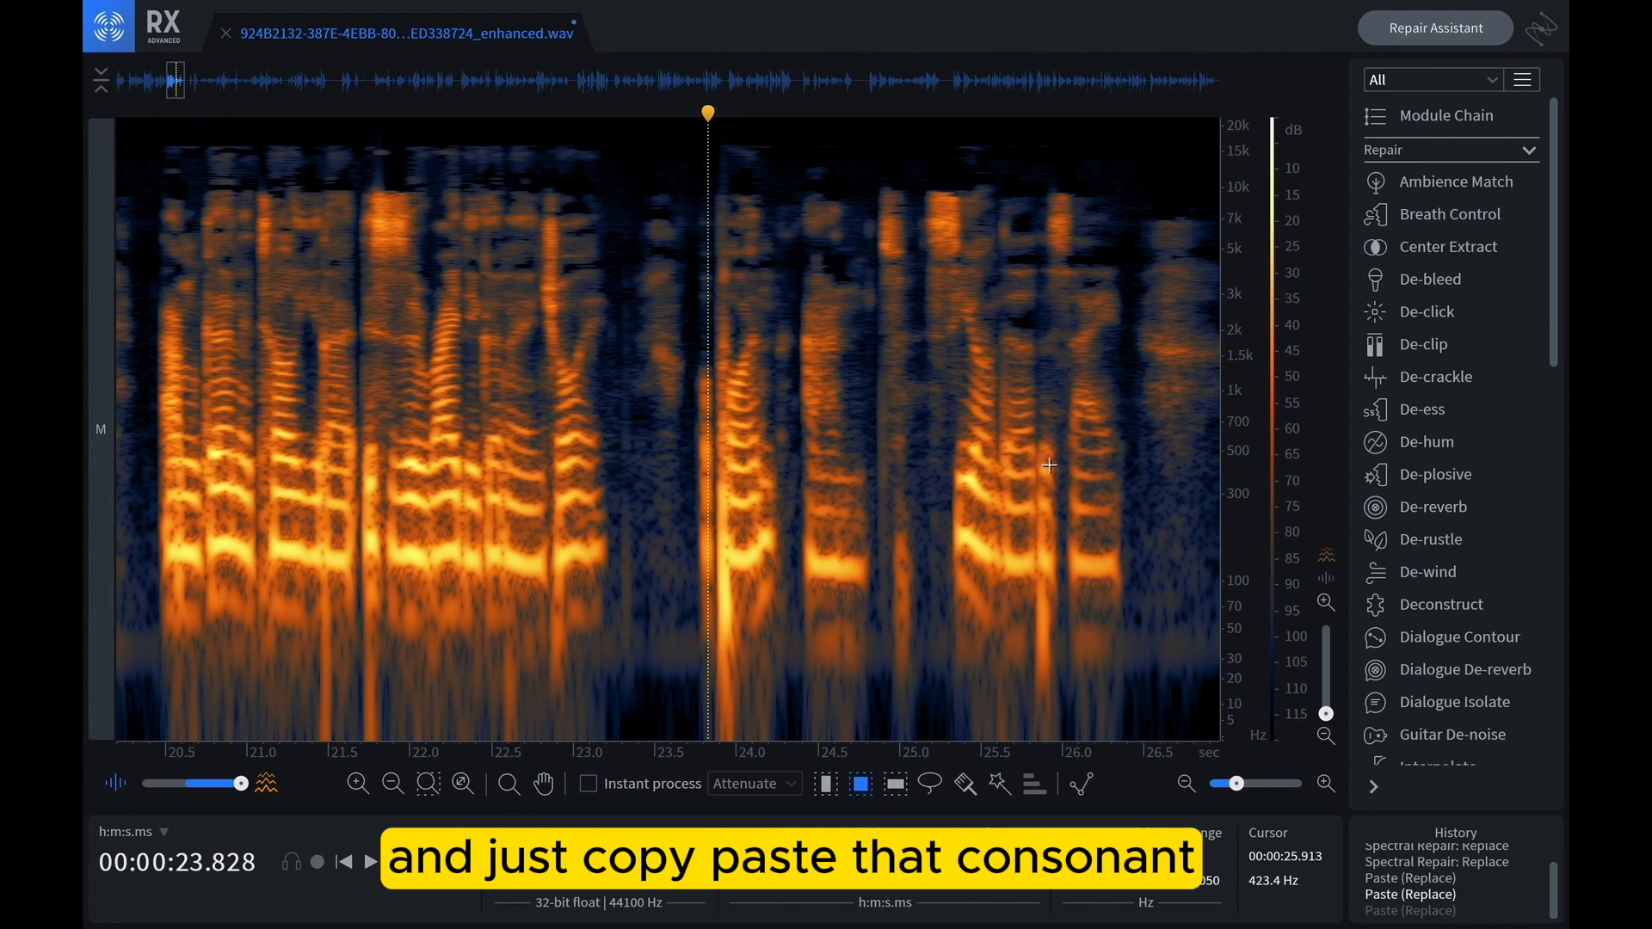
left_click_drag(1034, 469, 1049, 749)
key("ctrl+c")
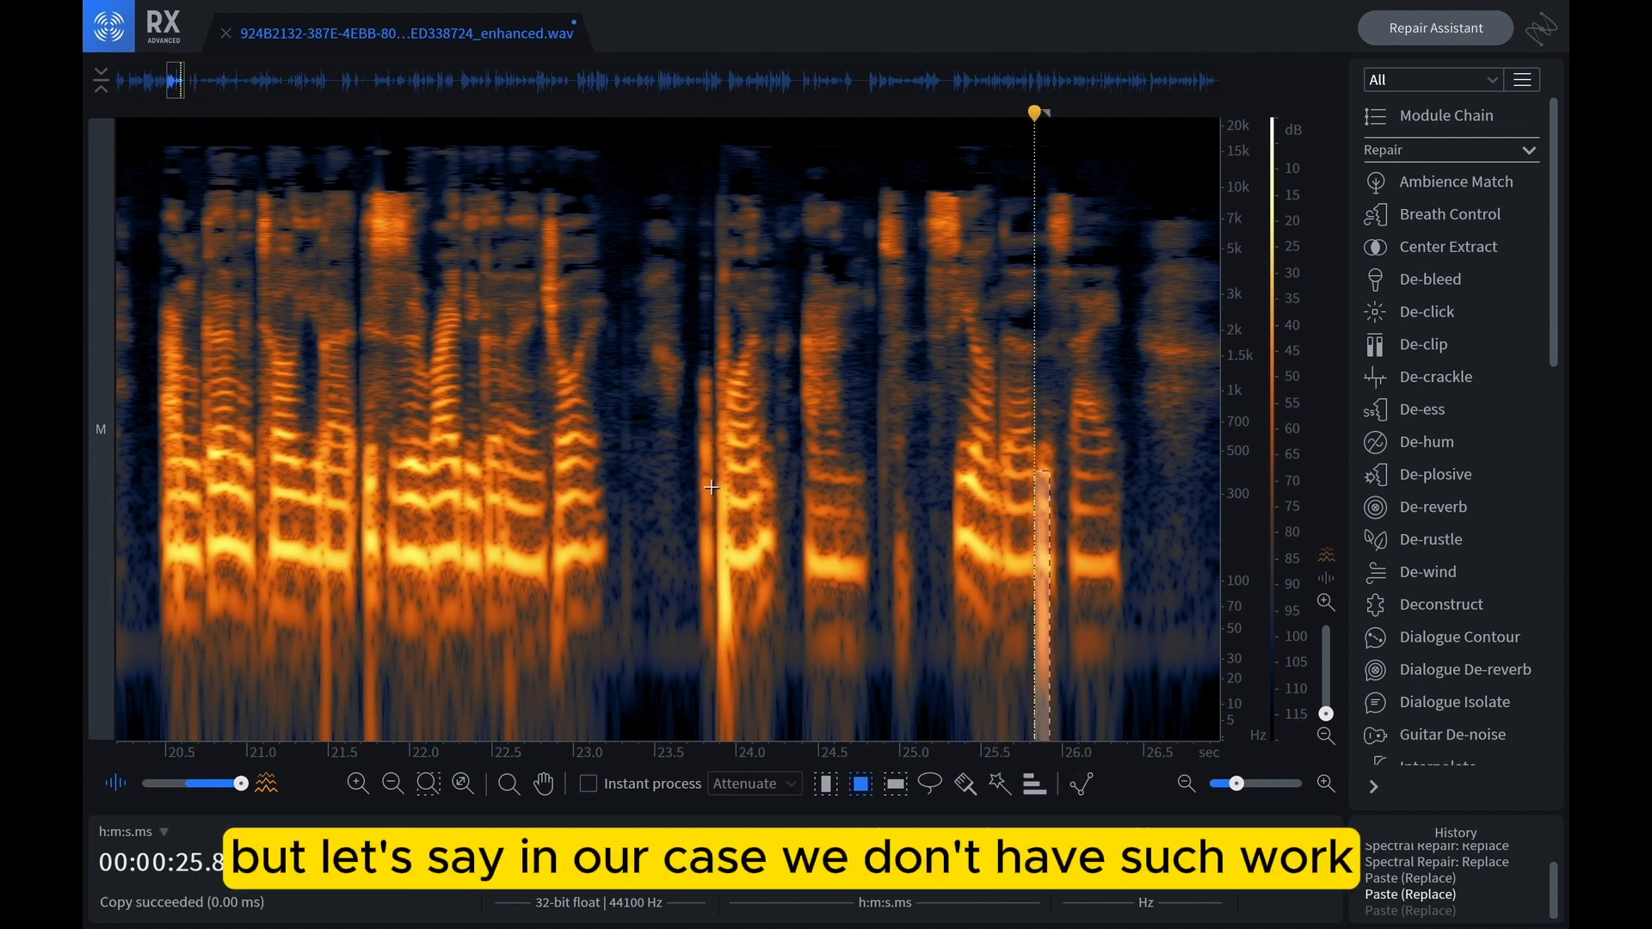
Try to paste the copied consonant over the plosive's low frequencies at about 23.9 seconds, and undo the paste
left_click_drag(718, 479, 742, 779)
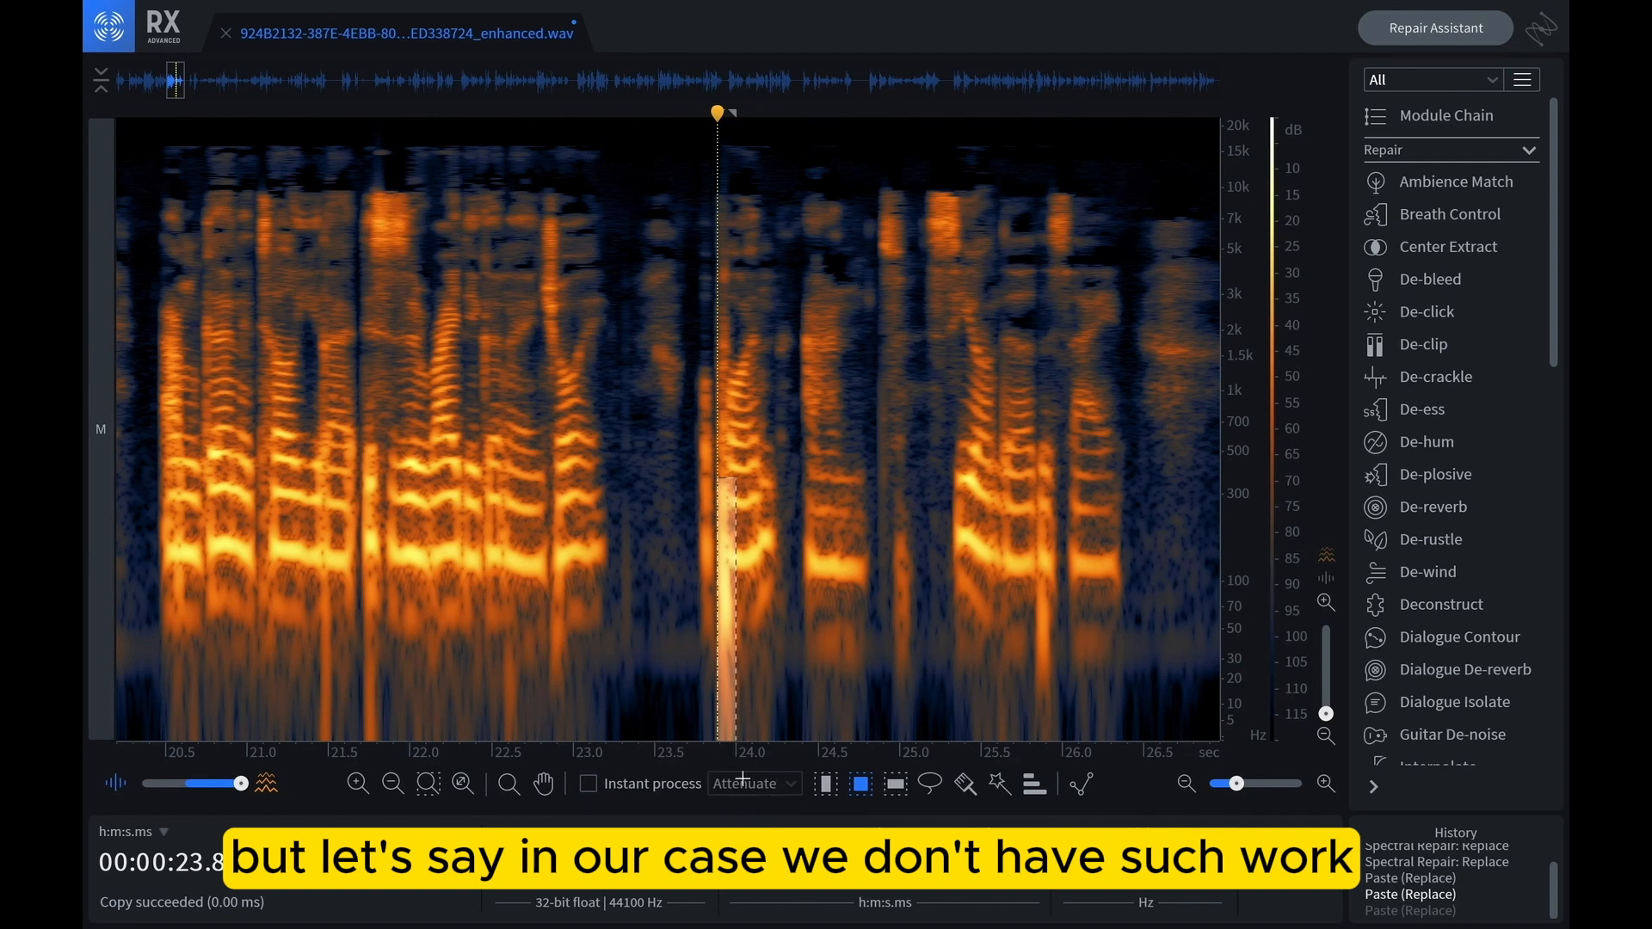
key("ctrl+v")
left_click(673, 594)
scroll(730, 757, "up", 3)
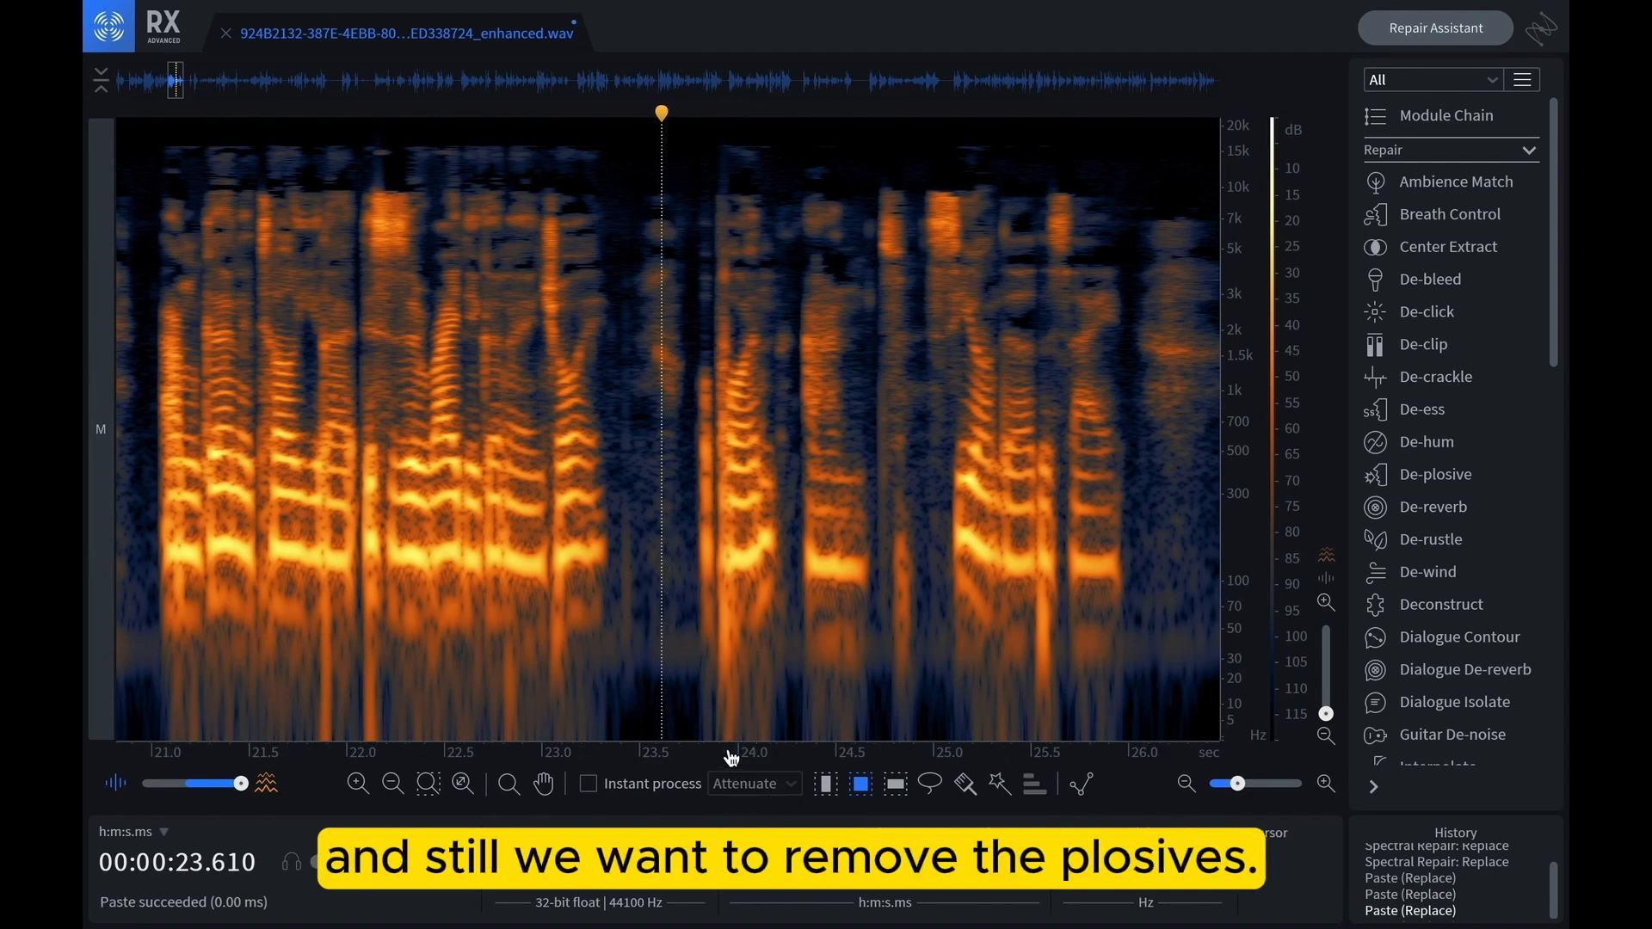
key("ctrl+z")
left_click(641, 628)
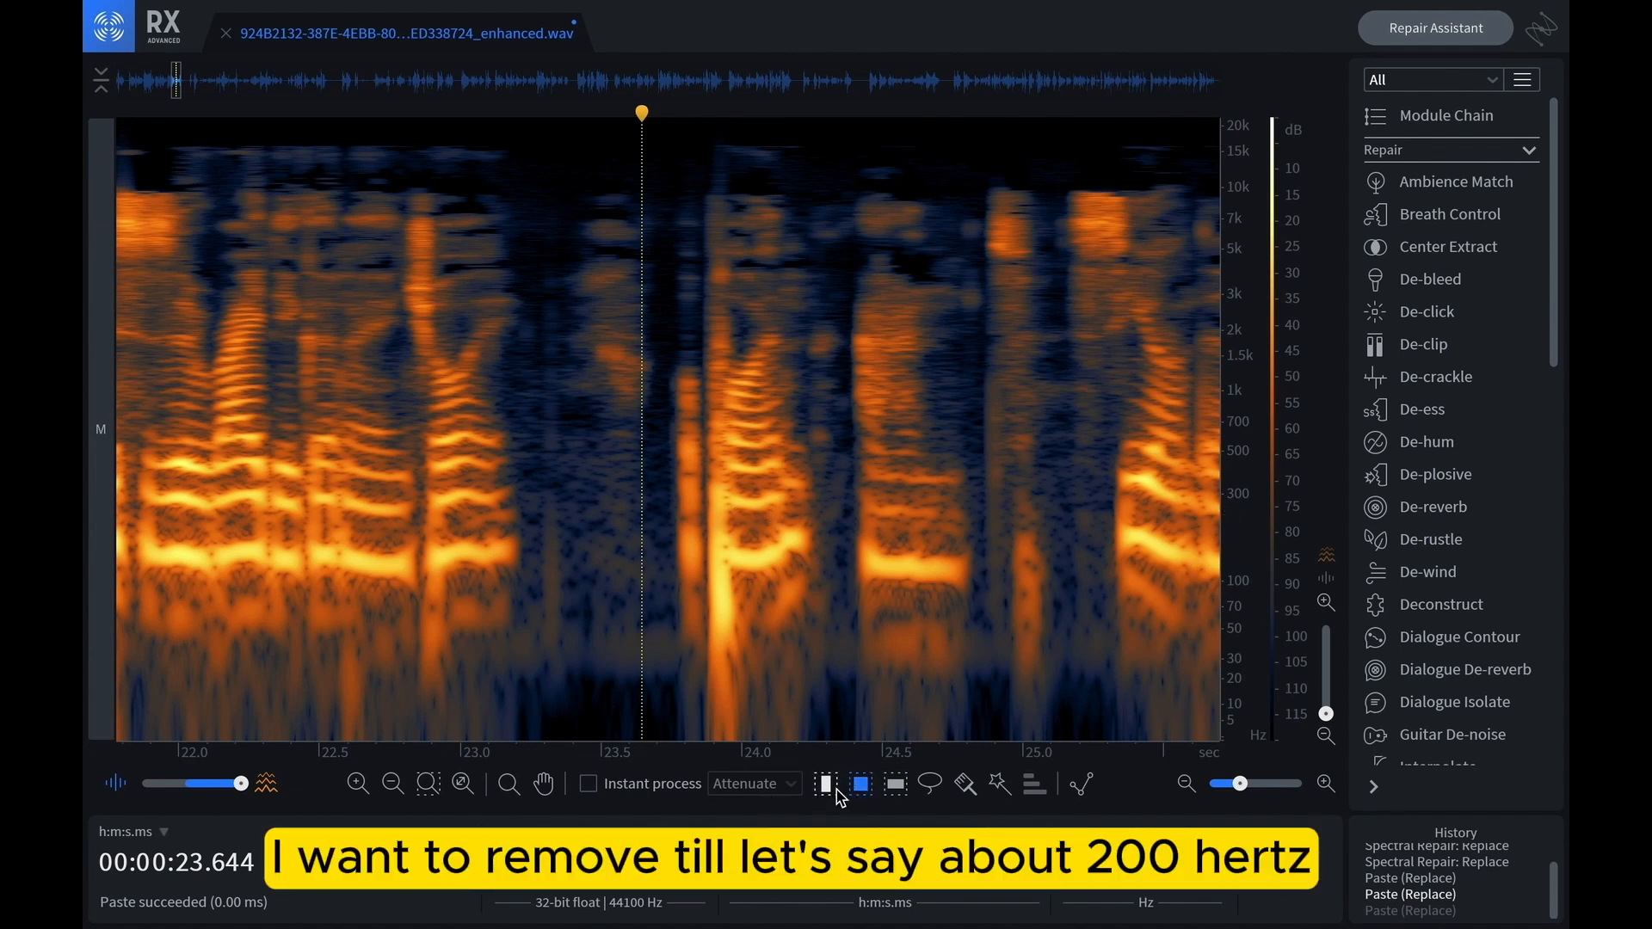
Copy the plosive-free area below about 130 Hz at about 23.6 to 23.7 seconds and paste it over the plosive at about 23.9 to 24.0 seconds
left_click_drag(619, 560, 656, 745)
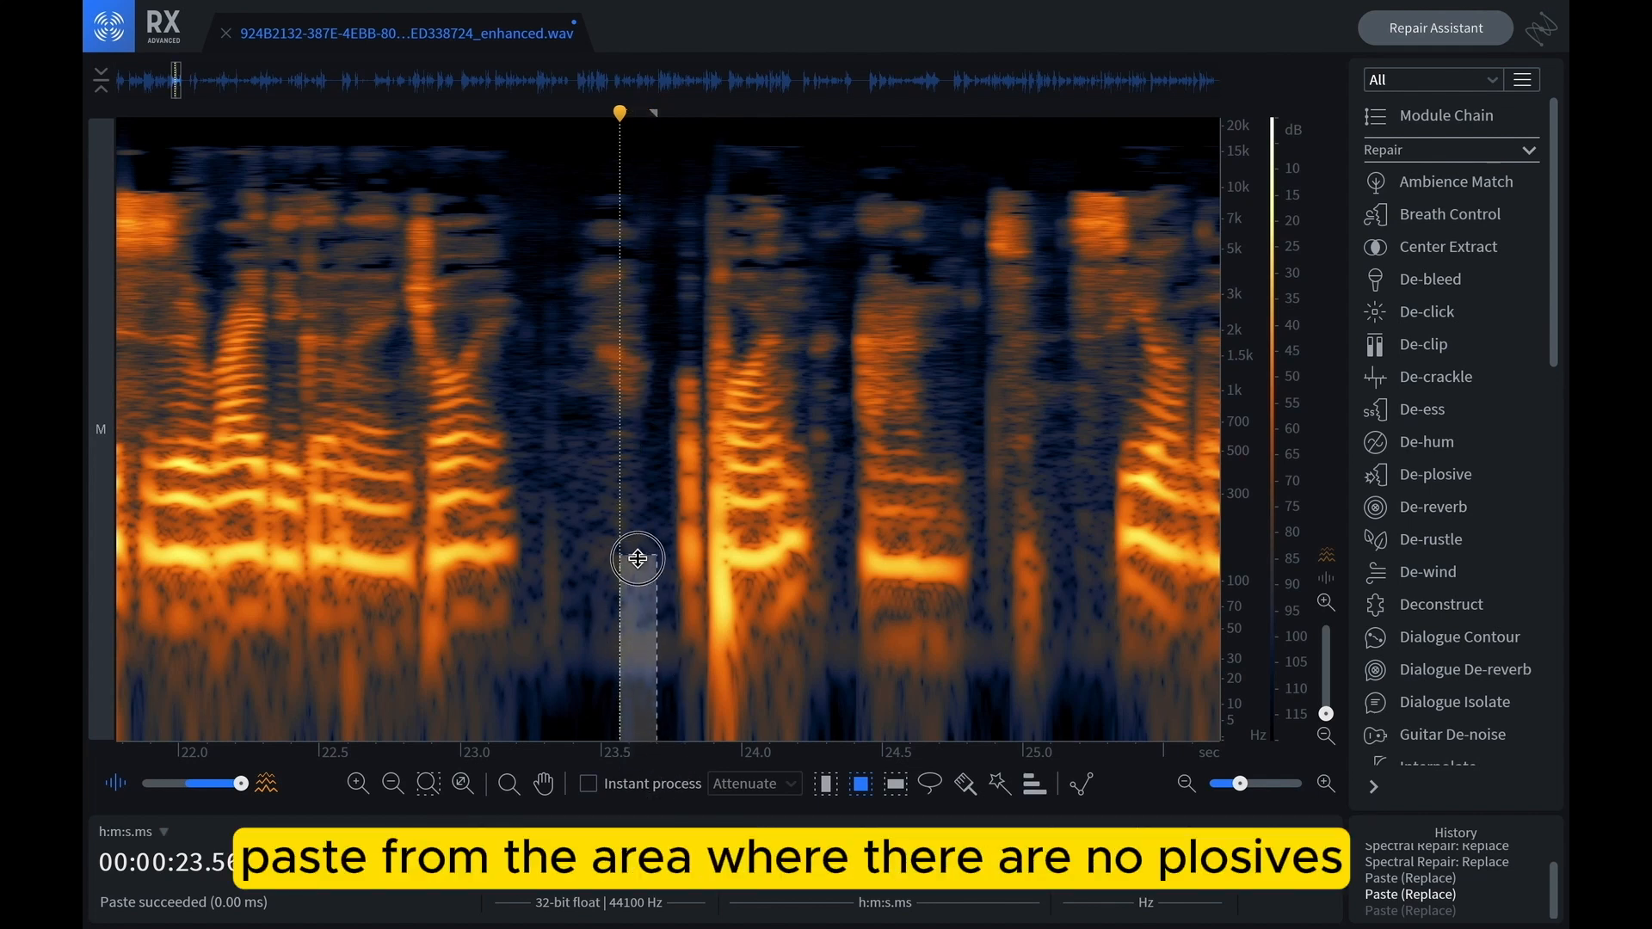
key("ctrl+c")
left_click(710, 561)
key("ctrl+v")
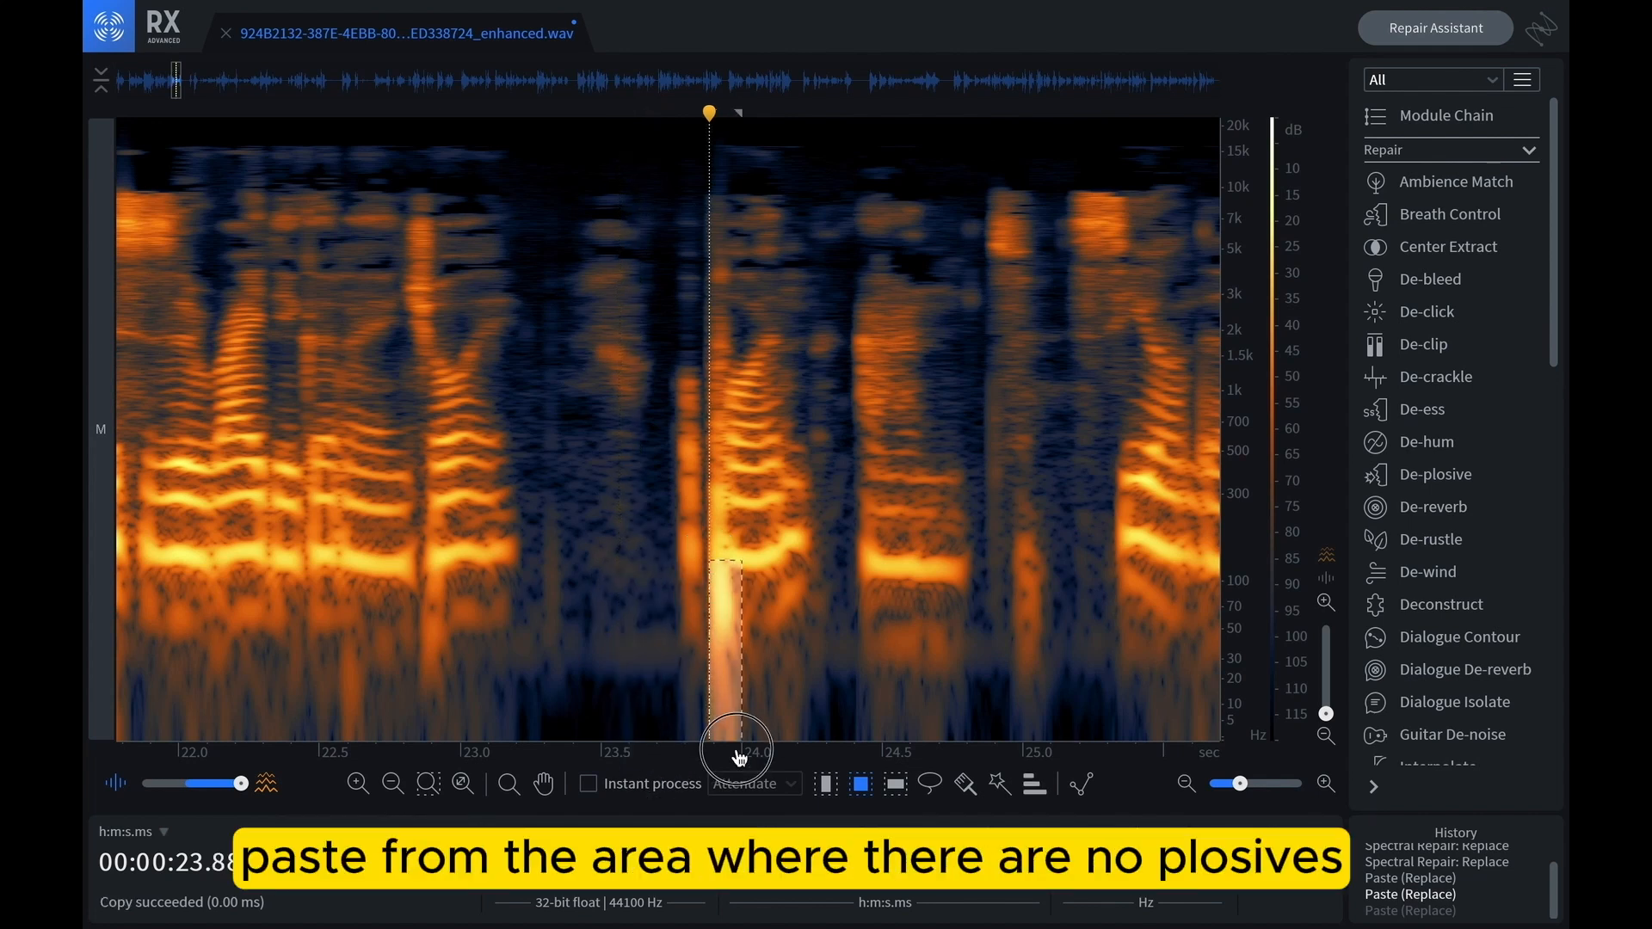
Play the word from about 23.7 seconds repeatedly with the paste applied and with it undone to compare the plosive
left_click(665, 606)
key("space")
key("space")
key("space")
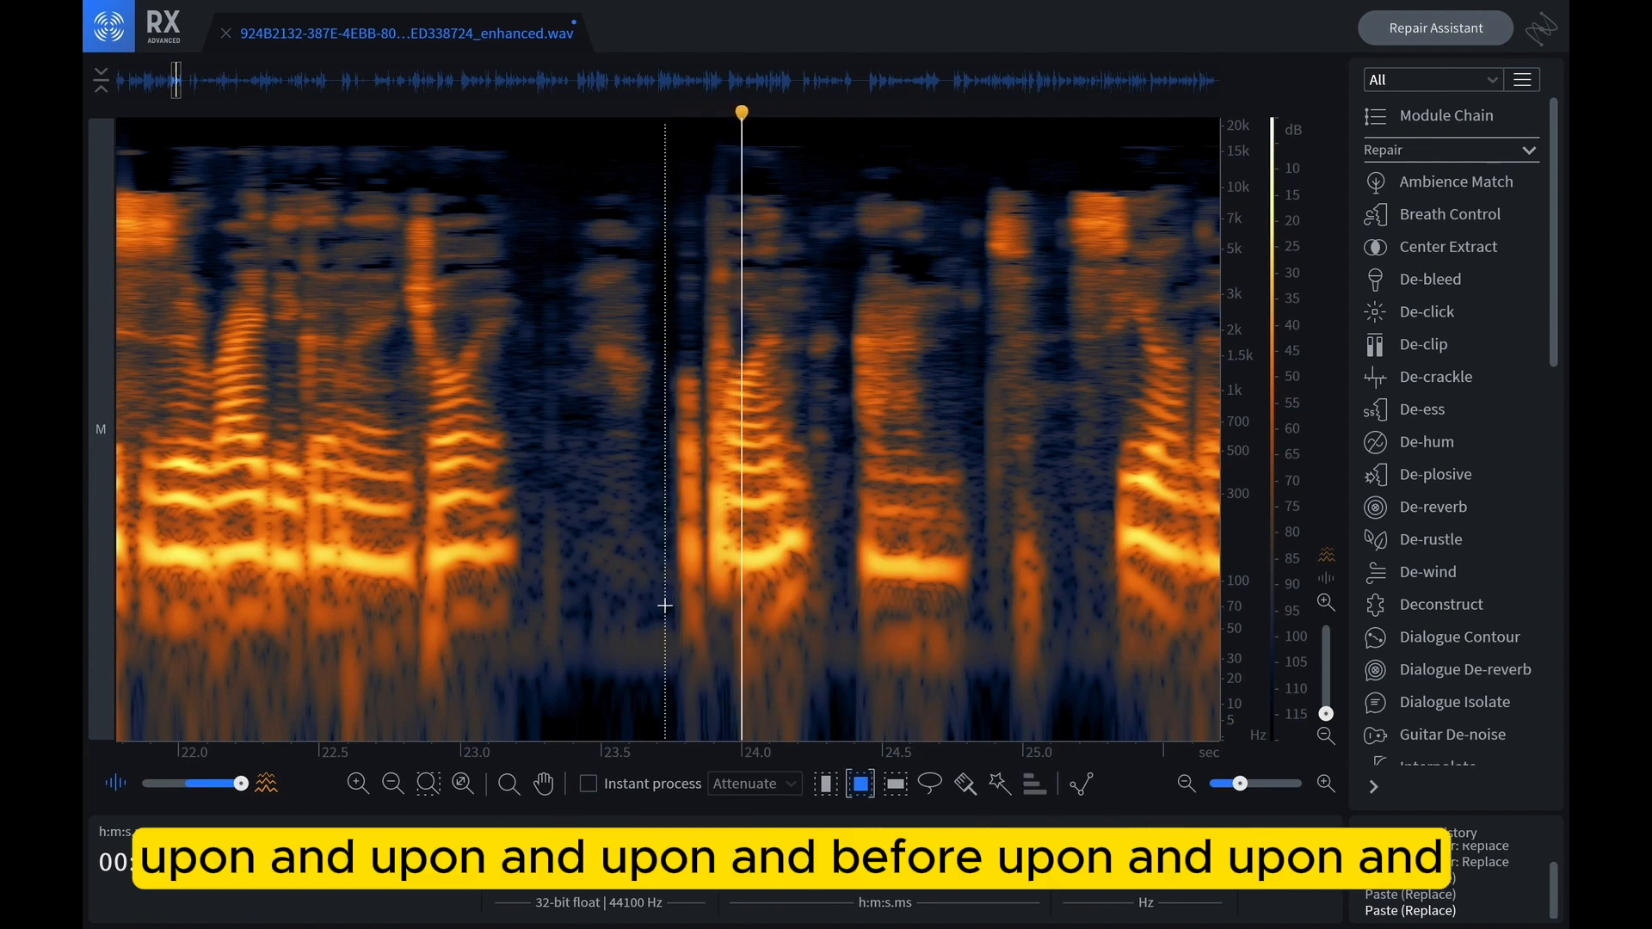
key("space")
key("space")
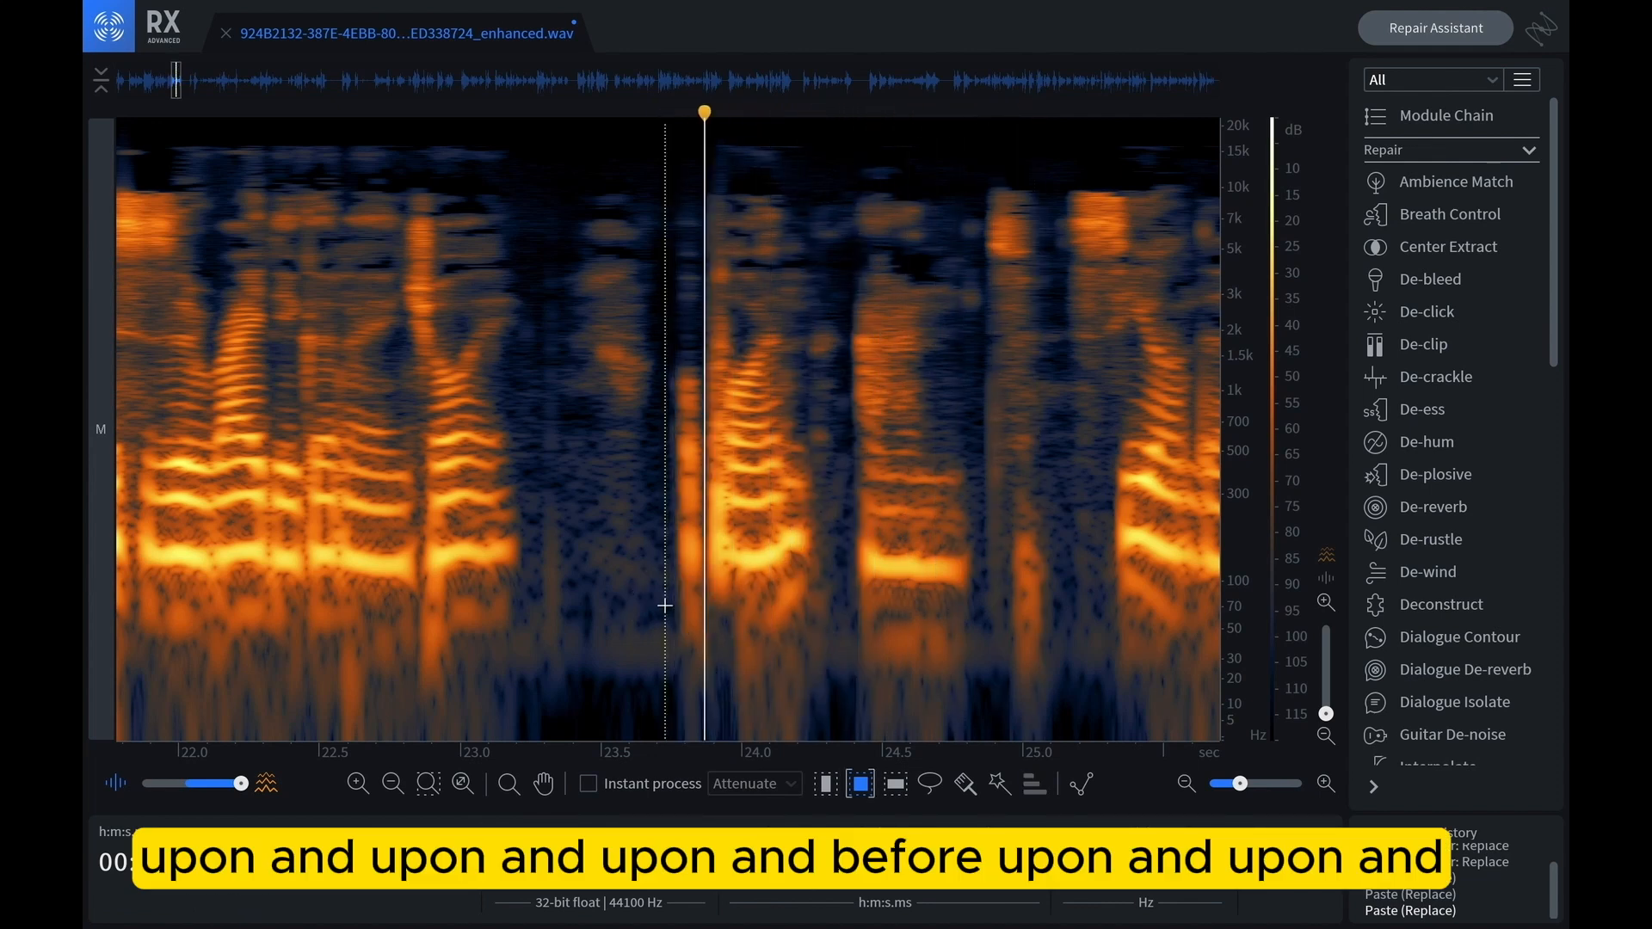
key("space")
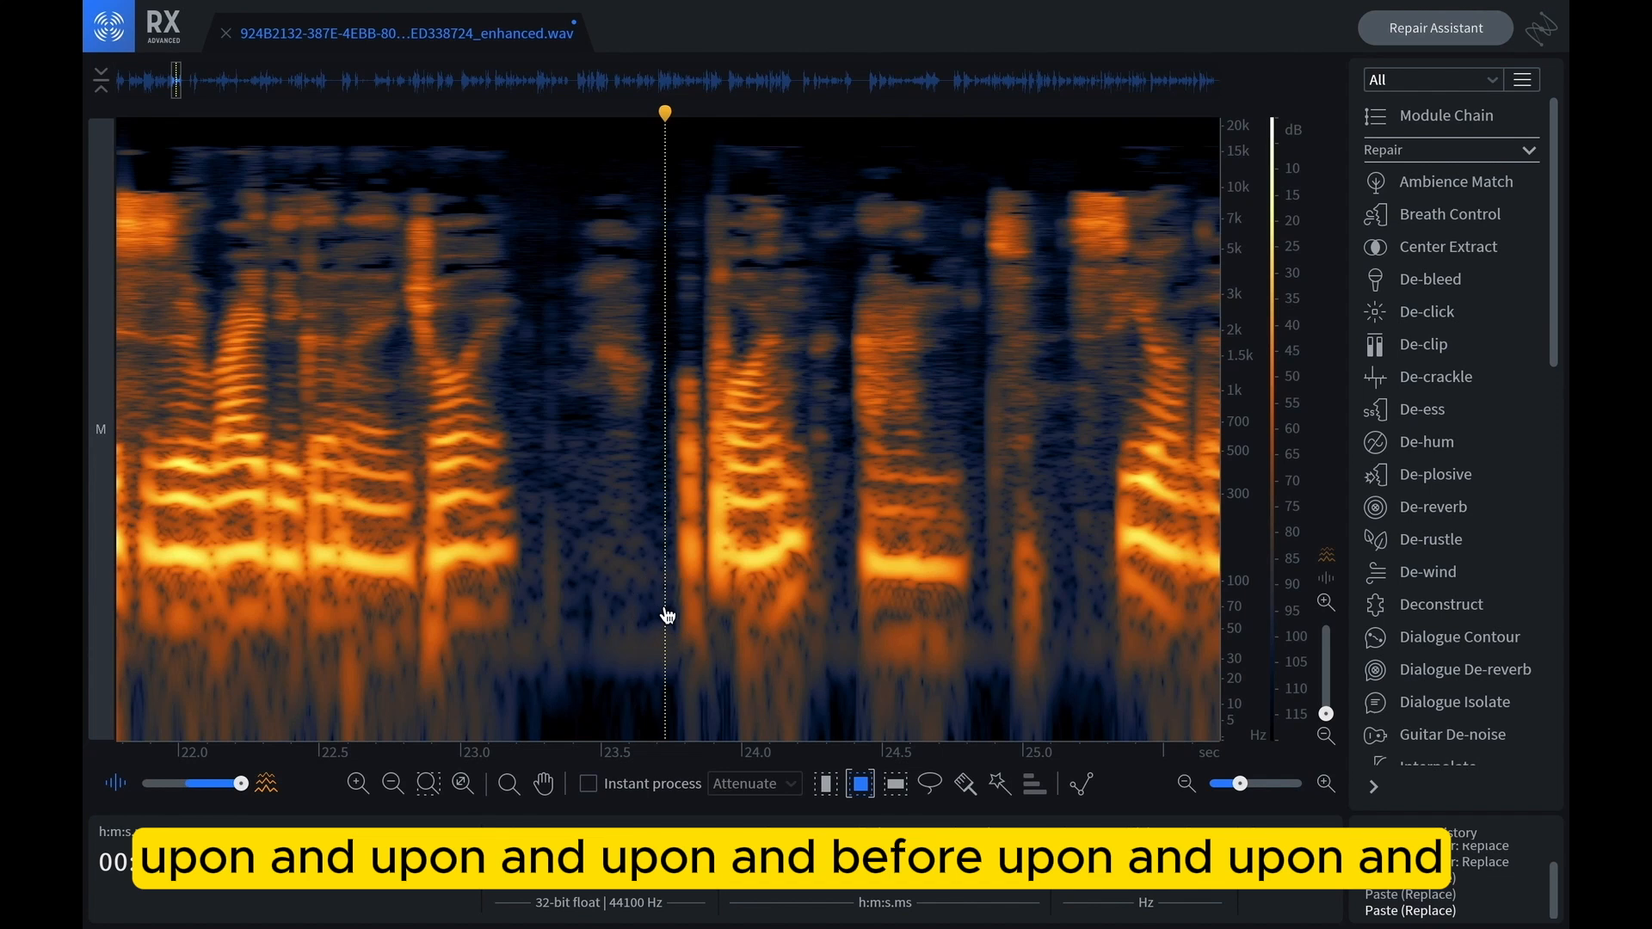
key("space")
key("space")
key("space")
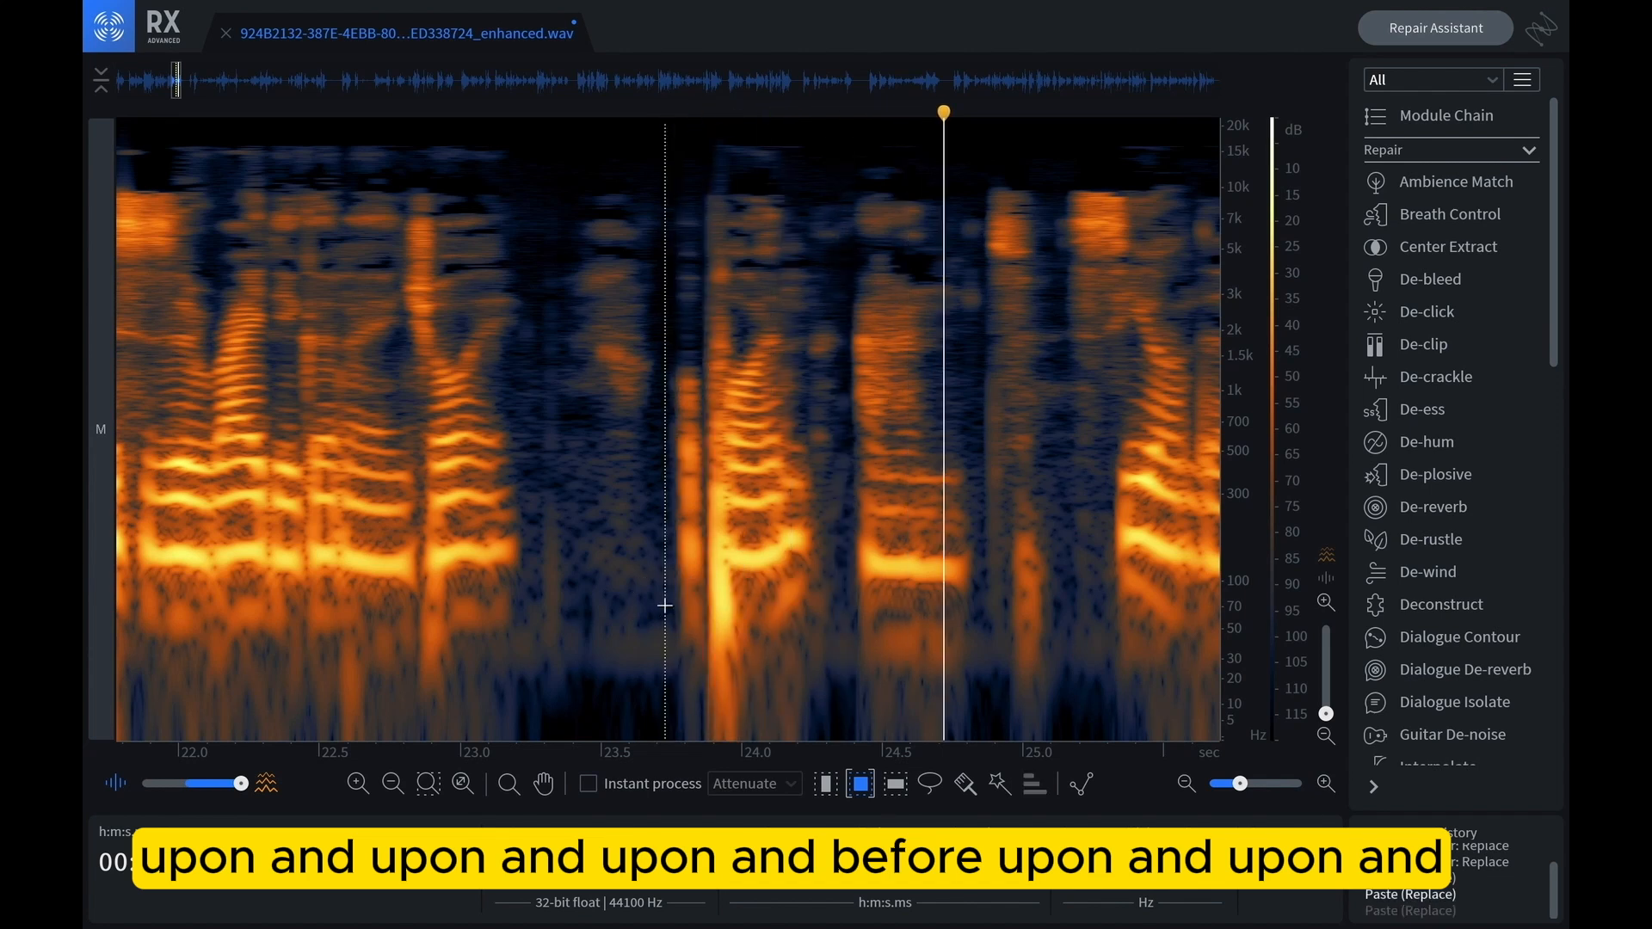
key("space")
key("space")
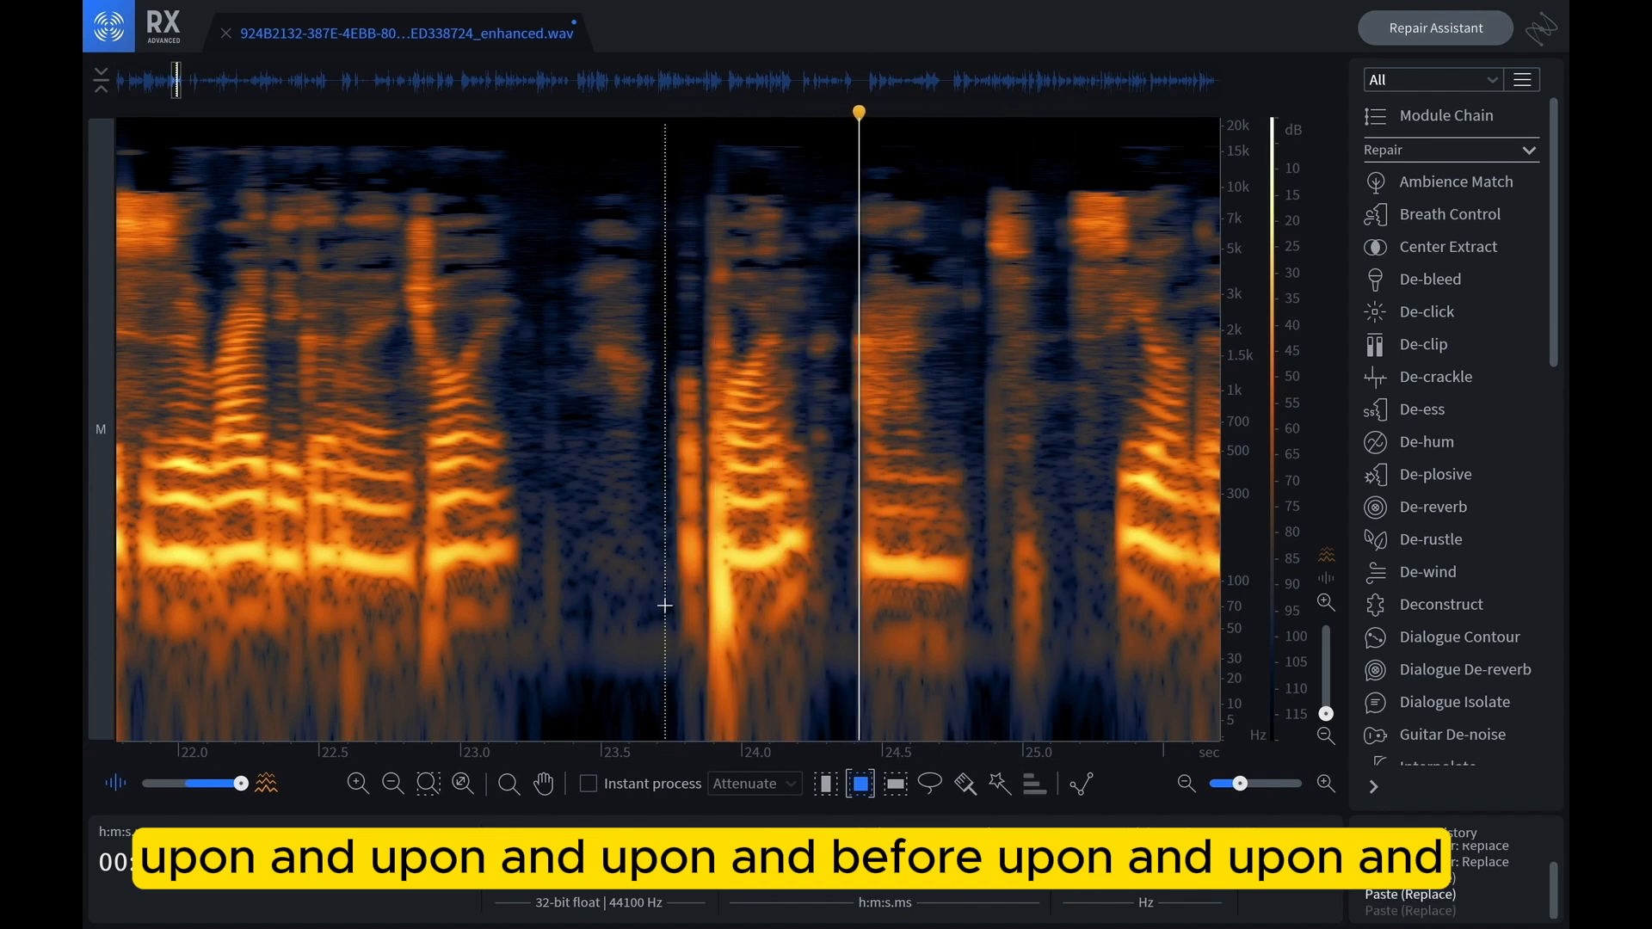
key("space")
Redo the paste, replay the word from about 23.7 seconds several times, and undo the paste again
key("super+shift+z")
left_click(665, 606)
key("space")
key("space")
key("space")
key("space")
left_click(666, 606)
key("space")
key("space")
left_click(665, 606)
key("space")
key("super+z")
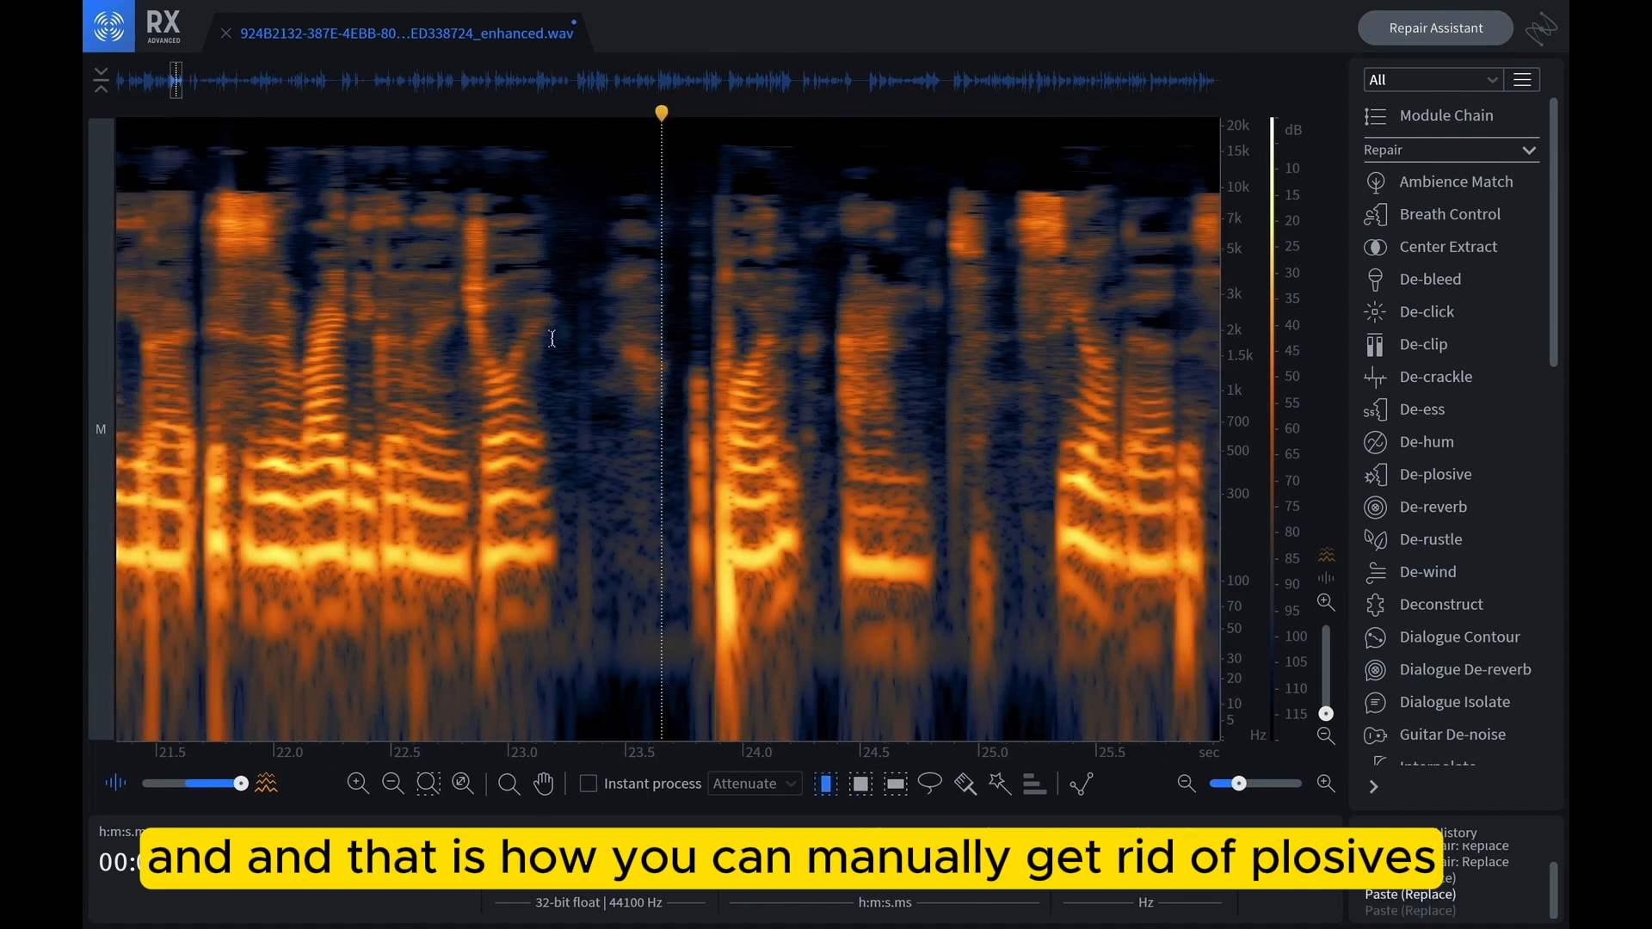
left_click(646, 439)
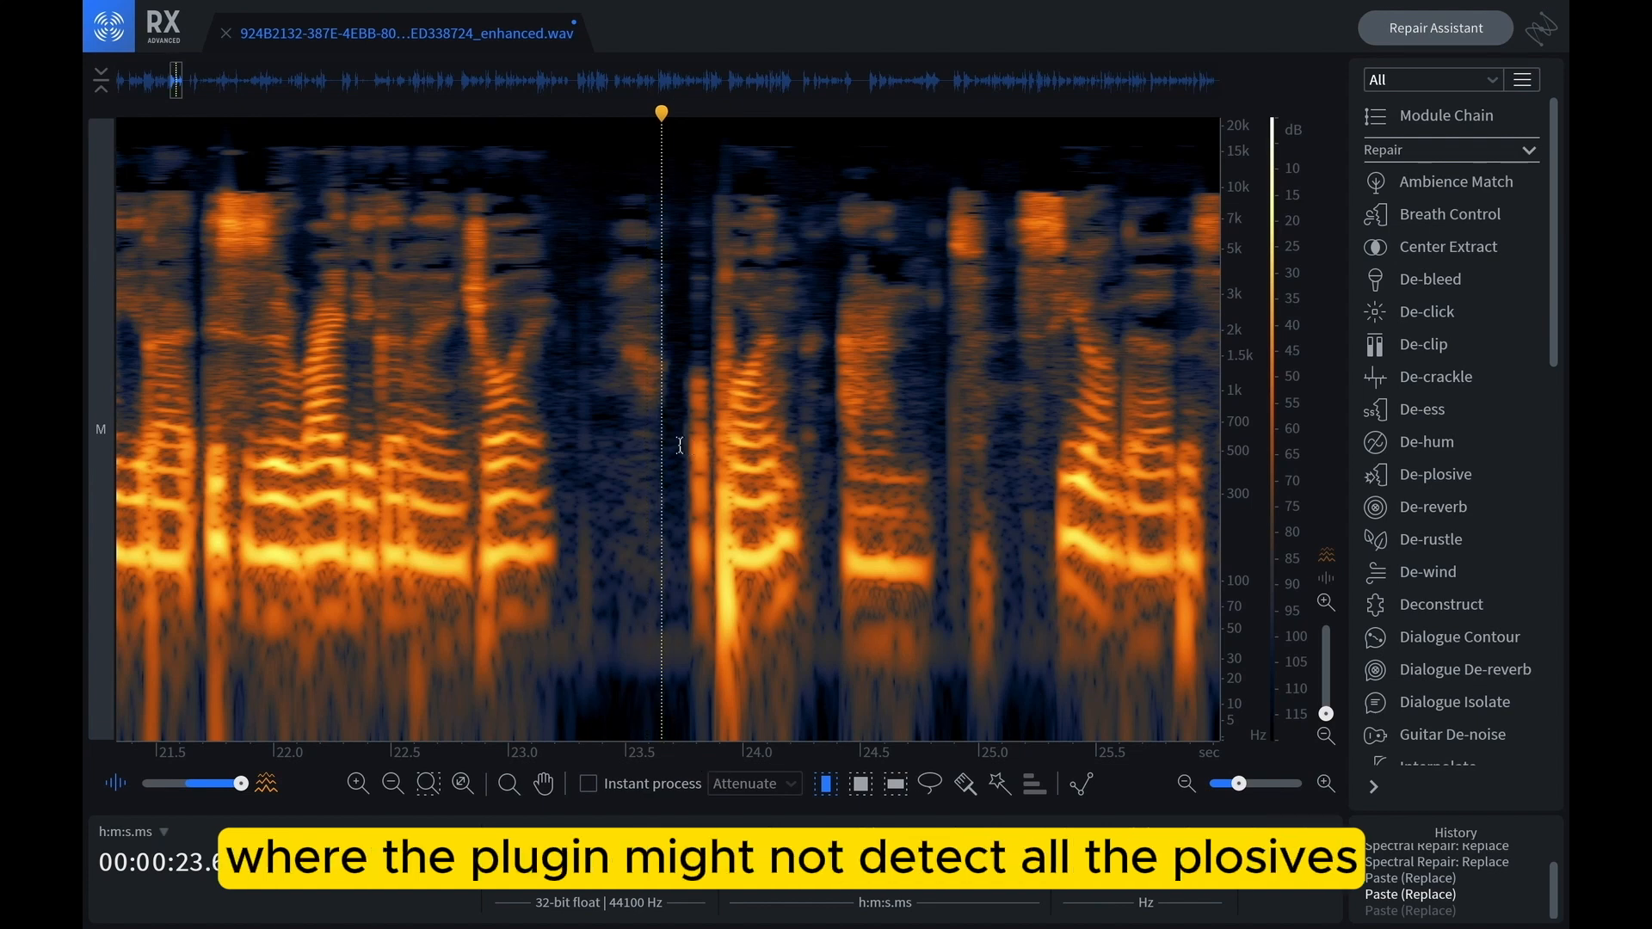
left_click(647, 439)
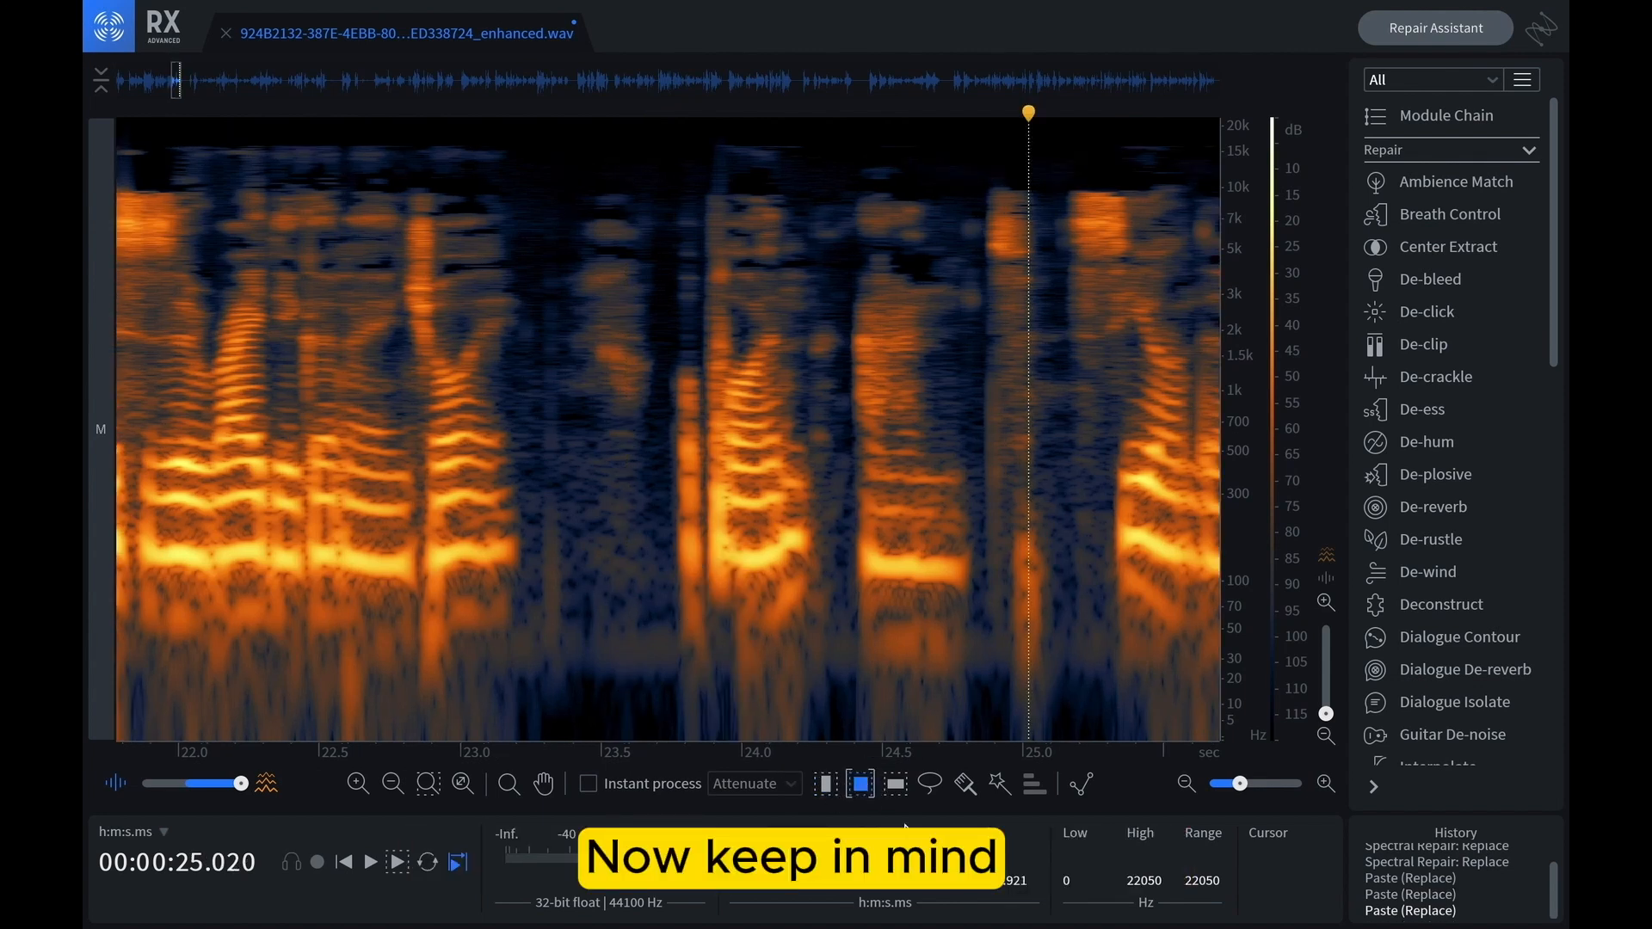
Switch to time selection and examine the click at the start of the word around 23.9 seconds up close
left_click(826, 784)
left_click(741, 675)
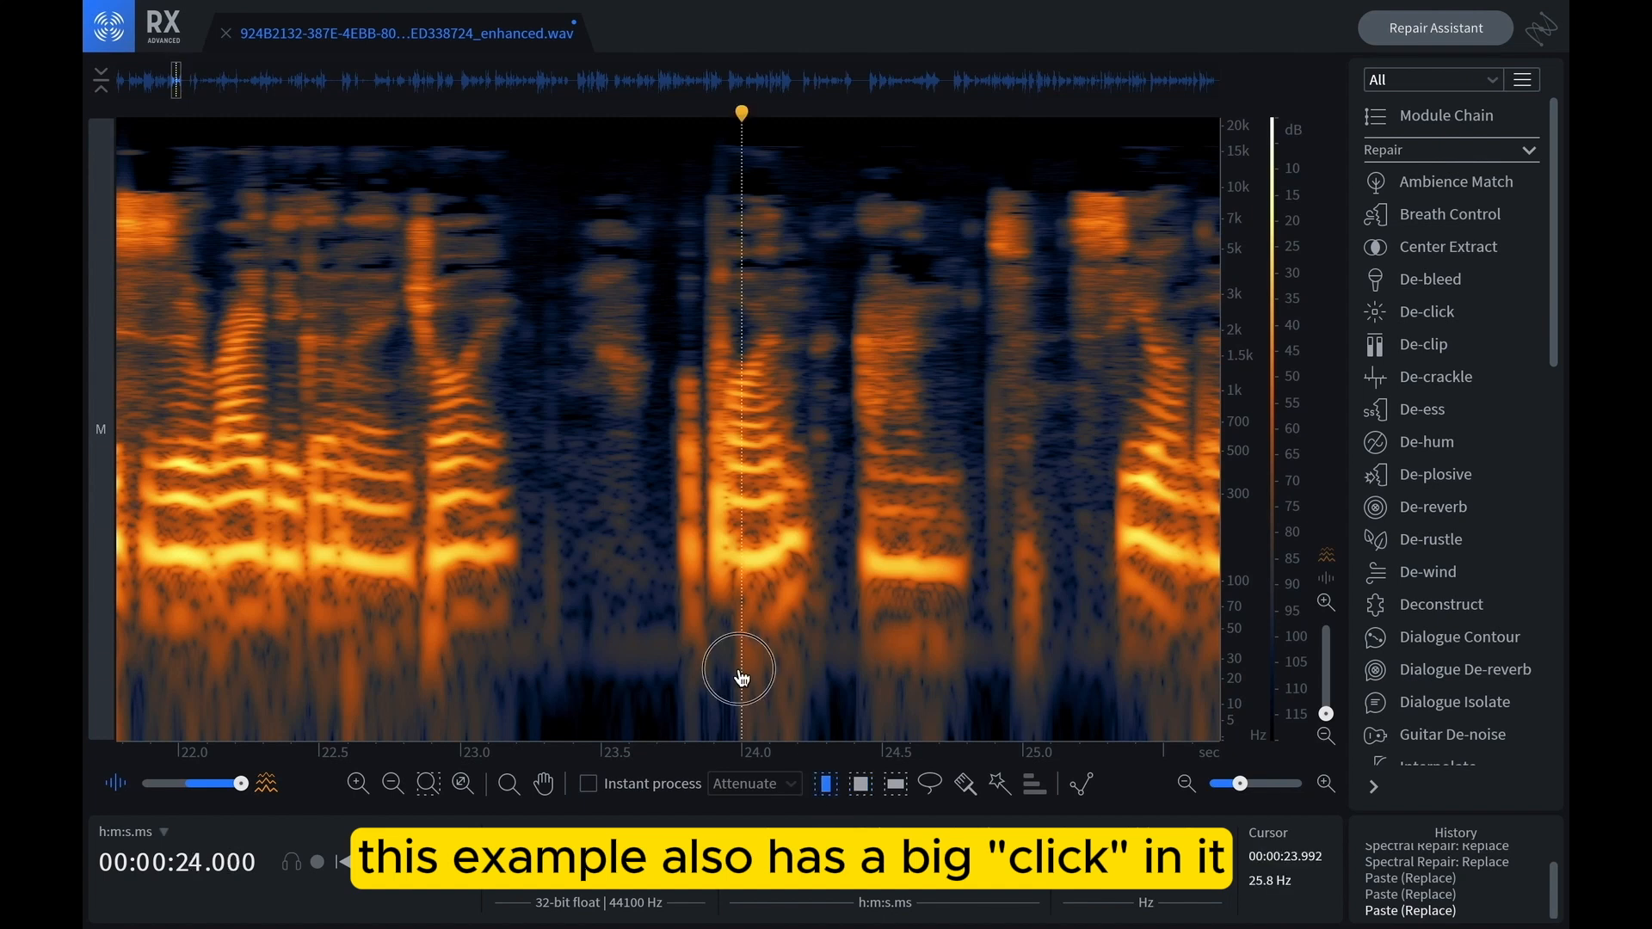
left_click_drag(705, 553, 742, 578)
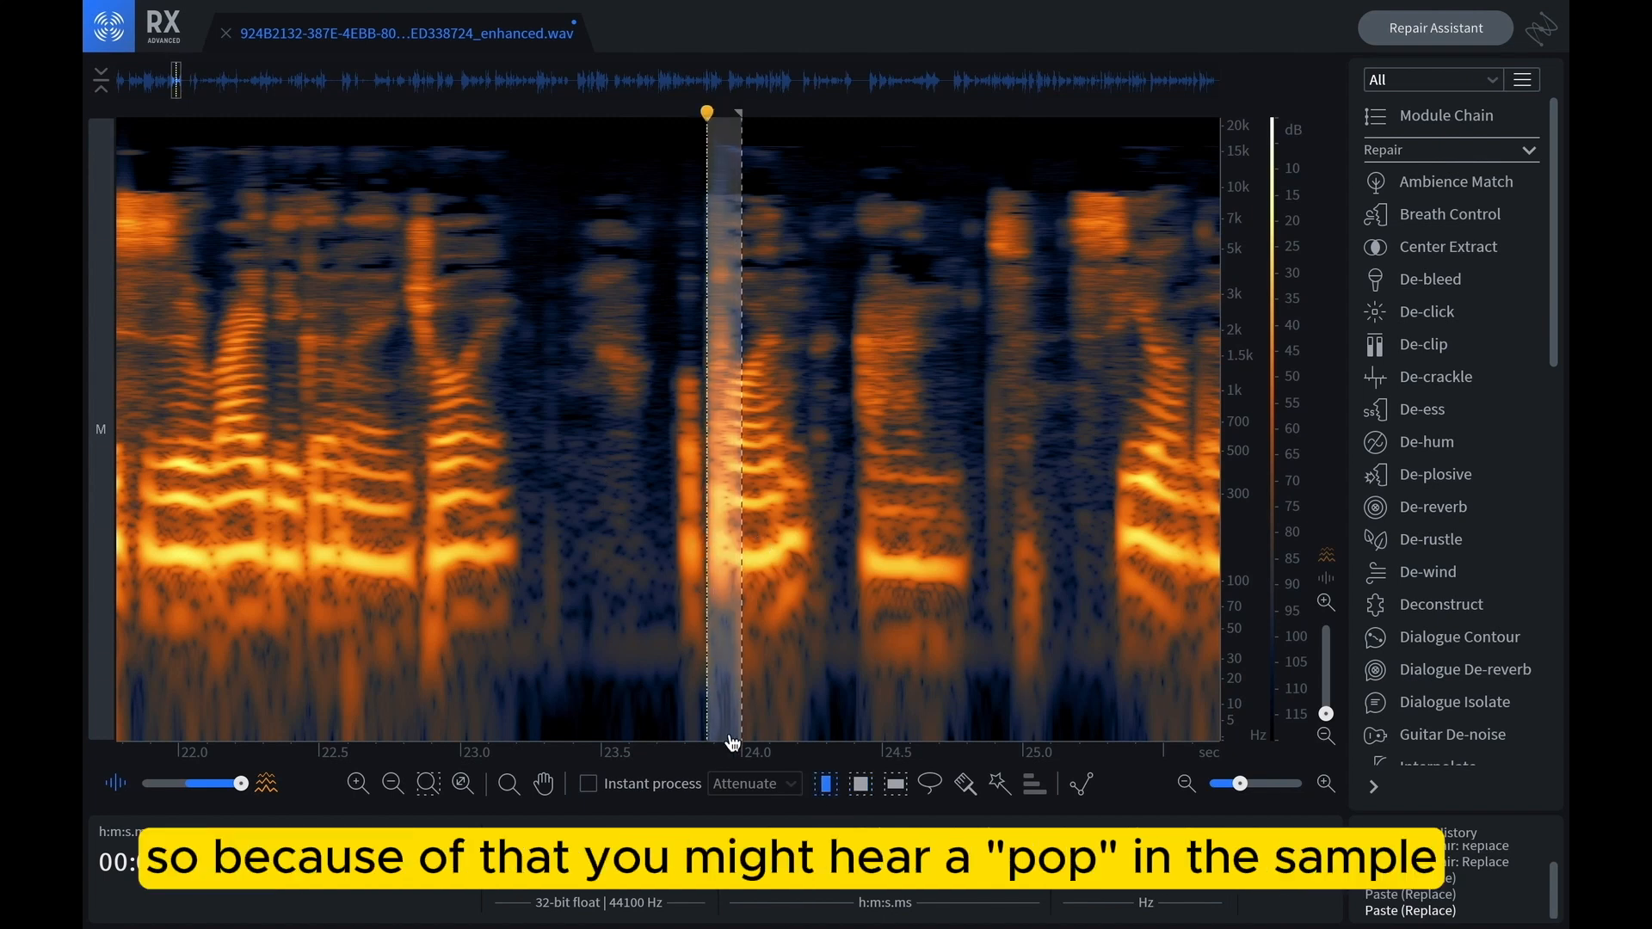
scroll(730, 757, "up", 5)
scroll(731, 759, "up", 2)
left_click(548, 549)
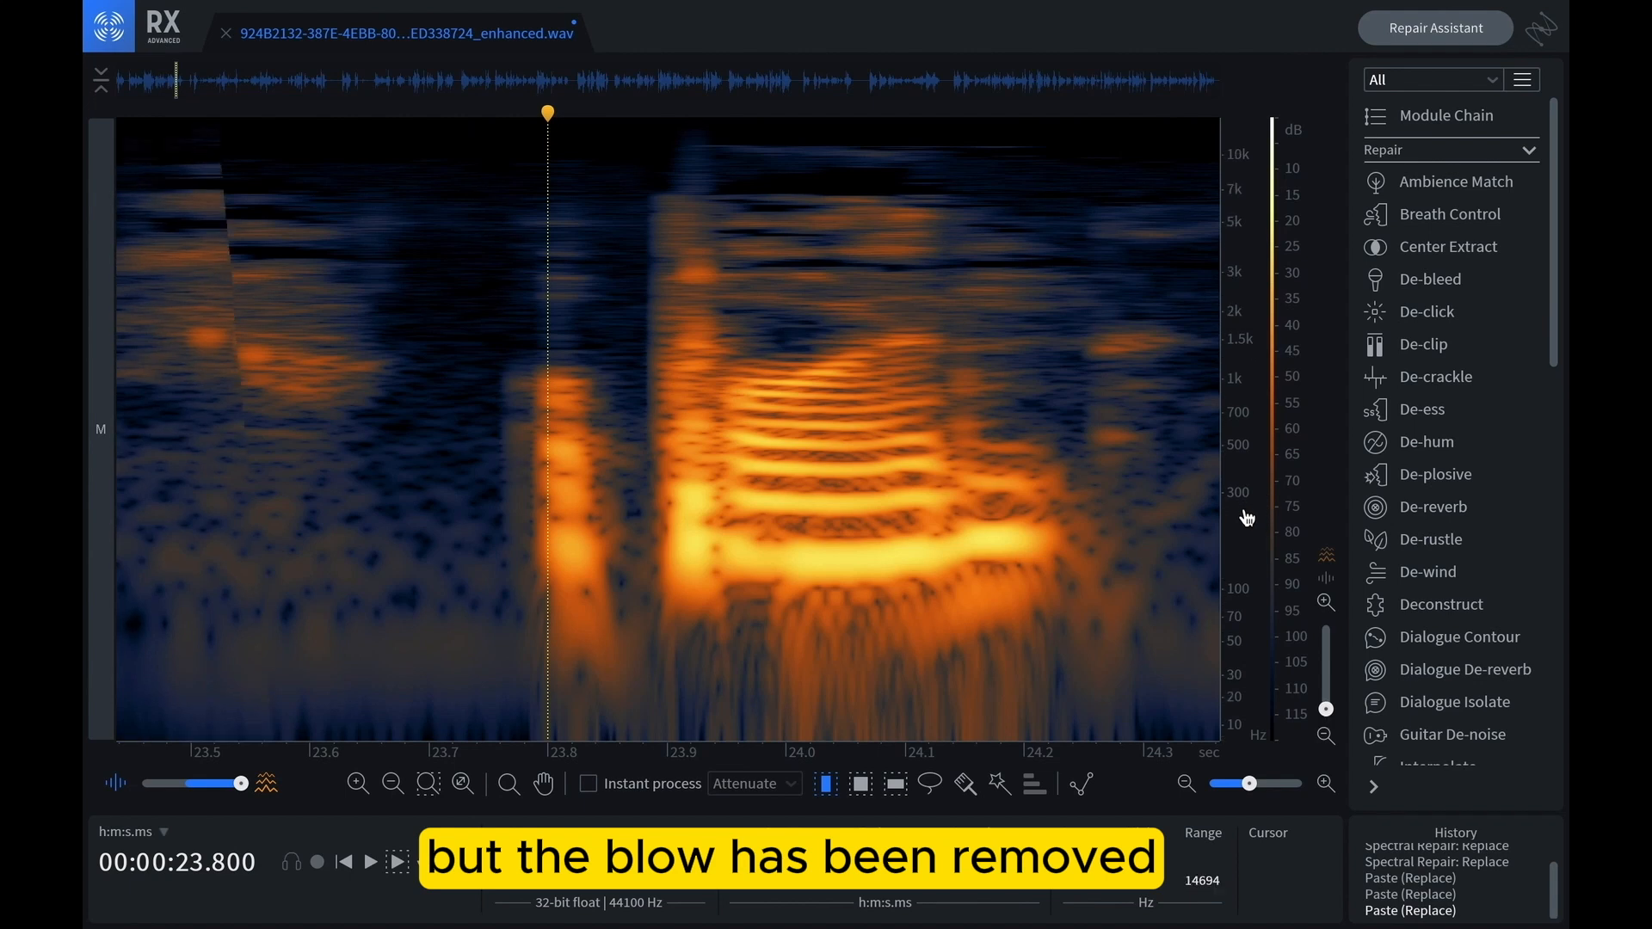
scroll(1243, 512, "up", 4)
scroll(1245, 522, "down", 4)
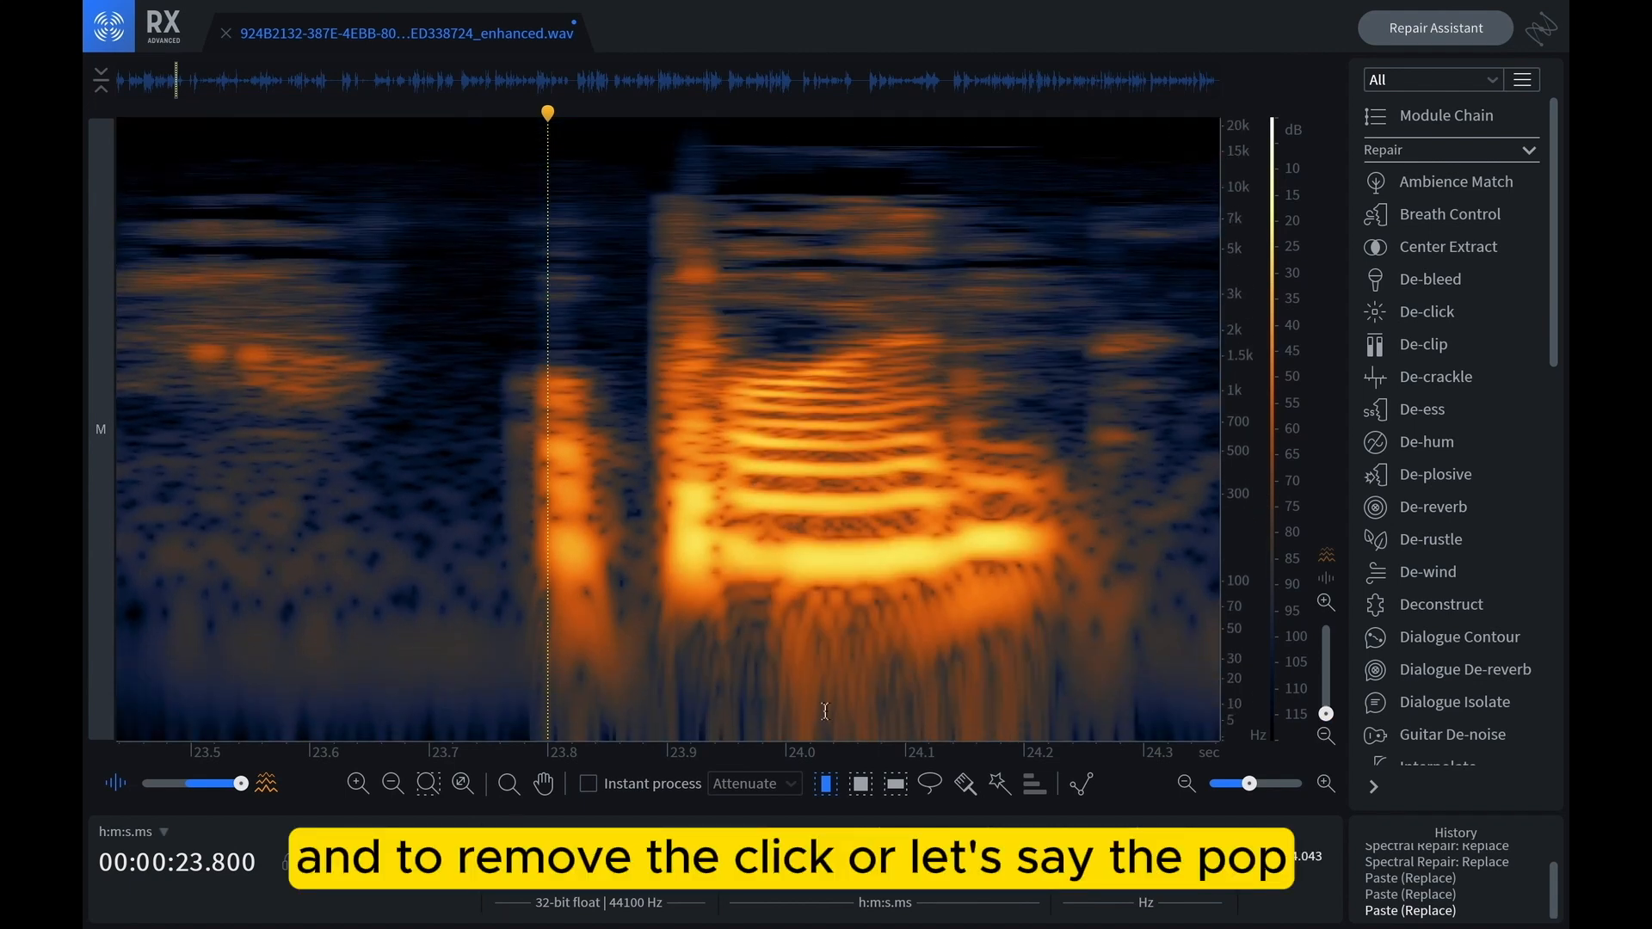
scroll(731, 767, "down", 3)
left_click_drag(685, 481, 721, 484)
left_click(663, 529)
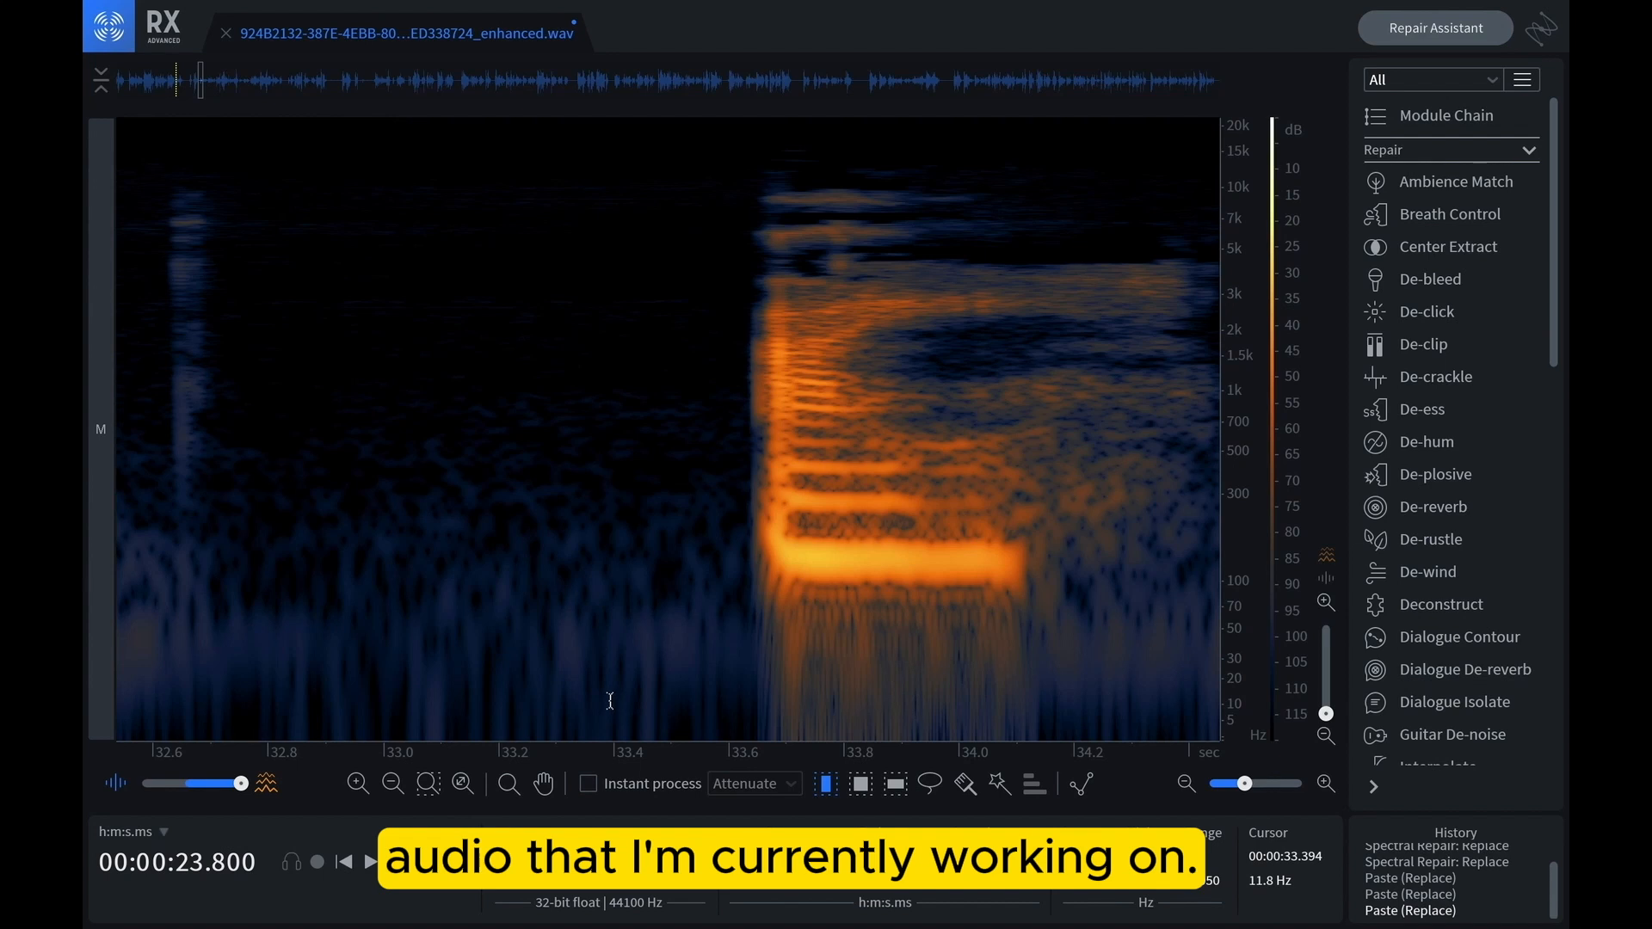
Play the audio around 33.4 to 34.5 seconds repeatedly to locate the plosive in the word "Pray"
left_click(618, 659)
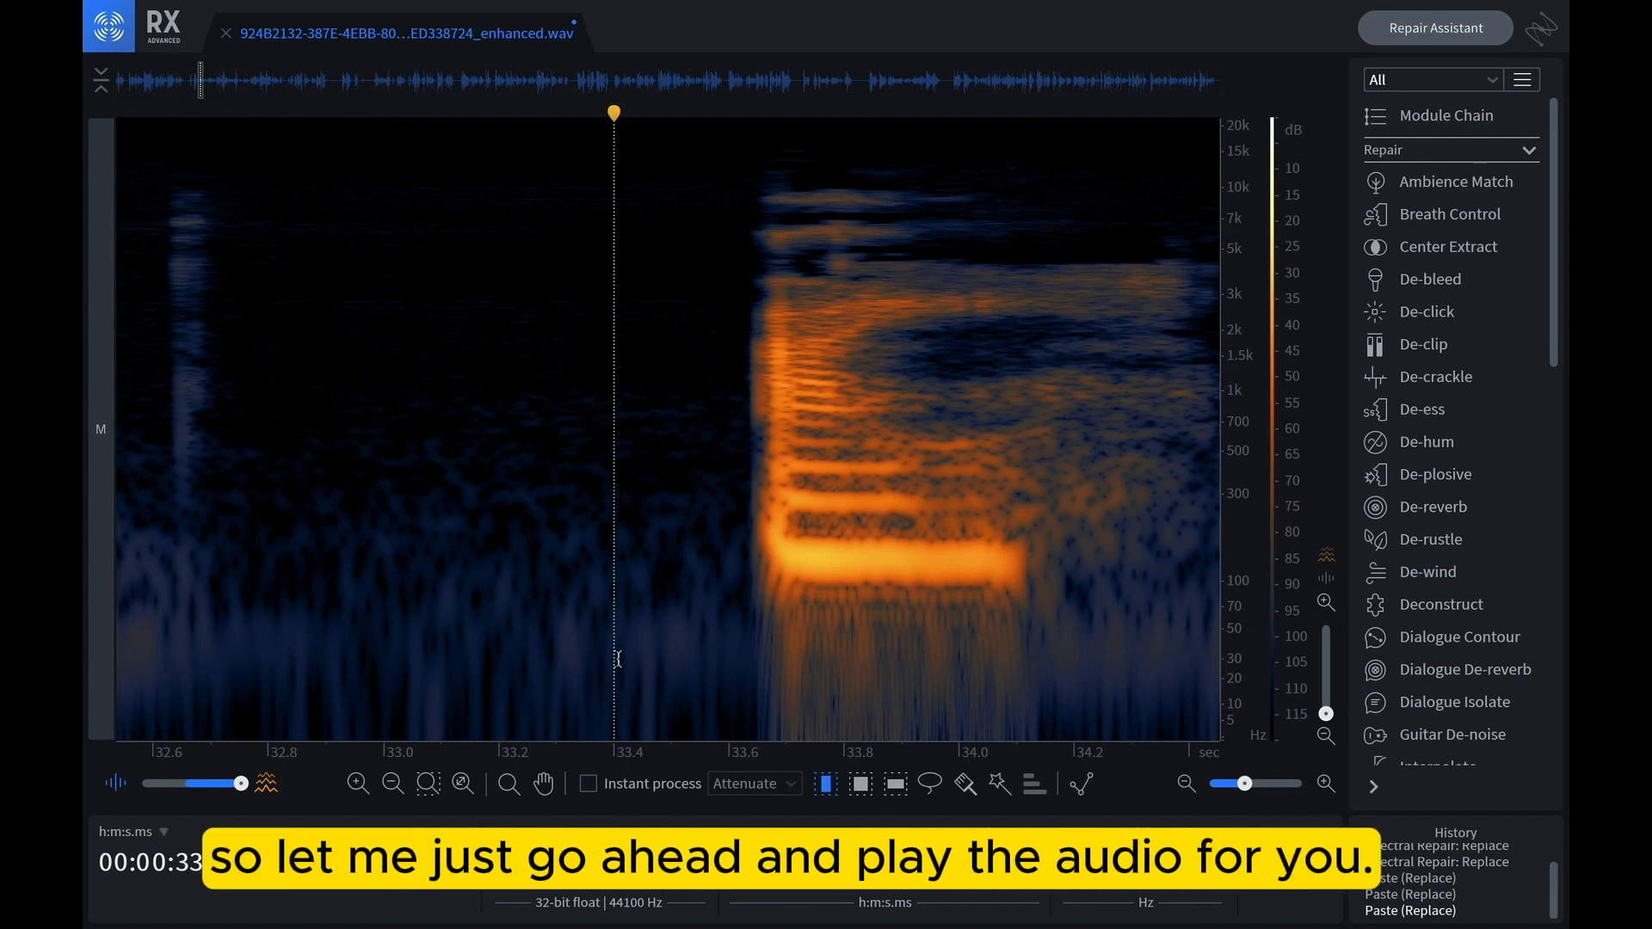
scroll(619, 601, "down", 5)
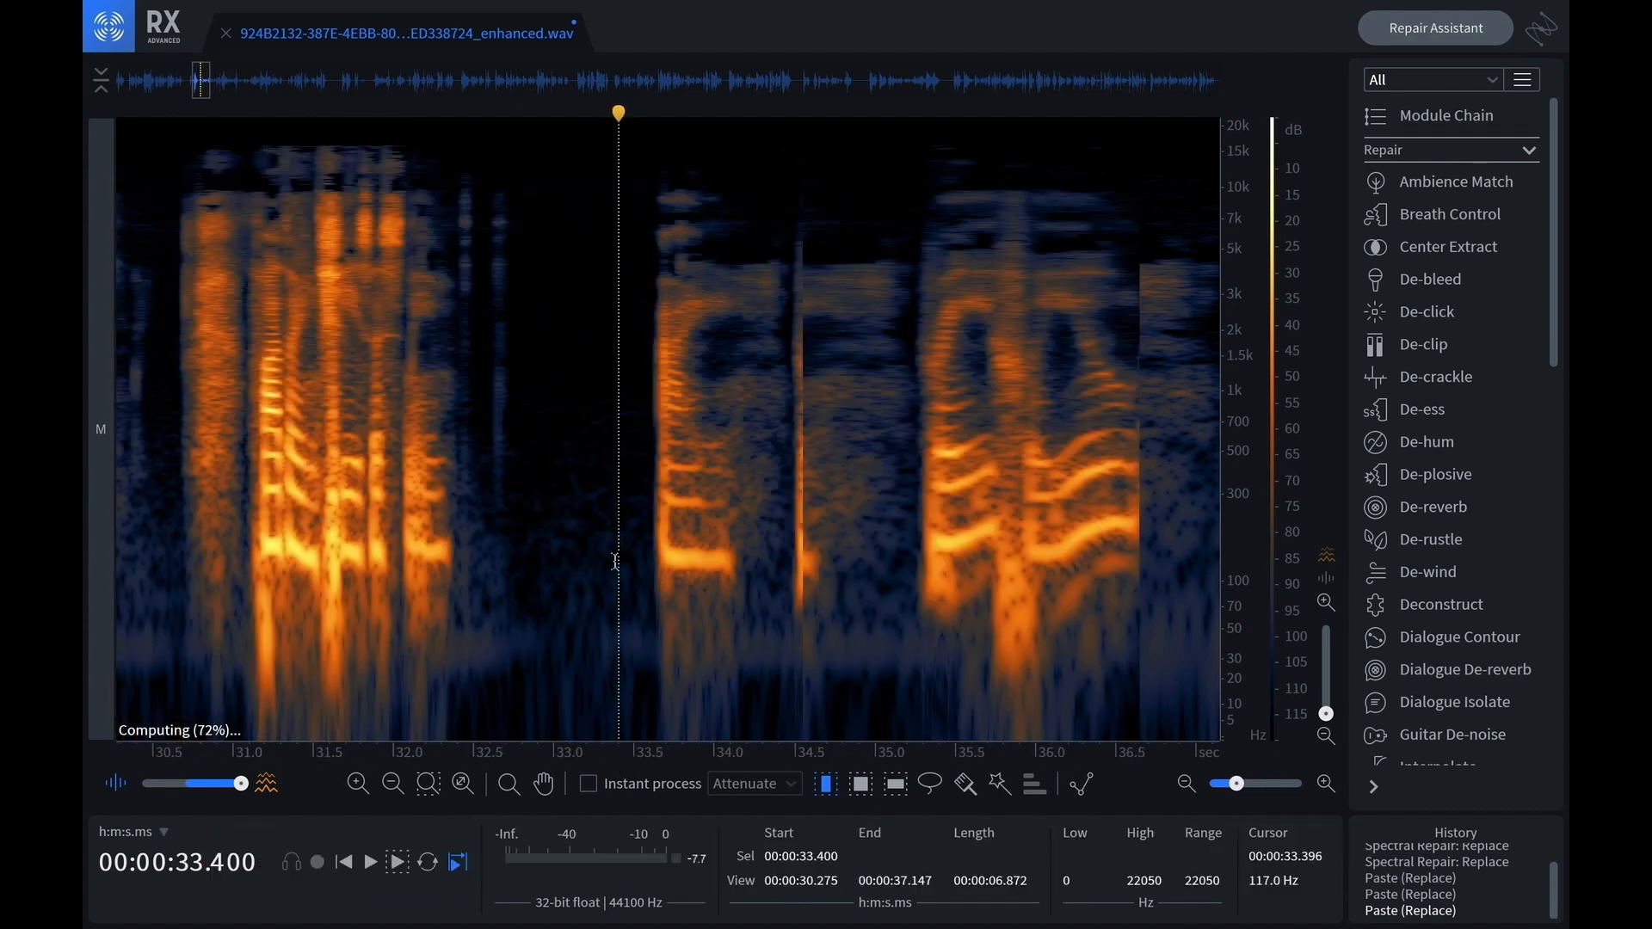
left_click(616, 558)
left_click(805, 589)
key("space")
key("space")
left_click(785, 596)
key("space")
left_click(781, 608)
key("space")
left_click(781, 609)
key("space")
key("space")
Select the start of the word "Pray" from 34.457 to 34.663 seconds and play it to hear its plosive
left_click_drag(768, 537, 824, 550)
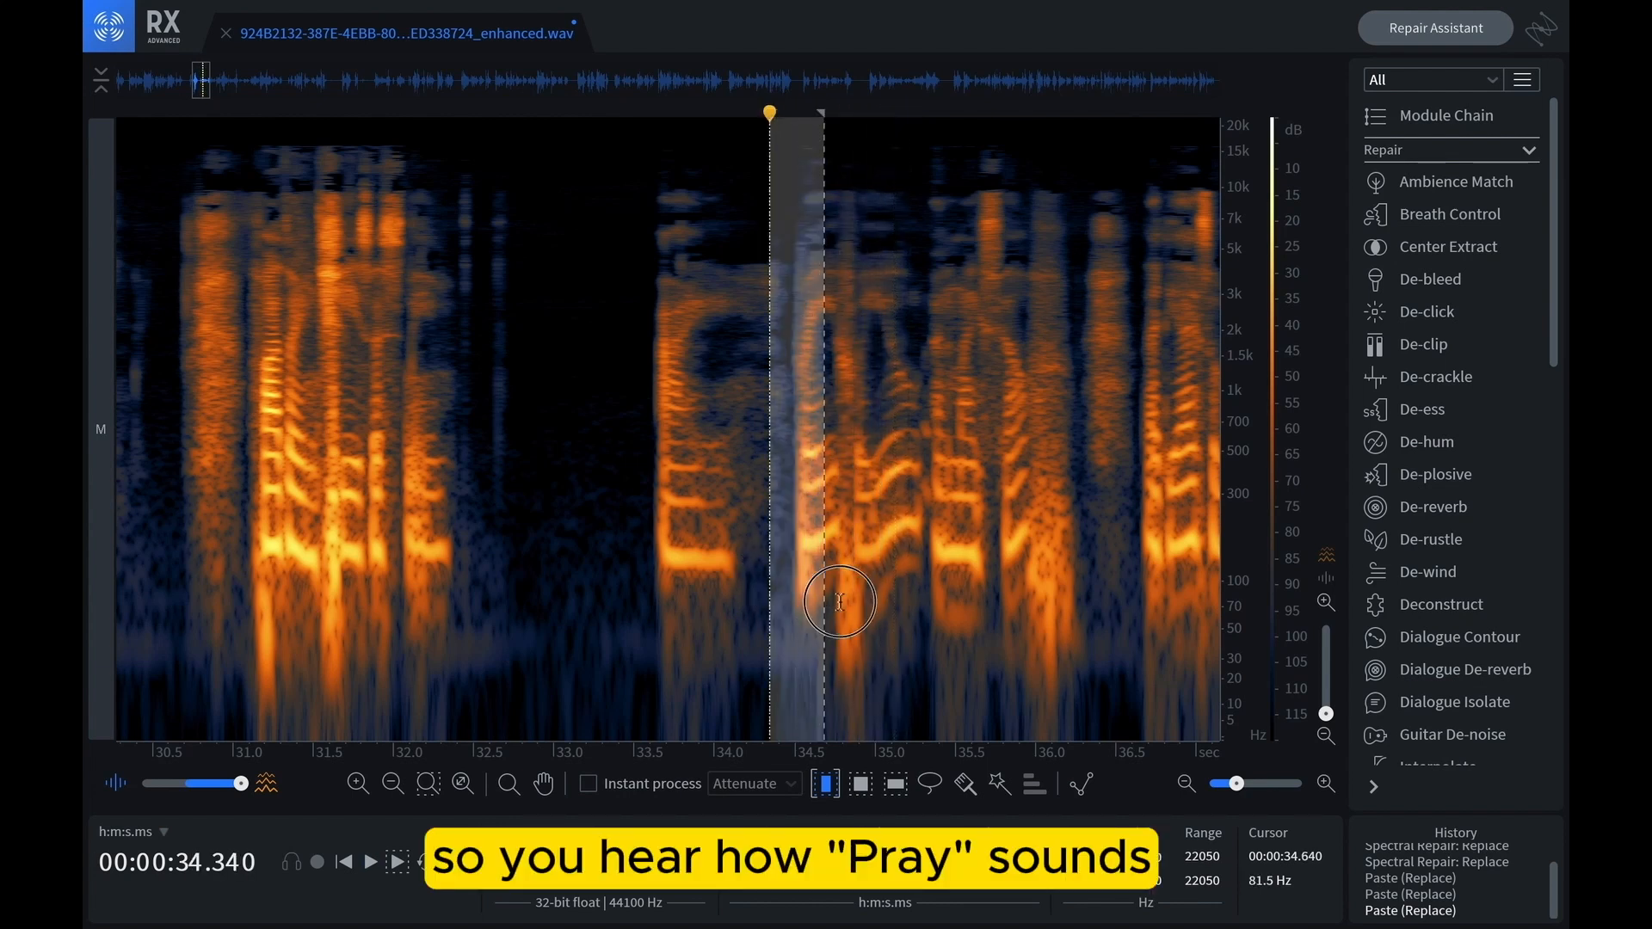
left_click(687, 628)
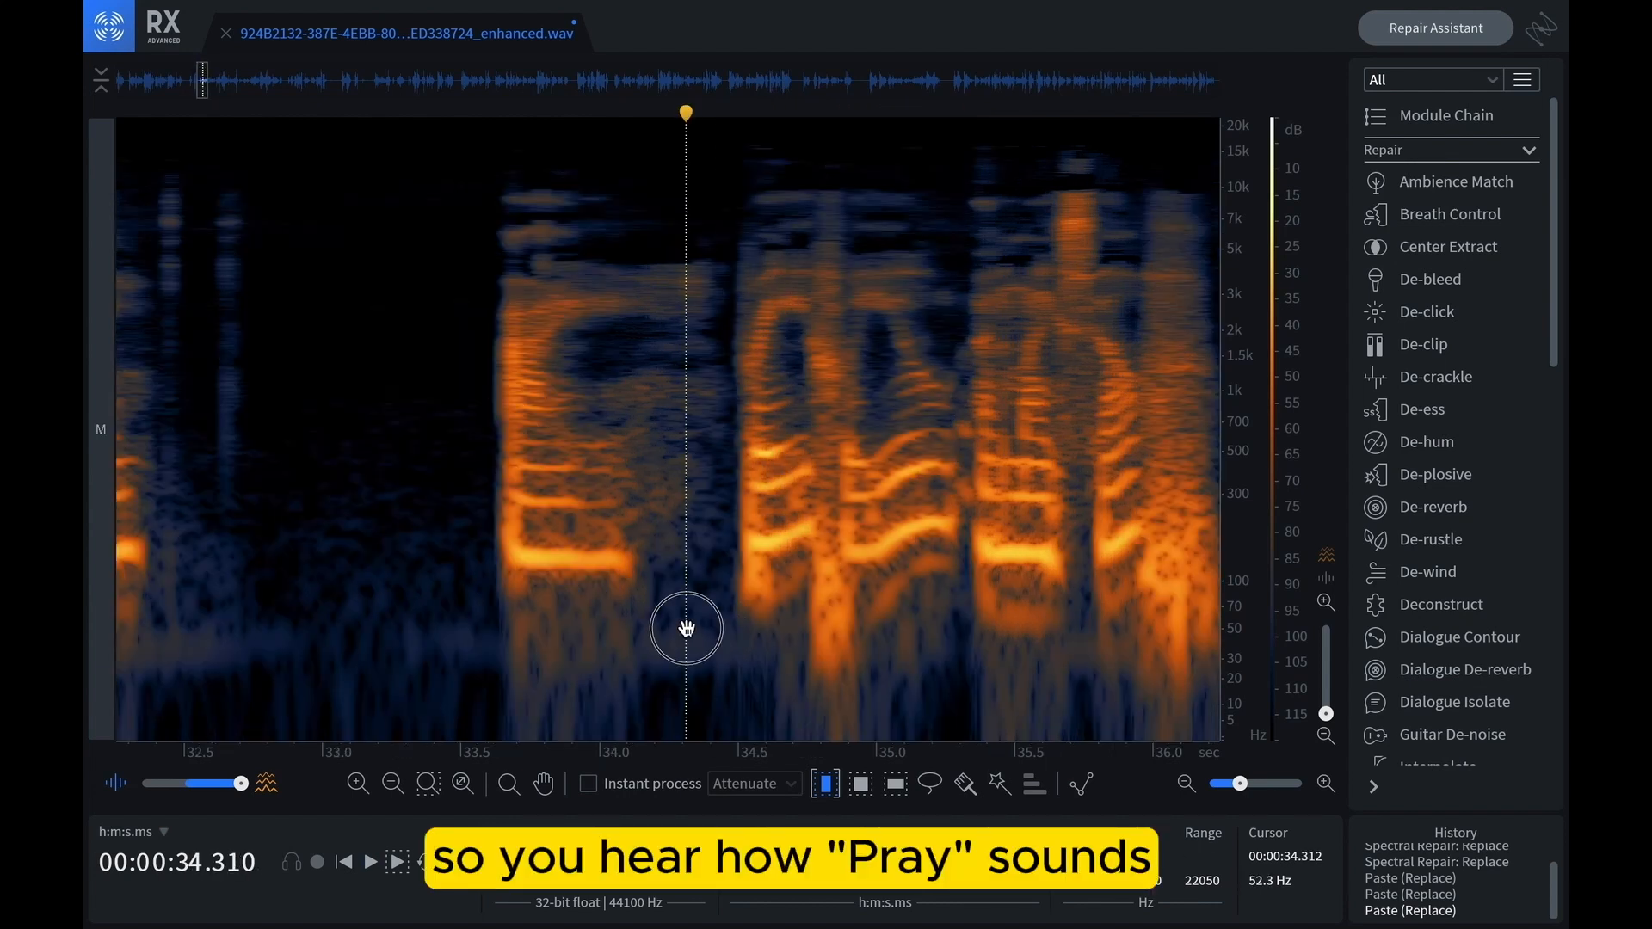
left_click_drag(727, 628, 780, 628)
key("space")
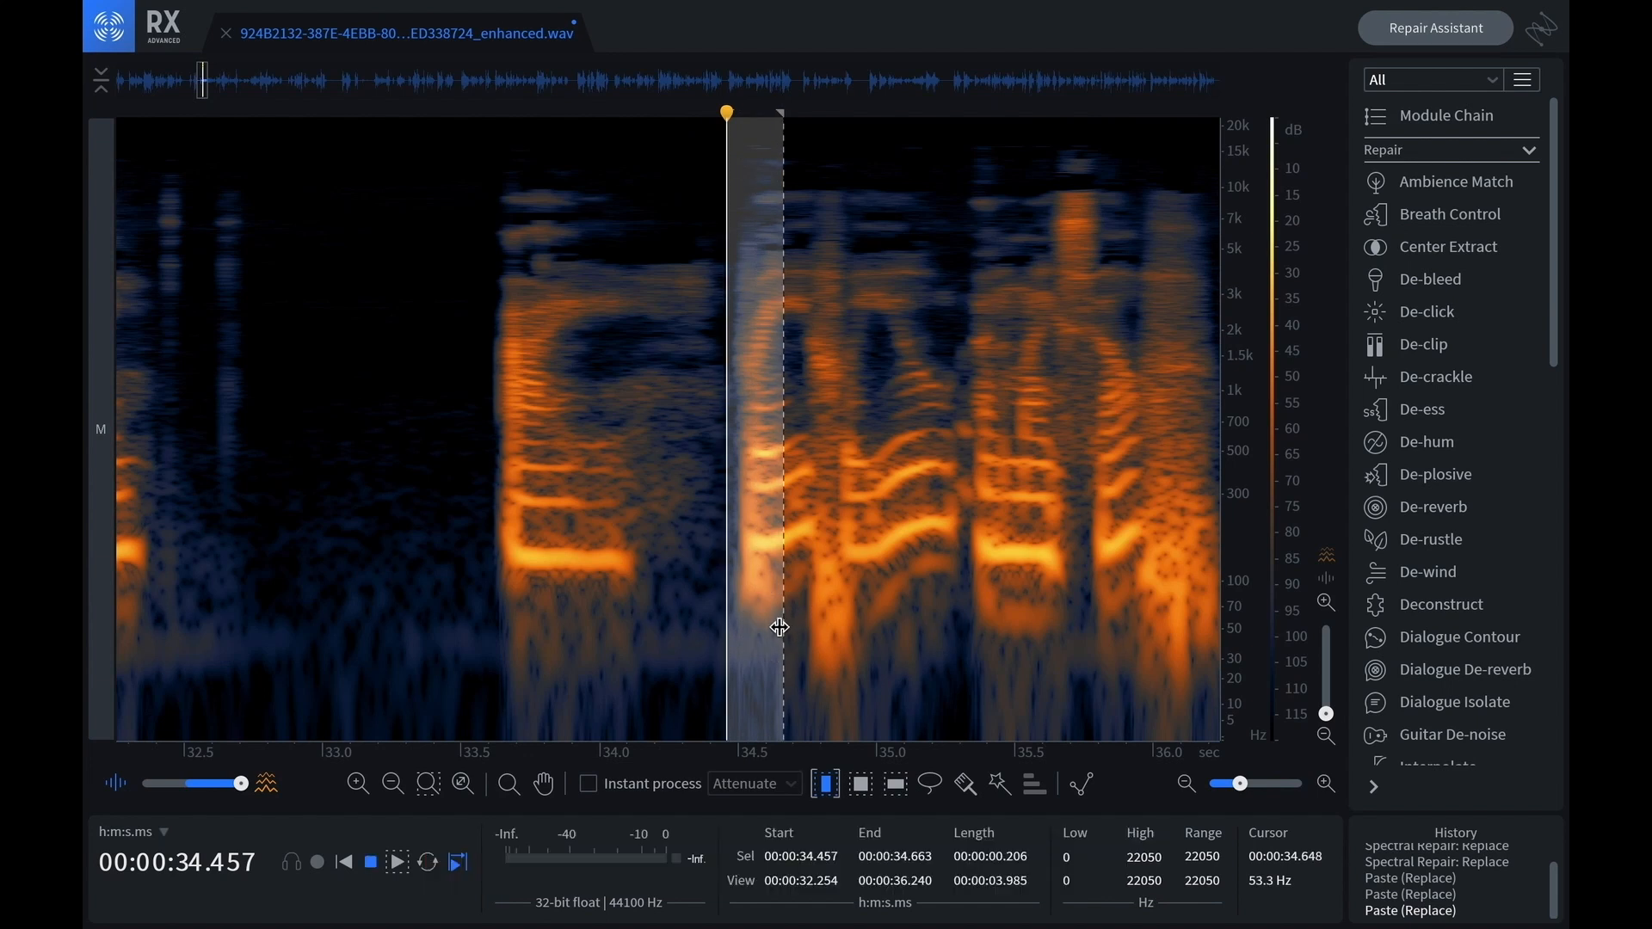
left_click(703, 617)
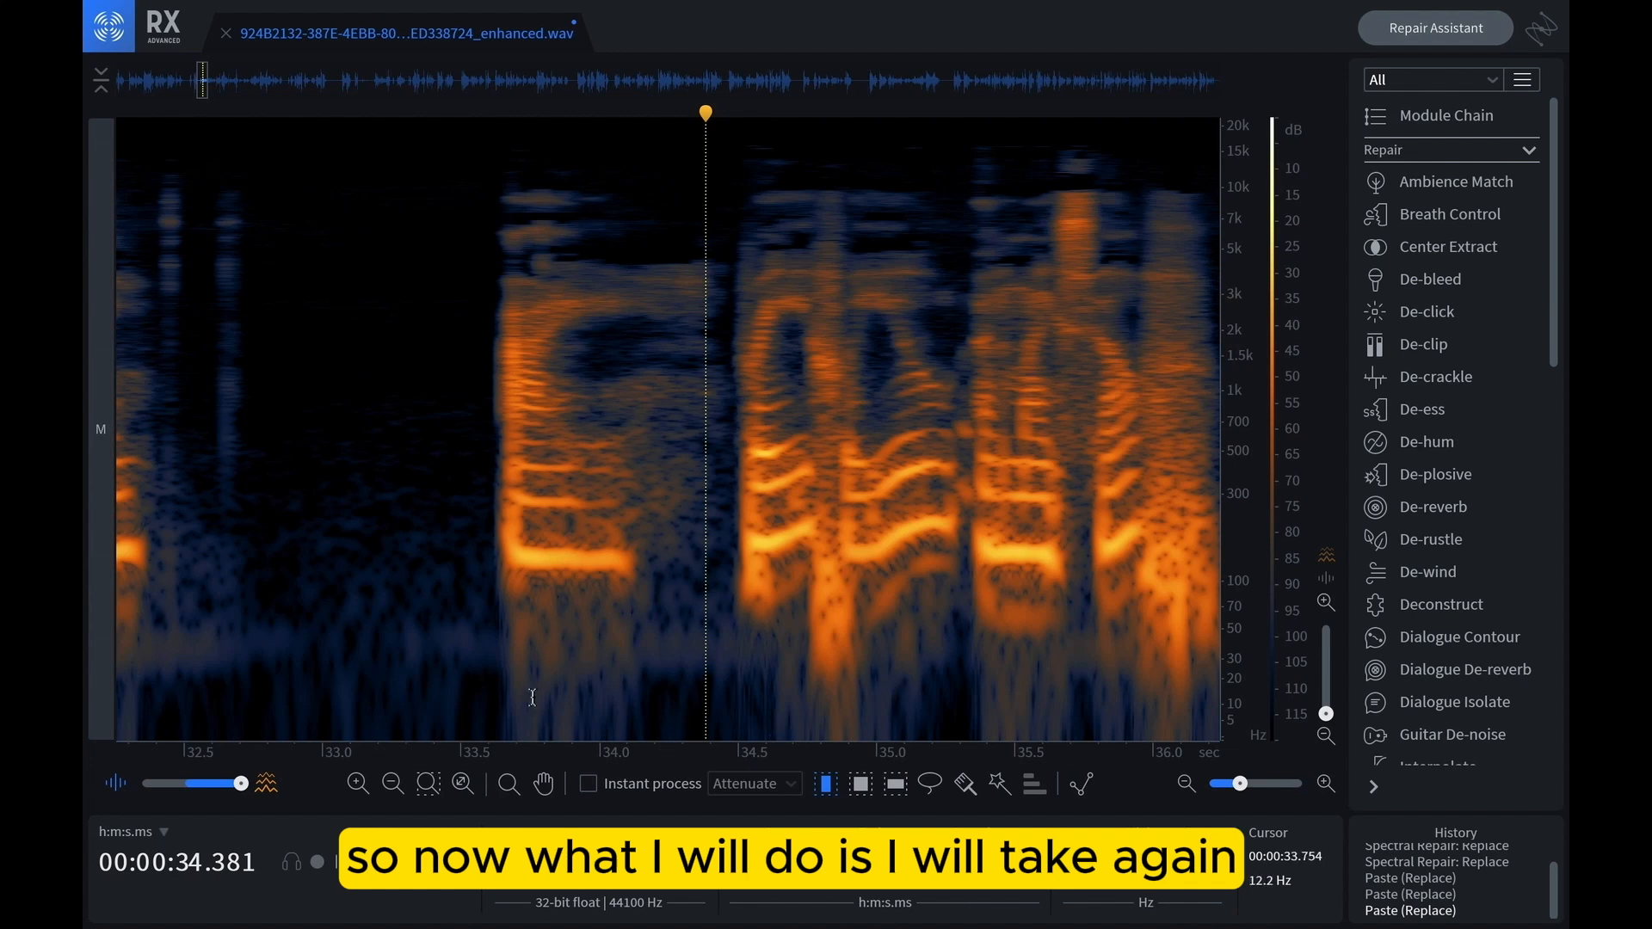
With time-frequency selection, copy the plosive-free area below about 110 Hz from about 34.3 seconds and paste it over the plosive at 34.5 seconds, below about 138 Hz
left_click(862, 786)
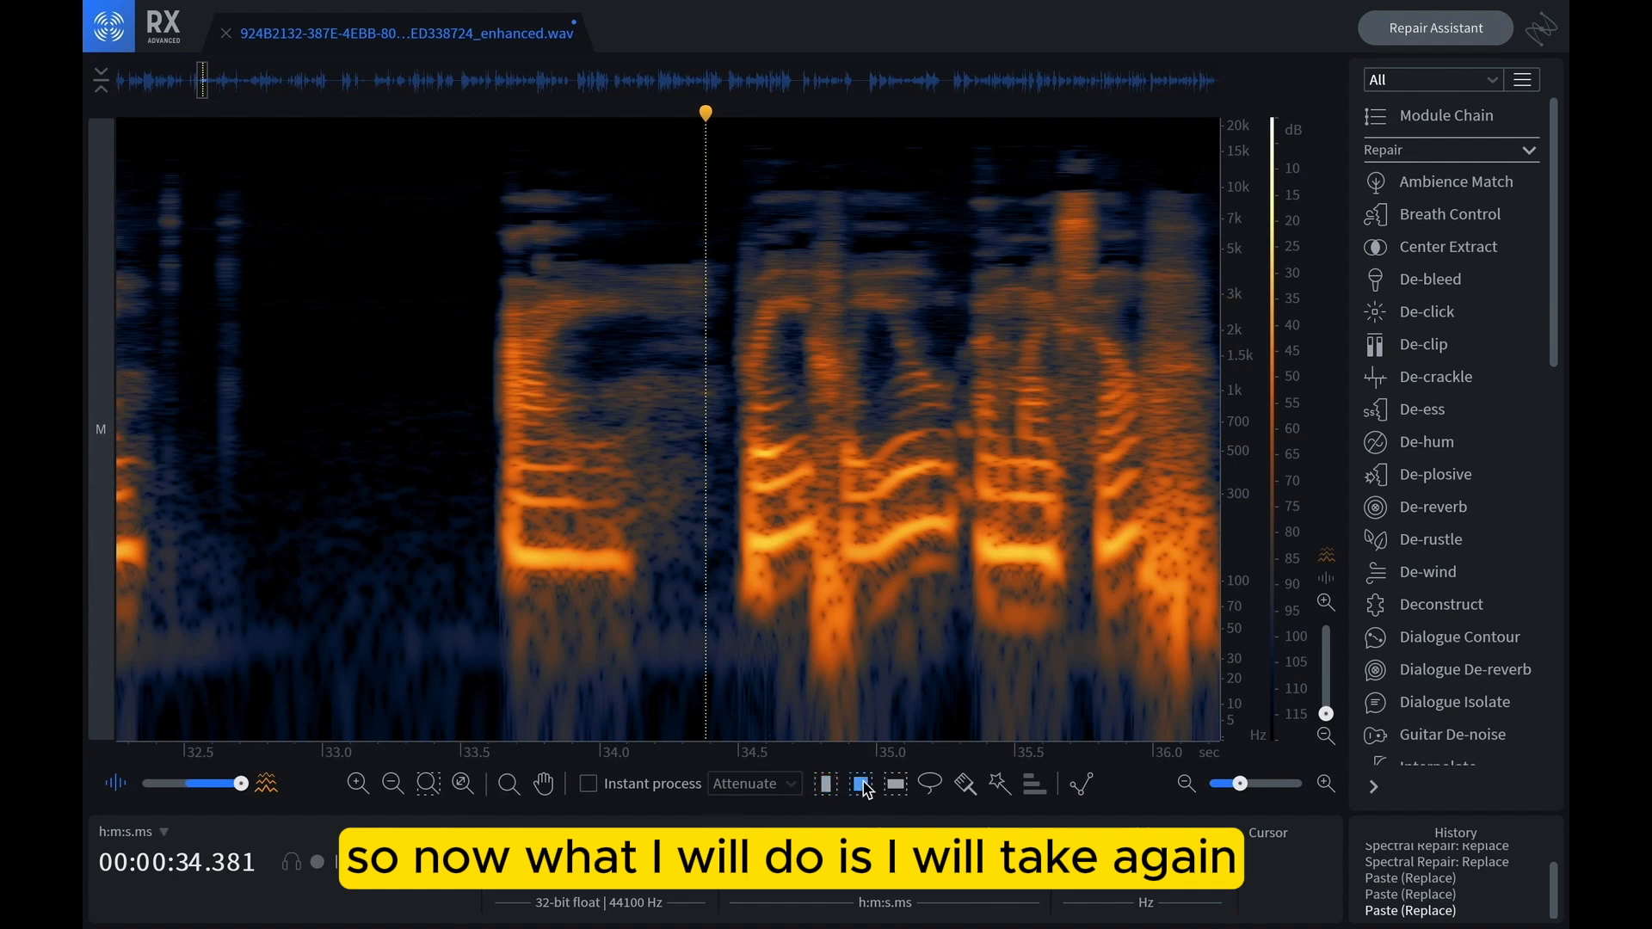
left_click_drag(674, 575, 719, 758)
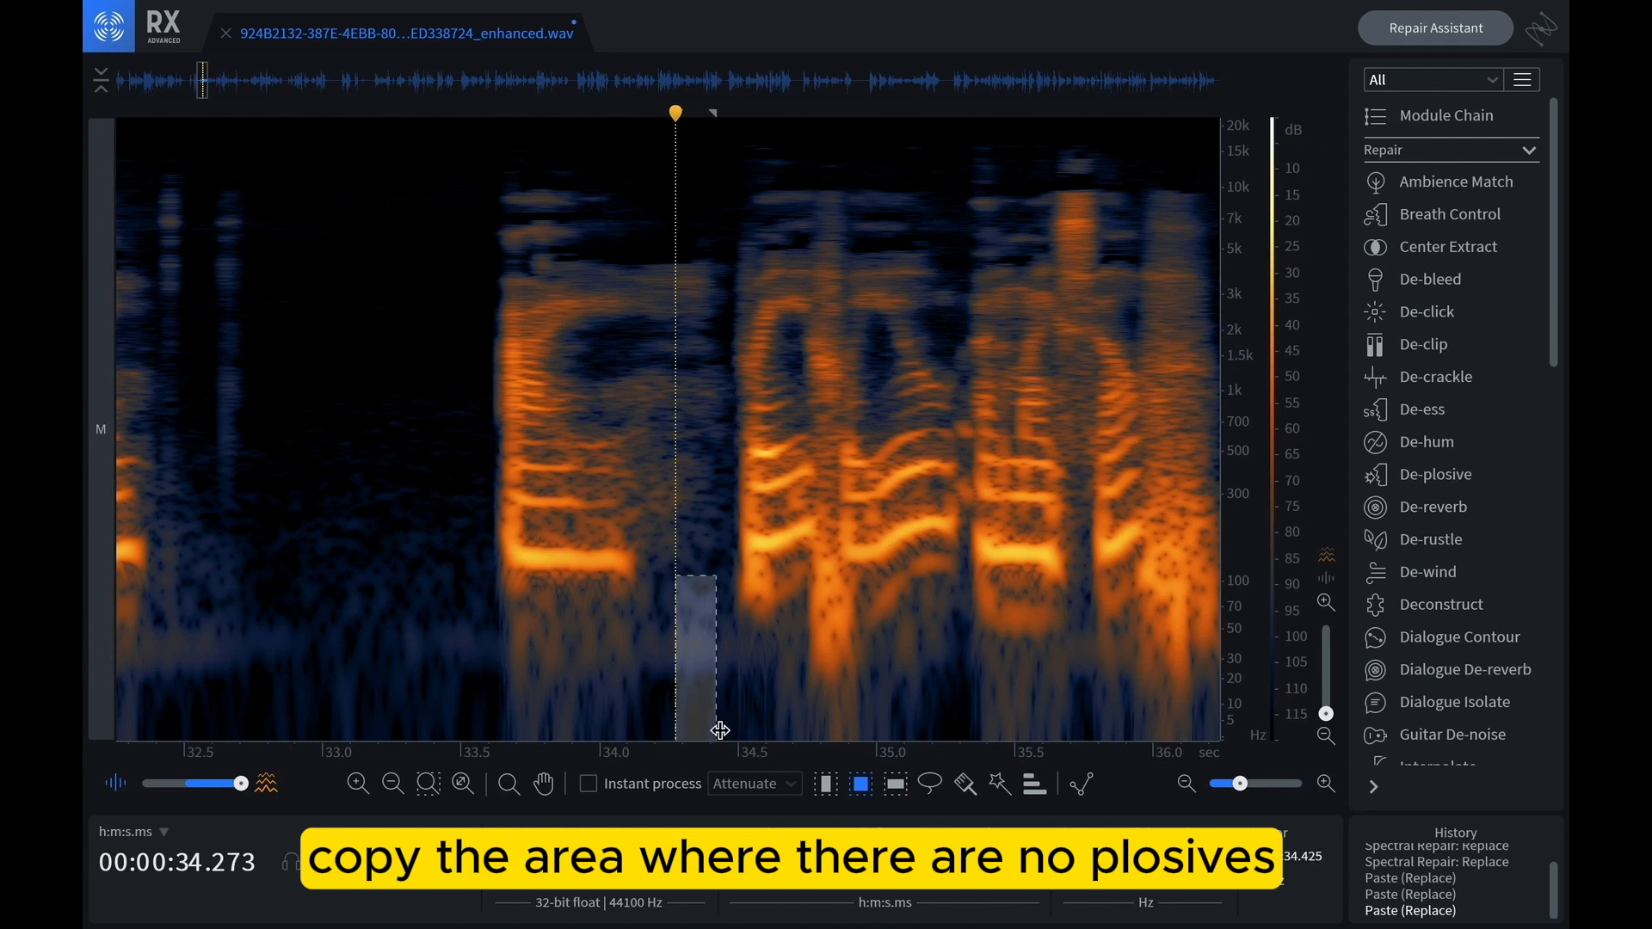
key("ctrl+c")
left_click(738, 608)
key("ctrl+v")
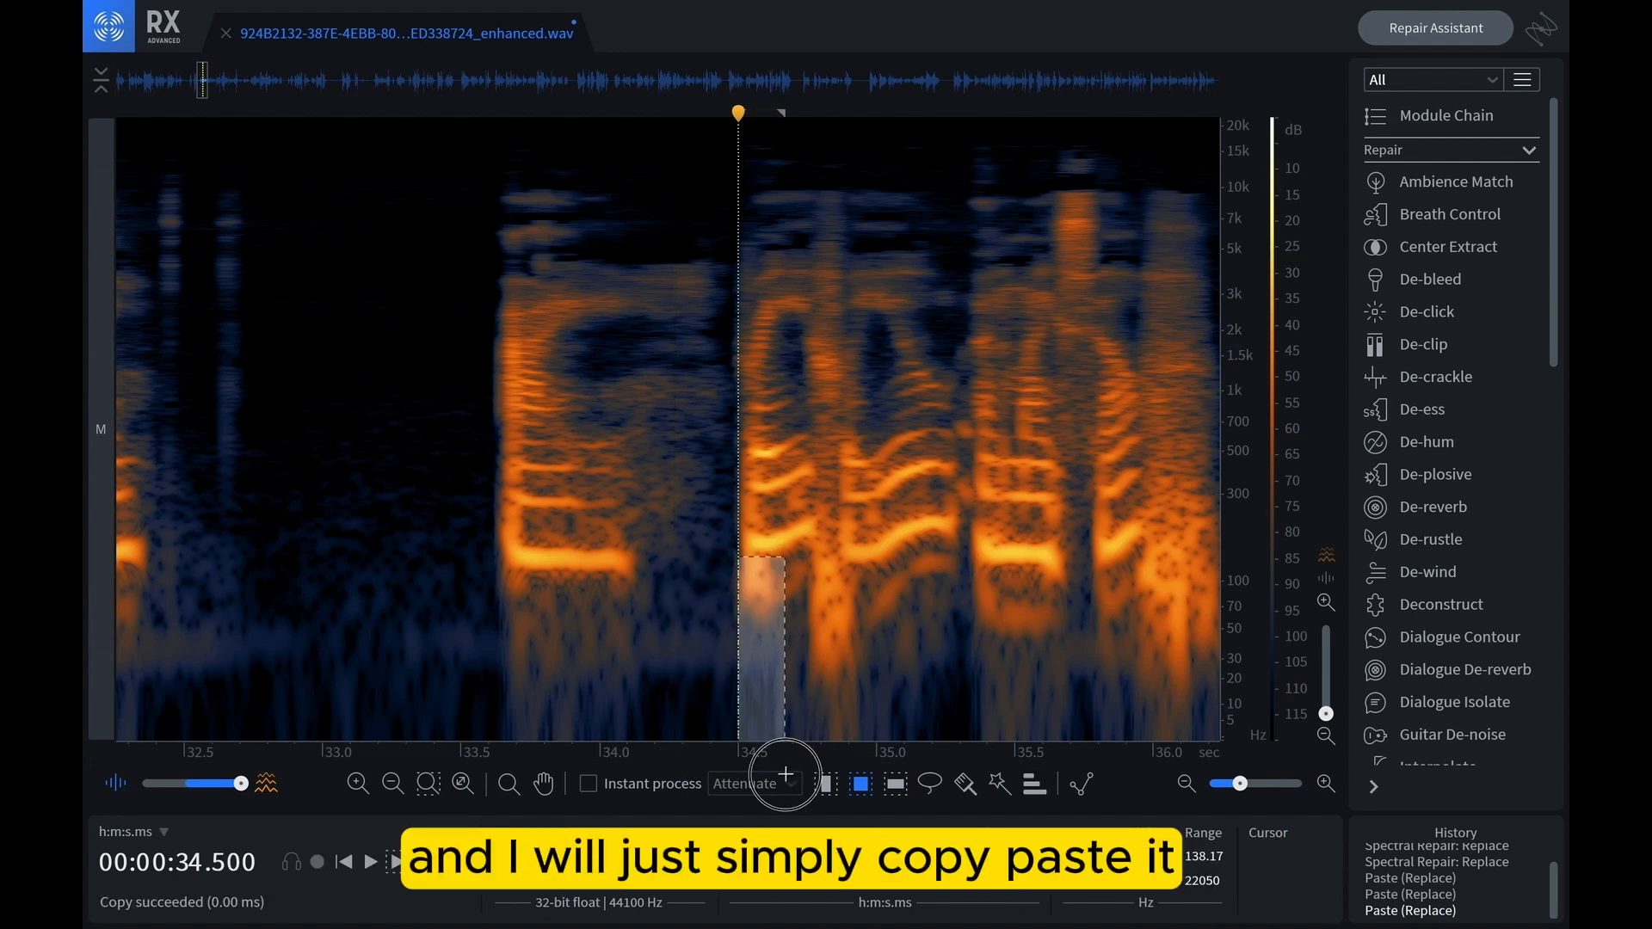
Play the voice from about 34.4 seconds, and play a time selection from 34.402 to 35.284 seconds to check the repaired word
left_click(715, 656)
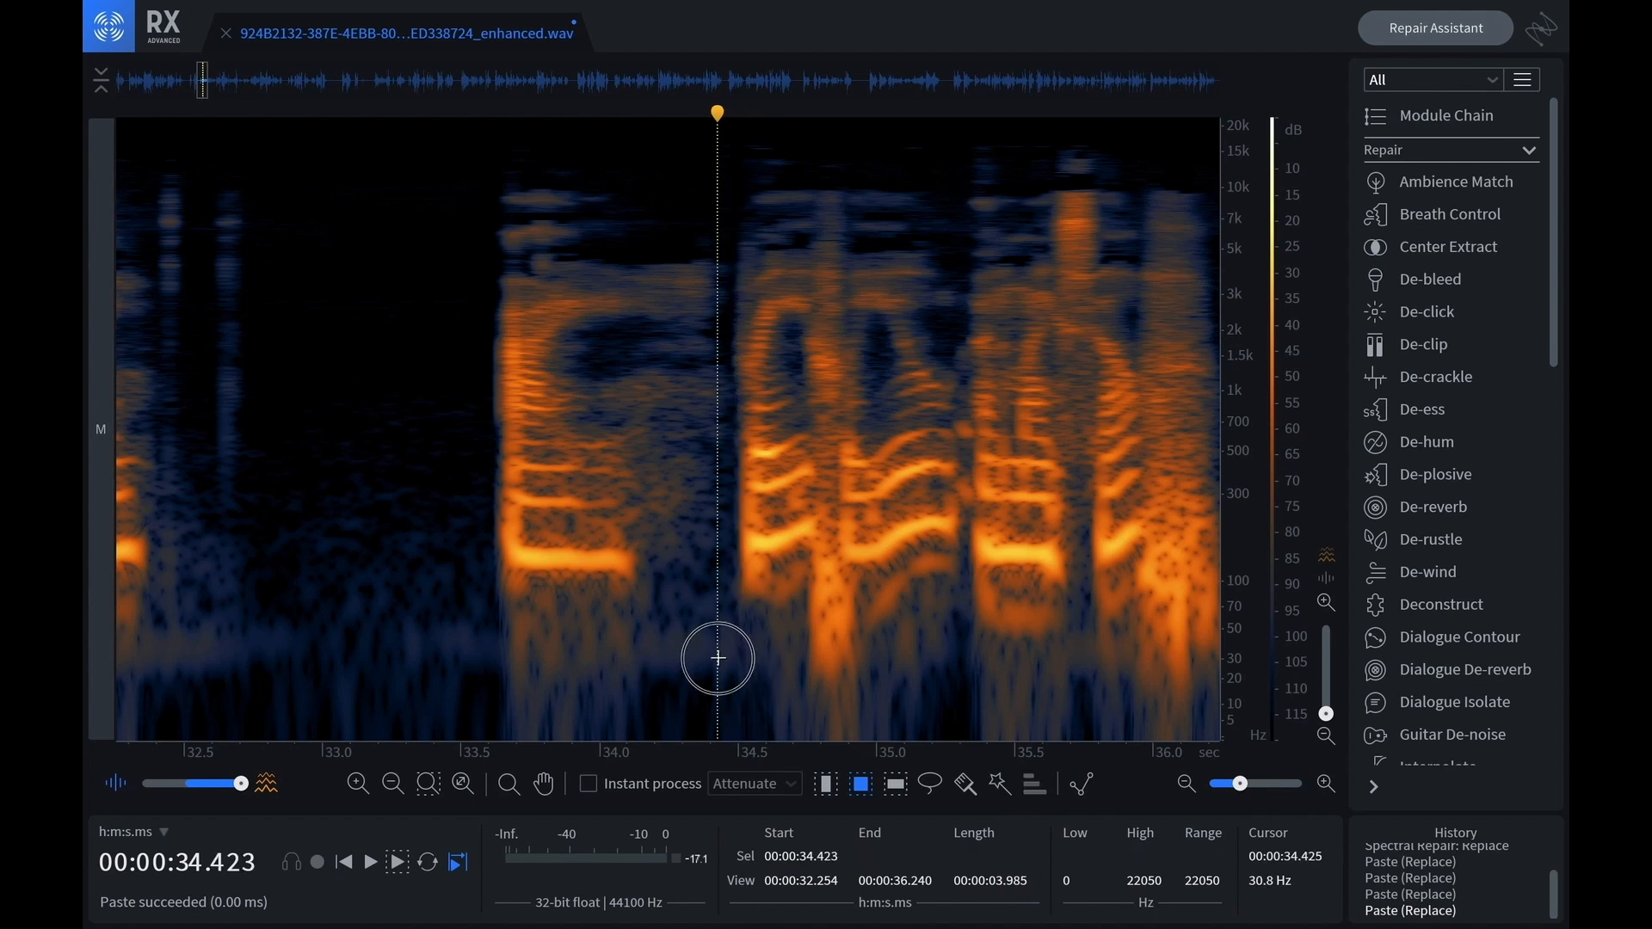
key("space")
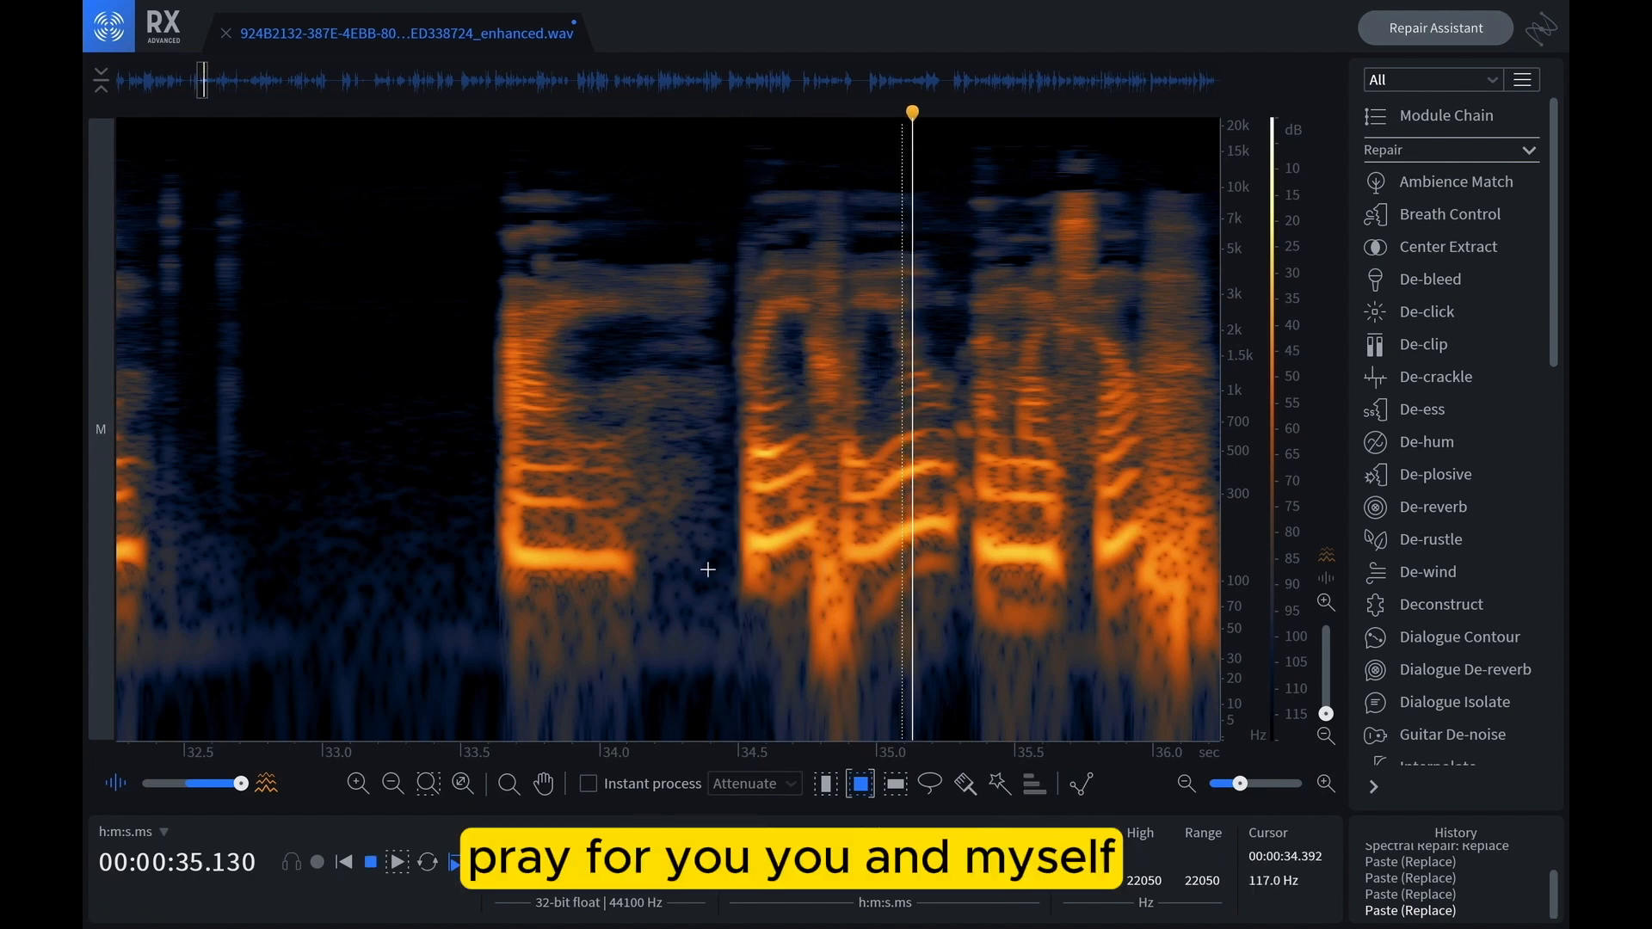
key("space")
left_click(708, 570)
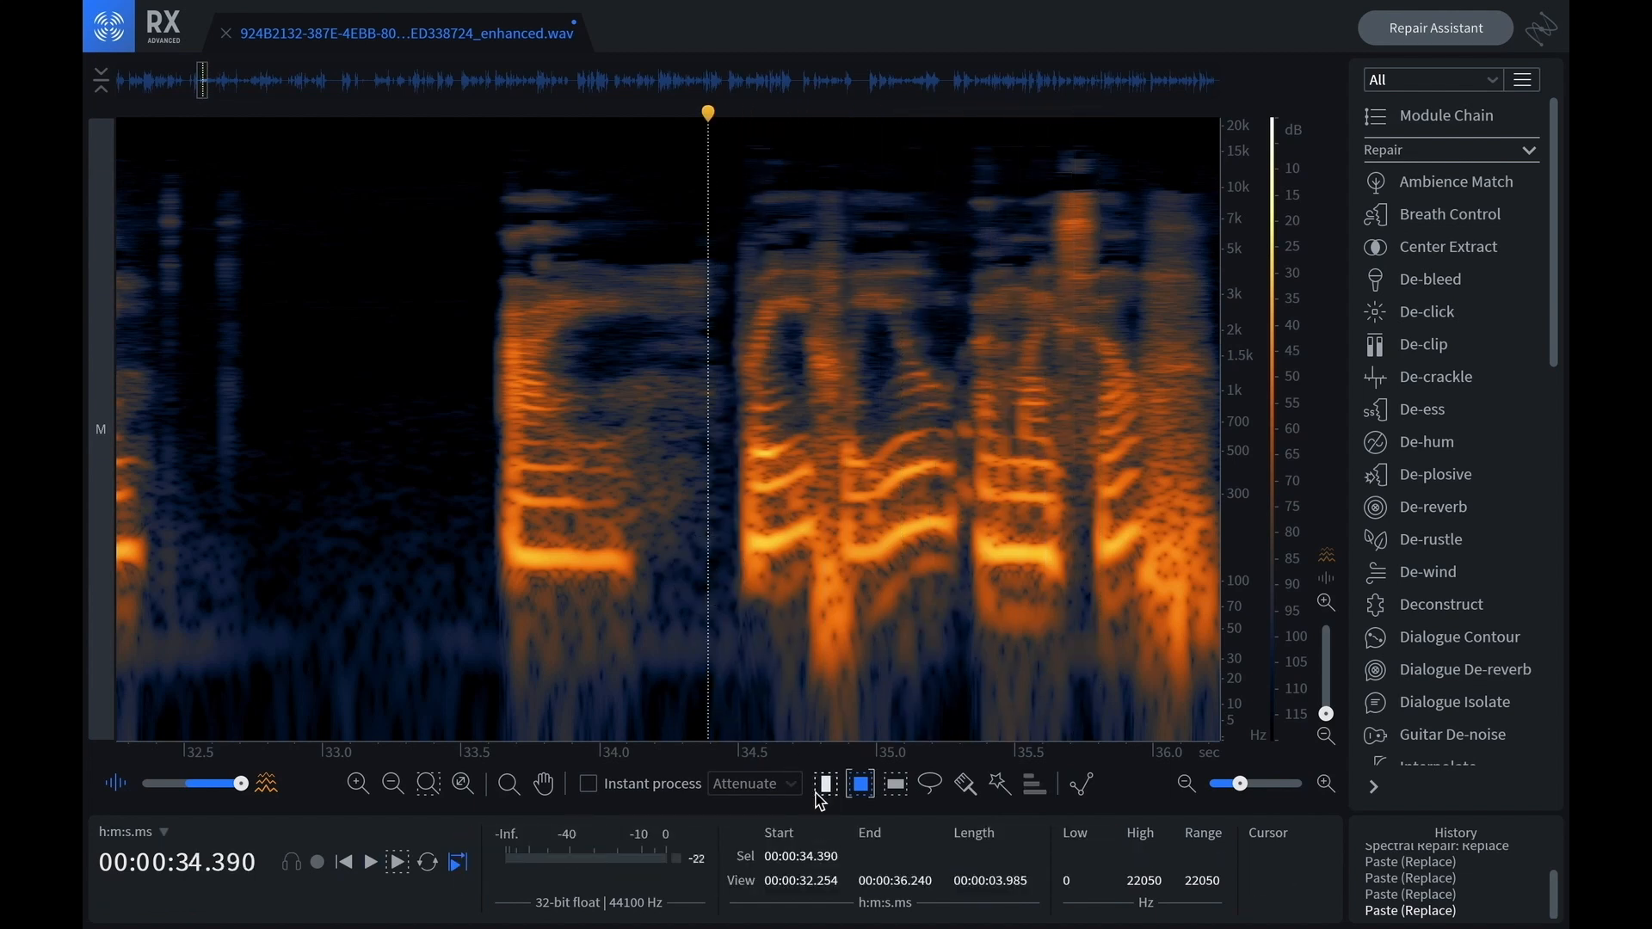
left_click_drag(711, 594, 955, 627)
key("space")
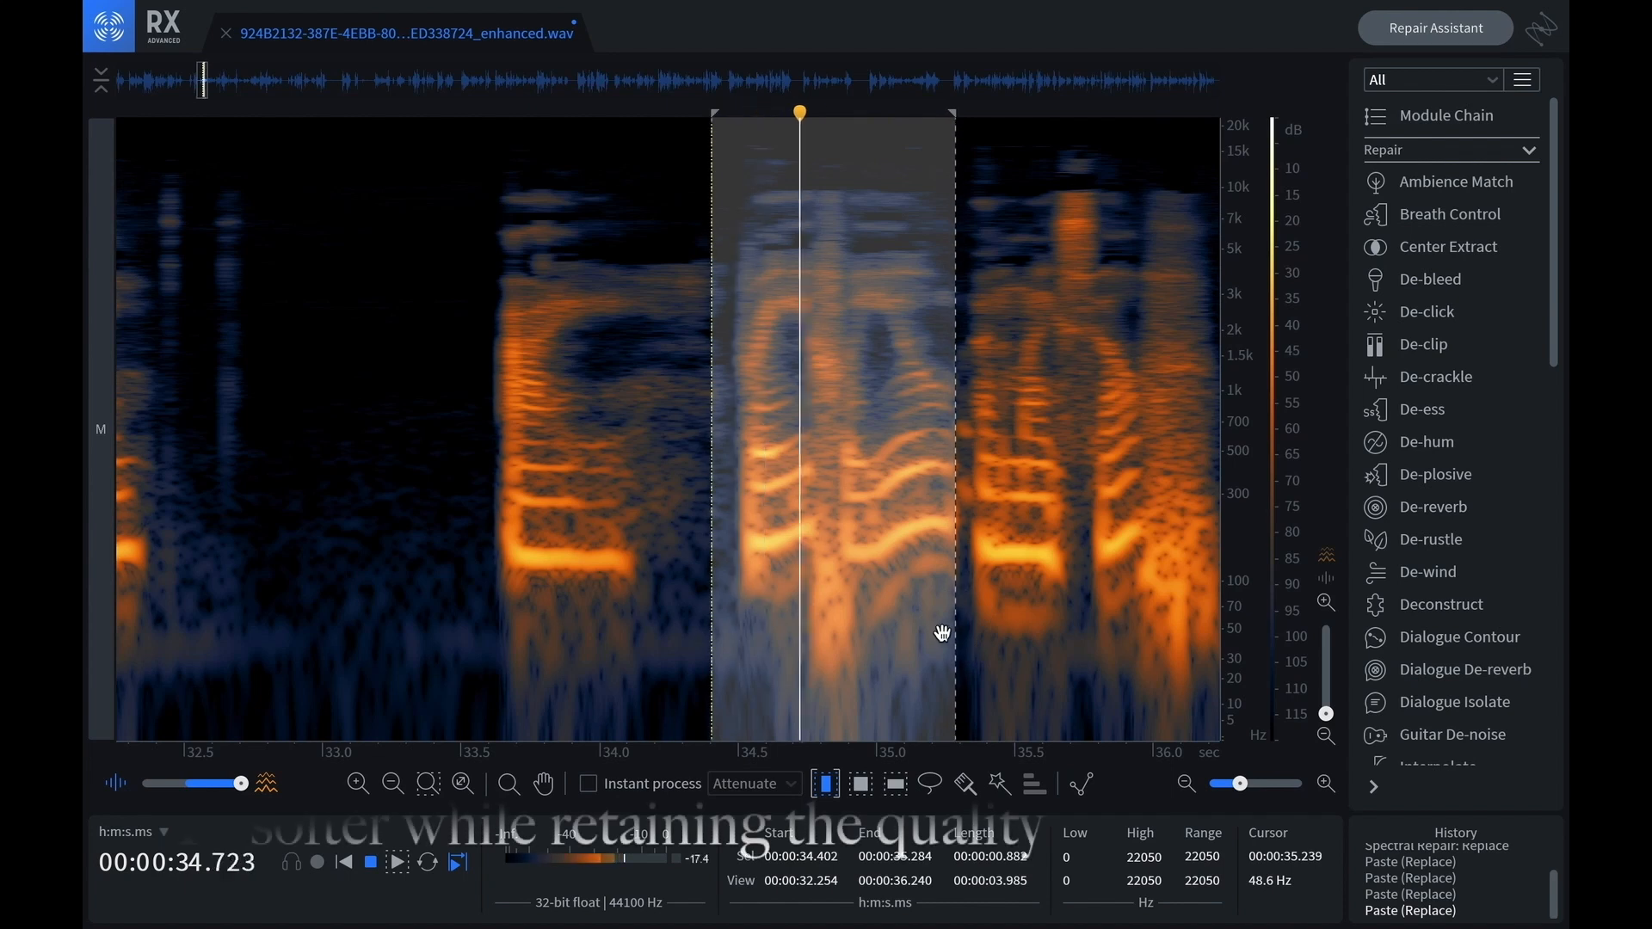
Play the repaired word, undo the last paste, and play the selection from 34.390 to 35.258 seconds to compare the "P"
key("space")
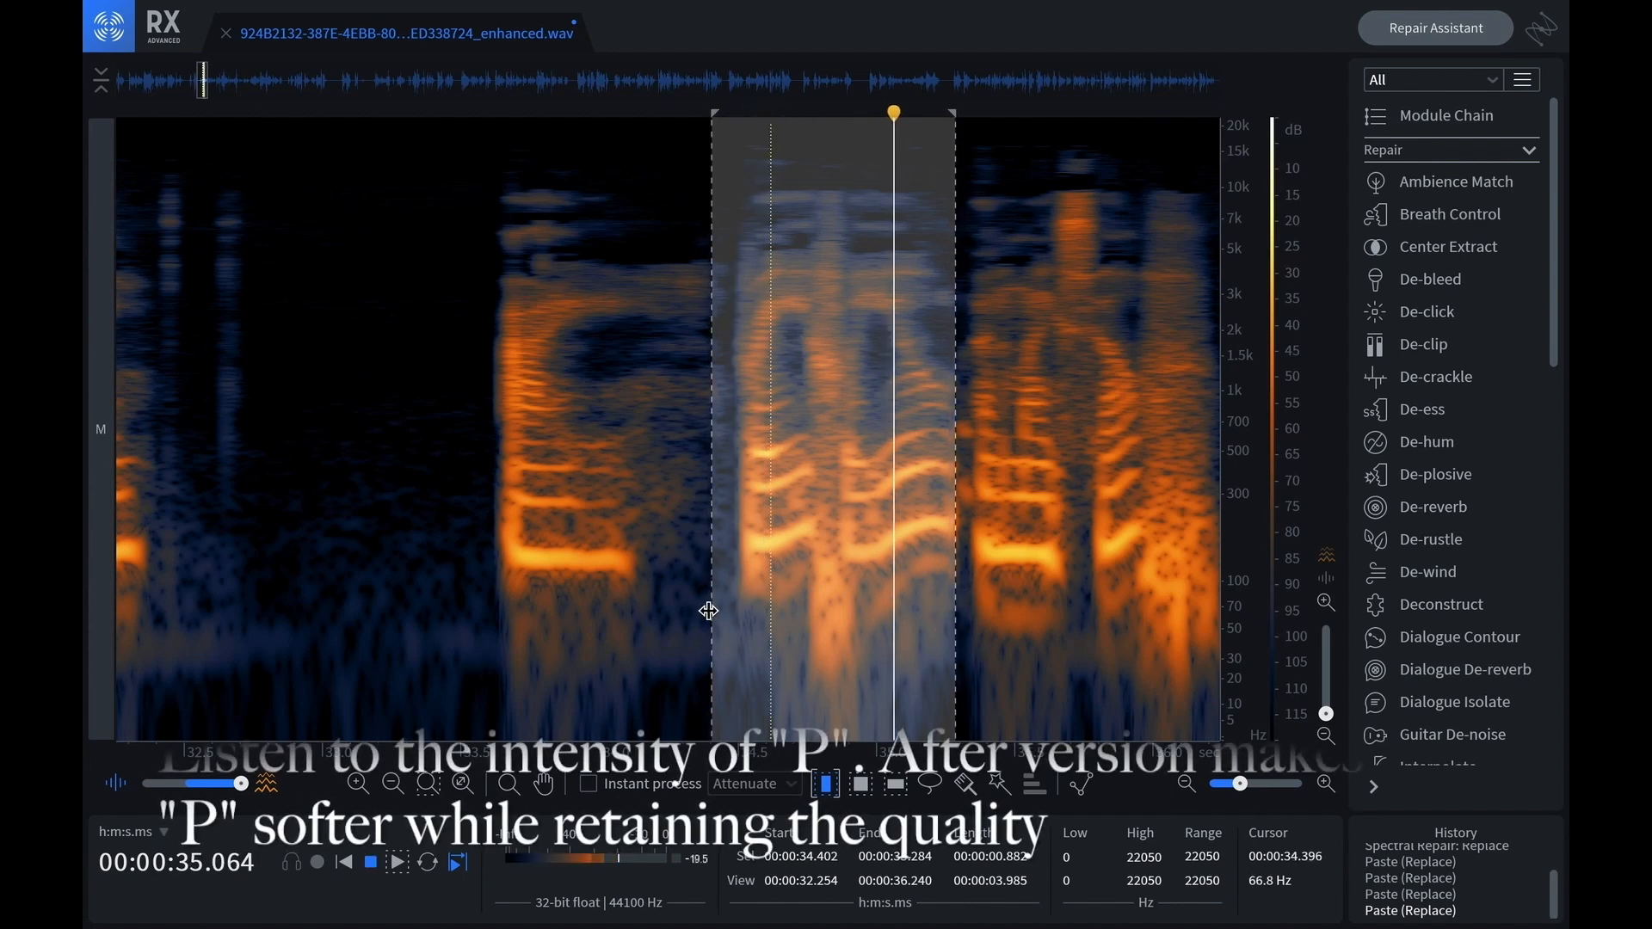
key("space")
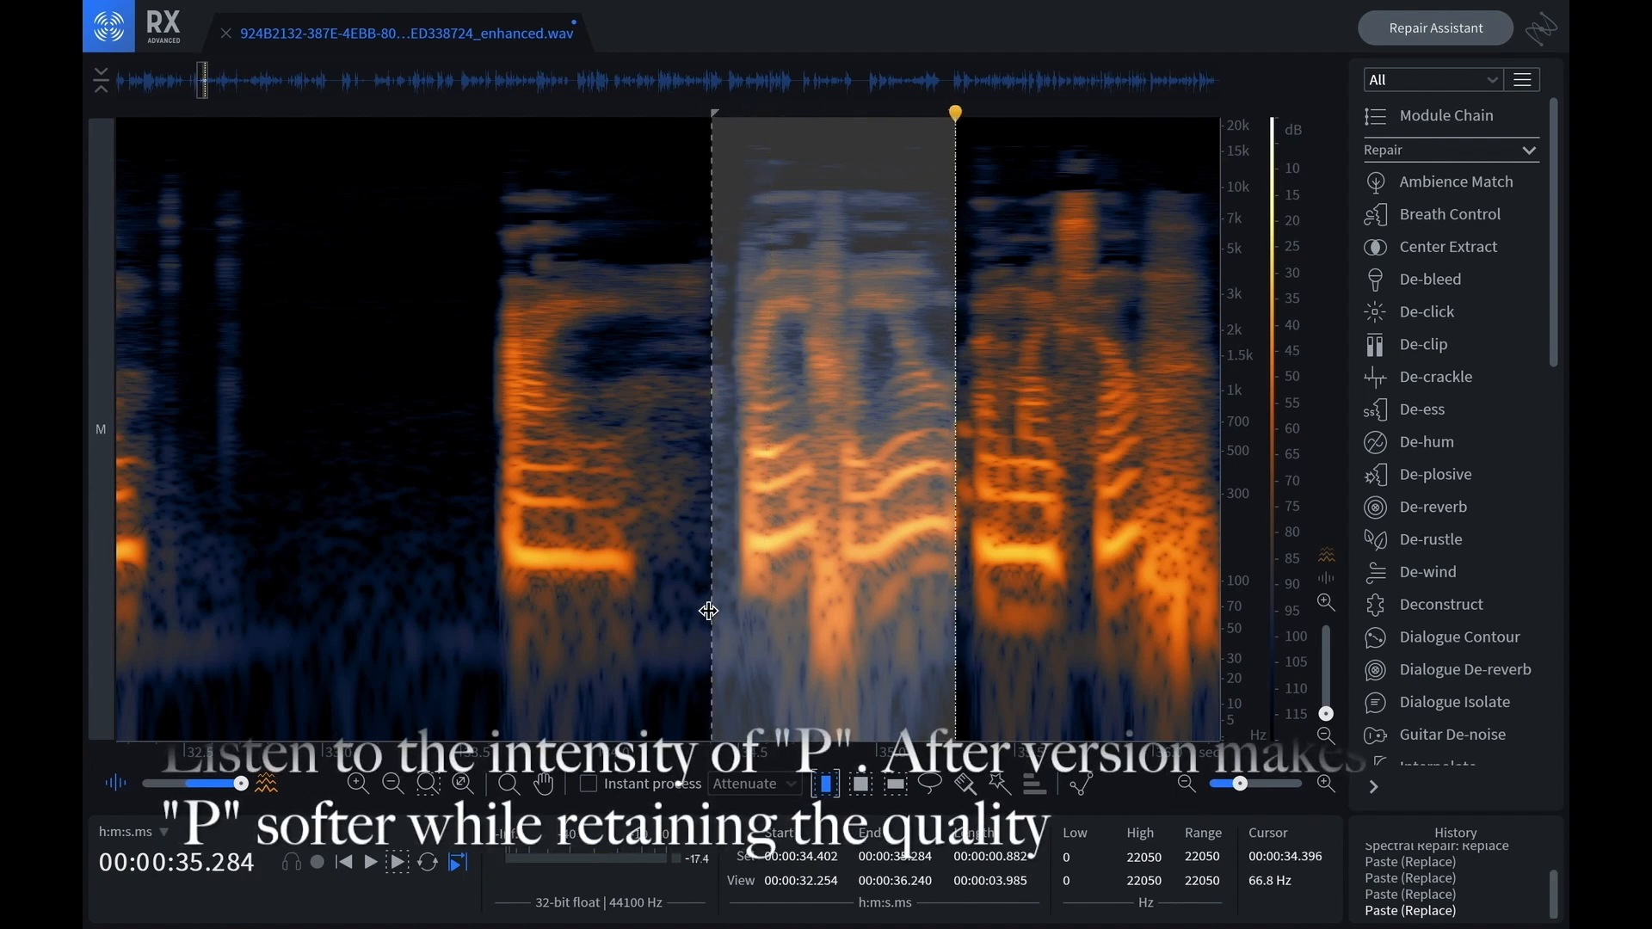
key("ctrl+z")
left_click(708, 612)
left_click_drag(708, 612, 945, 661)
key("space")
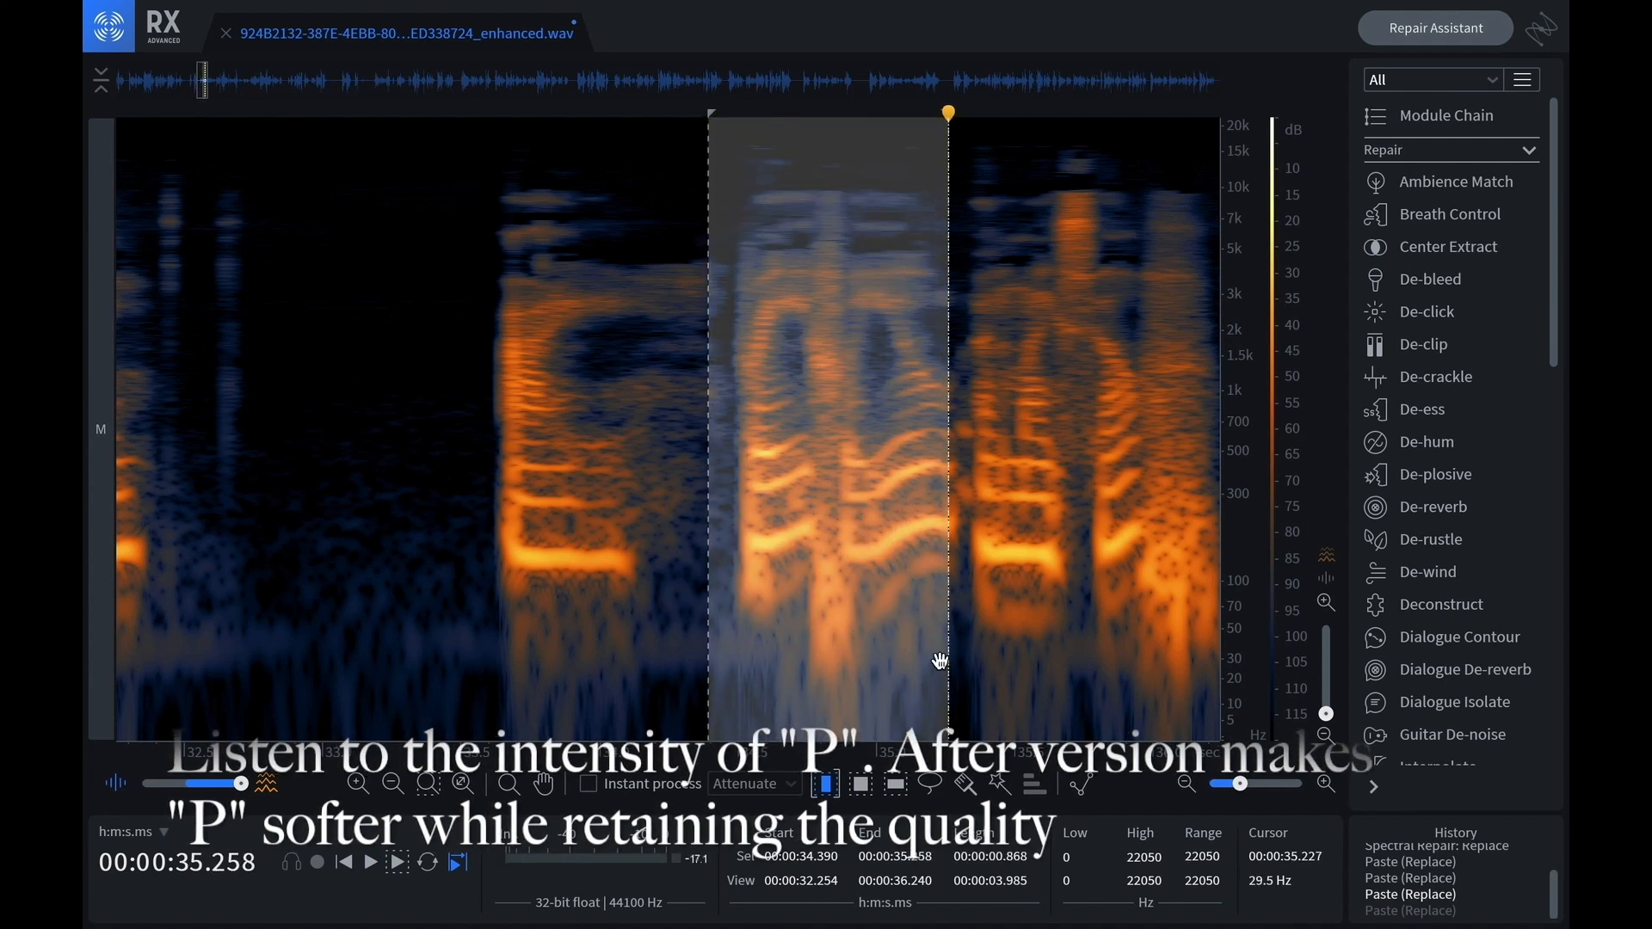
key("space")
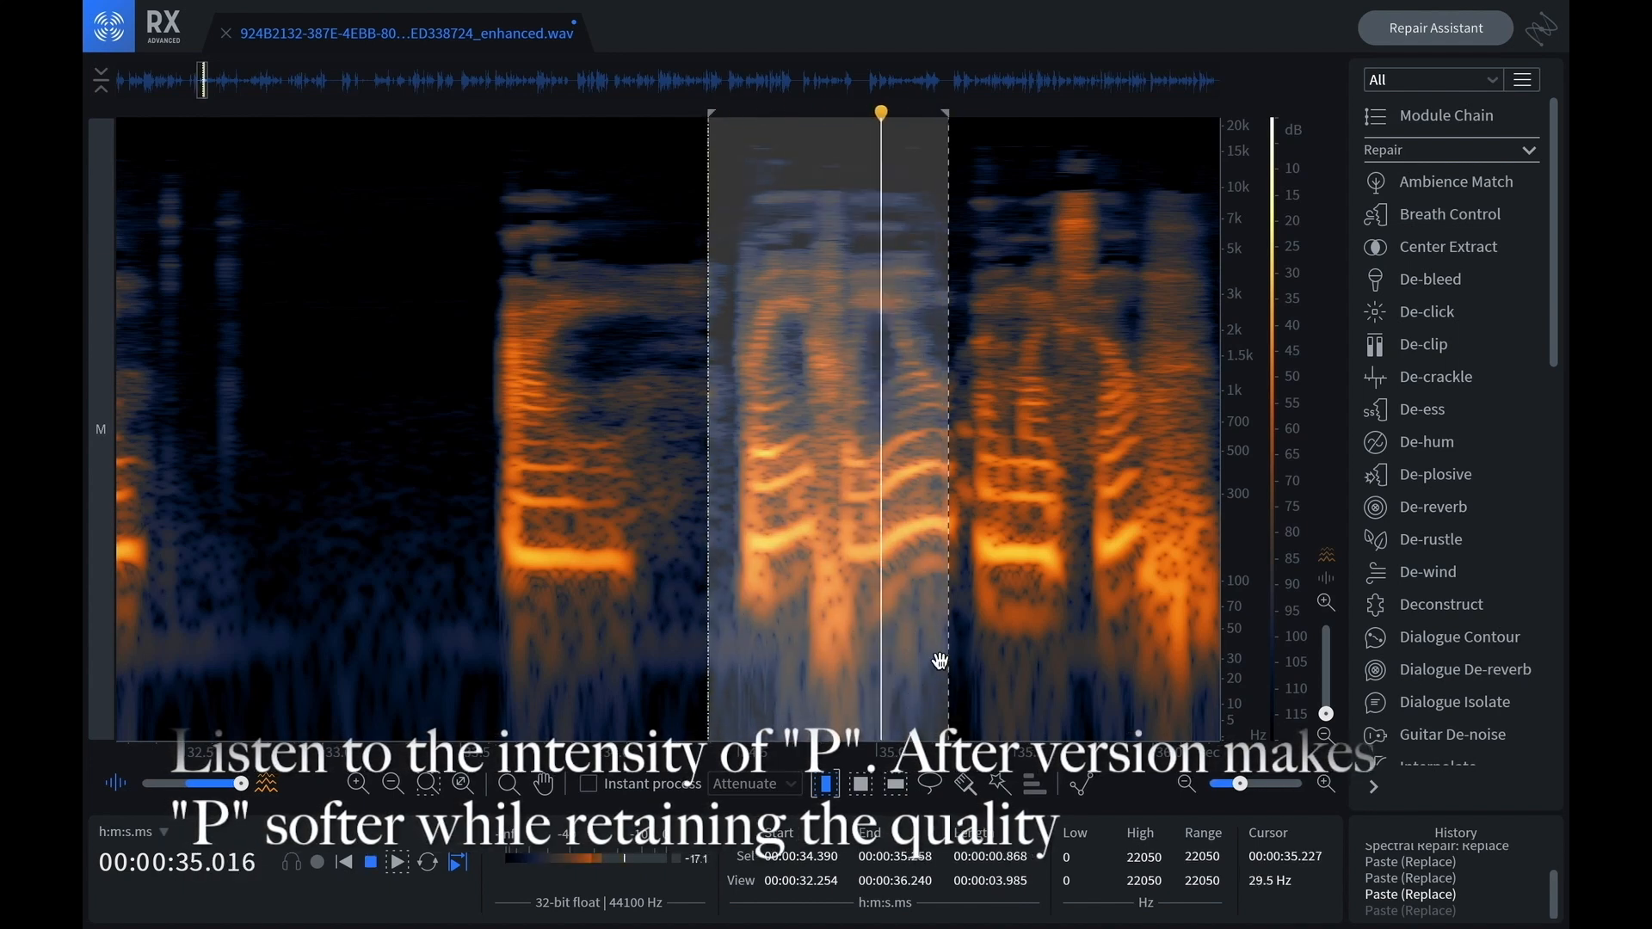
Redo the last paste, play the word again, undo the paste, and clear the time selection
key("ctrl+shift+z")
key("space")
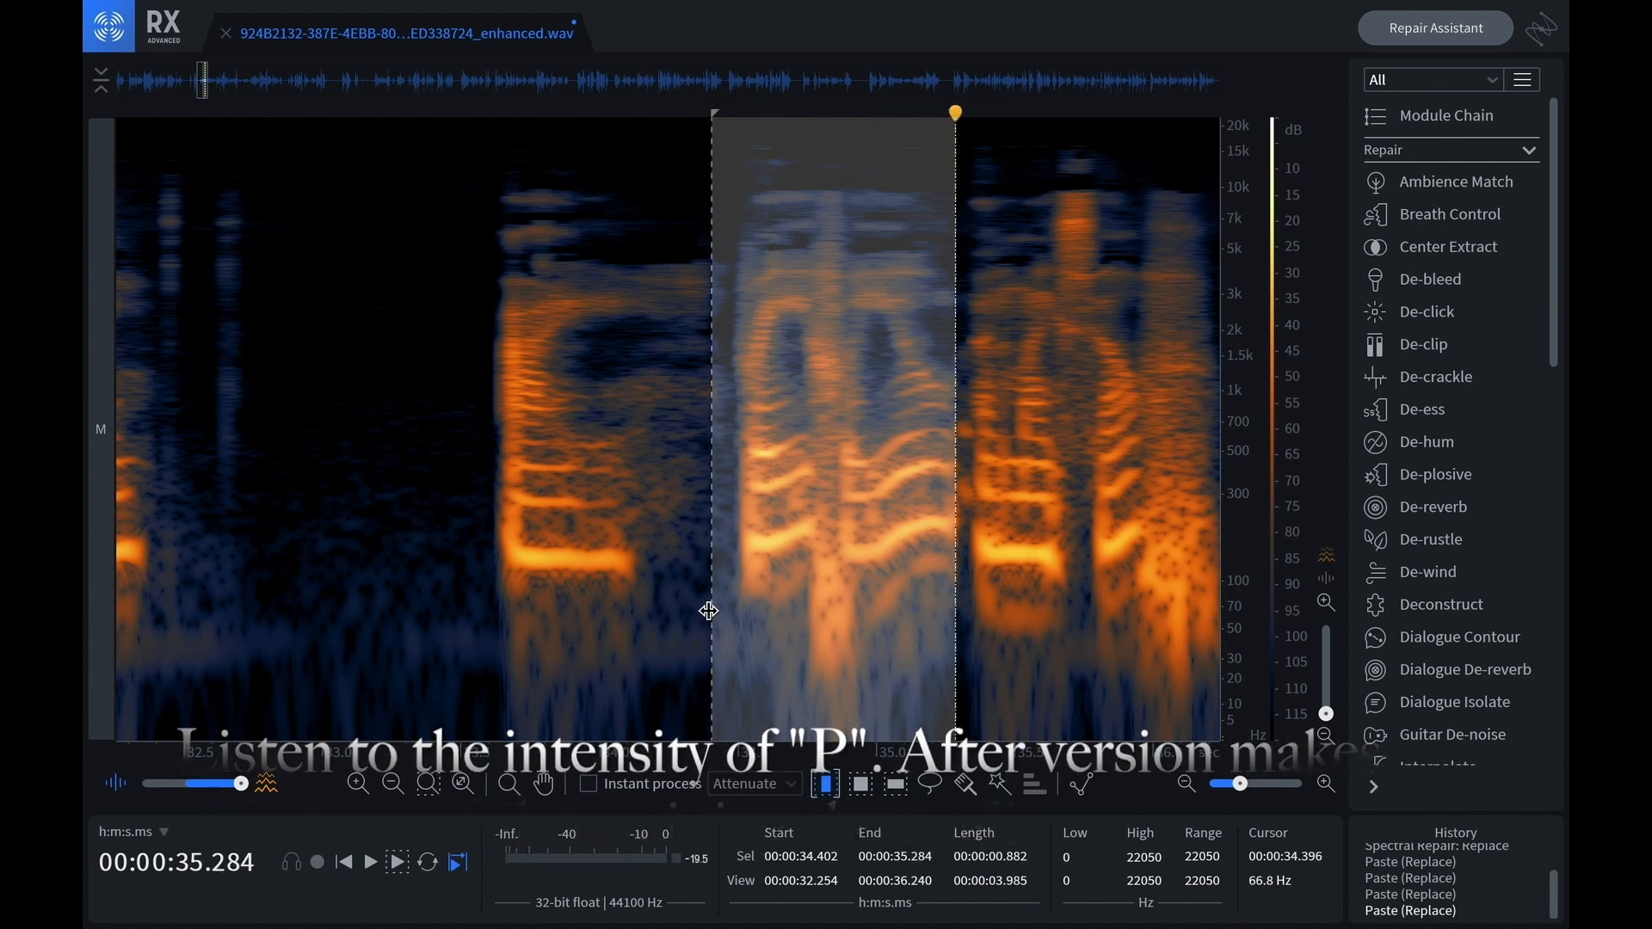
key("ctrl+z")
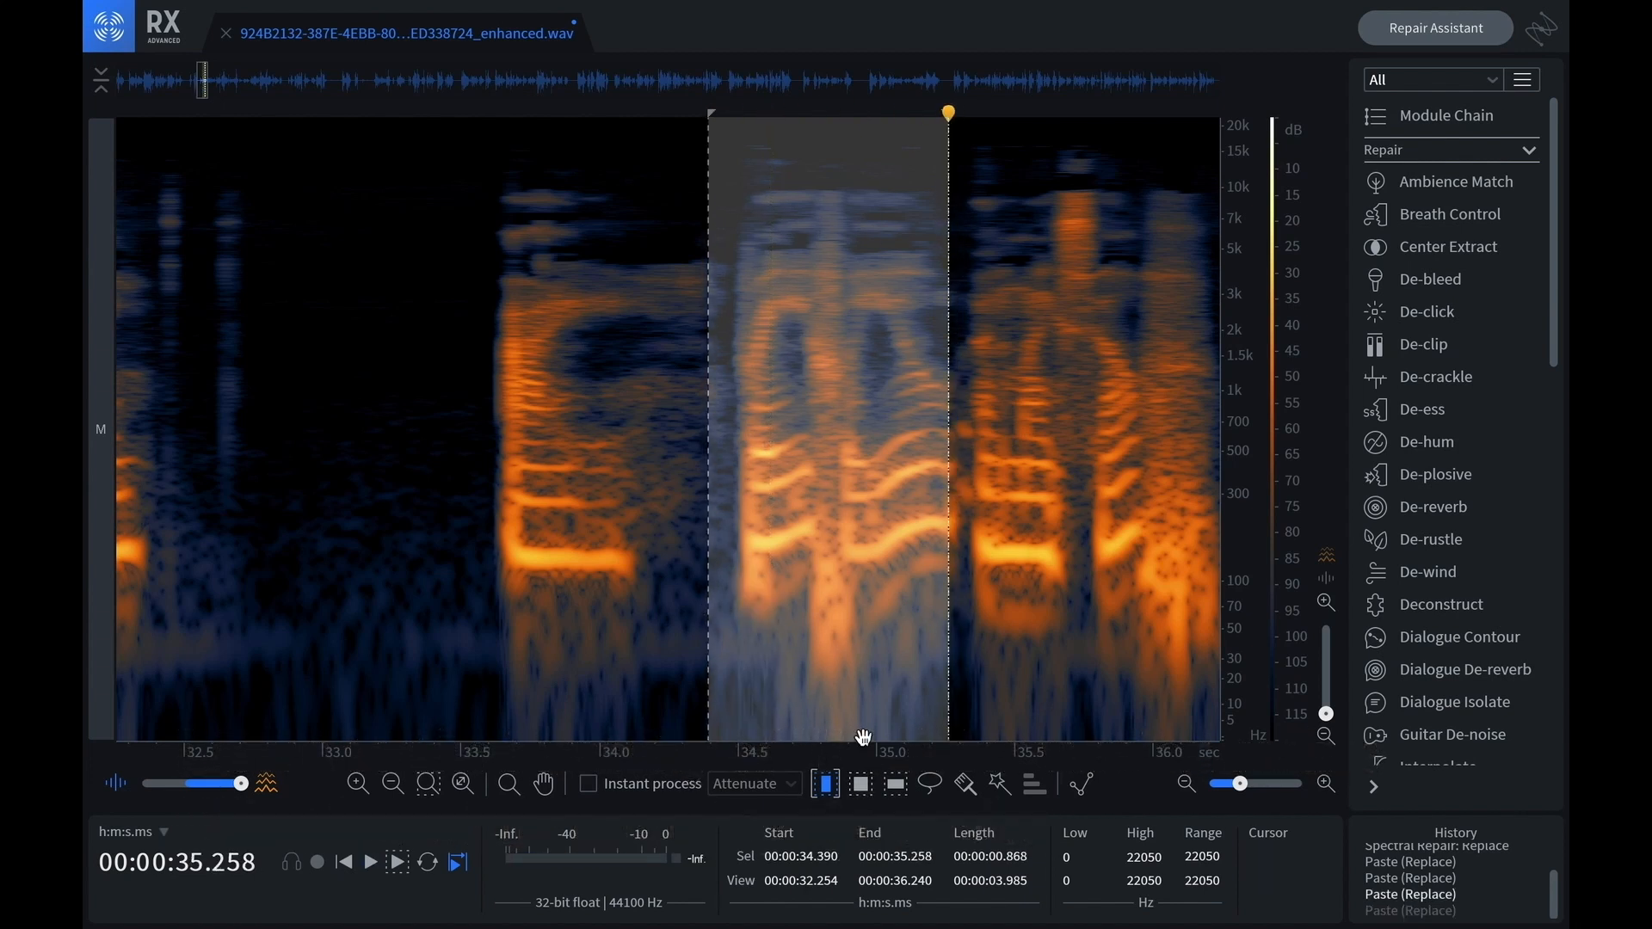
left_click(648, 645)
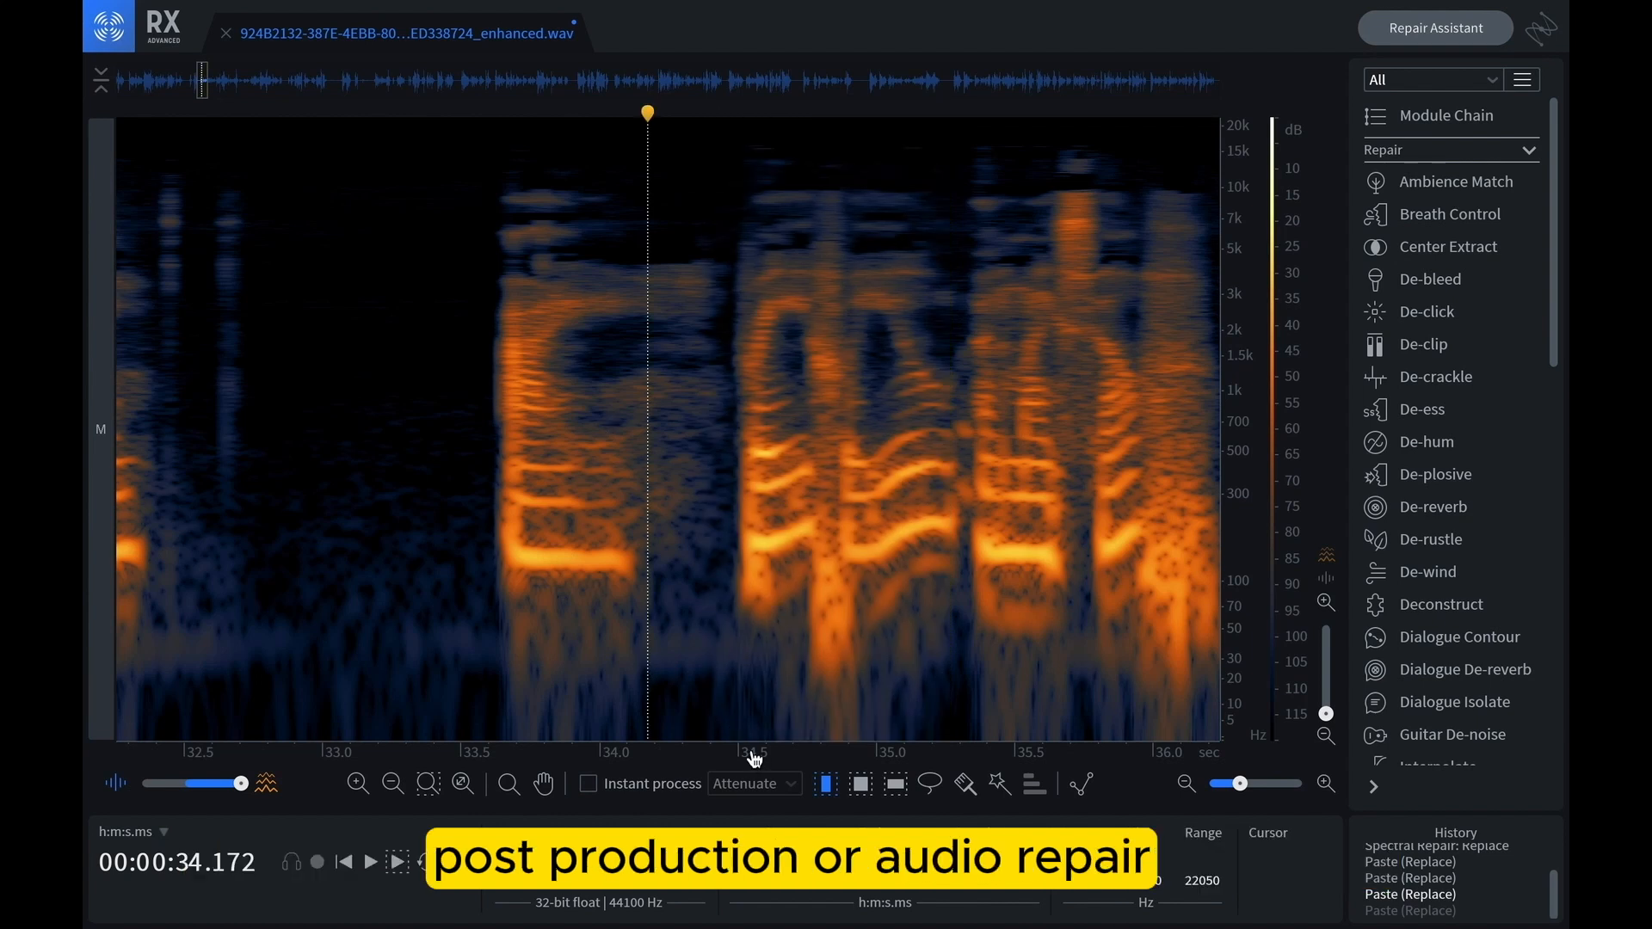
In C00 Opening-Closing Credits RAW NEW.wav, select about 5.4 seconds of audio starting at 10.000 seconds and remove Marker 1
scroll(755, 758, "down", 2)
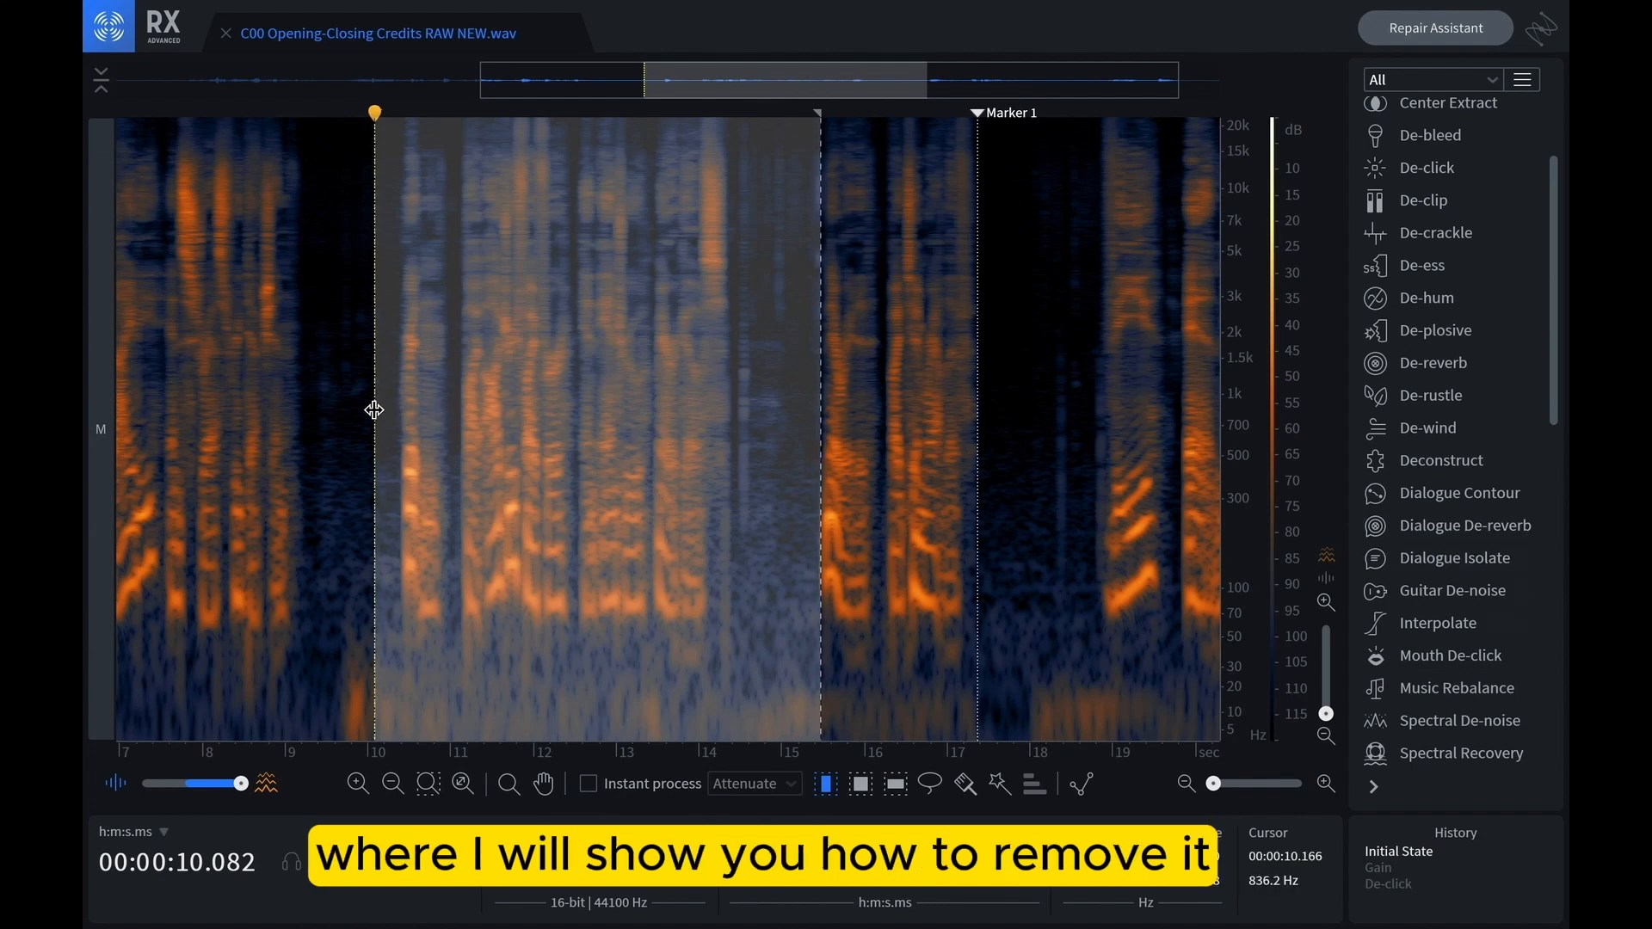
left_click_drag(369, 406, 818, 471)
right_click(984, 124)
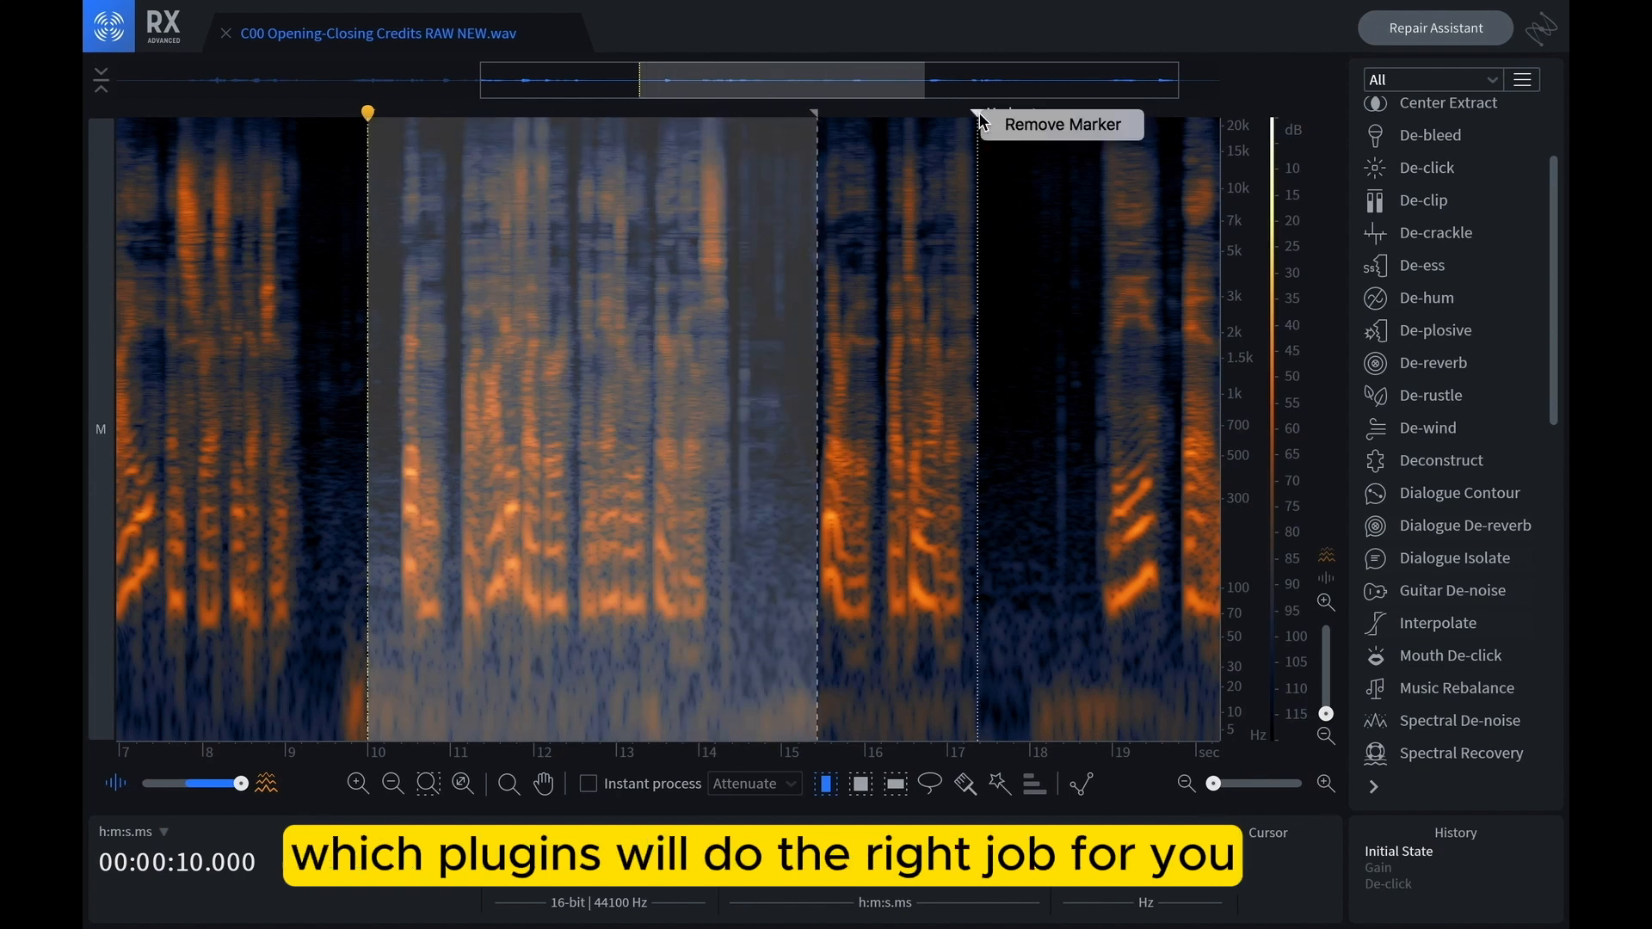
left_click(990, 130)
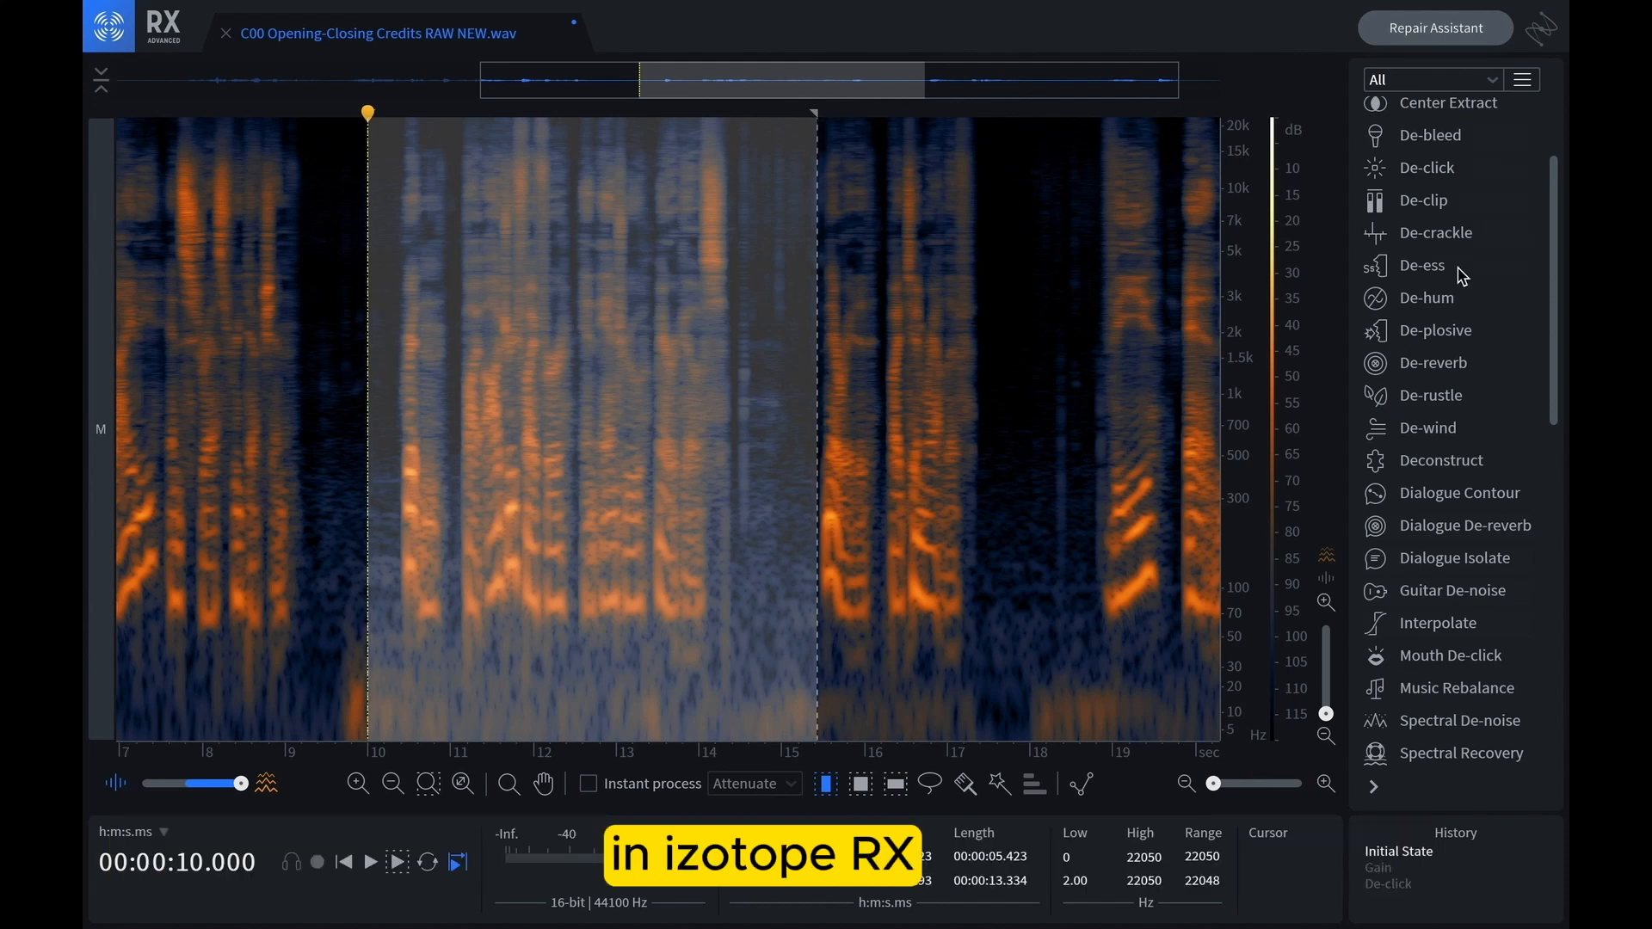
Open the De-click, Mouth De-click and De-crackle modules and arrange their windows so all three can be seen
scroll(1457, 258, "up", 3)
left_click(1445, 317)
scroll(1468, 464, "down", 3)
scroll(1441, 559, "down", 4)
left_click(1446, 569)
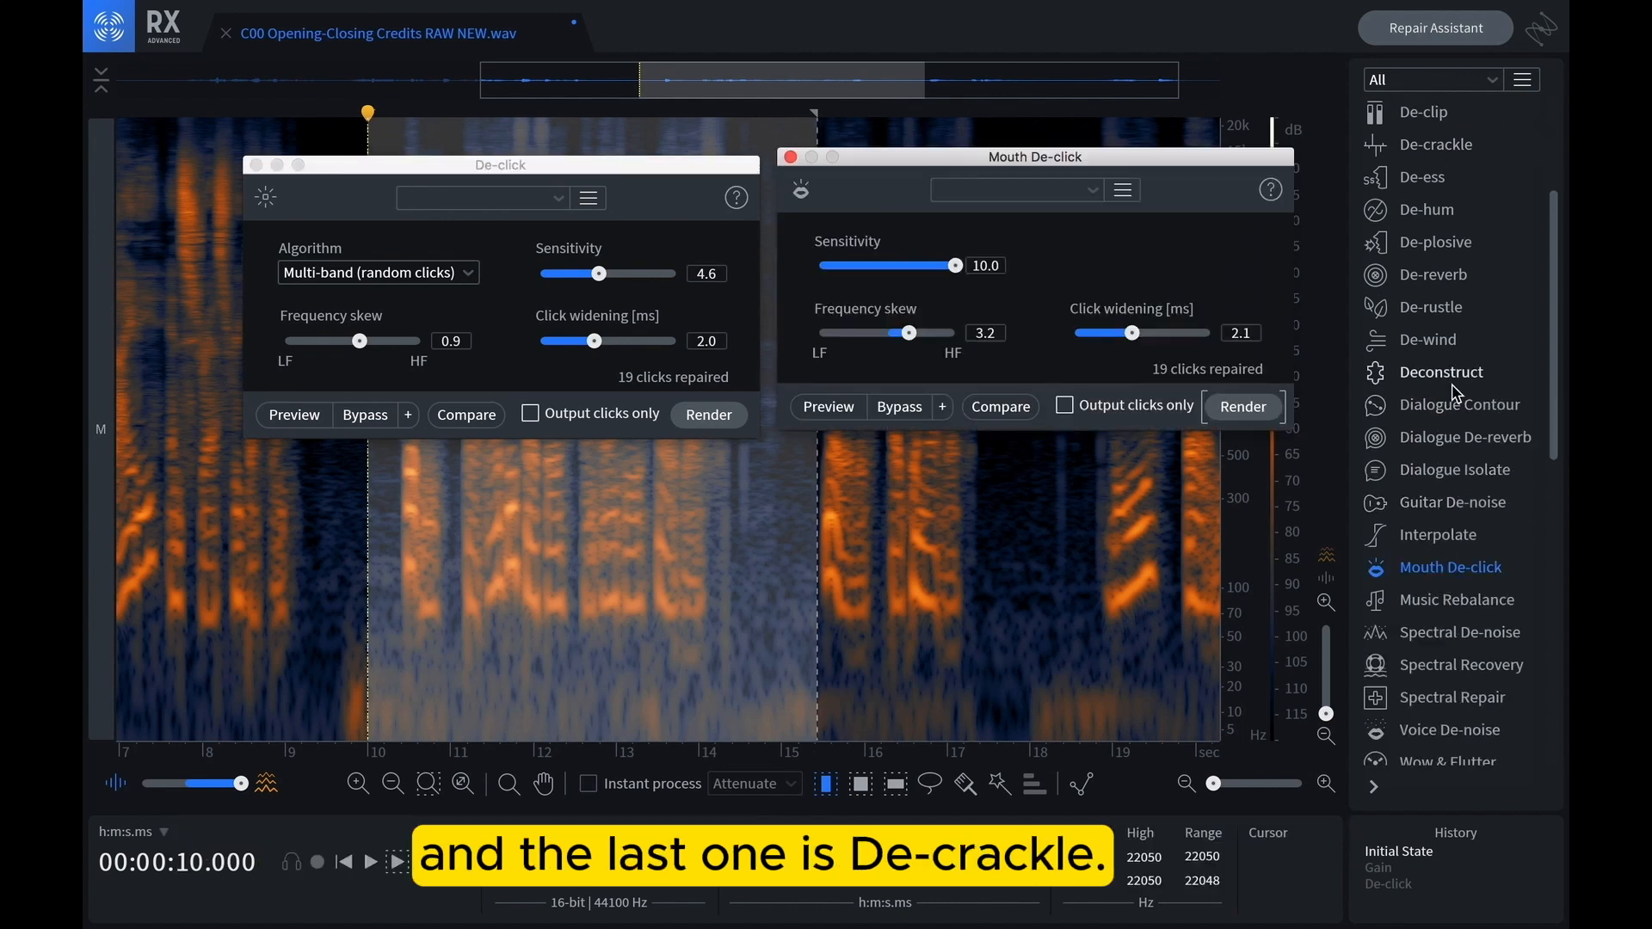
scroll(1458, 388, "up", 4)
left_click(1436, 284)
left_click_drag(1063, 251, 821, 526)
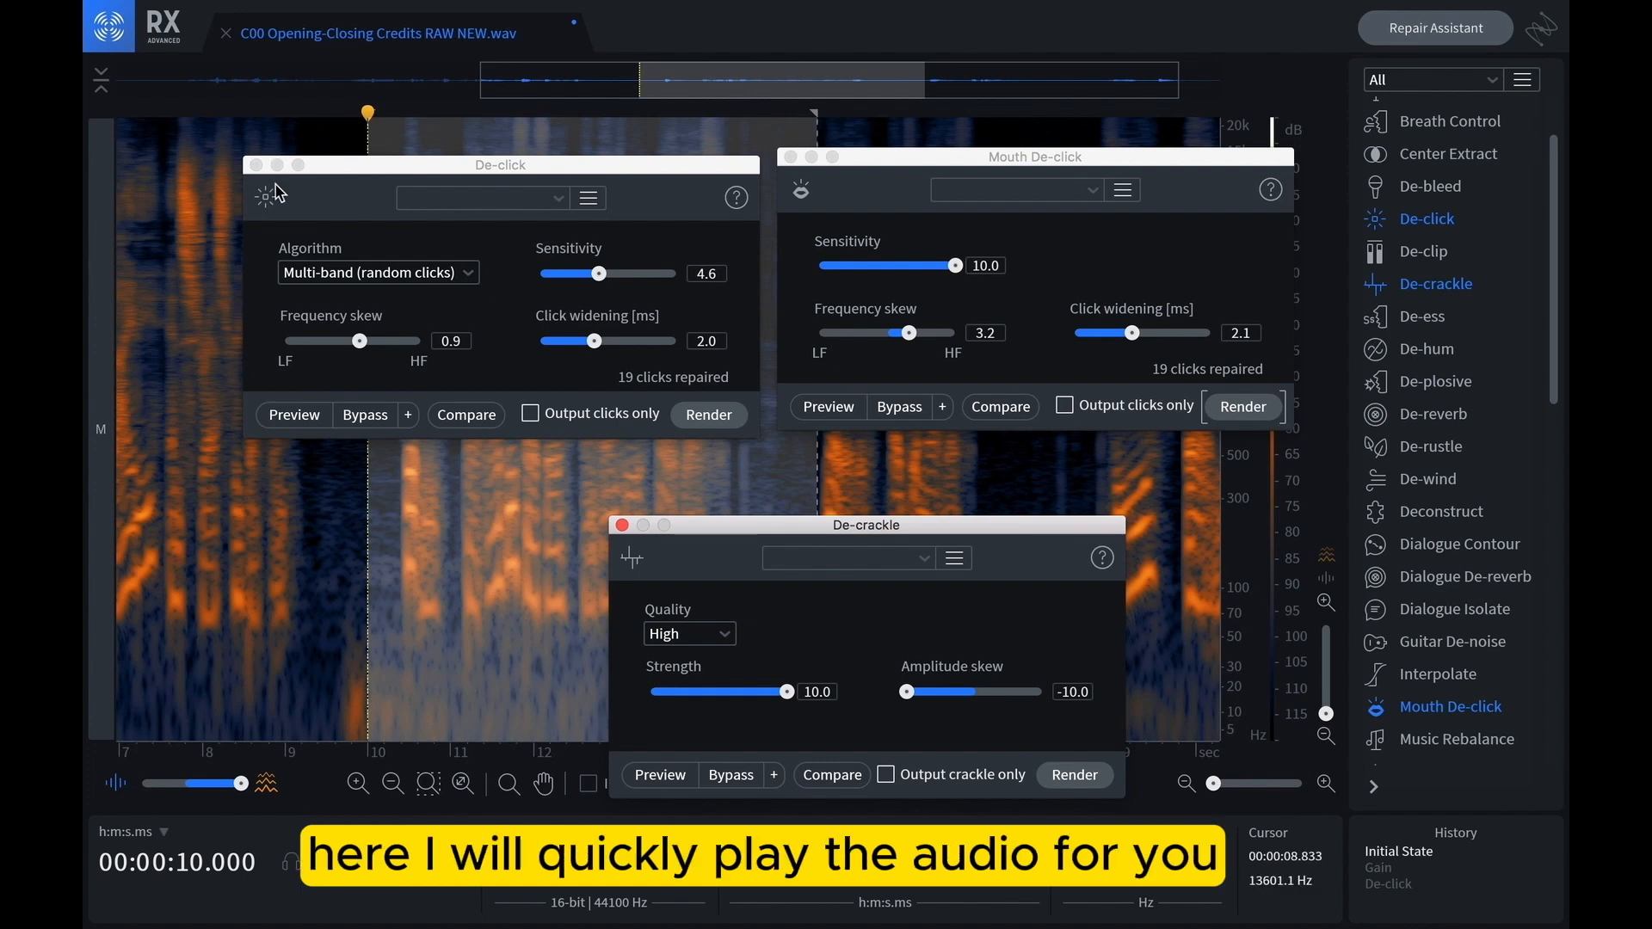
Close the Mouth De-click, De-click and De-crackle windows and play the selection starting at 10.000 seconds
left_click(790, 157)
left_click(255, 164)
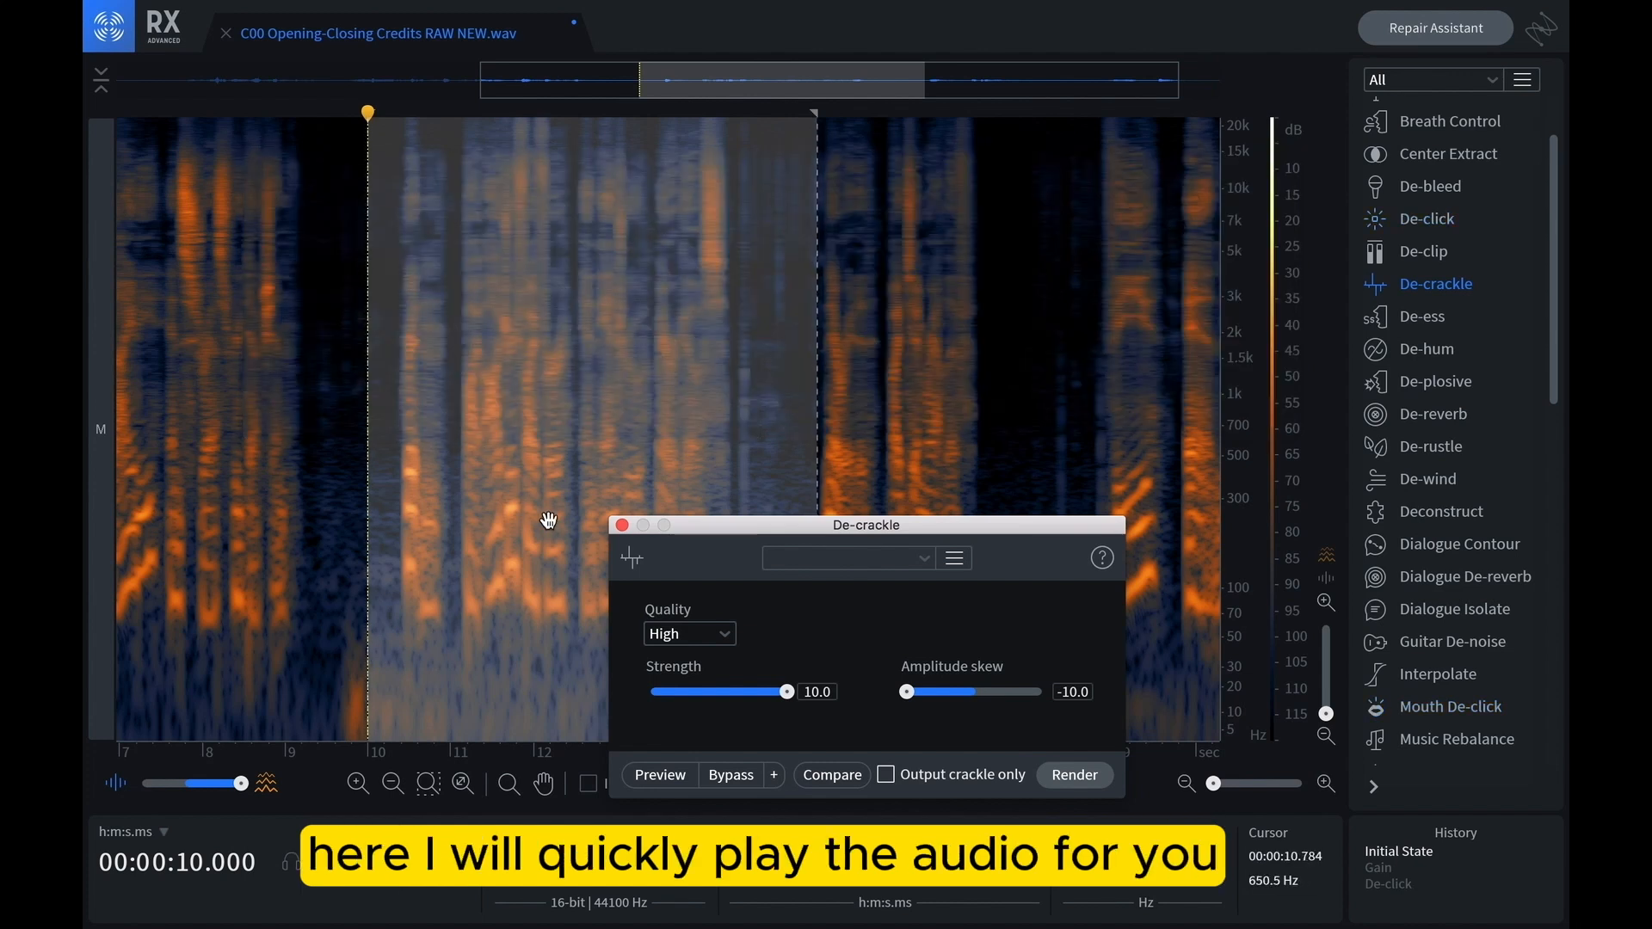
left_click(621, 525)
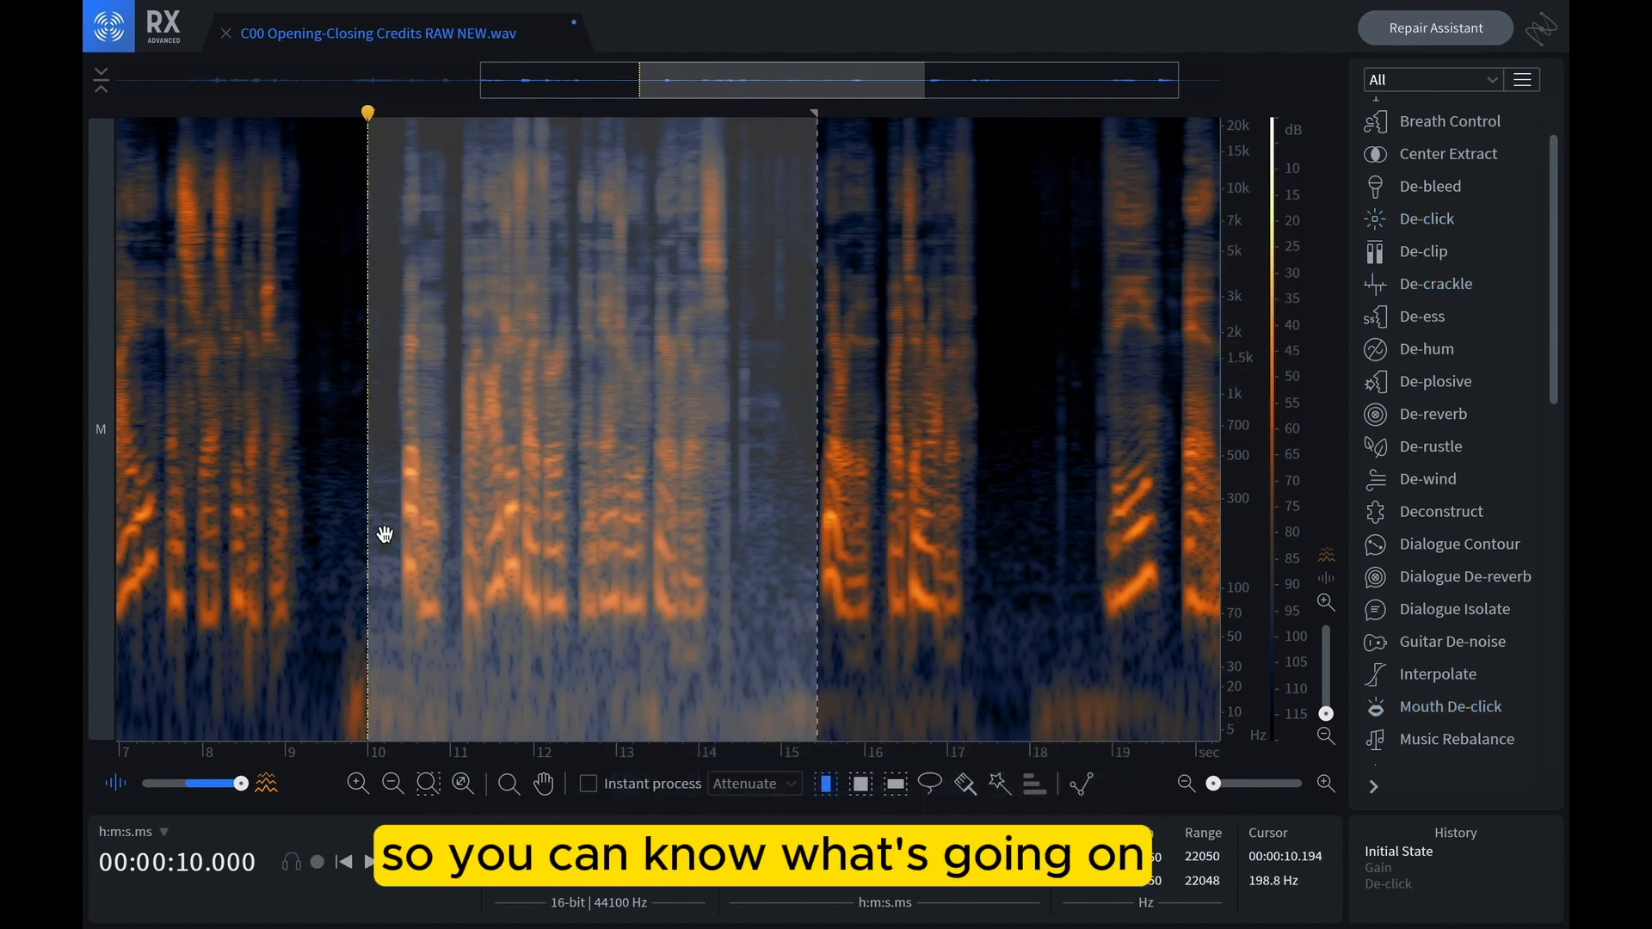
key("space")
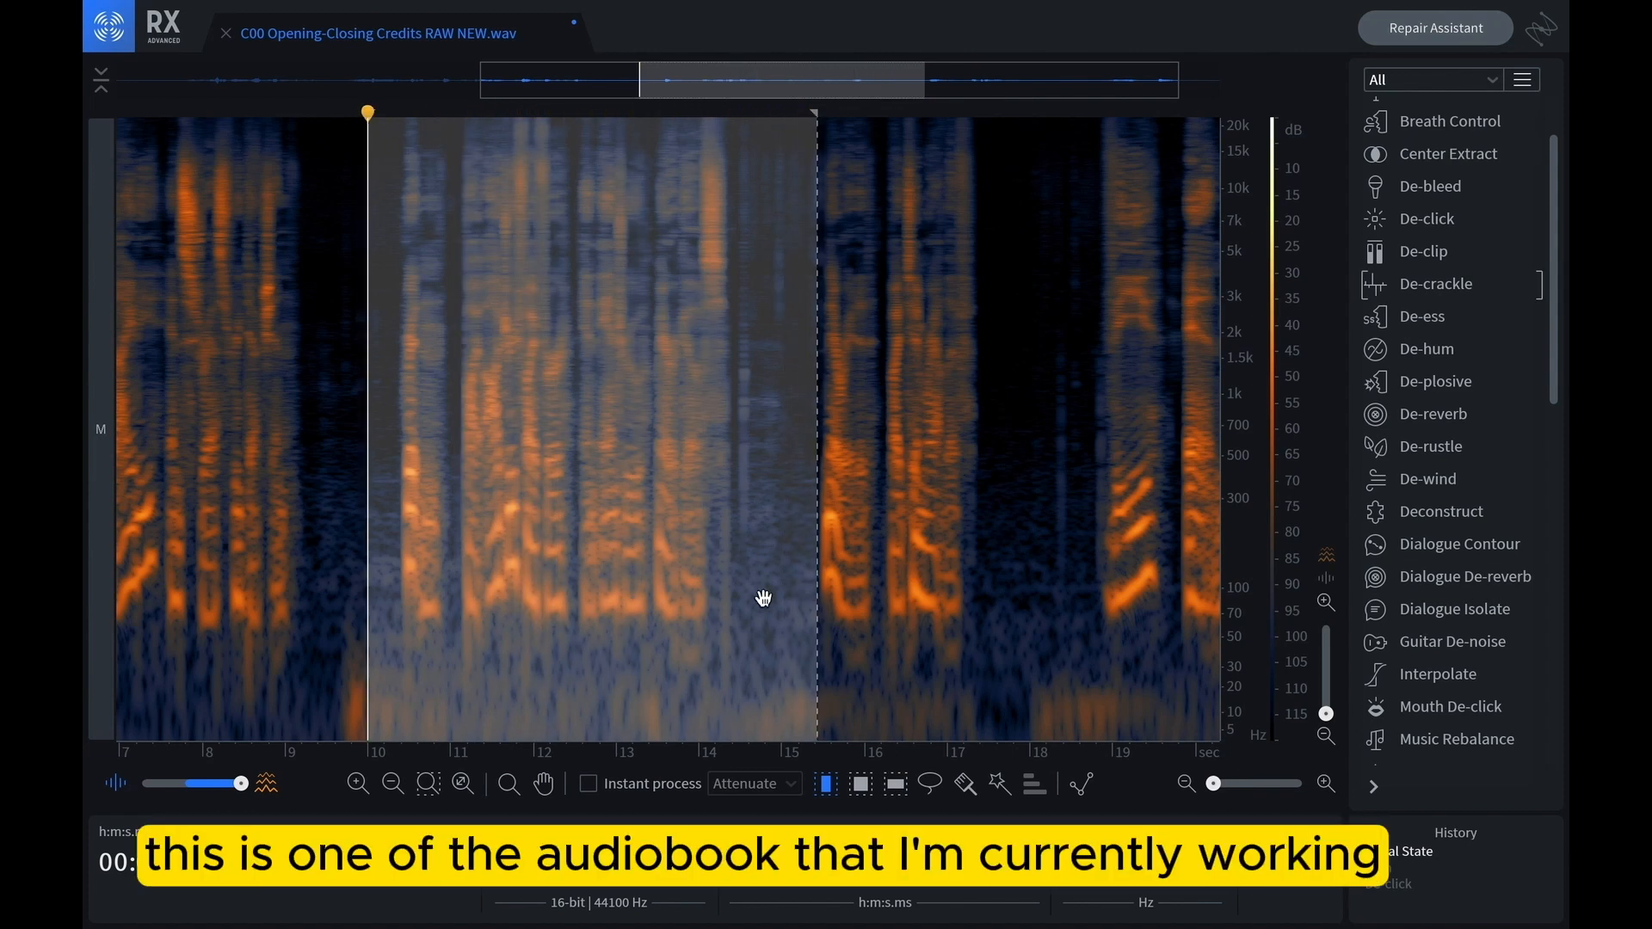
Make a time selection over the pause between phrases from about 14.37 to 15.49 seconds, where the lip smacks and clicks are
left_click(749, 560)
left_click_drag(731, 539, 815, 539)
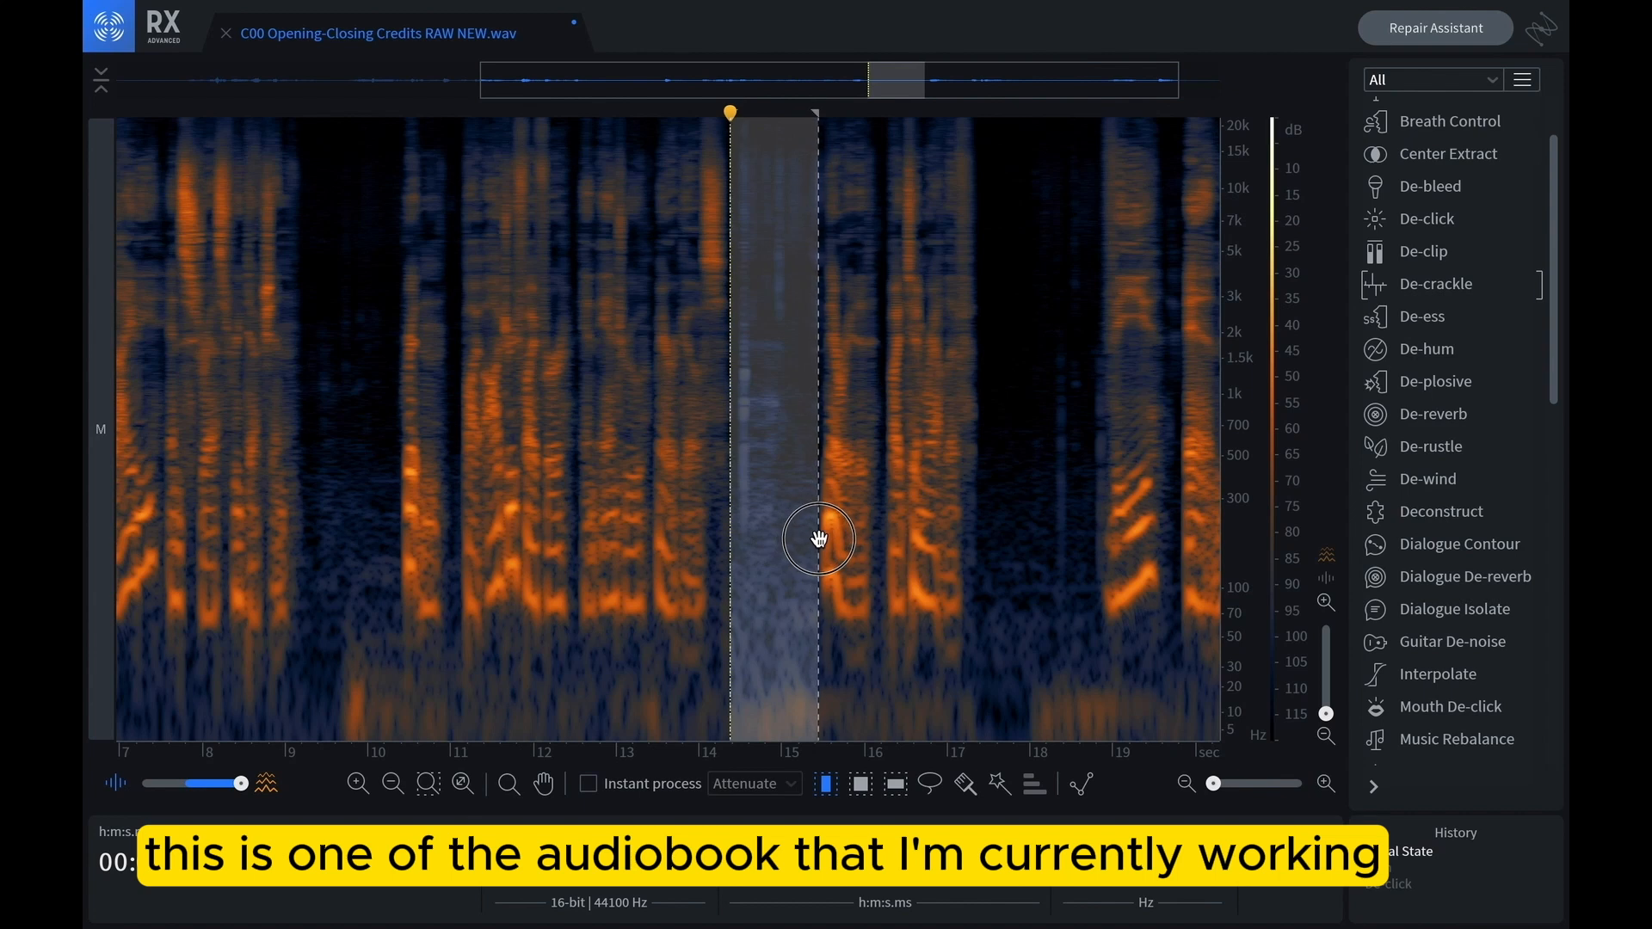
scroll(771, 762, "up", 5)
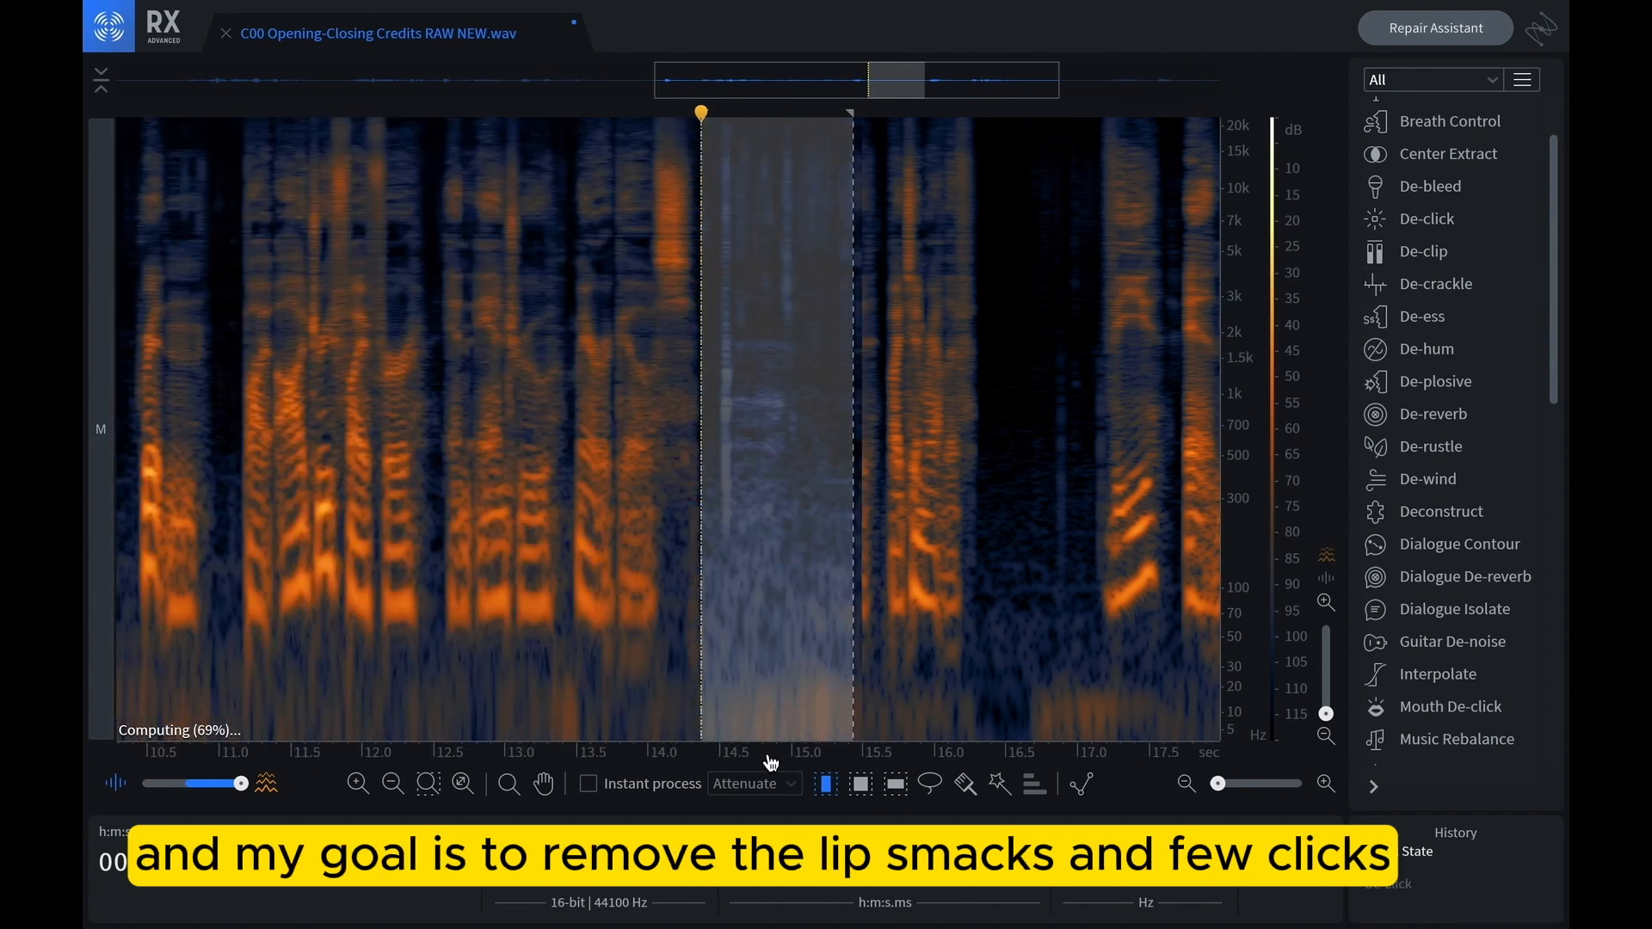
left_click(677, 531)
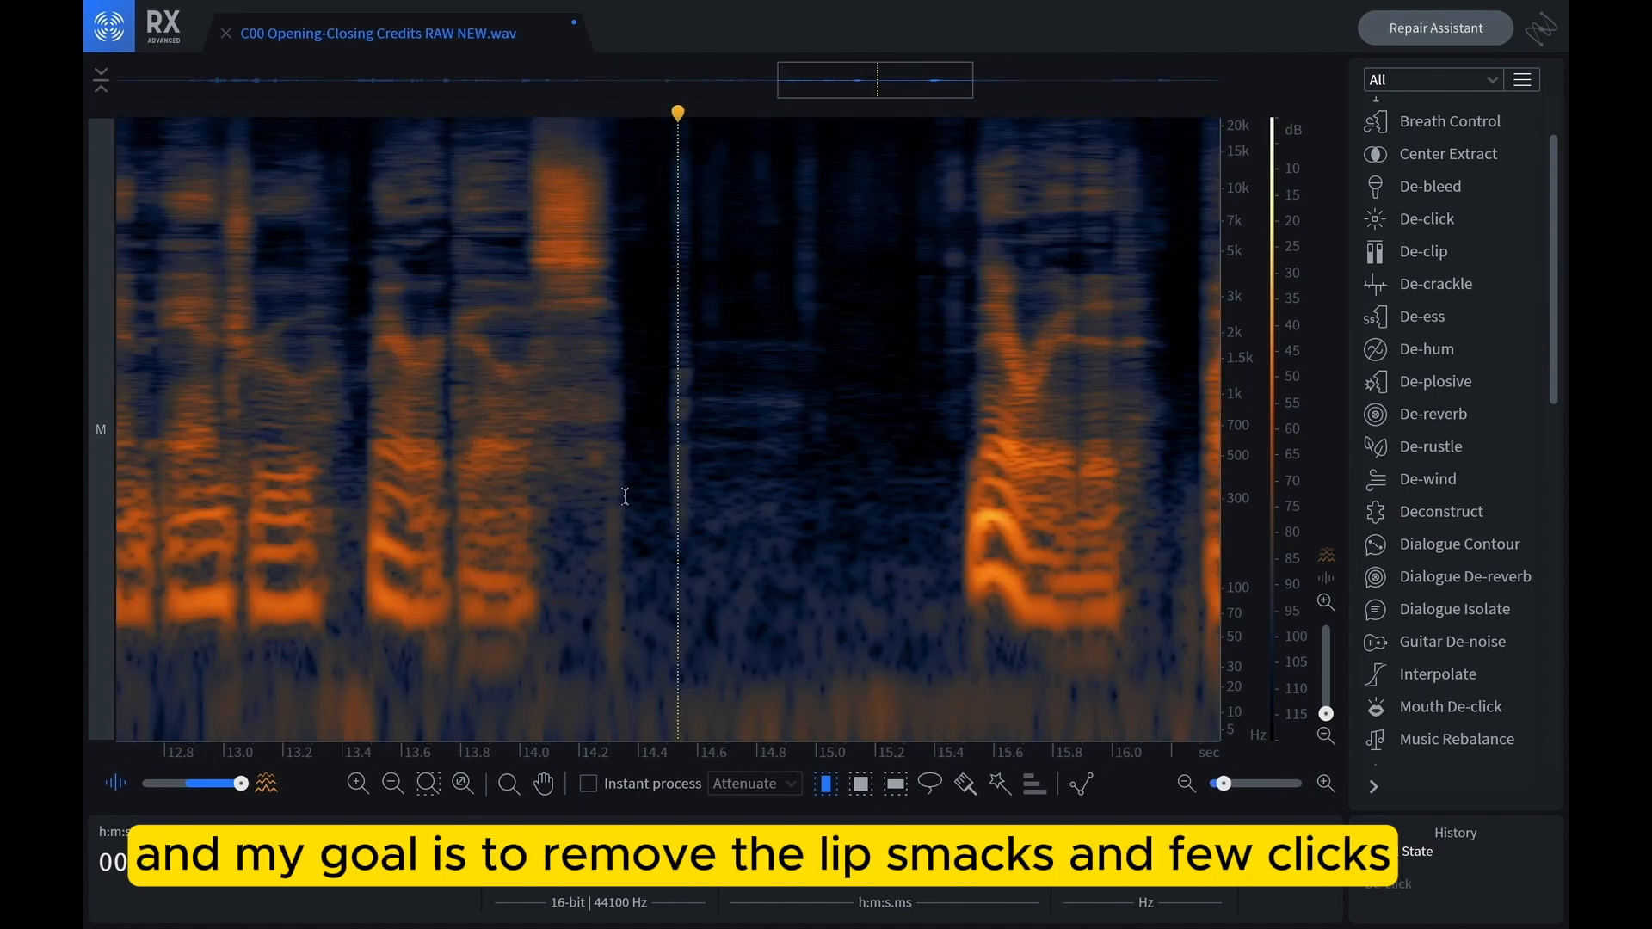
left_click_drag(630, 492, 953, 560)
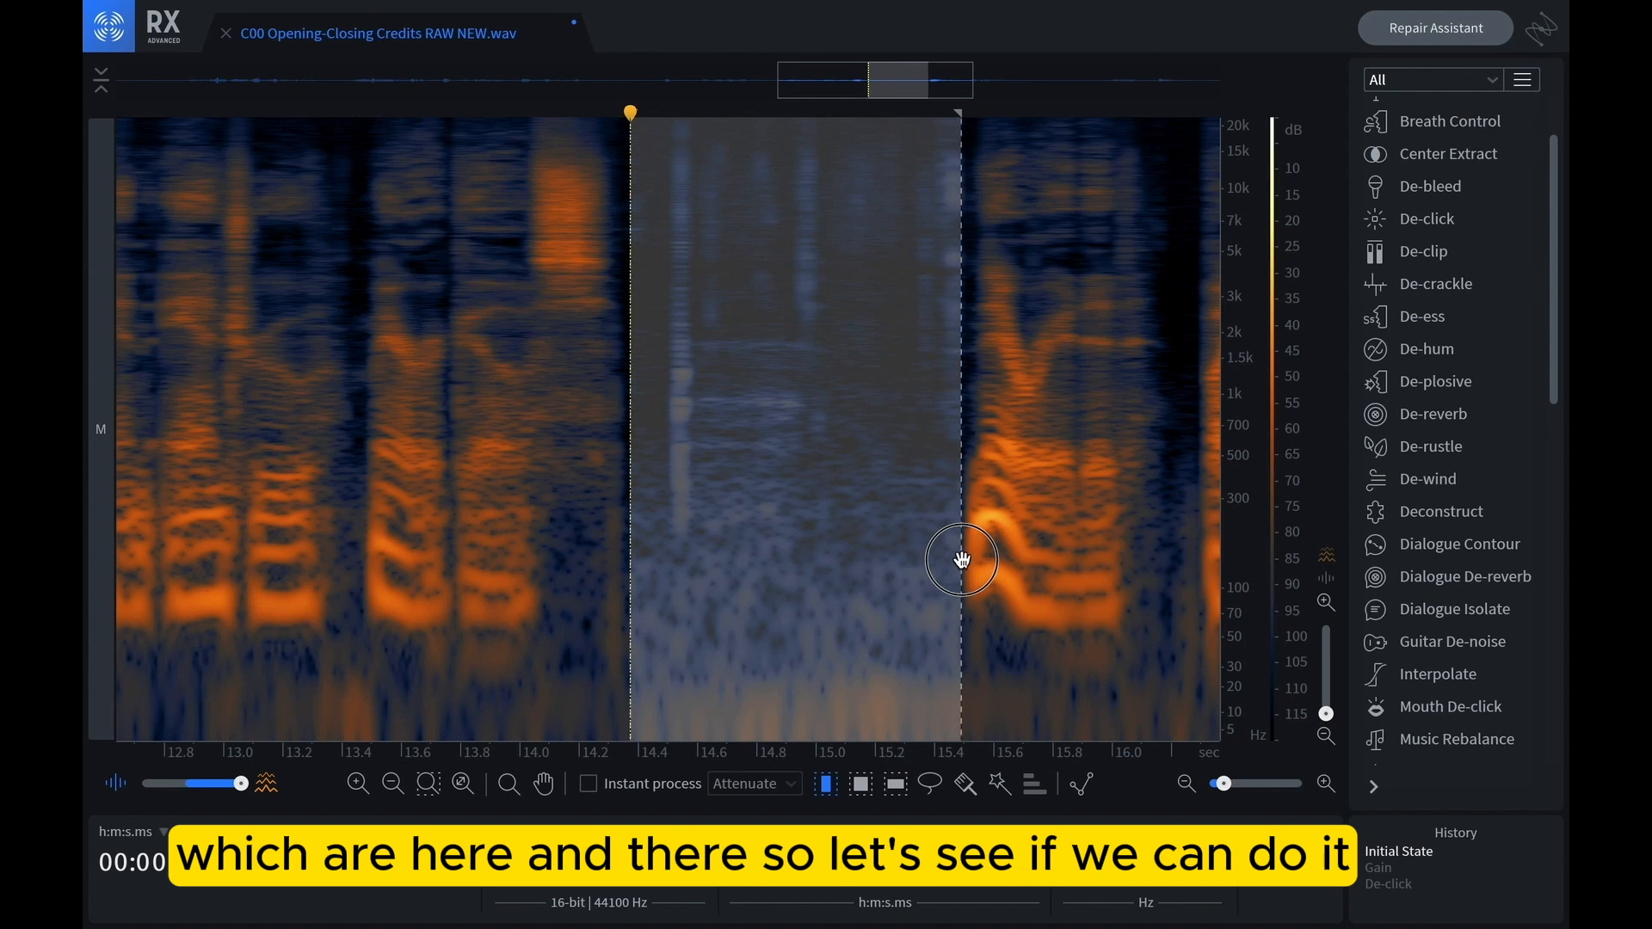
Examine the vertical click and lip-smack traces in the selected pause and play the selection to hear them
scroll(811, 760, "down", 2)
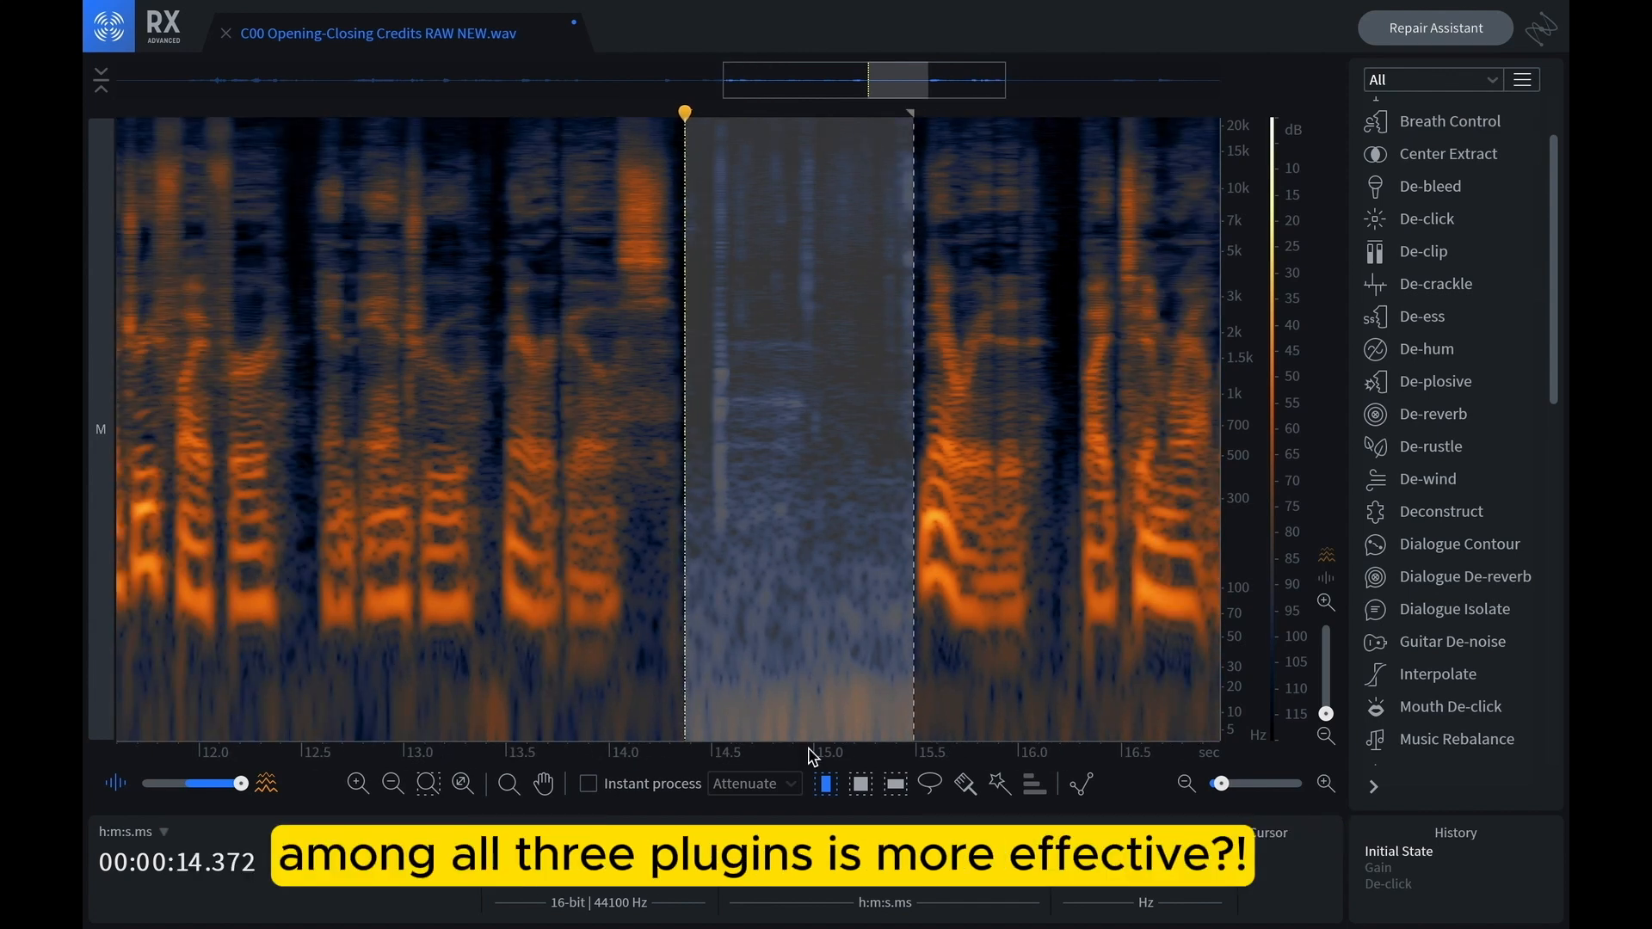
scroll(818, 758, "down", 1)
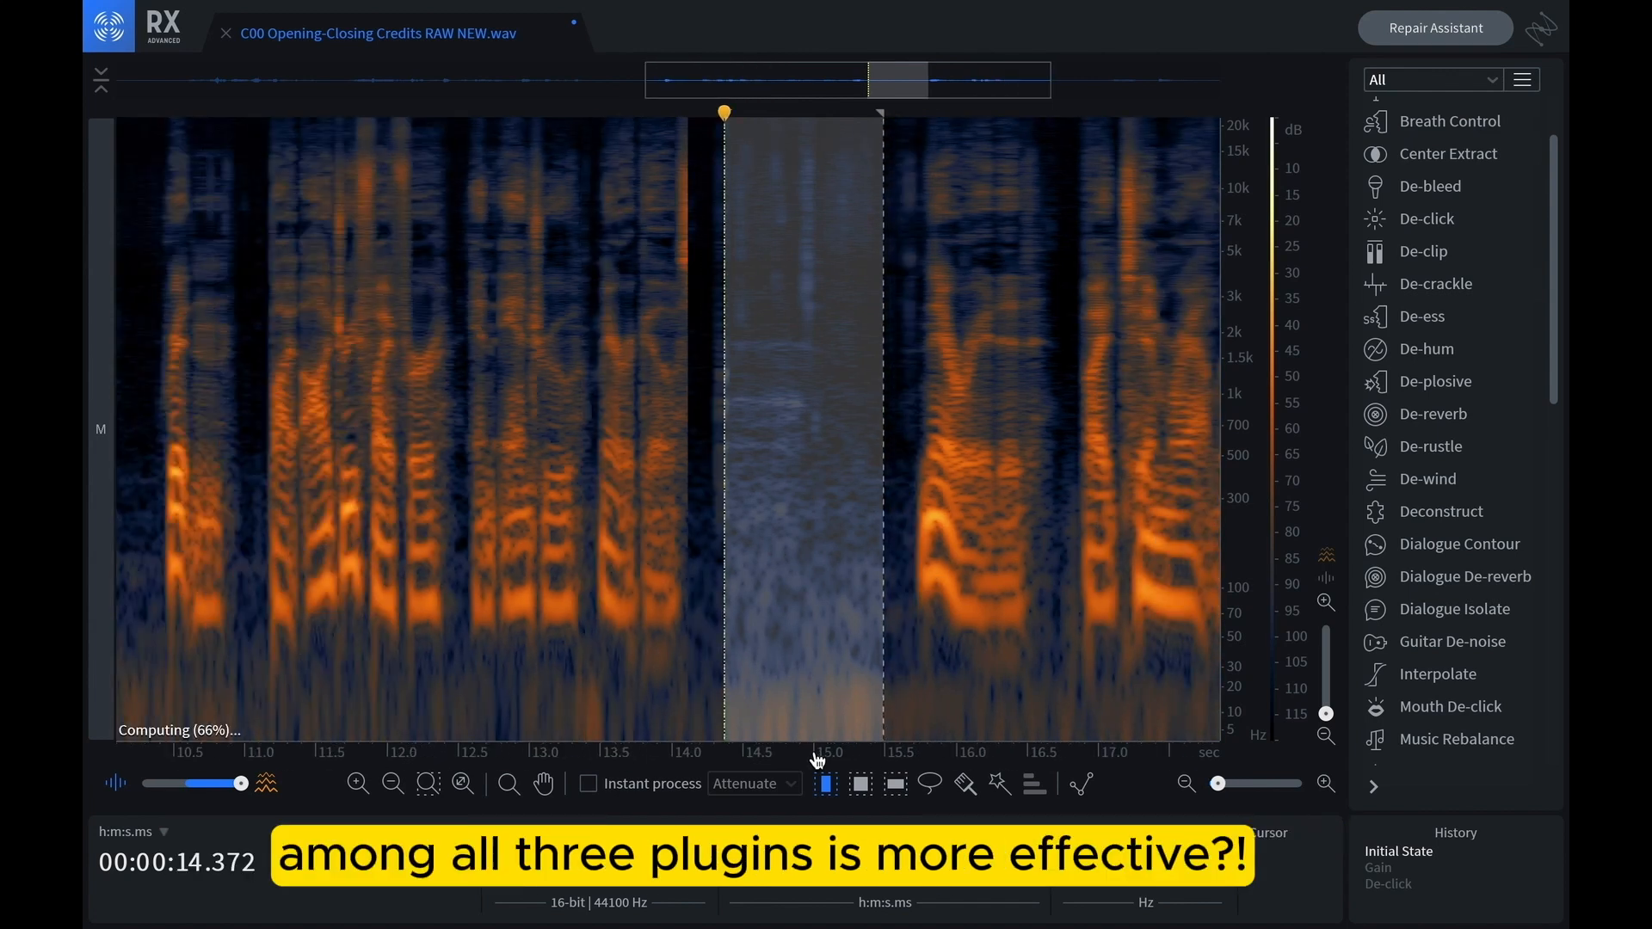
scroll(818, 758, "up", 1)
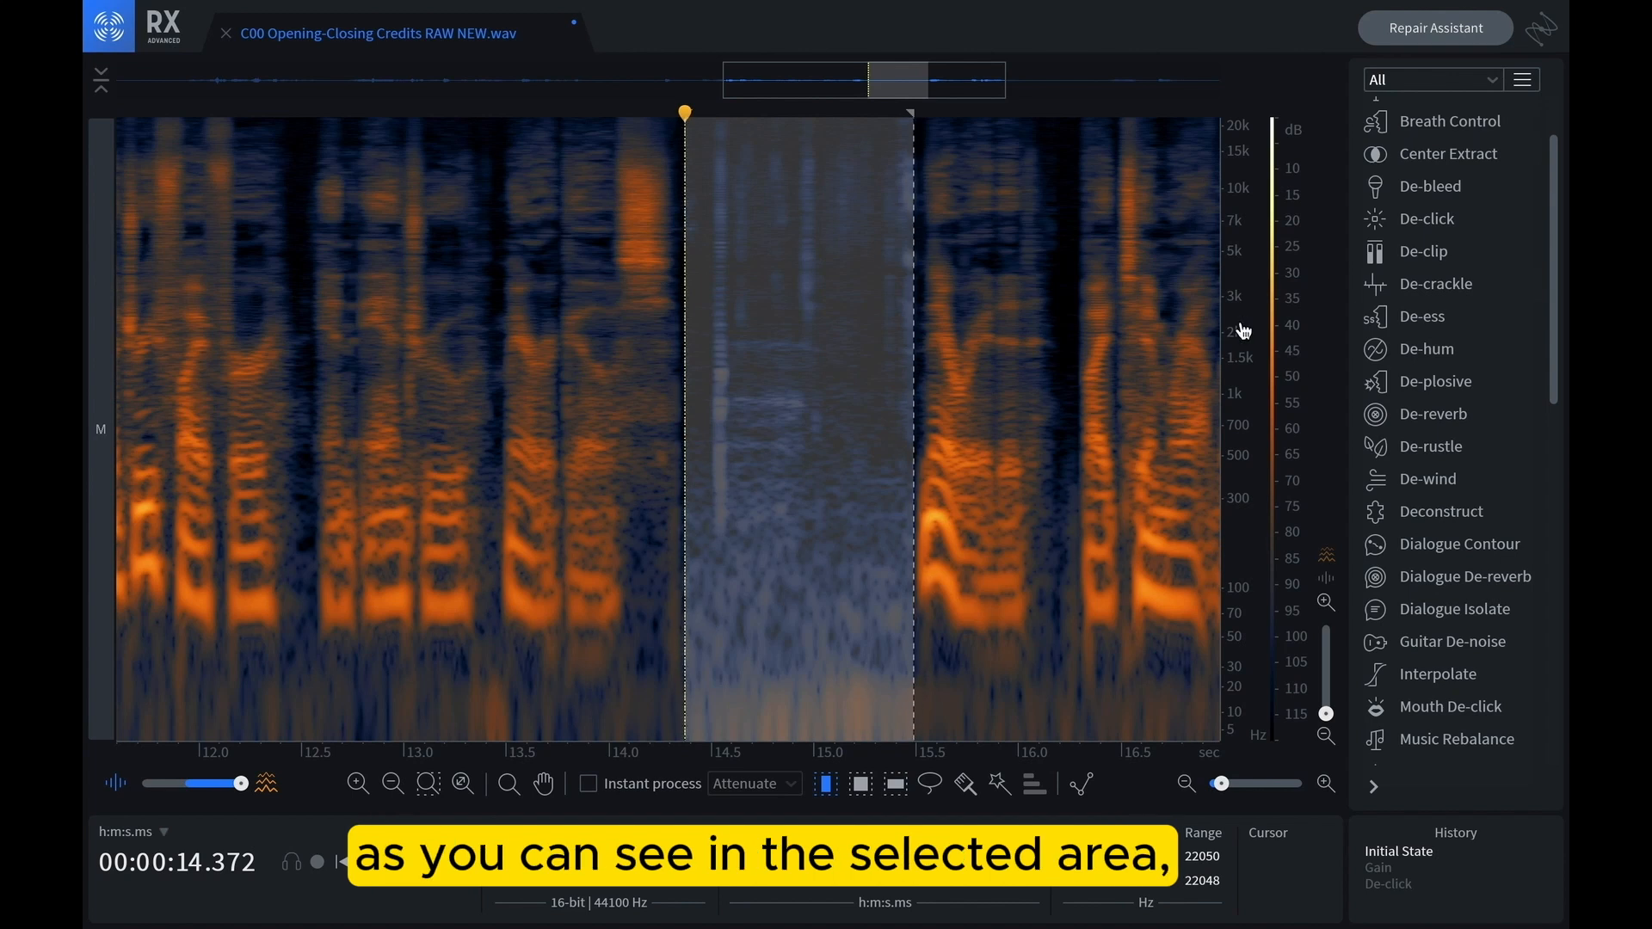
scroll(808, 753, "up", 3)
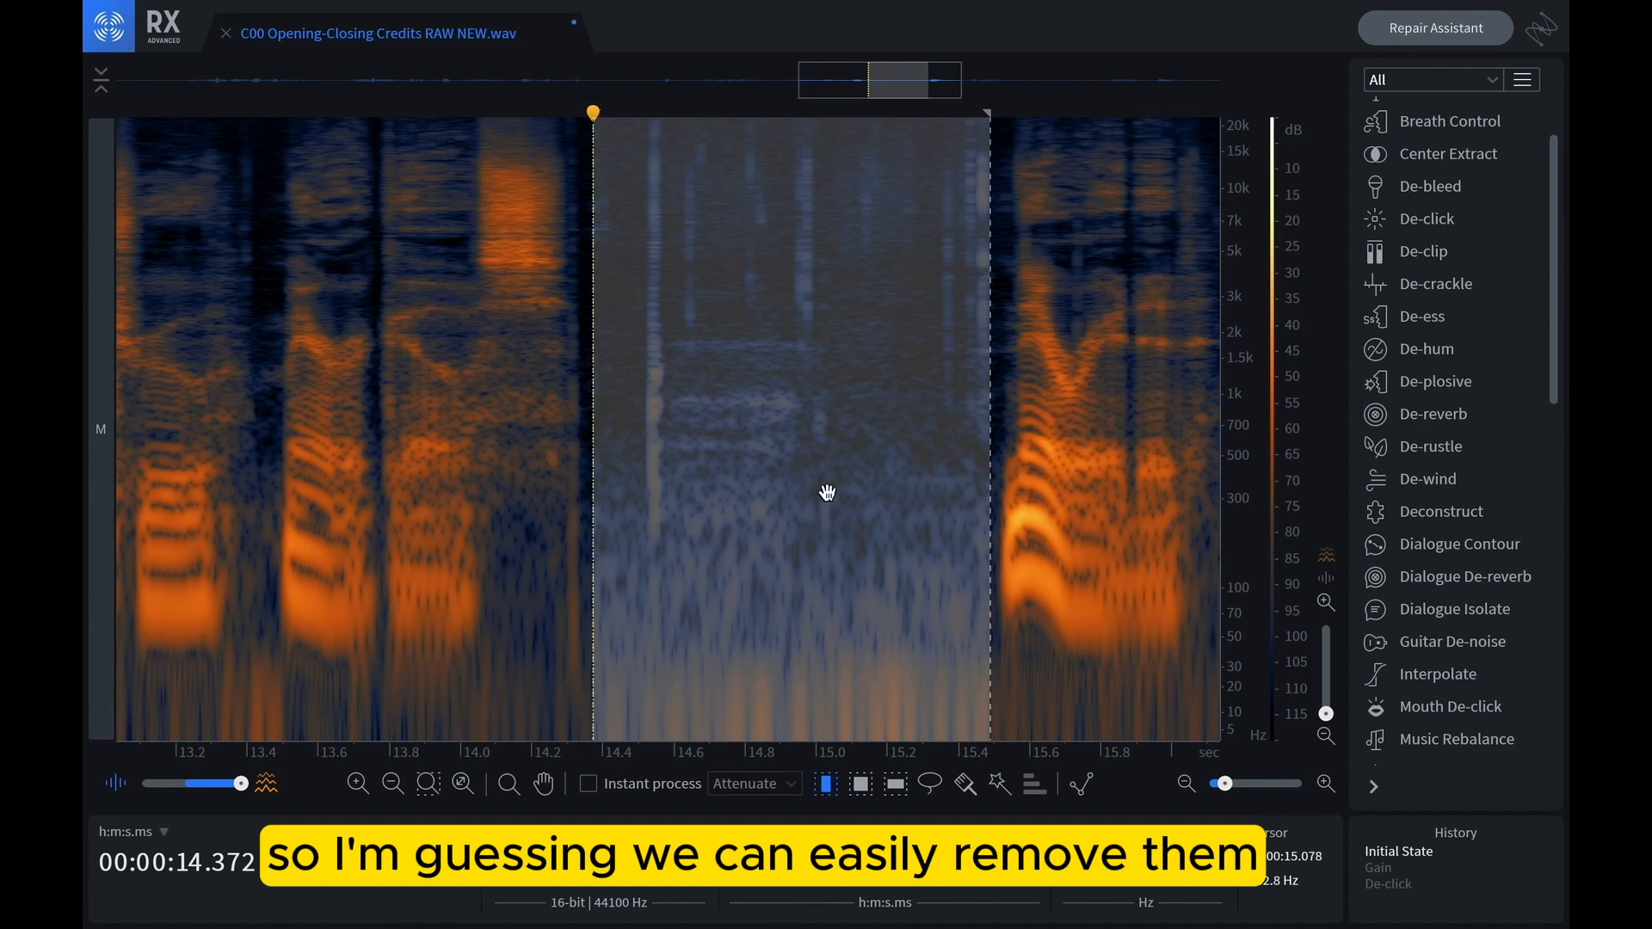
scroll(826, 754, "down", 2)
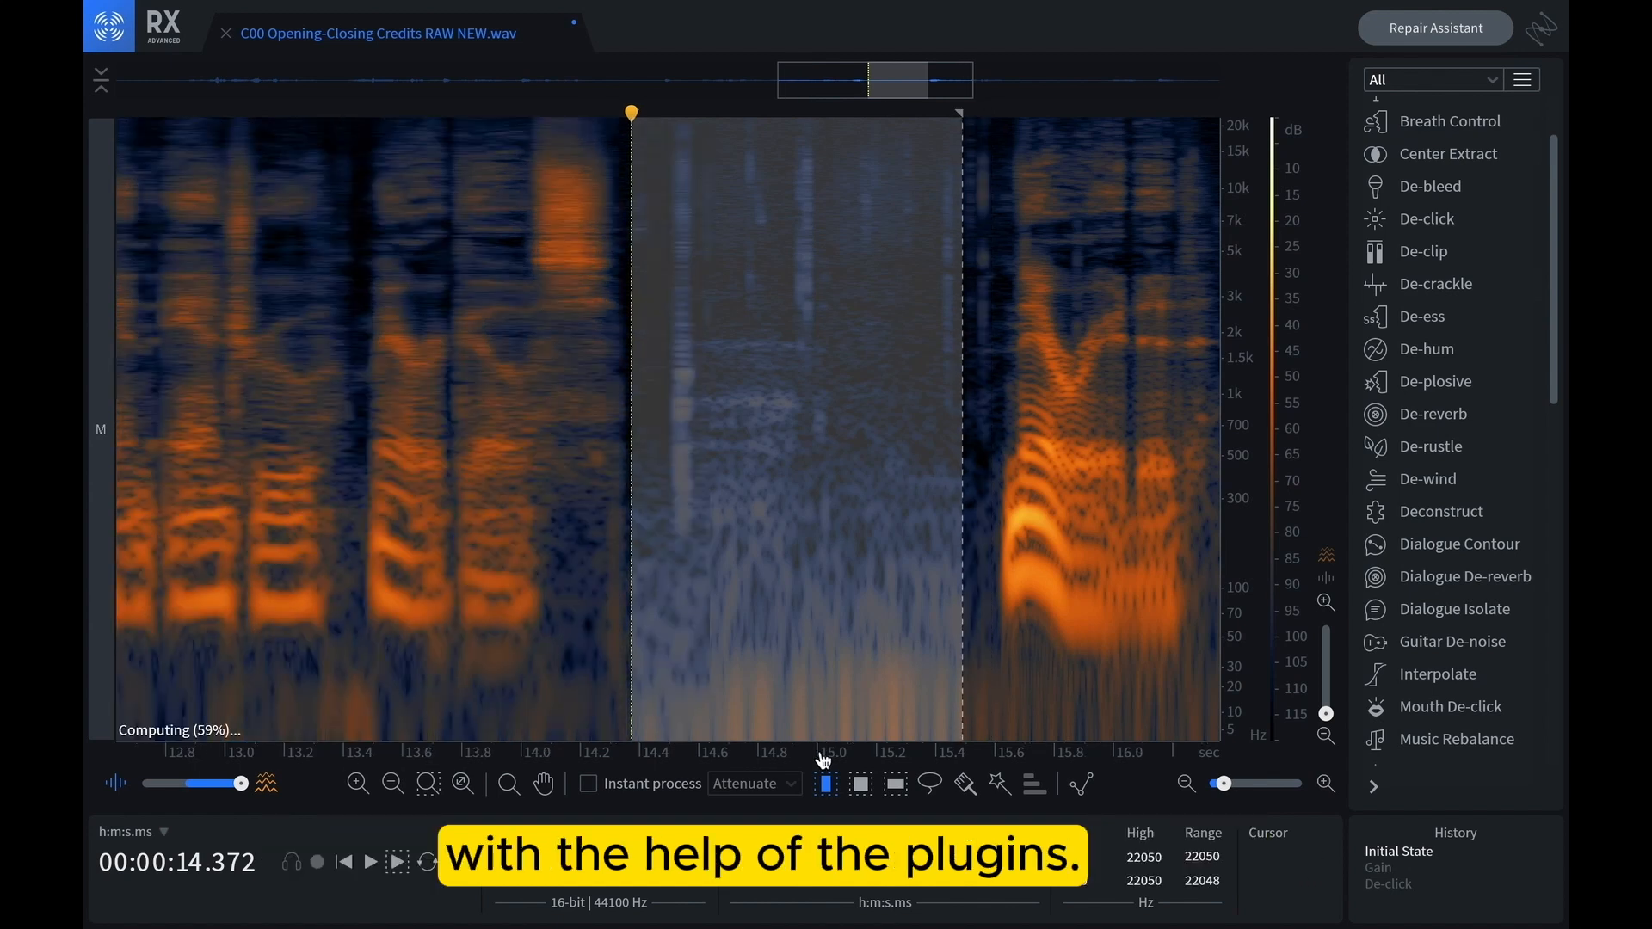
scroll(826, 754, "down", 2)
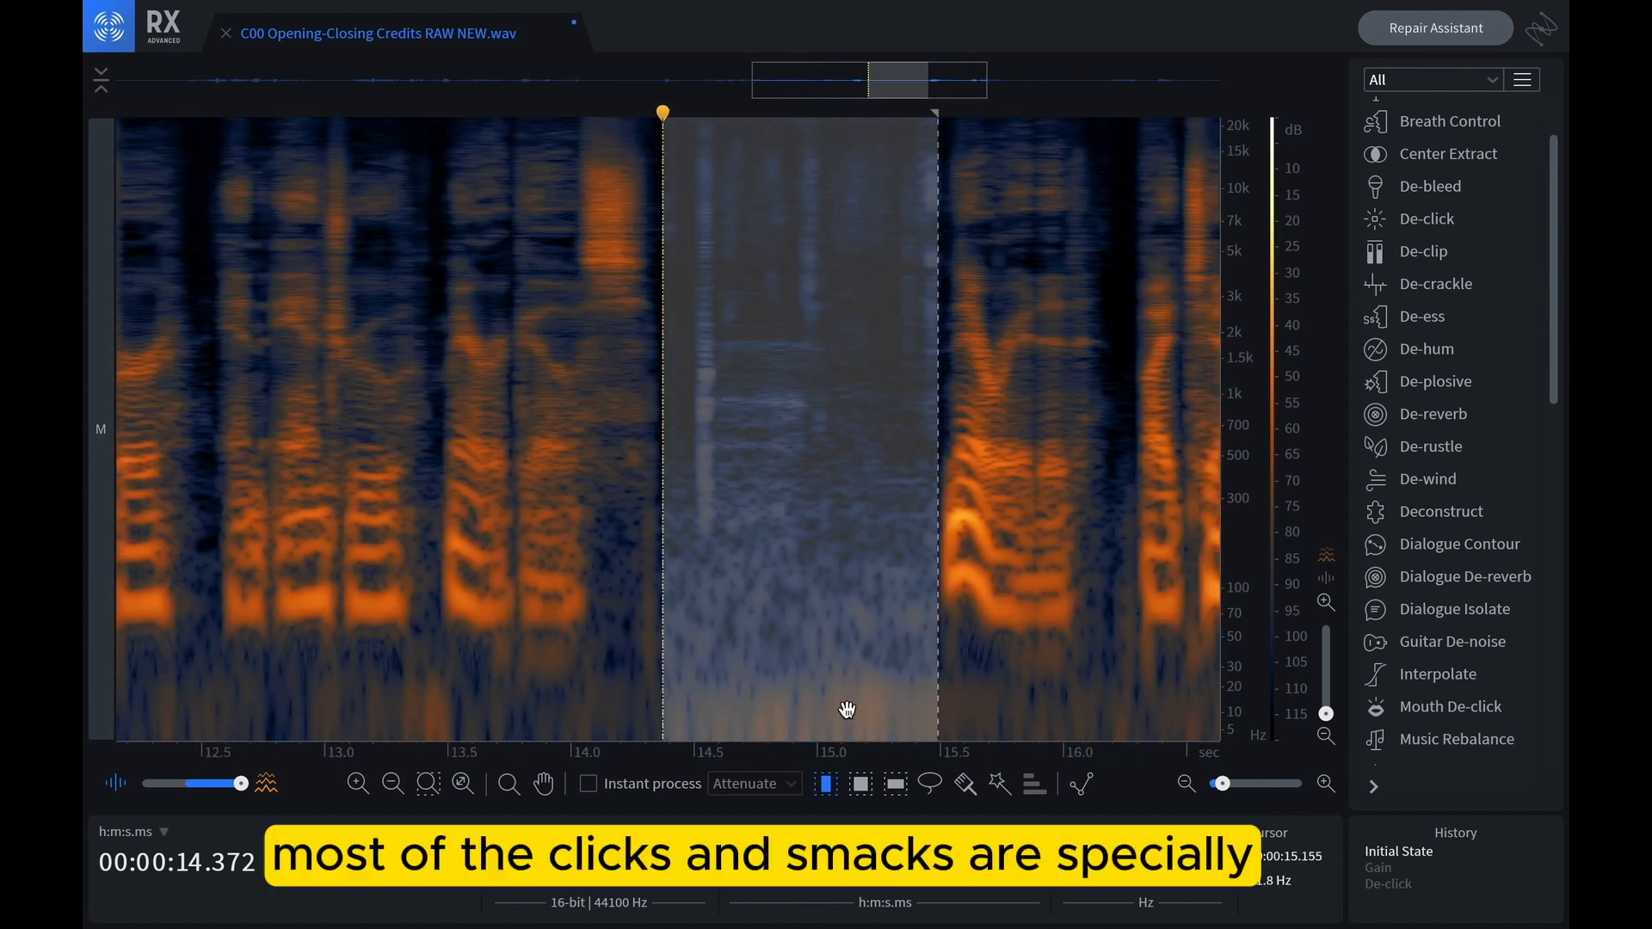
scroll(809, 757, "up", 1)
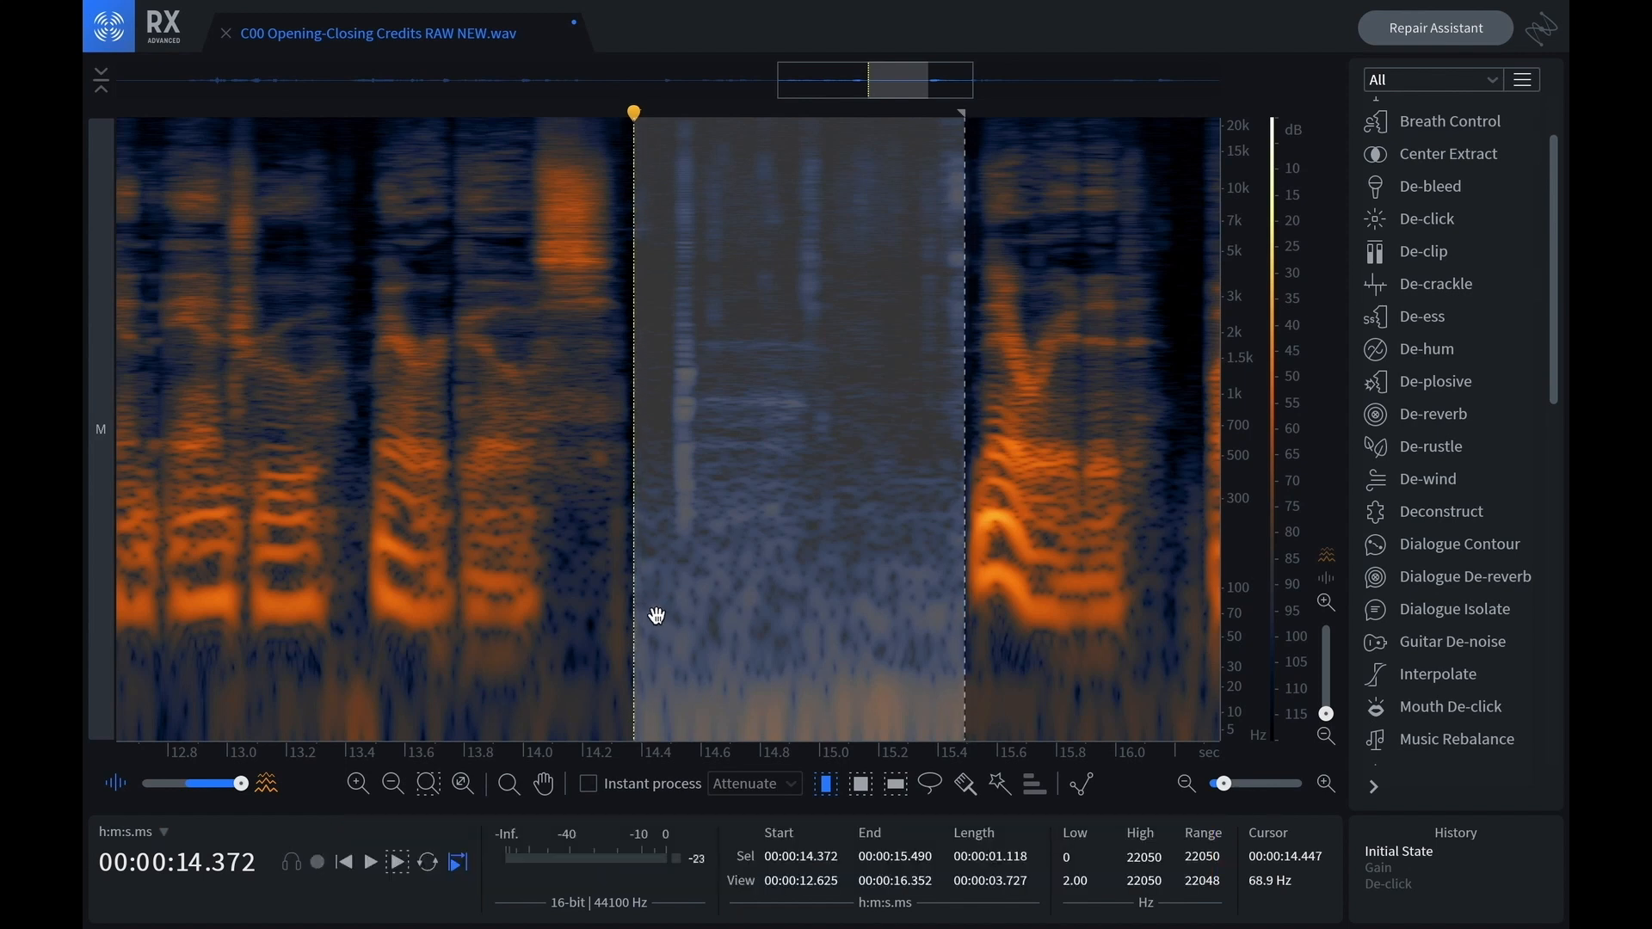
key("space")
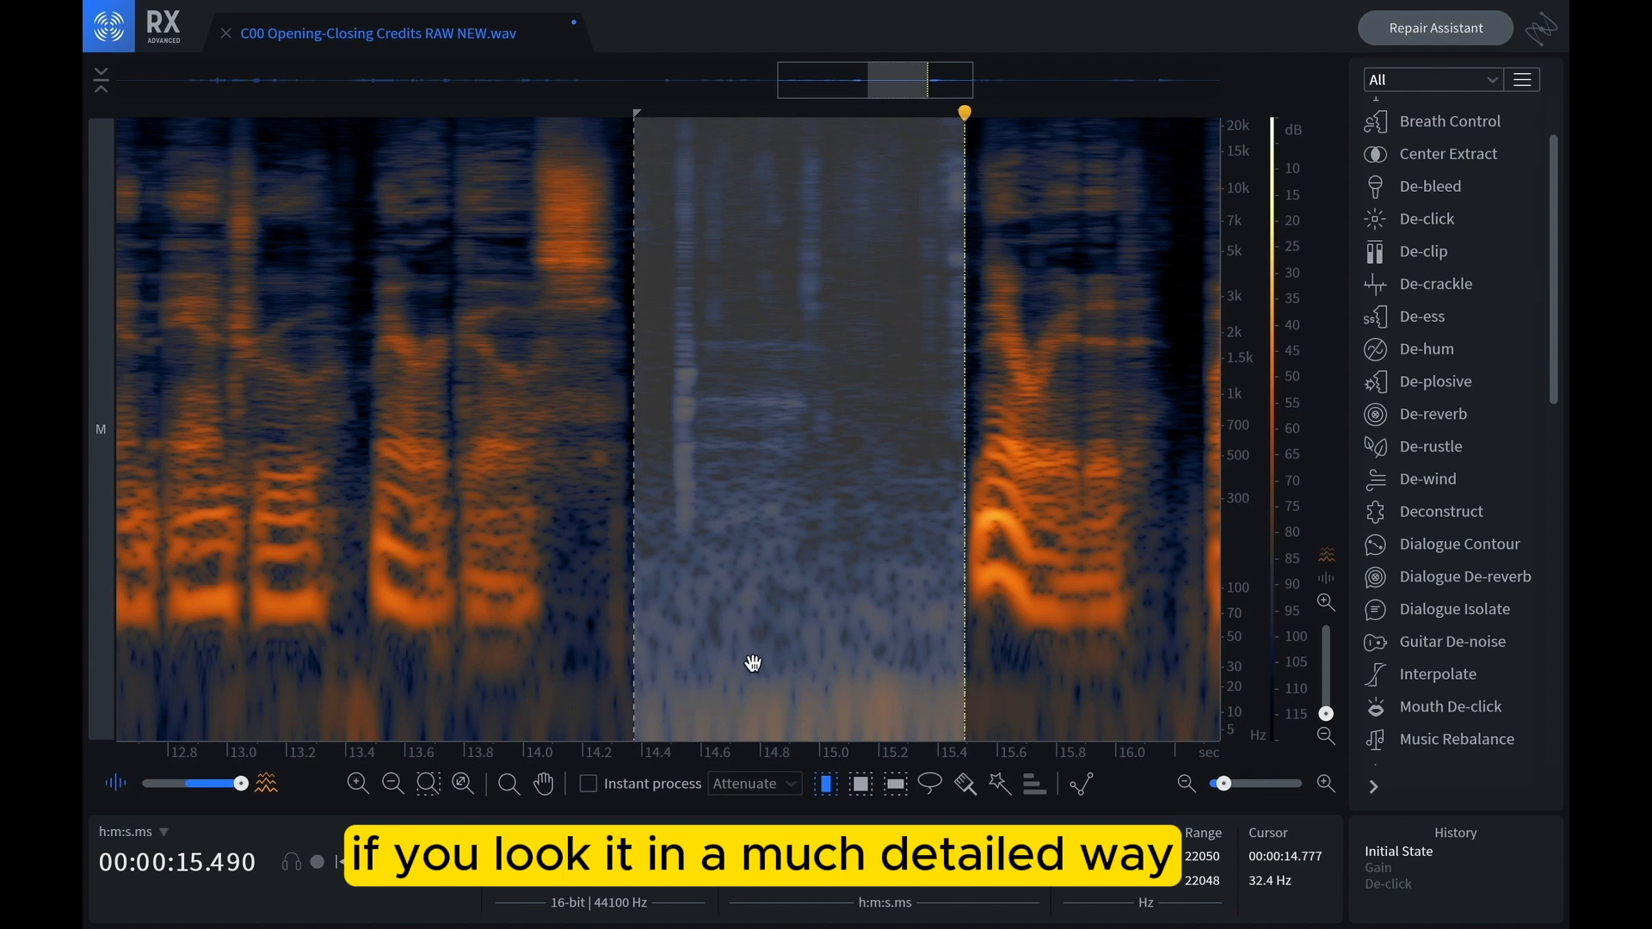
Open the De-click module and choose the Multi-band (random clicks) algorithm
left_click(1421, 224)
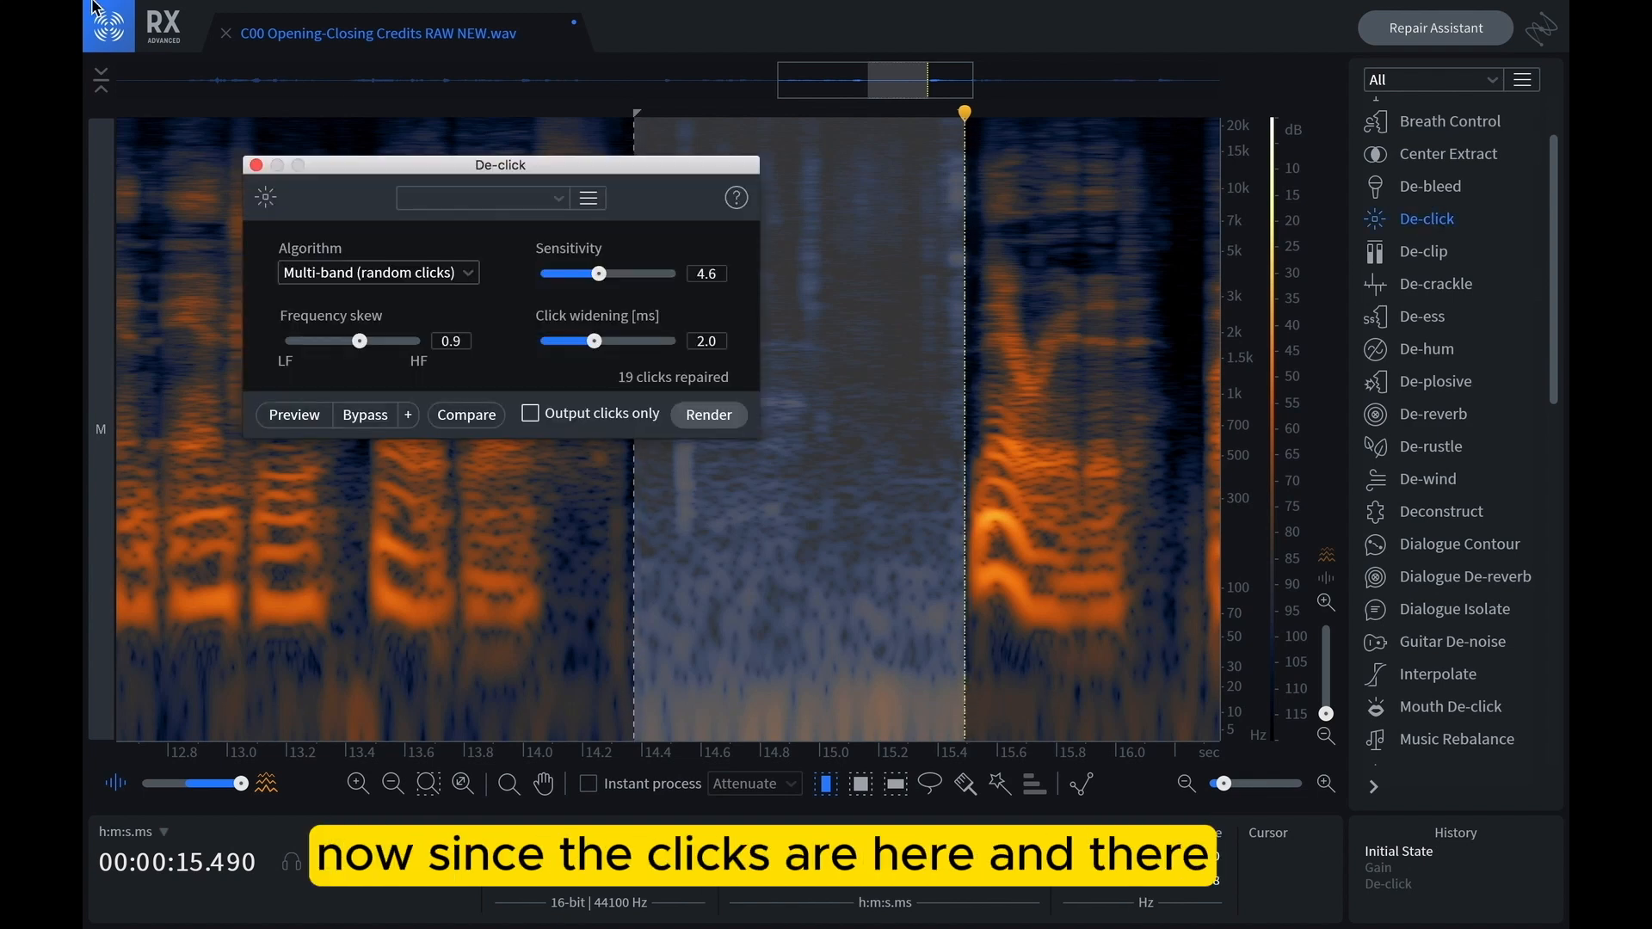
left_click_drag(339, 168, 338, 236)
left_click(345, 341)
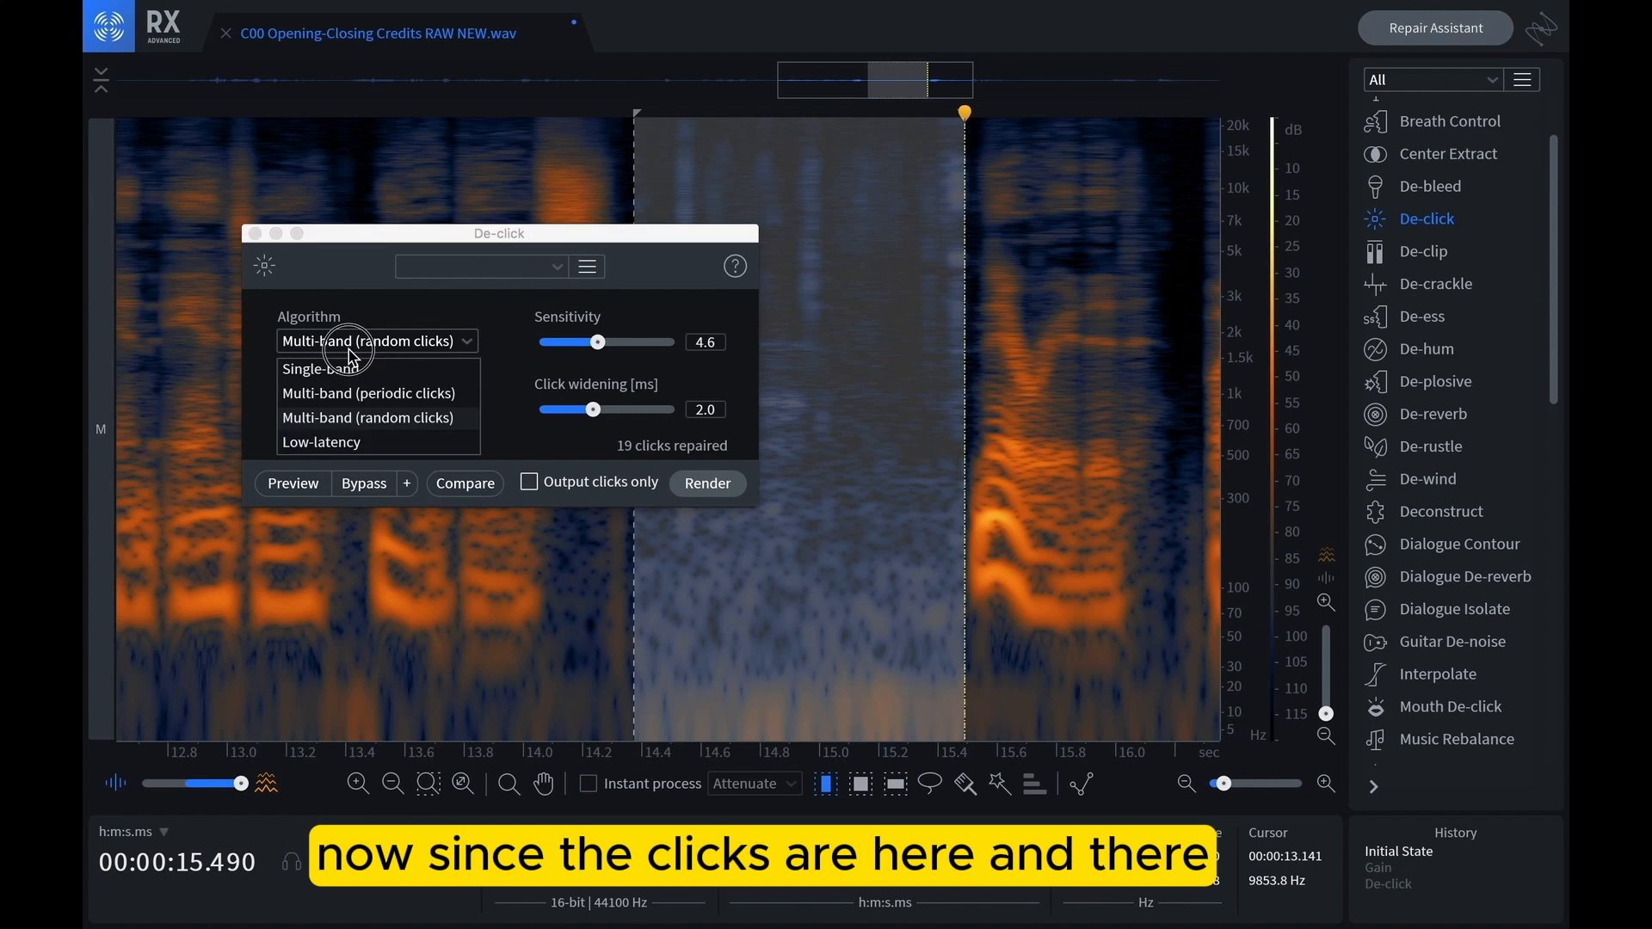
left_click(341, 418)
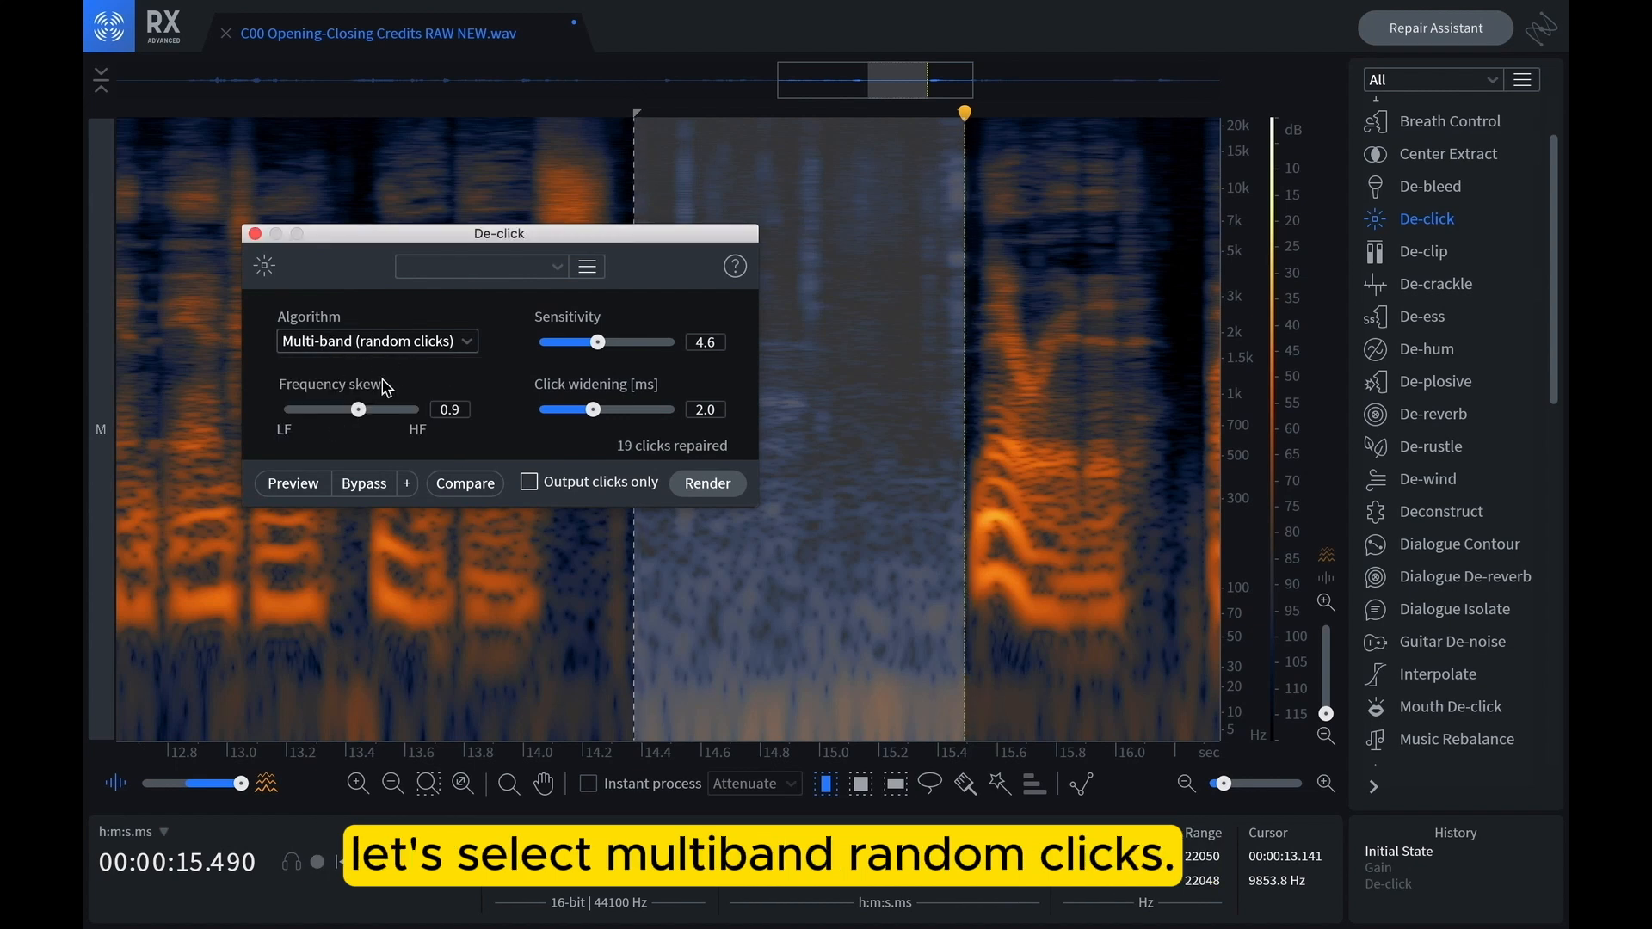
Set De-click to frequency skew 0.6, sensitivity 4.5 and click widening 2.0 ms, and render it on the selected pause
left_click_drag(358, 413, 359, 413)
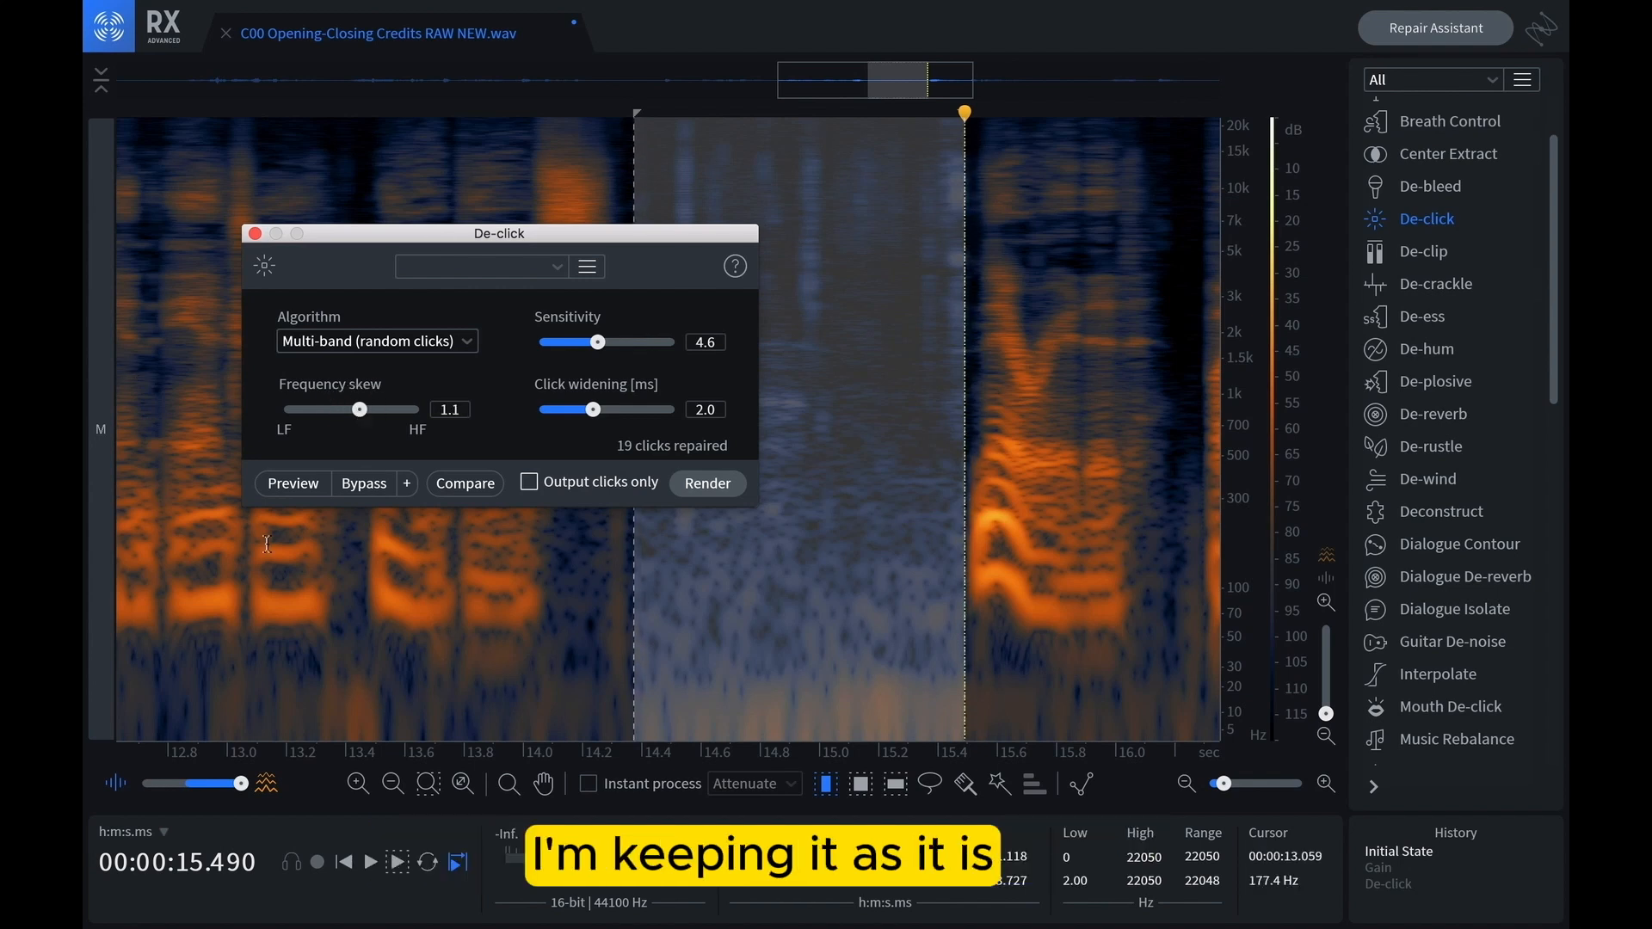
left_click_drag(386, 239, 288, 158)
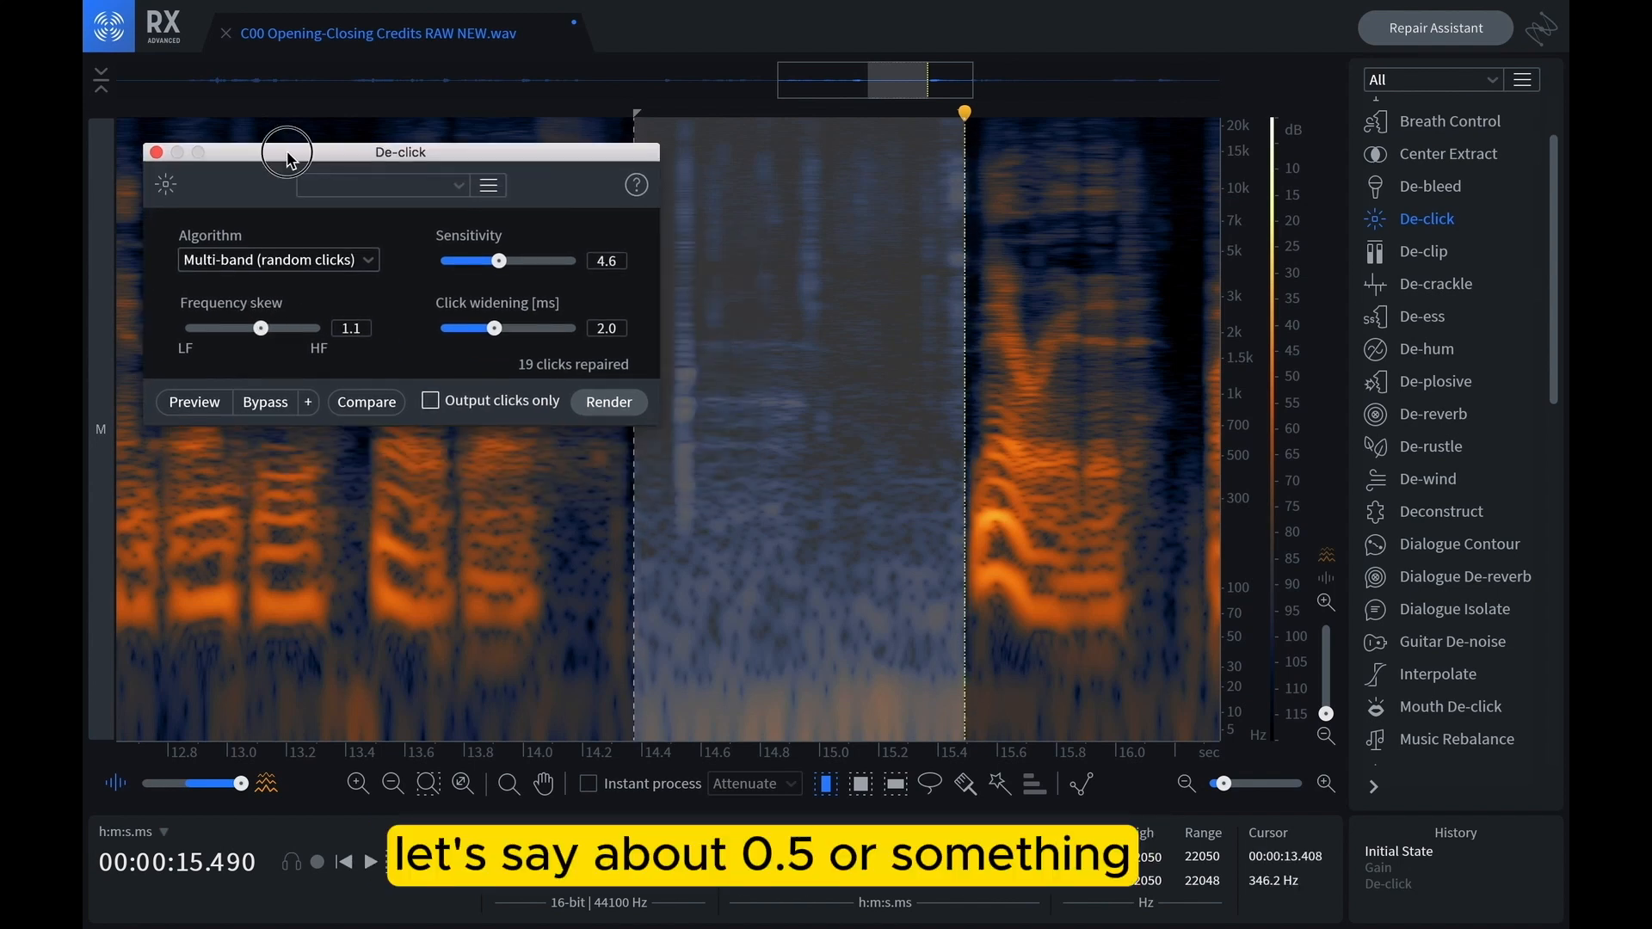
left_click_drag(262, 336, 257, 332)
left_click_drag(489, 331, 497, 334)
left_click_drag(499, 260, 506, 261)
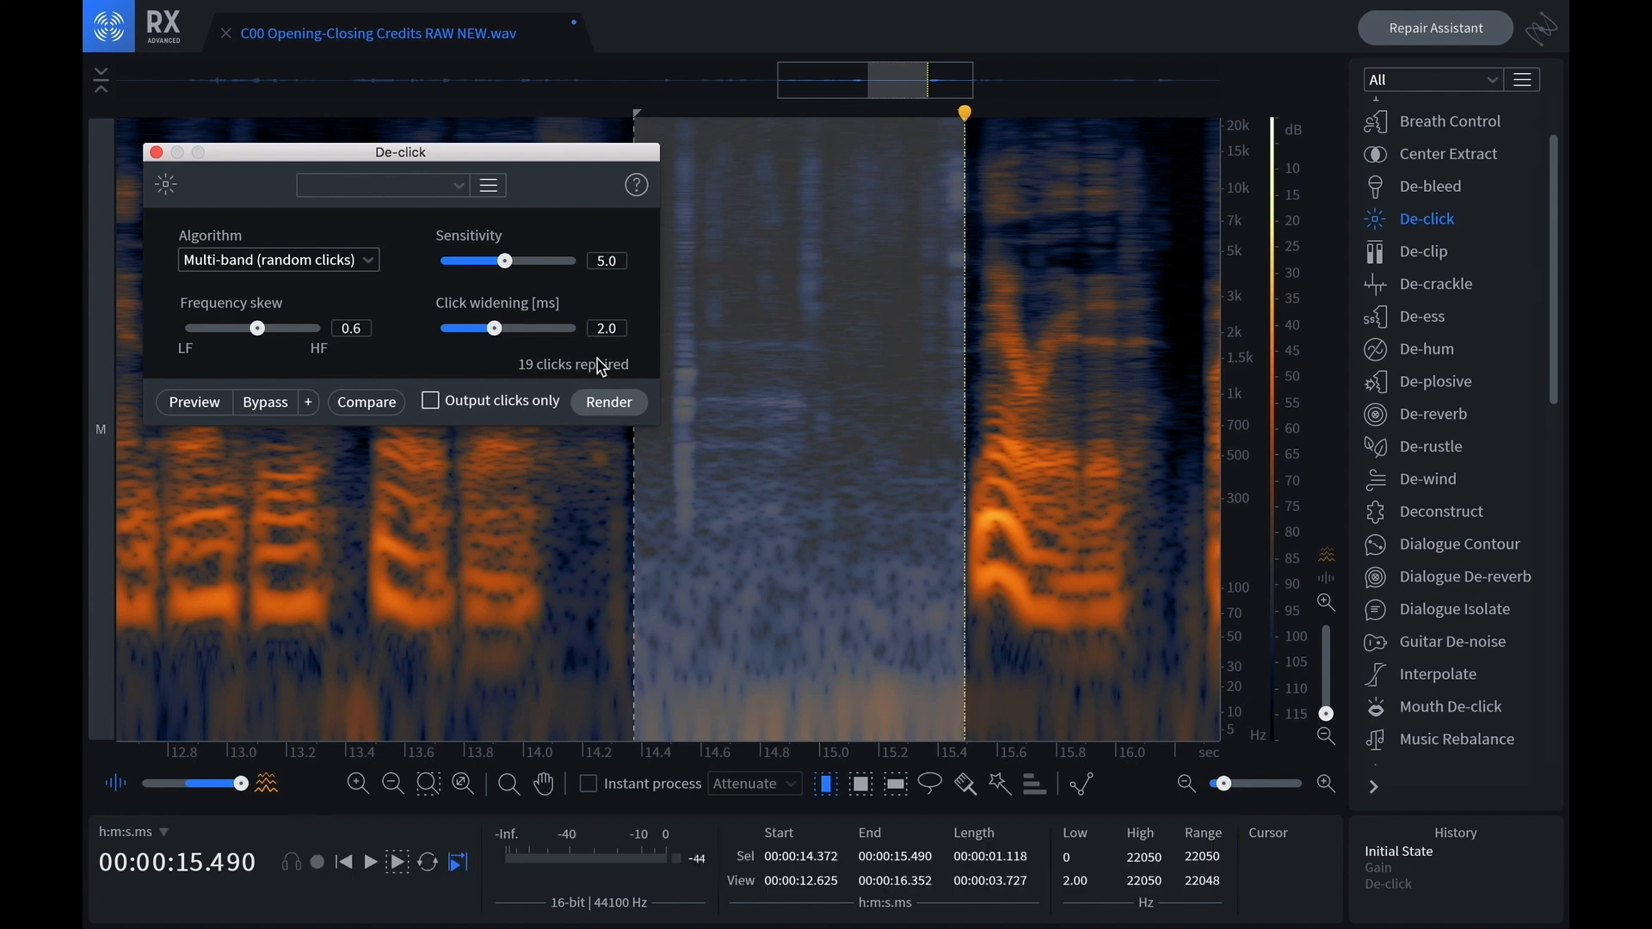
left_click_drag(505, 261, 498, 261)
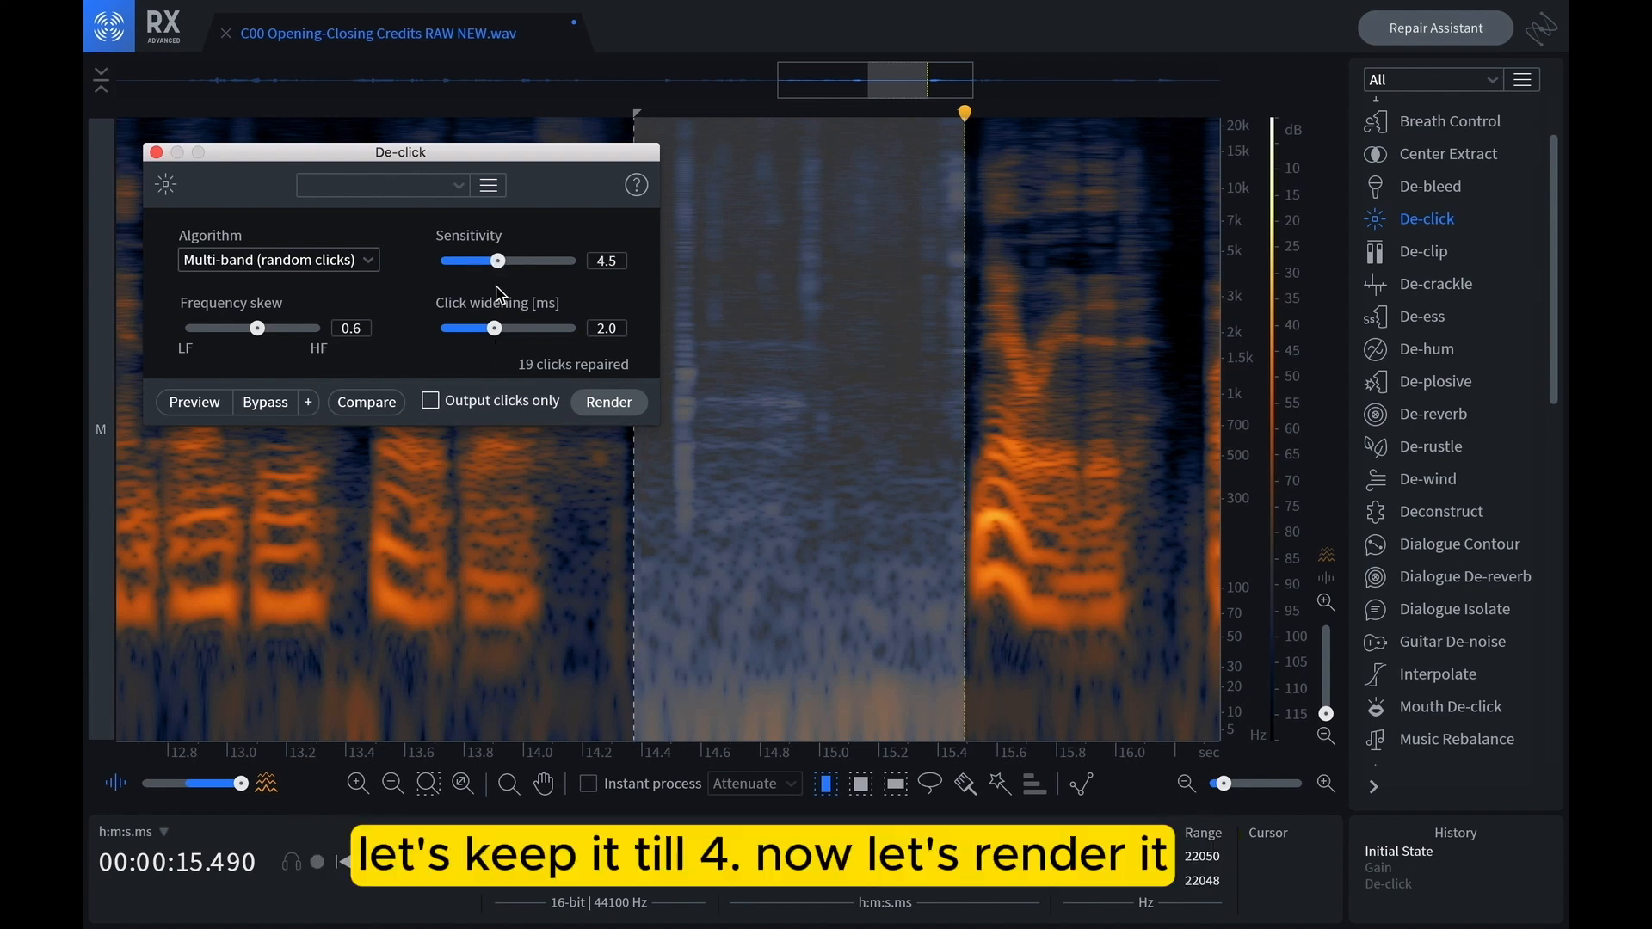
left_click(602, 402)
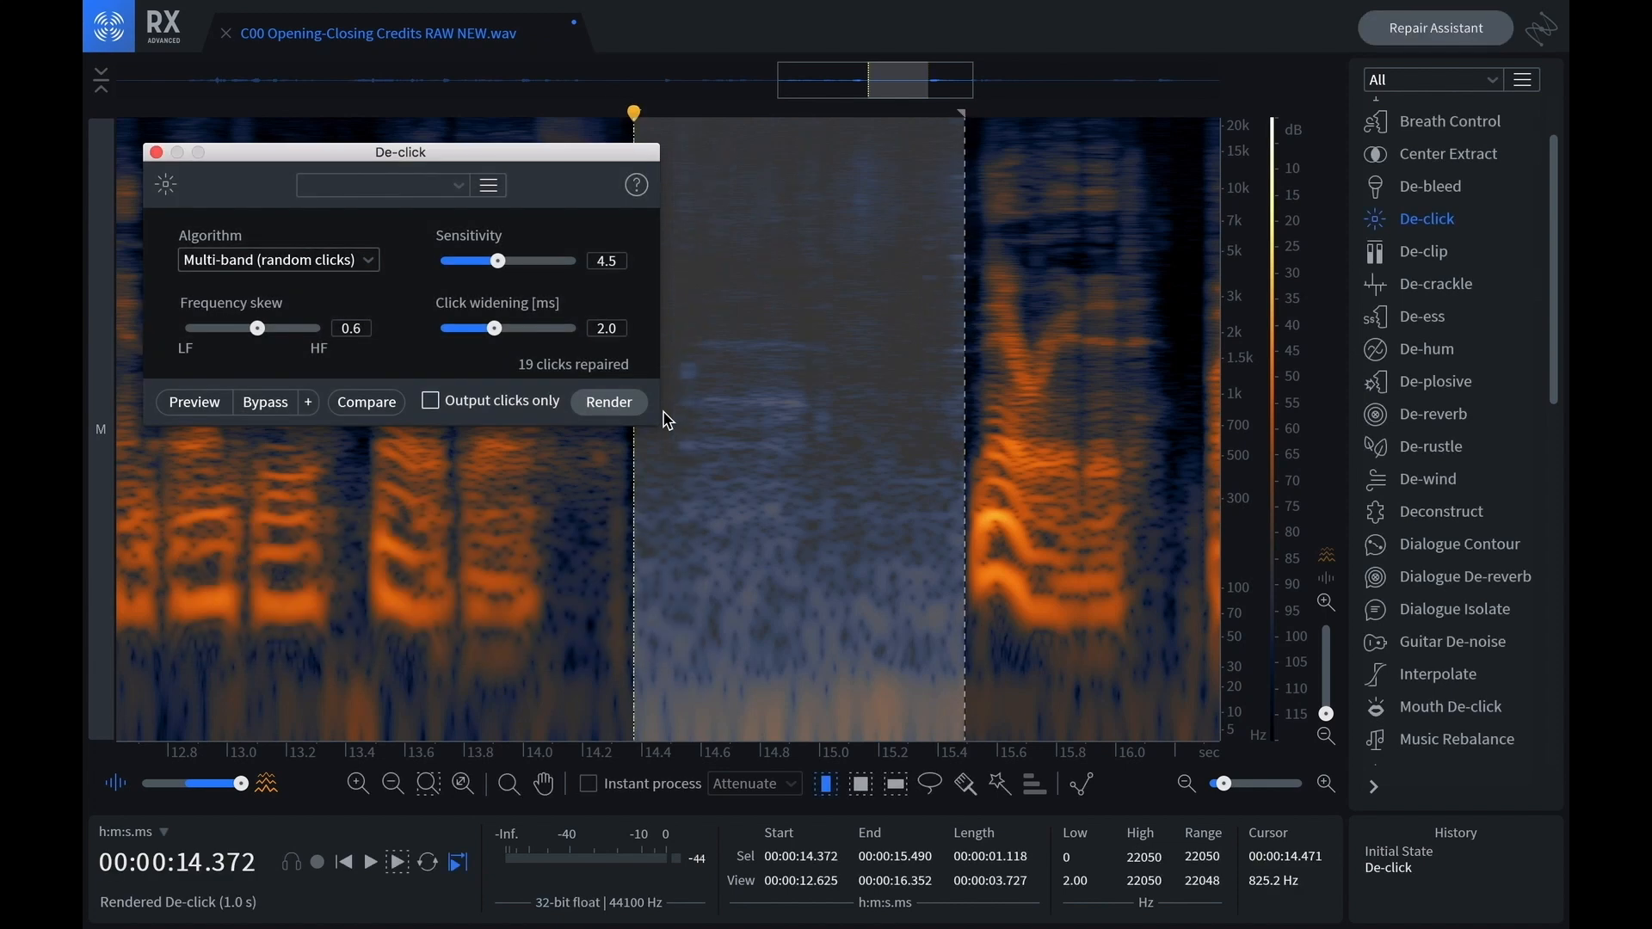
Compare the selected pause with and without De-click by undoing, redoing and playing it, and undo the De-click render
key("space")
left_click(157, 154)
key("space")
key("ctrl+z")
key("space")
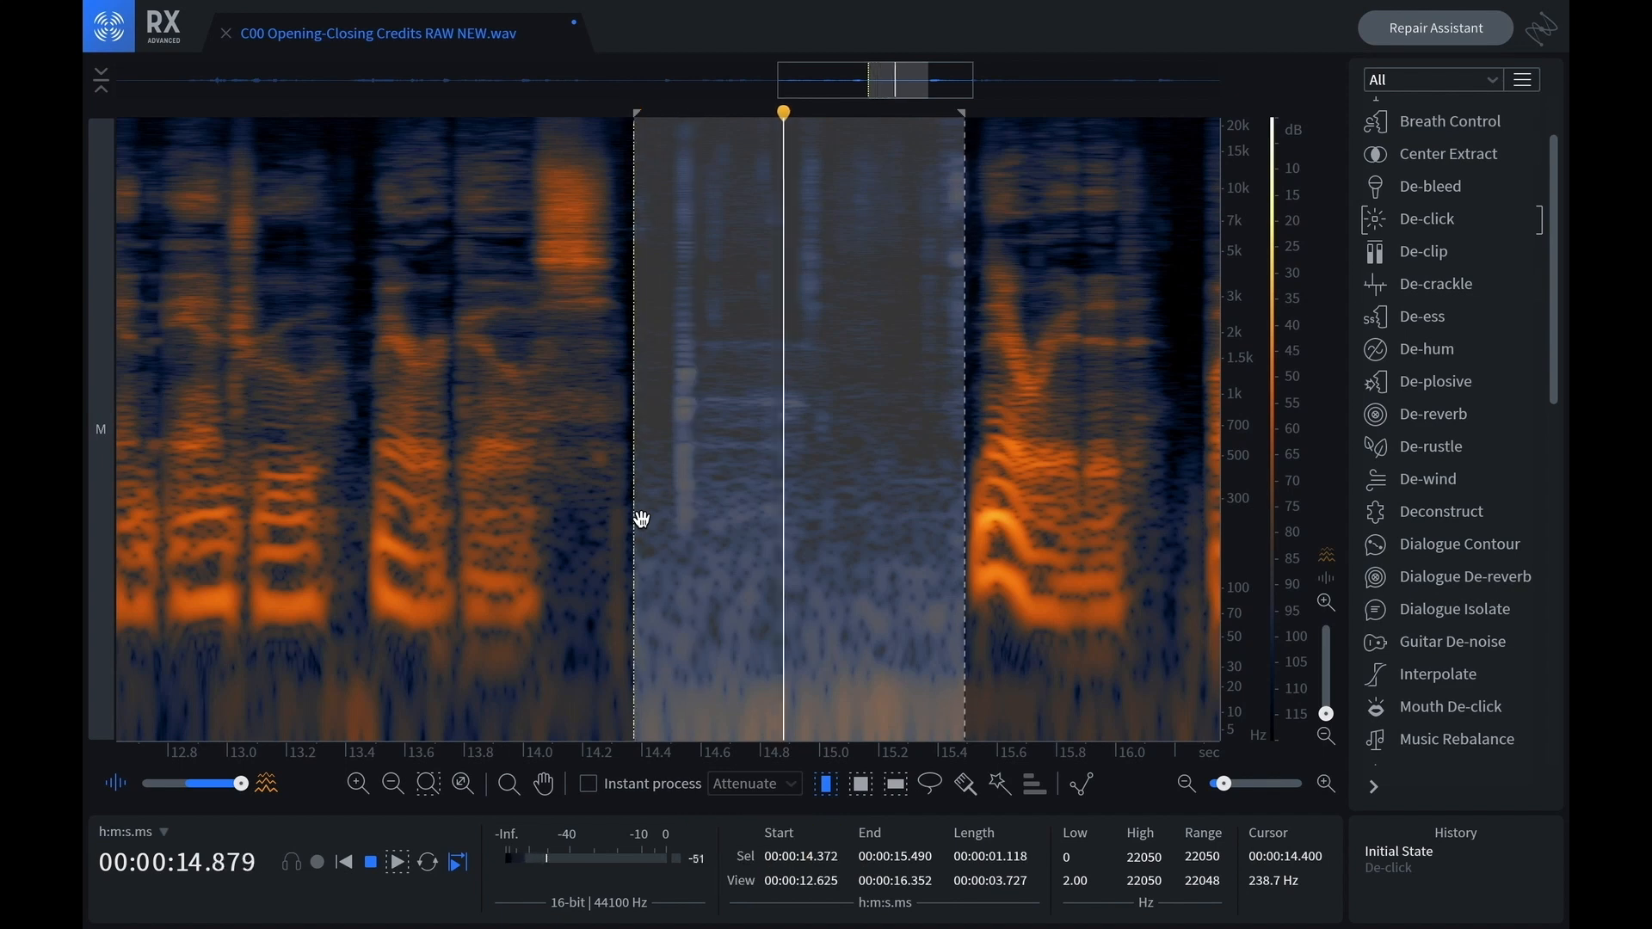
key("space")
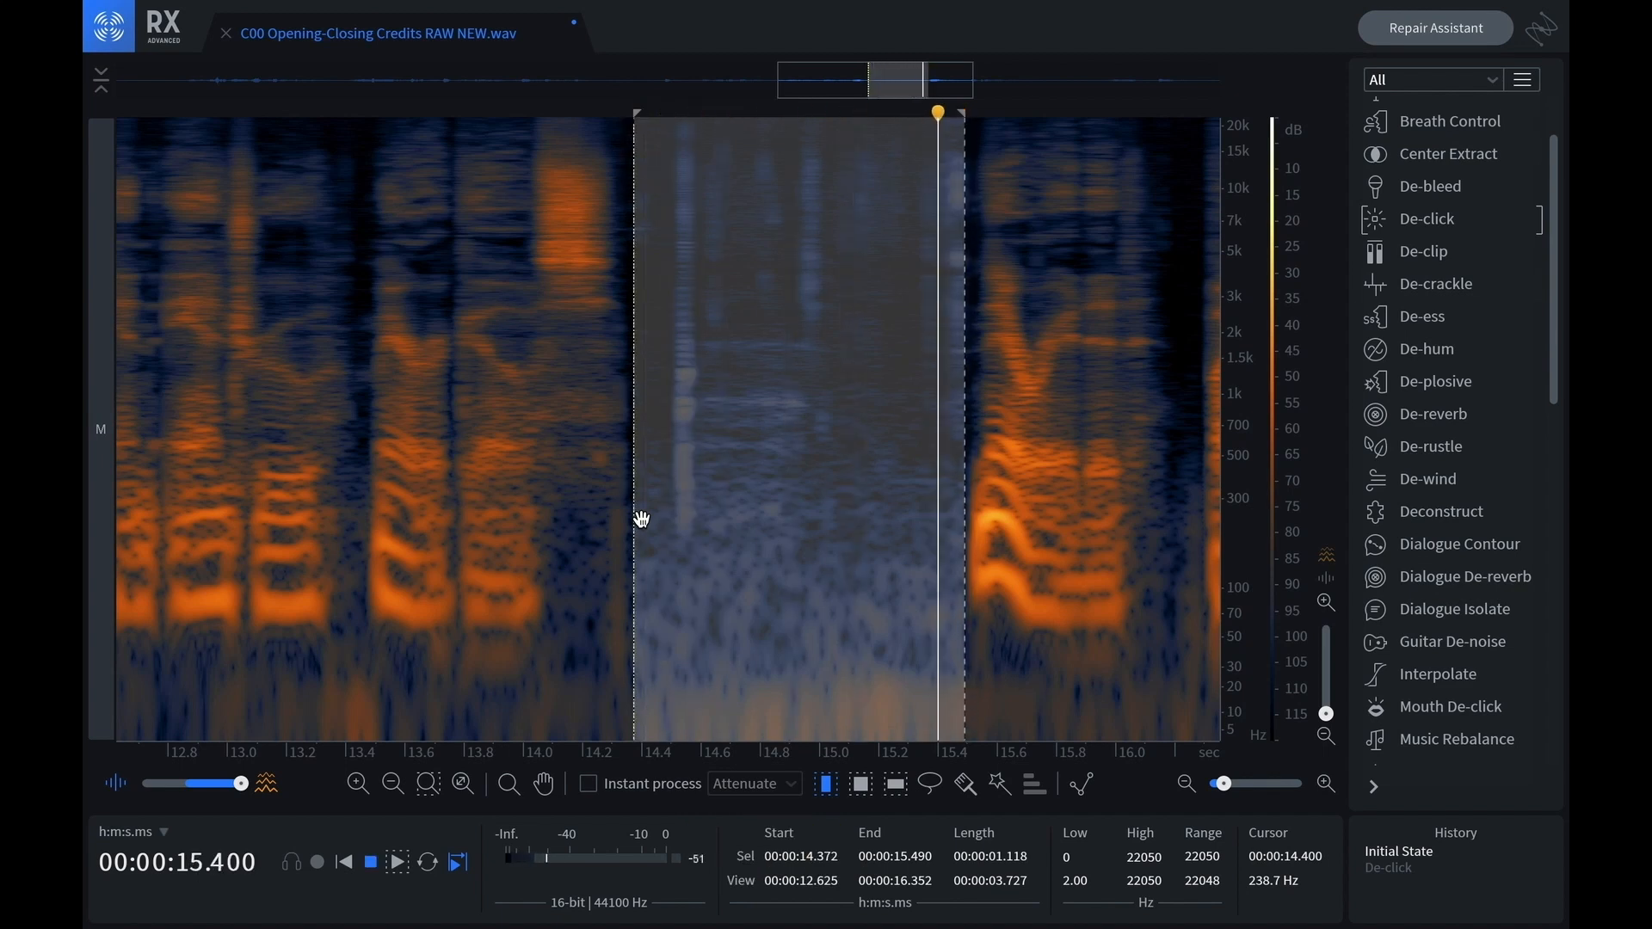
key("ctrl+shift+z")
key("space")
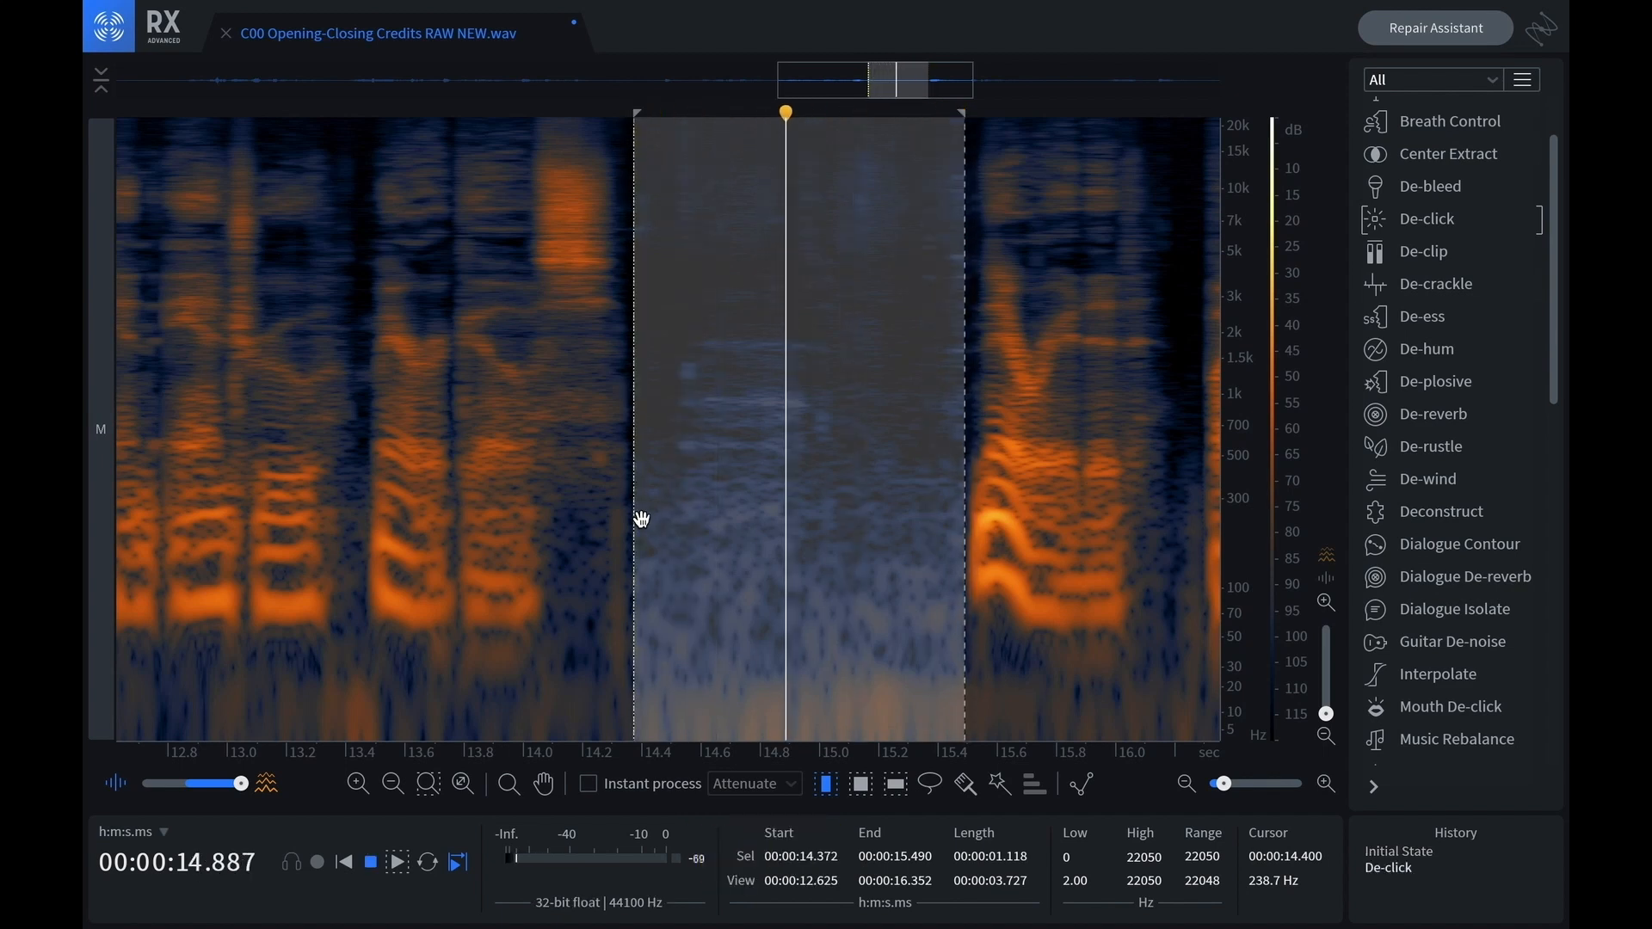
key("space")
key("space")
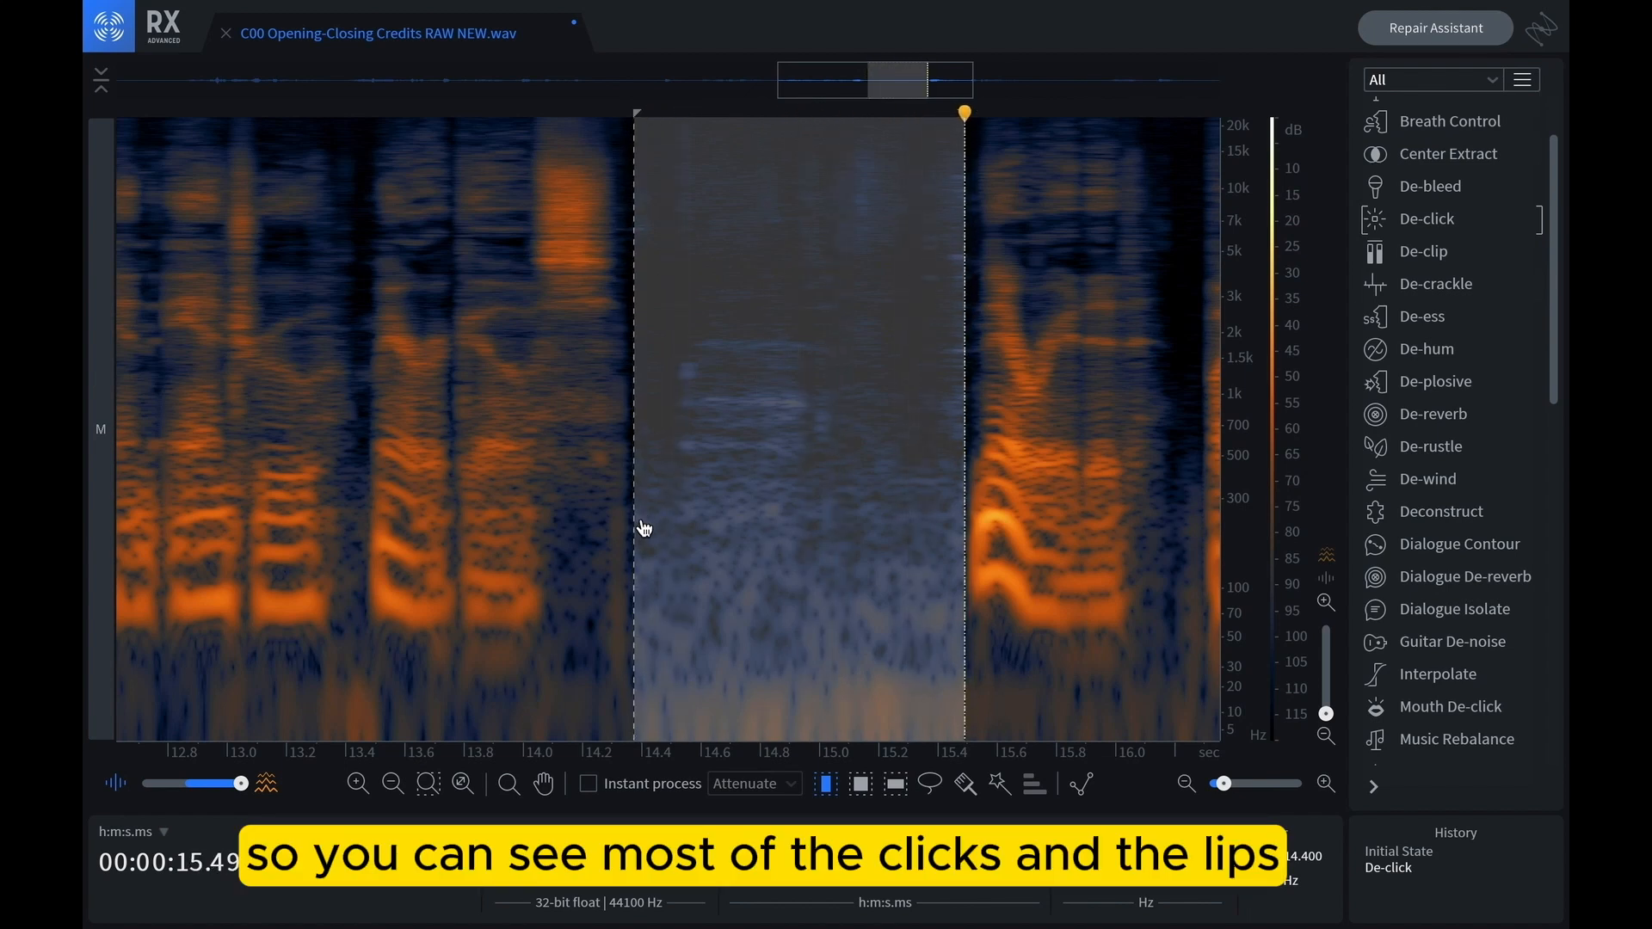
key("ctrl+z")
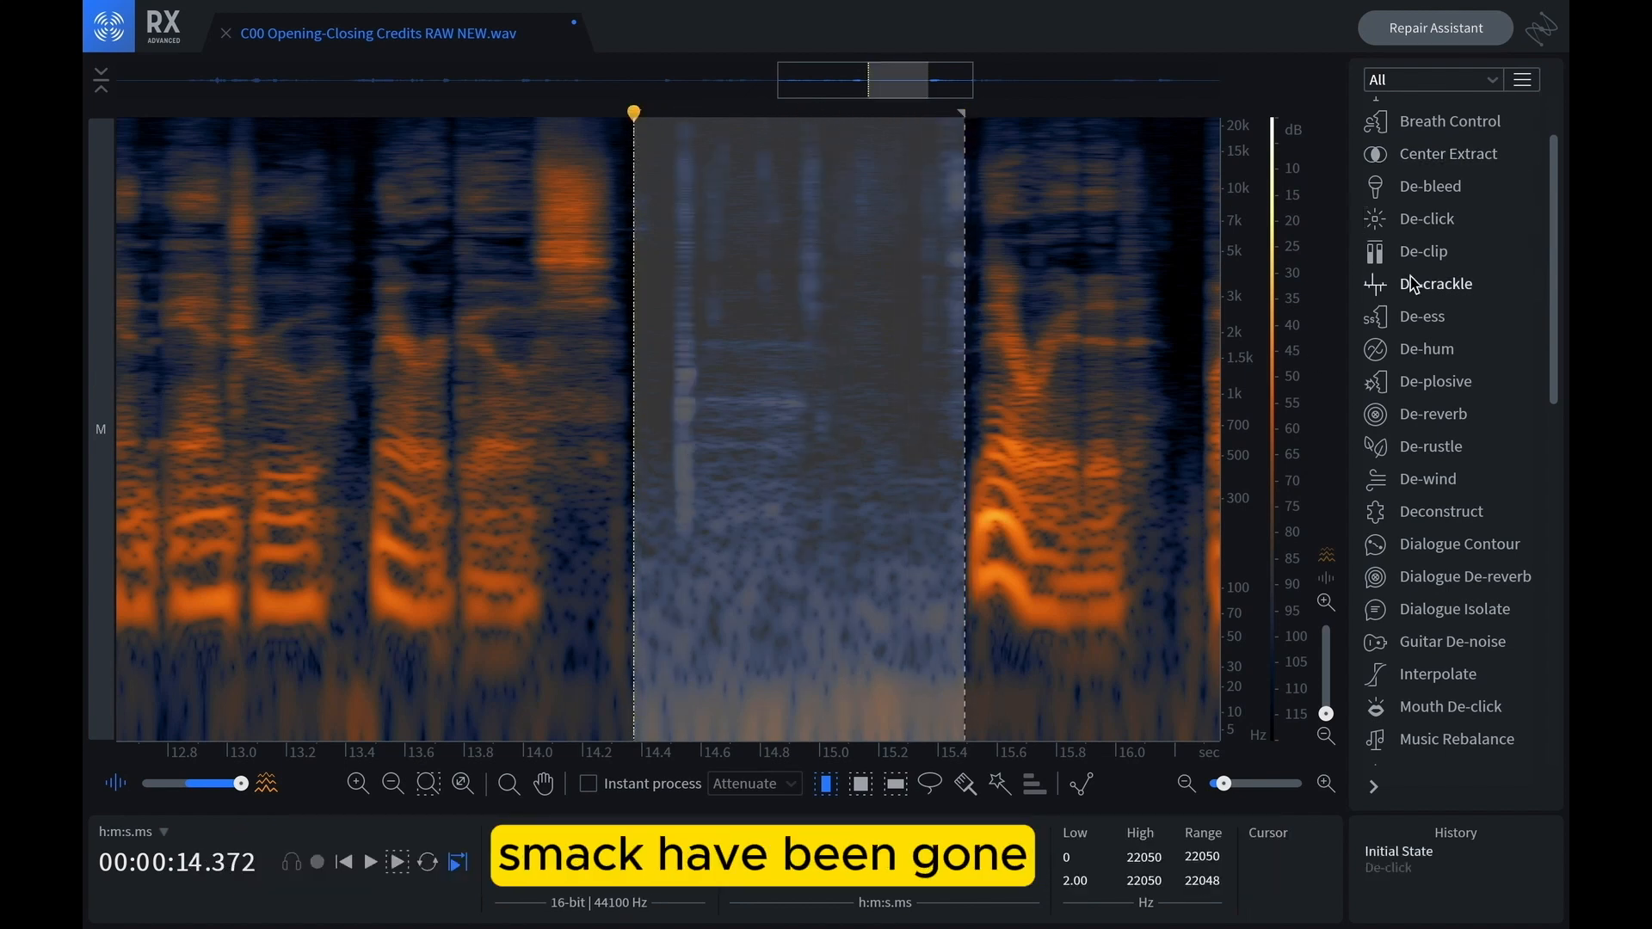
Render Mouth De-click on the selected pause with sensitivity 2.6, frequency skew 0.0 and click widening 1.7 ms
scroll(1433, 482, "down", 4)
left_click(1453, 569)
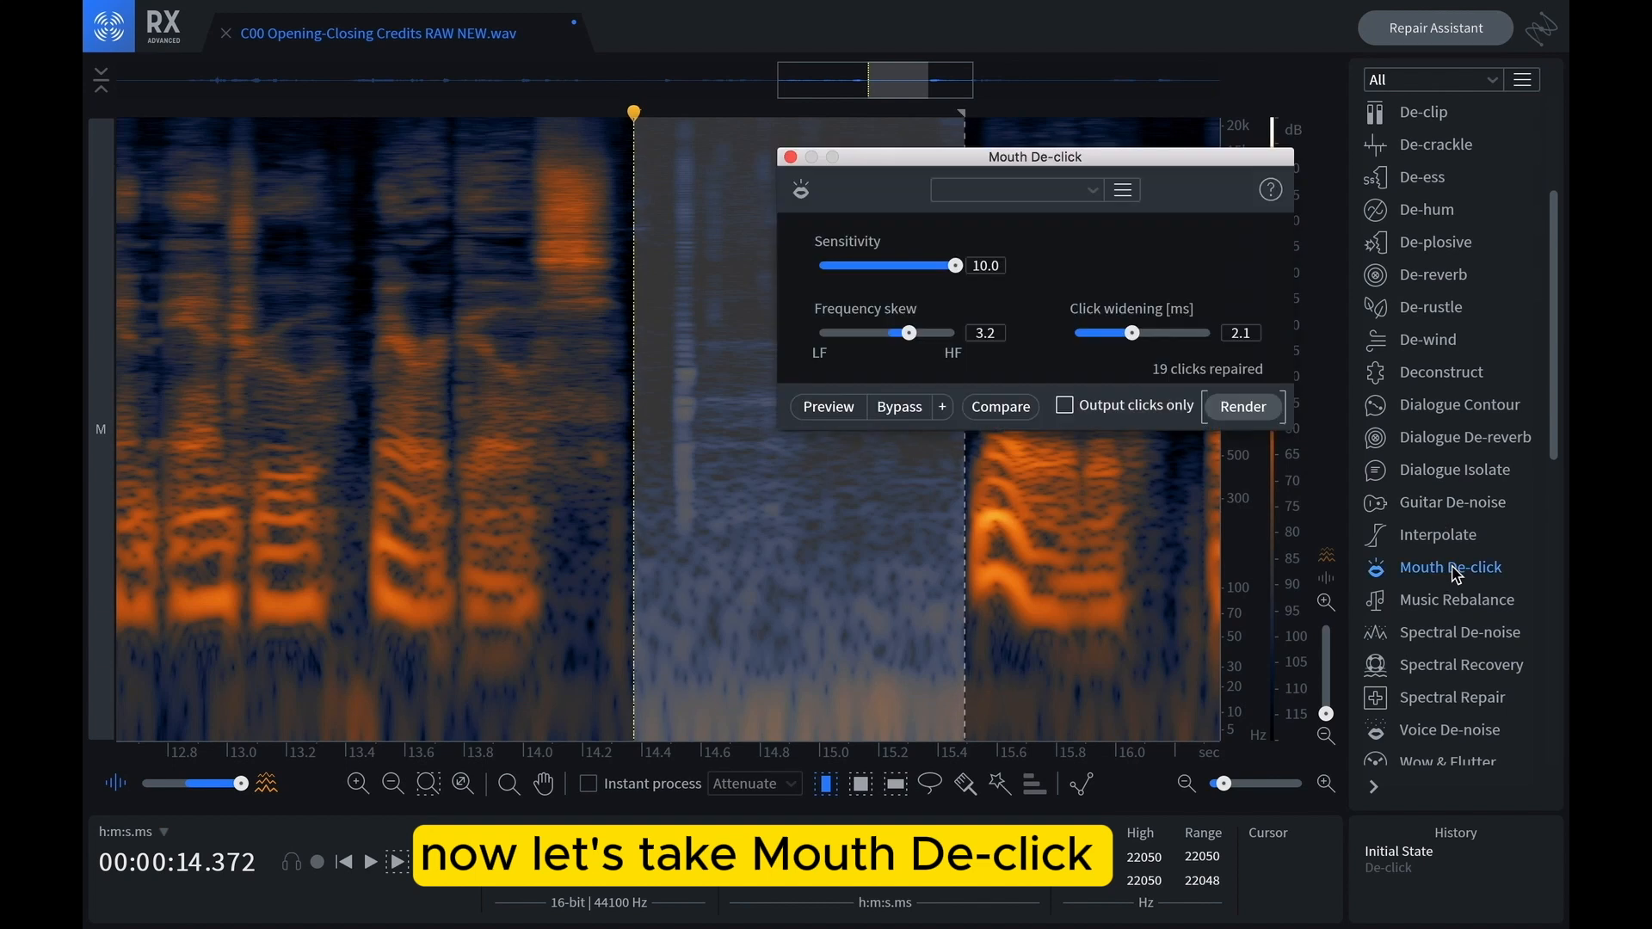
left_click_drag(1115, 158, 544, 163)
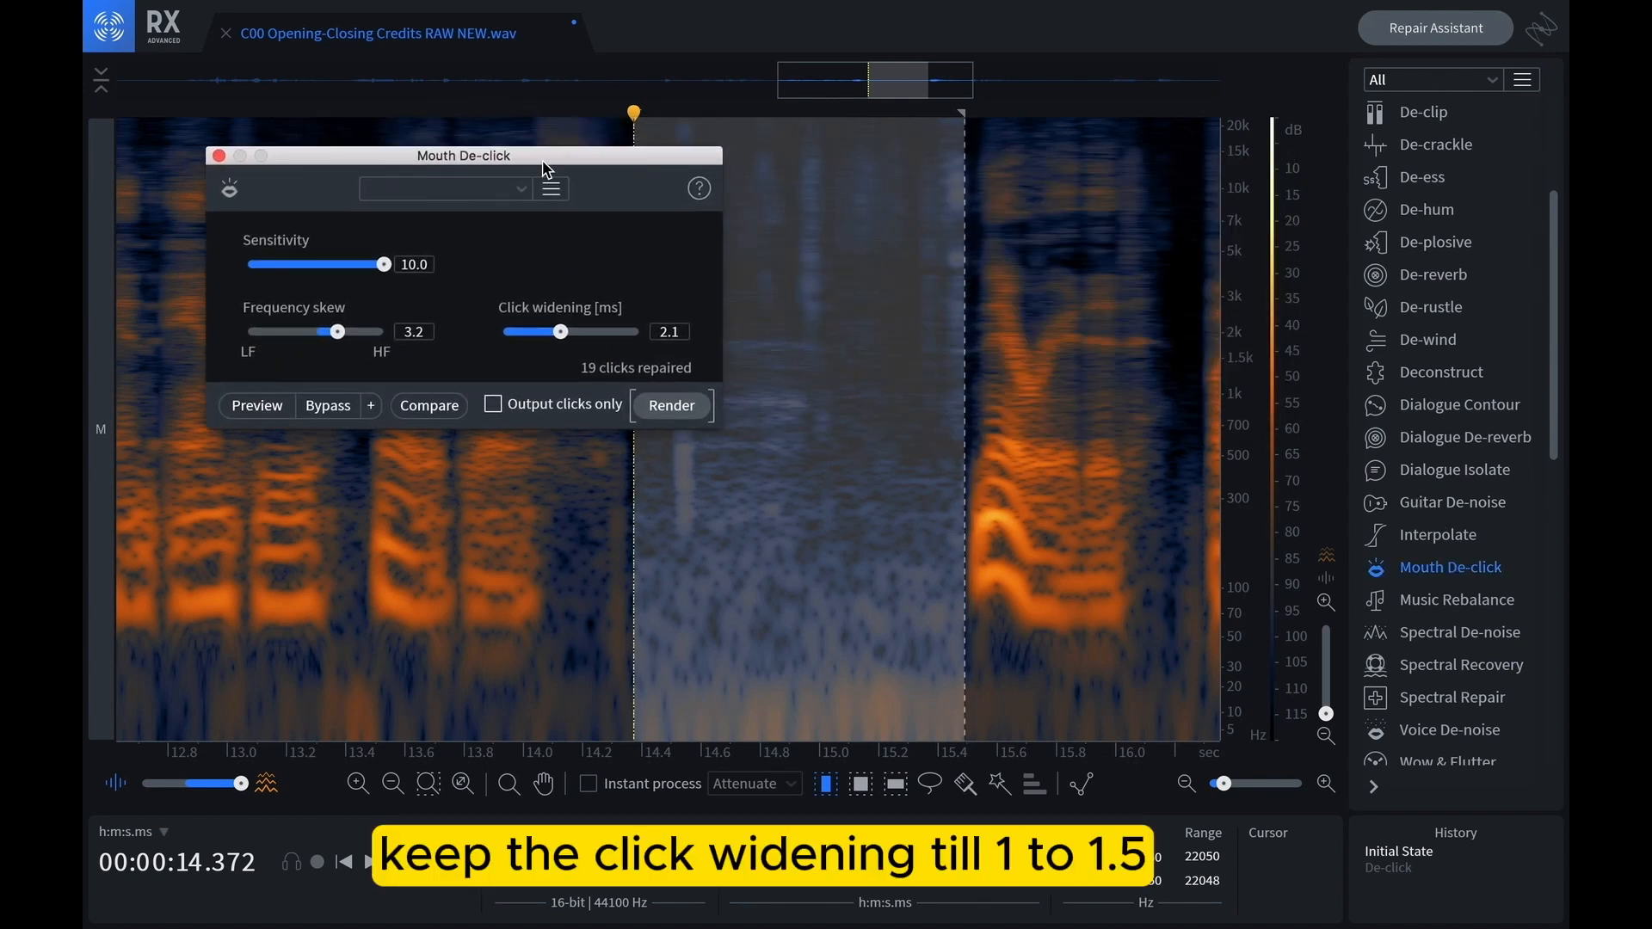
left_click_drag(561, 339, 548, 338)
left_click_drag(336, 333, 323, 340)
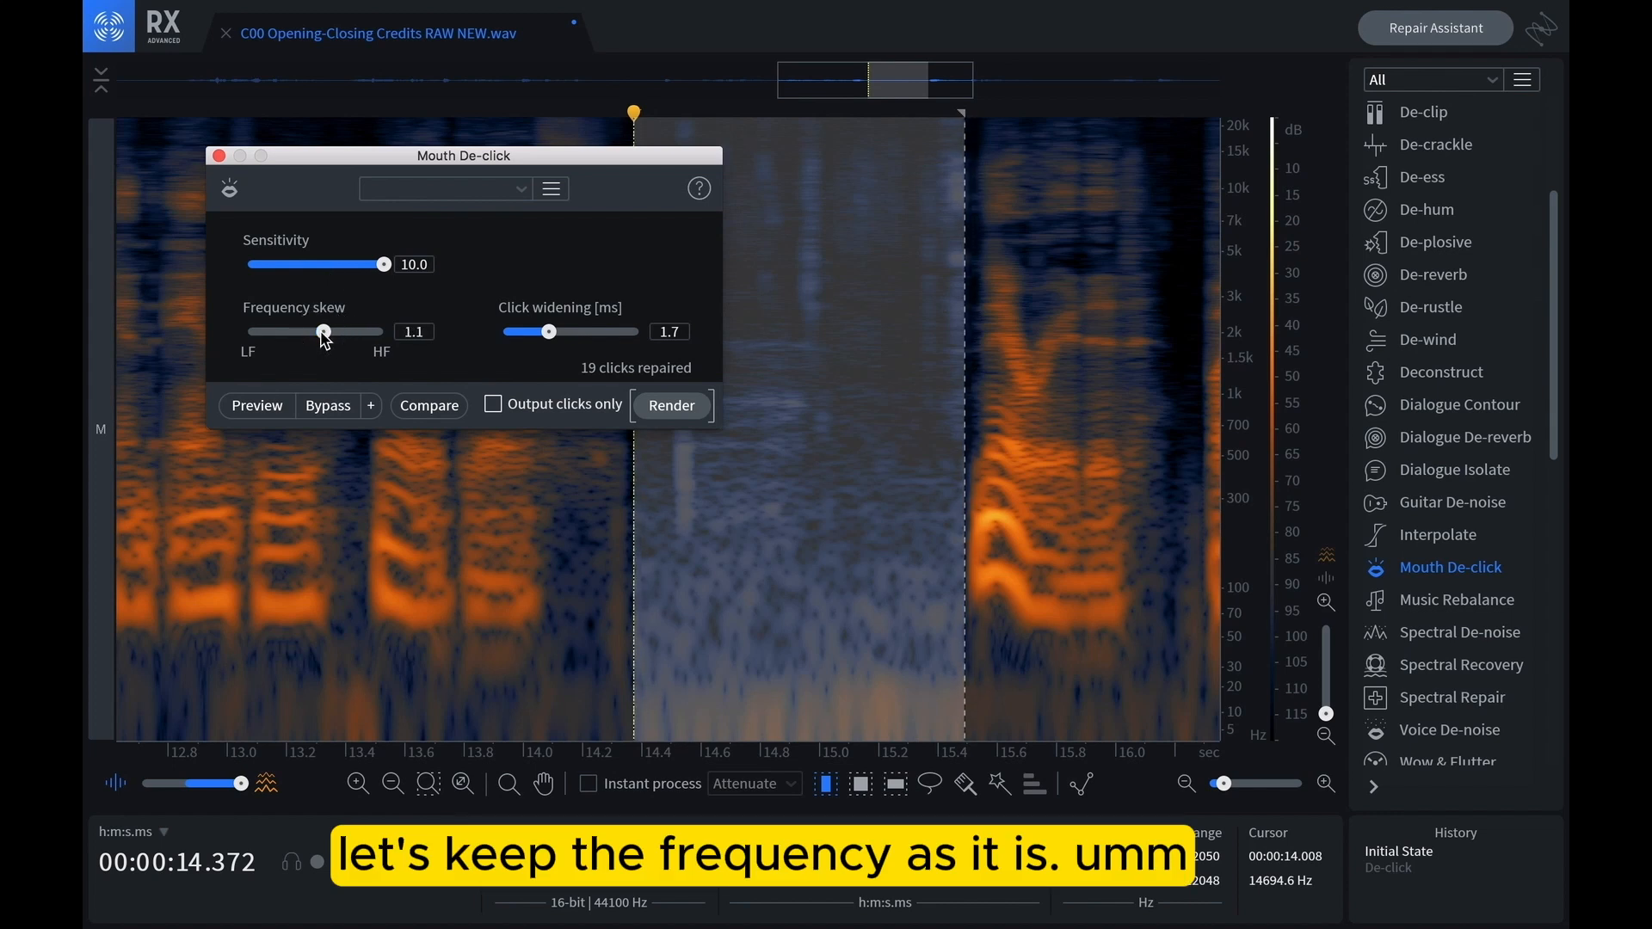
left_click_drag(383, 266, 283, 269)
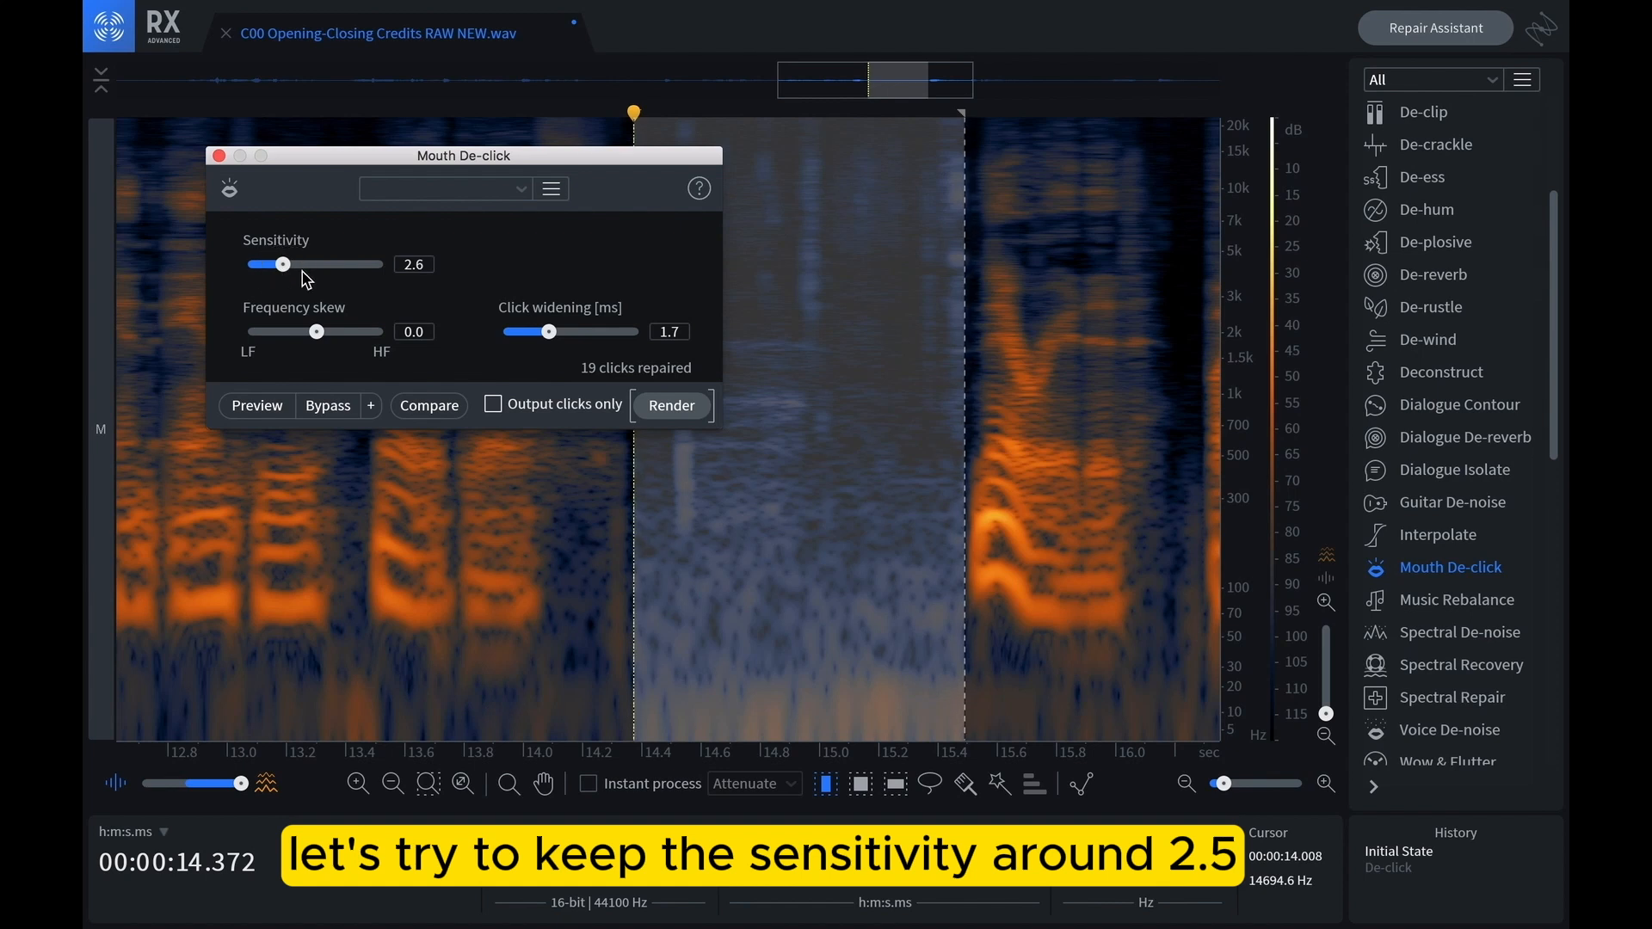
left_click(641, 408)
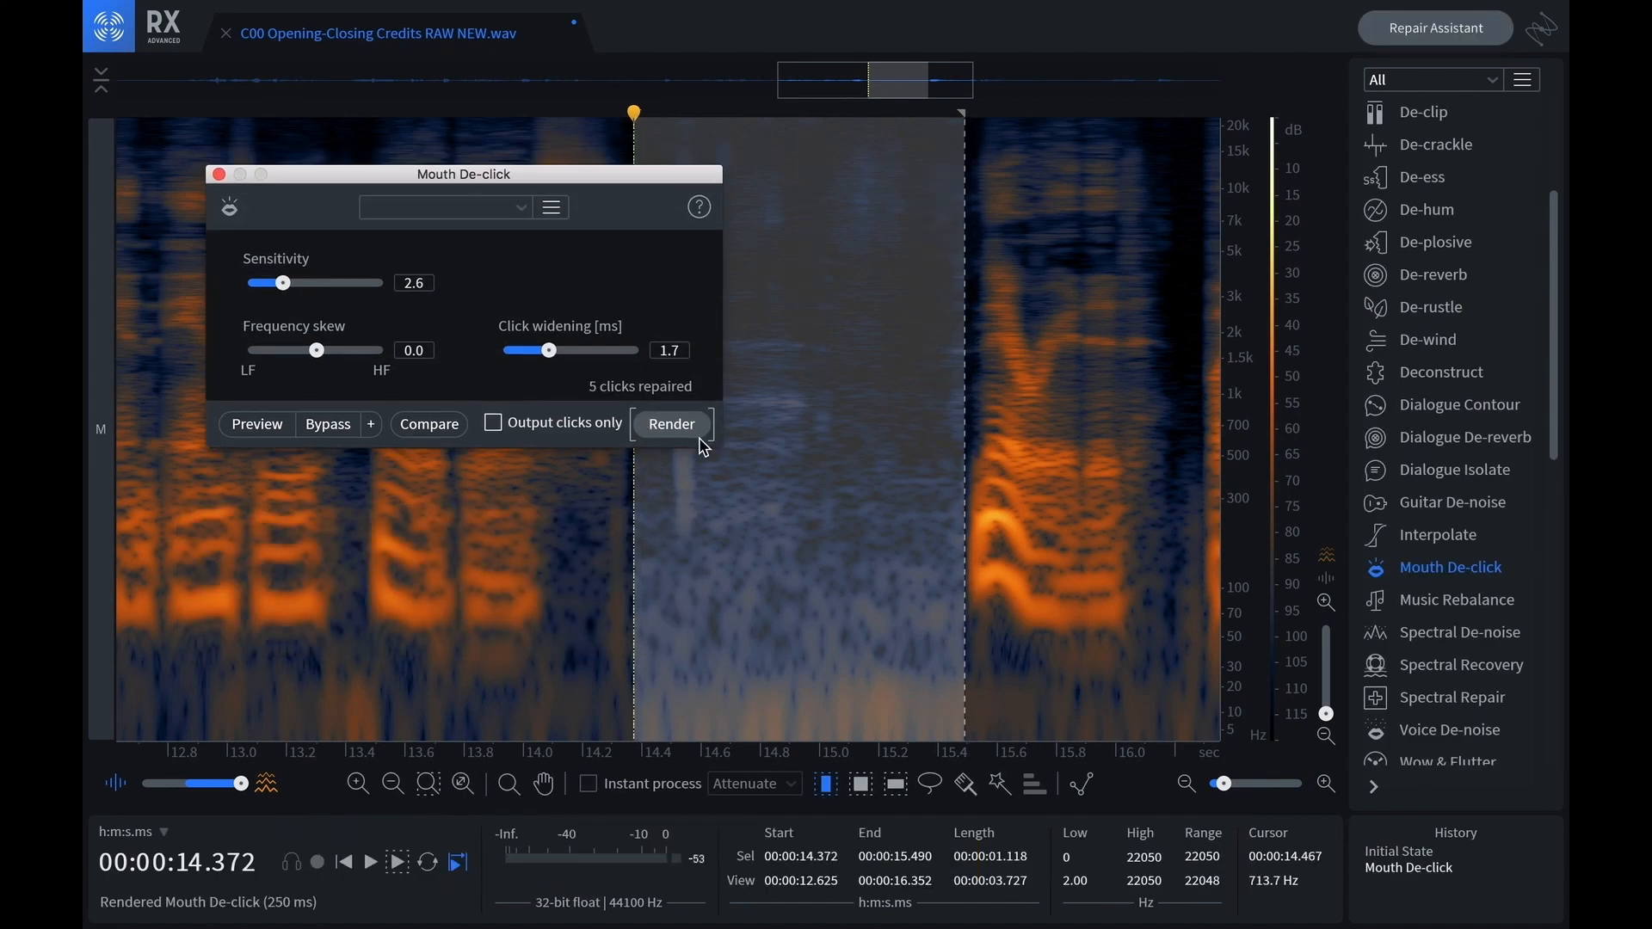
Play the pause with and without the first Mouth De-click render to compare the remaining lip smacks
key("space")
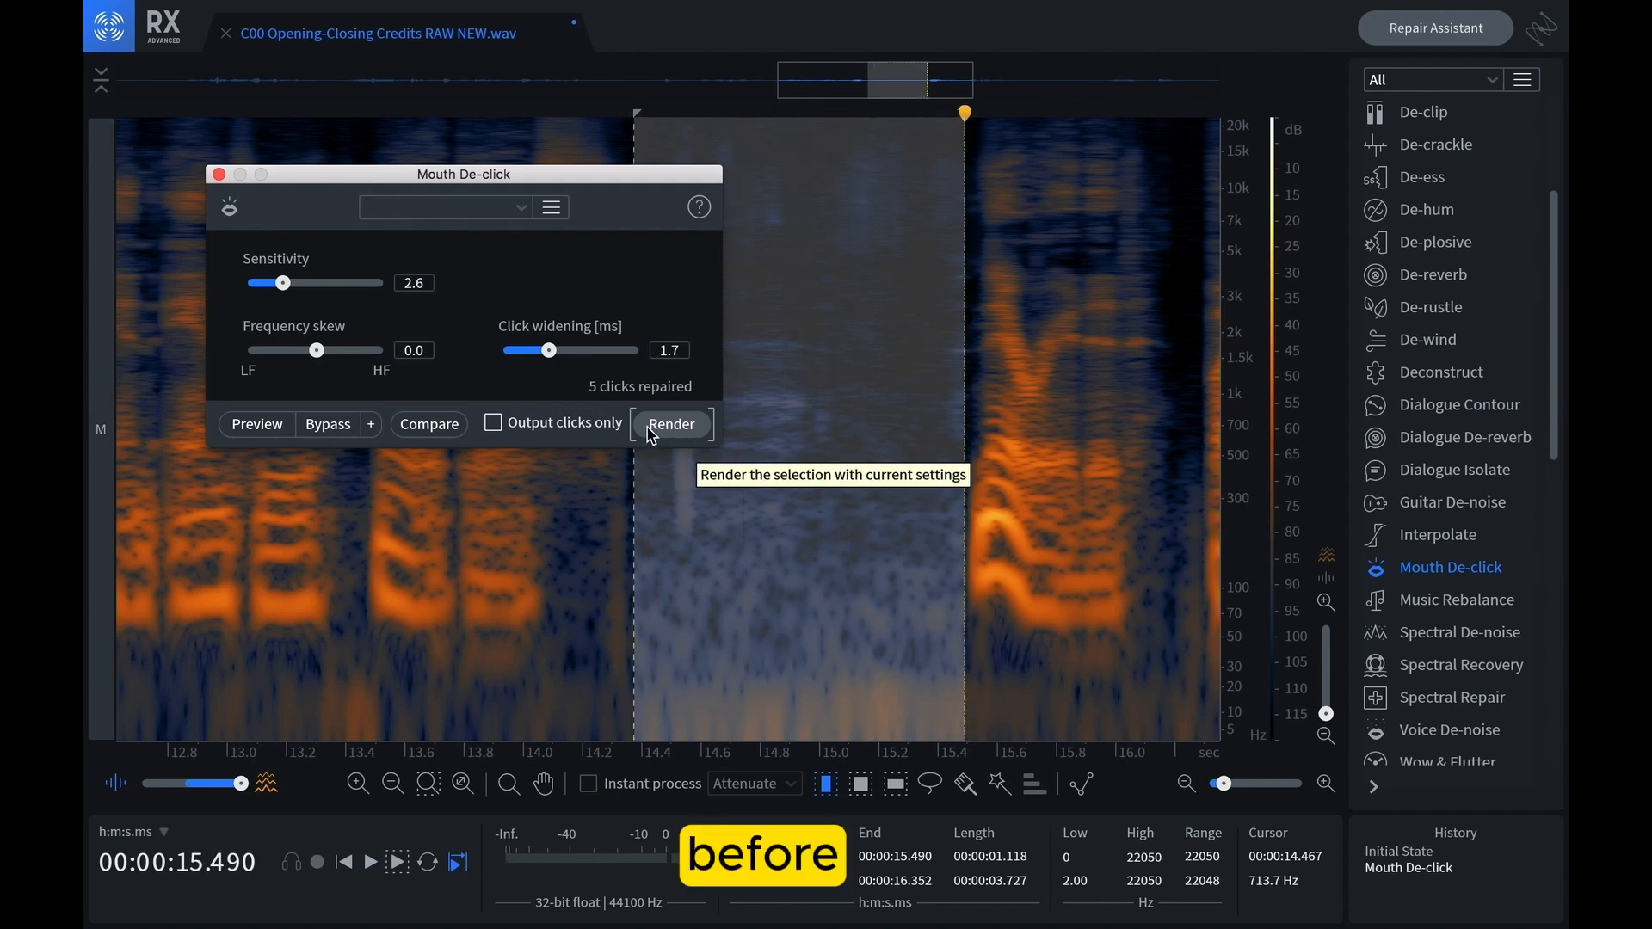
key("super+z")
key("space")
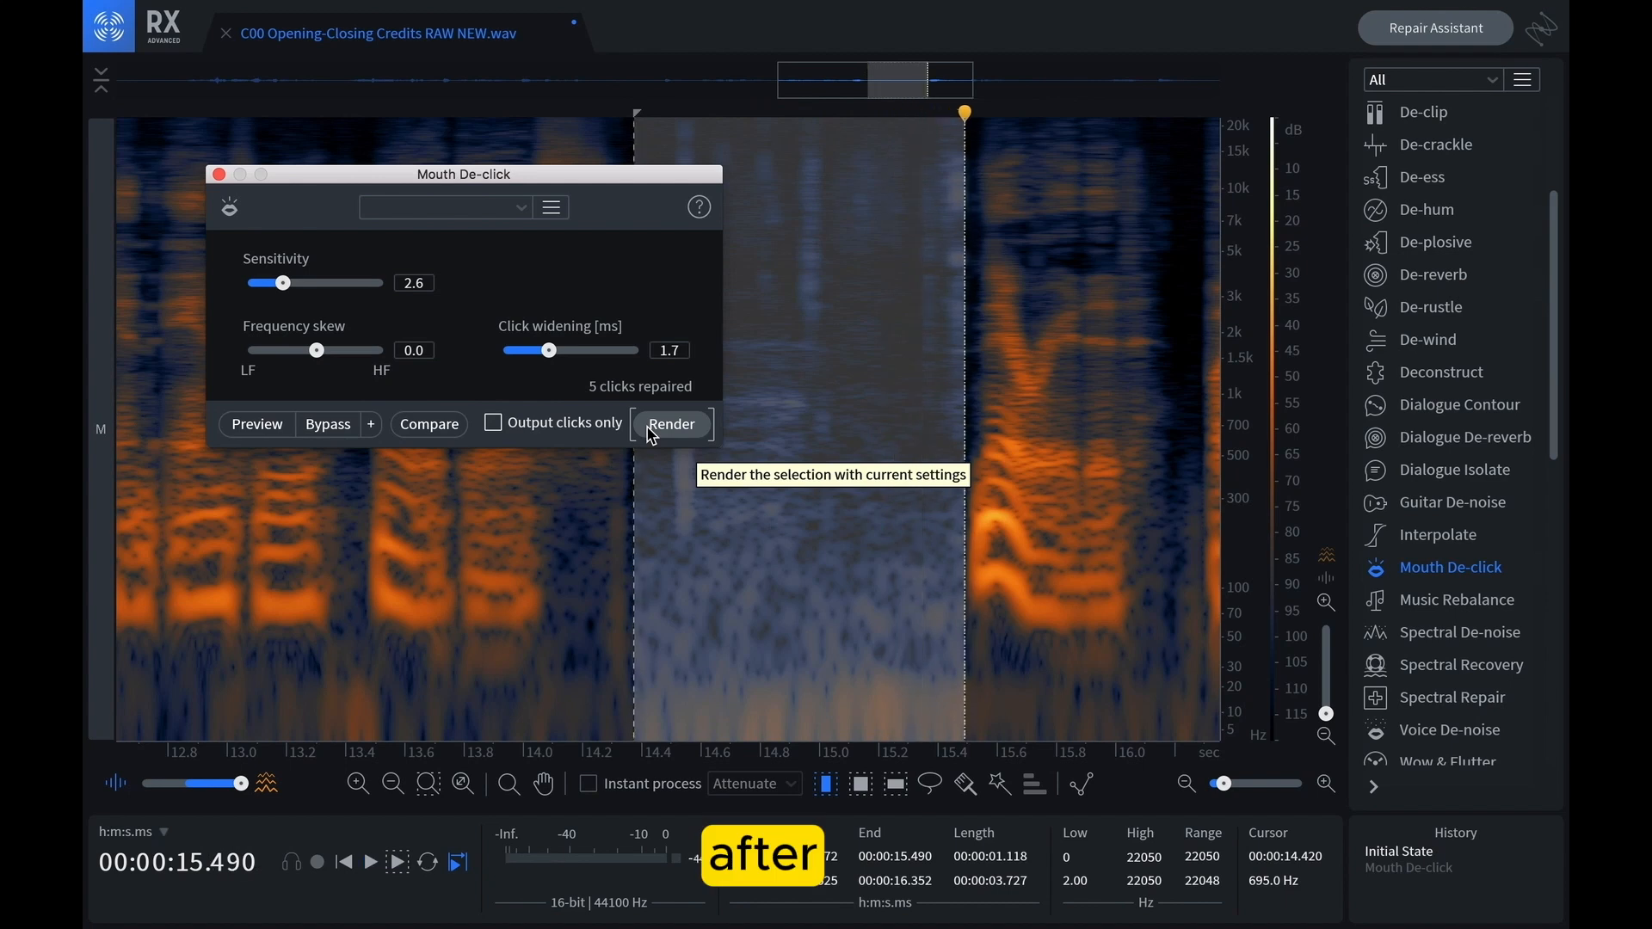
key("super+shift+z")
key("space")
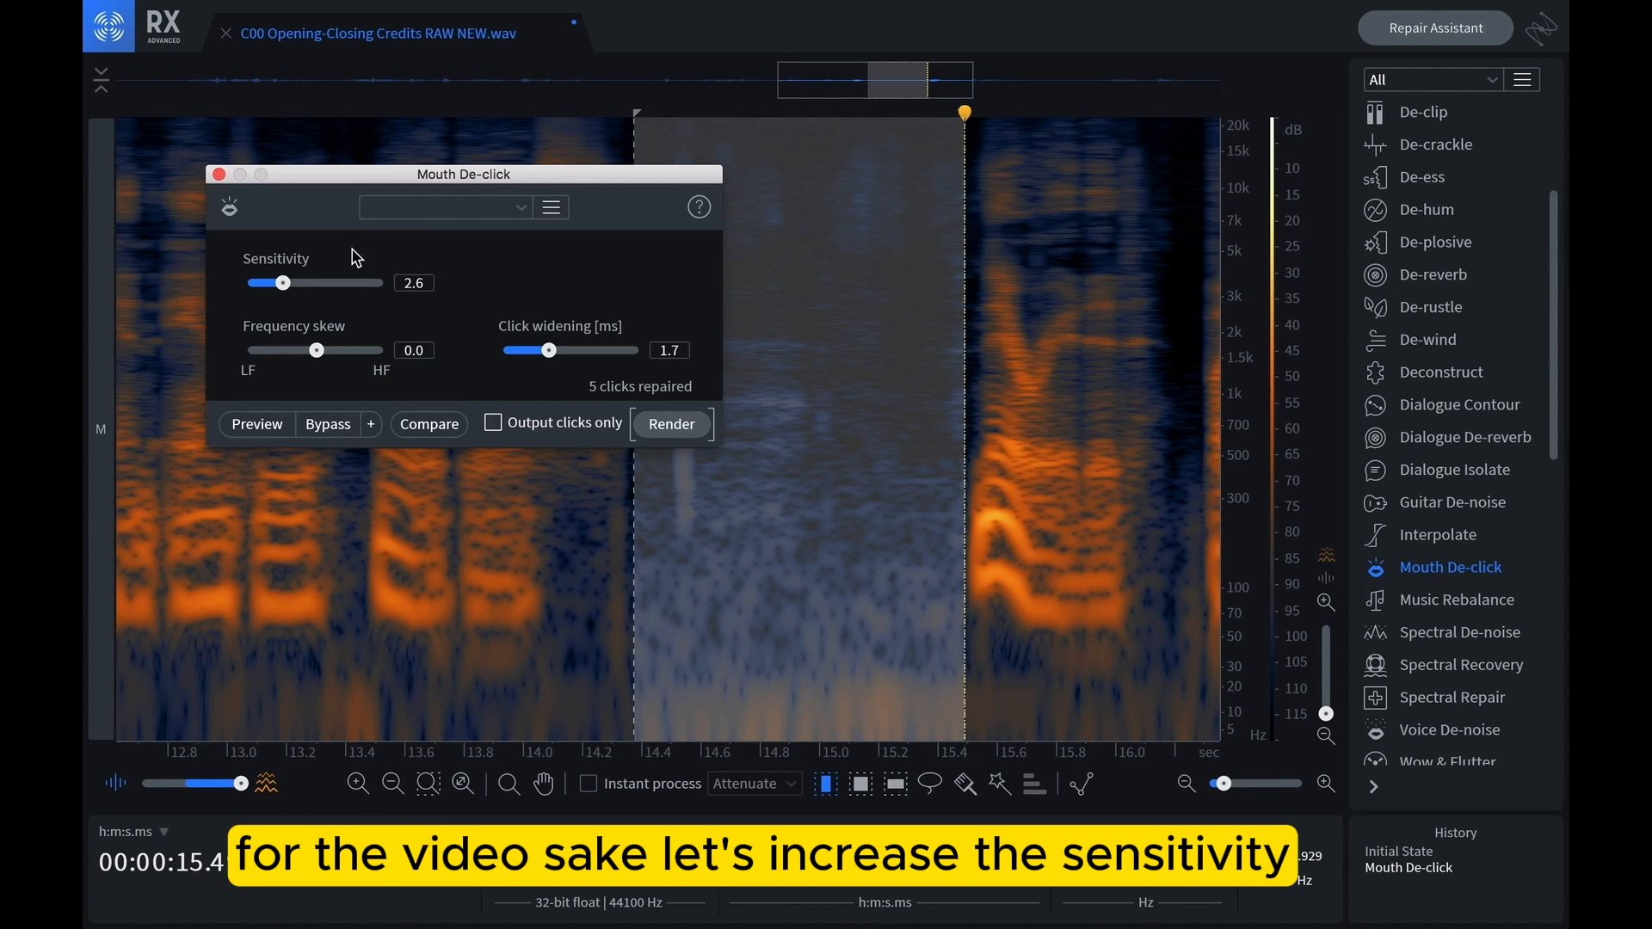
Set Mouth De-click to sensitivity 6.2 and frequency skew 2.6, and render the pause a second time
left_click_drag(296, 291, 337, 290)
left_click_drag(317, 353, 335, 351)
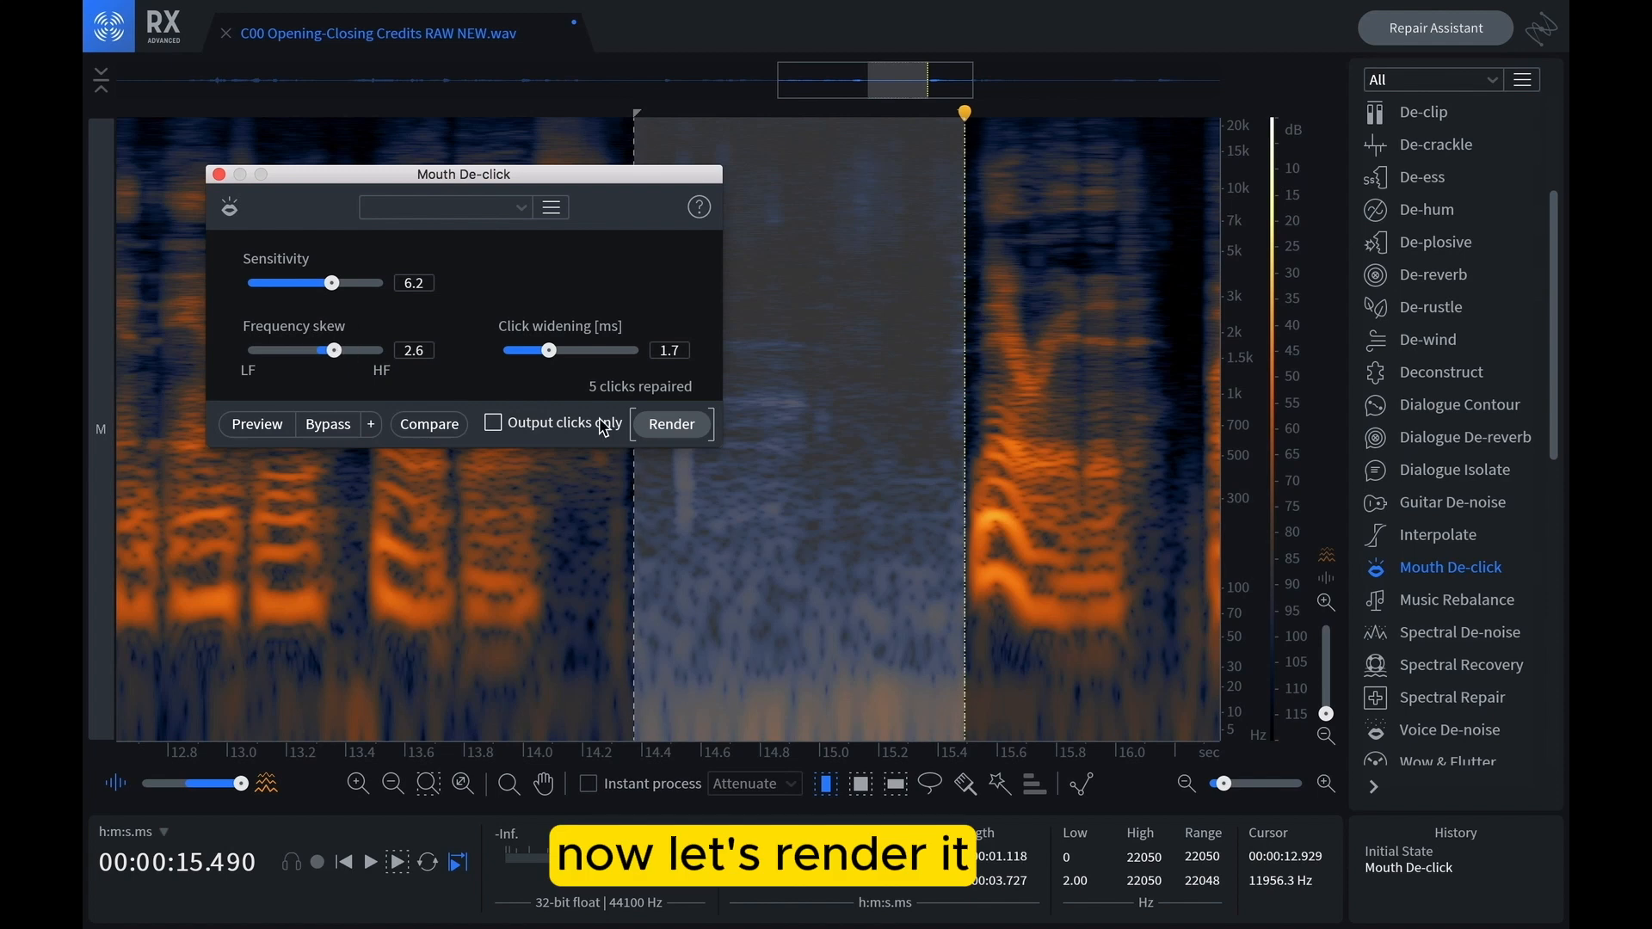
left_click(687, 433)
Compare the pause after both Mouth De-click renders with the original by undoing and redoing them and playing each version
key("space")
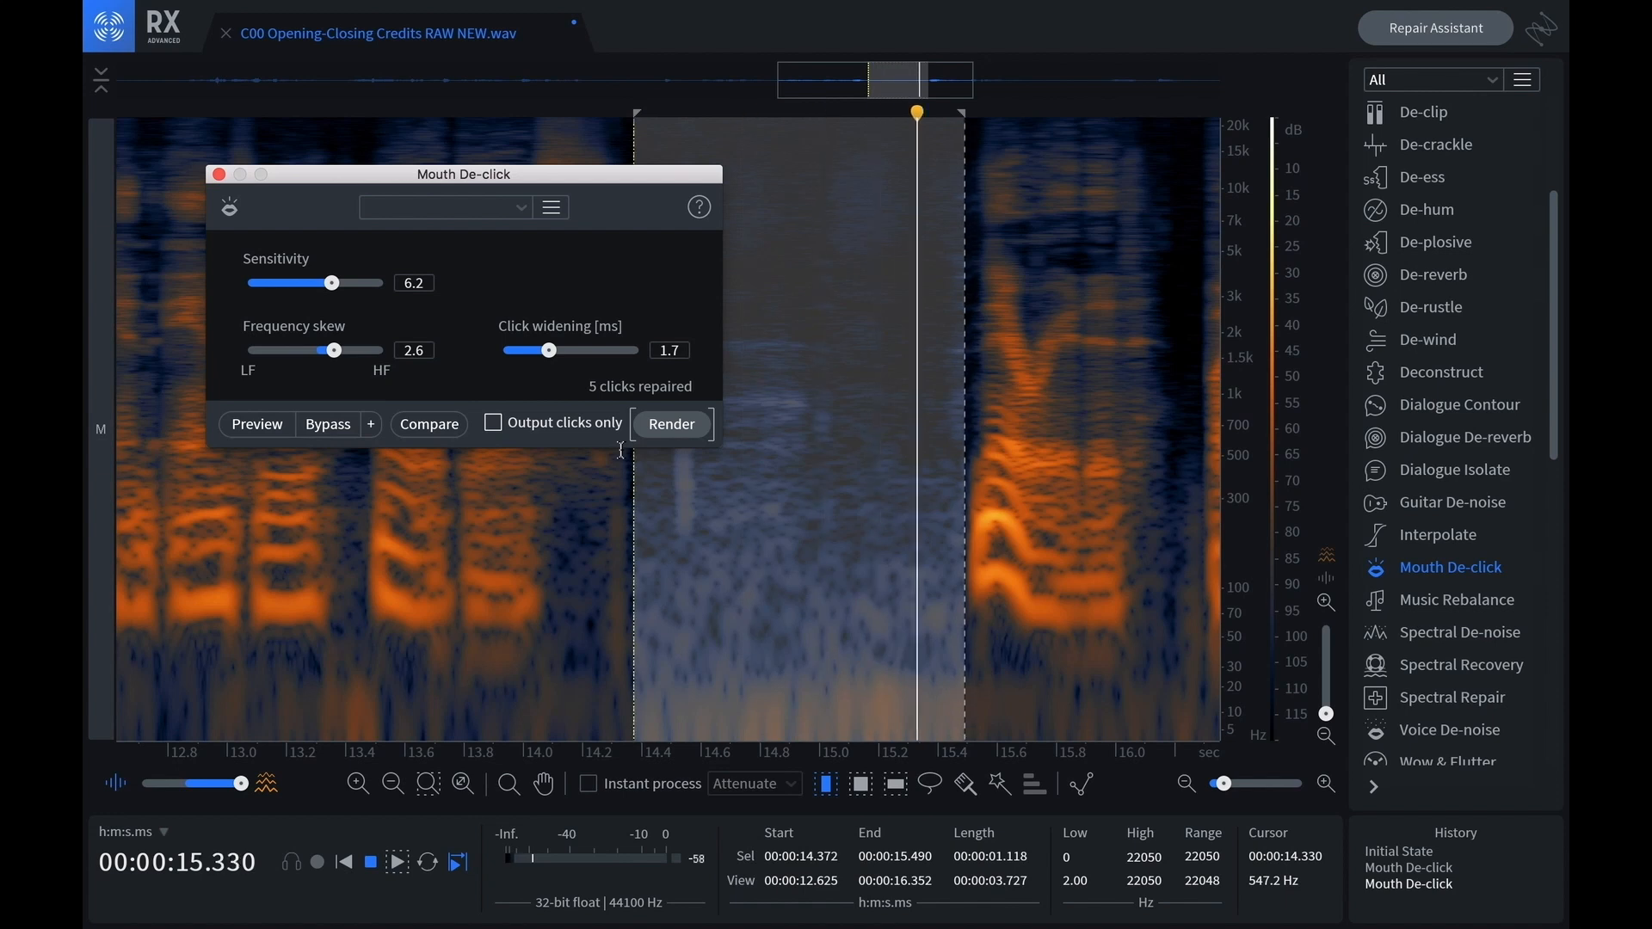
key("super+z")
key("super+z")
key("space")
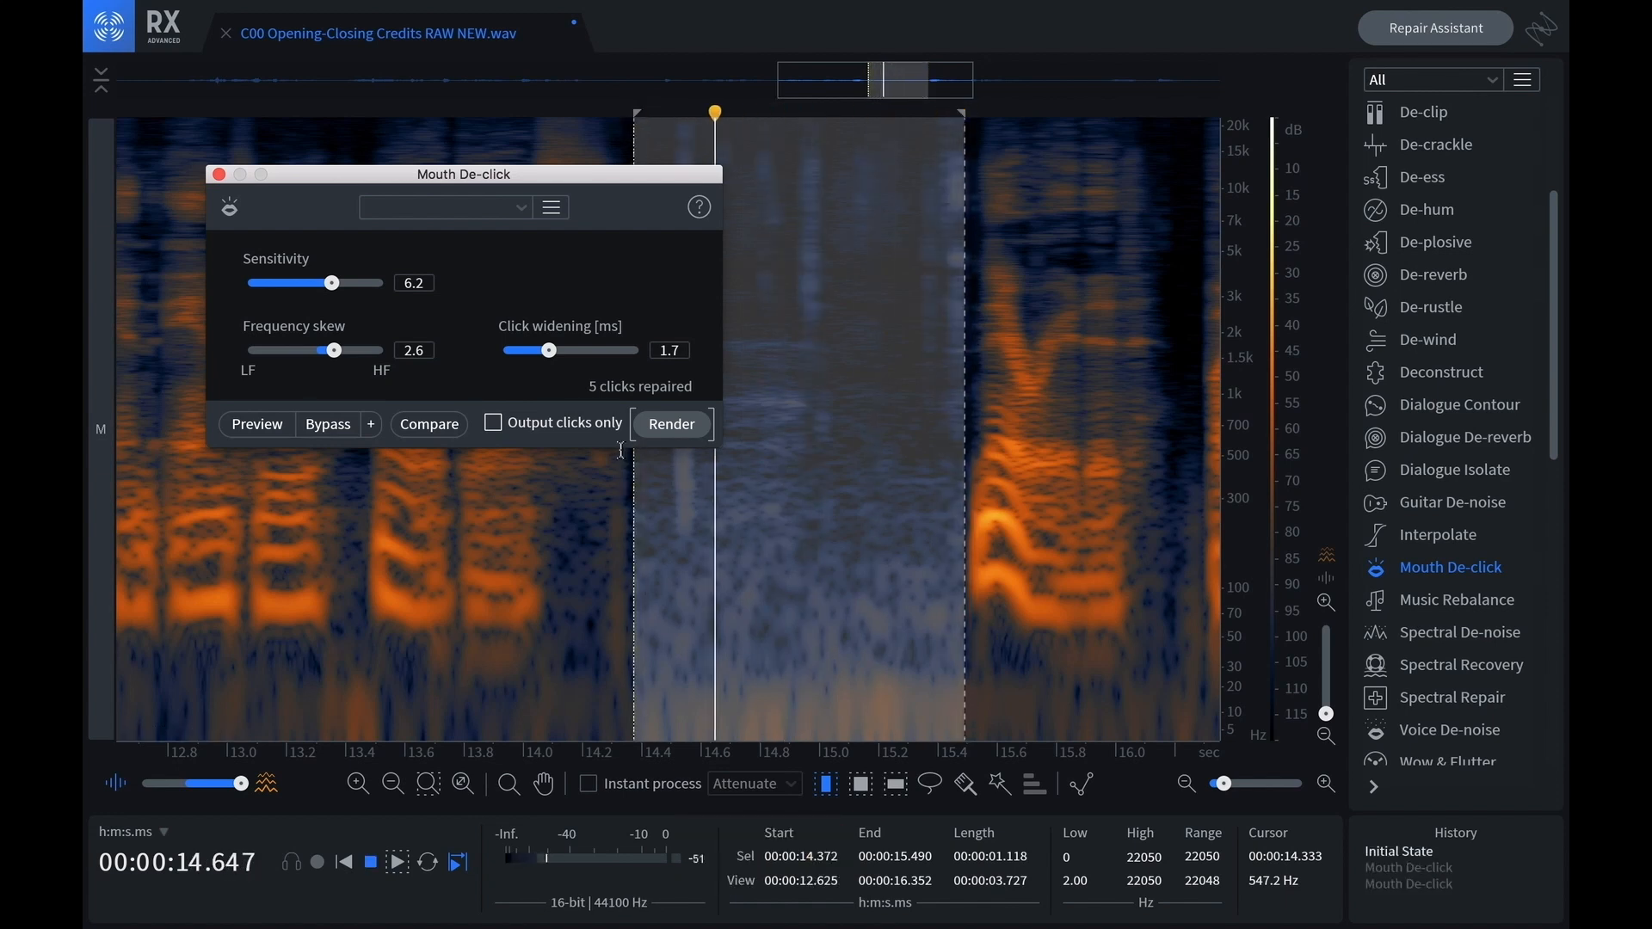
key("super+shift+z")
key("super+shift+z")
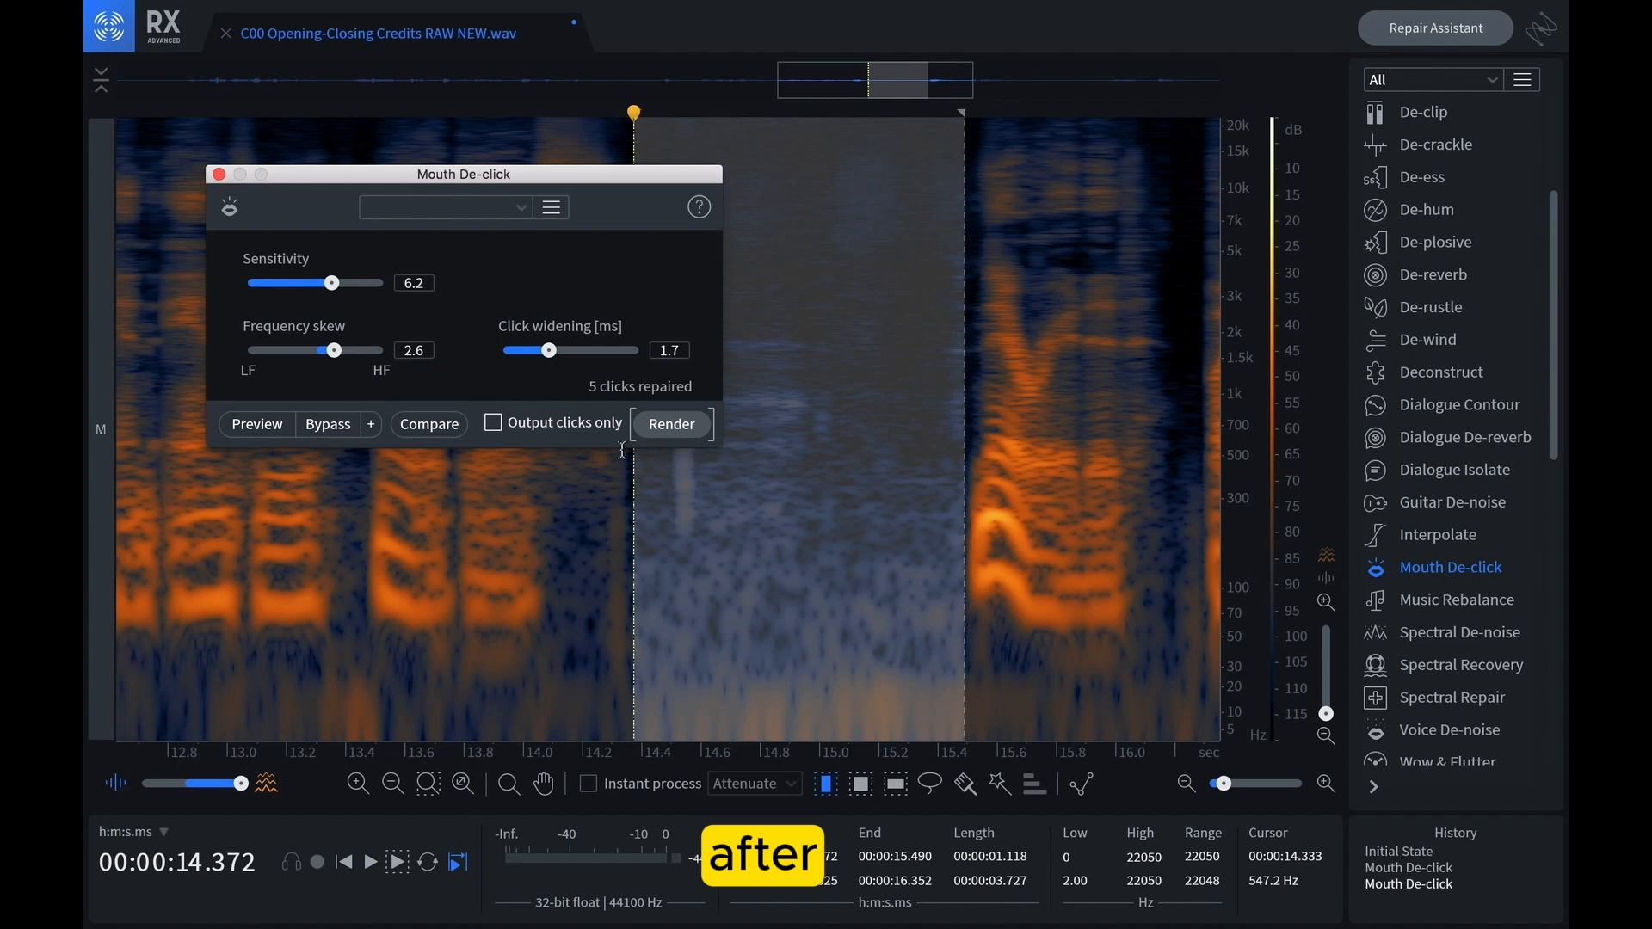
key("space")
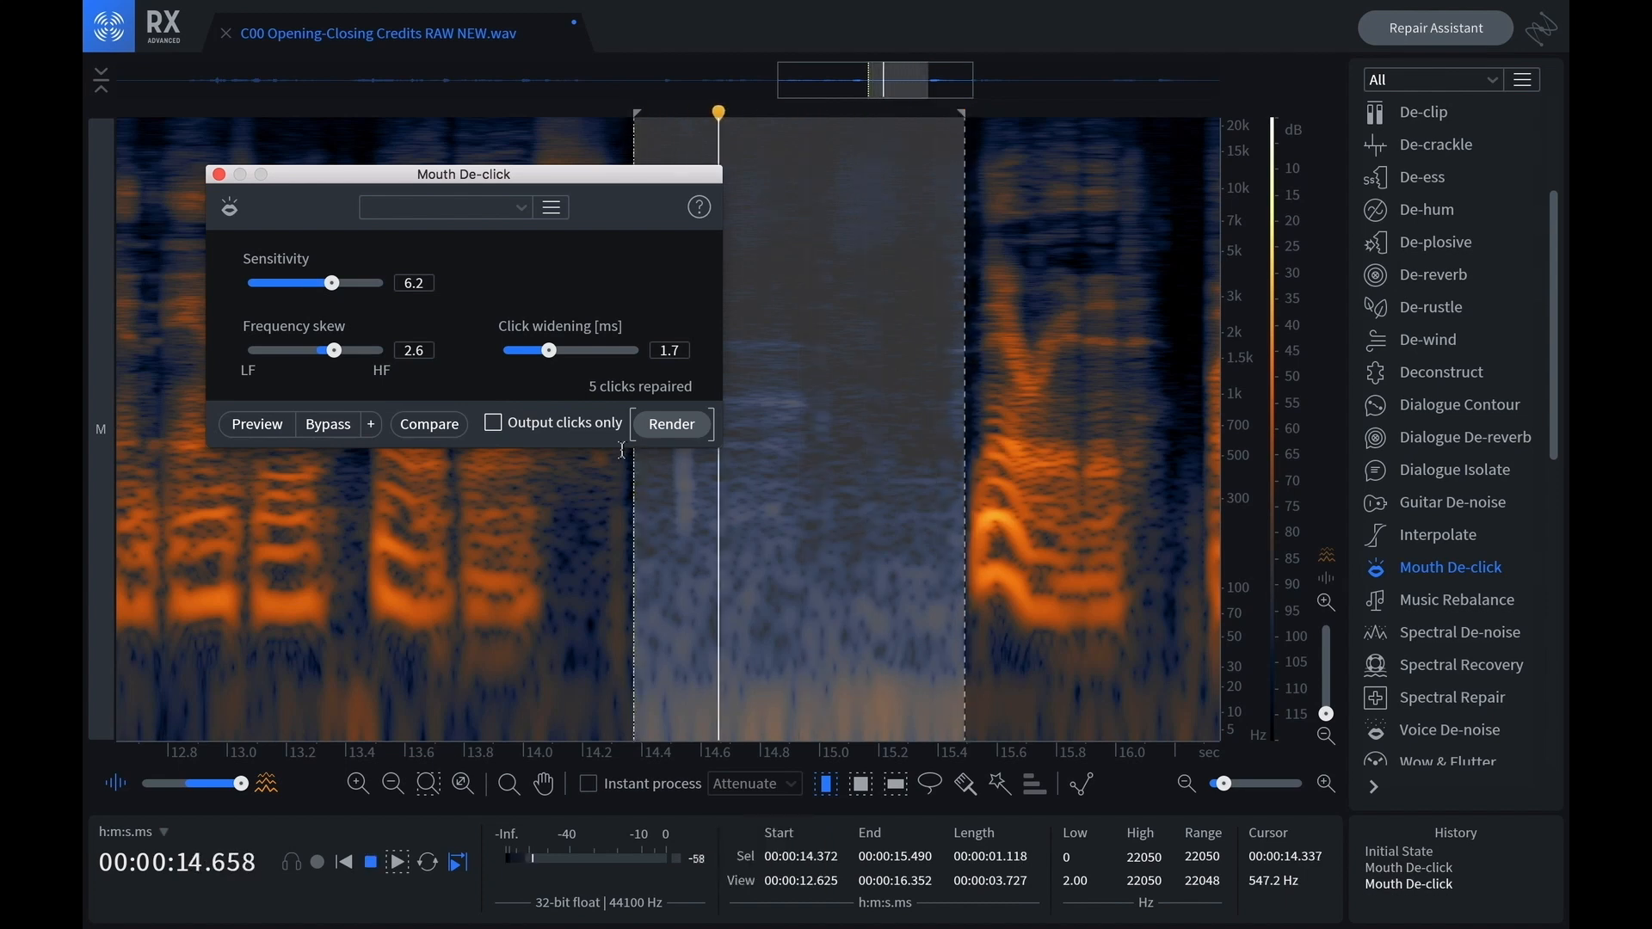
key("space")
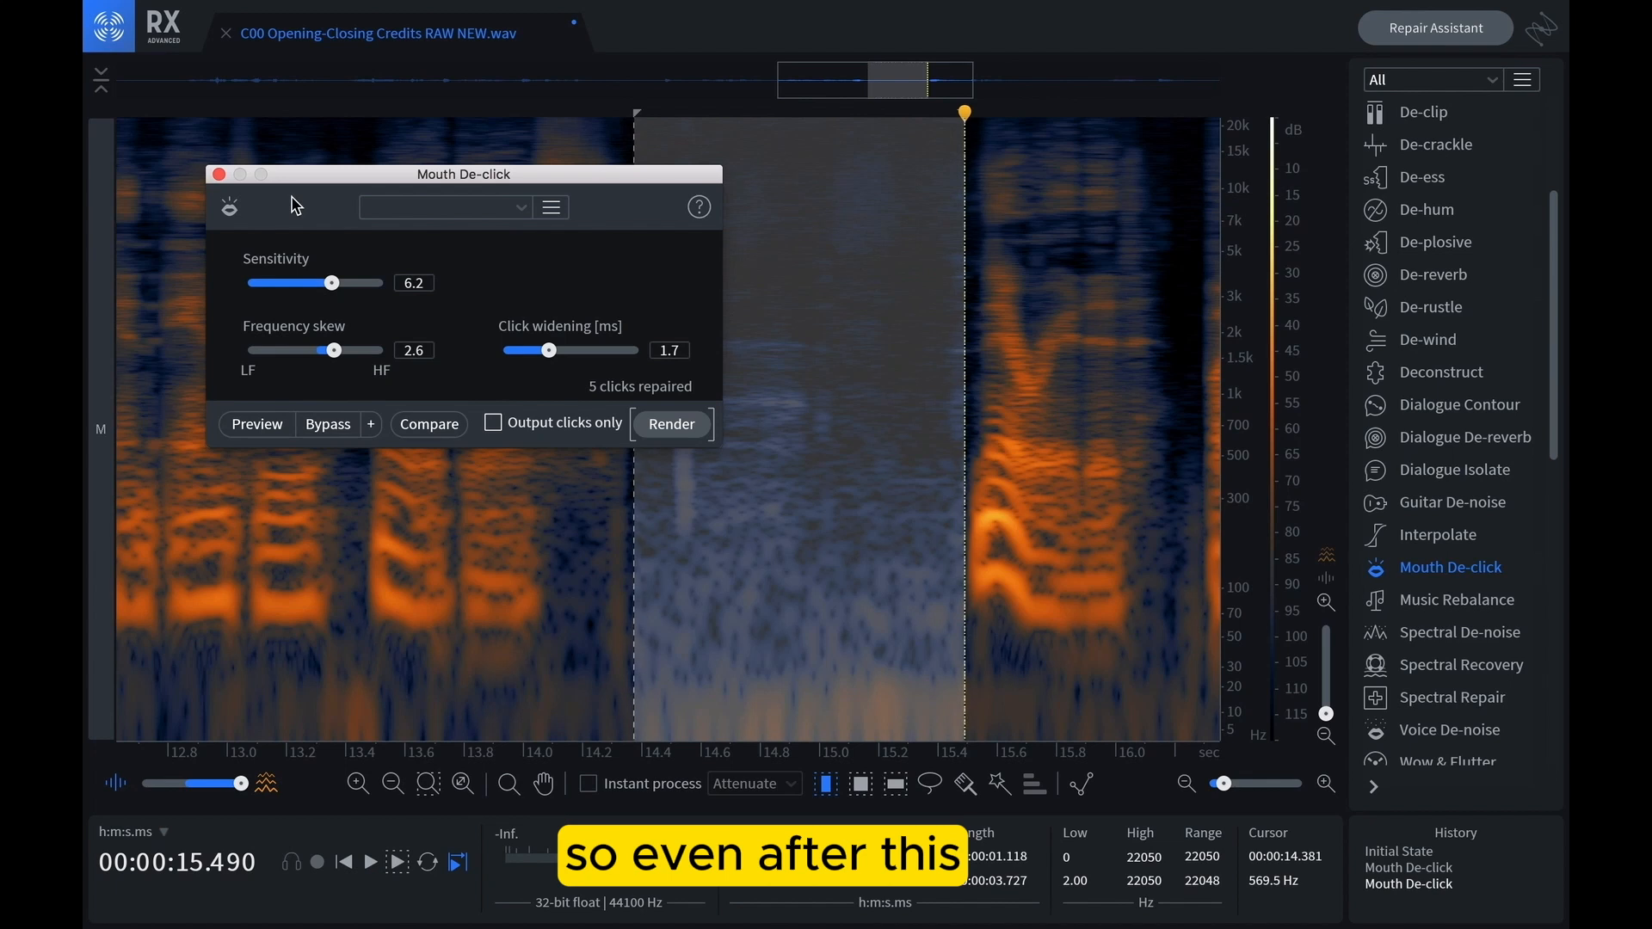
Undo both Mouth De-click renders and close the Mouth De-click module
key("super+z")
key("super+z")
left_click(219, 175)
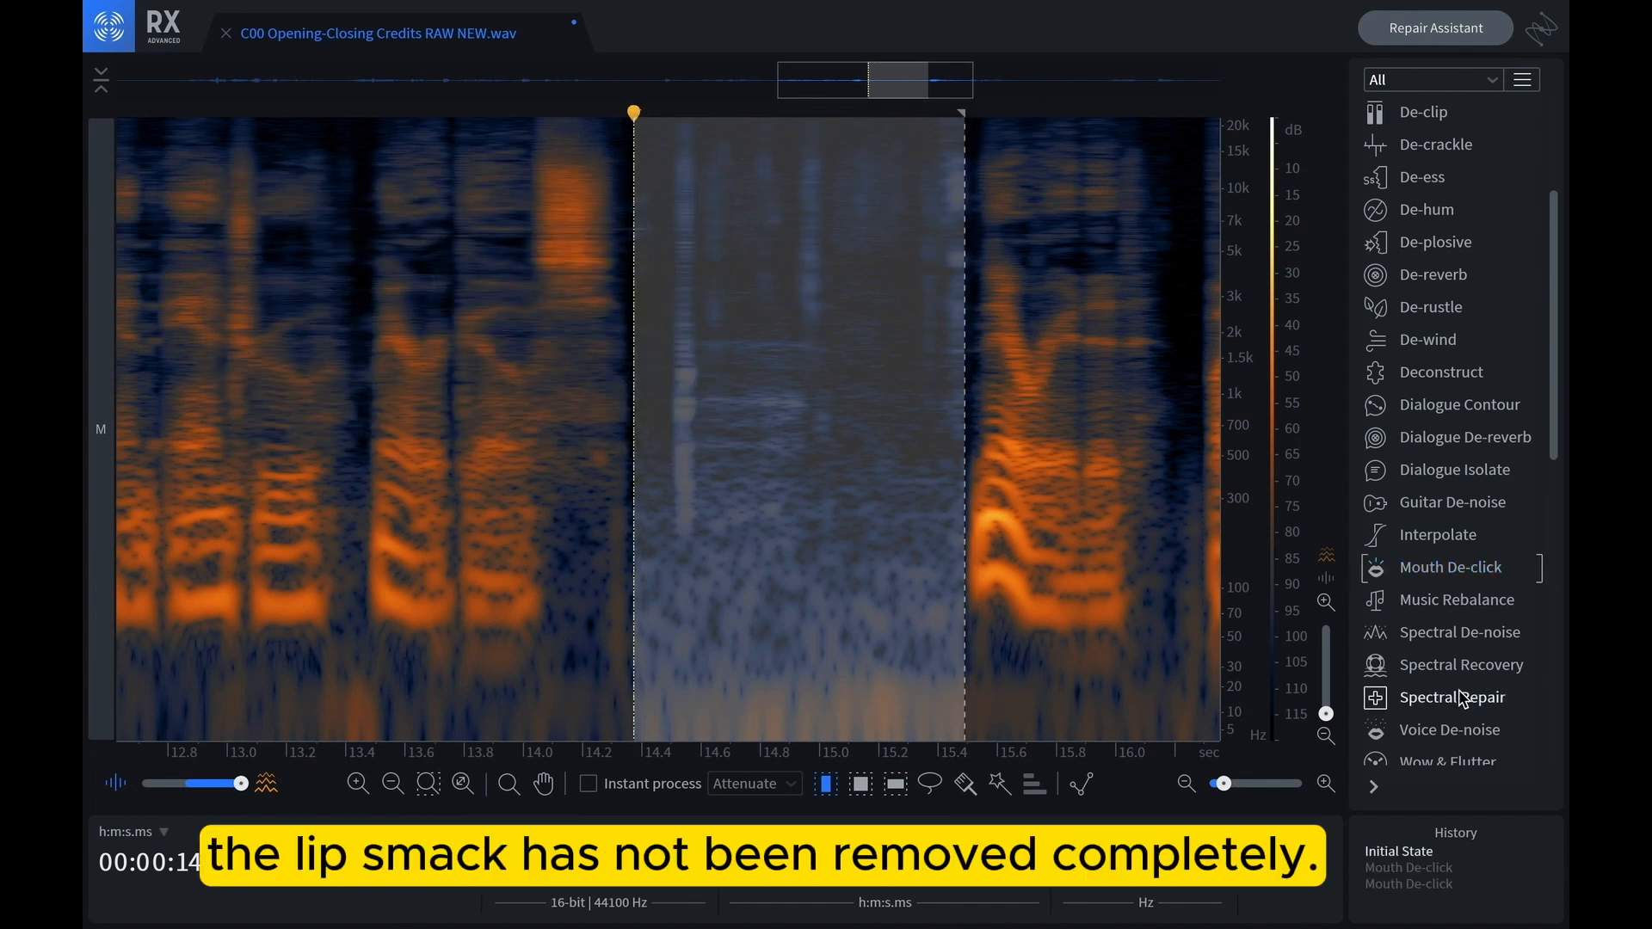
Render De-crackle on the selected pause with High quality, strength 4.5 and amplitude skew 2.1
scroll(1450, 439, "up", 5)
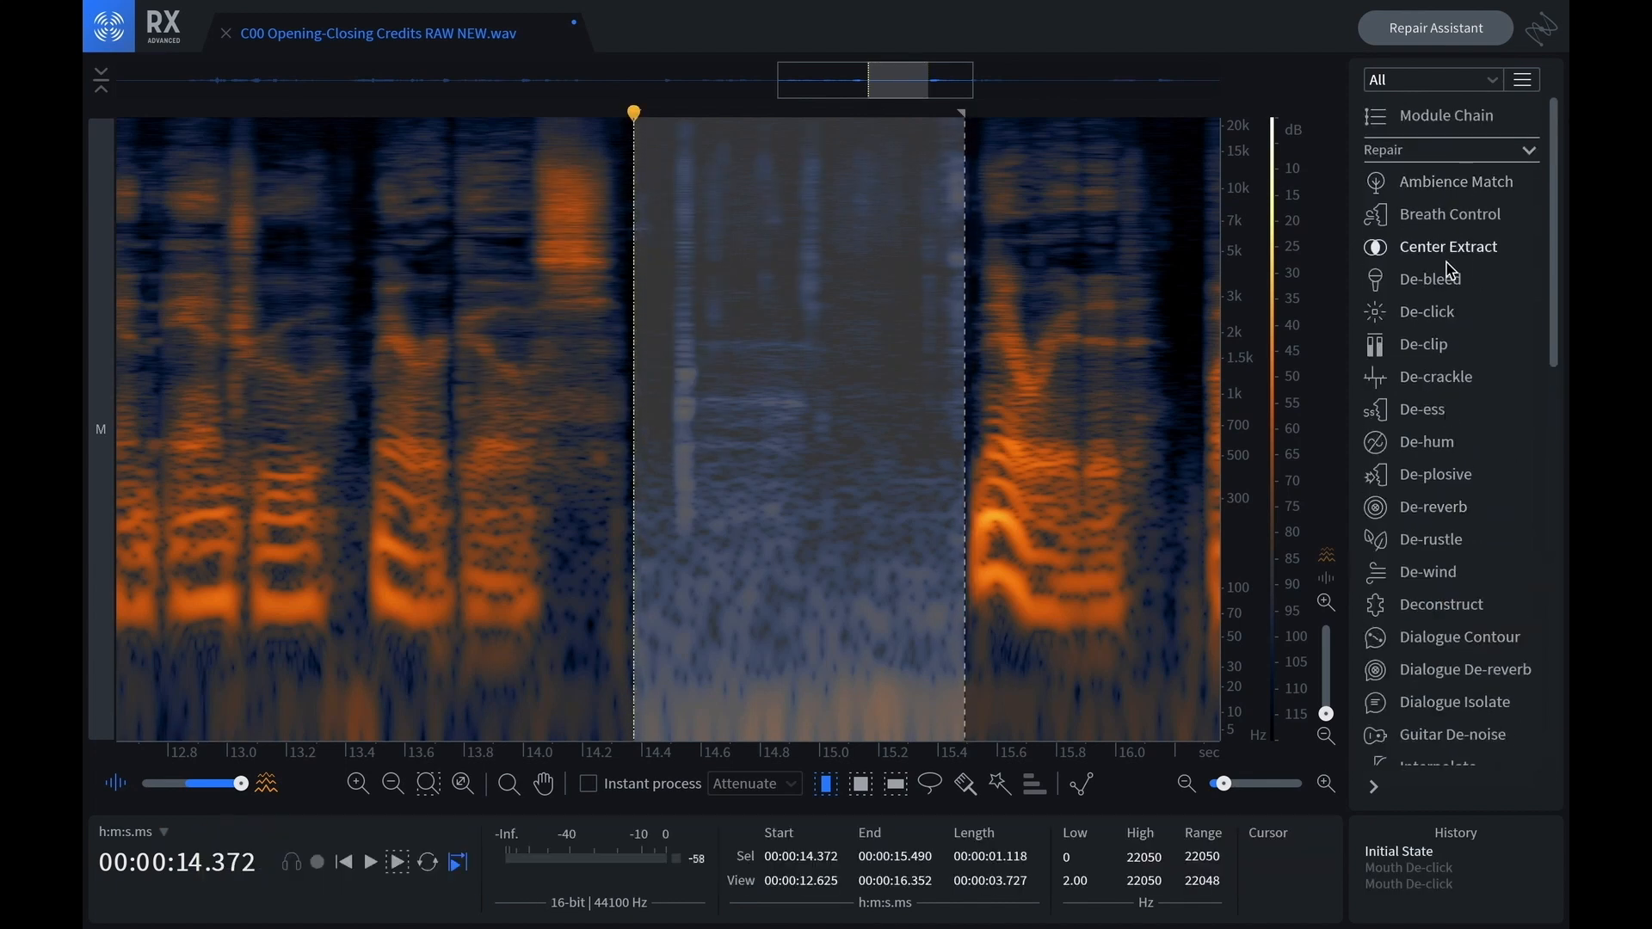
left_click(1436, 377)
left_click_drag(834, 534, 484, 374)
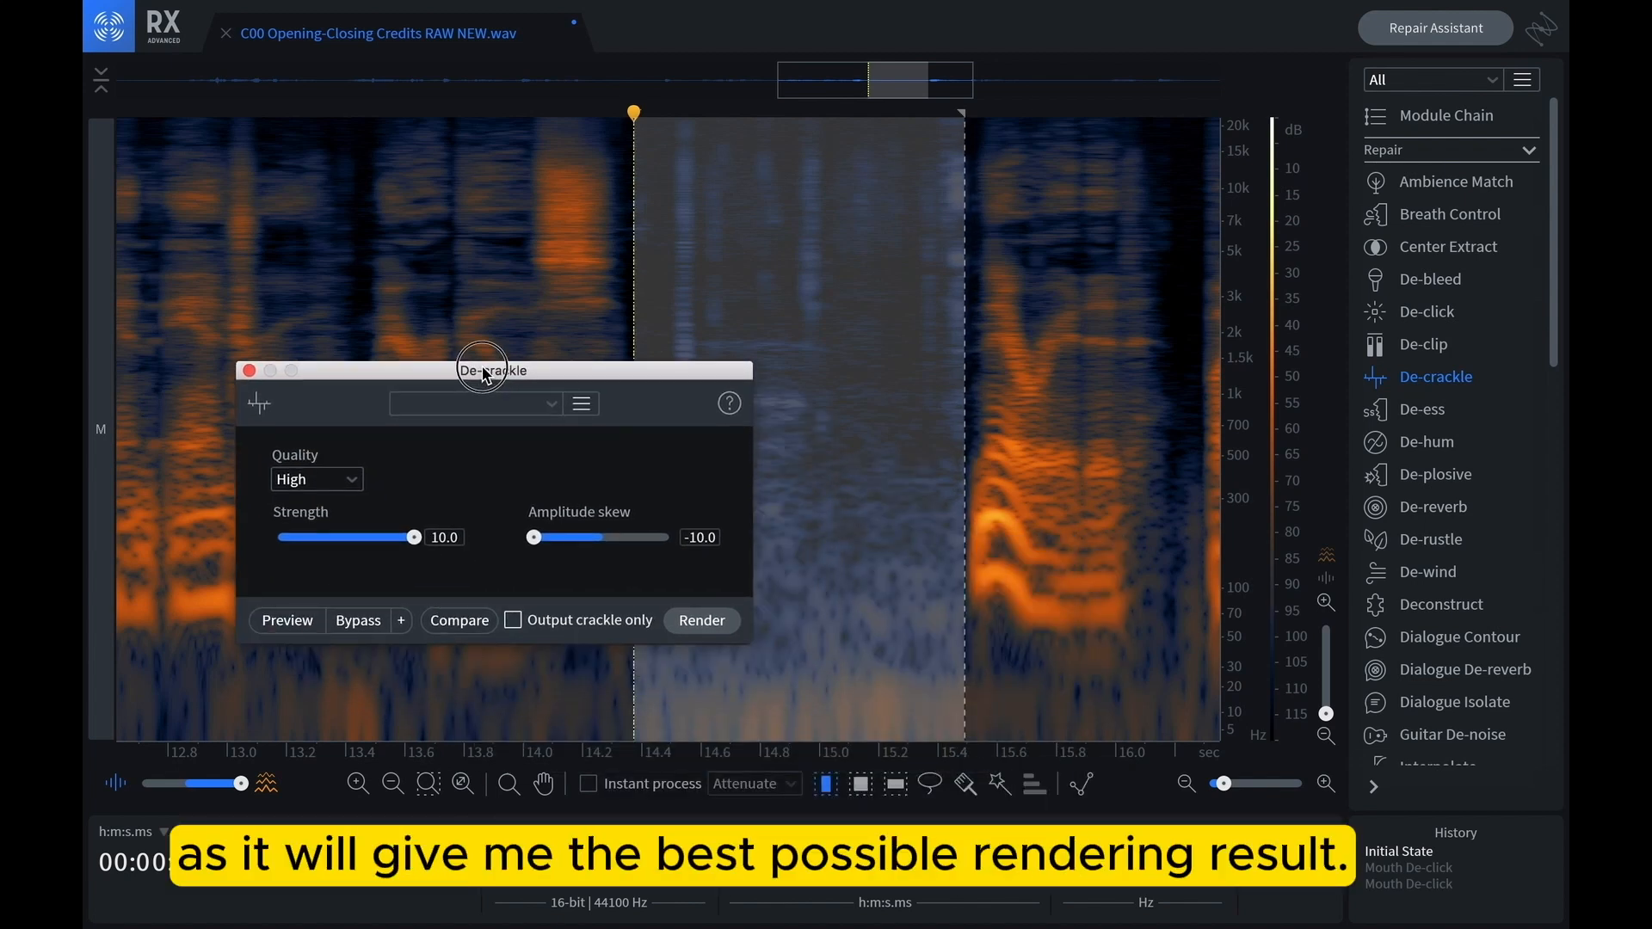
left_click_drag(484, 373, 426, 345)
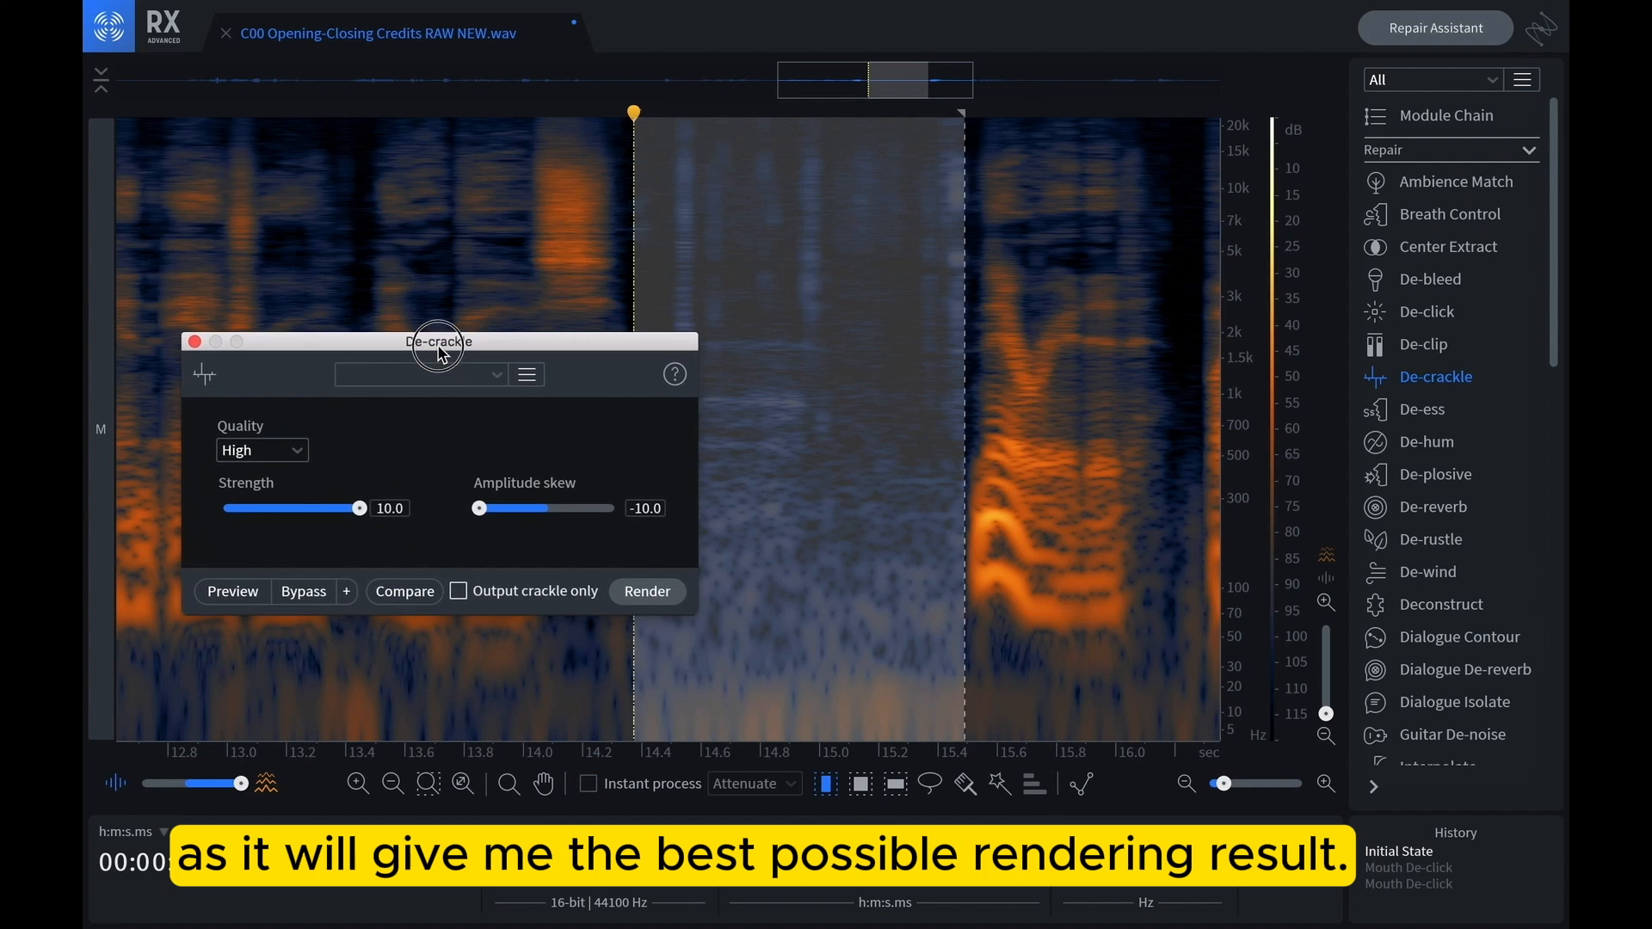
left_click(243, 451)
left_click(308, 463)
left_click_drag(478, 512, 557, 510)
left_click_drag(357, 508, 275, 516)
left_click_drag(557, 514, 566, 514)
left_click(641, 591)
Play the pause with and without the strength 4.5 De-crackle render to compare the two versions
key("space")
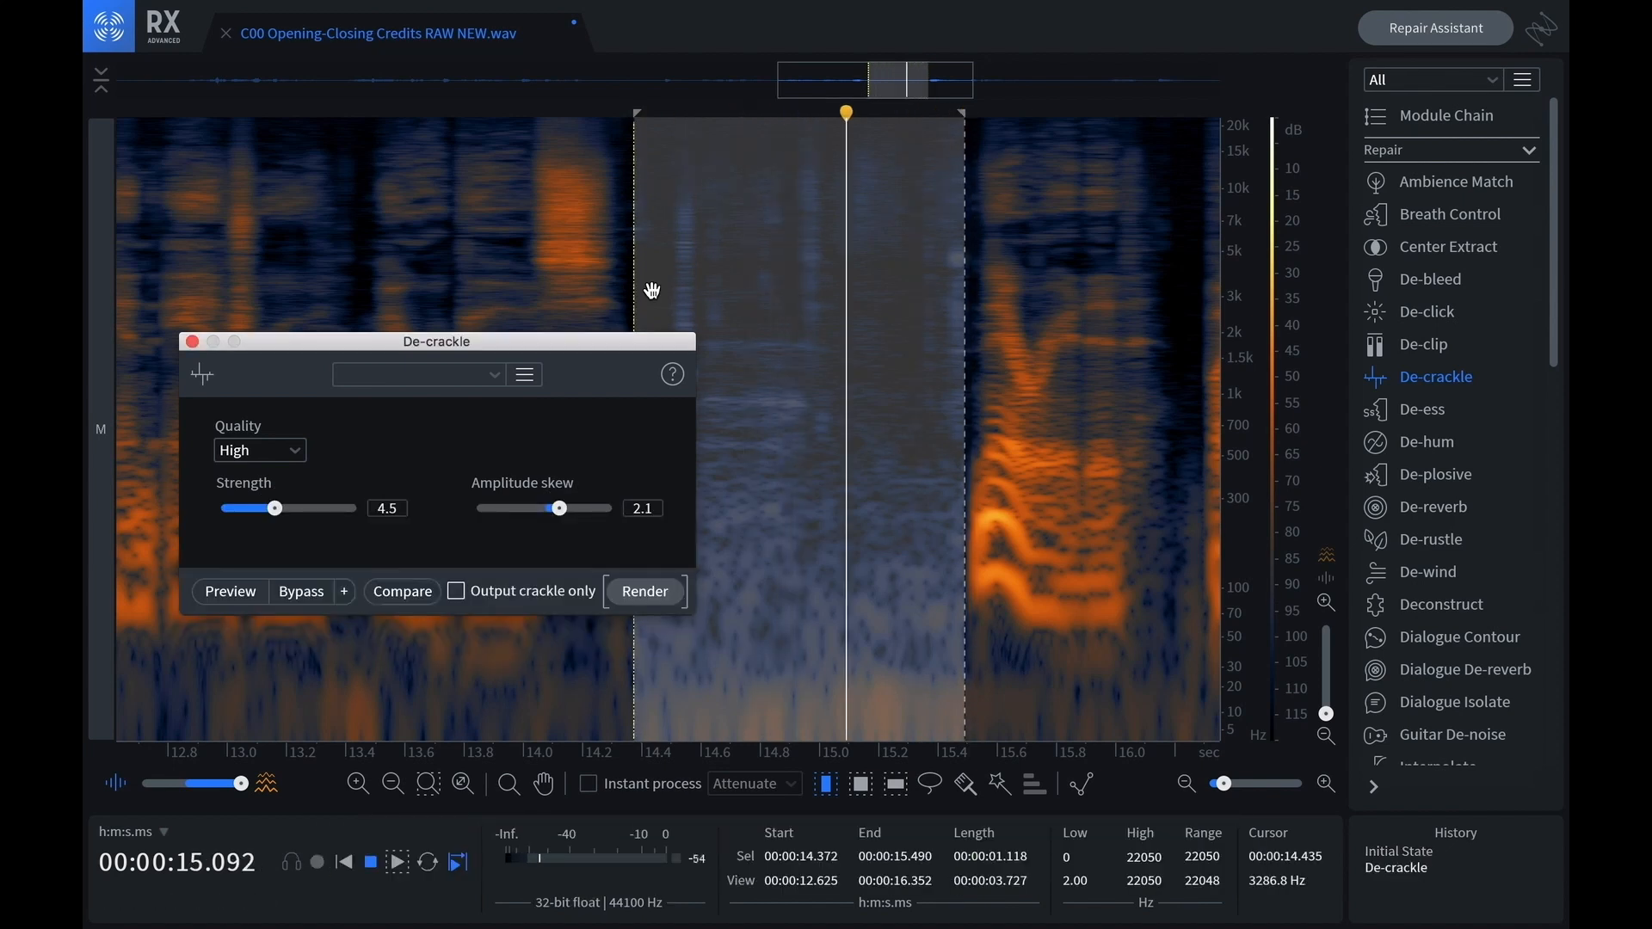
key("super+z")
key("space")
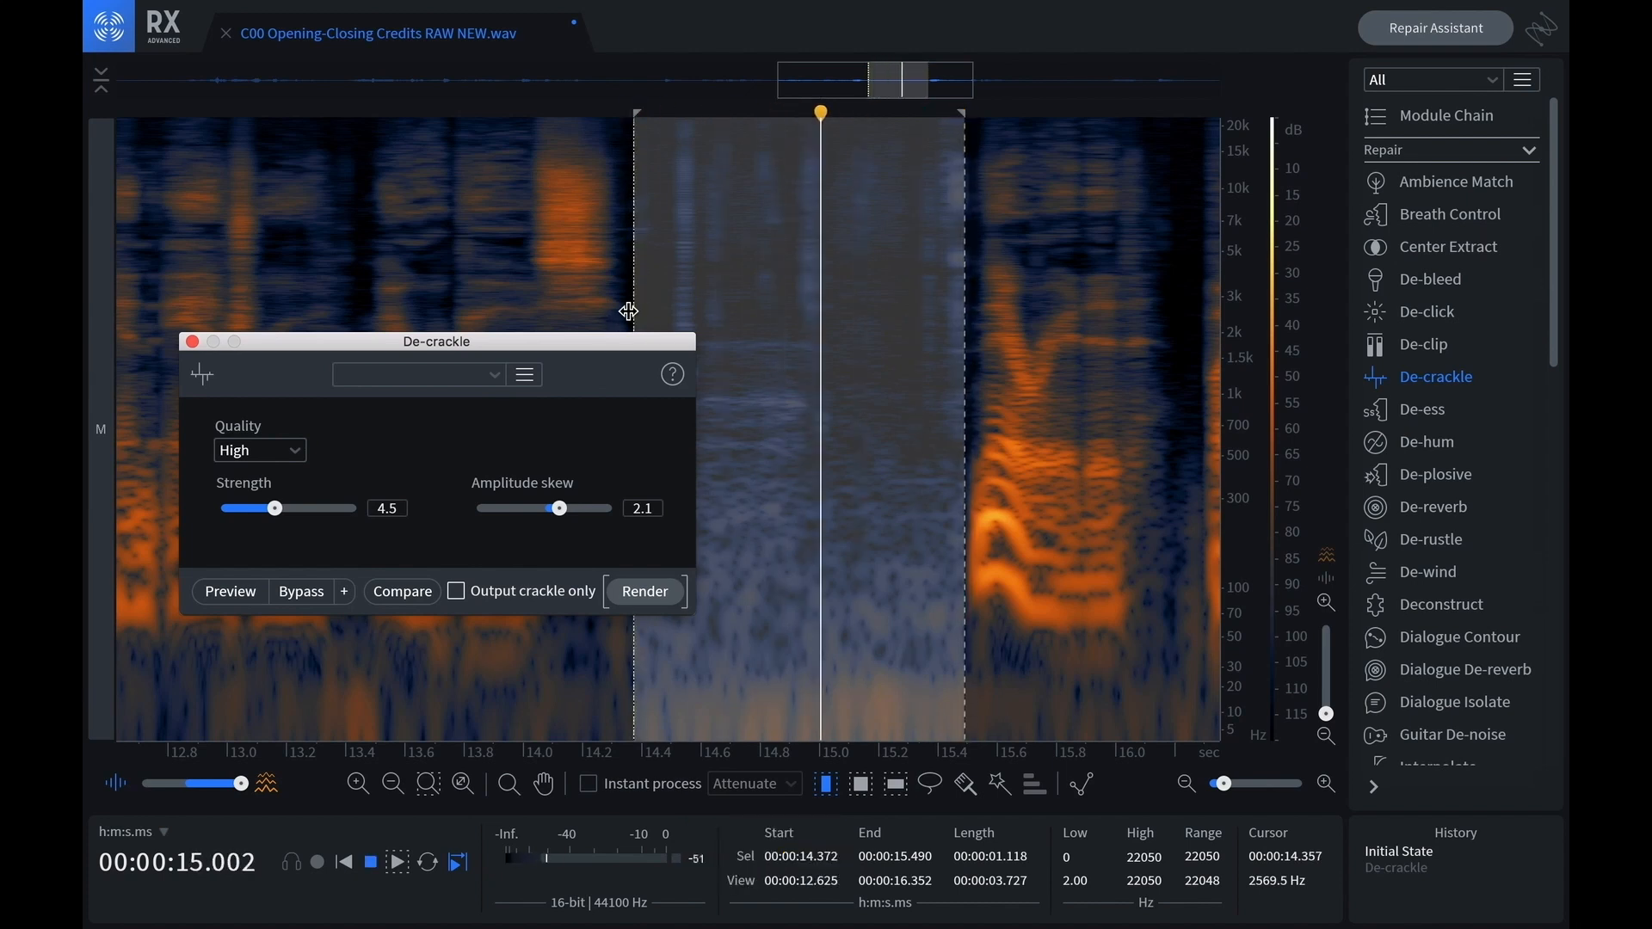
key("super+shift+z")
key("space")
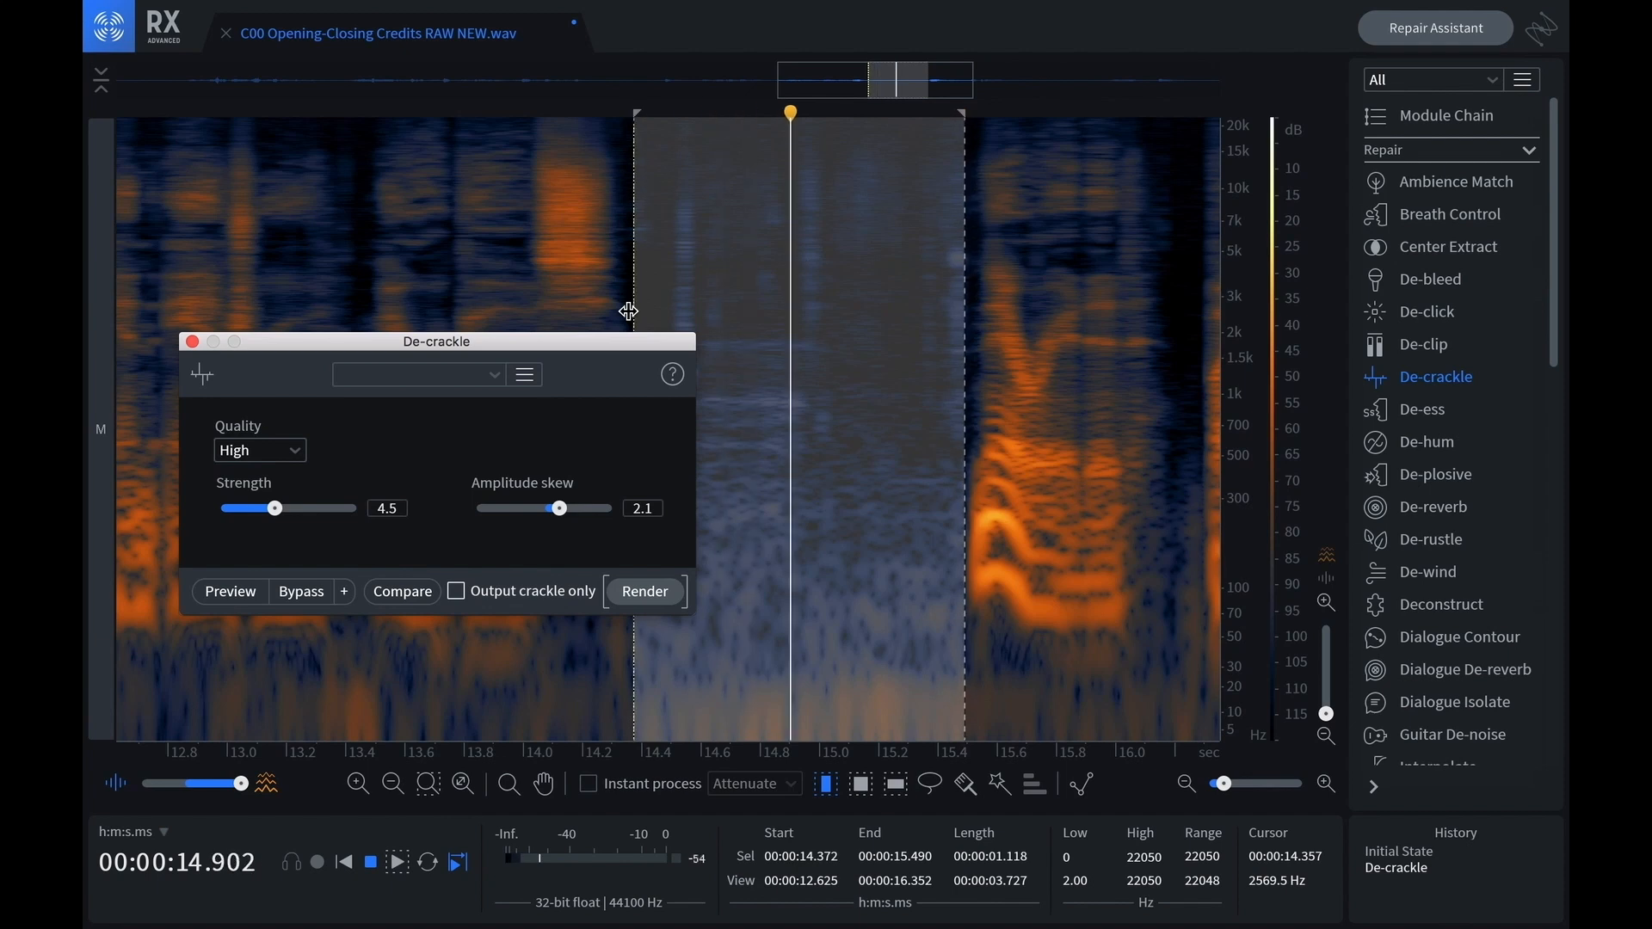
Set De-crackle's strength to 10.0 with amplitude skew 2.1, and render the selected pause again
left_click_drag(559, 509, 557, 515)
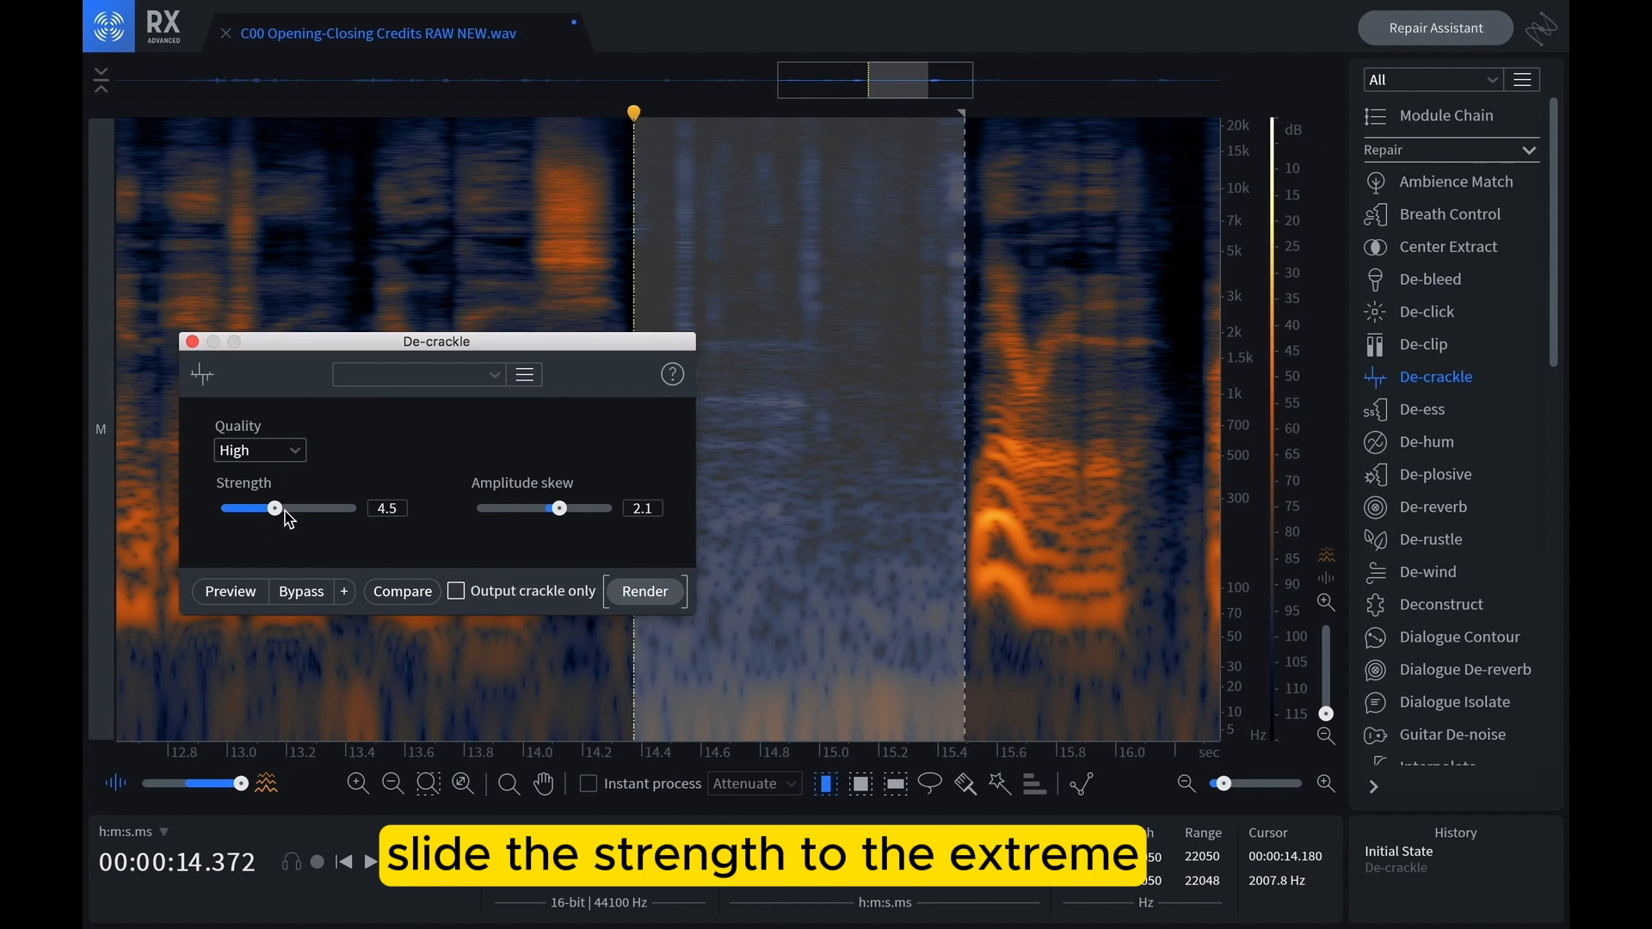
left_click_drag(285, 511, 527, 529)
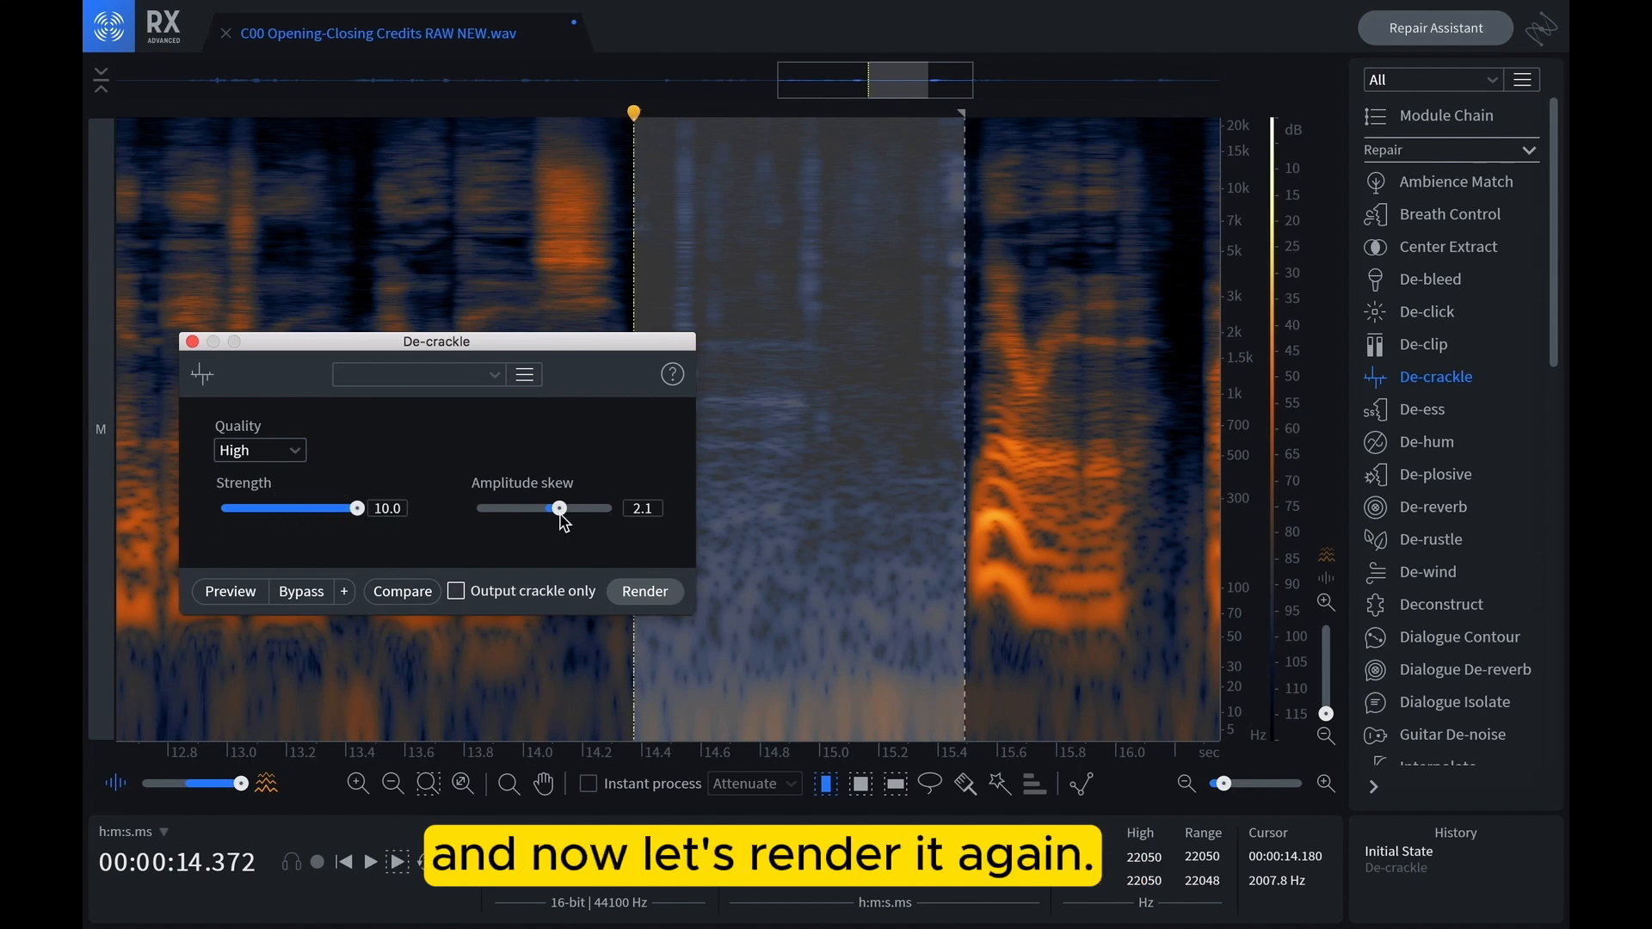
left_click(641, 592)
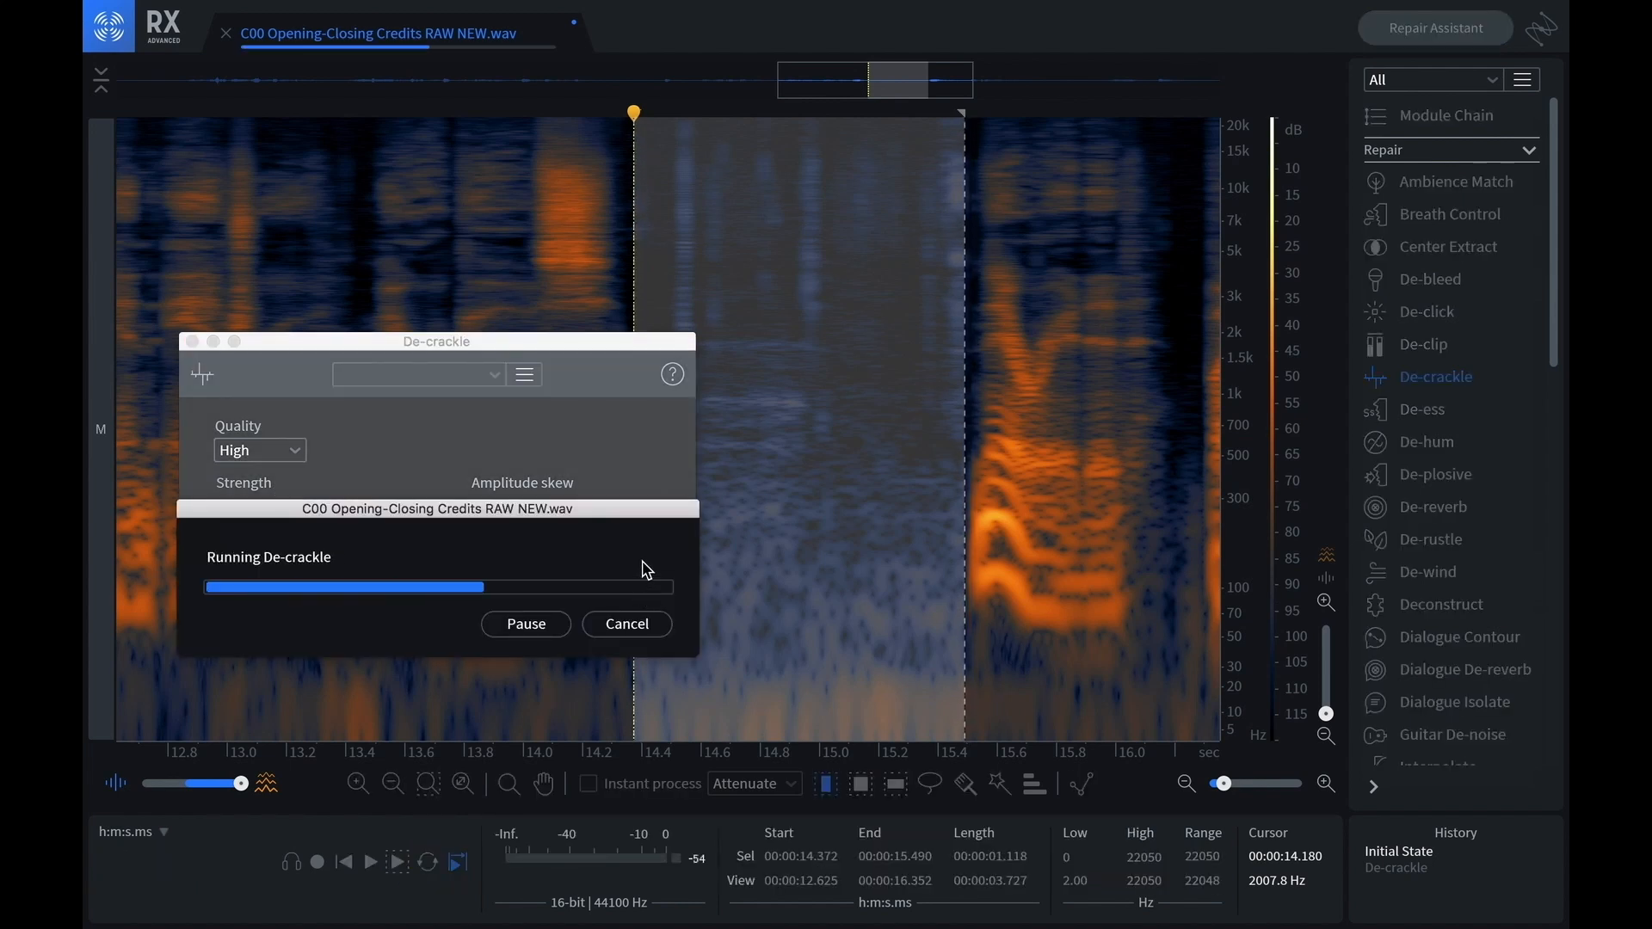
Compare the pause before and after the full-strength De-crackle render by undoing, redoing and playing it
key("space")
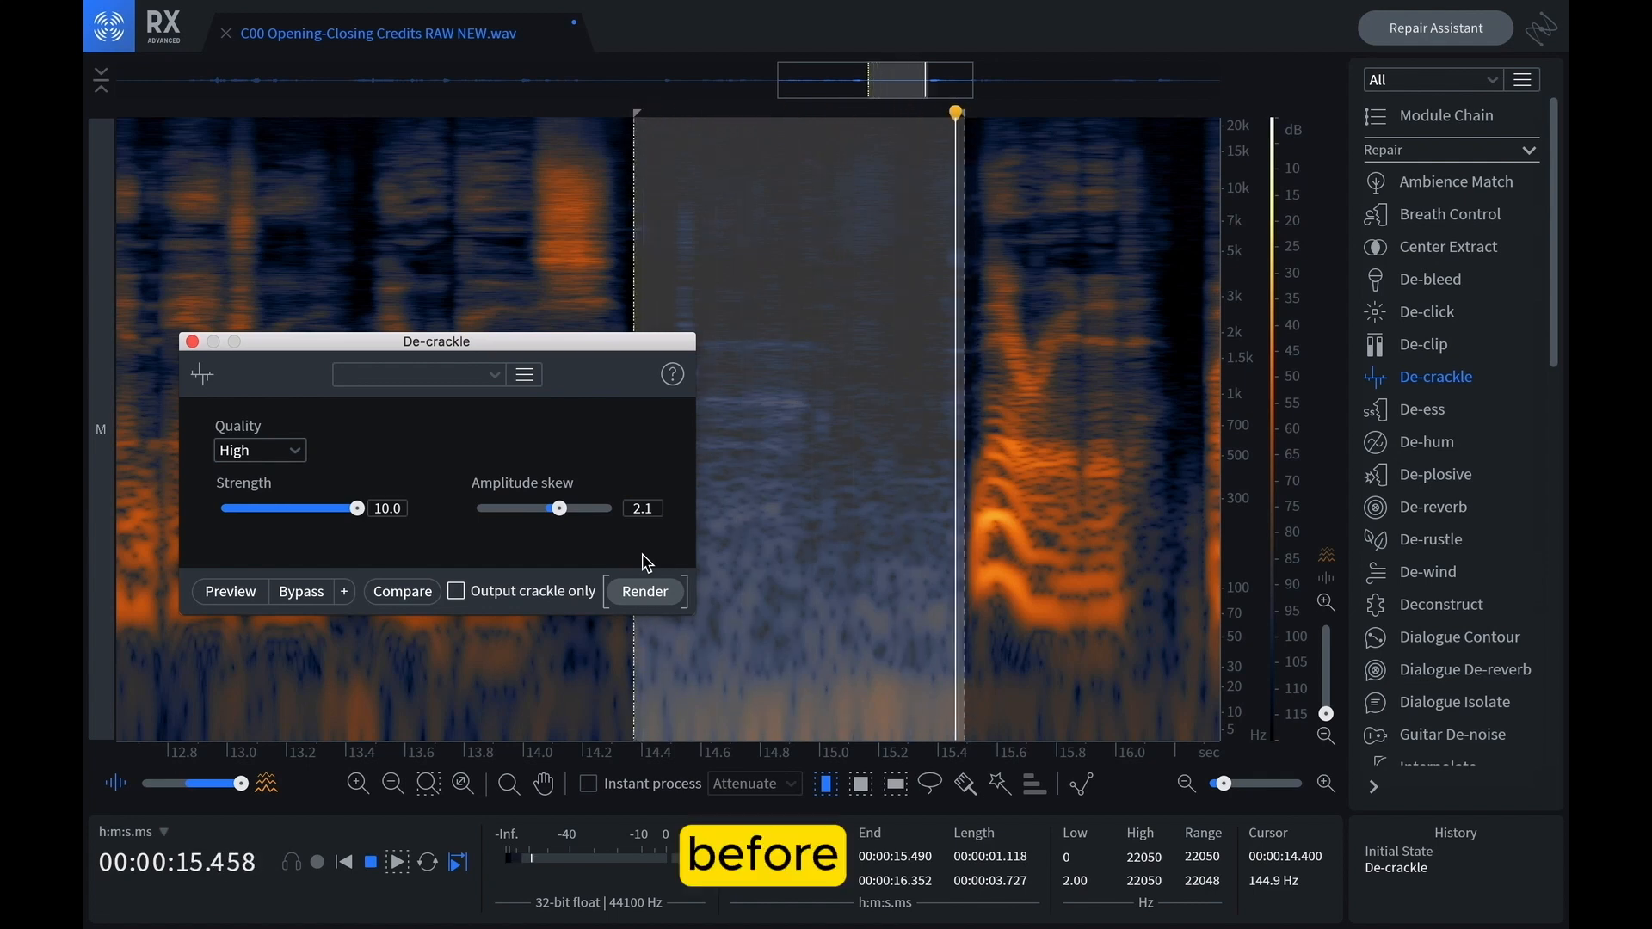
key("super+z")
key("space")
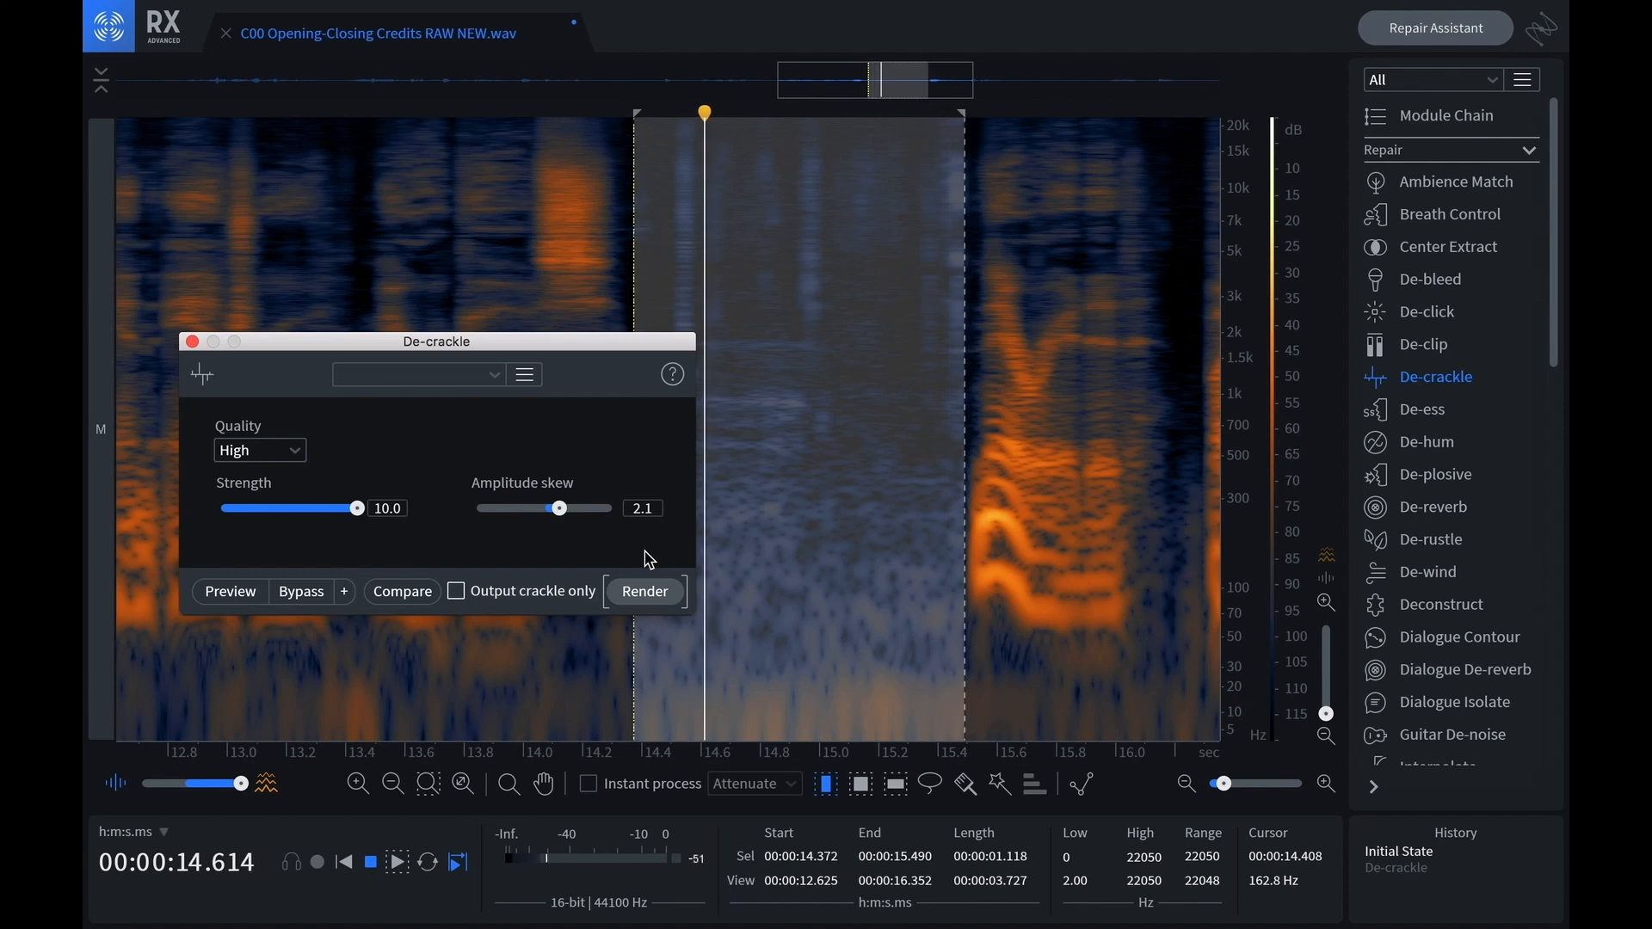
key("super+shift+z")
key("space")
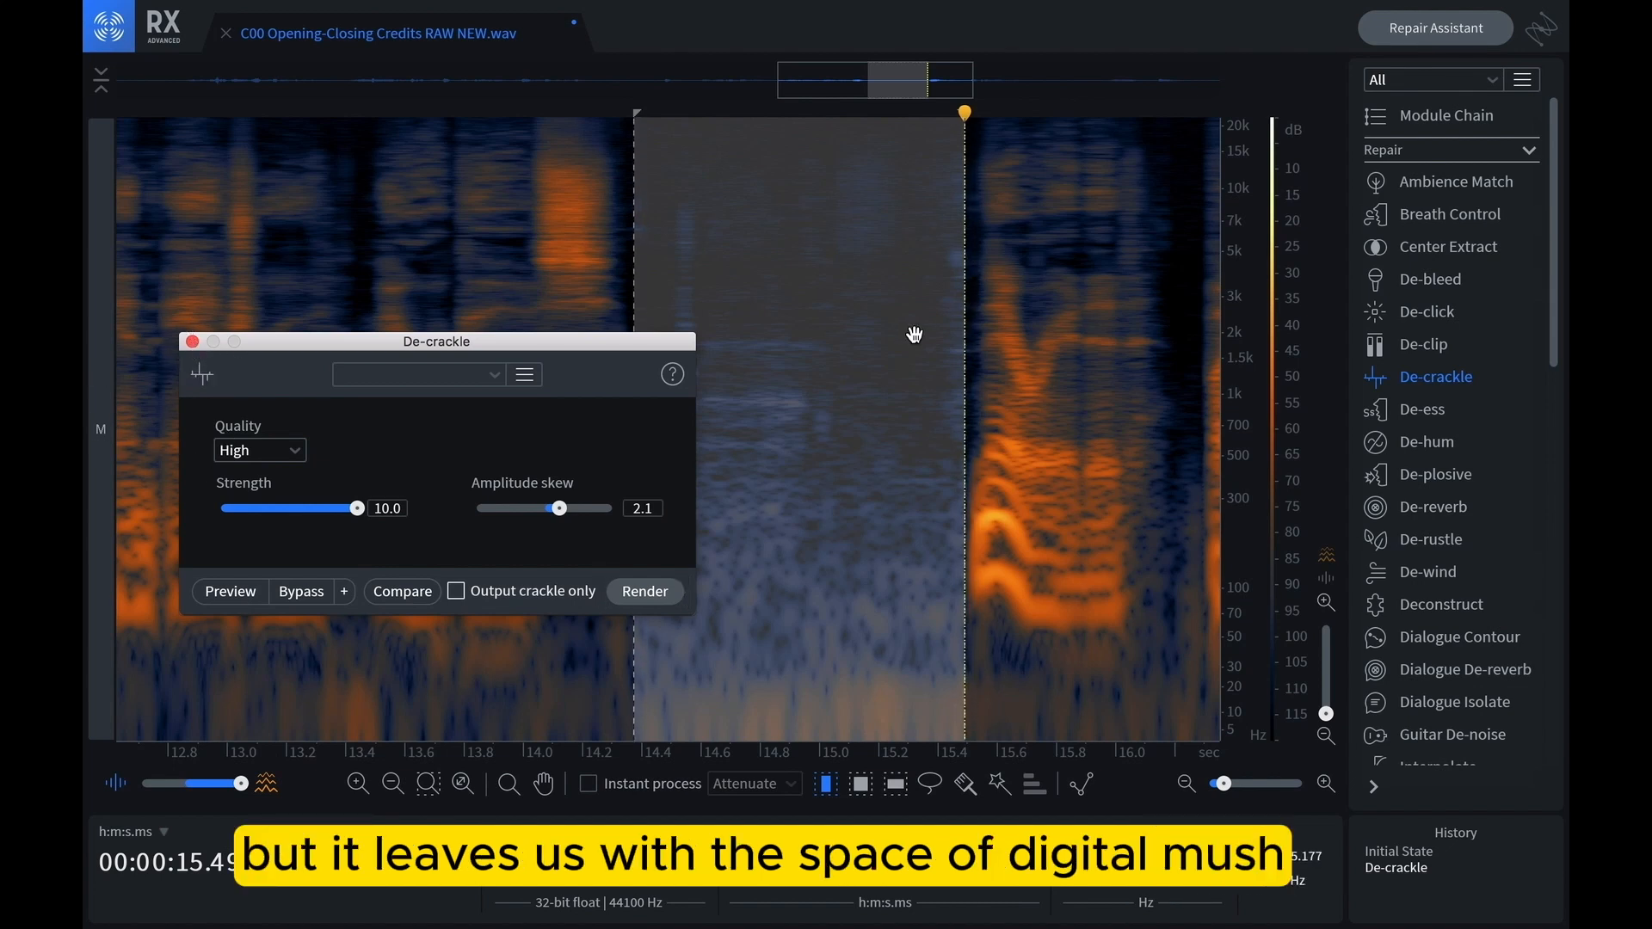
Select the end of the pause from 15.000 to about 15.5 seconds and examine its high frequencies in the spectrogram
left_click(895, 191)
left_click_drag(819, 229, 964, 252)
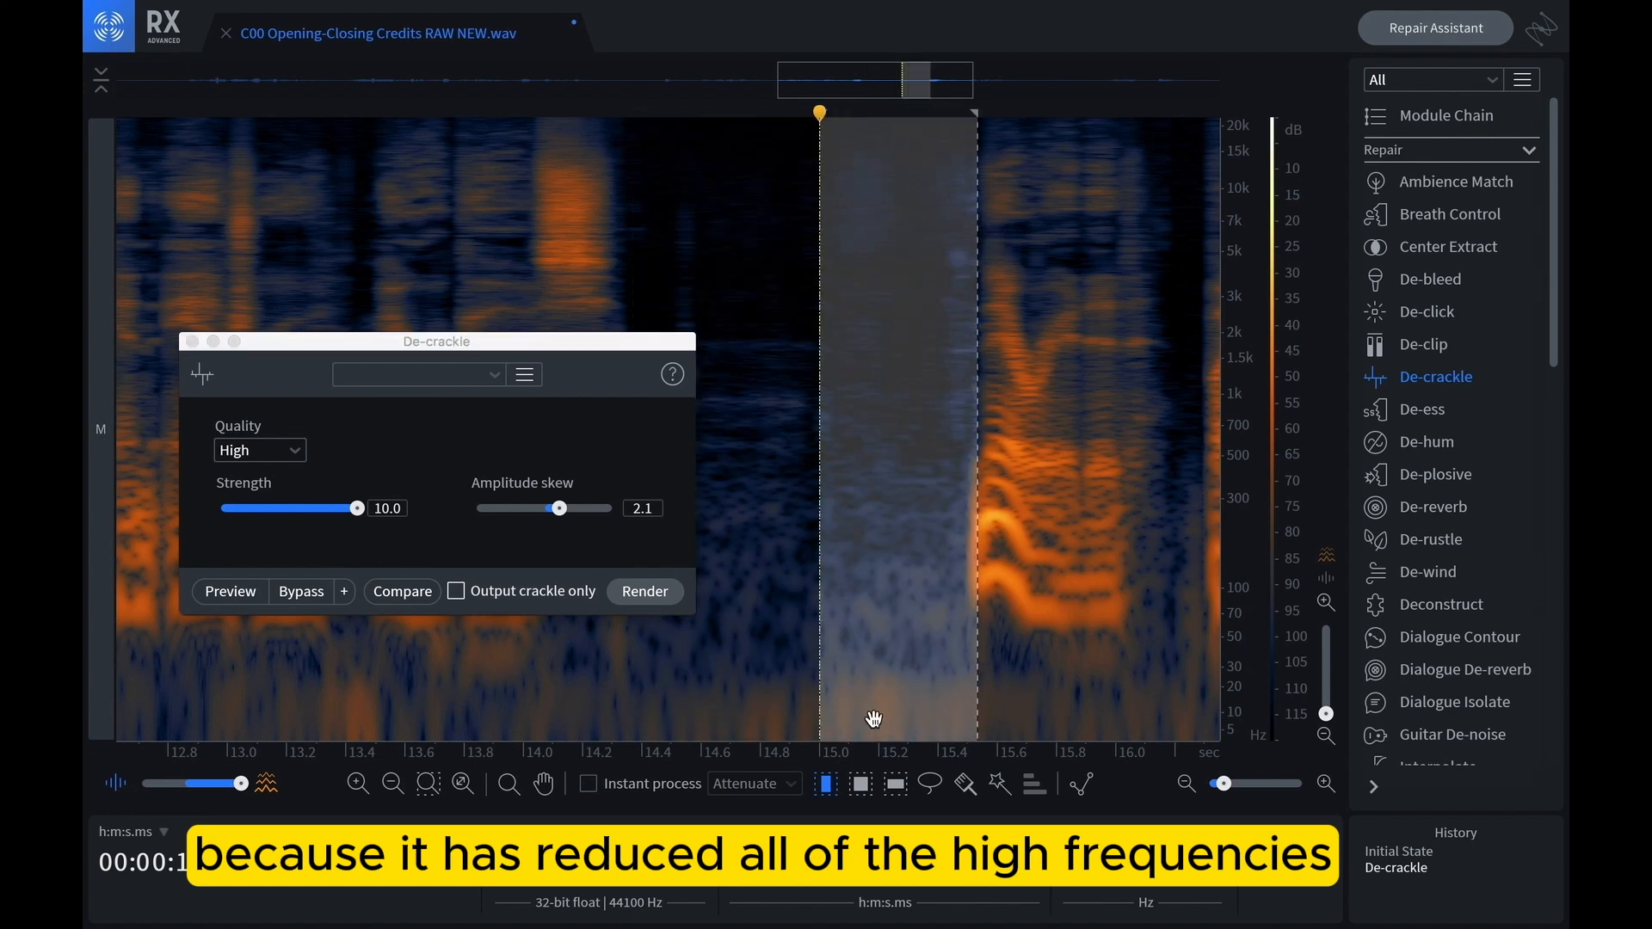
scroll(891, 757, "up", 3)
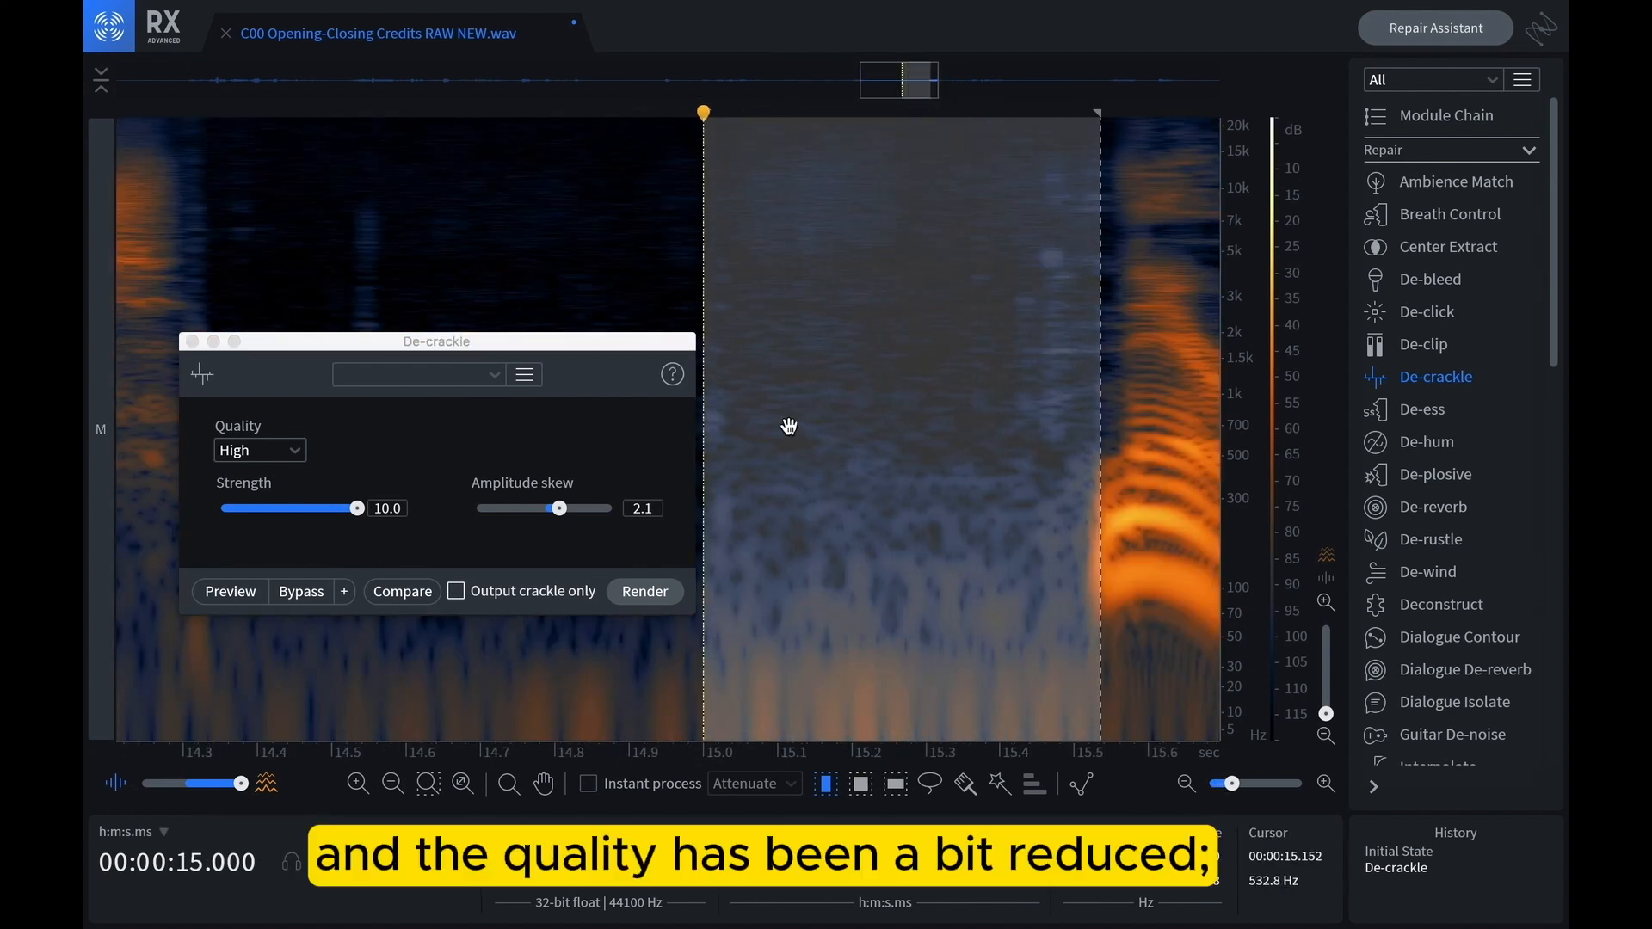
scroll(889, 759, "down", 3)
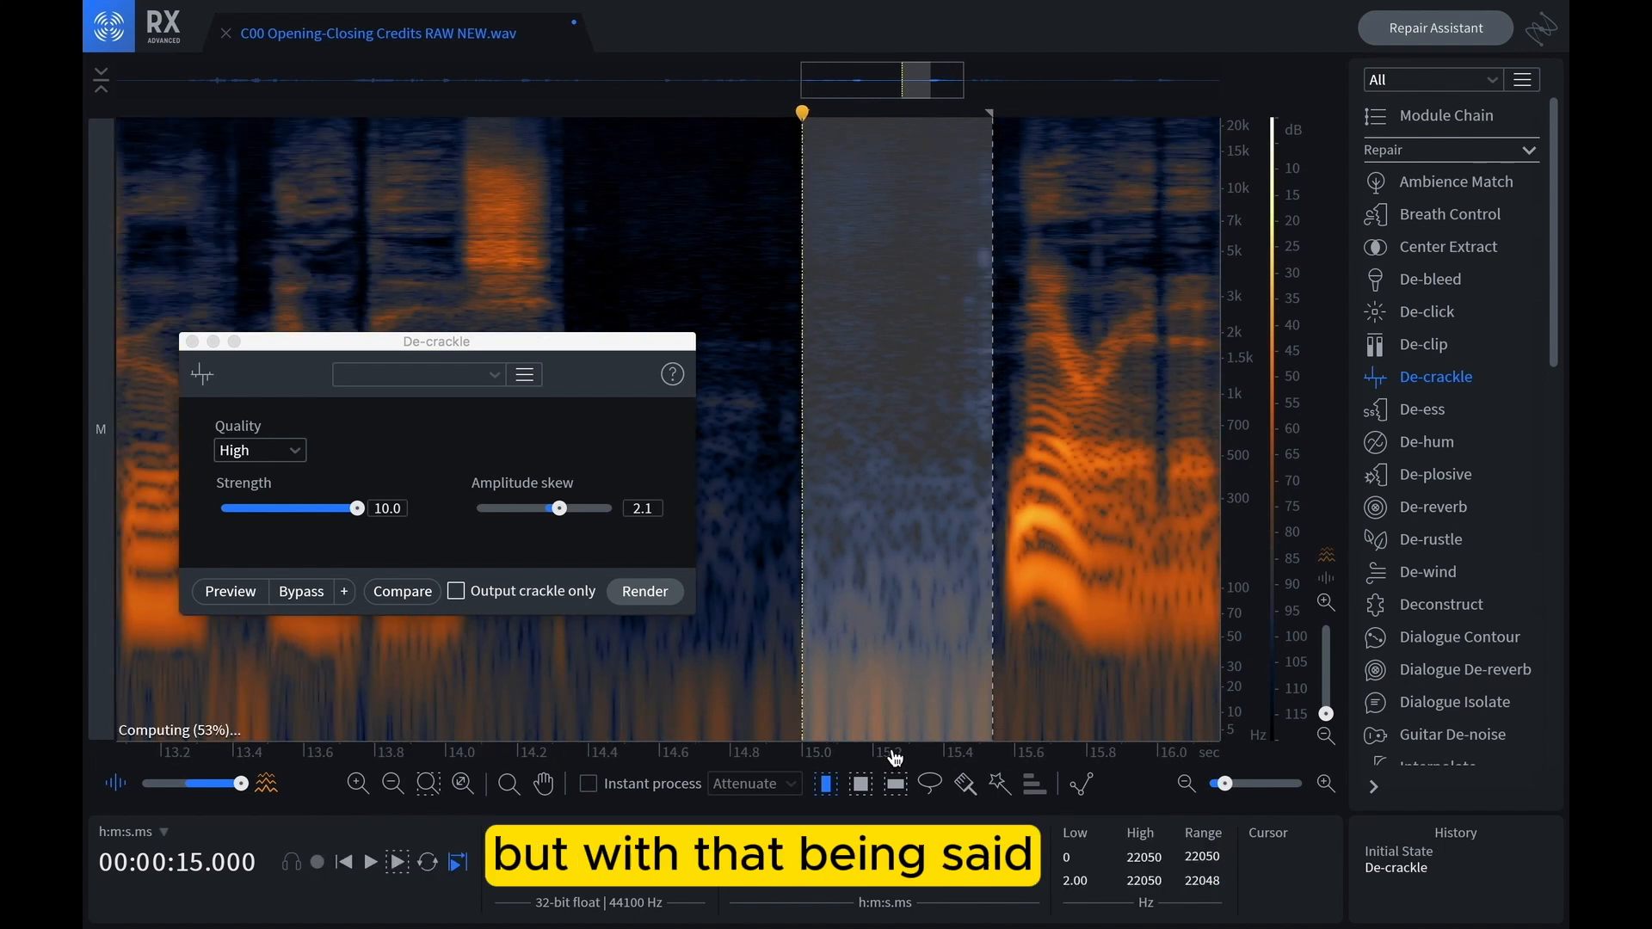
Close De-crackle and select the whole pause from 14.400 to about 15.5 seconds in the spectrogram
left_click(366, 512)
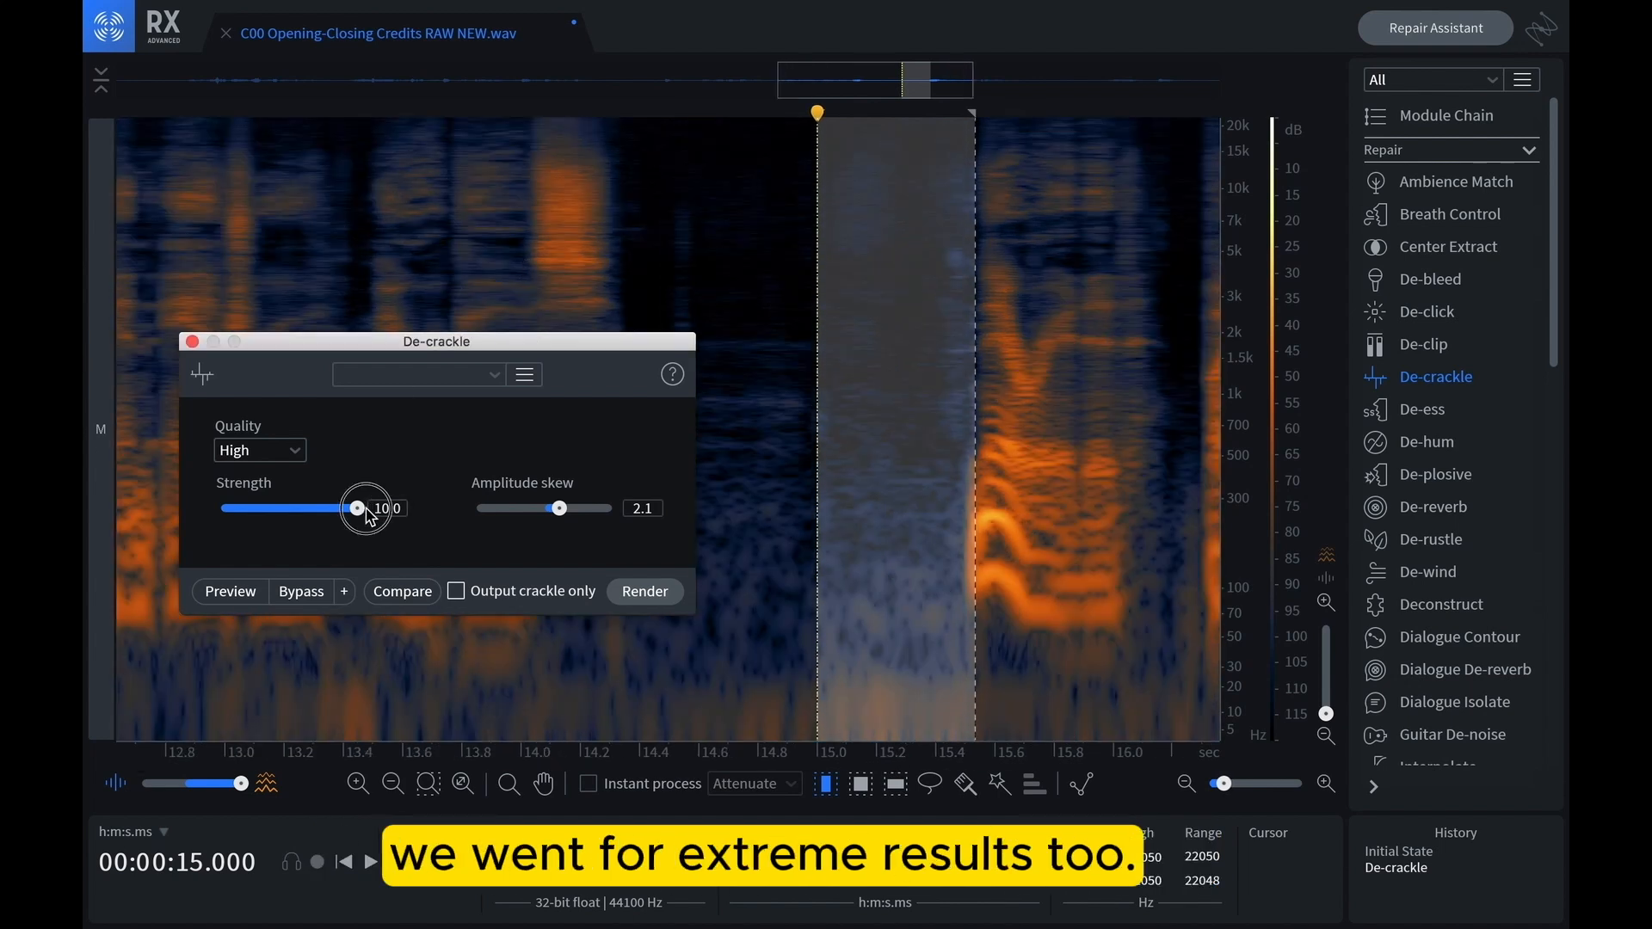
left_click(193, 342)
left_click_drag(637, 378, 968, 447)
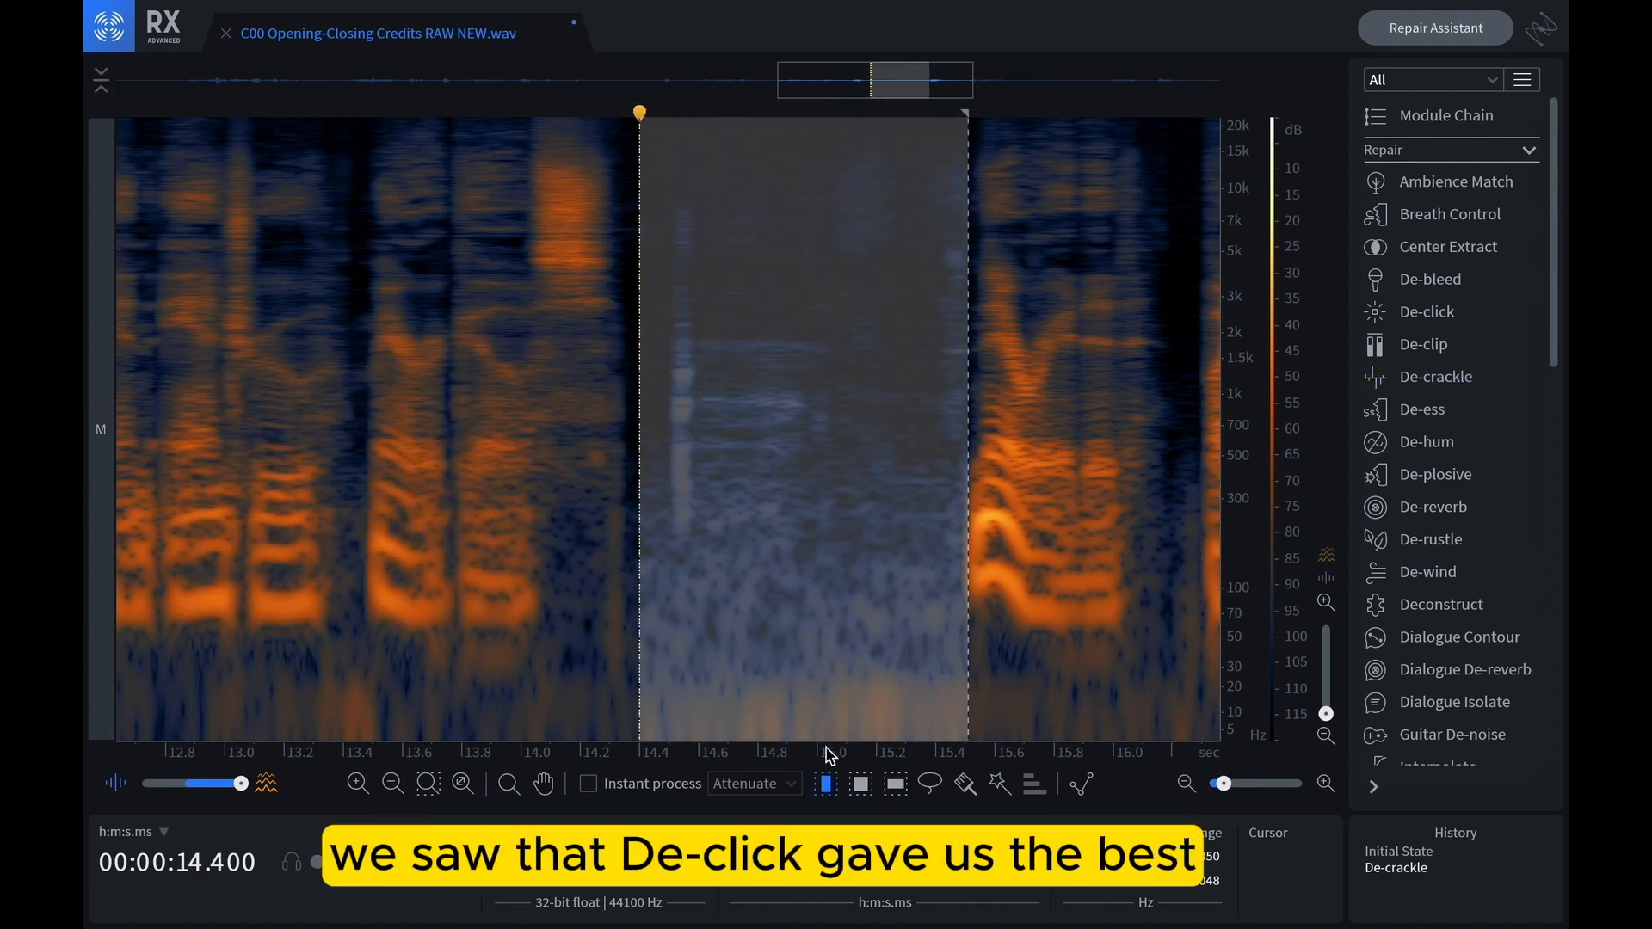
scroll(791, 626, "down", 5)
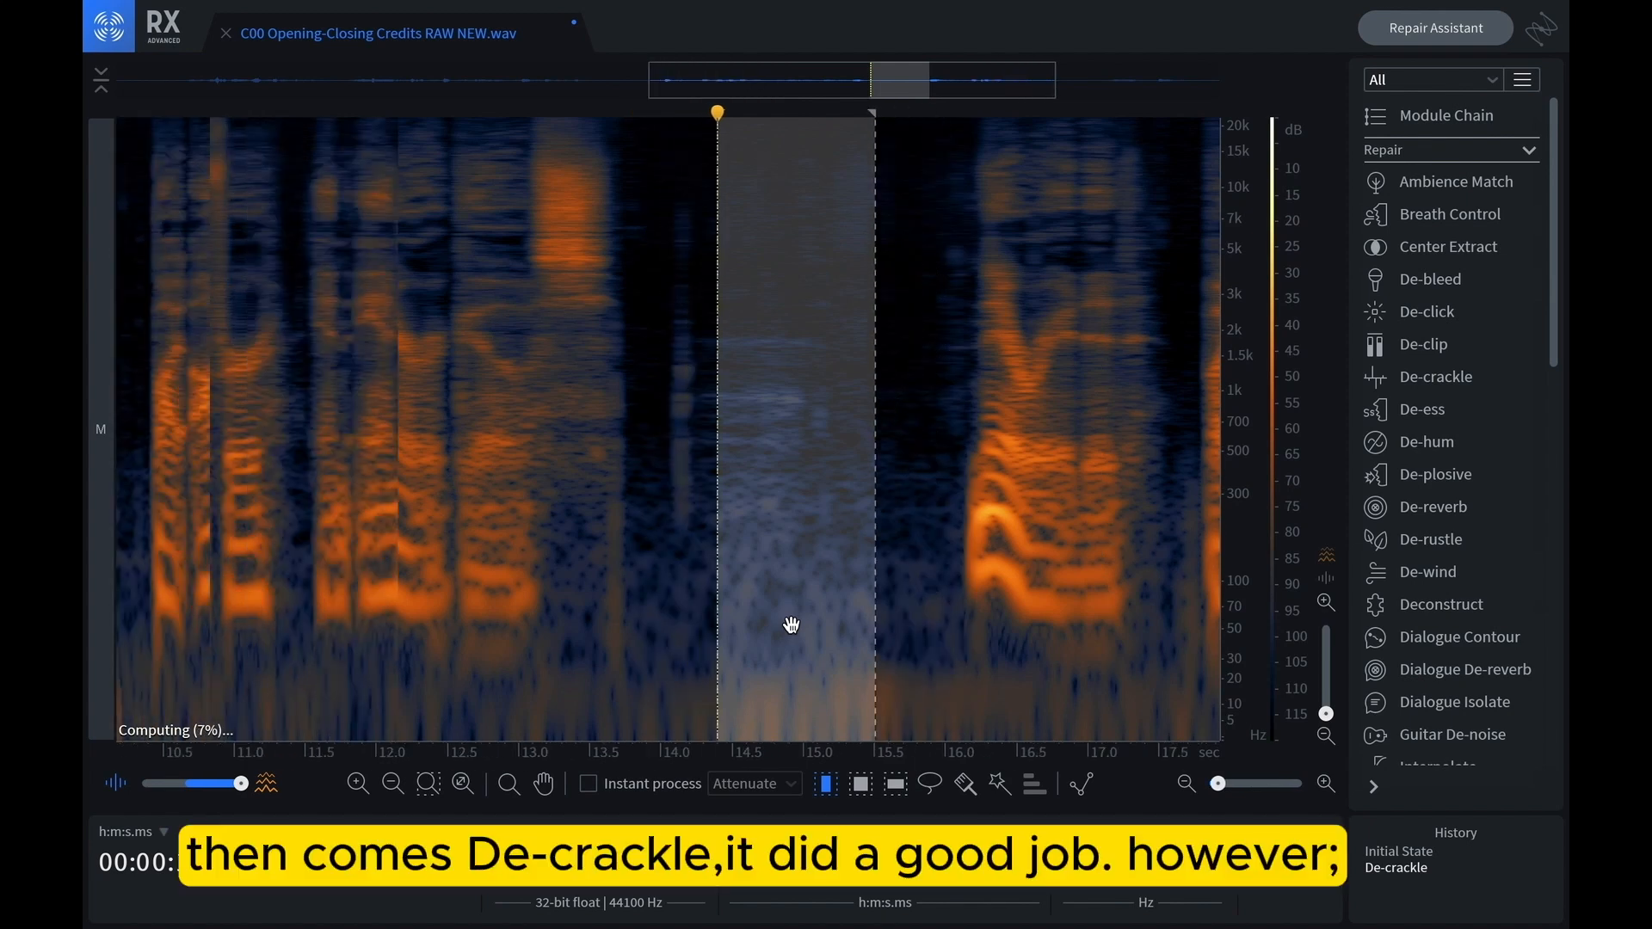
Open De-click, De-crackle and Mouth De-click together and arrange their windows so all three sets of settings are visible
left_click(1418, 323)
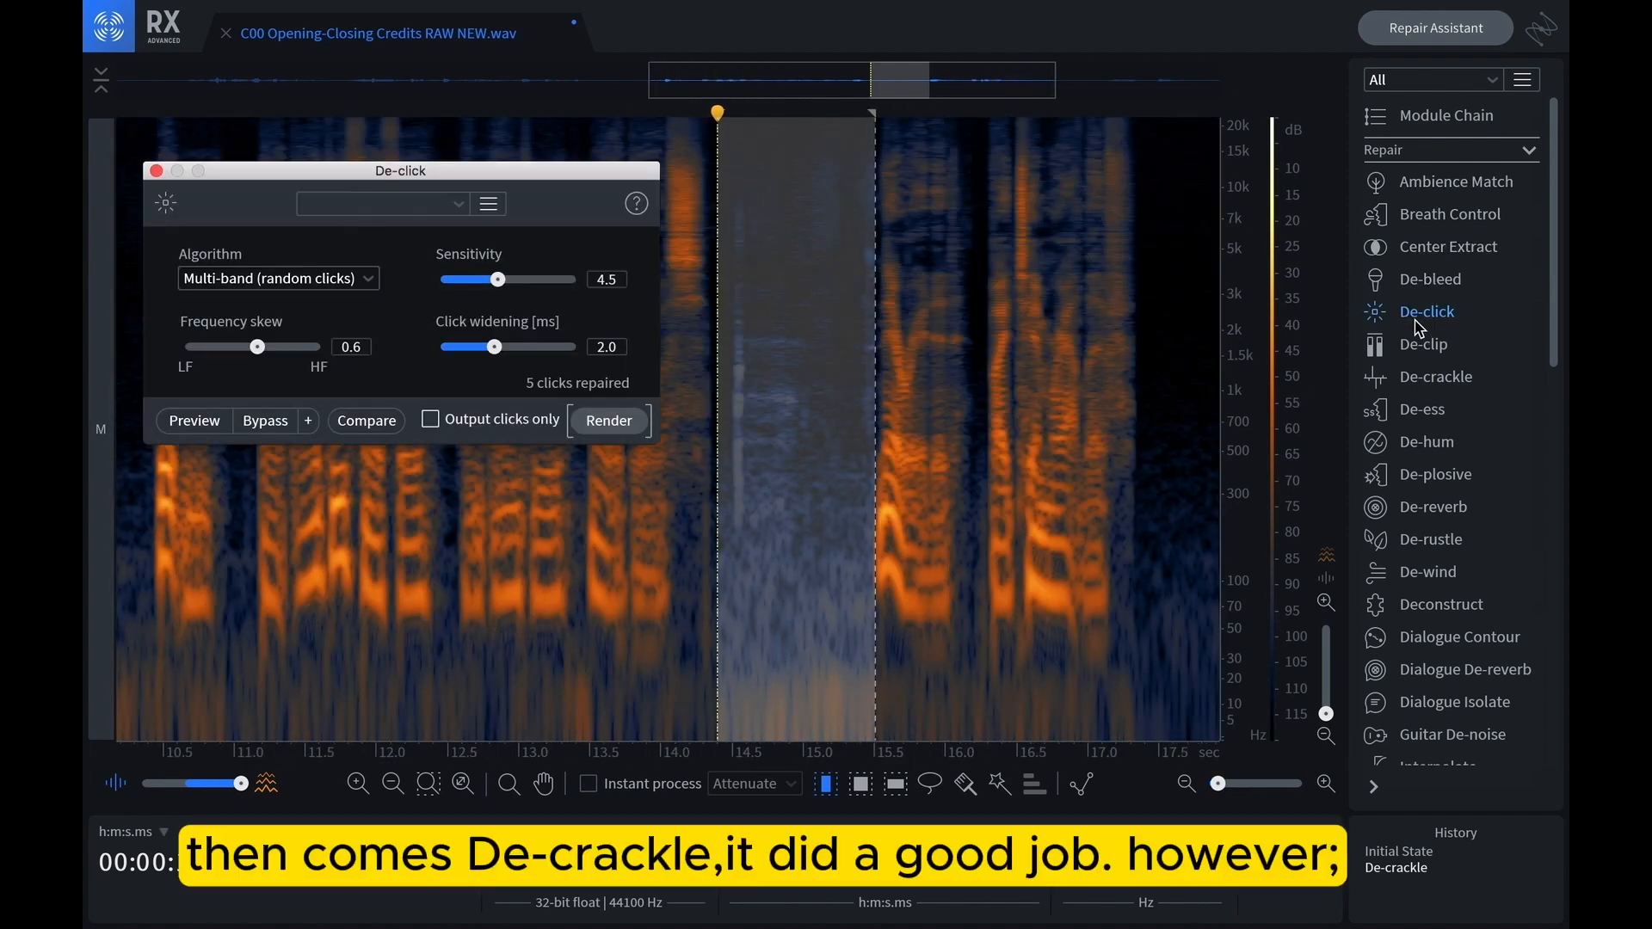
left_click(1431, 379)
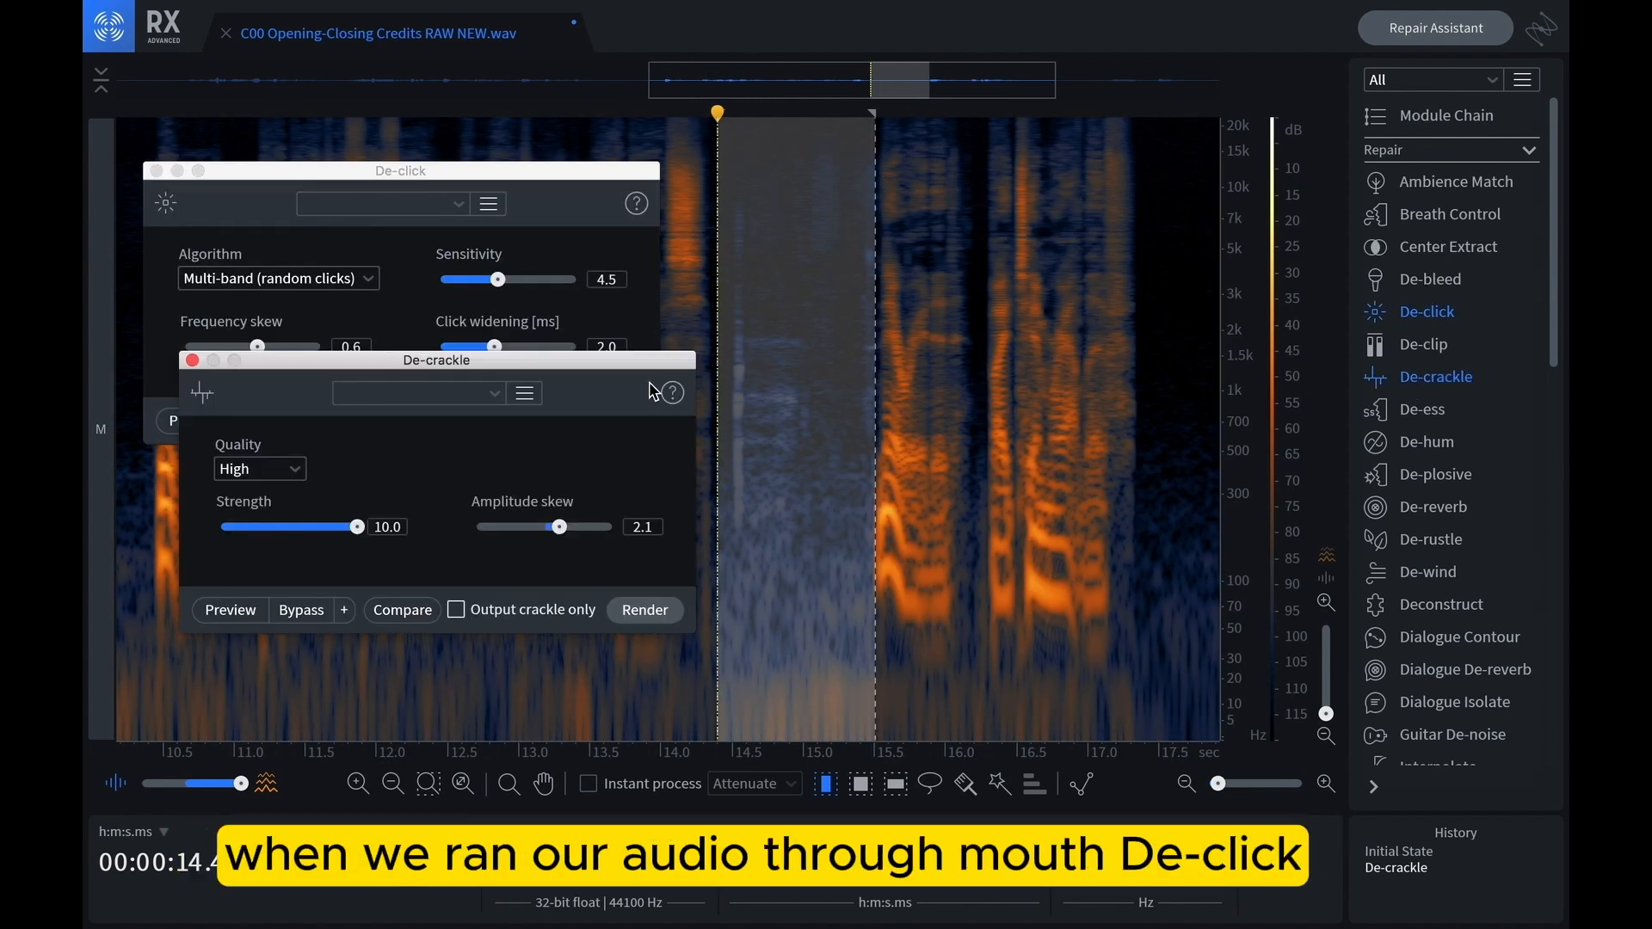
left_click_drag(656, 360, 1147, 99)
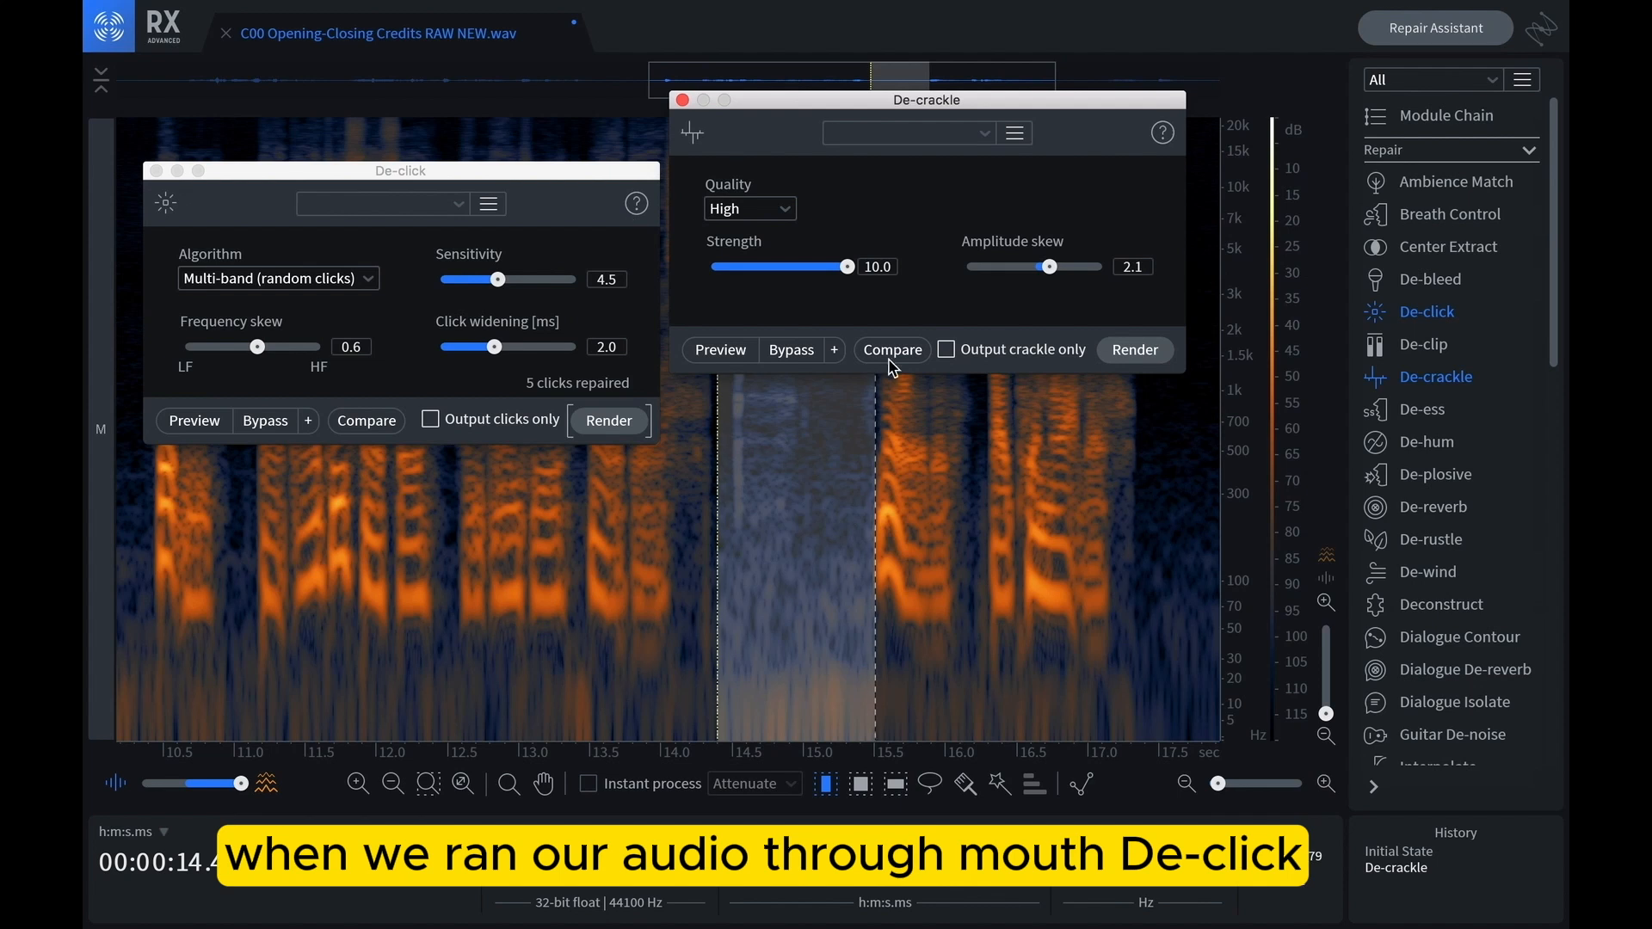
scroll(1462, 654, "down", 4)
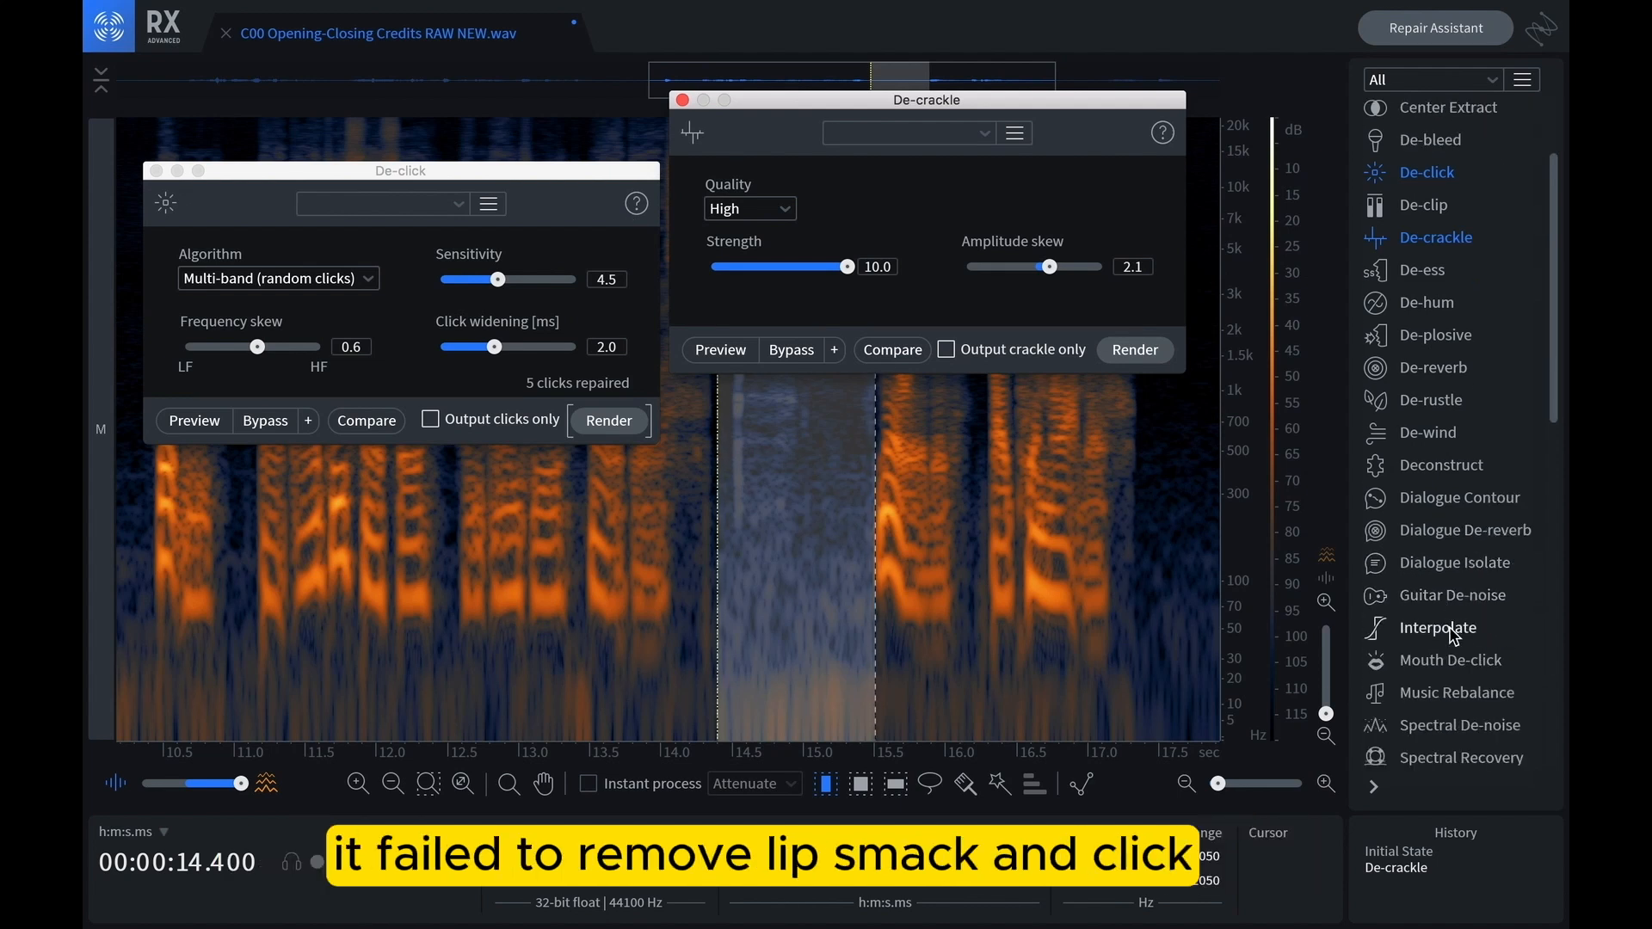
left_click(1447, 660)
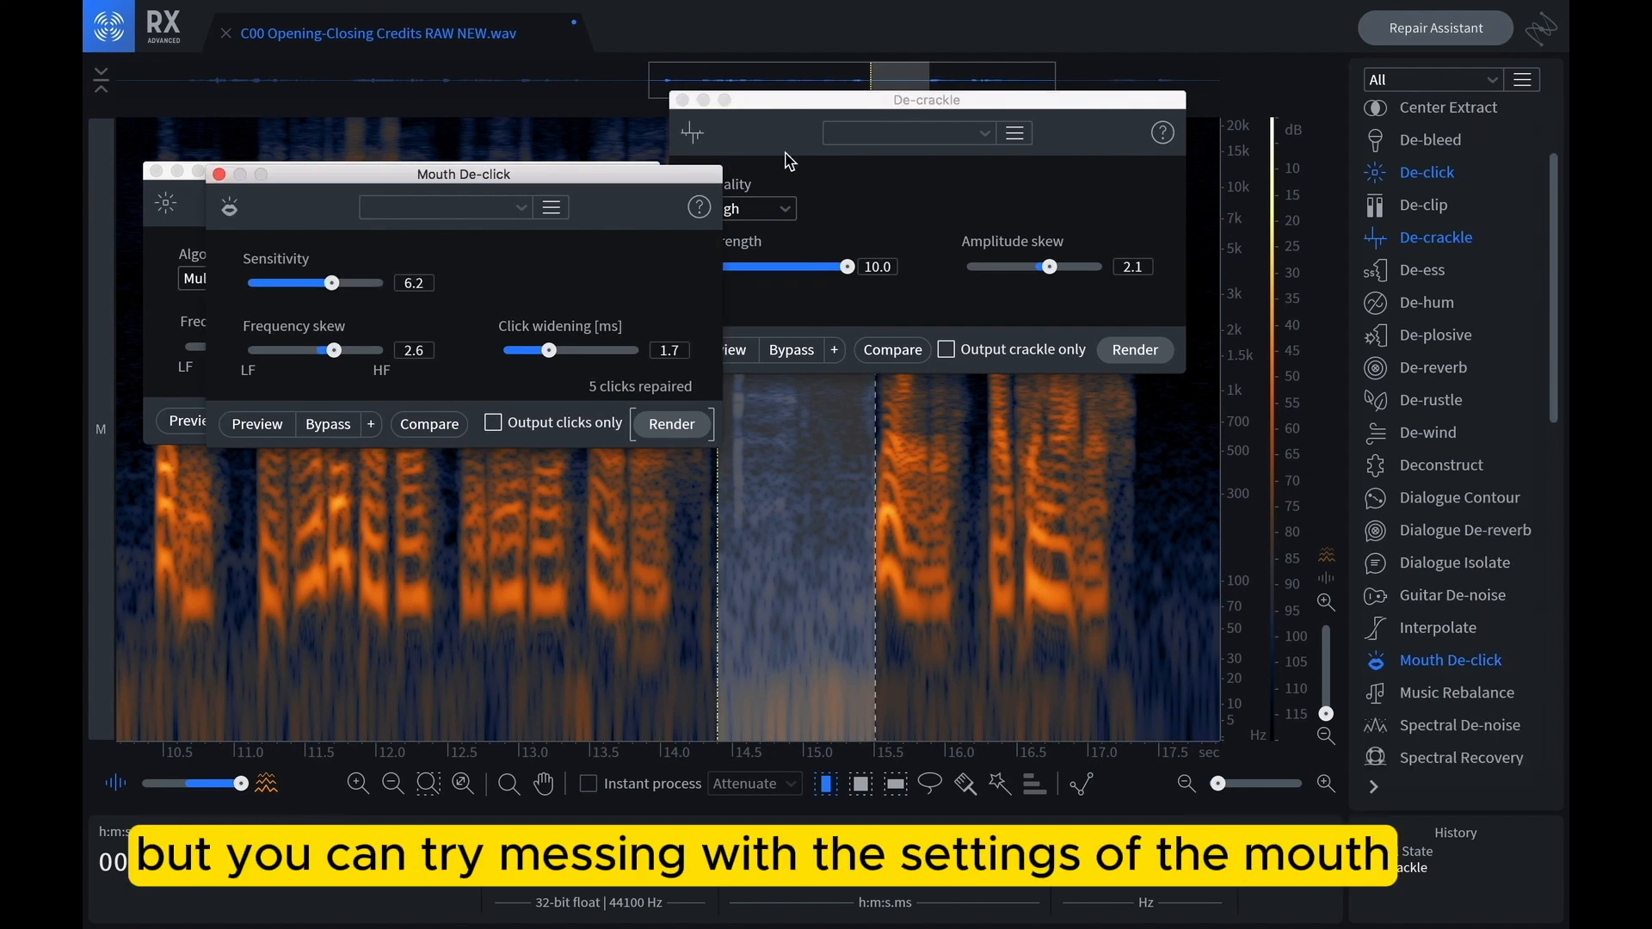
left_click_drag(642, 166, 779, 479)
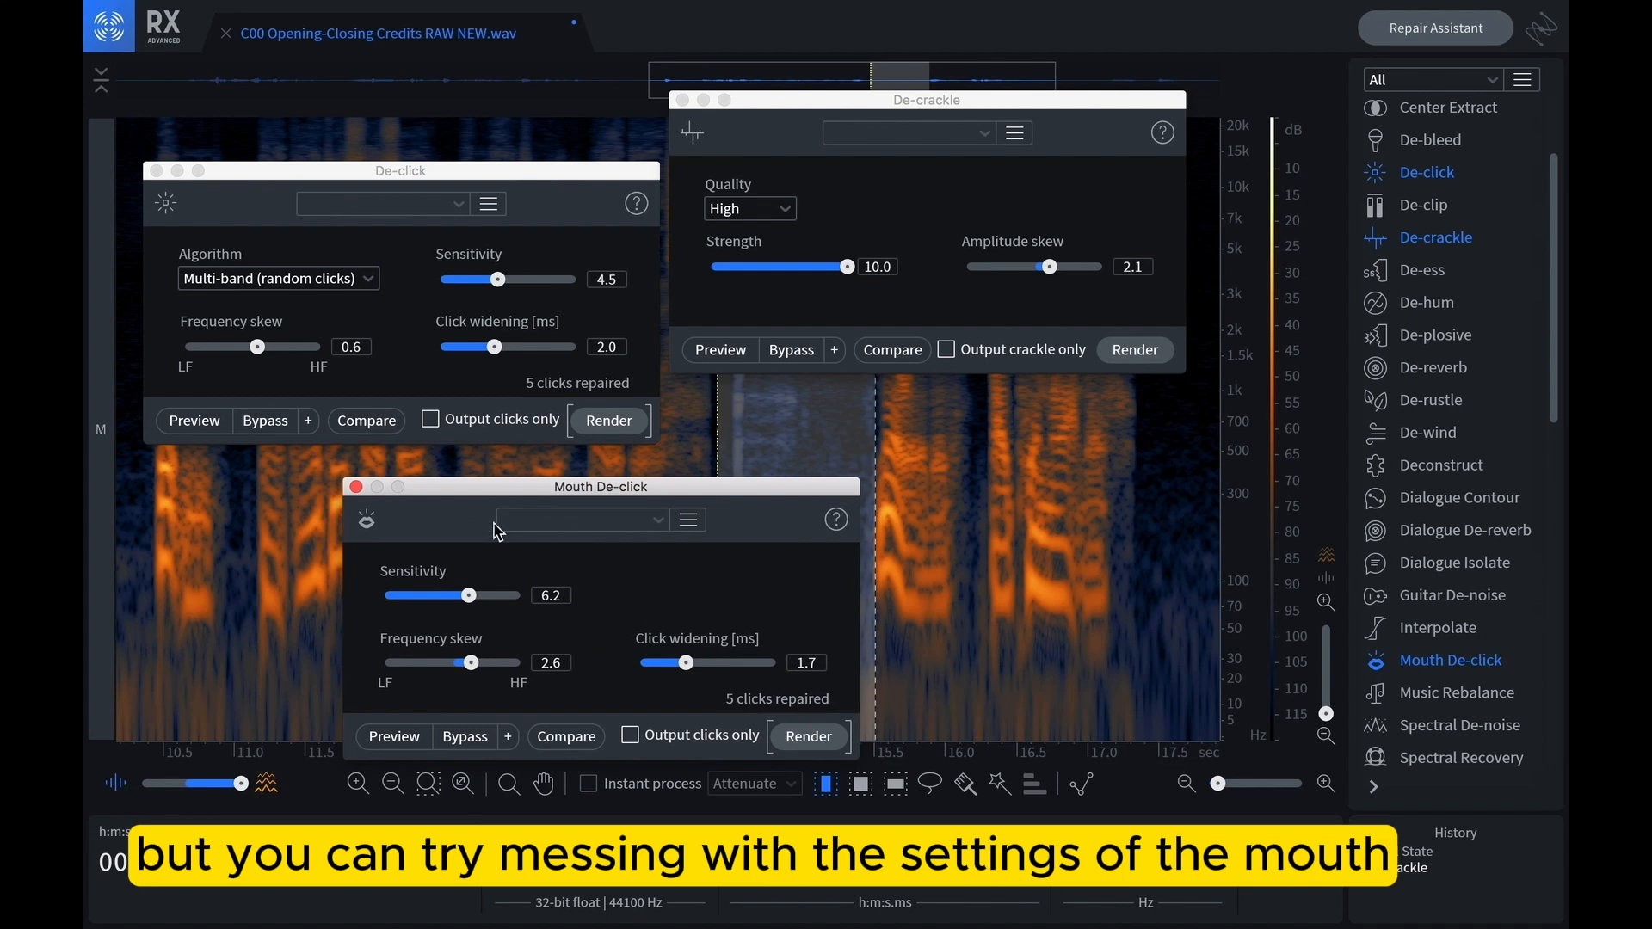
Set Mouth De-click's sensitivity to 6.1 and frequency skew to 3.8, and close its window
left_click_drag(473, 595, 471, 596)
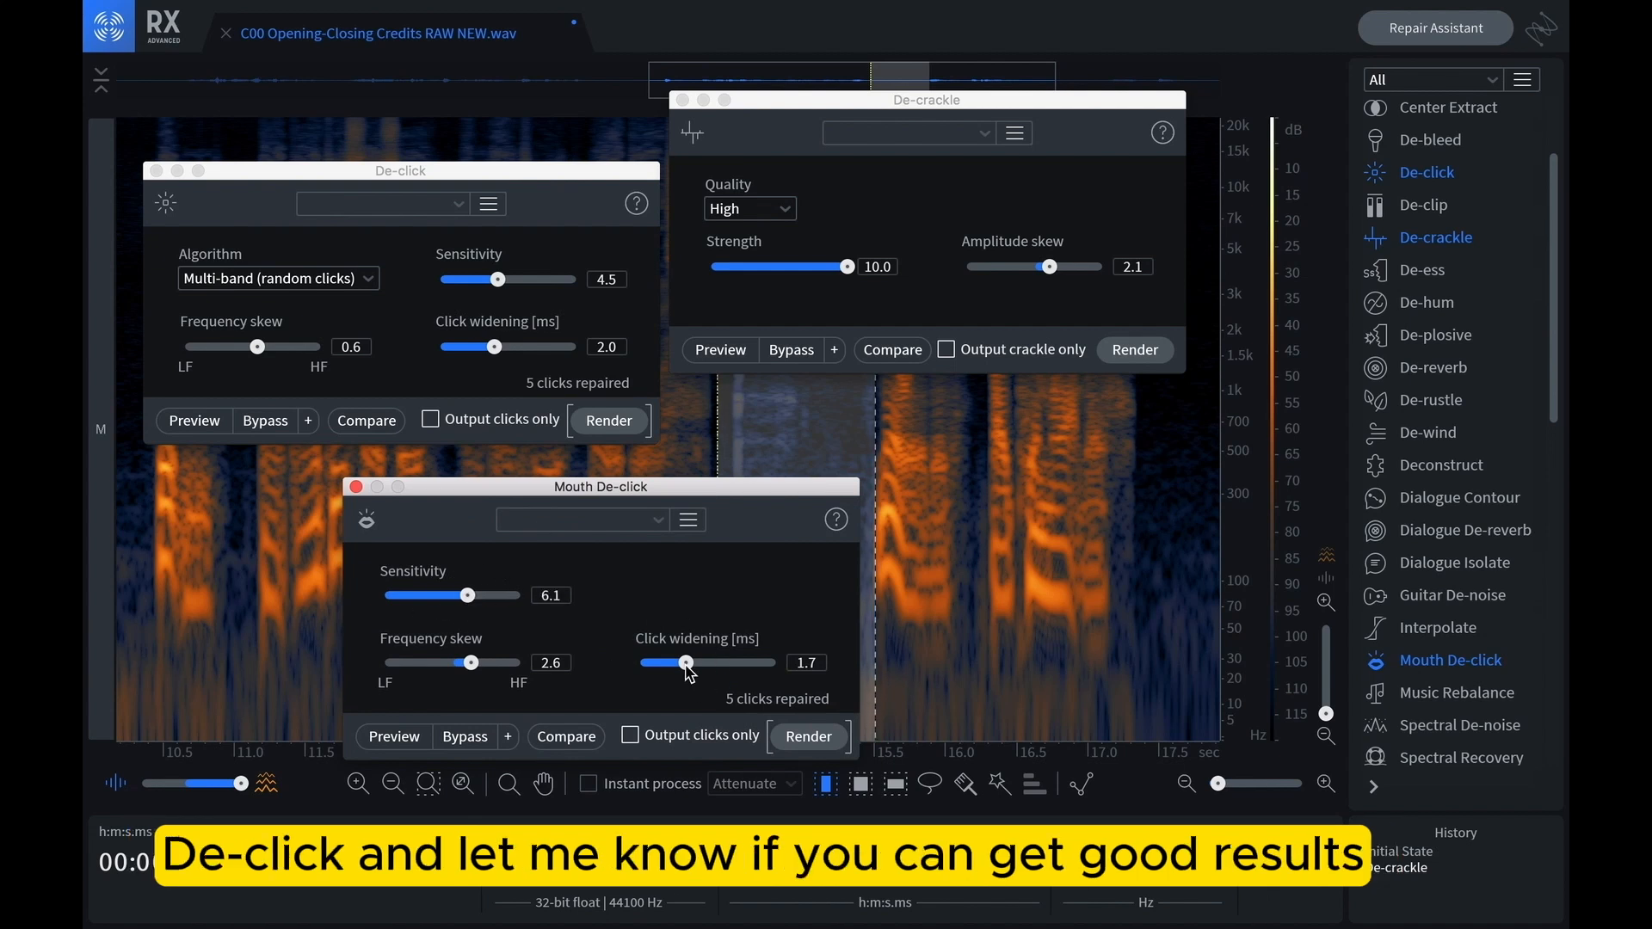
left_click_drag(470, 662, 479, 663)
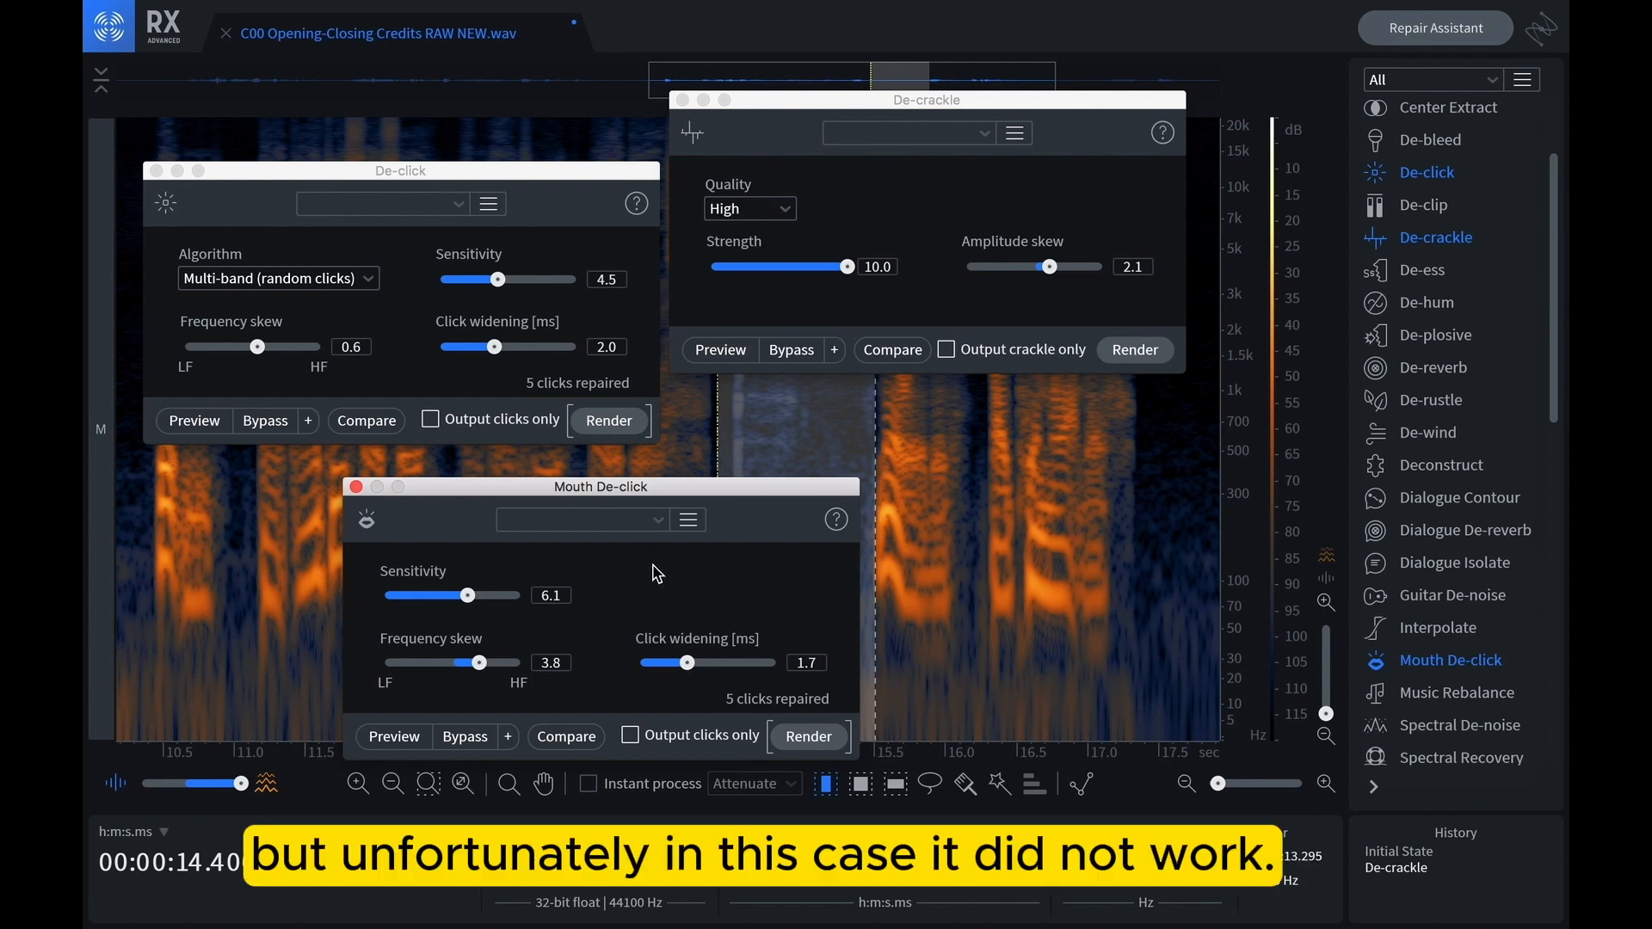
left_click(356, 488)
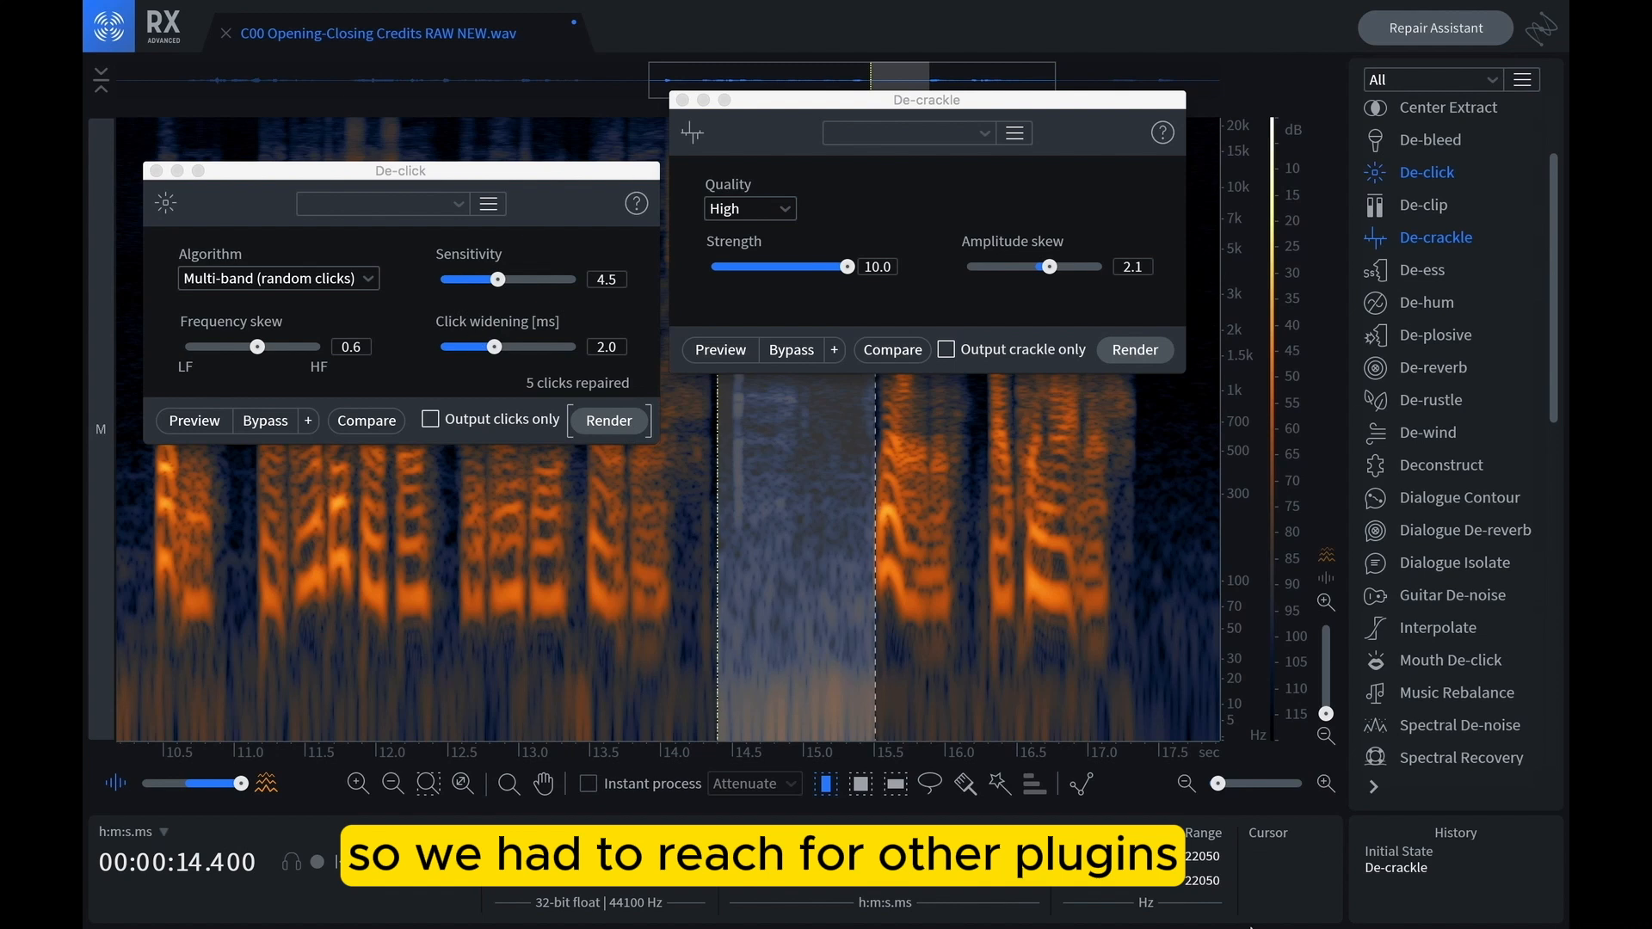
Close the De-crackle and De-click windows to leave only the spectrogram
left_click(488, 175)
left_click(776, 101)
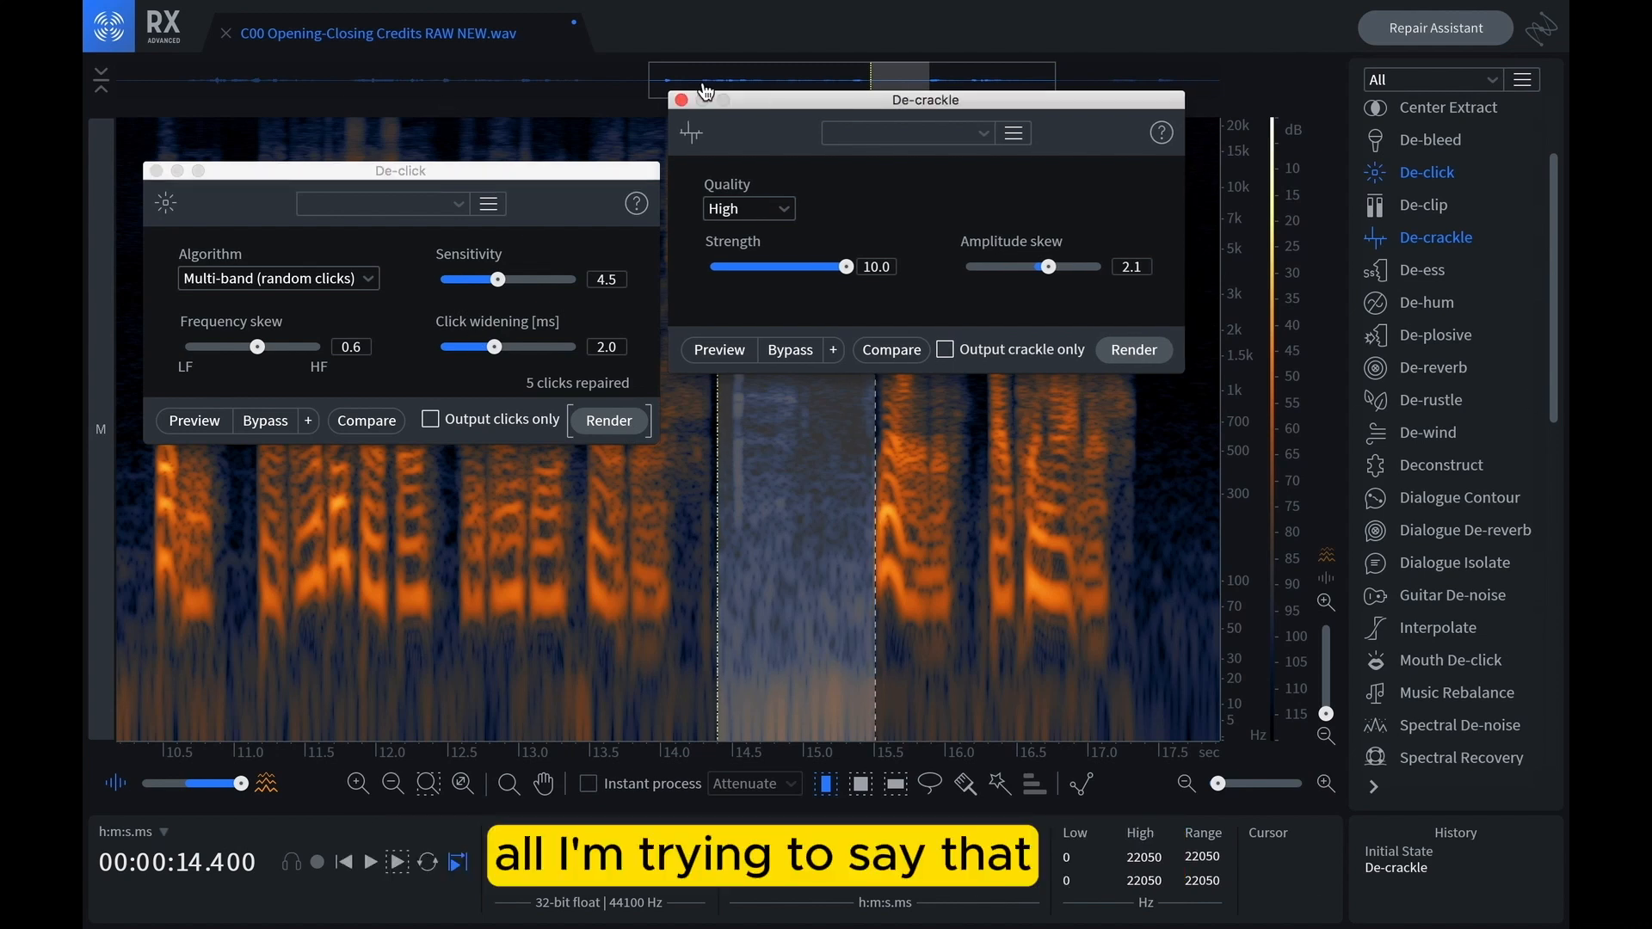
left_click(680, 100)
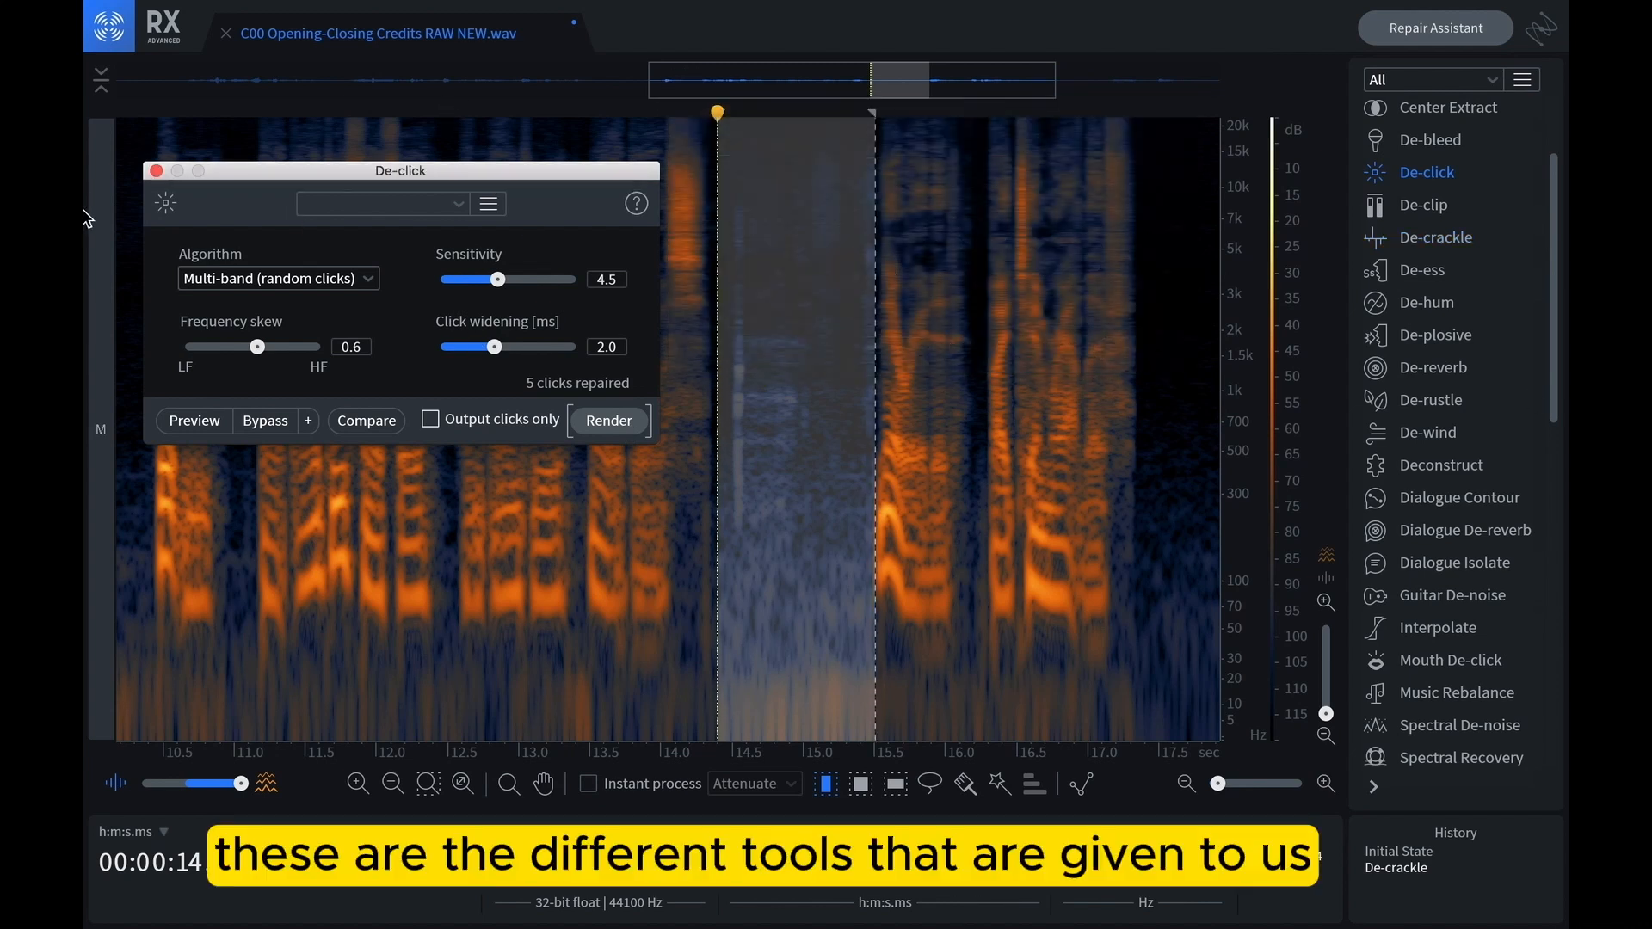
left_click(156, 171)
left_click(708, 530)
left_click_drag(711, 534, 874, 555)
left_click(673, 532)
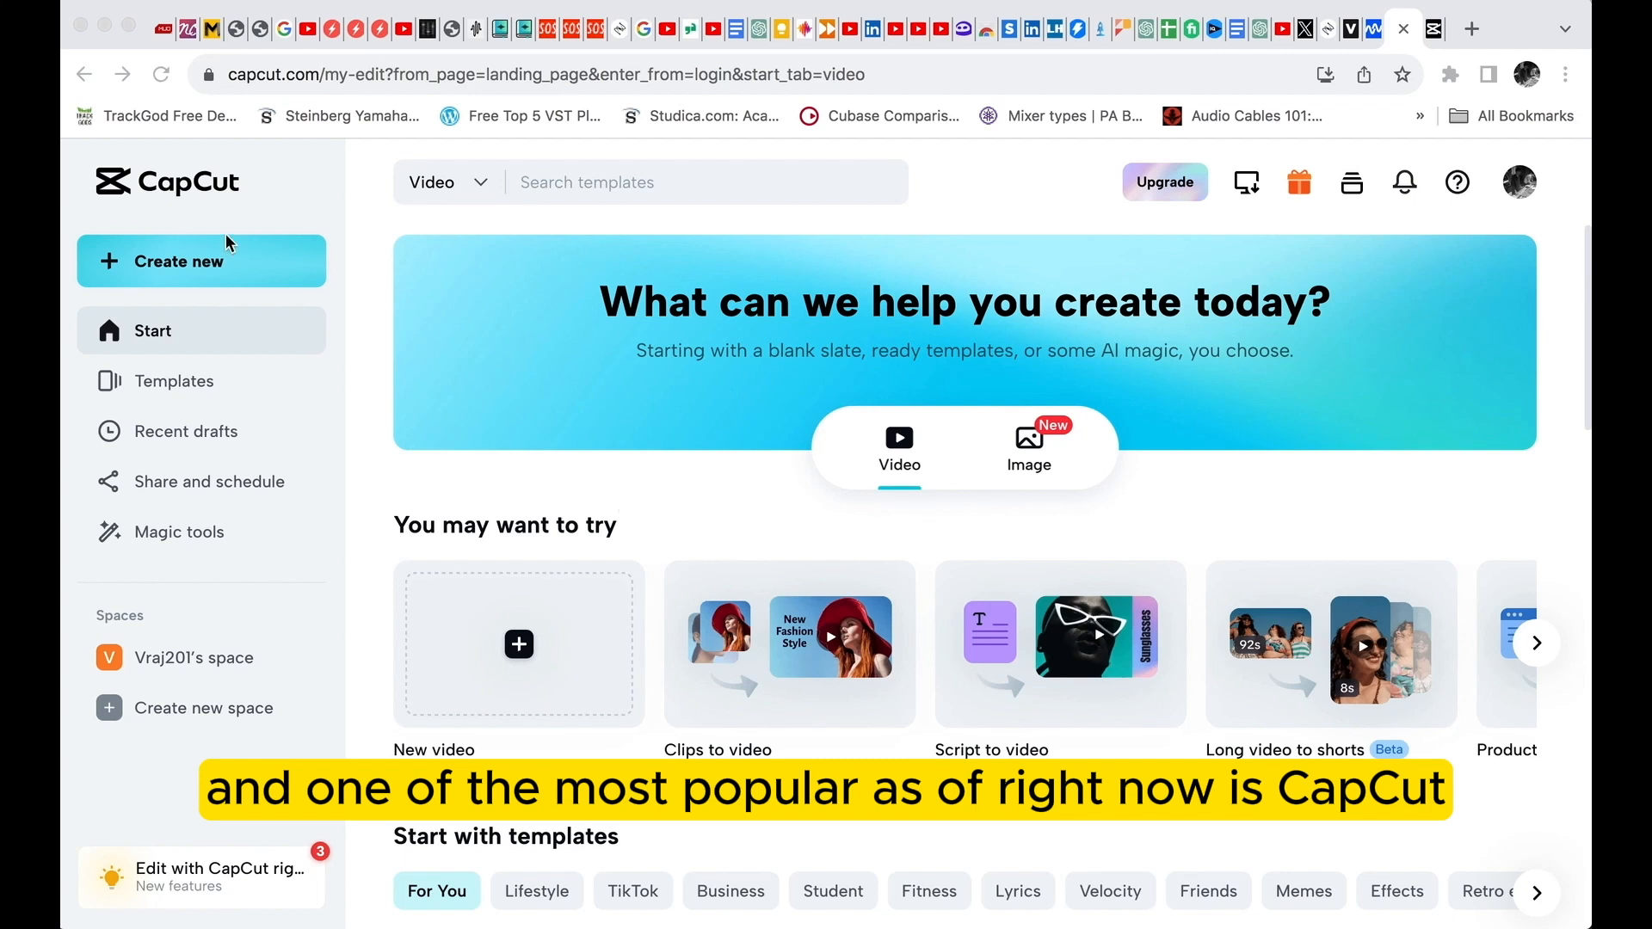
Go to the CapCut editor project, select the timeline clip and enable noise reduction in its audio settings
left_click(1434, 33)
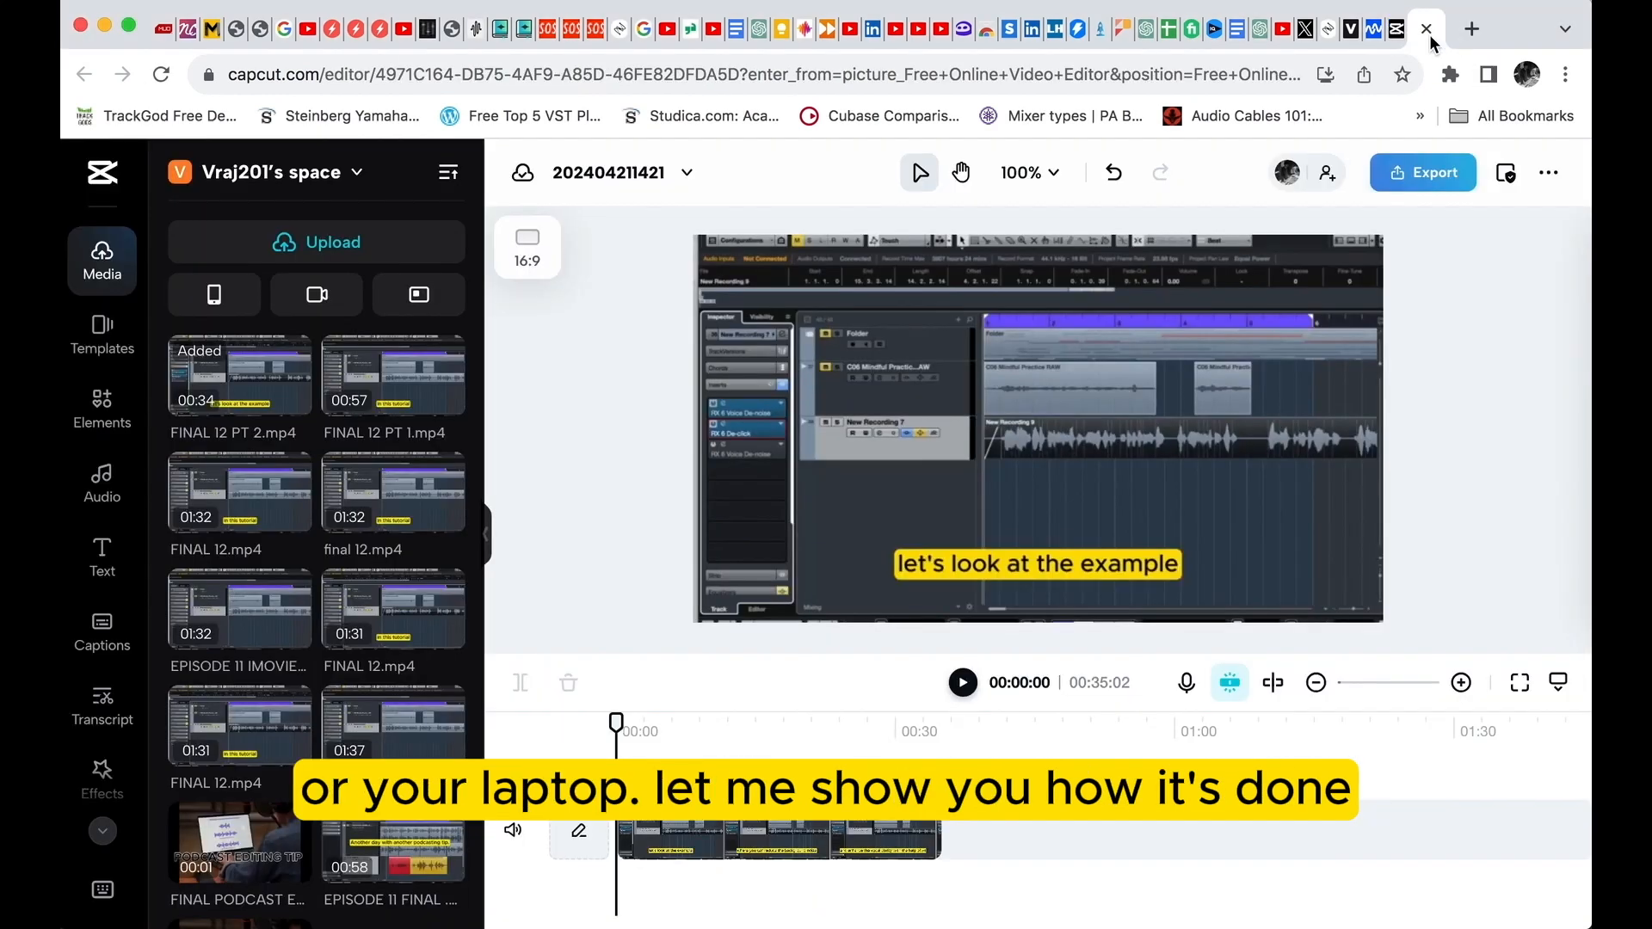
left_click(833, 852)
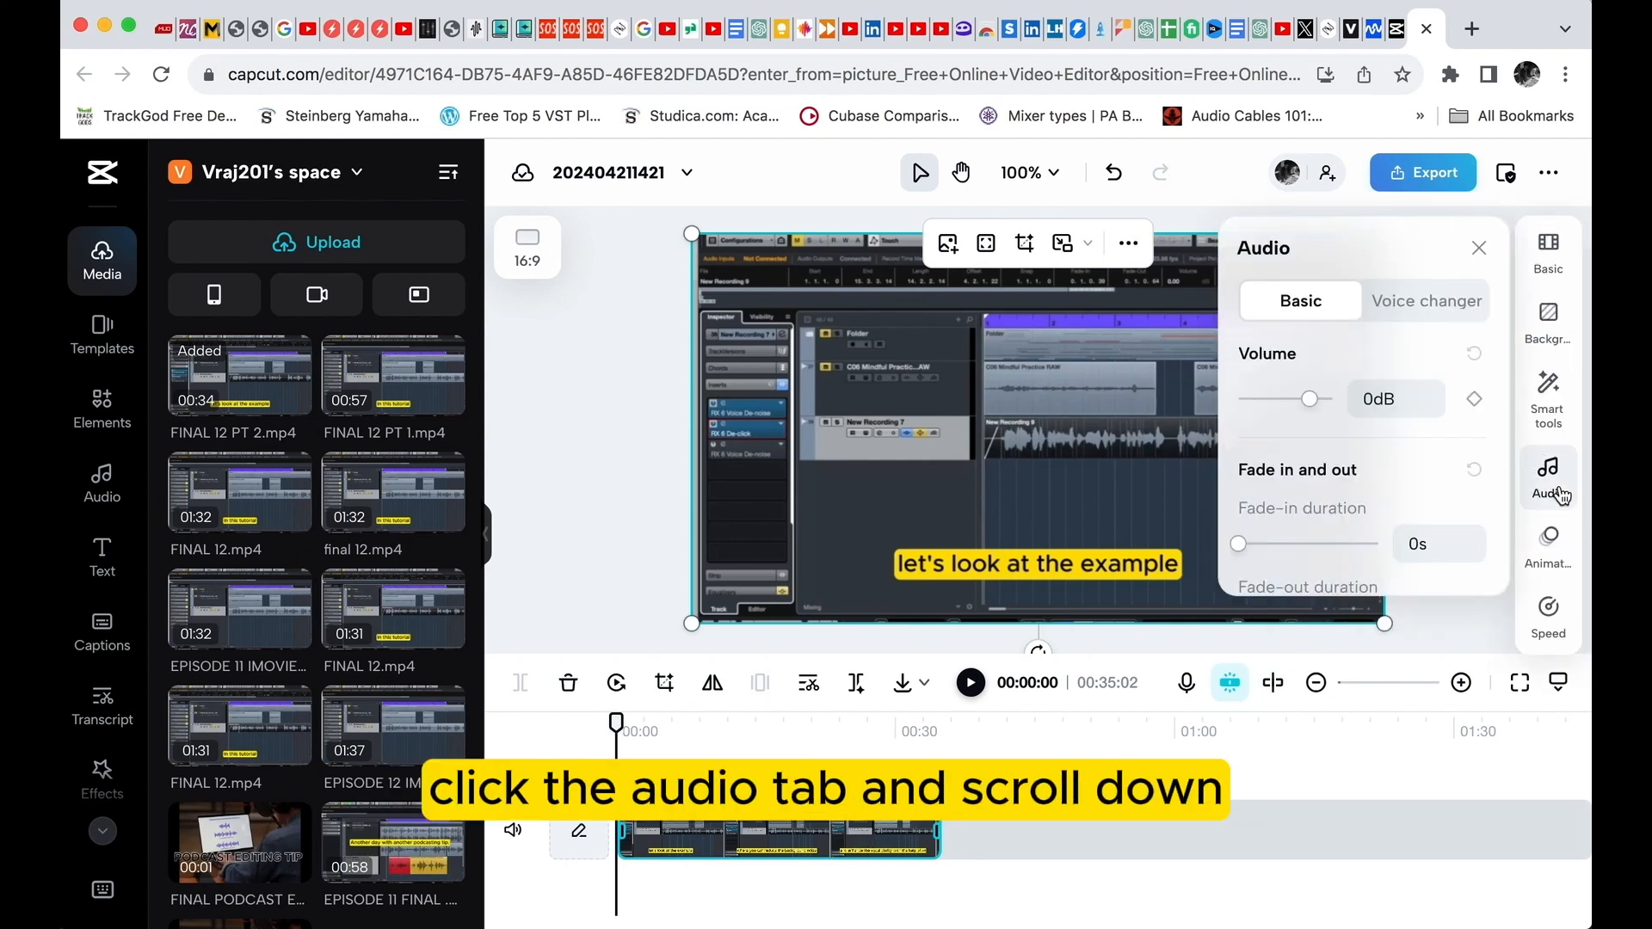
scroll(1420, 469, "down", 3)
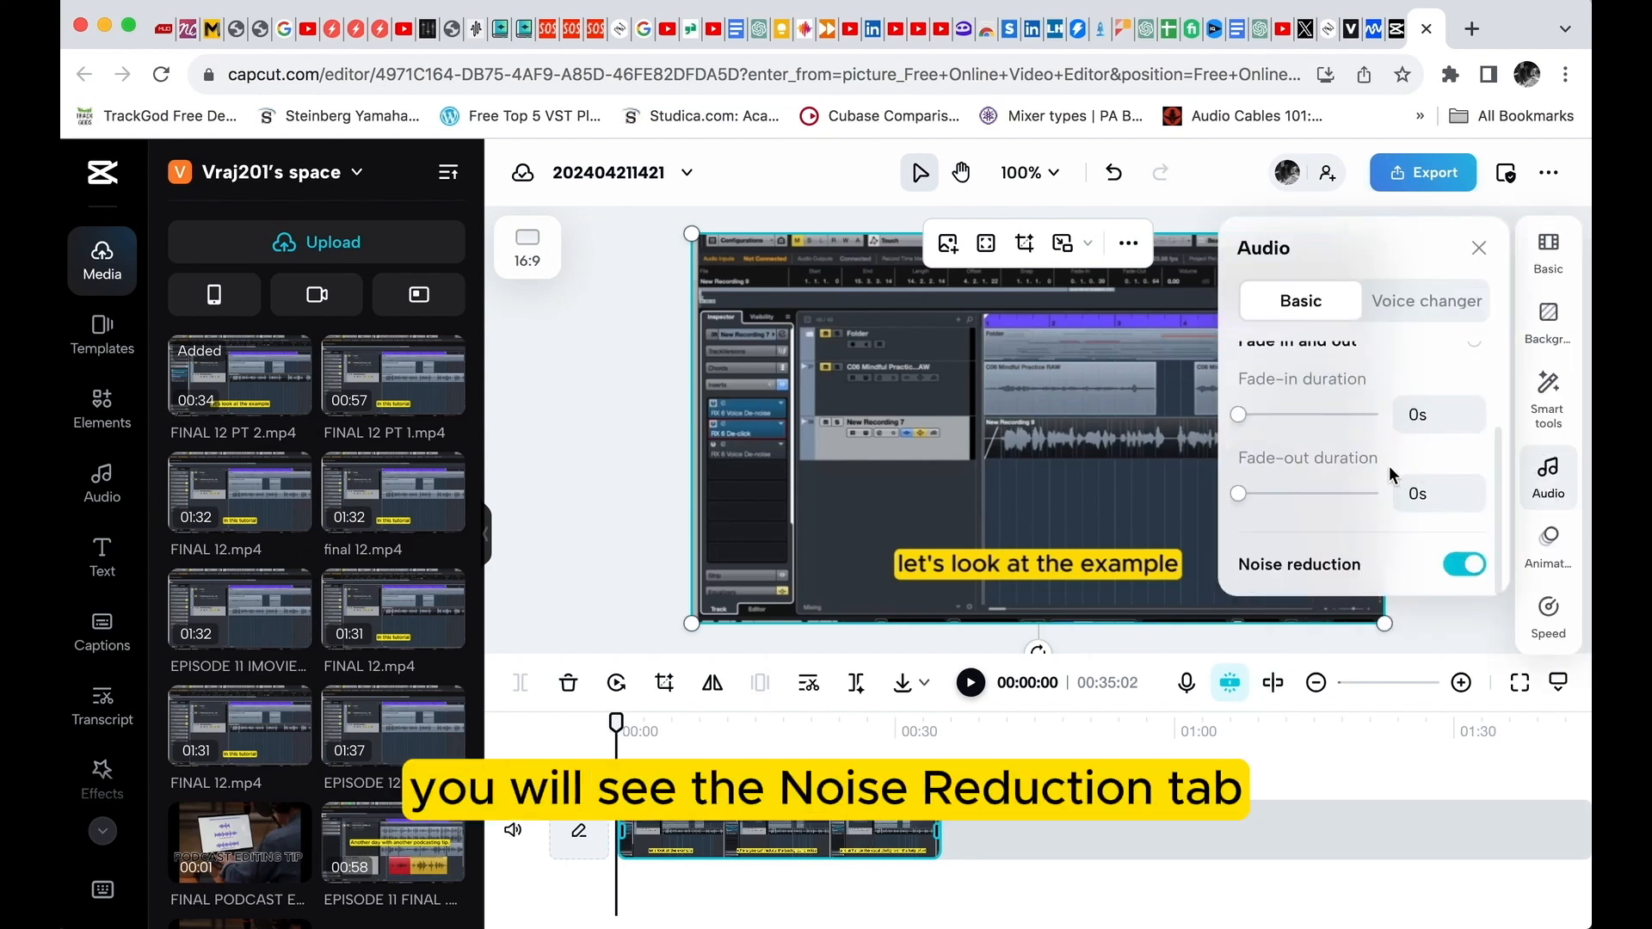
left_click(1463, 568)
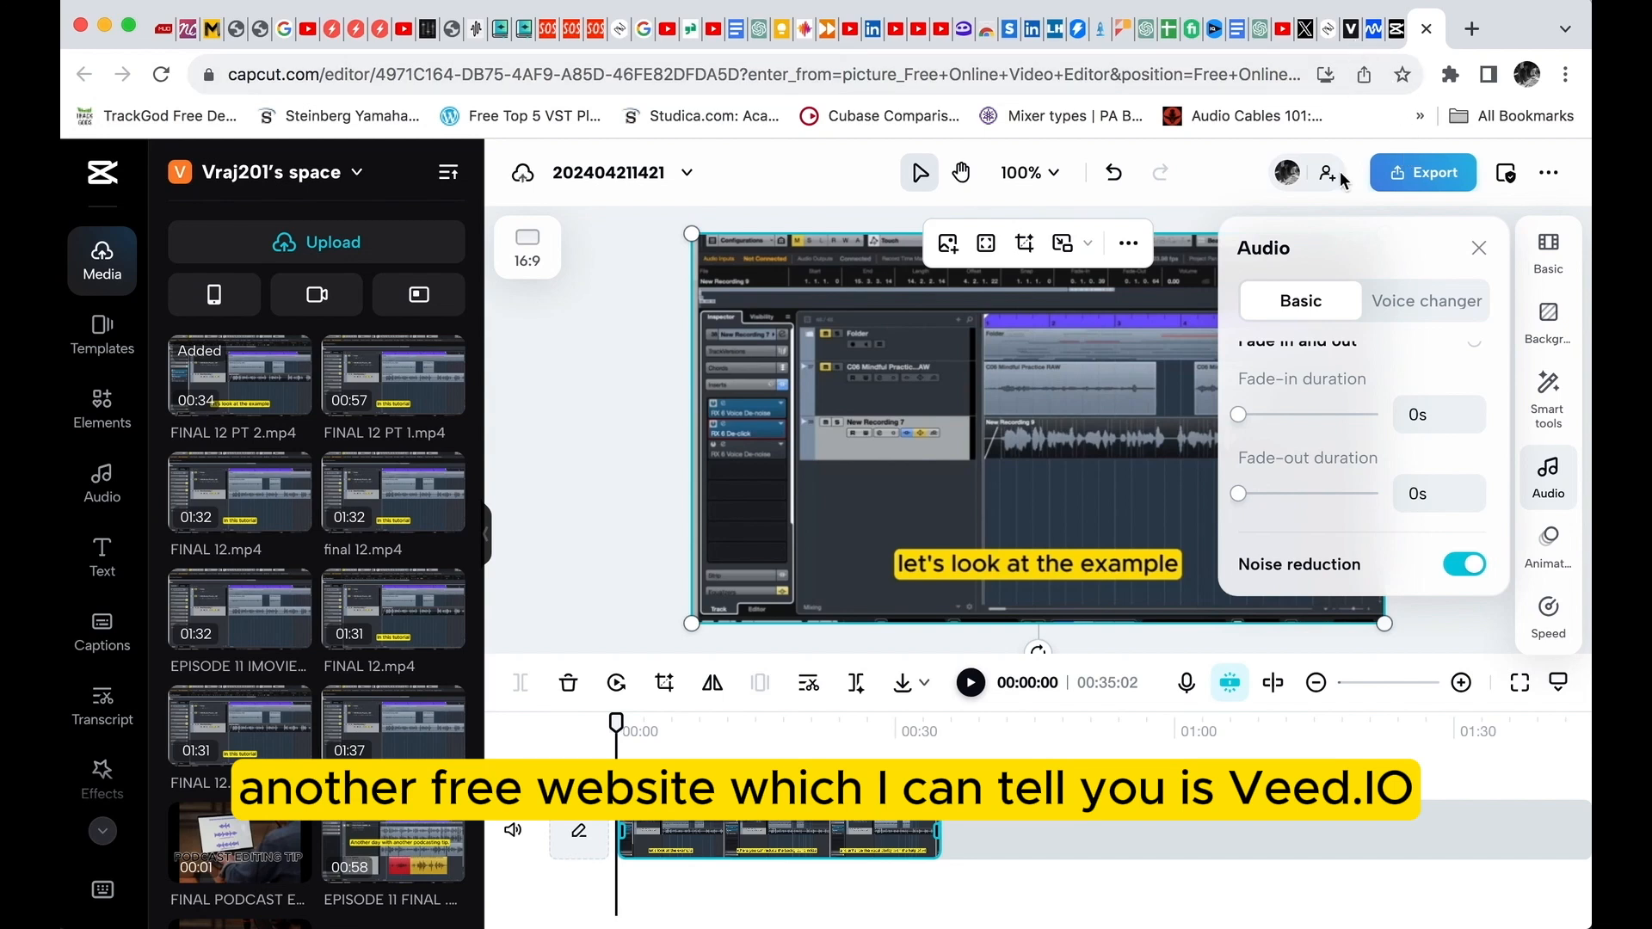
Switch to the VEED.IO project and examine the Clean Audio option among the audio track's Magic Tools
left_click(1349, 33)
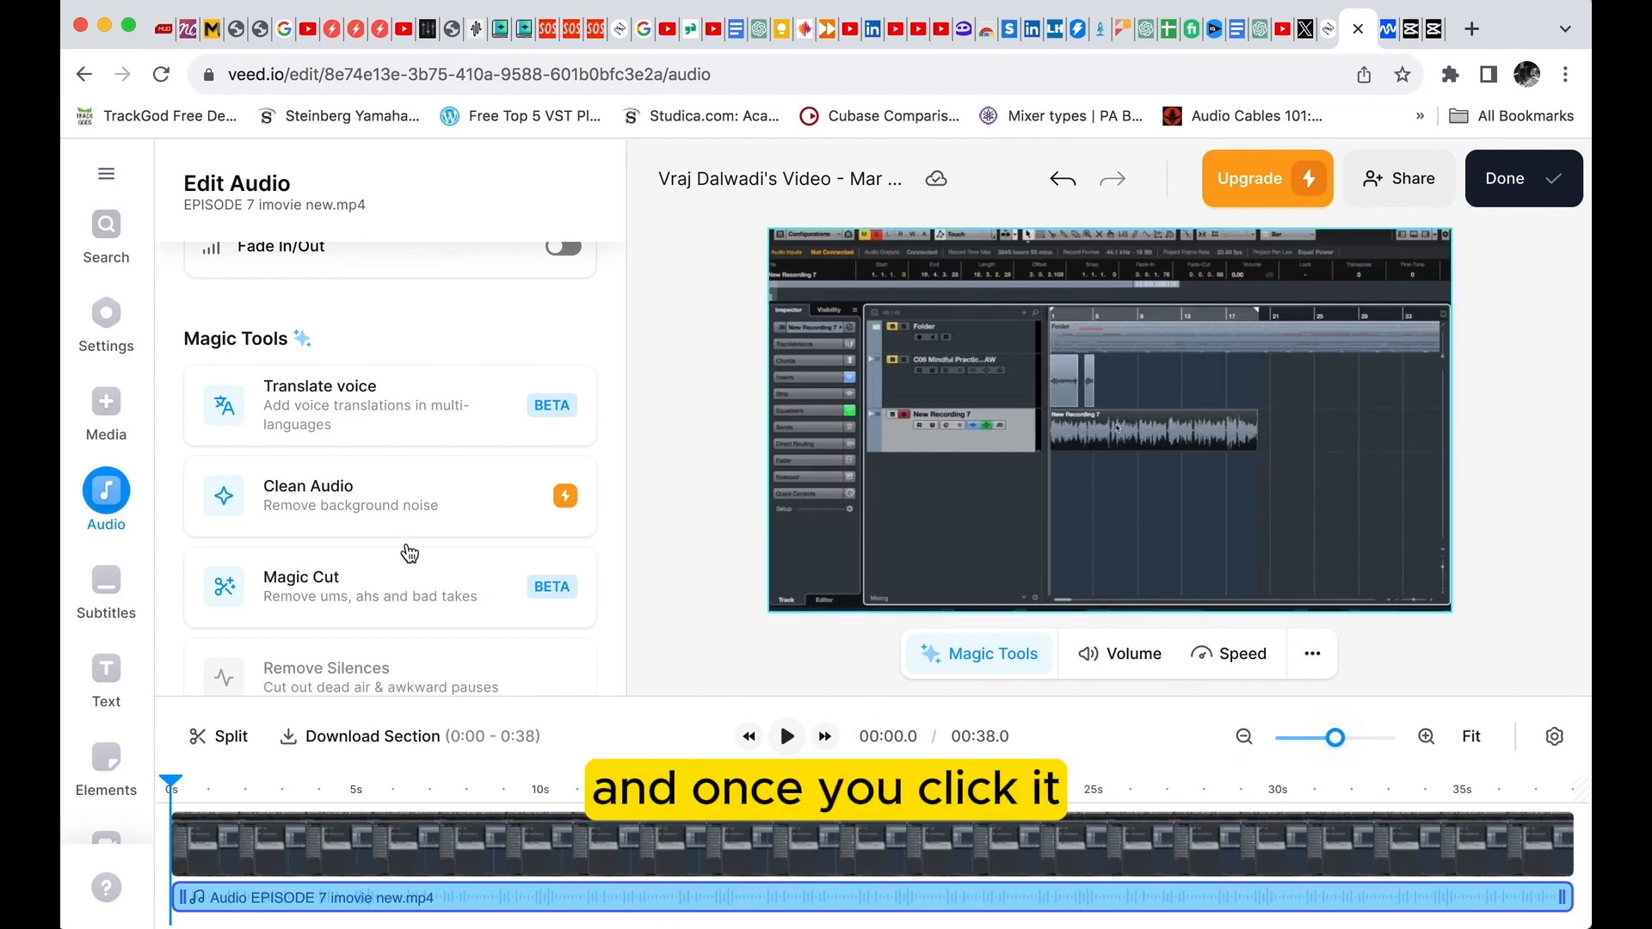
scroll(387, 505, "up", 1)
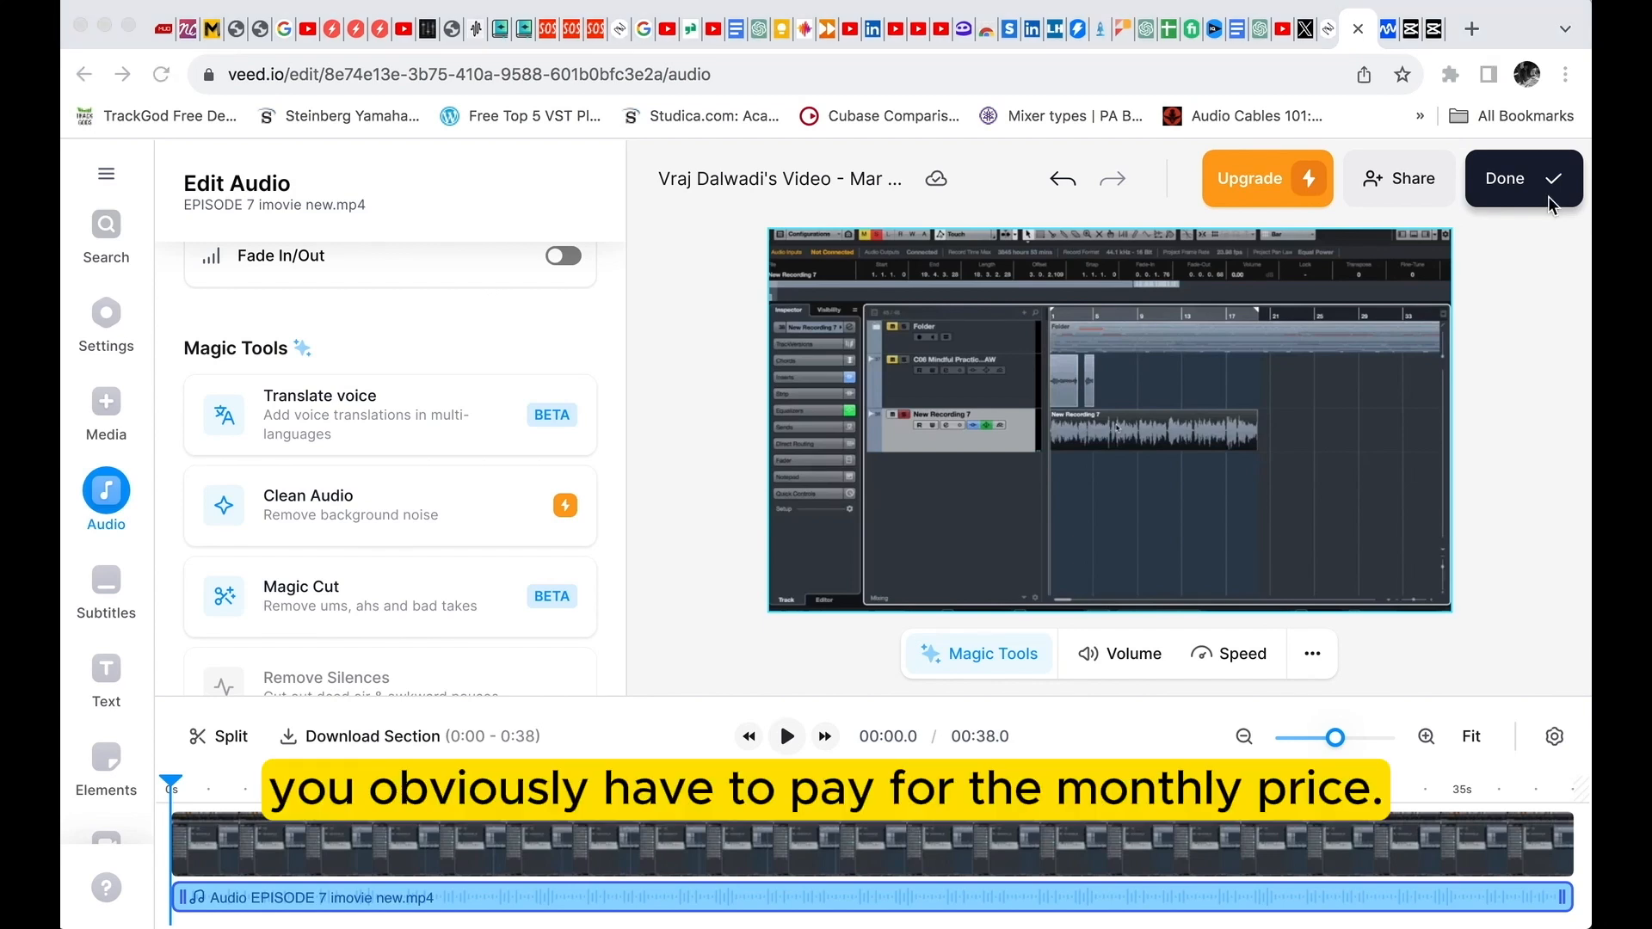
Switch to Audacity, select the recording from about 4.2 to 13.15 seconds and capture its noise profile with Noise Reduction
key("super+Tab")
key("super+Tab")
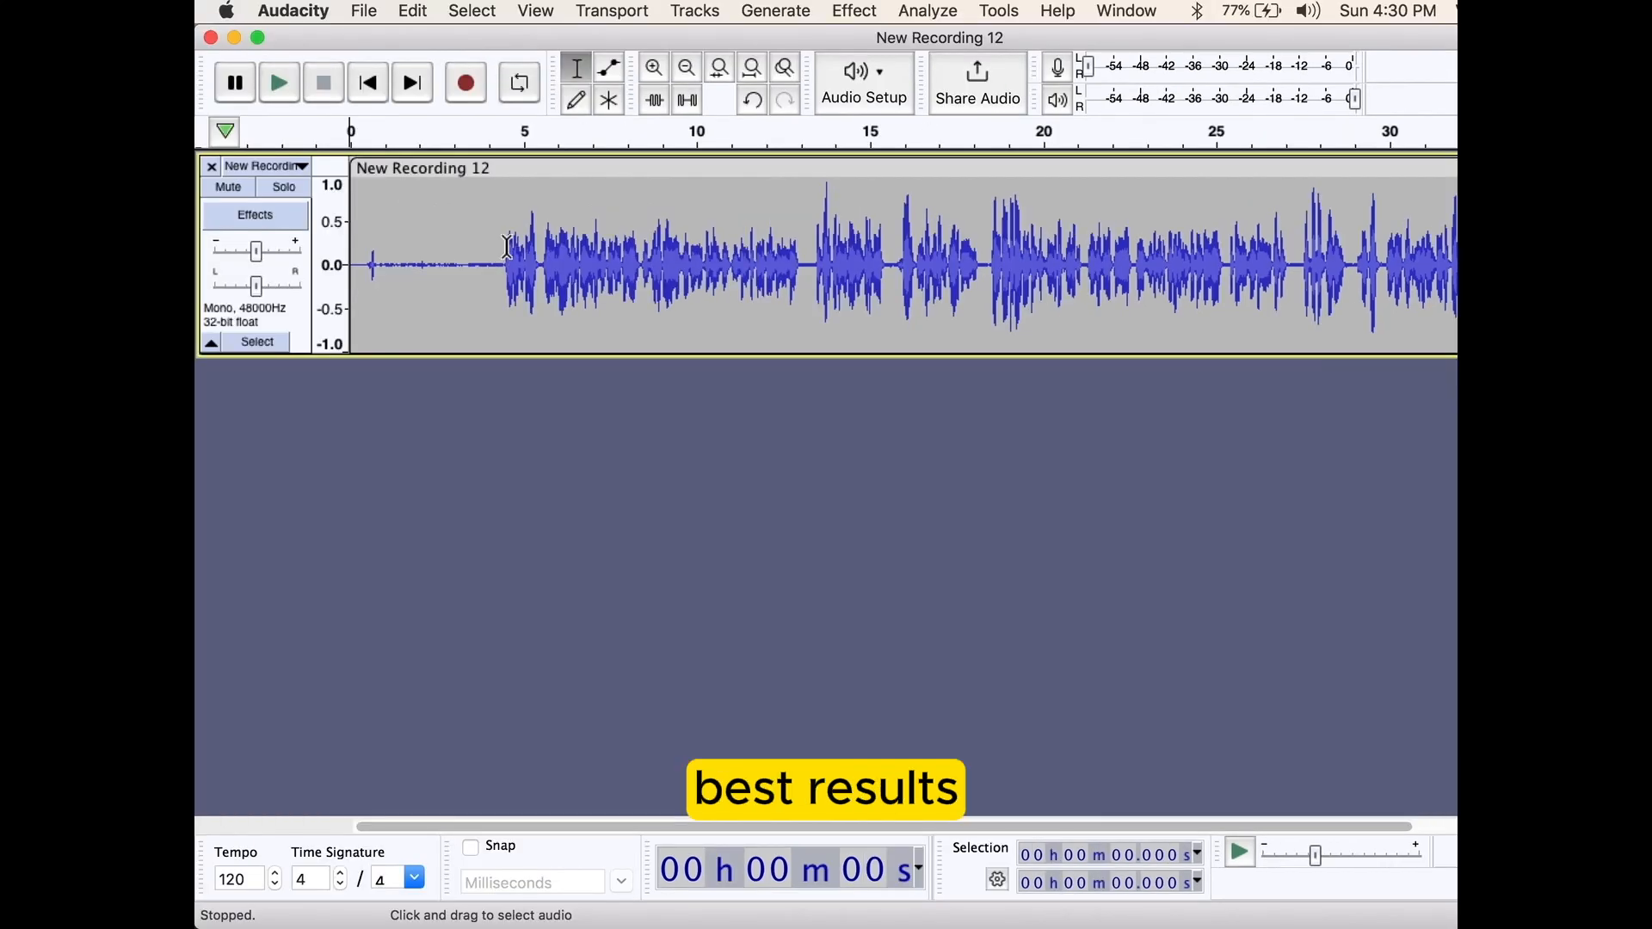
left_click_drag(497, 263, 801, 274)
left_click(860, 12)
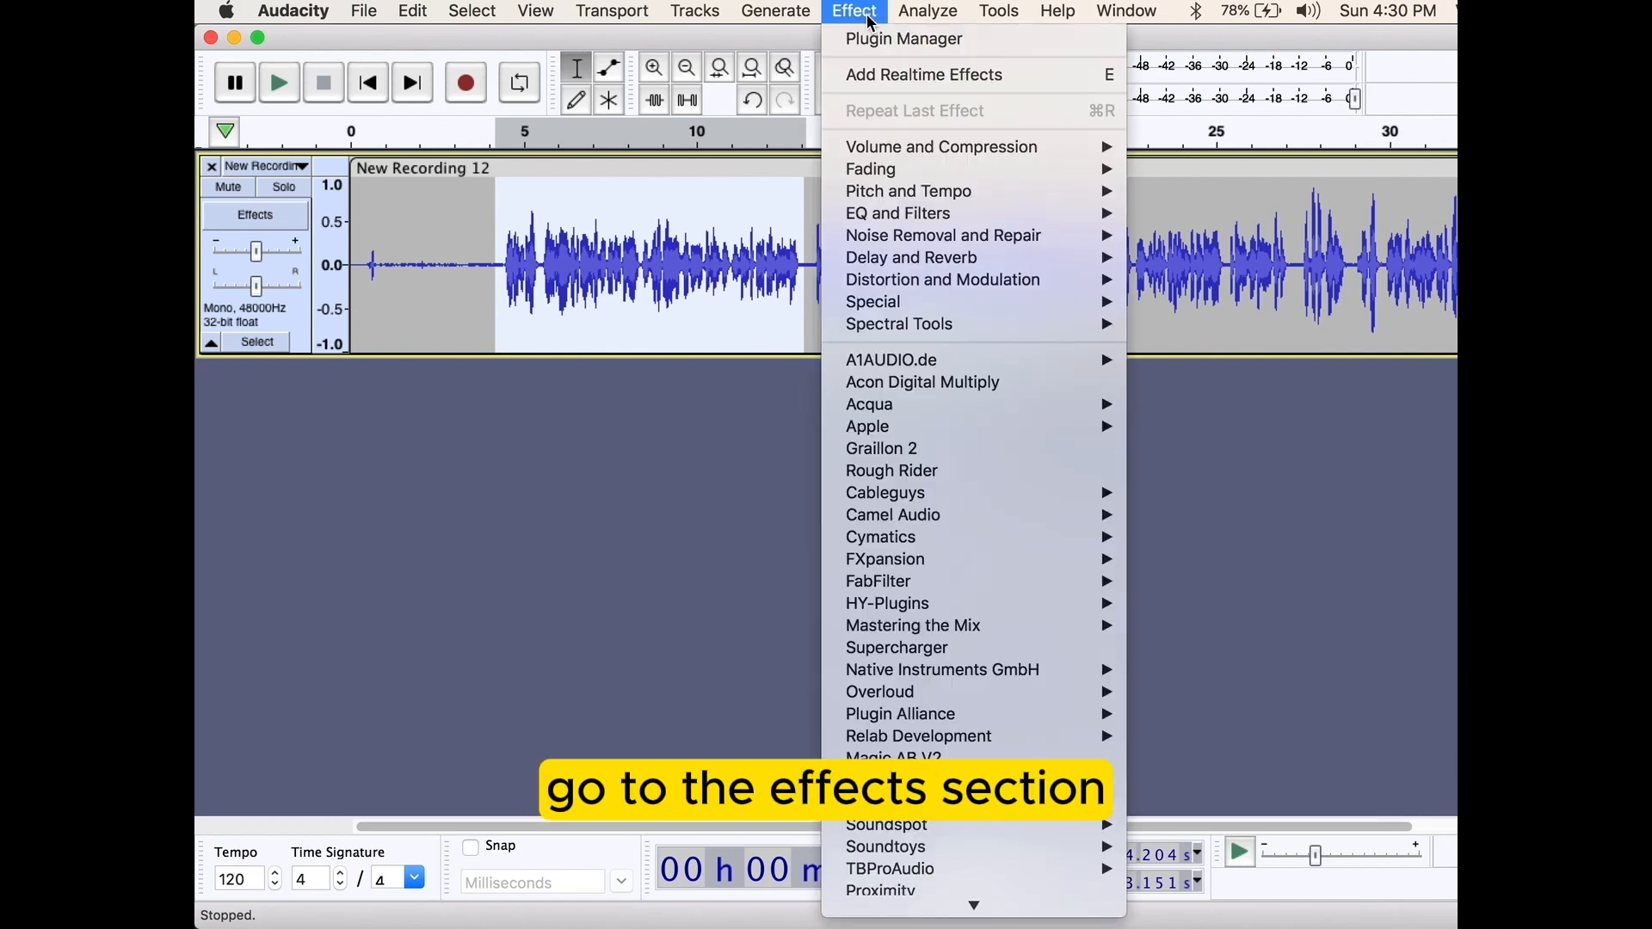
mouse_move(944, 268)
mouse_move(1020, 241)
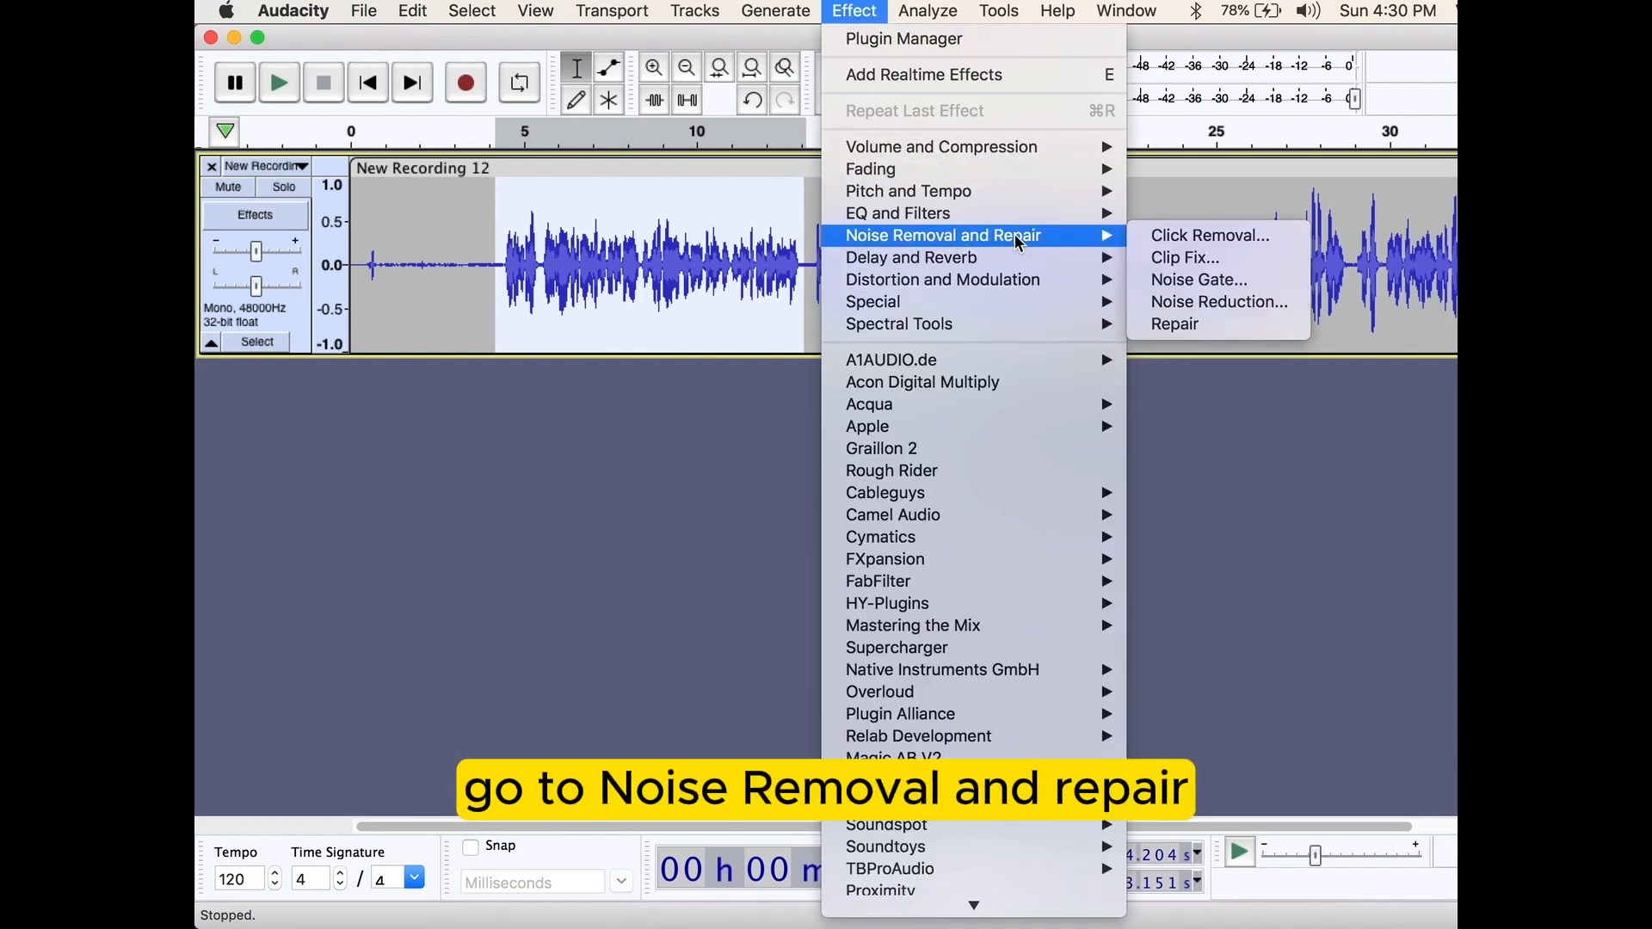
left_click(1204, 303)
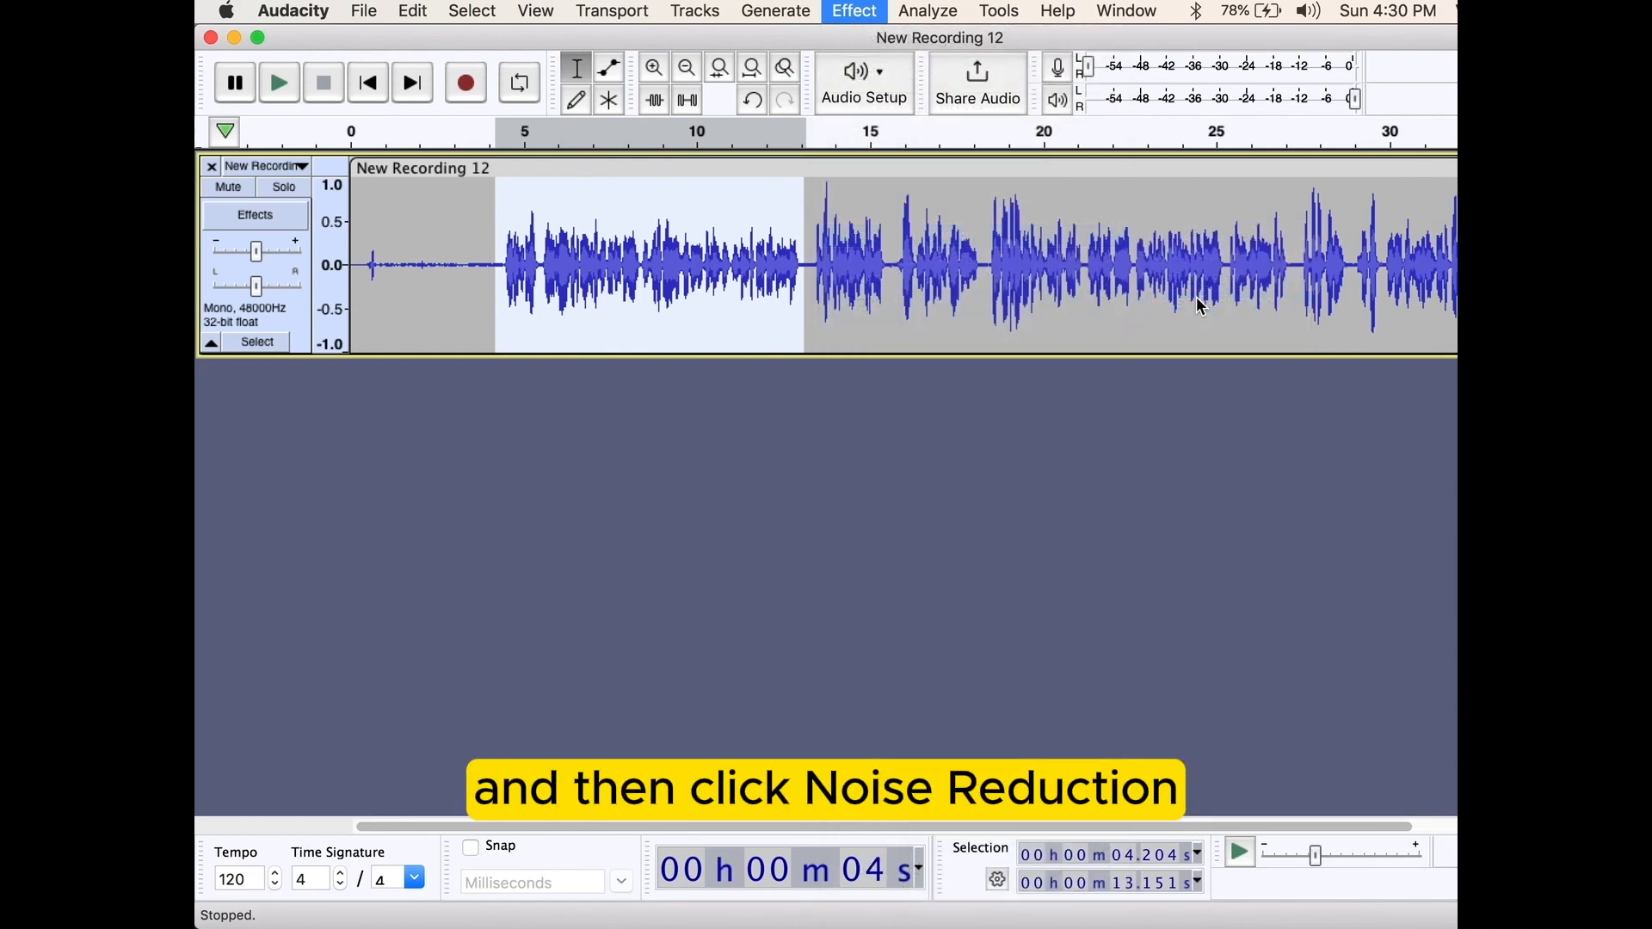
left_click(943, 359)
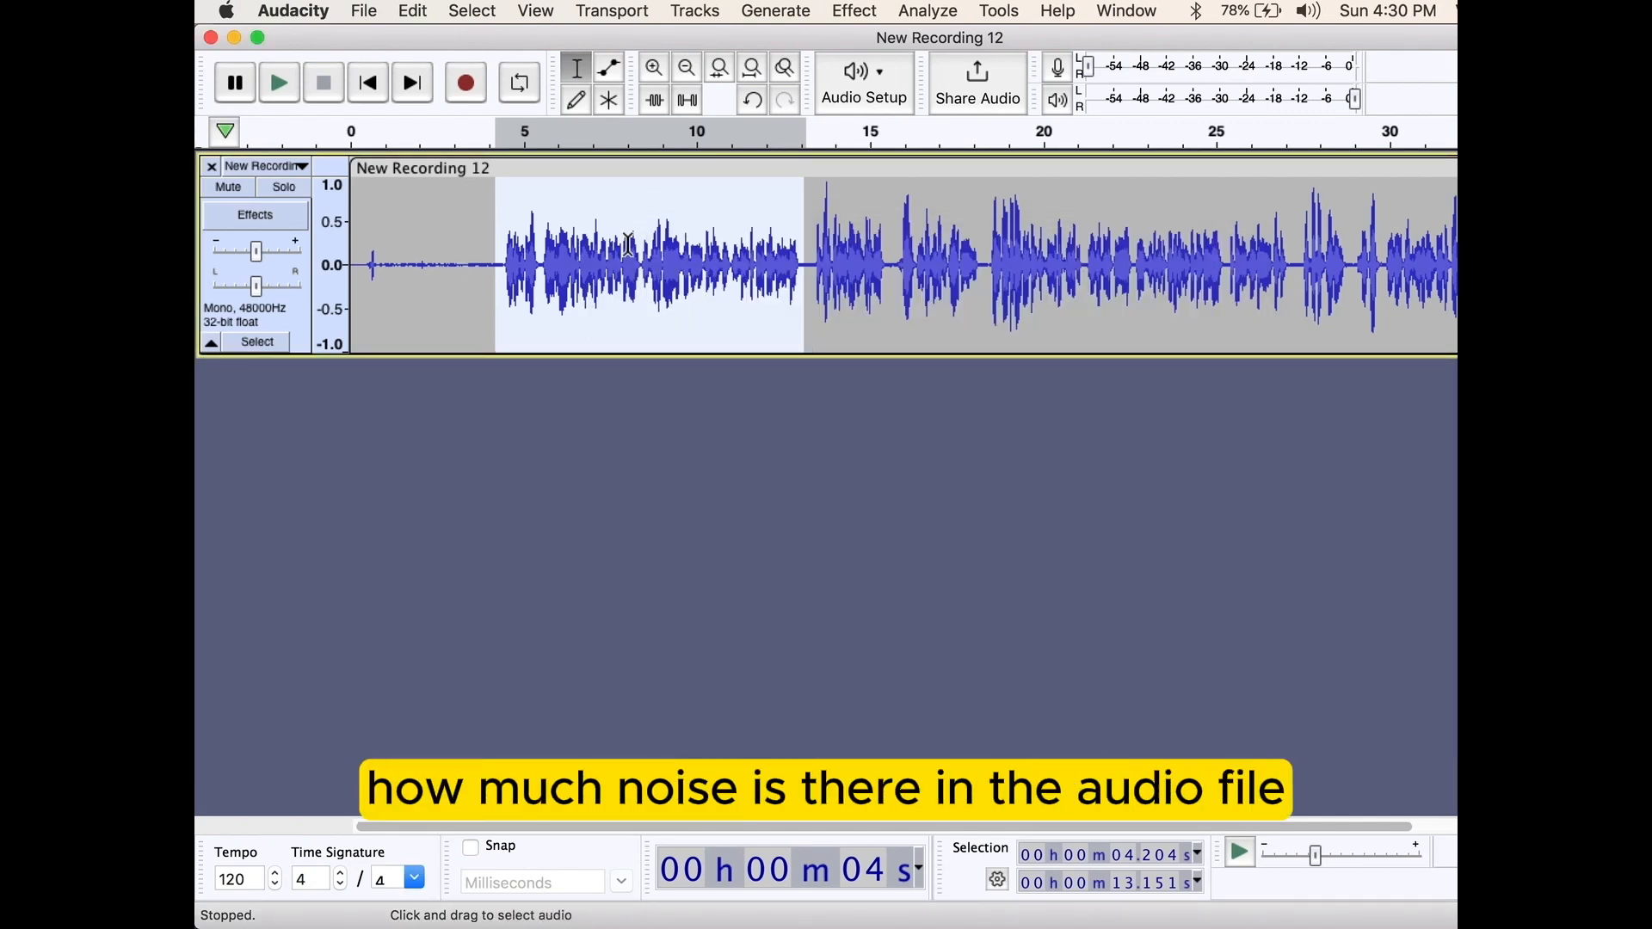
Apply Noise Reduction to the selected audio at 12 dB with sensitivity 6.00 and frequency smoothing 6
left_click(851, 7)
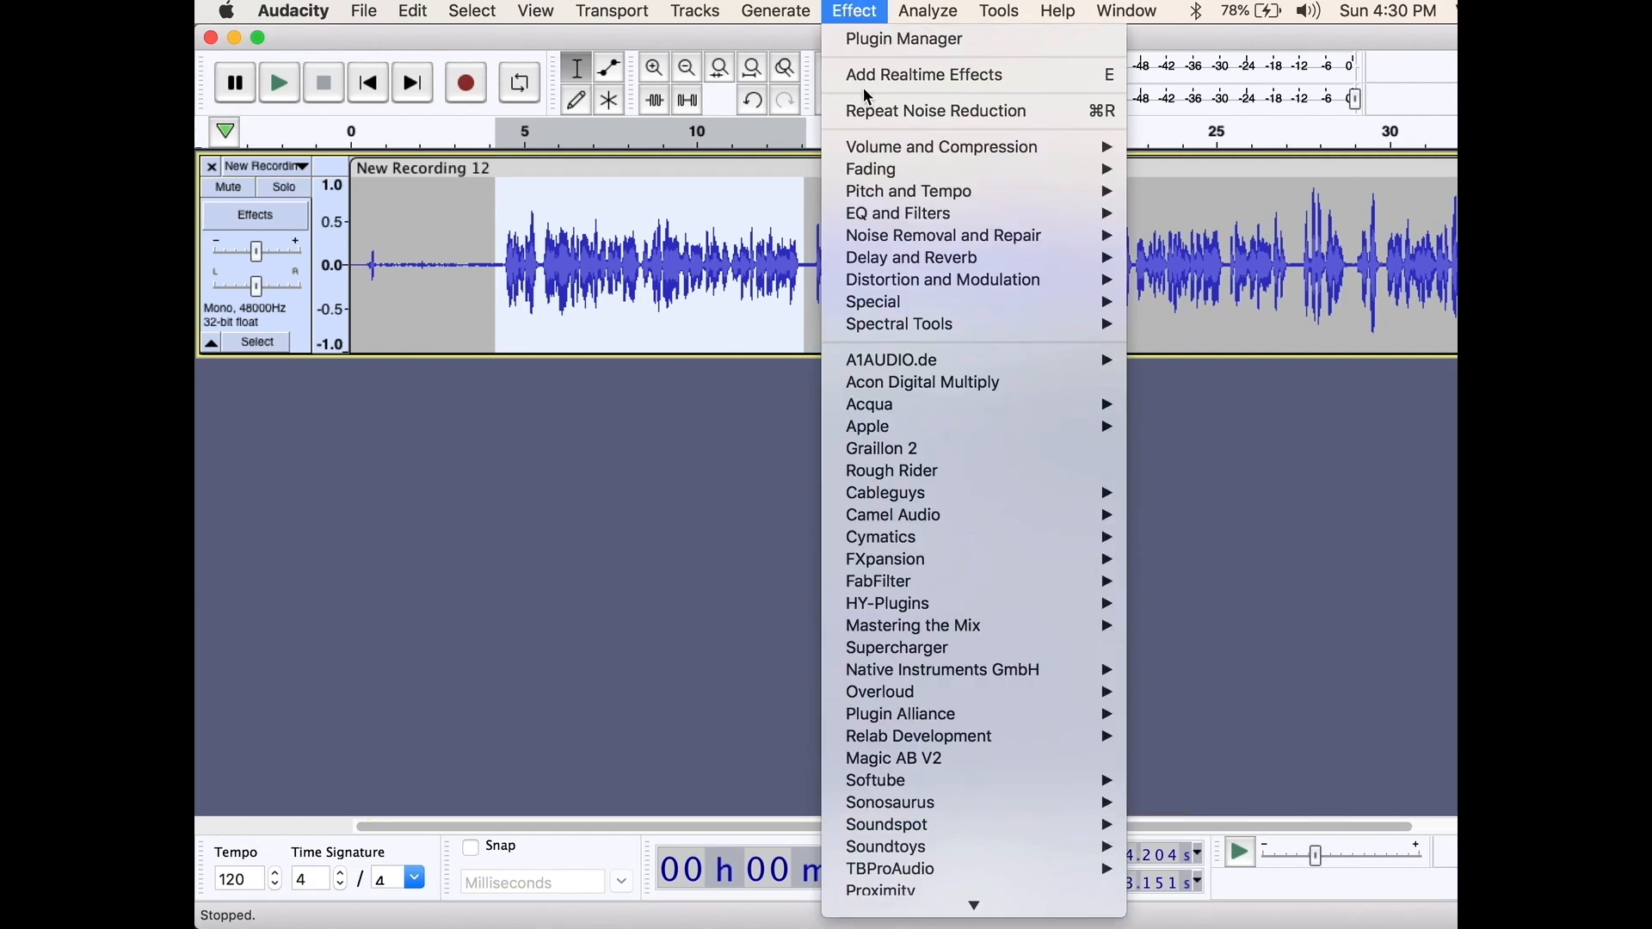
mouse_move(920, 284)
mouse_move(926, 241)
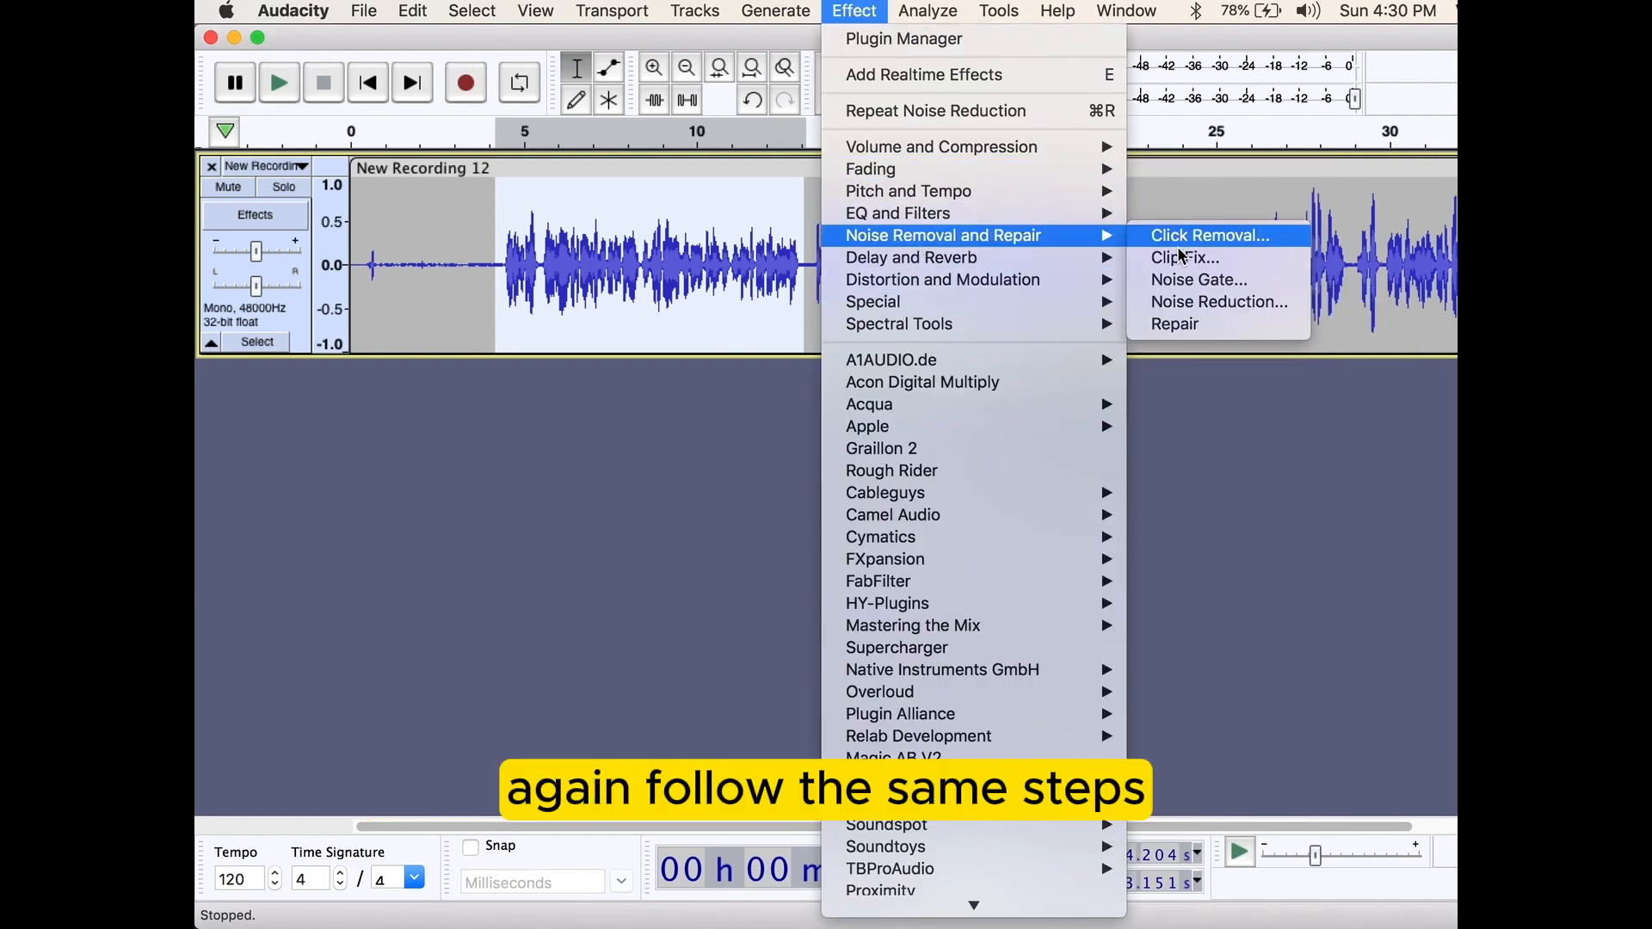
left_click(1189, 302)
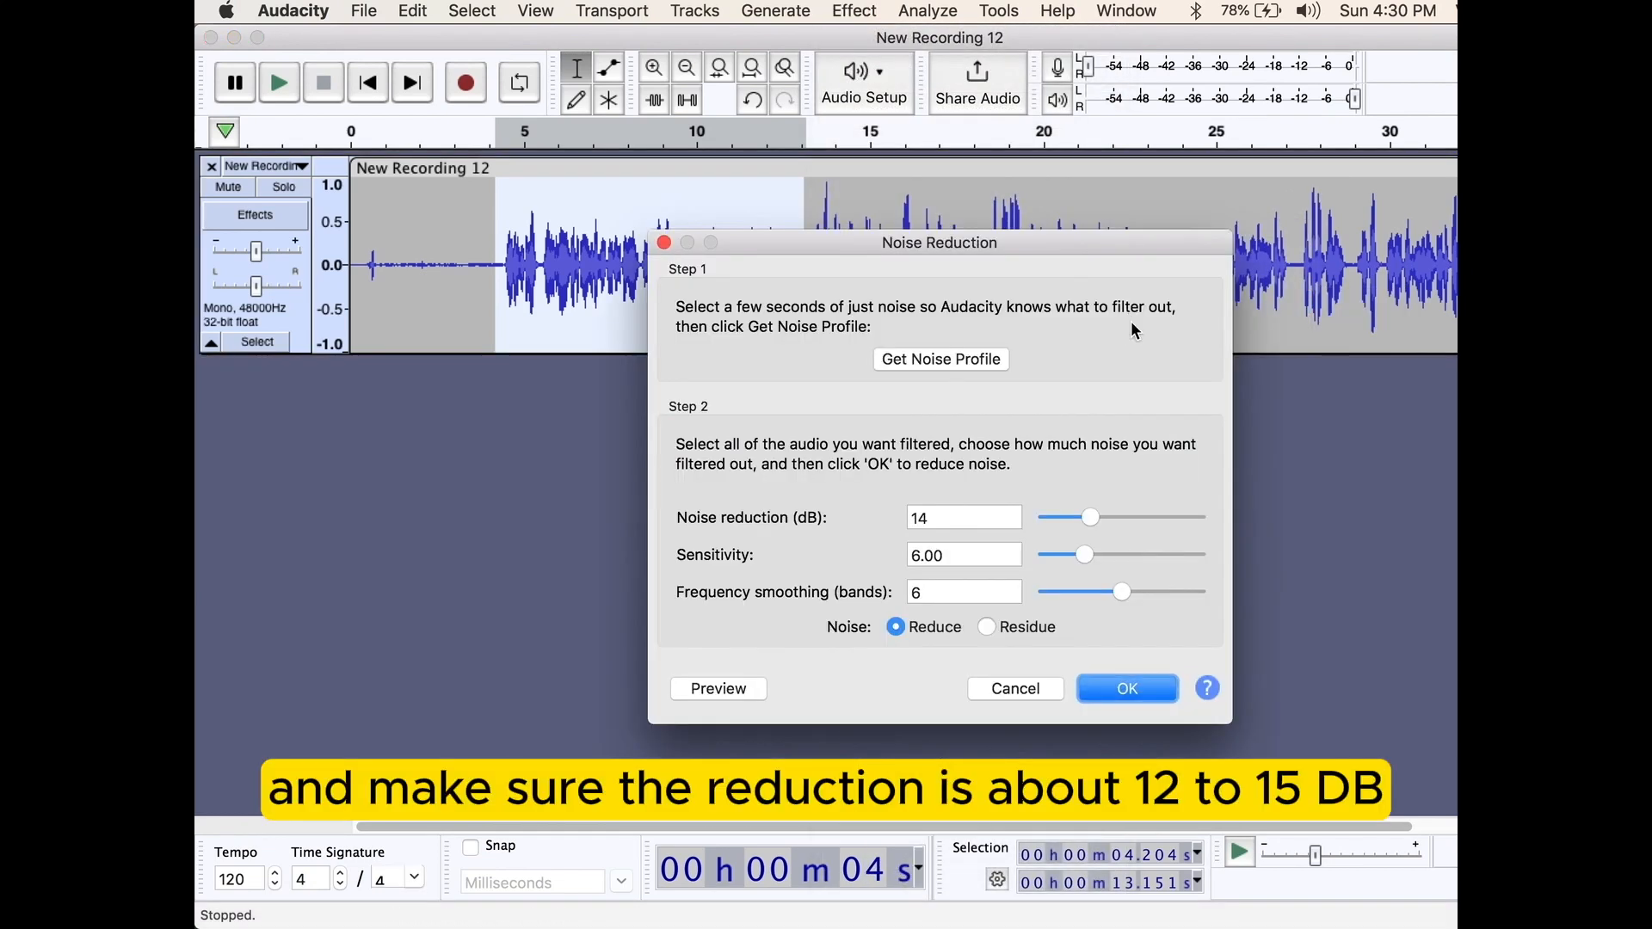
left_click_drag(1094, 516, 1088, 518)
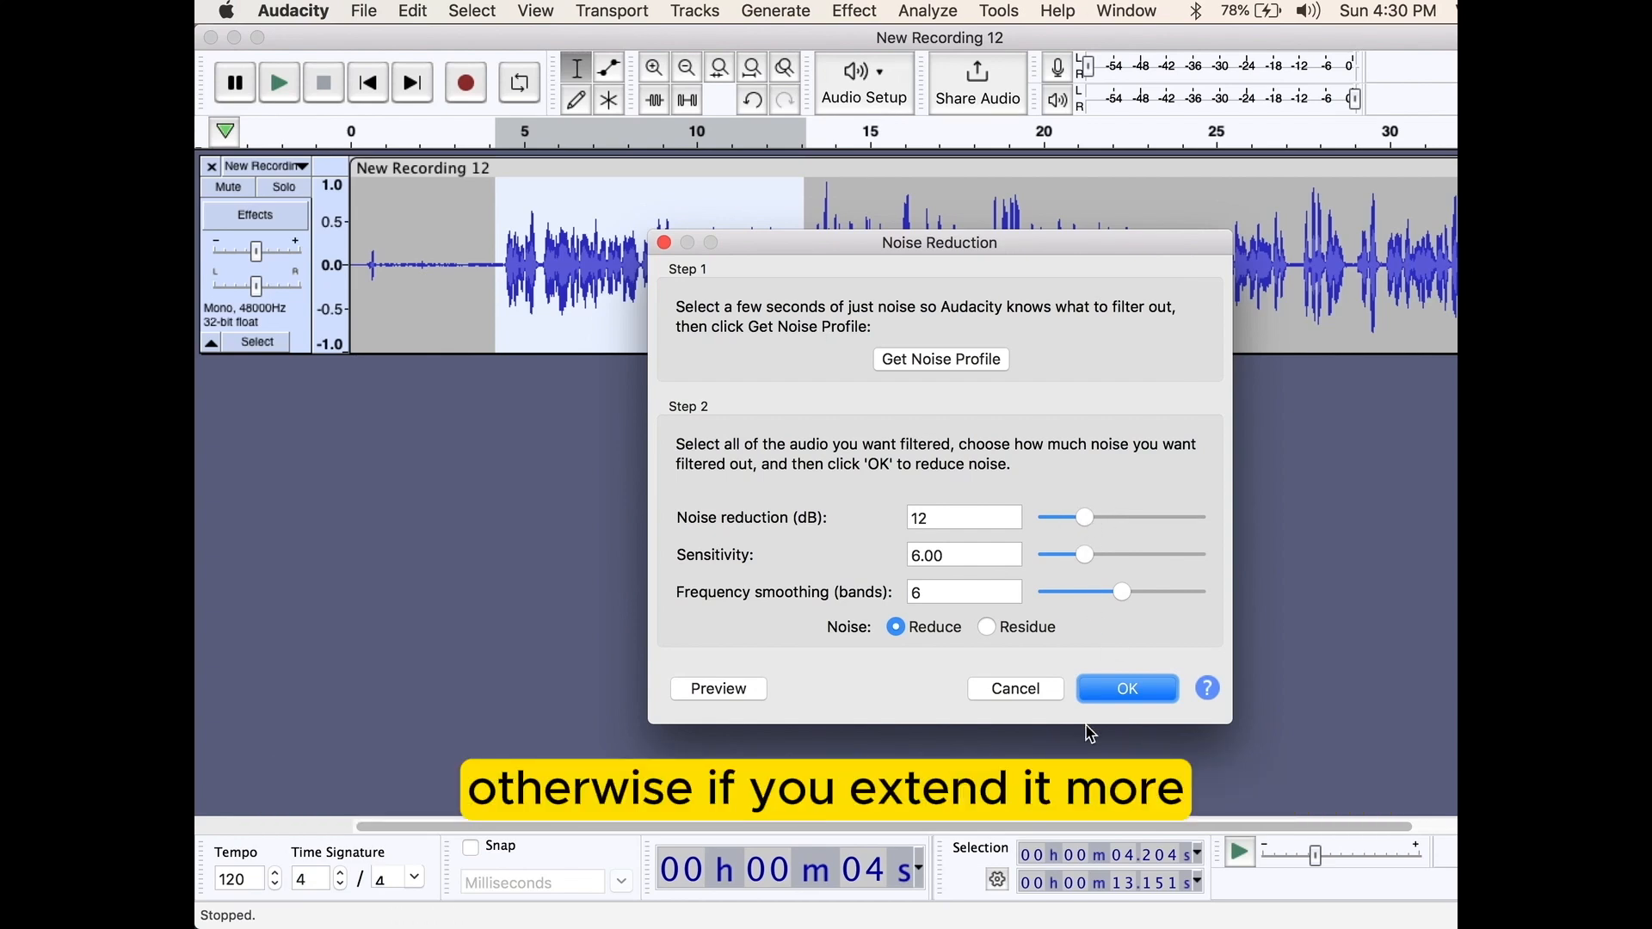
left_click(1121, 699)
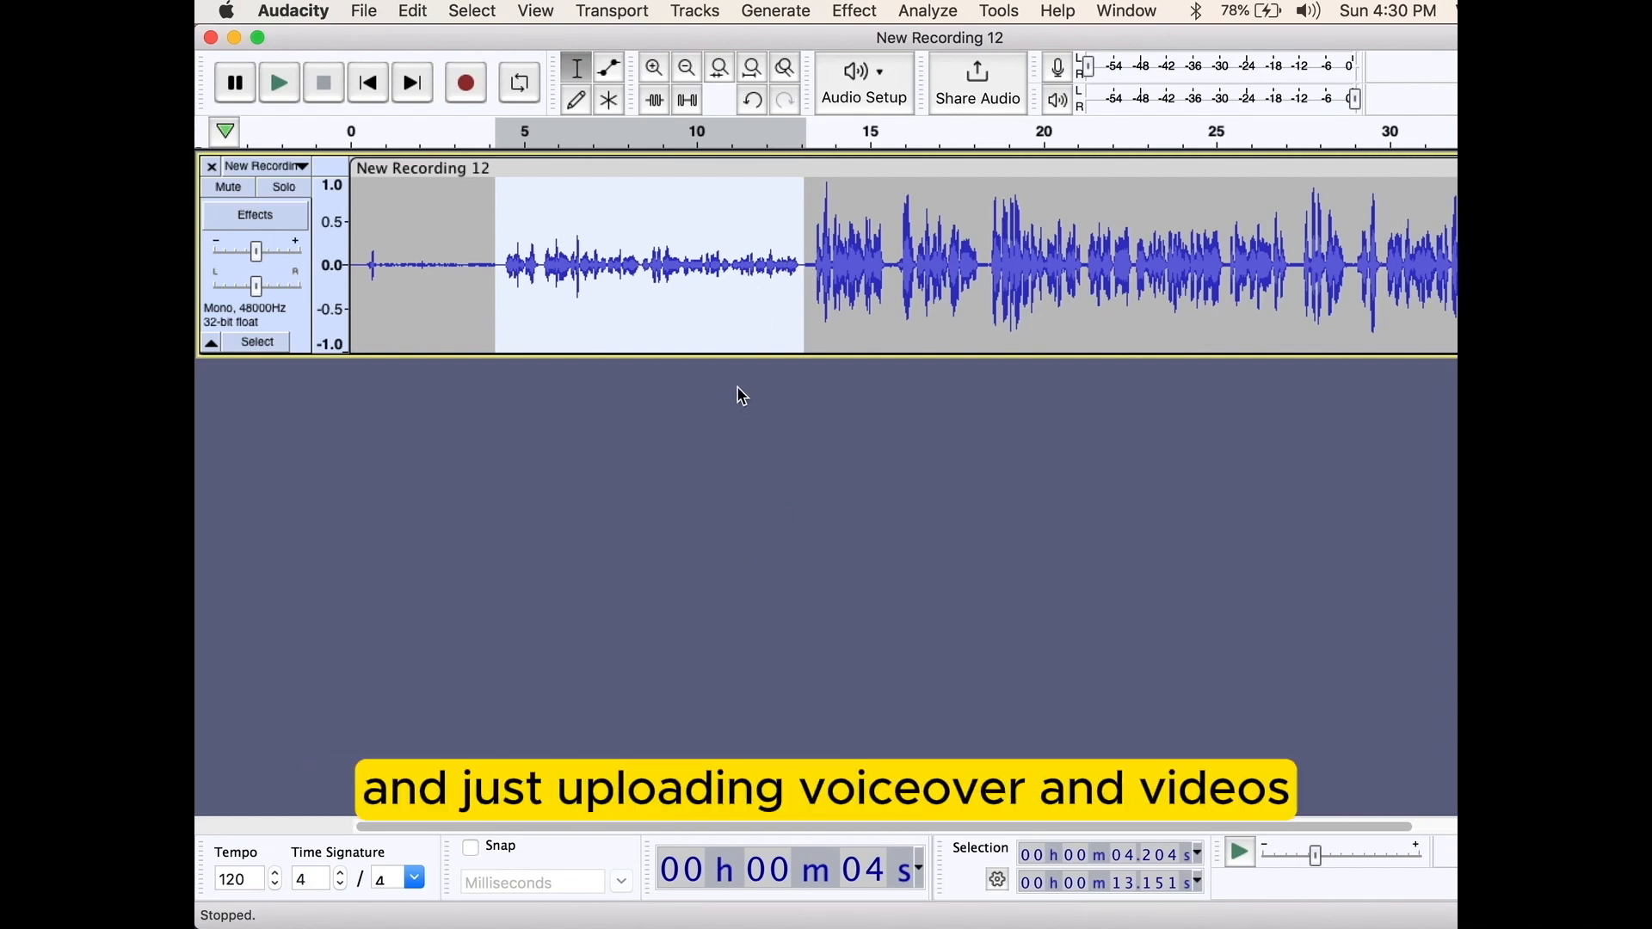
Clear the selection by placing the cursor at about 14.77 seconds, and inspect the waveform around the processed section
left_click(703, 314)
left_click(863, 308)
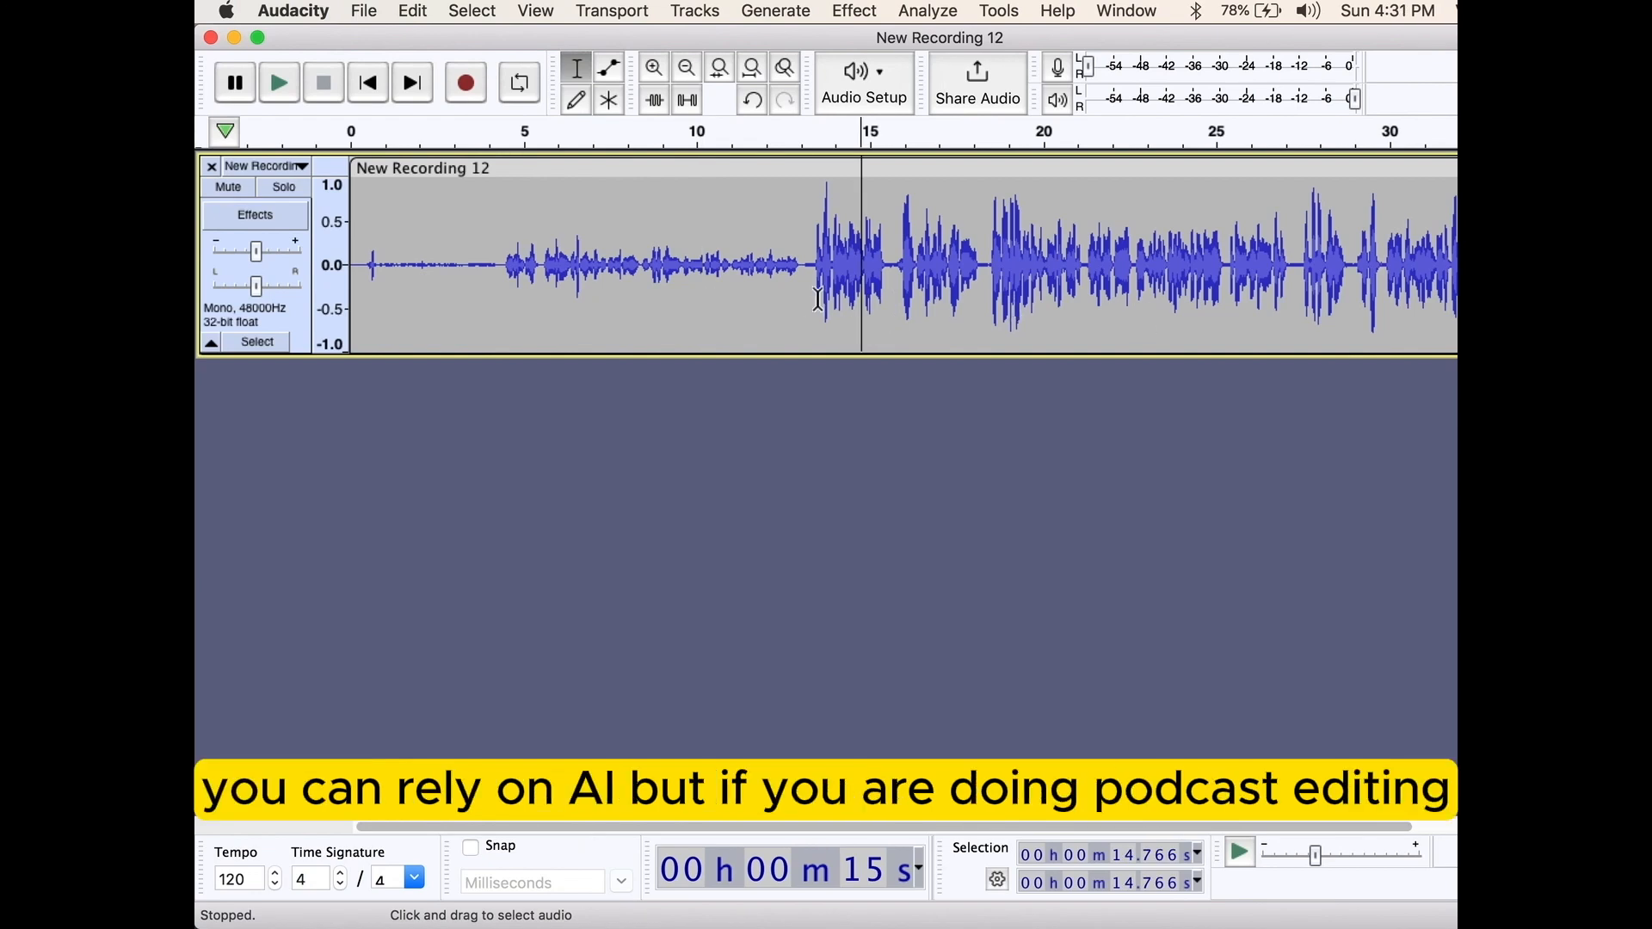
scroll(830, 303, "up", 1, "ctrl")
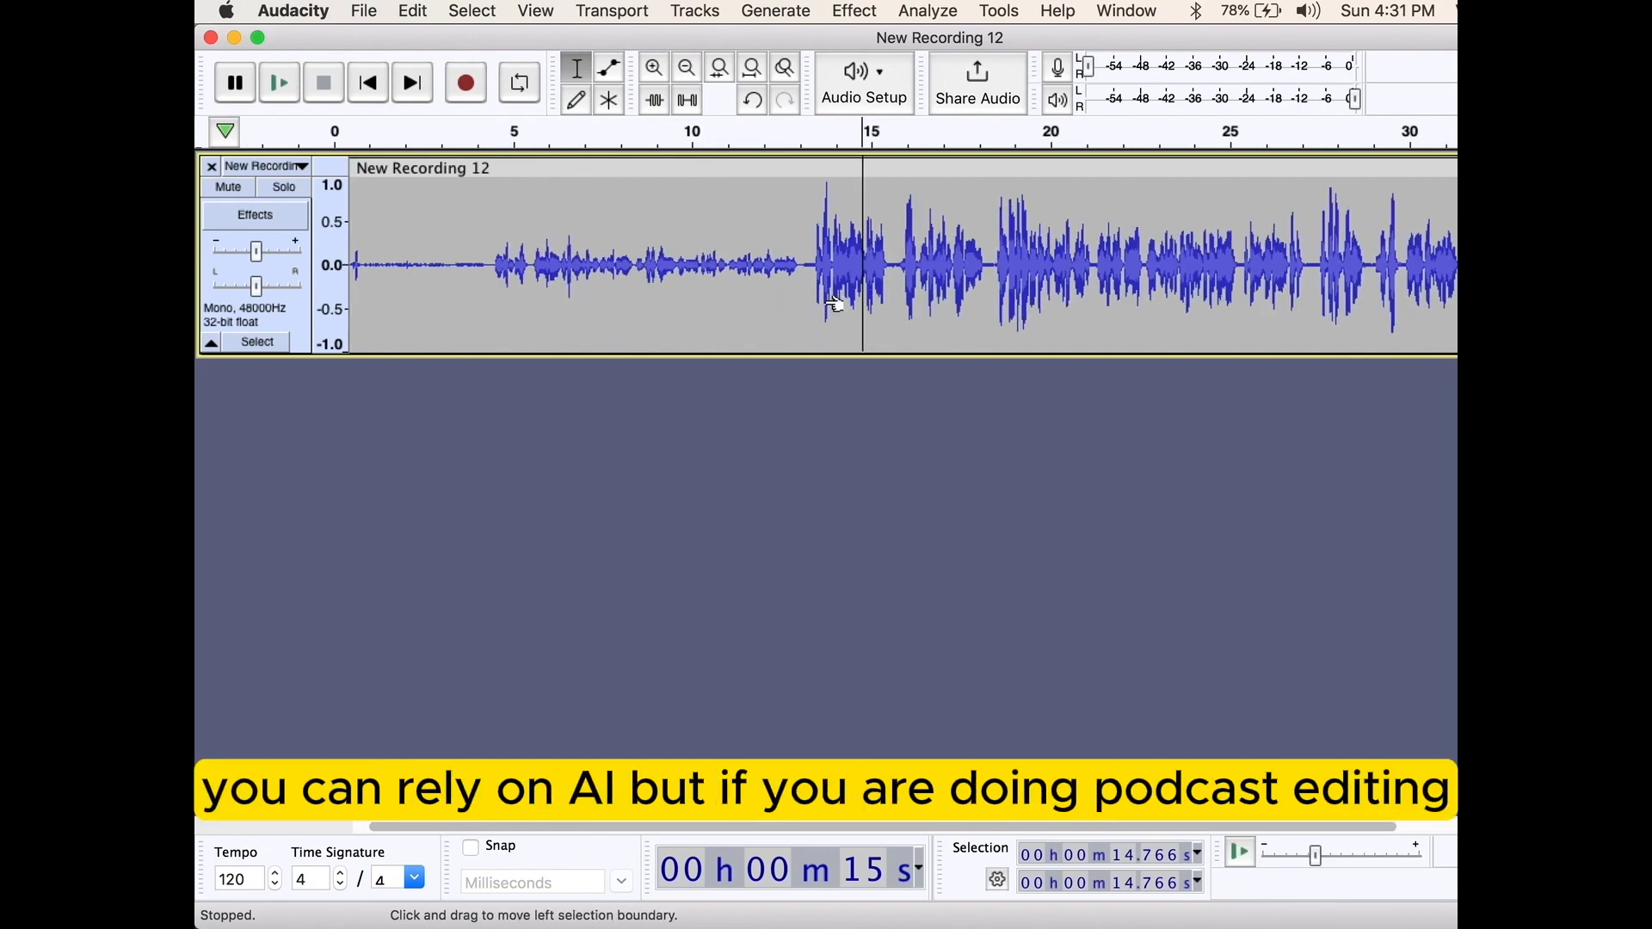
scroll(827, 306, "down", 2)
scroll(827, 307, "up", 3)
scroll(828, 308, "down", 1)
scroll(828, 307, "down", 1)
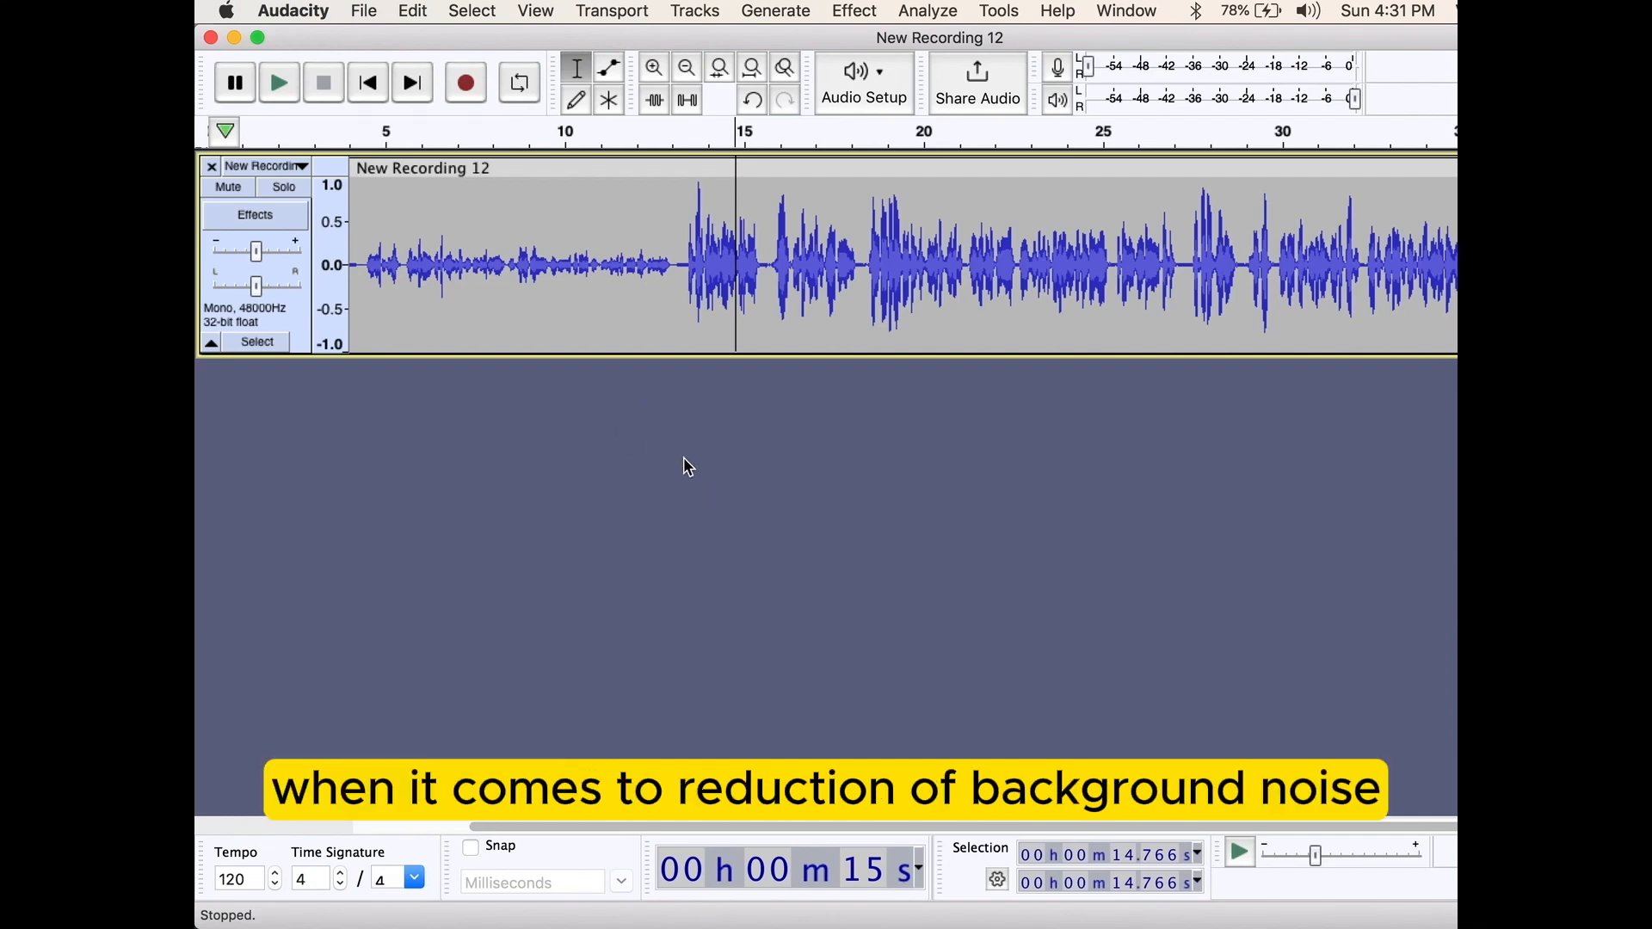
Switch to the browser showing VEED.IO's Magic Cut page
key("super+Tab")
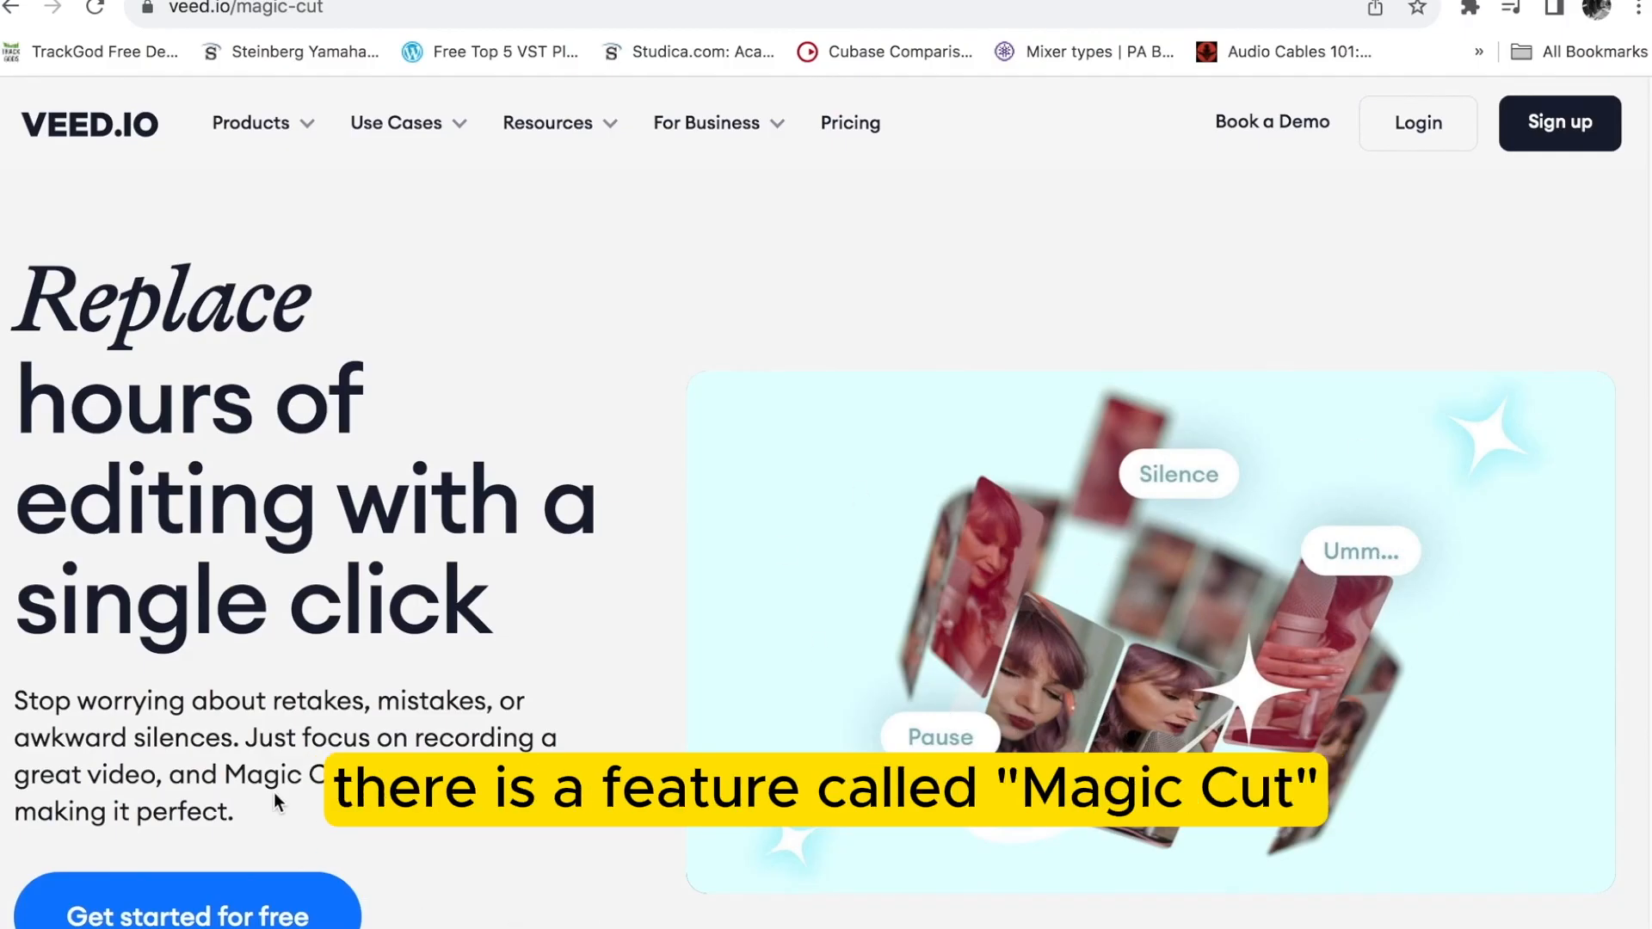
Examine VEED.IO's Magic Cut page, covering its description of removing mistakes and silences and its editing-time section
left_click_drag(14, 702, 327, 833)
left_click(372, 832)
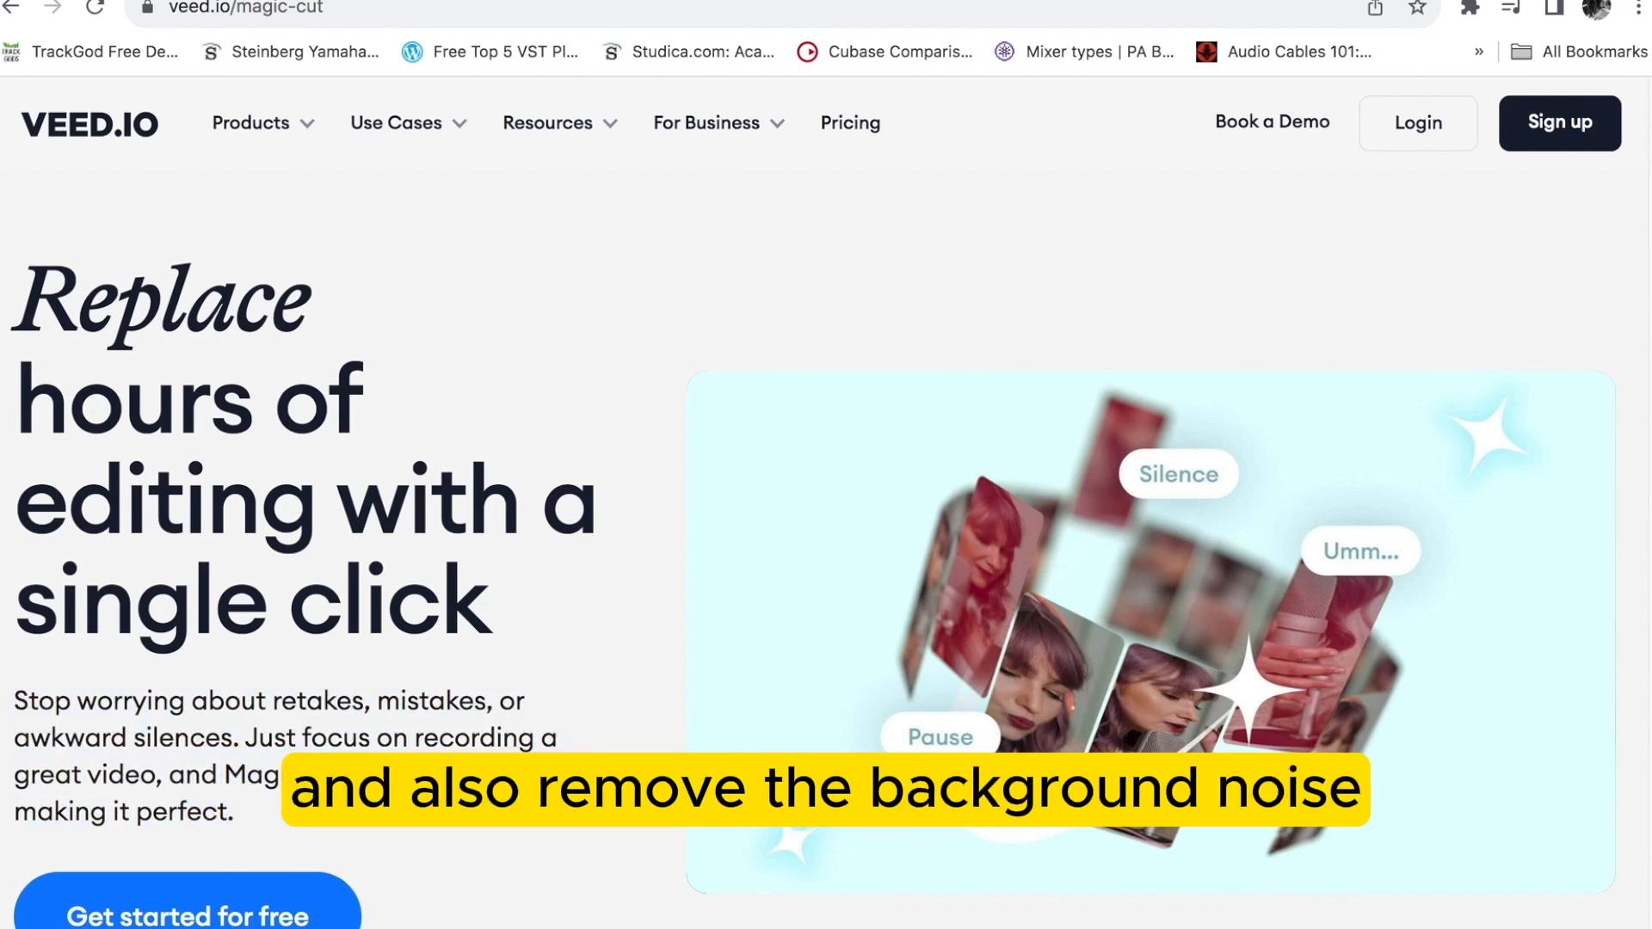
scroll(405, 792, "down", 1)
scroll(410, 771, "down", 1)
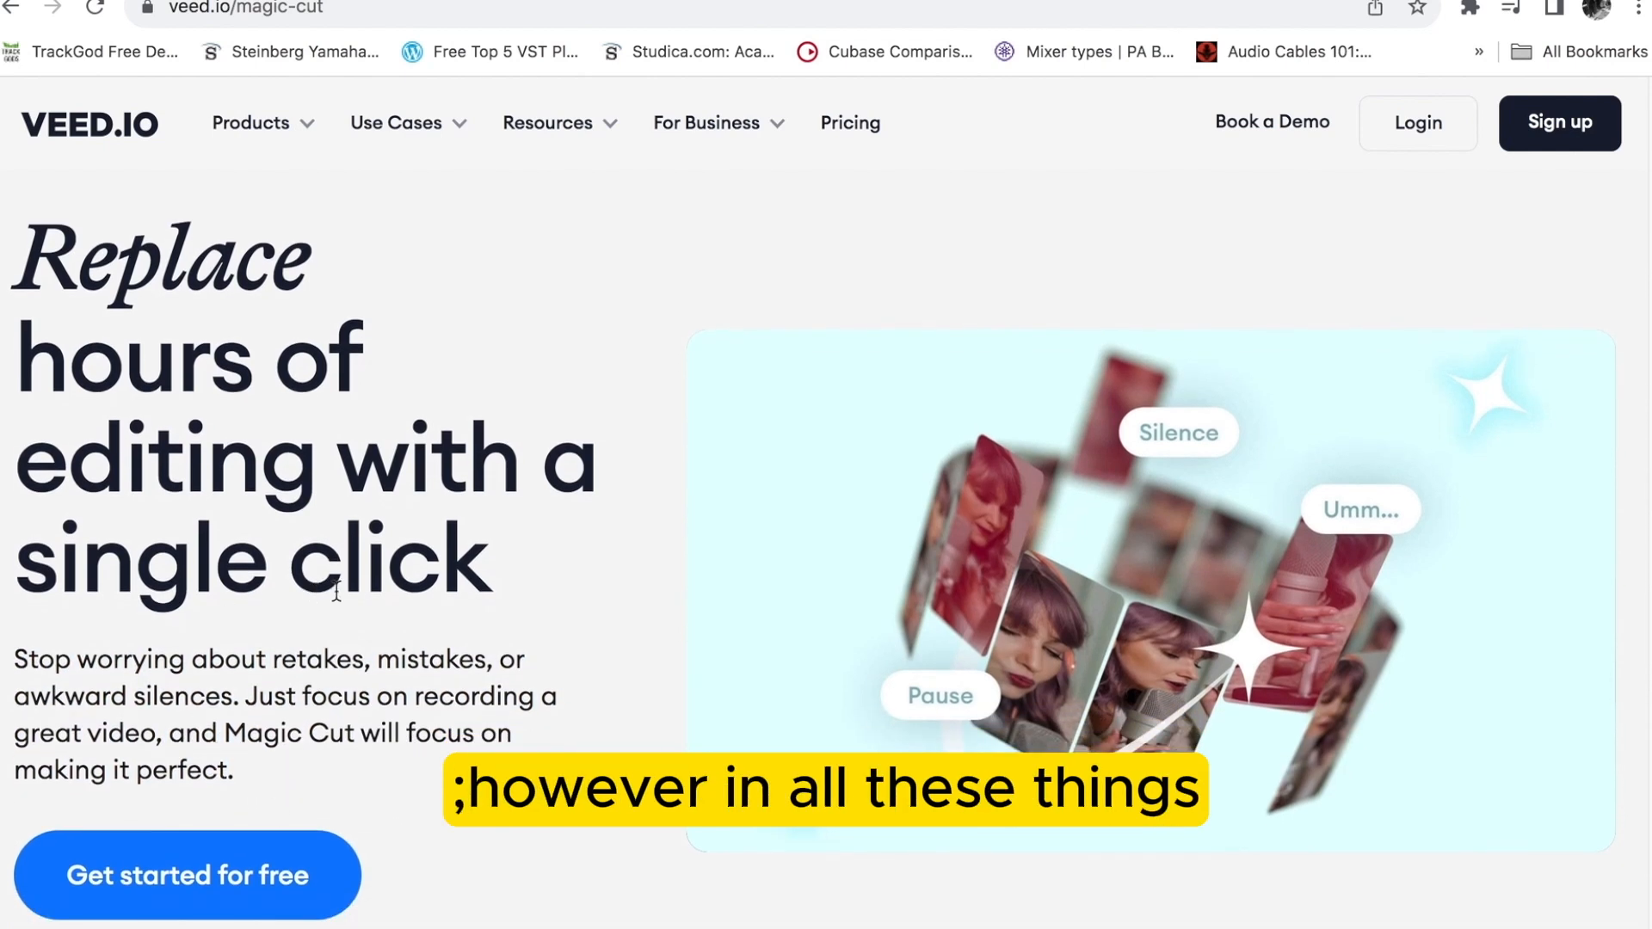
left_click_drag(365, 777, 93, 691)
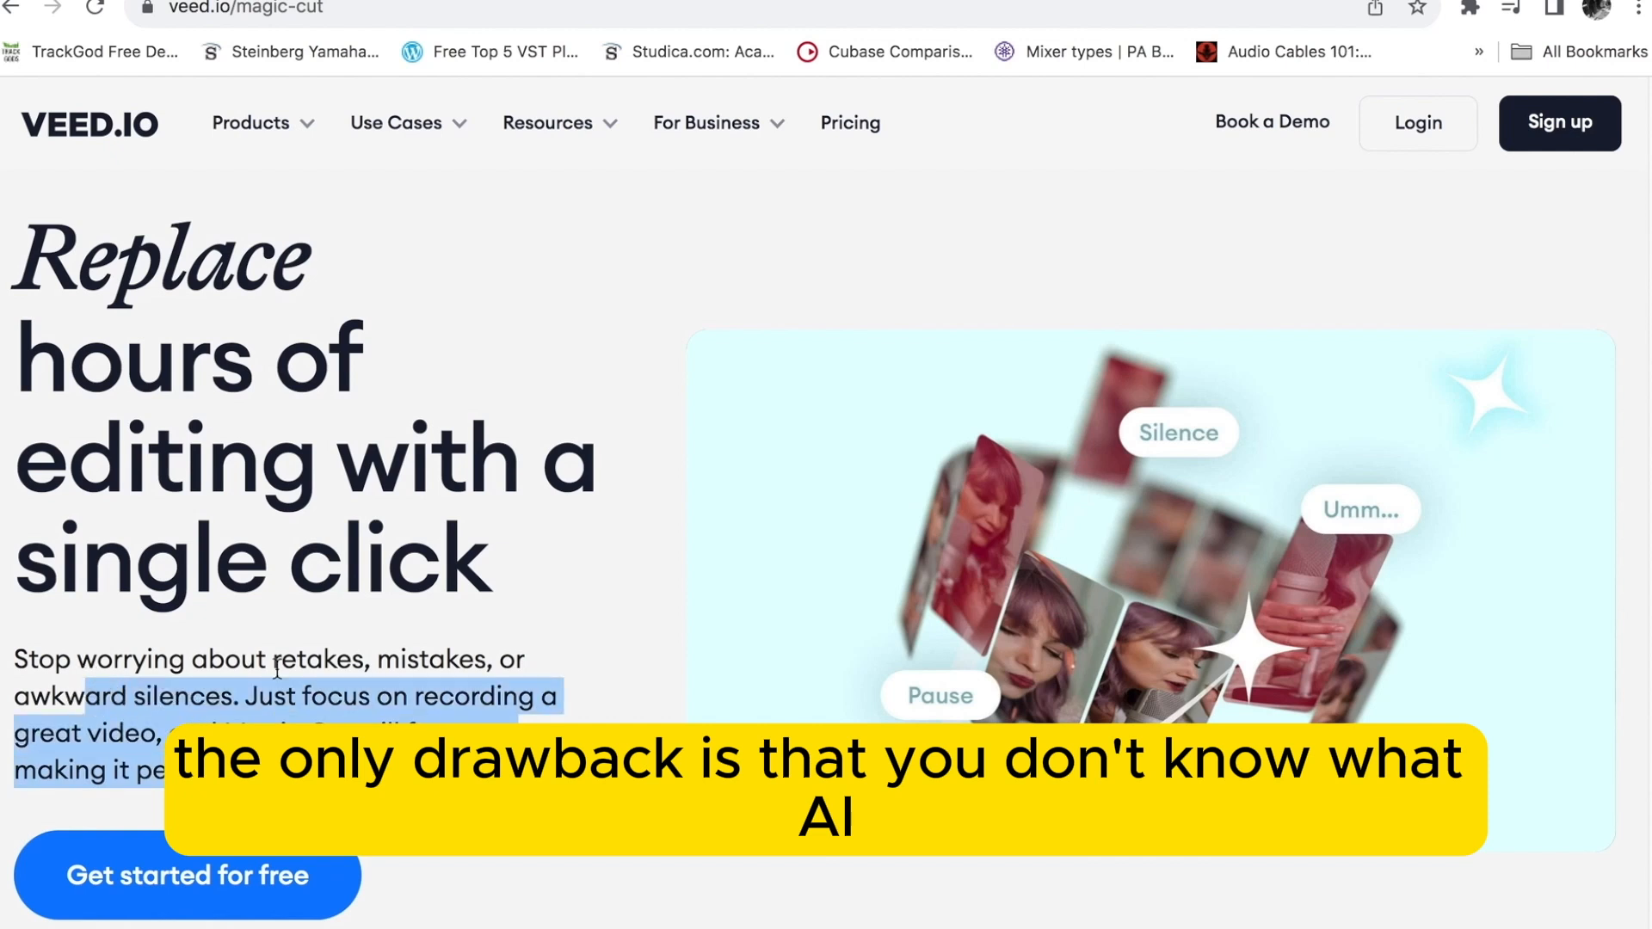
left_click(290, 645)
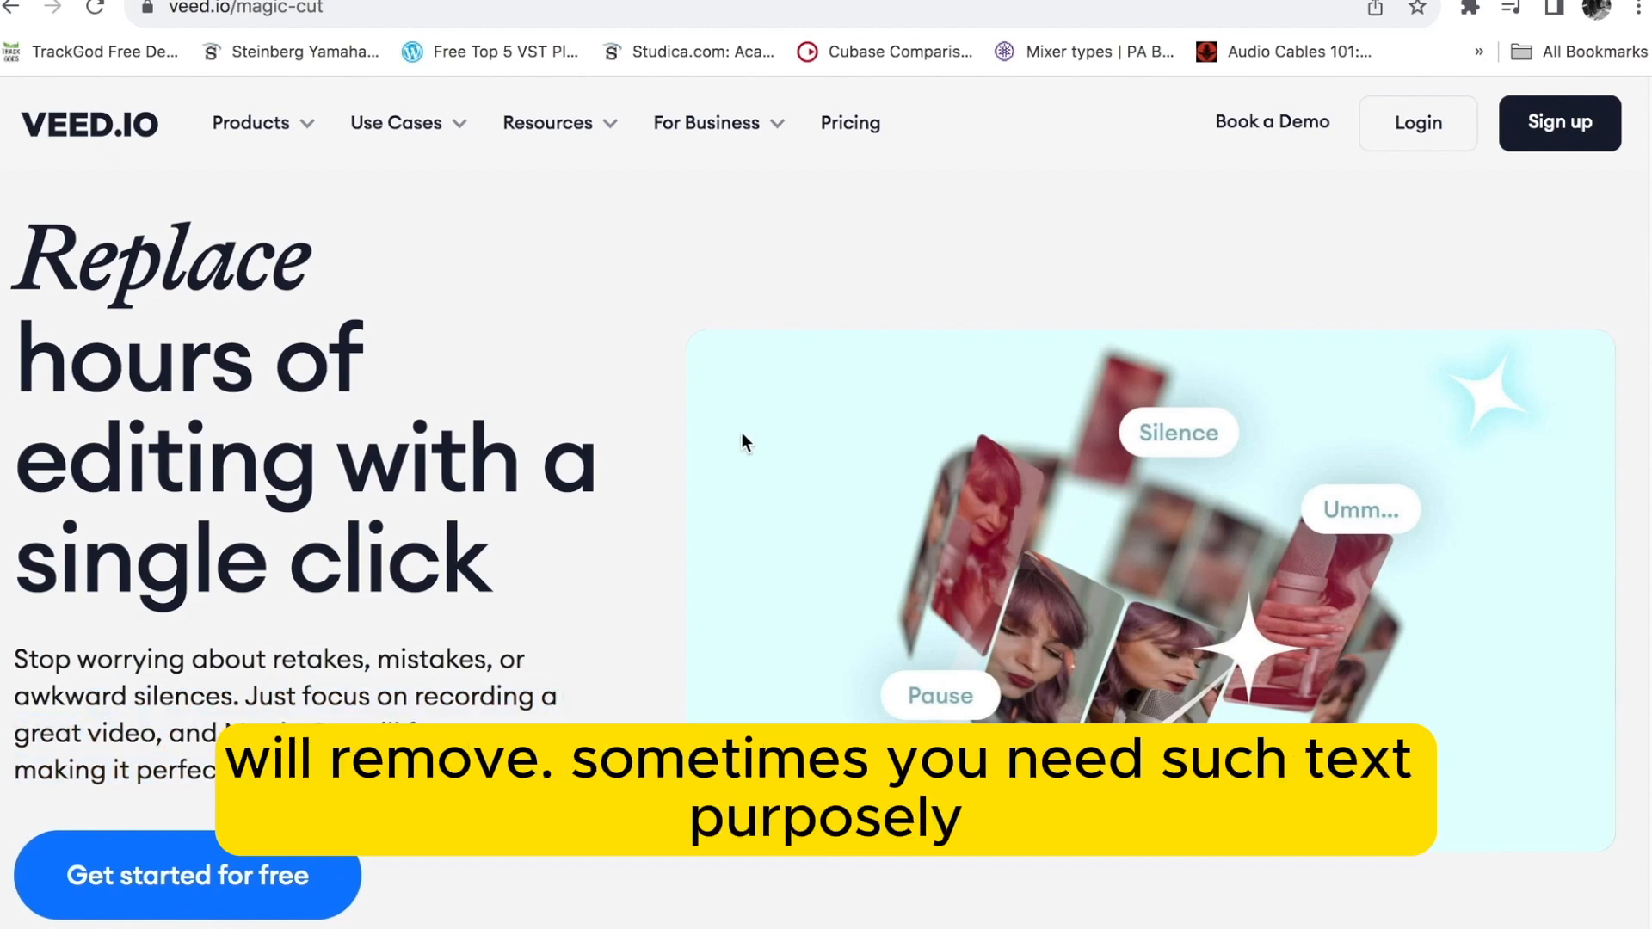
scroll(885, 721, "down", 10)
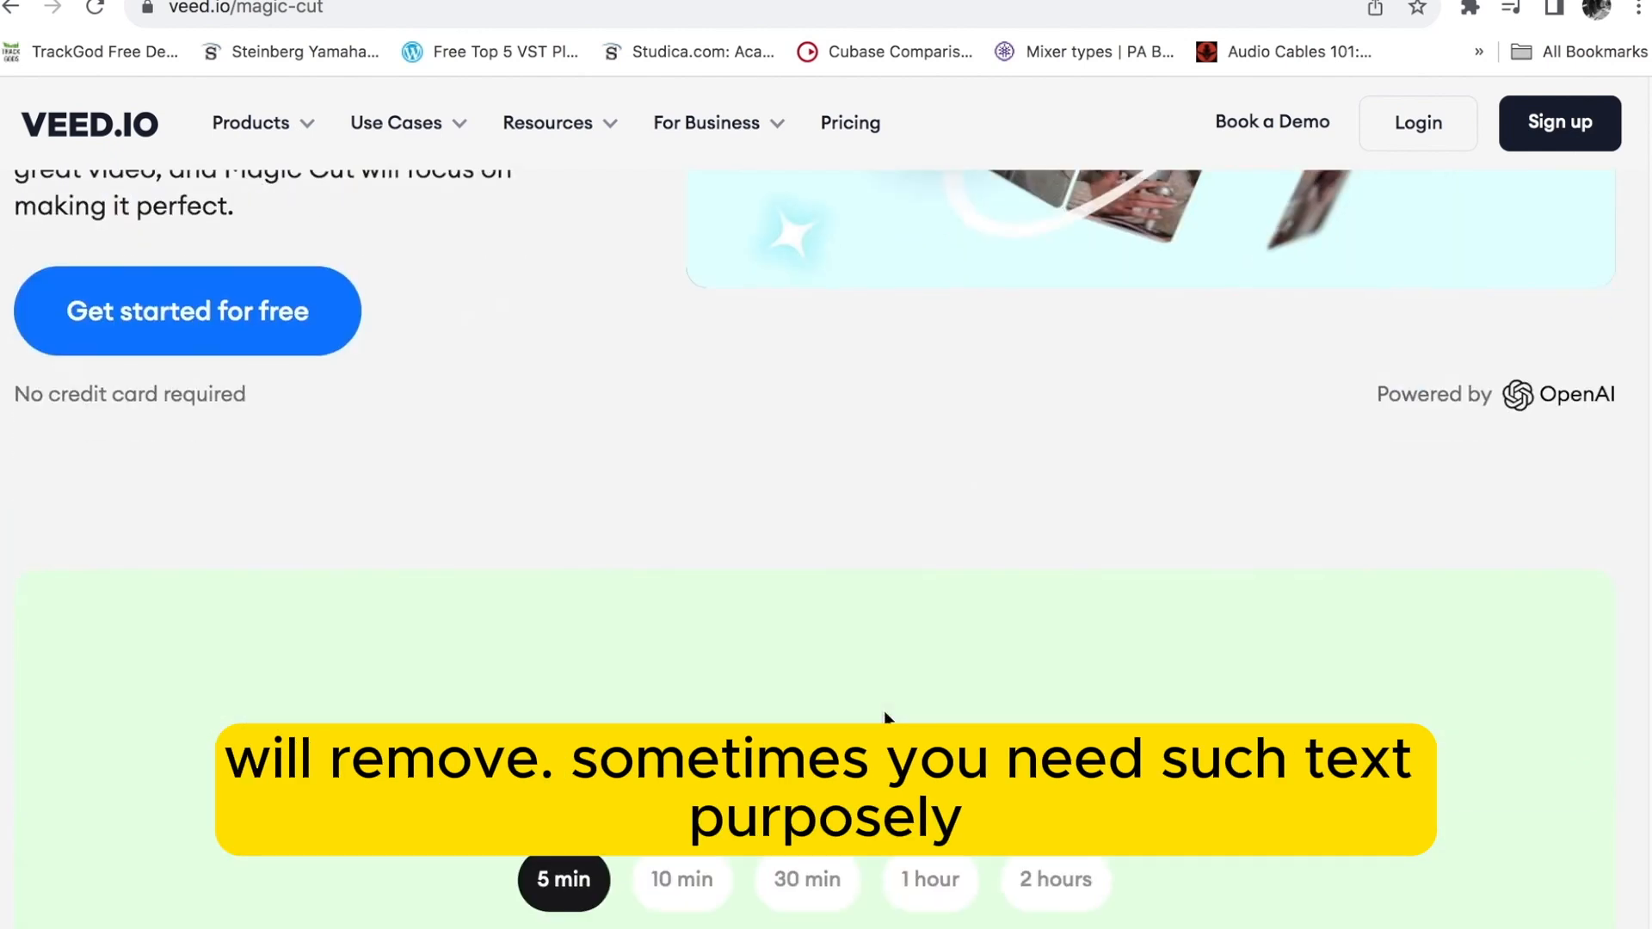
scroll(884, 710, "down", 5)
scroll(884, 710, "up", 15)
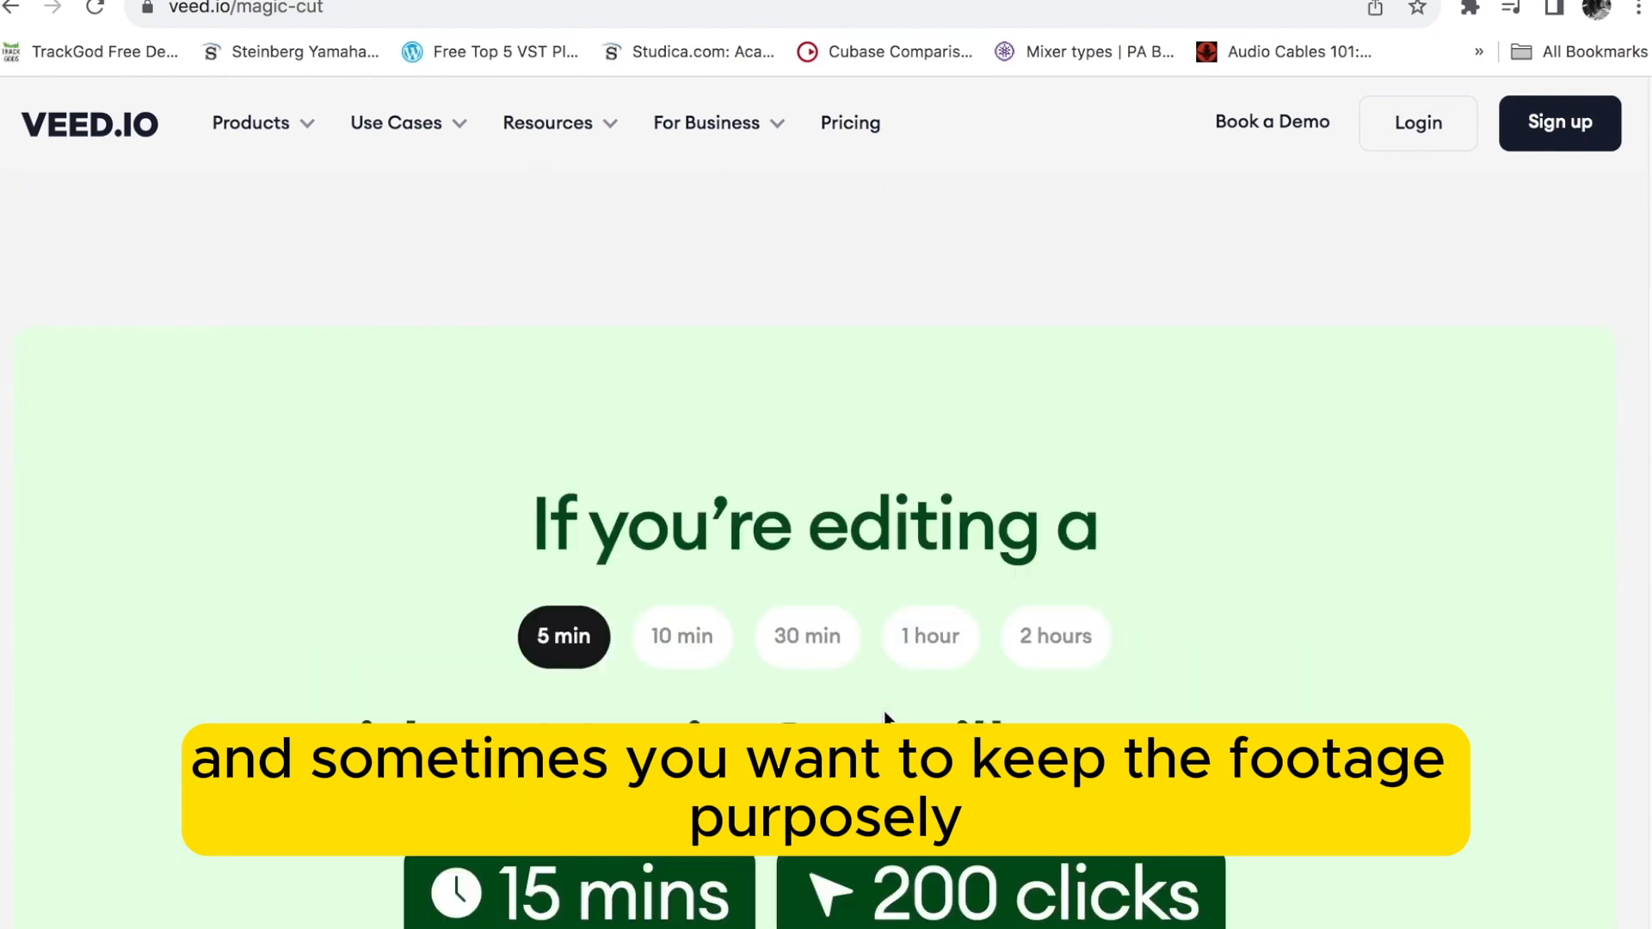
scroll(237, 524, "down", 1)
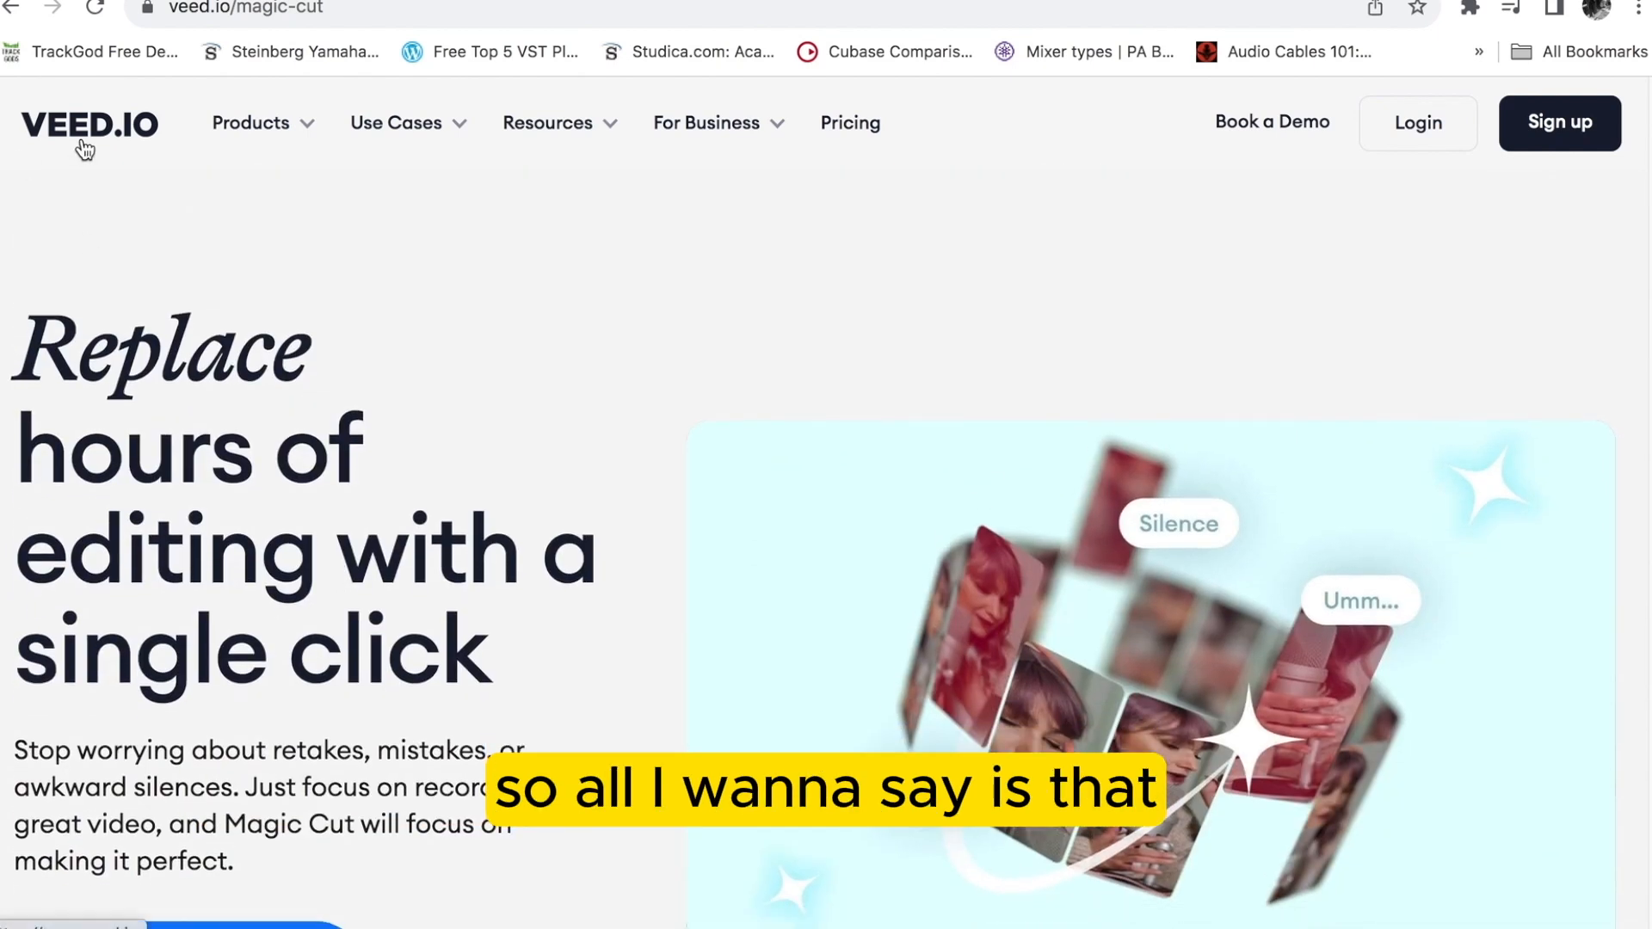
scroll(326, 403, "down", 1)
scroll(326, 403, "down", 2)
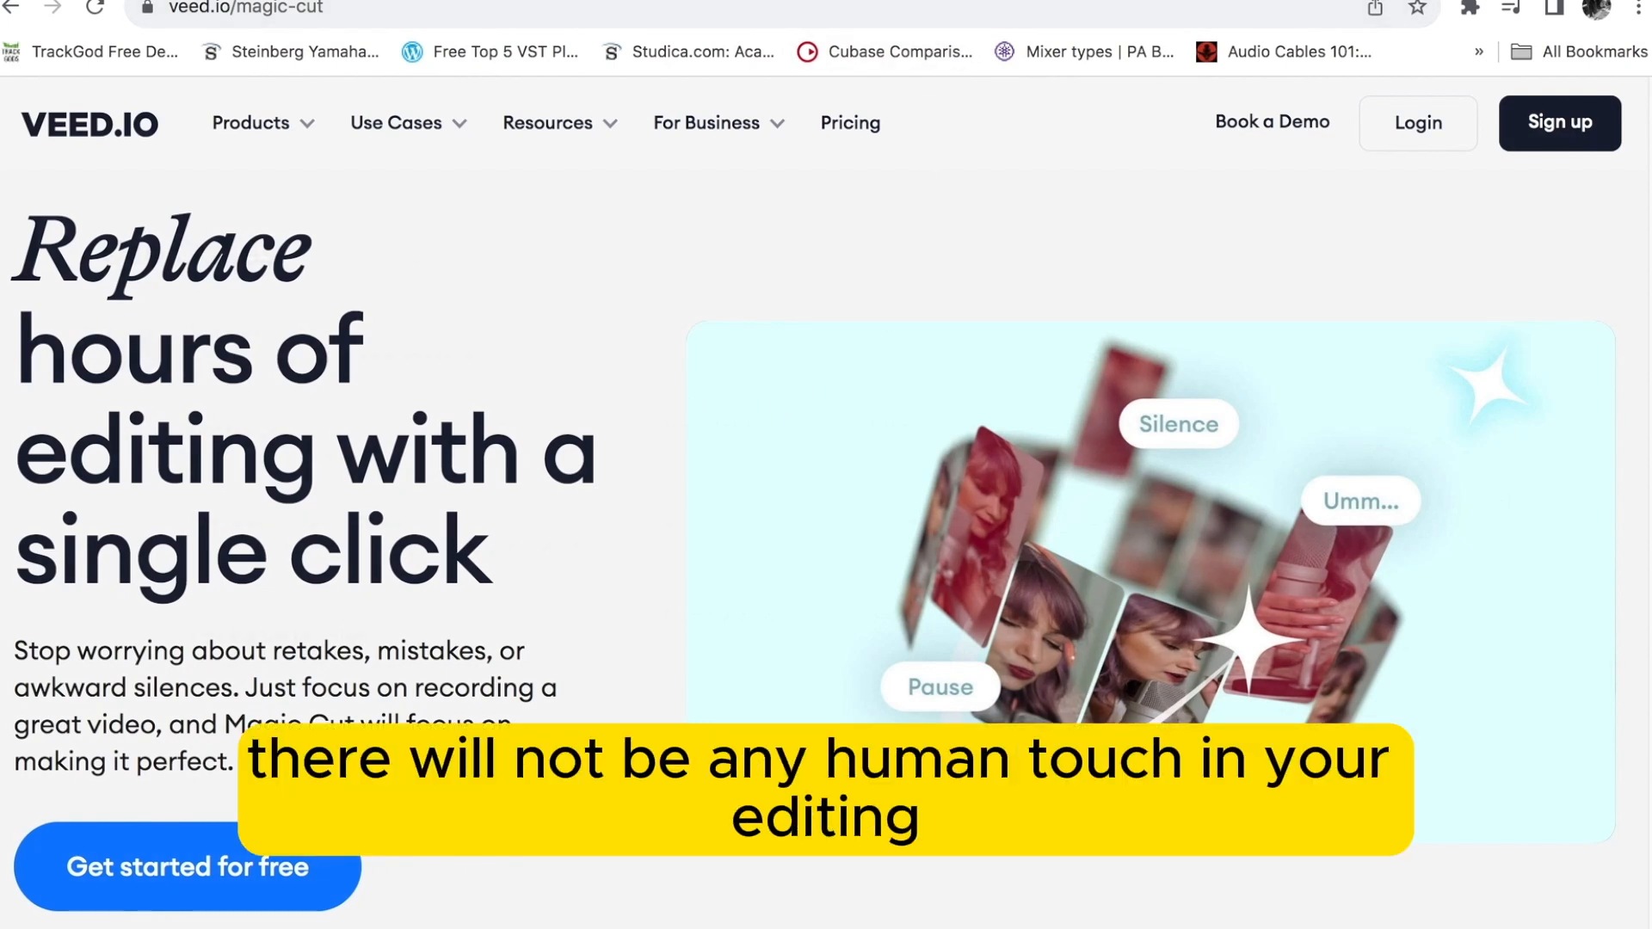
scroll(668, 659, "up", 1)
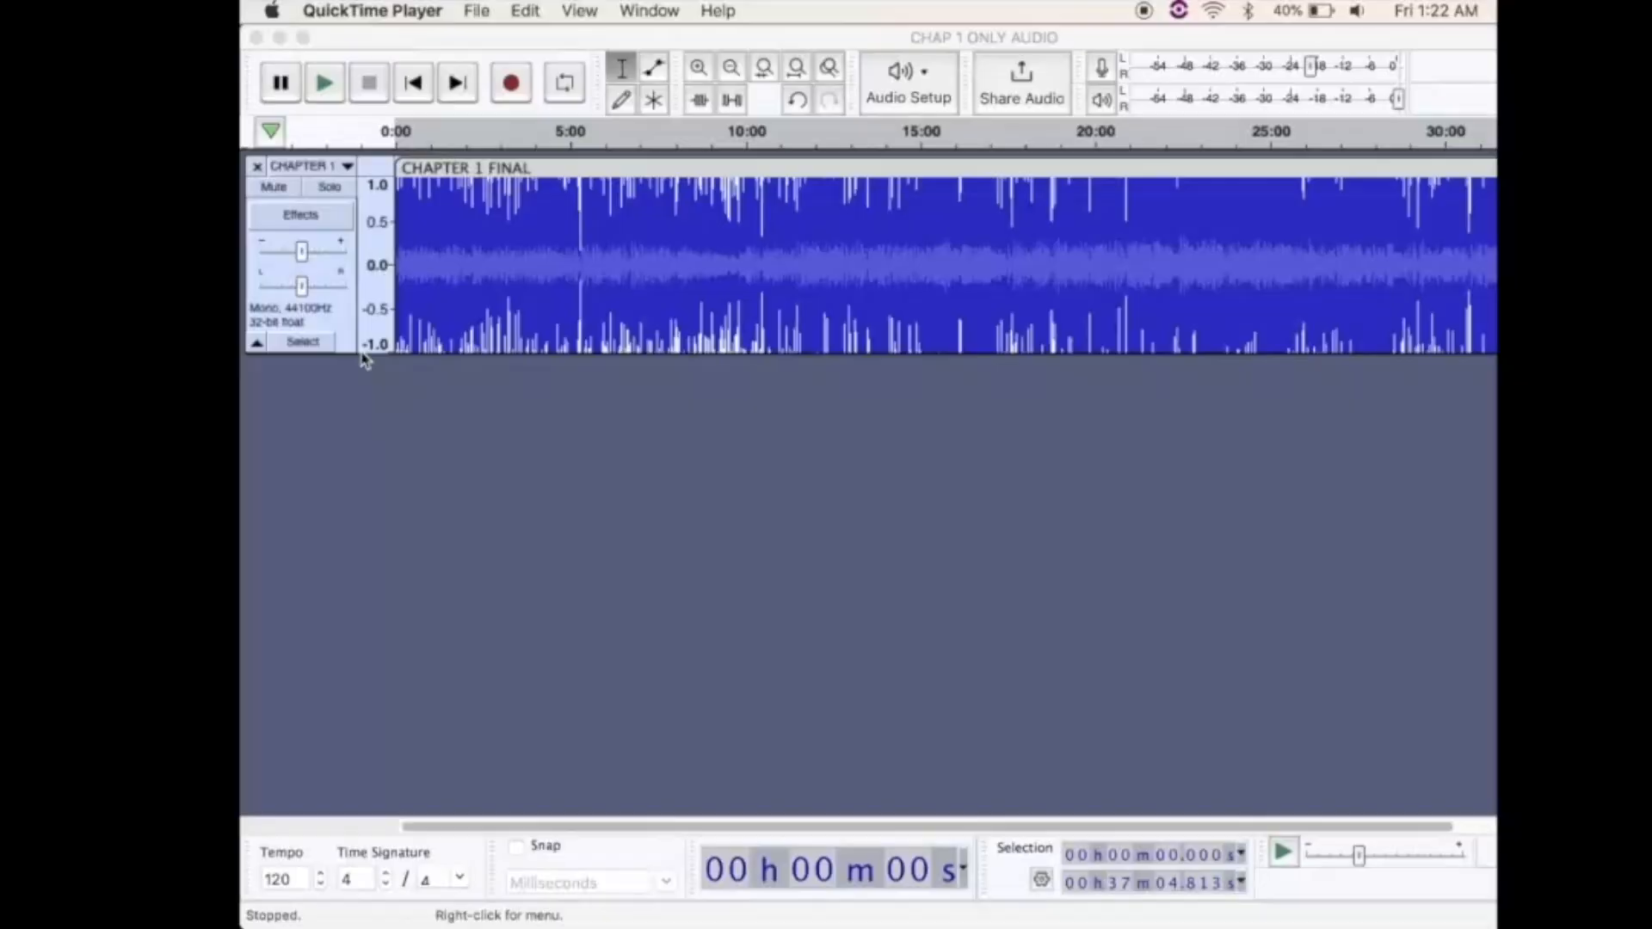
Switch to Audacity, run ACX Check on the CHAPTER 1 FINAL track, review the peak, RMS and noise floor results, and close them
left_click(355, 358)
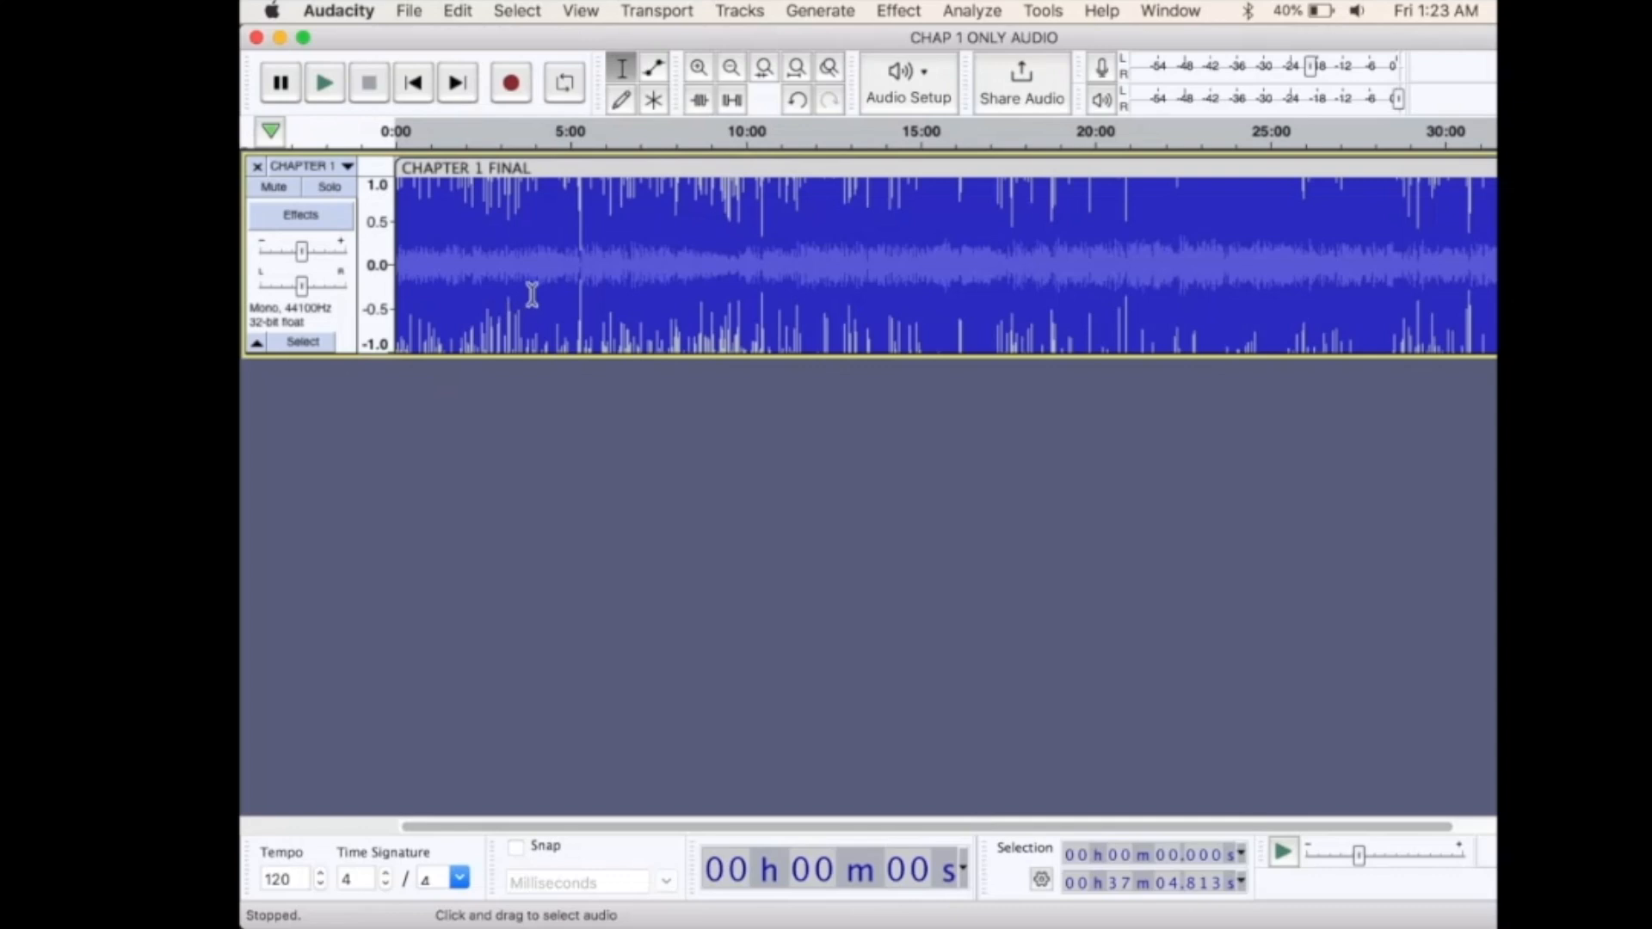
left_click(989, 11)
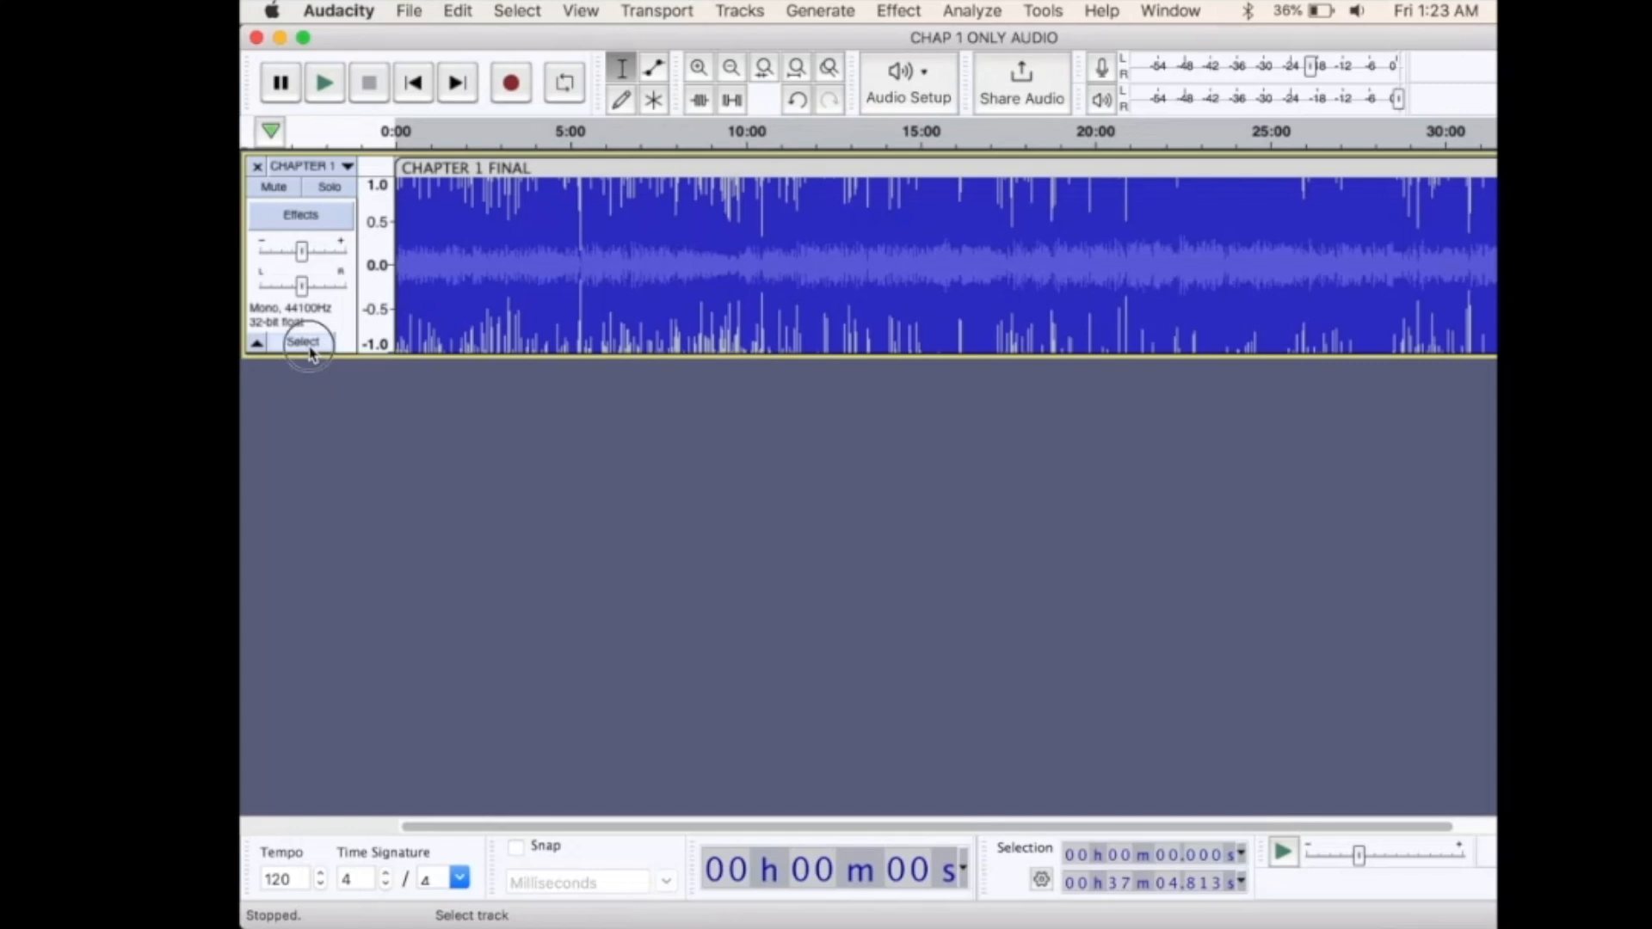
left_click(902, 11)
mouse_move(957, 10)
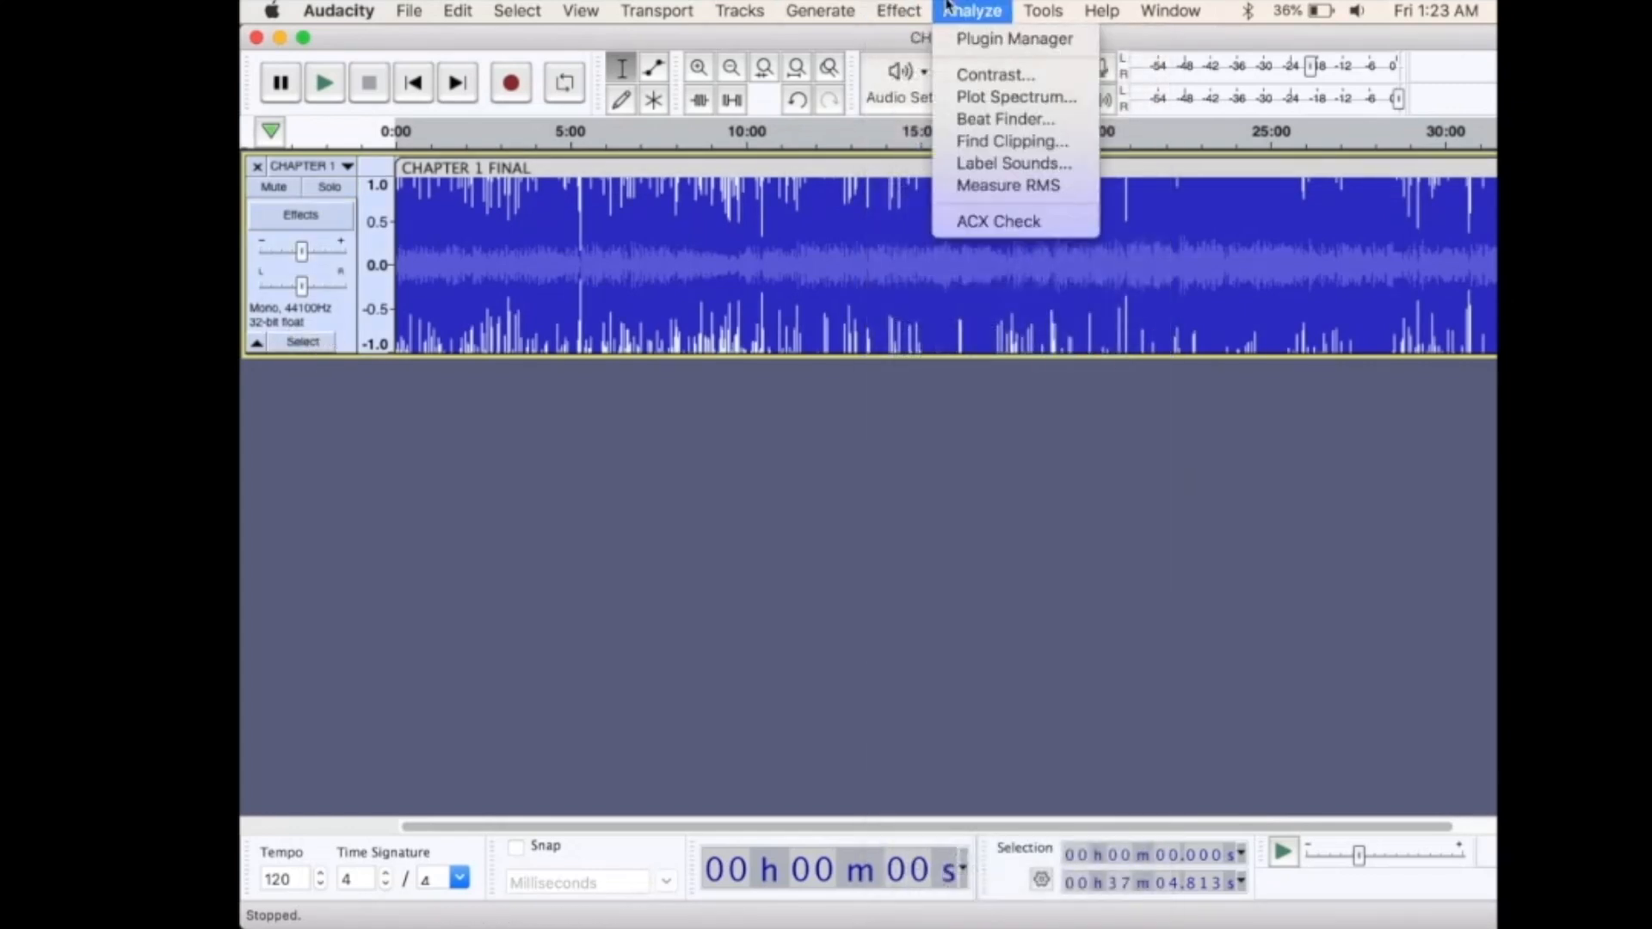
left_click(979, 222)
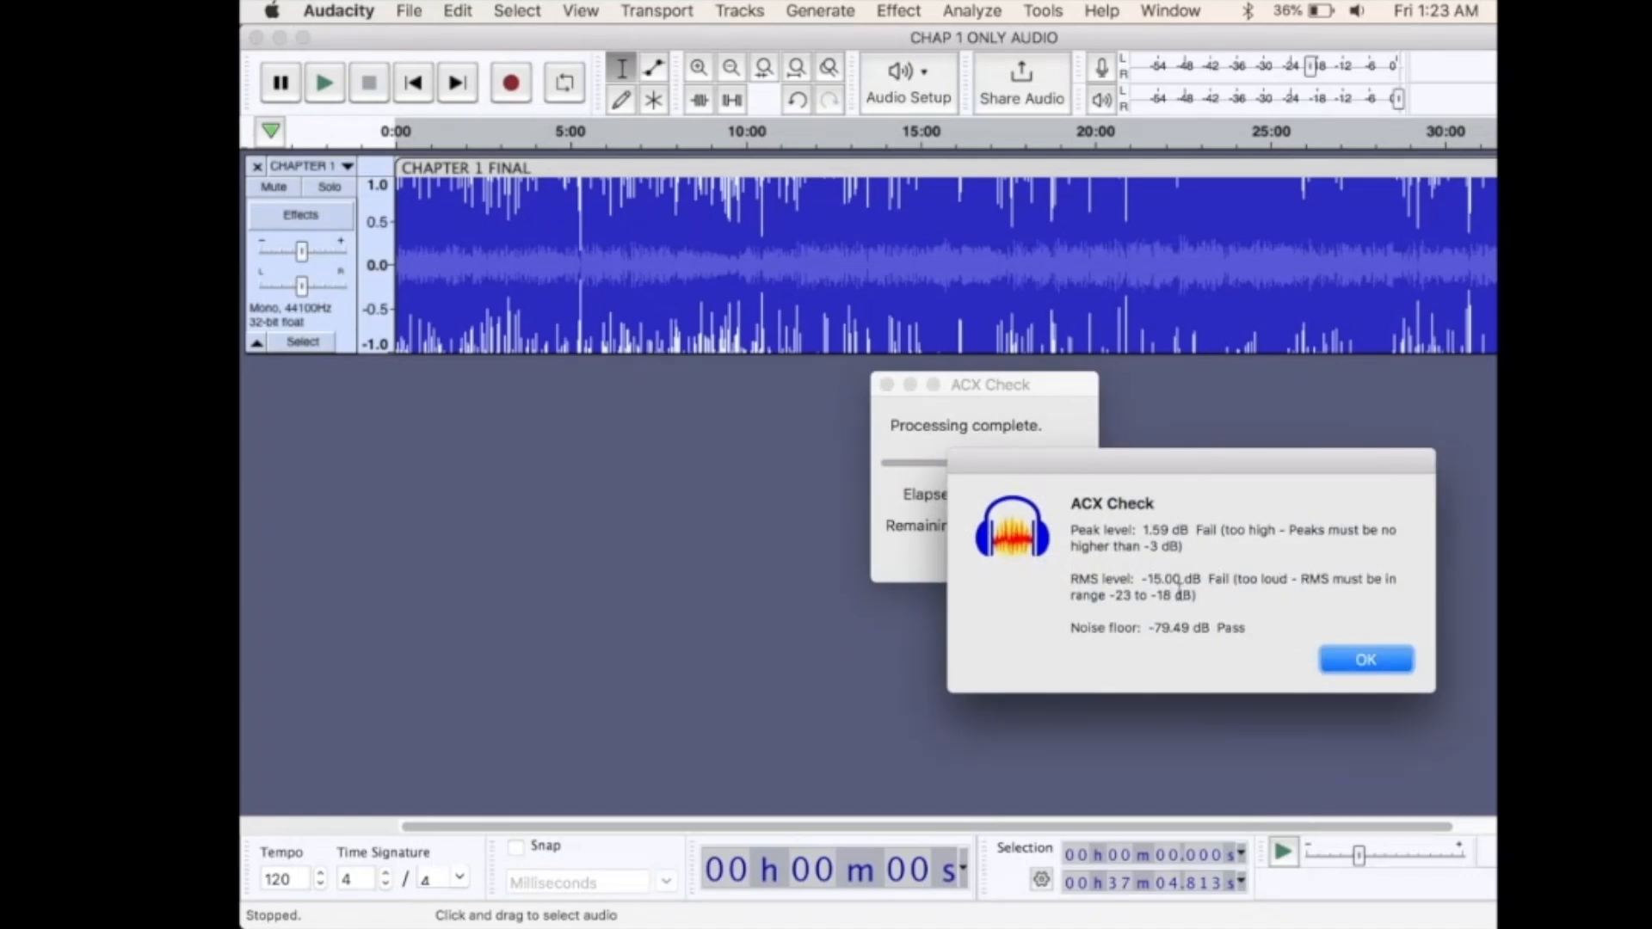
left_click_drag(1154, 595, 1198, 596)
left_click(1360, 665)
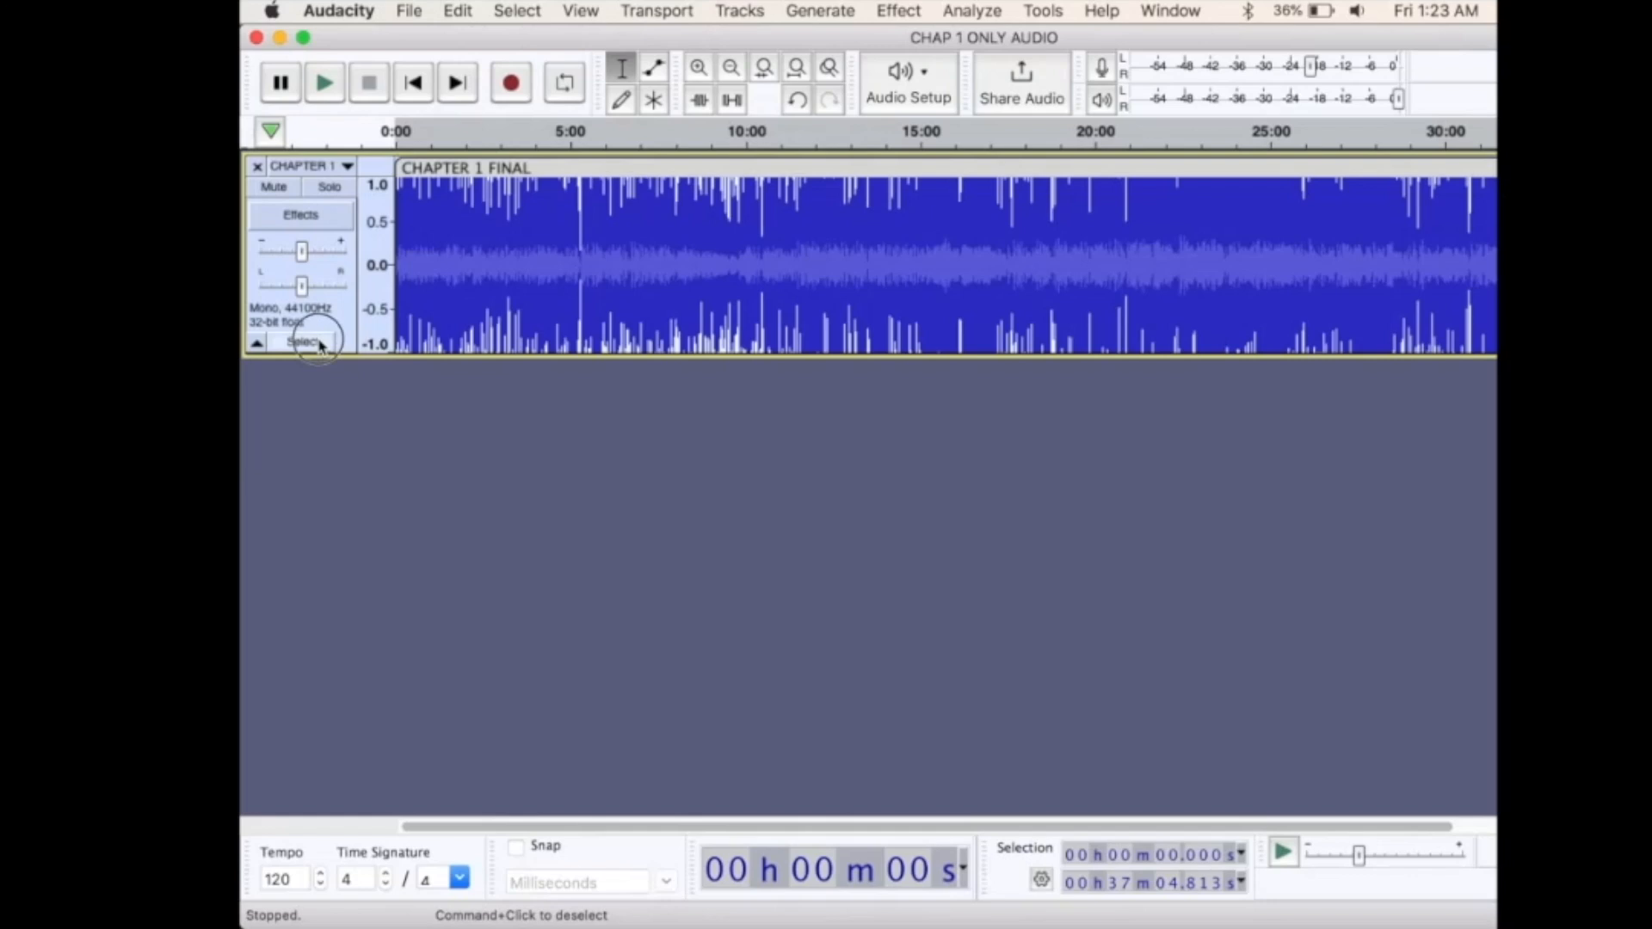
Apply Loudness Normalization to the whole chapter track, normalizing RMS to -20 dB
left_click(898, 10)
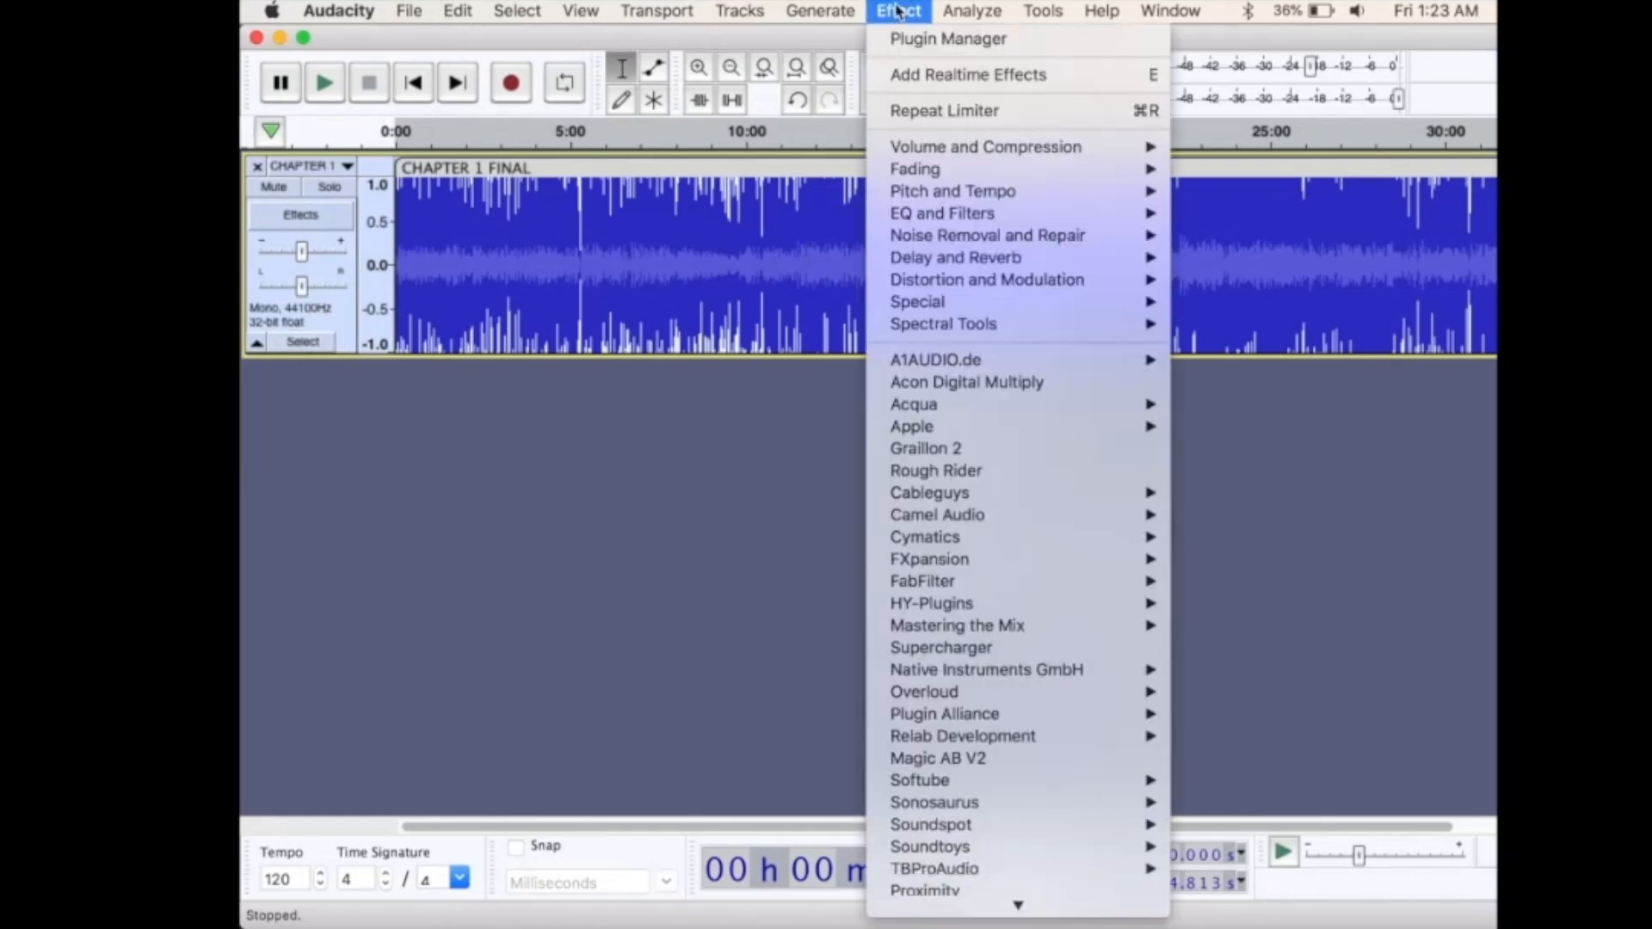
mouse_move(963, 148)
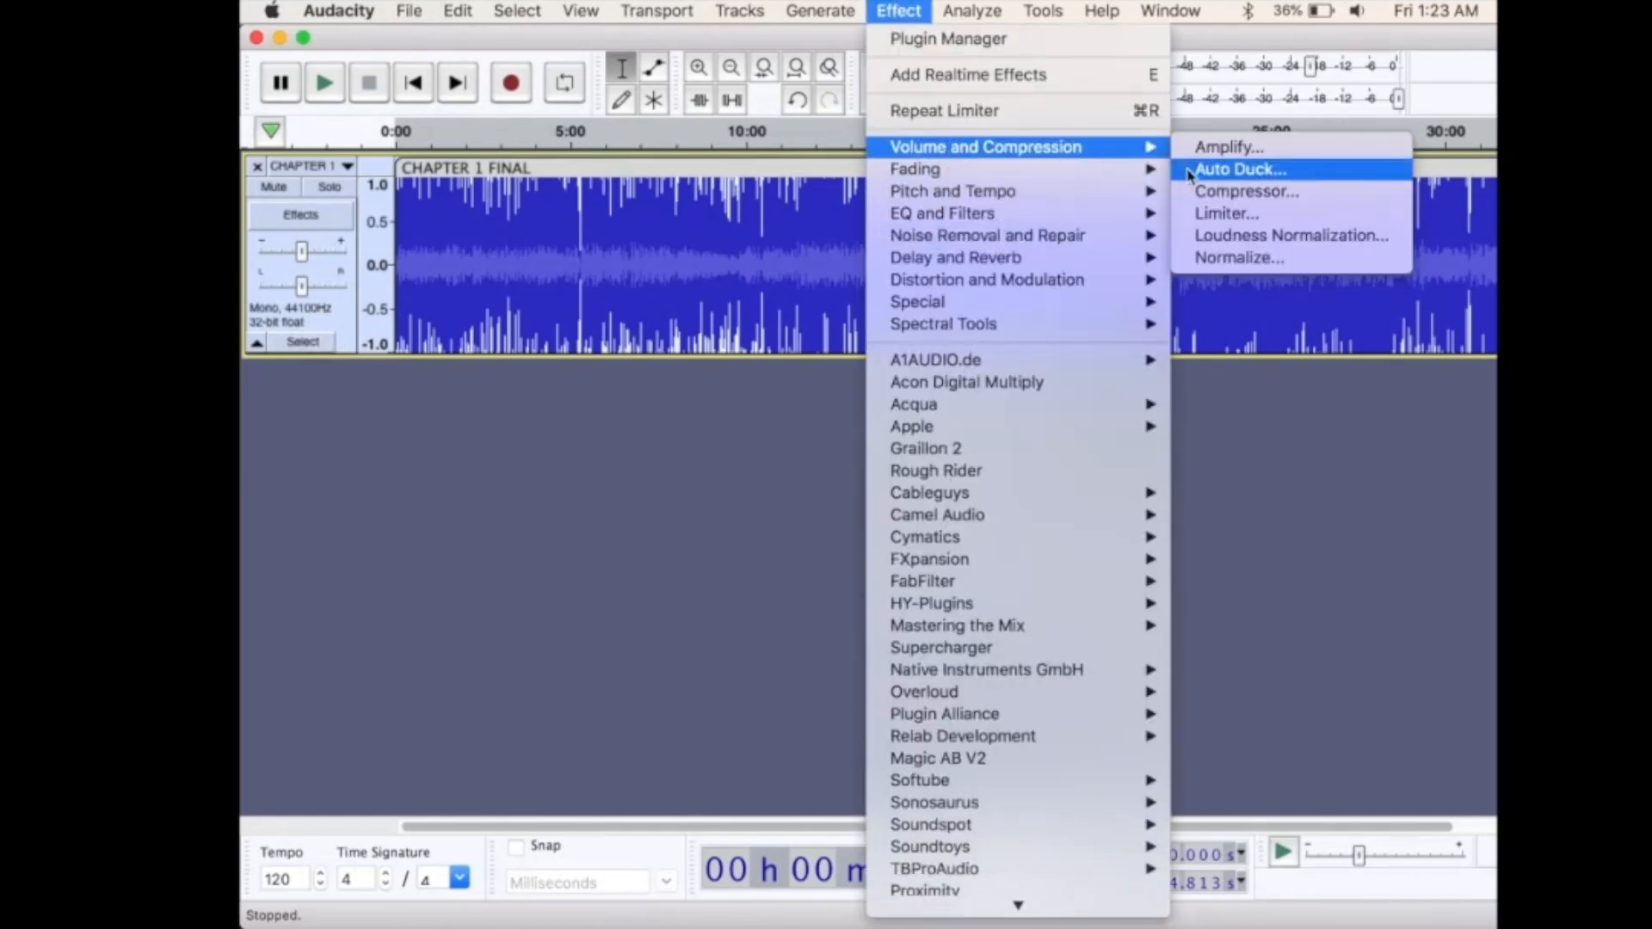
left_click(1222, 245)
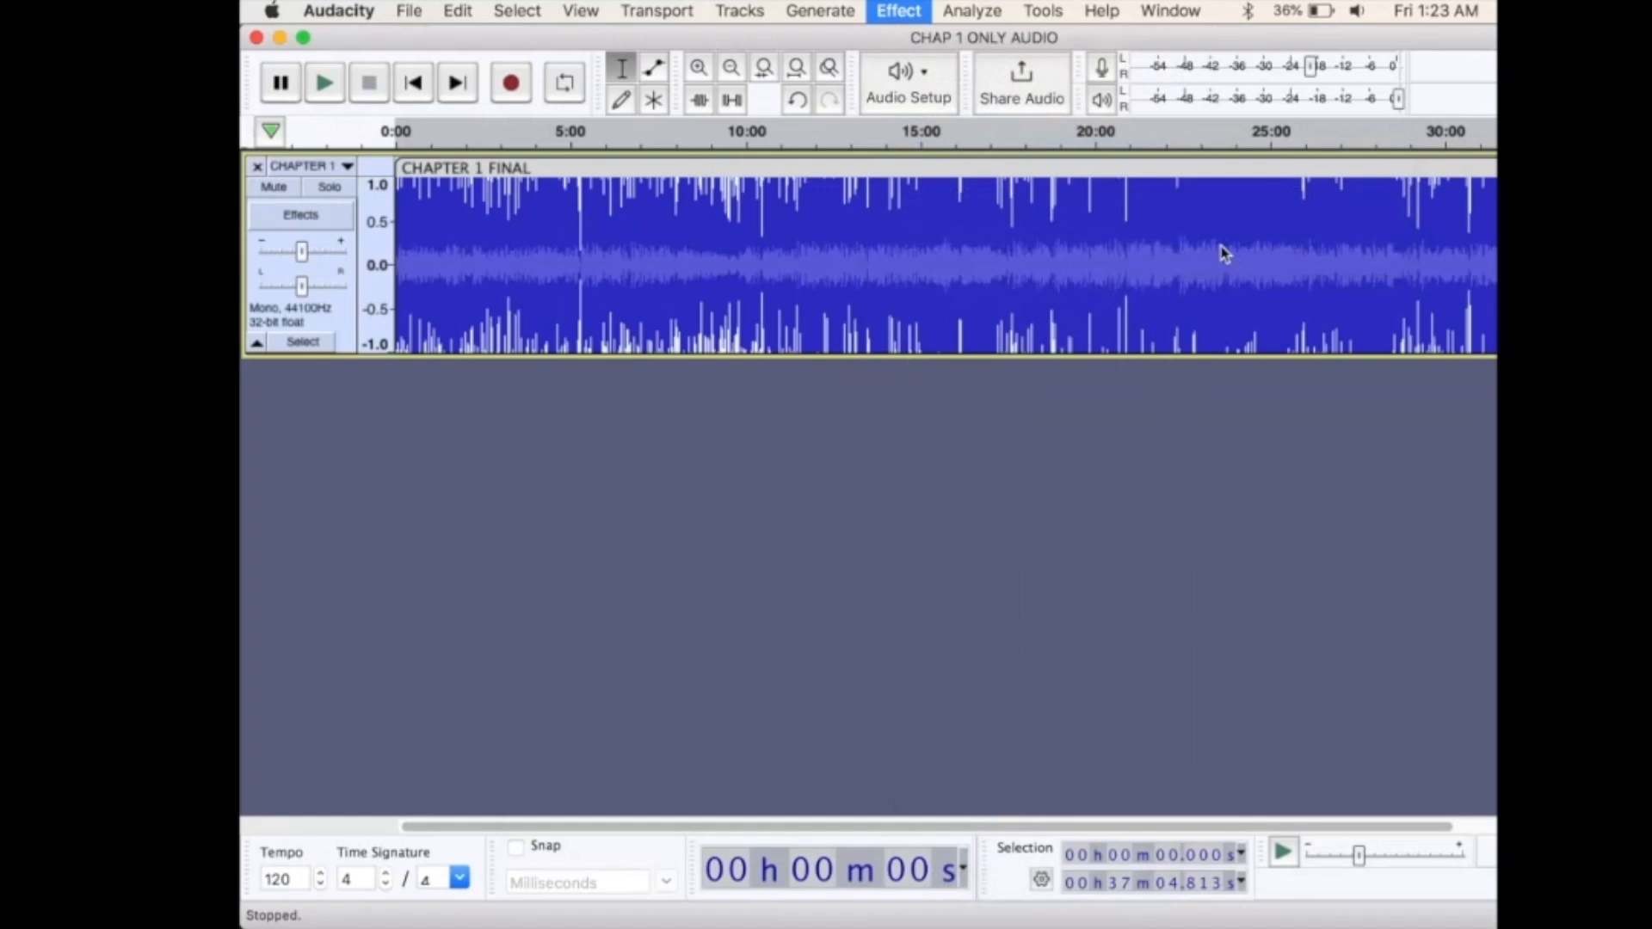
left_click(1127, 476)
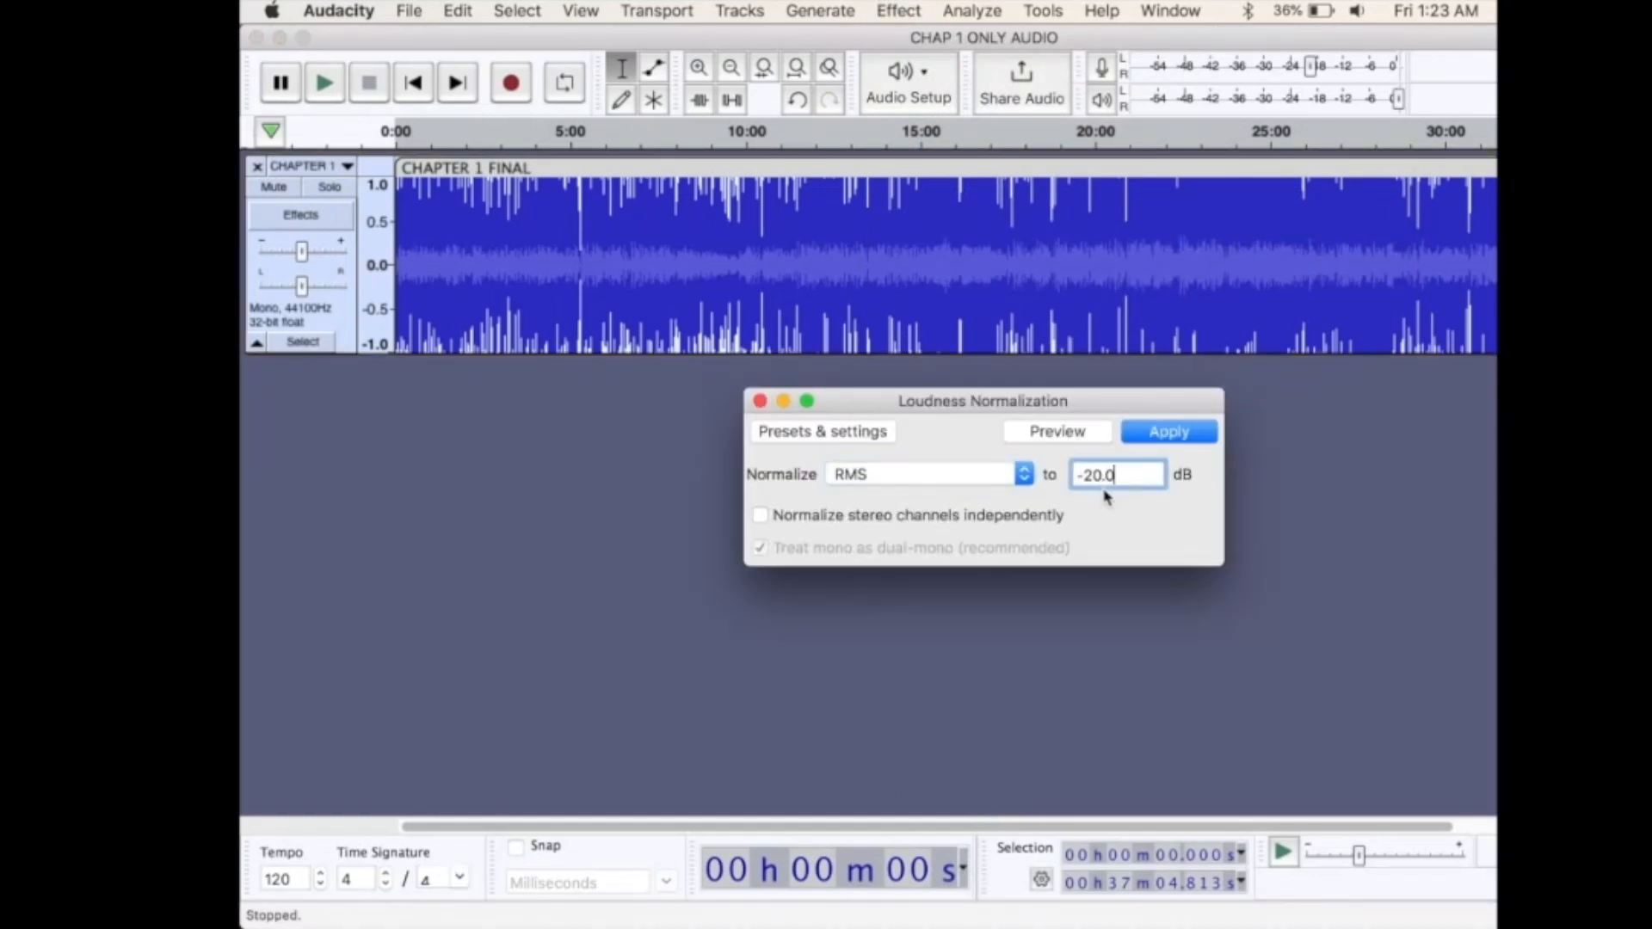
left_click(1164, 439)
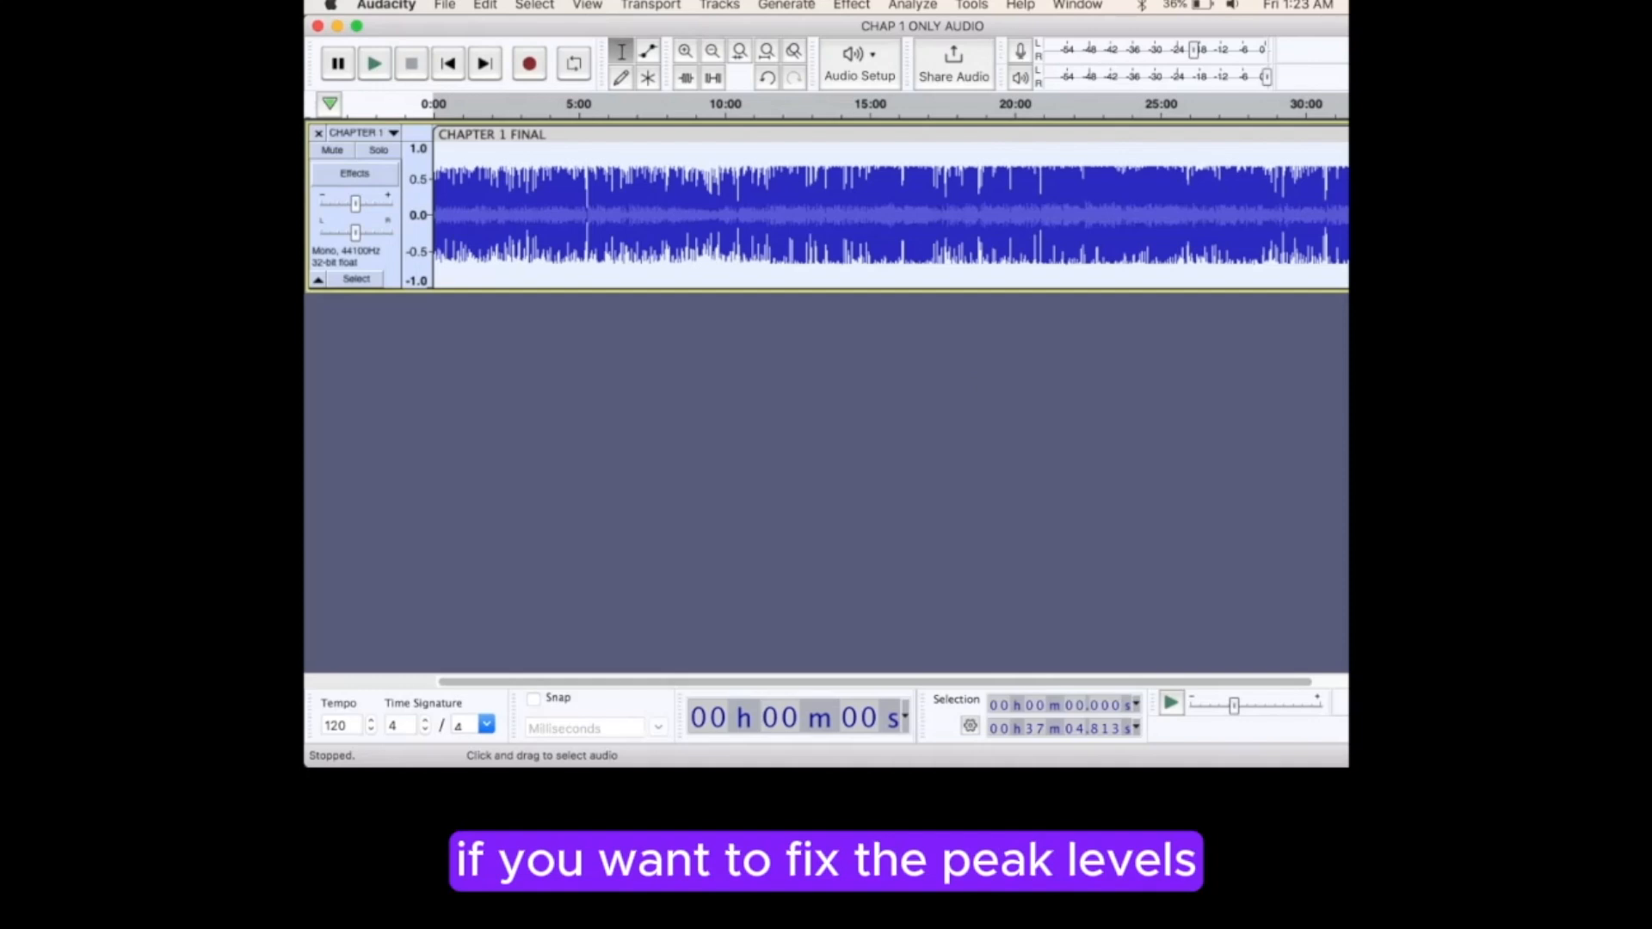
Apply a Soft Limit limiter to the chapter track at -3 dB with 10 ms hold and no make-up gain
left_click(851, 5)
mouse_move(885, 125)
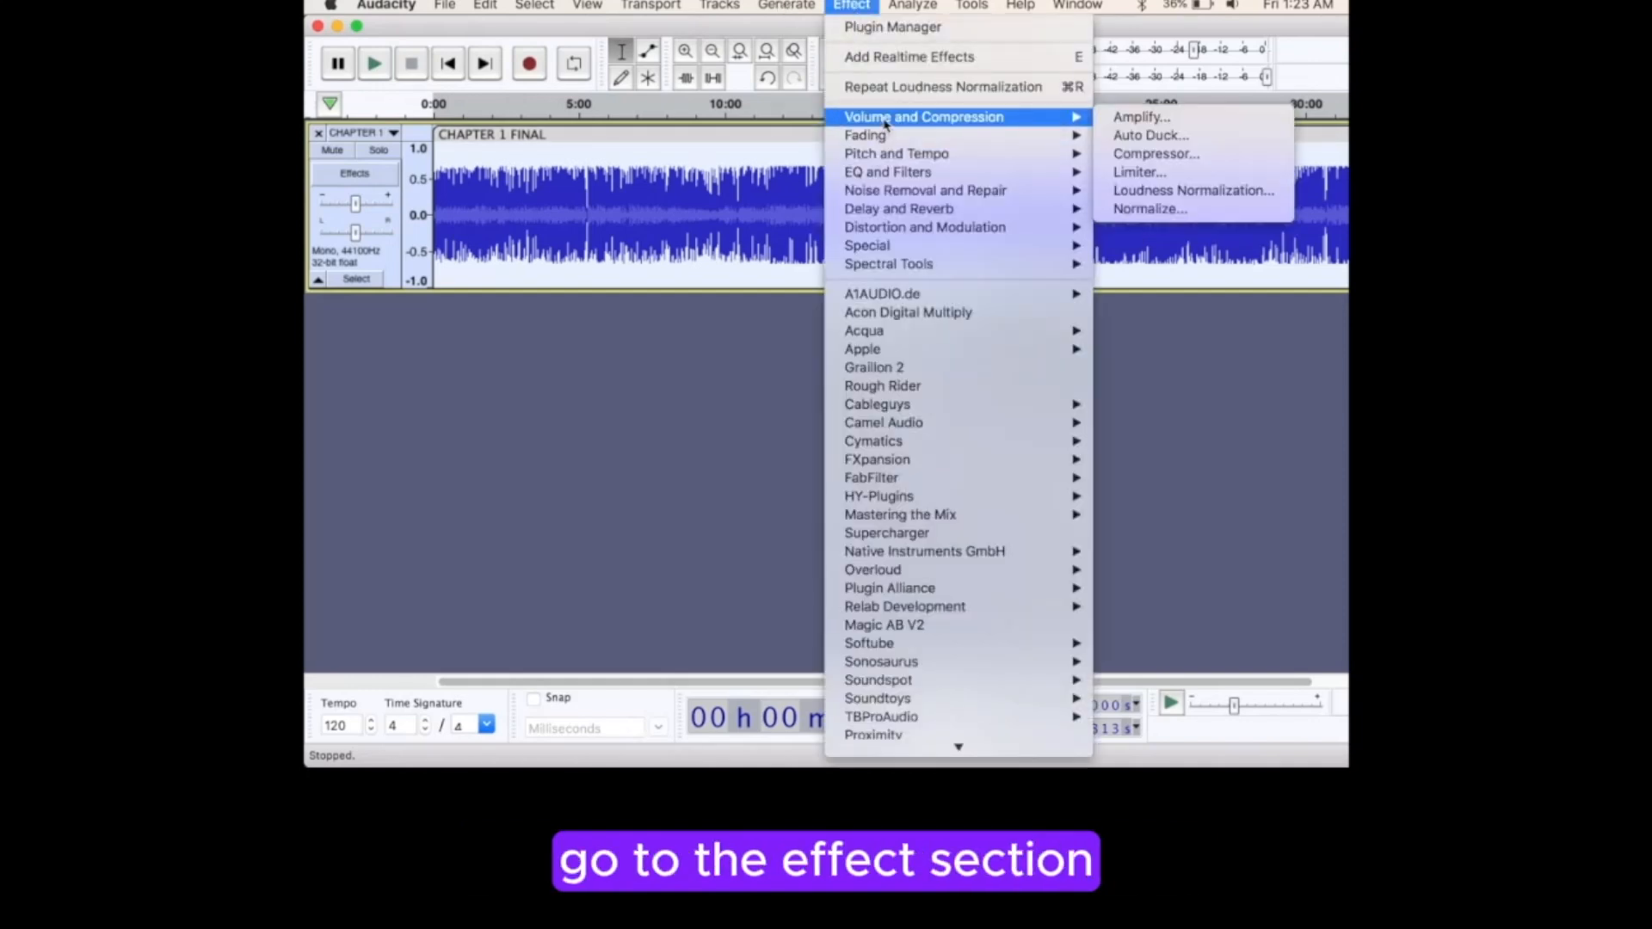
left_click(1169, 171)
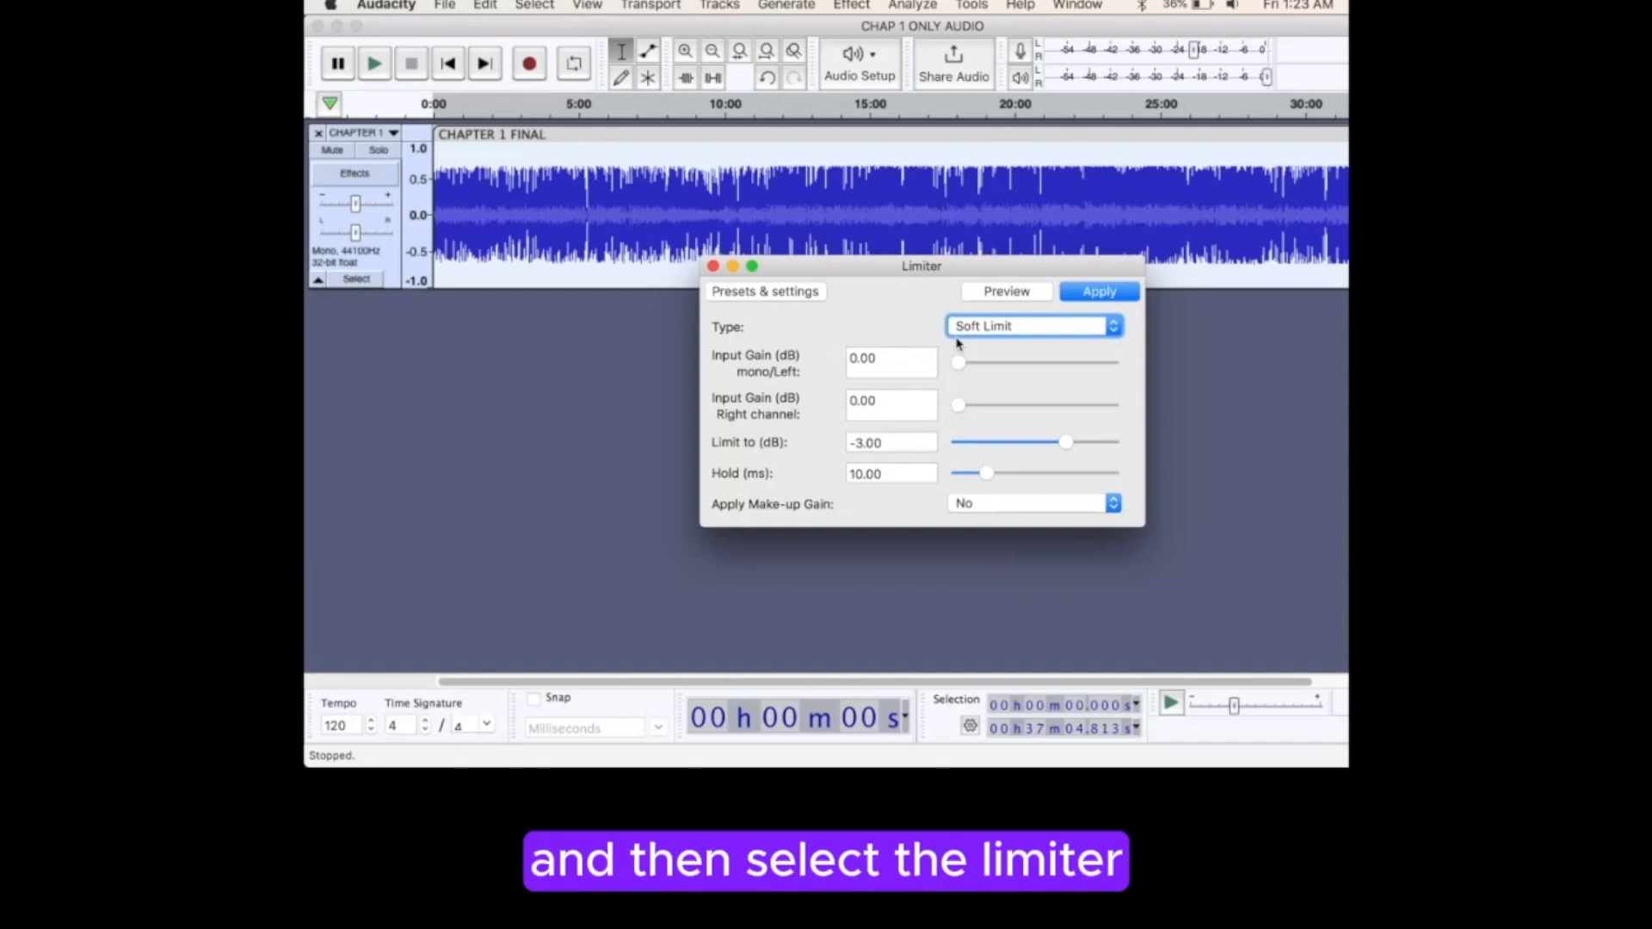
left_click_drag(885, 446, 830, 442)
left_click(820, 437)
left_click(1102, 293)
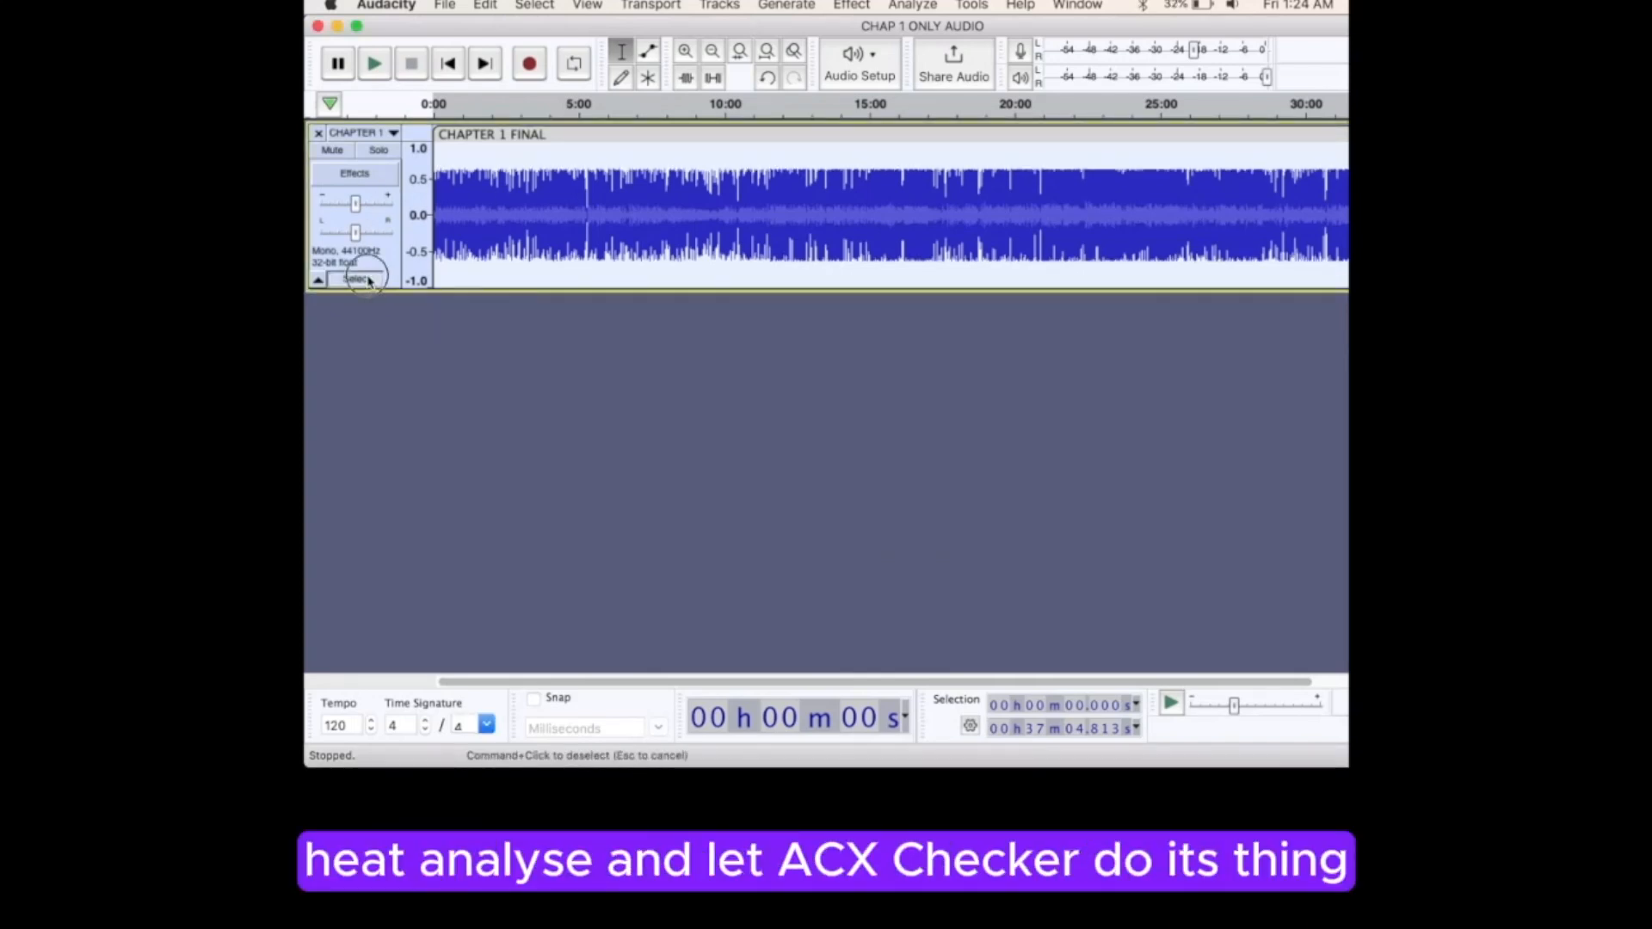
Run ACX Check again on the normalized and limited chapter track and examine its peak, RMS and noise floor results
left_click(910, 5)
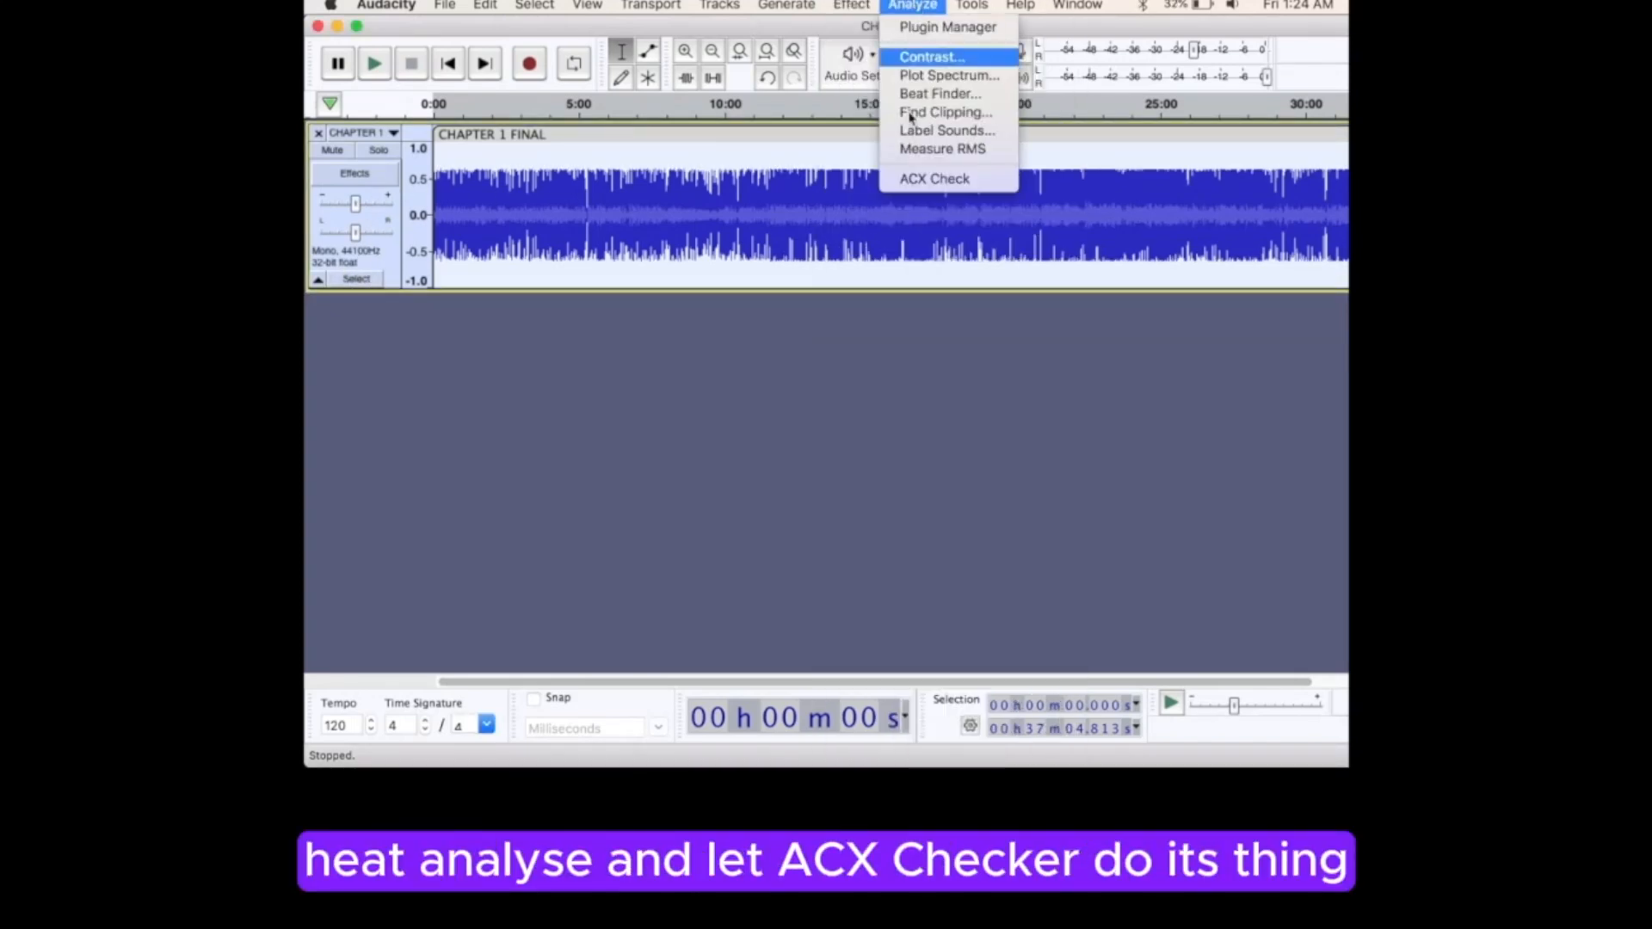
left_click(934, 179)
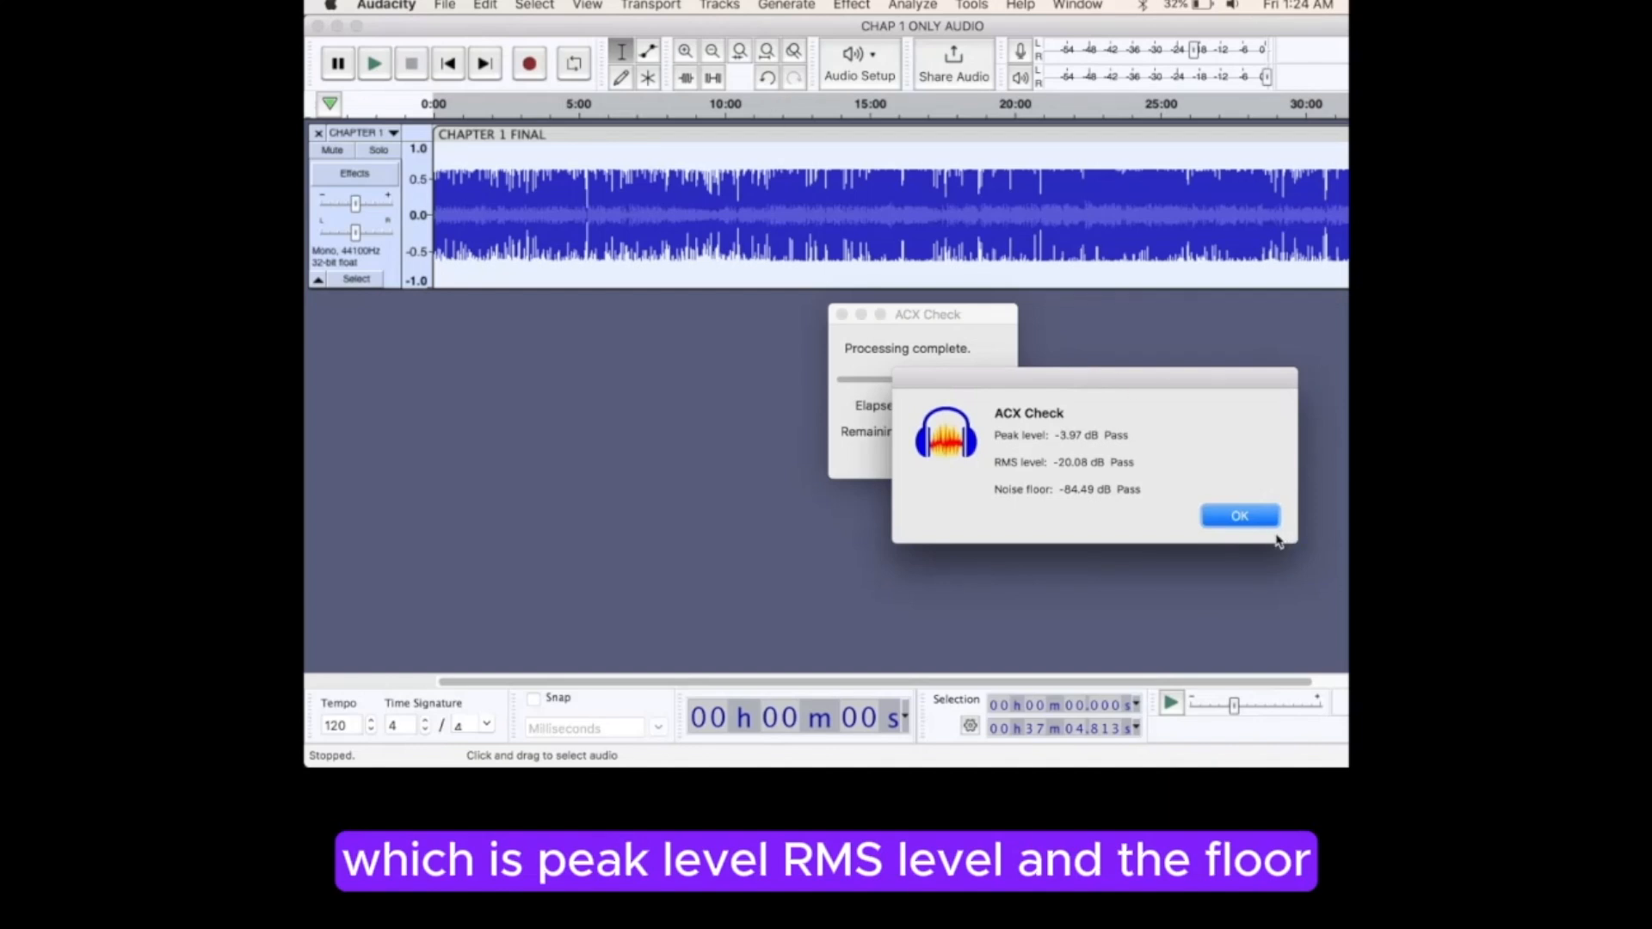
left_click_drag(1166, 395, 933, 365)
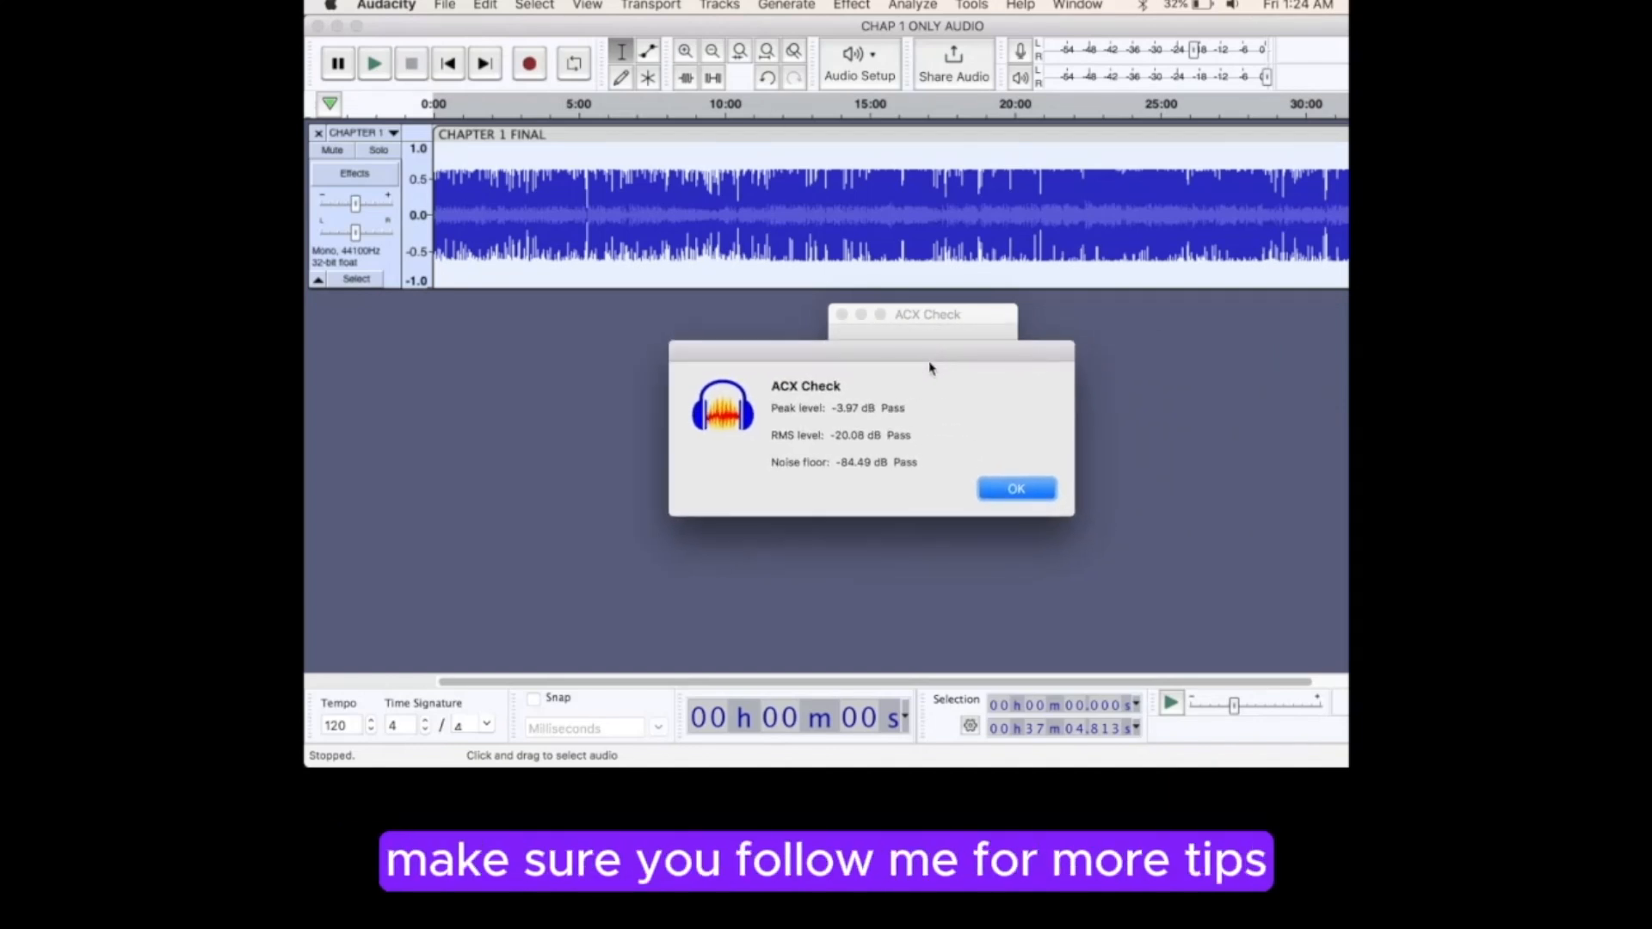